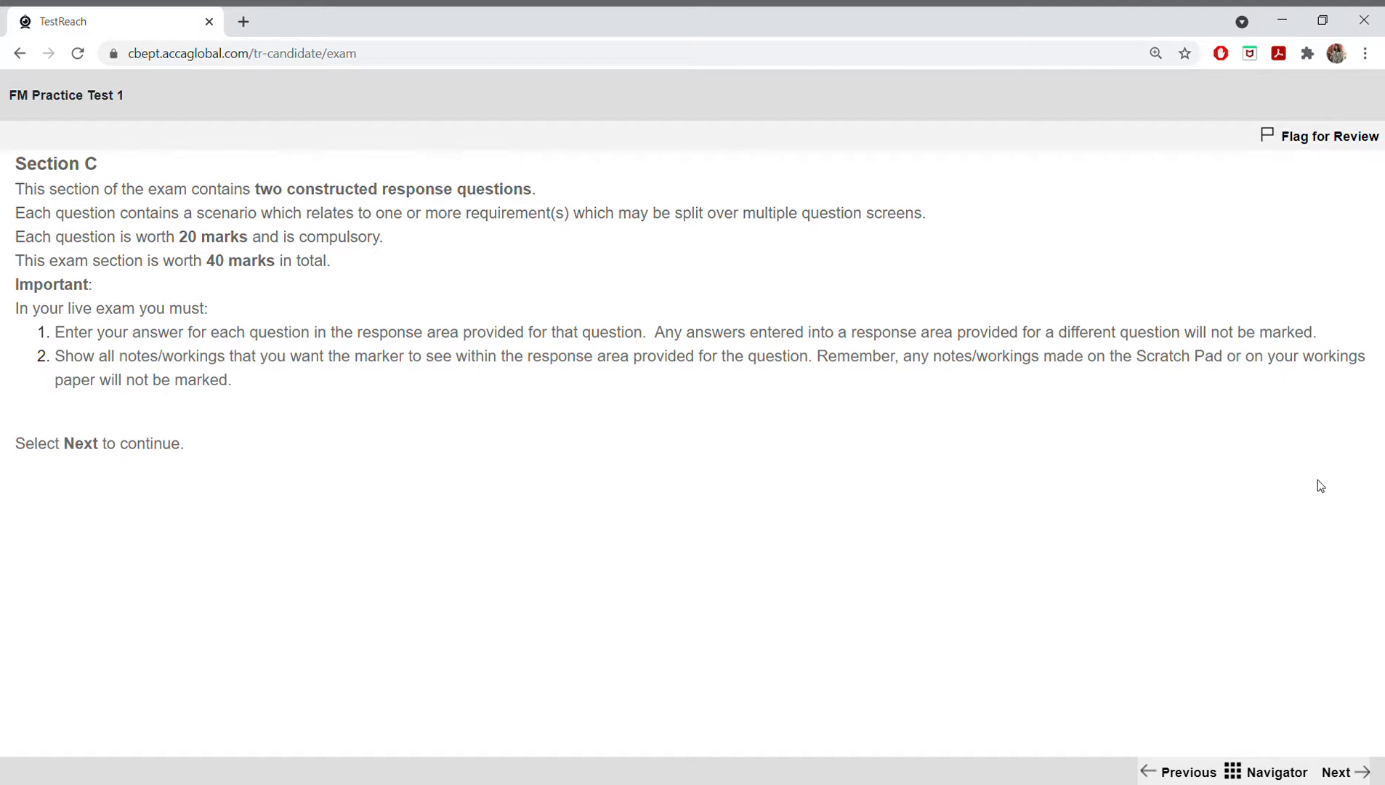
Step: Continue to the first Section C question and briefly check the scratch pad
left_click(1337, 773)
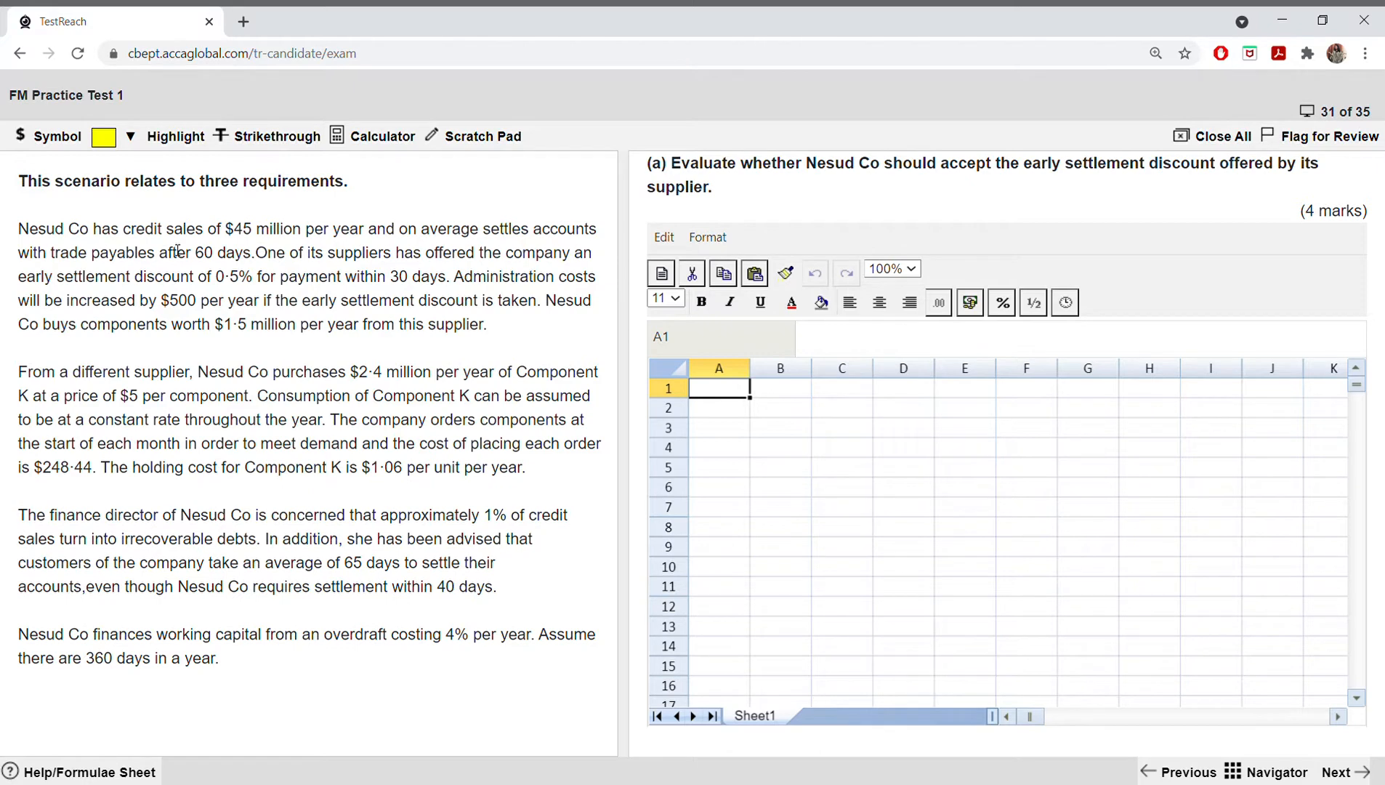
left_click(474, 135)
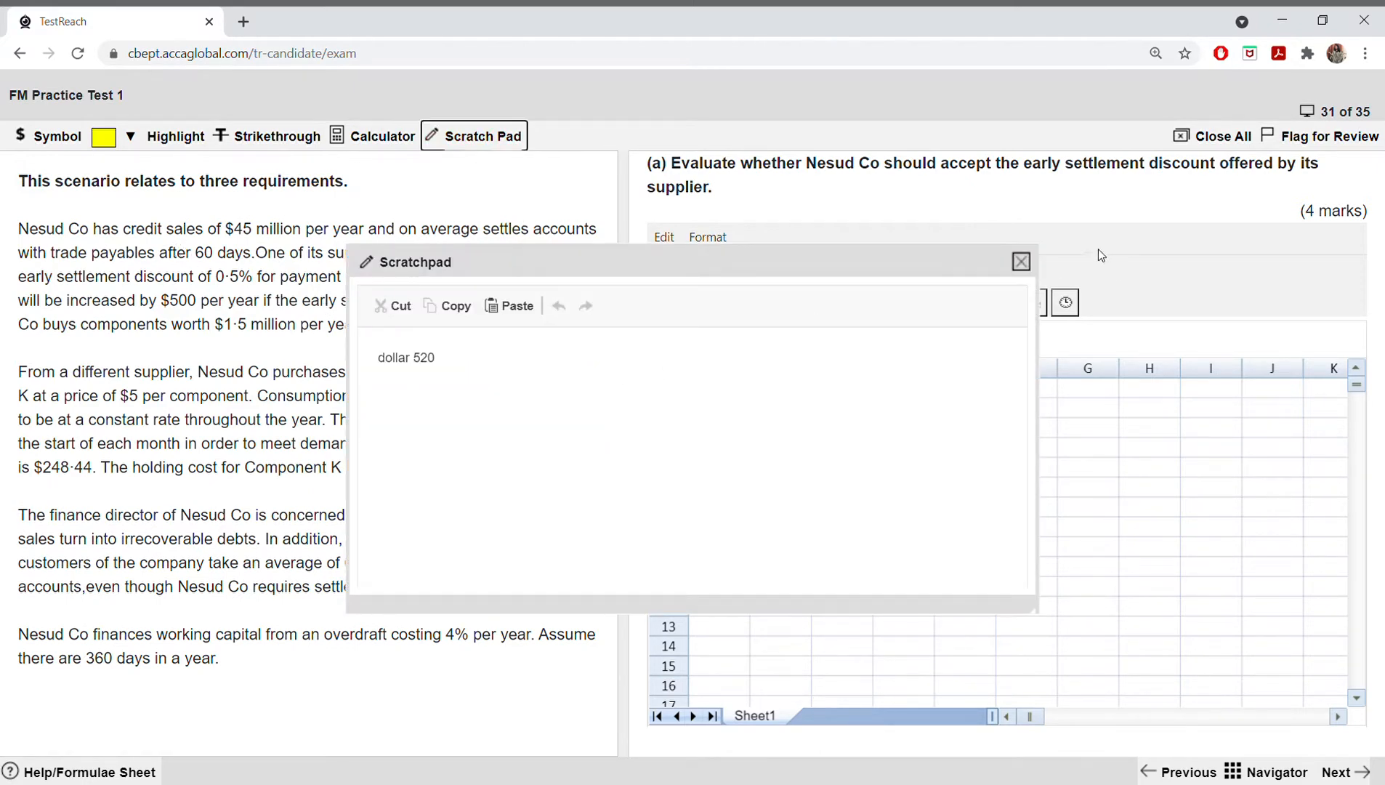
left_click(1020, 261)
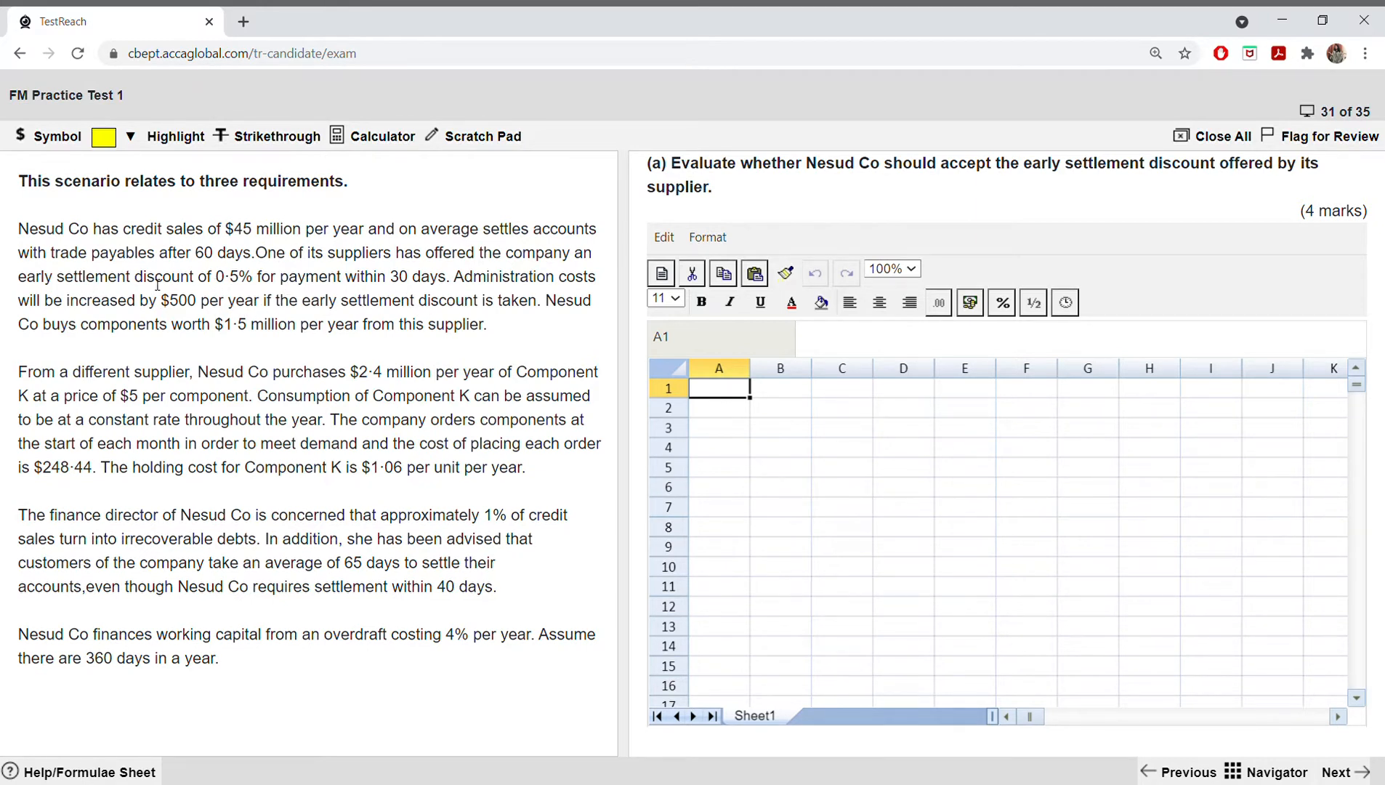
Step: Highlight "discount of 0·5%" and "costs will be increased by $500 per year" in yellow in the scenario's first paragraph
left_click_drag(134, 283, 254, 282)
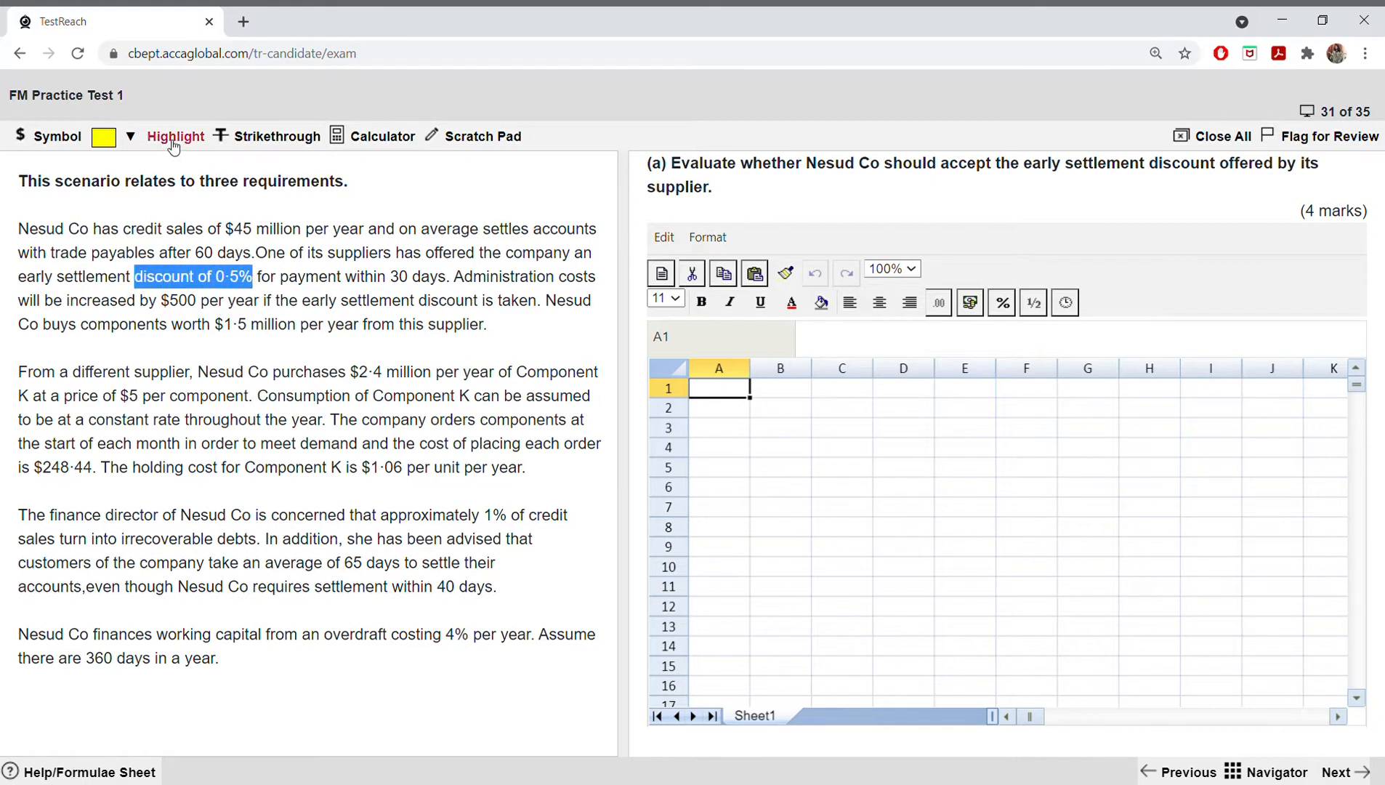
left_click(130, 136)
left_click(123, 179)
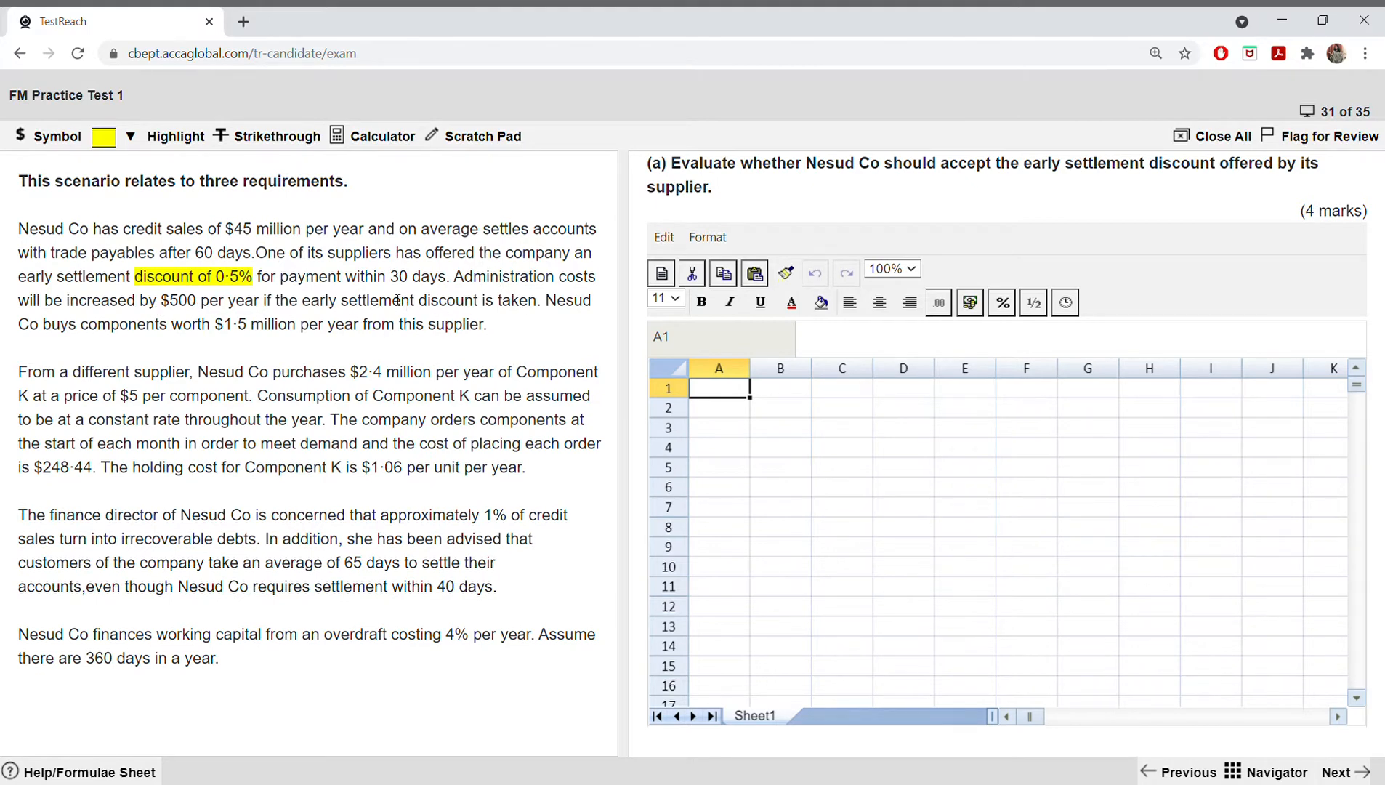
left_click_drag(559, 279, 259, 308)
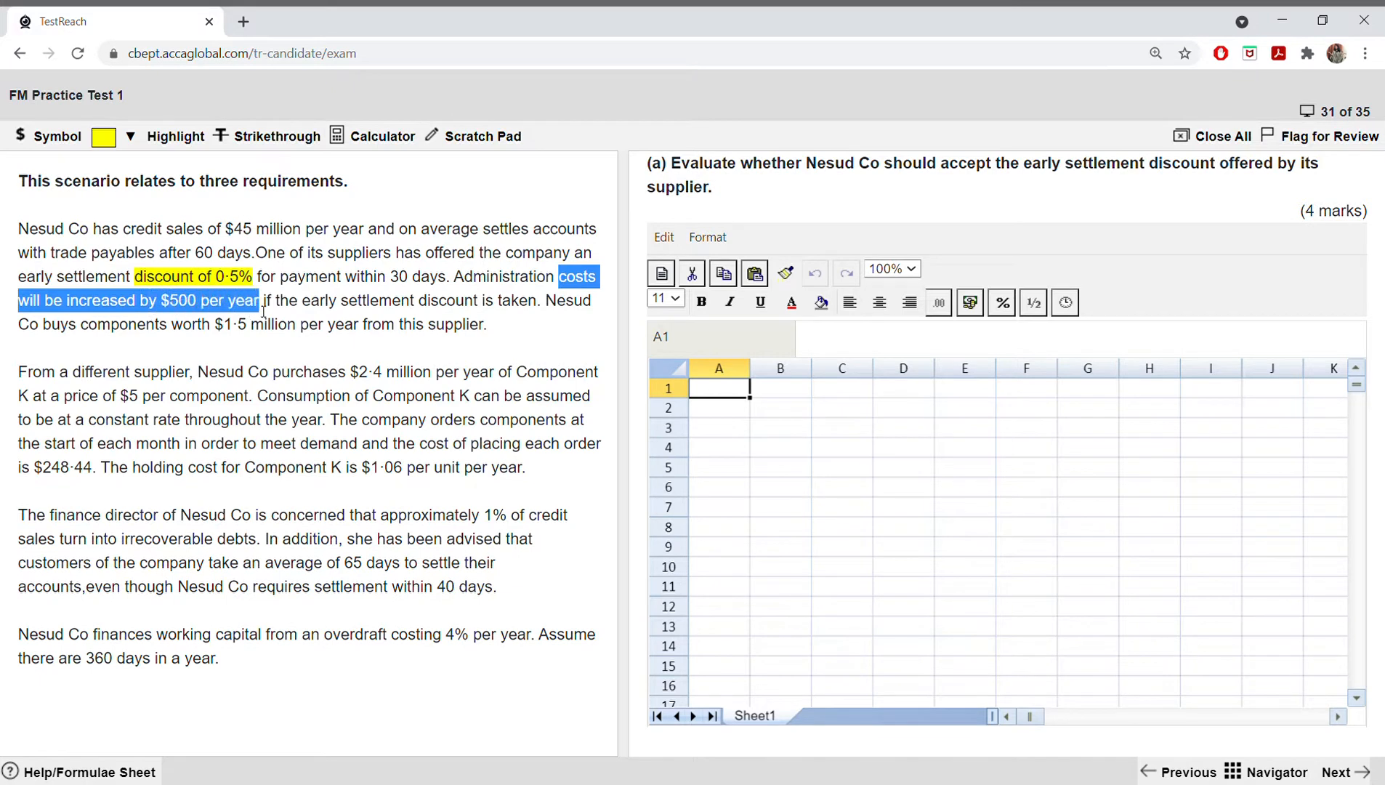
left_click(114, 137)
left_click(113, 167)
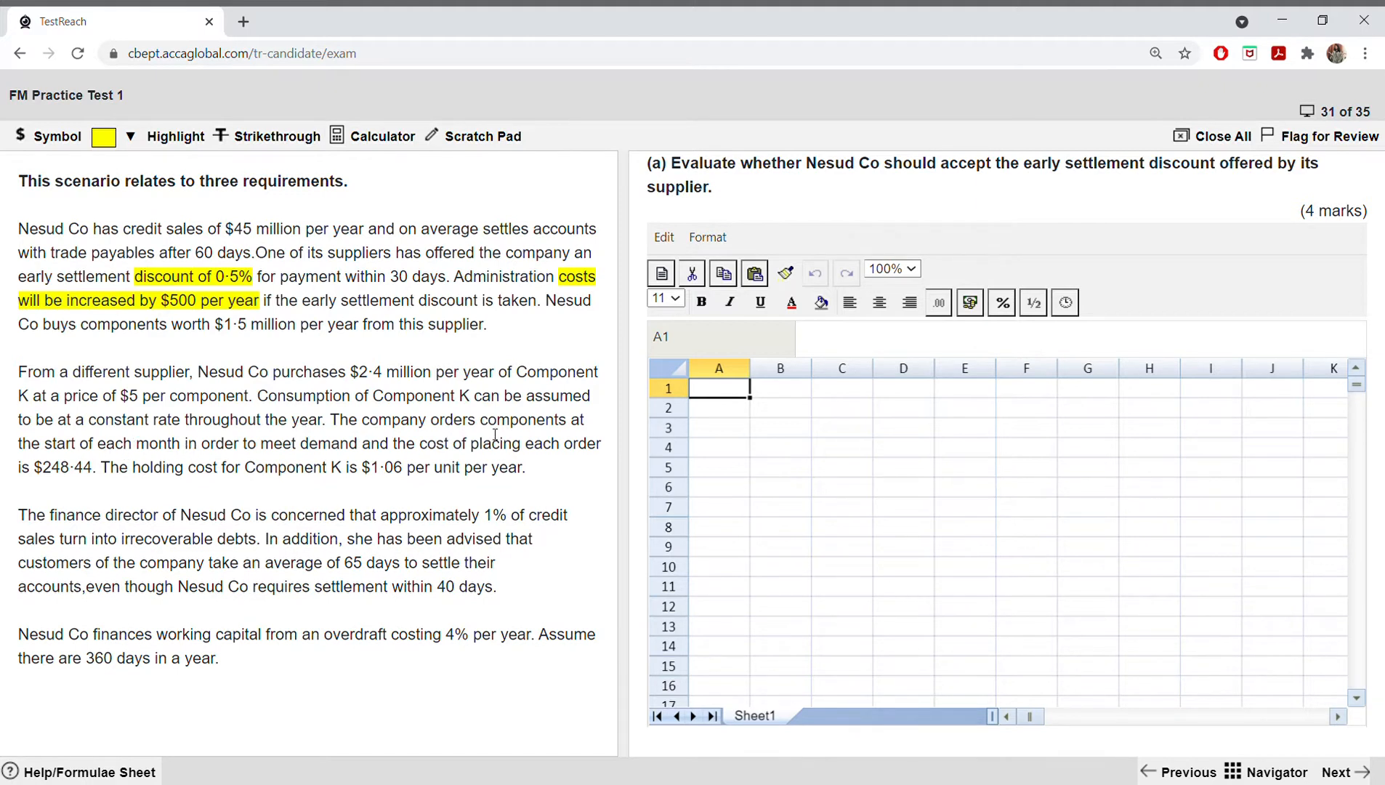
Step: Highlight "orders components at the start of each month" and "cost of placing each order is $248·44." in yellow
left_click_drag(433, 426, 182, 449)
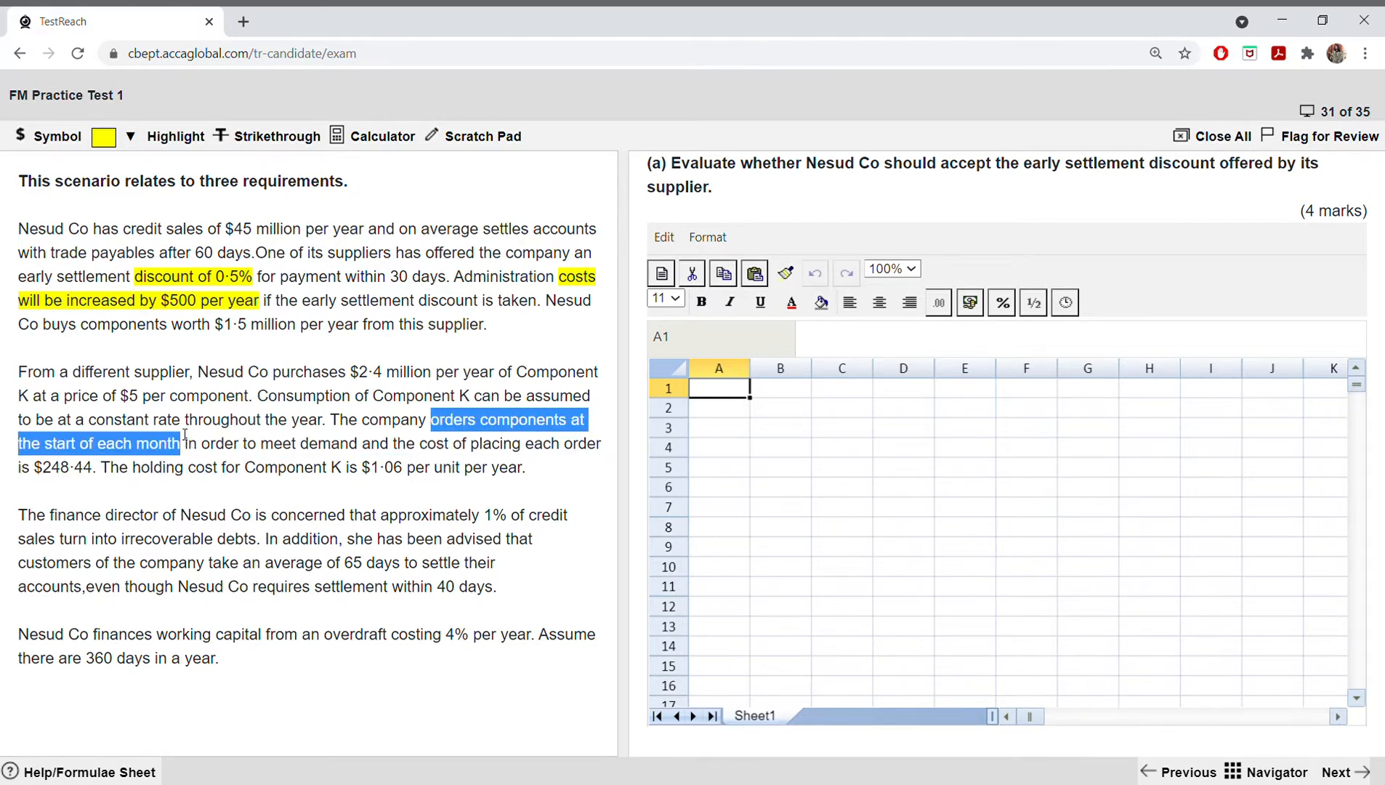
left_click(114, 144)
left_click(119, 173)
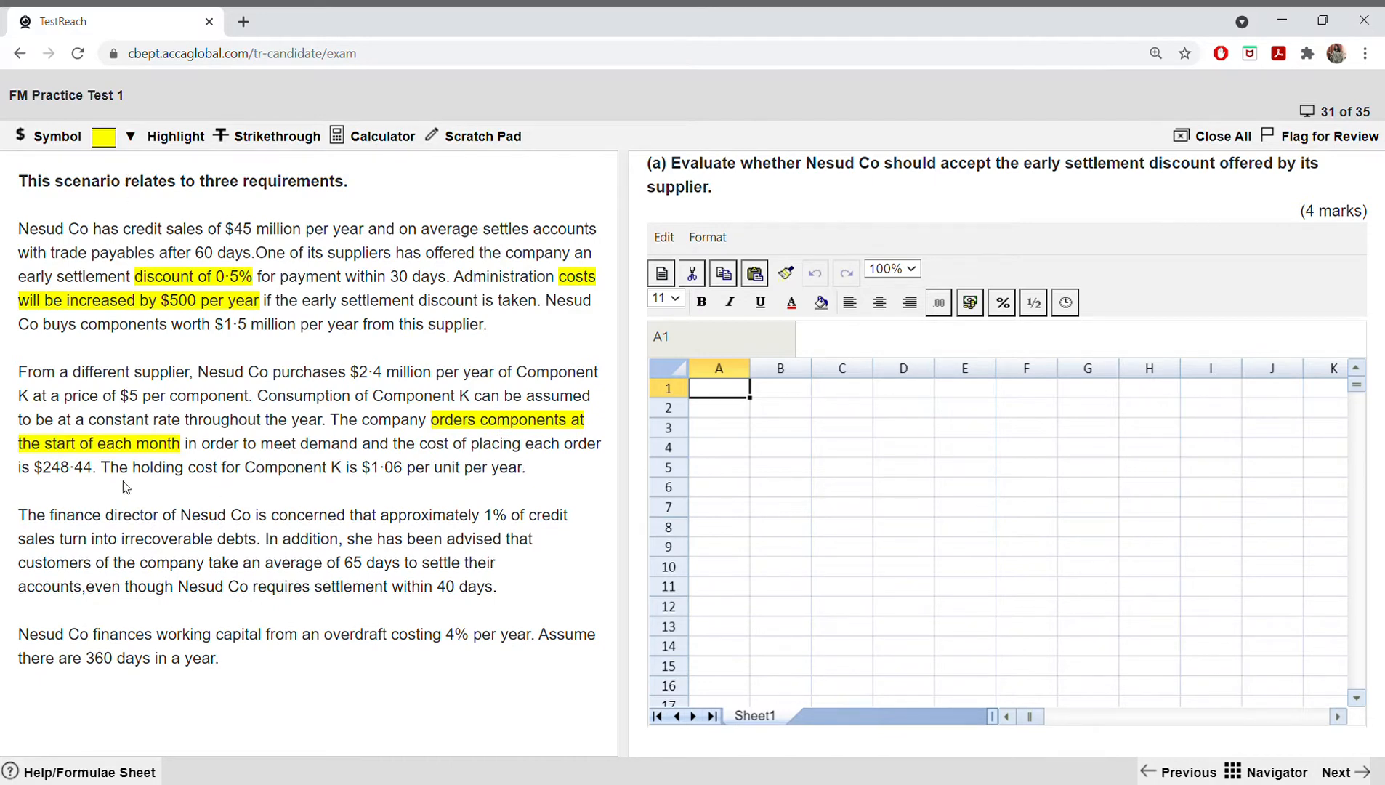
left_click_drag(420, 444, 96, 471)
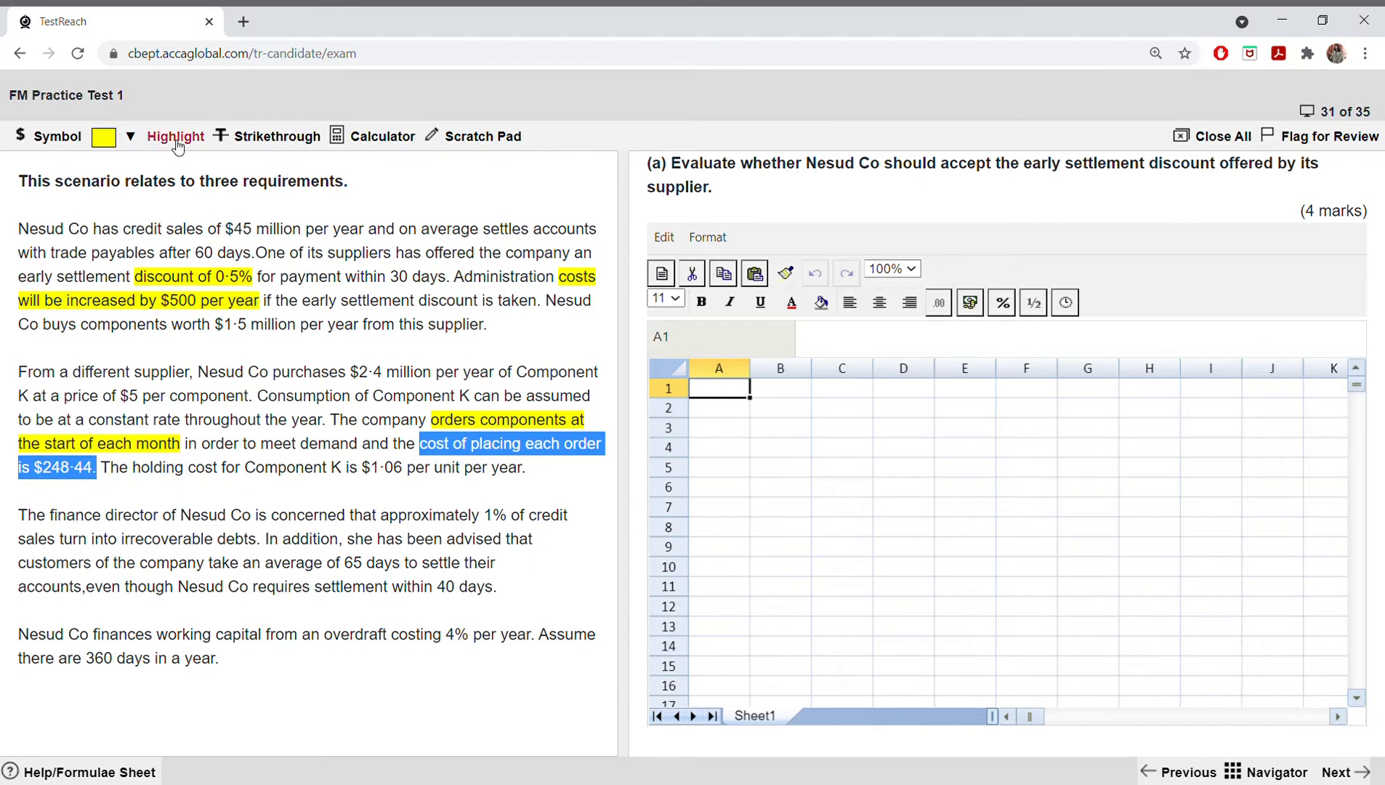
left_click(106, 140)
left_click(116, 169)
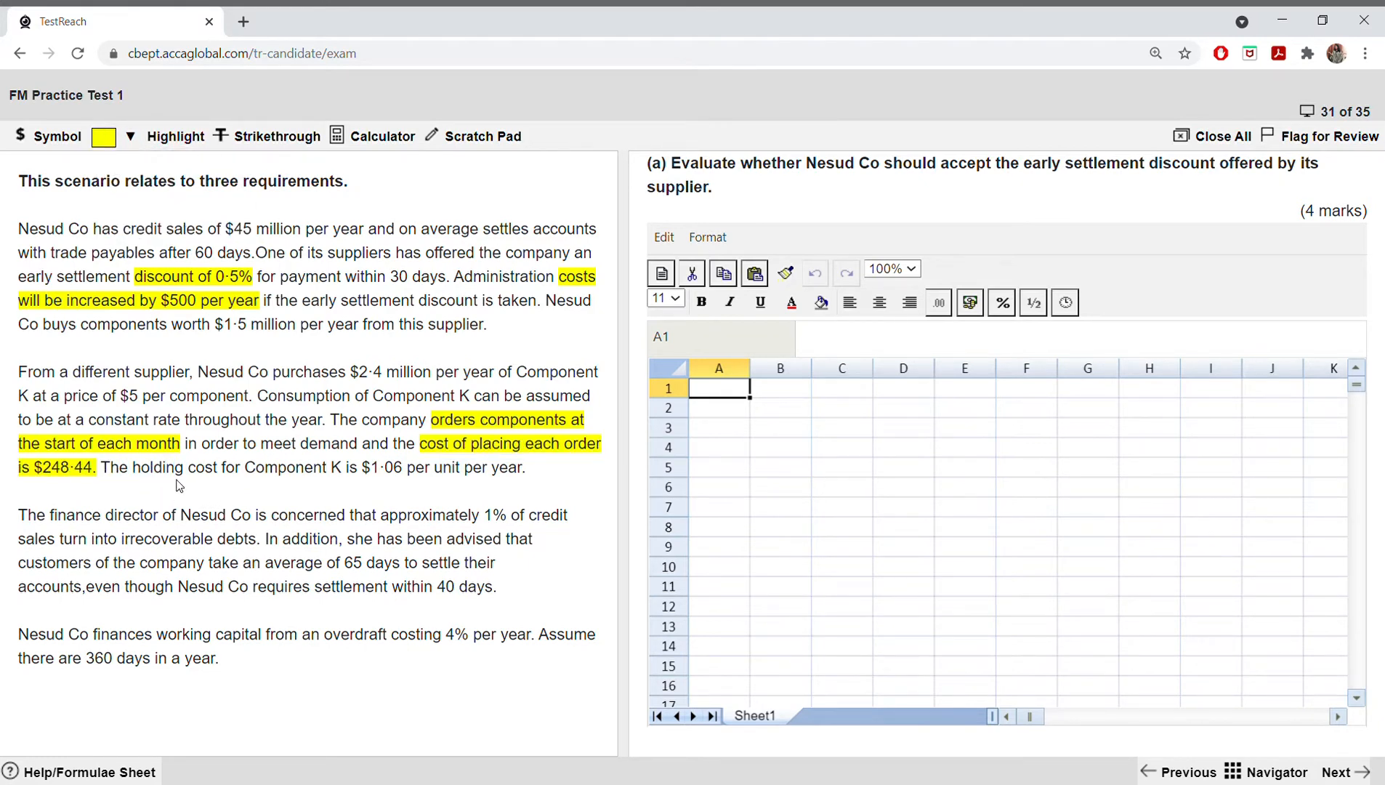
Step: Highlight "holding cost for Component K is $1·06 per unit per year." in yellow
left_click_drag(133, 472, 532, 477)
left_click(109, 142)
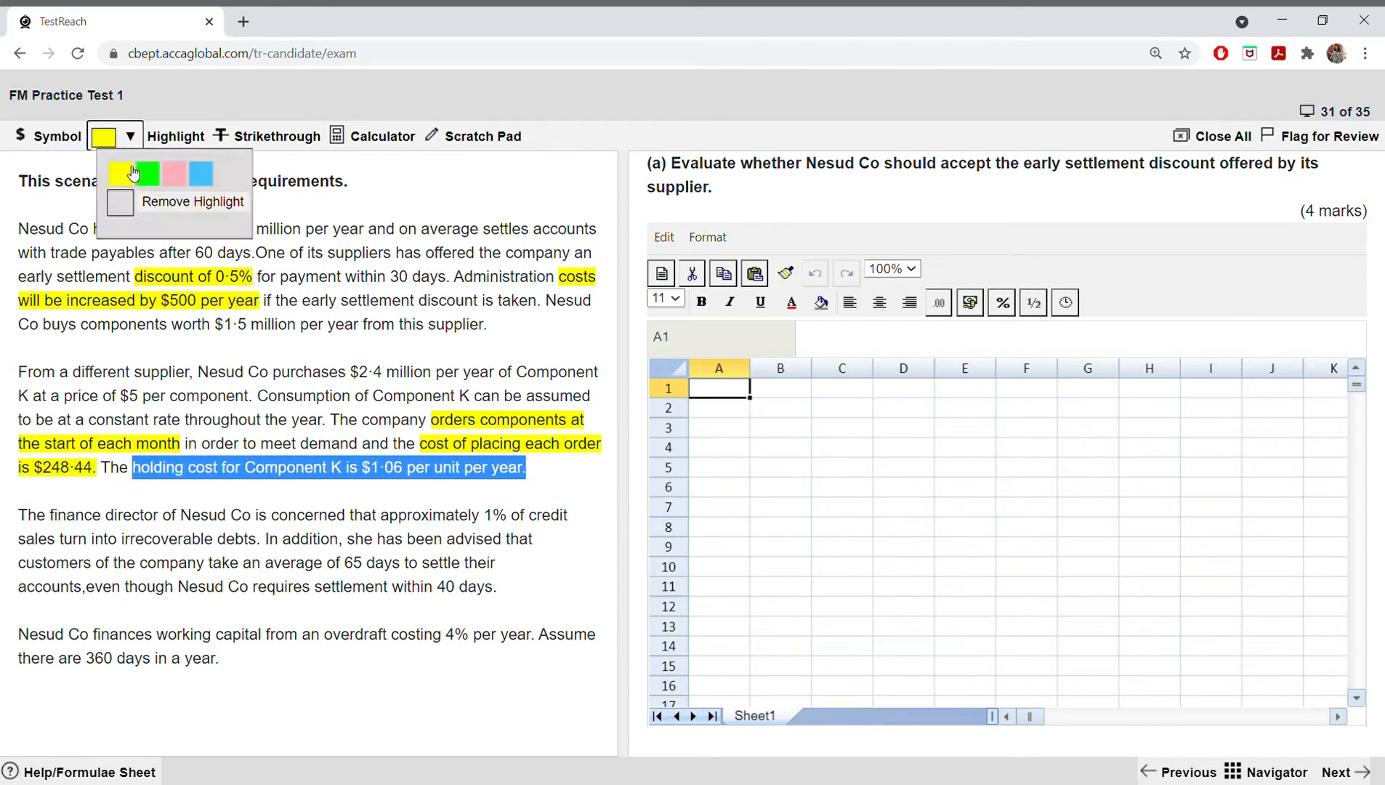
left_click(128, 172)
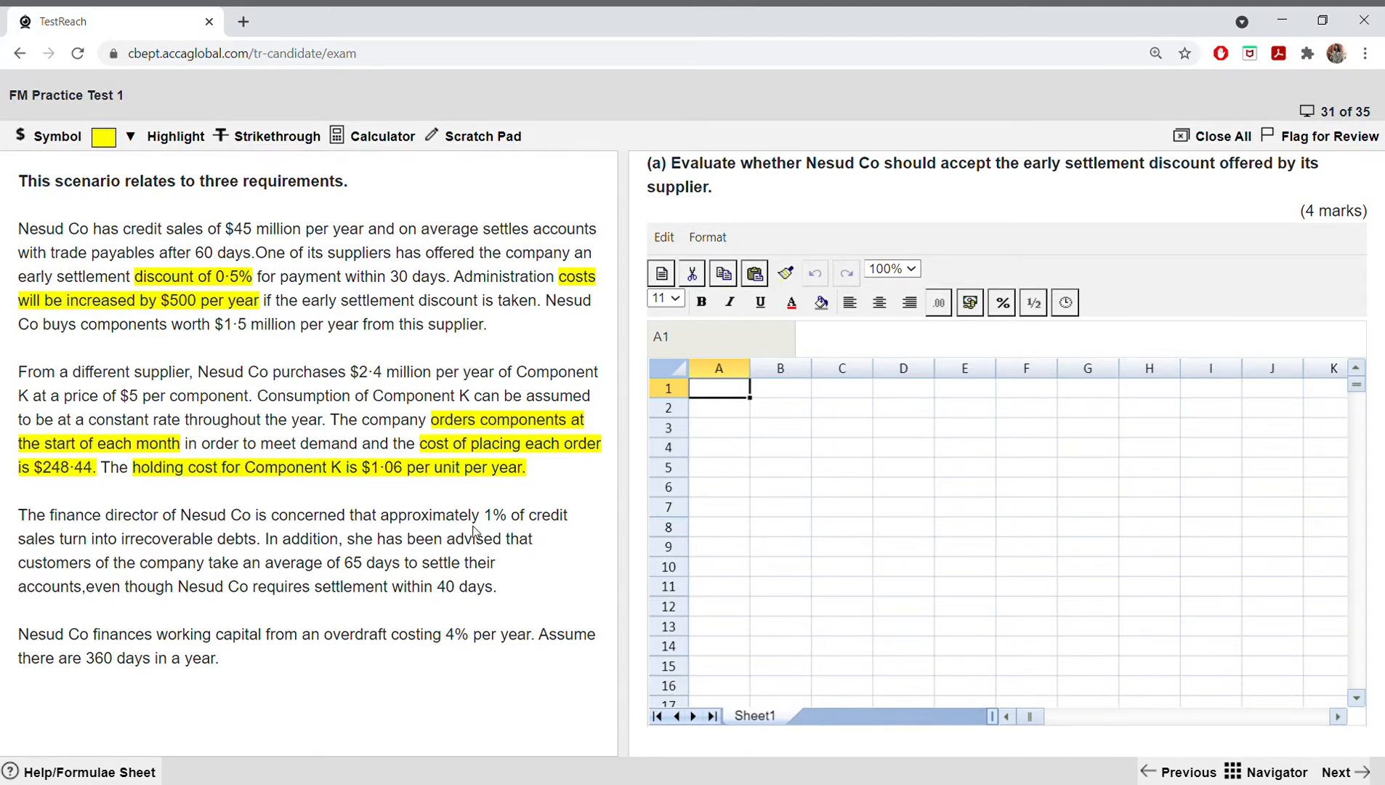
Step: Highlight "1% of credit sales turn into irrecoverable debts." in yellow in the finance director paragraph
left_click_drag(489, 521, 570, 539)
left_click(567, 541)
left_click_drag(484, 520, 264, 546)
left_click(119, 145)
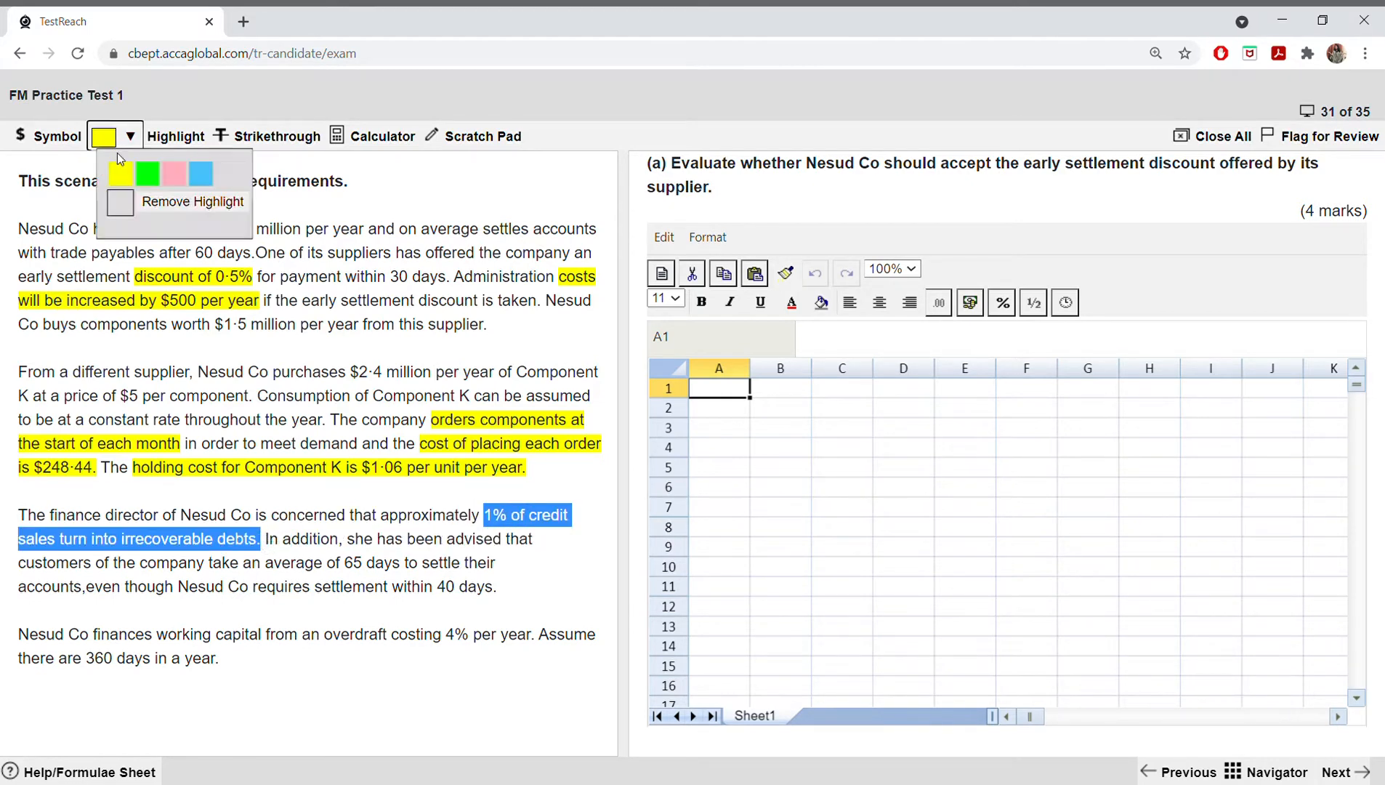
left_click(129, 179)
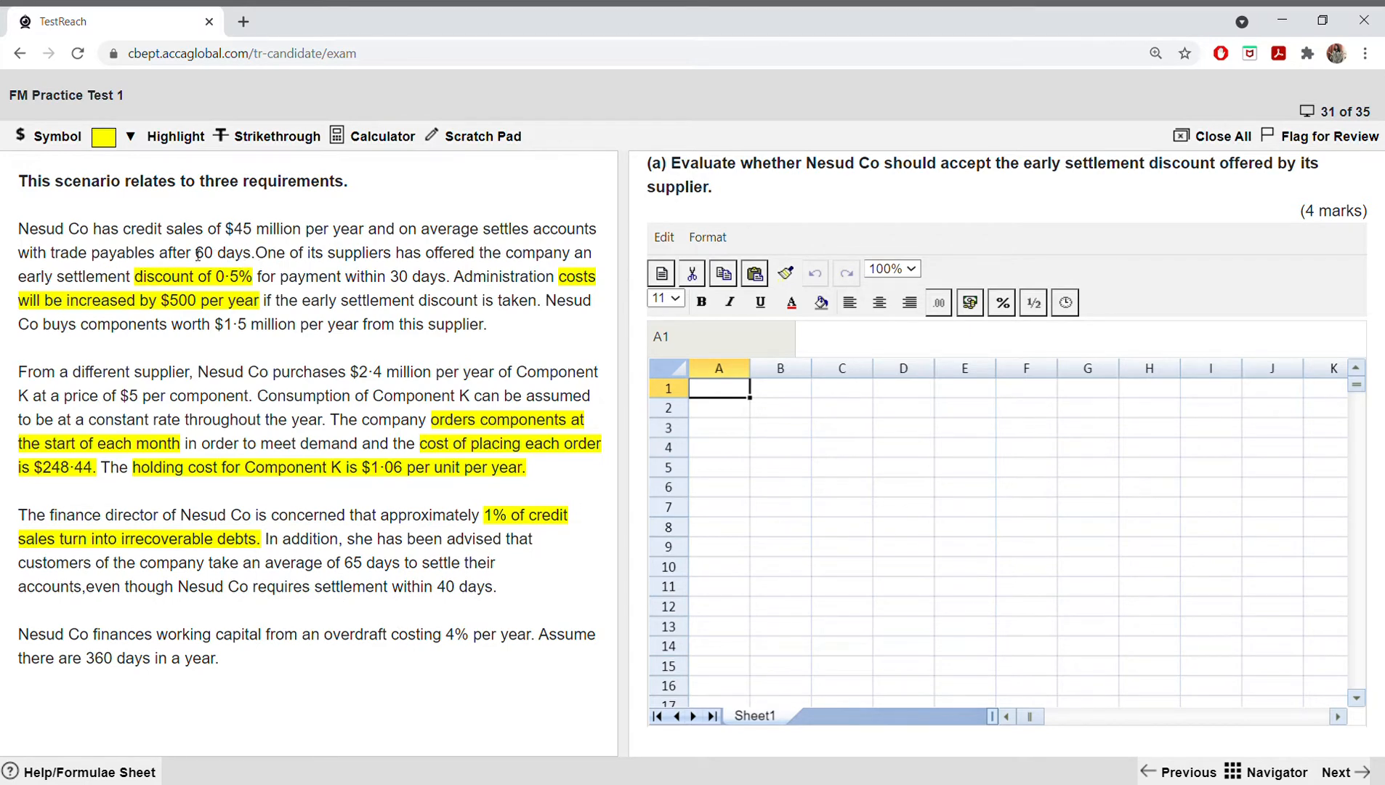
left_click_drag(191, 253, 244, 254)
left_click(336, 570)
left_click_drag(344, 567, 407, 569)
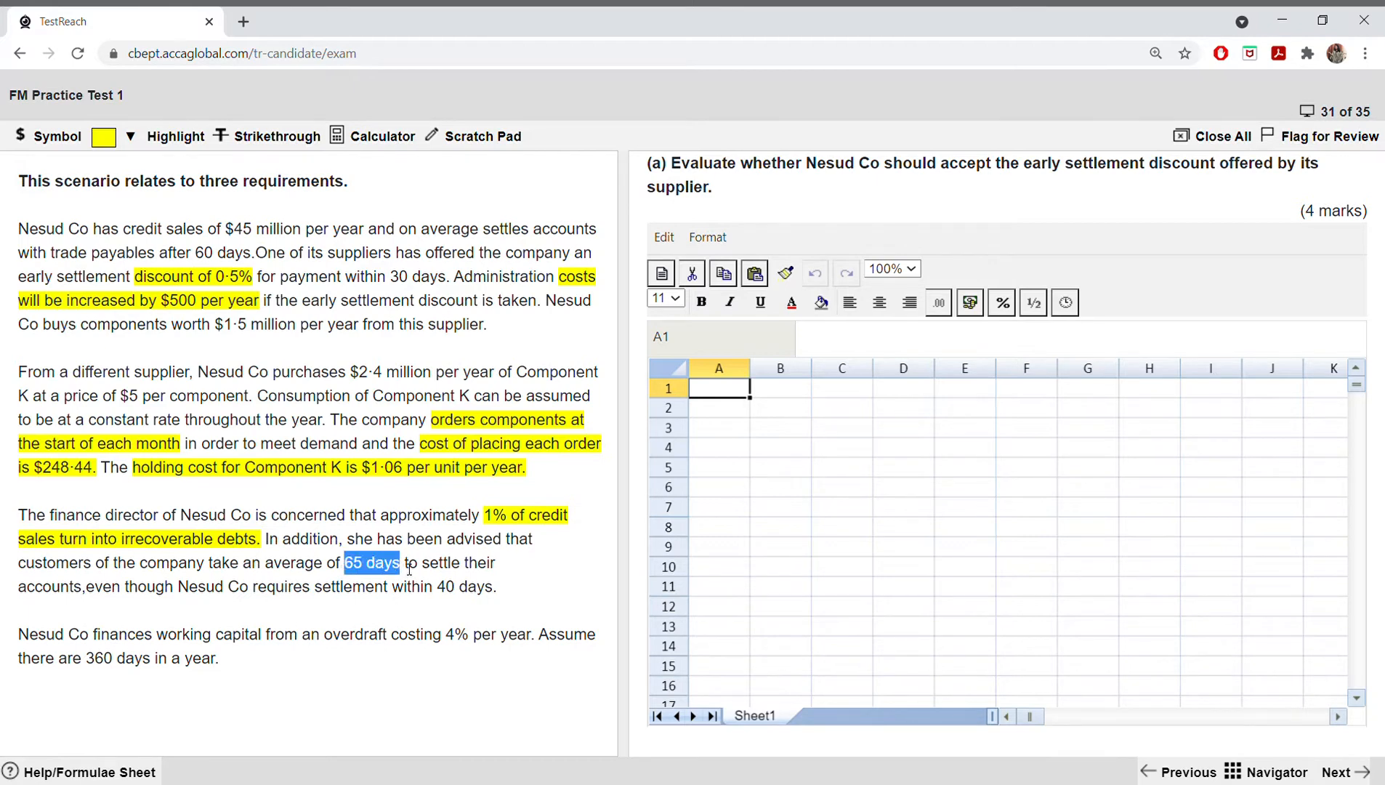
left_click(407, 571)
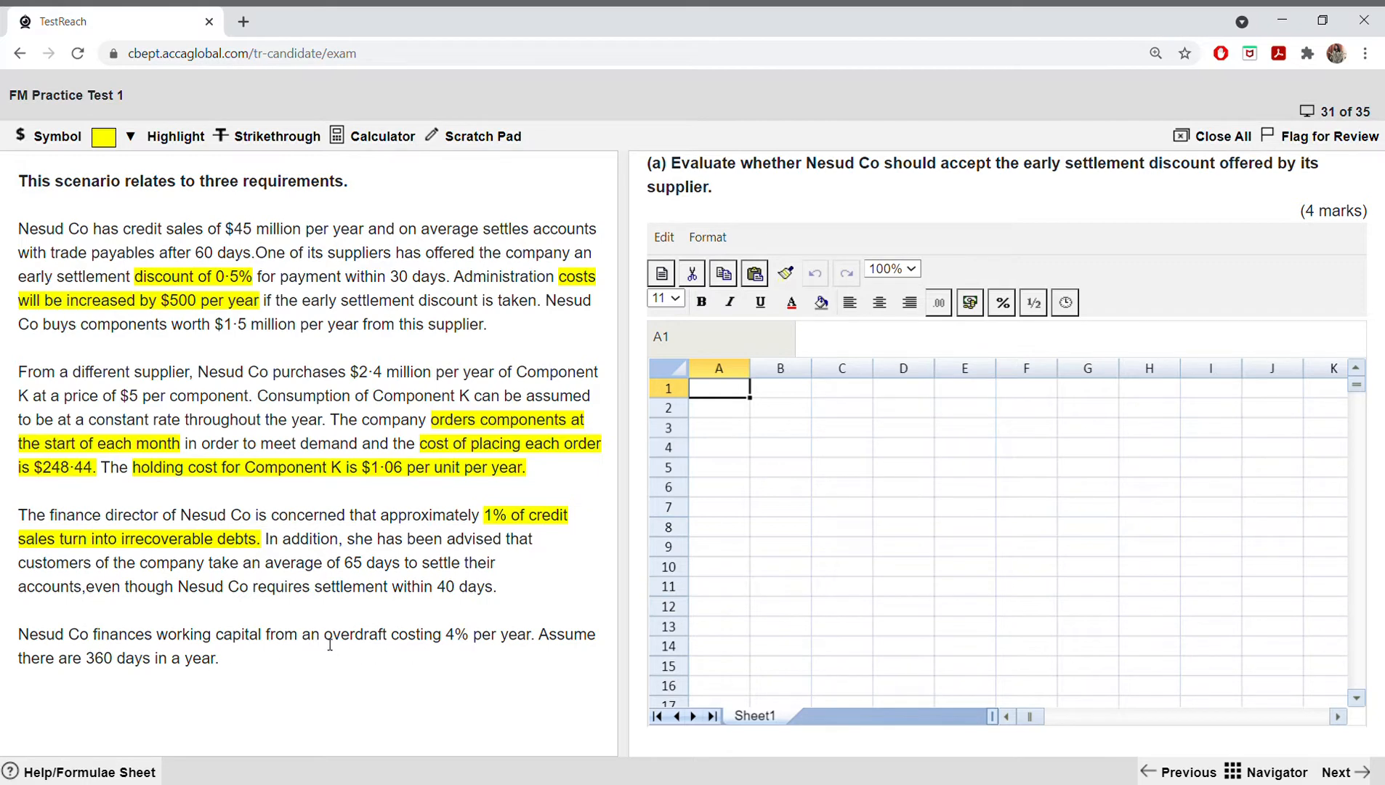
Step: Highlight "overdraft costing 4% per year" in yellow in the scenario's last paragraph
left_click_drag(329, 642, 532, 638)
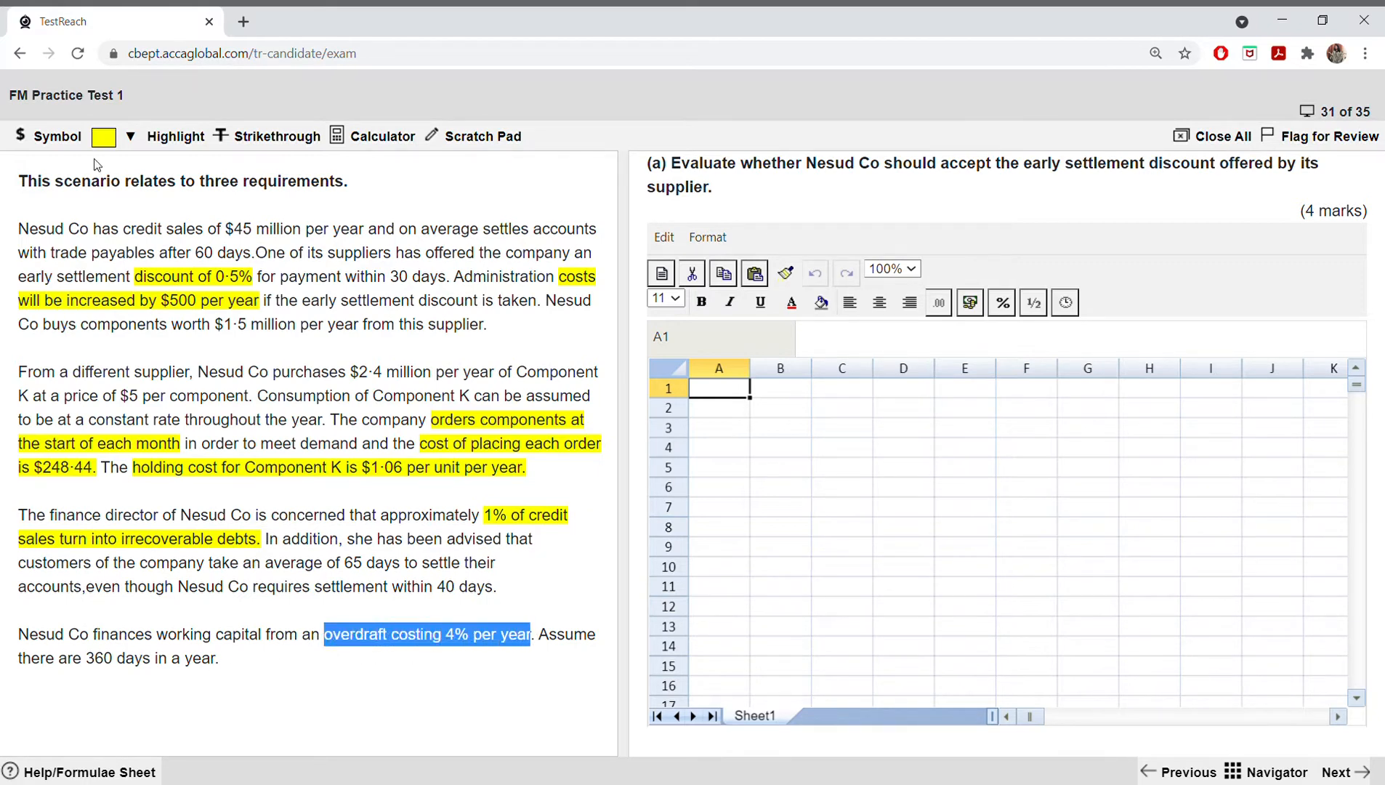
left_click(130, 136)
left_click(116, 173)
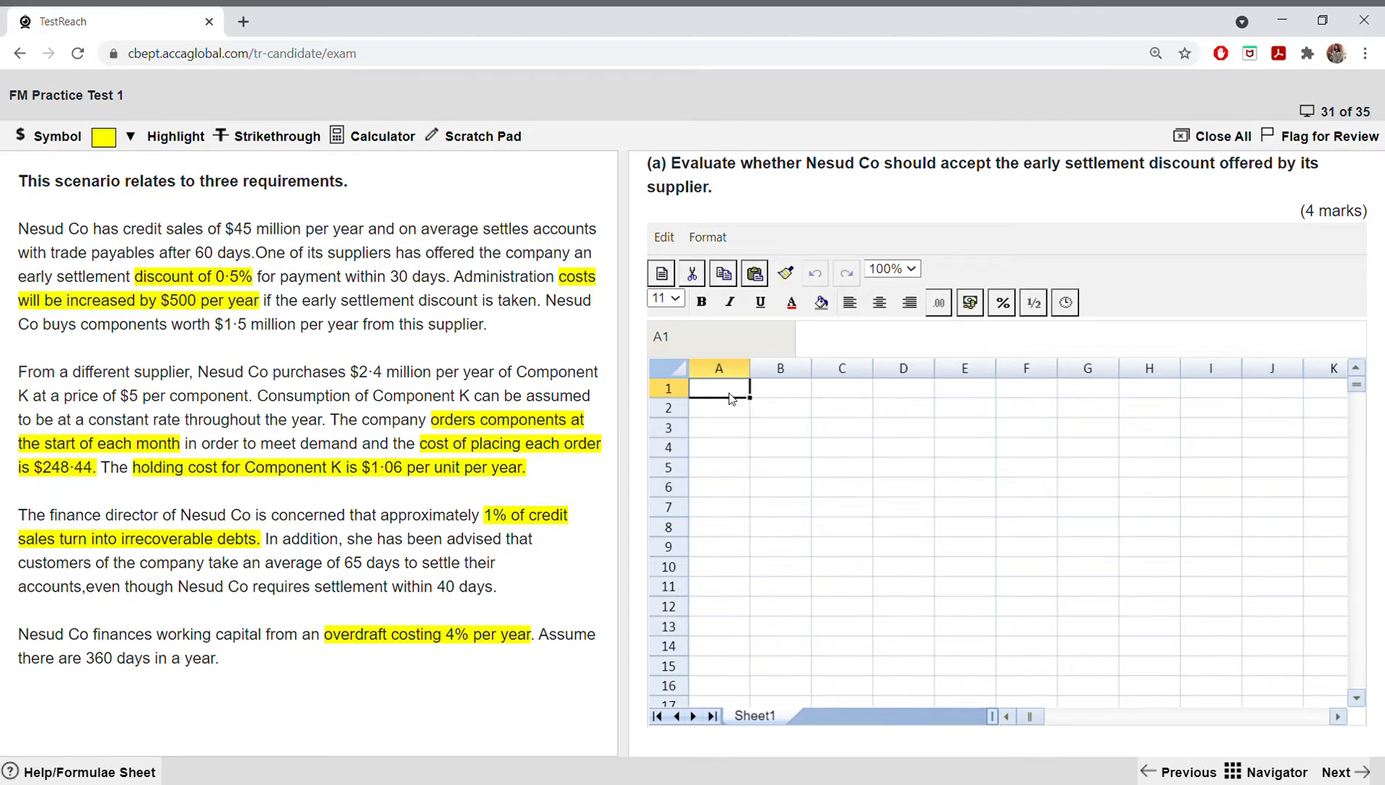
Step: Widen column A of the answer spreadsheet and enter the label "Relevant trade payables before discount" in A1
left_click_drag(750, 367, 852, 367)
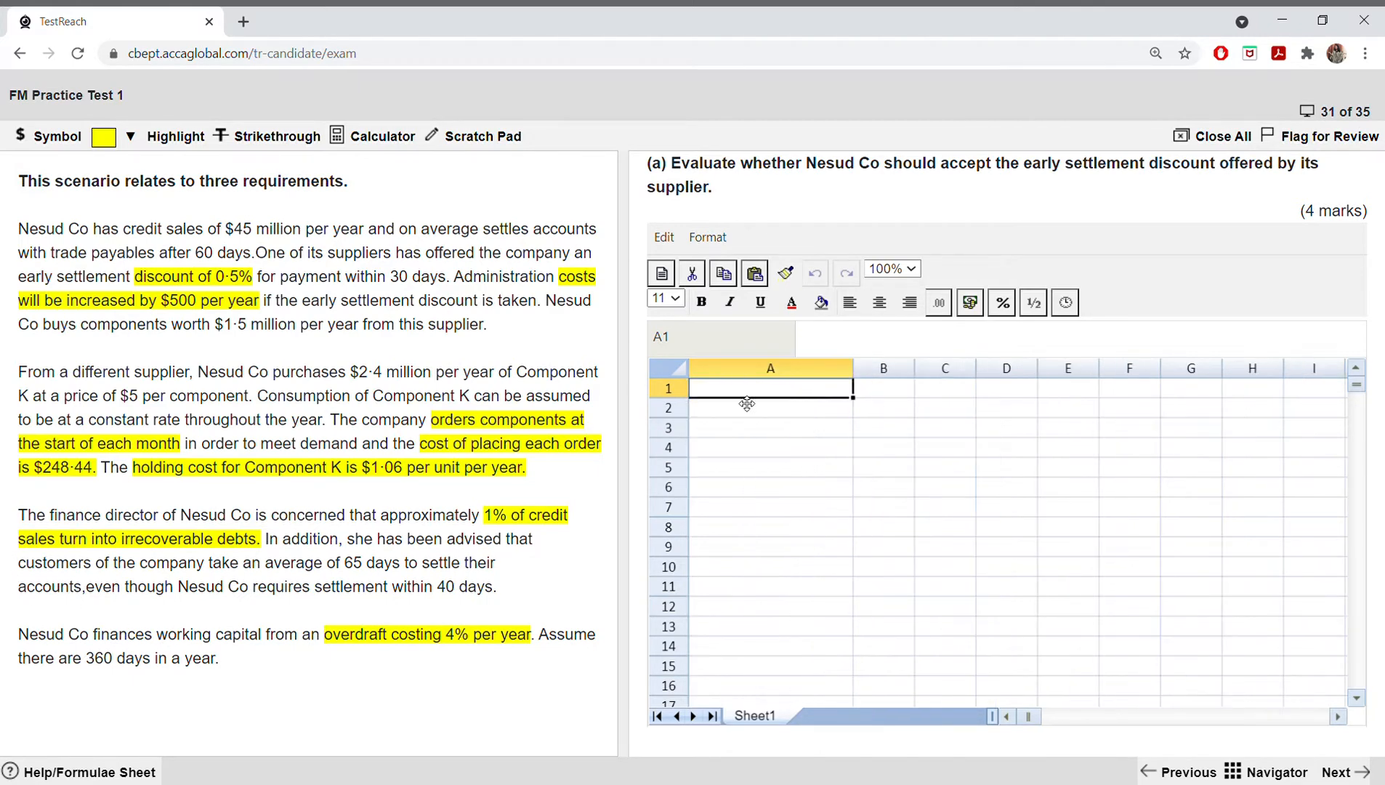
double_click(741, 399)
type("Re")
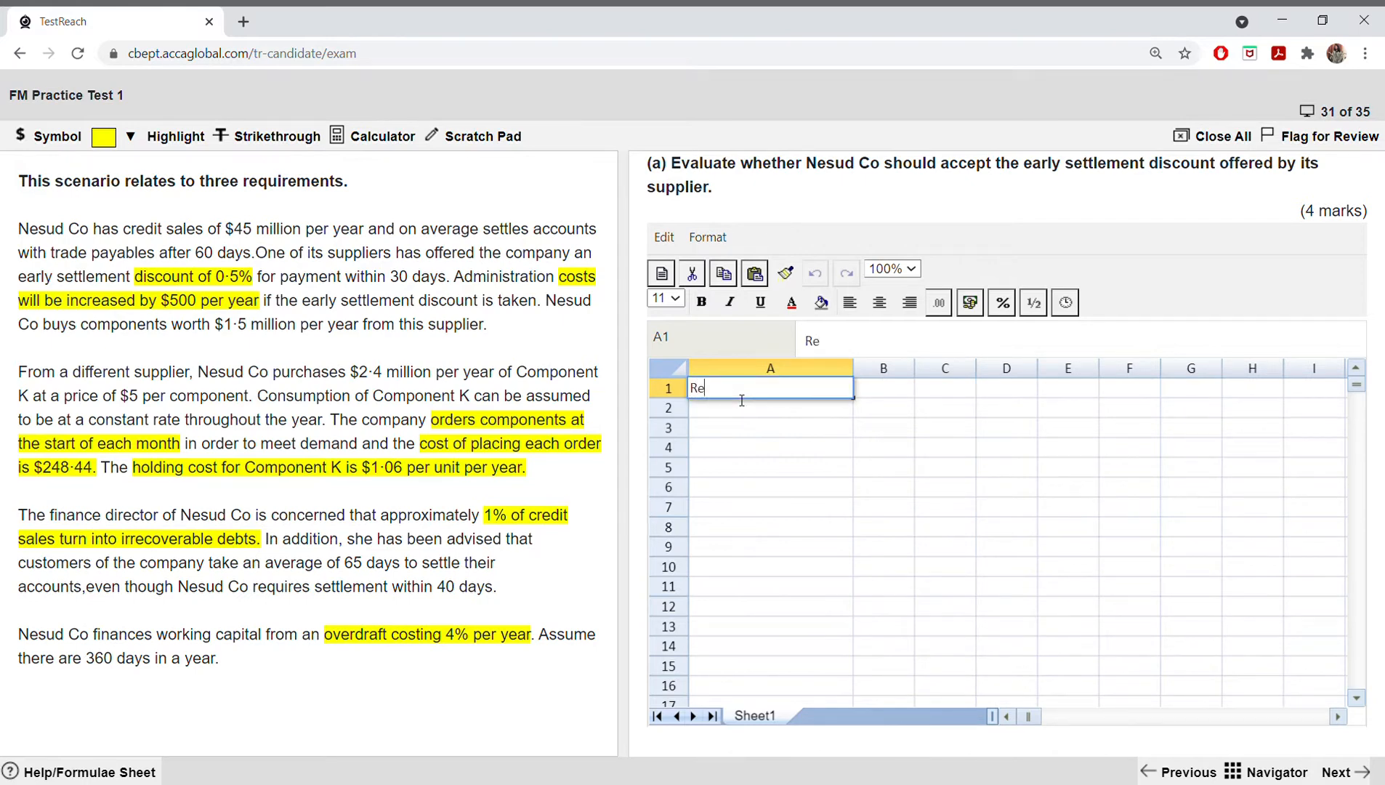
type("levant trade paya")
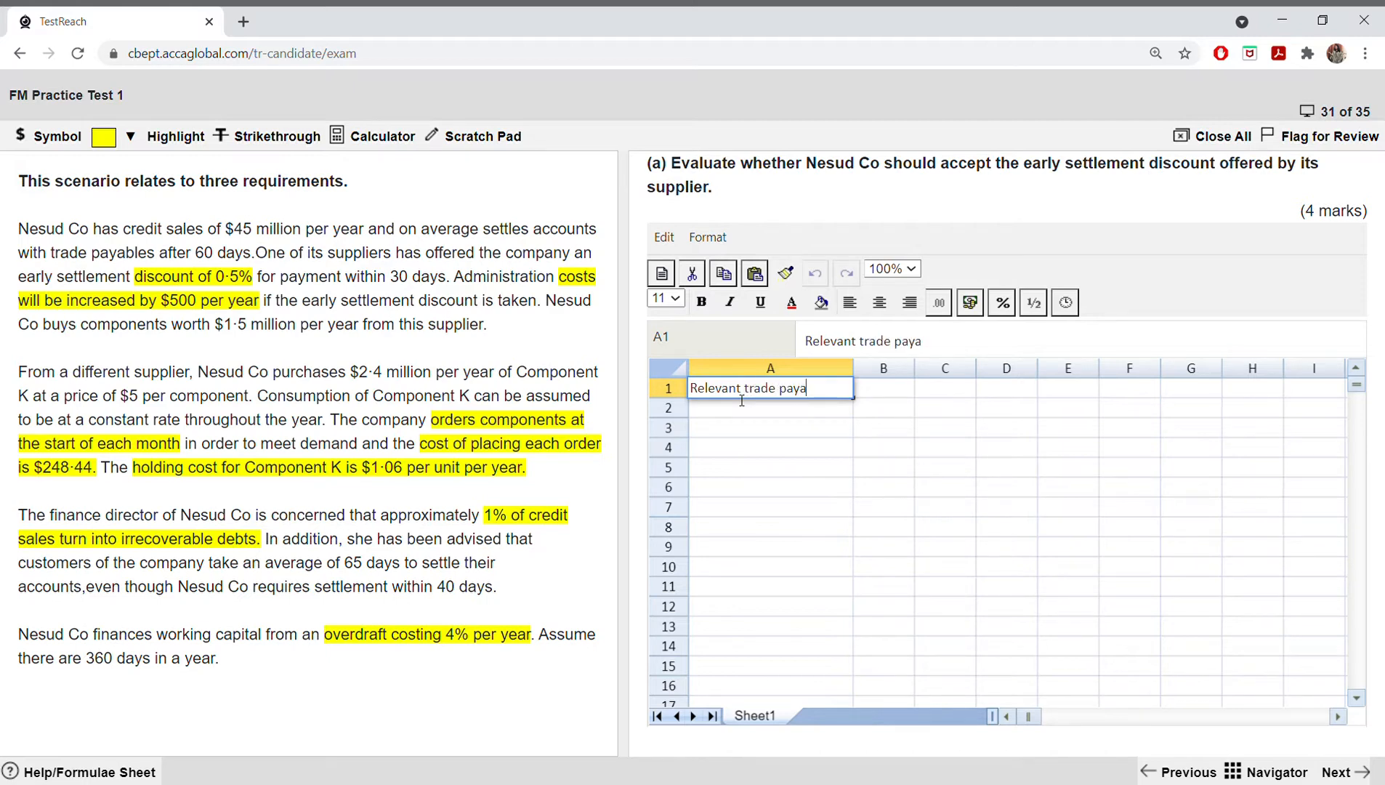
type("bles before ")
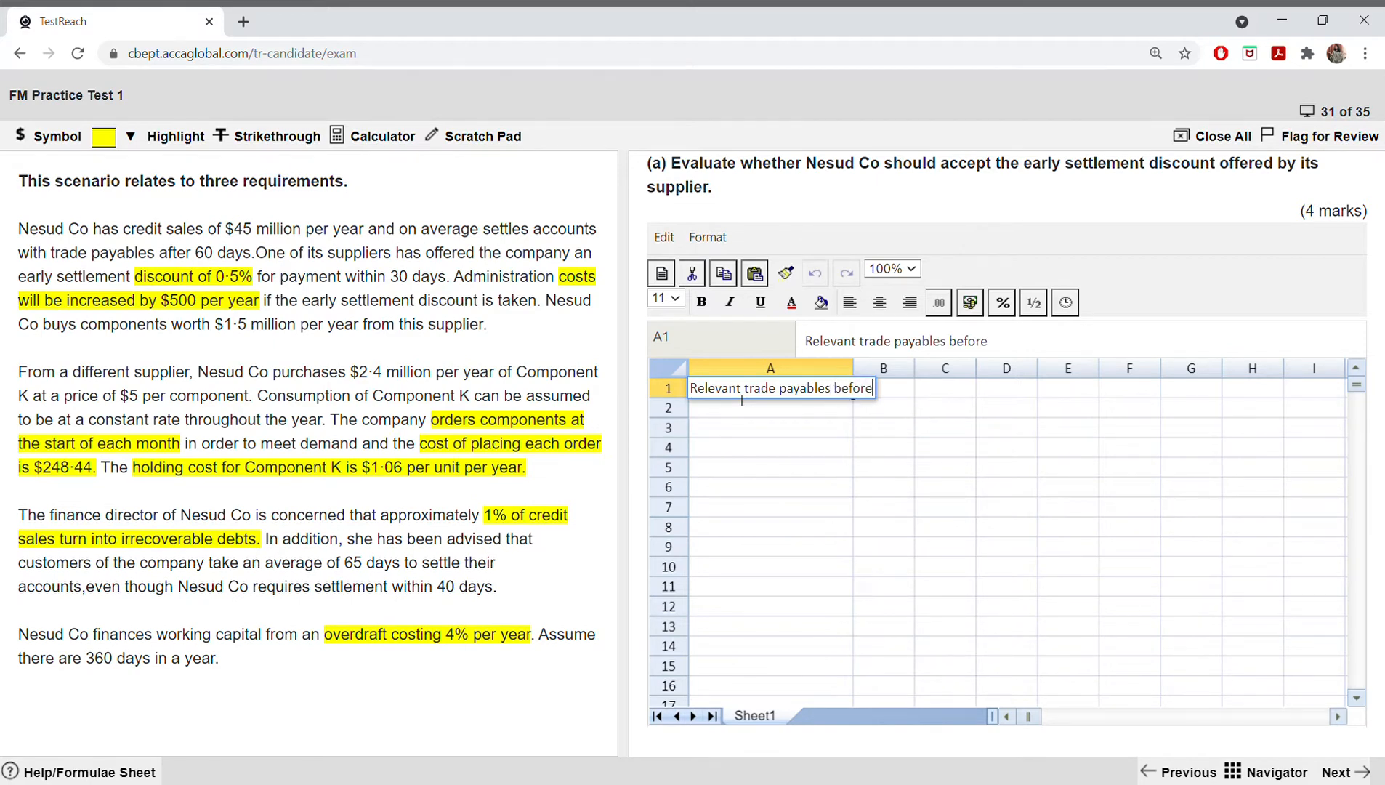
type("discount")
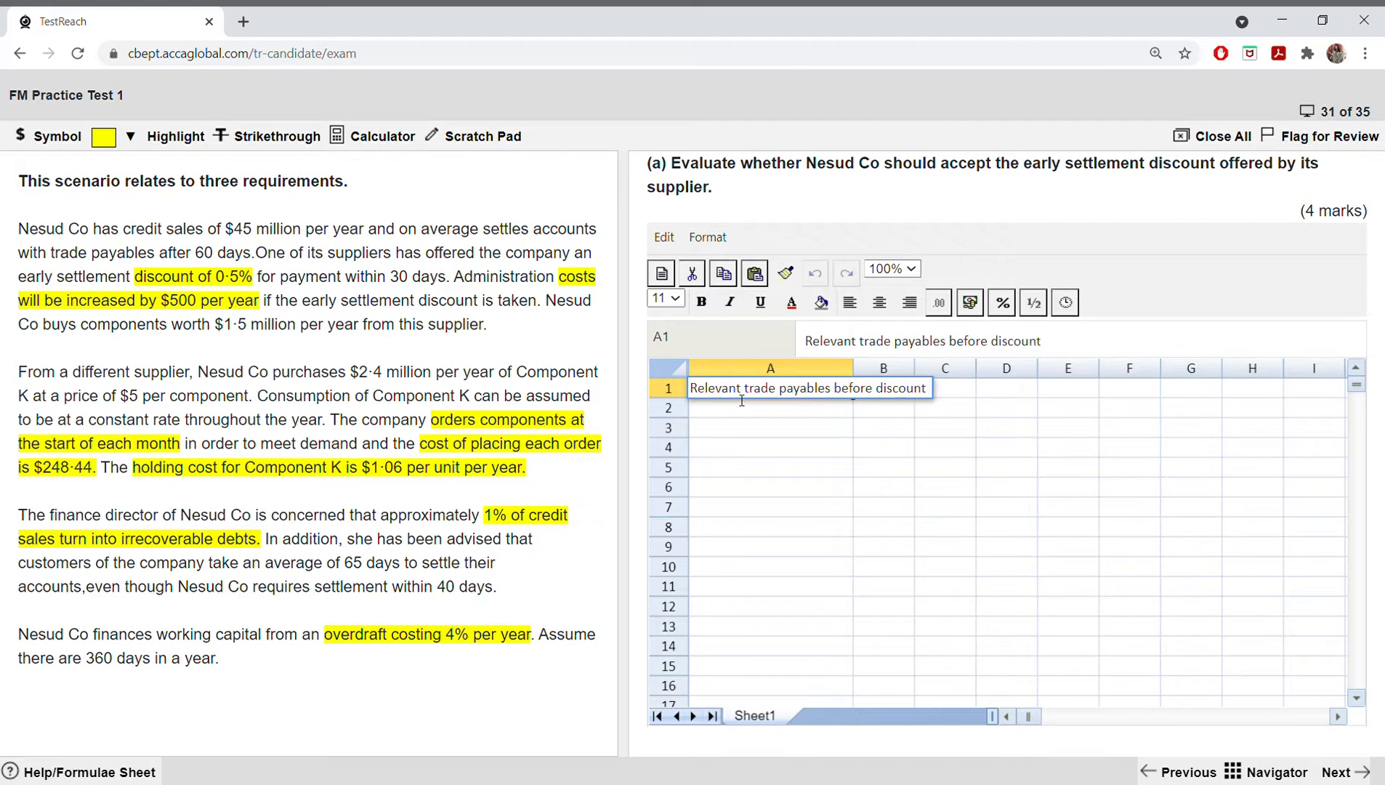
left_click(775, 430)
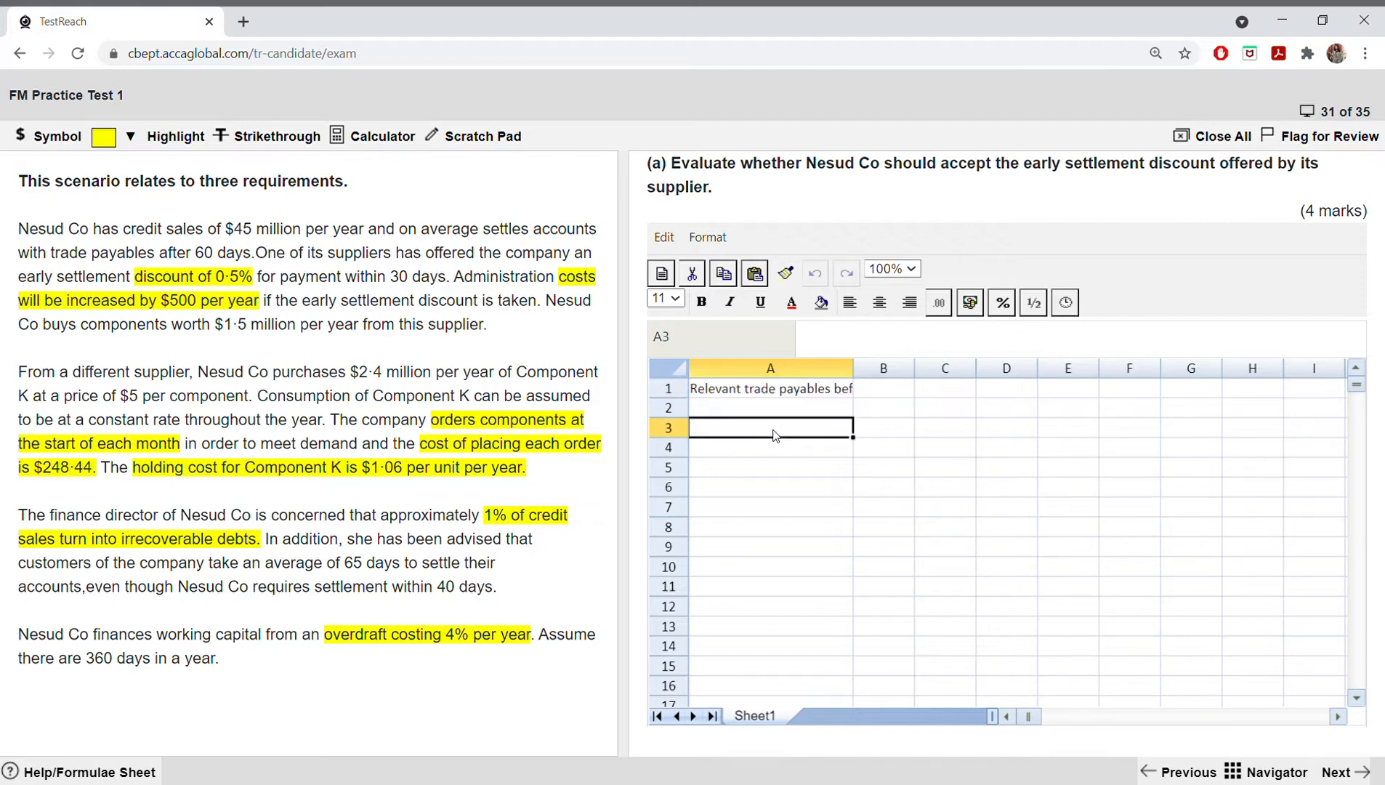
Step: Widen column A further to fit the full A1 label, and make column B slightly wider
left_click_drag(854, 368, 959, 369)
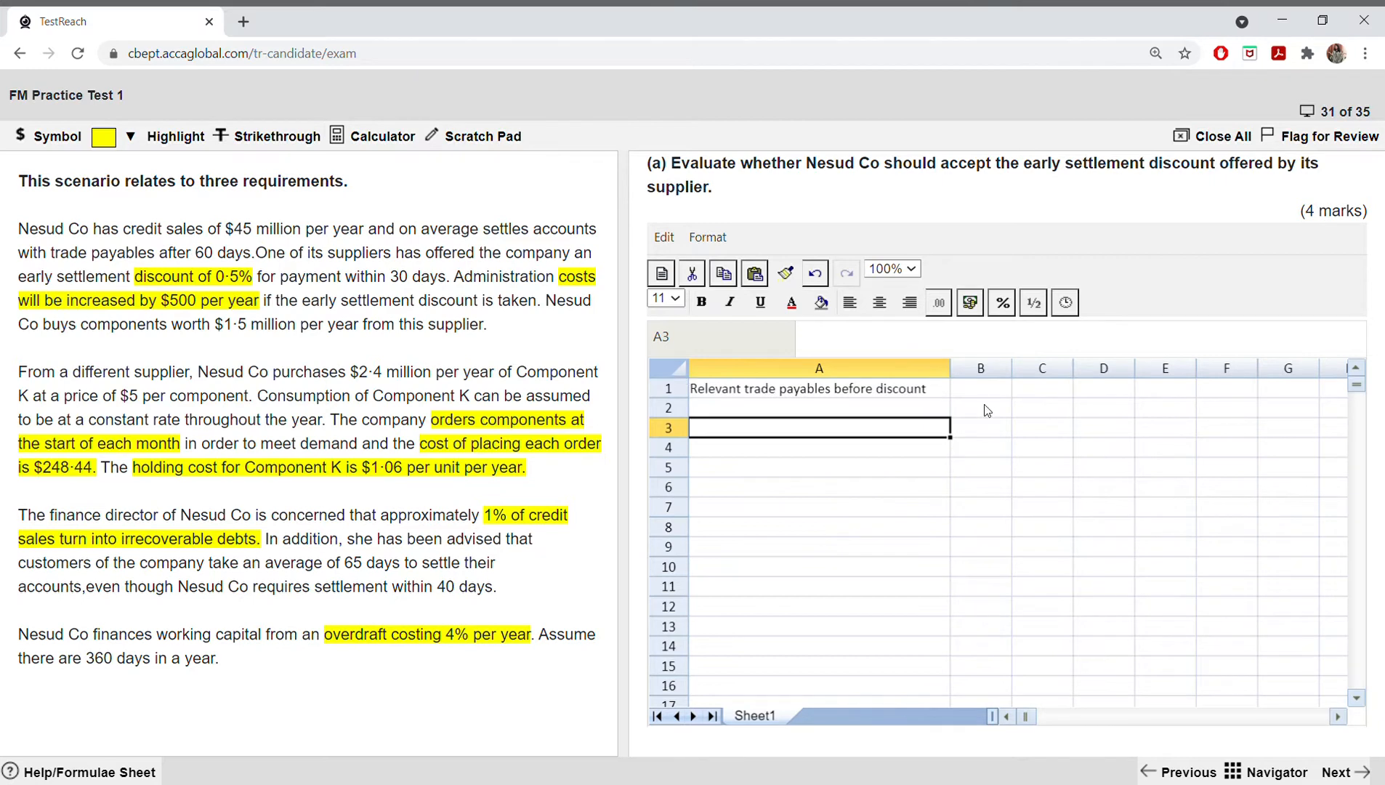
left_click(753, 408)
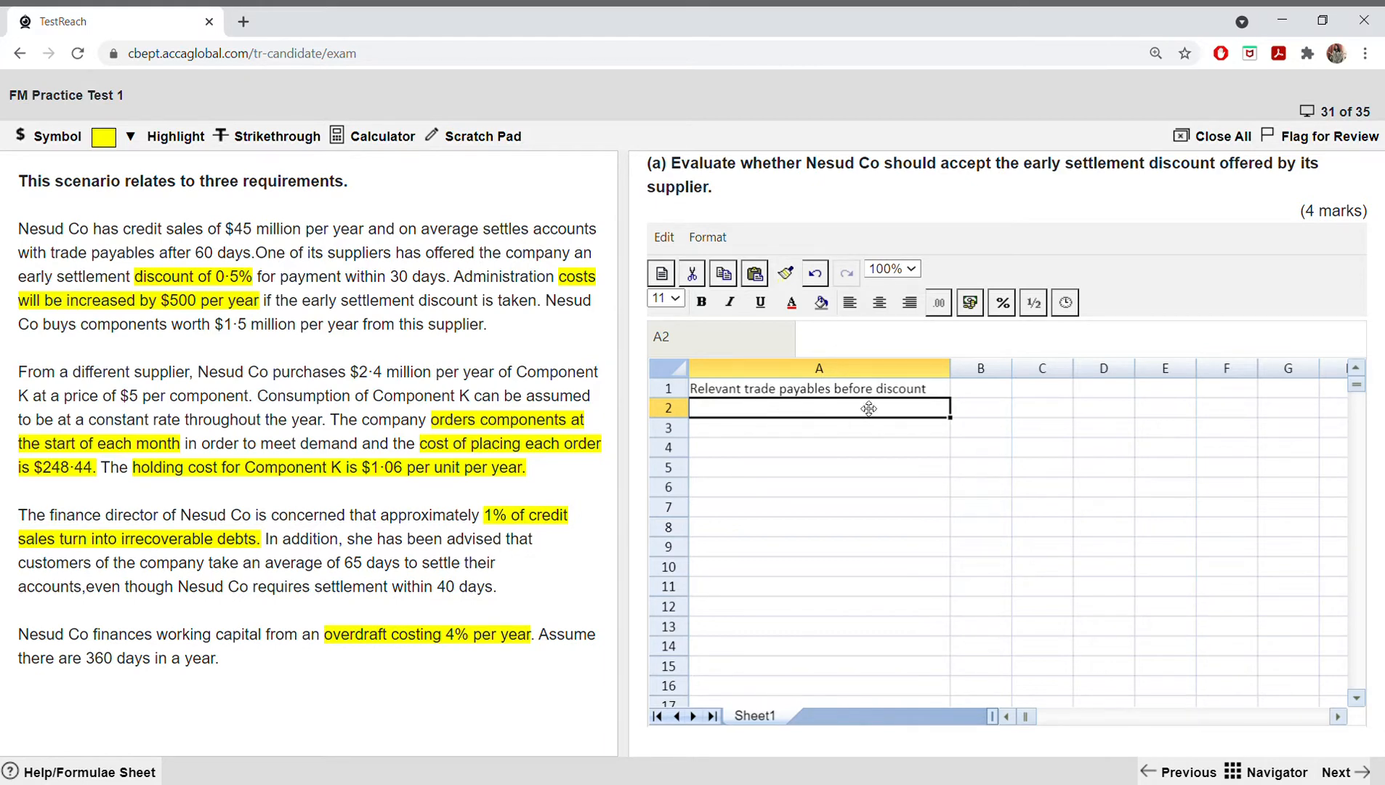
left_click(980, 396)
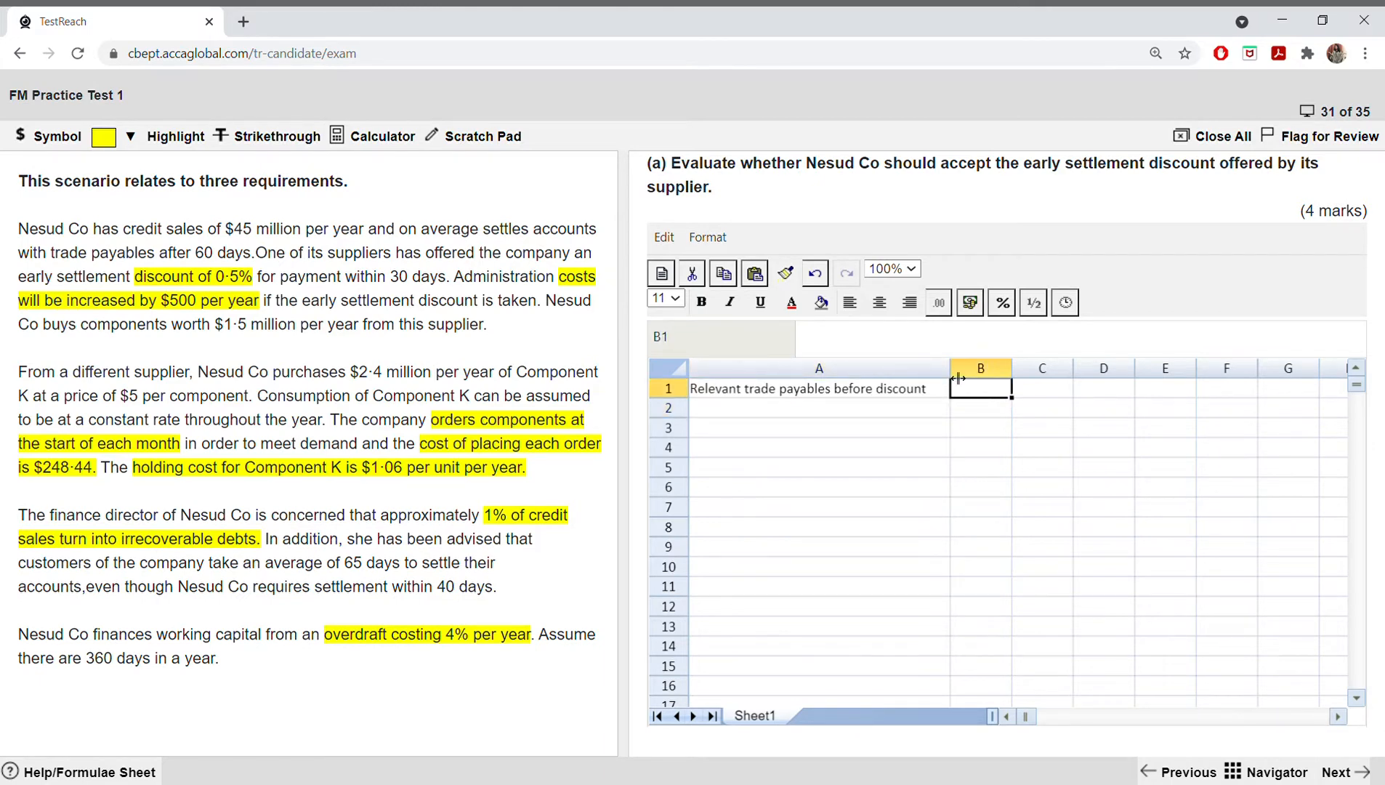
left_click_drag(950, 369, 1038, 373)
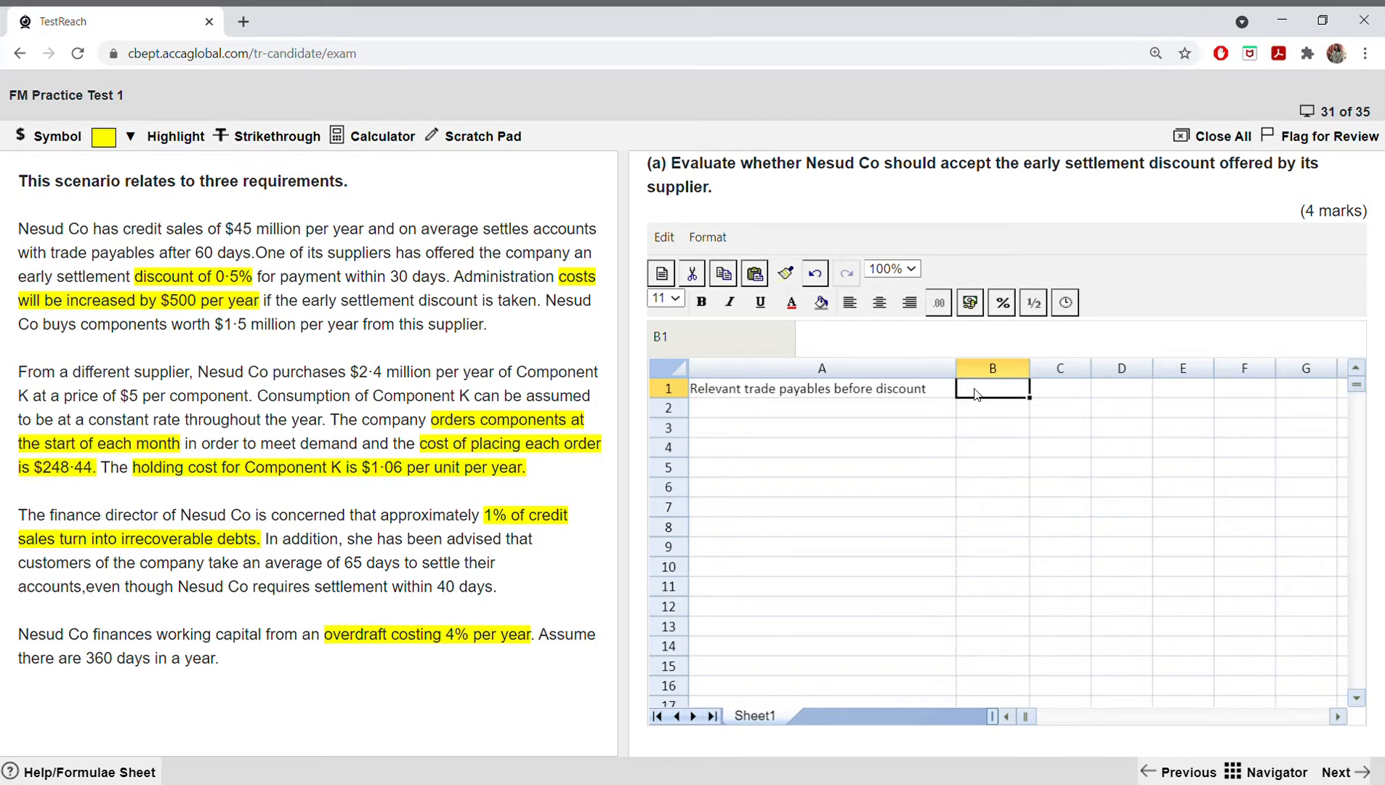
Step: Calculate the trade payables before discount in B1 with the formula =1500000*60/360, using the scenario's annual purchases and 60-day payment period
type("=")
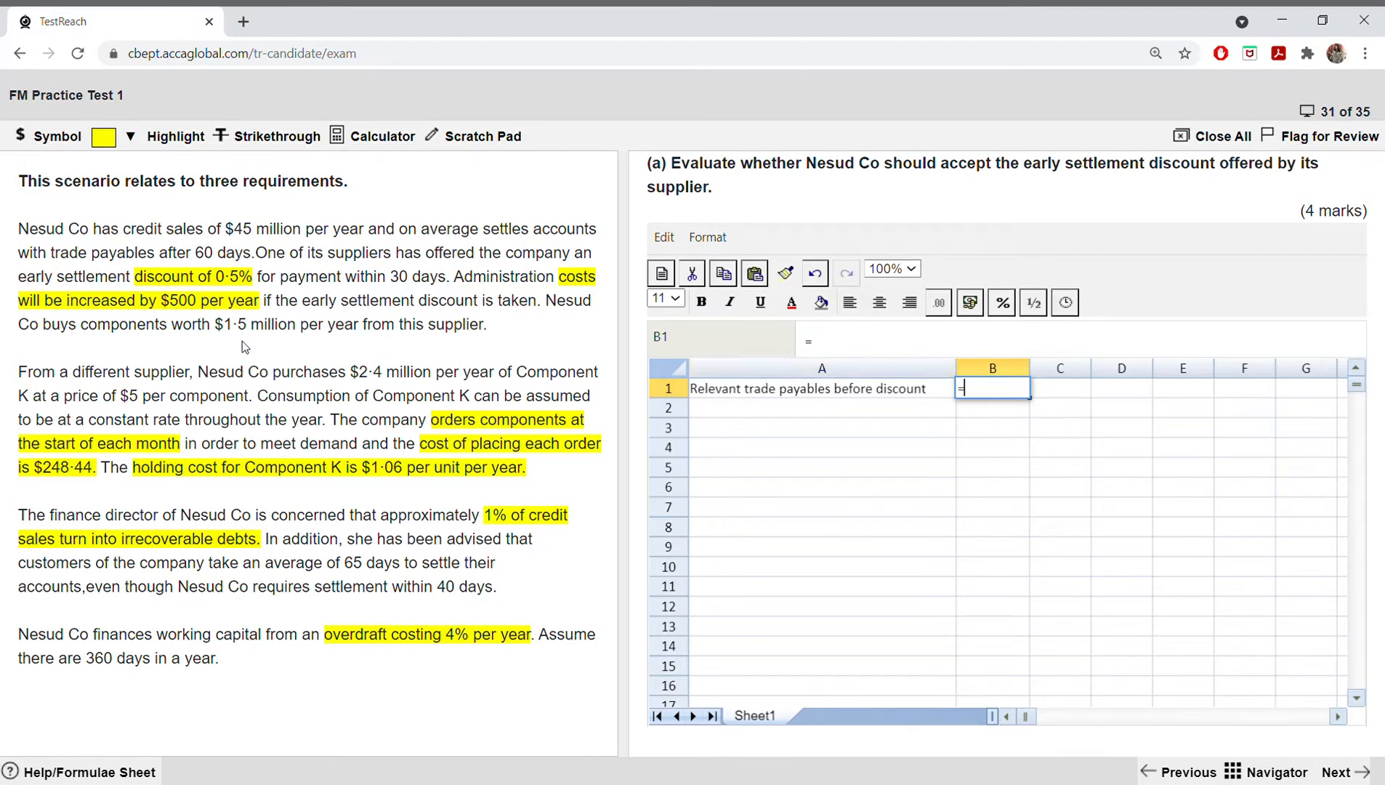
left_click_drag(255, 334, 293, 333)
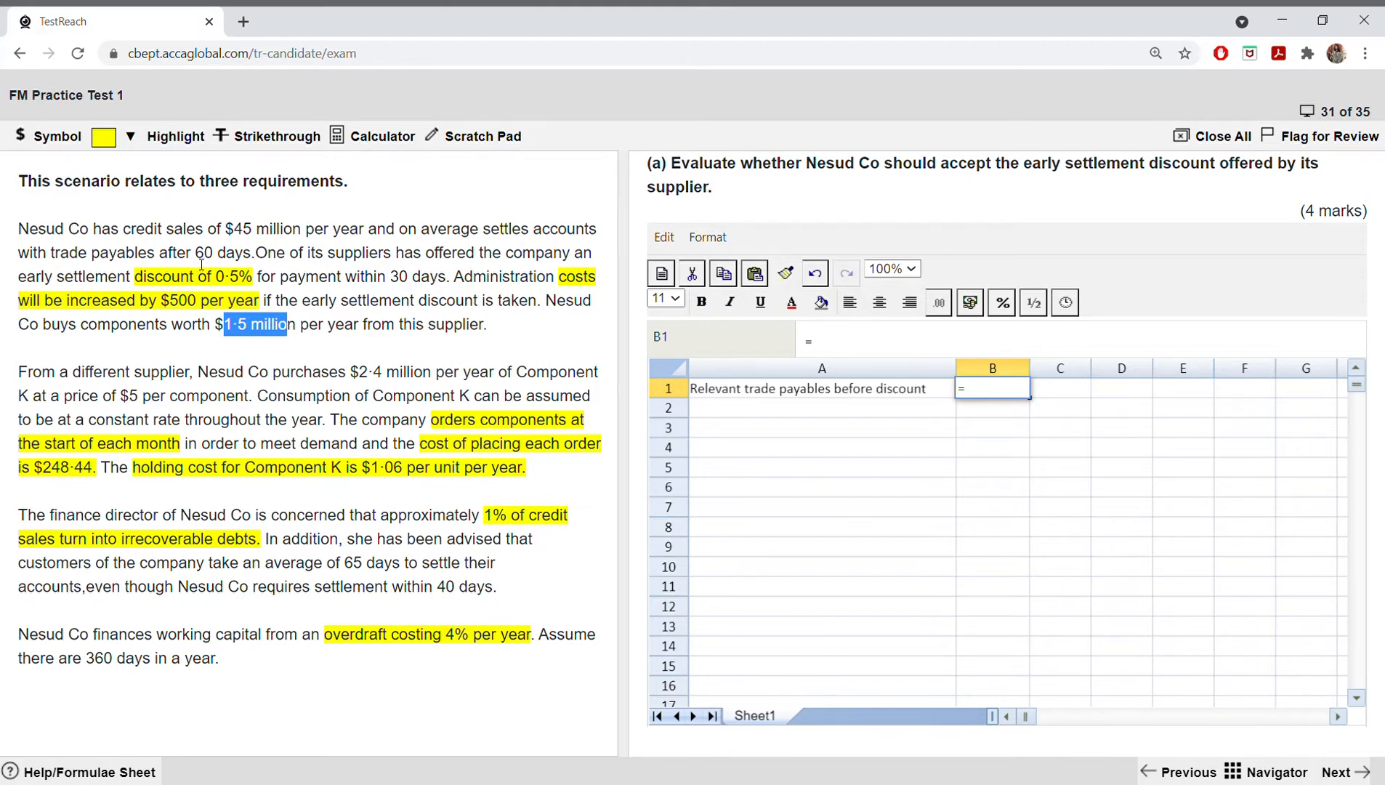
left_click_drag(196, 253, 259, 260)
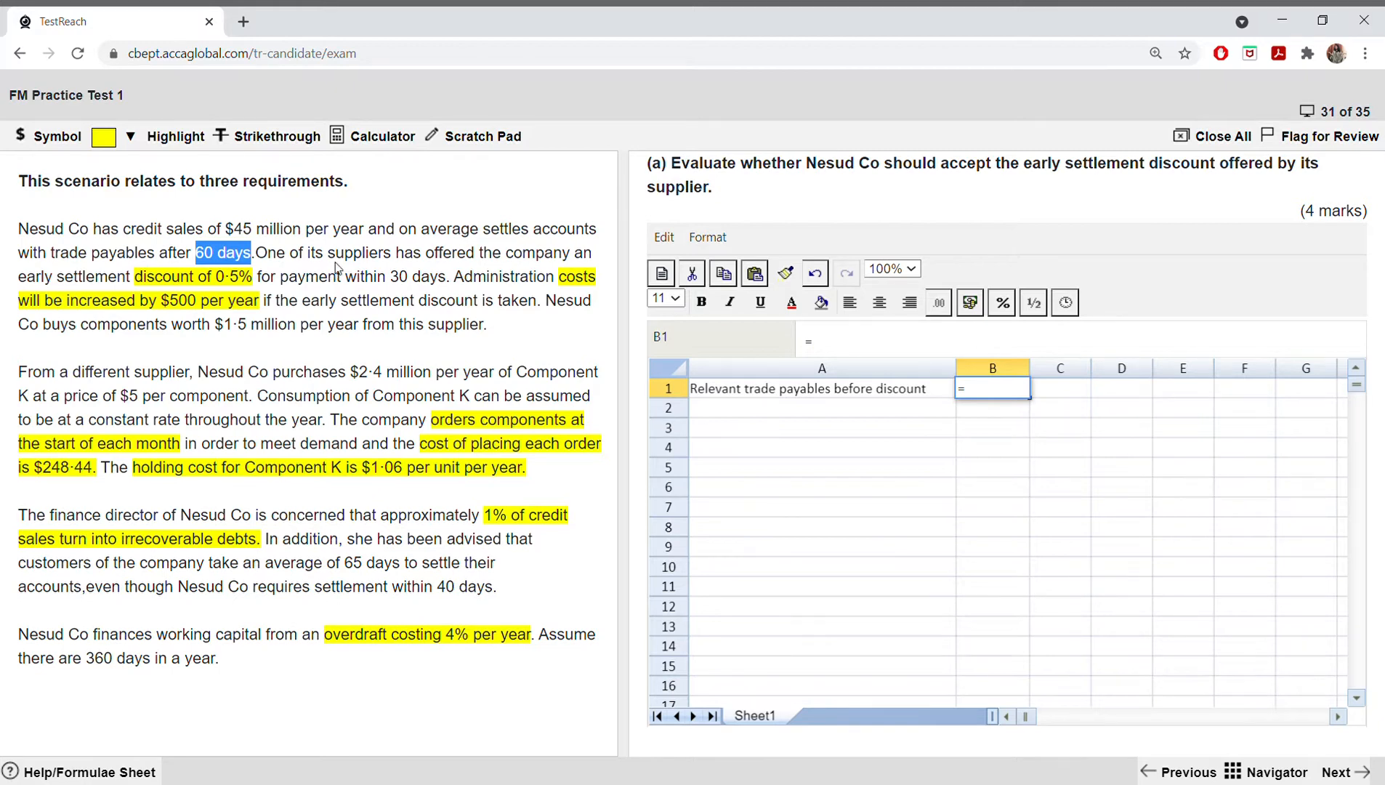
left_click(993, 390)
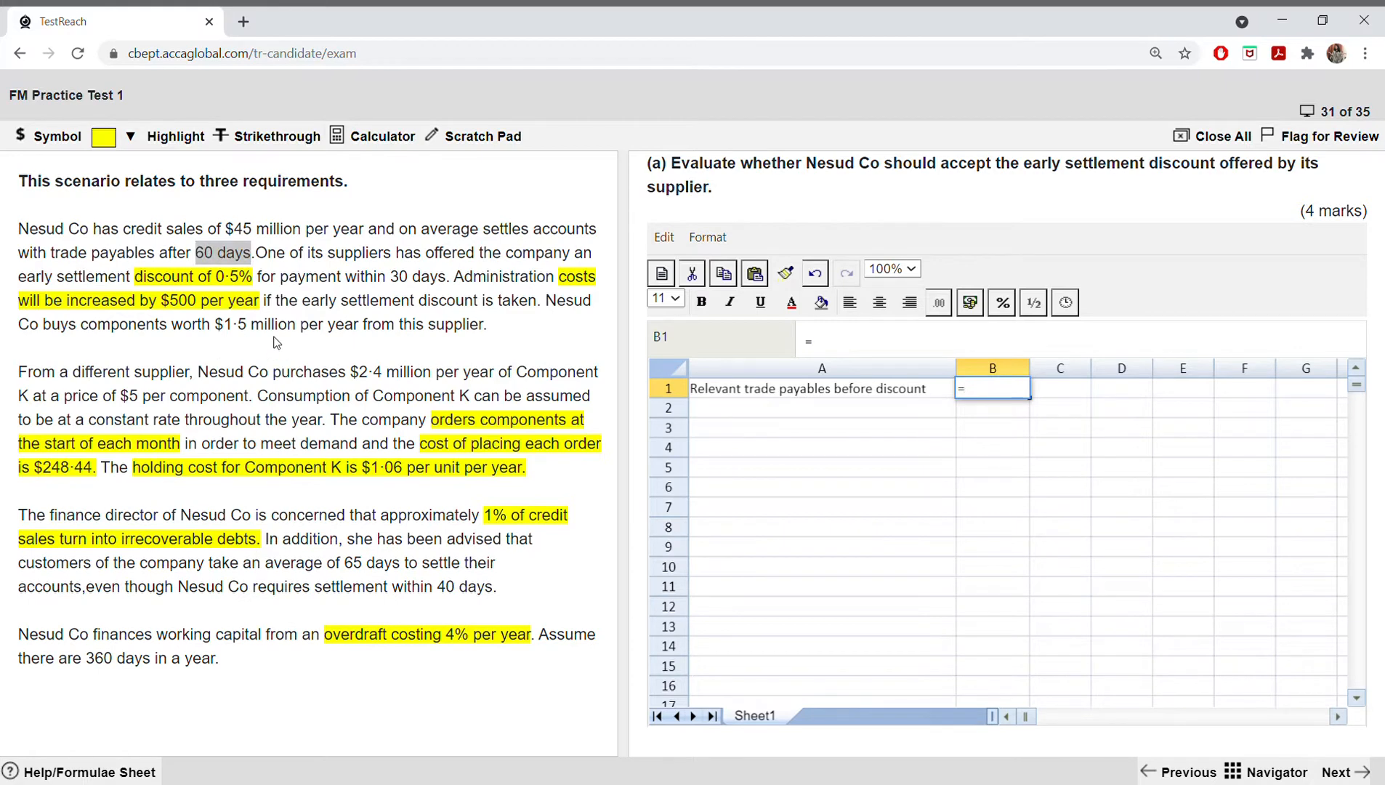
type("1500000")
type("*")
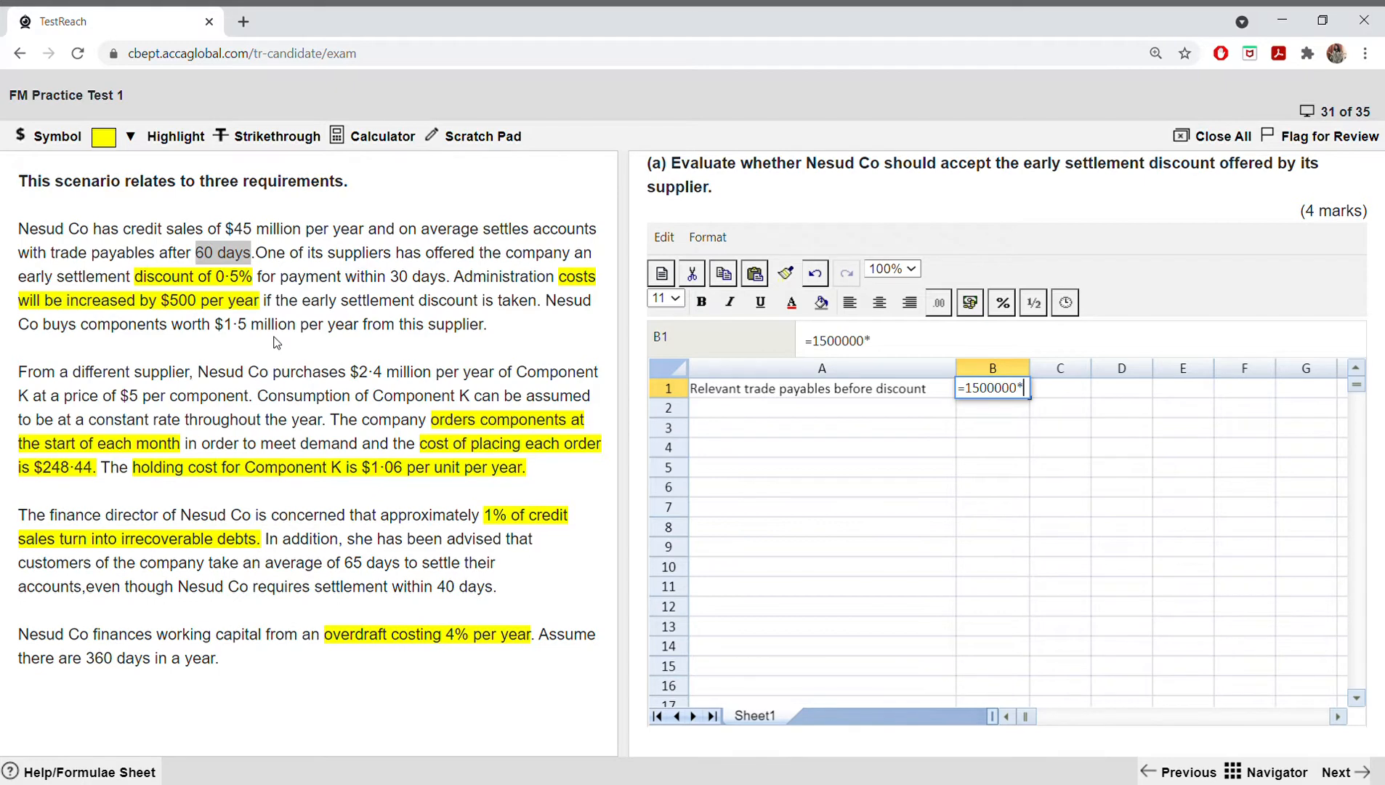
type("60/360")
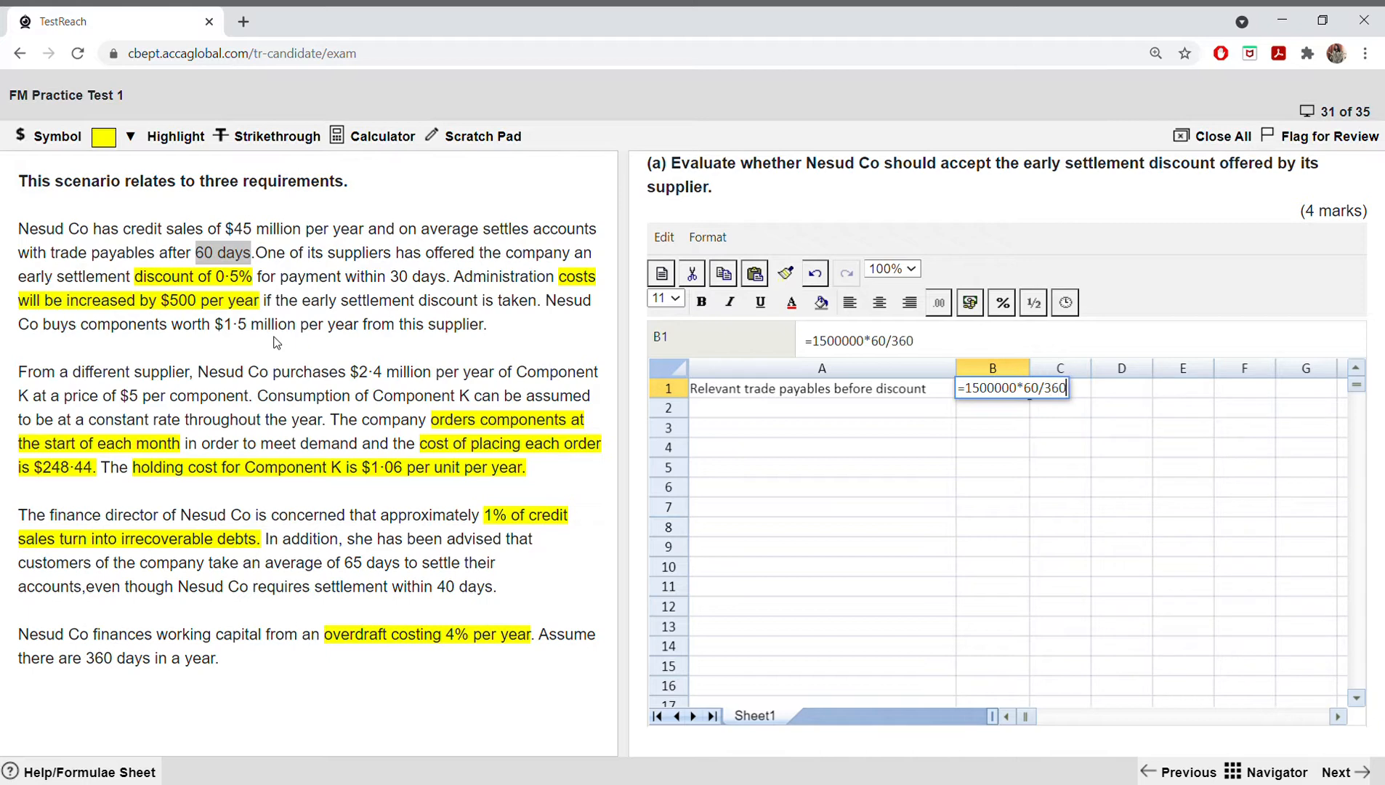
key("Return")
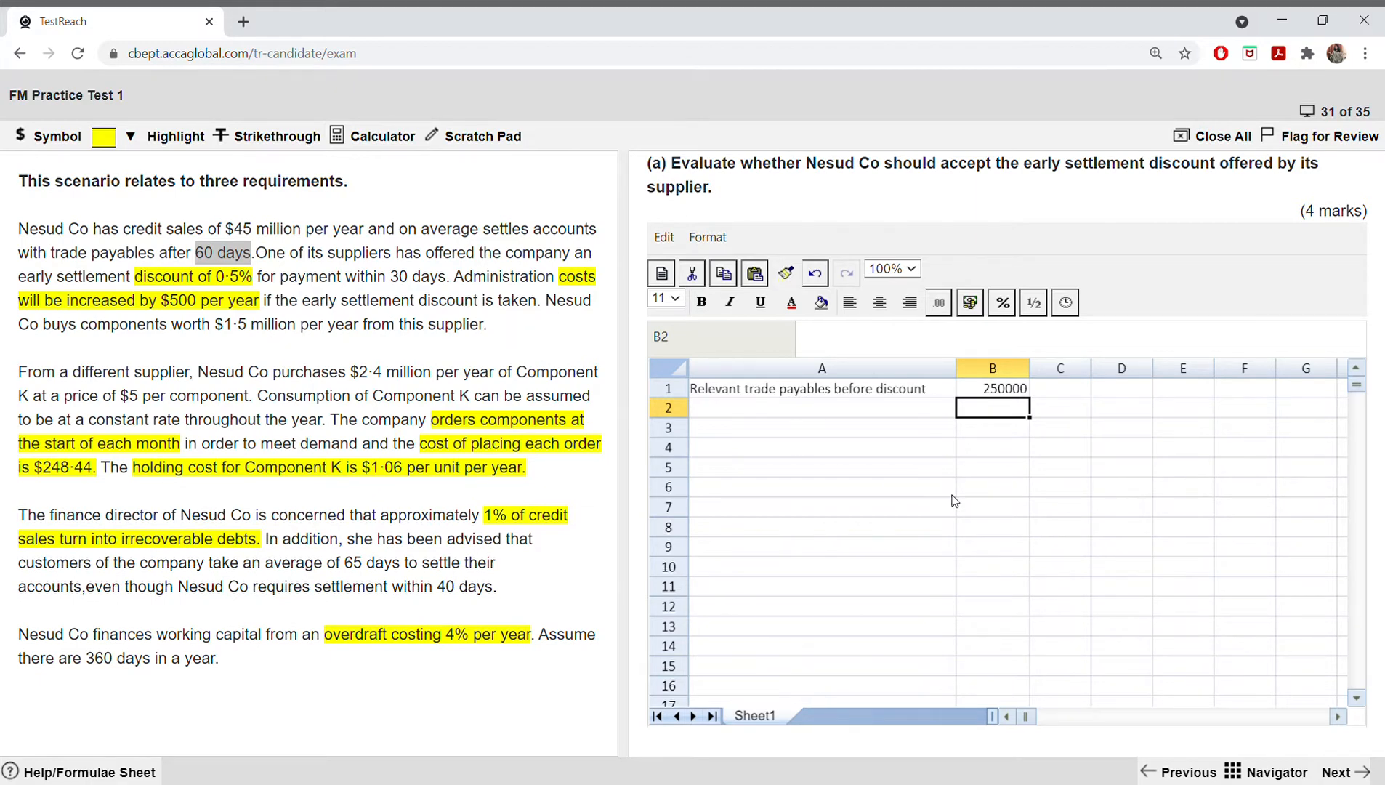
Step: Review the formula behind the before-discount trade payables figure in B1
left_click(998, 392)
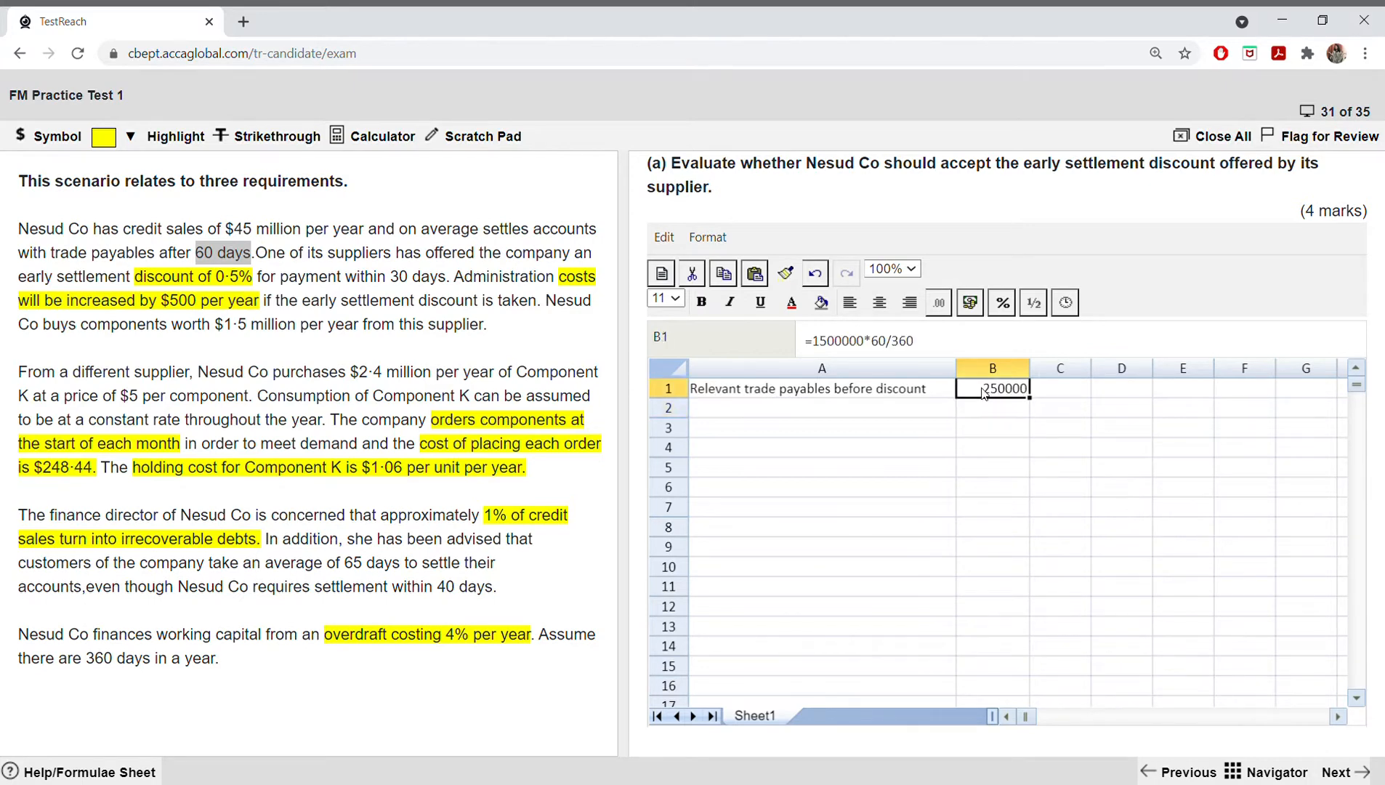
left_click_drag(816, 344, 940, 347)
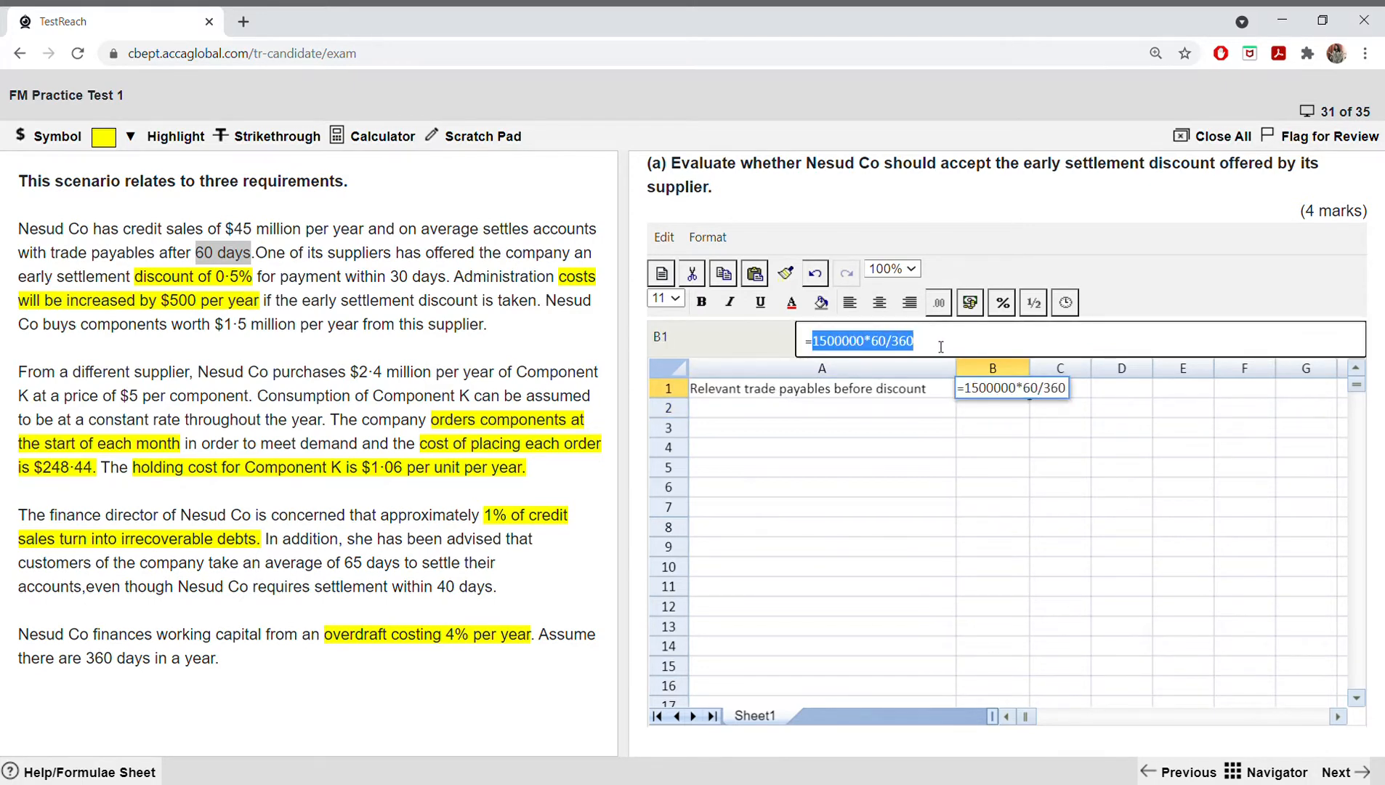
left_click(882, 444)
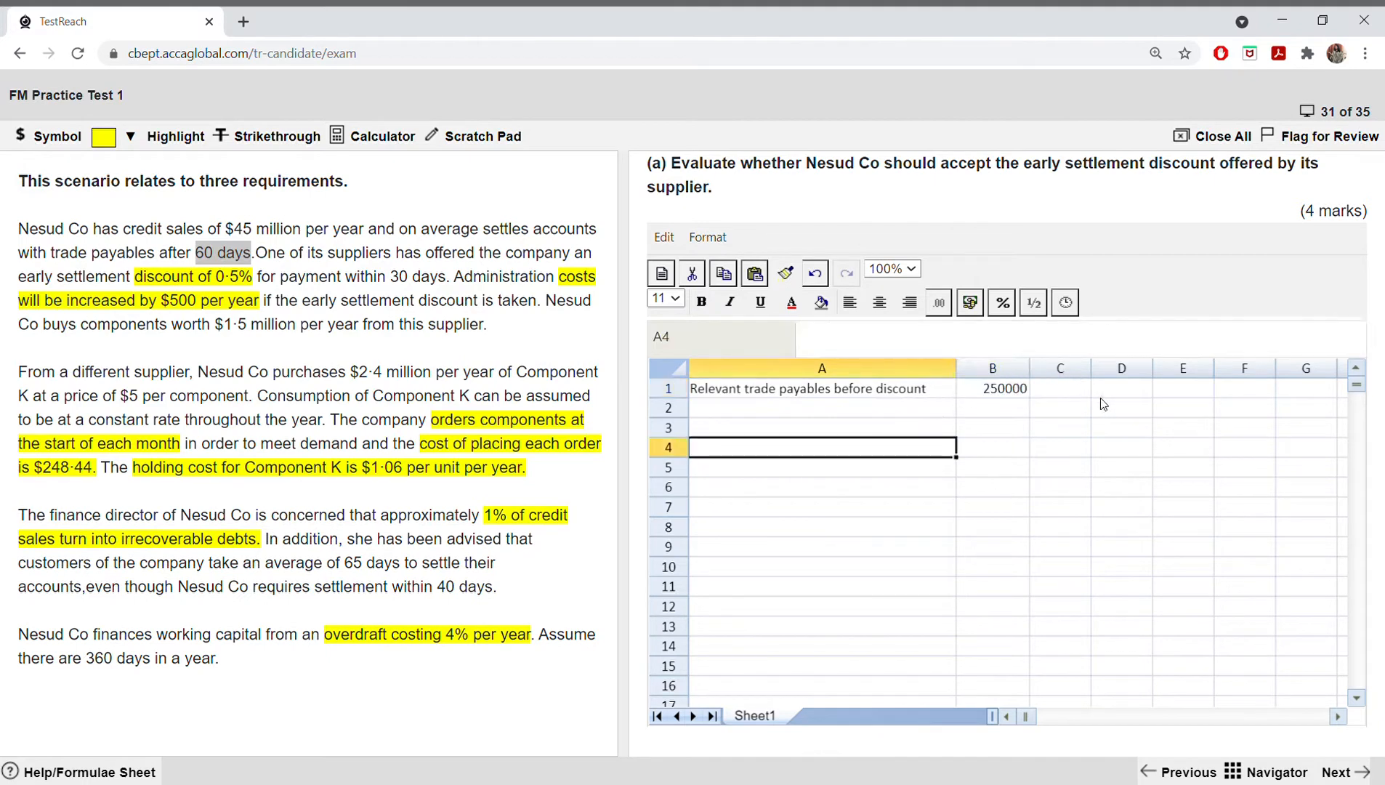
left_click(1002, 393)
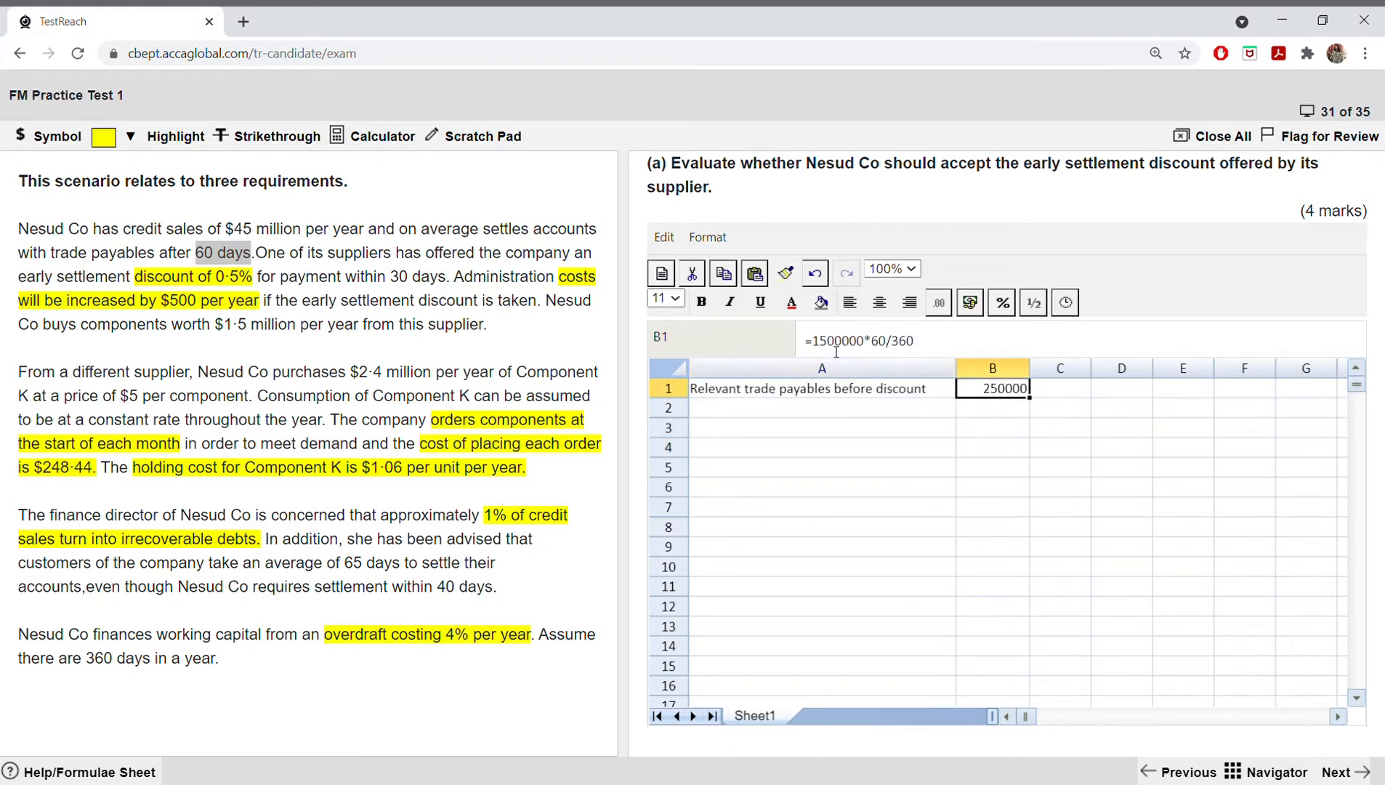
left_click_drag(813, 341, 942, 340)
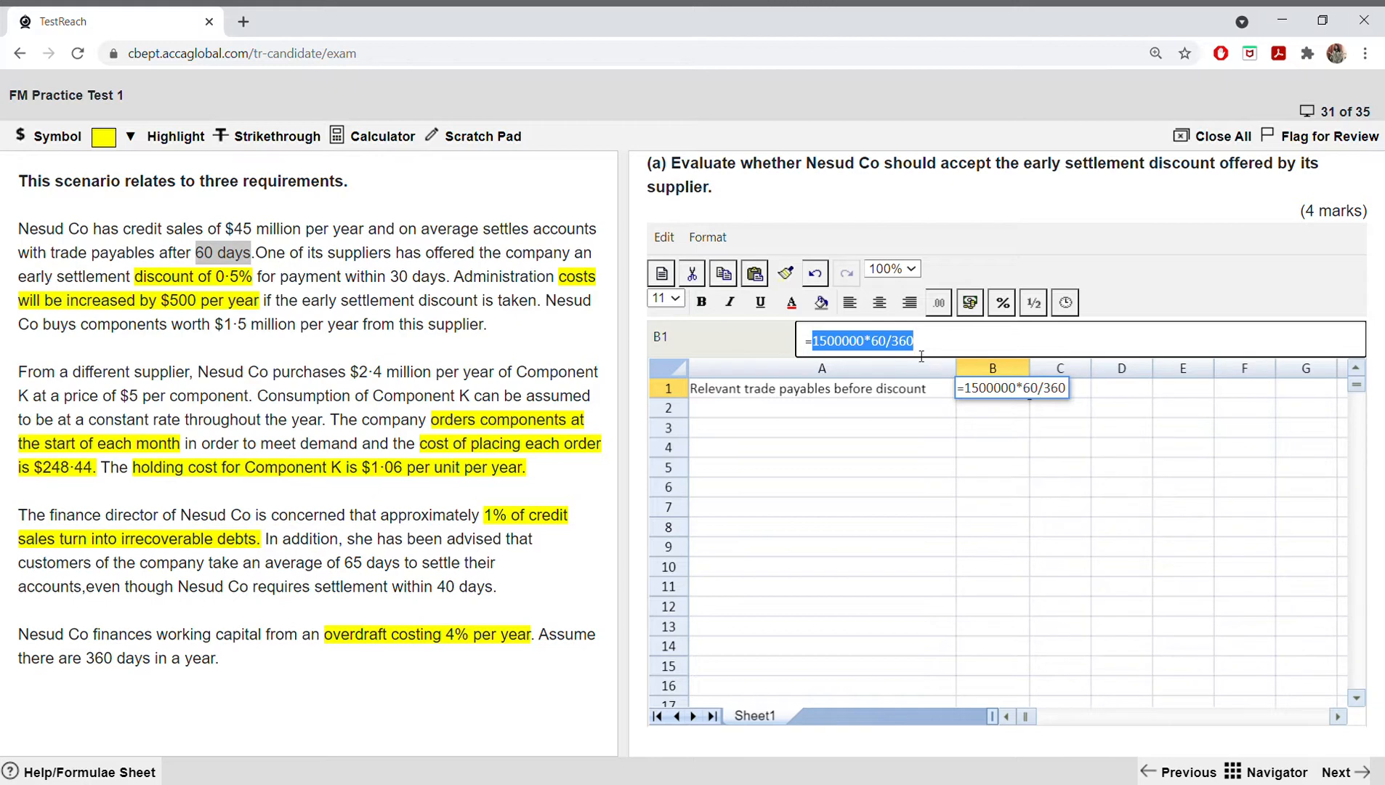
left_click(975, 409)
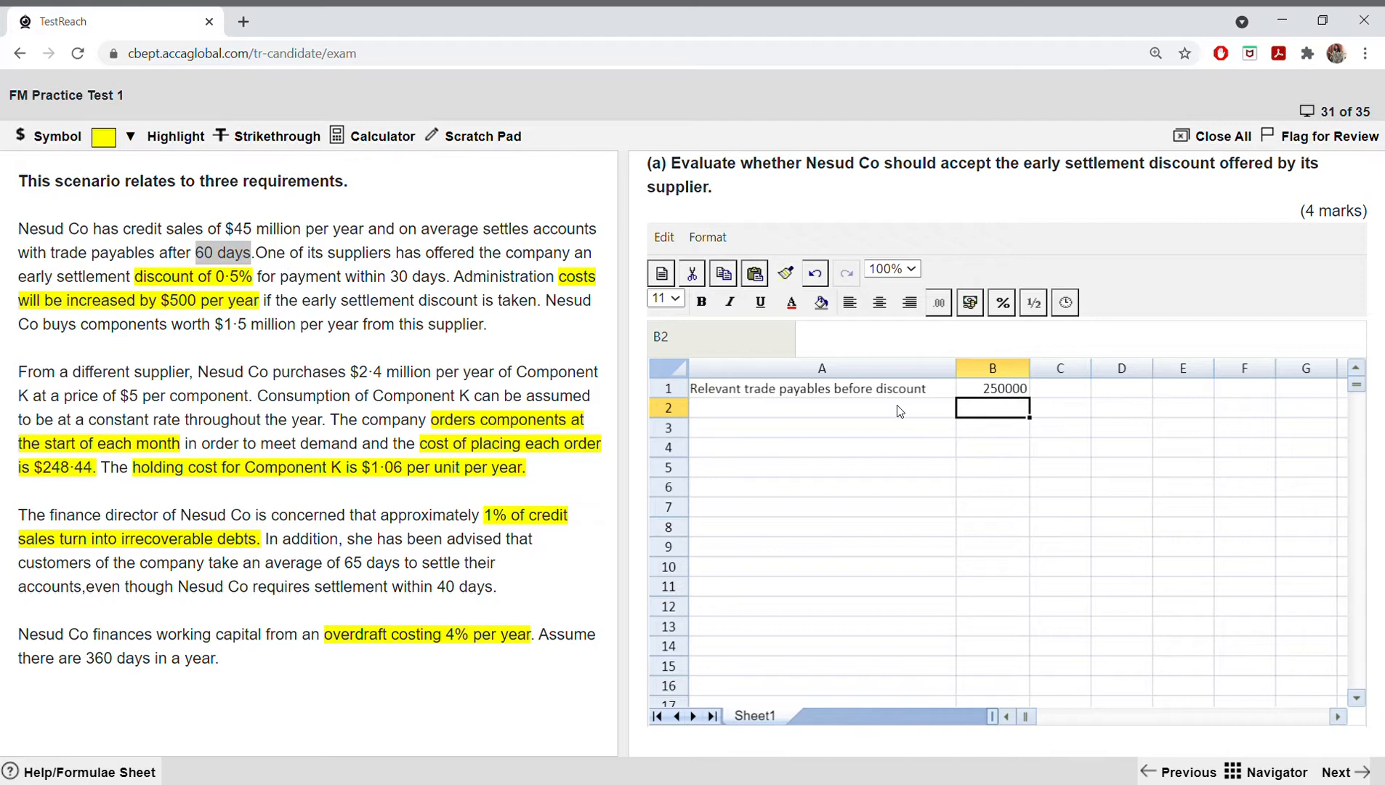
left_click(1002, 392)
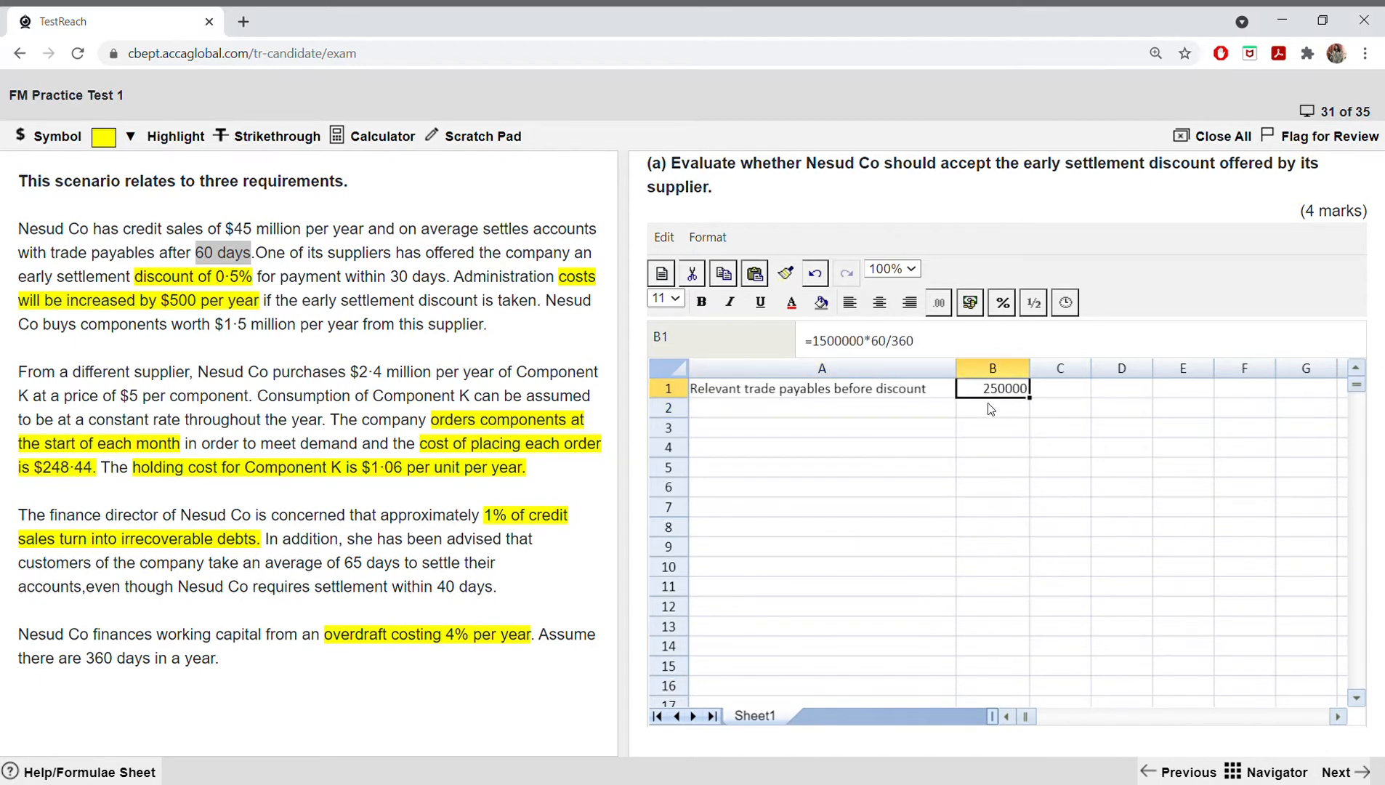
Step: Copy the label in A1 to A2 and reword it as "Relevant trade payables after discount"
left_click(916, 410)
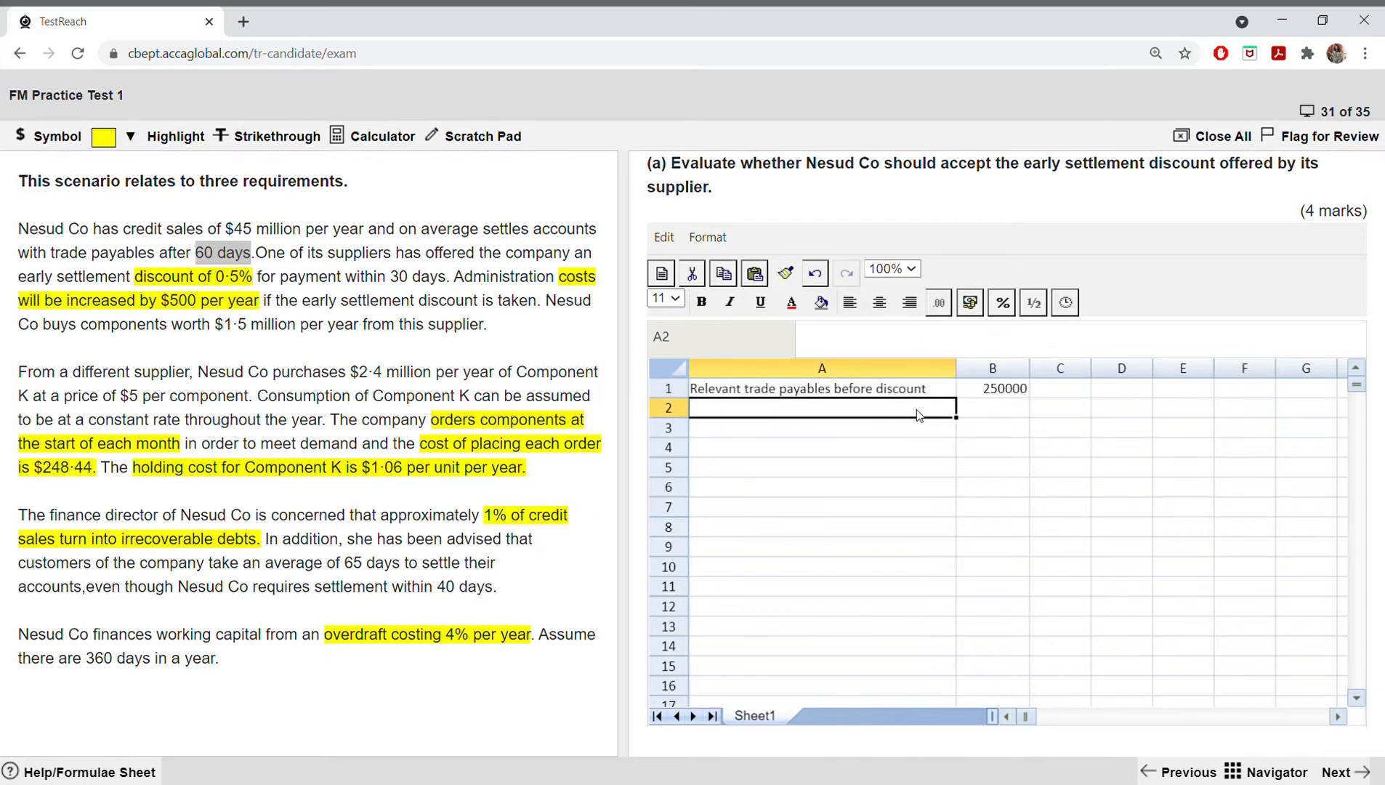
left_click(910, 397)
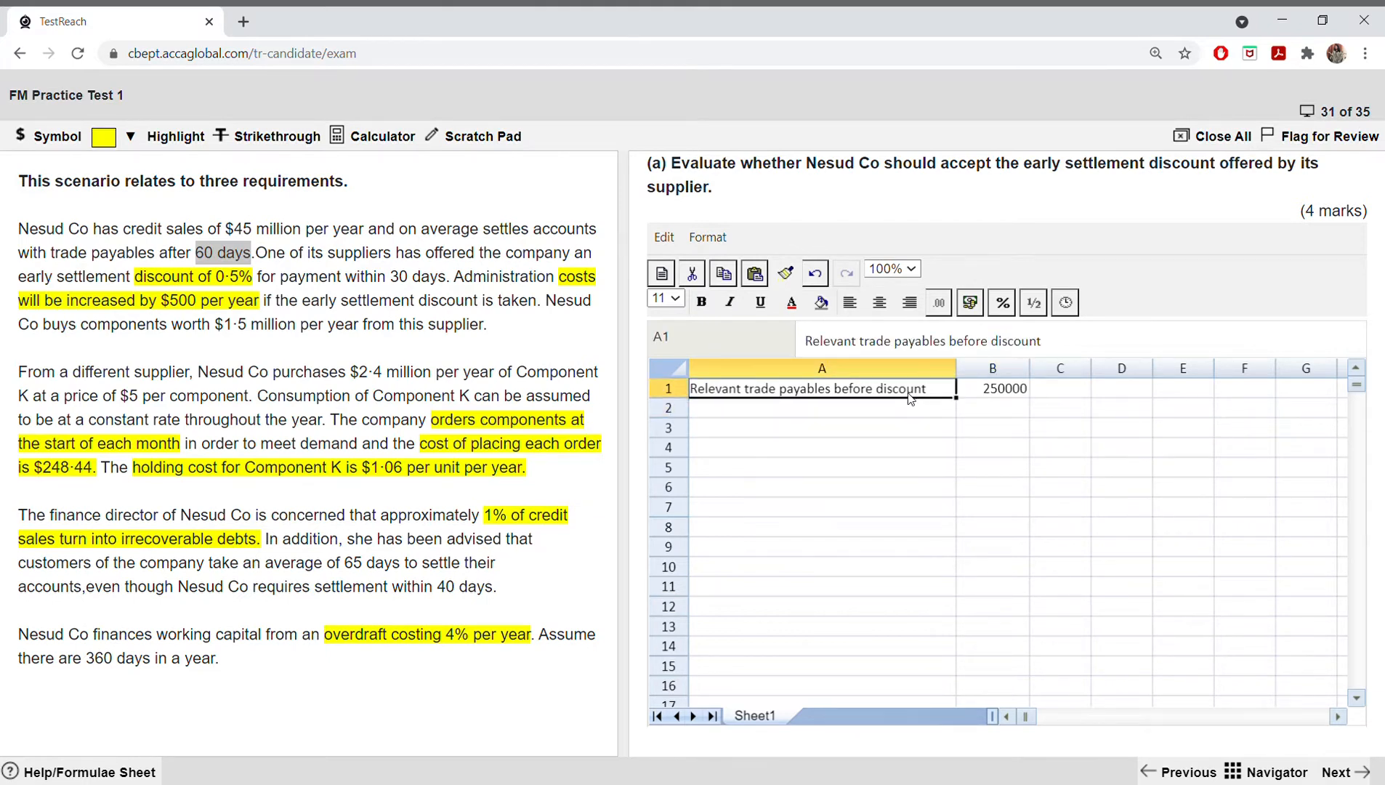
right_click(910, 397)
left_click(935, 442)
right_click(803, 407)
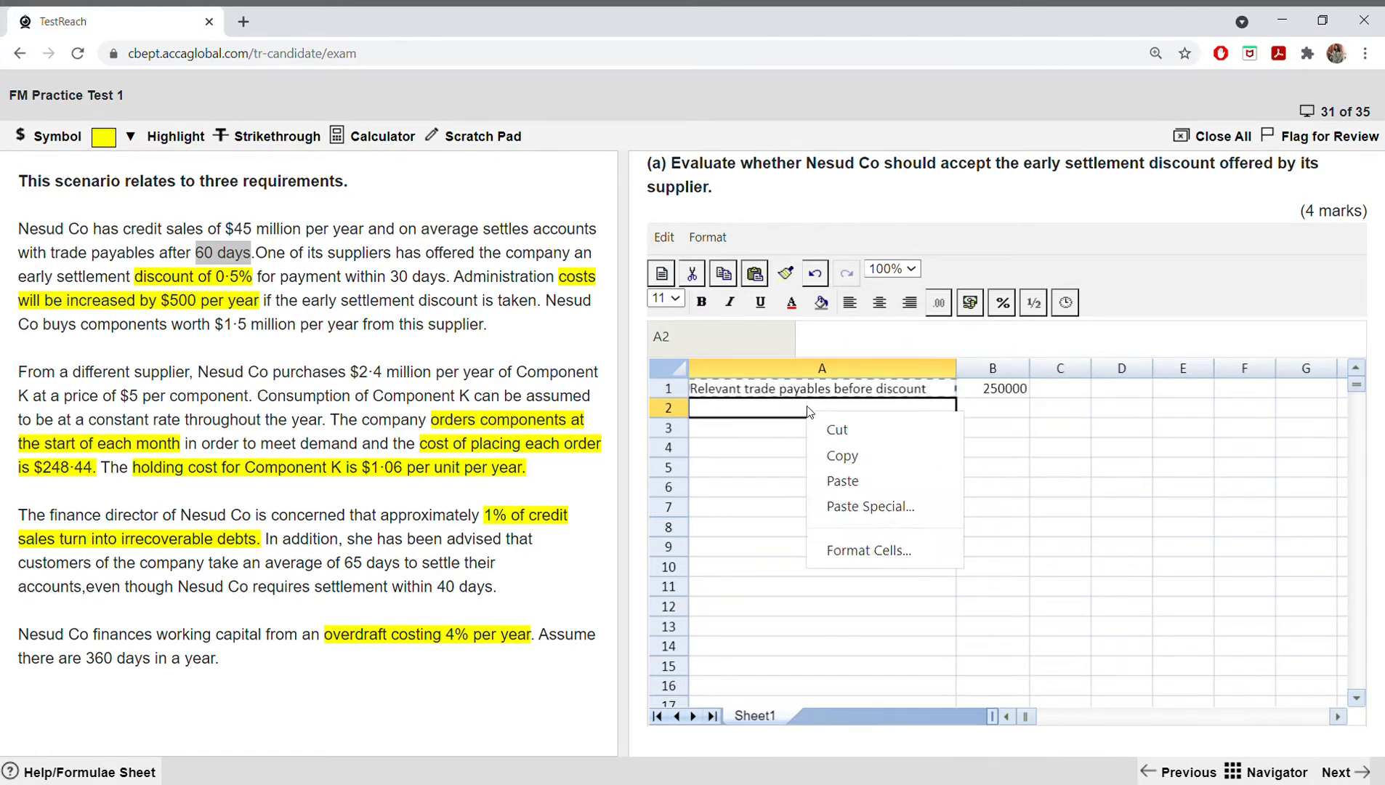
left_click(835, 479)
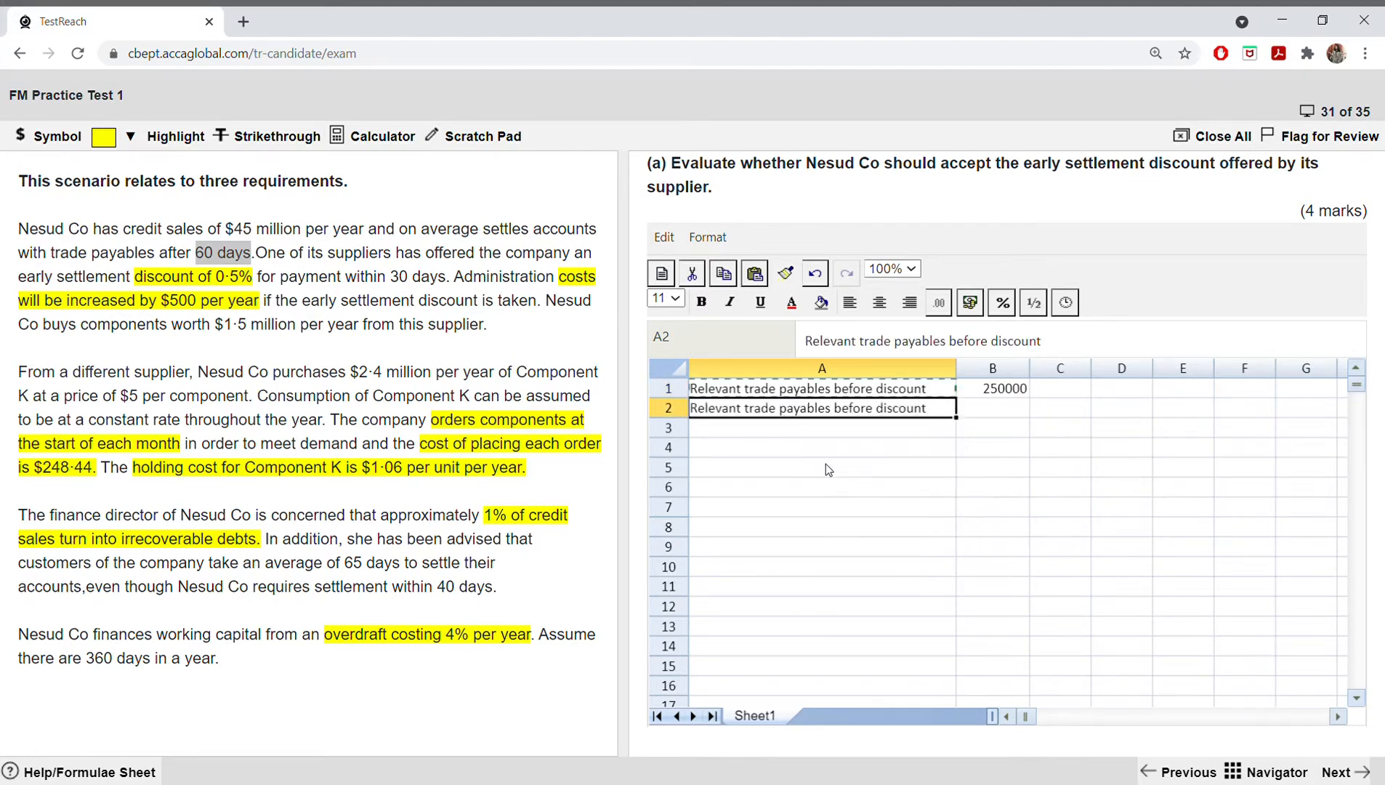
double_click(848, 418)
left_click_drag(833, 418, 878, 418)
type("after")
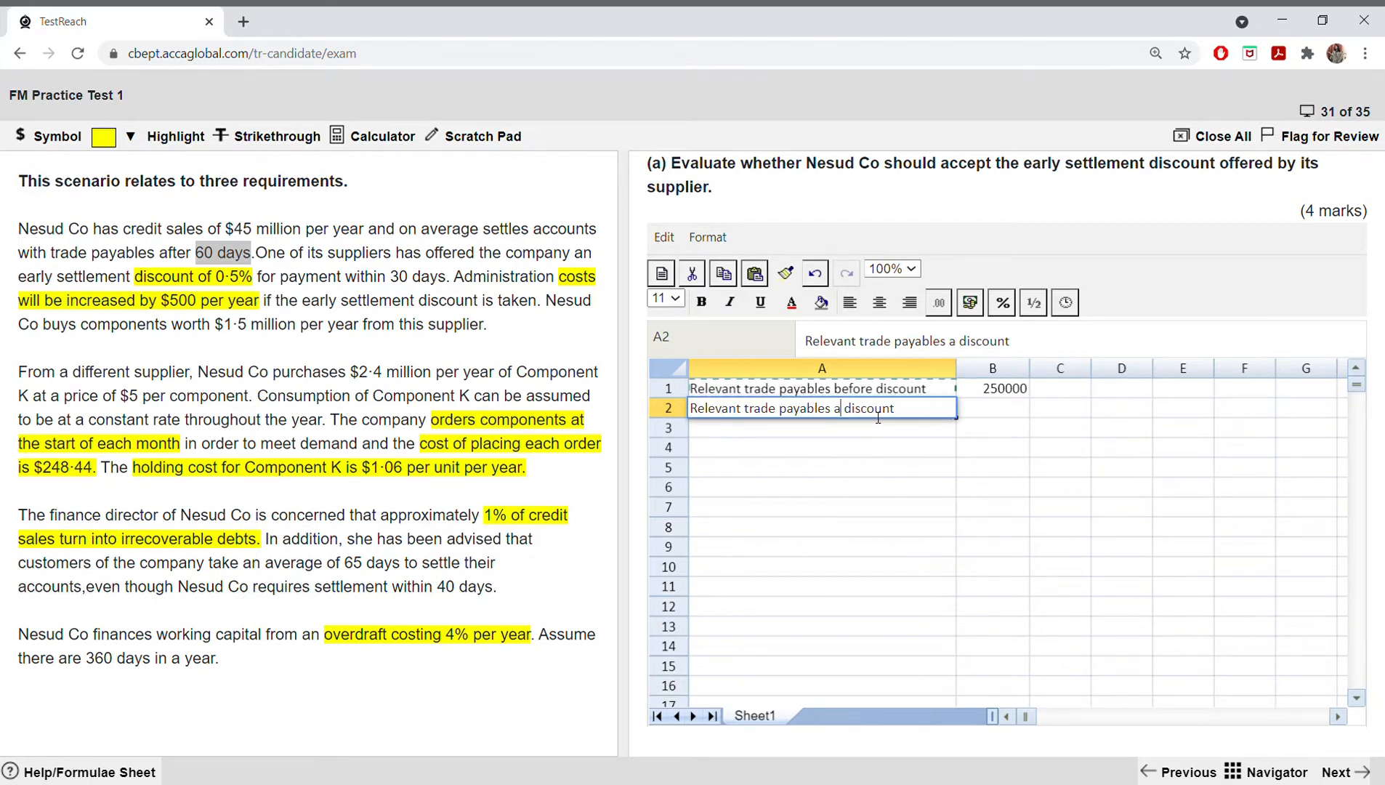
Step: Calculate the trade payables after discount in B2 with the formula =(1500000*30/360), using the 30-day early settlement period
left_click(1026, 409)
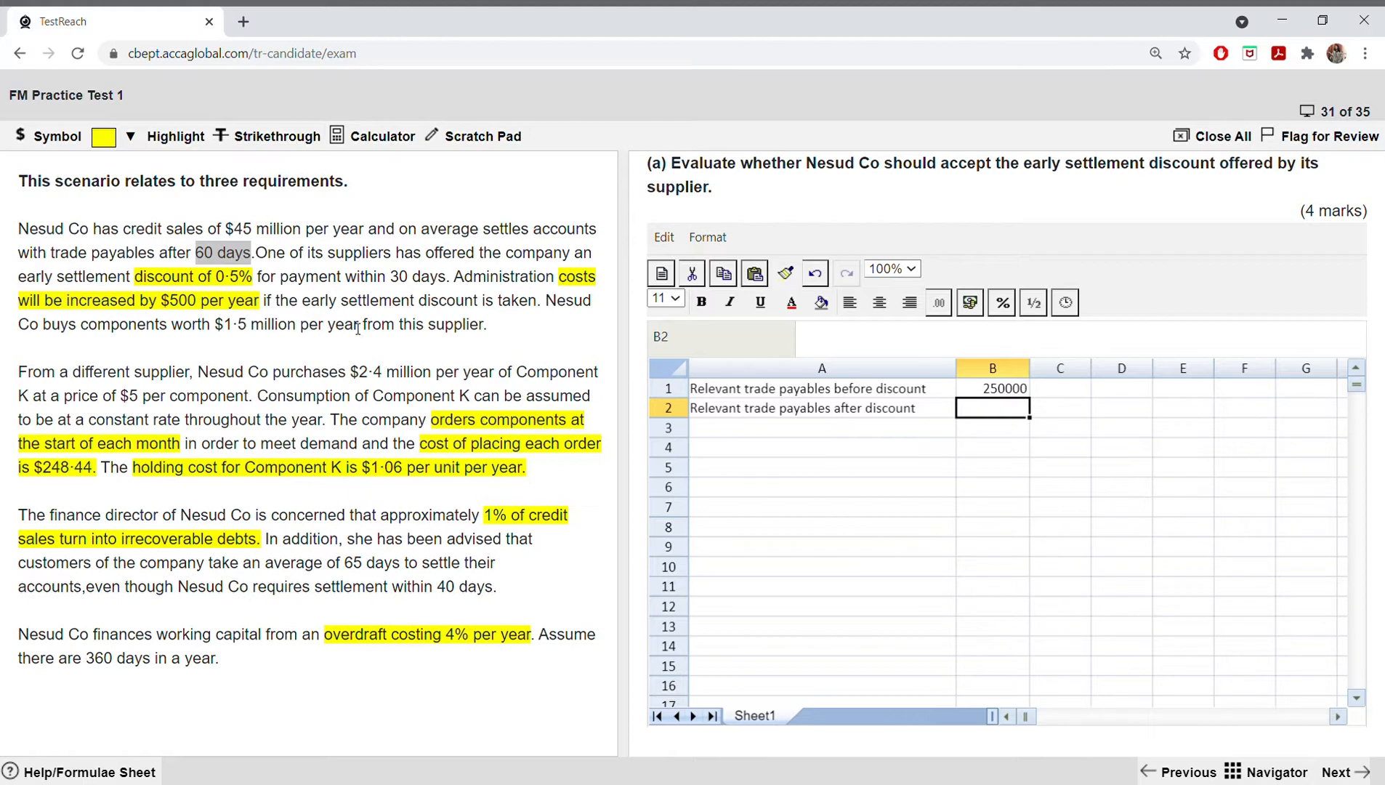
left_click_drag(390, 278, 450, 281)
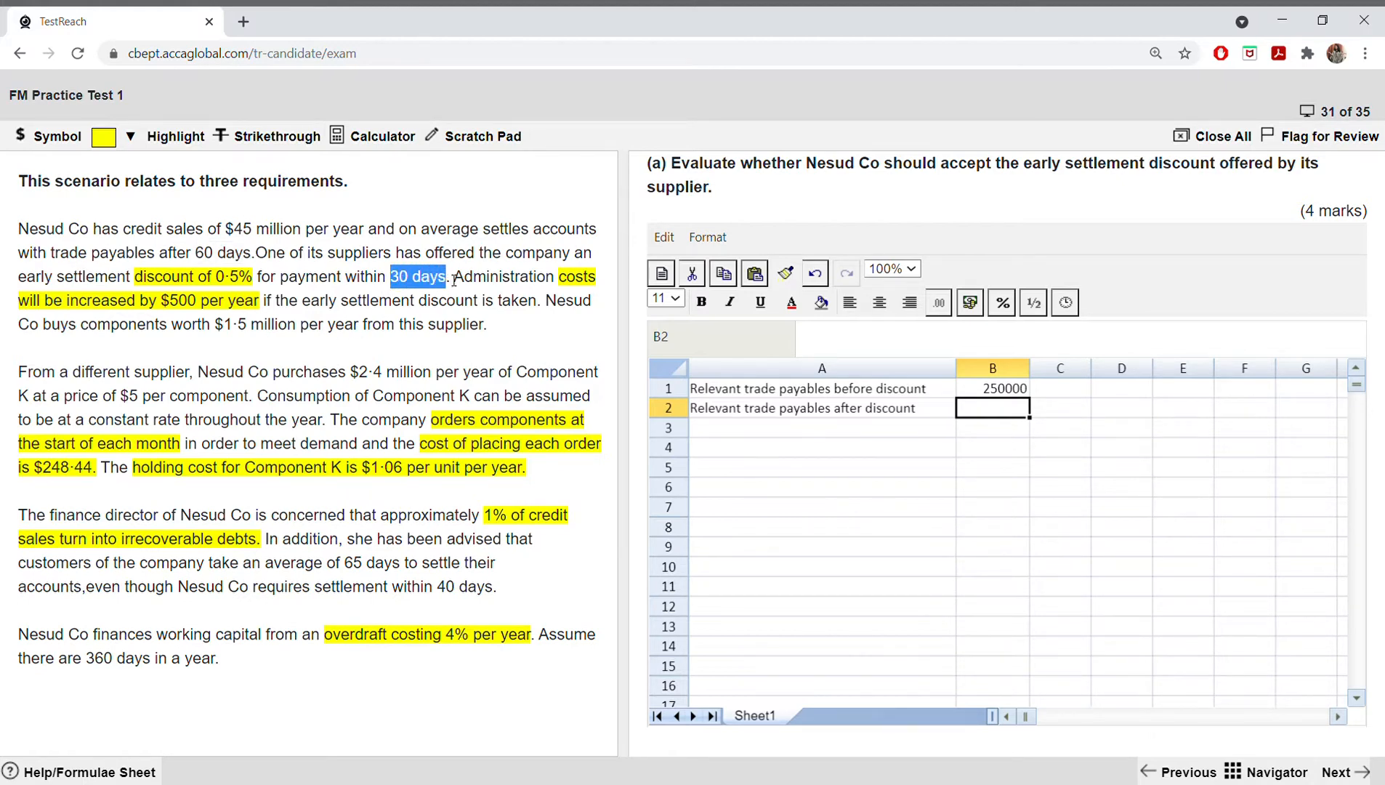
double_click(1003, 412)
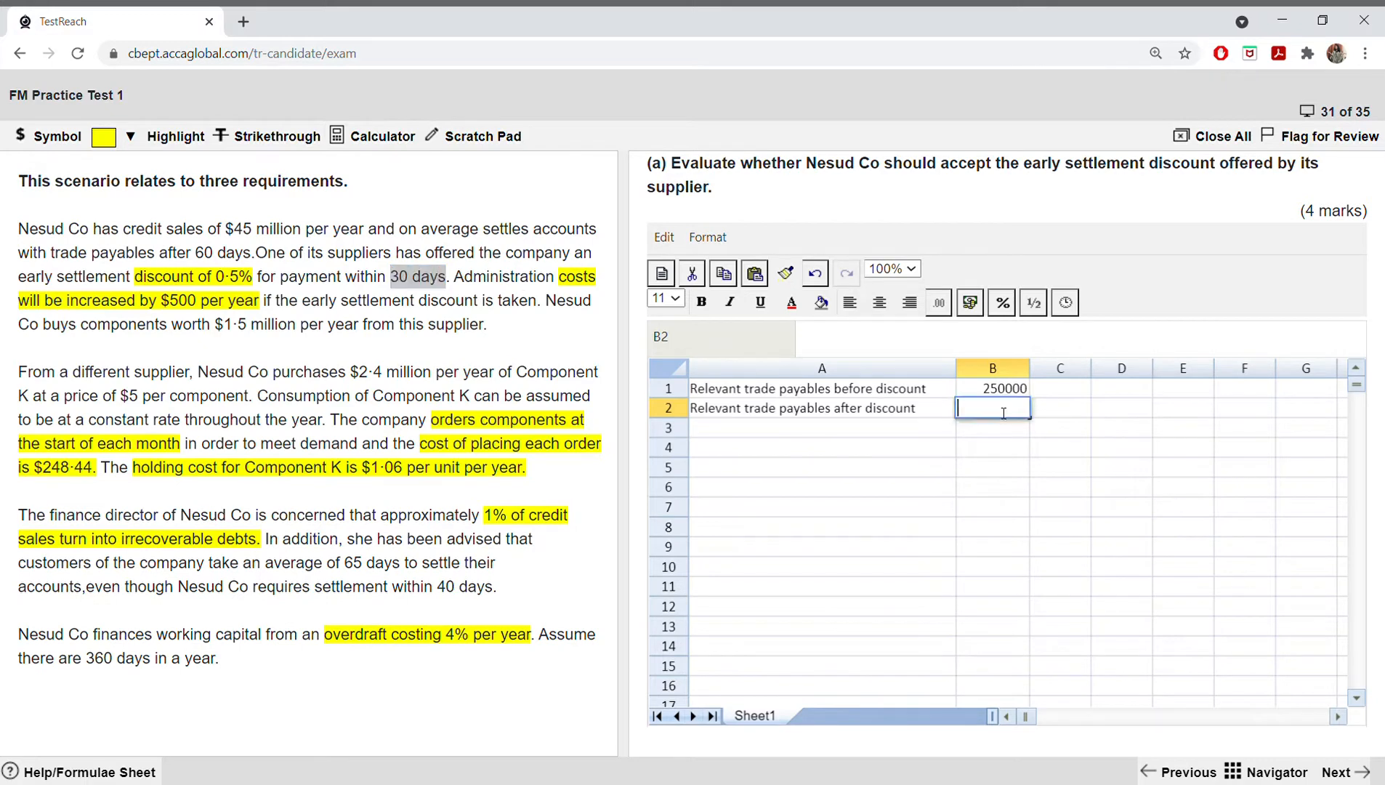
type("=(1500000*30/360")
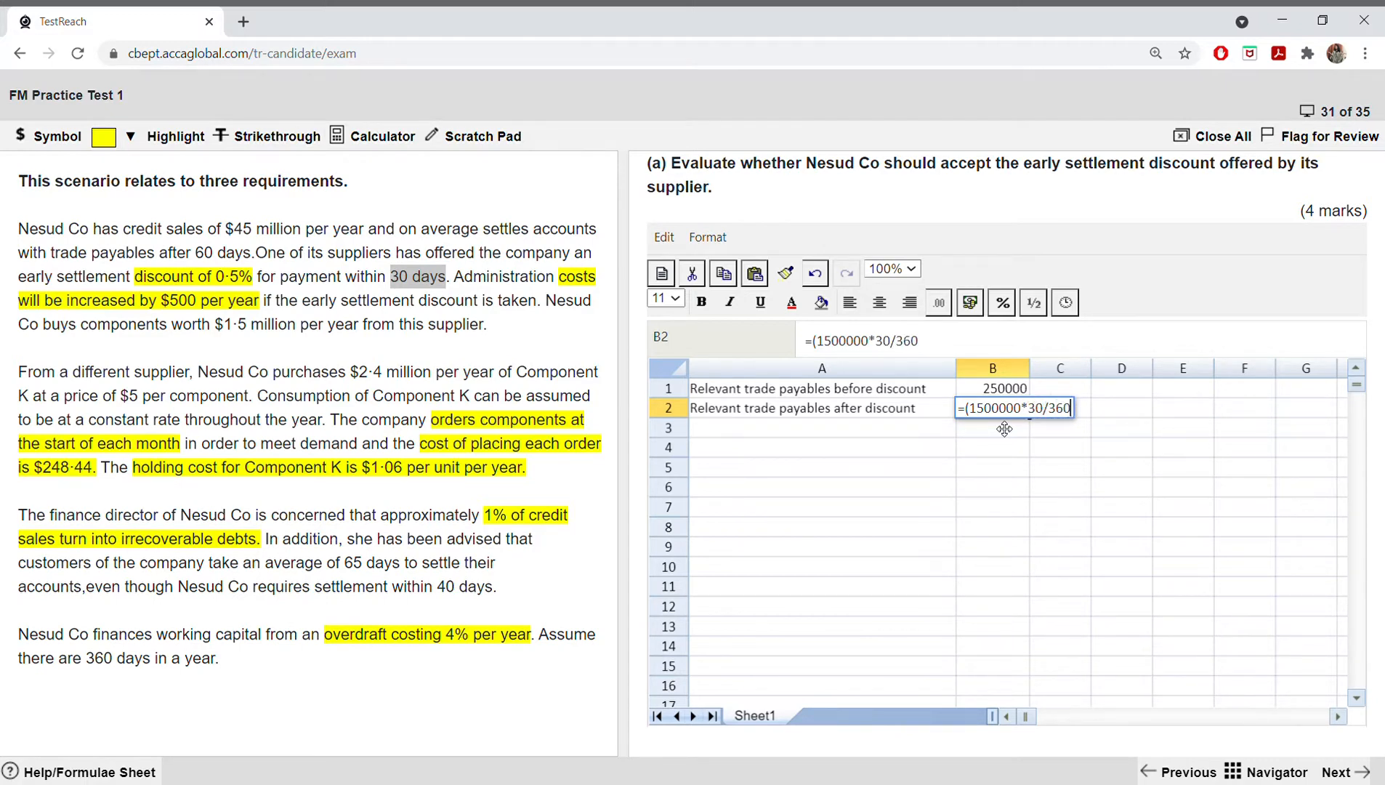
key("Return")
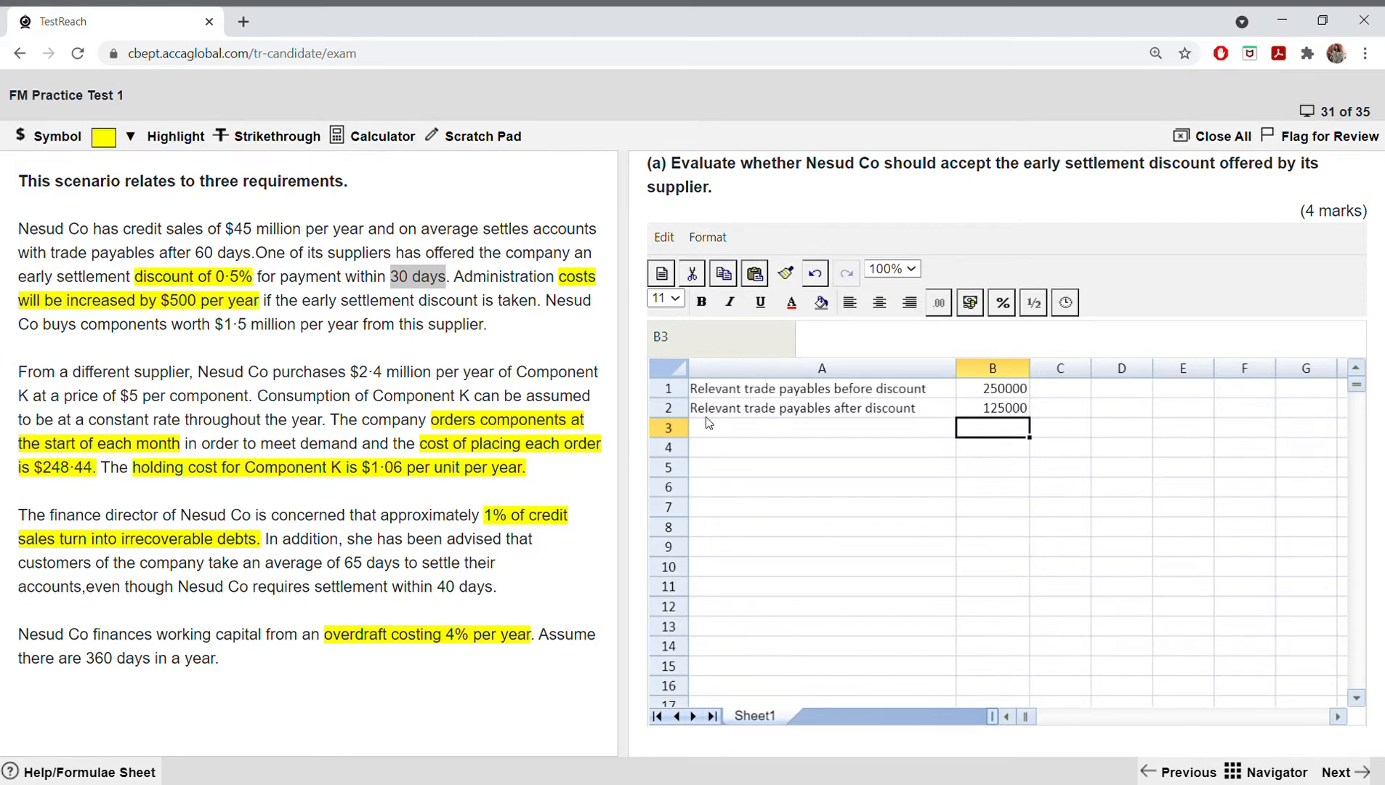
Step: Enter the label "Reduction in trade payables" in A3
left_click(714, 433)
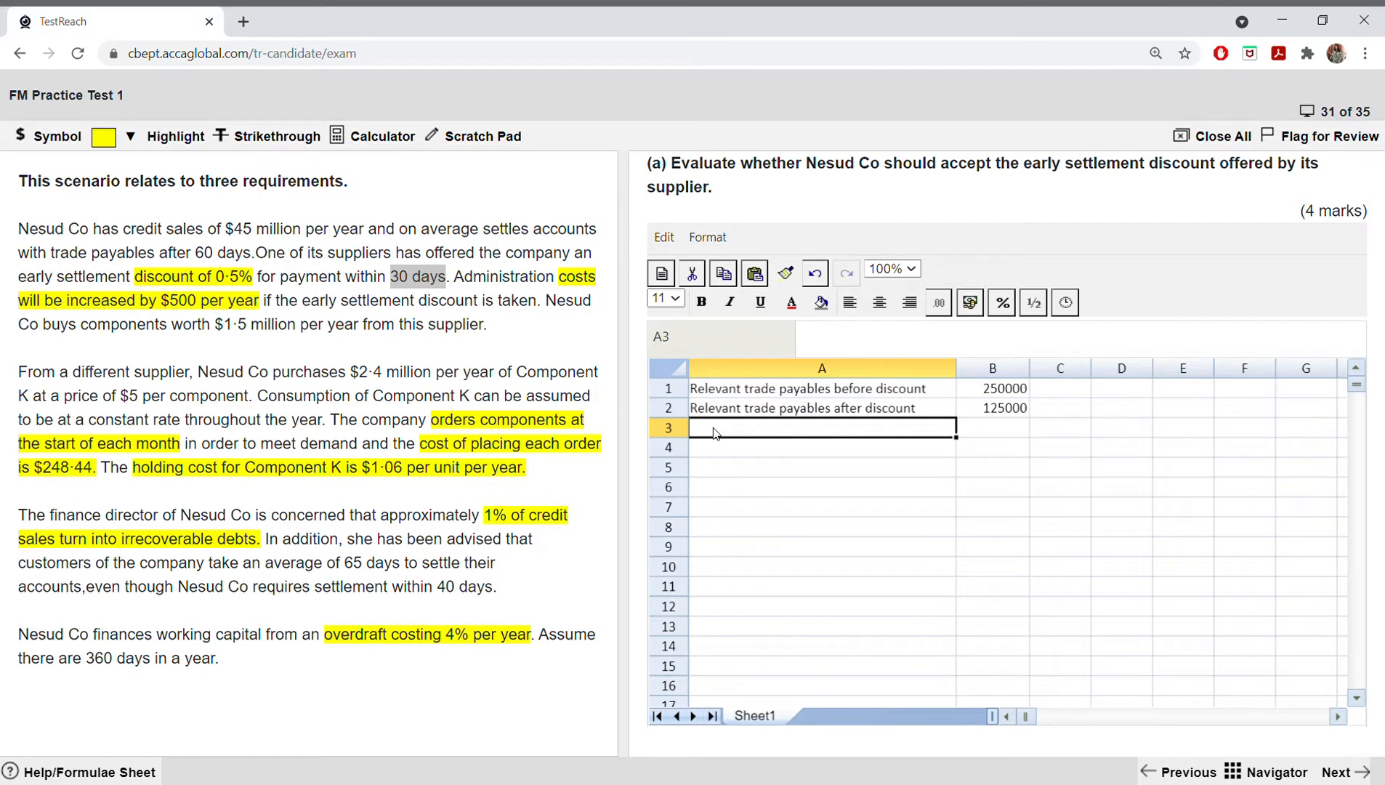
type("r")
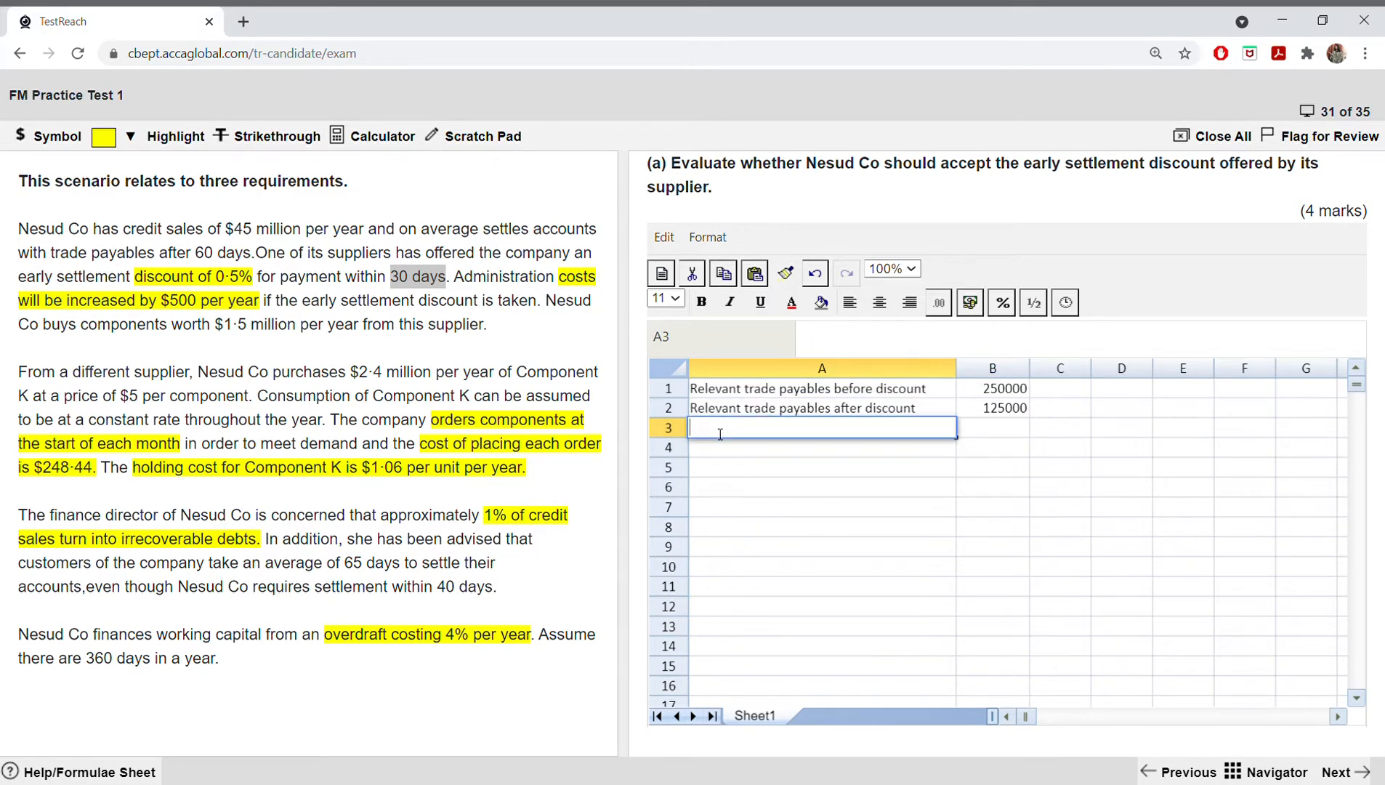
type("Reduction in trade p")
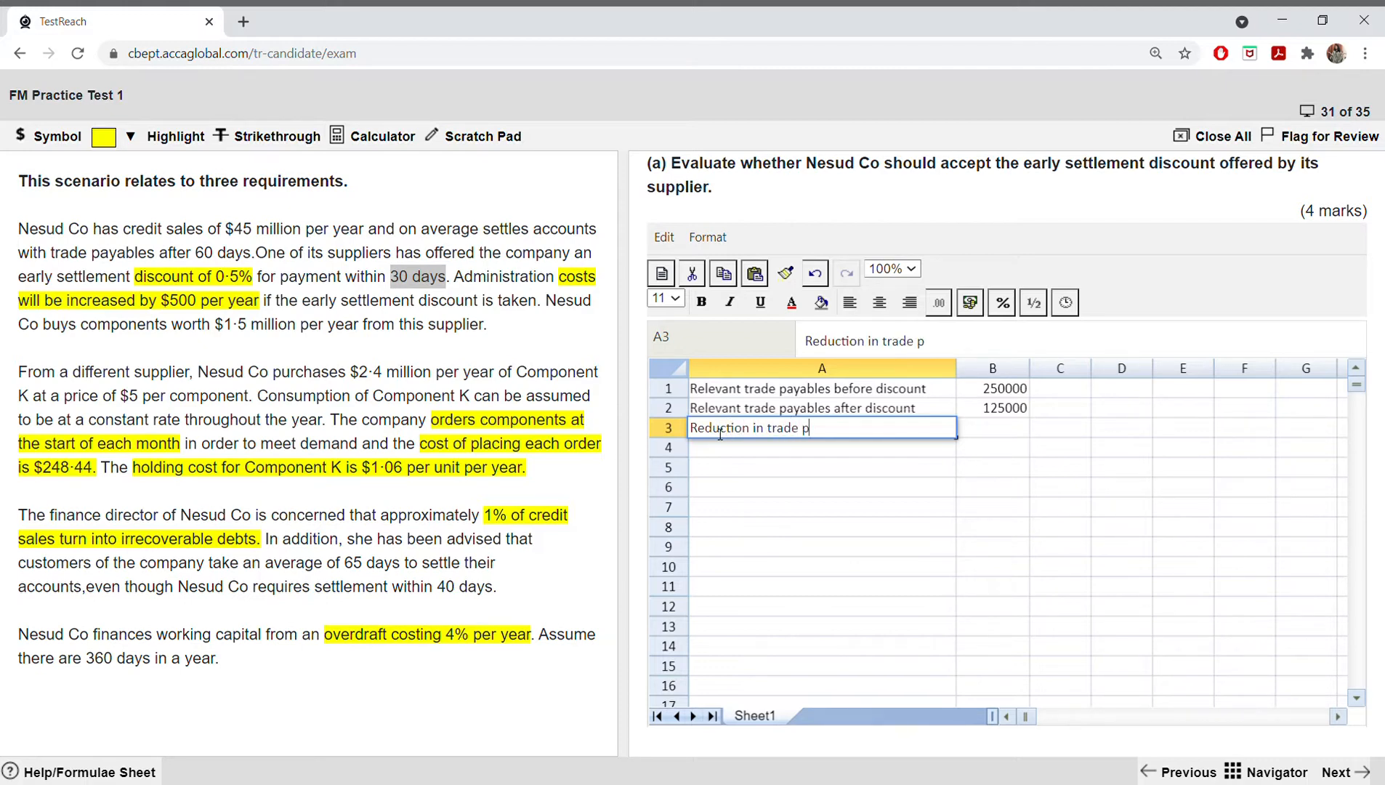
type("ayables")
Step: Calculate the reduction in trade payables in B3 with the formula =(B1-B2)
left_click(976, 436)
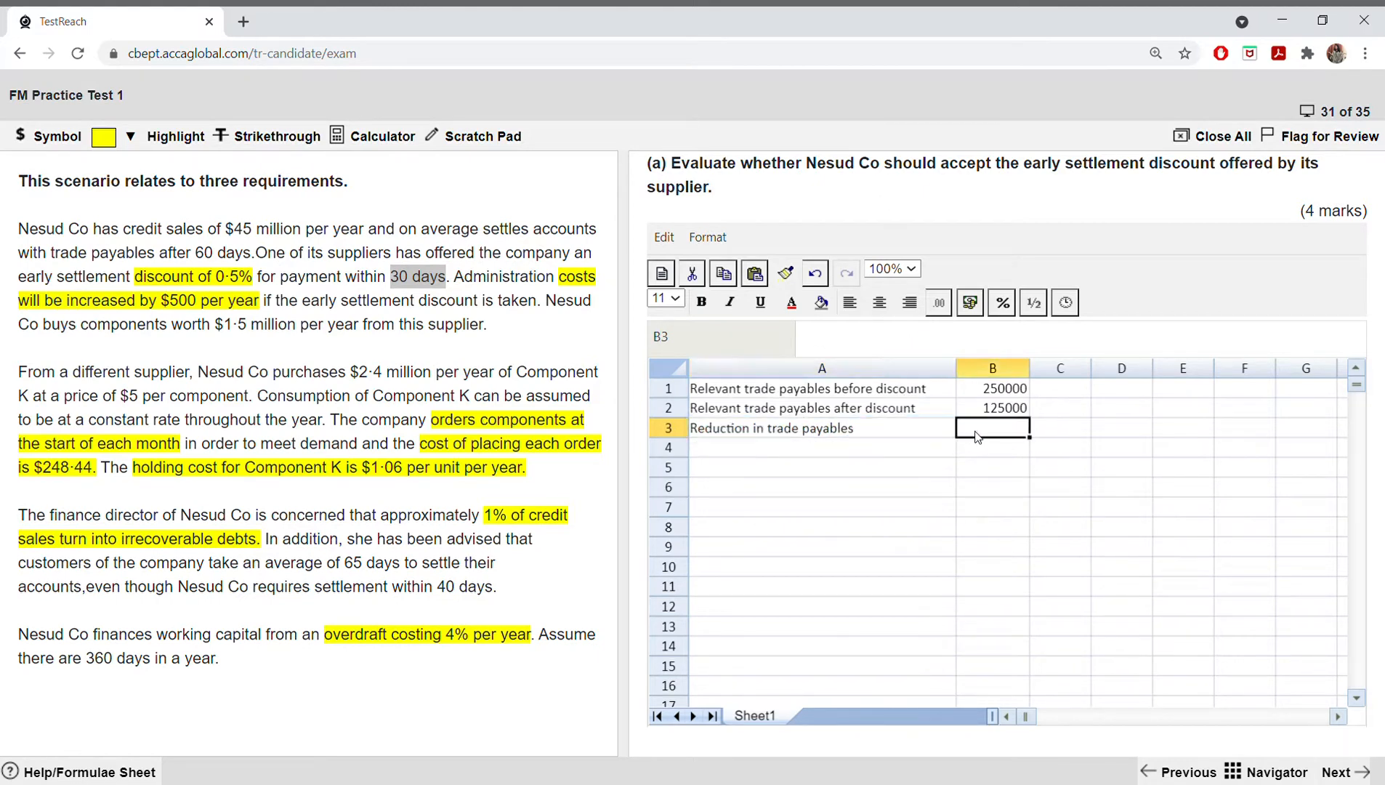
type("=)")
type("(")
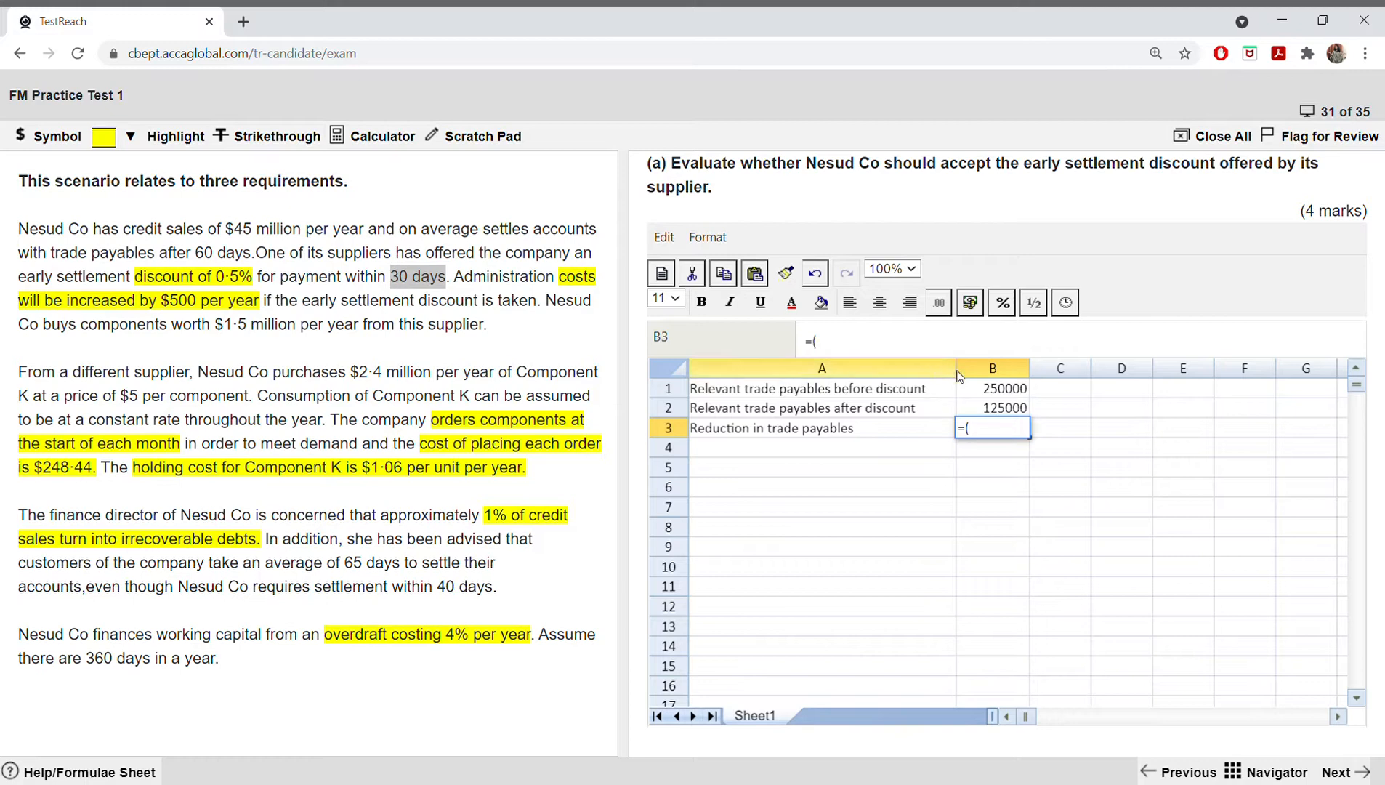
left_click(1001, 393)
type("-")
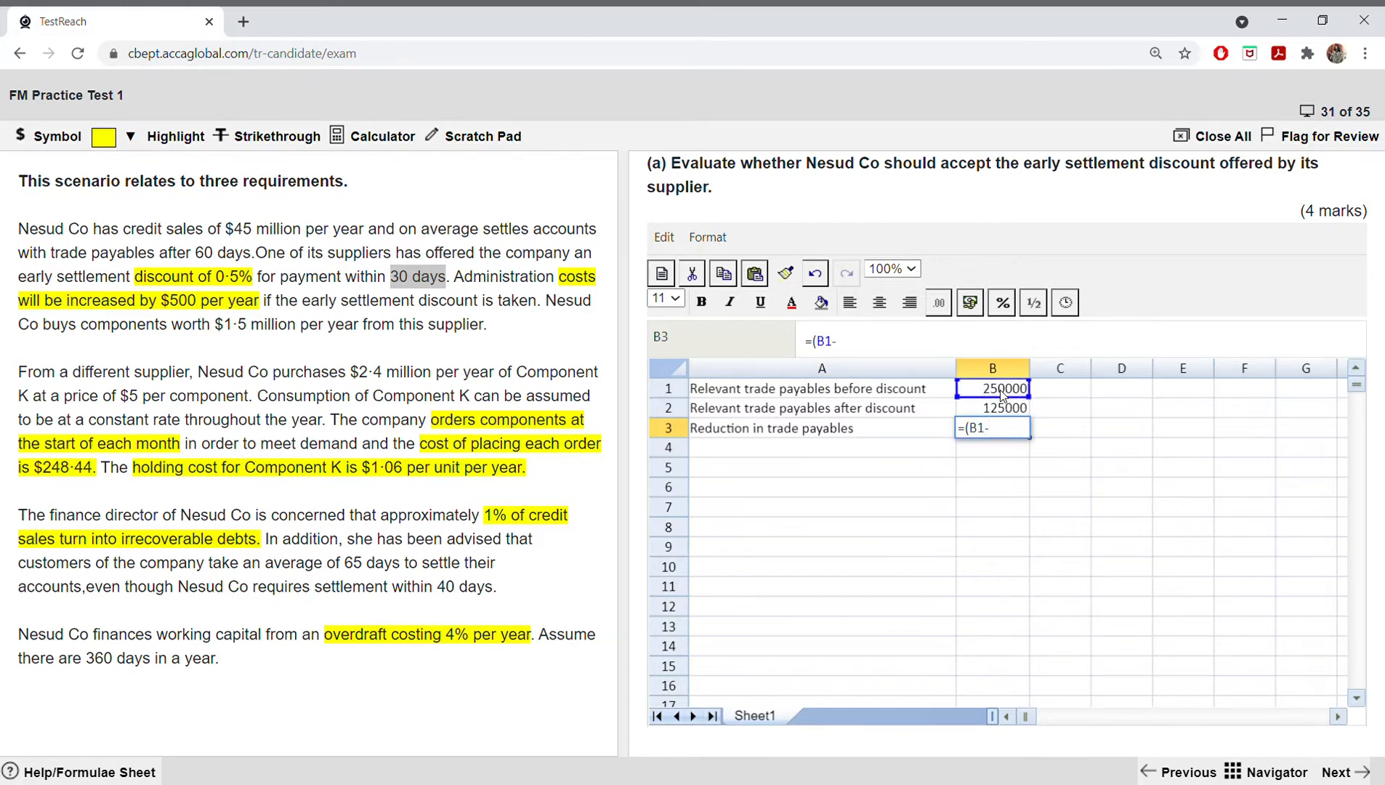
left_click(1001, 408)
type(")\\")
key("BackSpace")
key("Return")
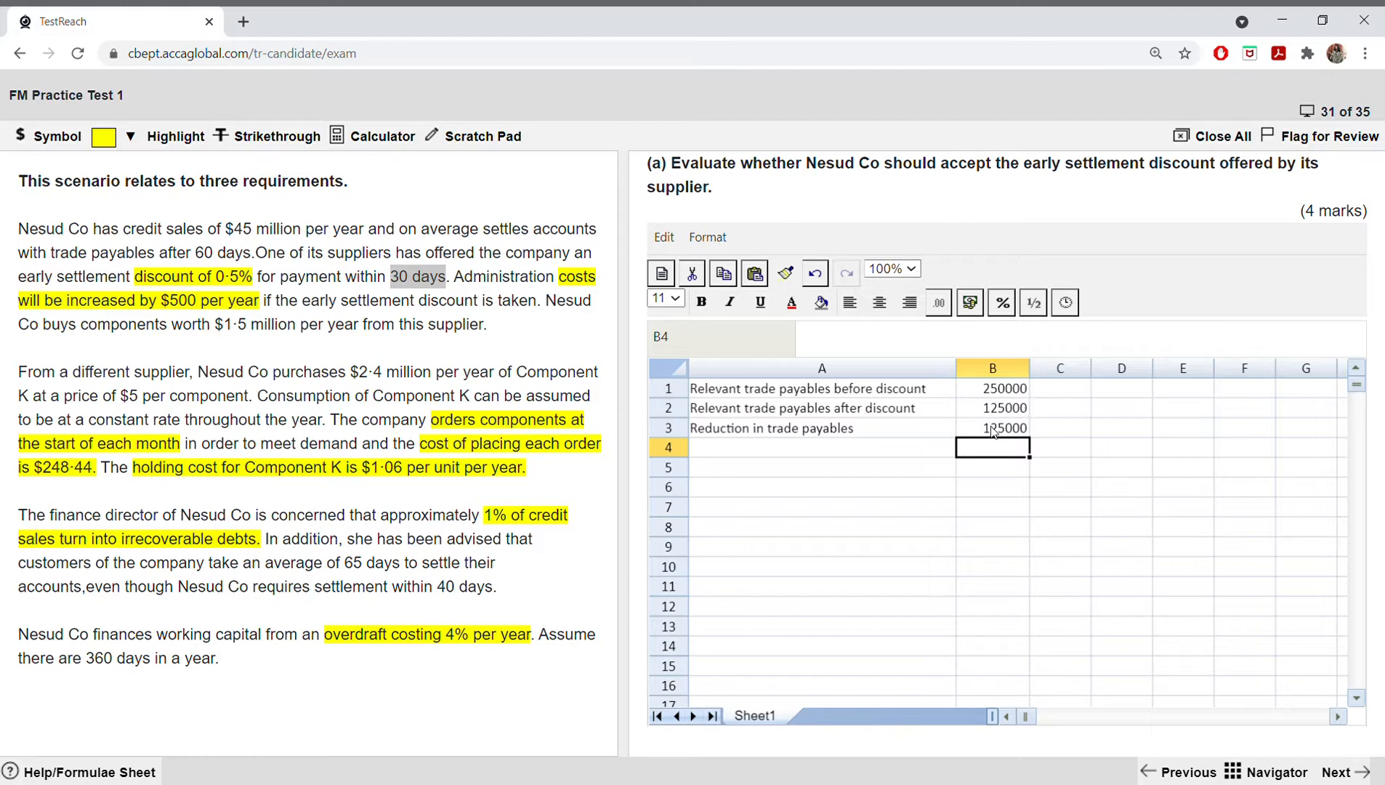
Step: Check the formulas behind the reduction in B3 and the after-discount payables in B2, finishing on the empty cell A5
left_click(993, 427)
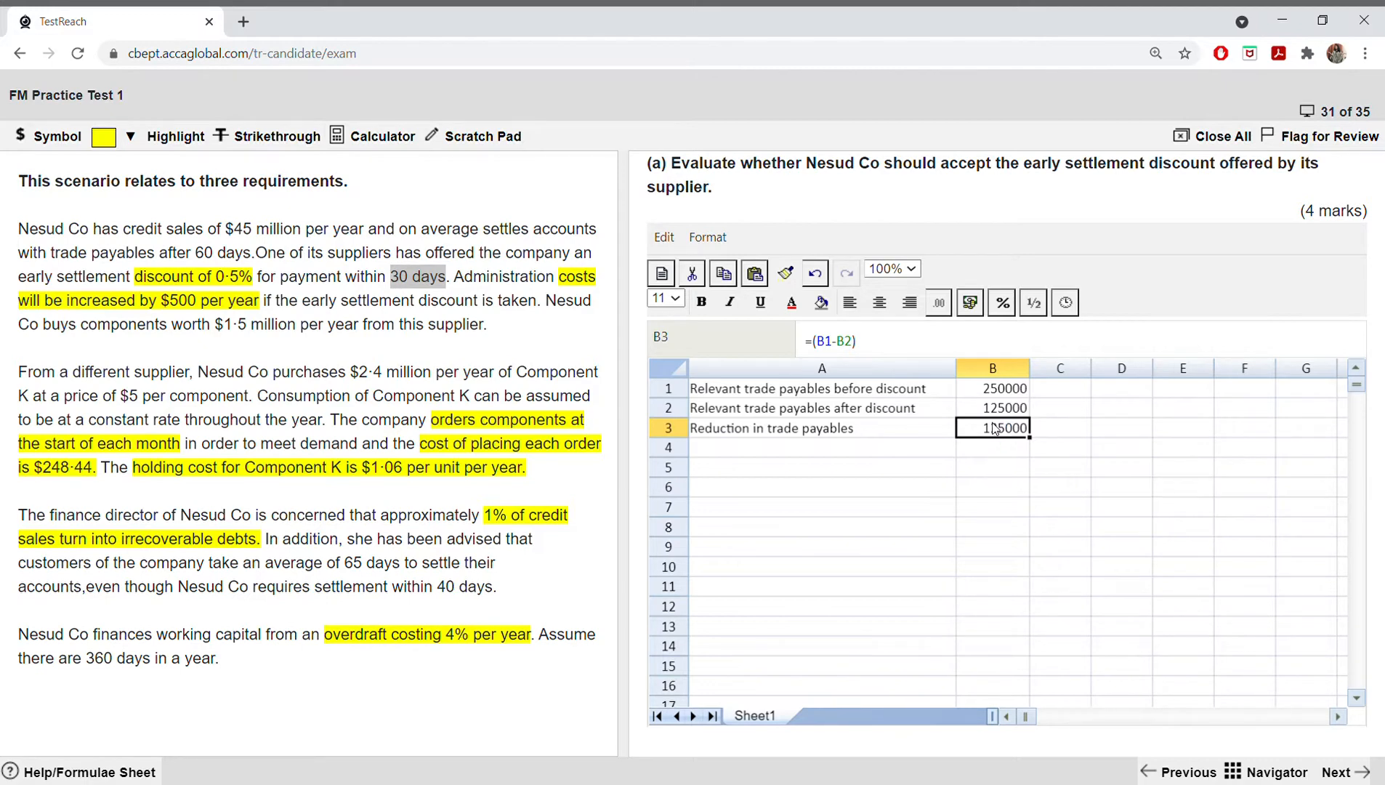
left_click(800, 486)
left_click(803, 467)
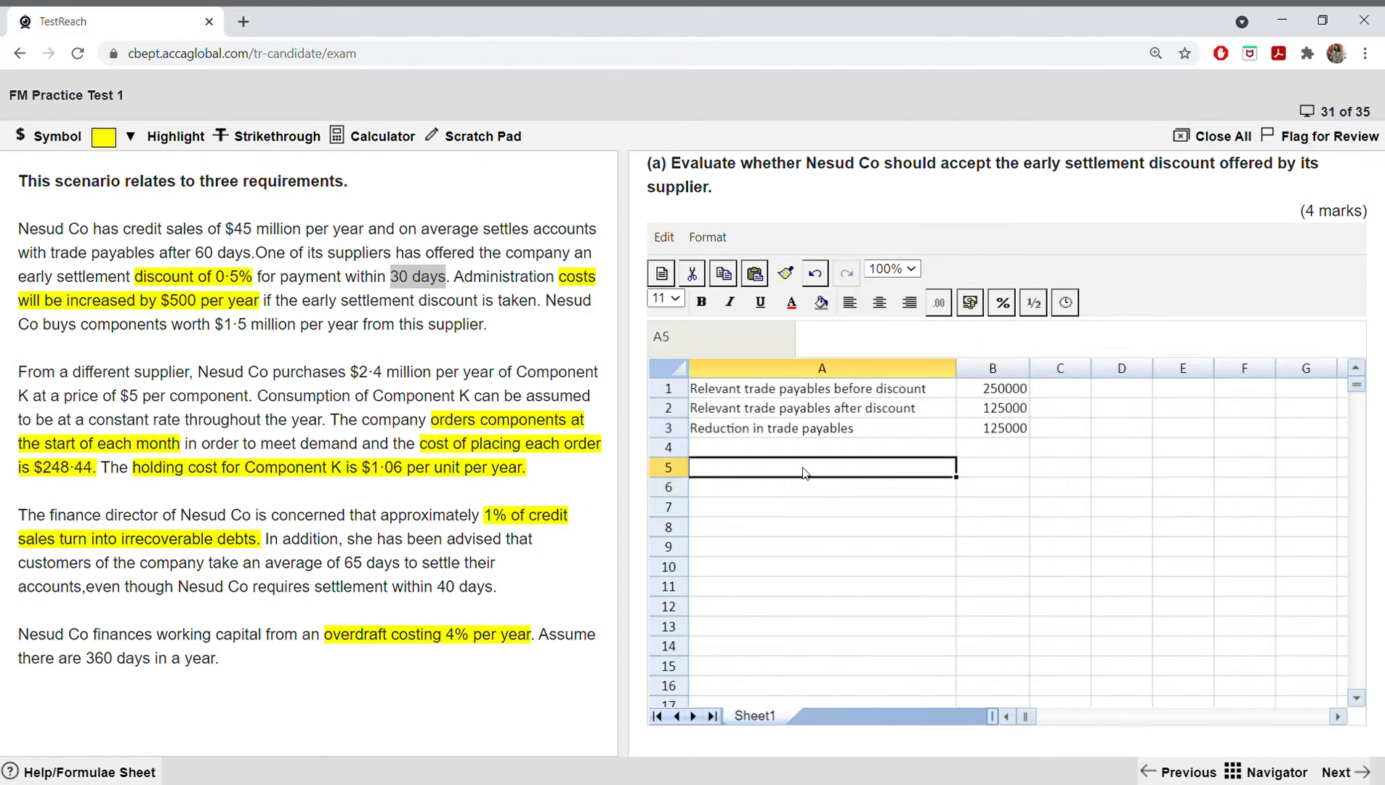
left_click(980, 409)
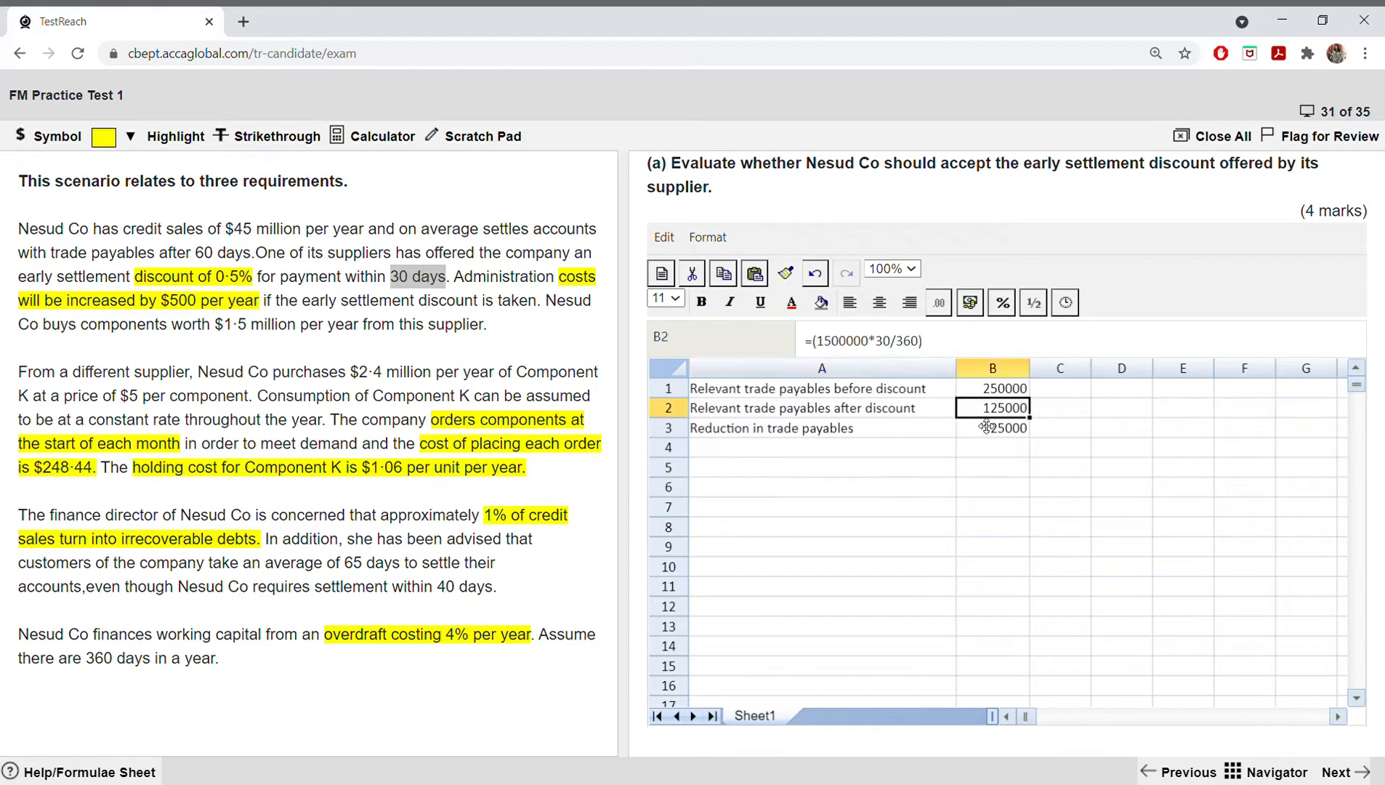
left_click(719, 467)
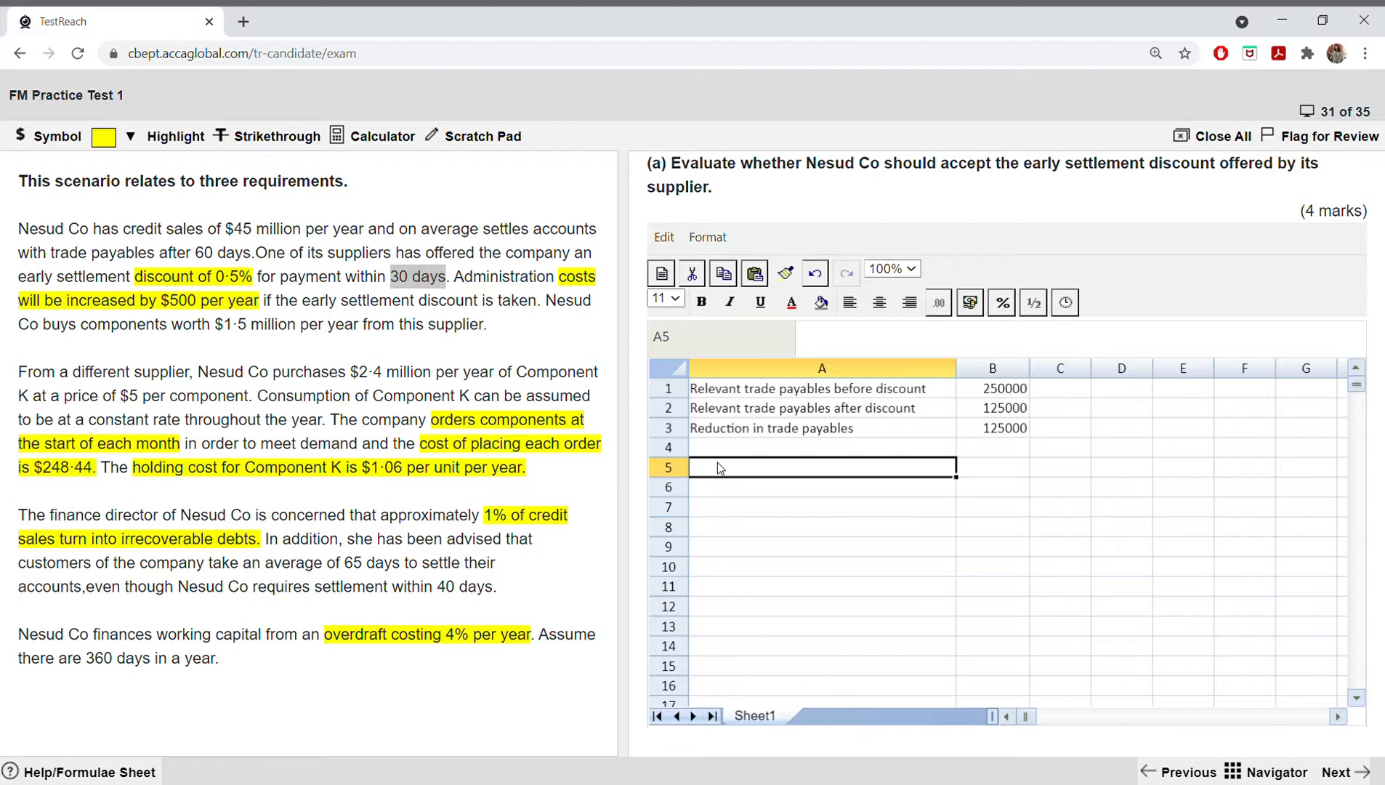
Step: Calculate the reduction in trade payables directly in B5 with the formula =1500000*(60-30)/360
left_click(978, 467)
double_click(979, 467)
type("=")
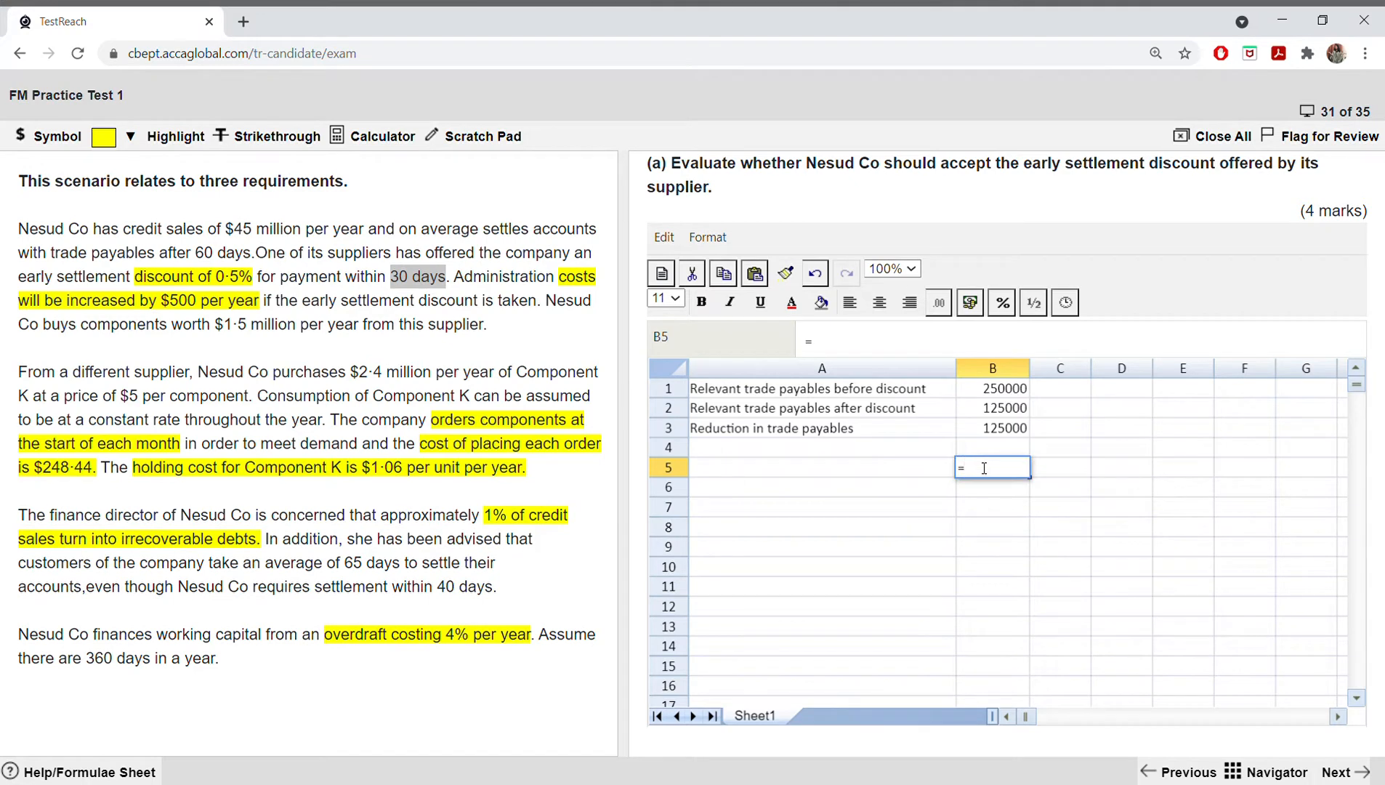
type("(1500000*")
key("Left")
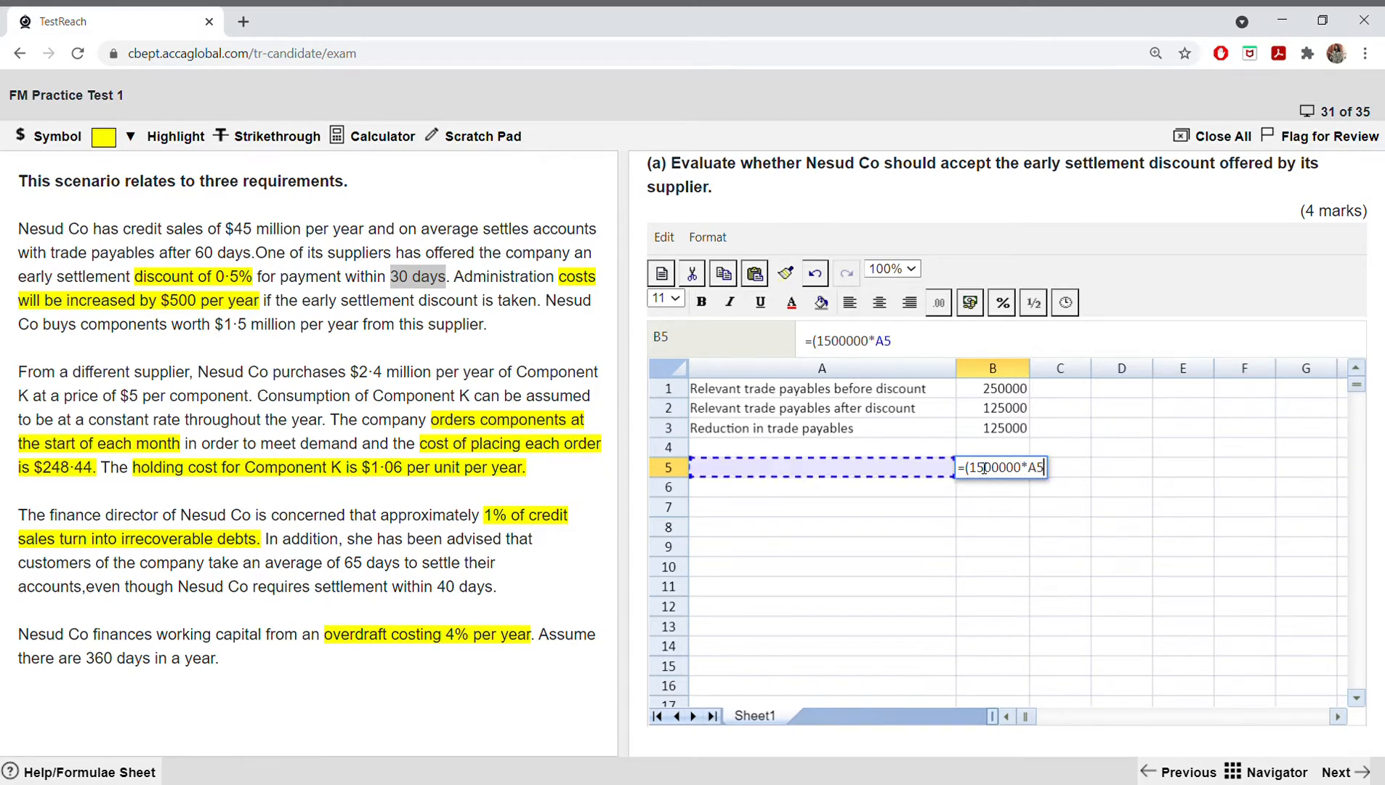
key("BackSpace")
key("BackSpace")
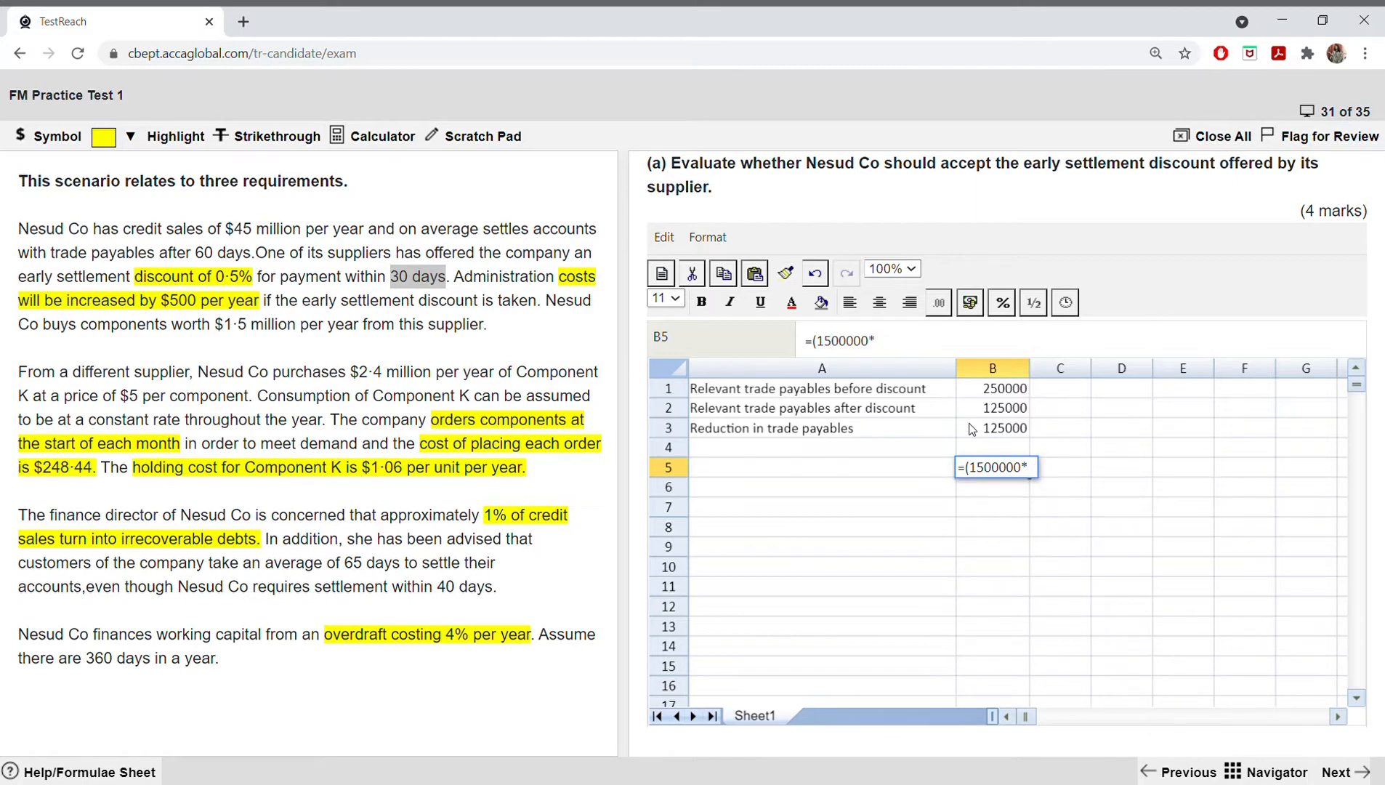
left_click(972, 468)
key("BackSpace")
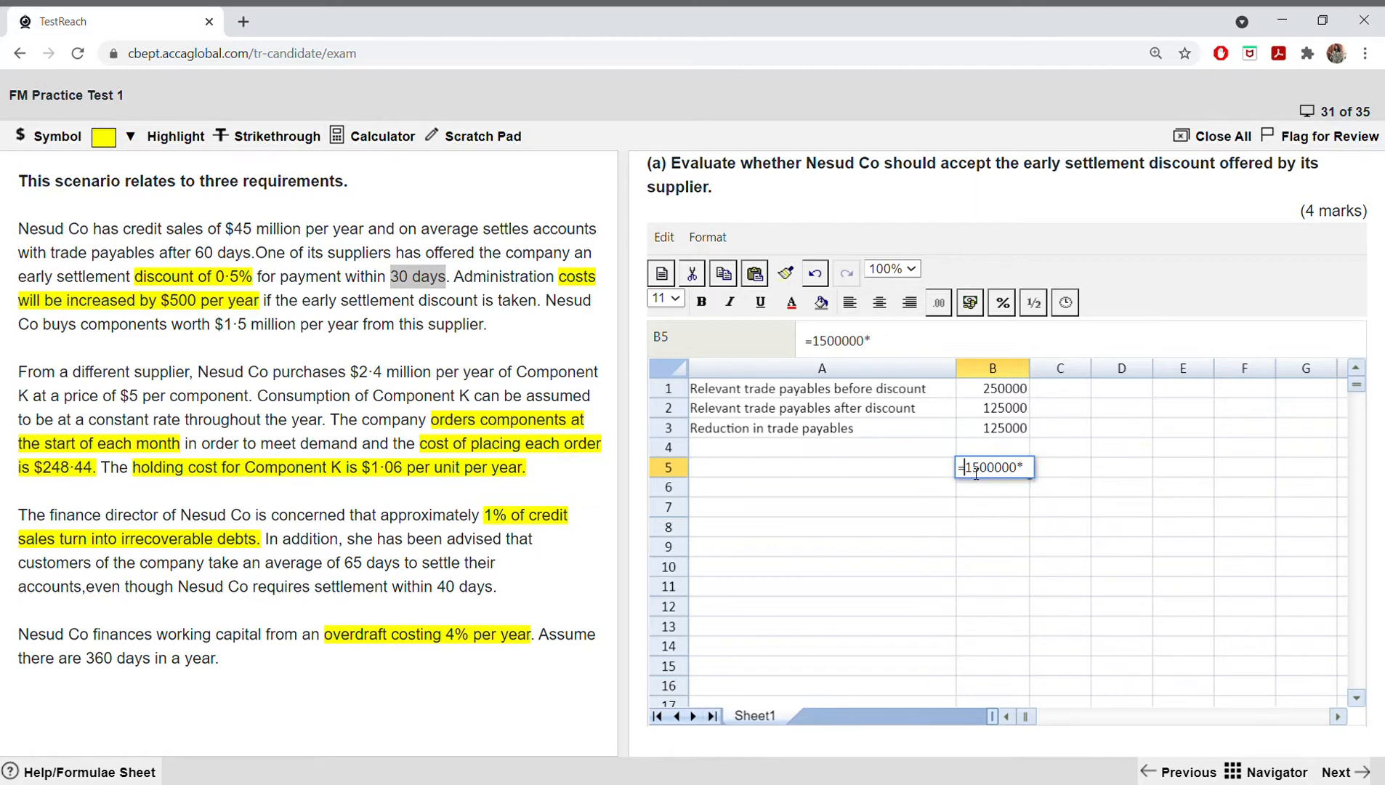
left_click(1030, 473)
type("(60-30")
type(")/360")
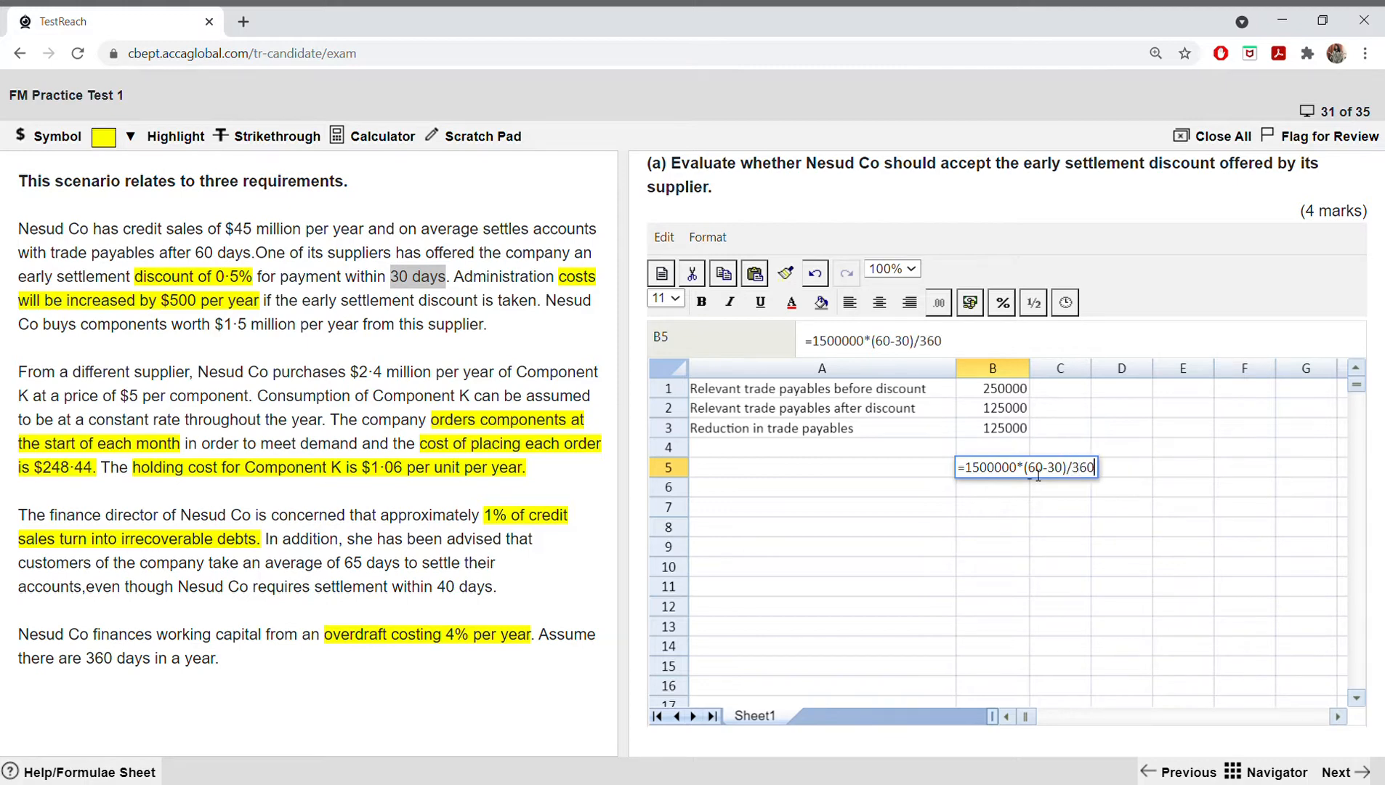
key("Return")
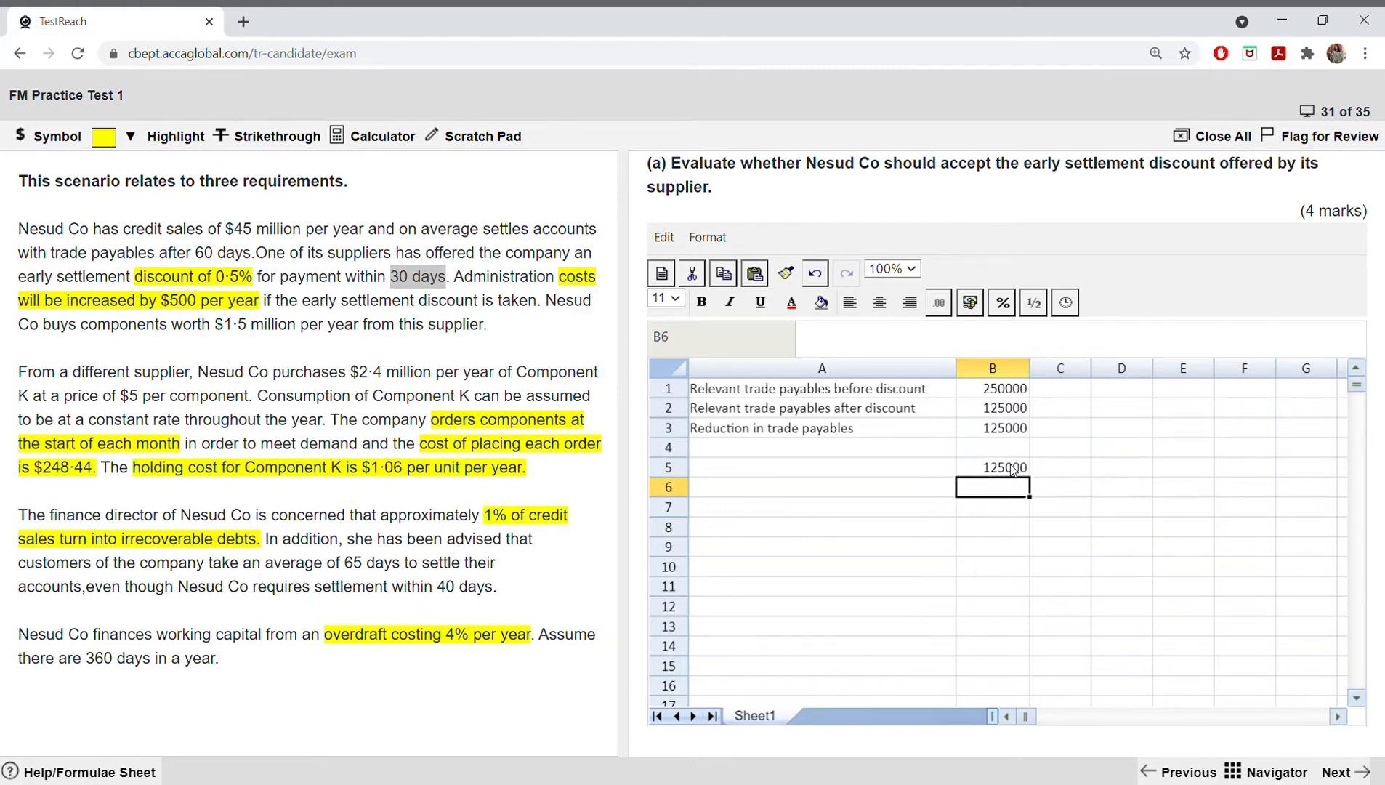
Step: Review the formula in B5 and compare the cell with the reduction in trade payables in B3
left_click(1010, 469)
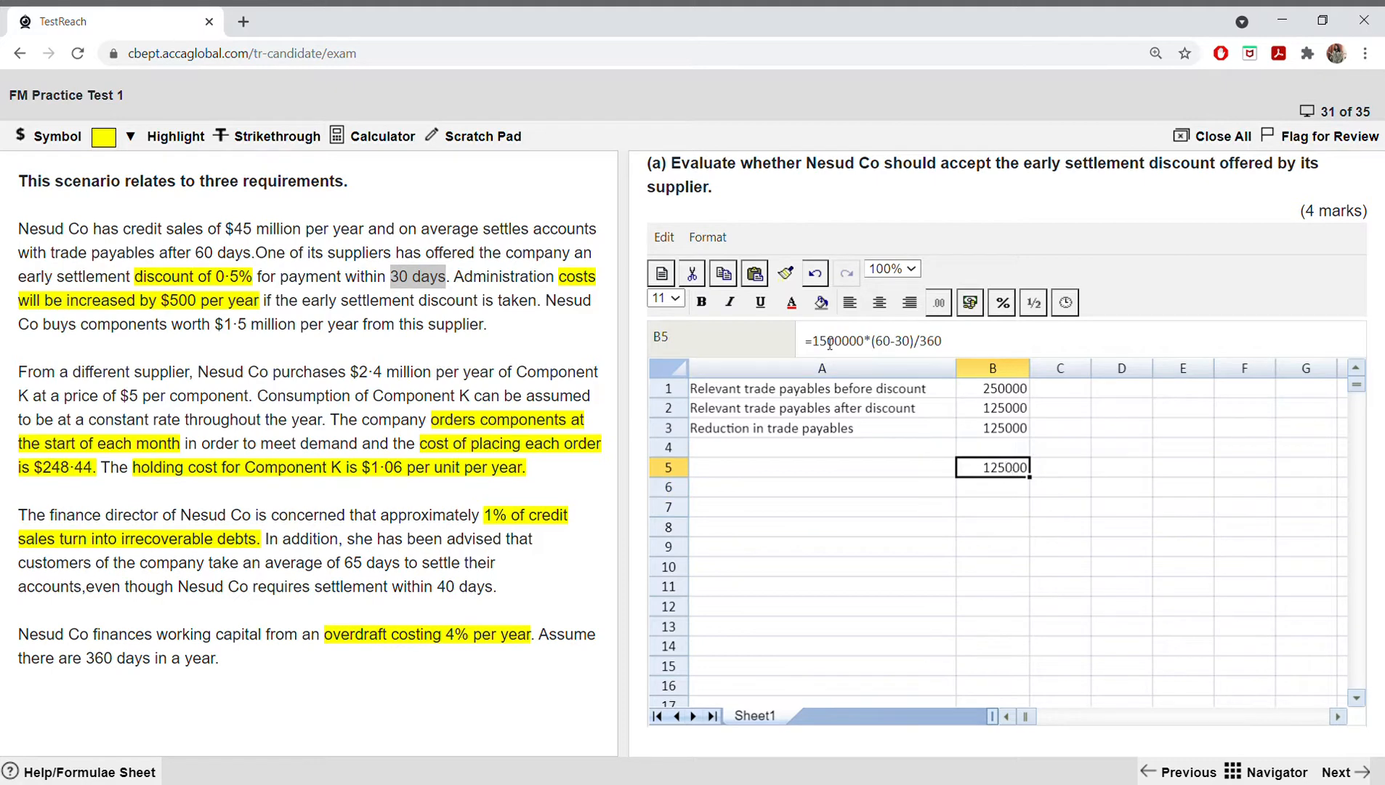
left_click_drag(819, 341, 942, 341)
key("Return")
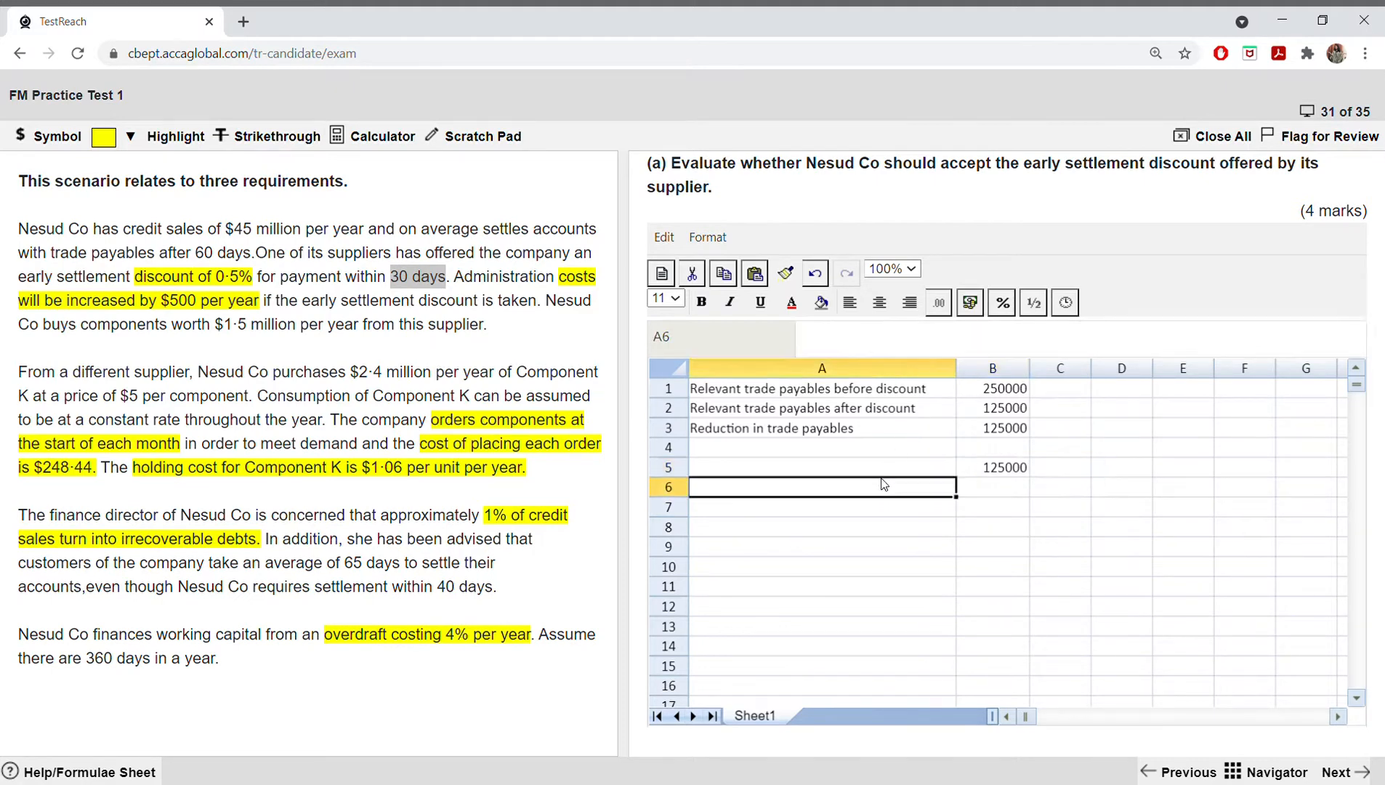
left_click(992, 429)
left_click(996, 470)
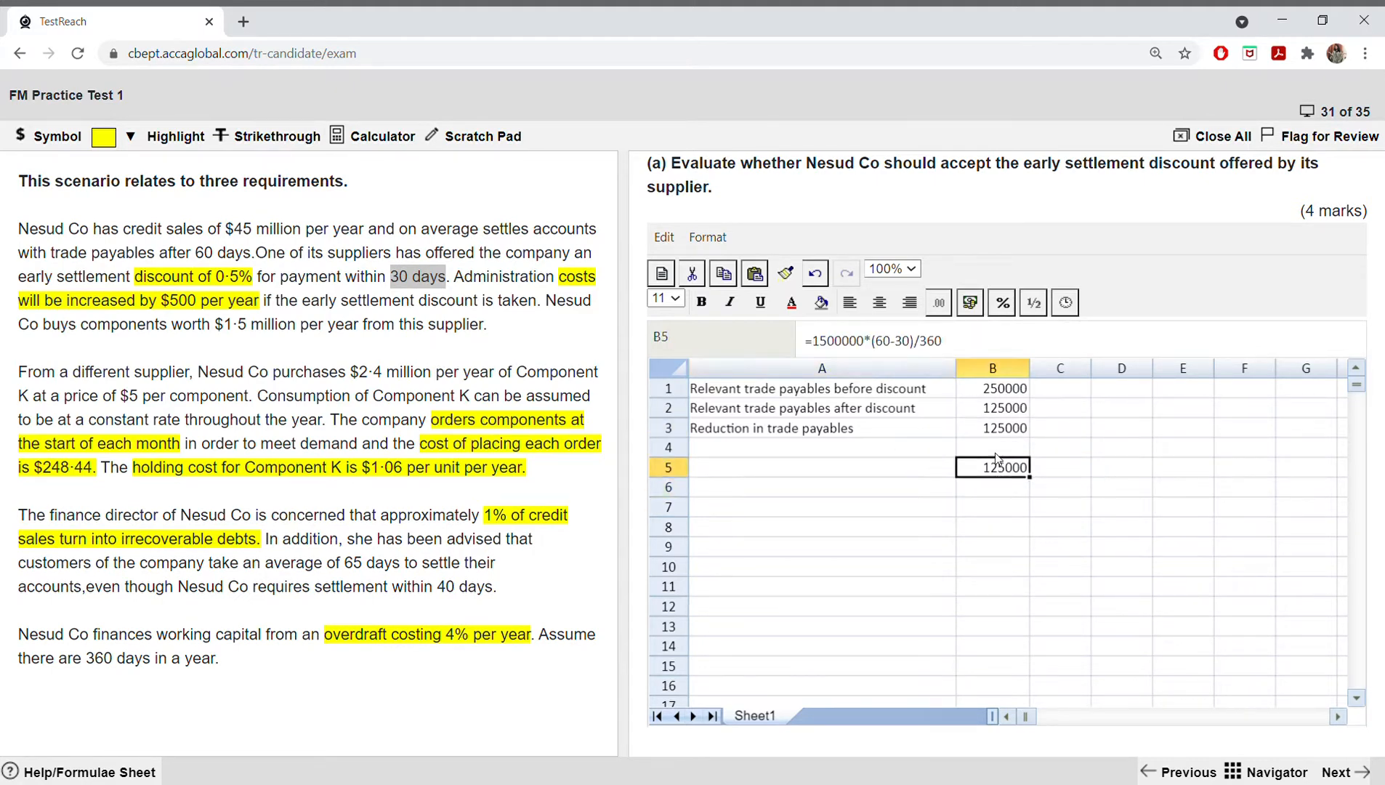
left_click(1003, 430)
left_click(1004, 472)
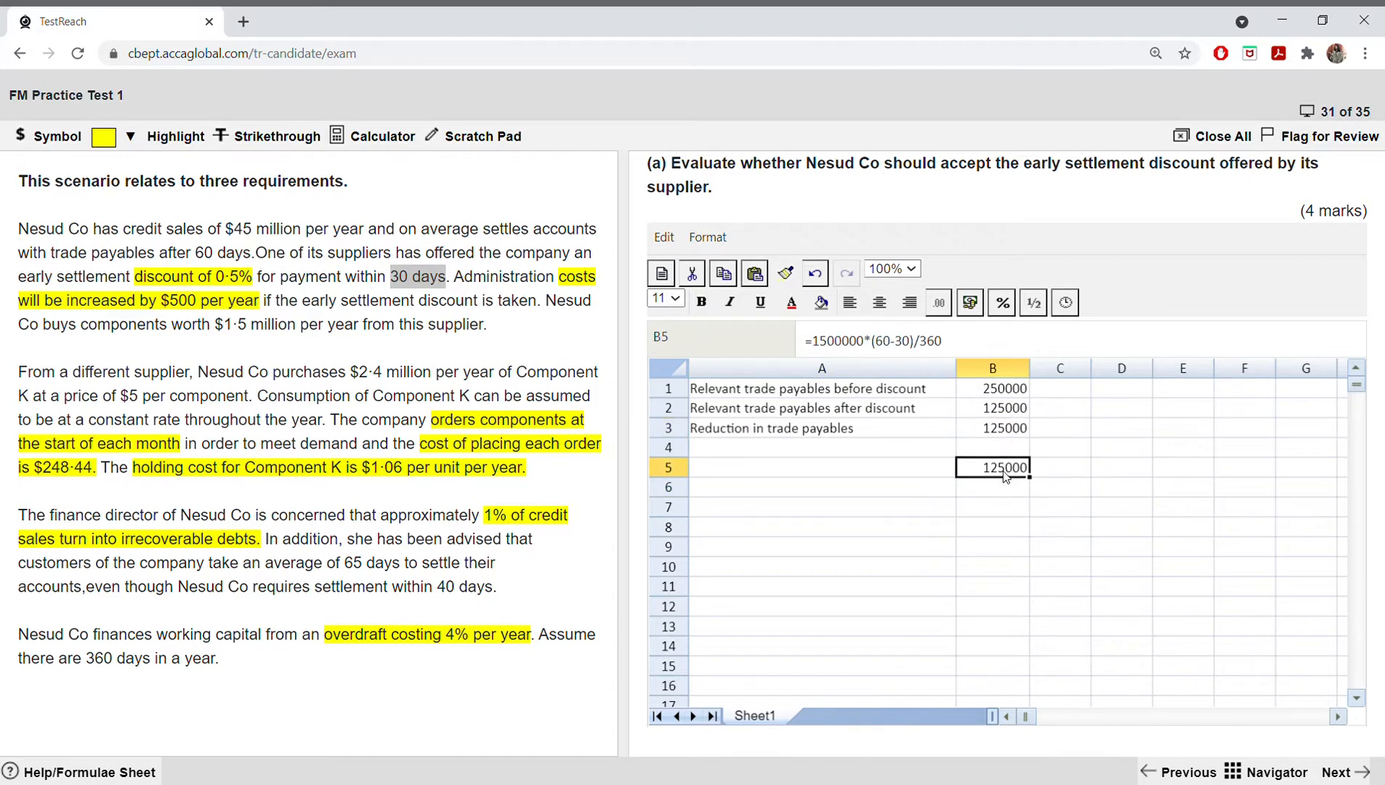
left_click(896, 480)
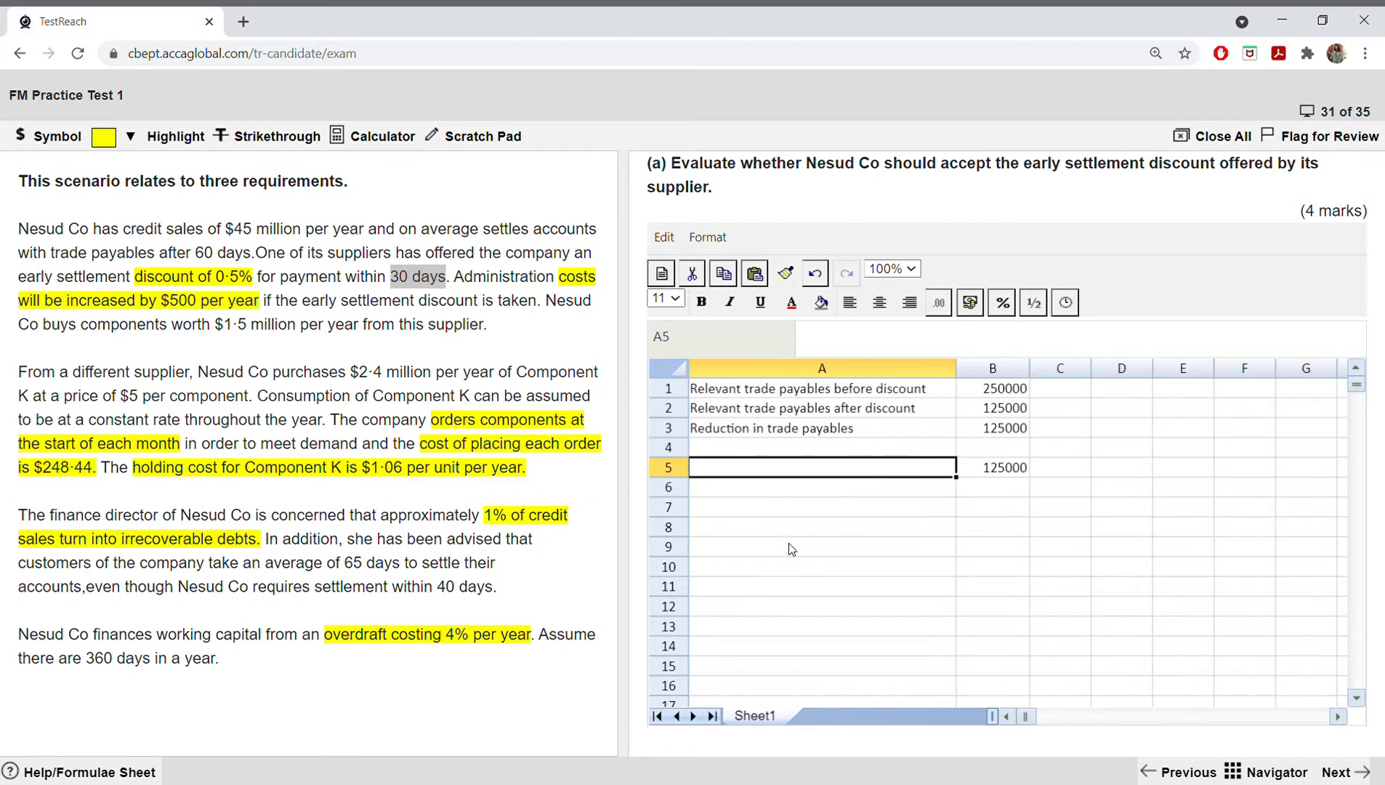
Step: Enter the label "increase in finance cost" in A7
left_click(732, 524)
left_click(732, 515)
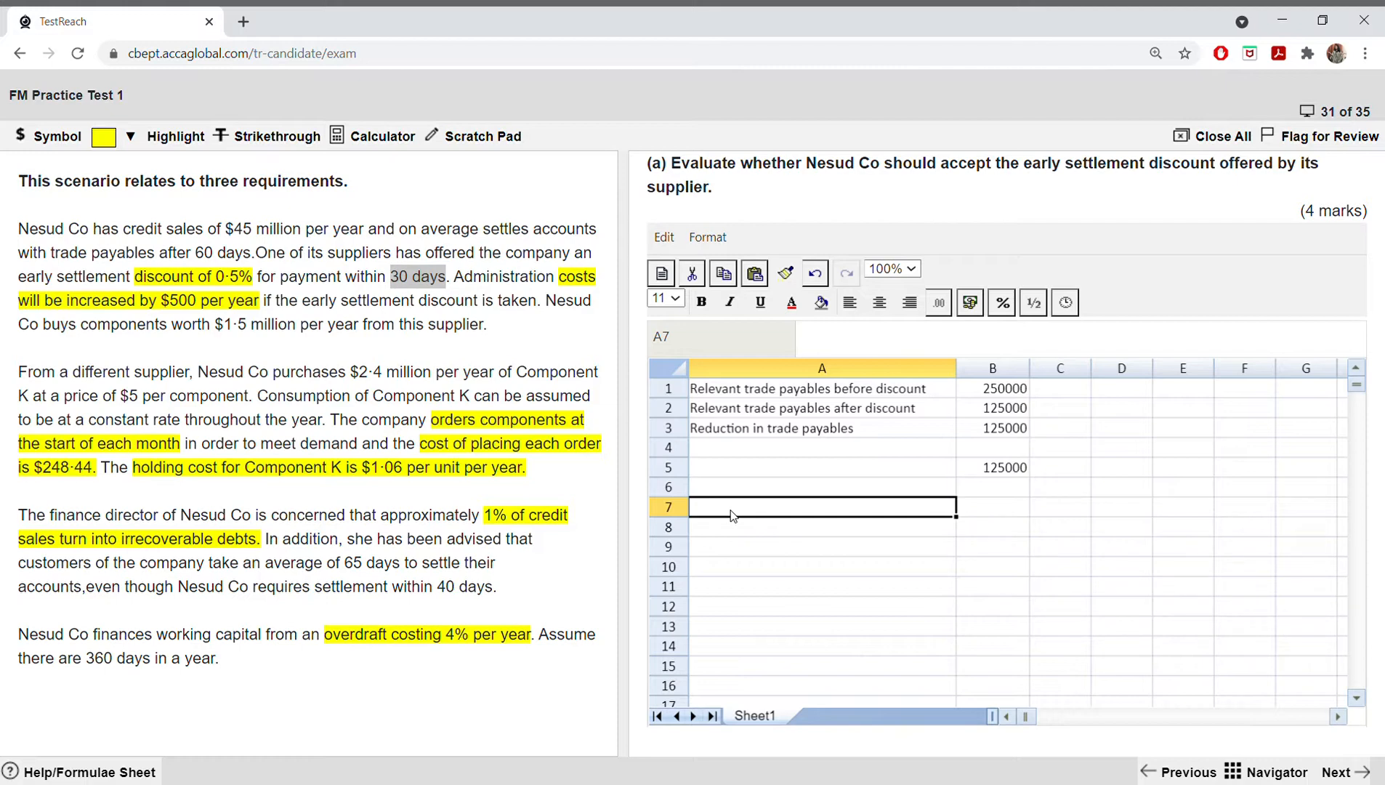
double_click(732, 515)
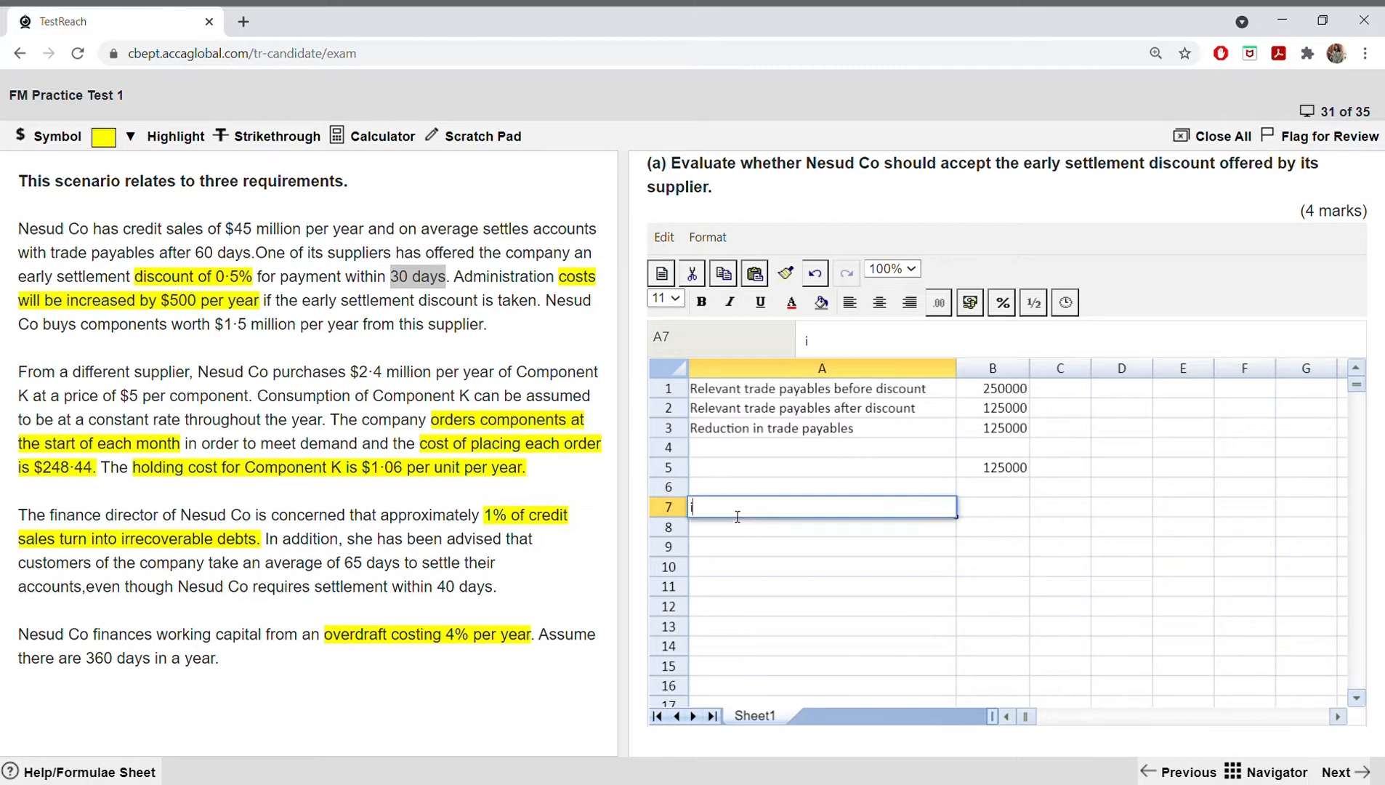
type("increase in finance cost")
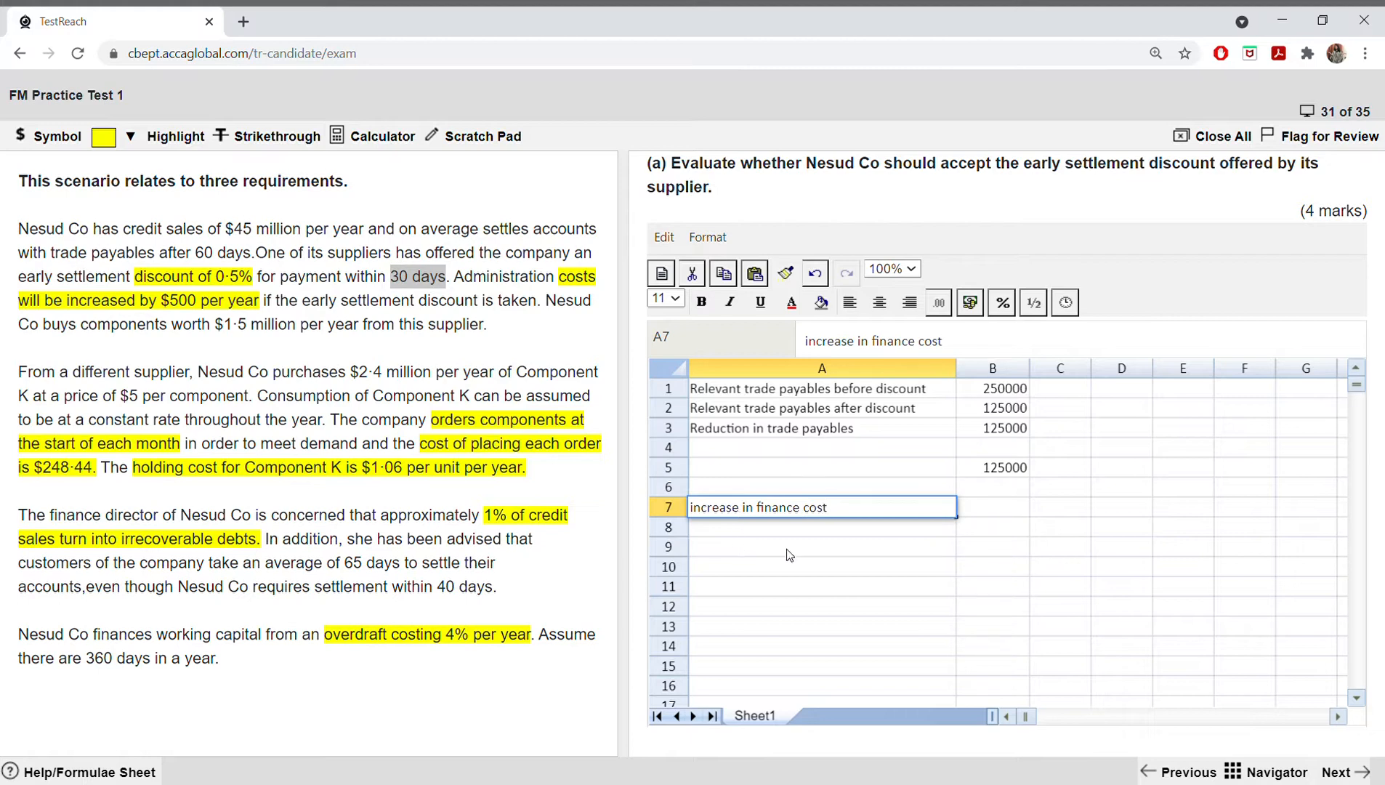
left_click(975, 509)
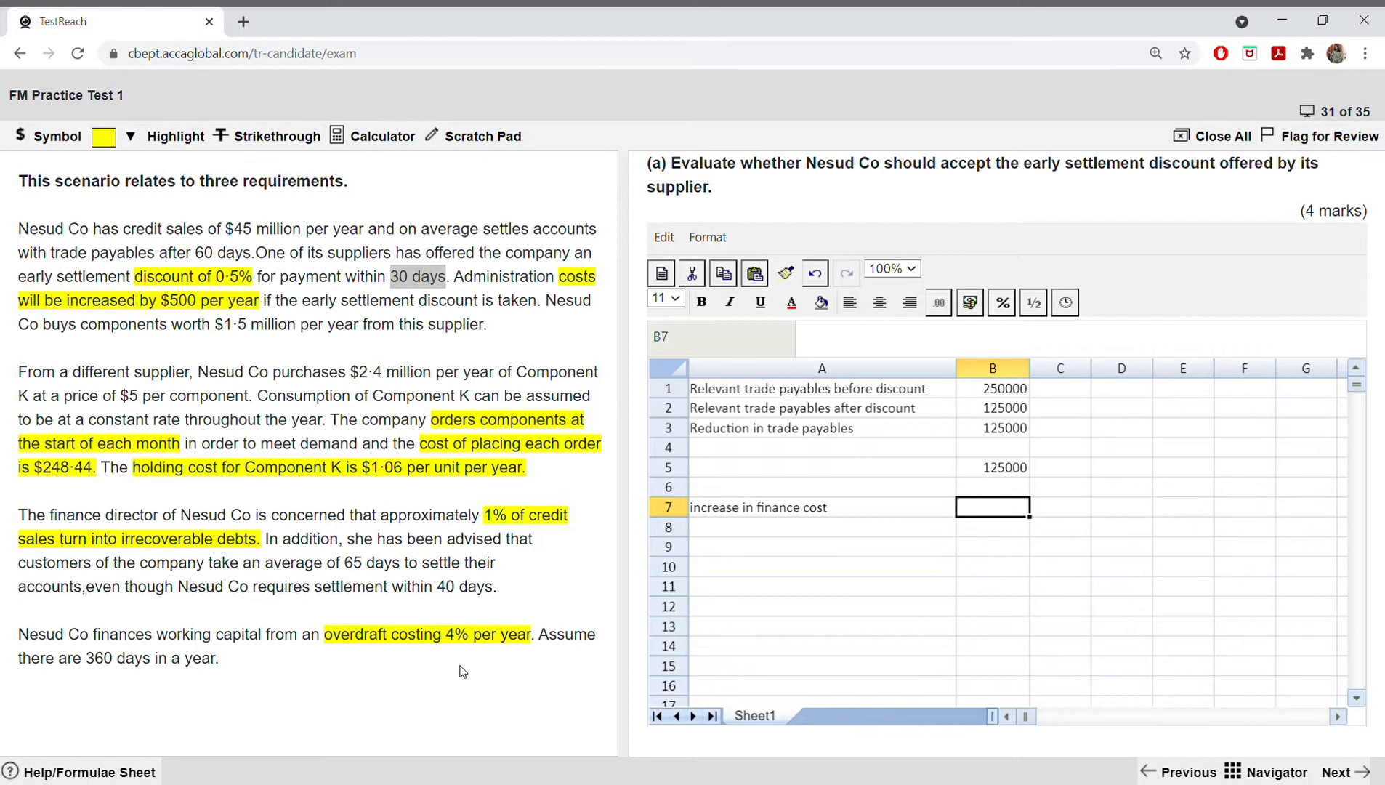
Step: Calculate the increase in finance cost in B7 by multiplying the payables reduction in B5 by the overdraft rate, 0.04
left_click(1016, 470)
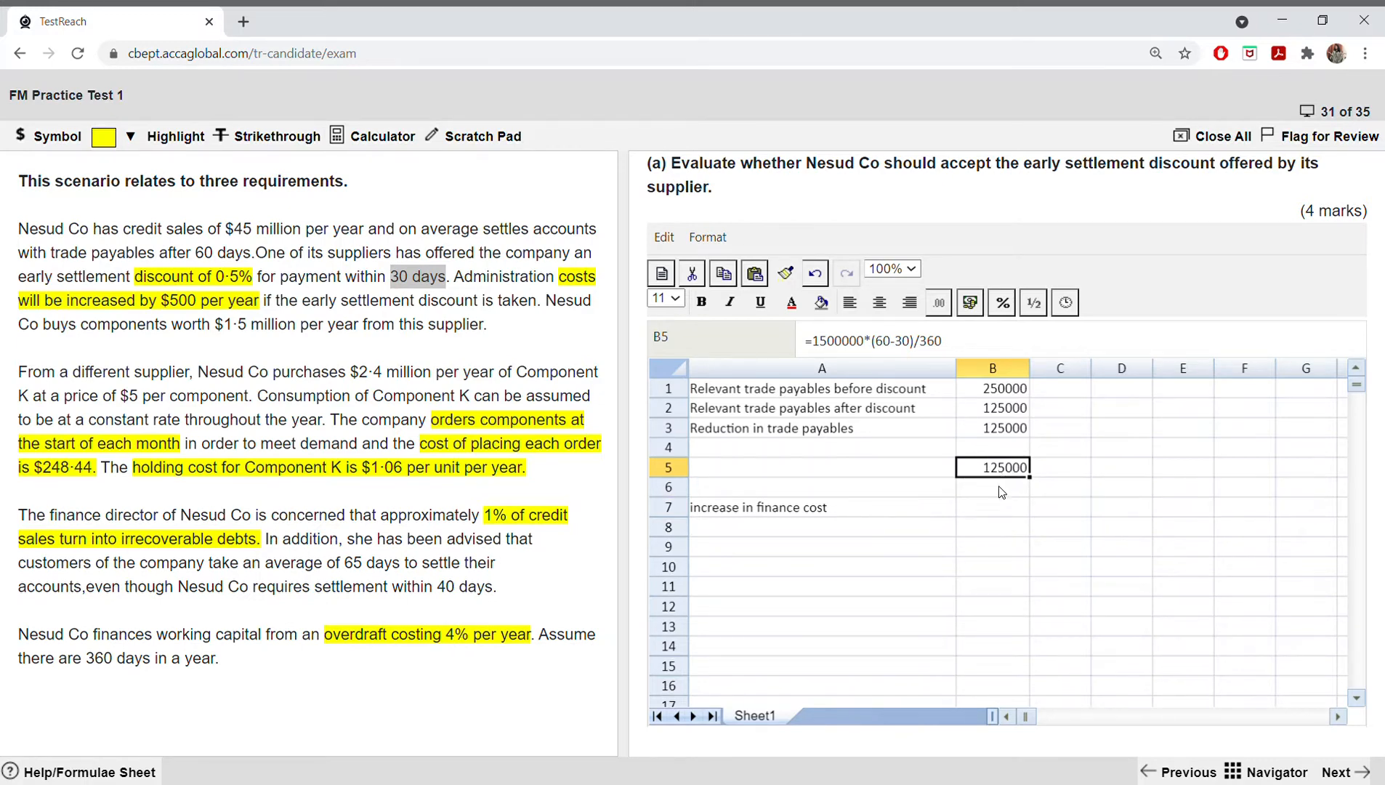
left_click(744, 532)
left_click(876, 495)
double_click(875, 513)
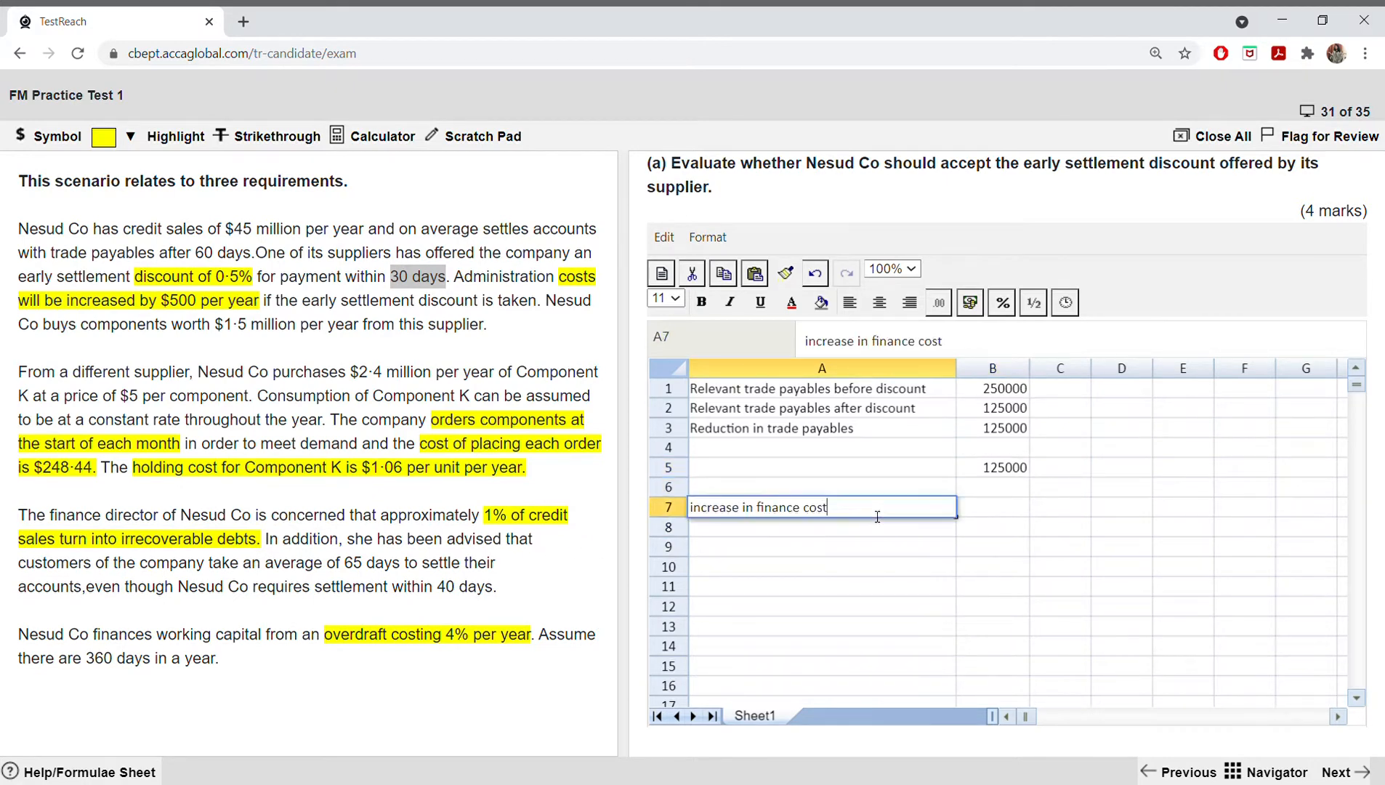
left_click(990, 507)
type("=")
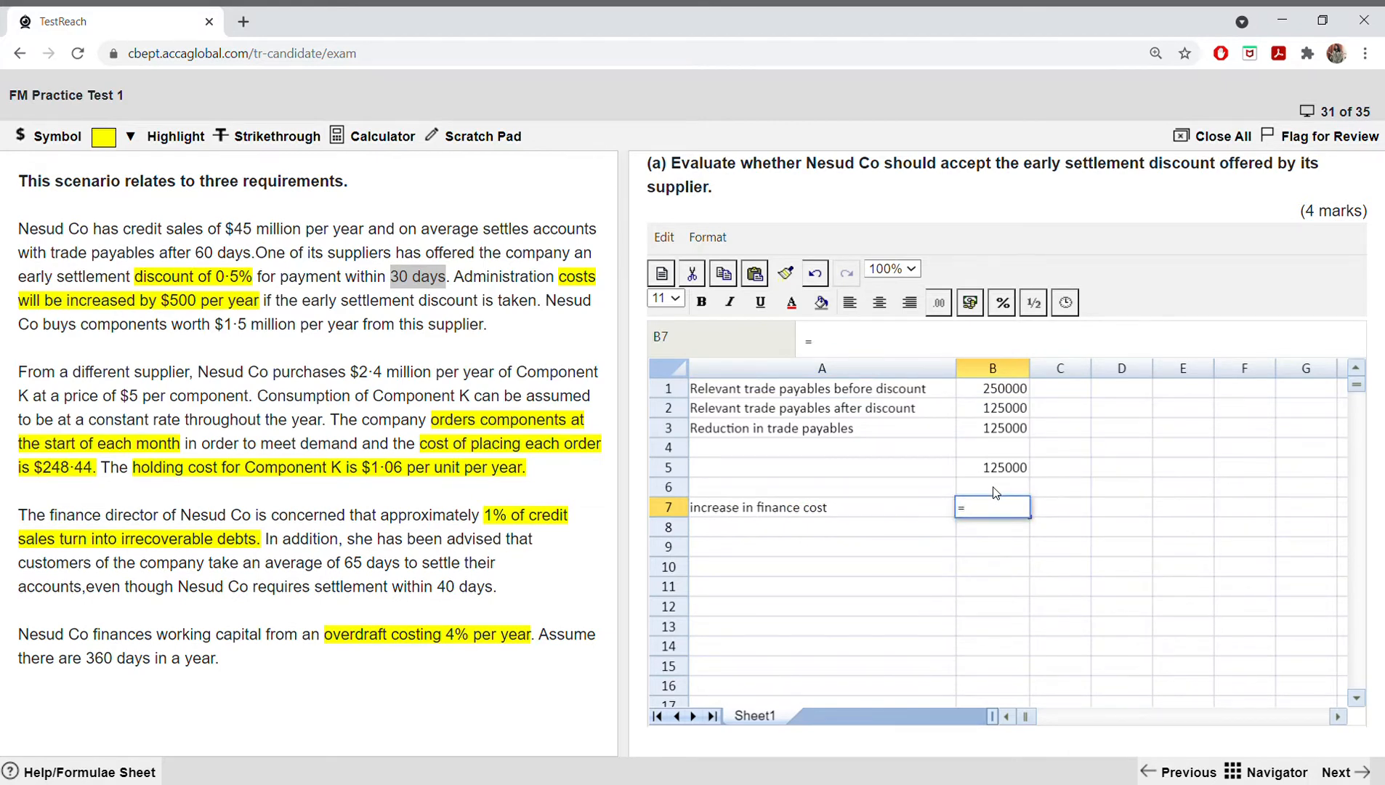
left_click(995, 469)
type("*4%")
key("BackSpace")
key("BackSpace")
type("0.04")
key("Return")
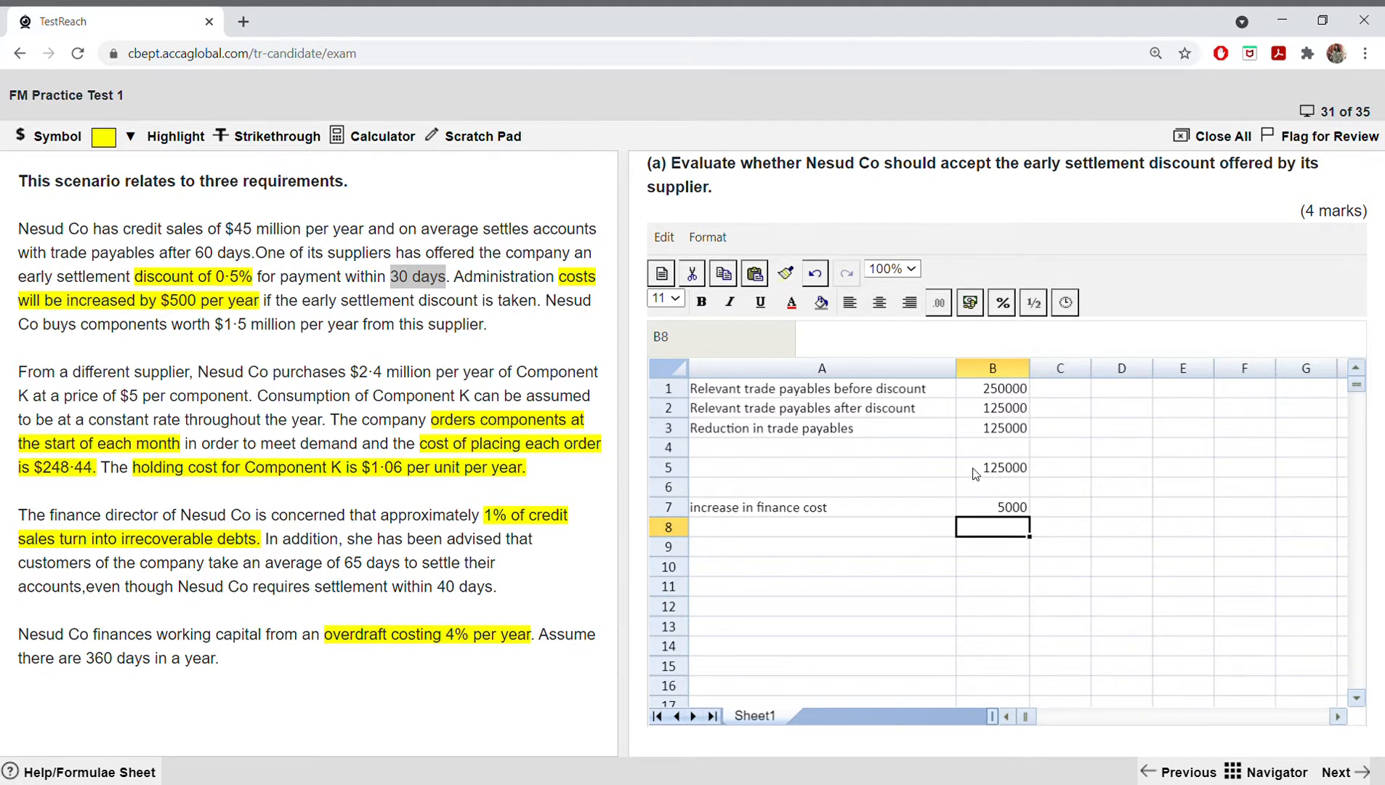
Step: Enter the label "admin cost increase" in A8
left_click(739, 531)
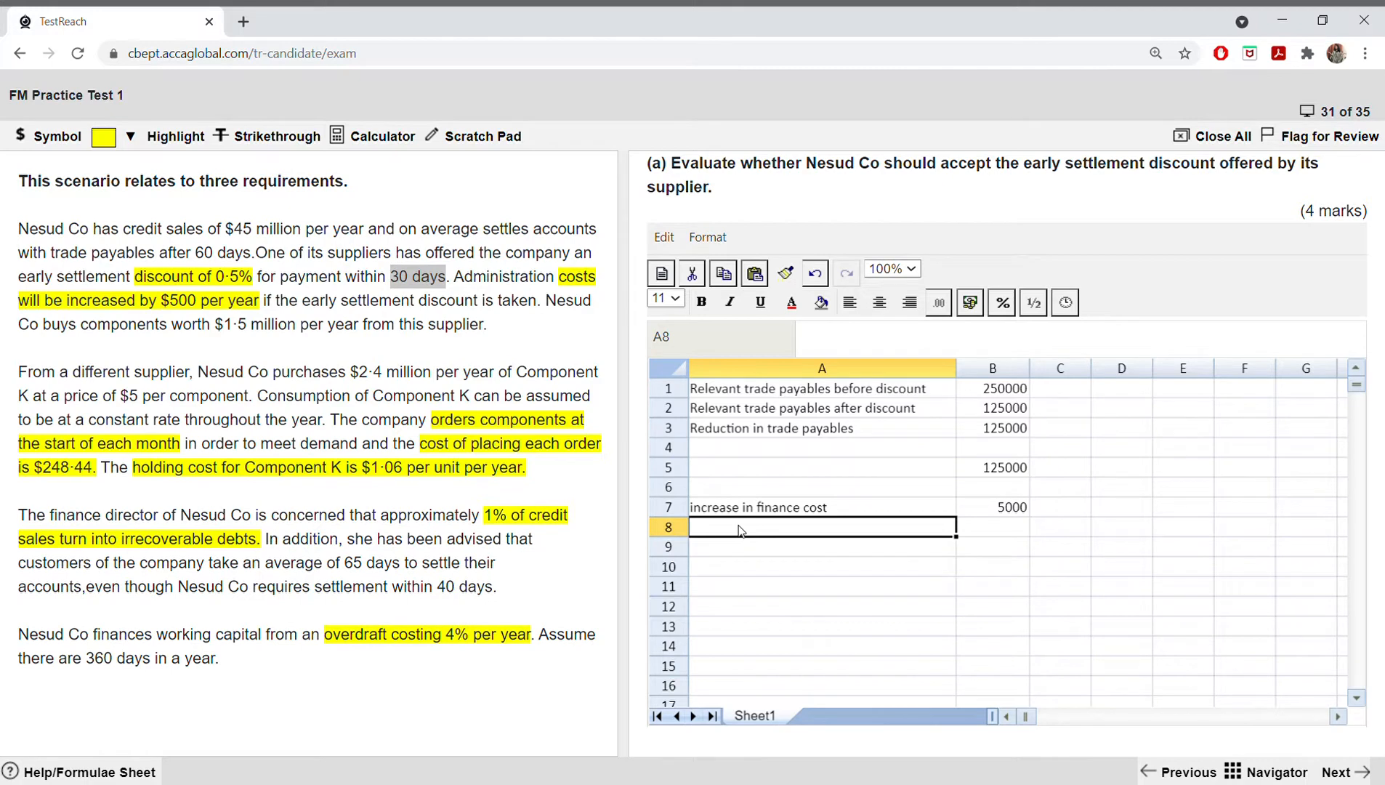
type("admin co")
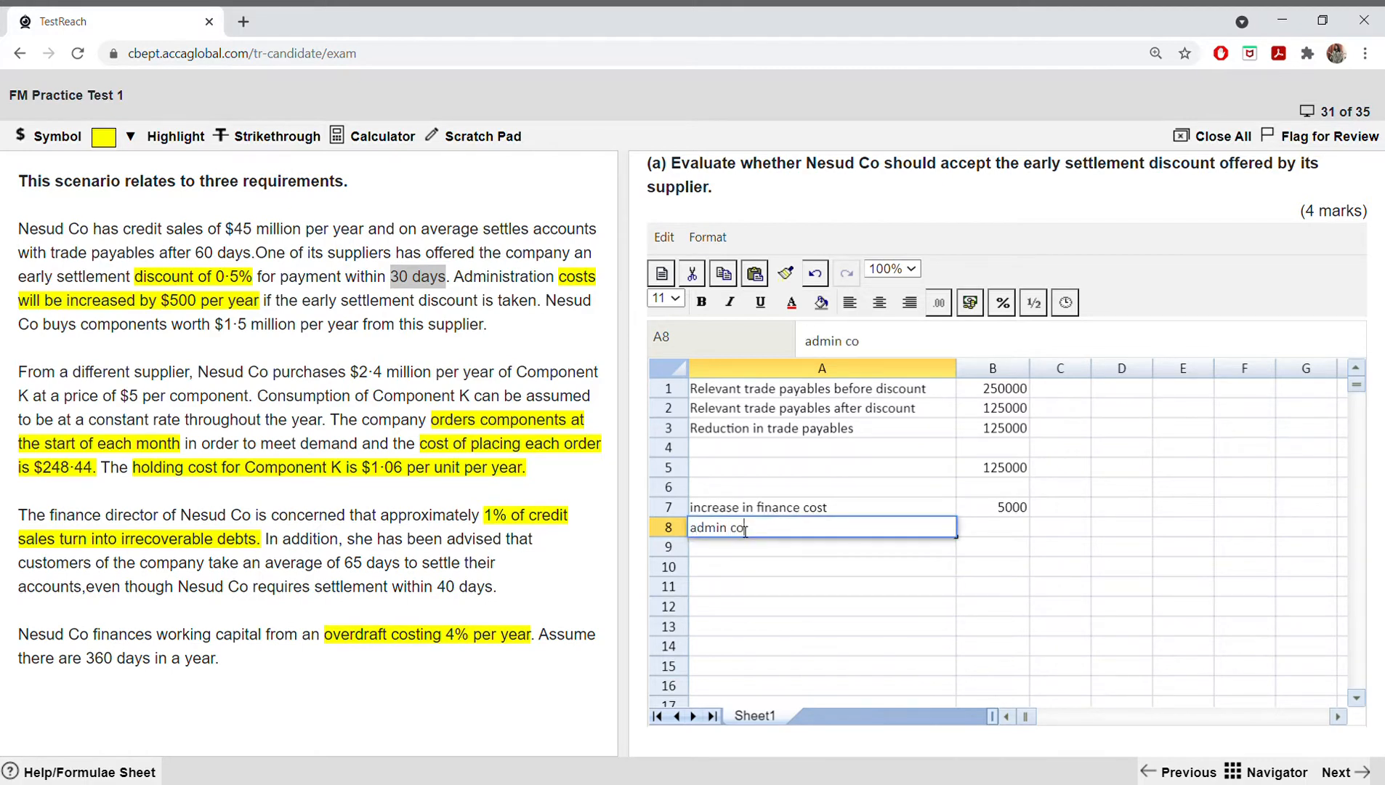
type("st increase")
left_click(982, 528)
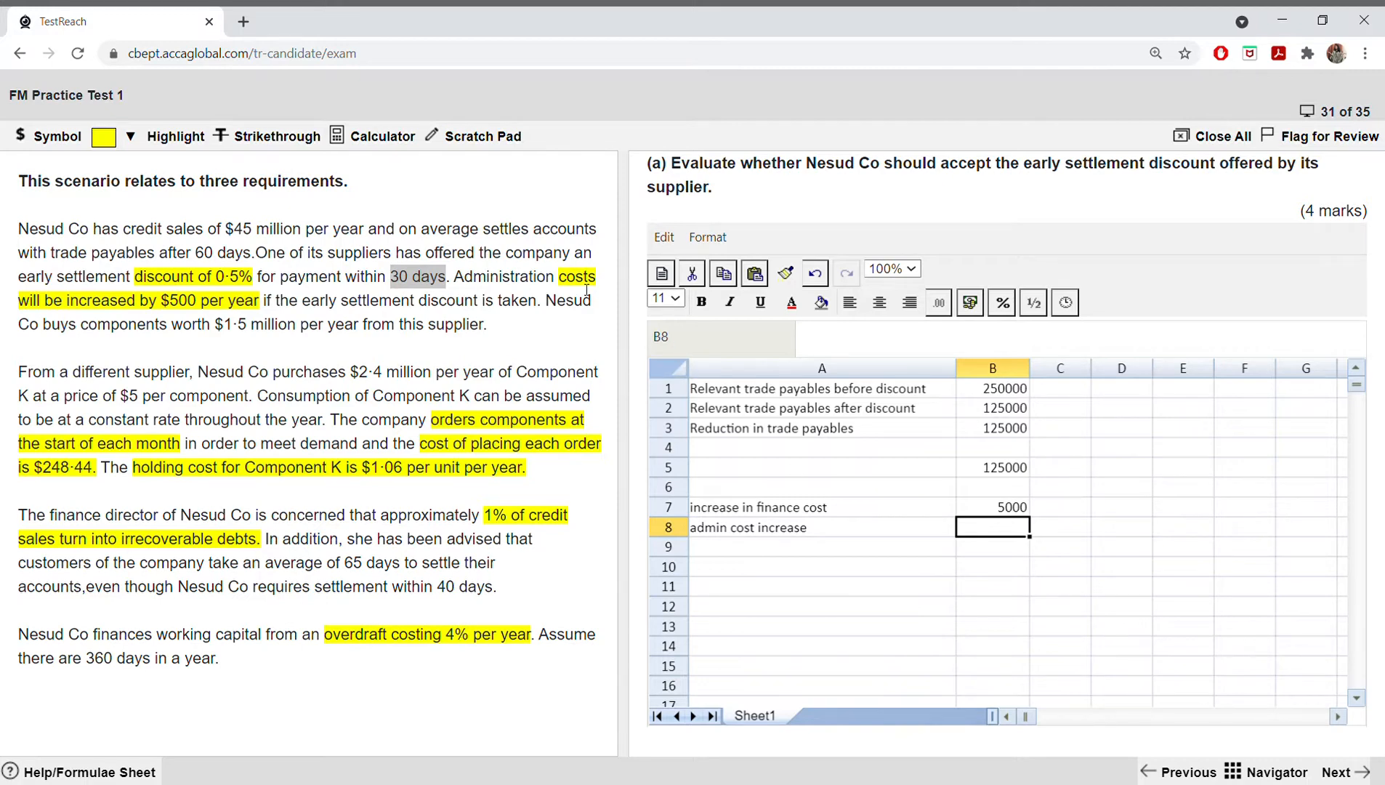
Step: Locate the administration costs in the scenario text and enter the increase of 500 in B8
left_click(467, 282)
left_click_drag(466, 282, 598, 284)
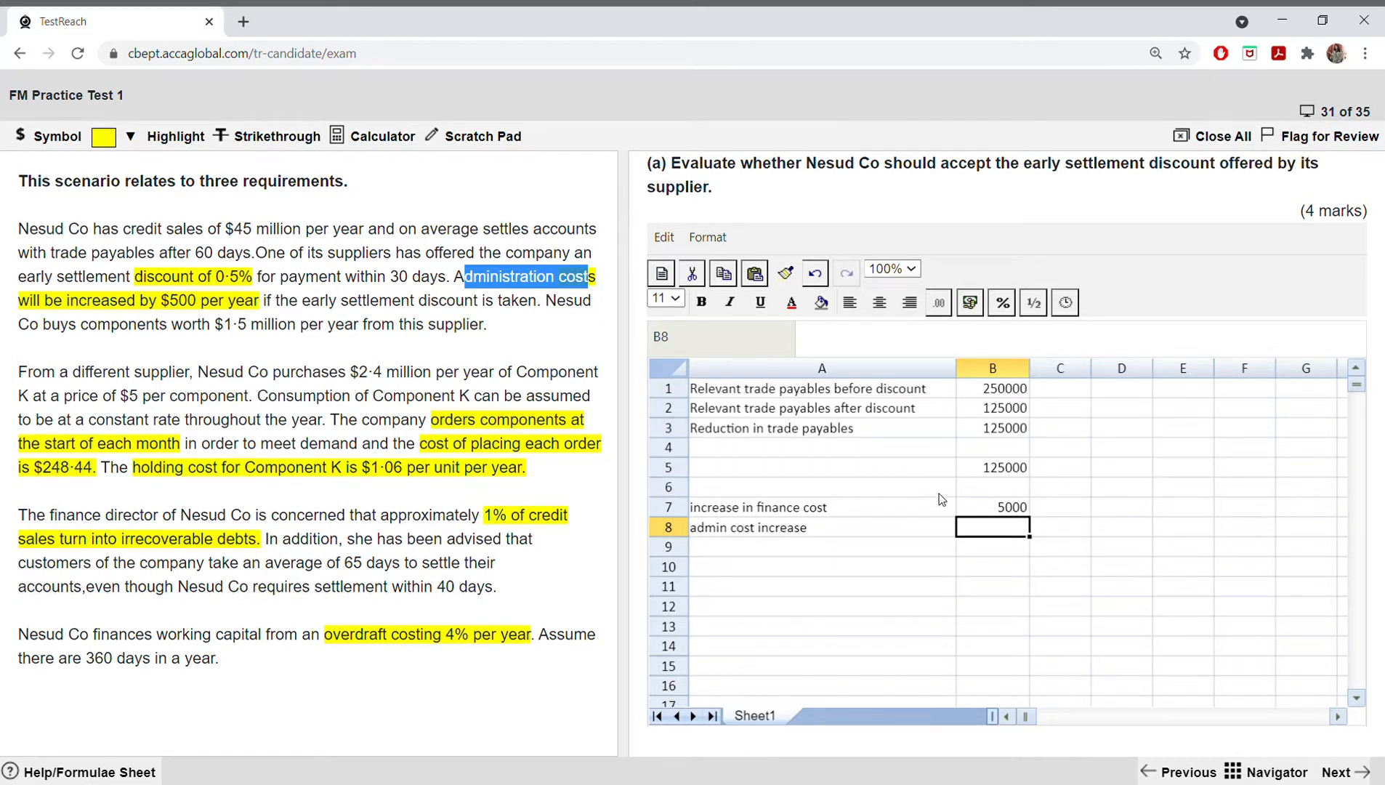
double_click(990, 534)
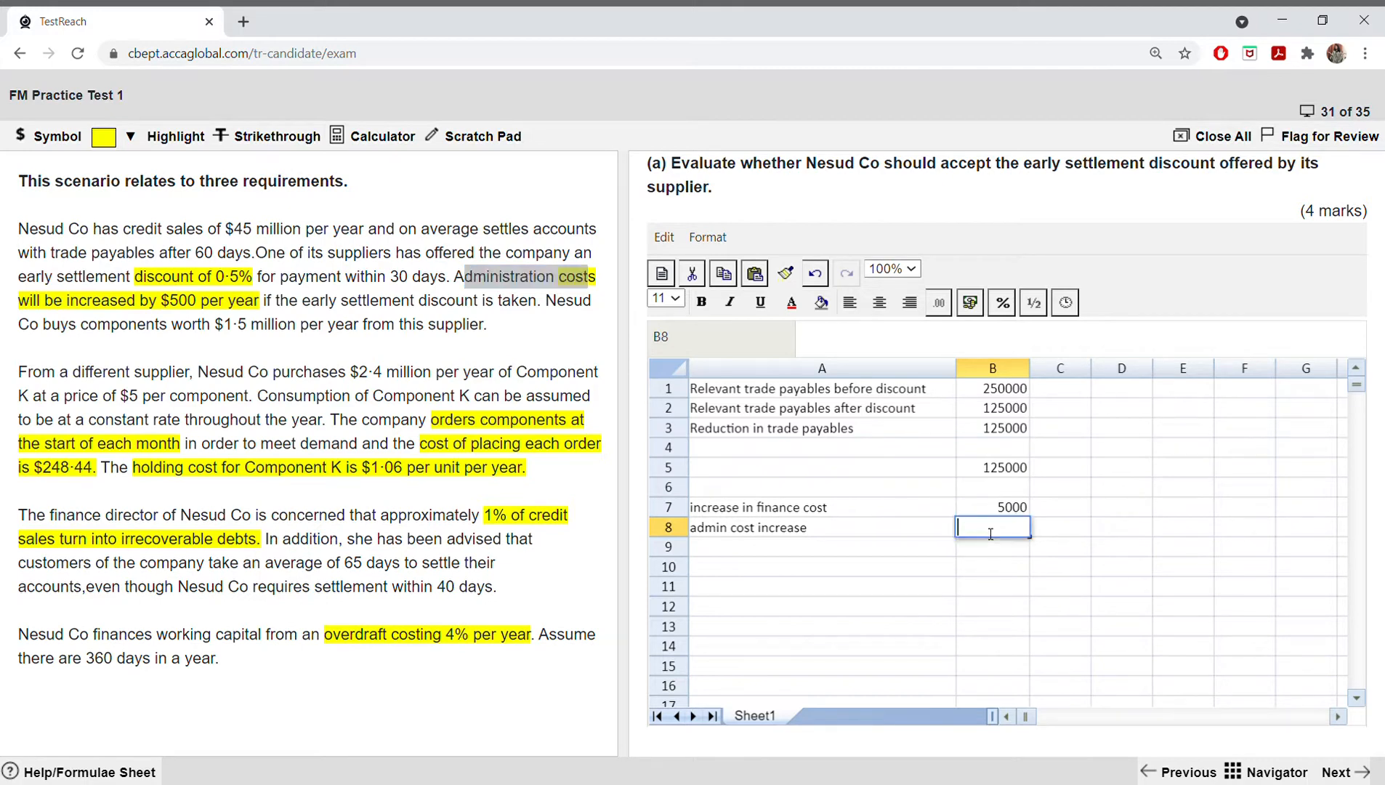
type("500")
left_click(908, 554)
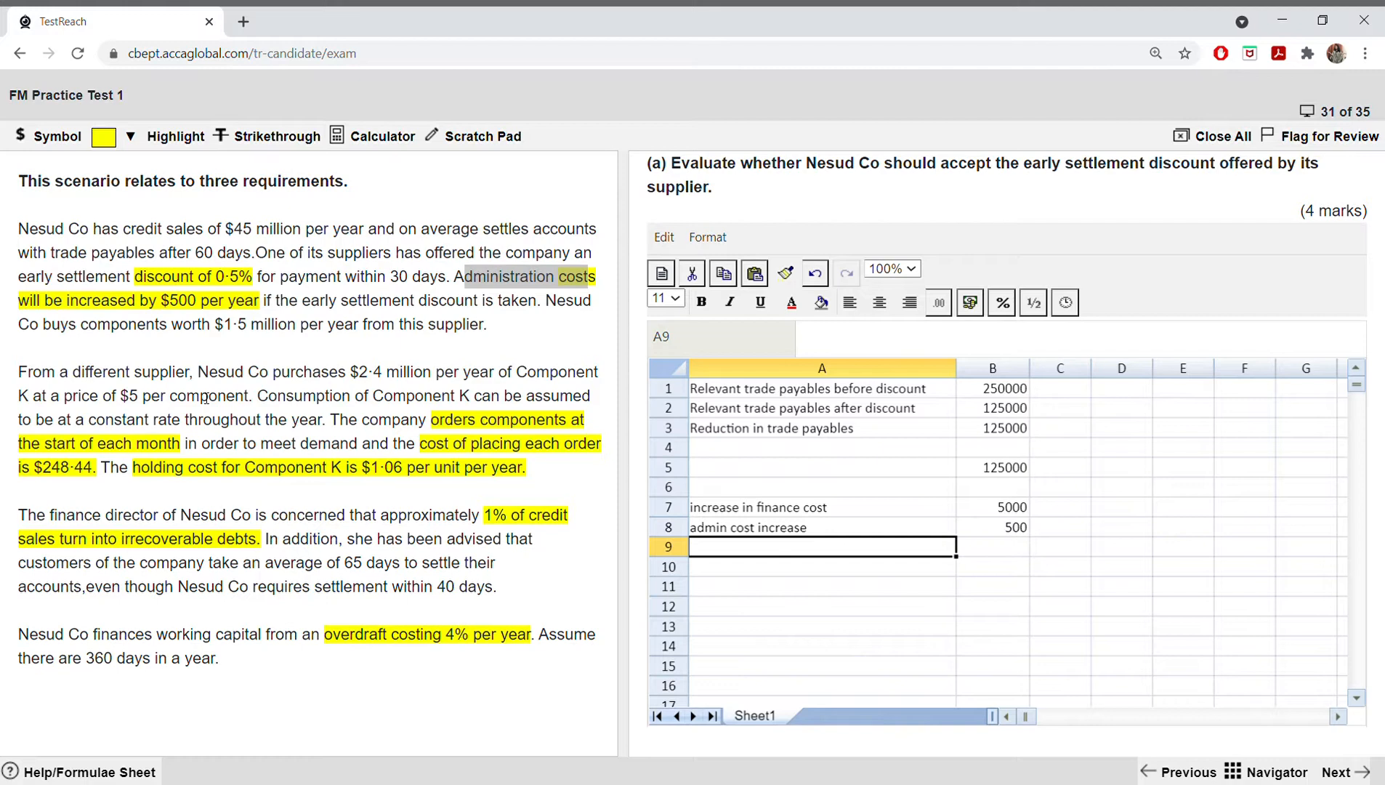
Step: Enter the label "discount from supplier" in A9
double_click(763, 556)
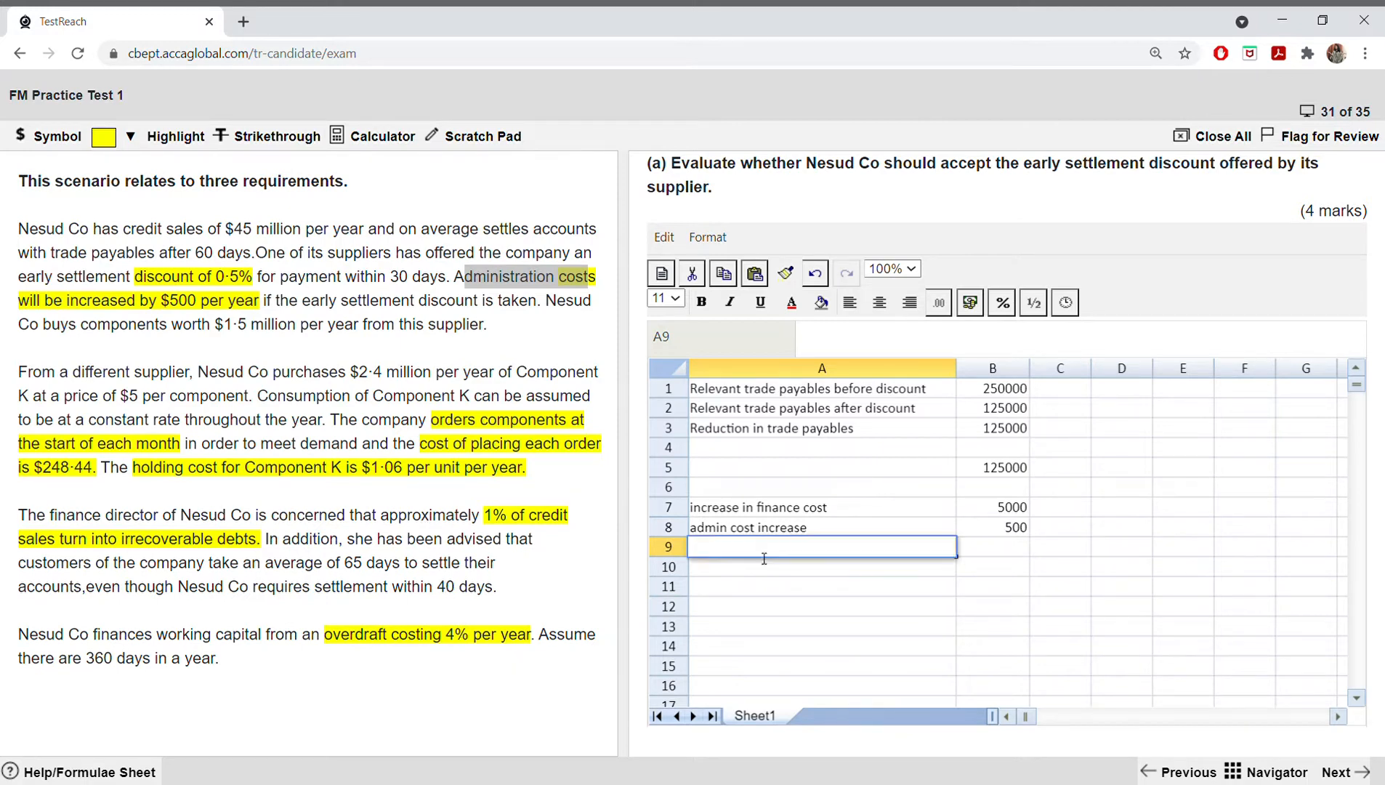
type("d")
type("iscoun")
type("t ")
type("rem")
key("BackSpace")
key("BackSpace")
key("BackSpace")
type("from su")
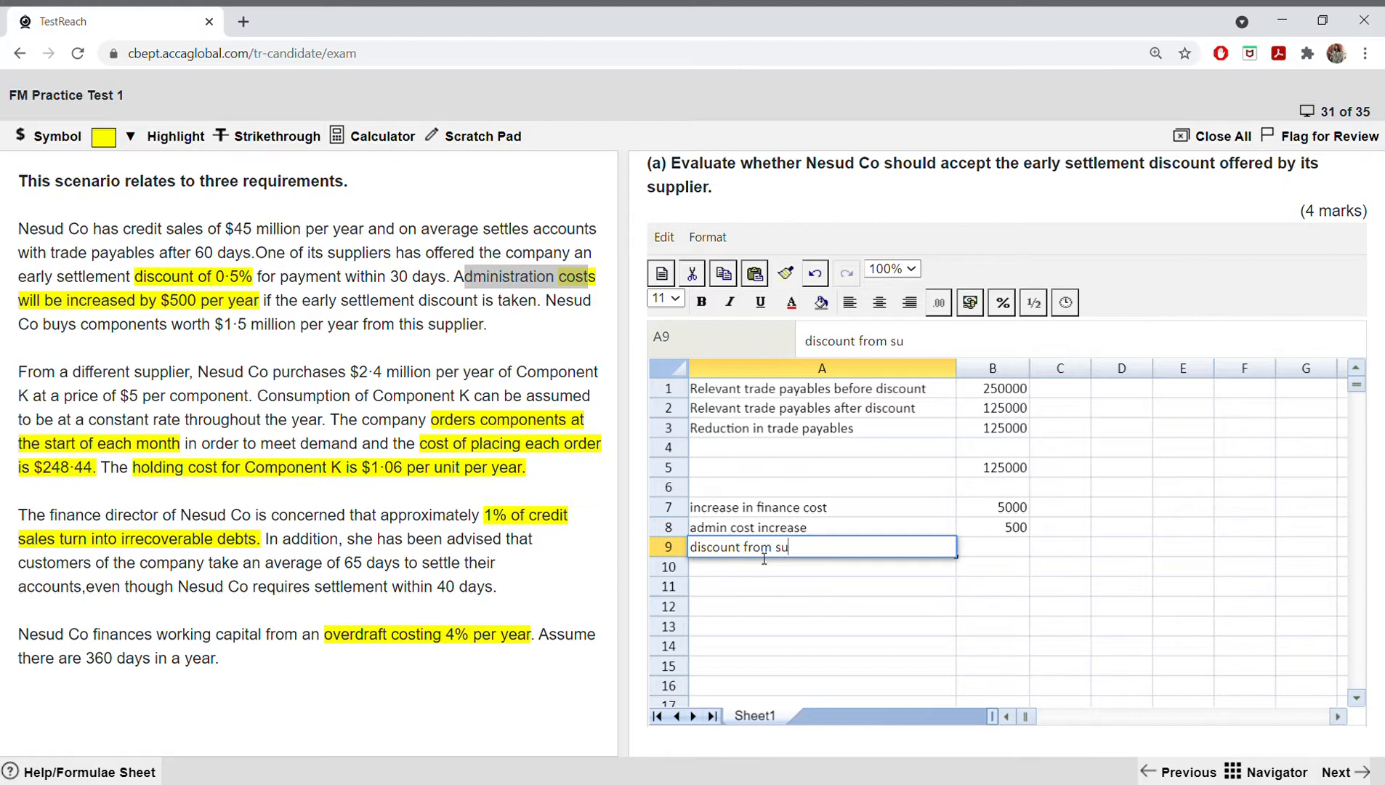
type("pplier")
left_click(1015, 551)
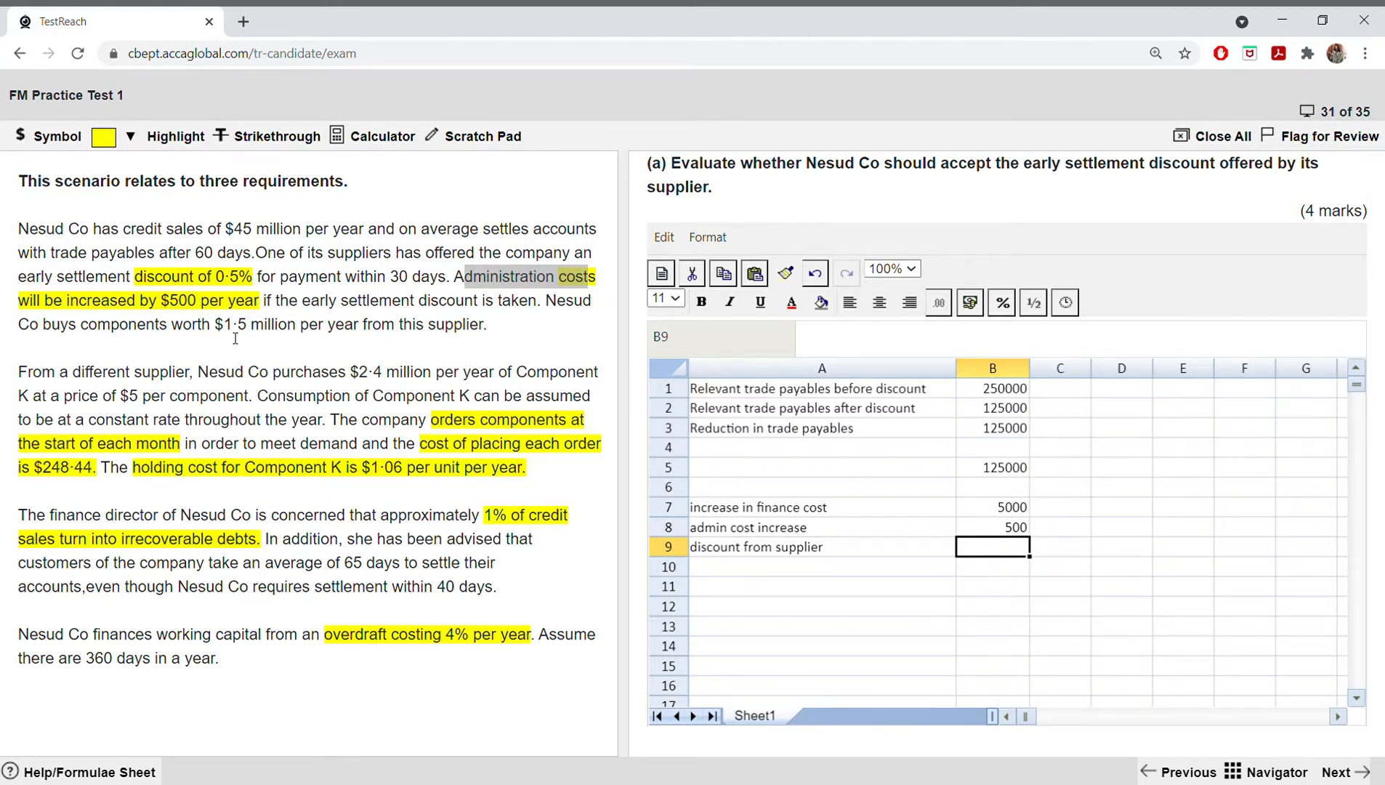
Step: Calculate the supplier discount in B9 with the formula =1500000*0.5%, using the yearly purchases from the scenario, and check the formula
left_click_drag(233, 325, 263, 326)
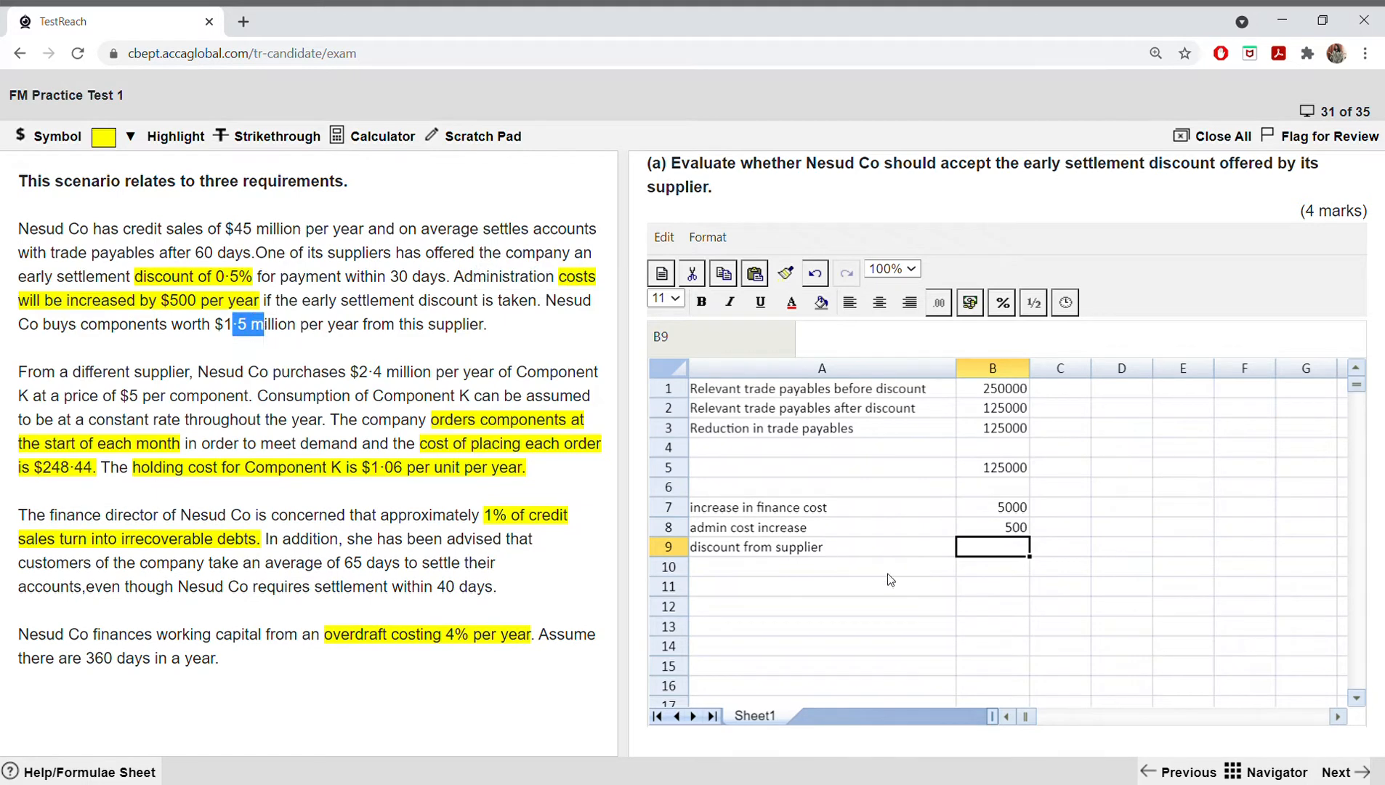
double_click(1007, 551)
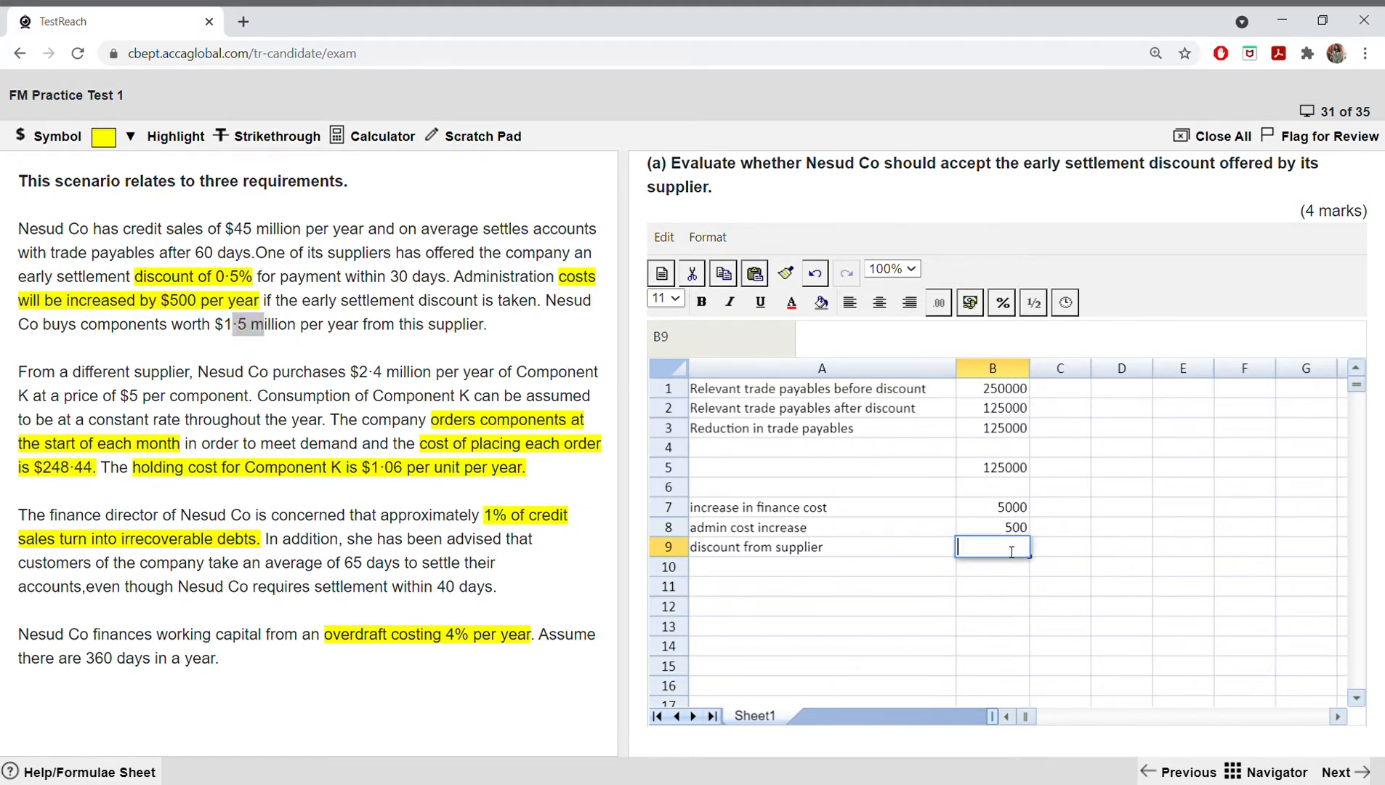
type("=1500000*0.5%")
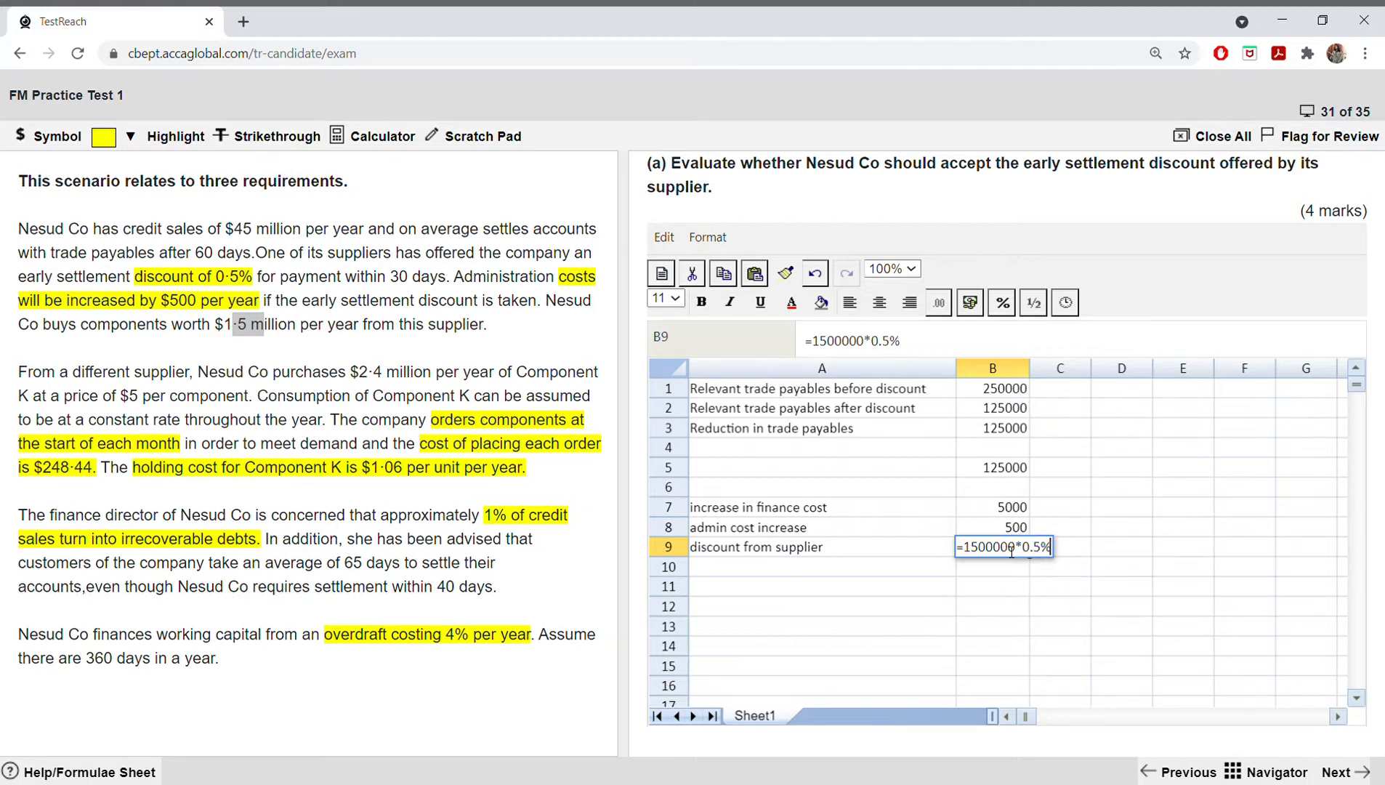
key("Return")
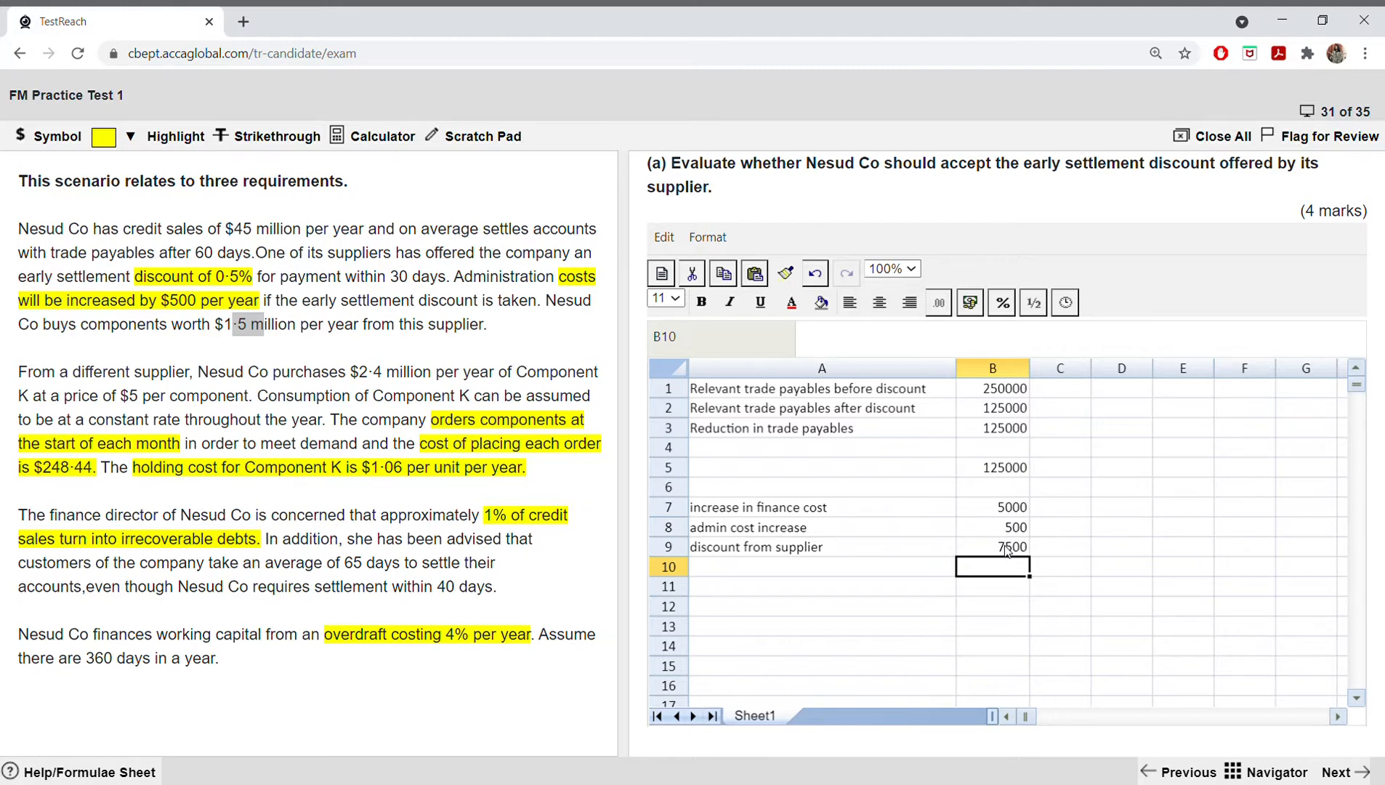
left_click(1006, 550)
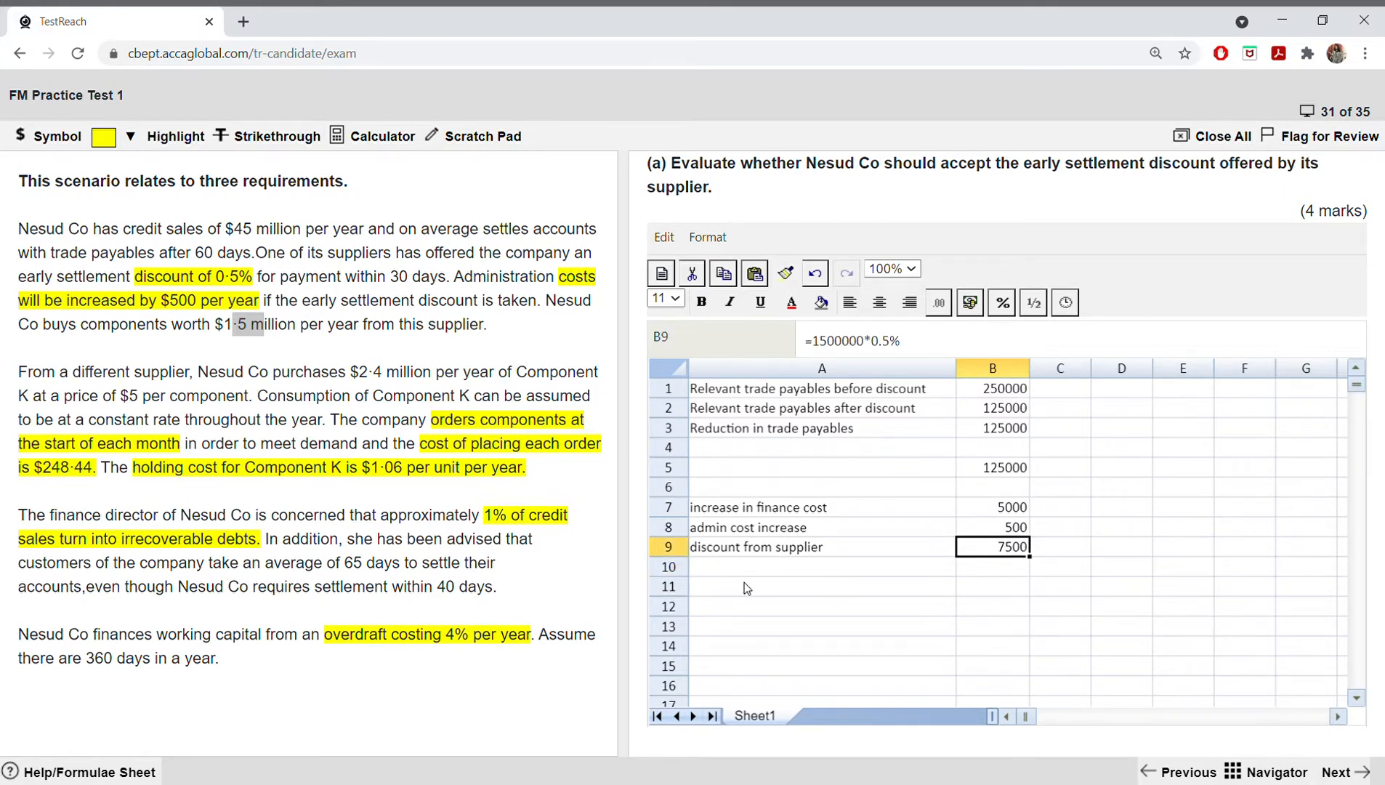
left_click(717, 585)
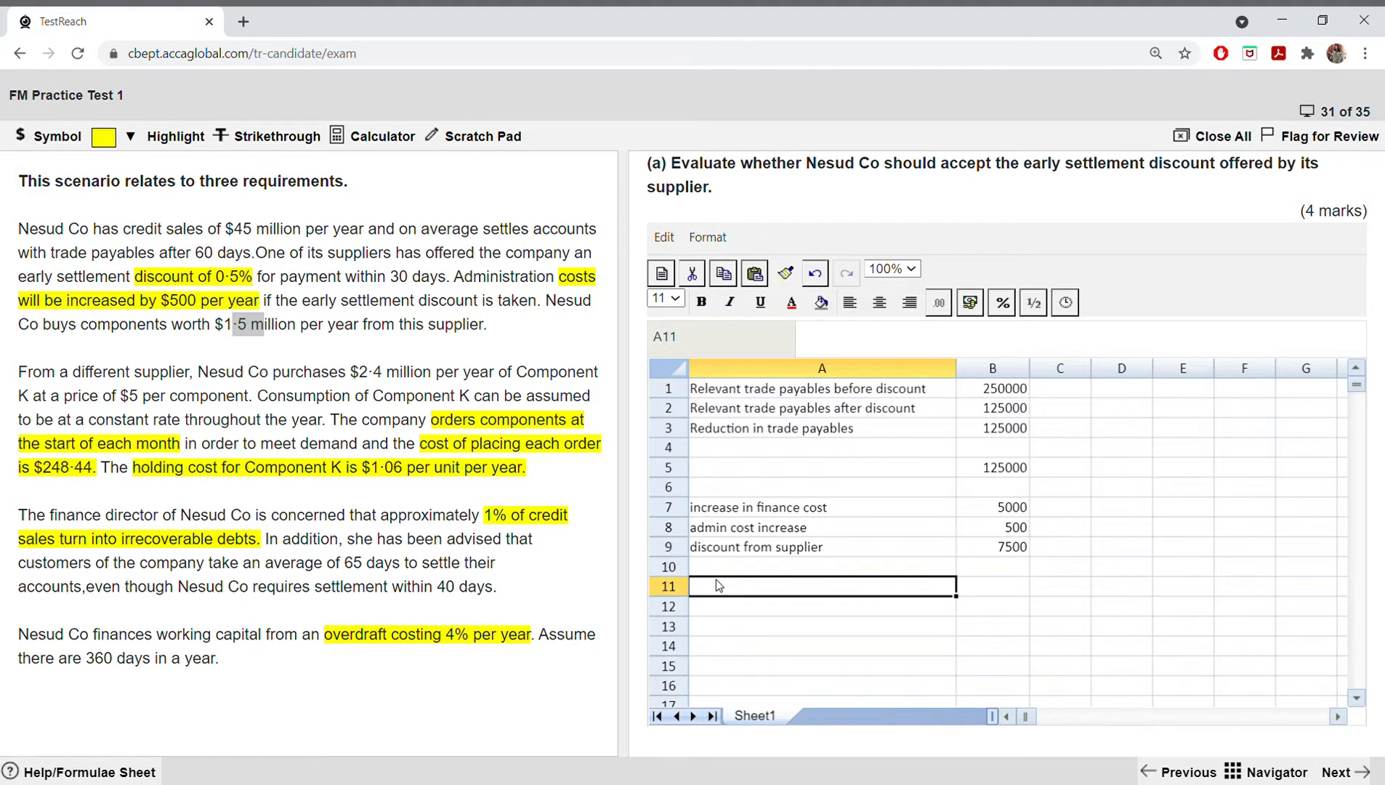
type("nr")
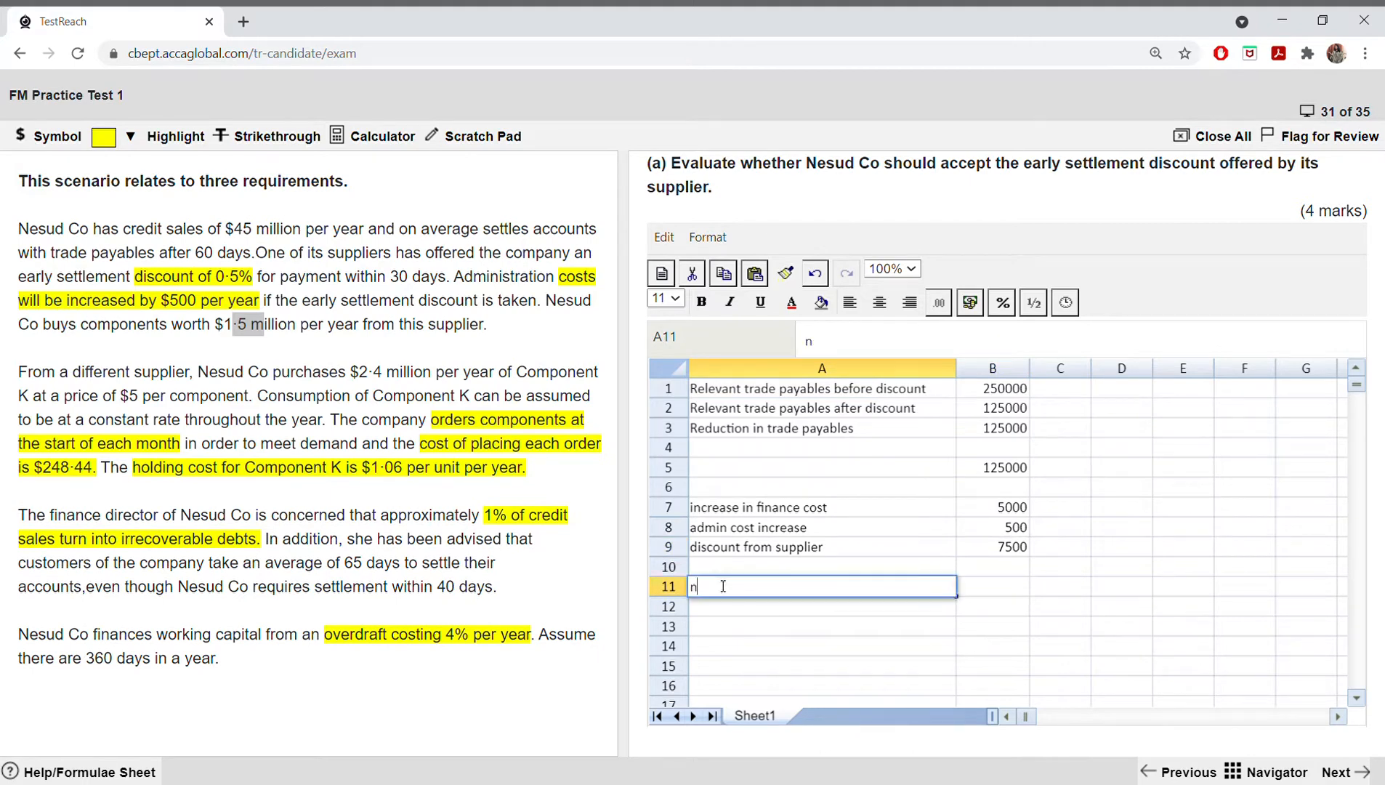
key("BackSpace")
Step: Enter the label "net benefit of discount" in A10, correcting the misspelt last word
left_click(708, 565)
type("n")
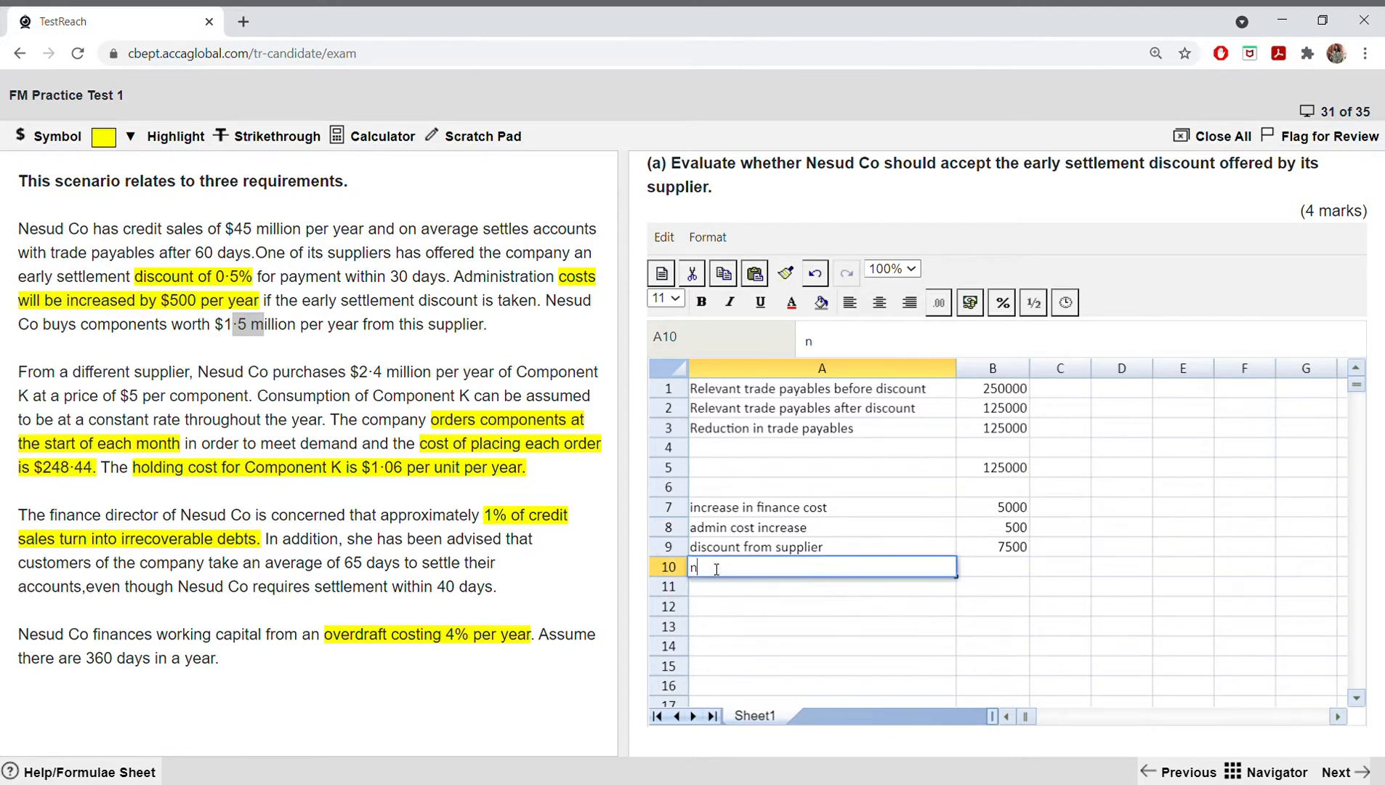
type("et benefit of sicount")
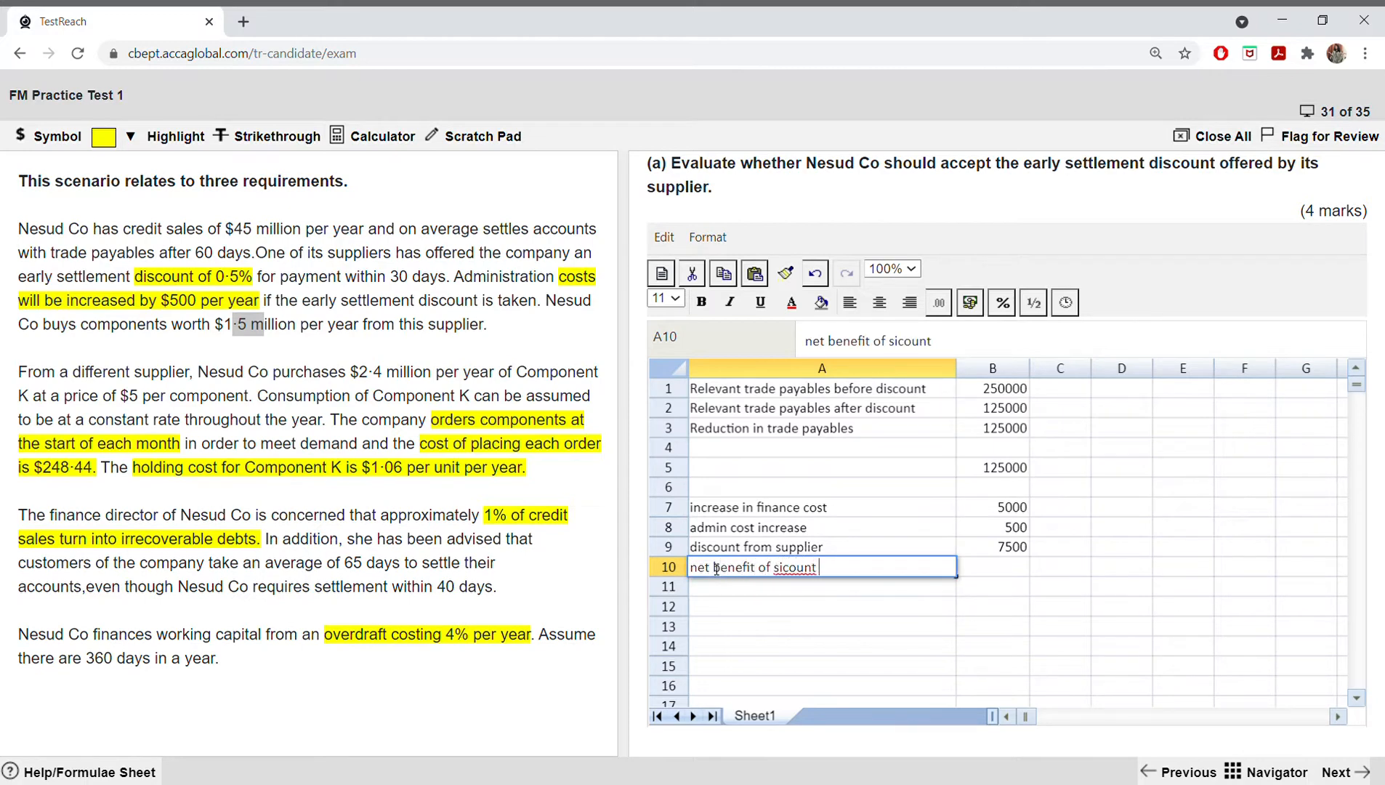
right_click(796, 575)
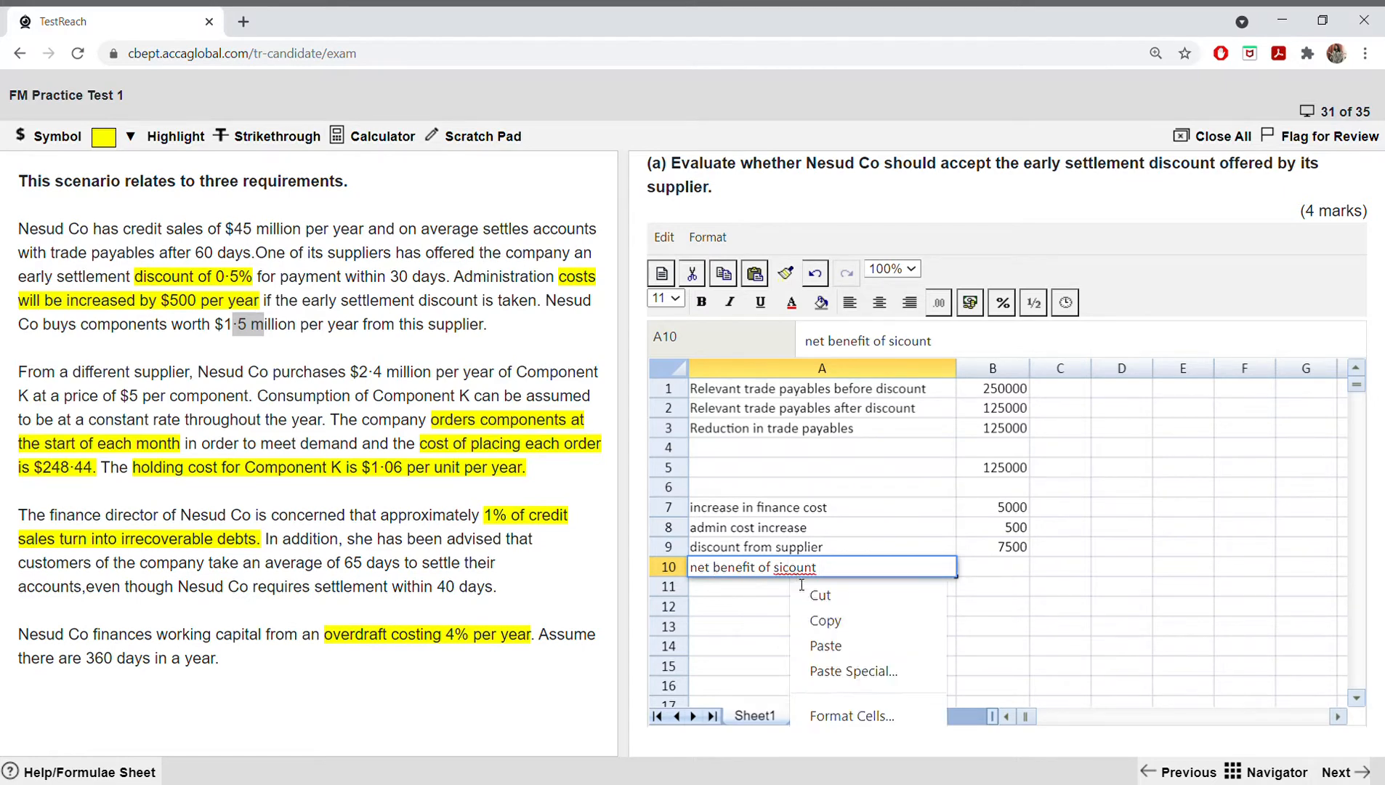
left_click(785, 574)
double_click(792, 574)
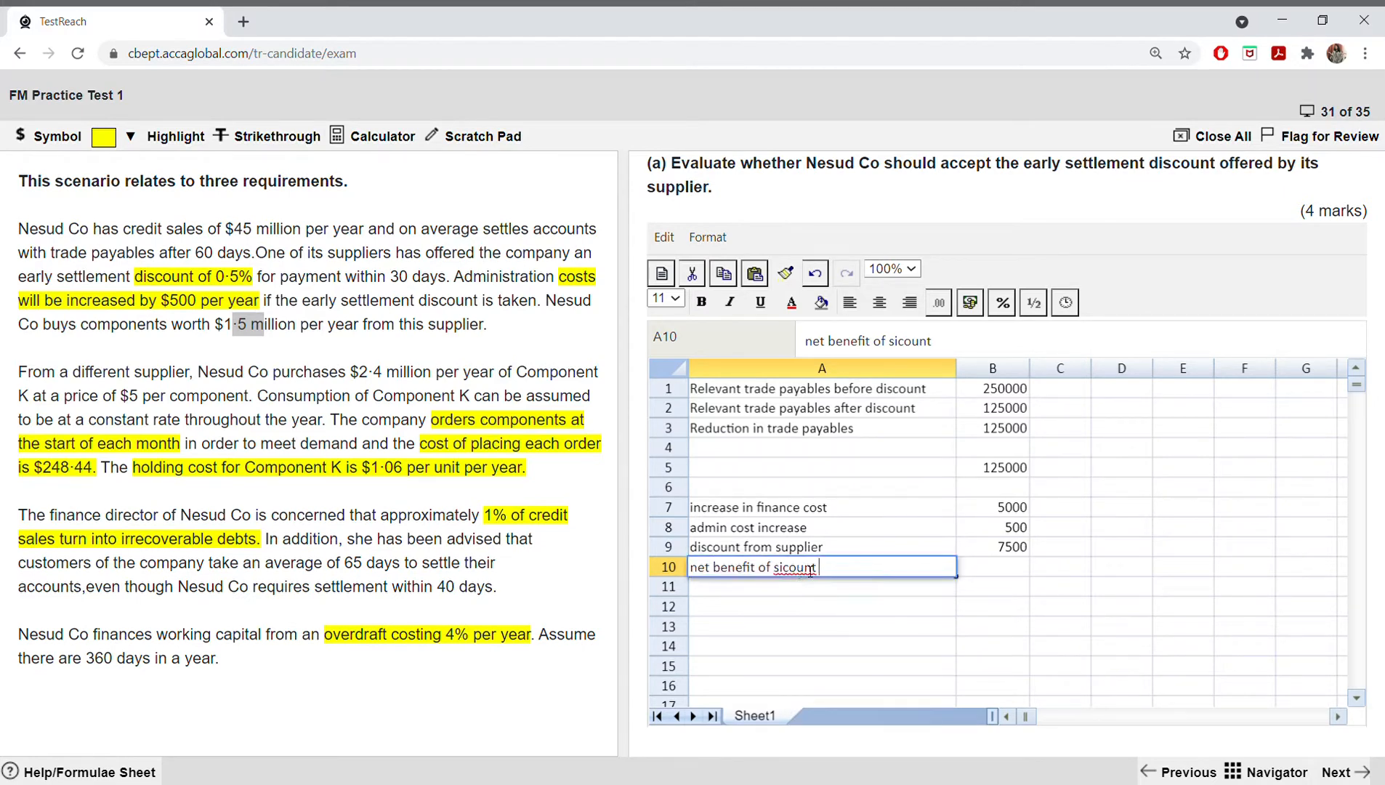
left_click(818, 571)
key("Left")
key("Delete")
key("BackSpace")
key("BackSpace")
key("BackSpace")
key("BackSpace")
key("BackSpace")
key("BackSpace")
type("discount")
Step: Calculate the net benefit of the discount in B10 with the formula =(B9-B7-B8)
left_click(978, 574)
type("=(")
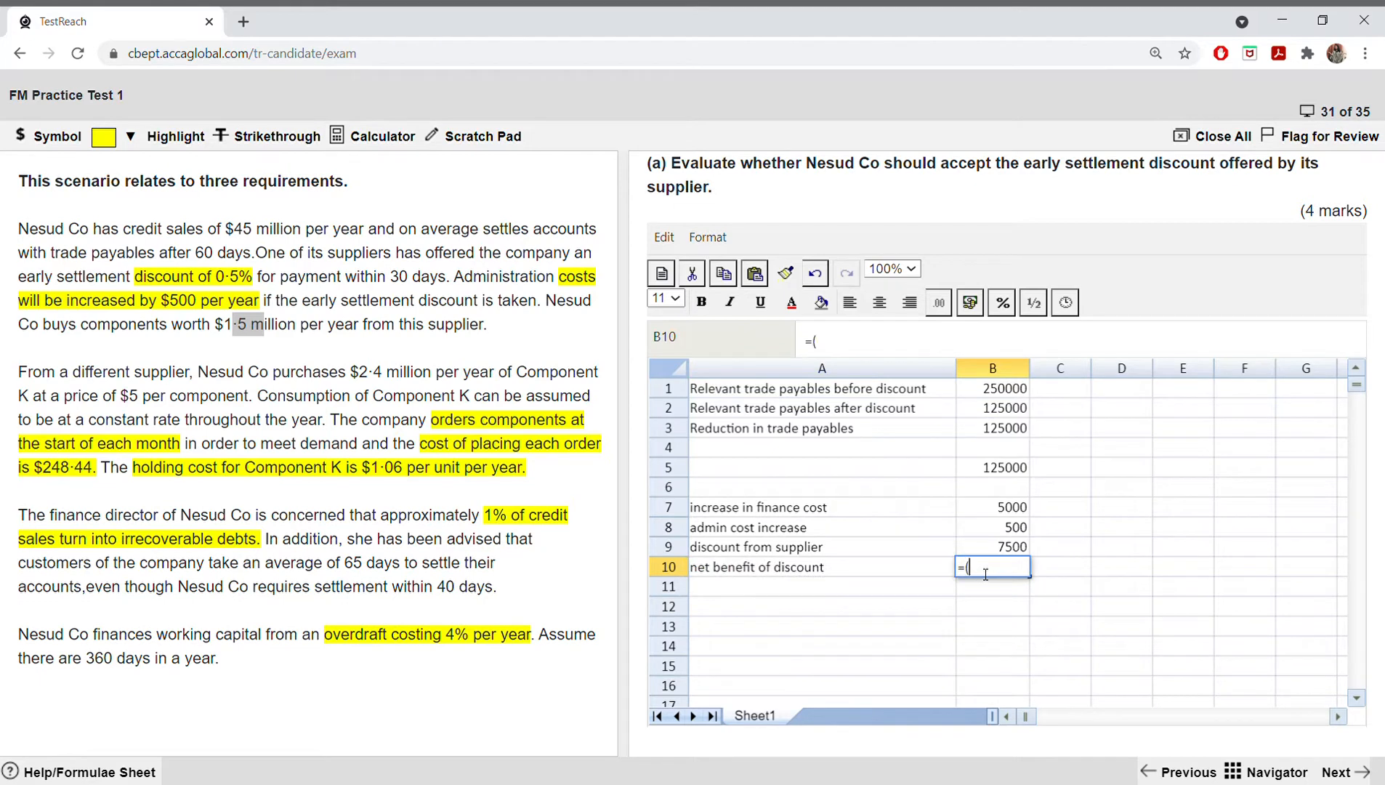
left_click(1002, 549)
type("-")
left_click(1017, 508)
type("-")
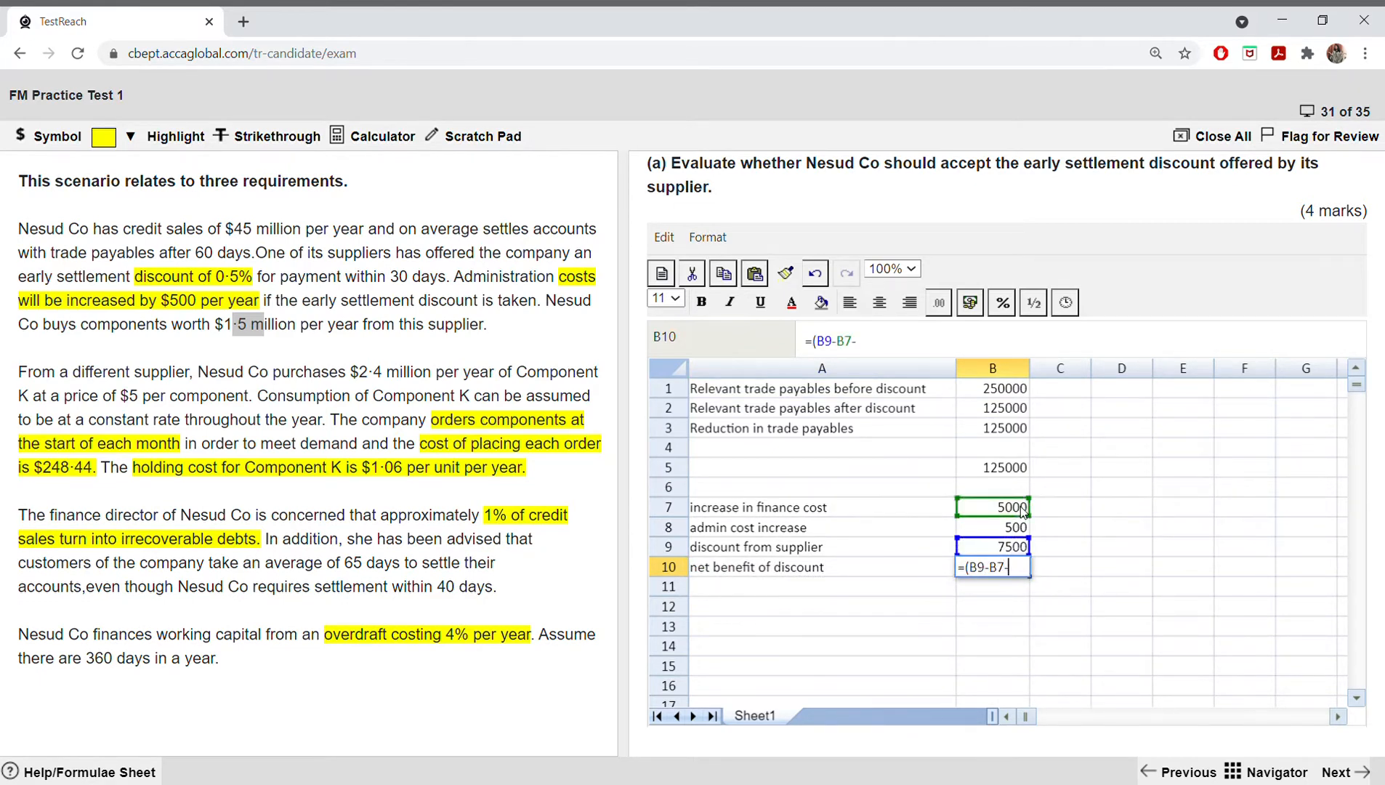
left_click(1000, 531)
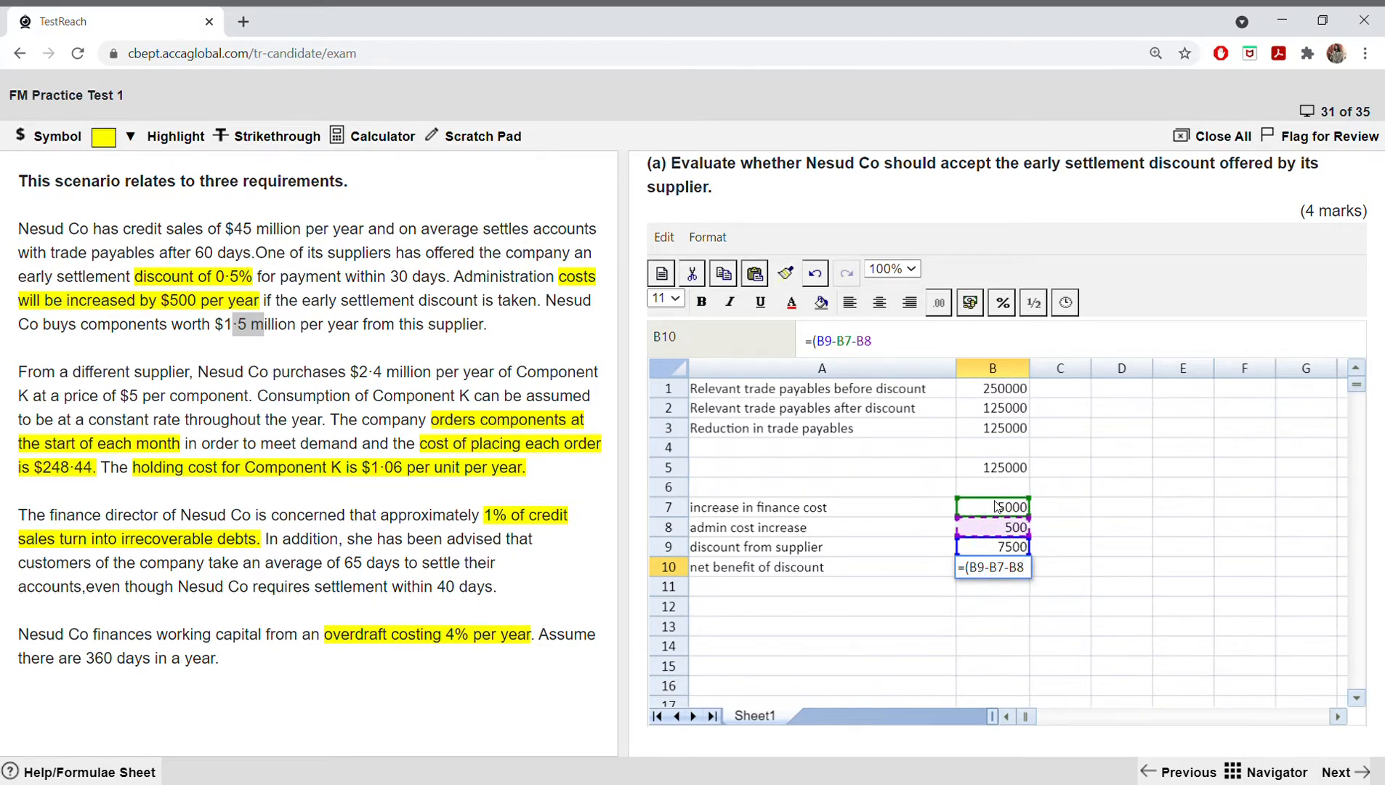
type(")")
key("Return")
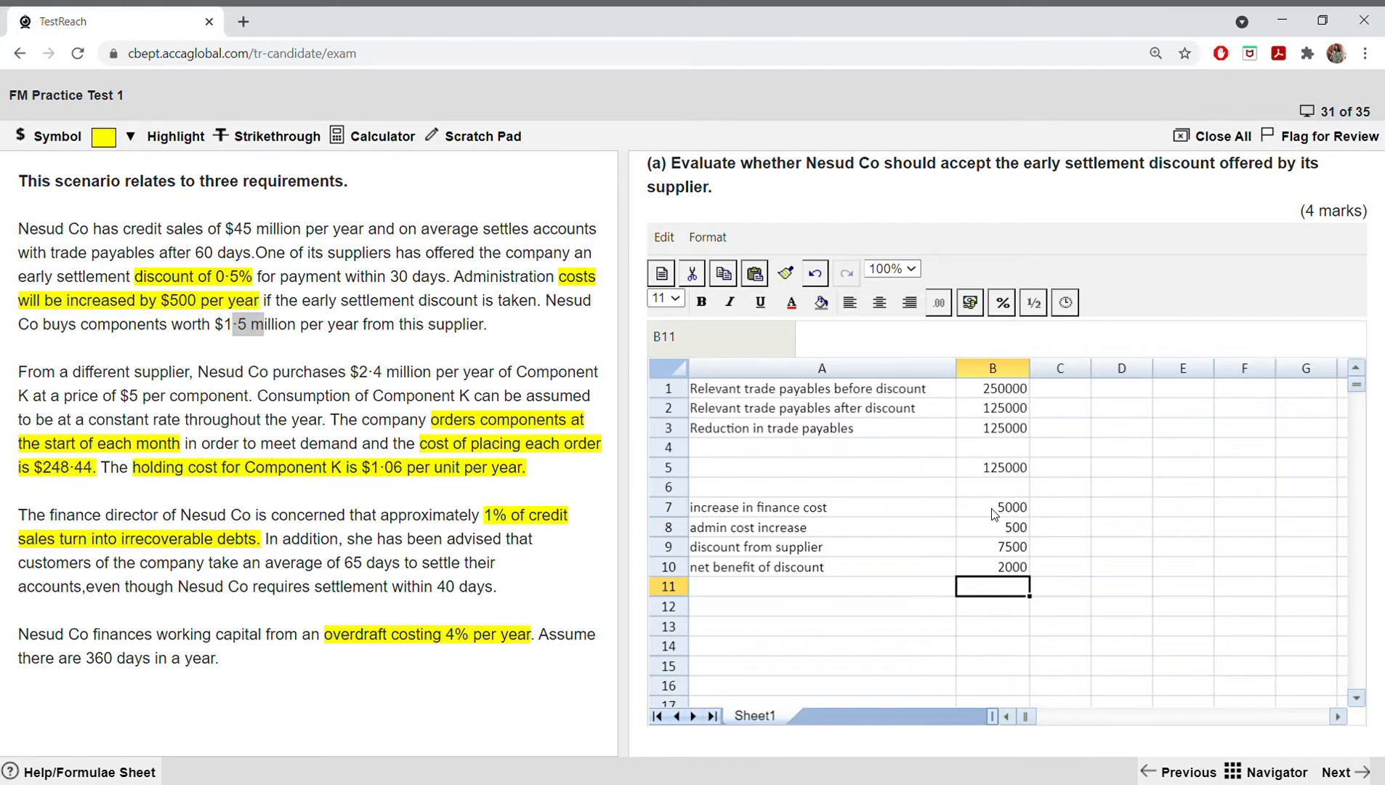
Step: Start the written conclusion in A12 with the words "On financial grounds"
left_click(798, 607)
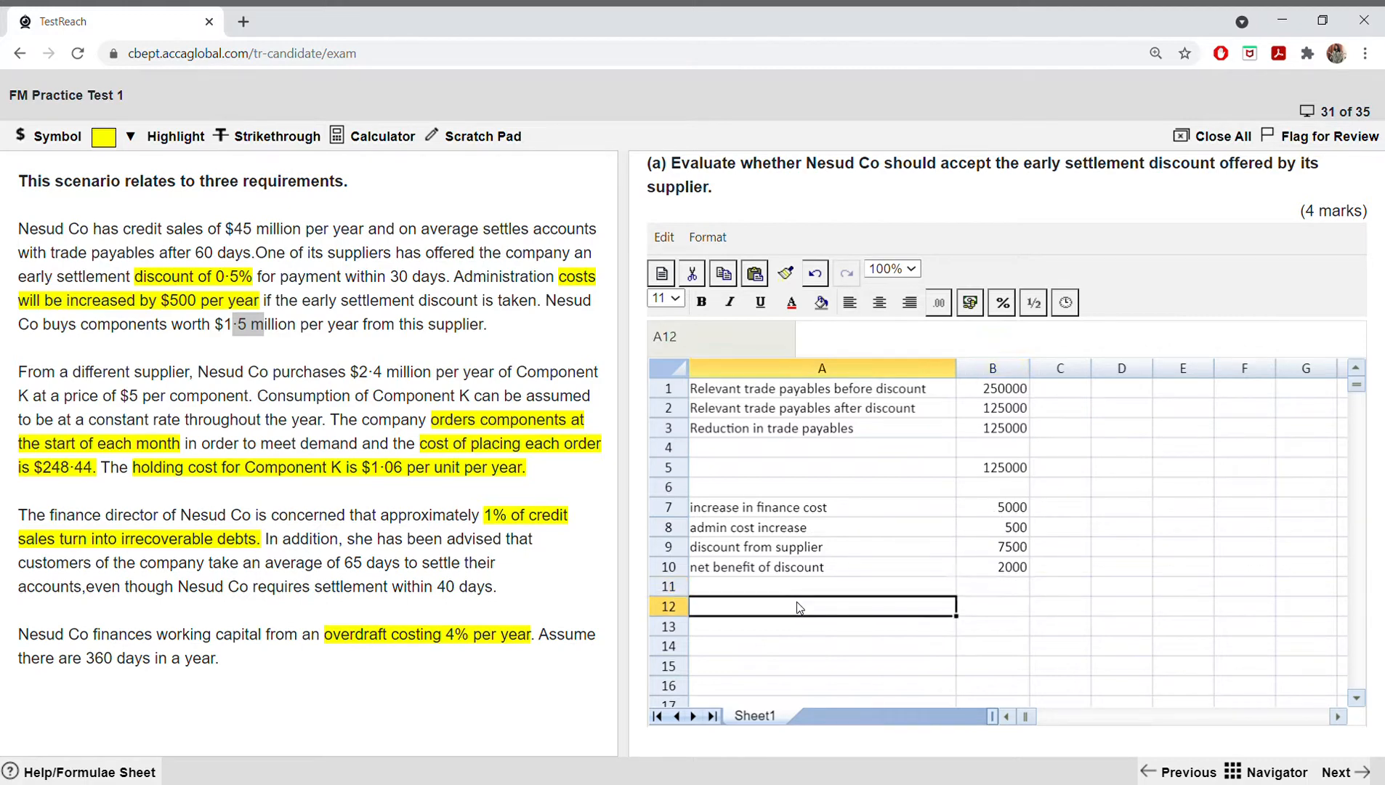
type("on")
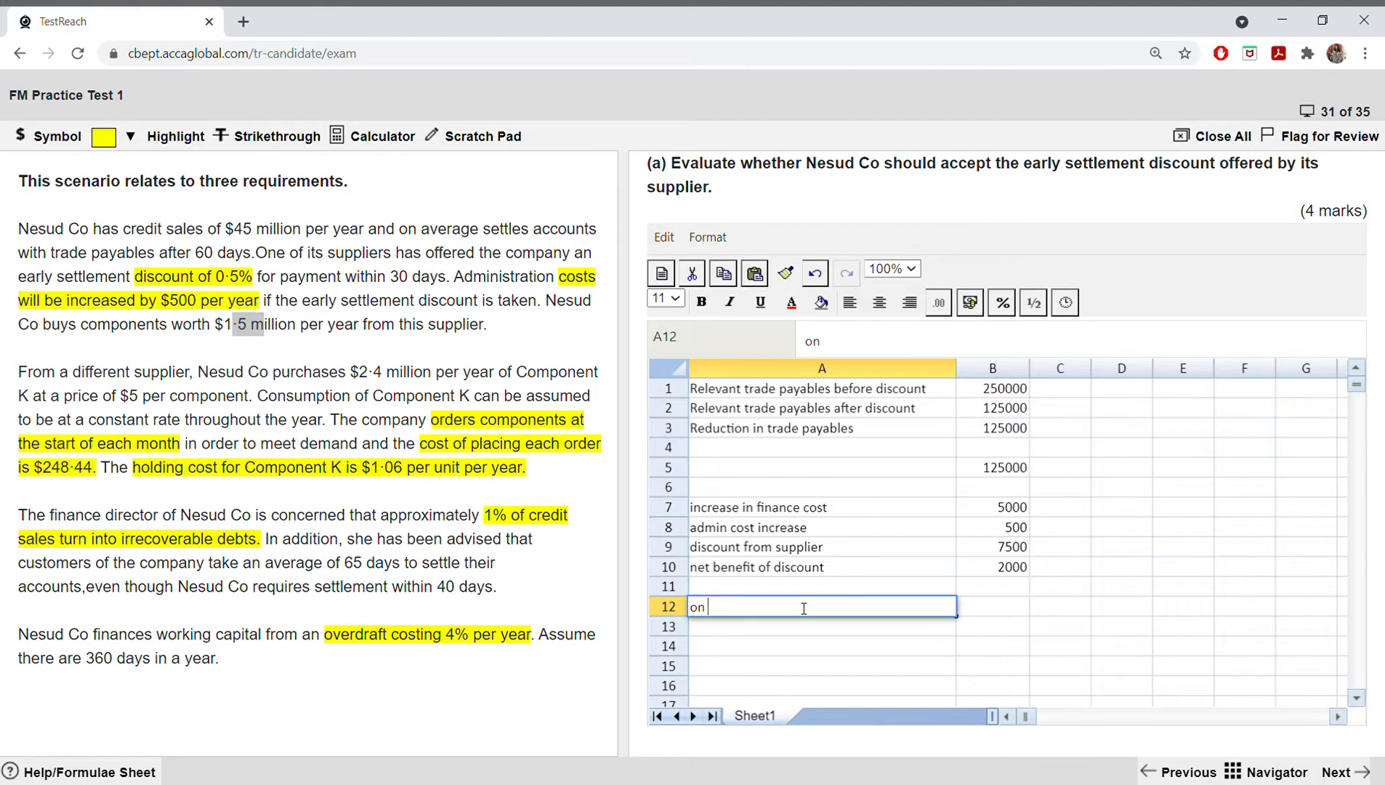
key("BackSpace")
key("BackSpace")
key("BackSpace")
type("On financial grounds")
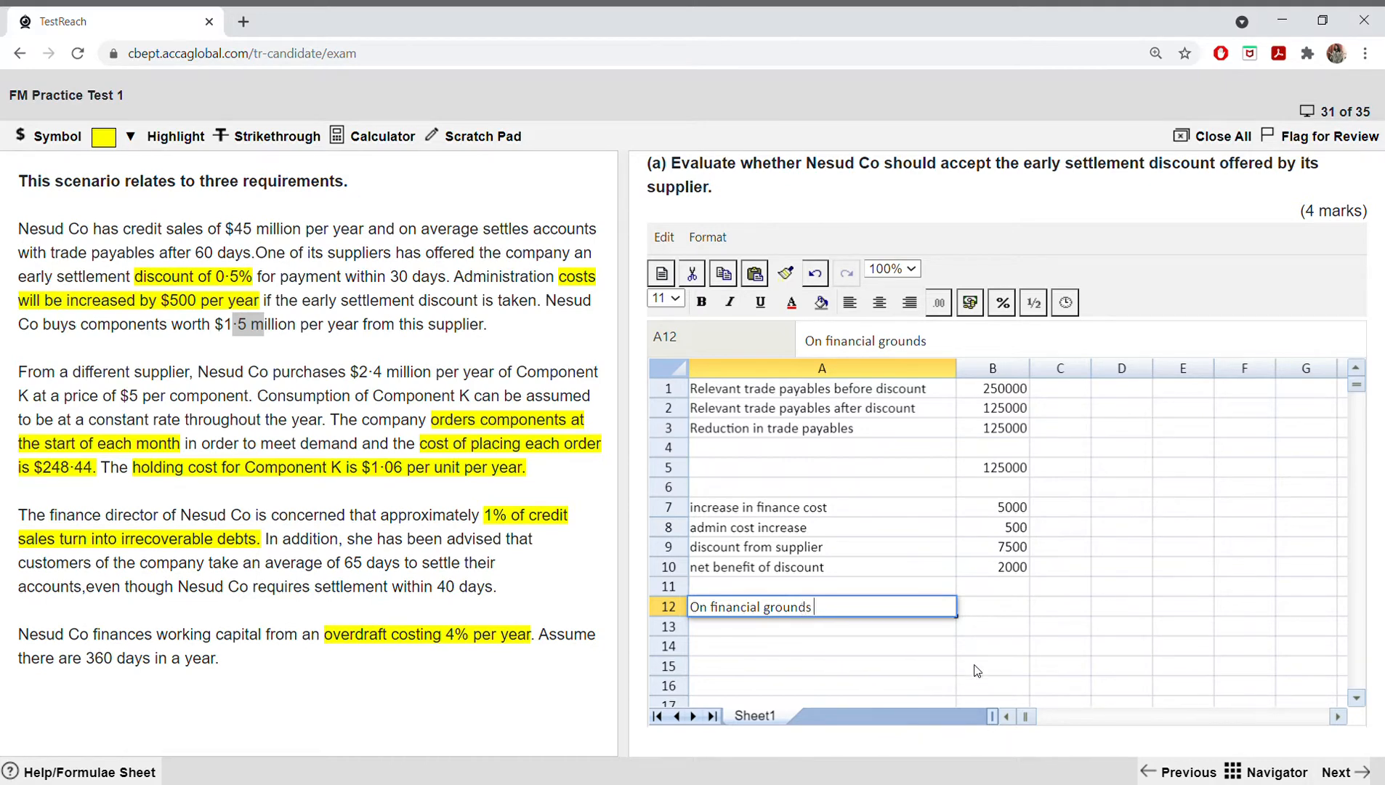
Step: Check the net benefit in B10 and extend the A12 conclusion with ", N Co should the supplier's early discount"
left_click(991, 576)
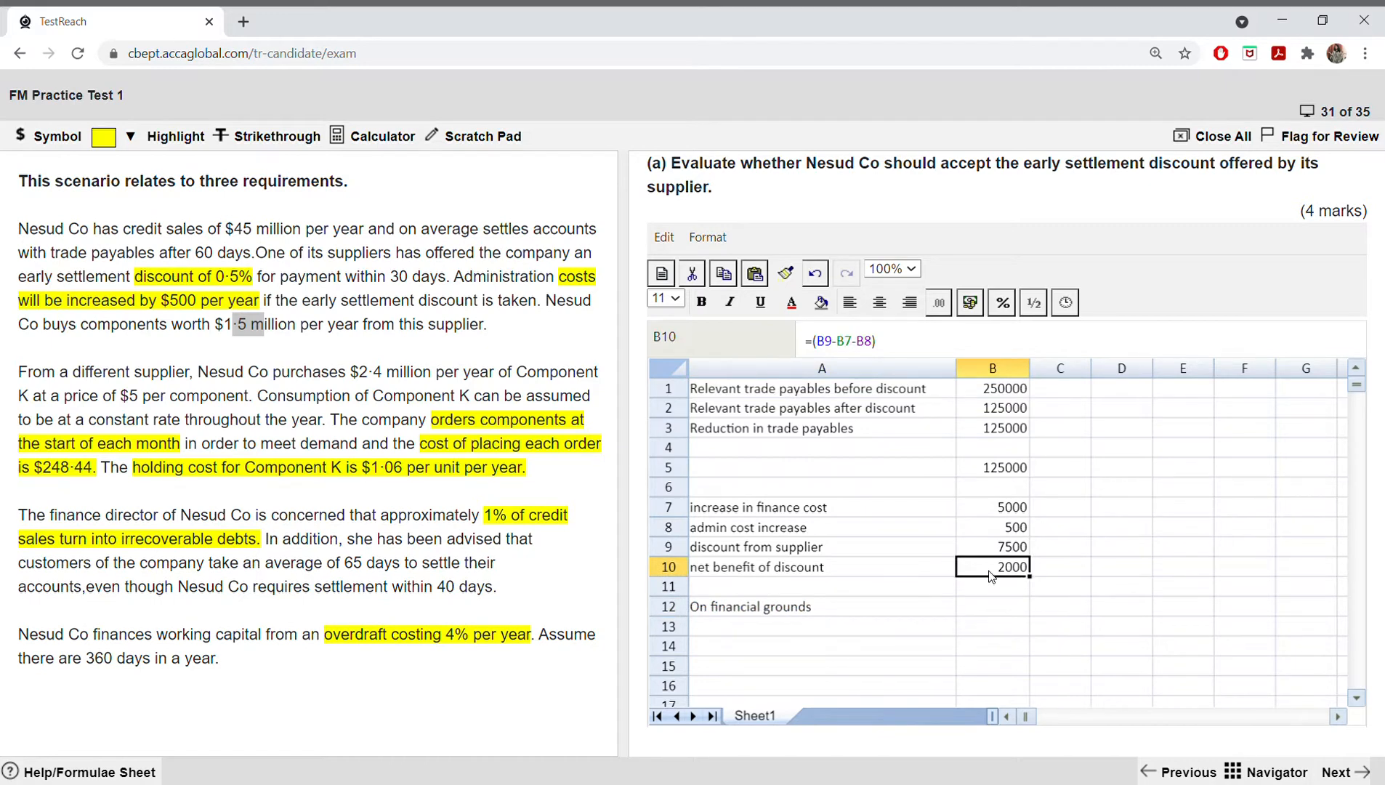
left_click(846, 612)
left_click(841, 615)
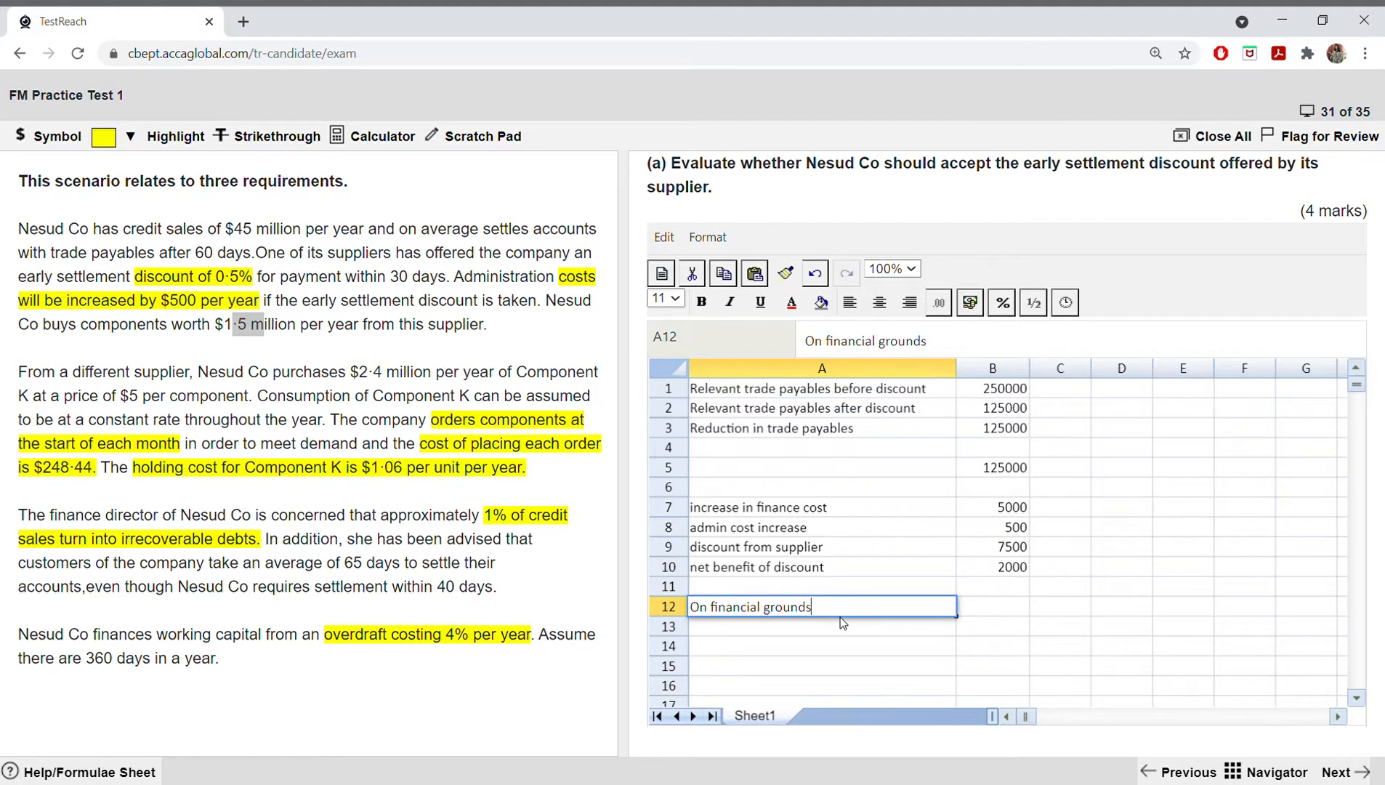
type("N Co s")
type("hould the su")
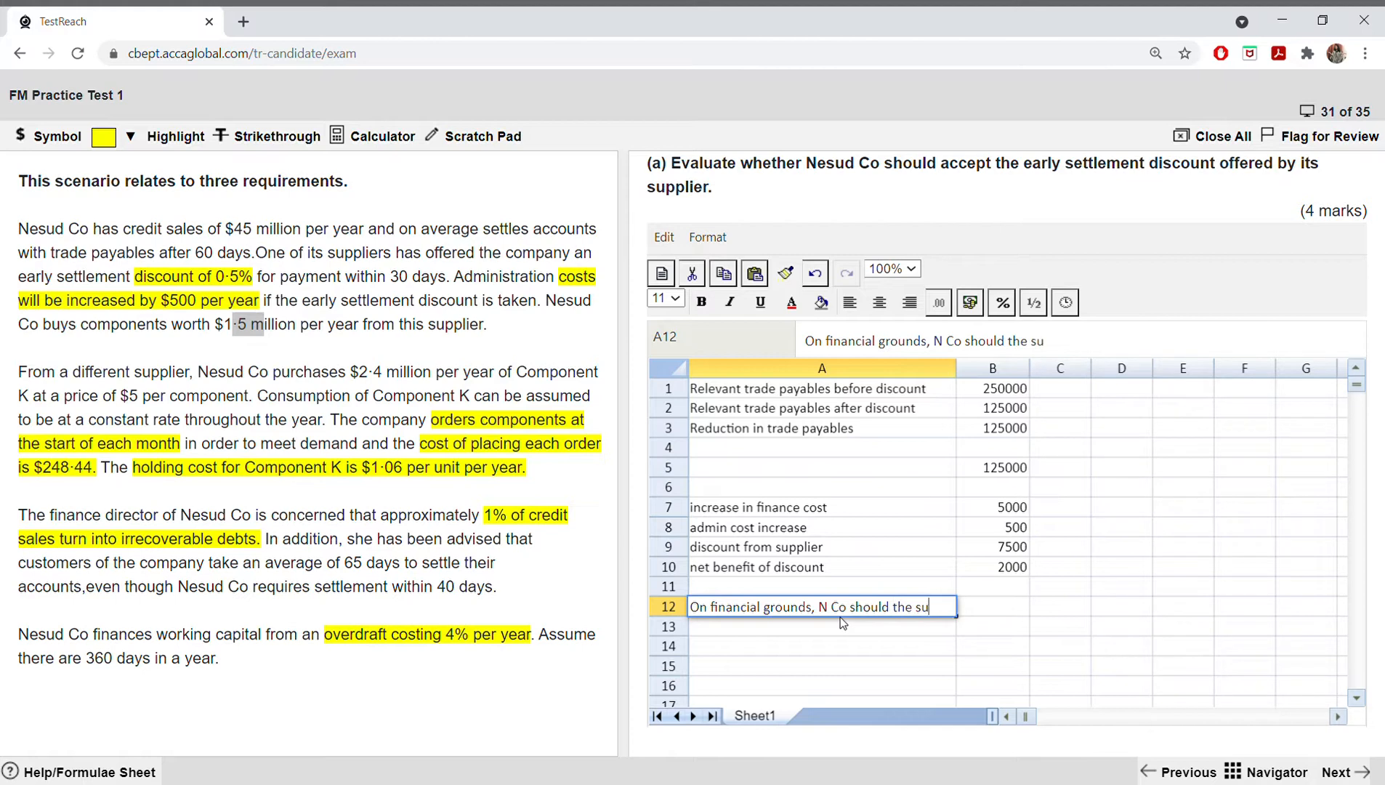
type("pplier's ")
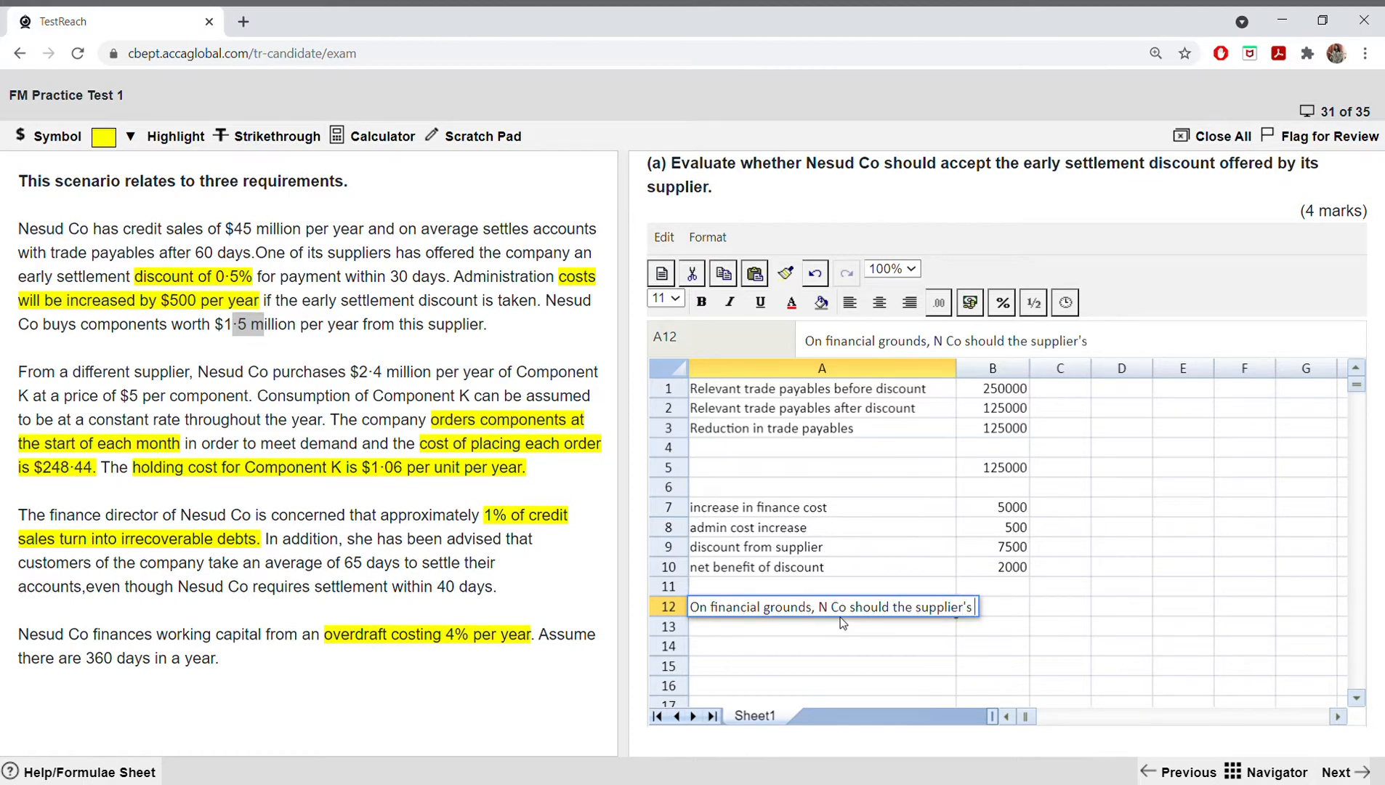
type("early")
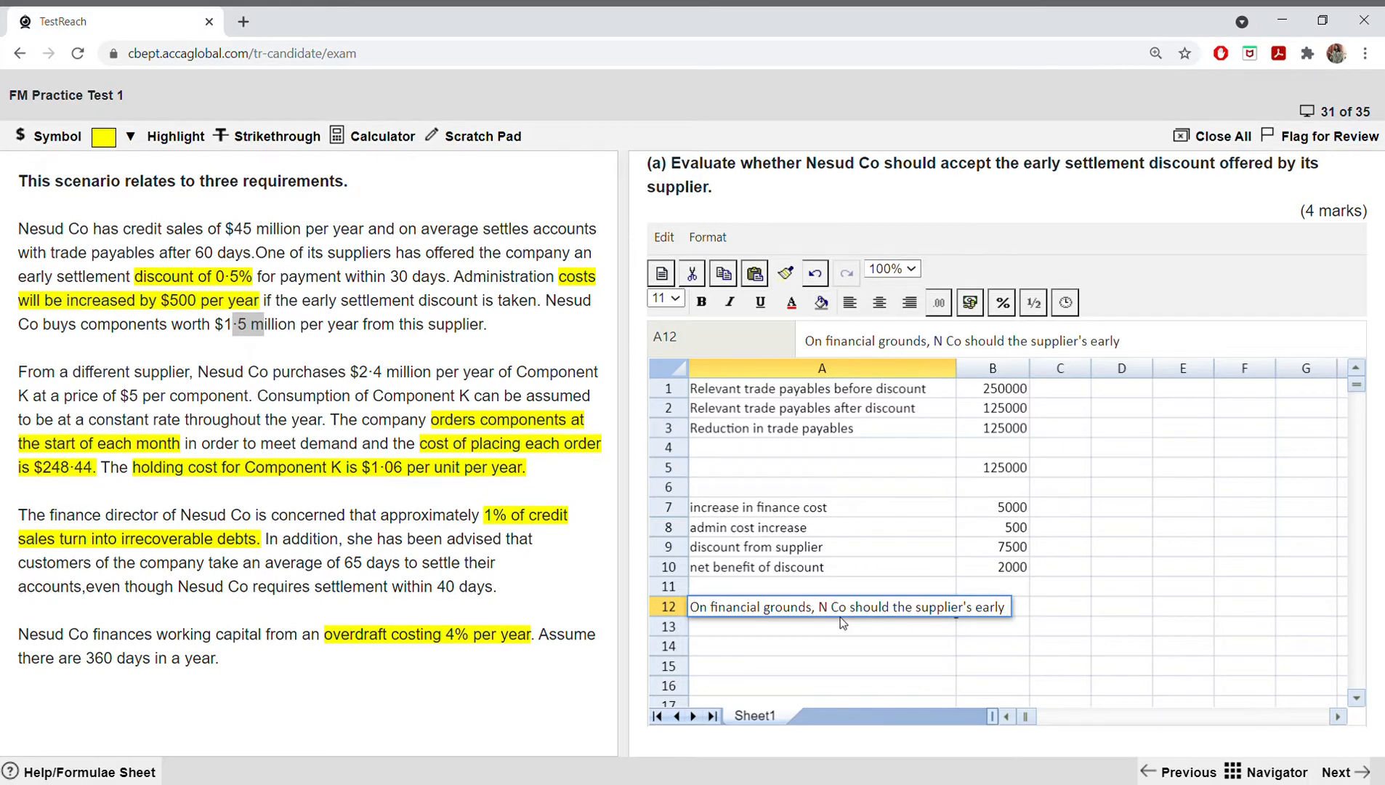
type(" discount")
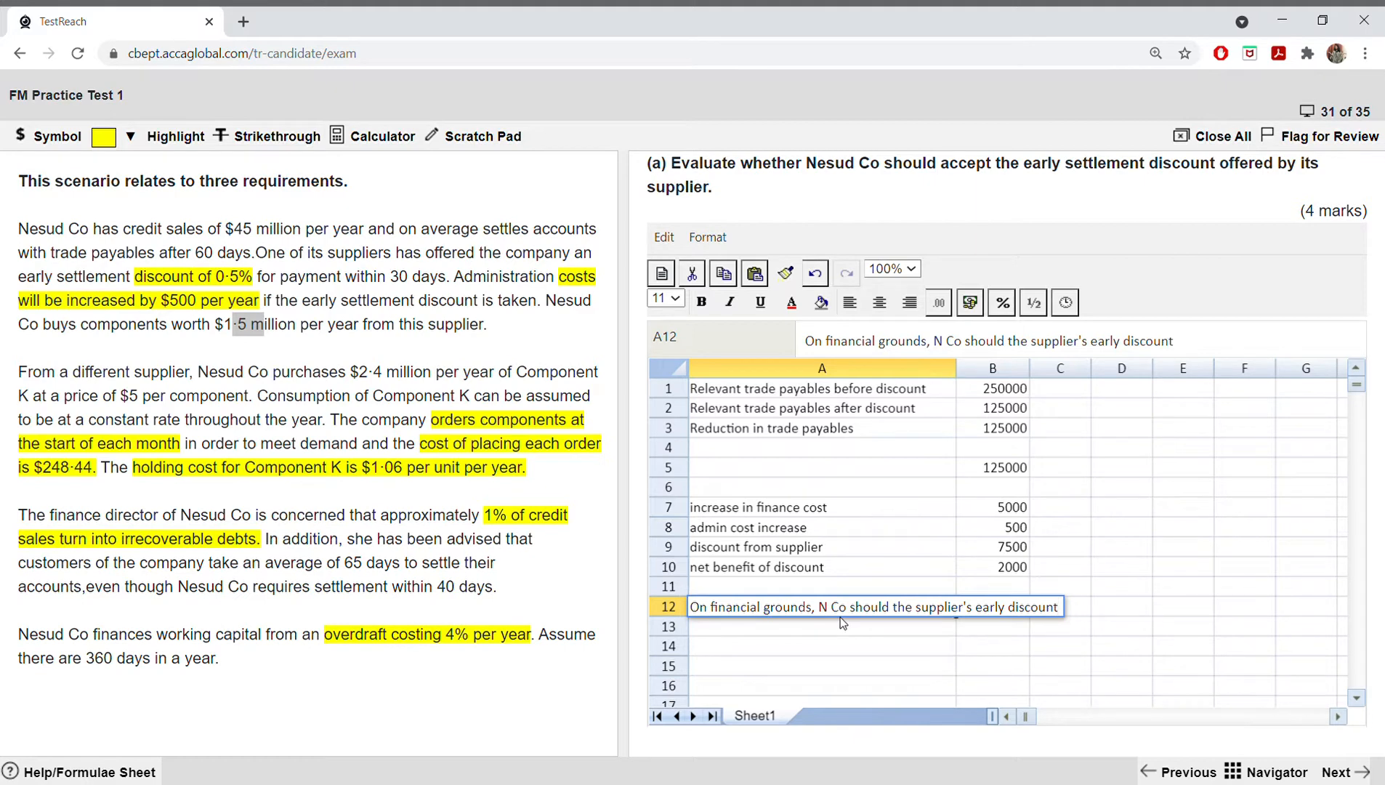
Step: Finish the A12 entry and widen column A until the whole conclusion sentence fits
left_click(872, 672)
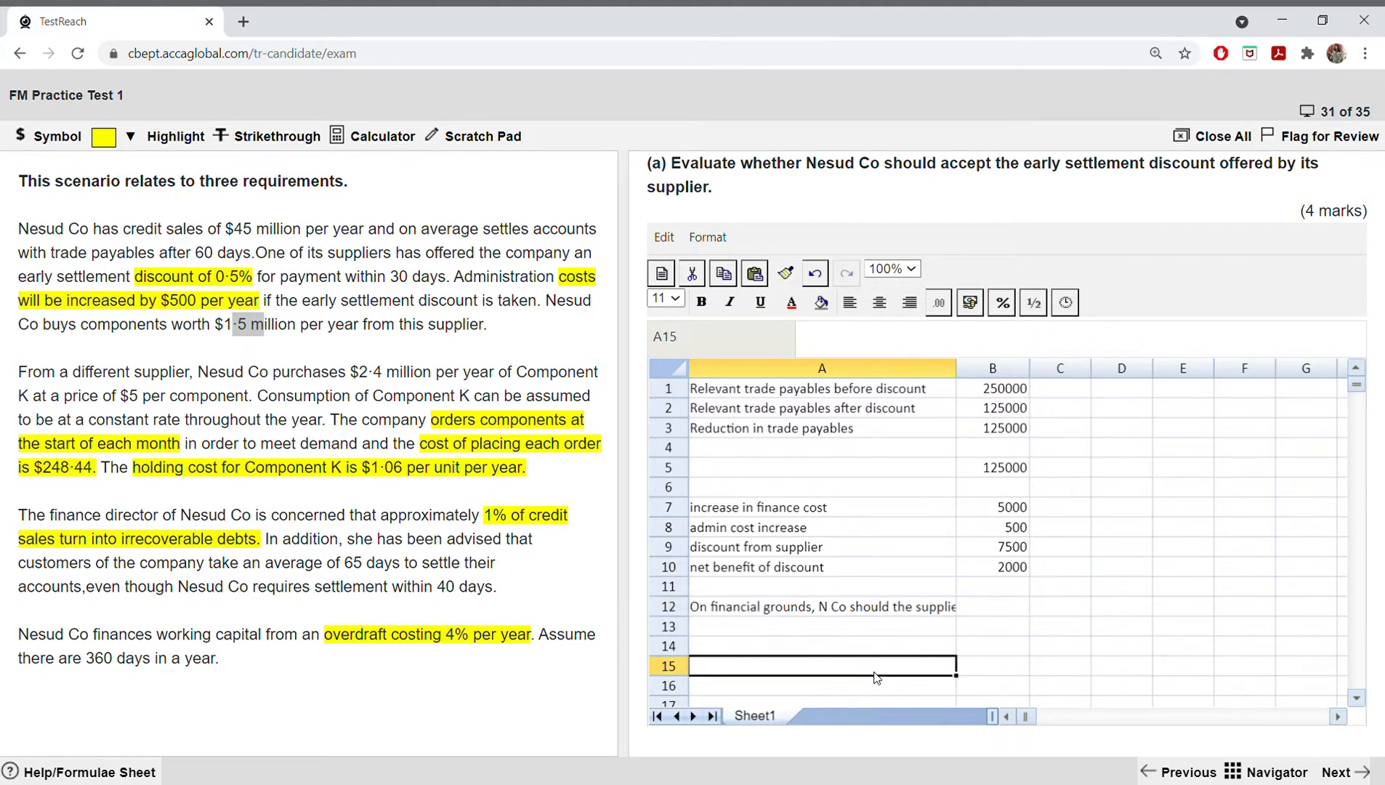
left_click(893, 615)
left_click_drag(956, 368, 1083, 370)
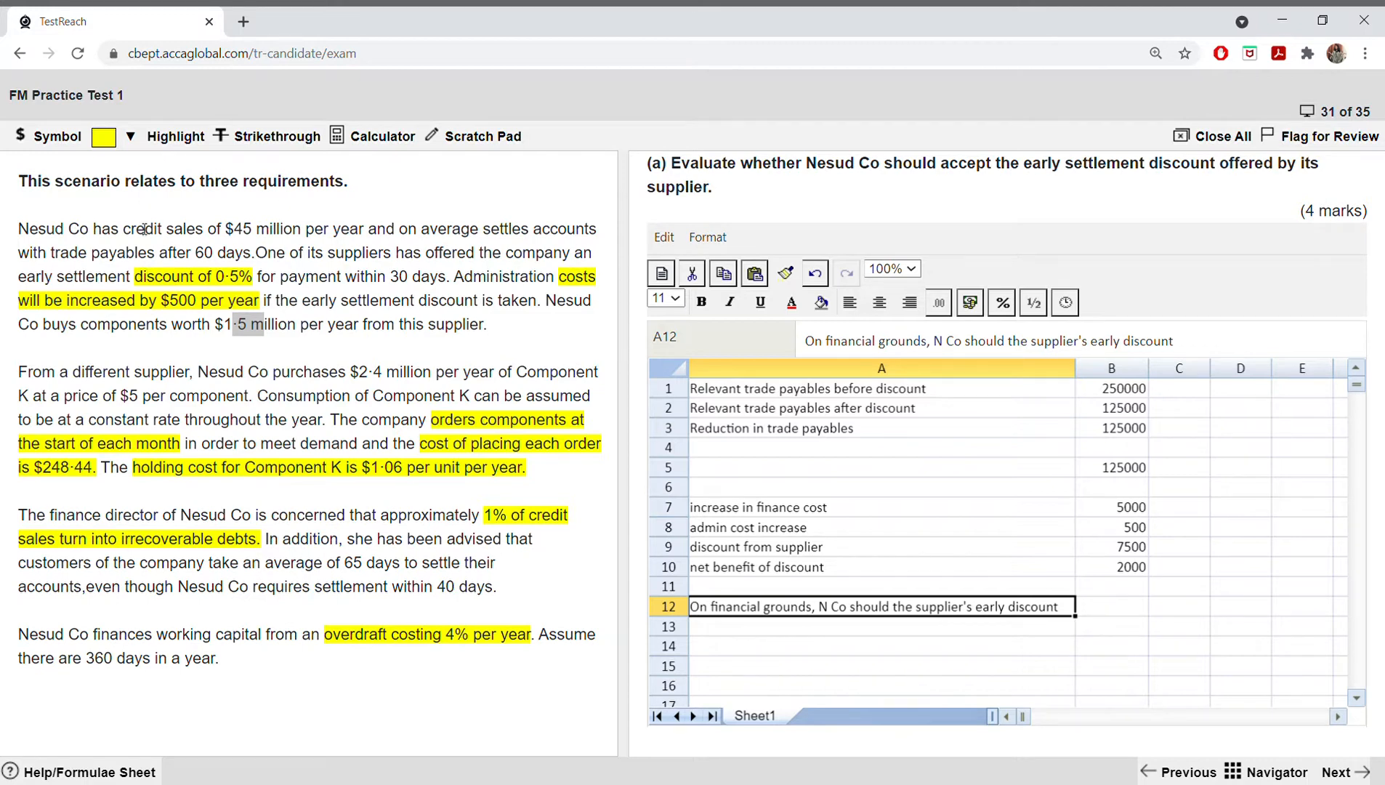
Step: Check the trade payables reduction in B3 and highlight the selected part of the scenario's $1·5 million purchases figure in yellow
left_click(1110, 430)
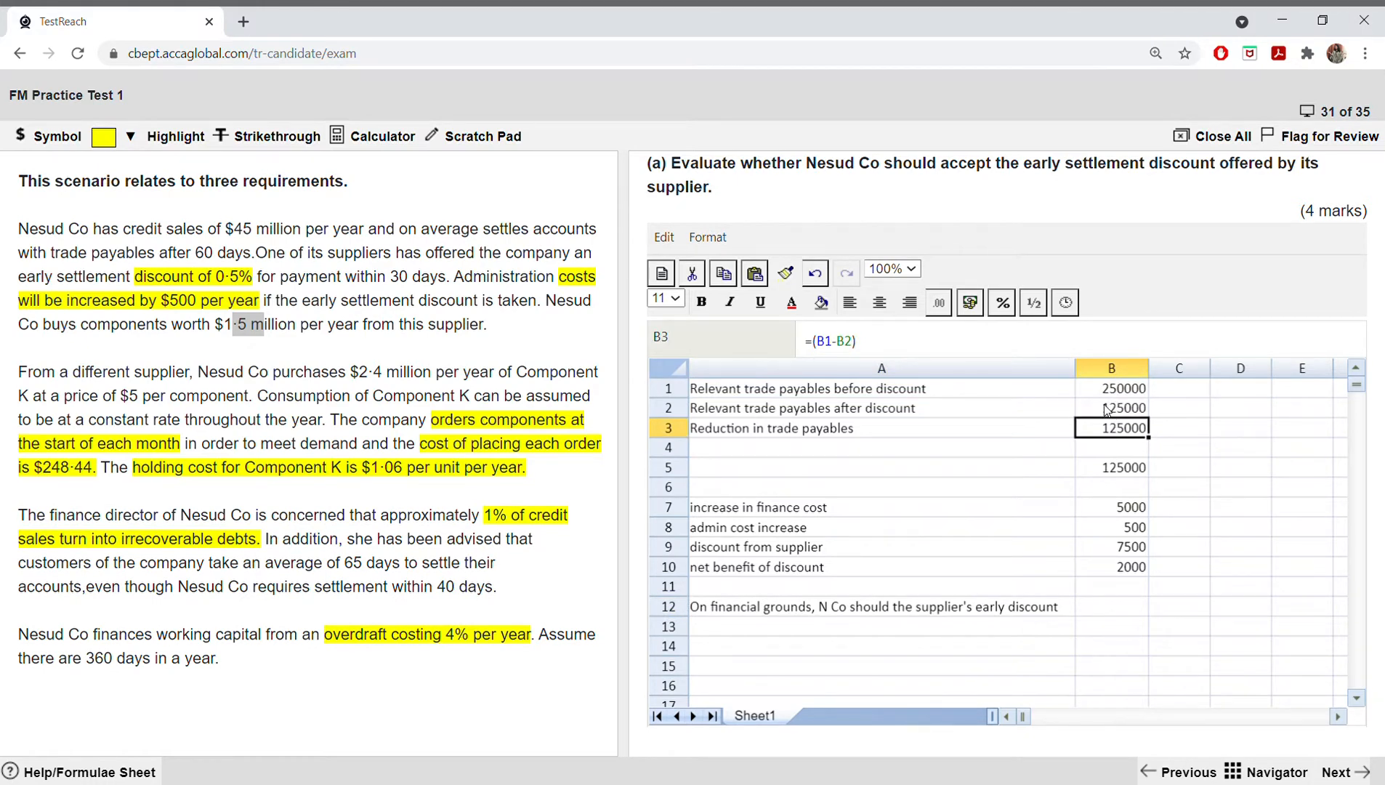
left_click(929, 507)
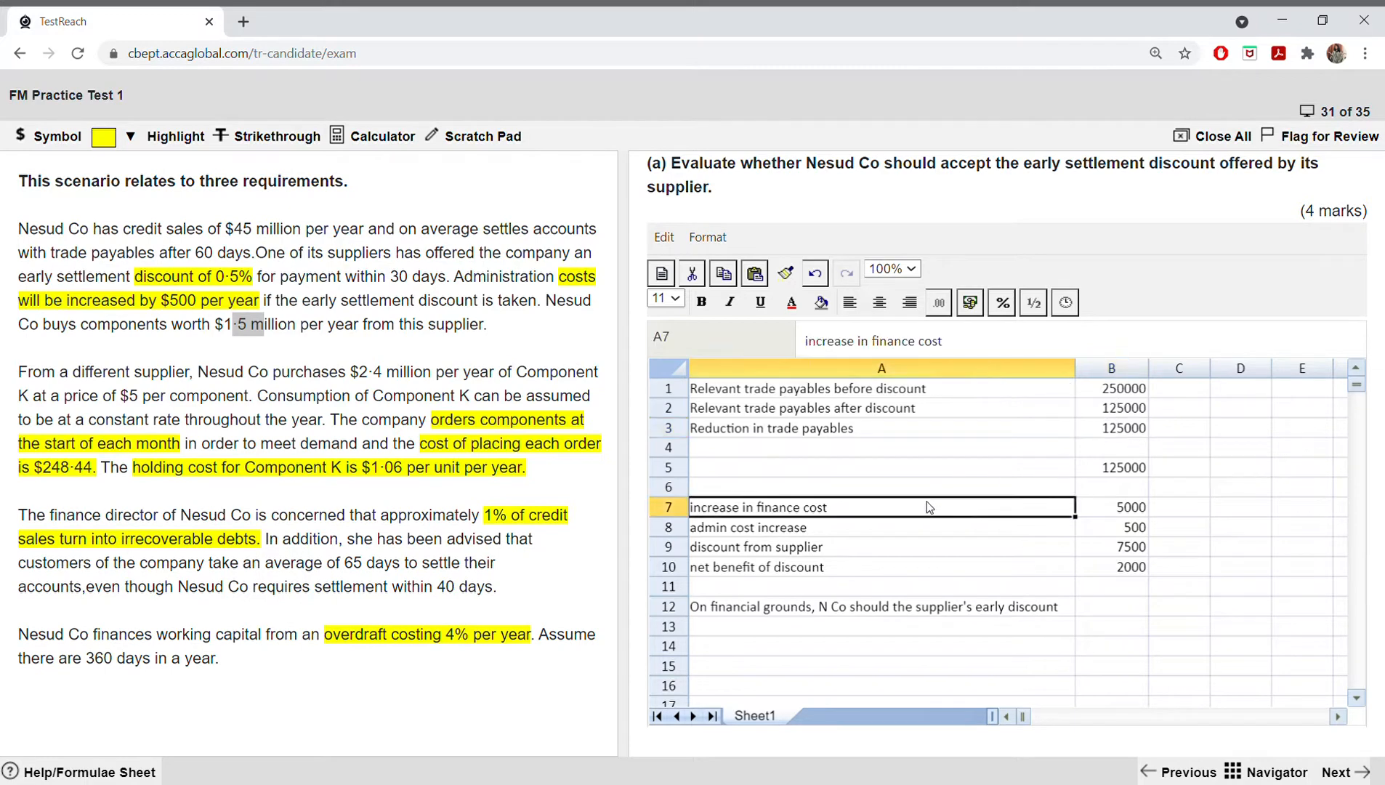
left_click(1096, 428)
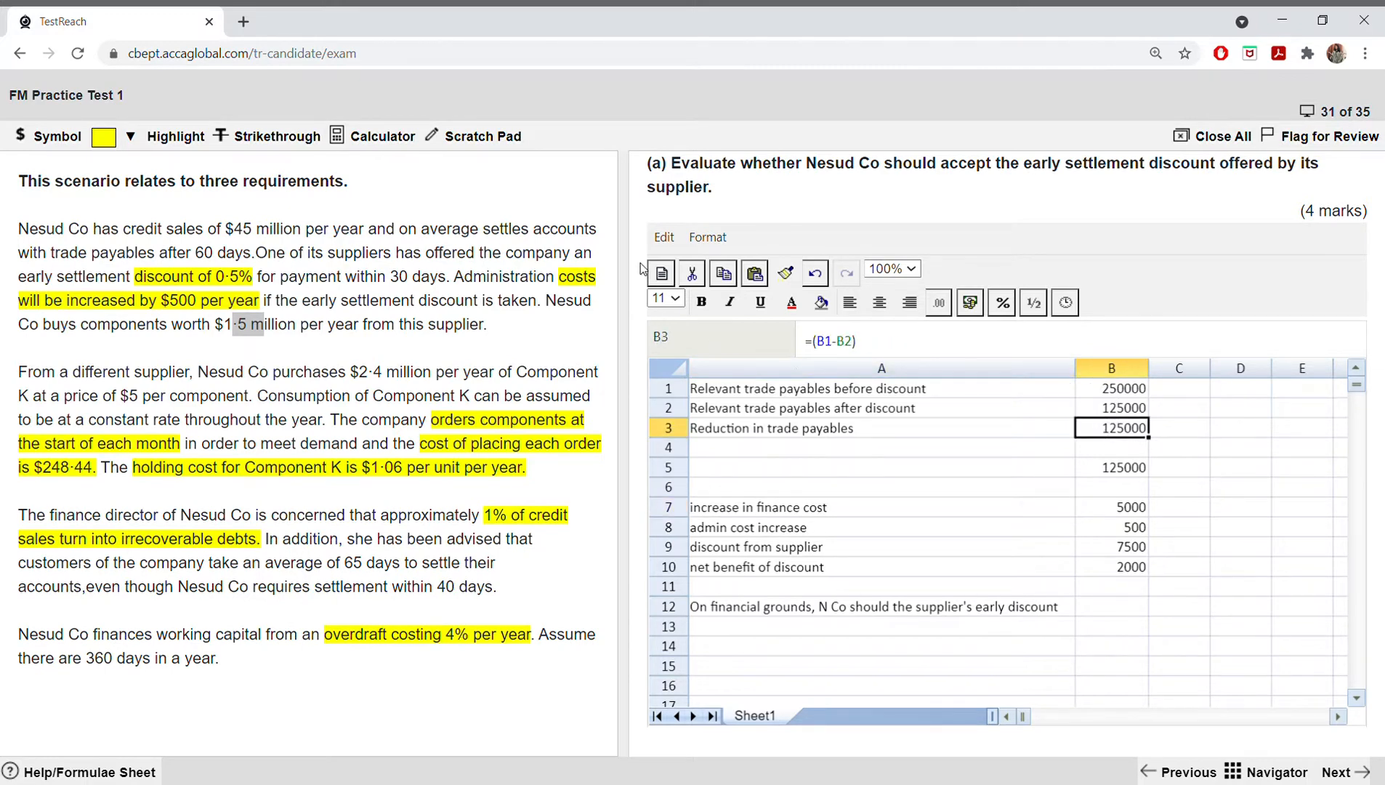
left_click(132, 138)
left_click(124, 178)
Step: Fill the net benefit cell B10 with yellow
left_click(1123, 569)
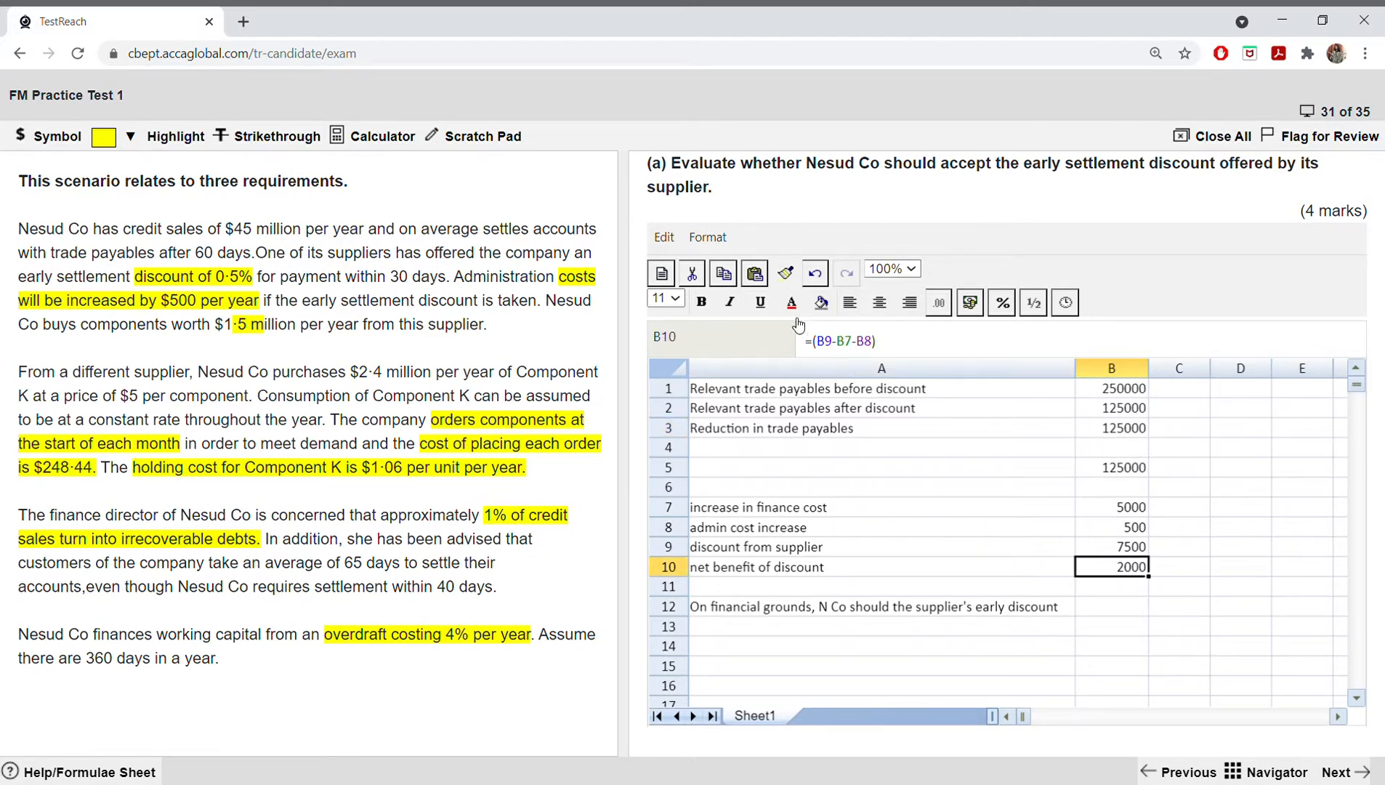
left_click(820, 302)
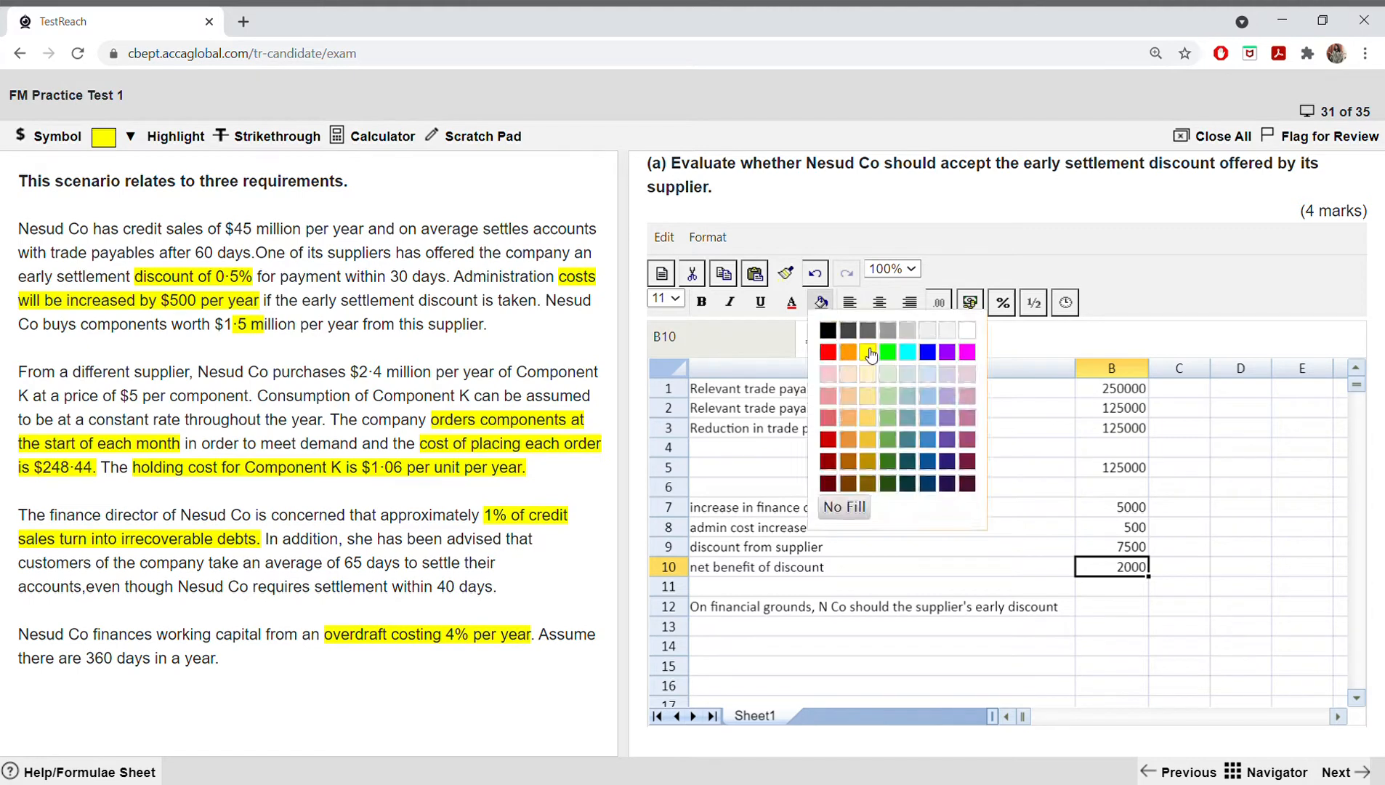
left_click(867, 352)
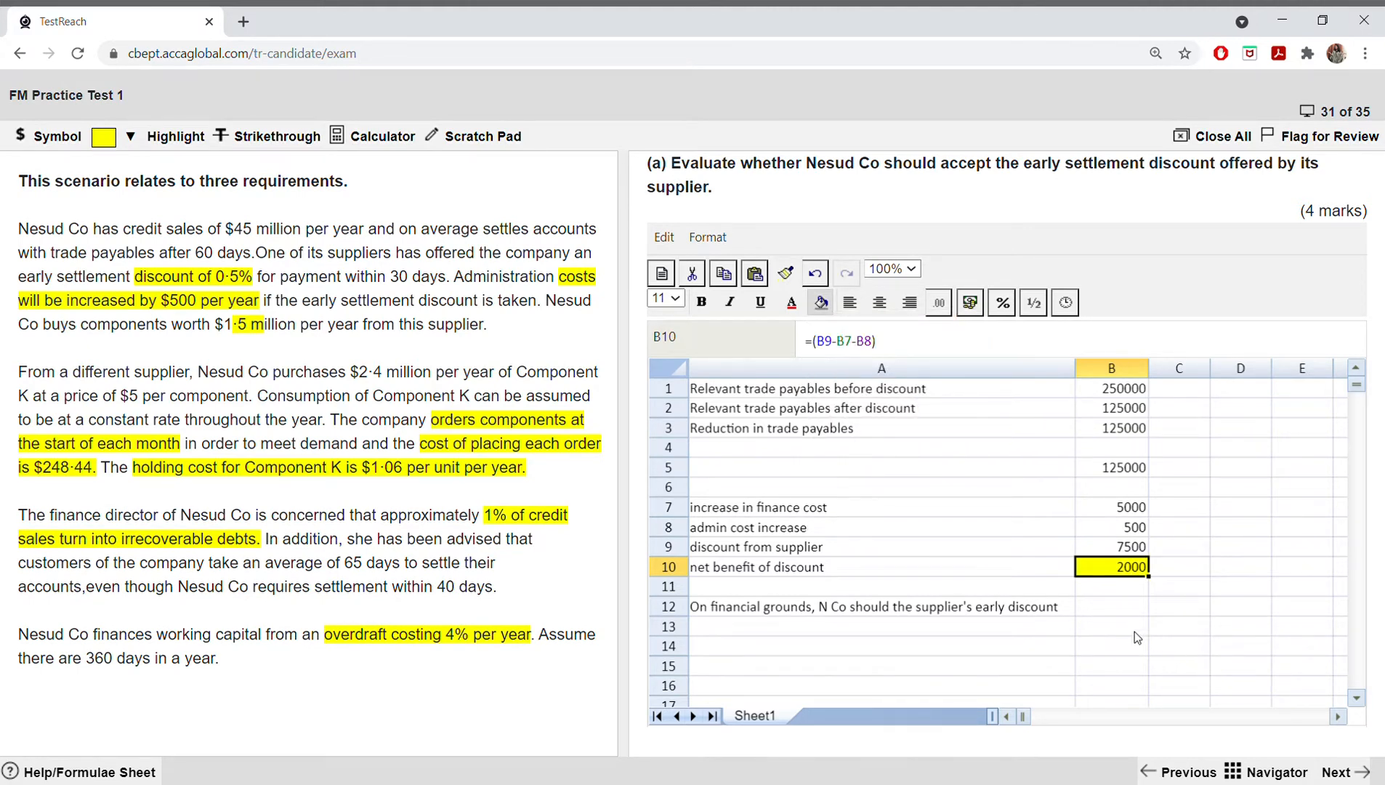
Step: Make the reduction in trade payables (B3), finance cost increase (B7) and admin cost increase (B8) figures bold
left_click(1093, 426)
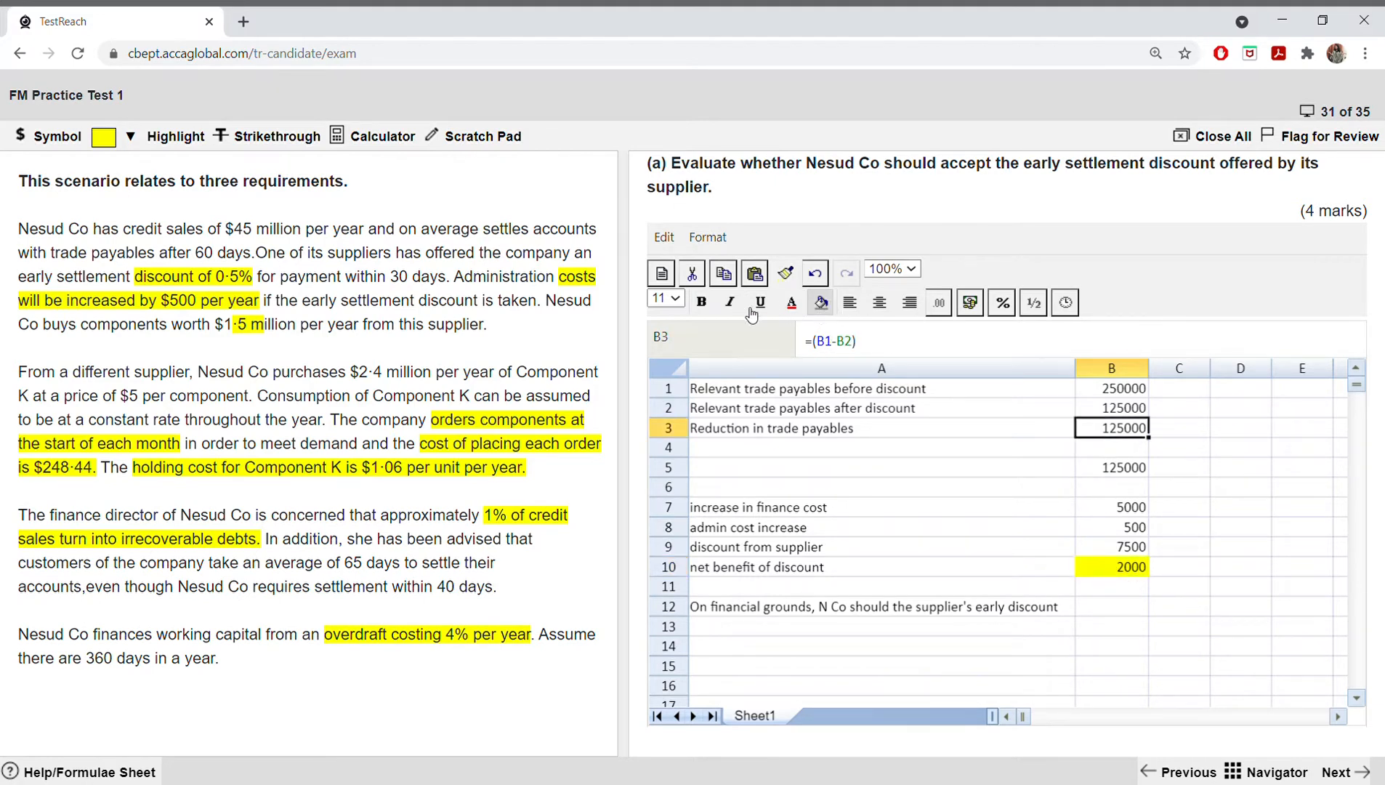
left_click(701, 302)
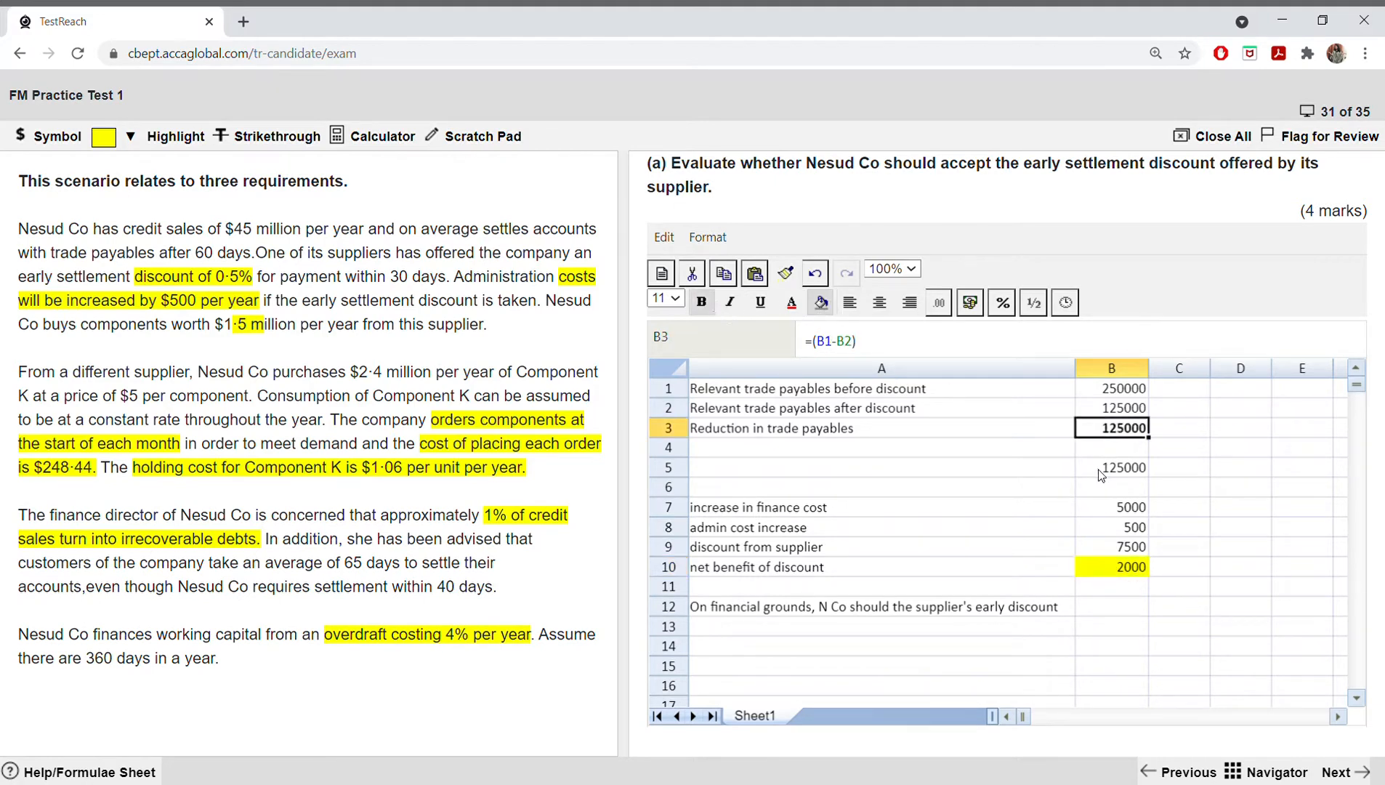
left_click(1121, 506)
left_click(703, 304)
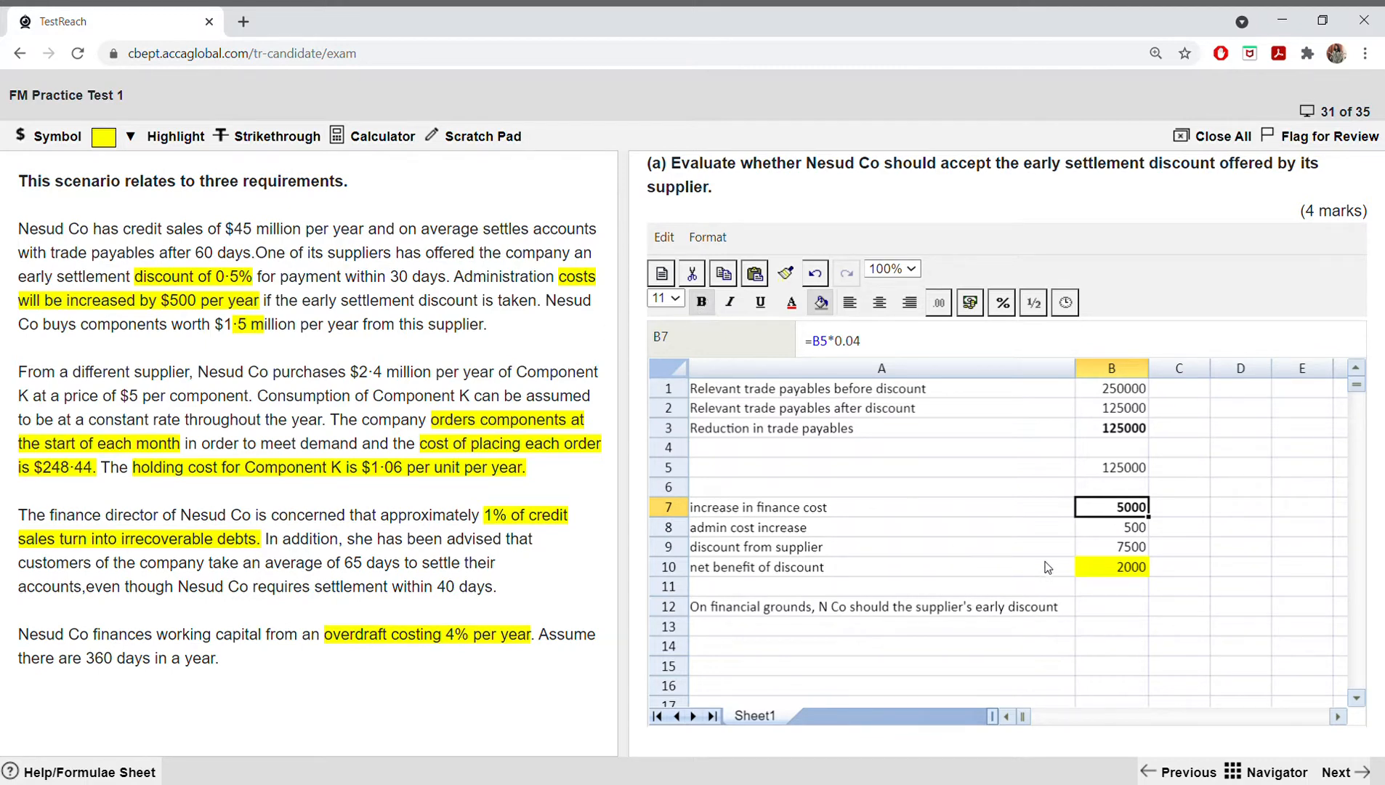
left_click(1098, 528)
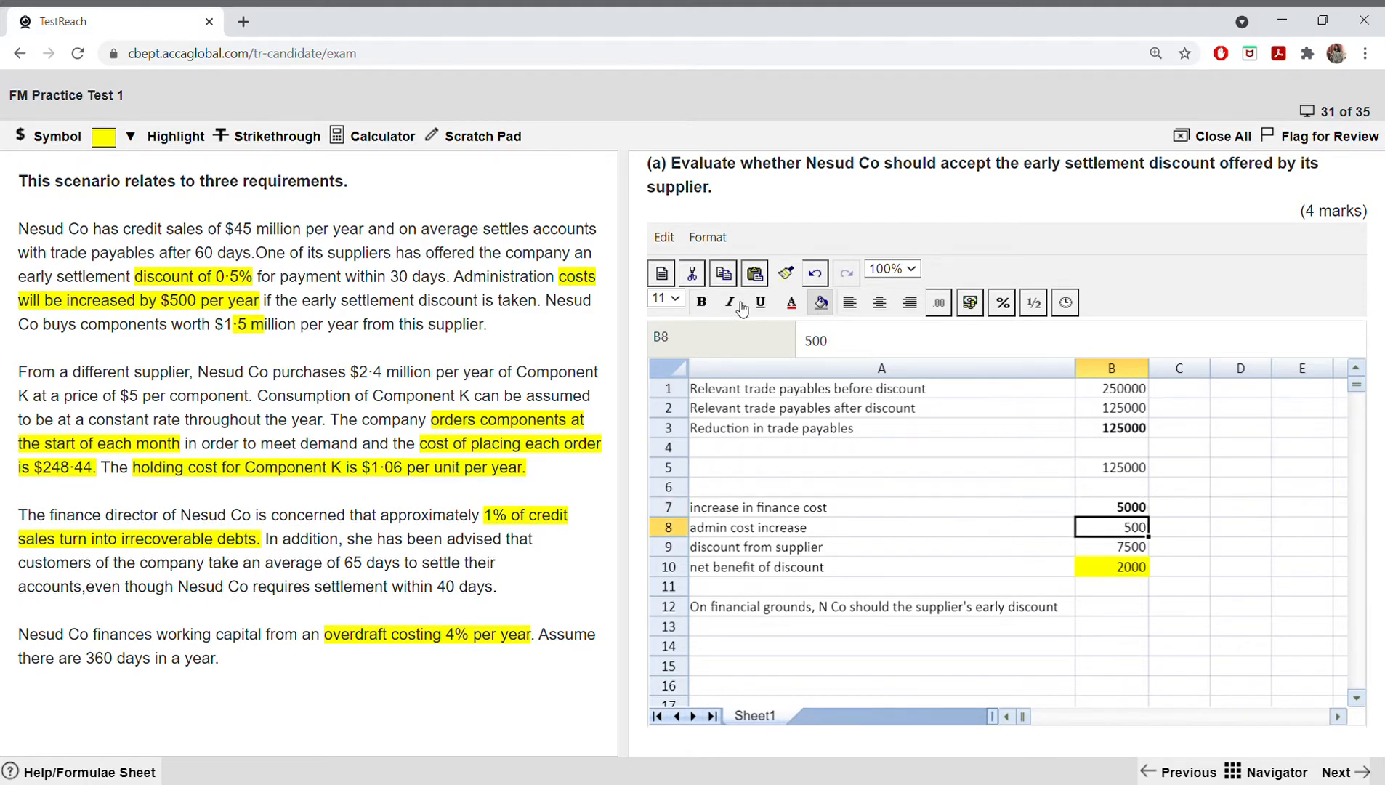
left_click(702, 304)
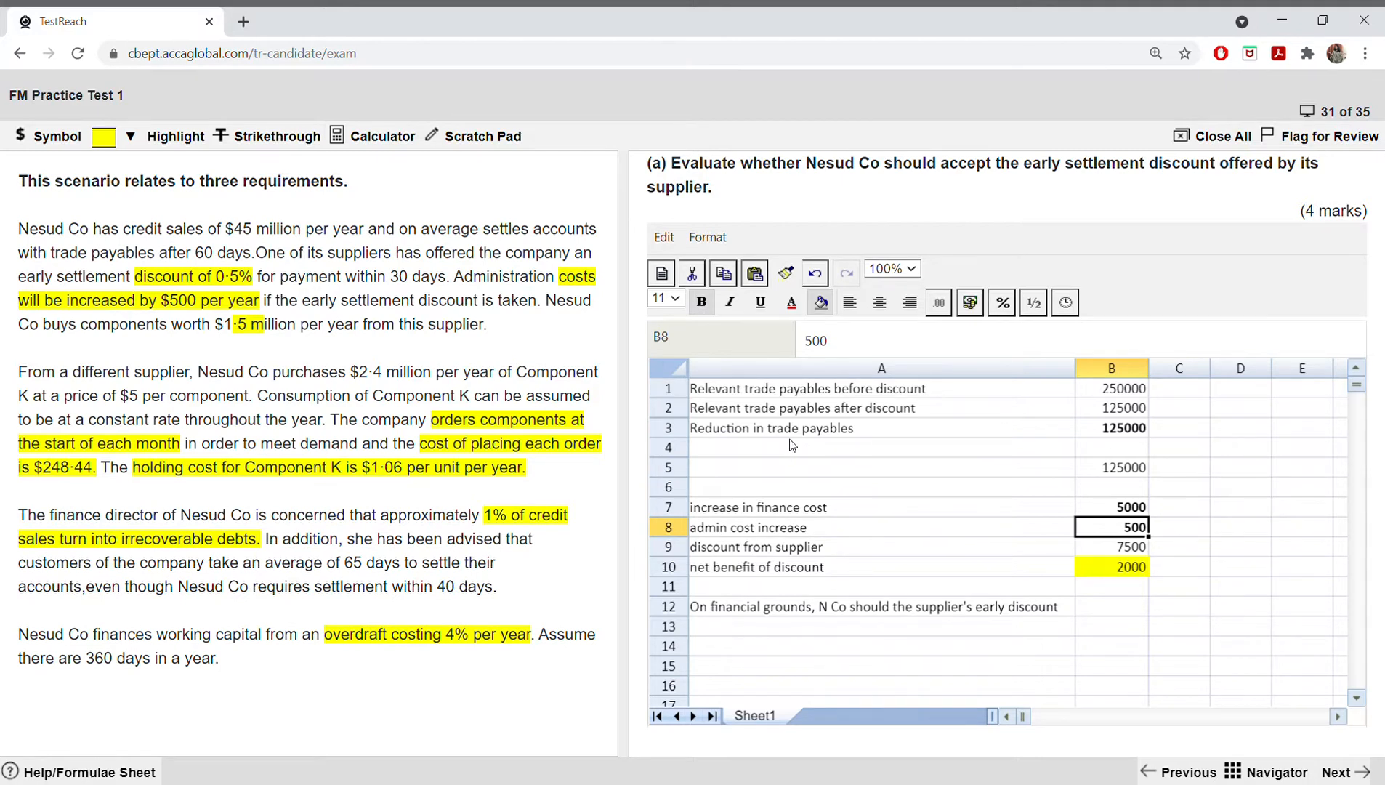
Step: Make the net benefit figure in B10 bold and remove the cell's yellow fill
left_click(1102, 576)
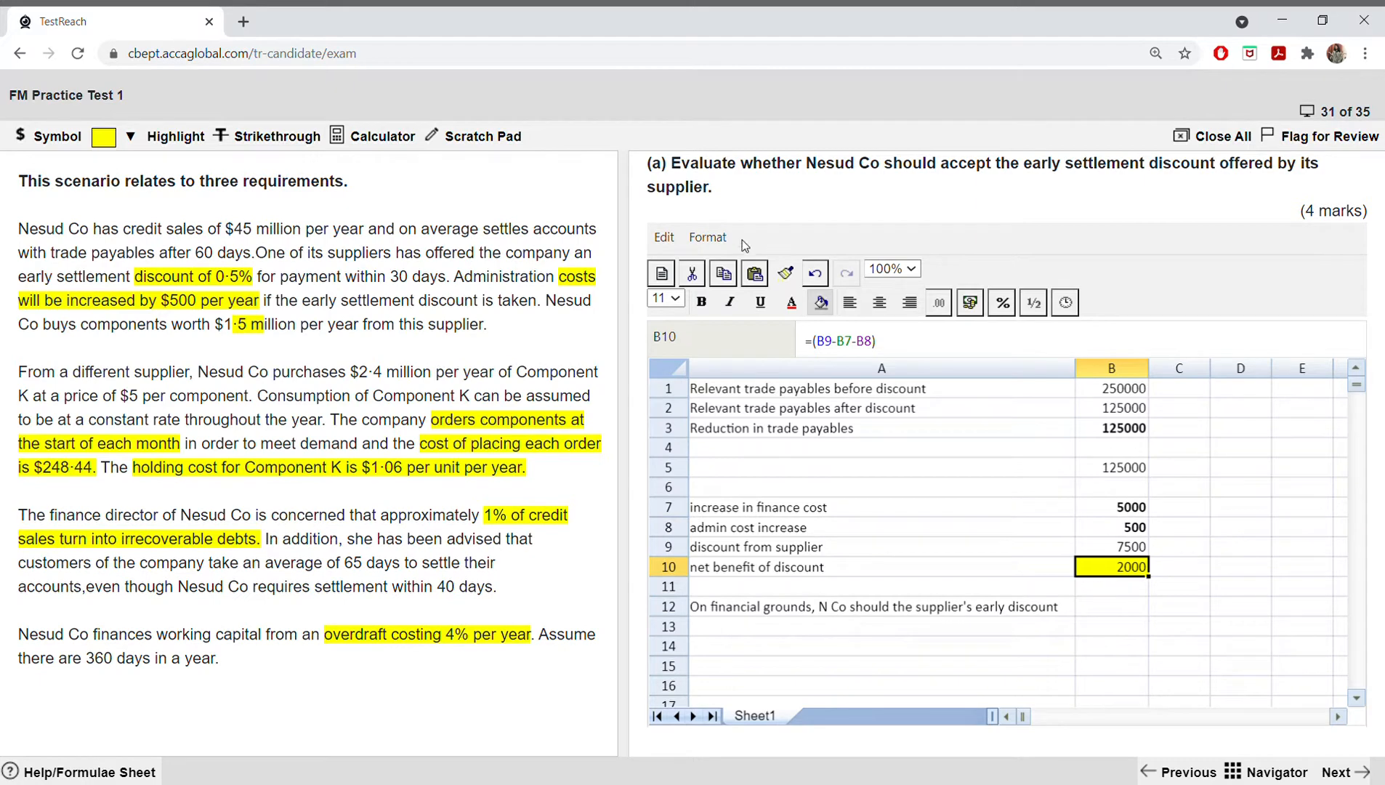
left_click(701, 301)
left_click(829, 311)
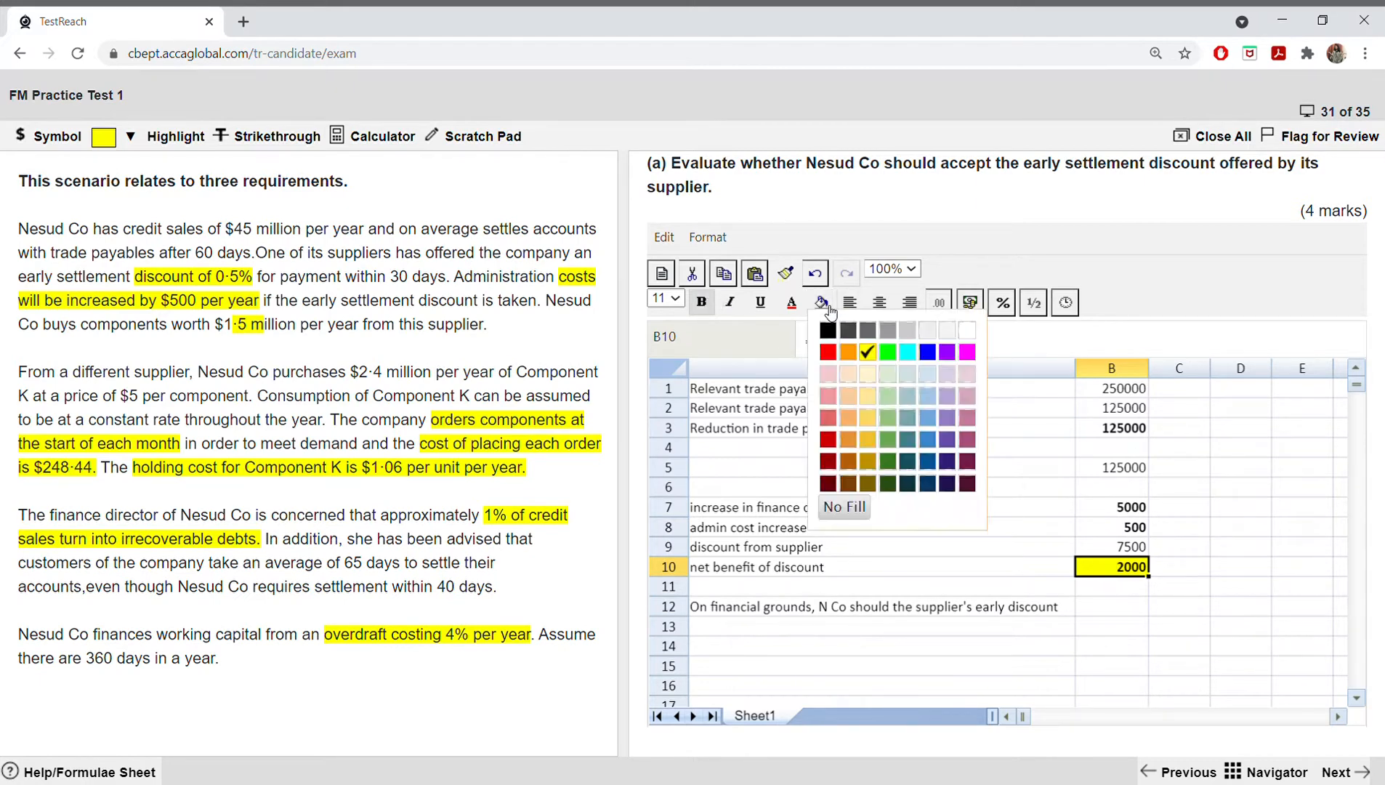
left_click(844, 505)
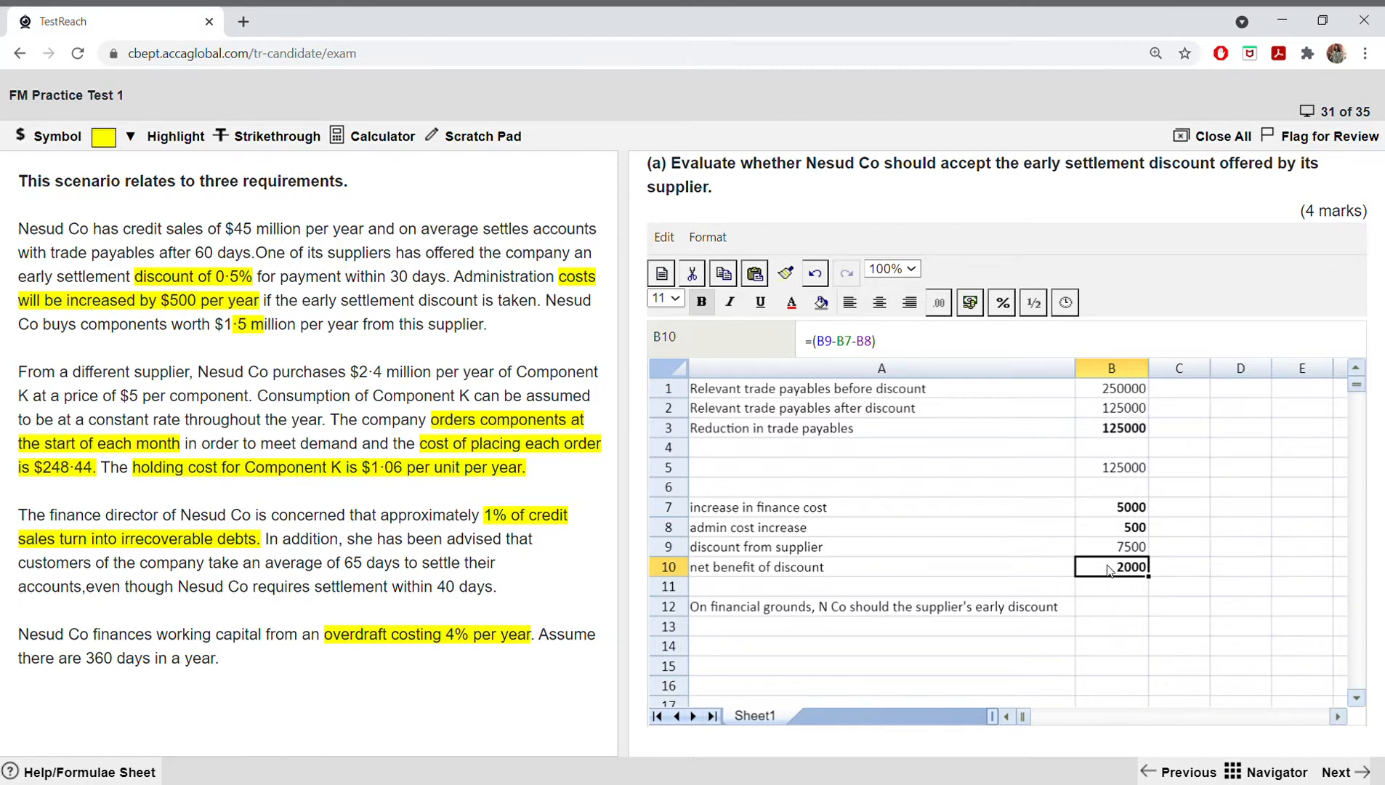
Step: Check the supplier discount formula in B9 and make the conclusion sentence in A12 bold
double_click(1112, 547)
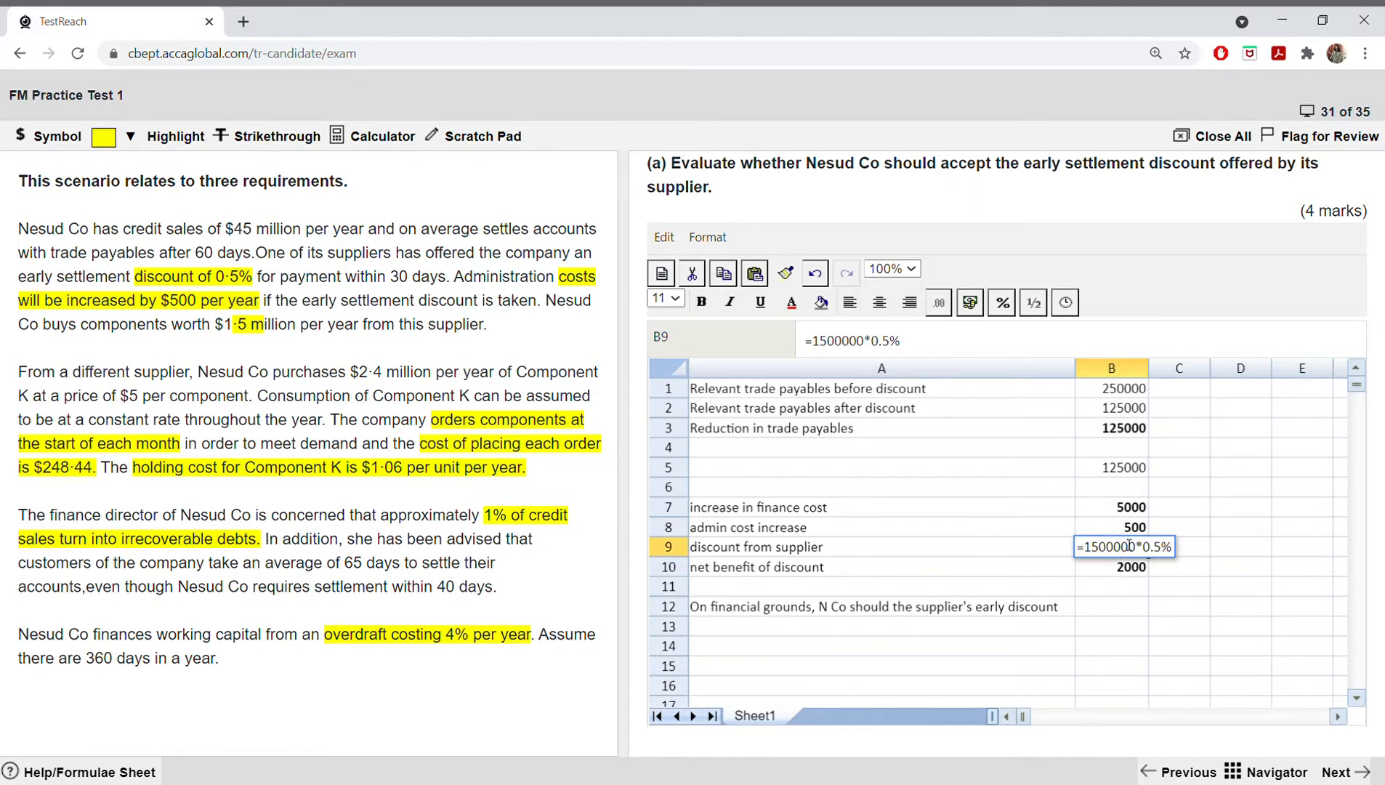
left_click(1043, 569)
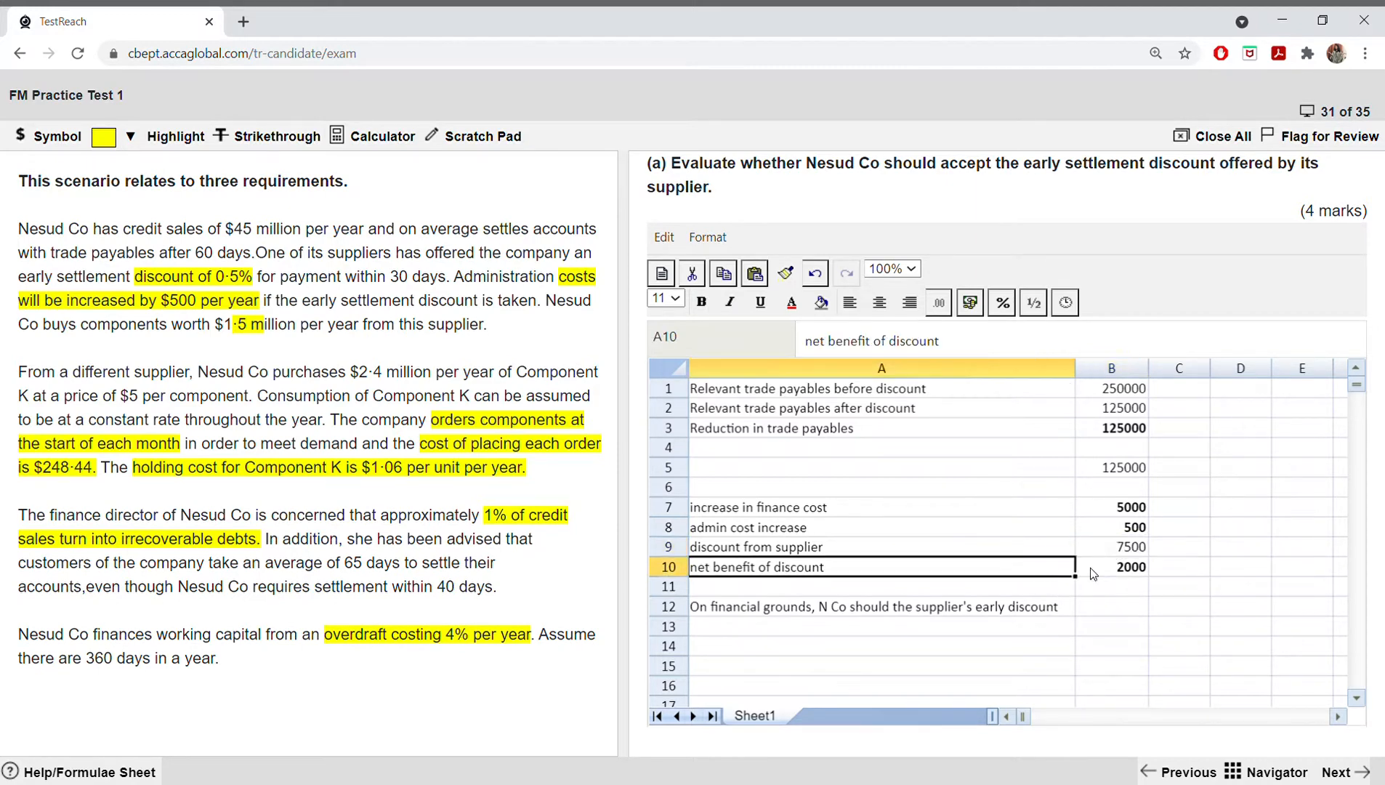
left_click(1144, 603)
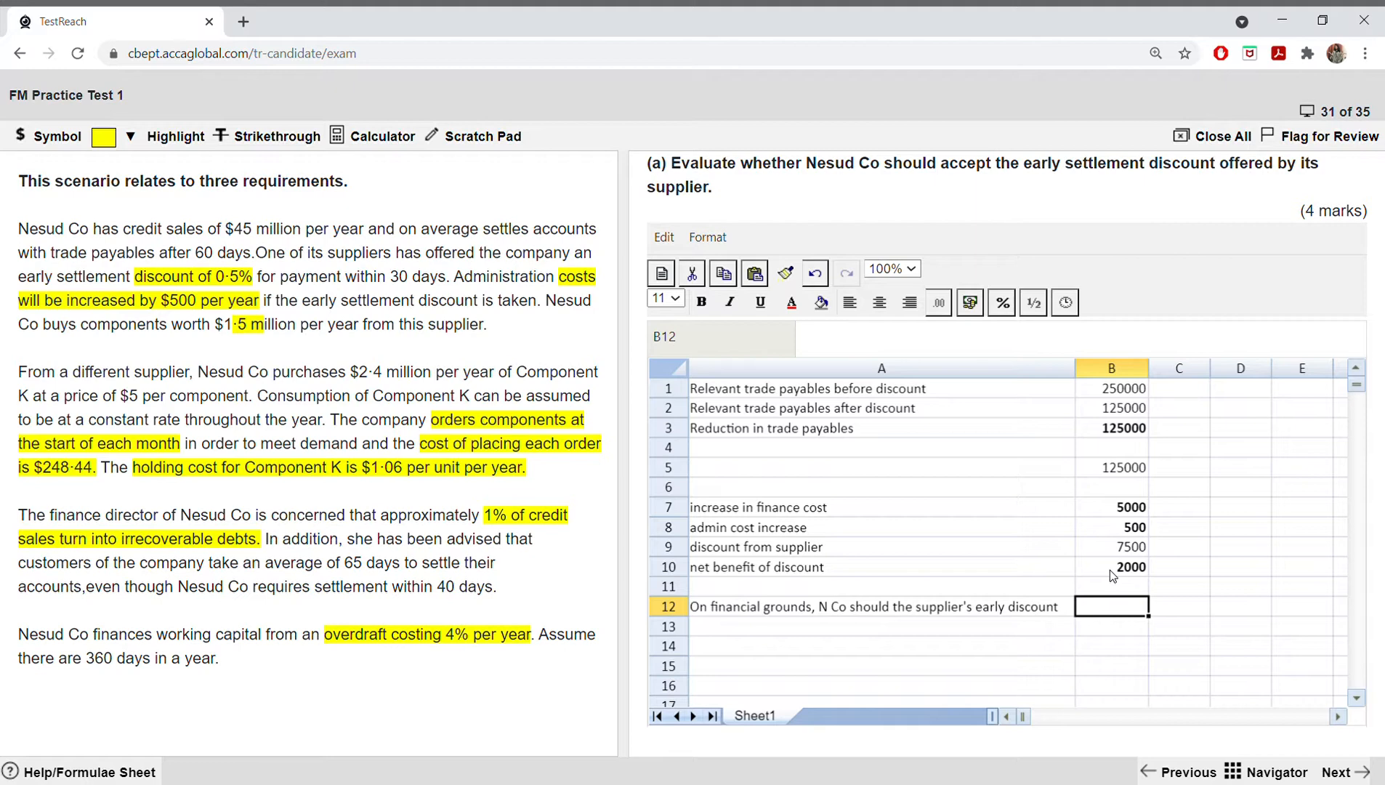
left_click(935, 611)
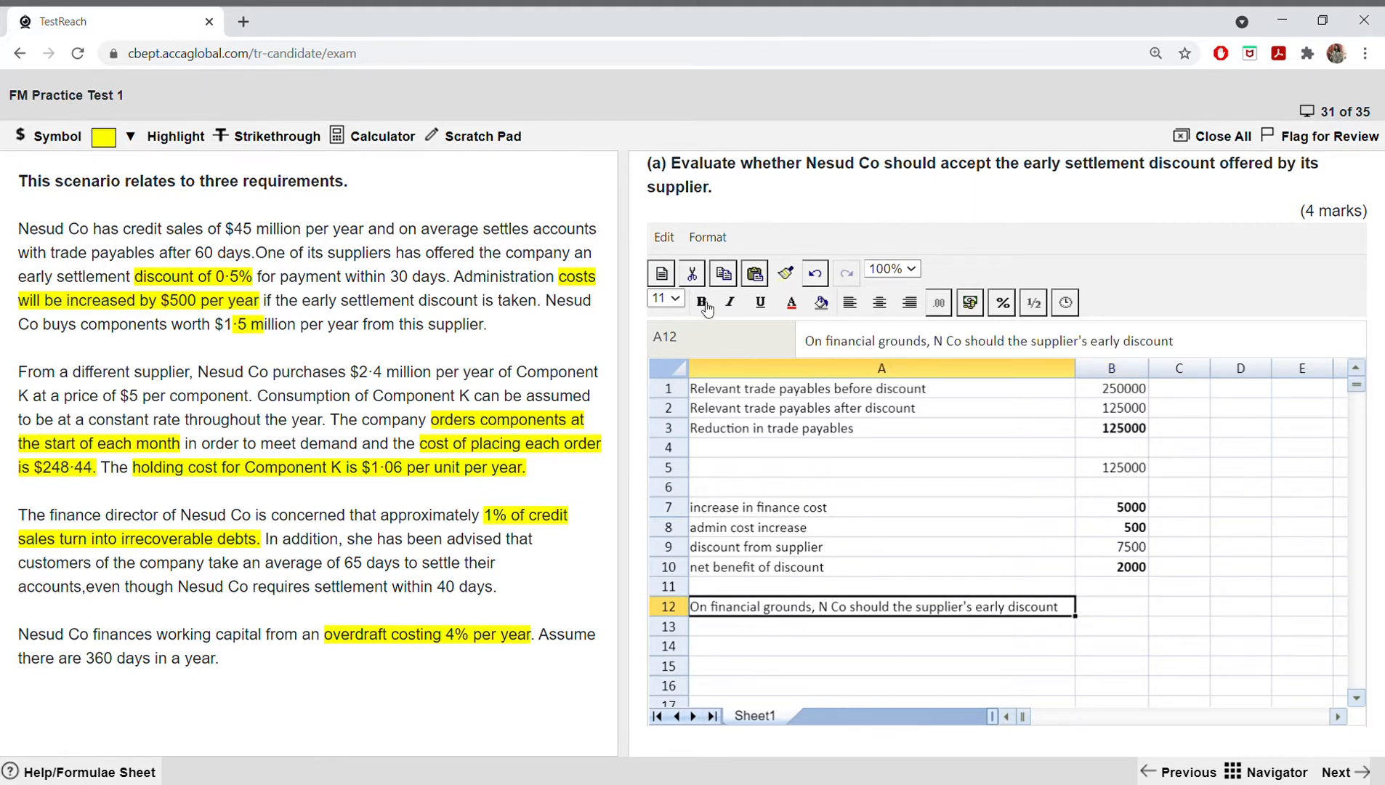
left_click(701, 301)
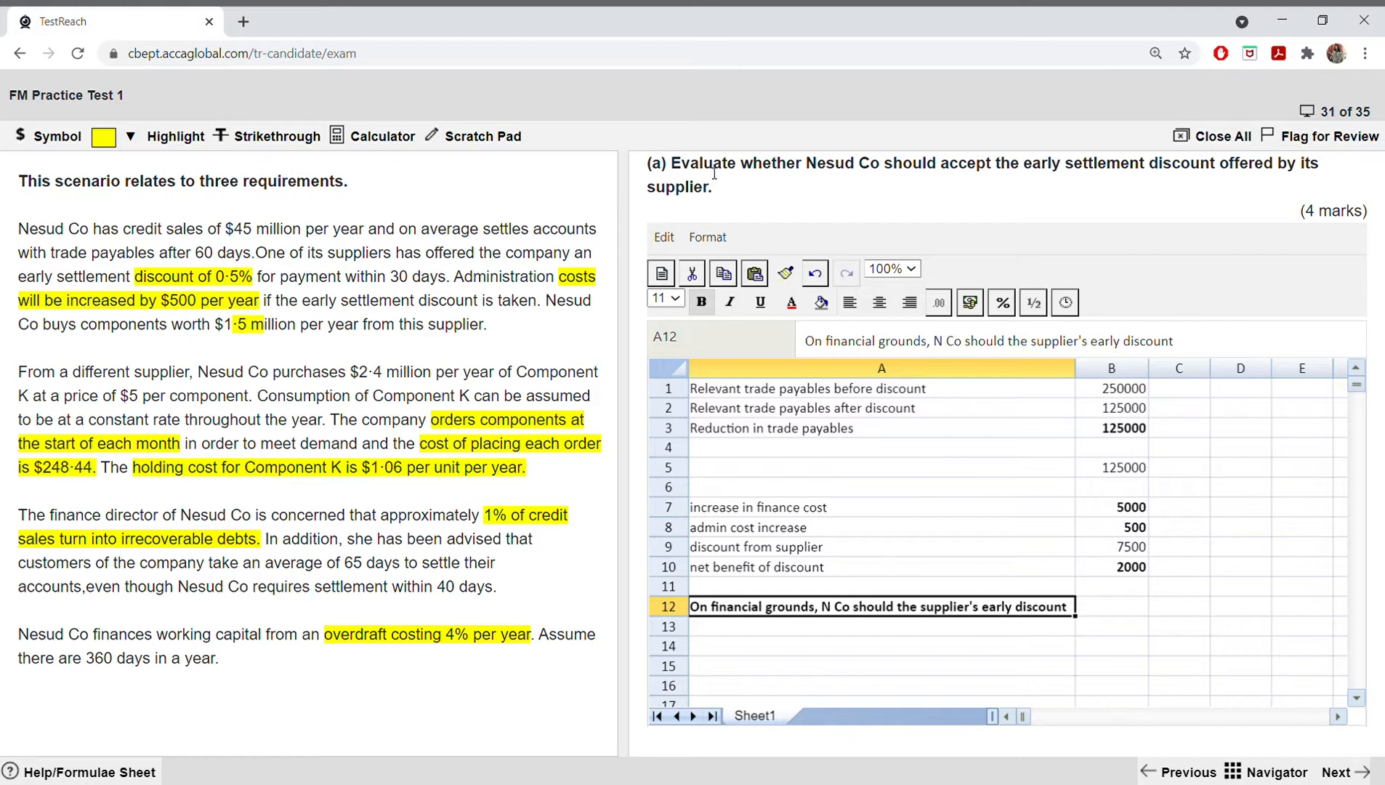
Step: Go on to requirement (b) and highlight the selected "economic order quantity" wording in the question in yellow
left_click_drag(674, 173, 739, 170)
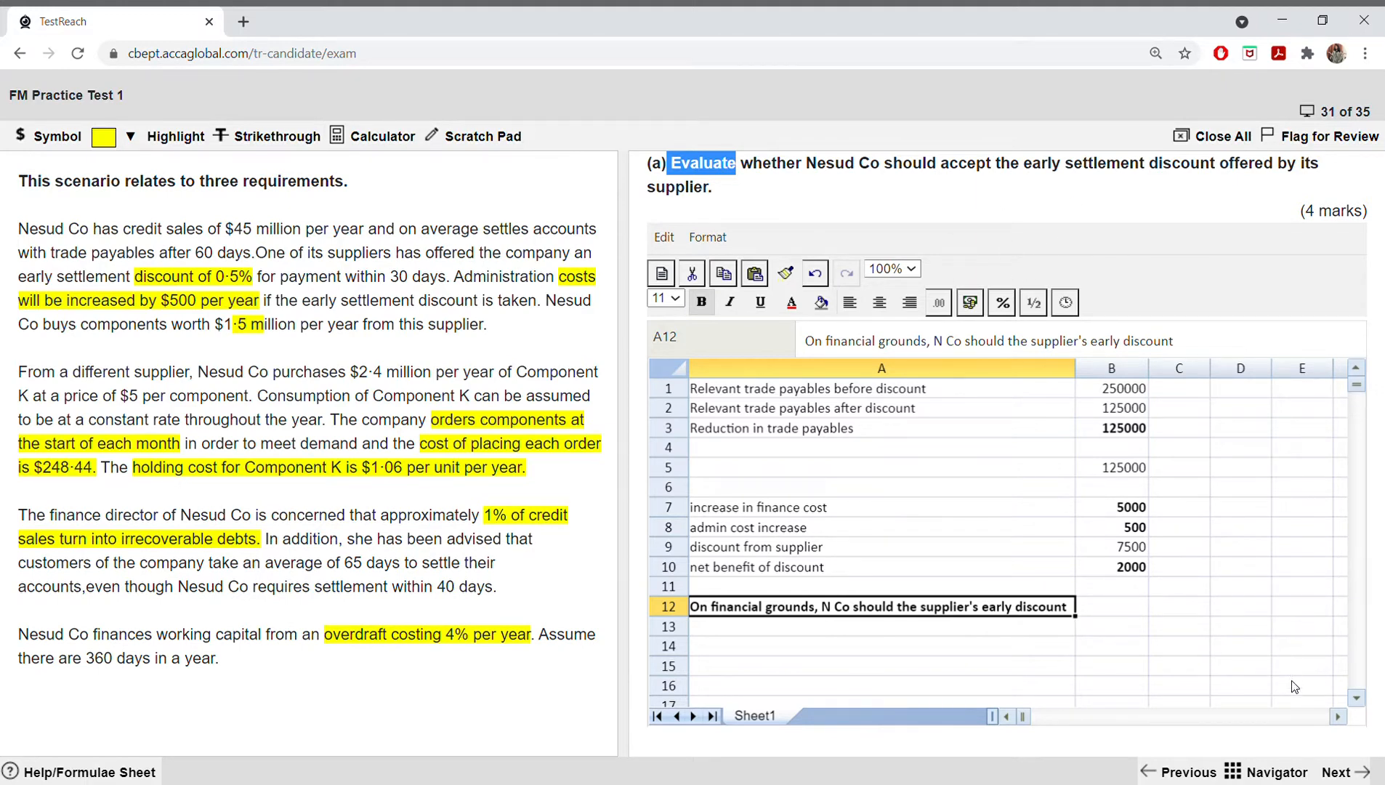
left_click(1342, 765)
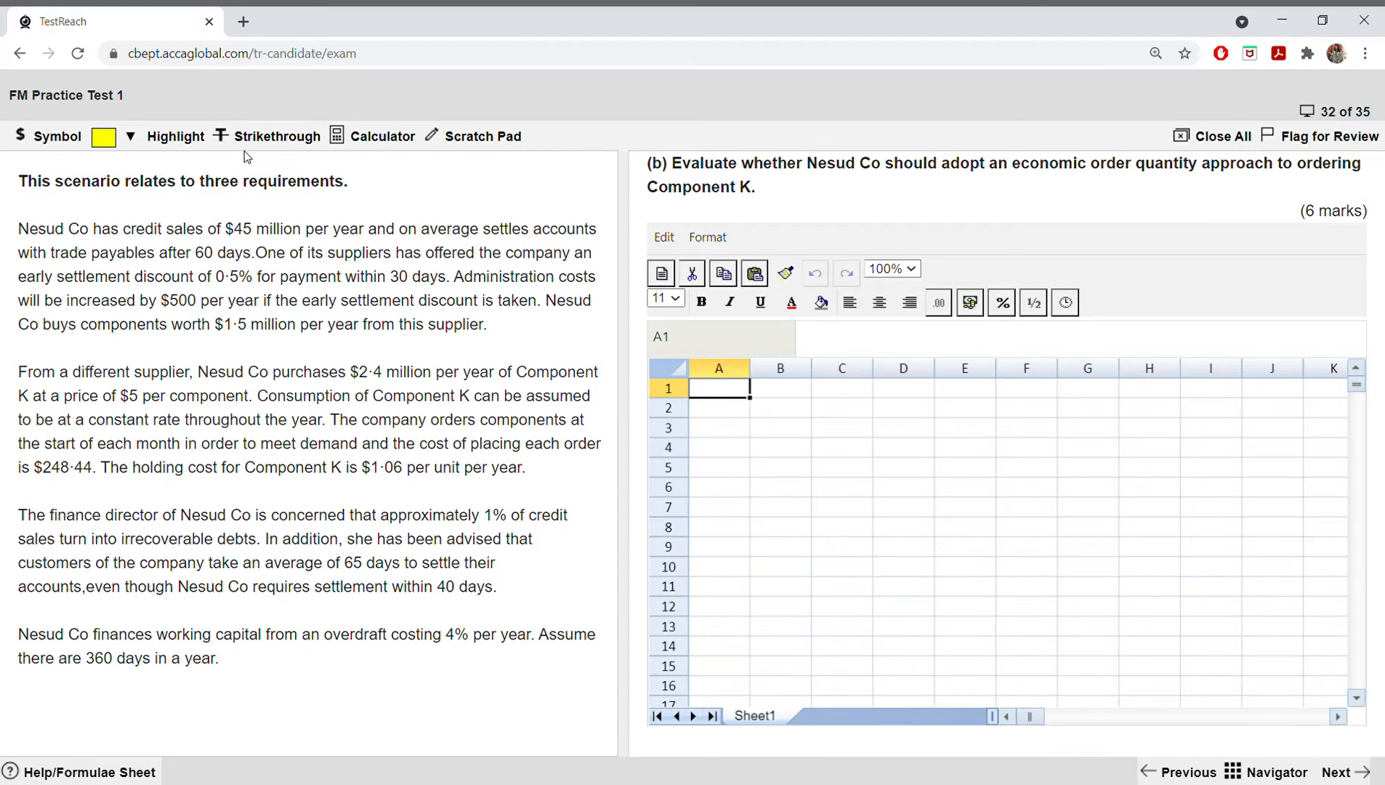
left_click_drag(670, 175, 731, 176)
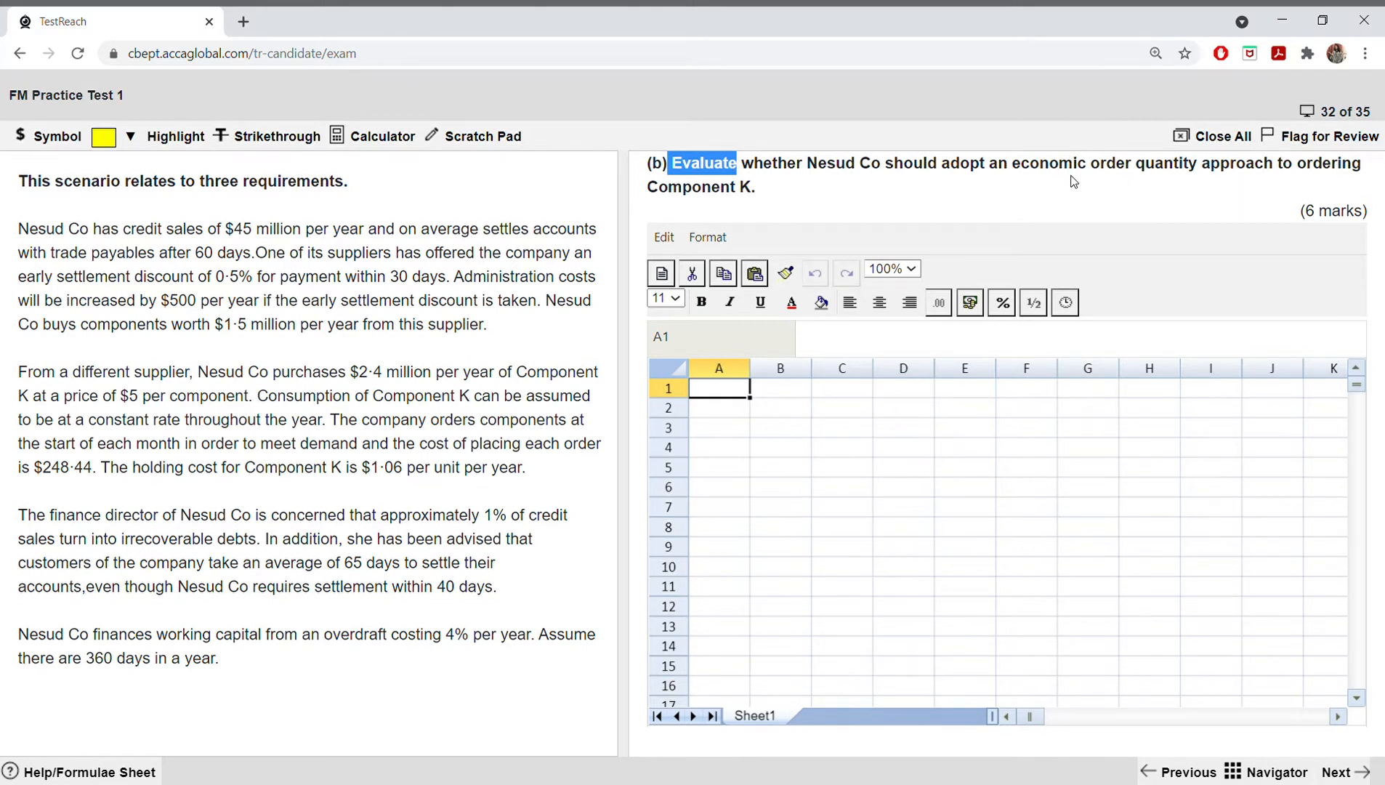
left_click_drag(1012, 173, 1200, 173)
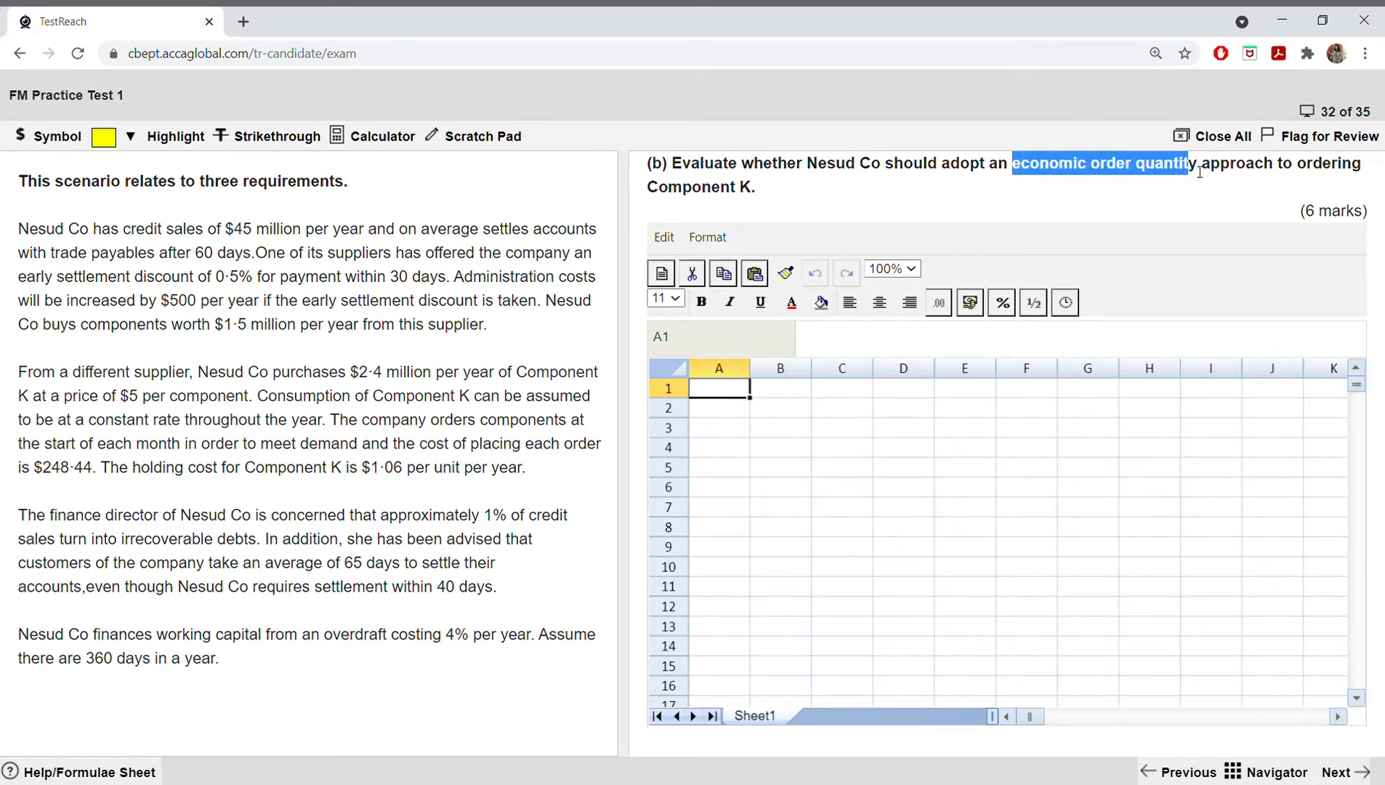
left_click(110, 144)
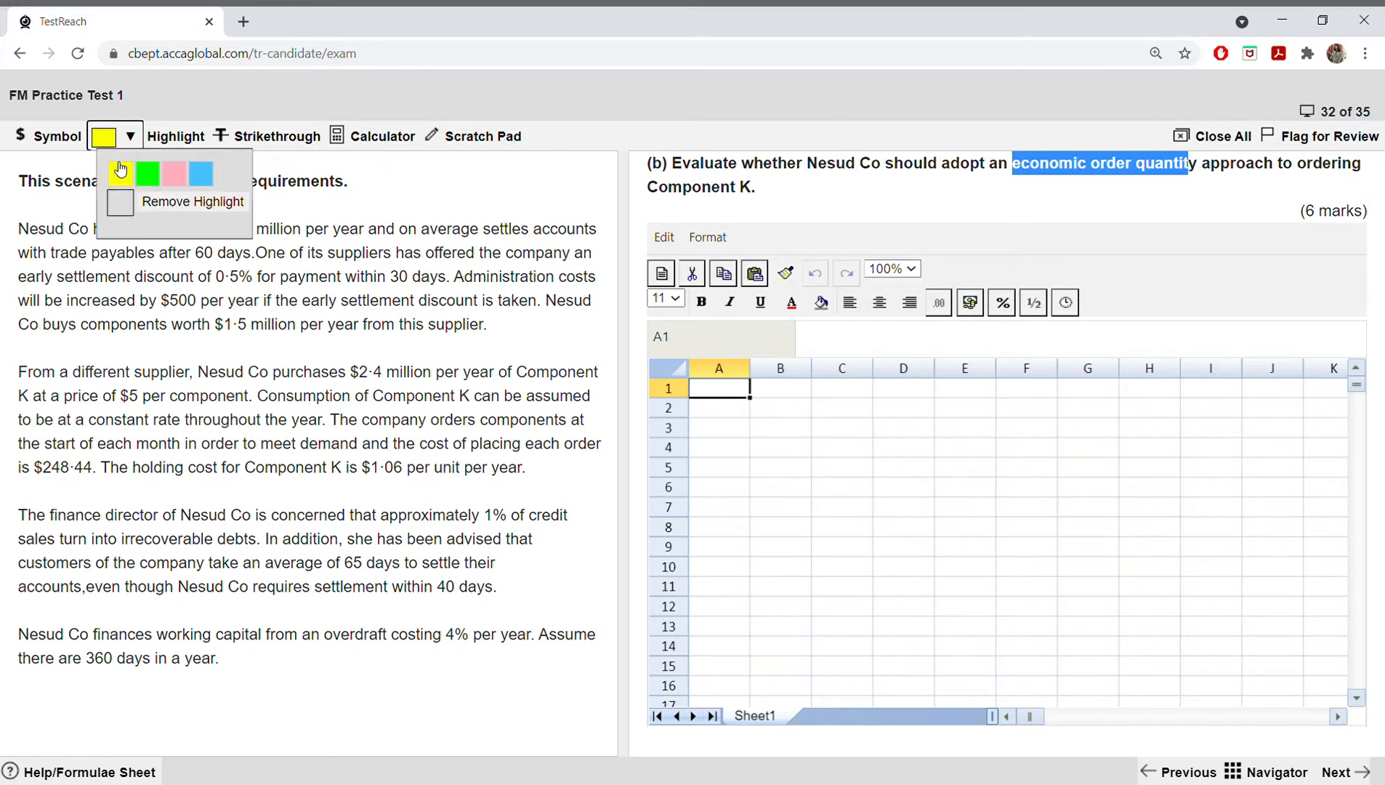
left_click(121, 171)
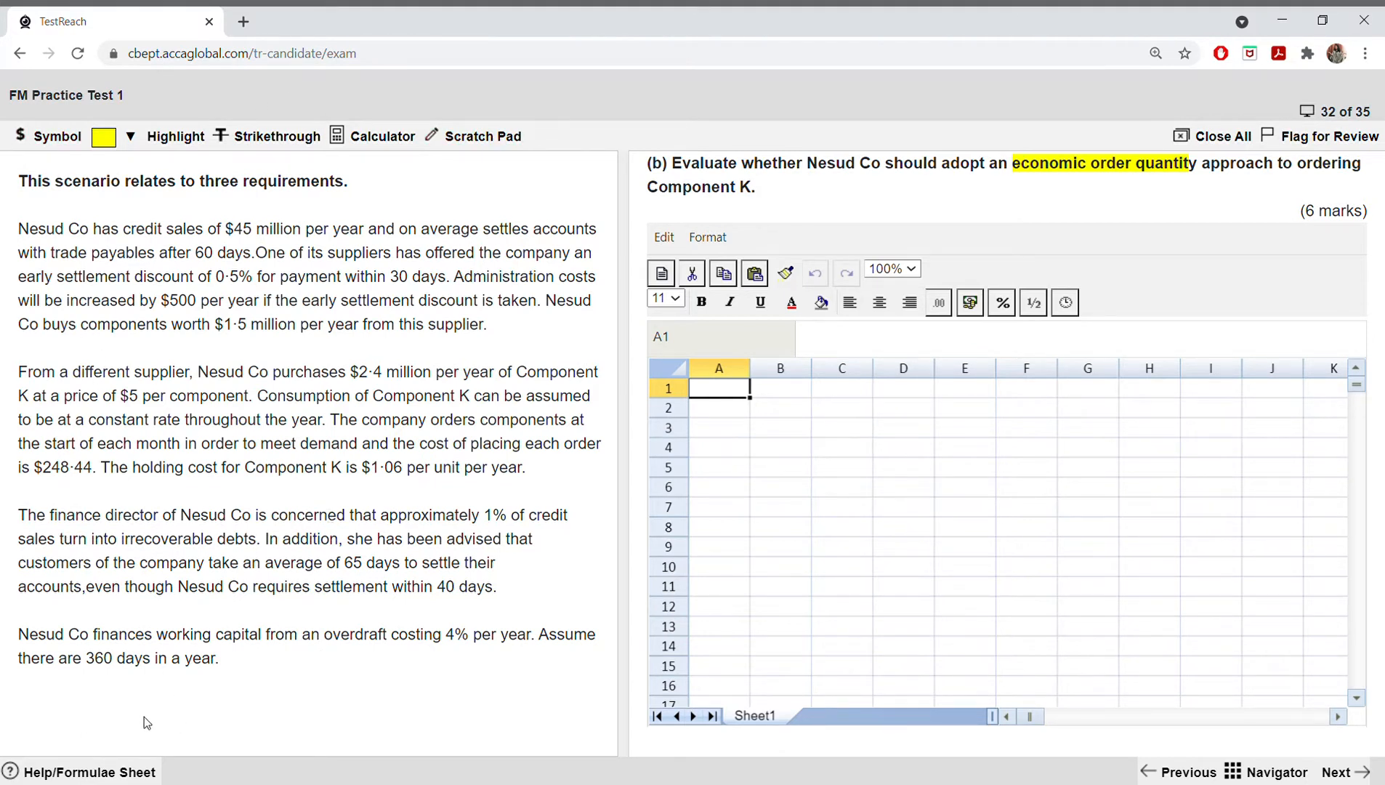
Step: Open the exam's formulae sheet and reduce its zoom to 100% to find the economic order quantity formula
left_click(138, 771)
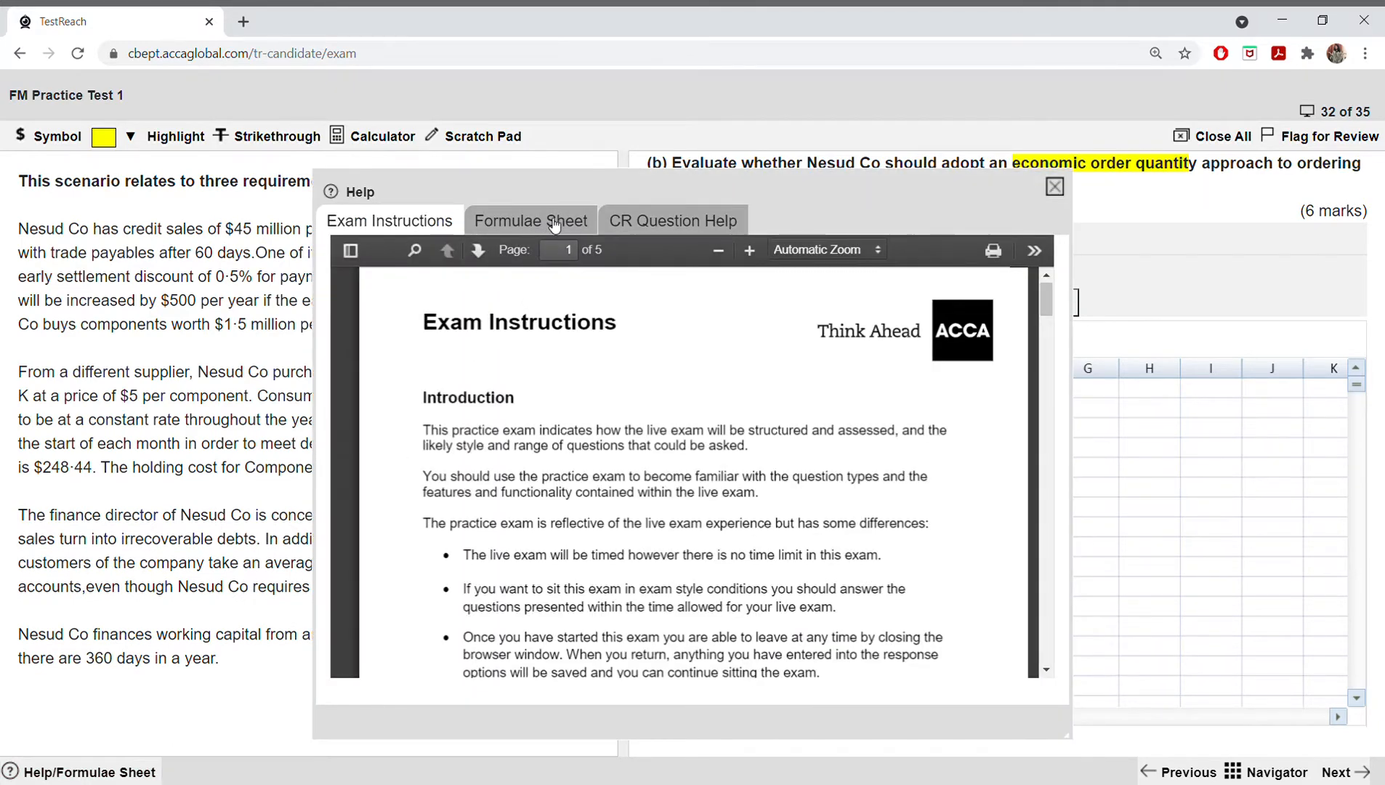
left_click(542, 221)
scroll(870, 408, "up", 5)
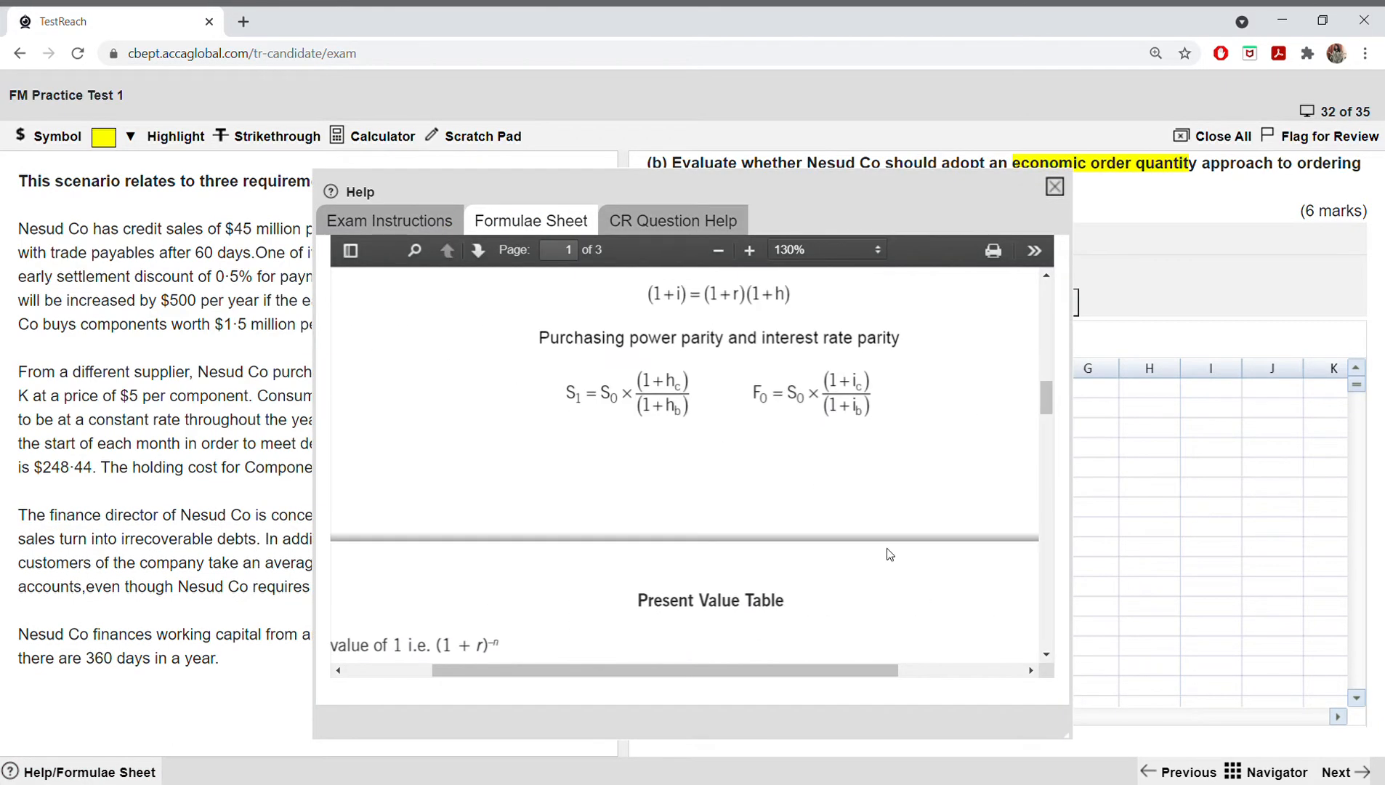
left_click(717, 251)
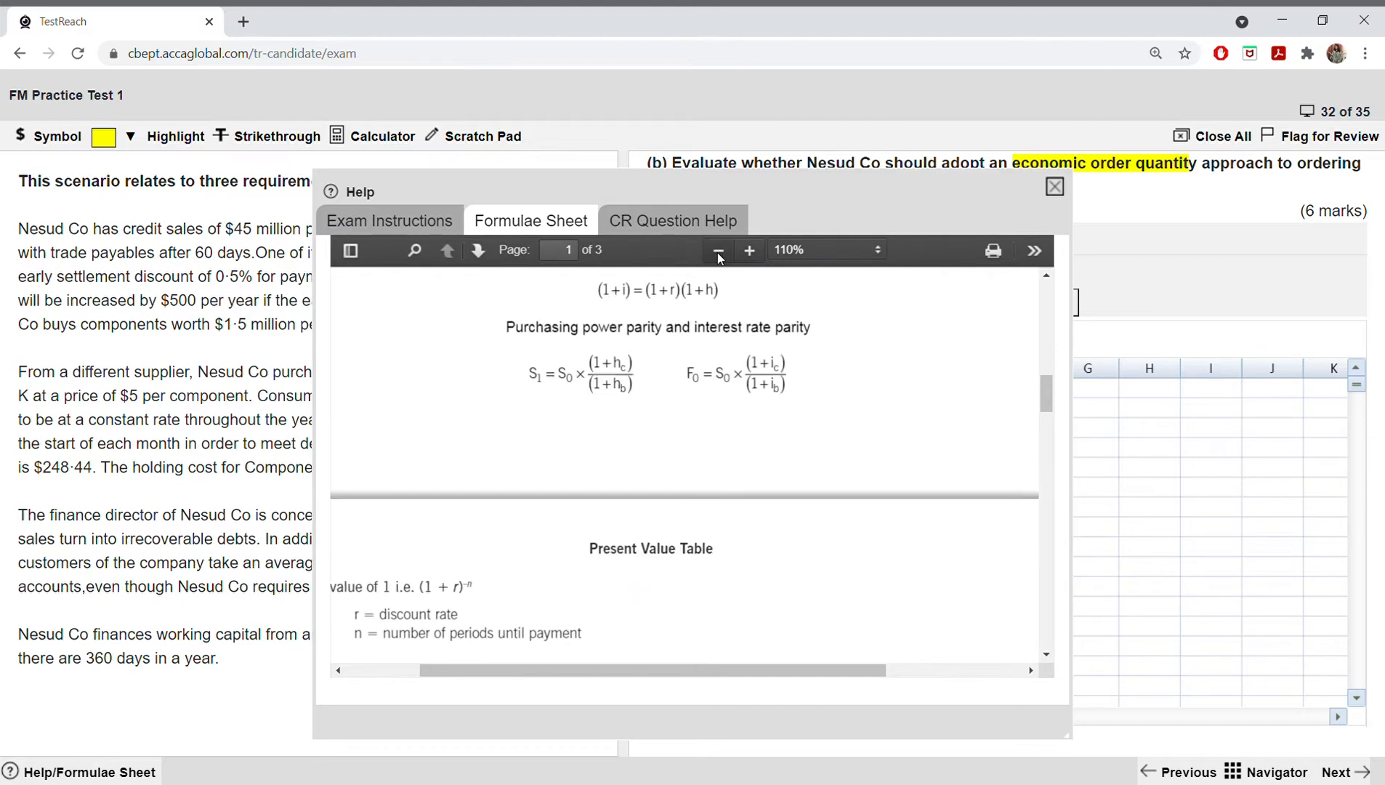
left_click(718, 250)
scroll(896, 483, "up", 10)
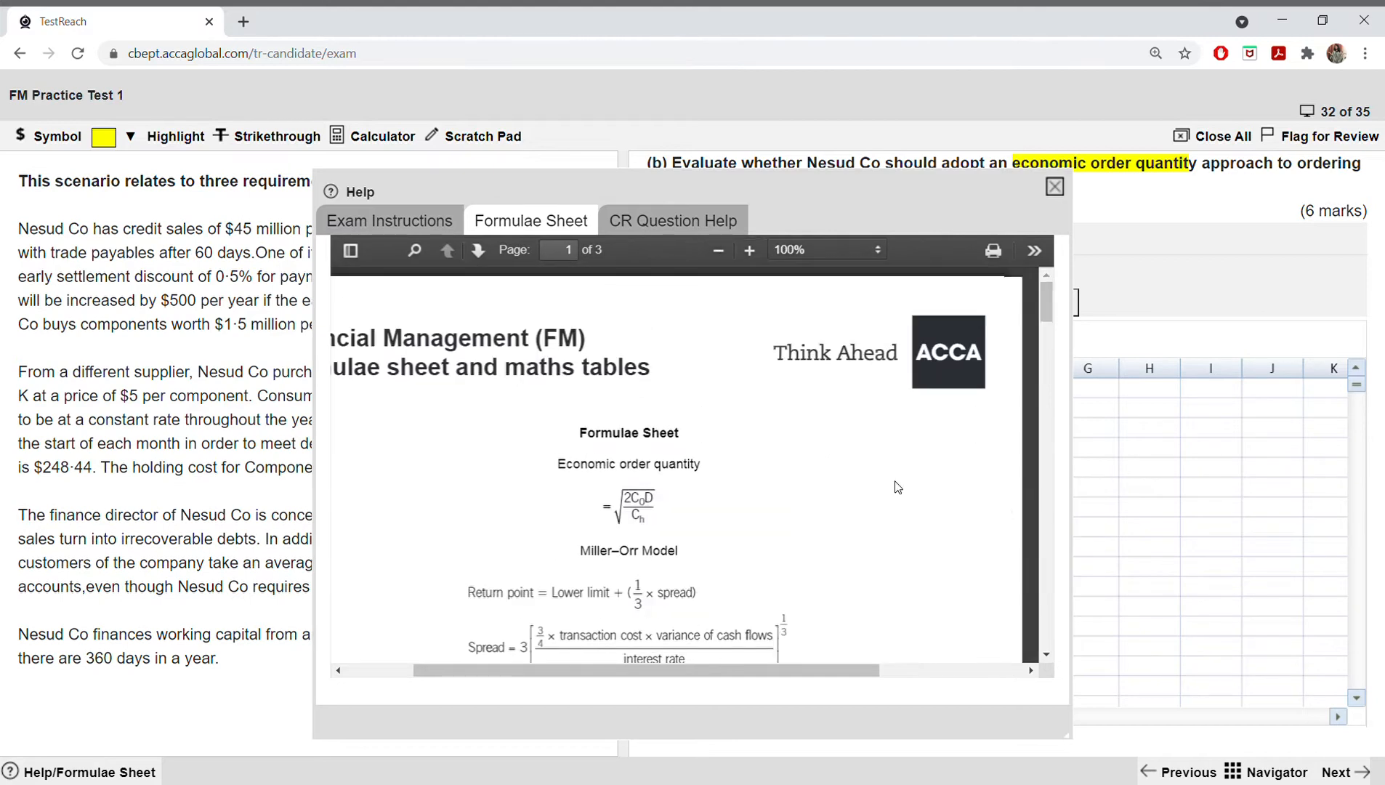
Step: Examine the economic order quantity formula, enlarging the formulae sheet to 130%, and close the help window
scroll(896, 483, "down", 1)
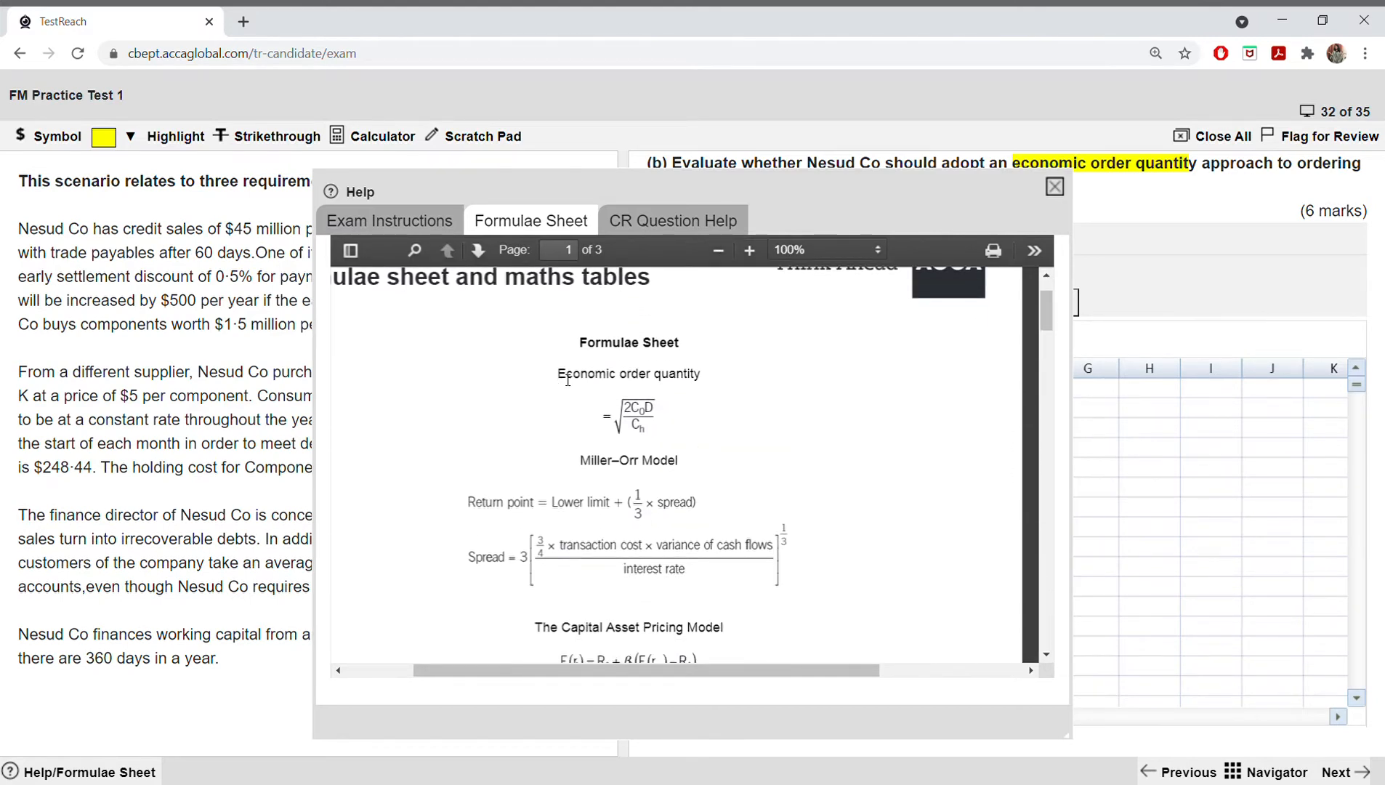
left_click_drag(556, 373, 738, 379)
left_click(738, 378)
scroll(864, 436, "down", 2)
scroll(863, 436, "up", 3)
scroll(864, 436, "up", 1)
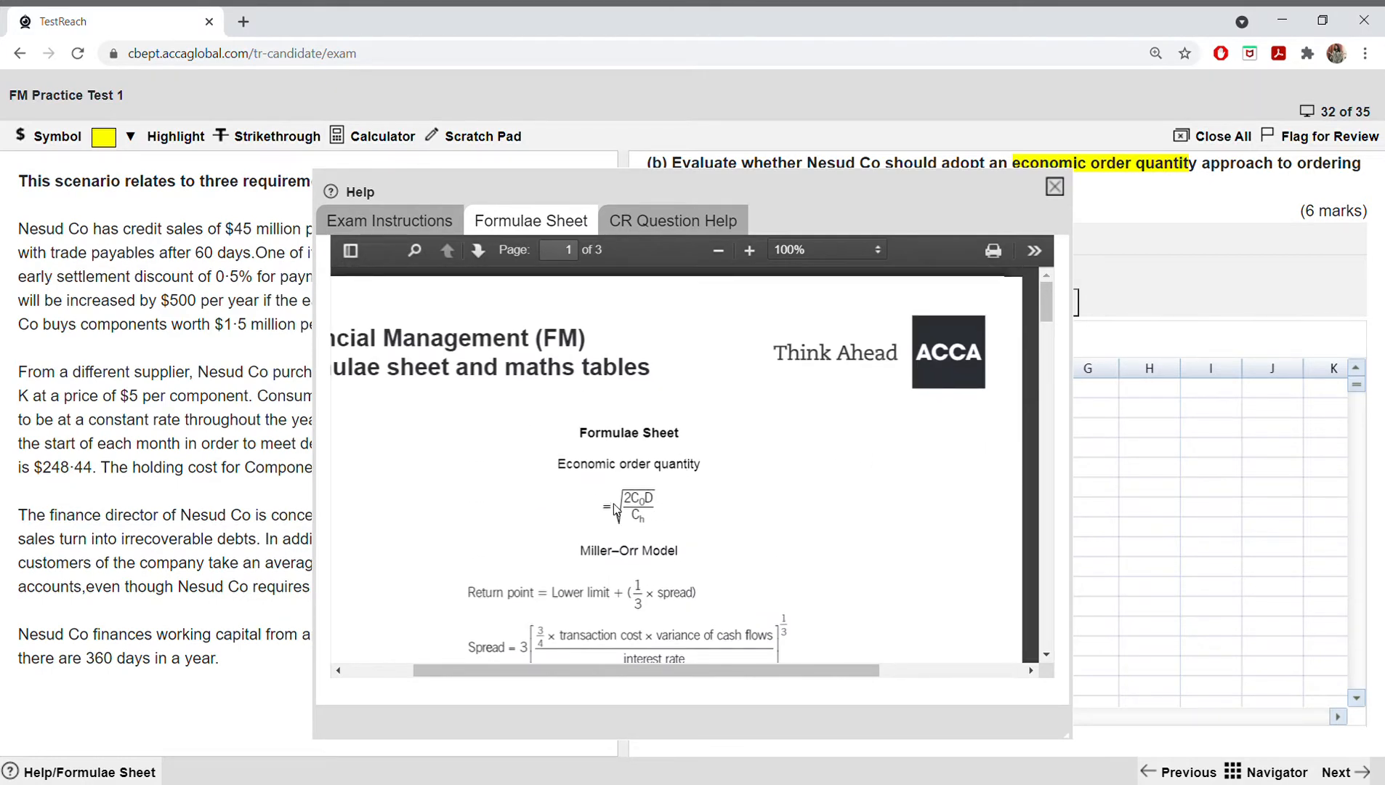
left_click(749, 250)
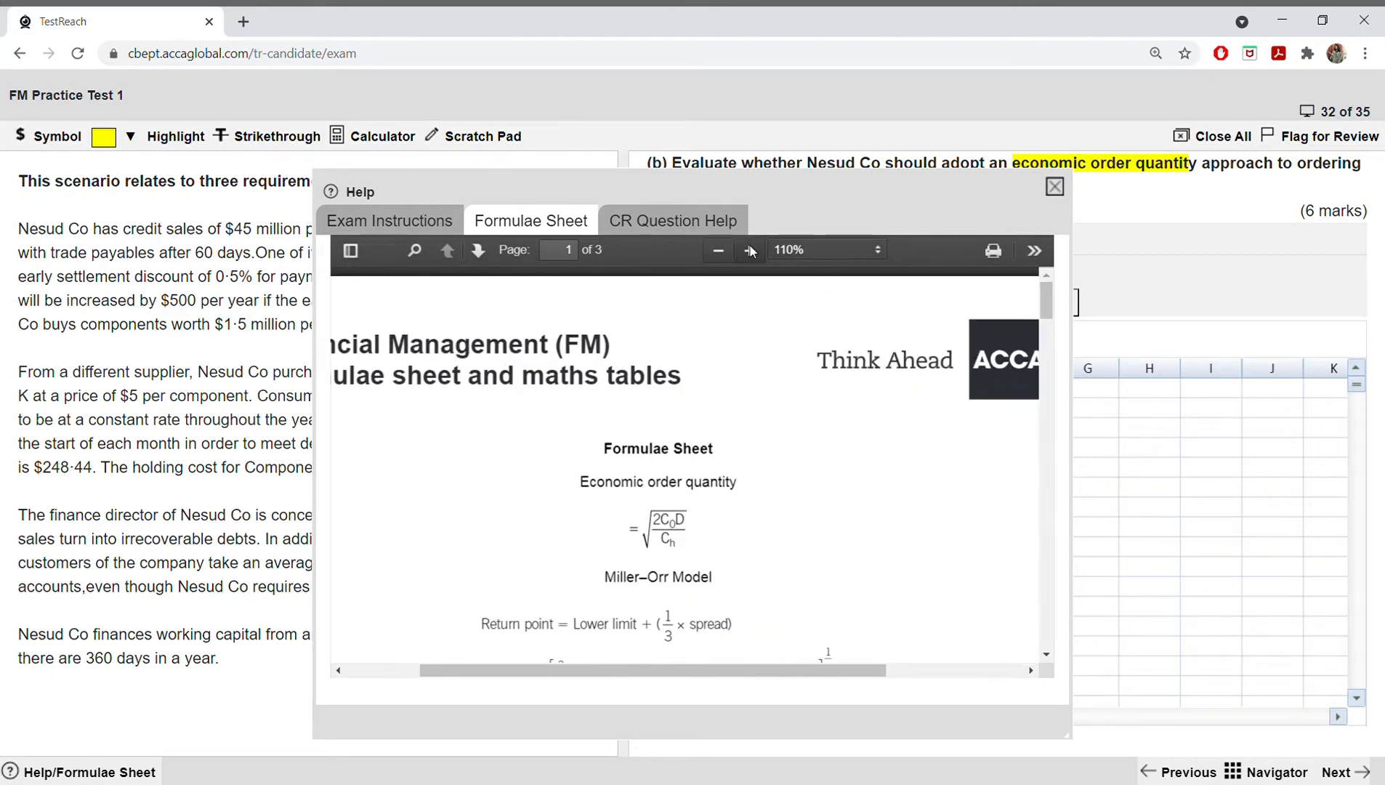
left_click(749, 249)
left_click(748, 250)
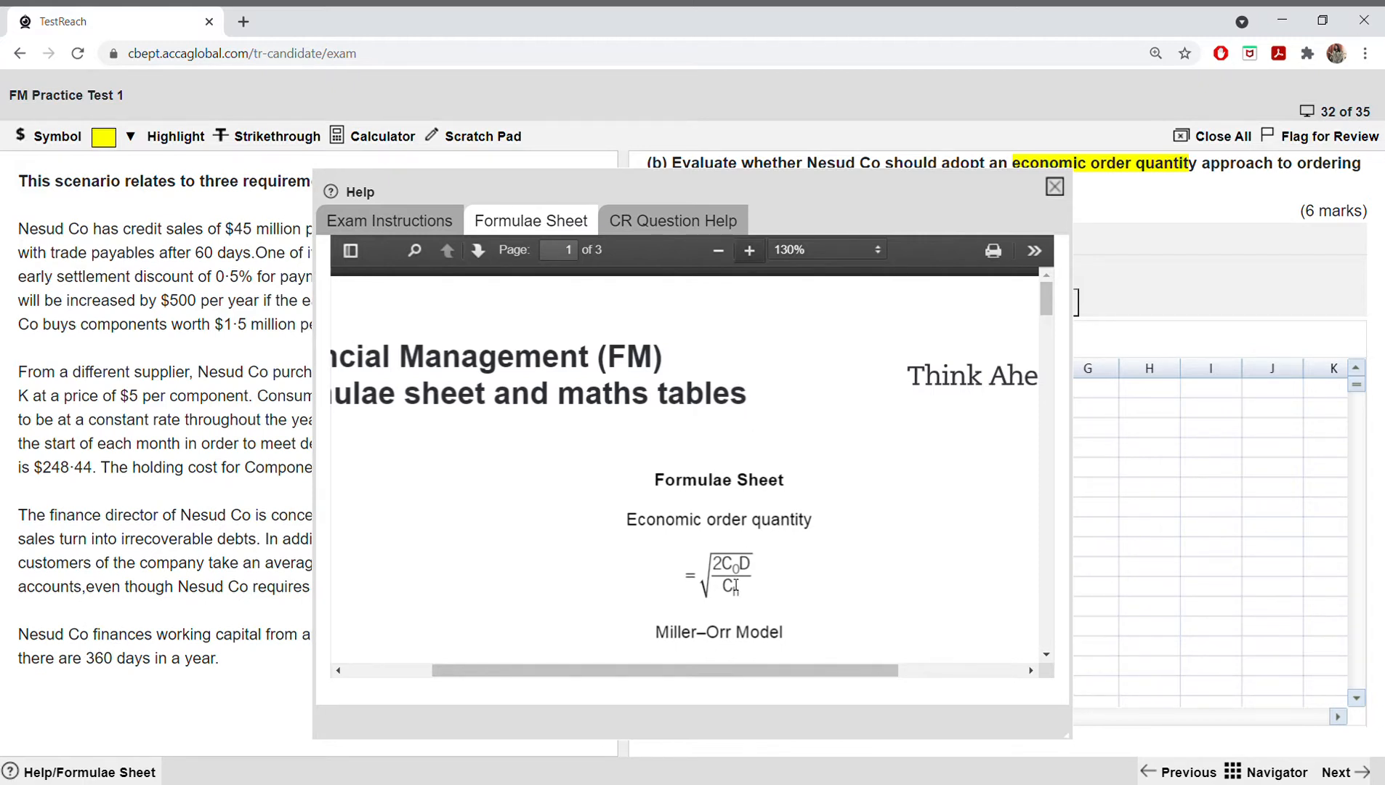
left_click(1053, 188)
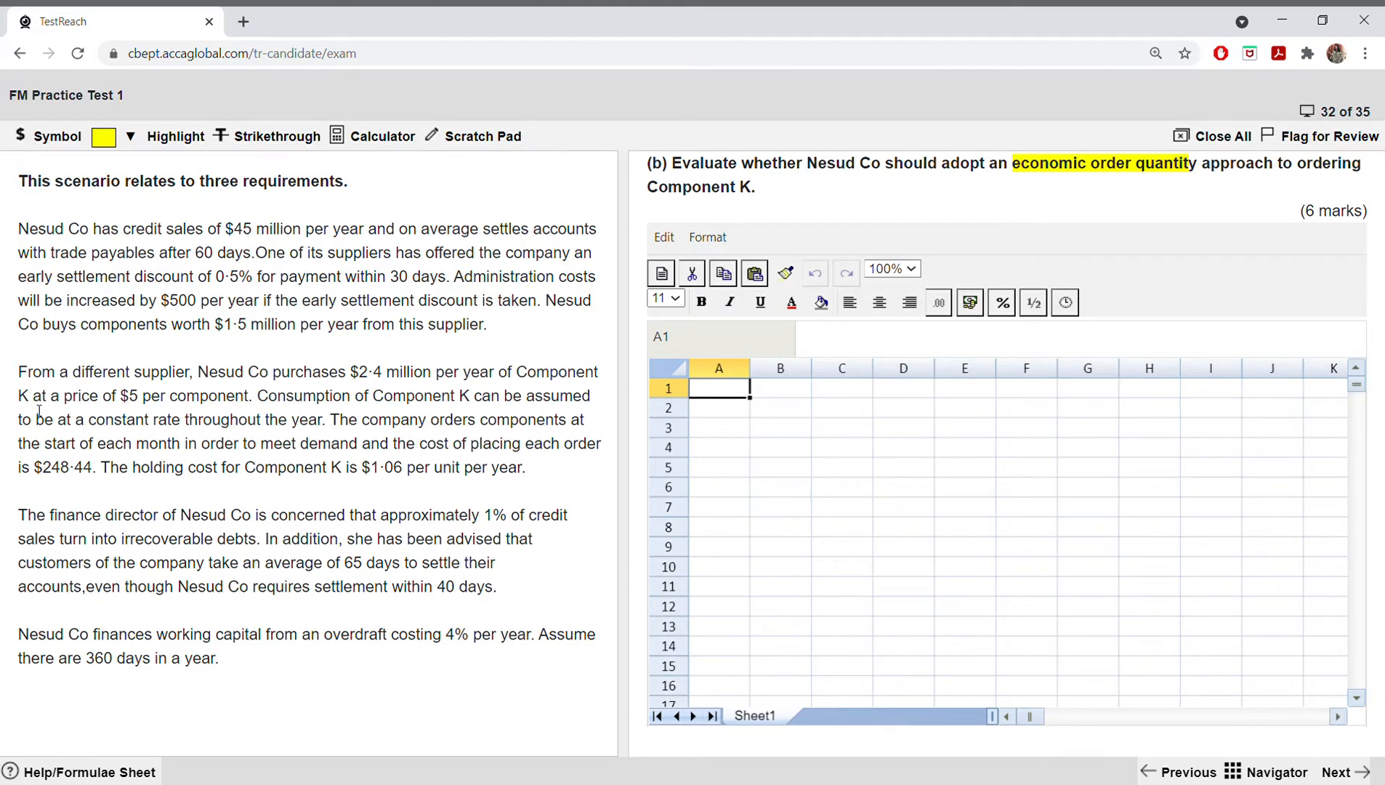
Step: Read the scenario's Component K paragraph, enter "Annual demand" in A1 and widen column A to fit the label
left_click_drag(18, 371, 544, 471)
left_click(547, 477)
left_click_drag(759, 379, 796, 375)
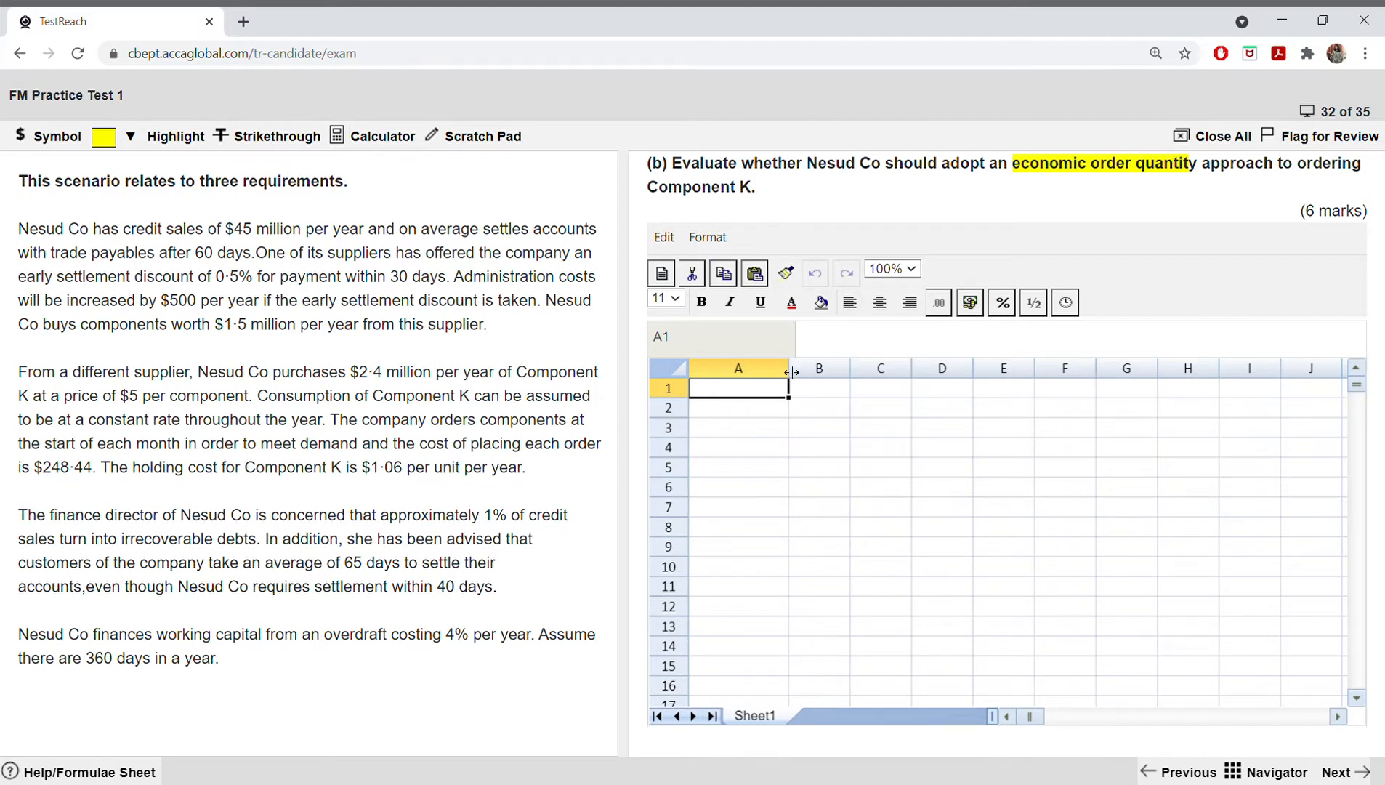
left_click_drag(789, 368, 808, 367)
double_click(757, 390)
type("An")
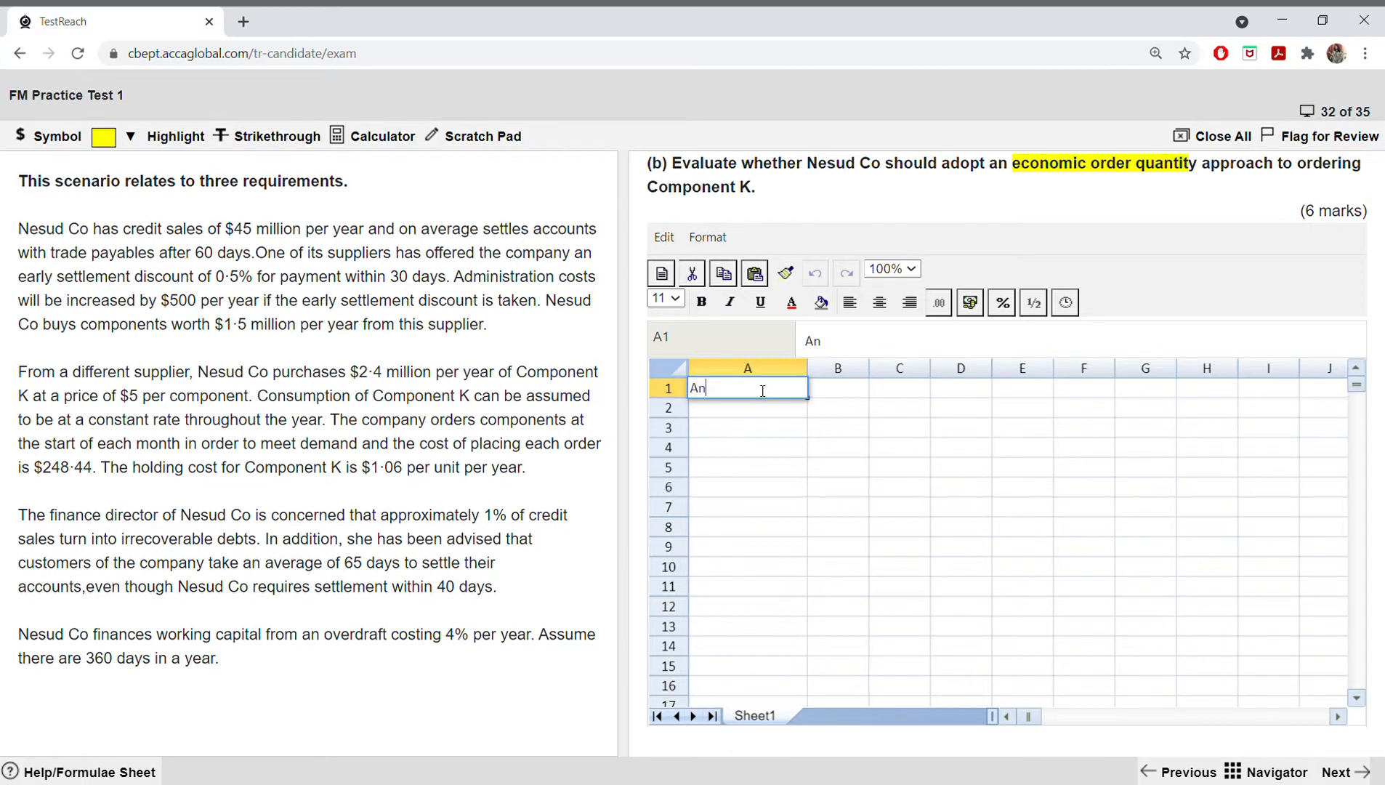
type("nual demand")
left_click(764, 428)
left_click_drag(807, 367, 970, 368)
Step: Widen column B to roughly double its width and start a formula in B1
left_click(869, 412)
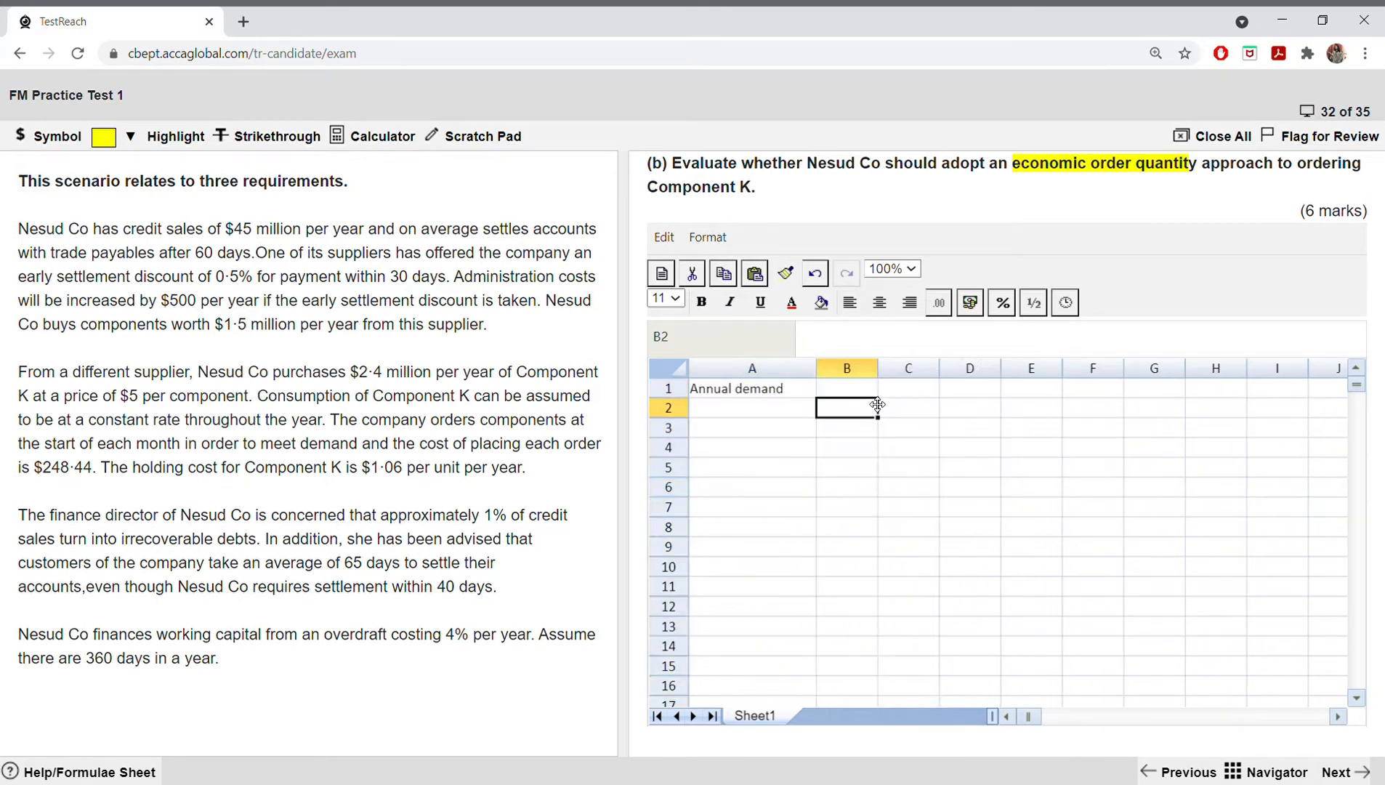
left_click(873, 391)
left_click_drag(878, 372, 929, 372)
left_click(864, 444)
left_click(843, 392)
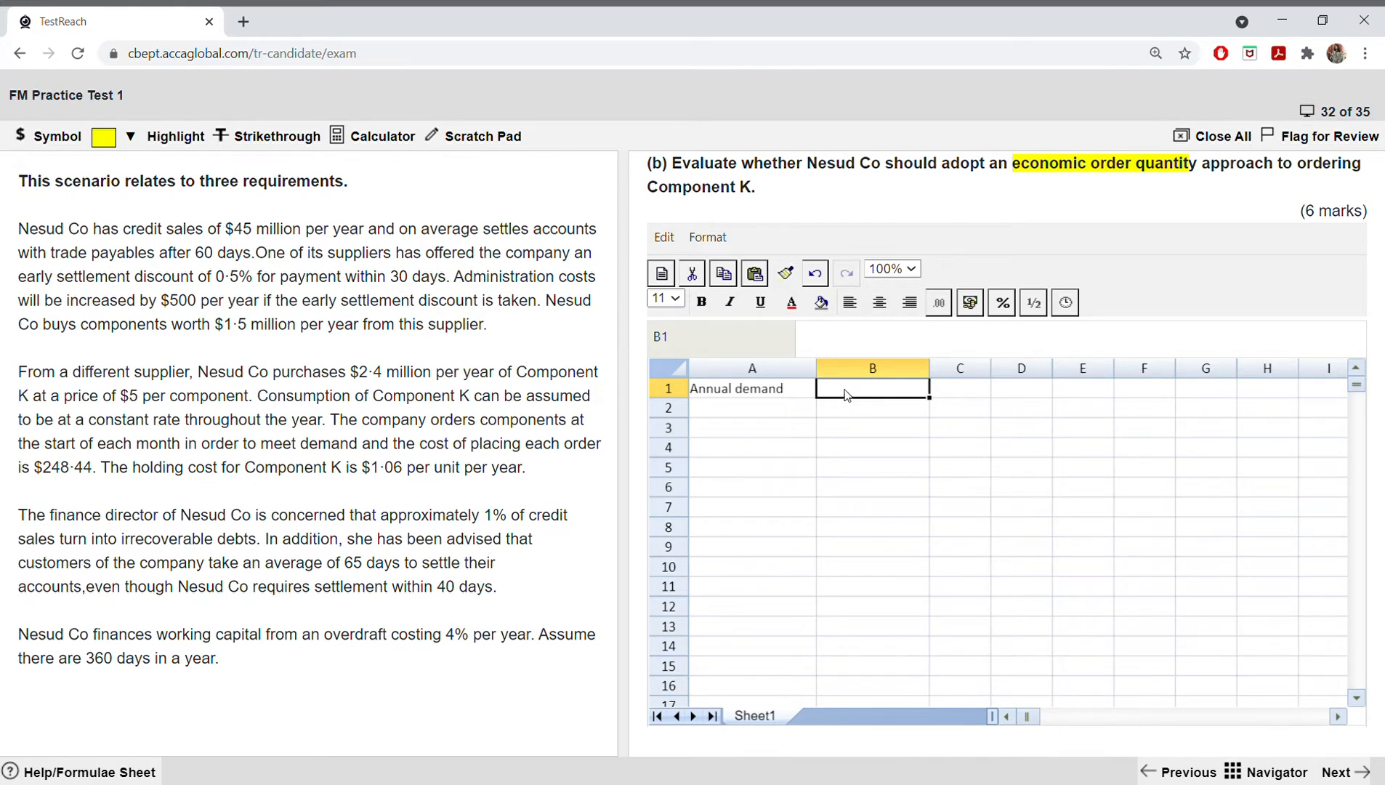
type("=")
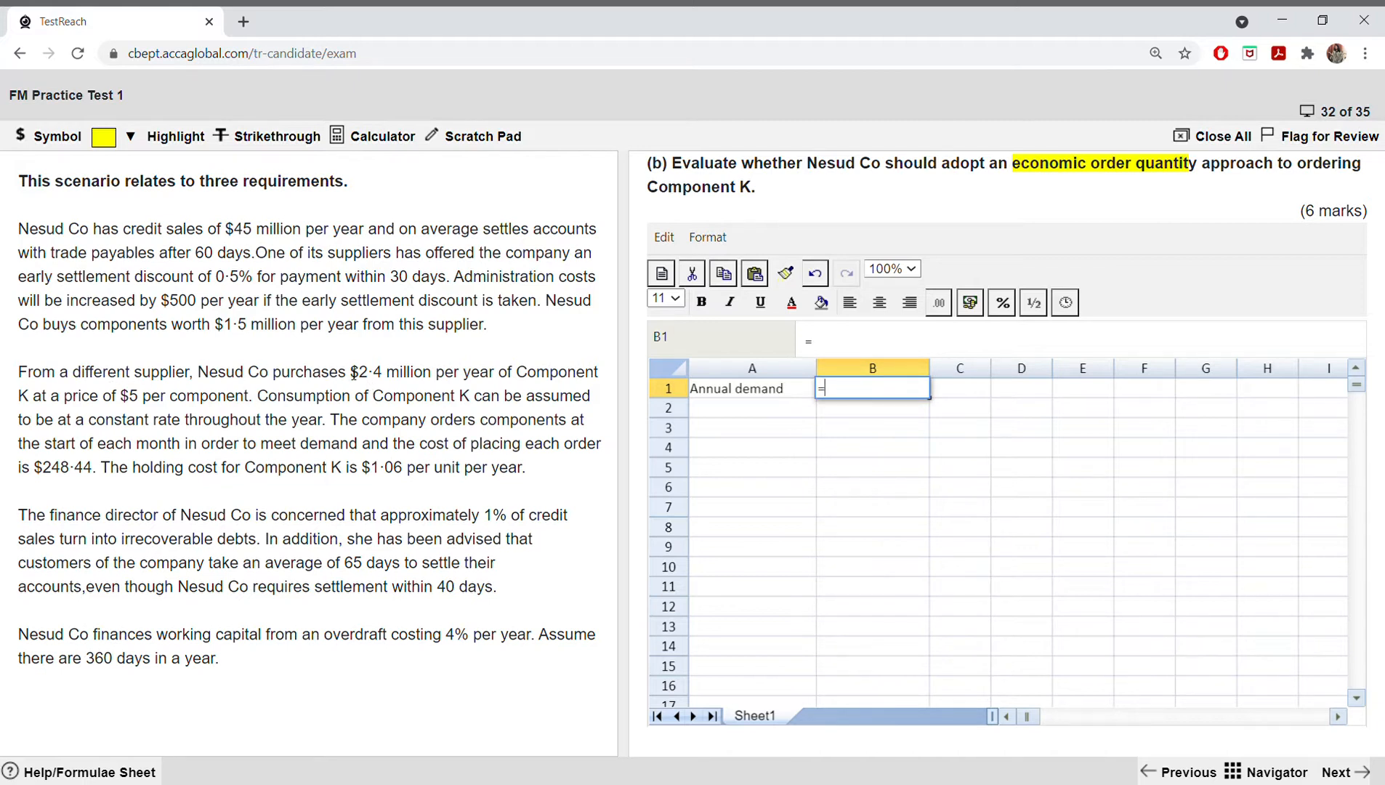
Step: Check the $2·4 million annual purchases in the scenario and highlight "Component K" in requirement (b) in yellow
left_click_drag(359, 372, 430, 383)
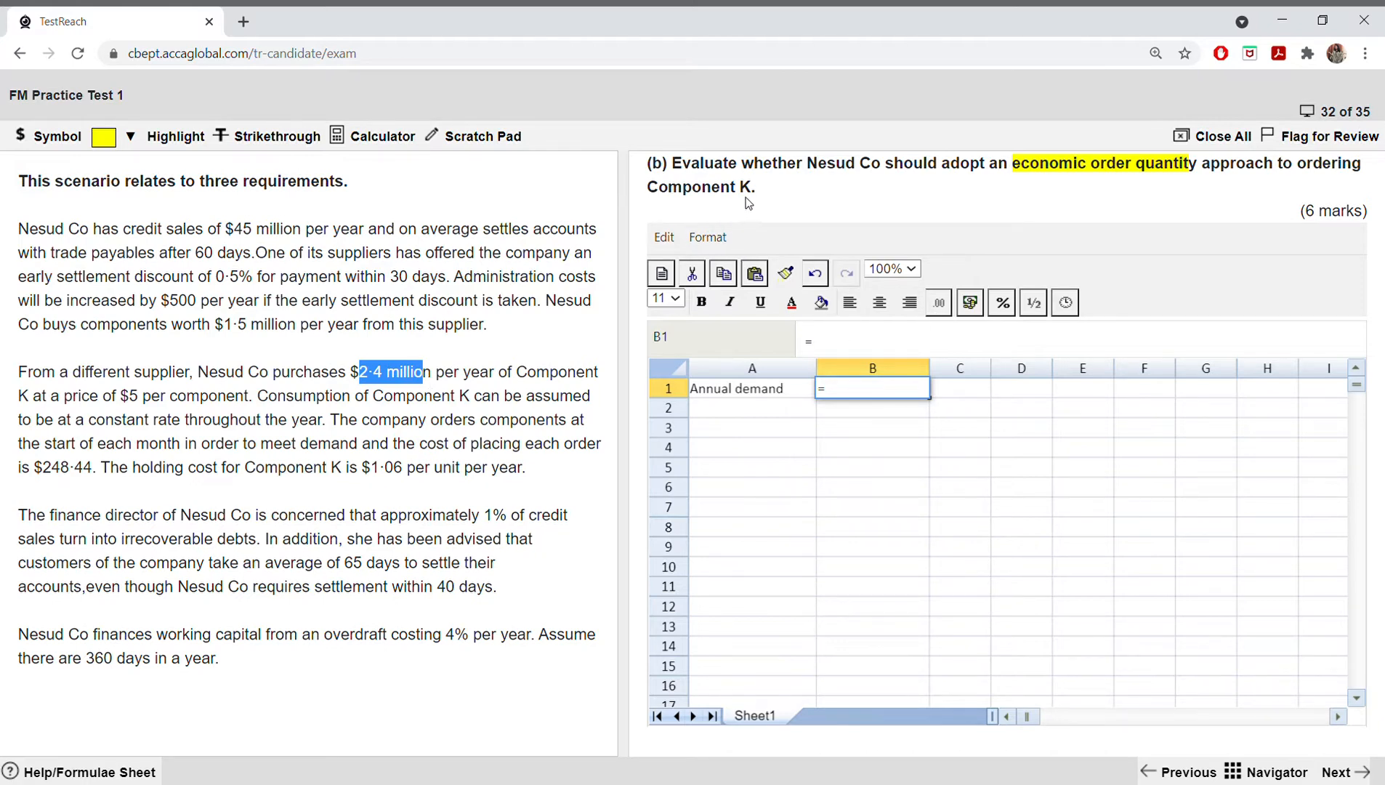
left_click_drag(754, 195, 634, 194)
left_click(718, 212)
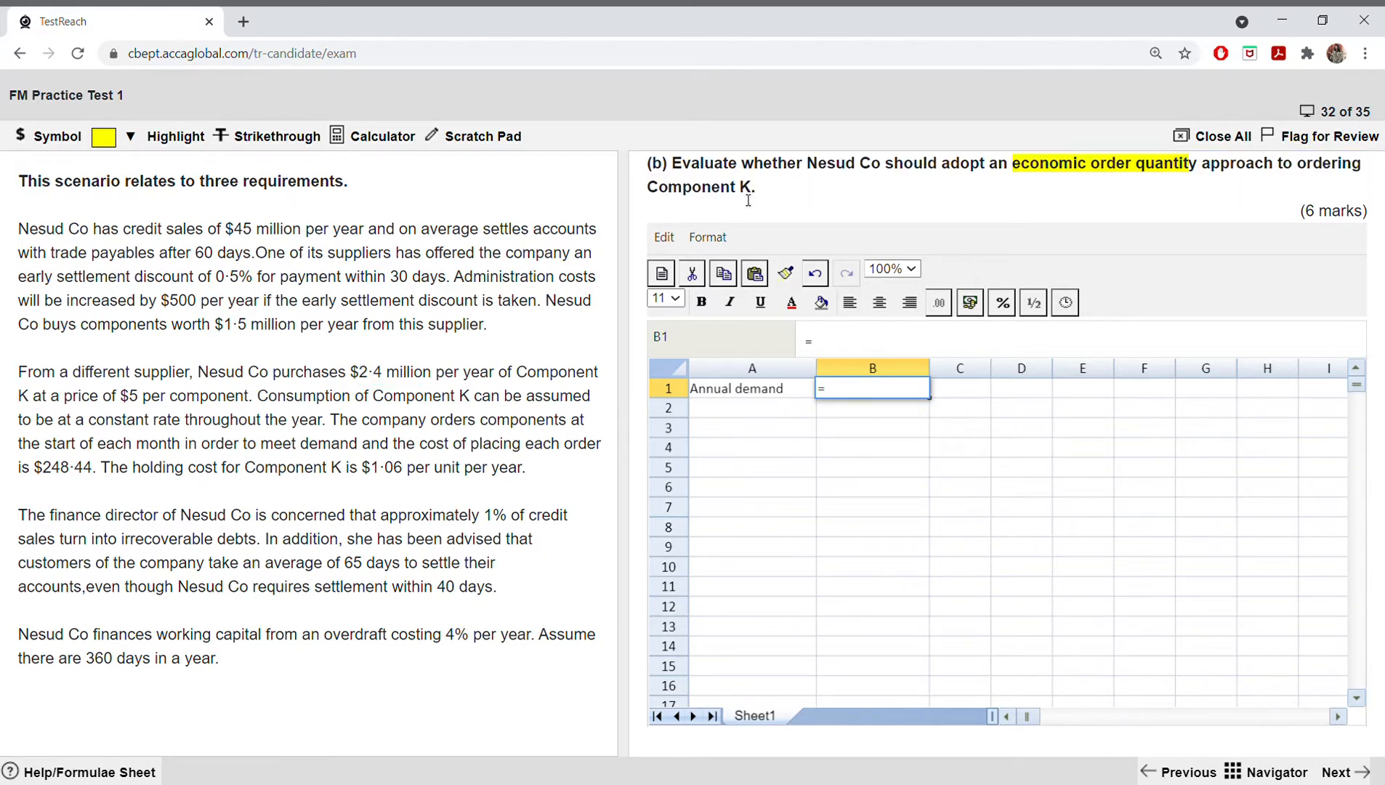
left_click_drag(749, 199, 645, 191)
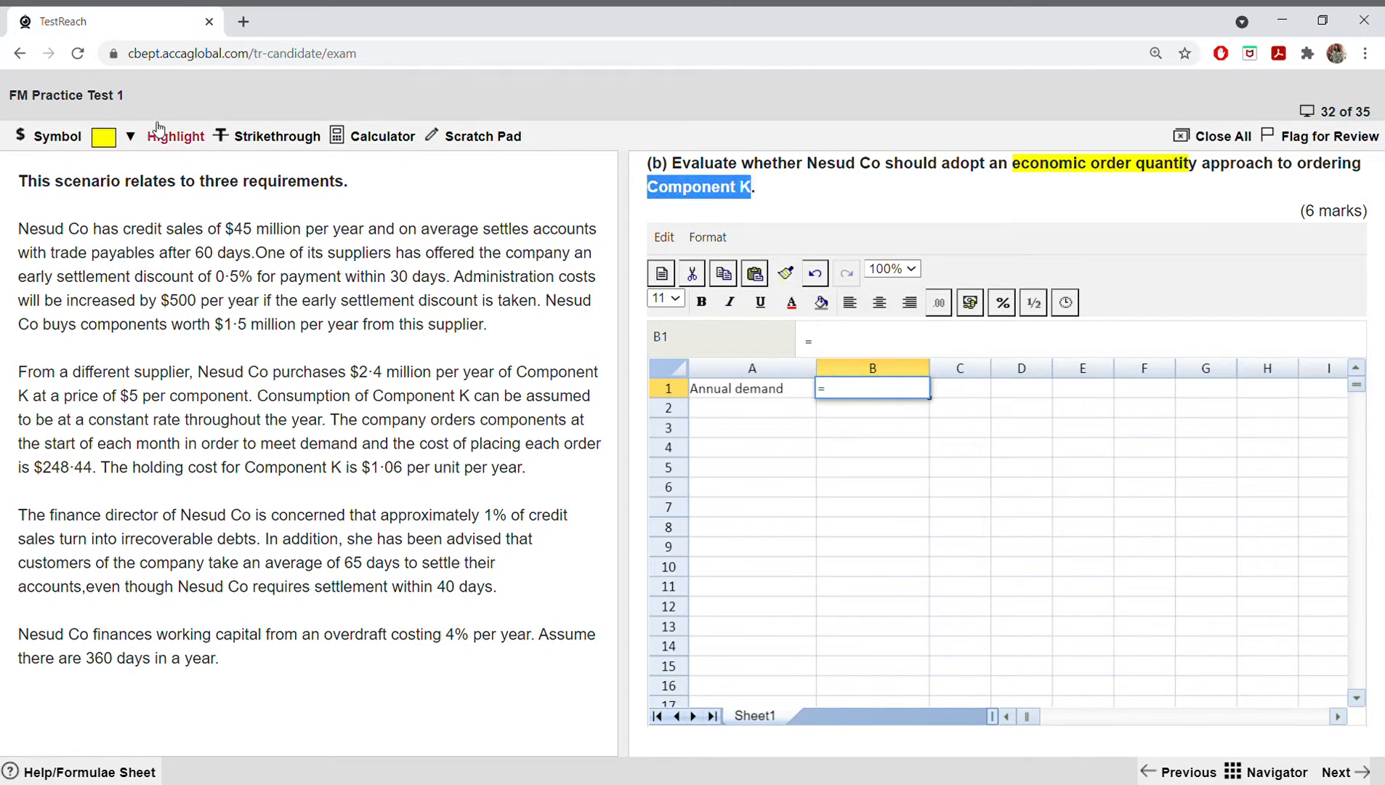
left_click(130, 136)
left_click(122, 168)
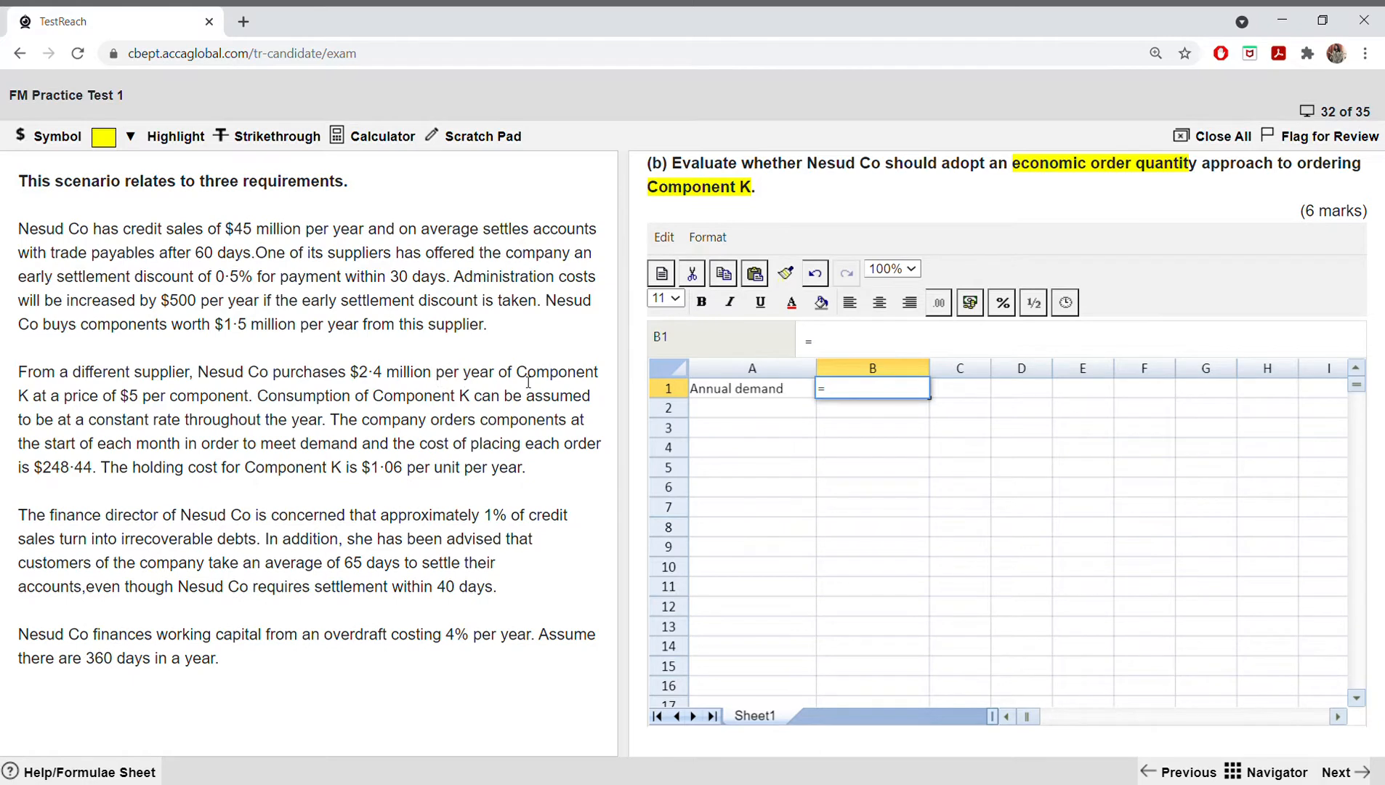
Step: Check Component K's unit price in the scenario and complete the annual demand formula in B1 as =2400000/5
left_click_drag(516, 377, 150, 408)
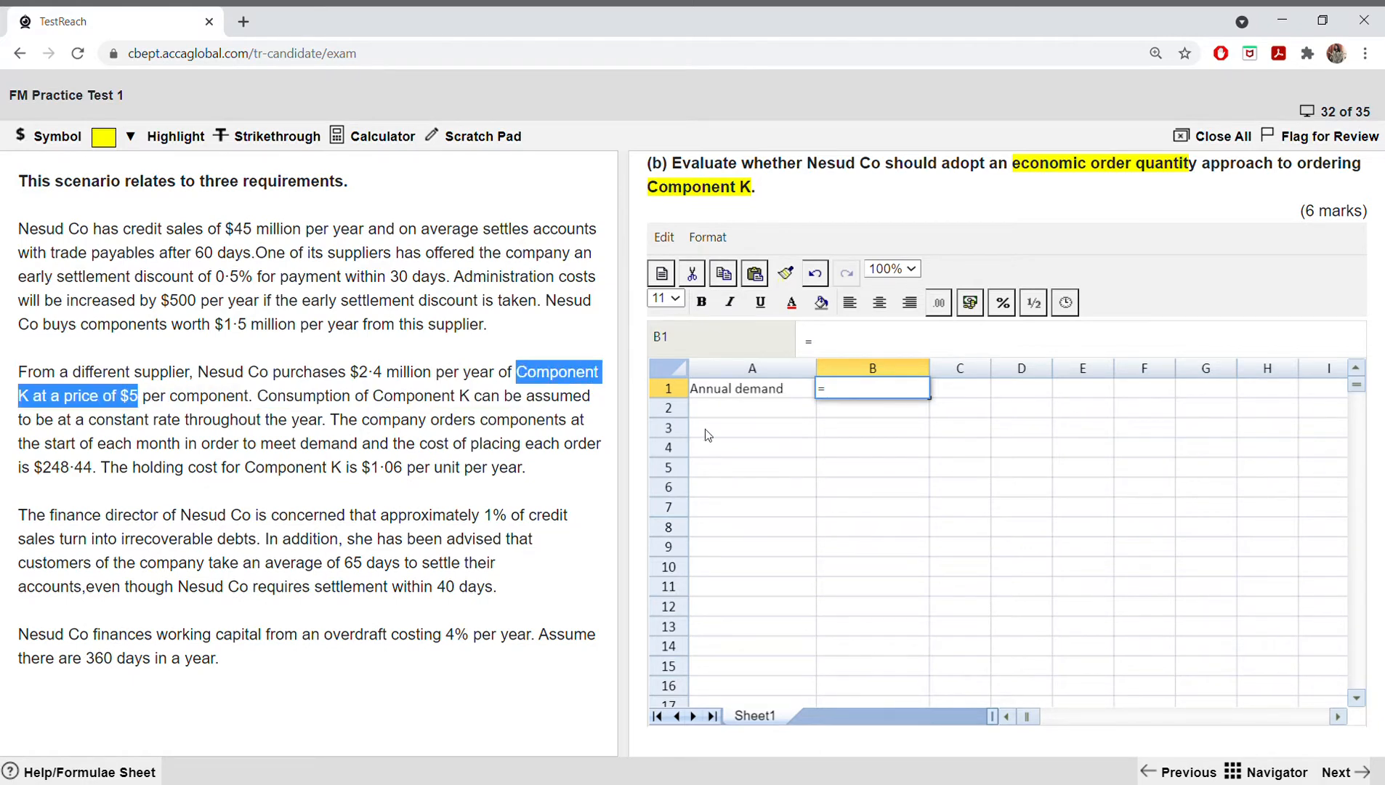
left_click(840, 400)
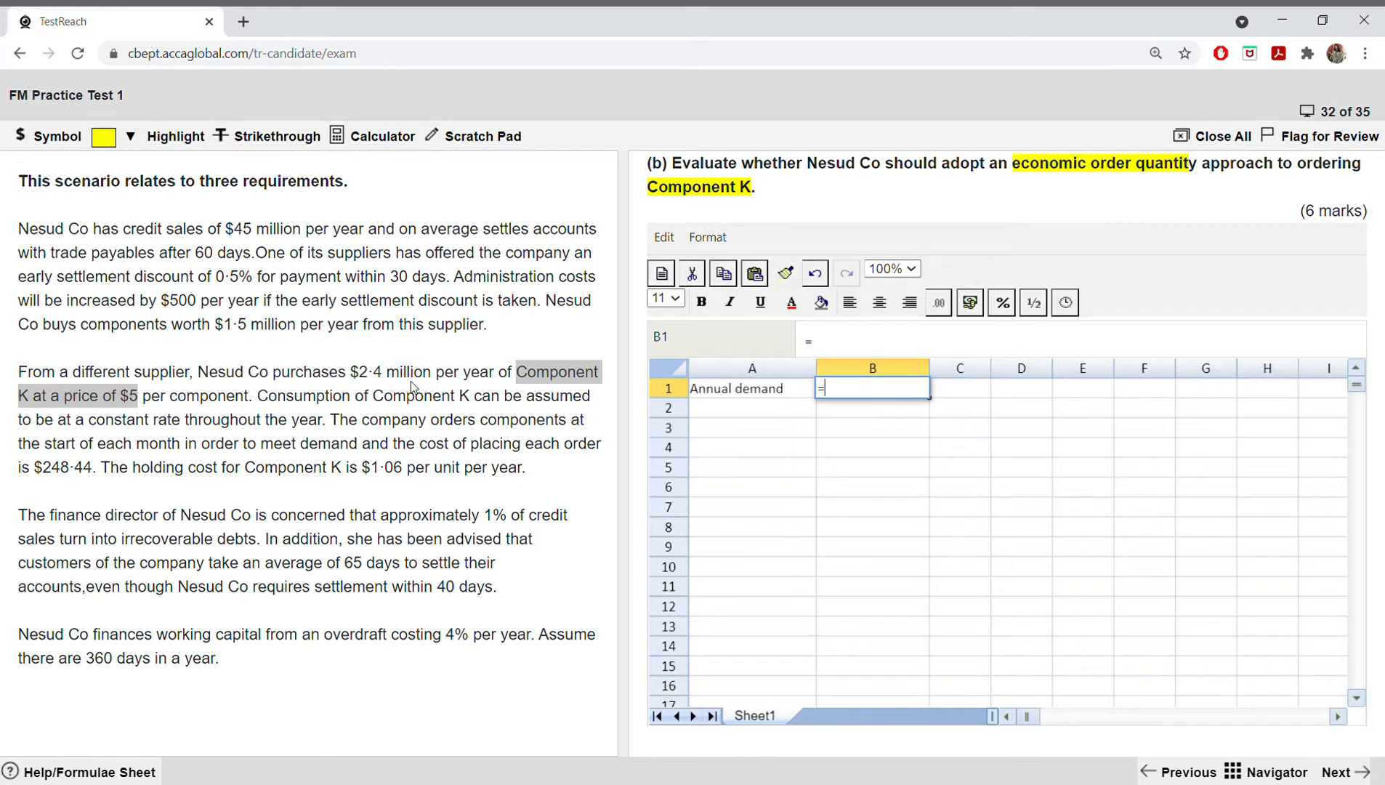
type("2400000")
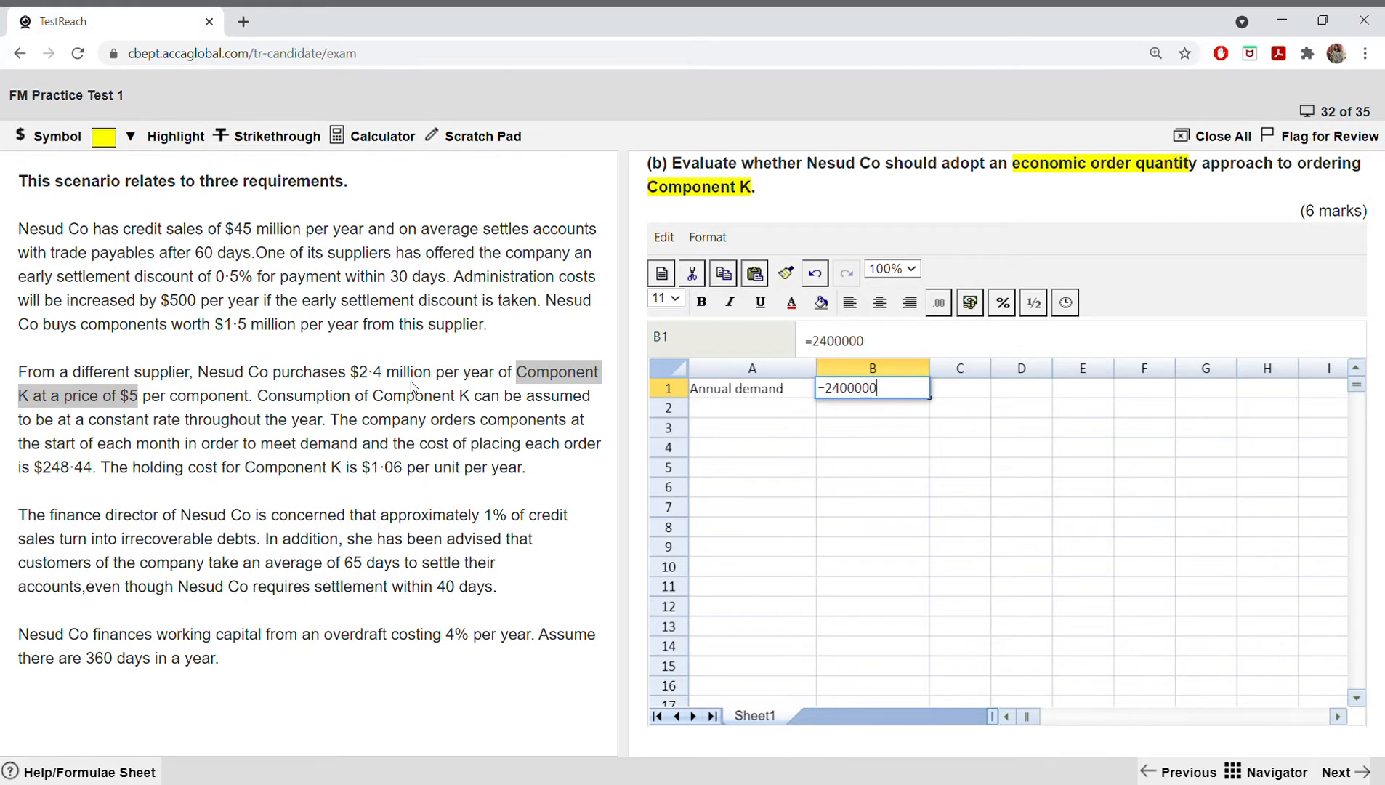
type("/5")
key("Return")
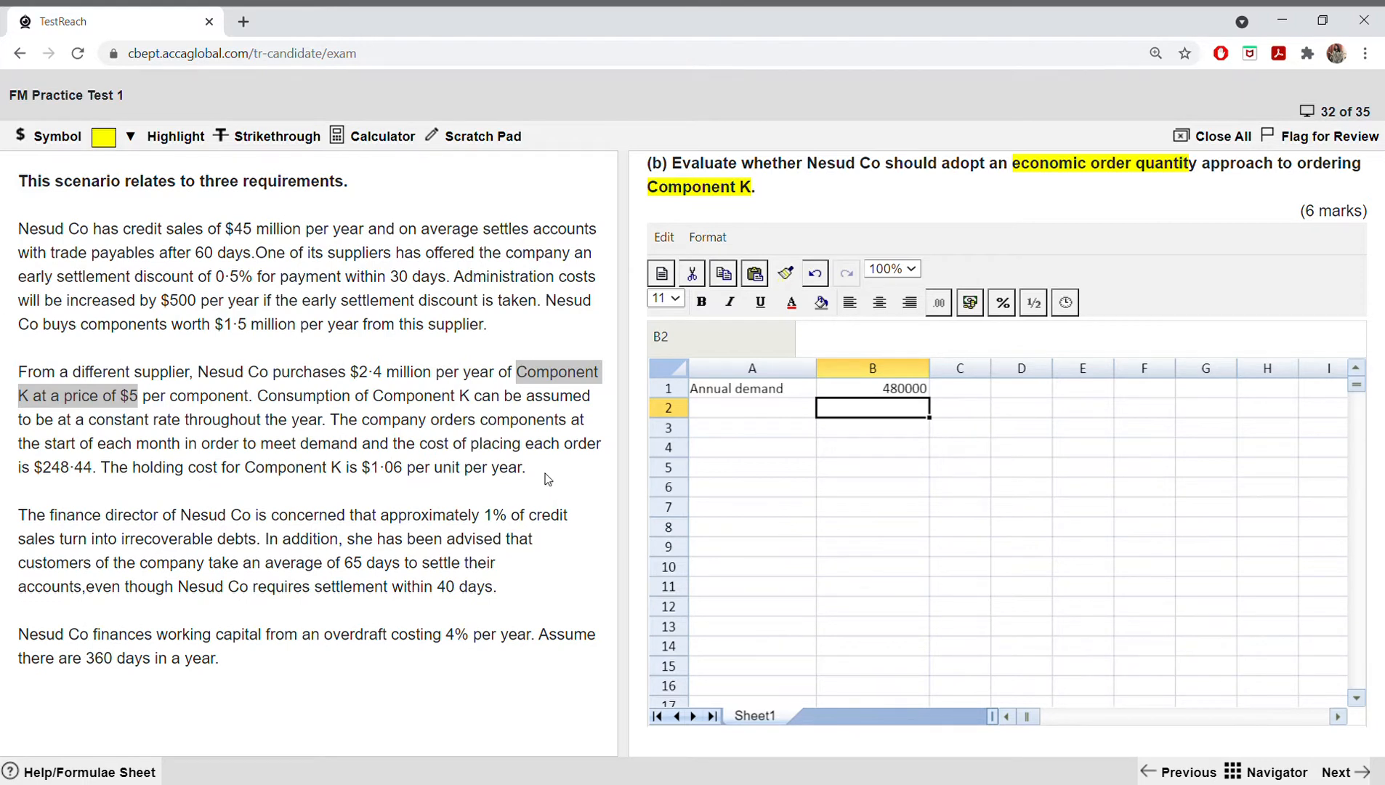
Step: Enter "unites per year" in C1 beside the annual demand and widen column C to fit the text
left_click(951, 395)
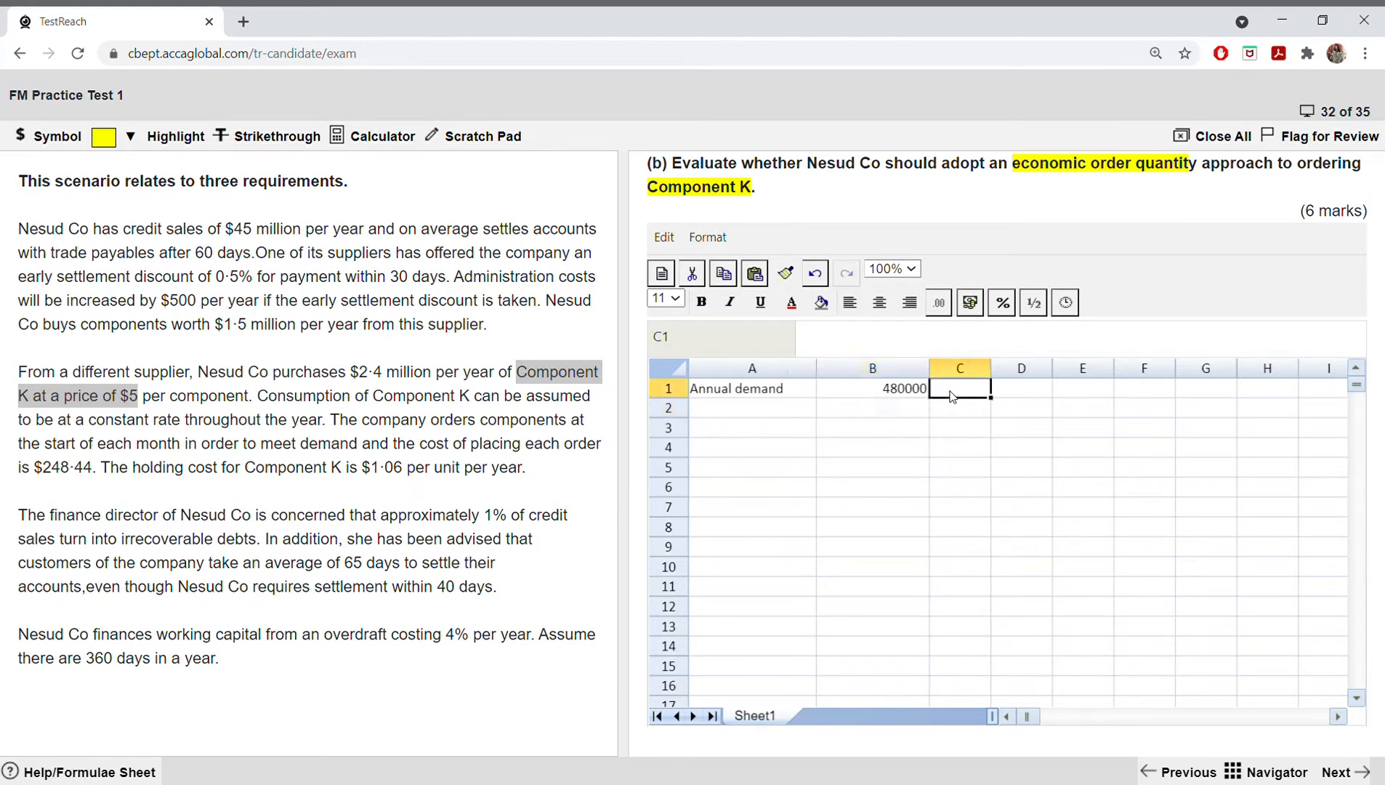
type("unites ")
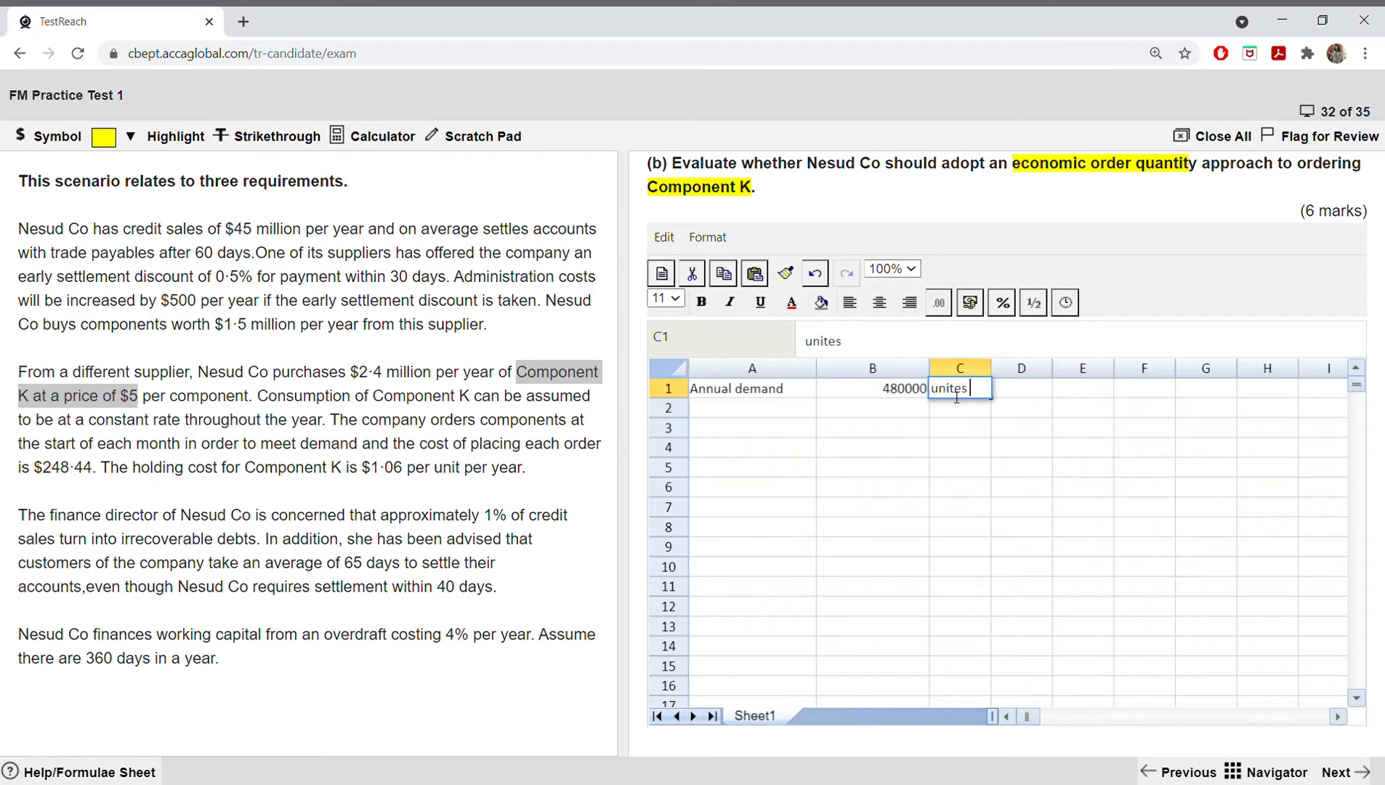
type("per year")
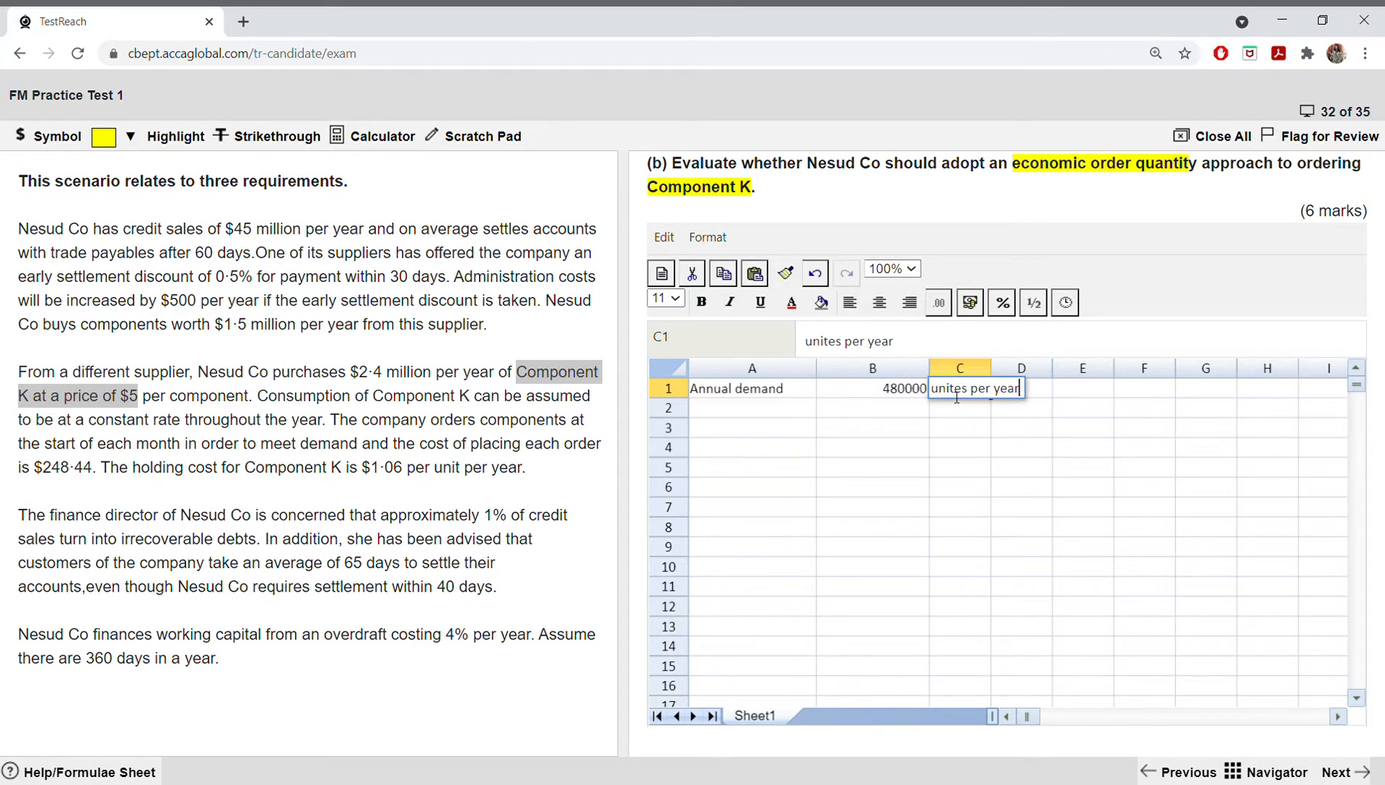
left_click(975, 446)
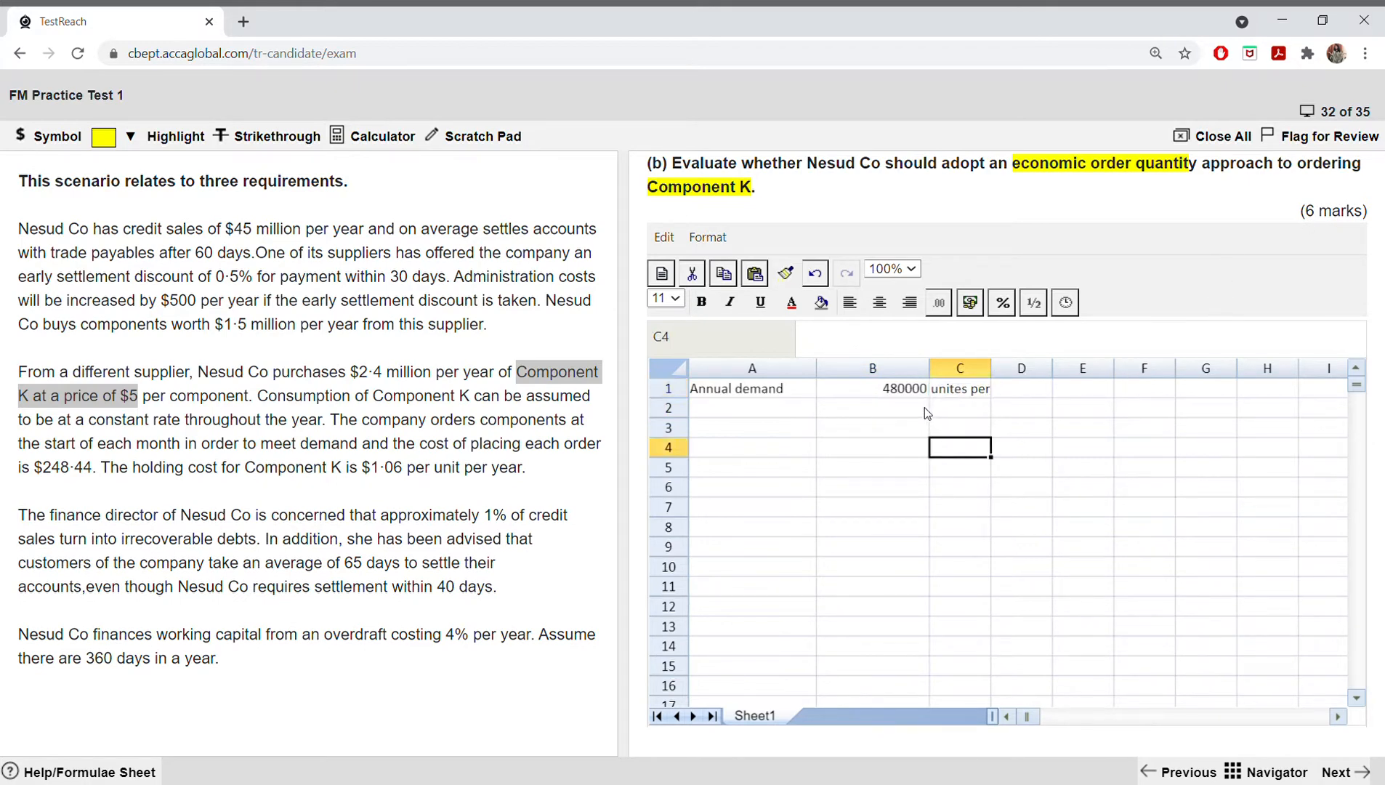
left_click(924, 392)
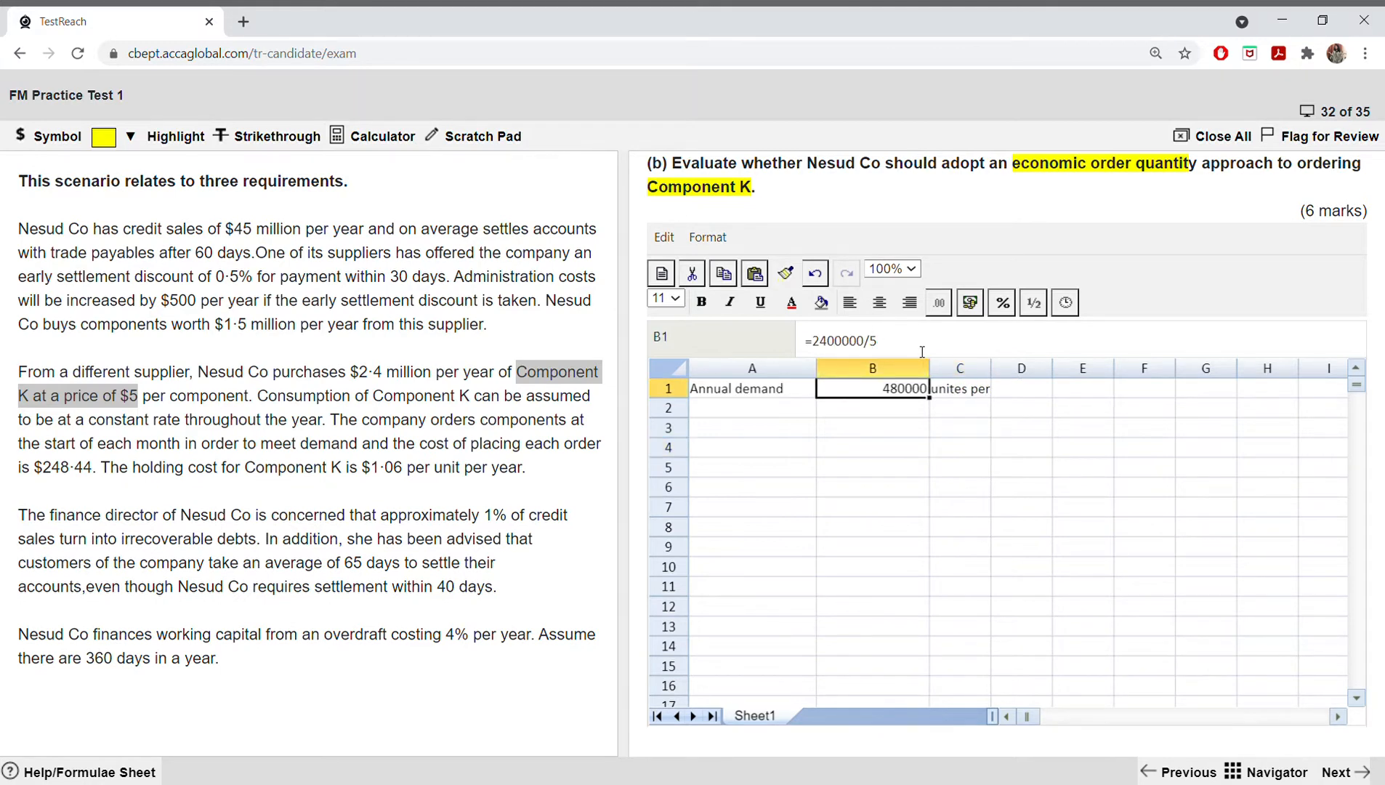
left_click(892, 449)
left_click_drag(991, 369, 1074, 376)
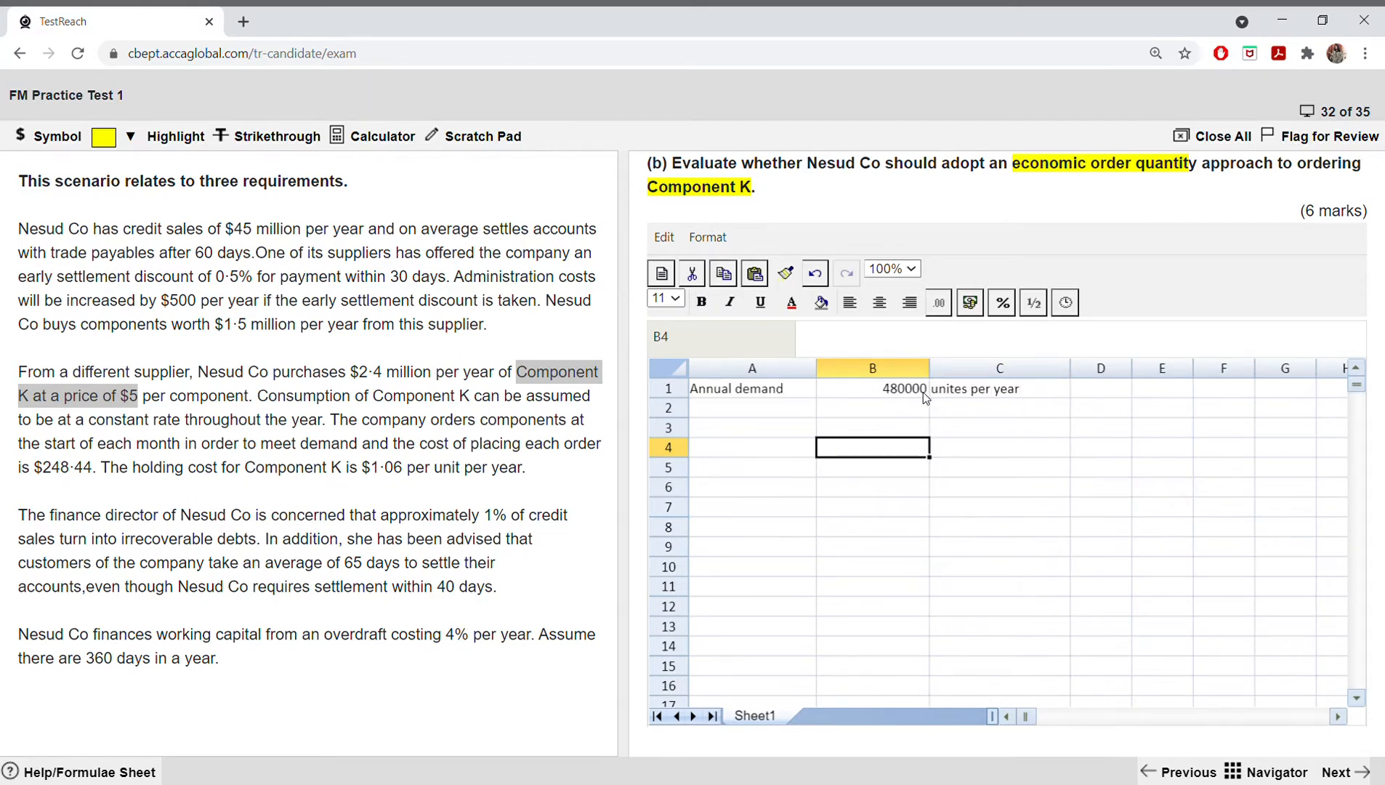
Step: Enter the label "Each month, N Co orders" in A2 and widen column A to fit it
left_click(785, 411)
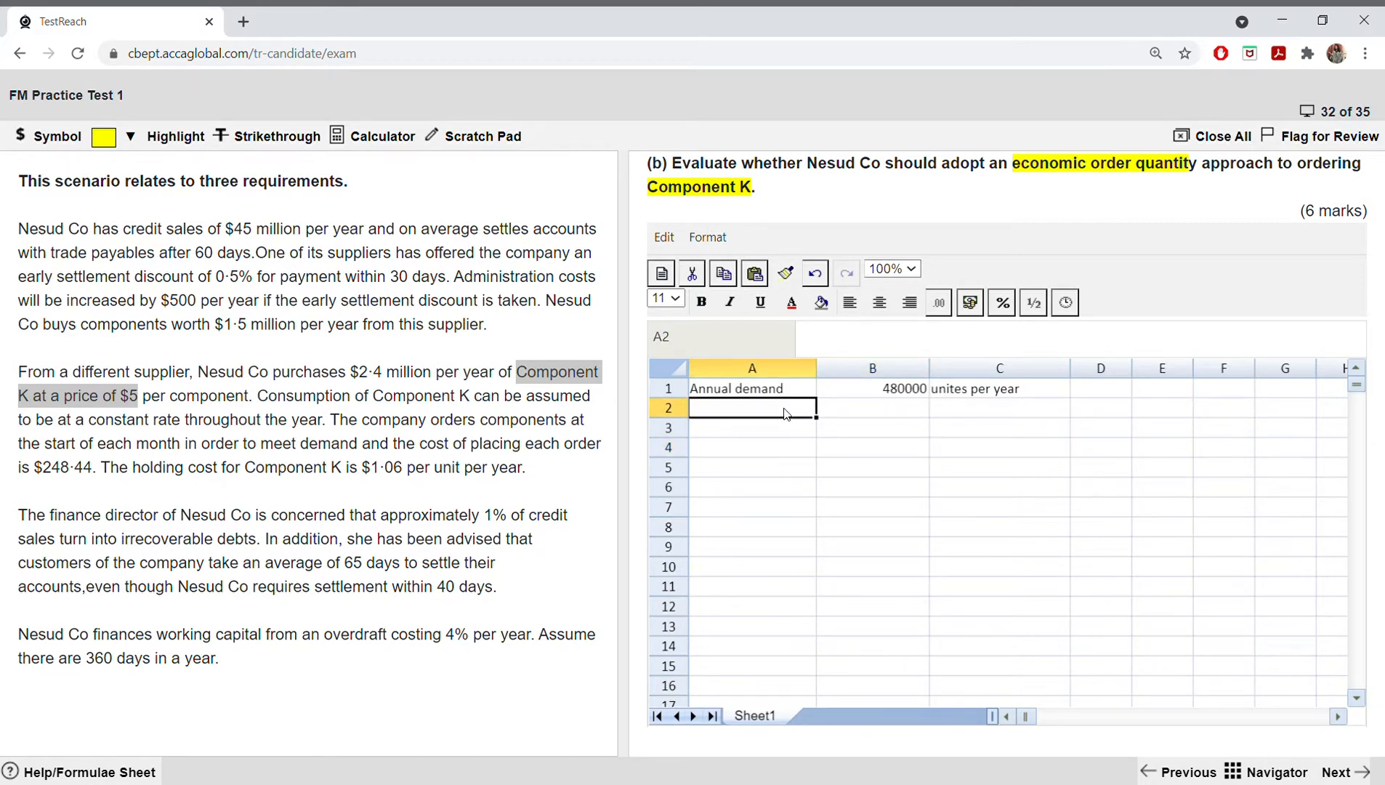
type("Ea")
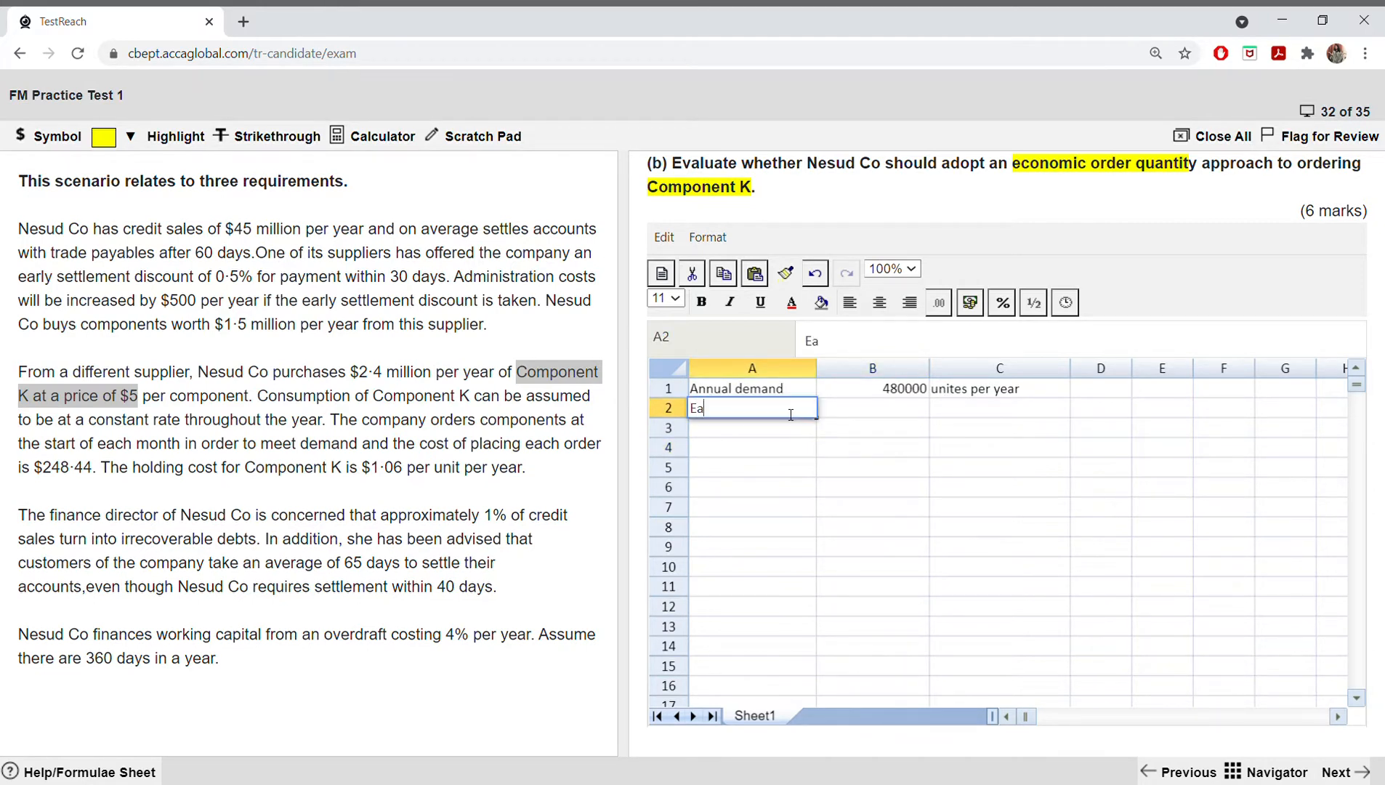
type("ch month")
type(", N Co")
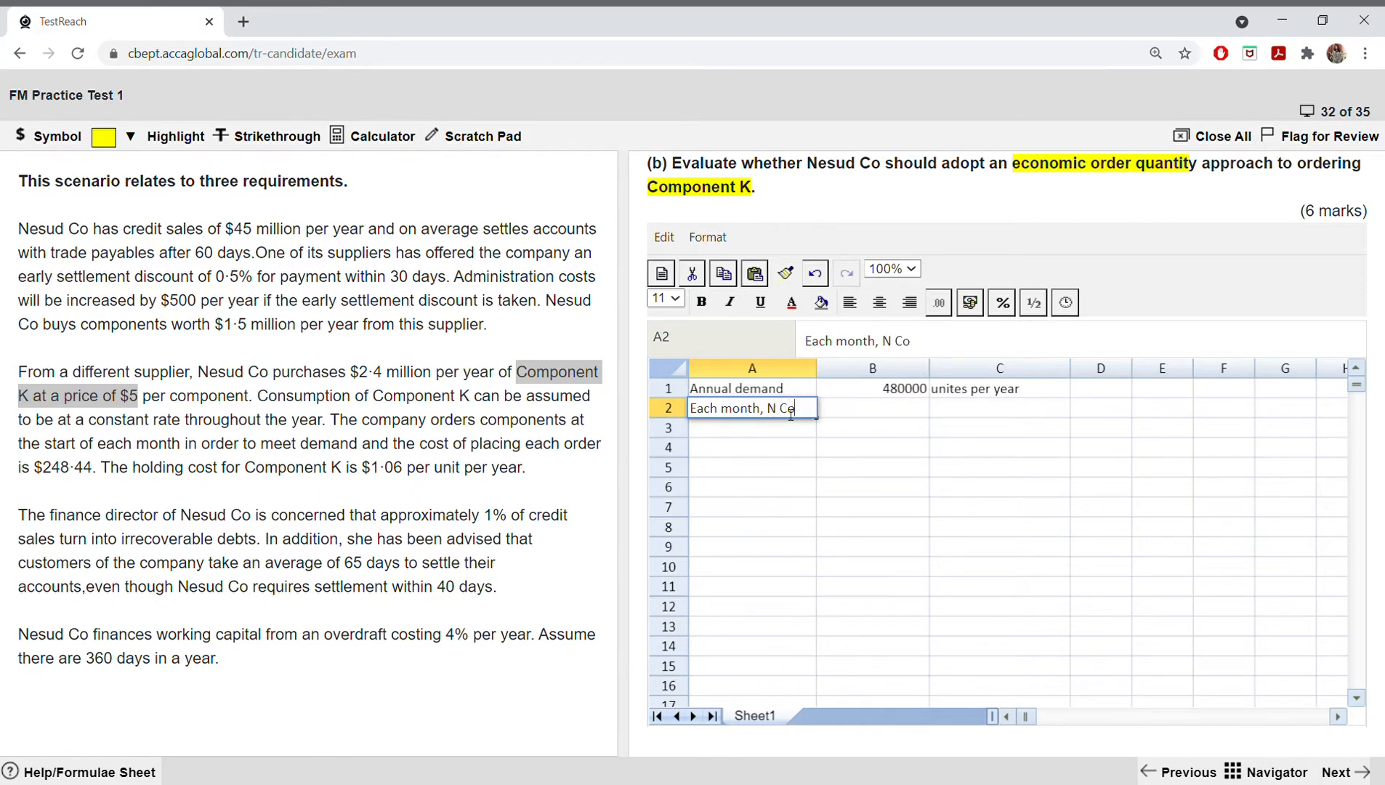
type(" orders")
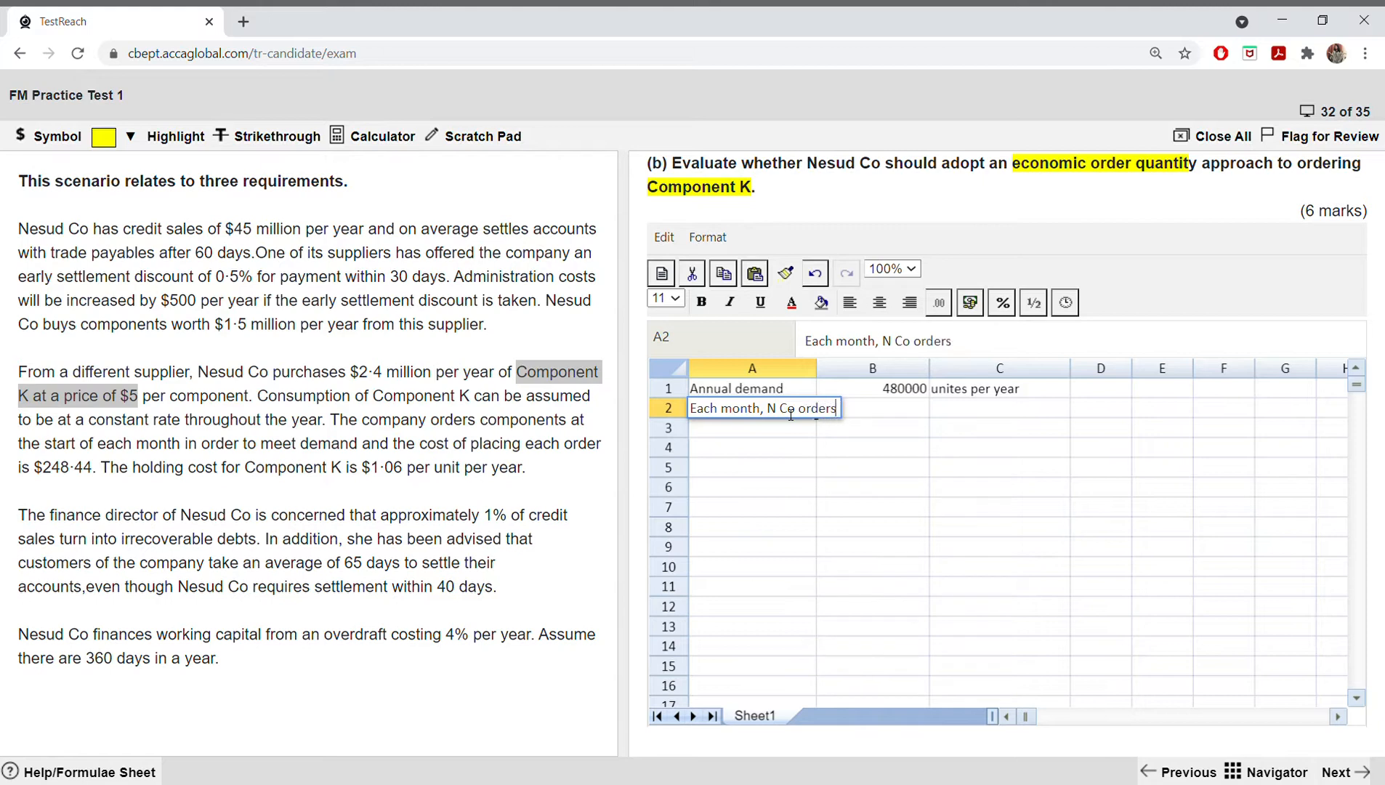
key("Return")
left_click(773, 415)
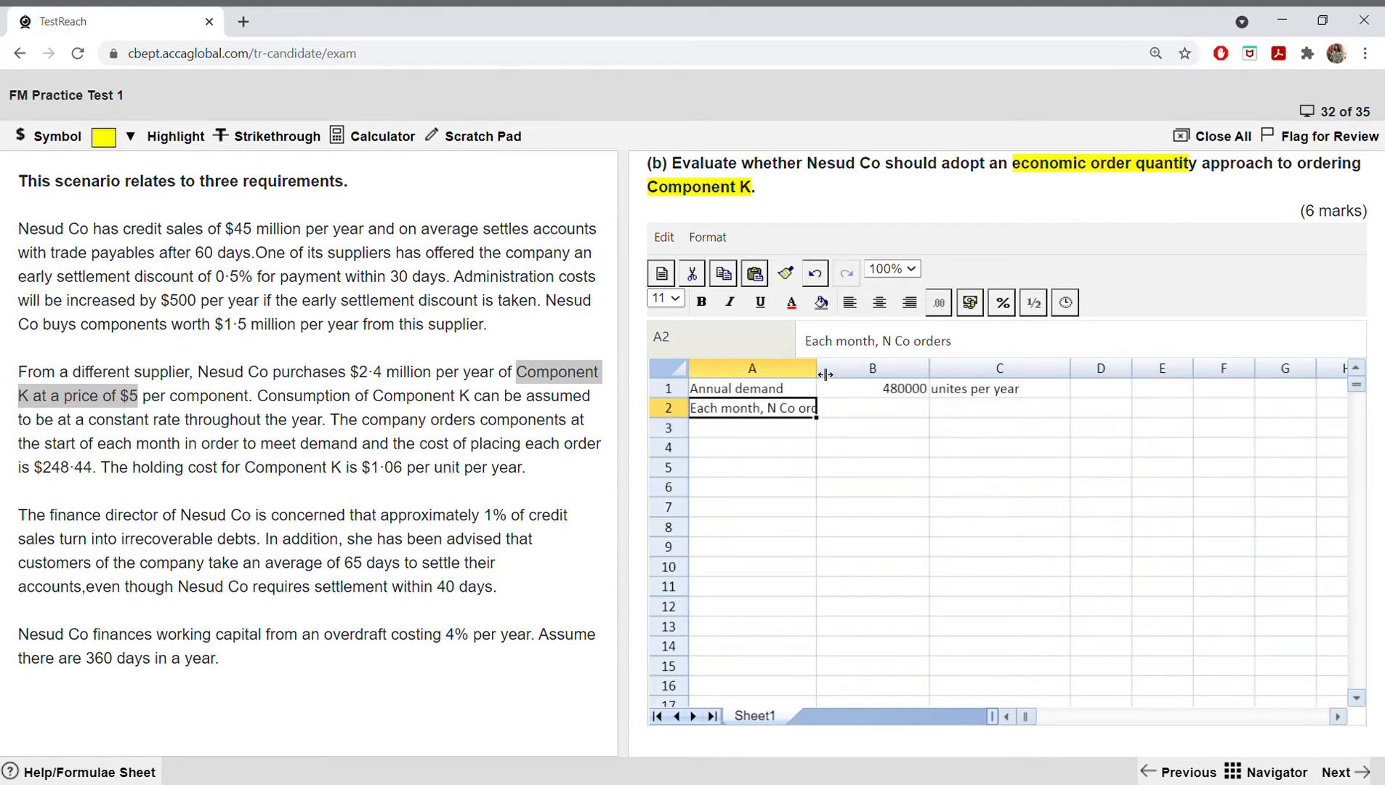
left_click_drag(817, 368, 877, 369)
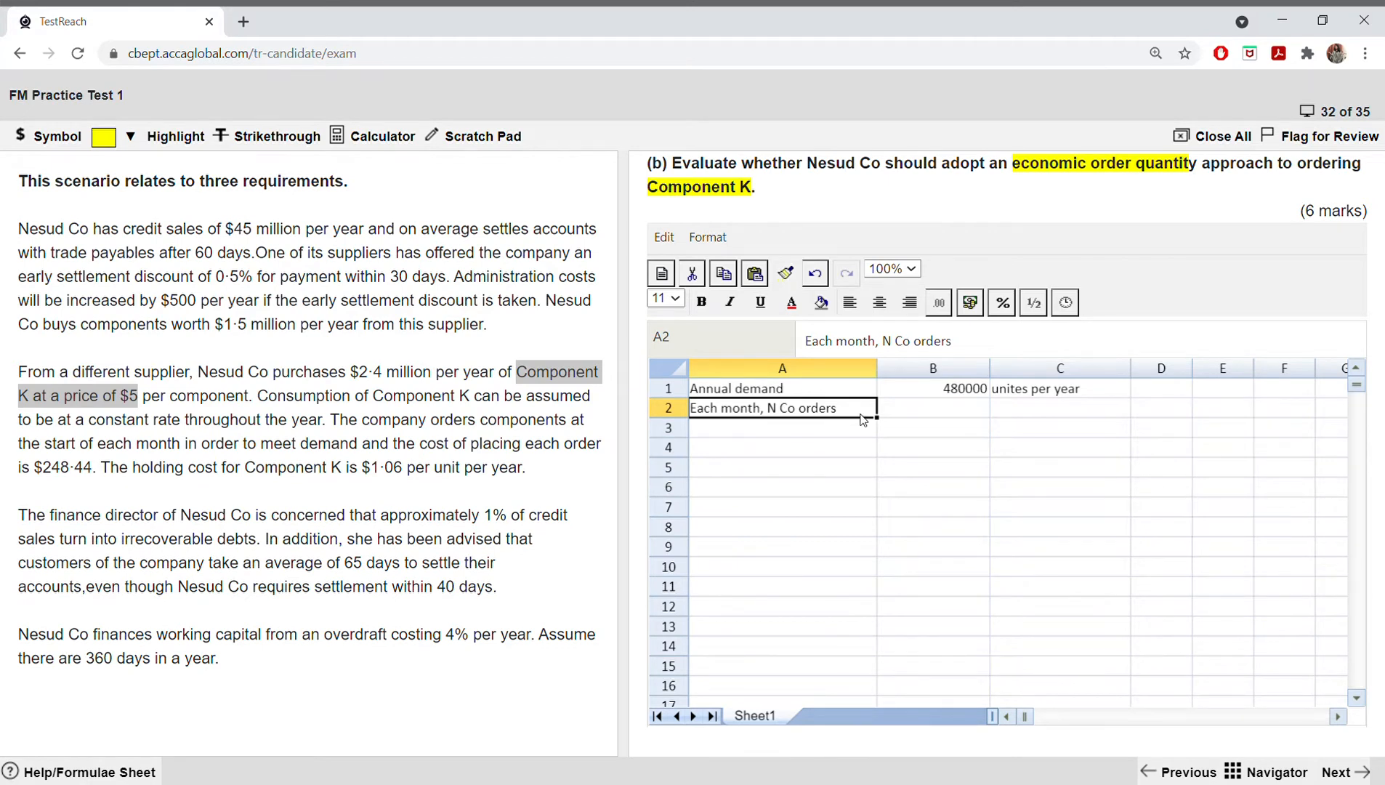
Step: Calculate the monthly order quantity in B2 with =B1/12 and enter "units" beside it in C2
left_click(949, 408)
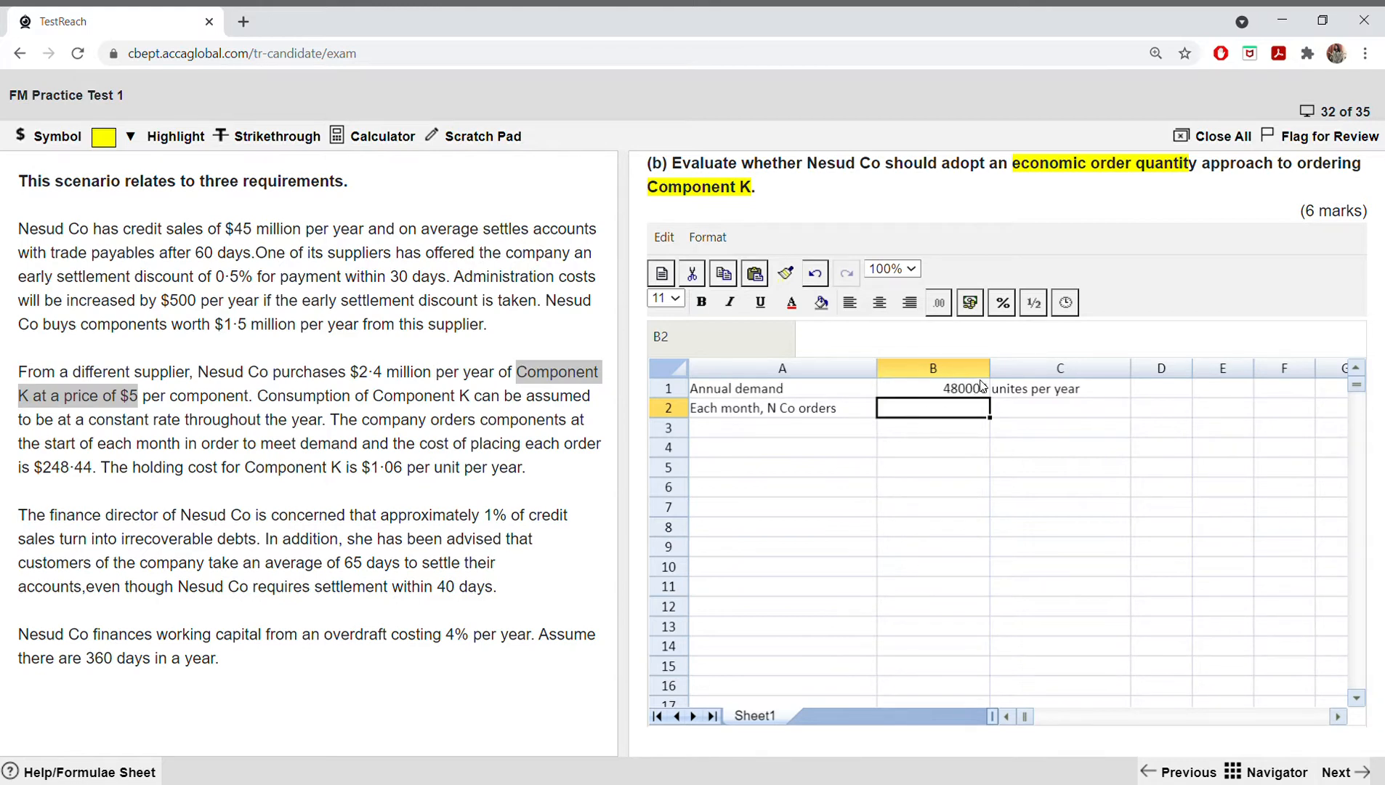
type("=")
left_click(937, 396)
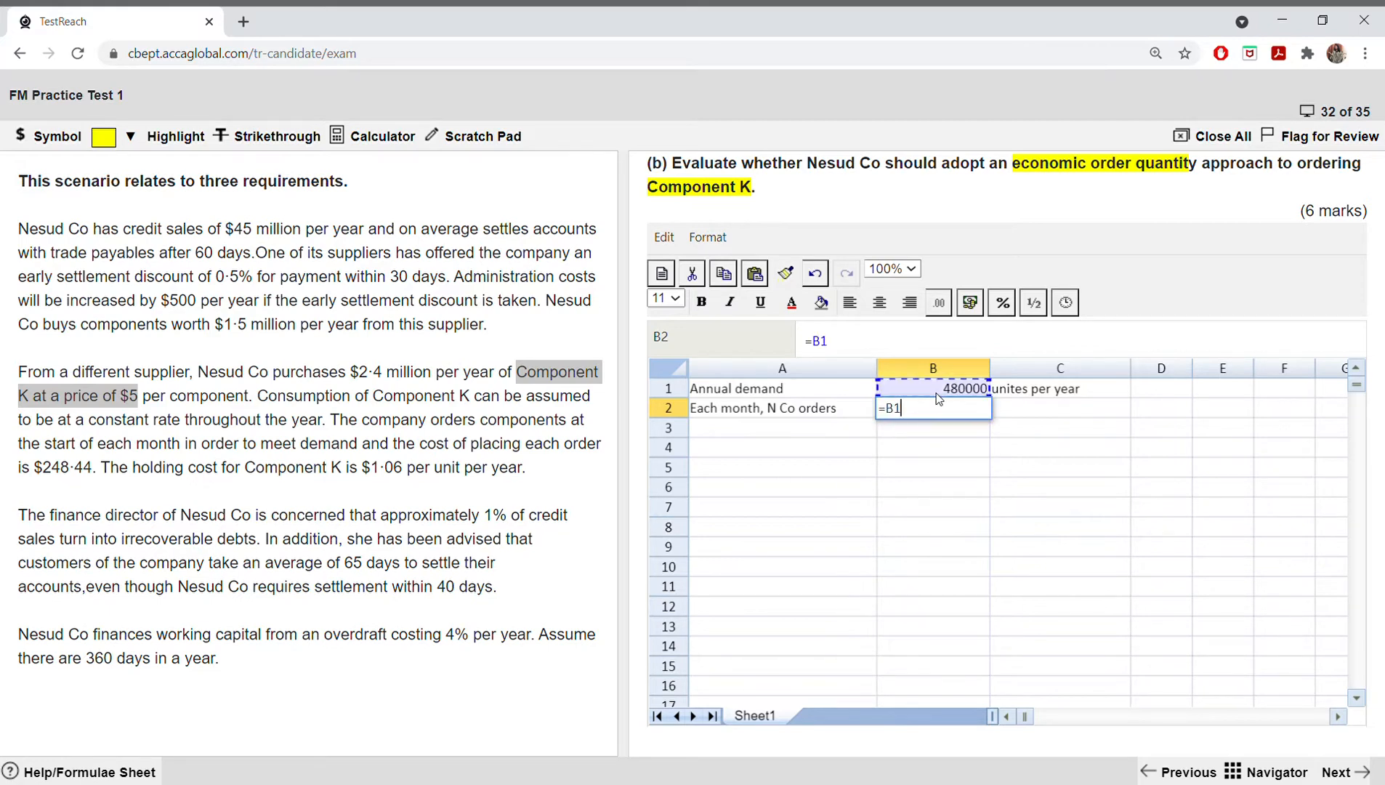
type("/12")
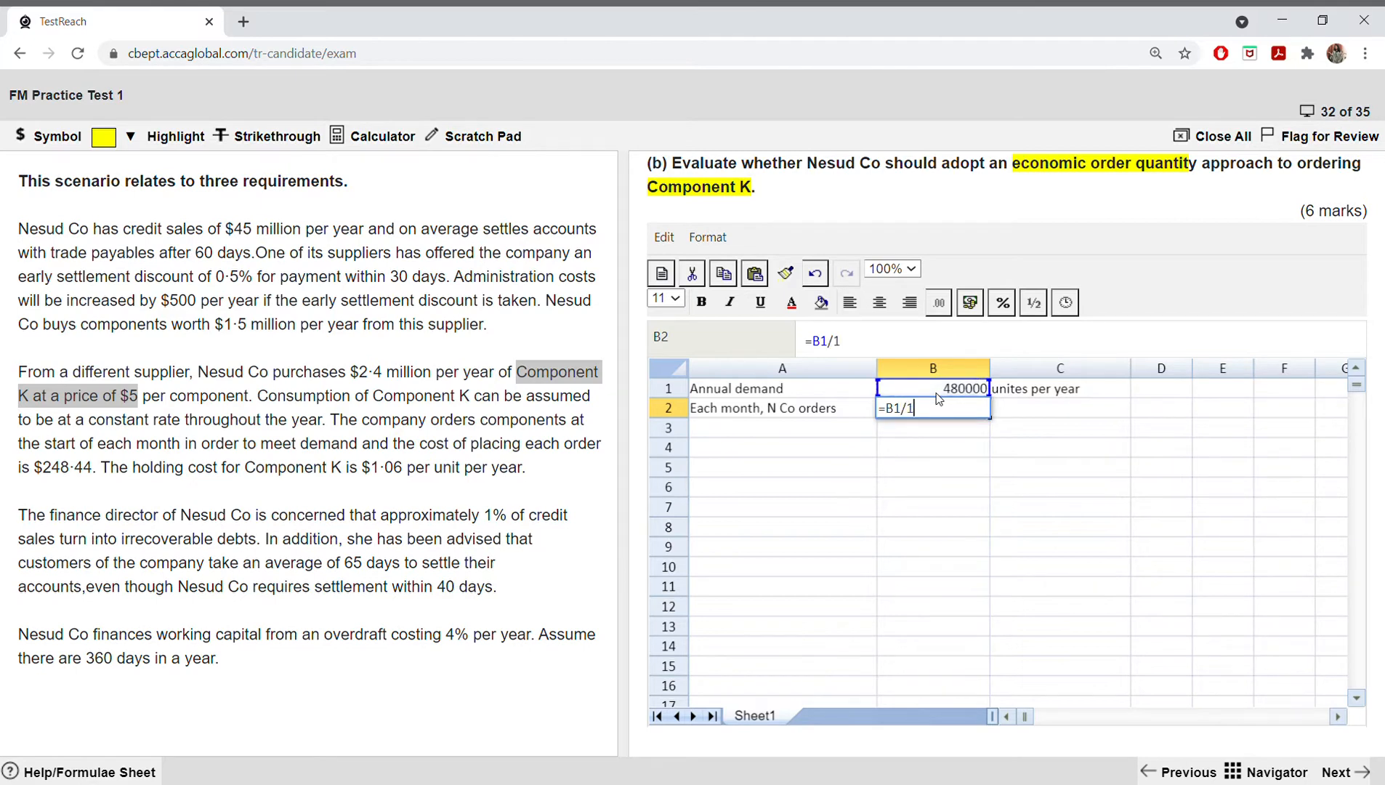
key("Return")
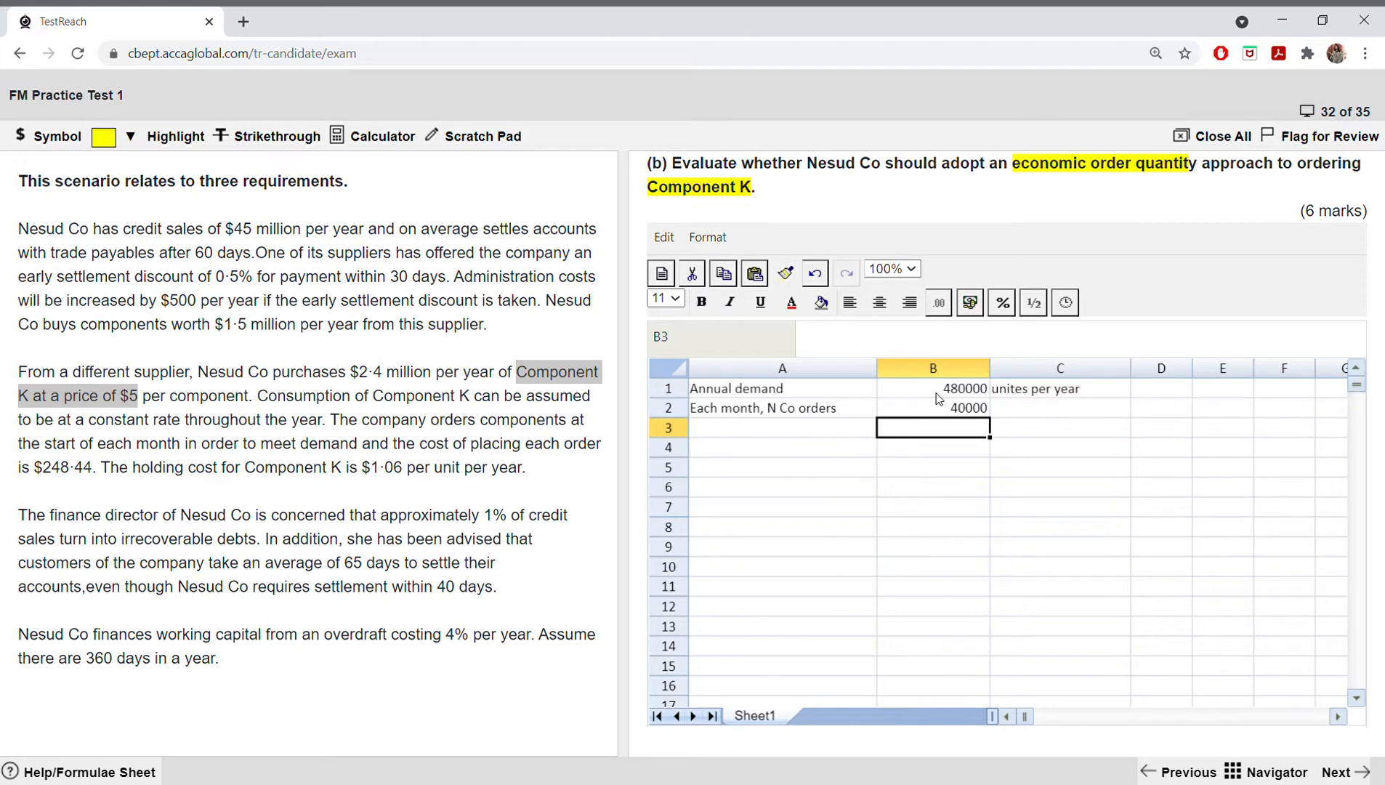
left_click(1035, 408)
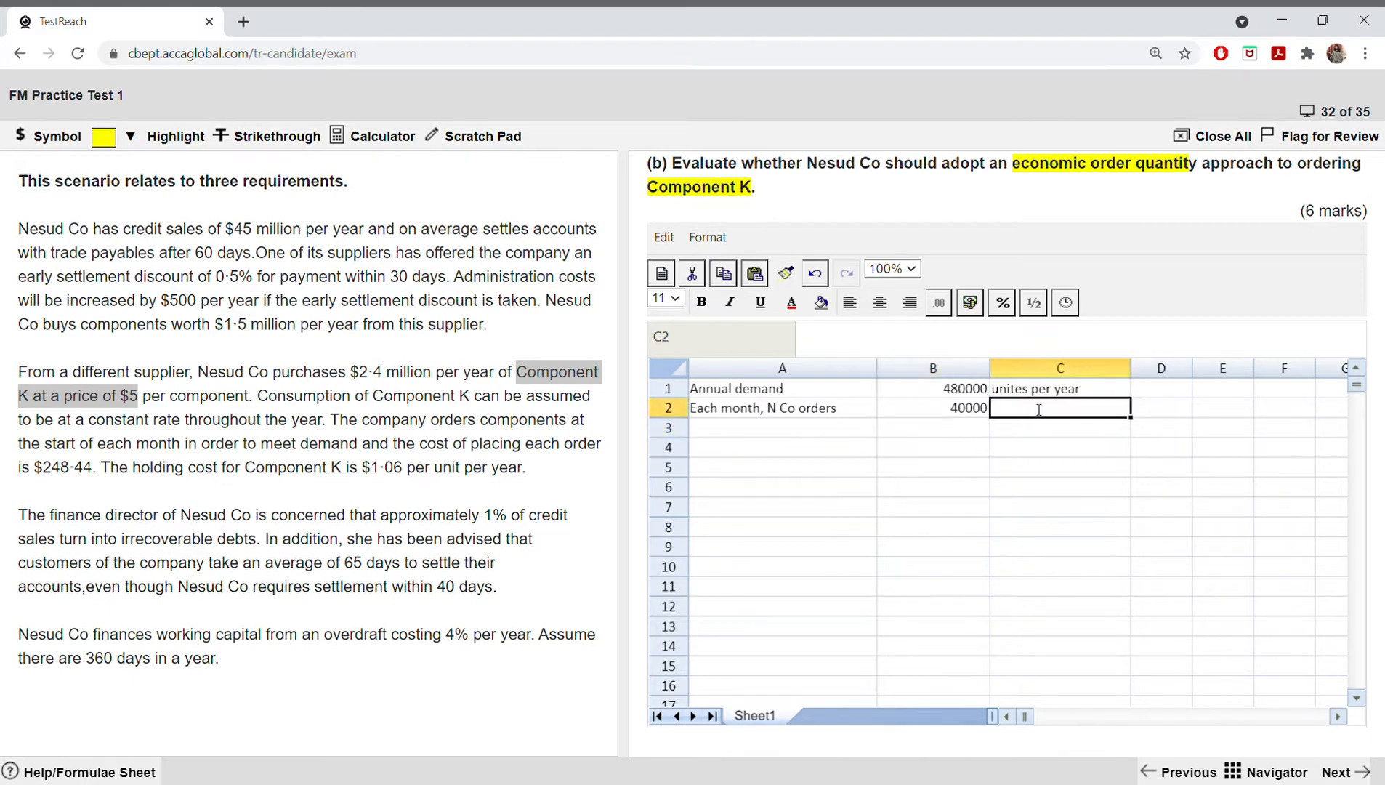
type("units")
key("Return")
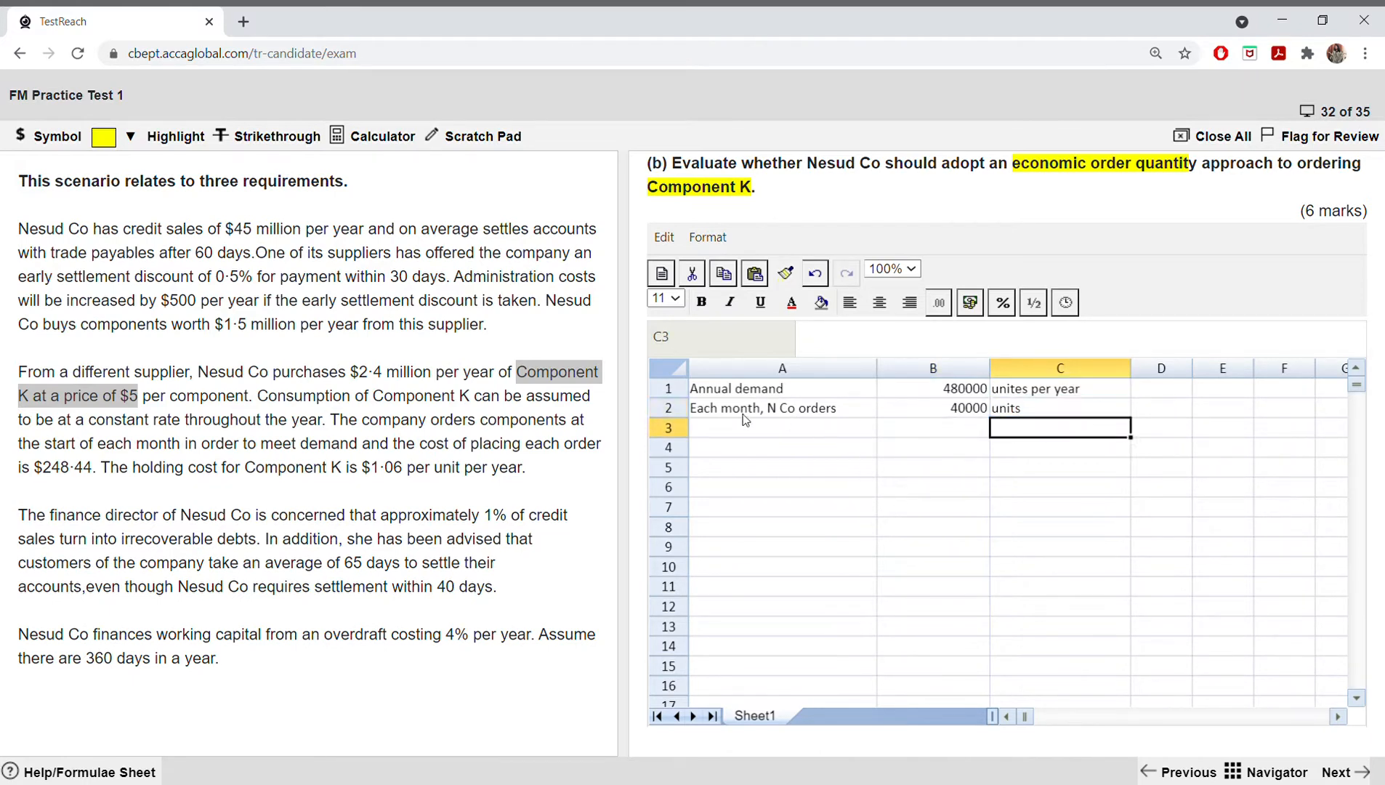
Step: Enter the label "cuurent ordering cost" in A3 below the monthly order row
left_click(725, 425)
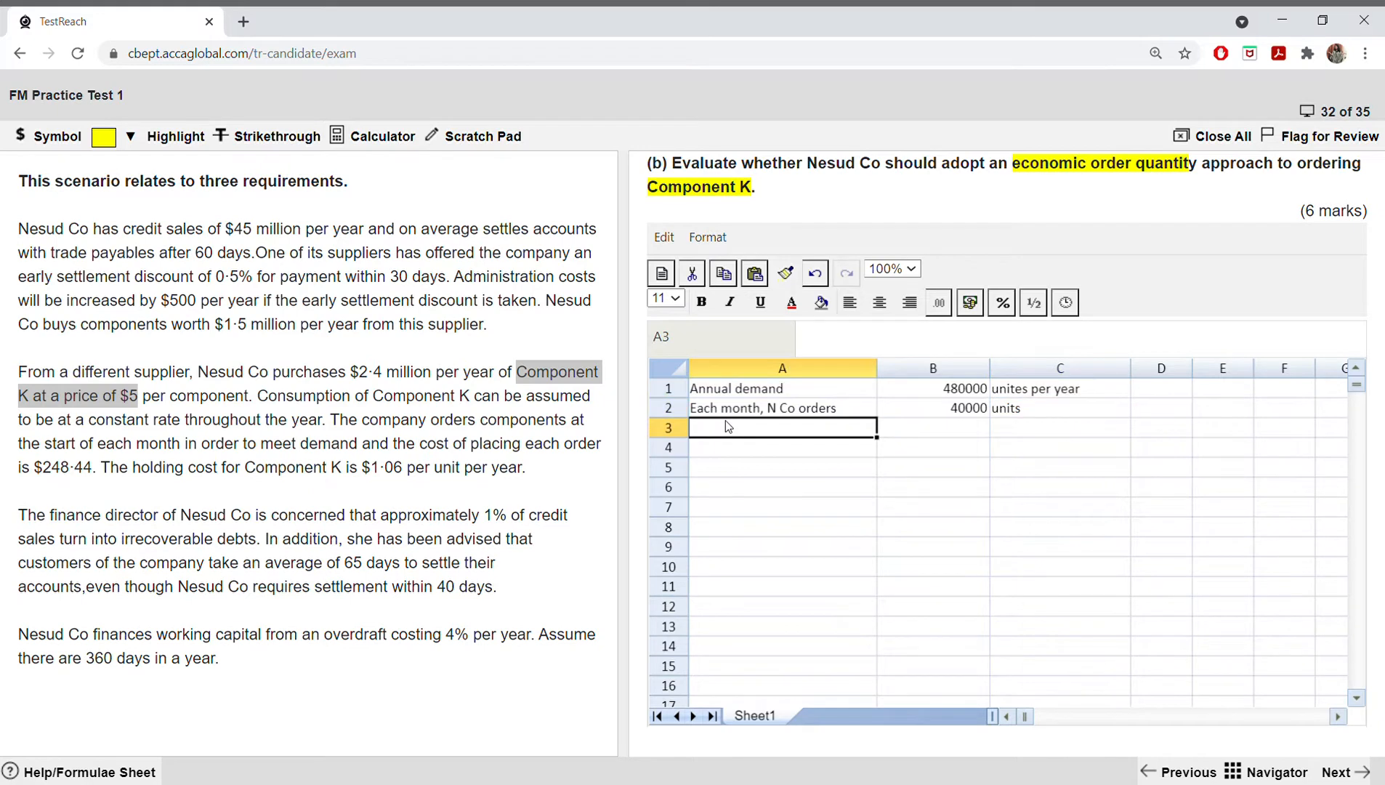
type("cuurent ")
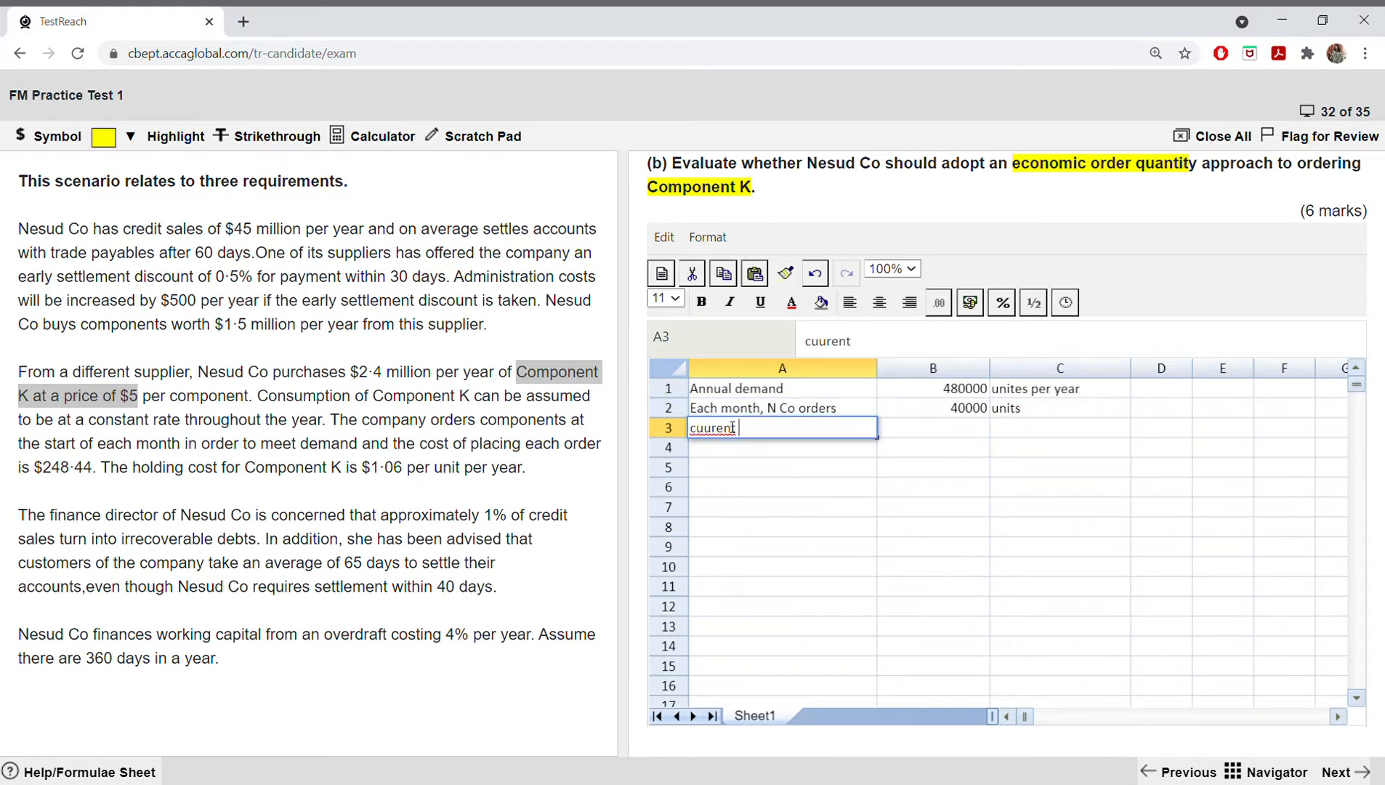
type("ordering cost")
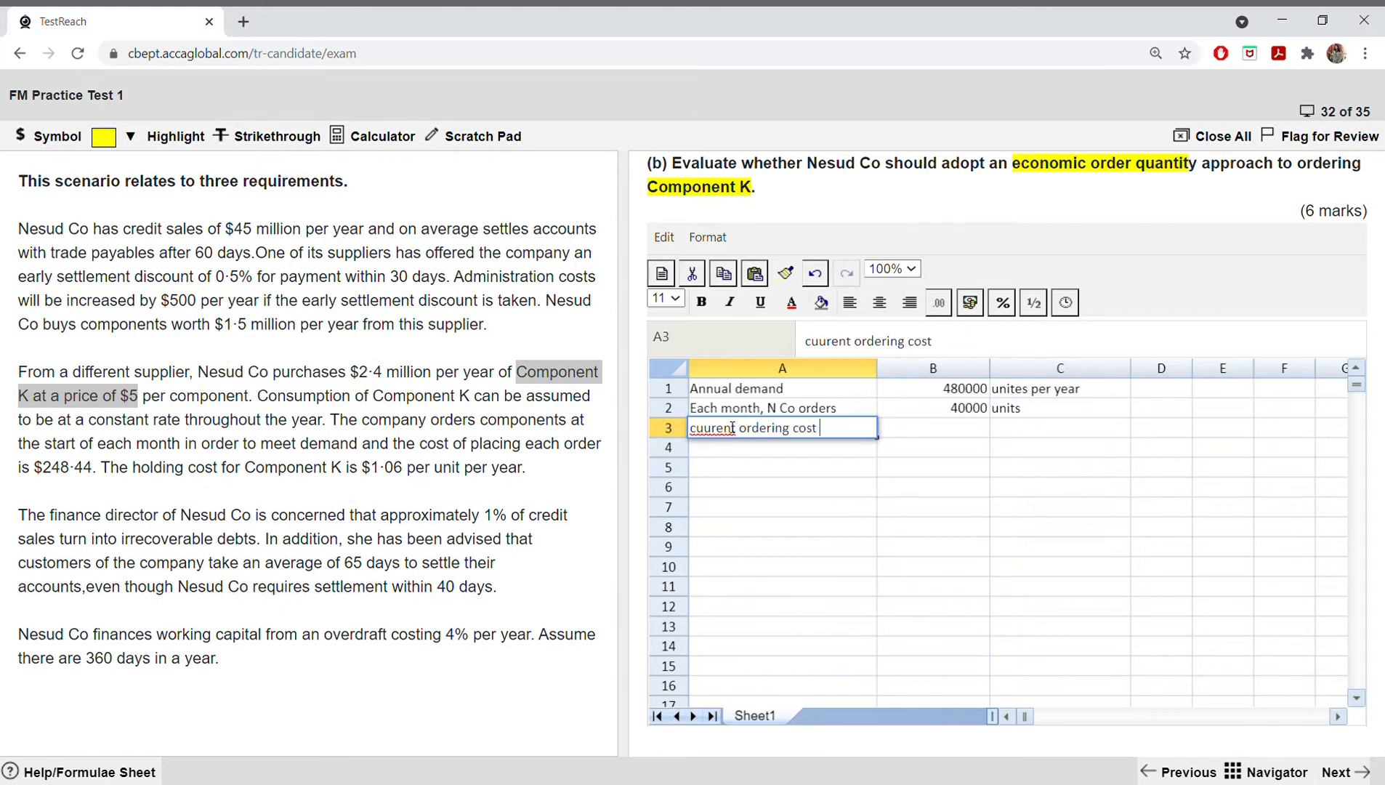
left_click(767, 508)
double_click(727, 429)
Step: Select B3 for the ordering cost and check the cost of placing each order in the scenario
left_click(889, 434)
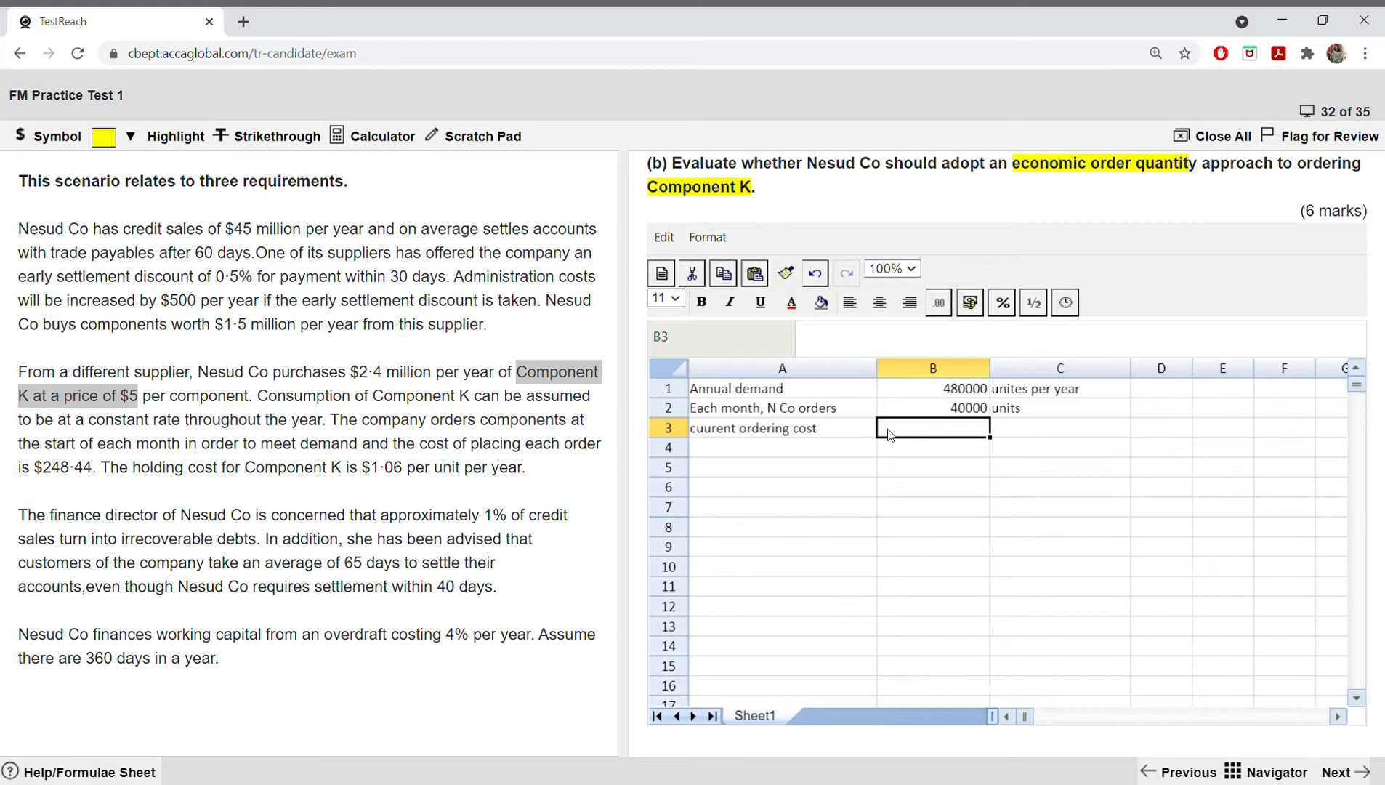
left_click(174, 465)
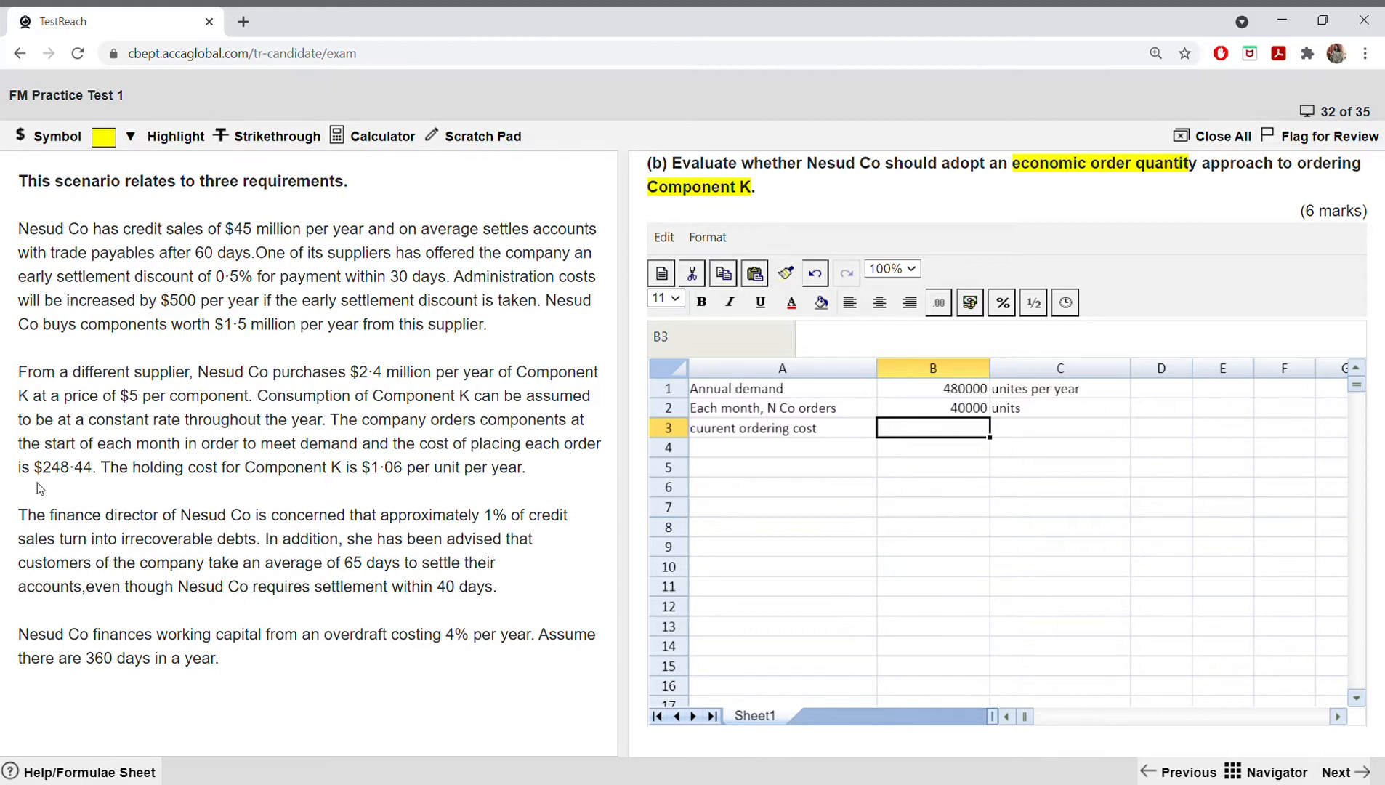
Step: Calculate the current annual ordering cost in B3 with =248.44*12, using the cost per order from the scenario
left_click_drag(42, 468, 100, 473)
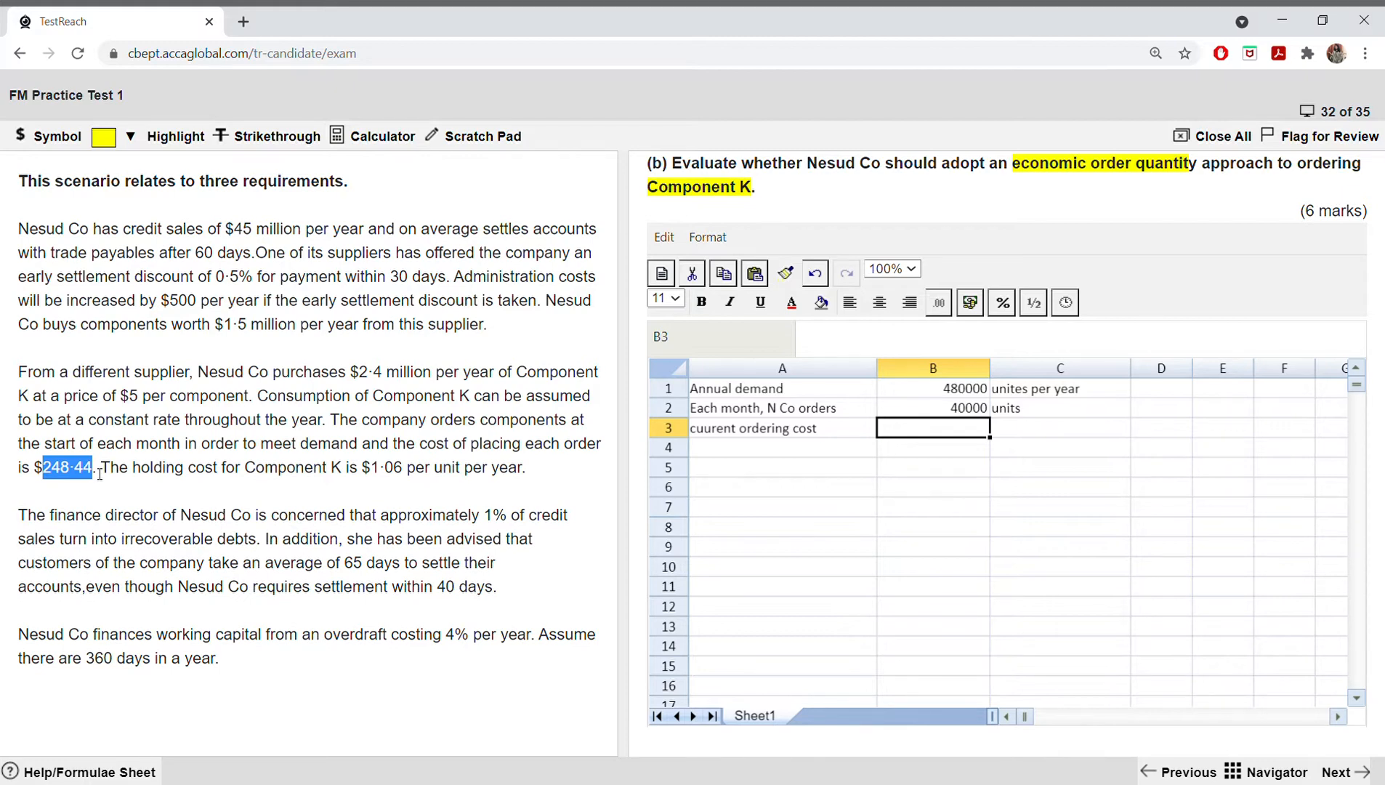
double_click(910, 432)
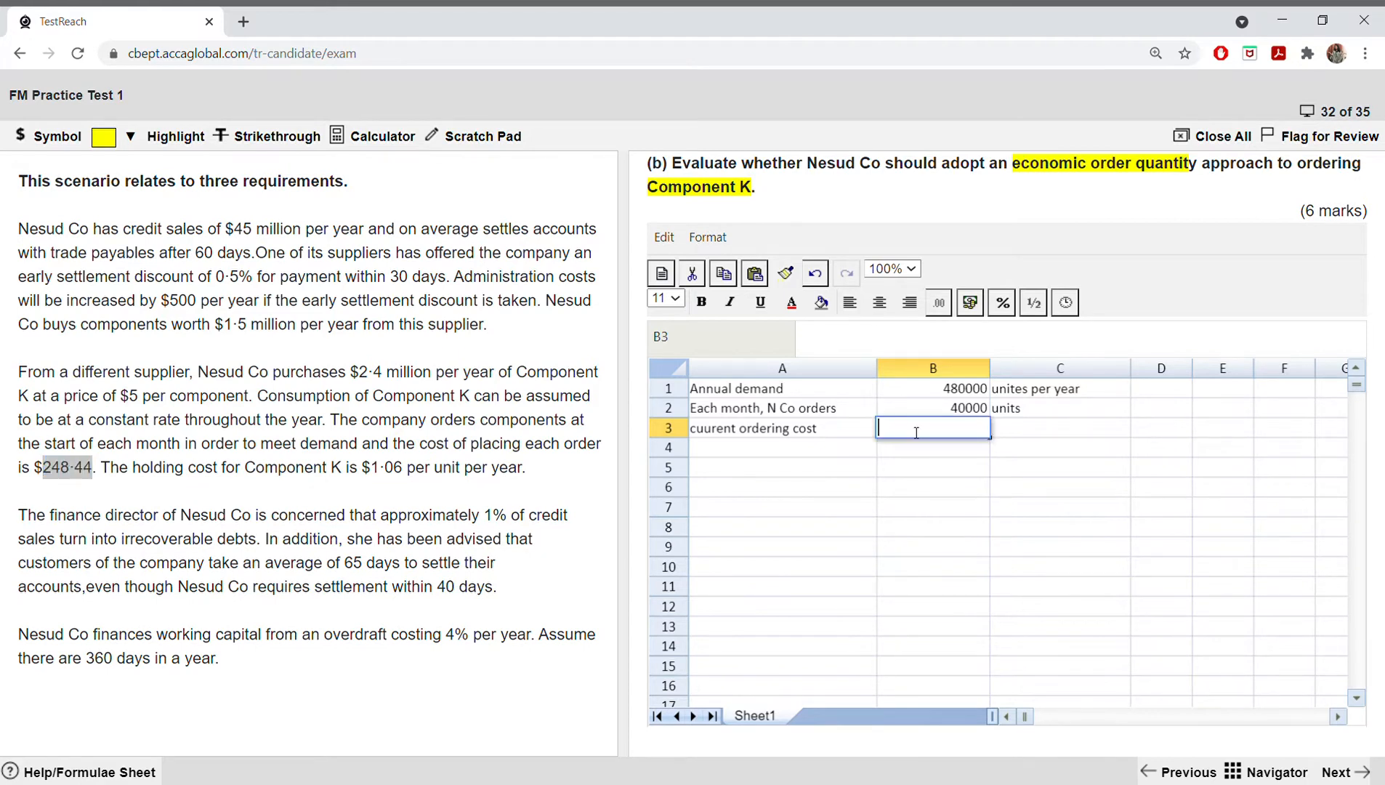
type("=248.44*12")
key("Return")
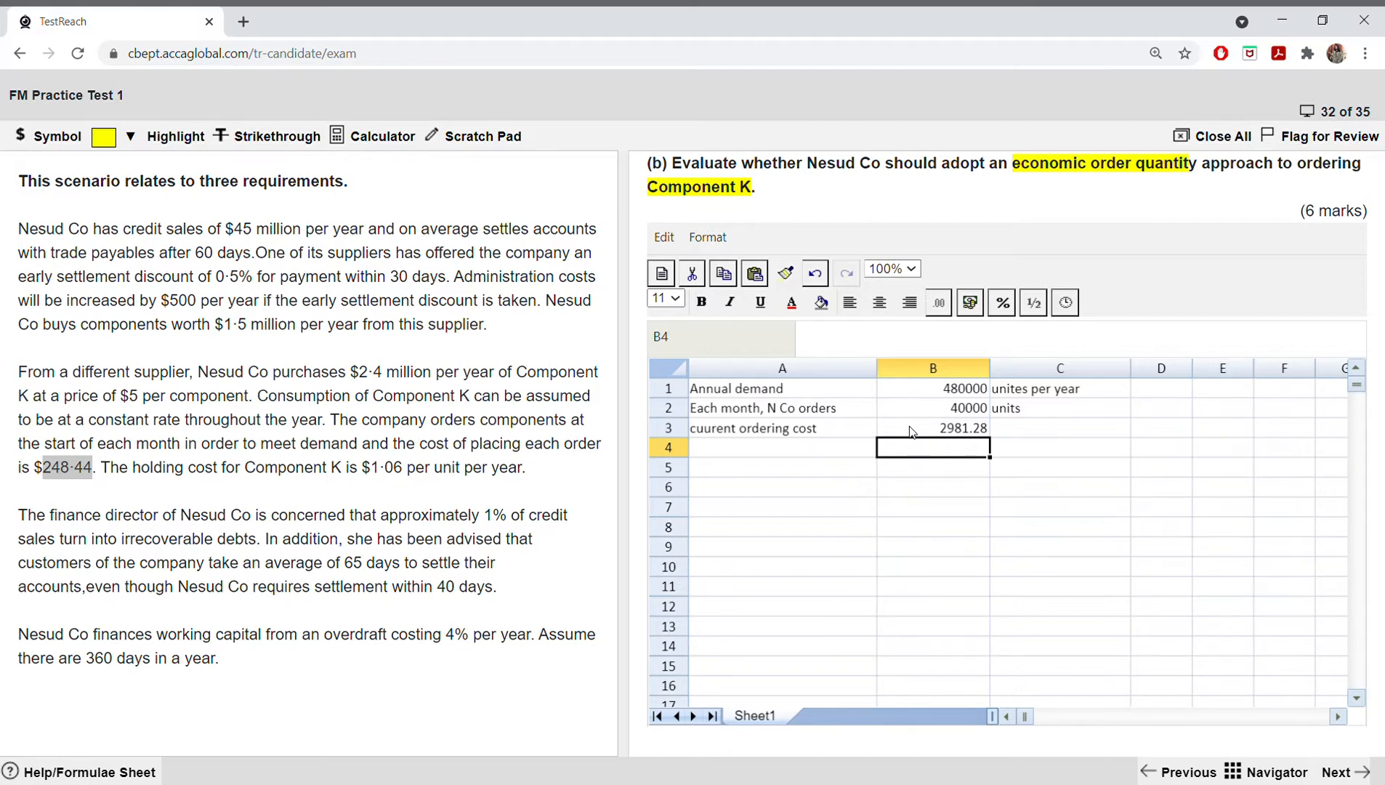
Step: Enter the rounded ordering cost as "2981 per year" in C3
left_click(1011, 431)
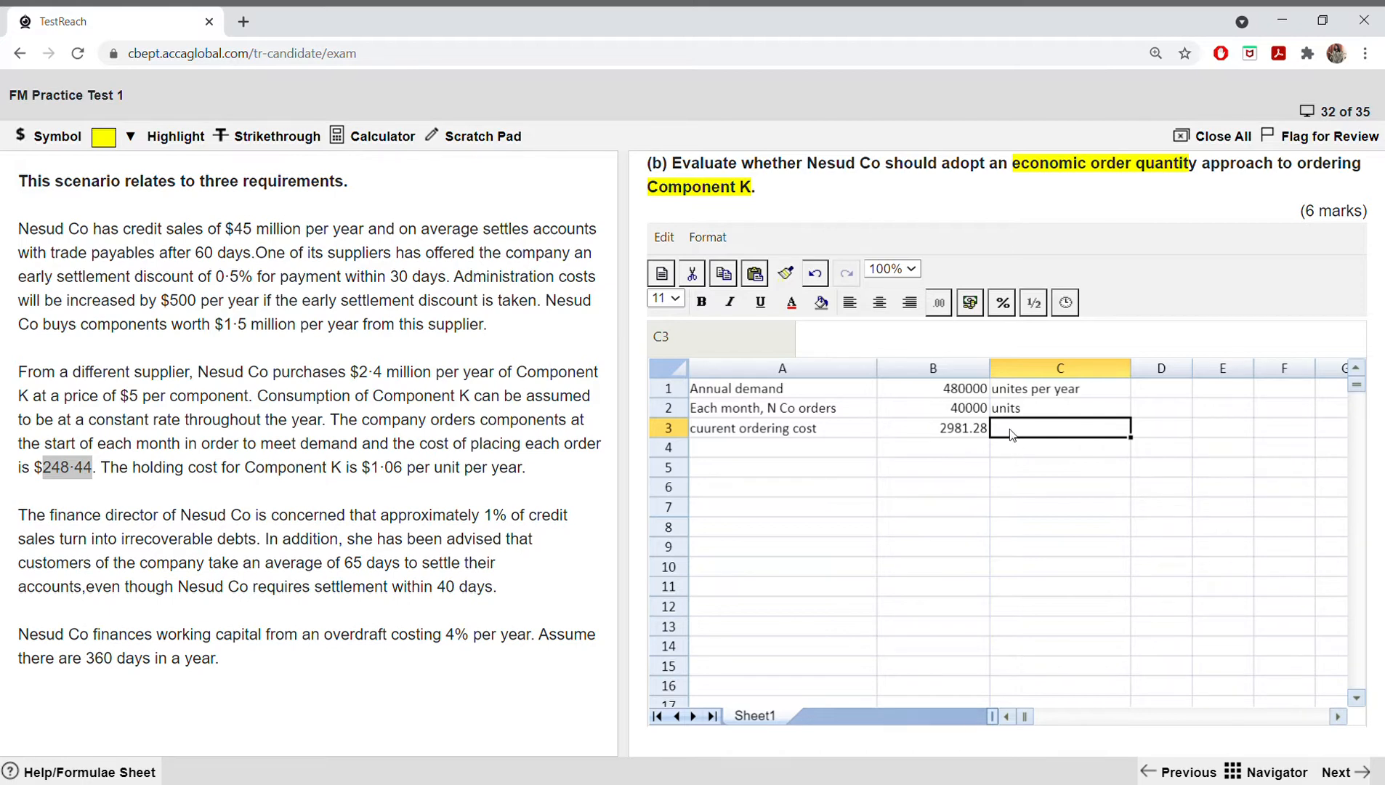
type("29")
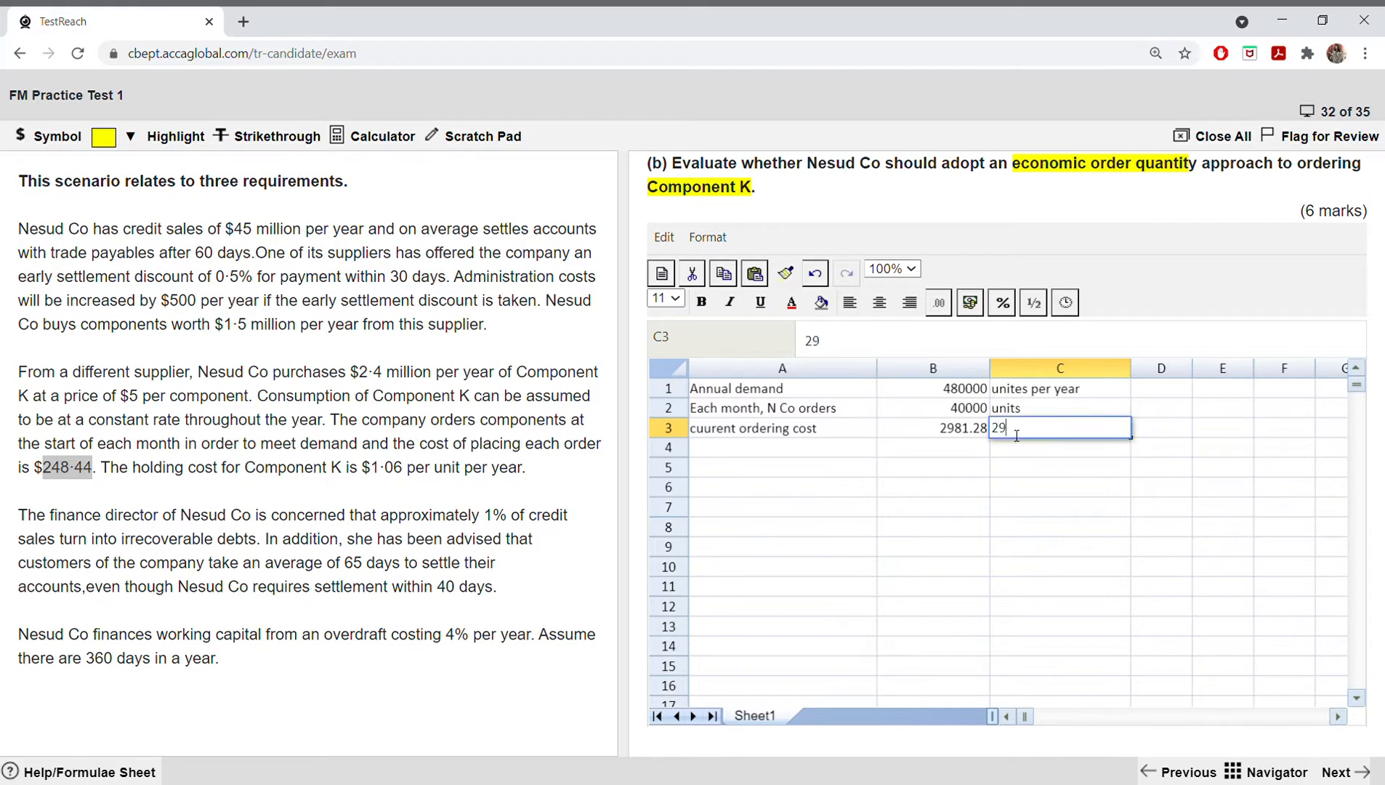
type("81 per year")
key("Return")
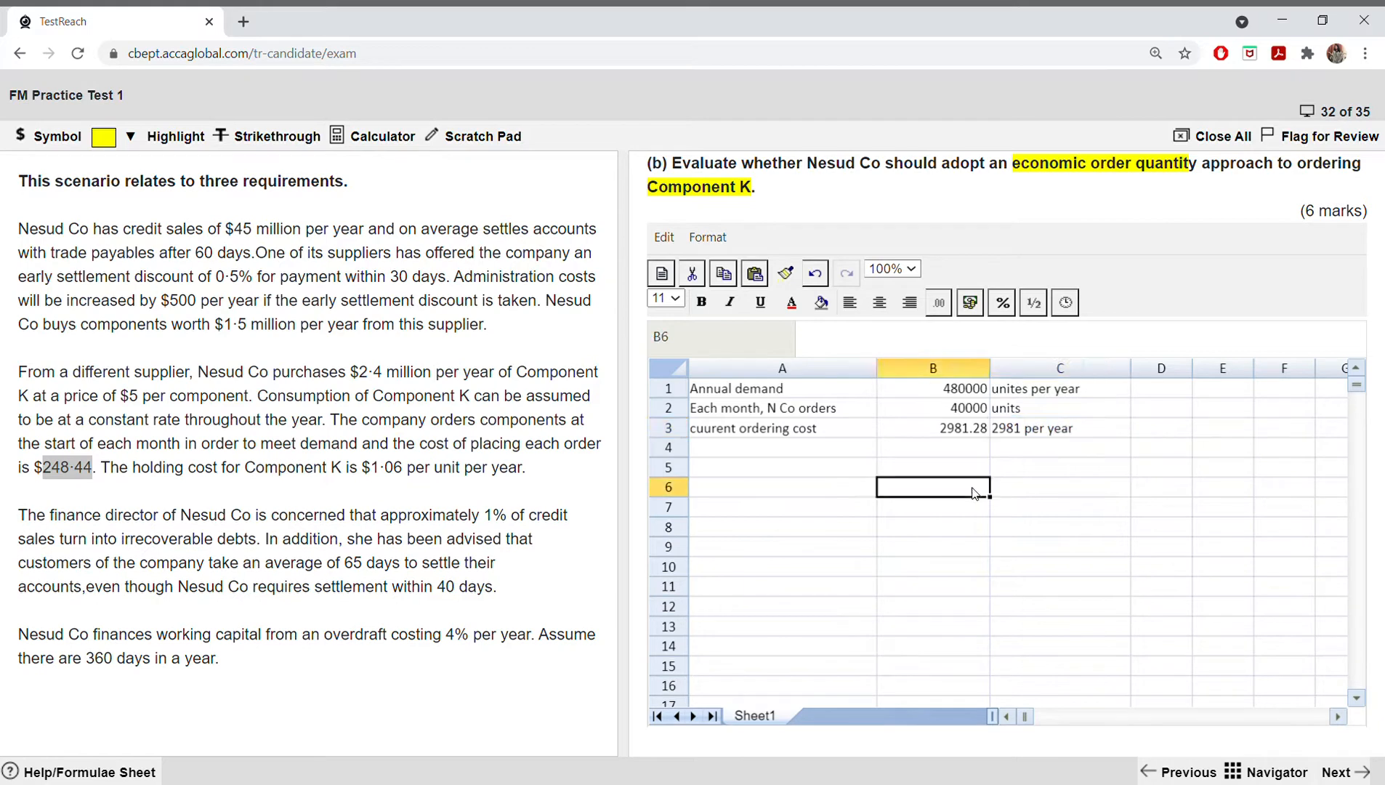
Step: Enter the label "average inventory of K" in A5, leaving row 4 blank
left_click(792, 448)
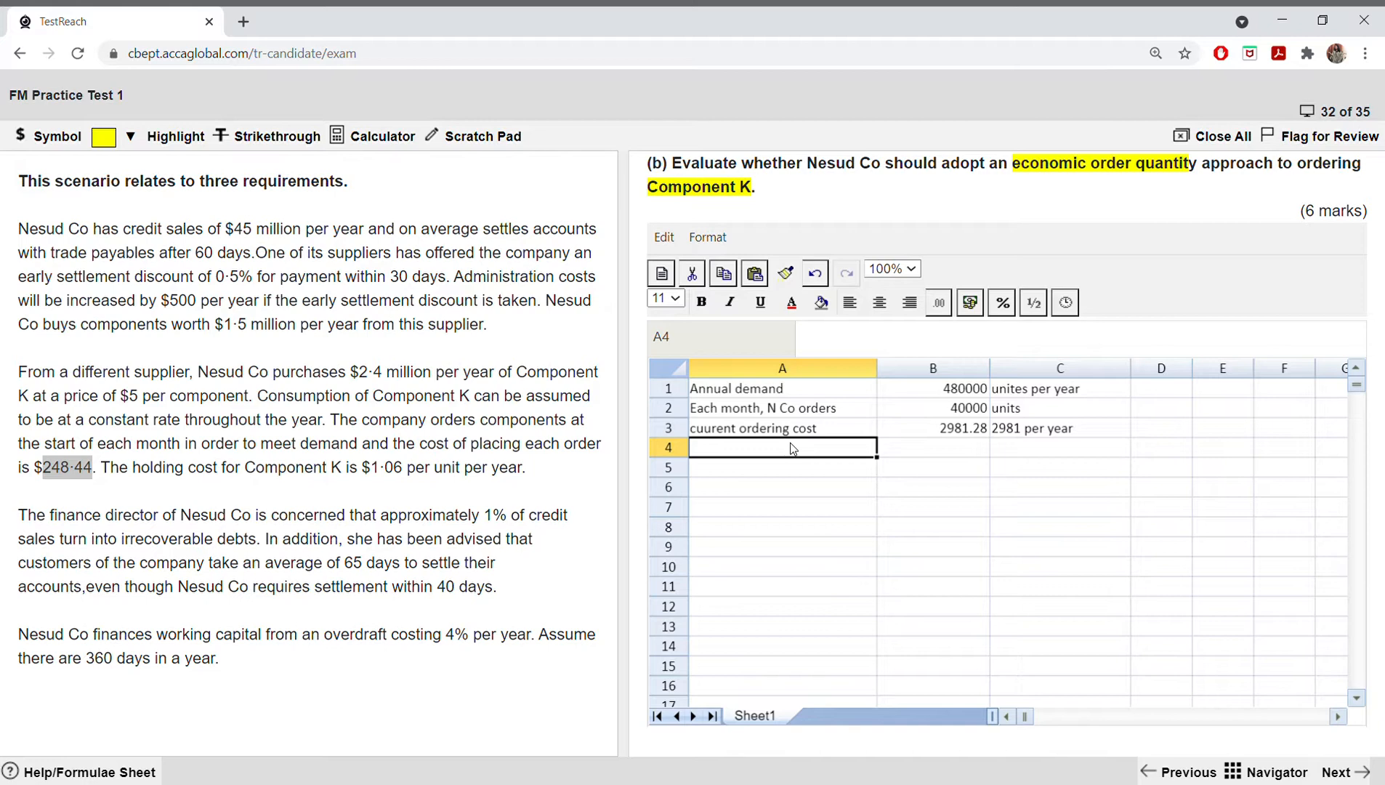
left_click(772, 468)
type("a")
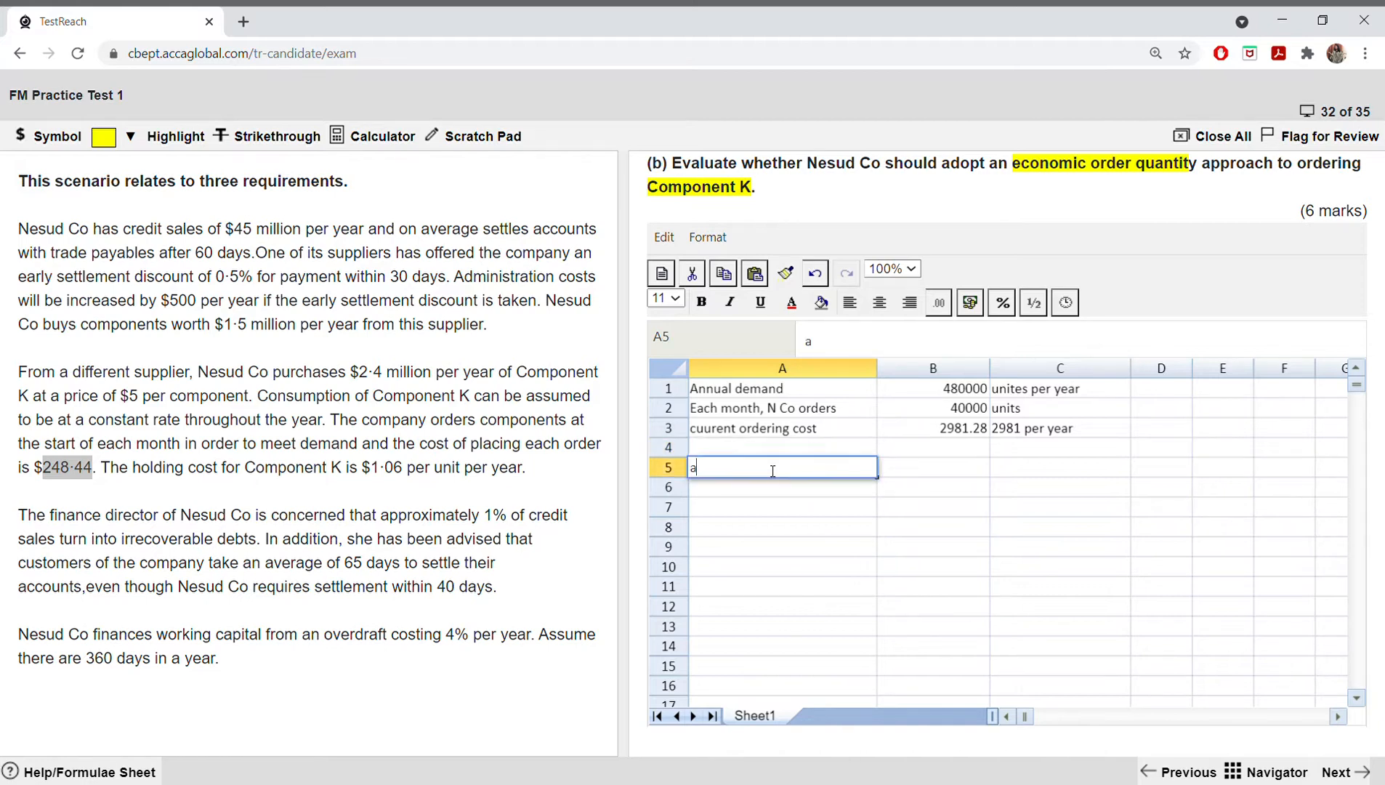
type("verage inventory")
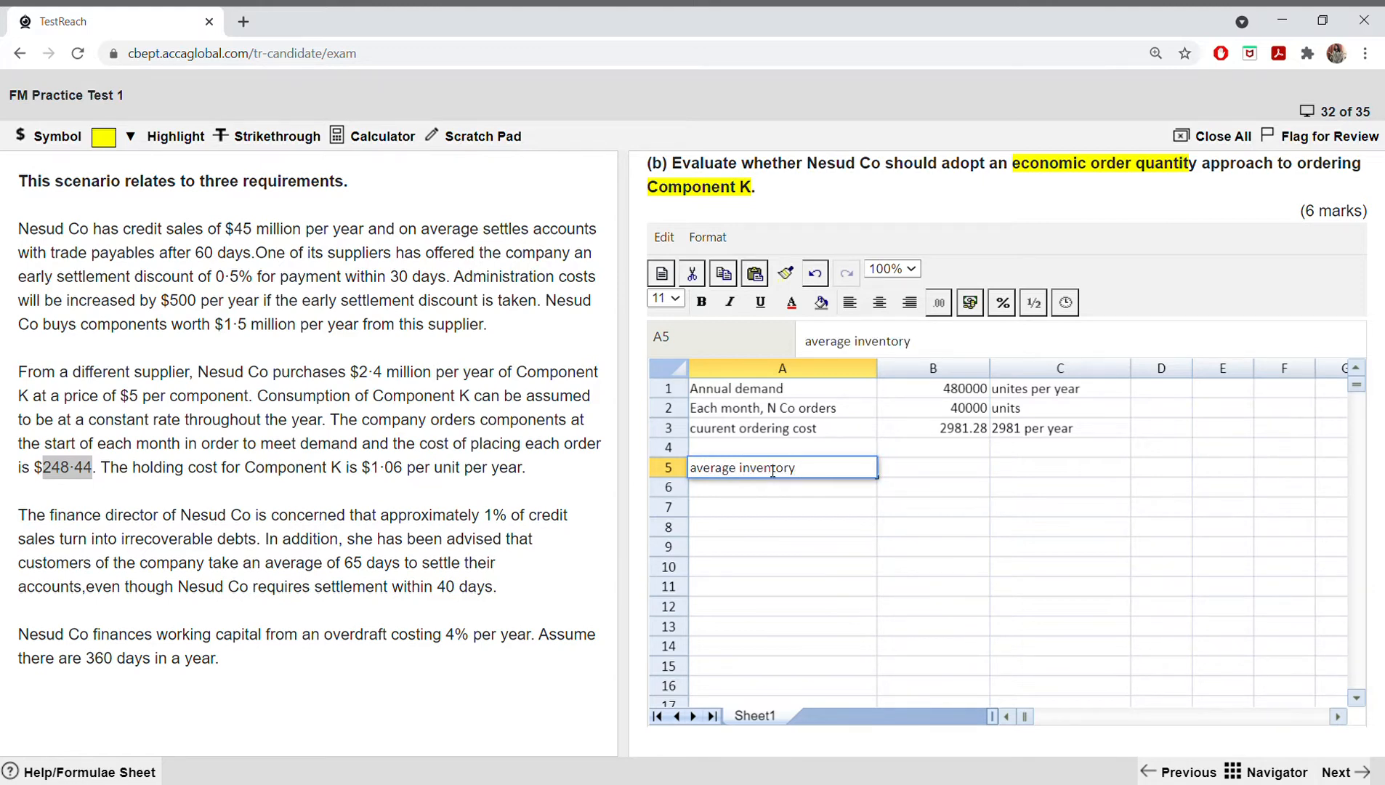
type(" of K")
Step: Calculate the average inventory in B5 as half the monthly order quantity with =B2/2
left_click(936, 468)
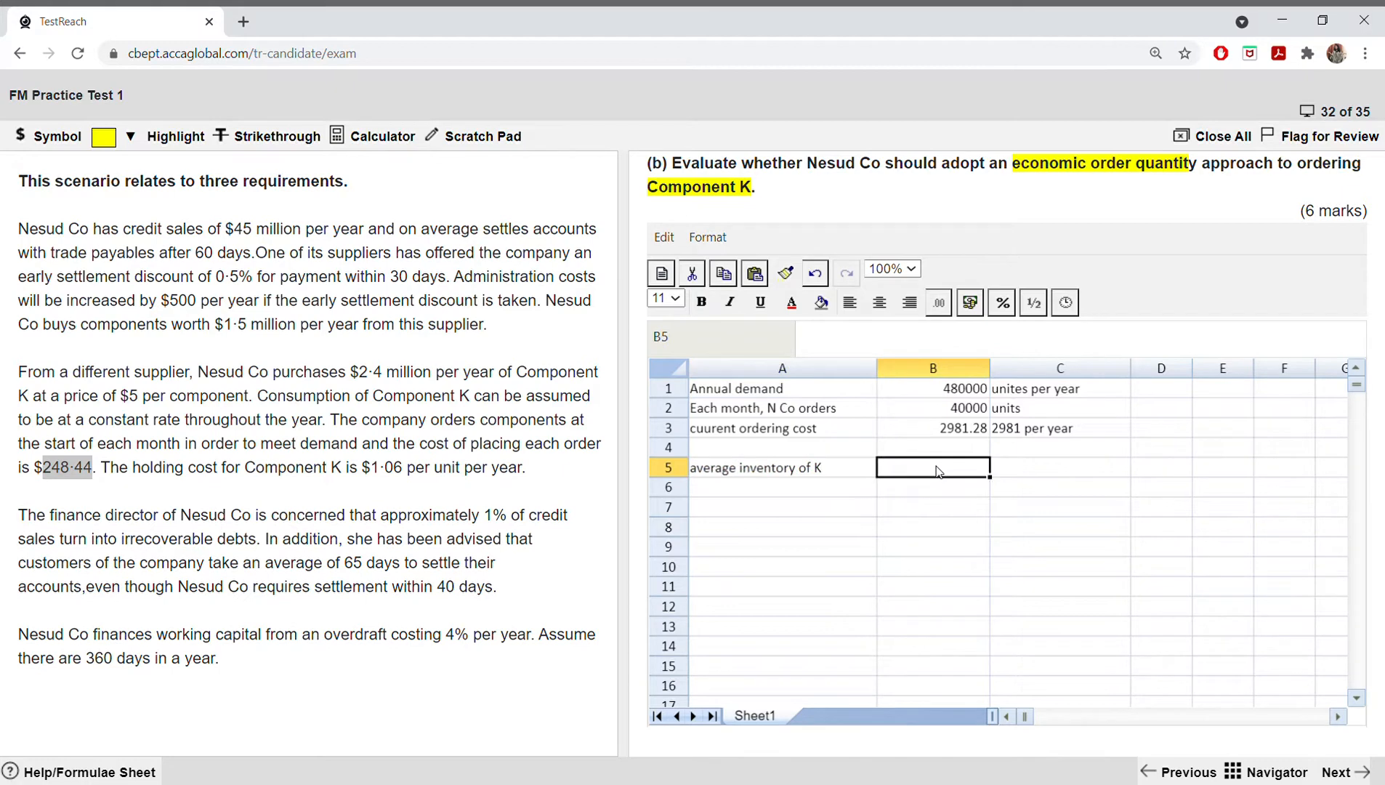
type("=")
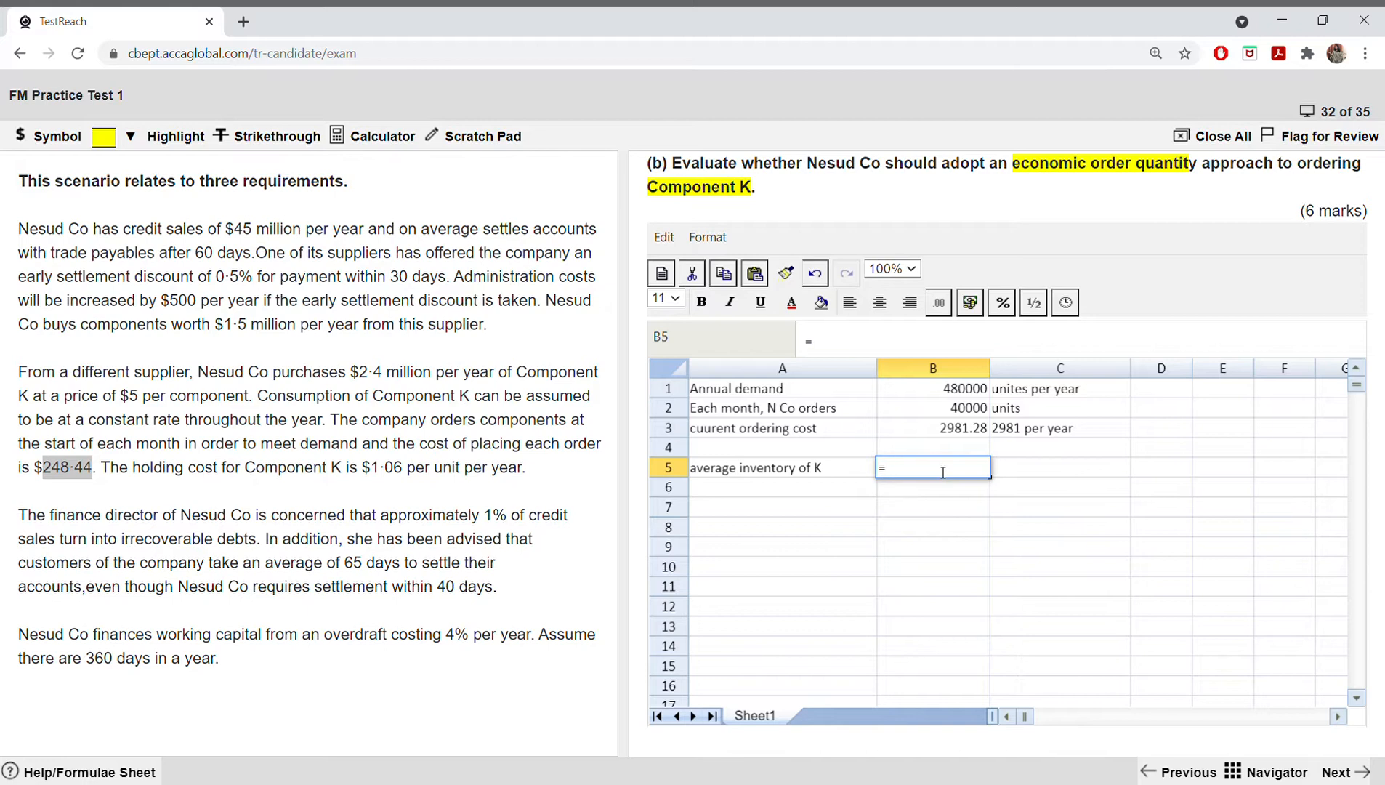
left_click(947, 411)
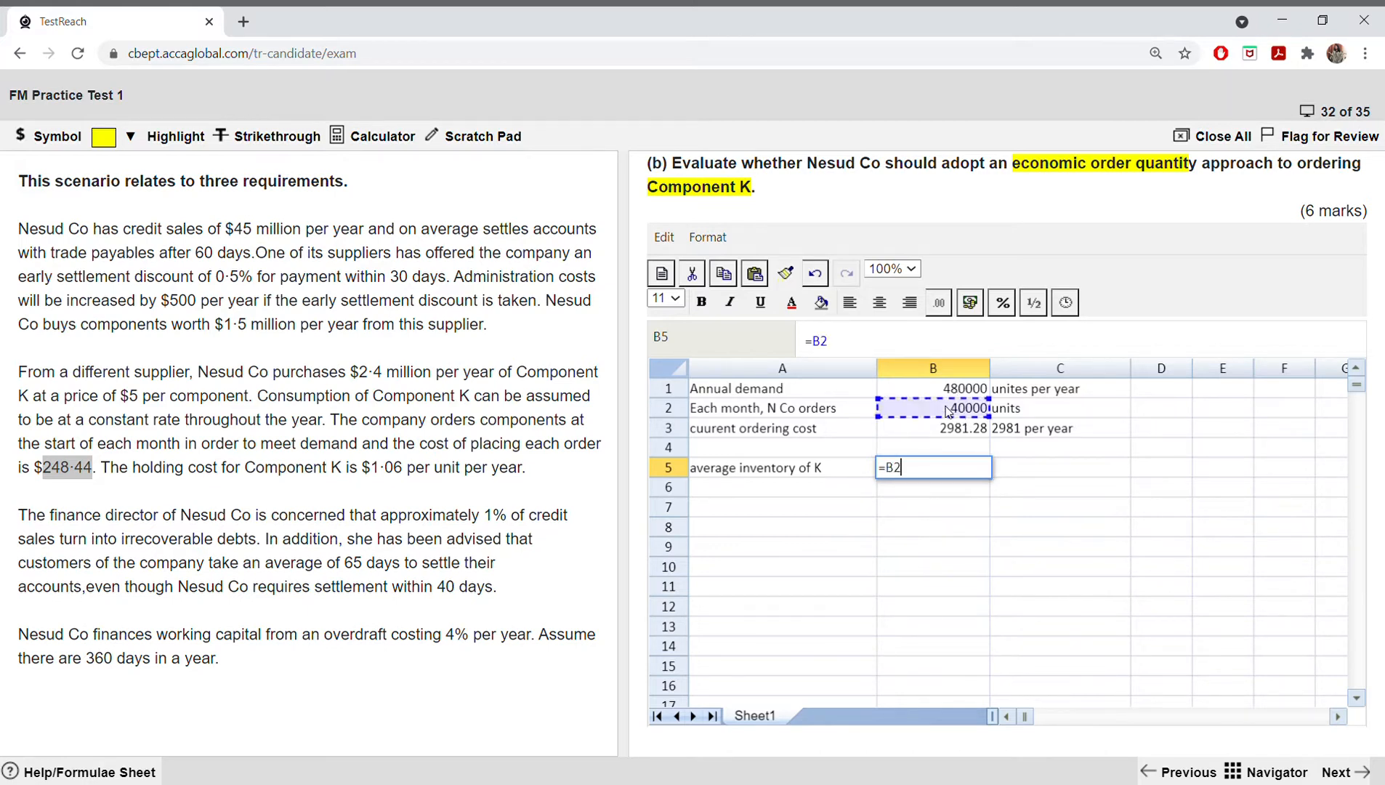
type("/2")
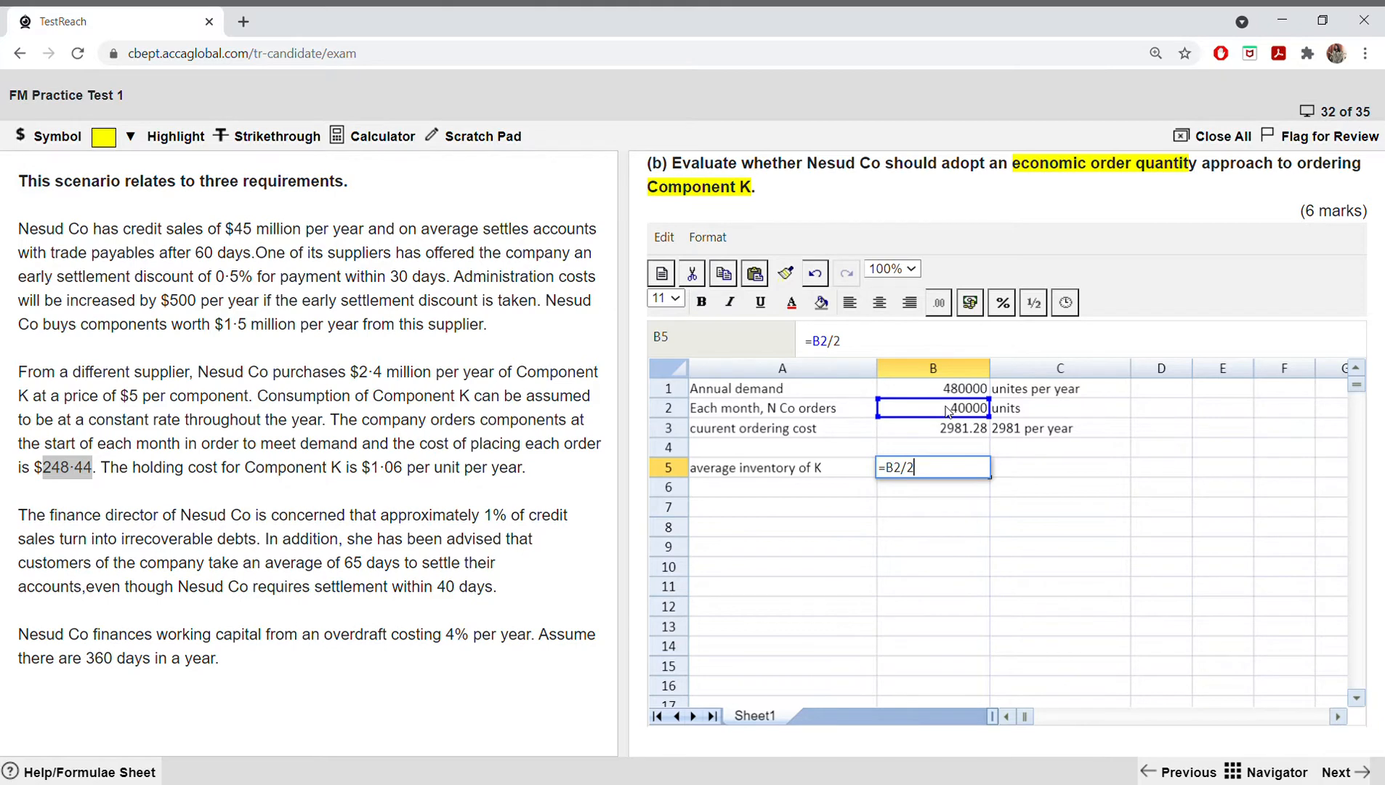
key("Return")
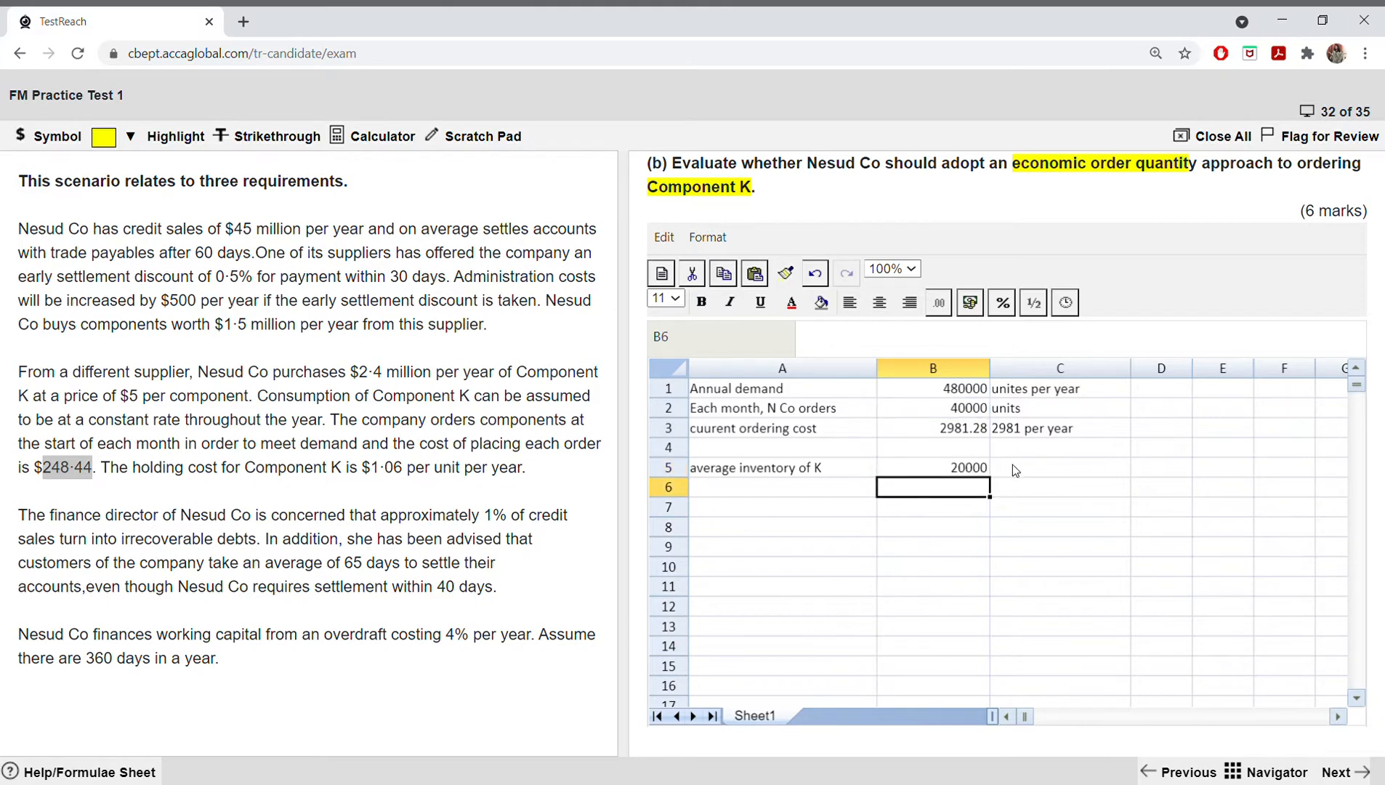
Step: Copy the ordering cost label from A3 into A6
left_click(779, 485)
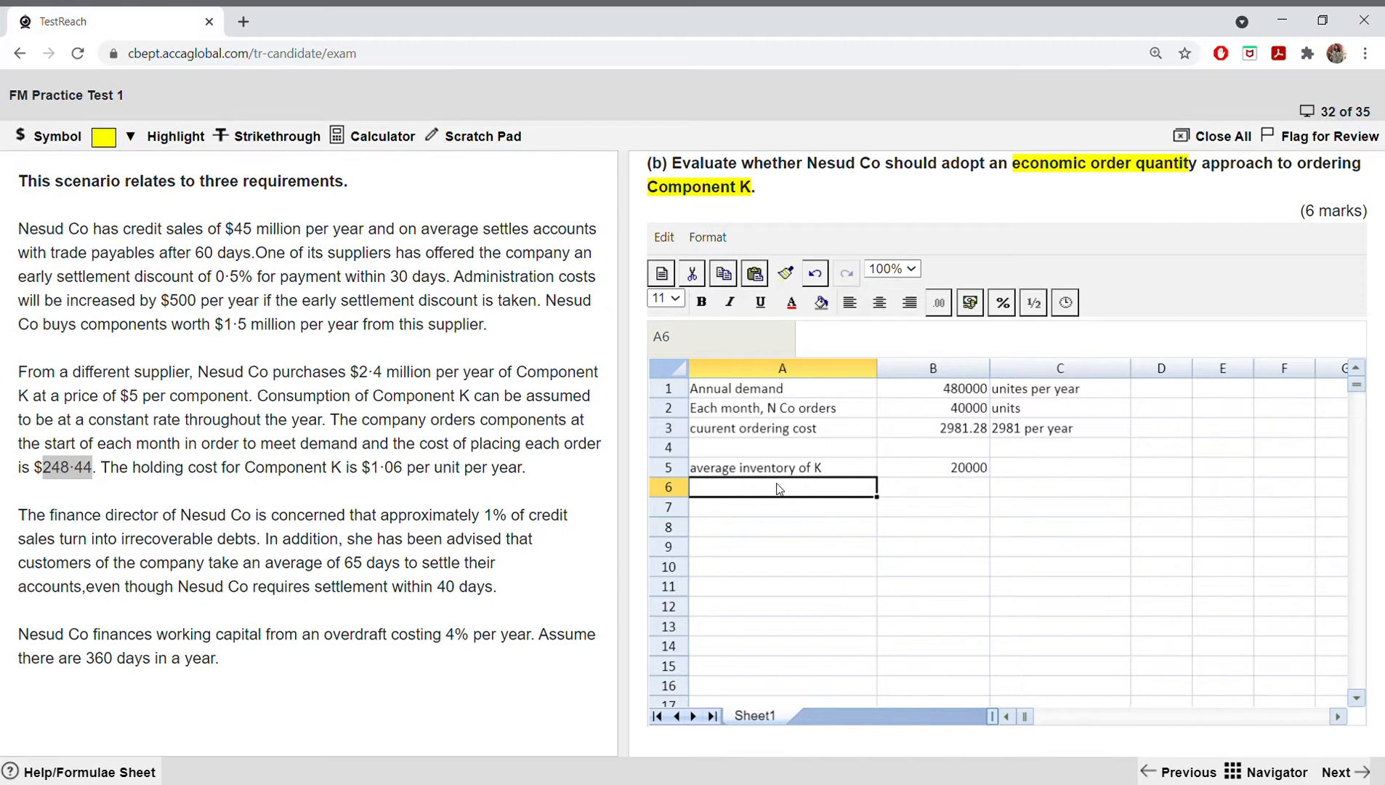
left_click(778, 433)
right_click(778, 433)
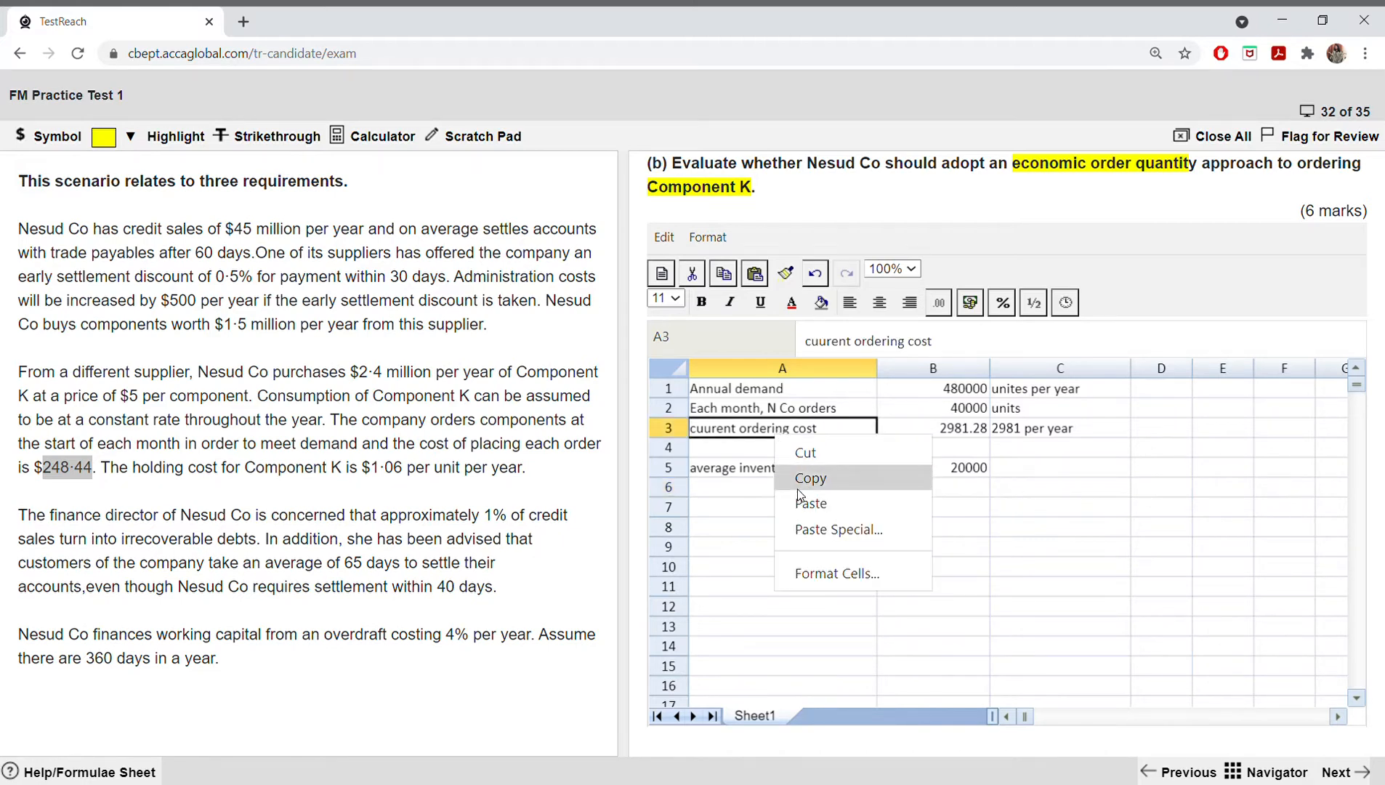
left_click(808, 477)
right_click(775, 493)
left_click(807, 564)
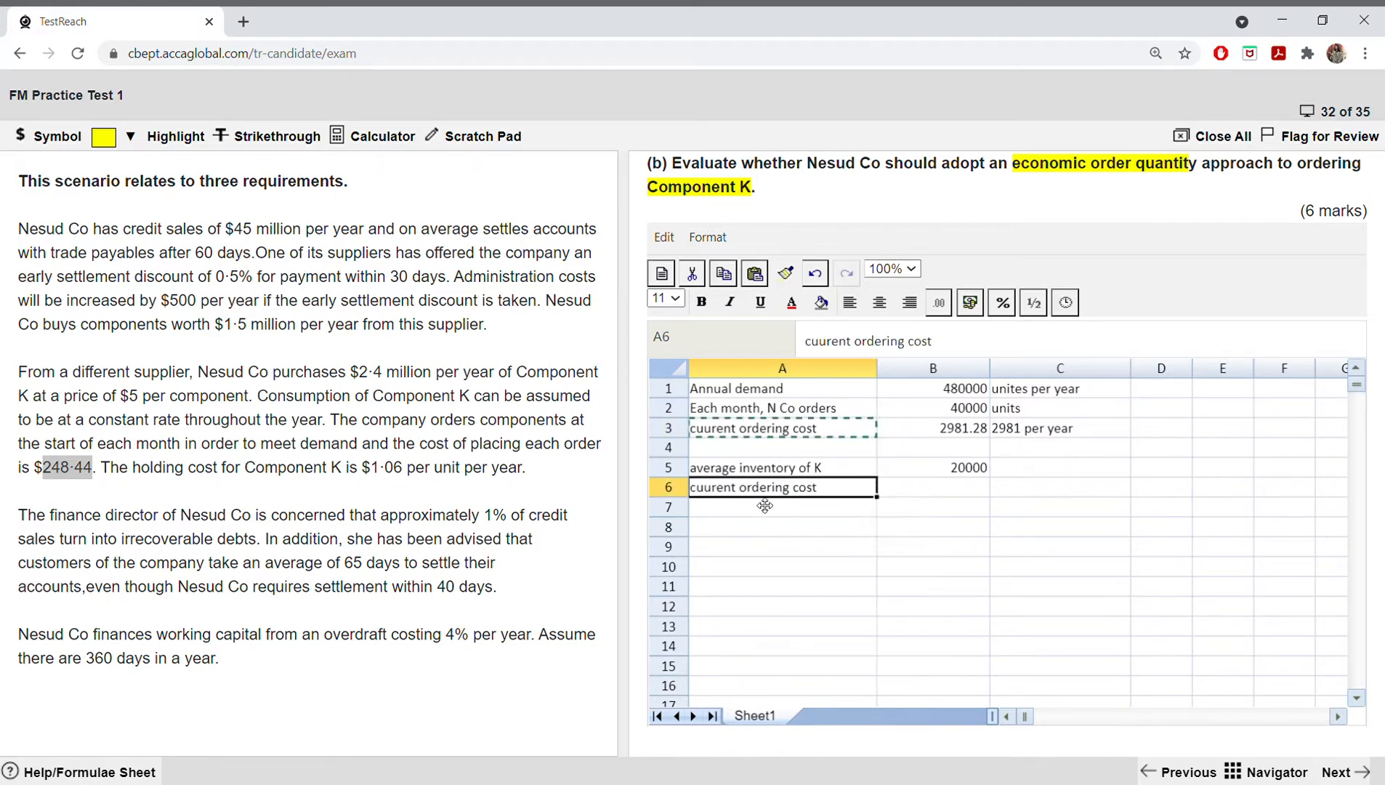
Step: Replace "ordering" with "holding" in A6 so the label reads "cuurent holding cost"
double_click(774, 500)
key("shift+Left")
key("shift+Left")
key("shift+Left")
key("shift+Left")
key("shift+Right")
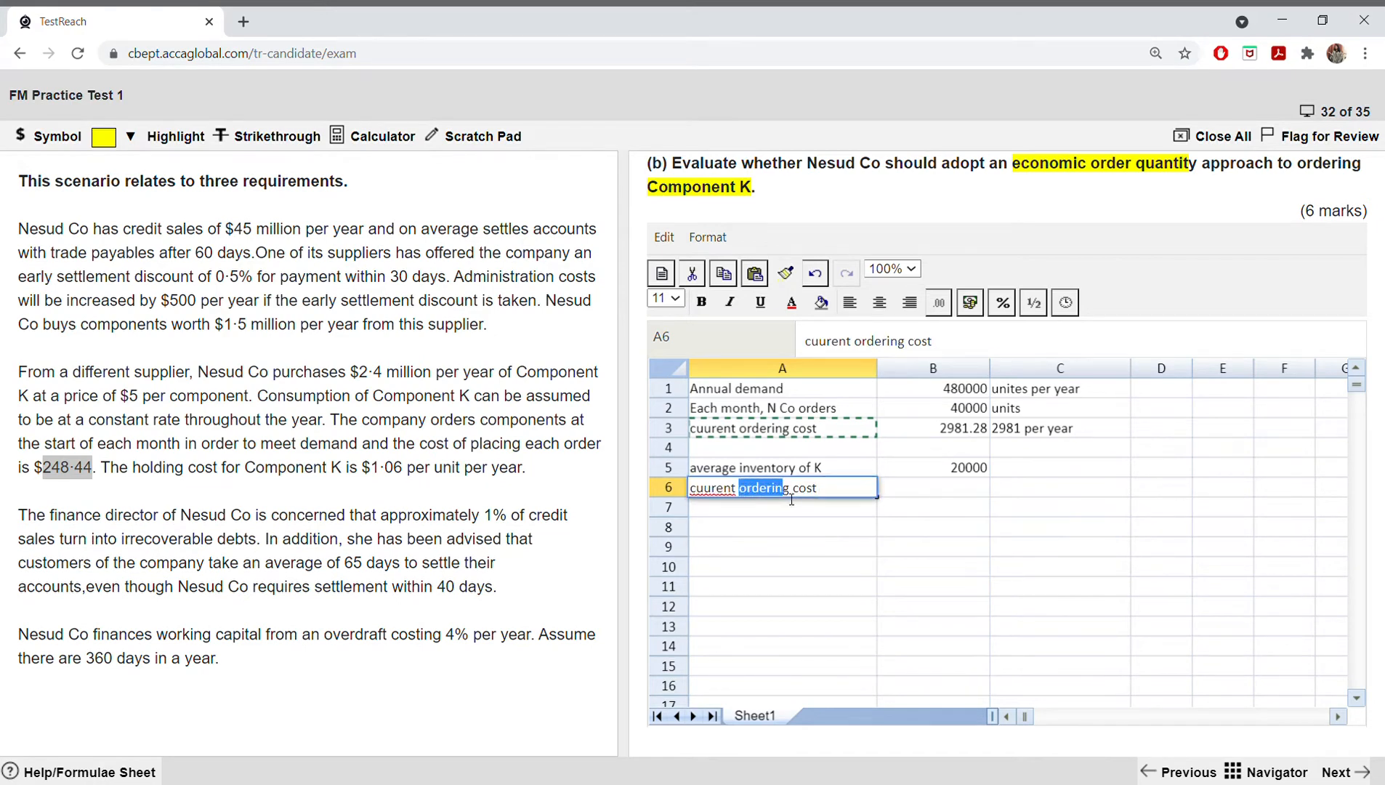
type("hol")
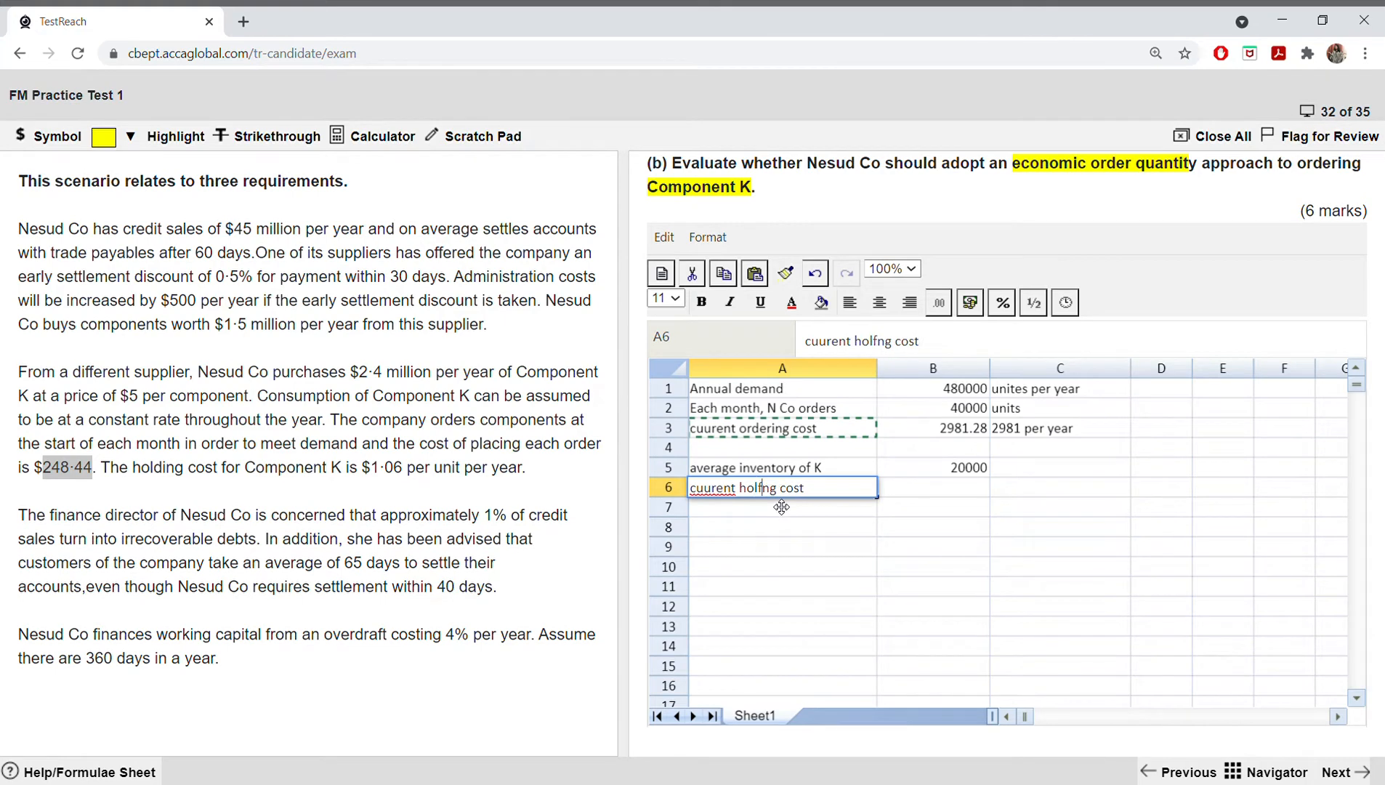
type("di")
Step: Calculate the current holding cost in B6 with =B5*1.06, using the holding cost per unit from the scenario
left_click(946, 491)
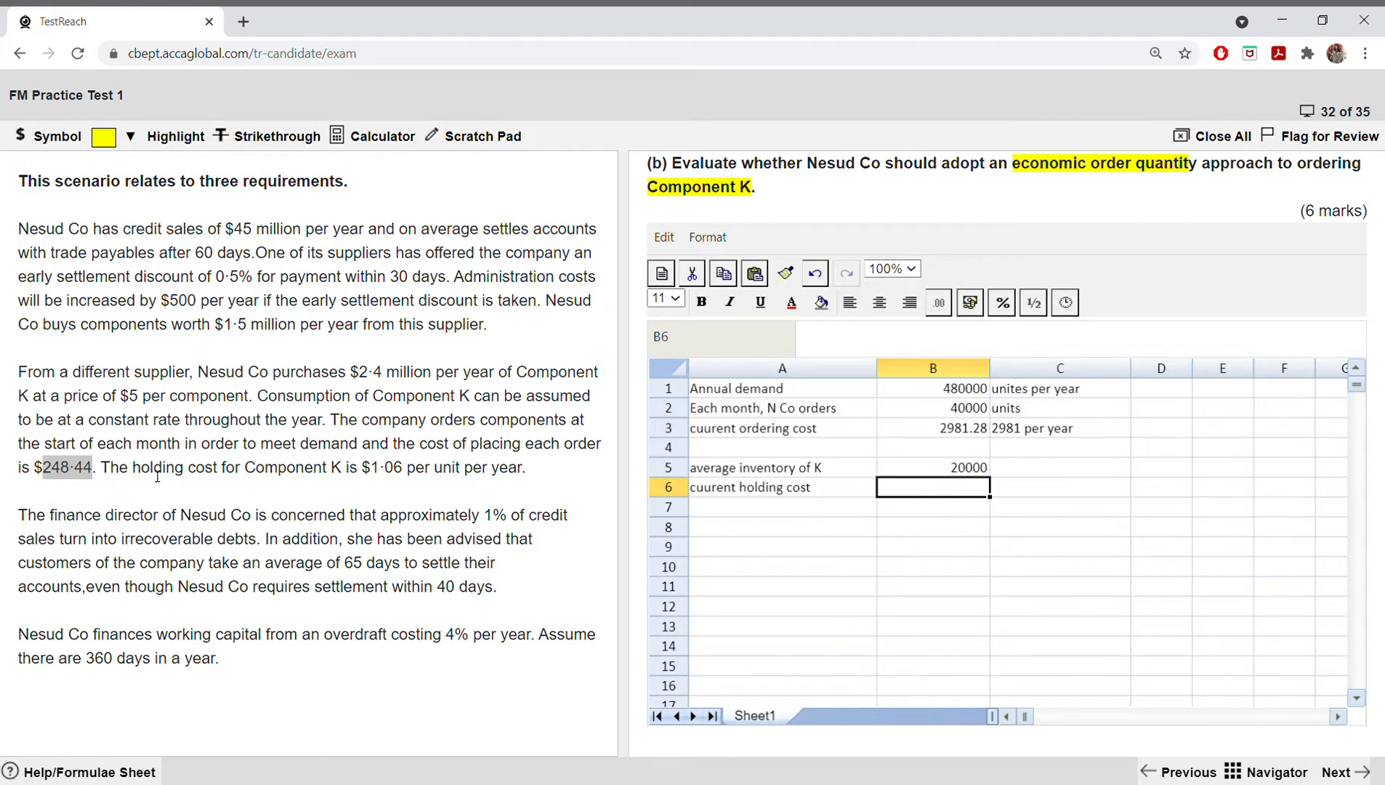
left_click_drag(379, 470, 458, 480)
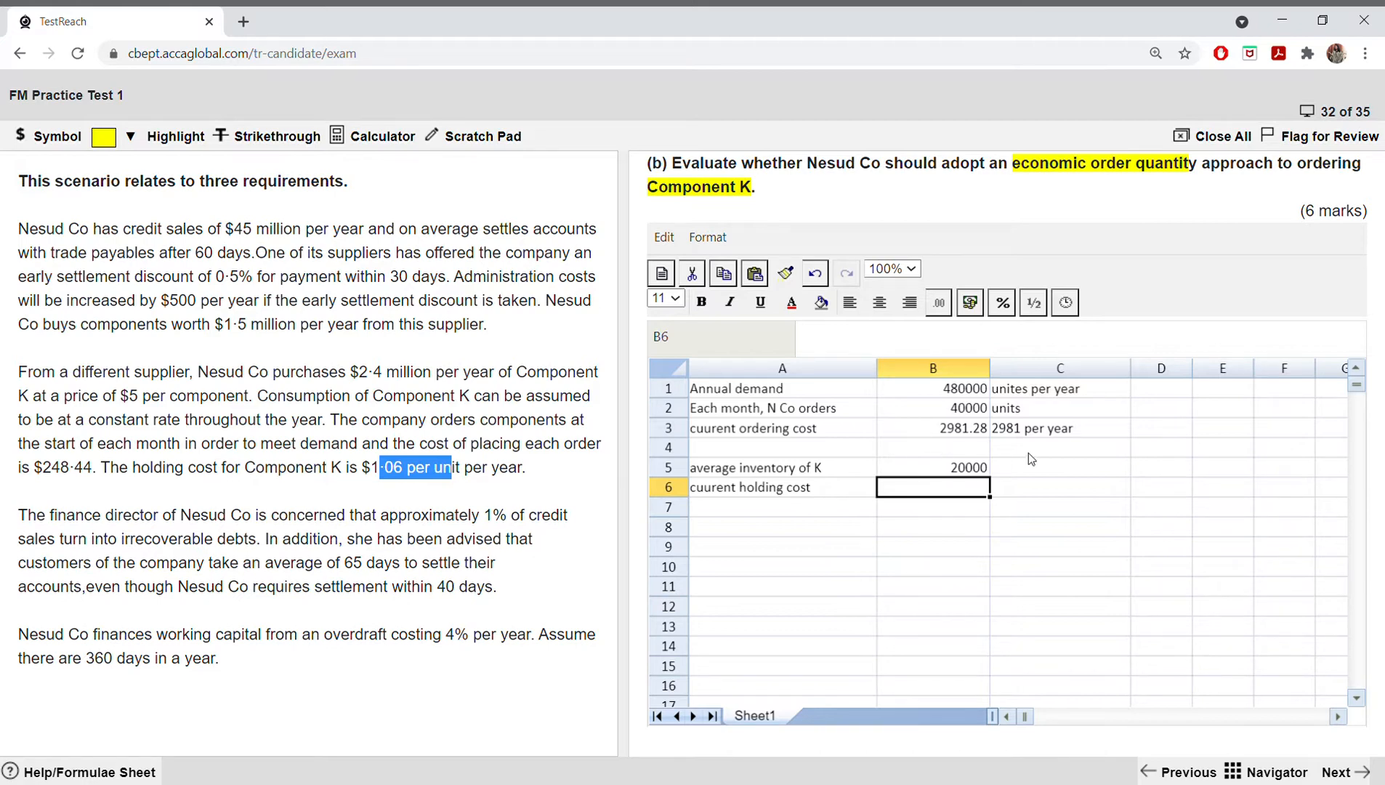
left_click(957, 495)
type("=")
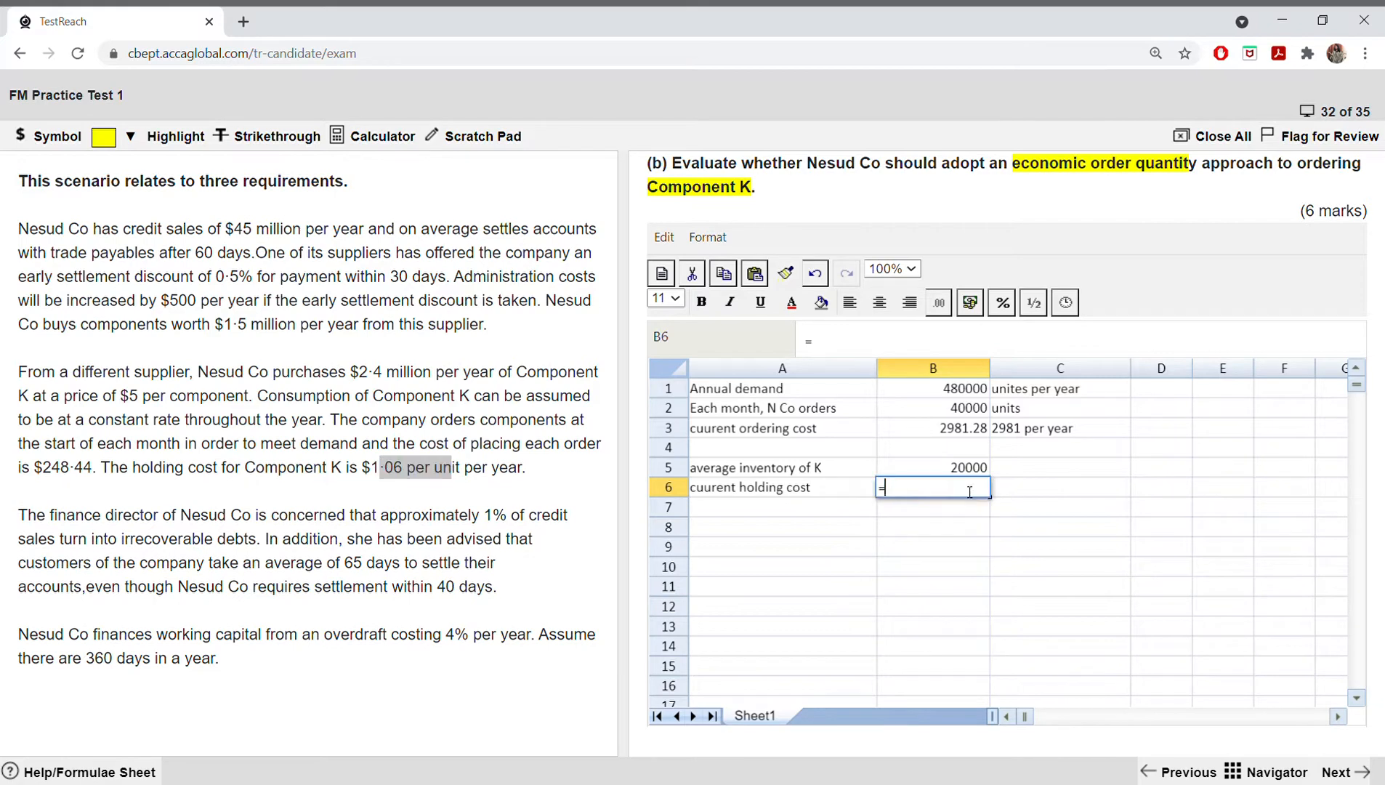
left_click(974, 473)
type("*")
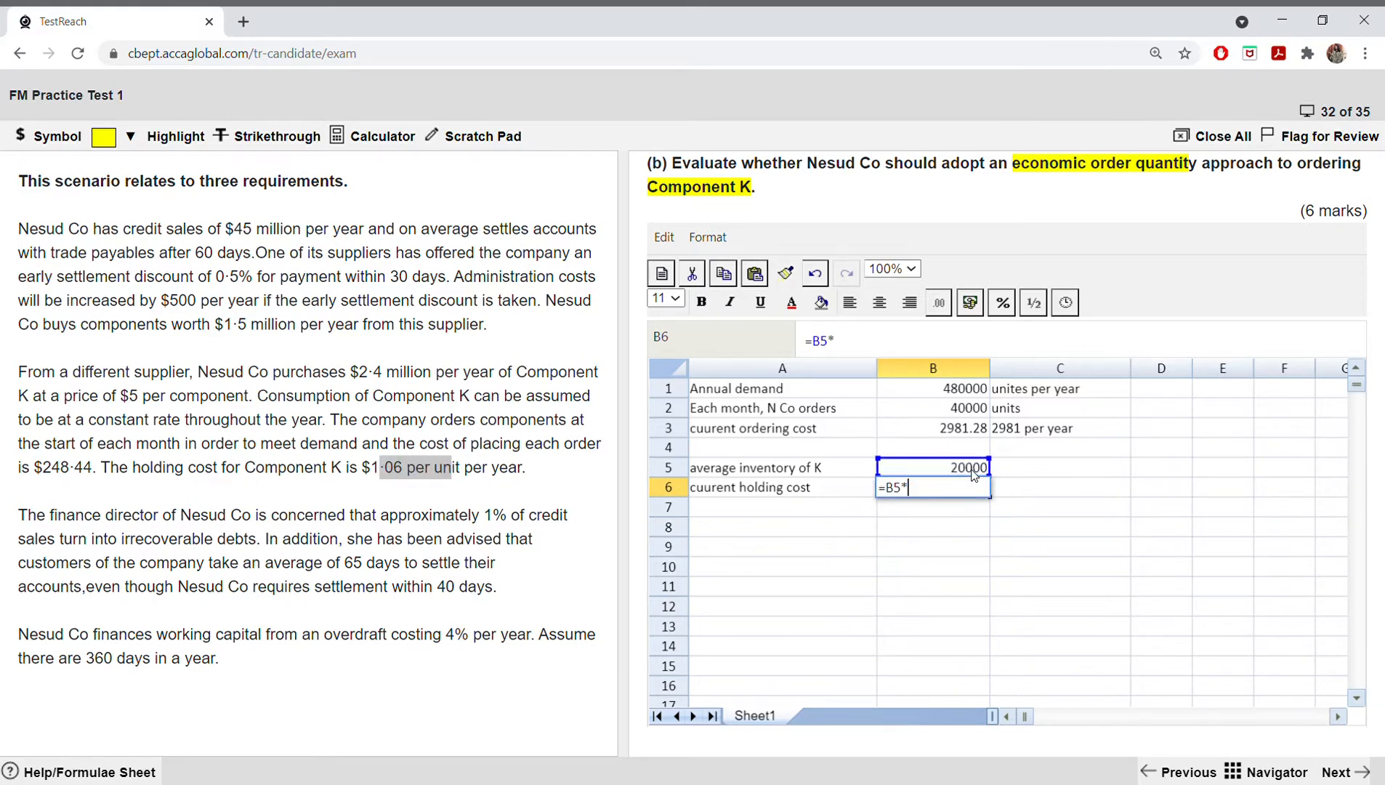
type("1.06")
key("Return")
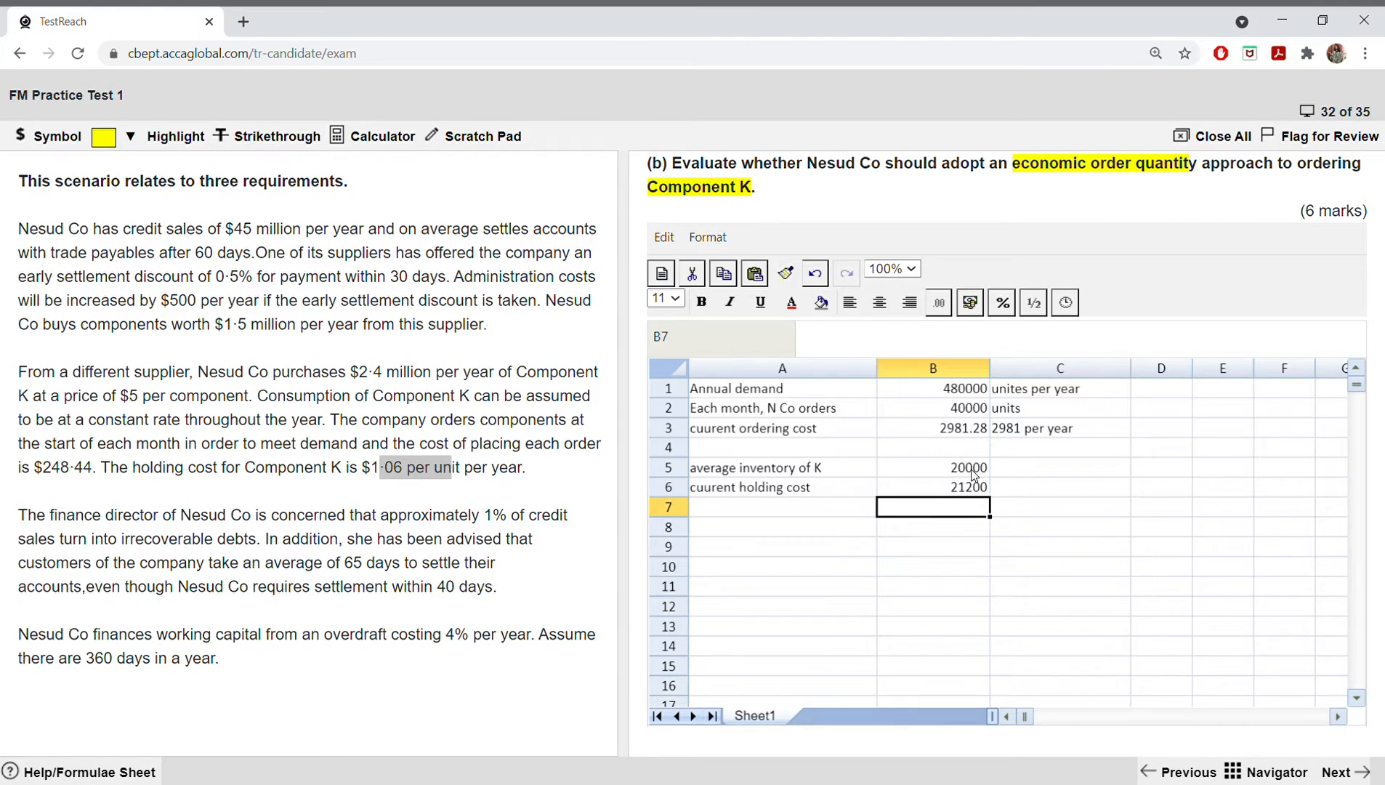
Step: Enter the label "total cost" in A7 below the holding cost row
left_click(731, 510)
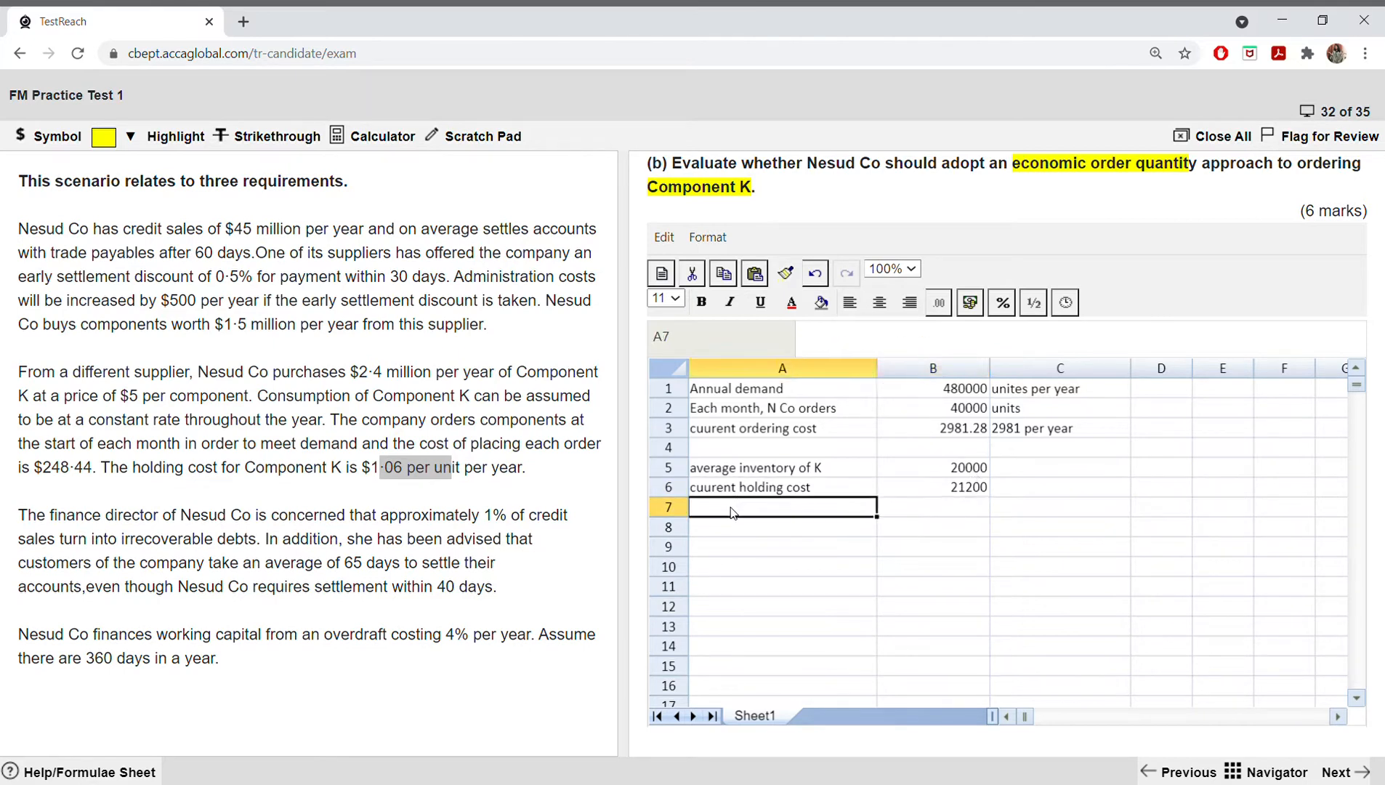
type("total c")
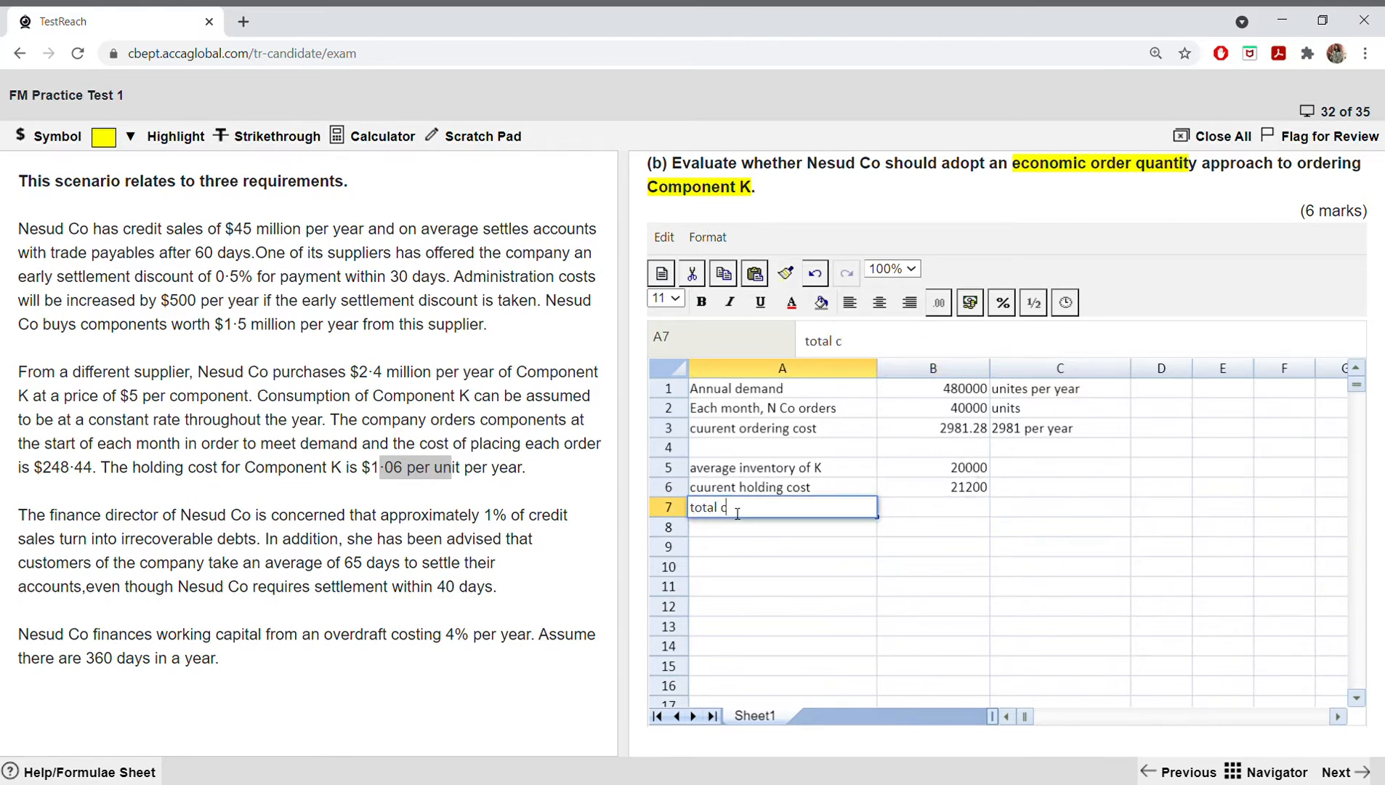
type("ost")
Step: Add the ordering and holding costs in B7 with =(B3+B6)
left_click(962, 515)
type("=(")
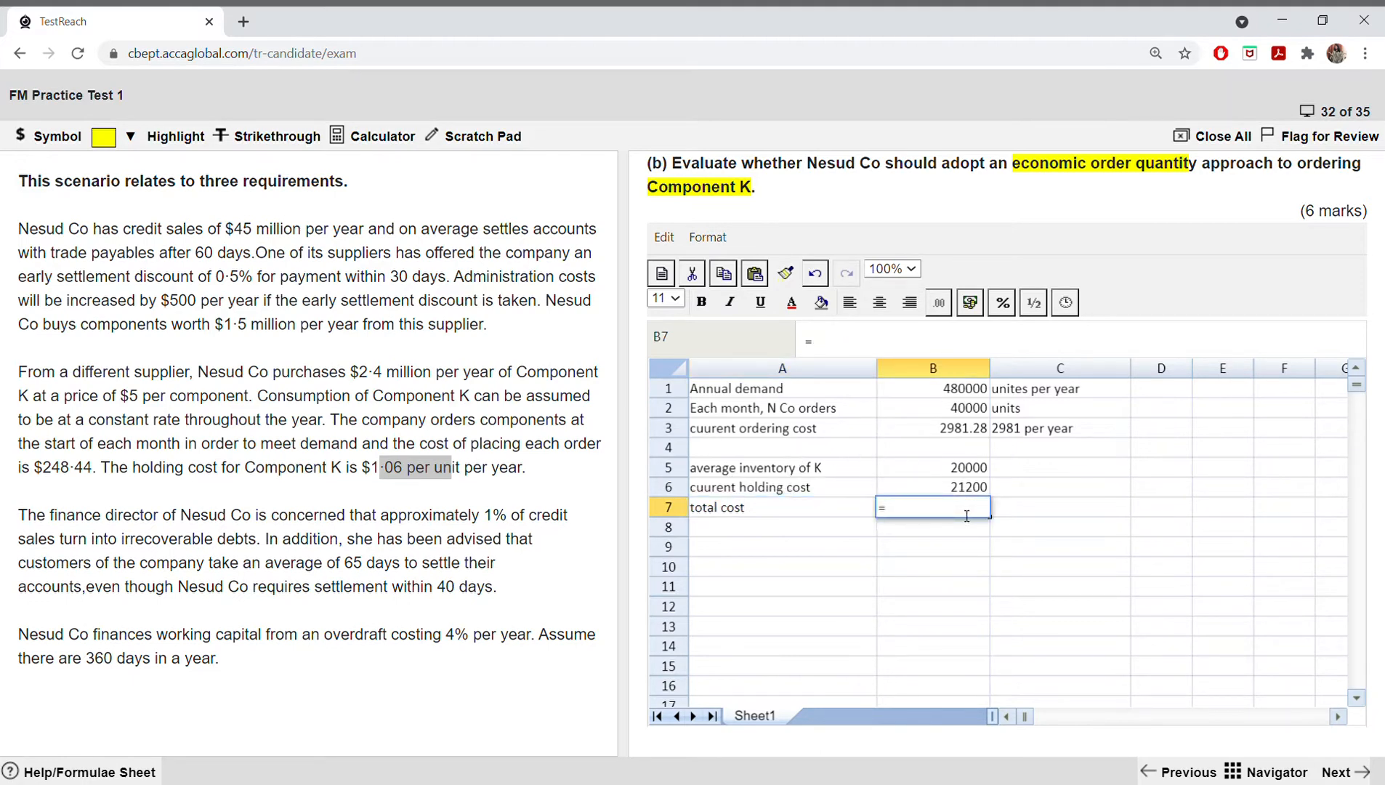
left_click(1021, 430)
key("BackSpace")
key("BackSpace")
left_click(961, 433)
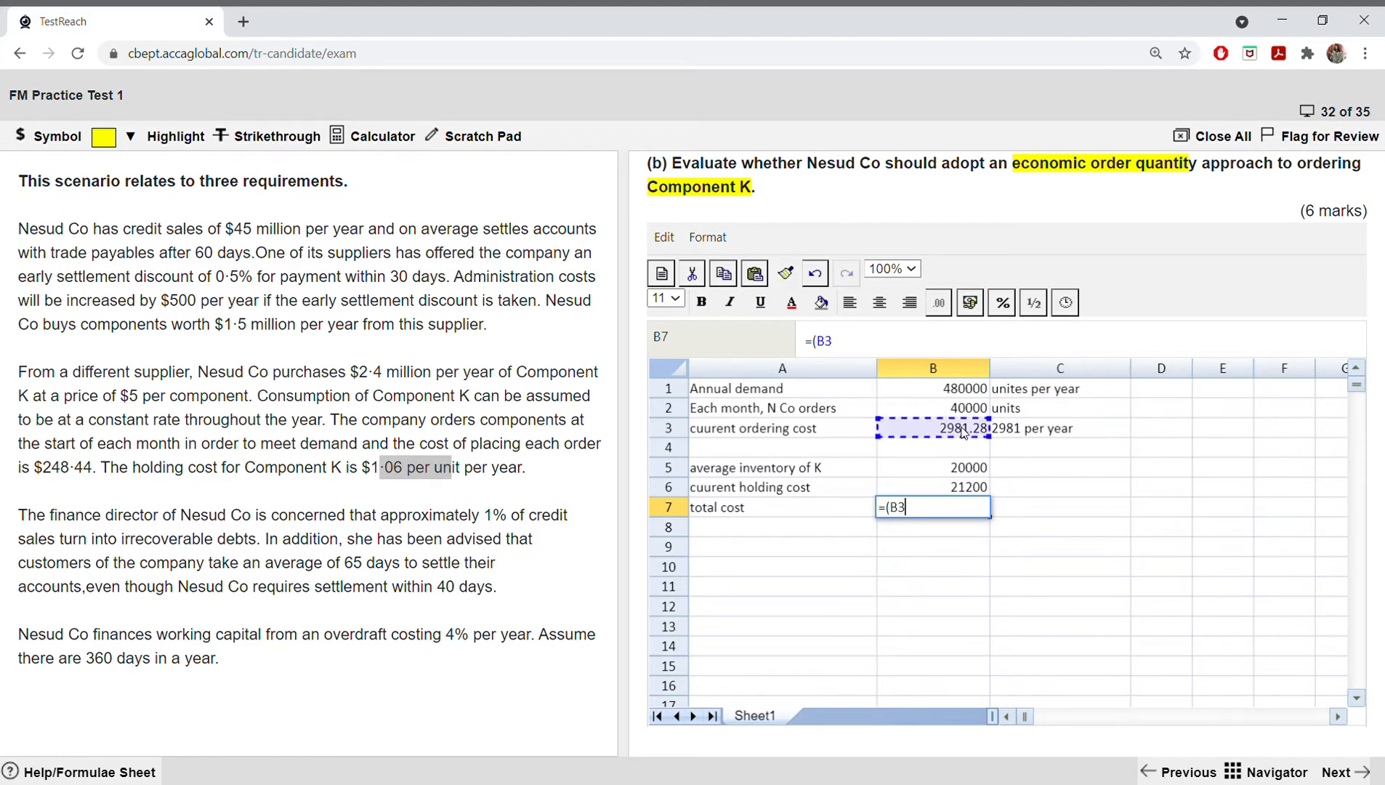
type("+")
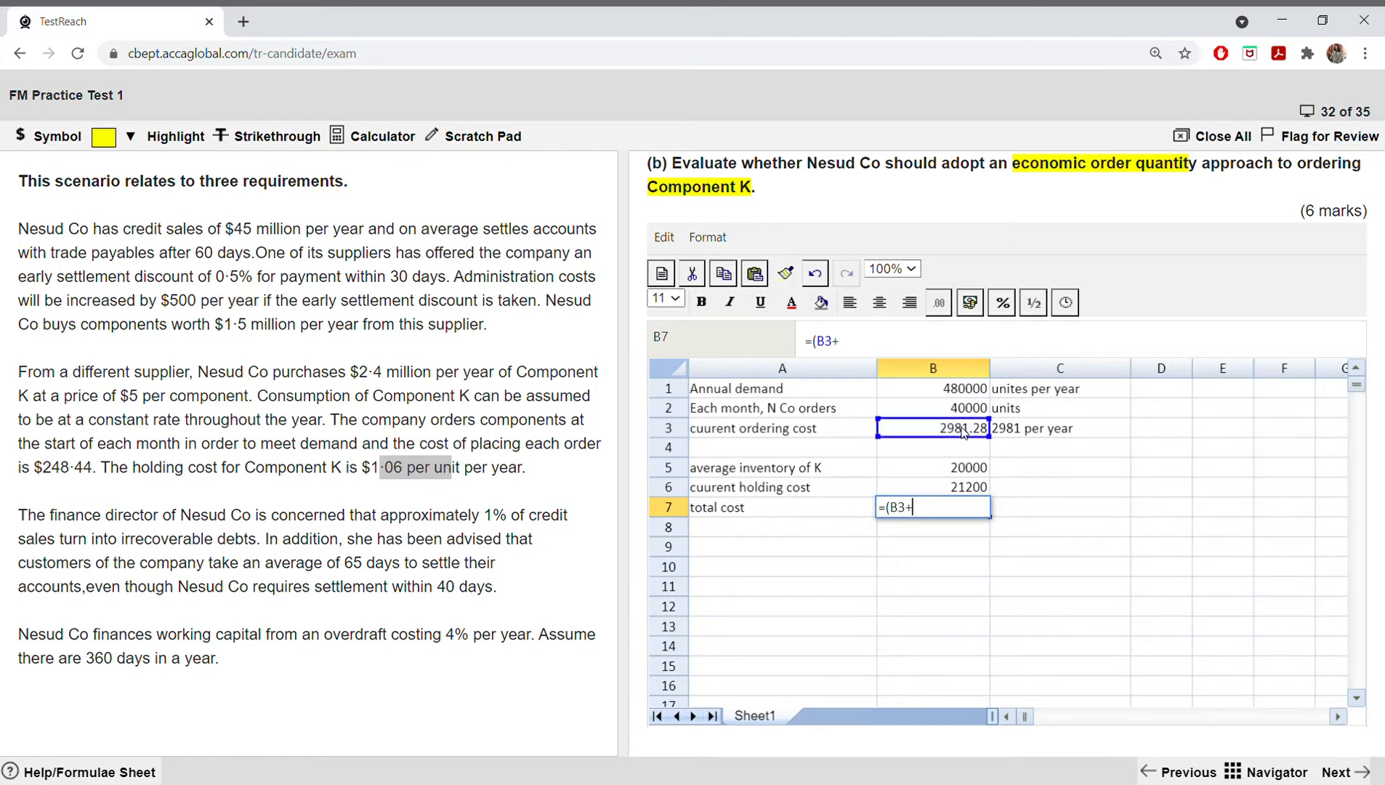
left_click(966, 491)
type(")")
key("Return")
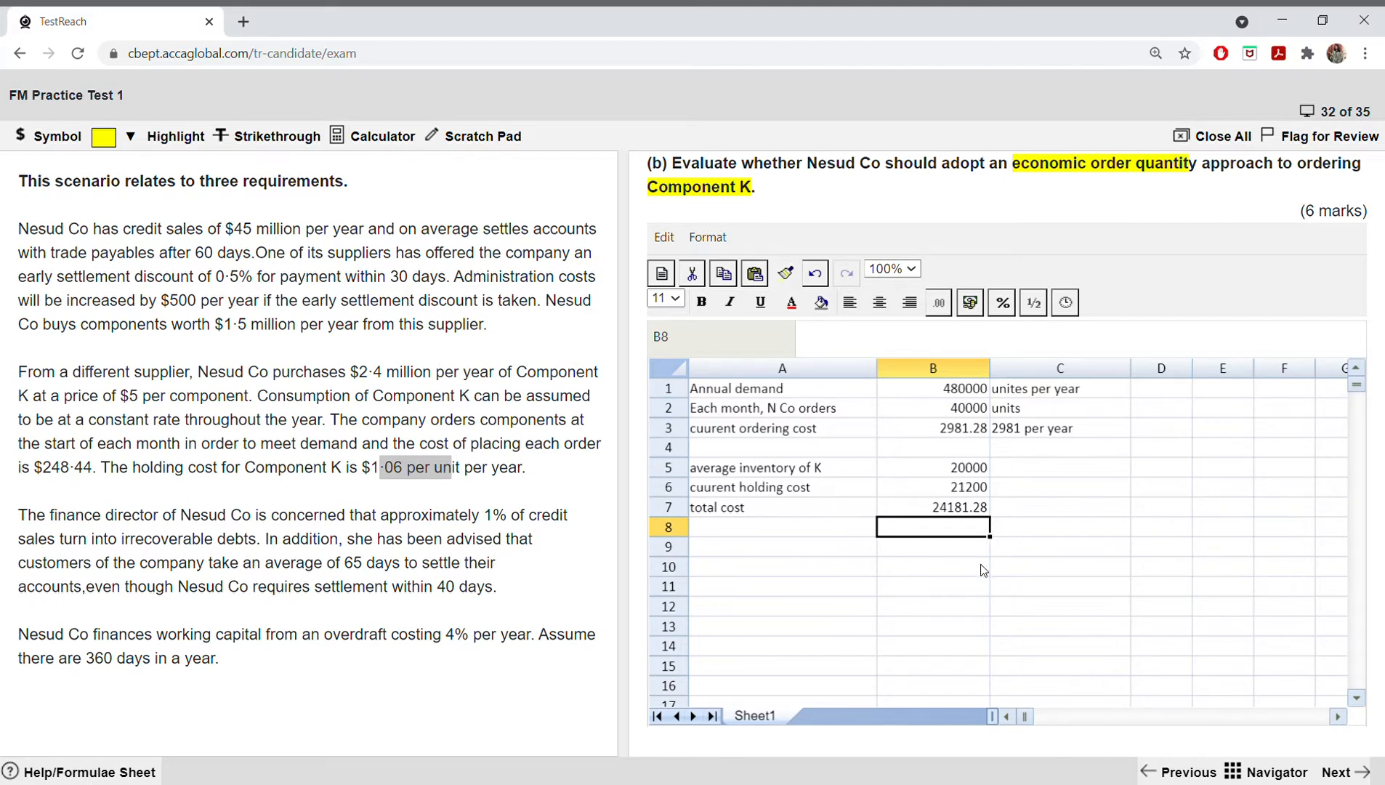
Step: Round the total cost to a whole number in C7 with =ROUND(B7,0)
left_click(1028, 509)
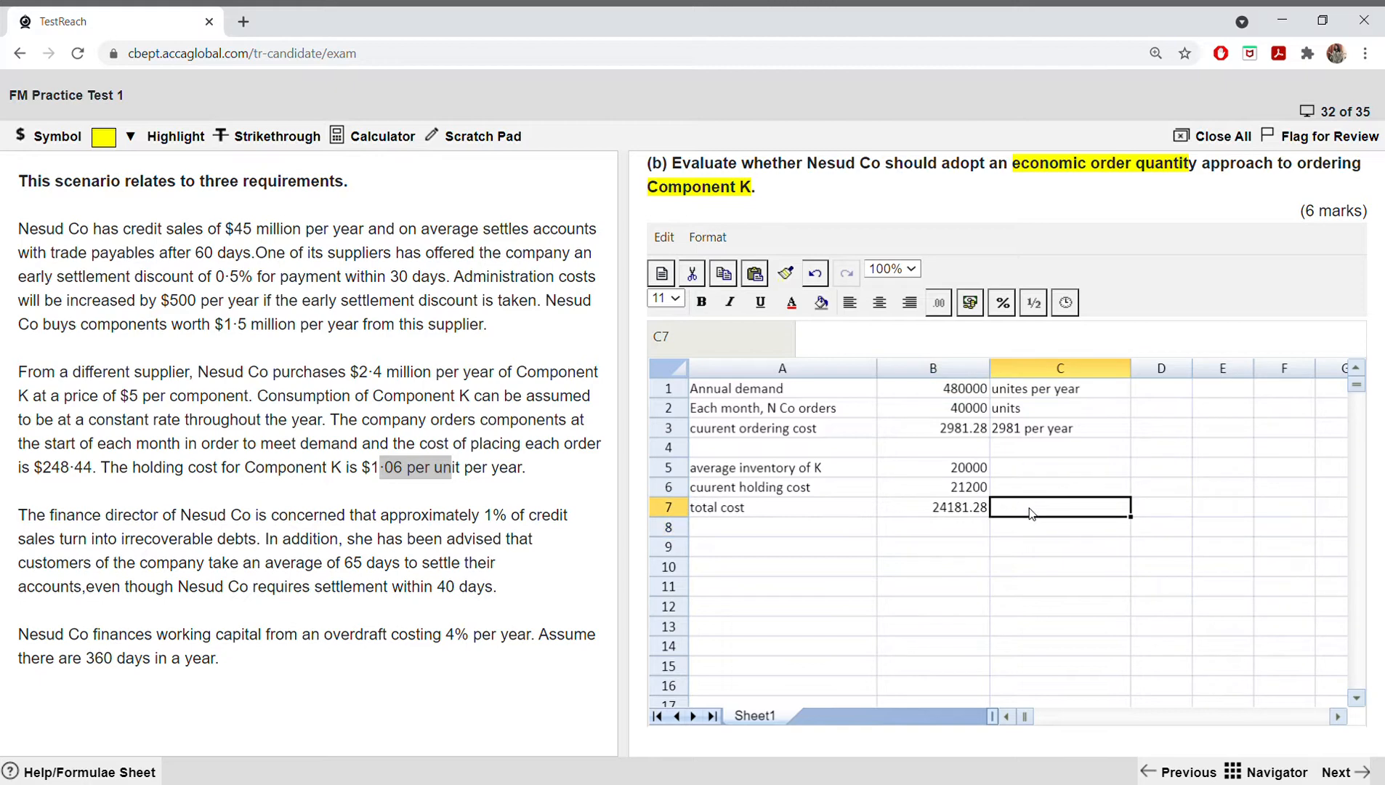
type("=")
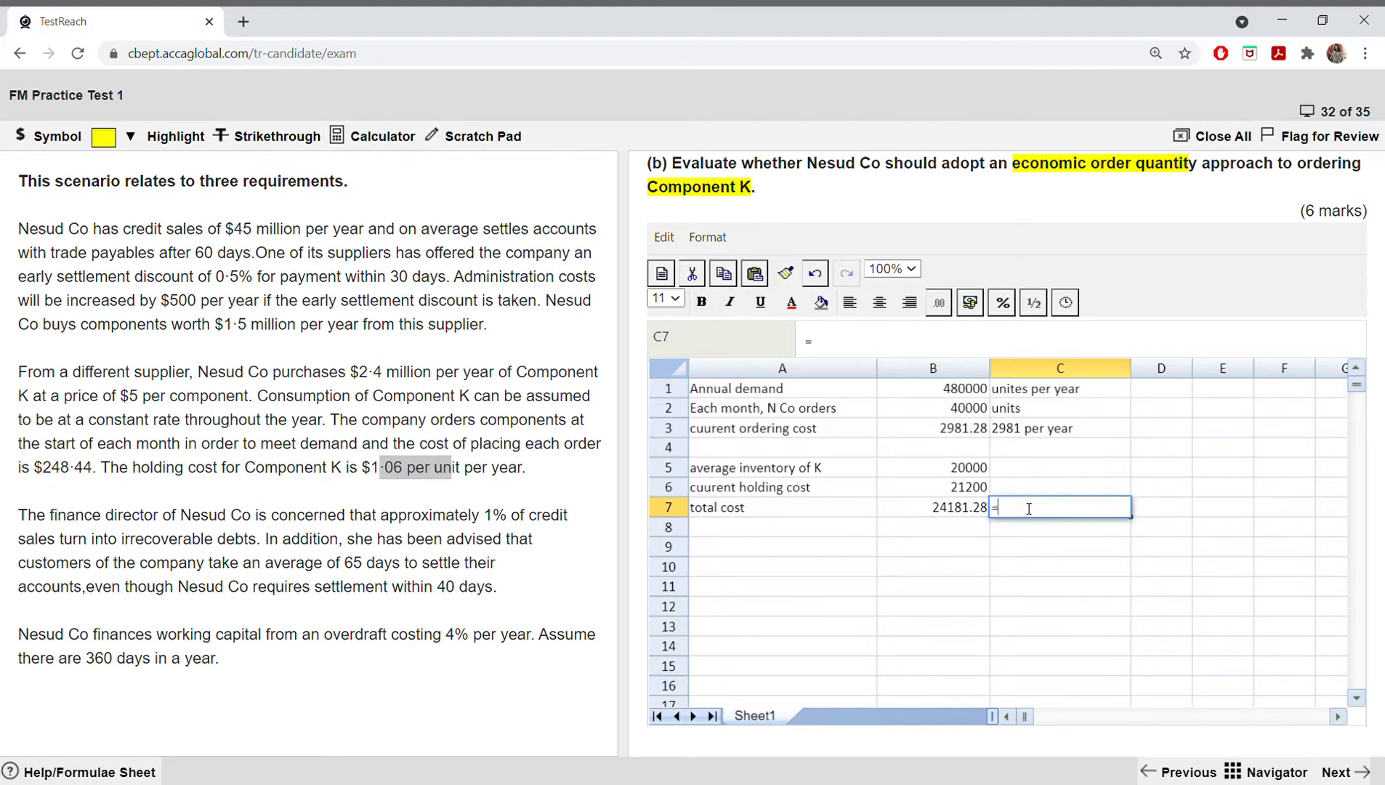
type("round(")
left_click(980, 511)
type(",0")
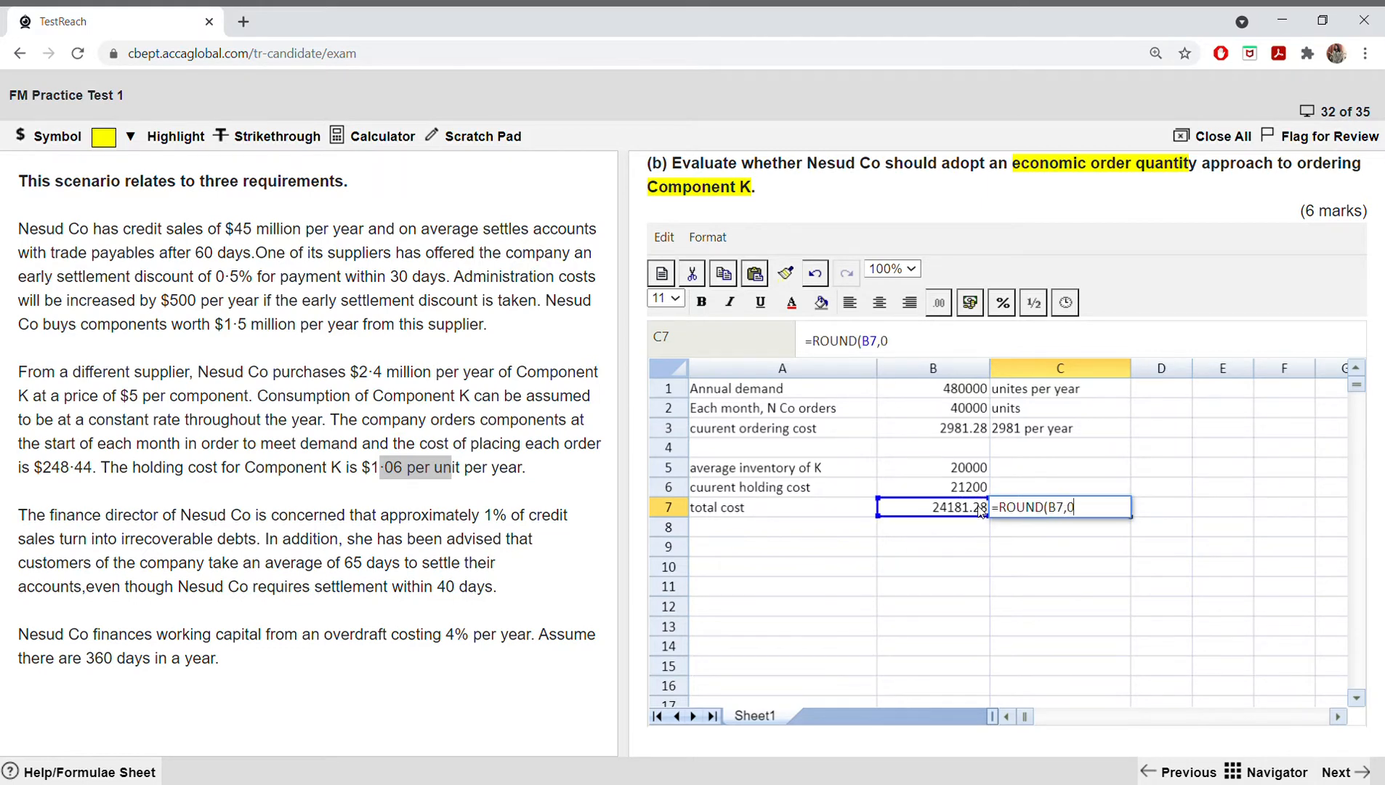
type(")")
key("Return")
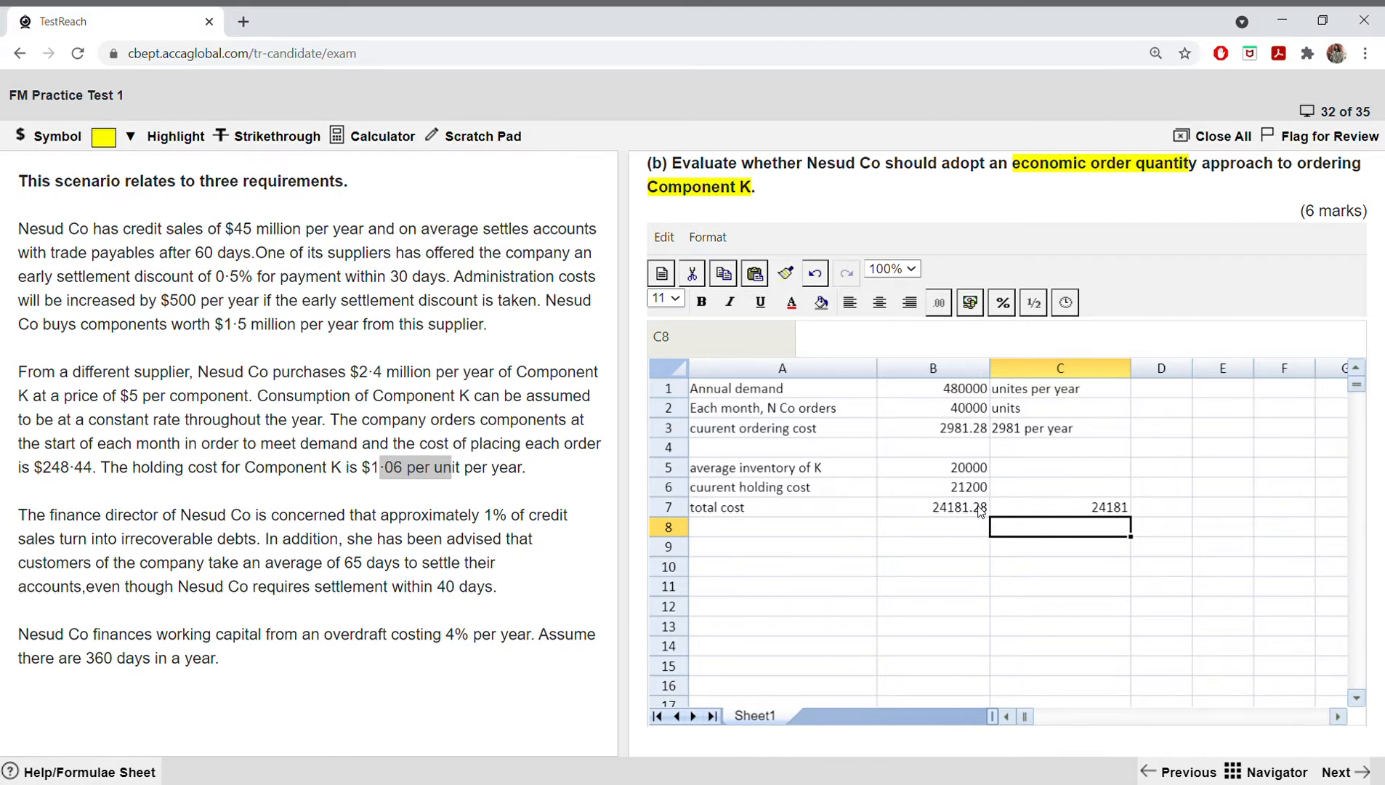
Step: Check the economic order quantity formula on the formulae sheet and enter the label "EOQ" in A9
left_click(743, 550)
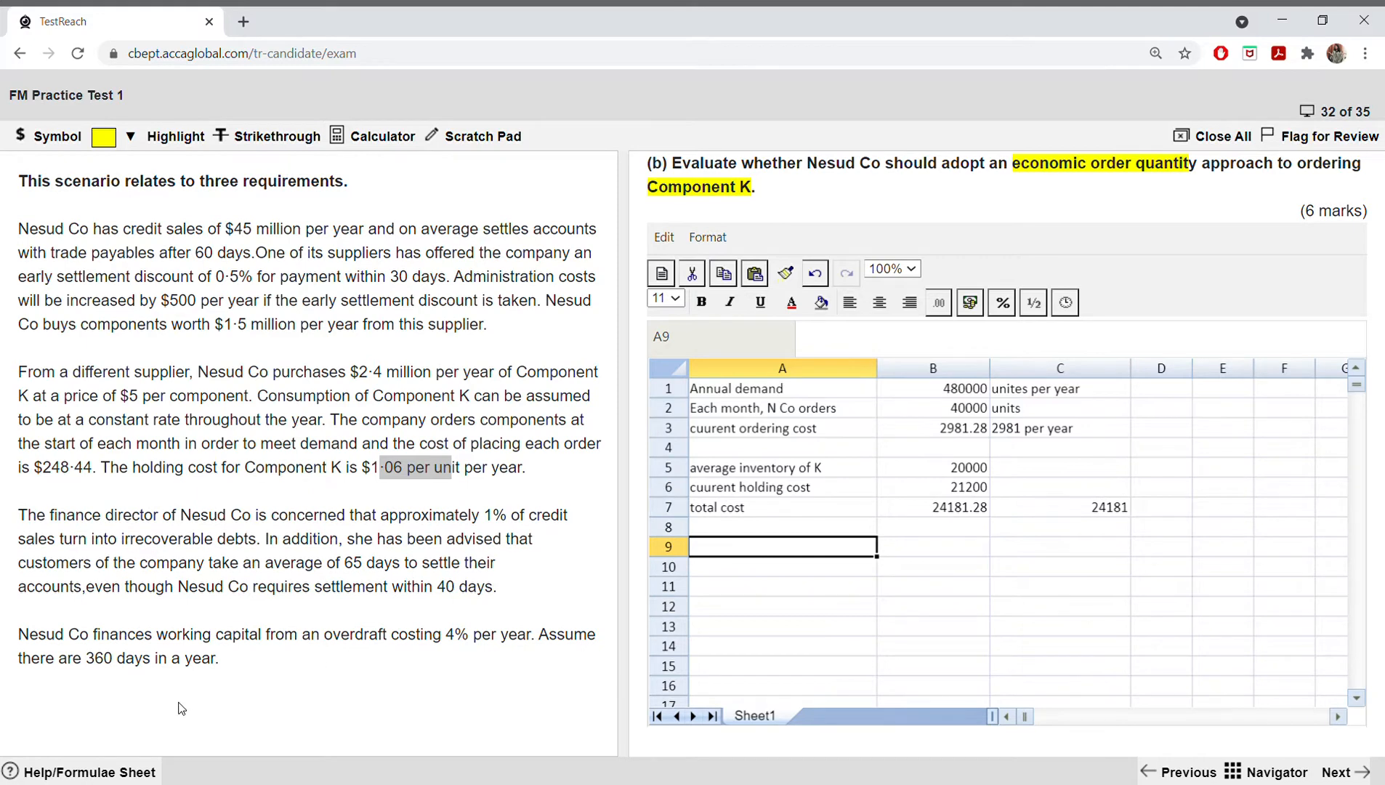
left_click(80, 771)
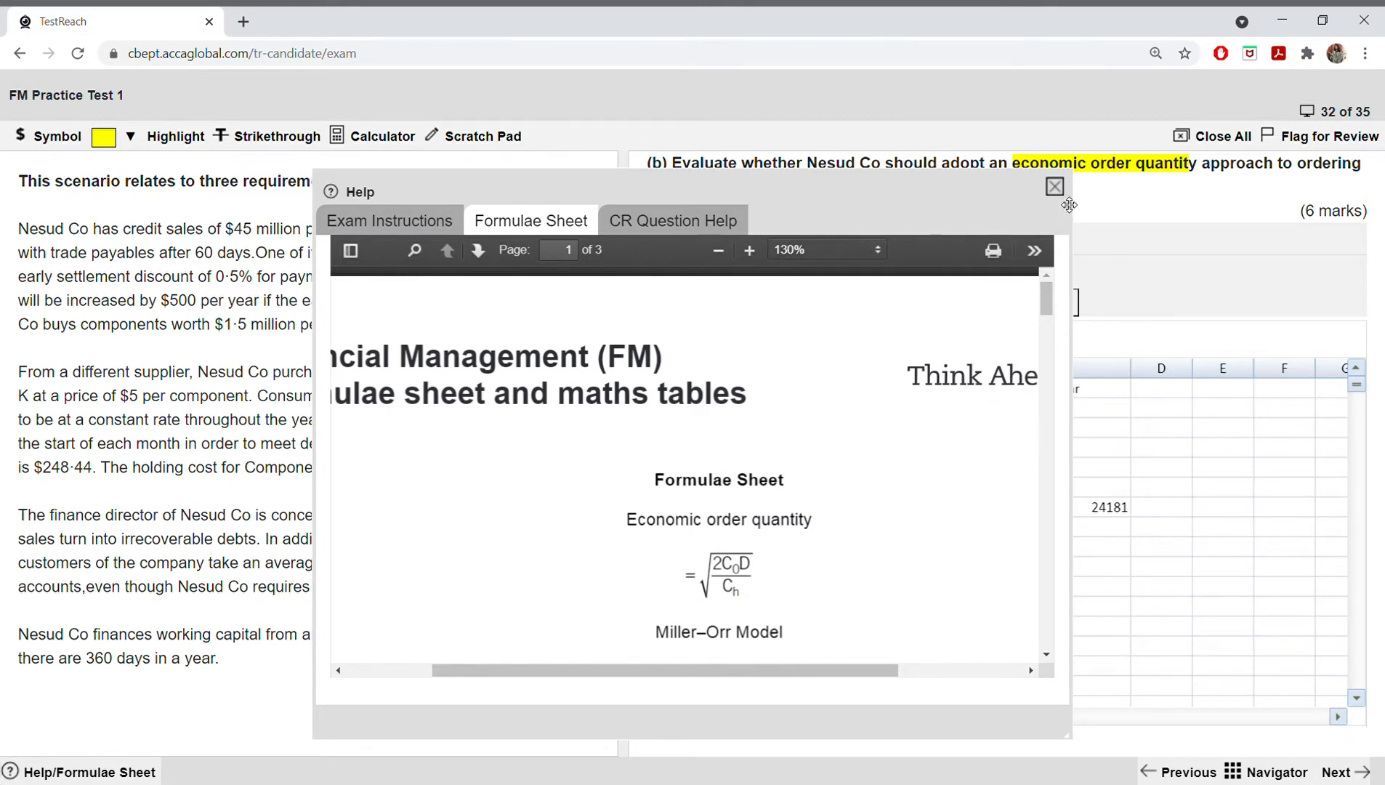
left_click(1054, 187)
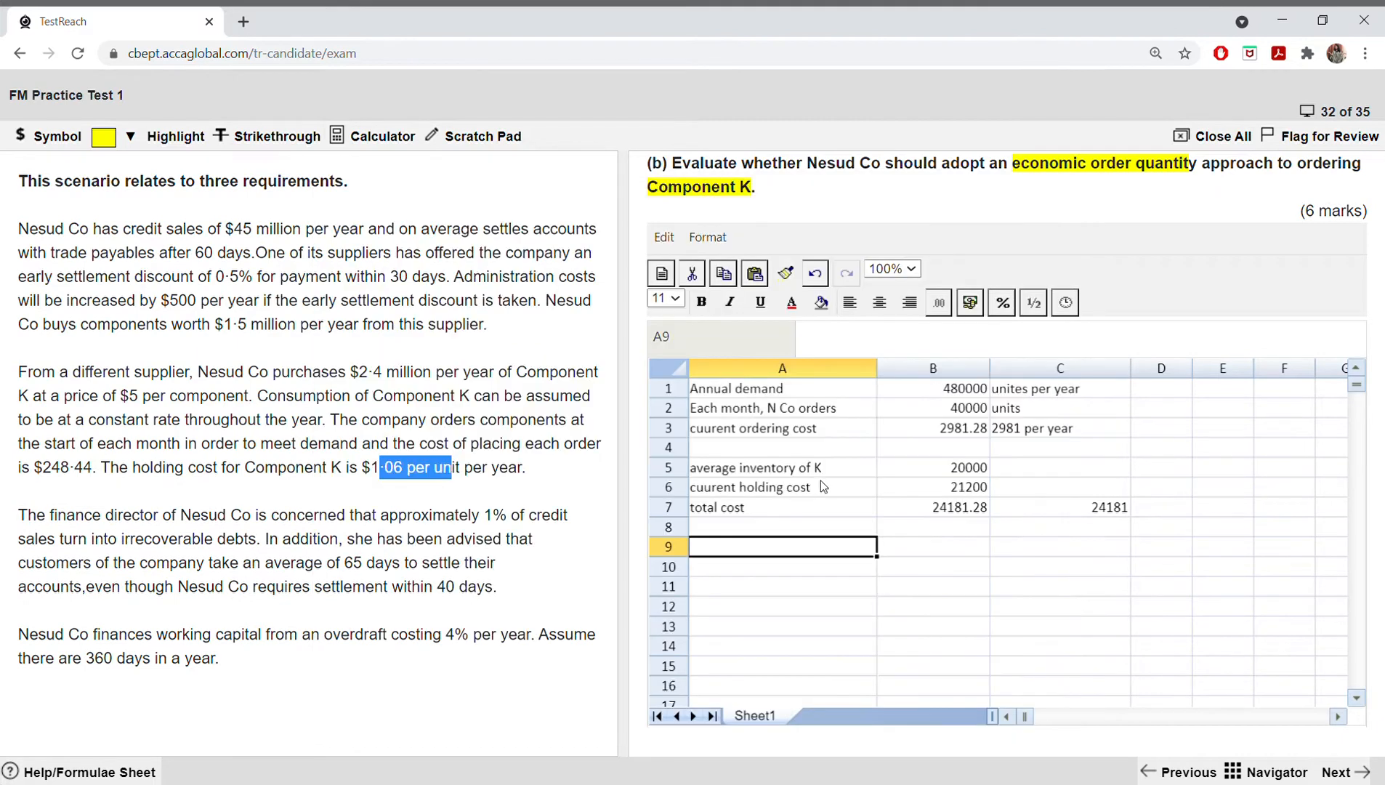
double_click(764, 555)
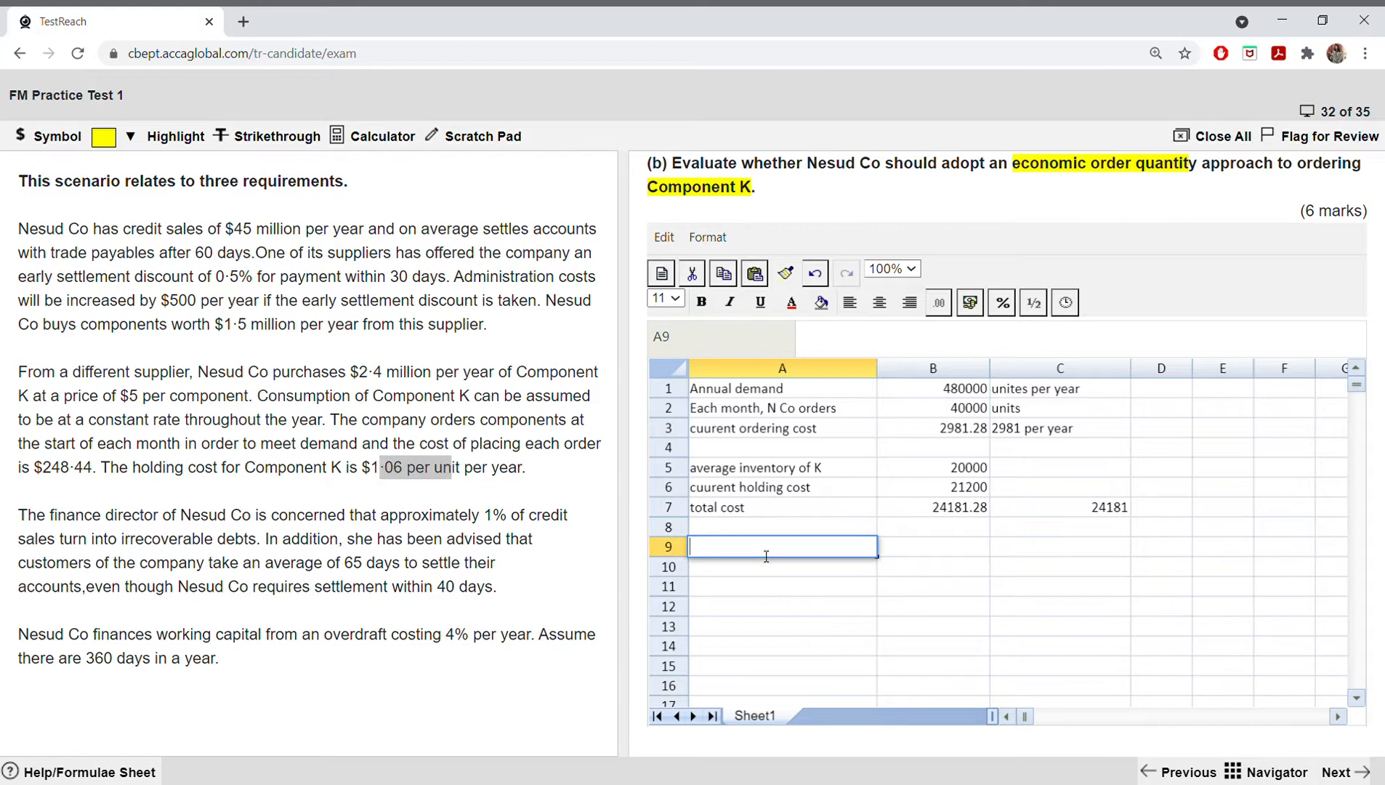
type("EOQ")
Step: Calculate the EOQ expression before the square root in B9 with =(2*248.44*B1)/1.06, using the scenario's costs, and widen column B to fit
left_click(912, 552)
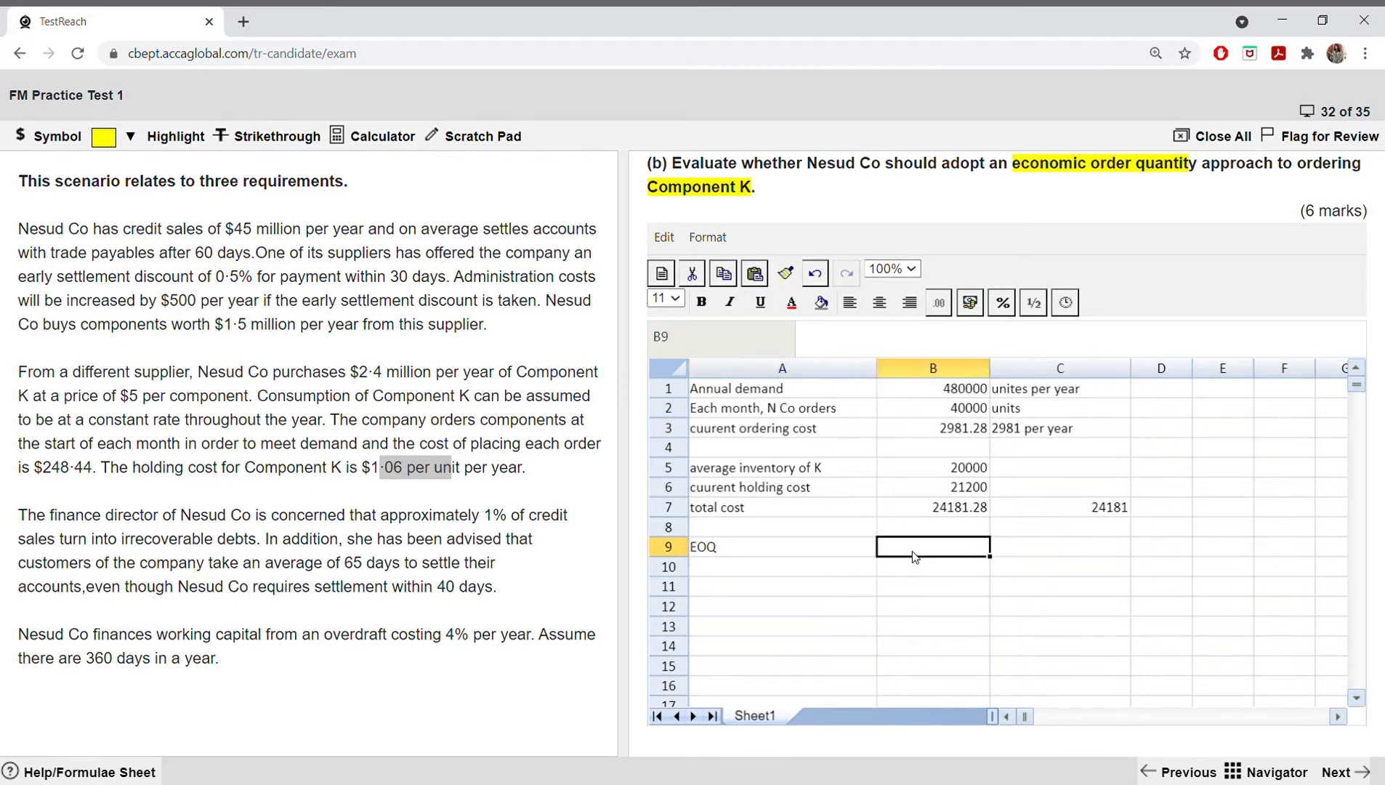
type("=")
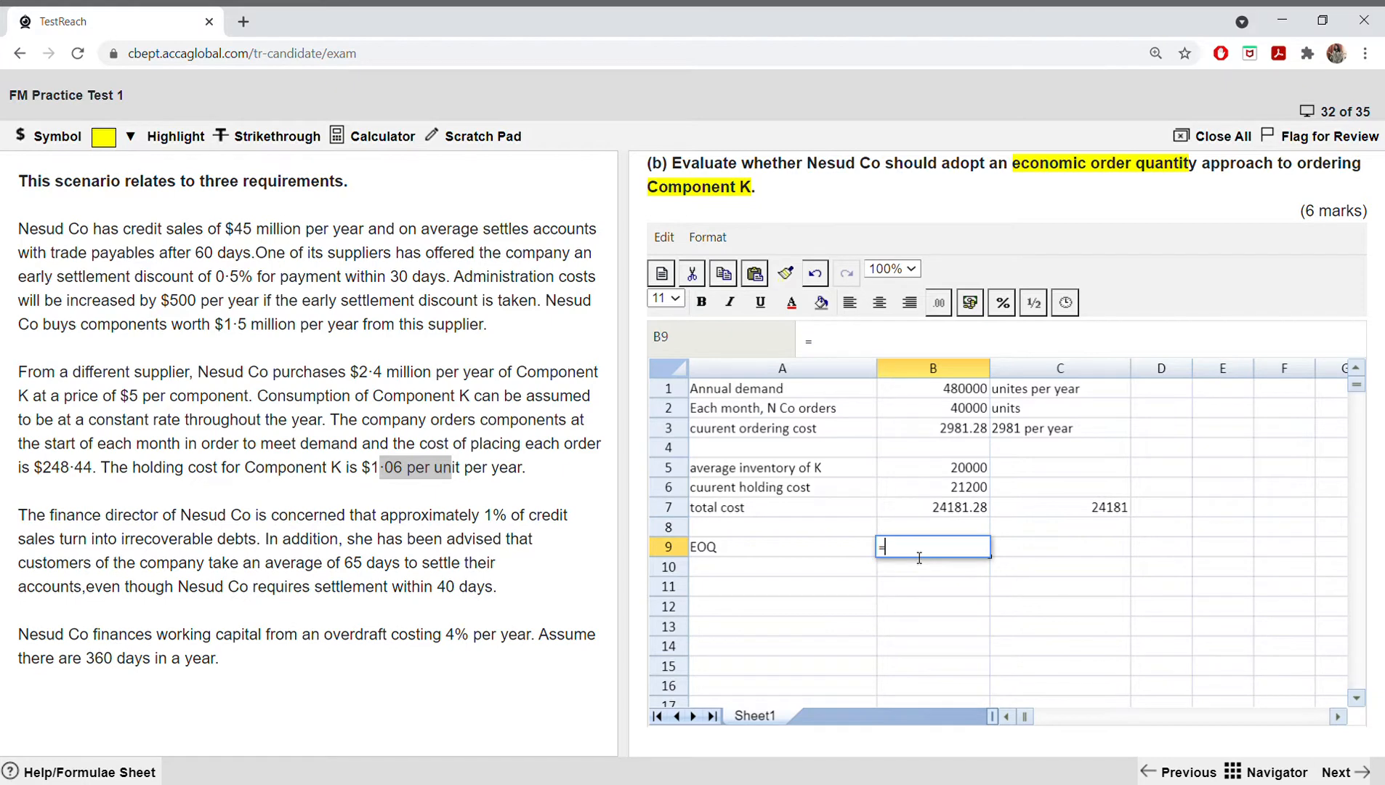
type("(2*")
left_click_drag(42, 473, 98, 476)
left_click(923, 555)
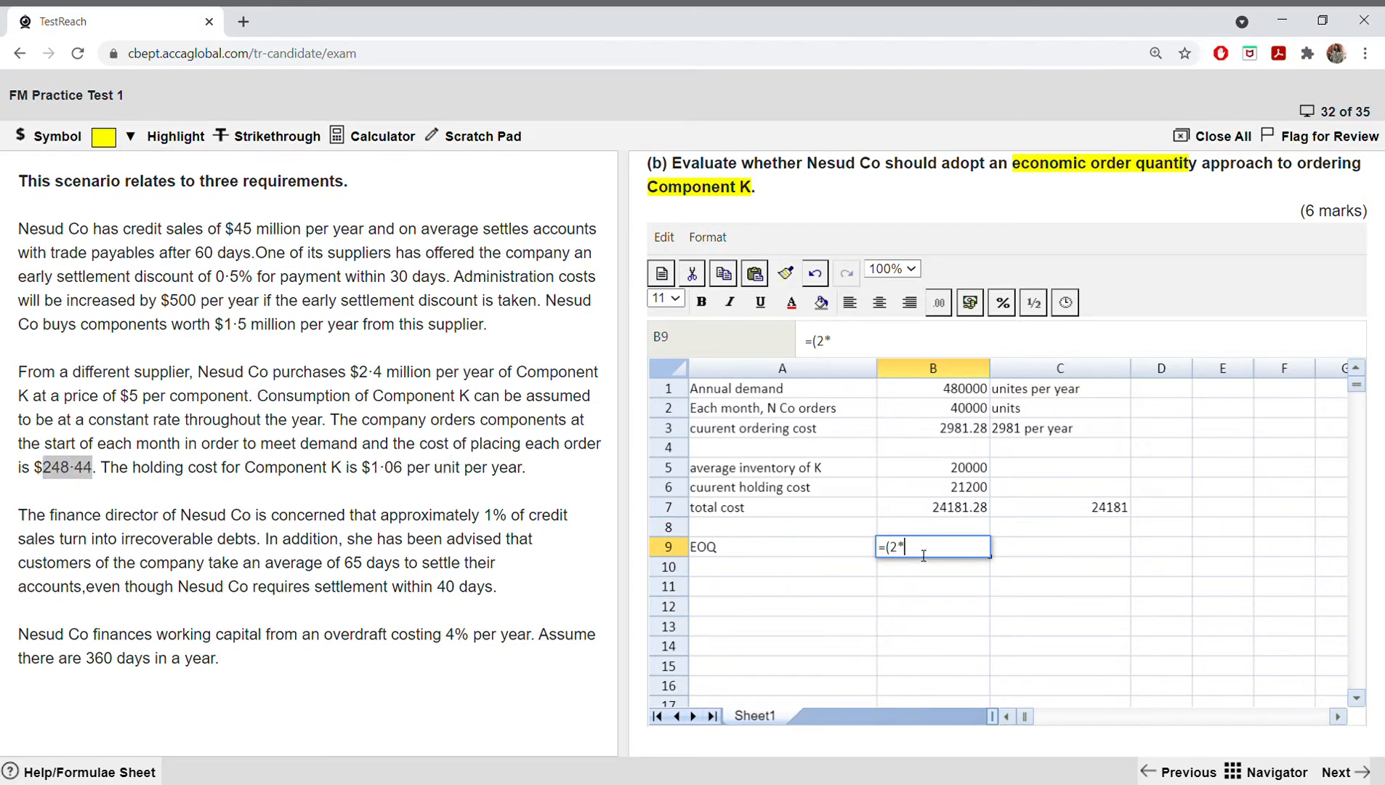
type("248.44*")
left_click(976, 392)
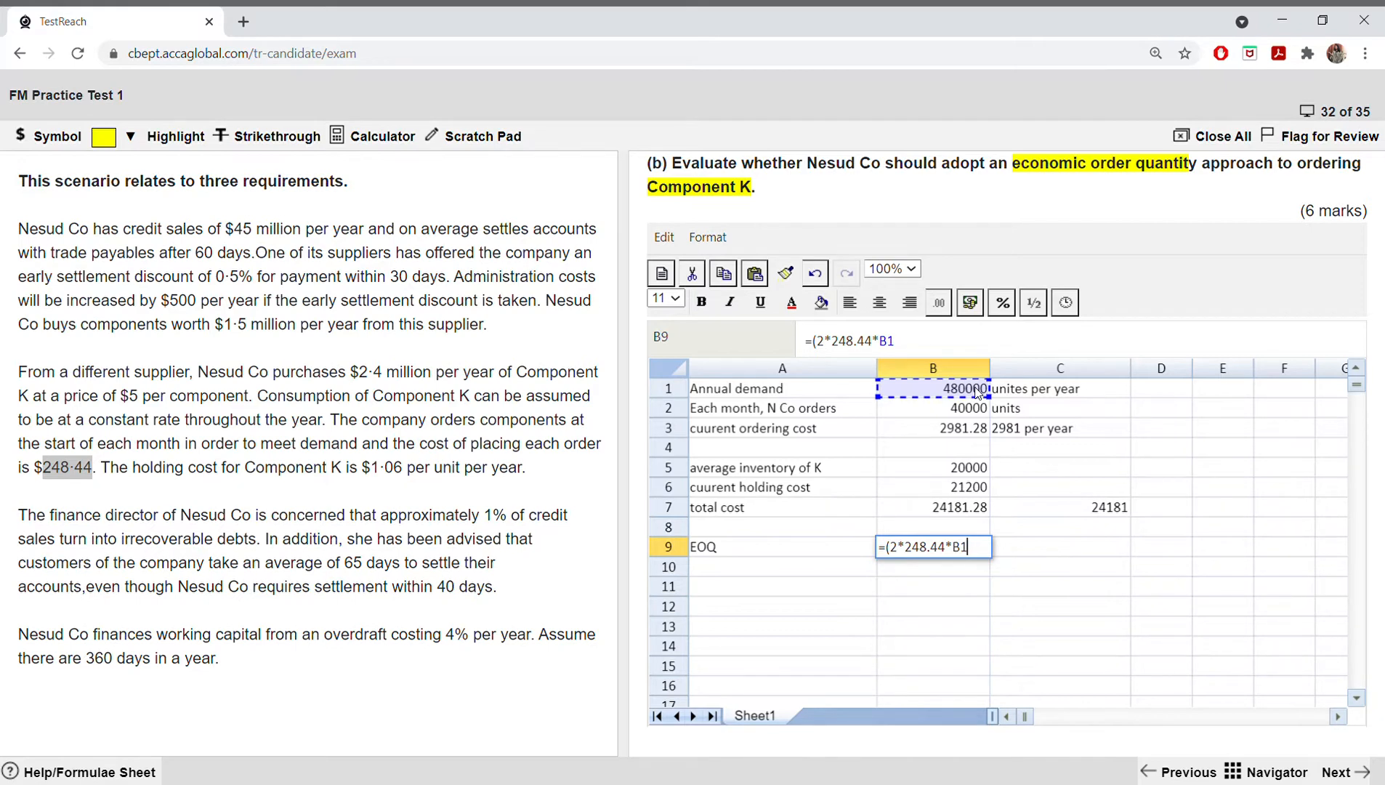
type("/")
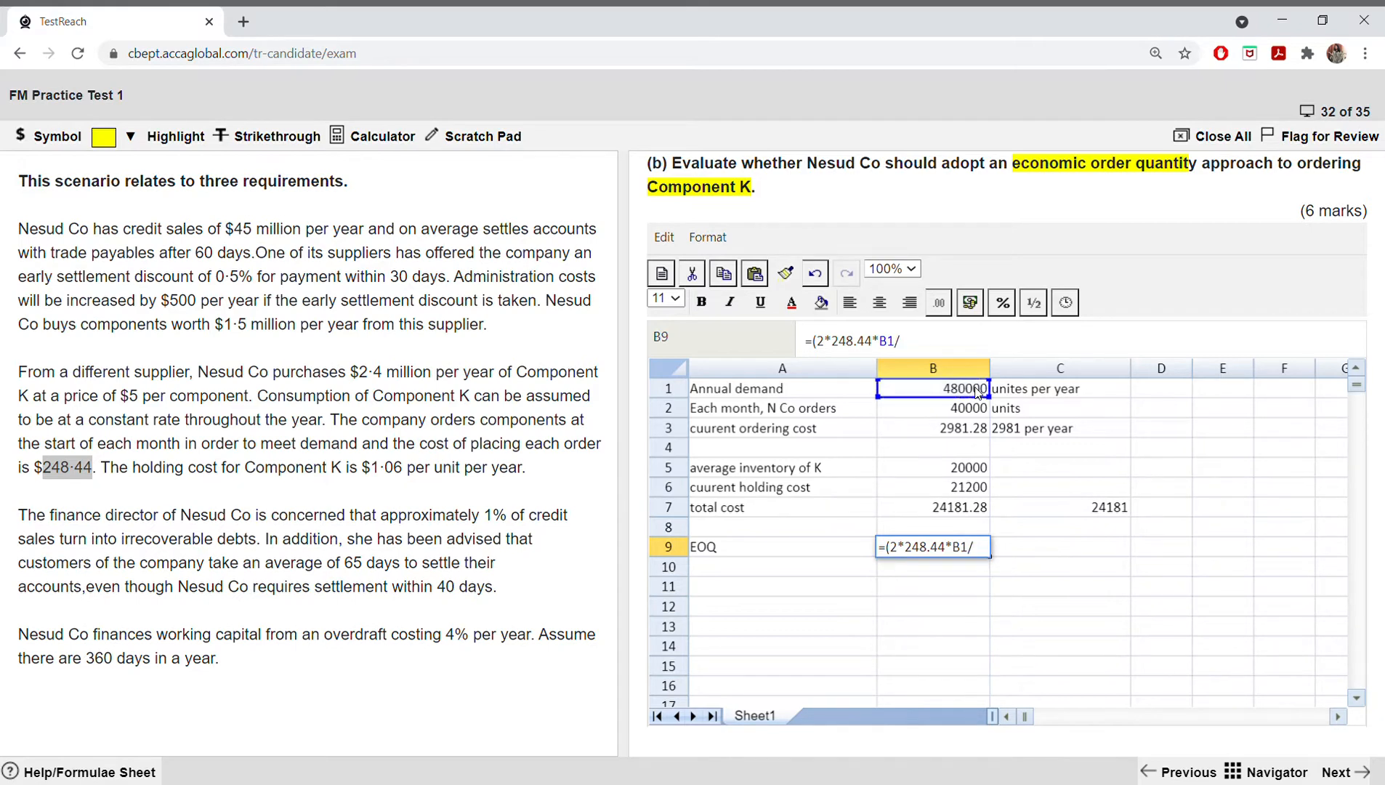
key("BackSpace")
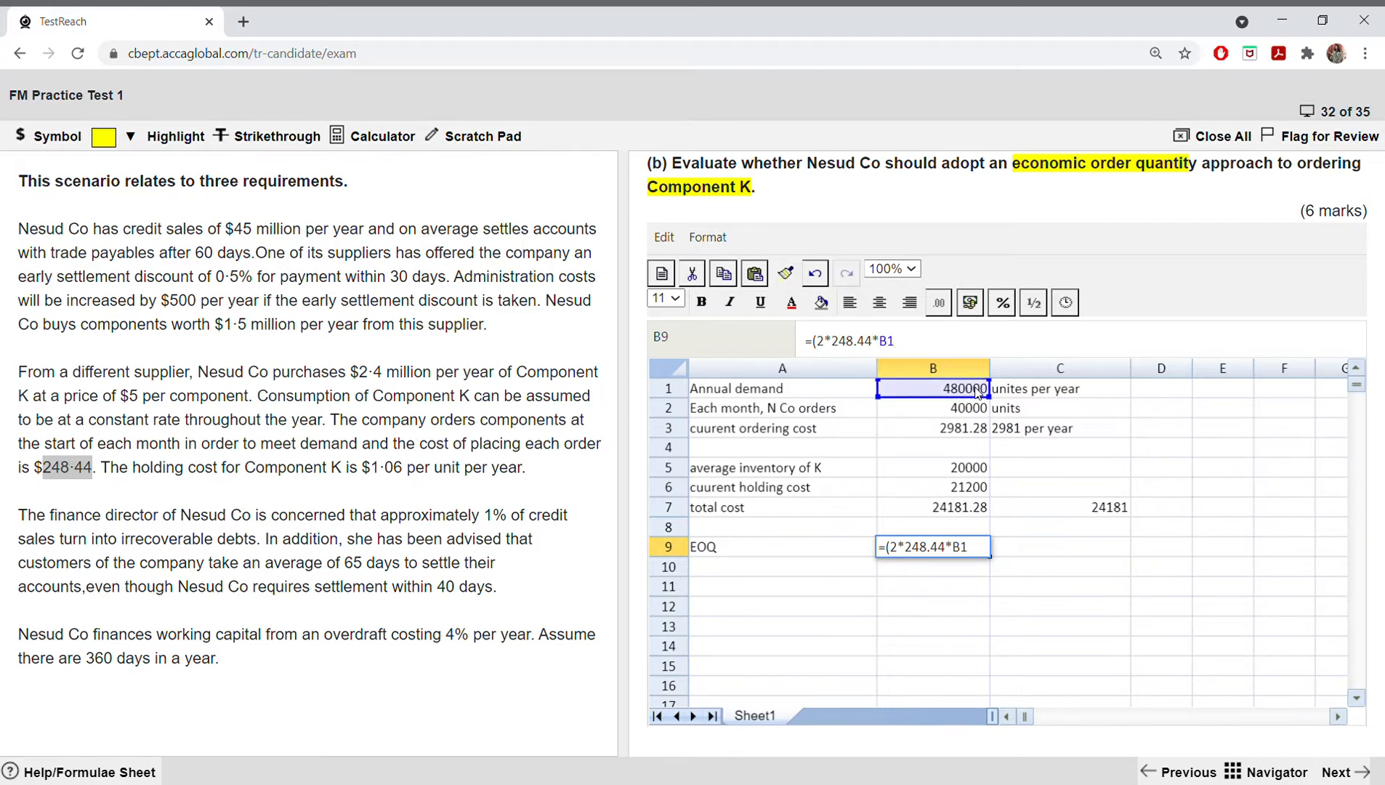
type(")")
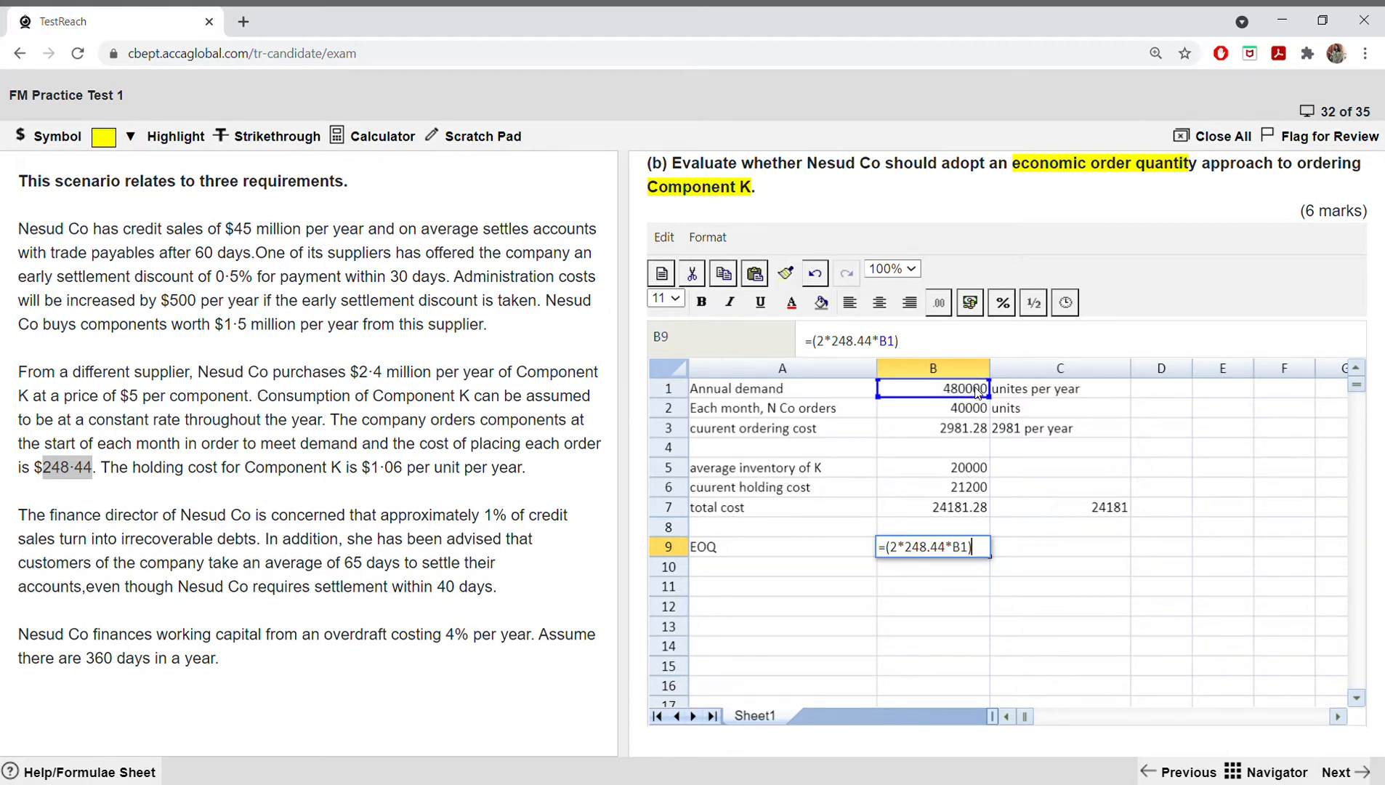
type("/1.06")
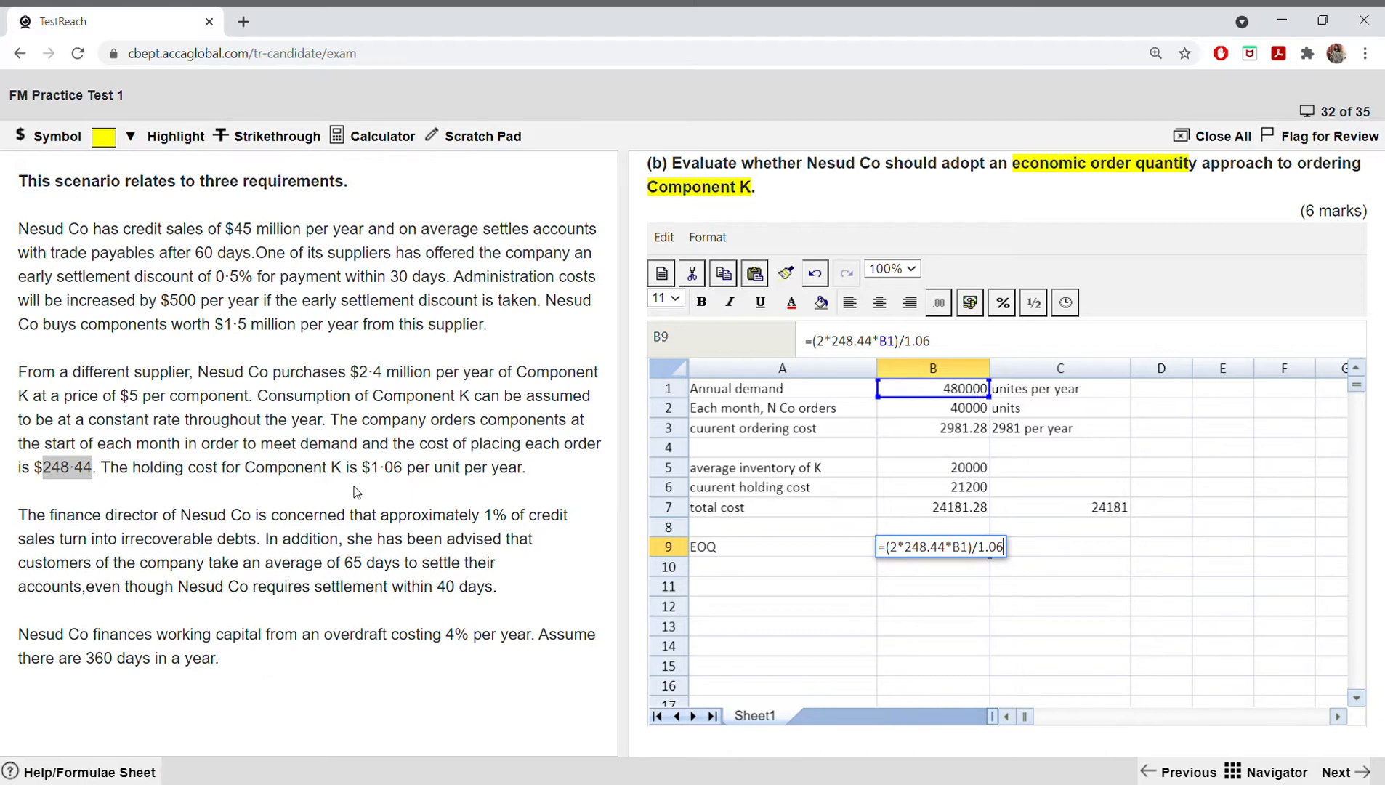
left_click_drag(376, 469, 416, 476)
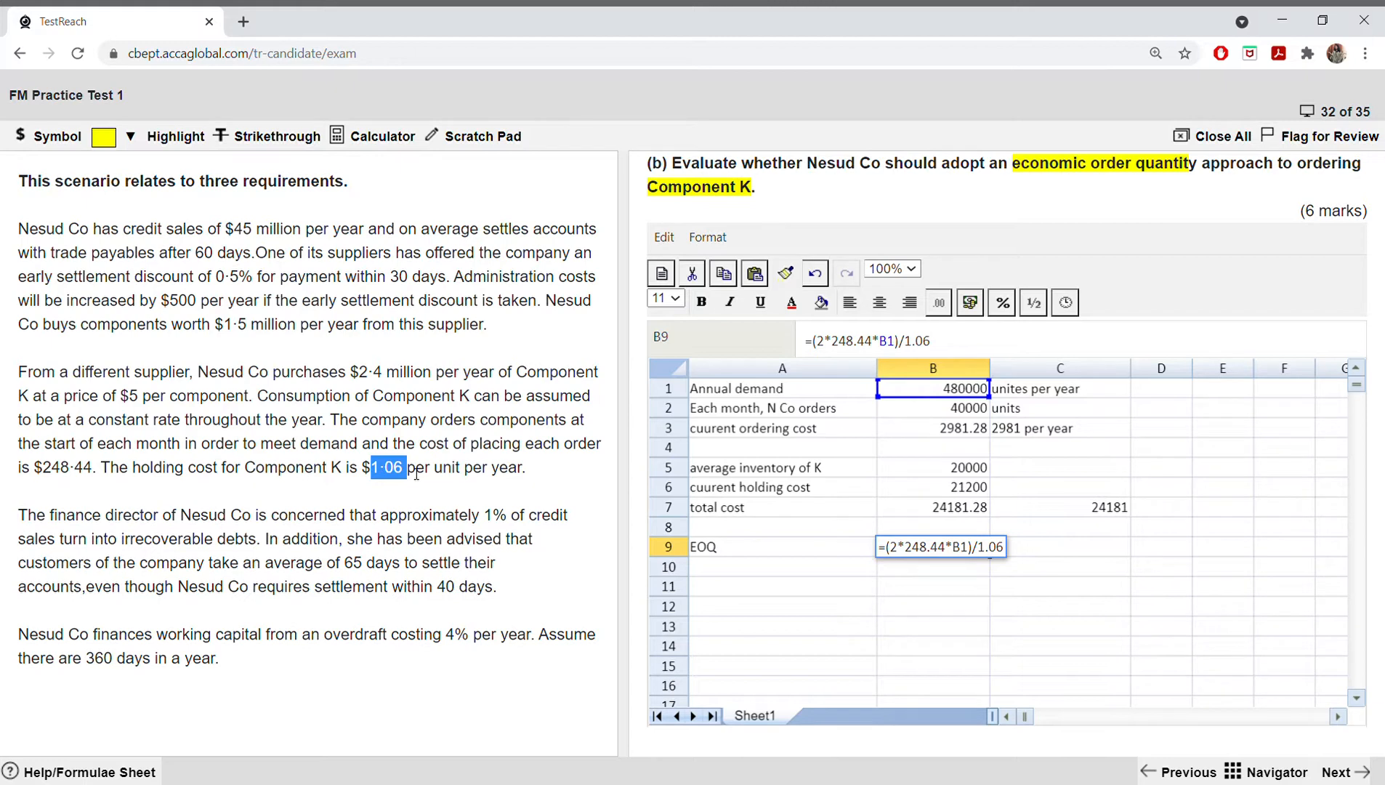
left_click(1004, 552)
key("Return")
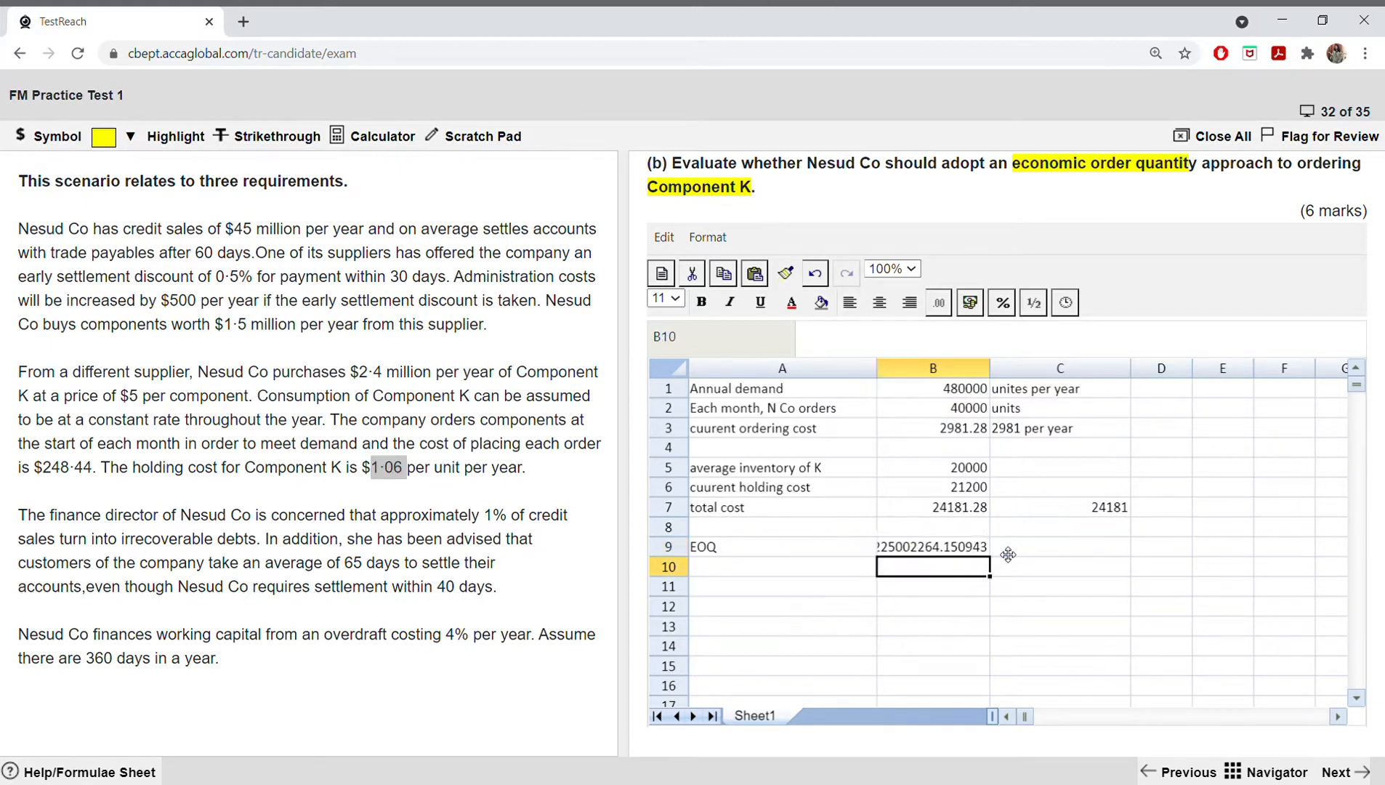
left_click_drag(999, 372, 1032, 366)
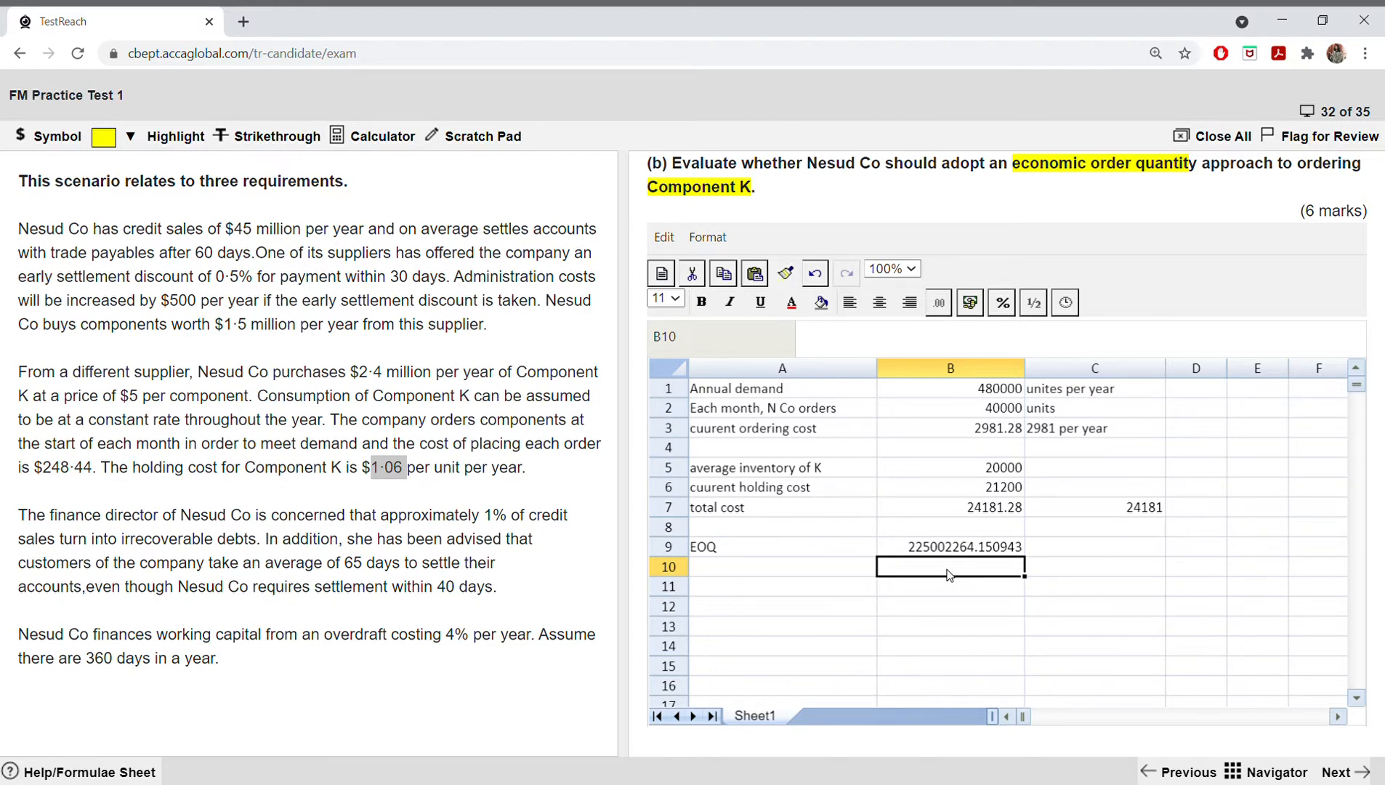
Step: Take the square root of the B9 value in B10 with =B9^0.5
double_click(949, 572)
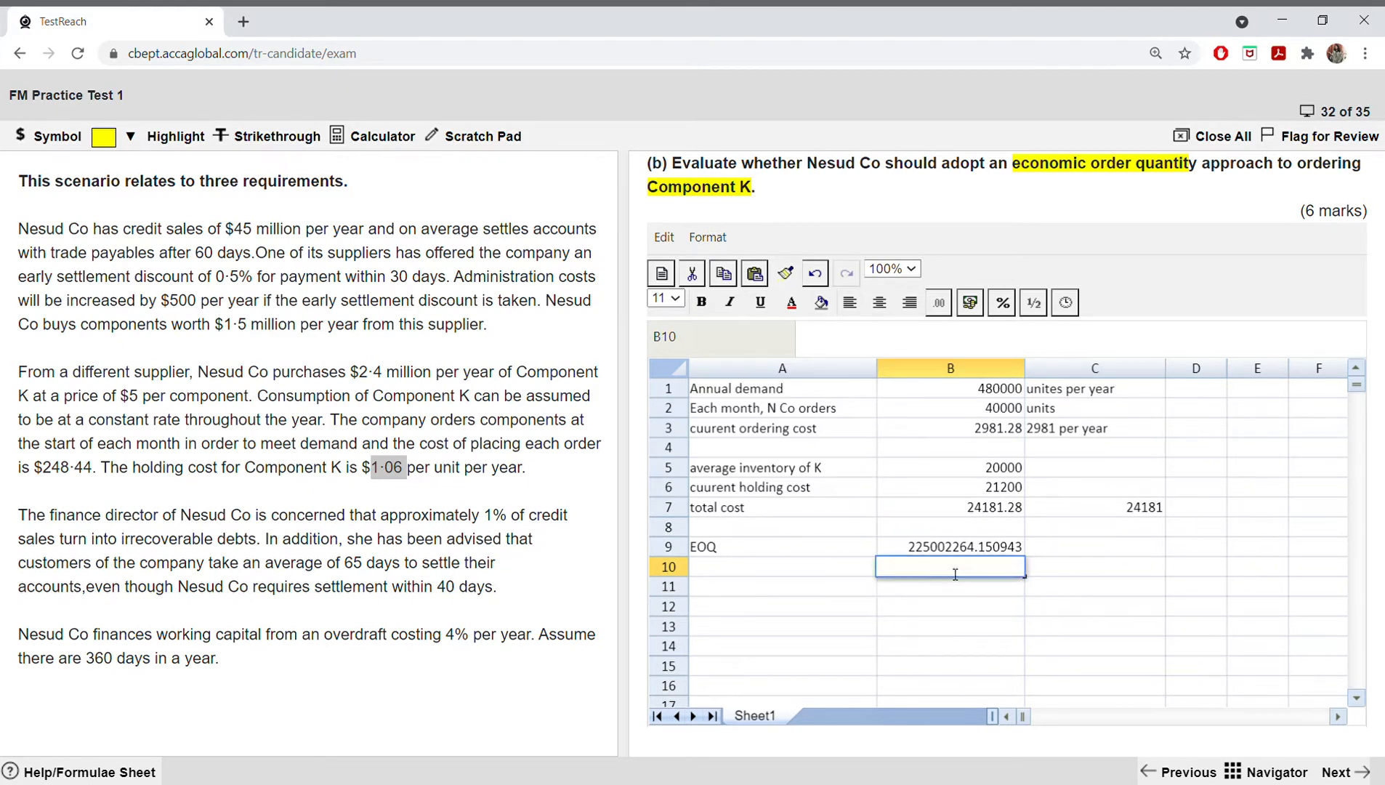
type("=")
left_click(972, 550)
type("^")
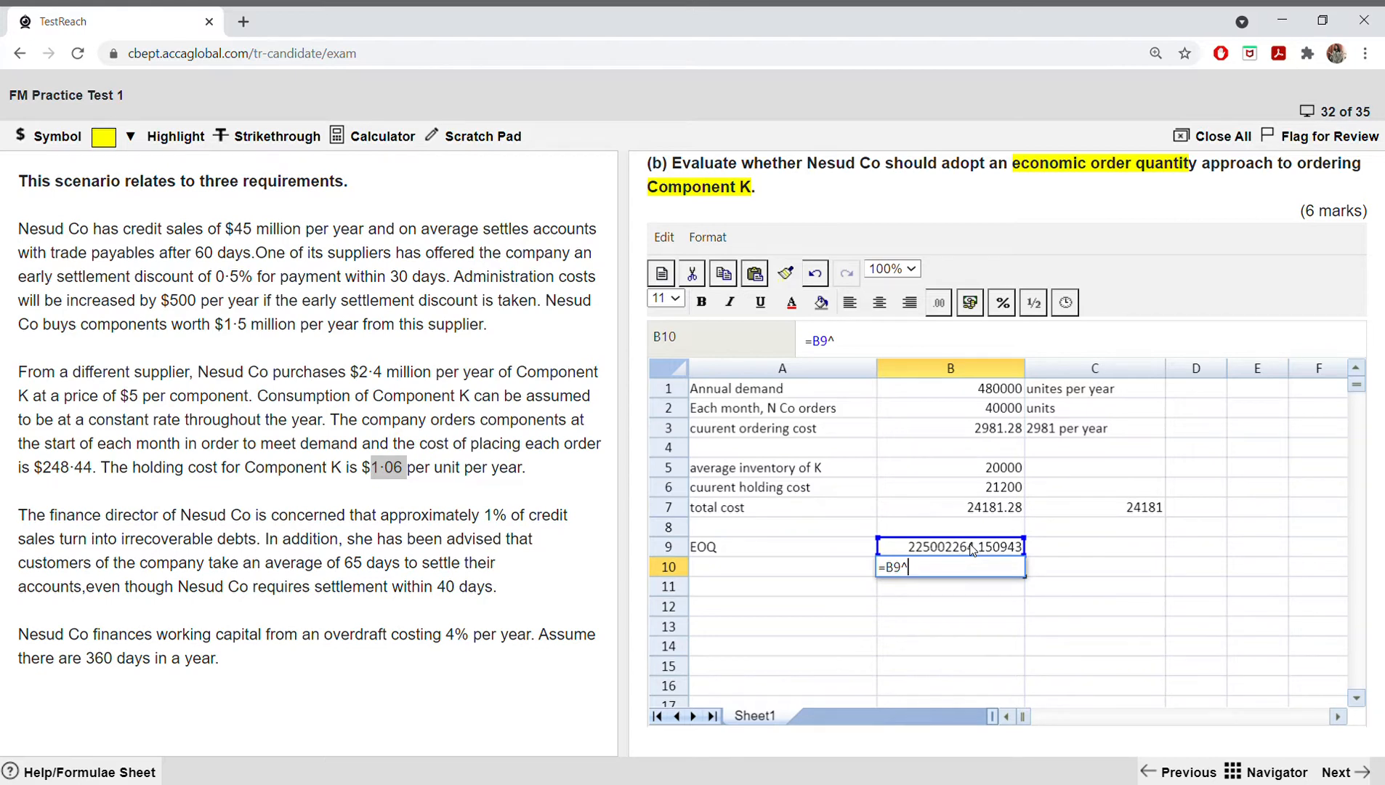
type("0.5")
key("Return")
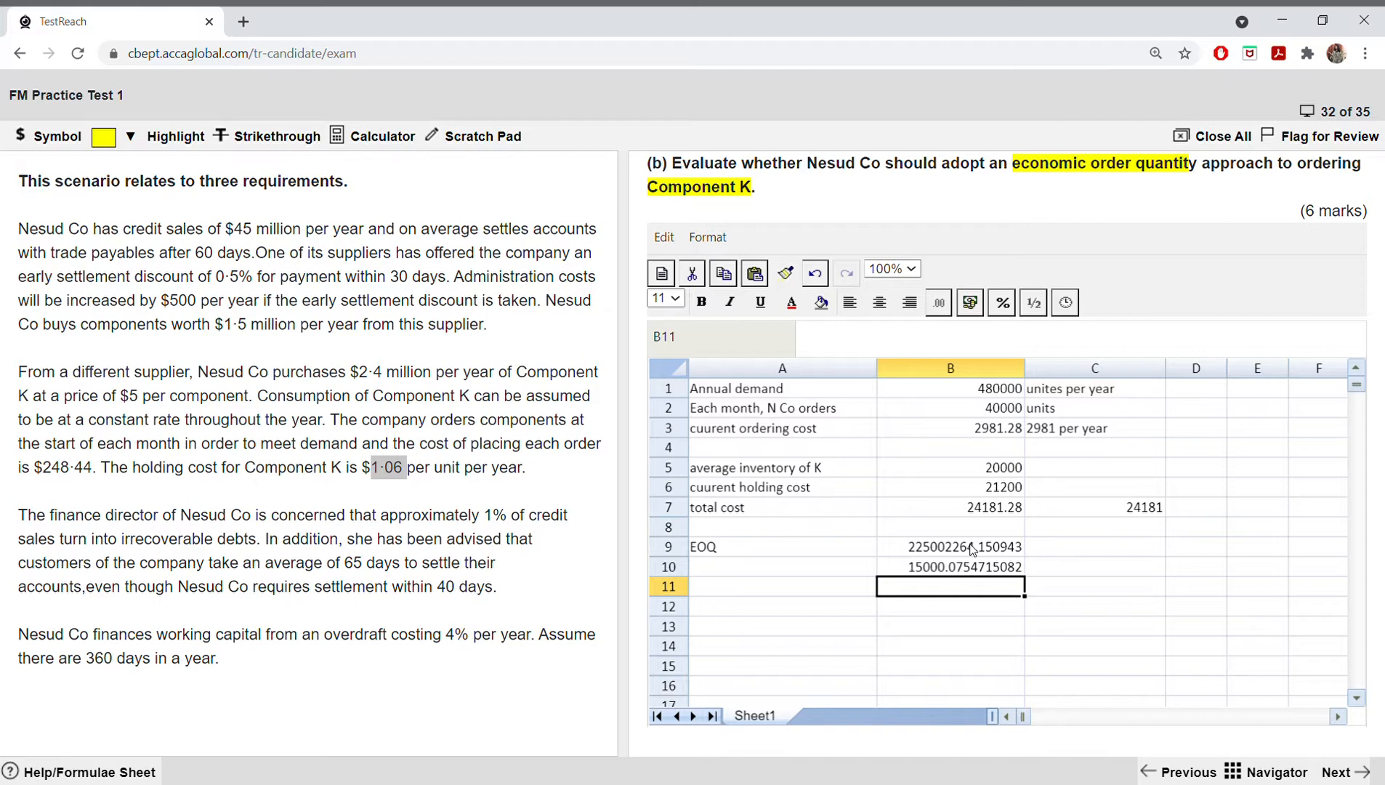
Step: Round the economic order quantity to a whole number in C10 with =ROUND(B10,0)
left_click(1043, 571)
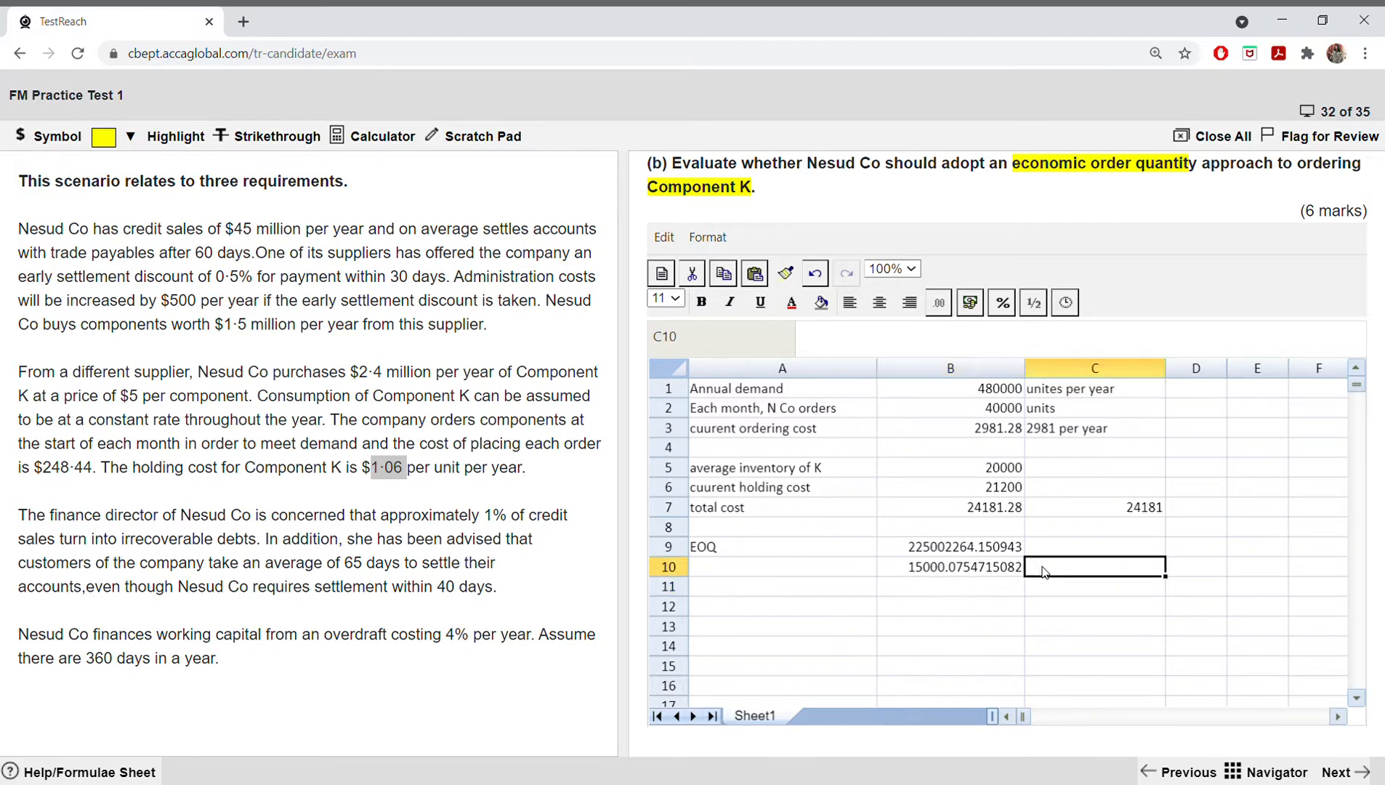
type("=round(")
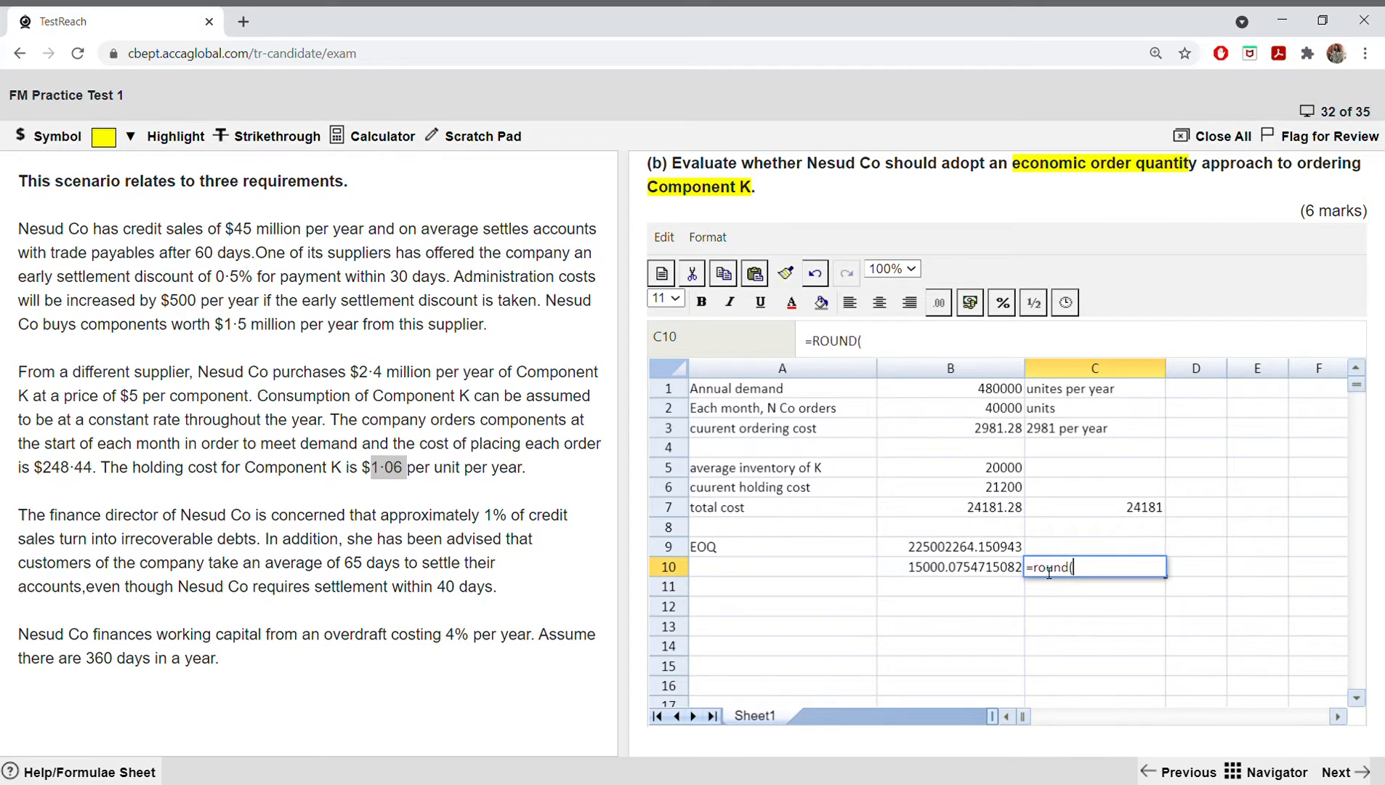
left_click(997, 575)
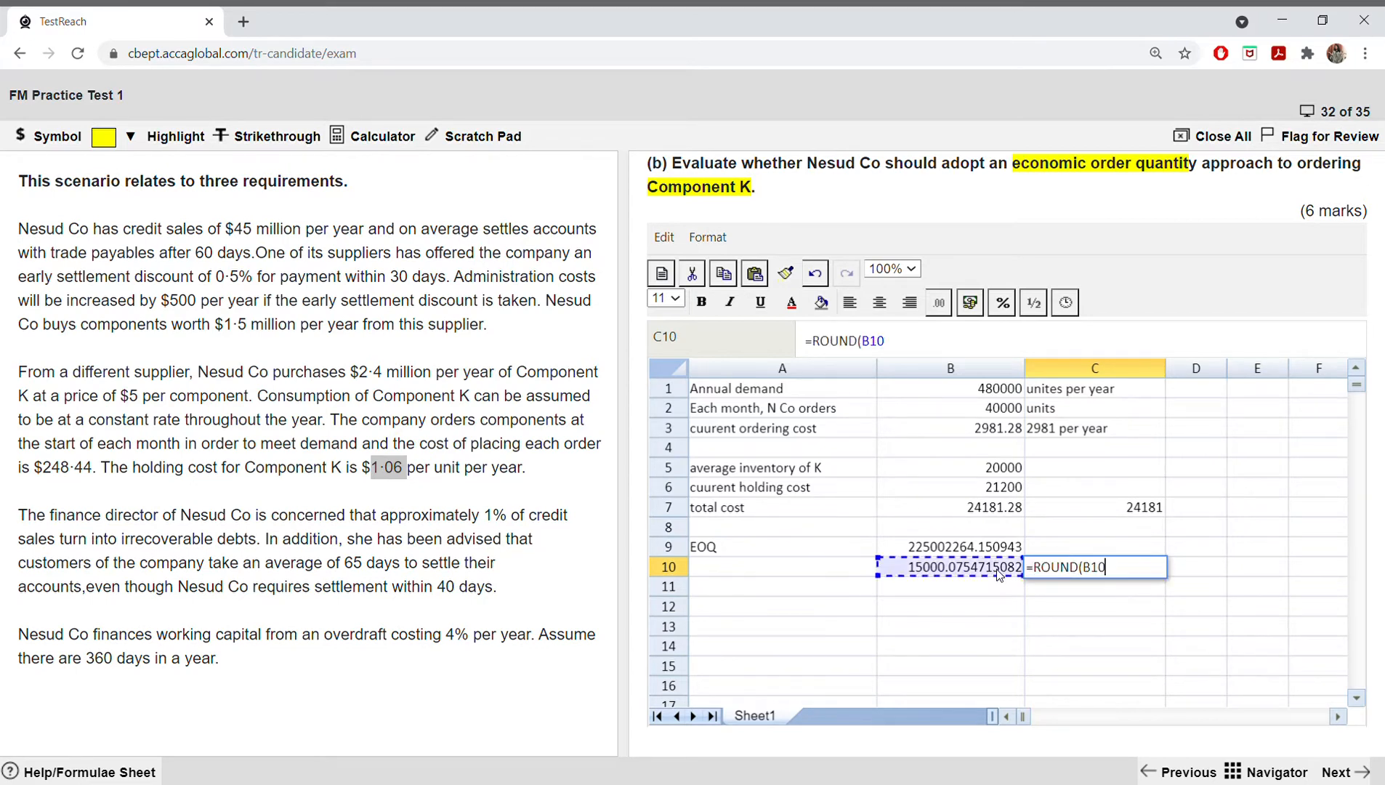
type(",0)")
key("Return")
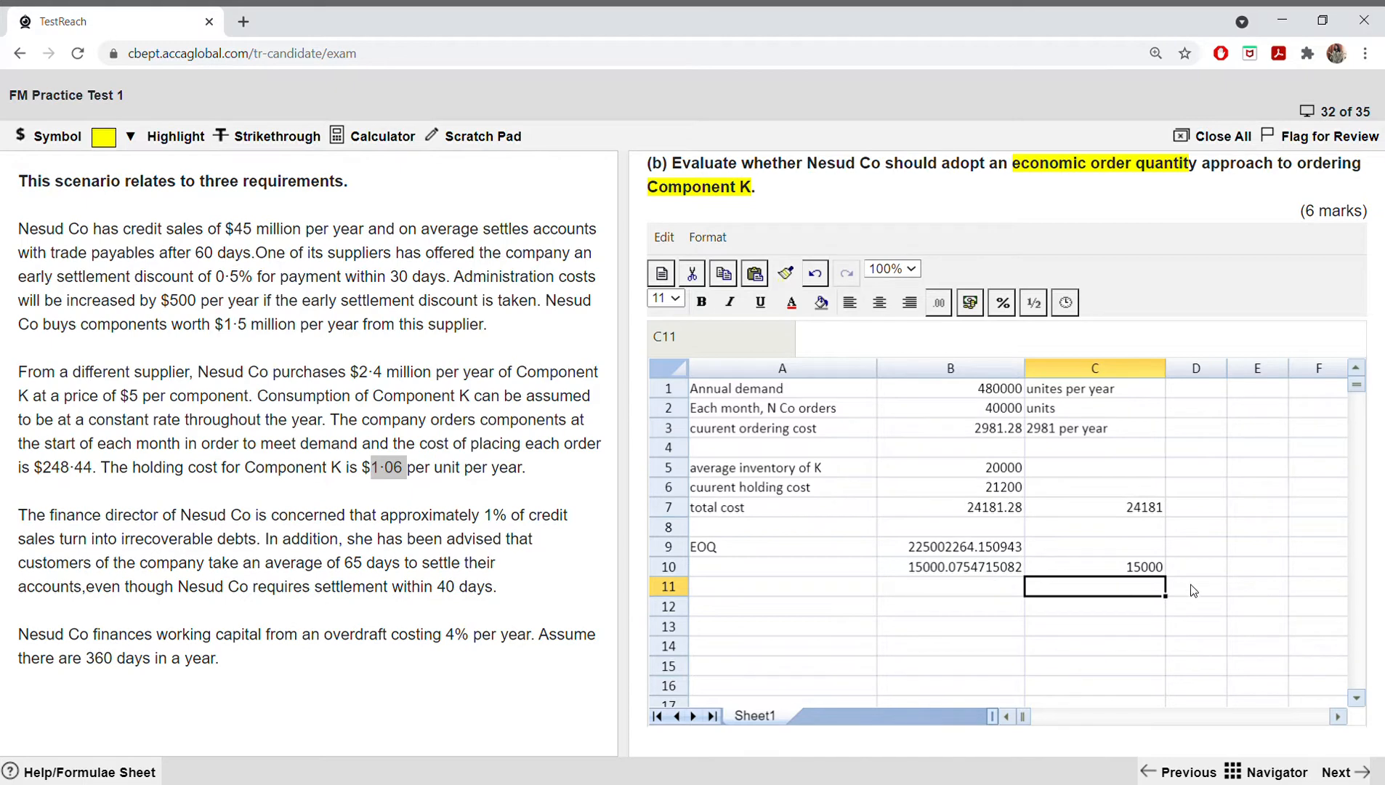
Step: Open the on-screen scientific calculator, move it clear of the spreadsheet and empty its display
left_click(406, 141)
left_click_drag(1268, 176, 388, 92)
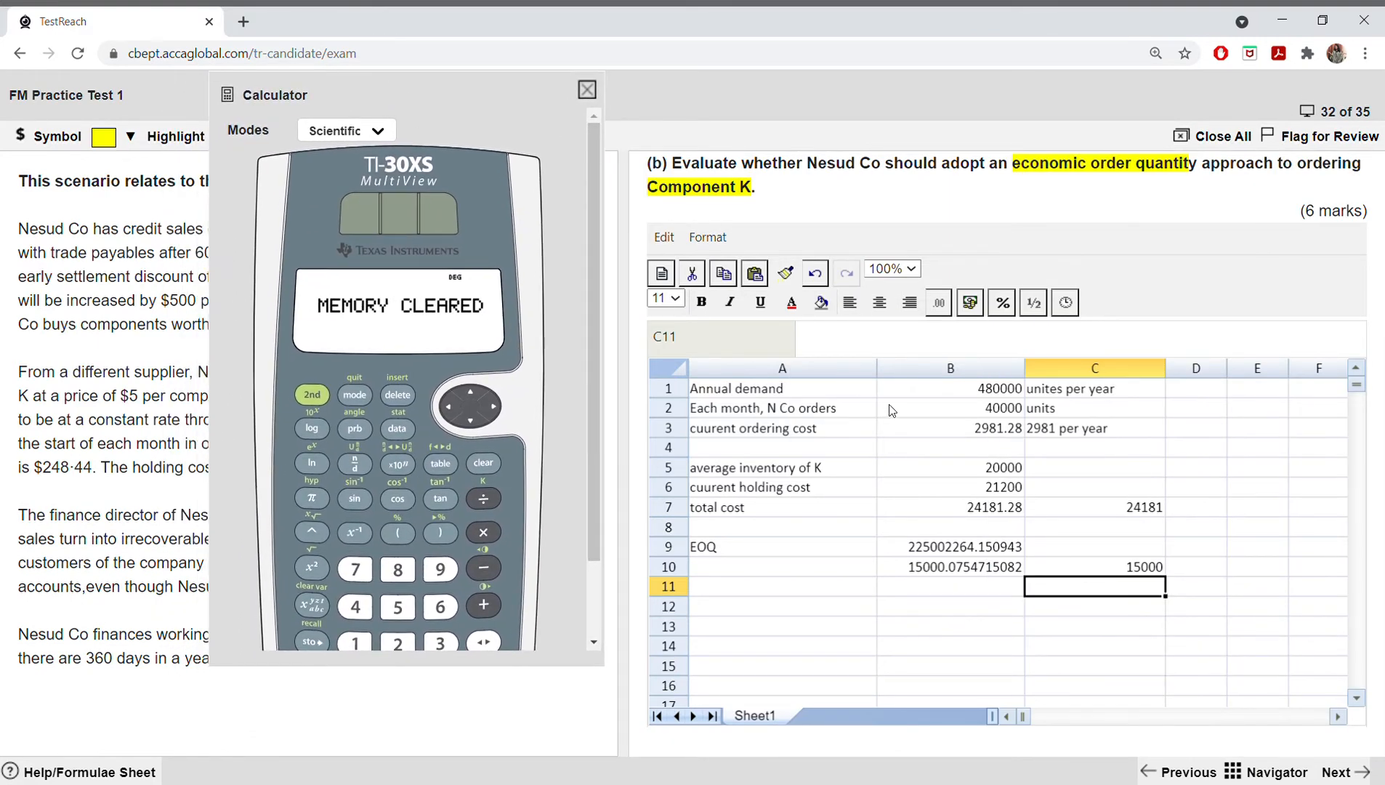
left_click(486, 464)
scroll(486, 460, "down", 1)
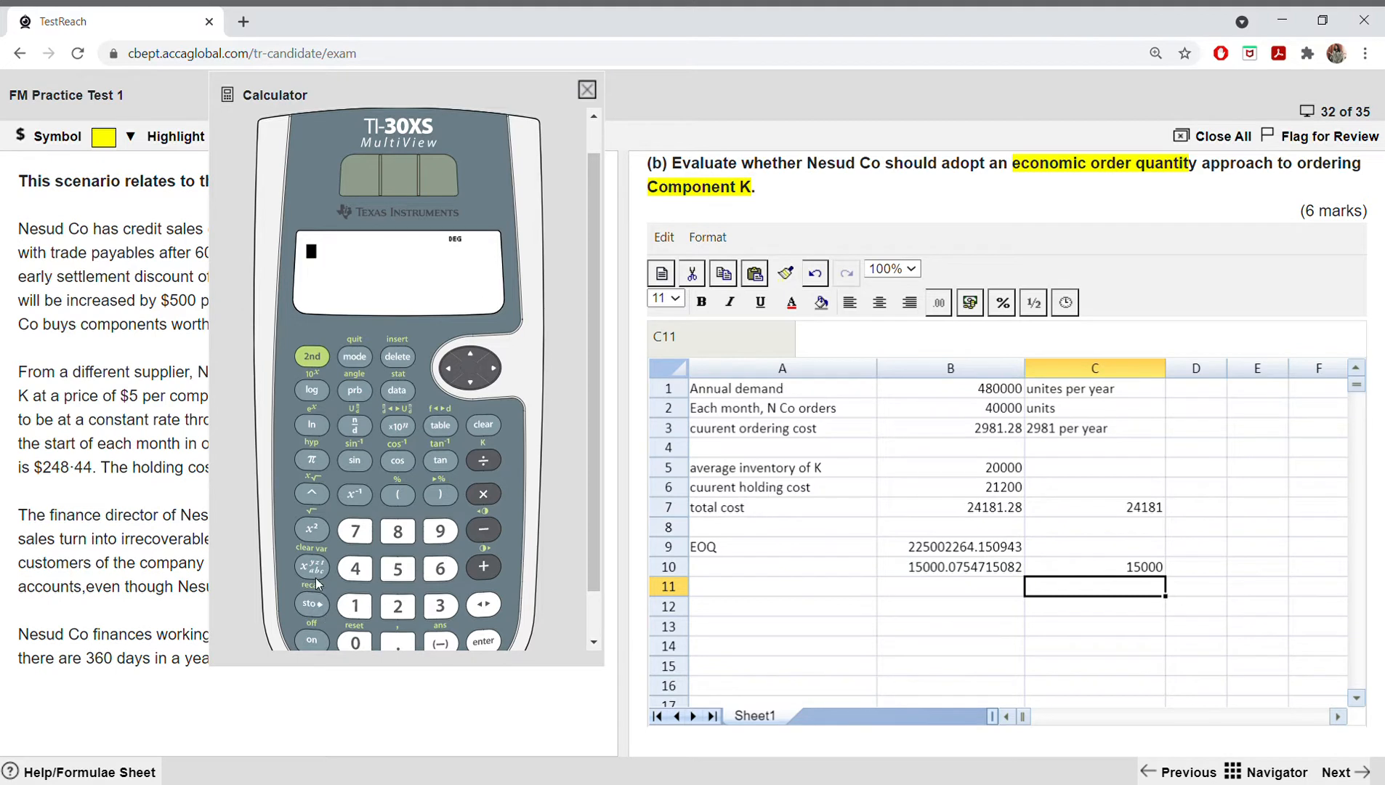
left_click(318, 493)
left_click(484, 420)
left_click(398, 357)
Step: Round the value under the square root to a whole number in C9 with =ROUND(B9,0)
left_click(1005, 554)
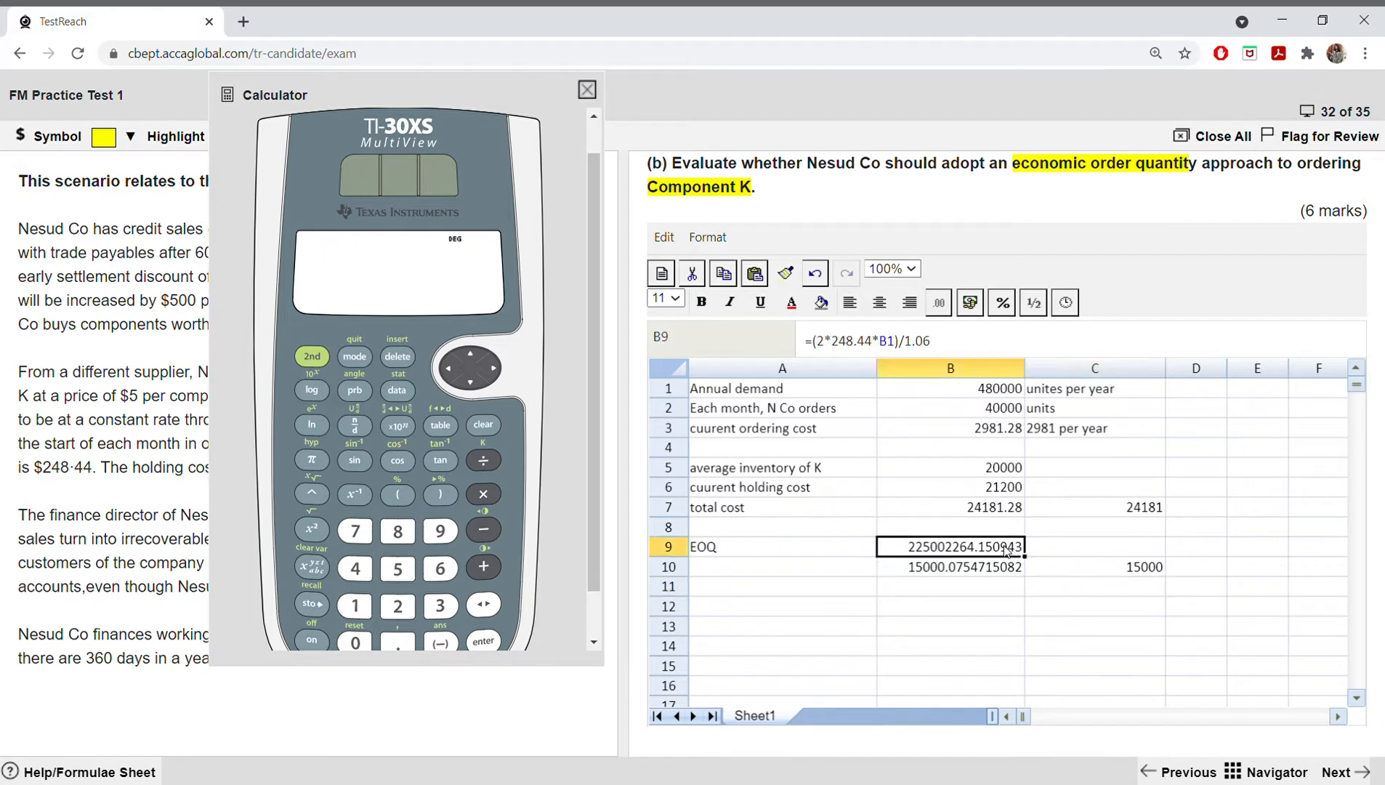
left_click(1052, 550)
type("=rou")
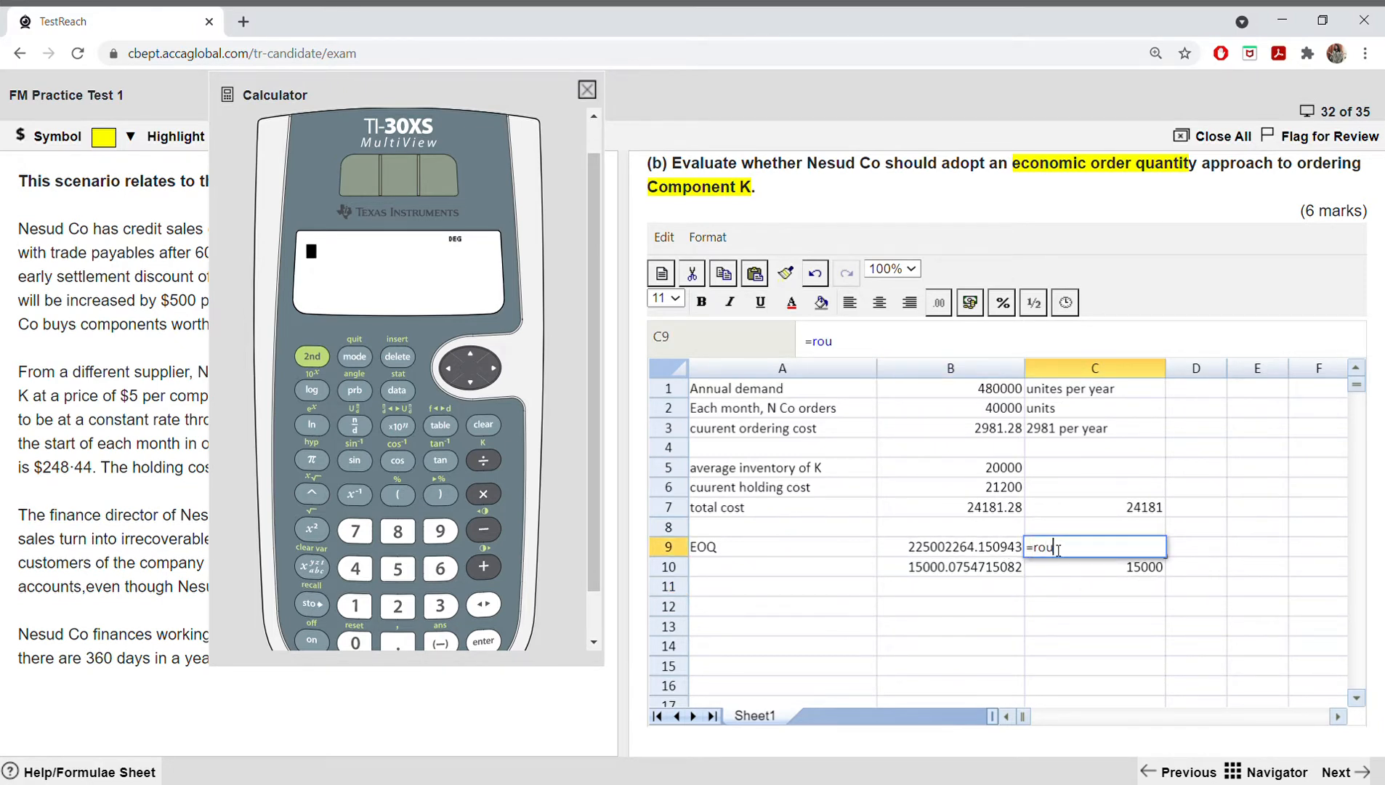
type("nd(")
left_click(944, 553)
type(",0)")
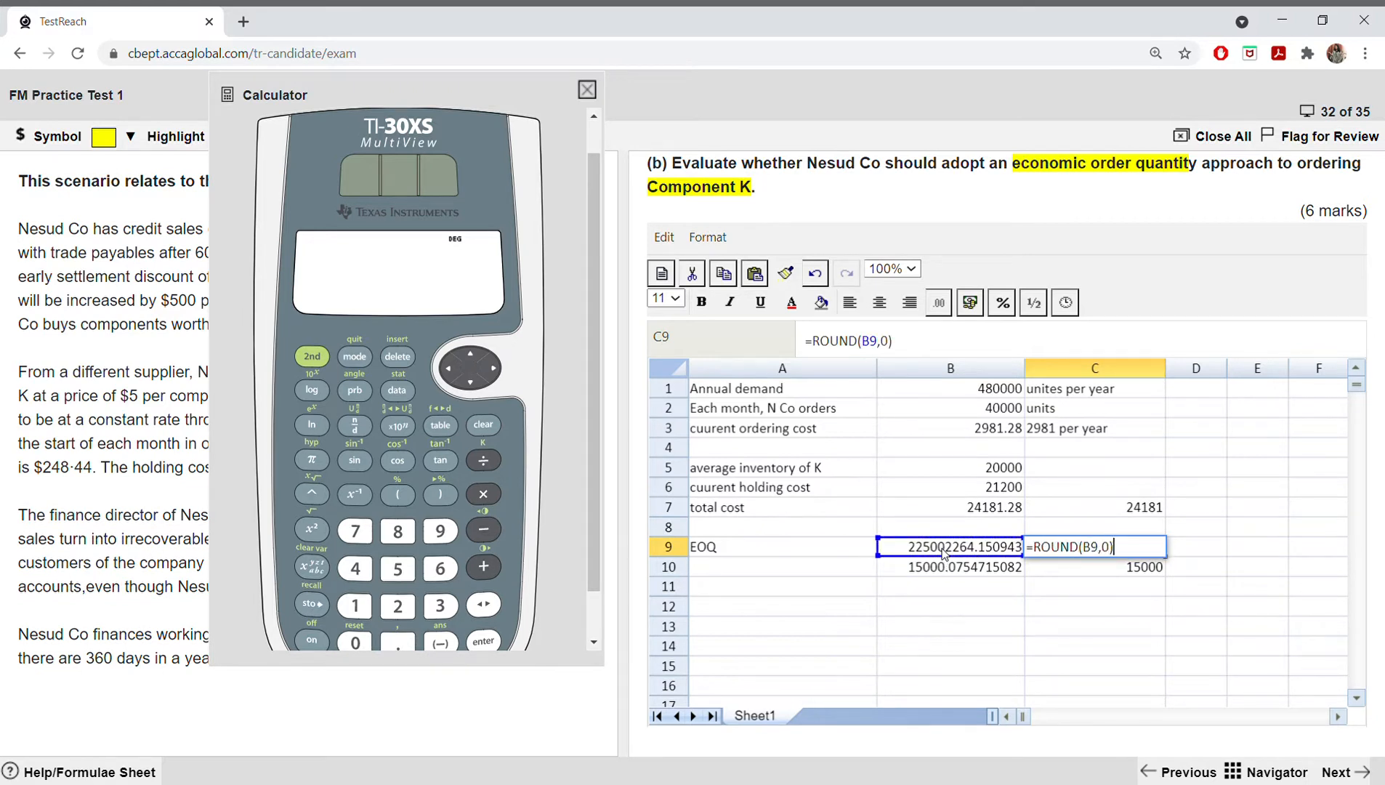
key("Return")
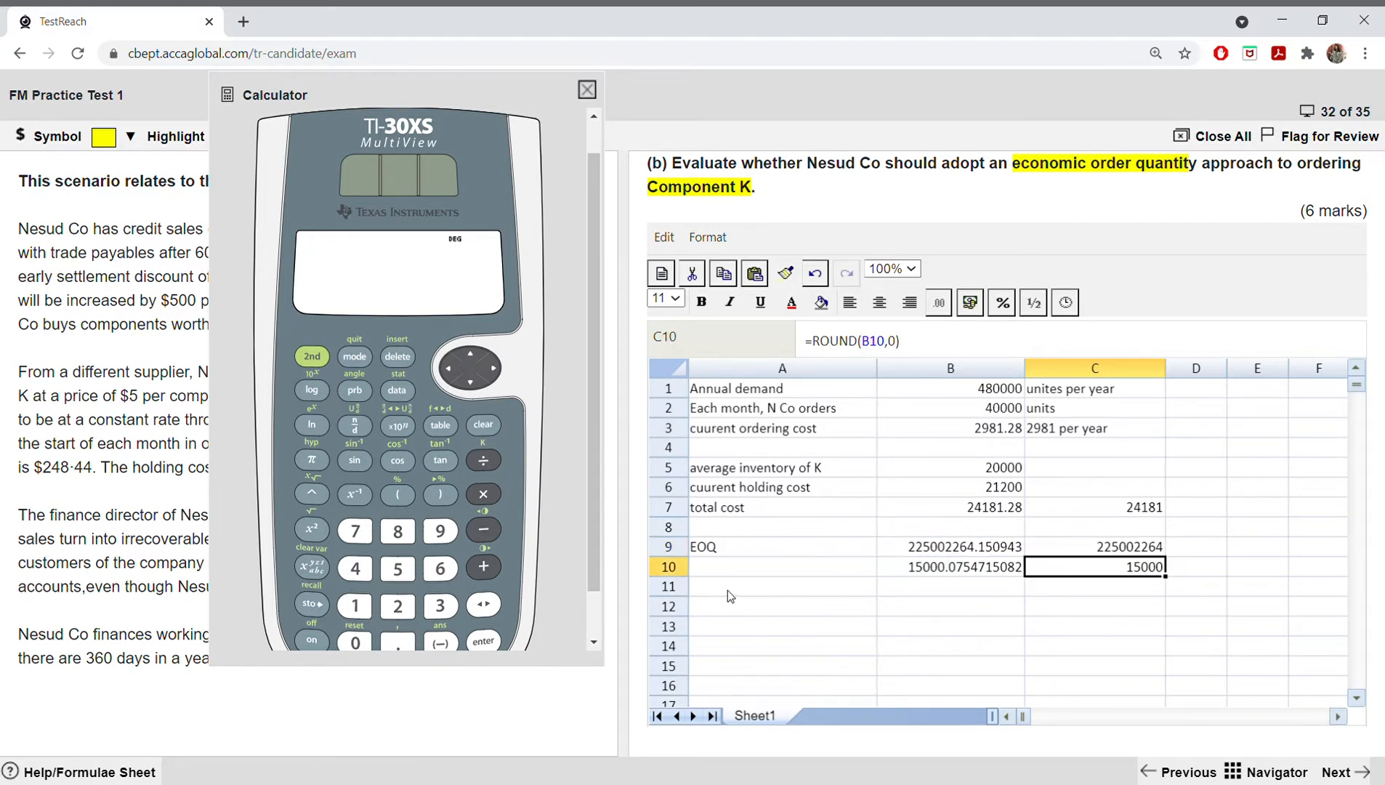
Step: Enter the rounded C9 value, 225002264, into the calculator
left_click(400, 606)
left_click(400, 606)
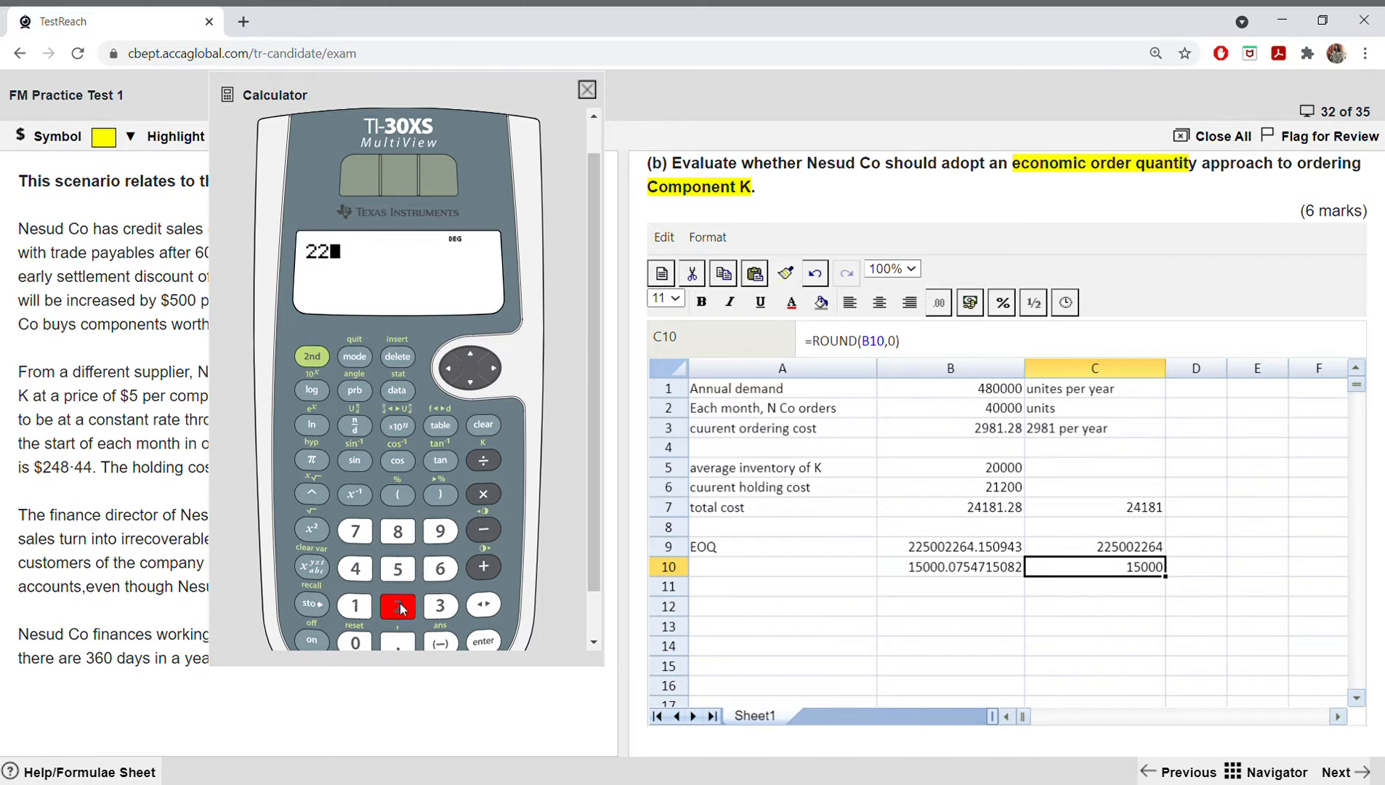
left_click(398, 571)
left_click(354, 644)
left_click(354, 643)
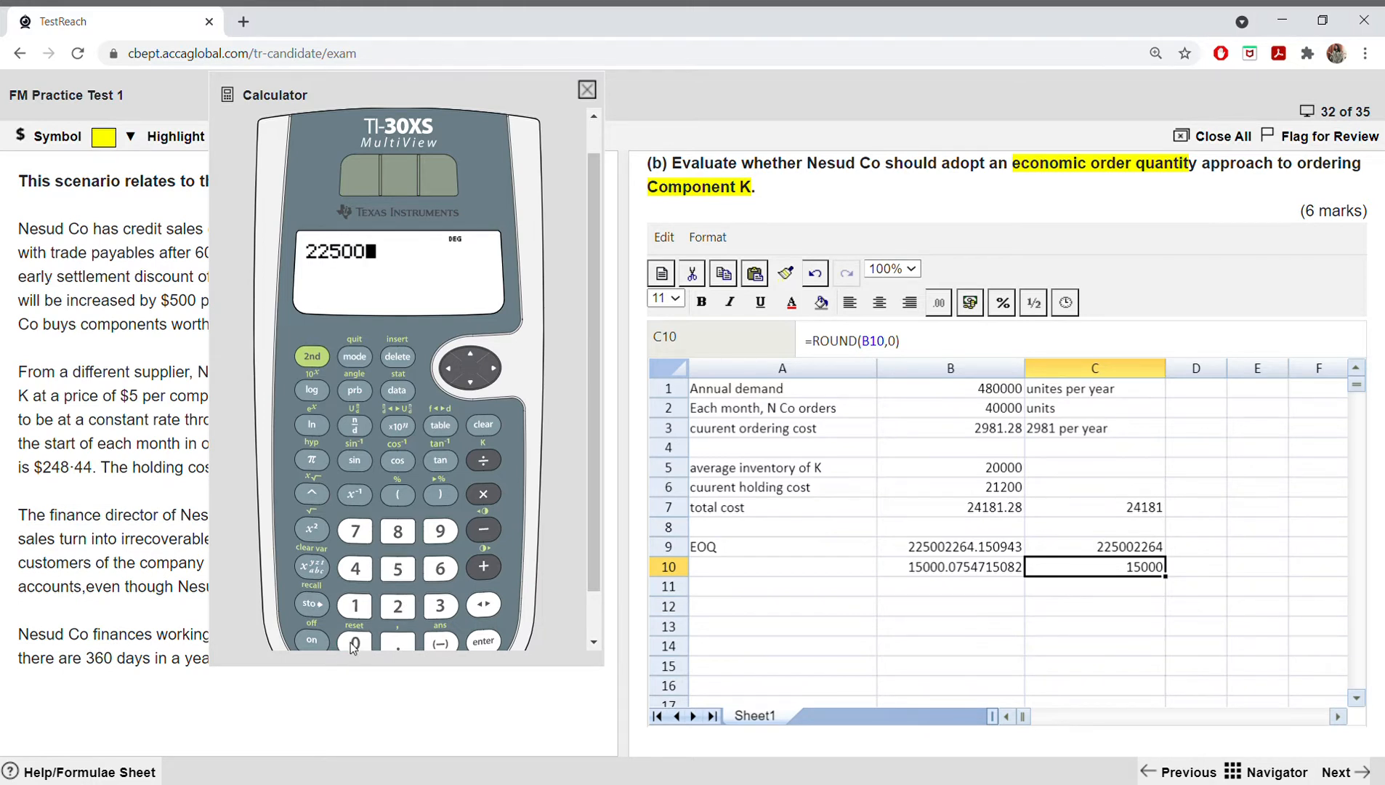
left_click(401, 606)
left_click(401, 607)
left_click(440, 568)
left_click(355, 569)
left_click(319, 492)
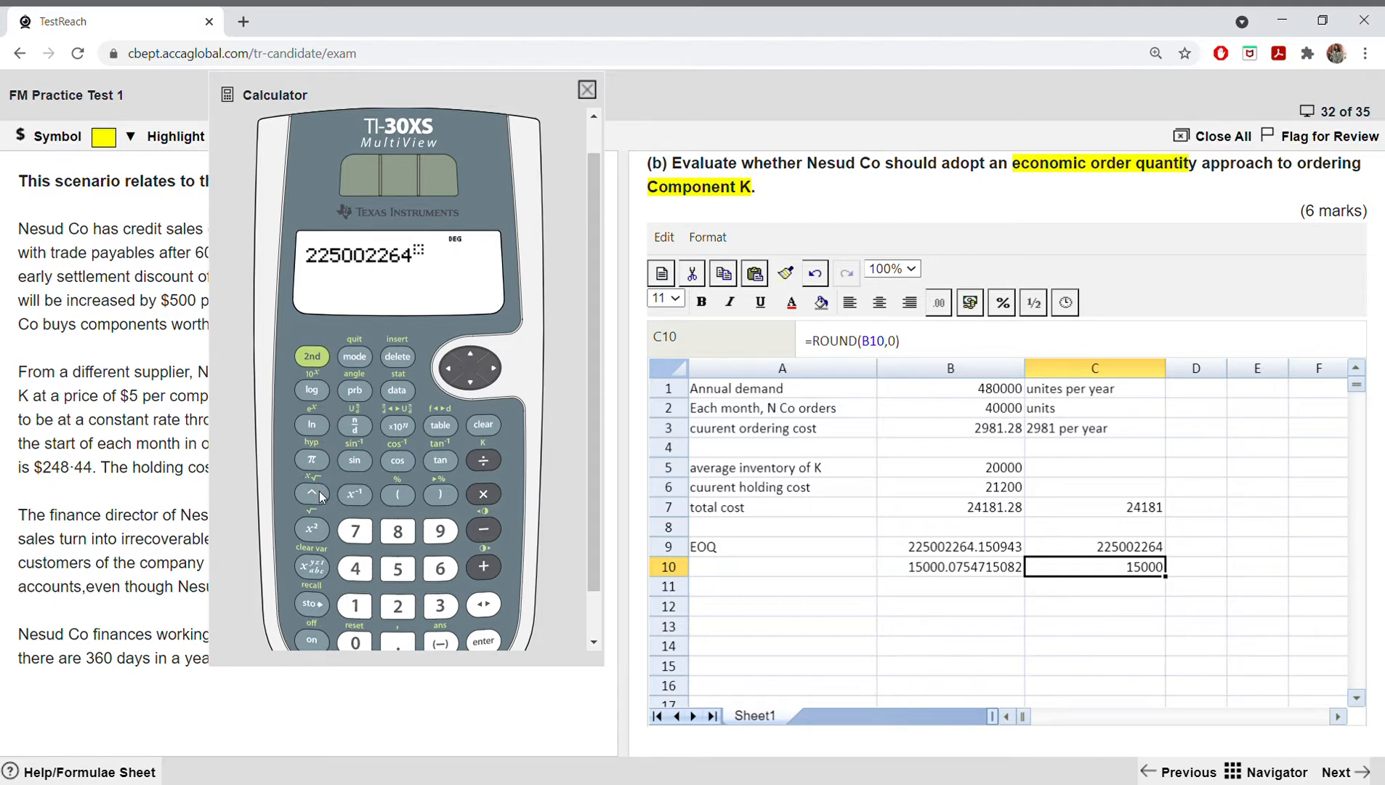
left_click(356, 642)
left_click(397, 642)
left_click(398, 569)
left_click(411, 356)
left_click(409, 354)
left_click(409, 354)
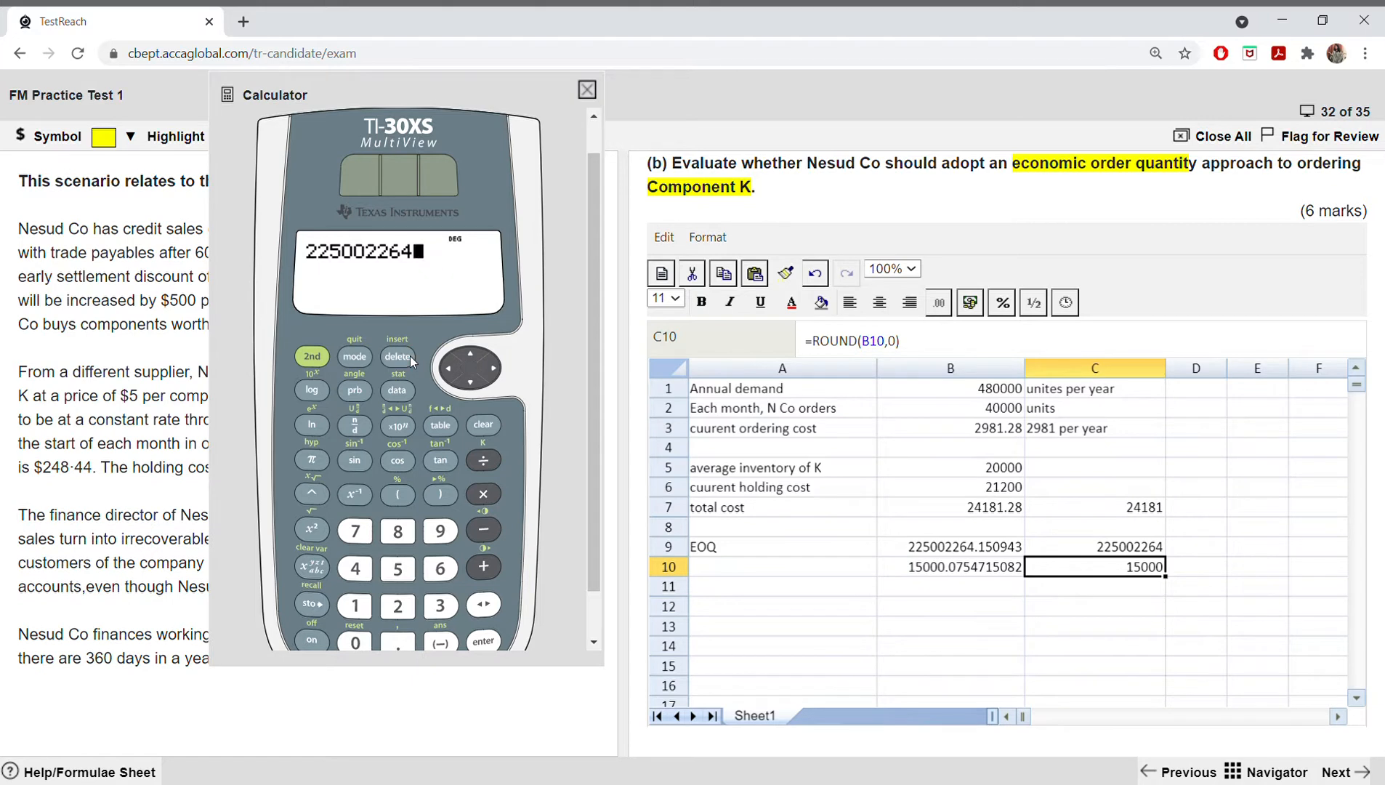
Step: Raise the entered number to the fractional power 1/2 on the calculator and evaluate it to cross-check the square root
left_click(314, 495)
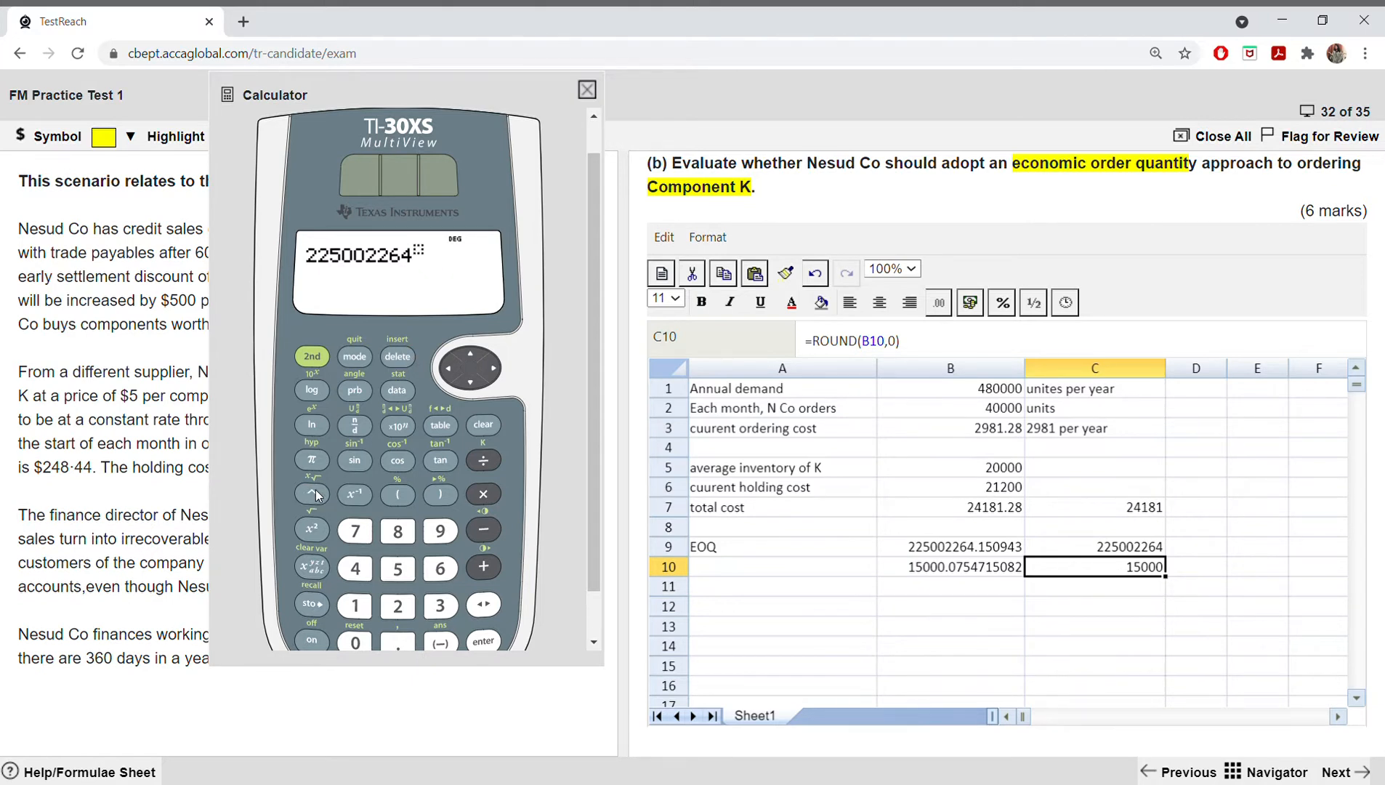
left_click(354, 425)
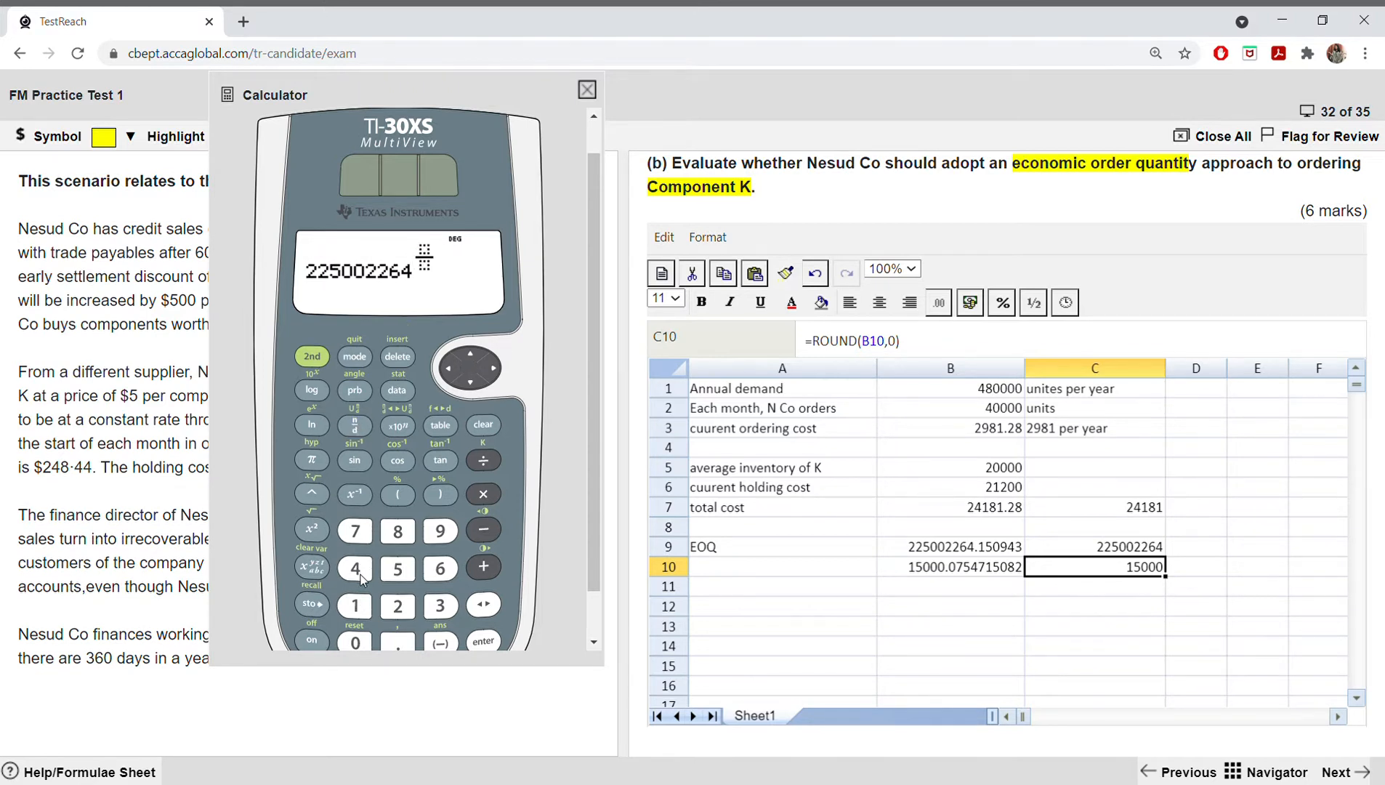
left_click(356, 606)
left_click(468, 392)
left_click(398, 607)
left_click(482, 641)
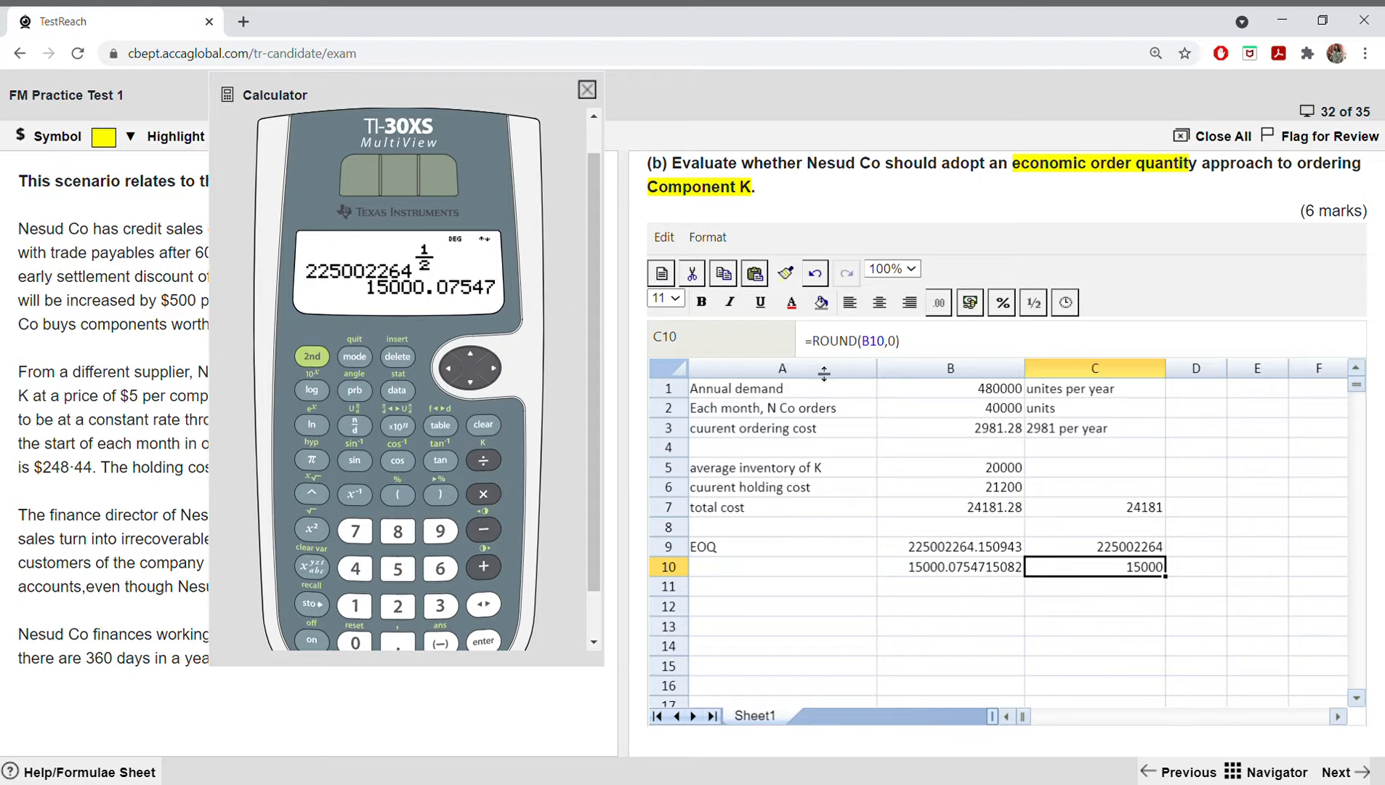
Step: Close the on-screen calculator and label cell A12 "Number of orders per year"
left_click(587, 90)
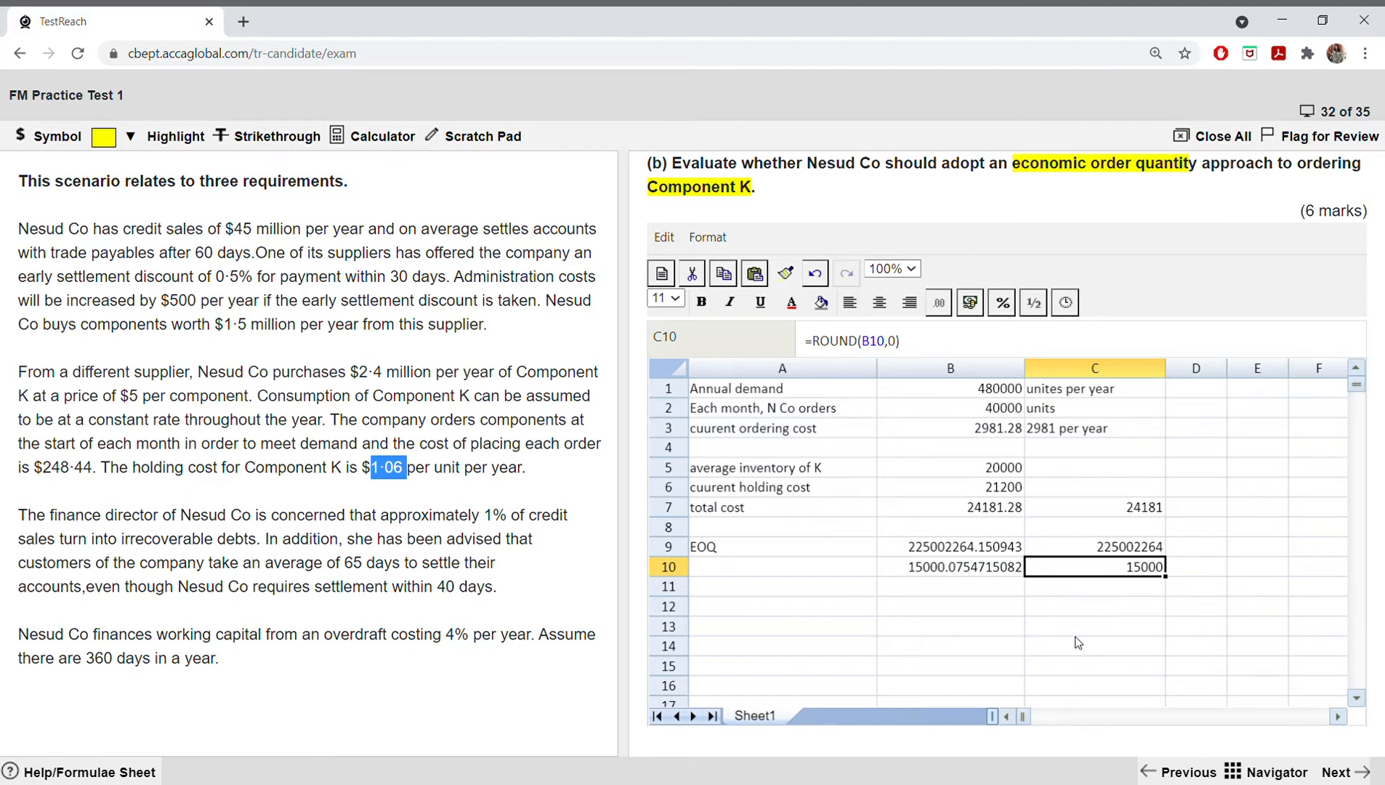
left_click(749, 610)
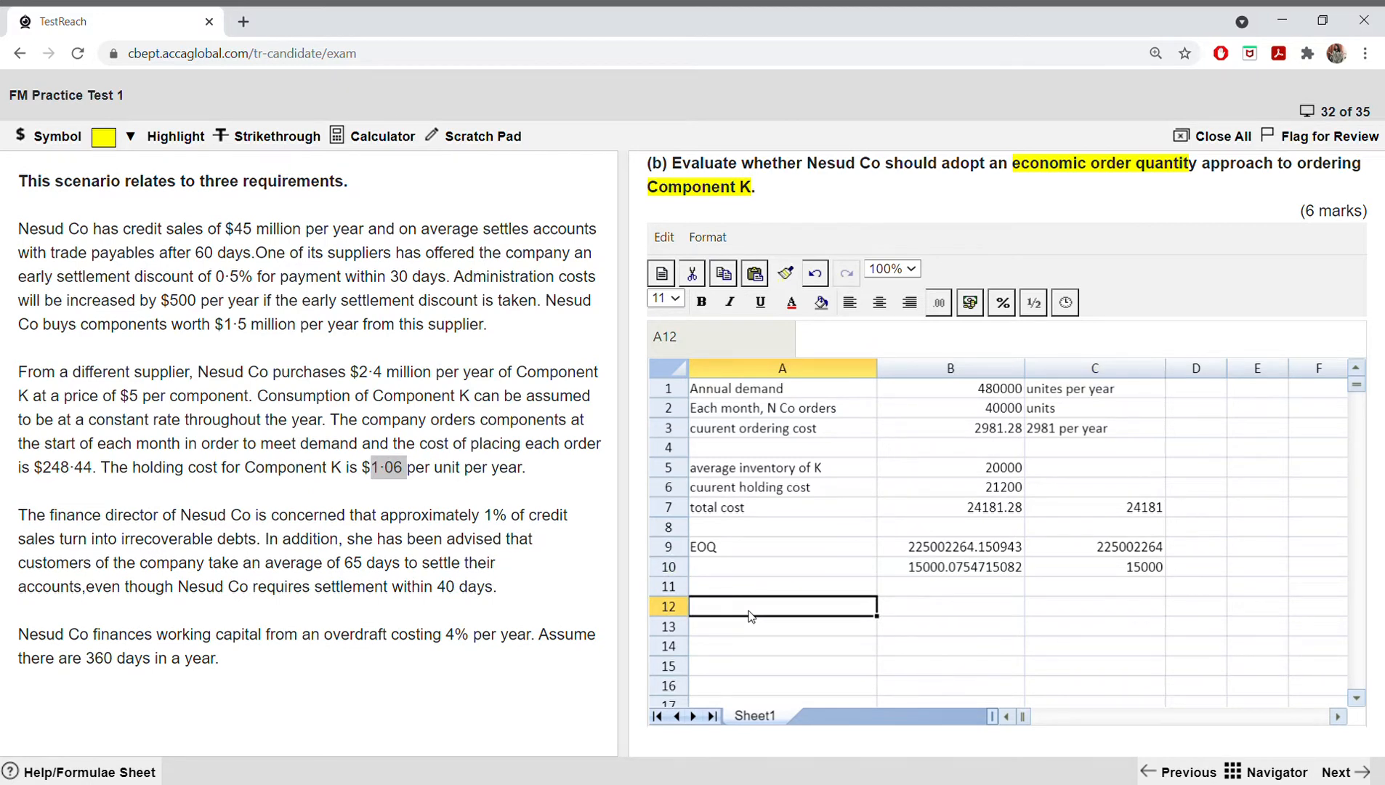
type("Num")
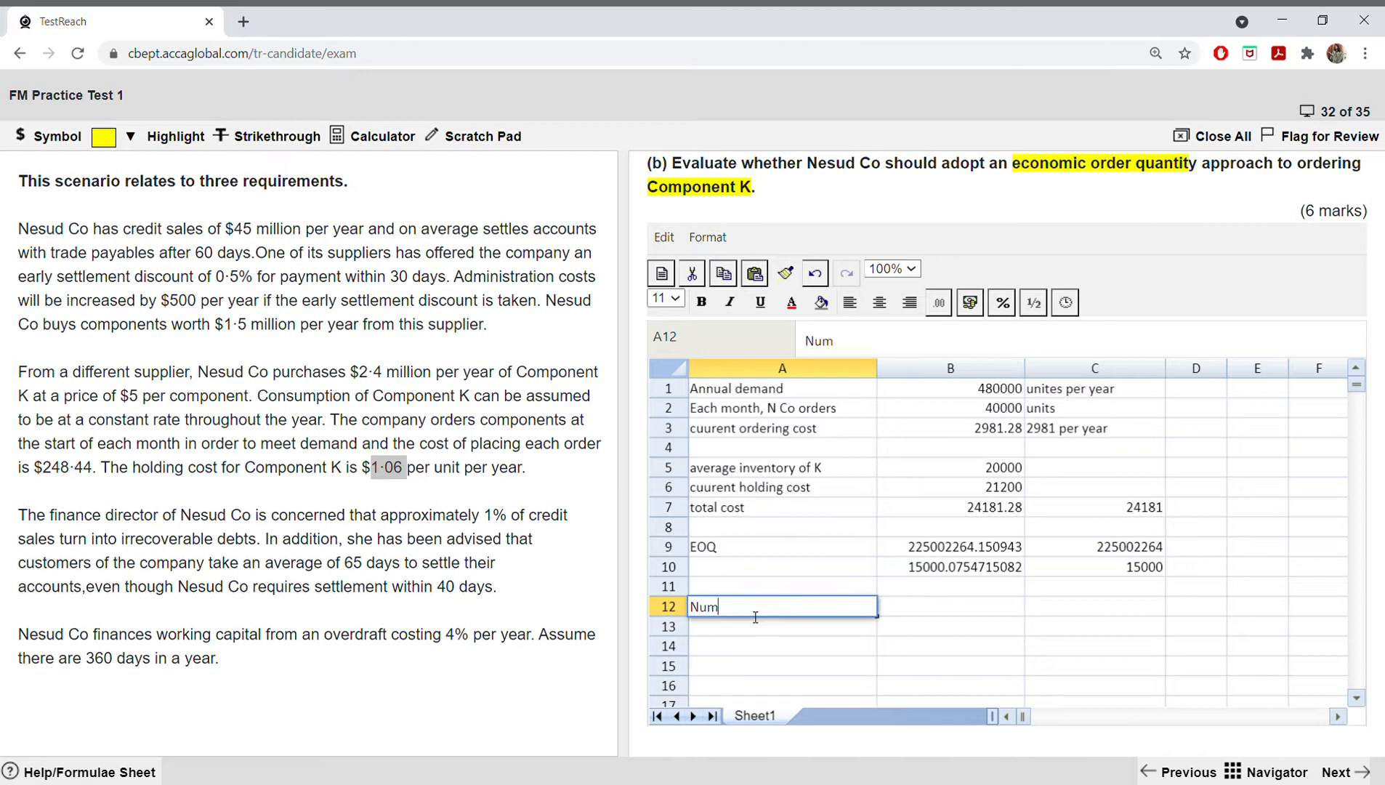
type("ber of orders per year")
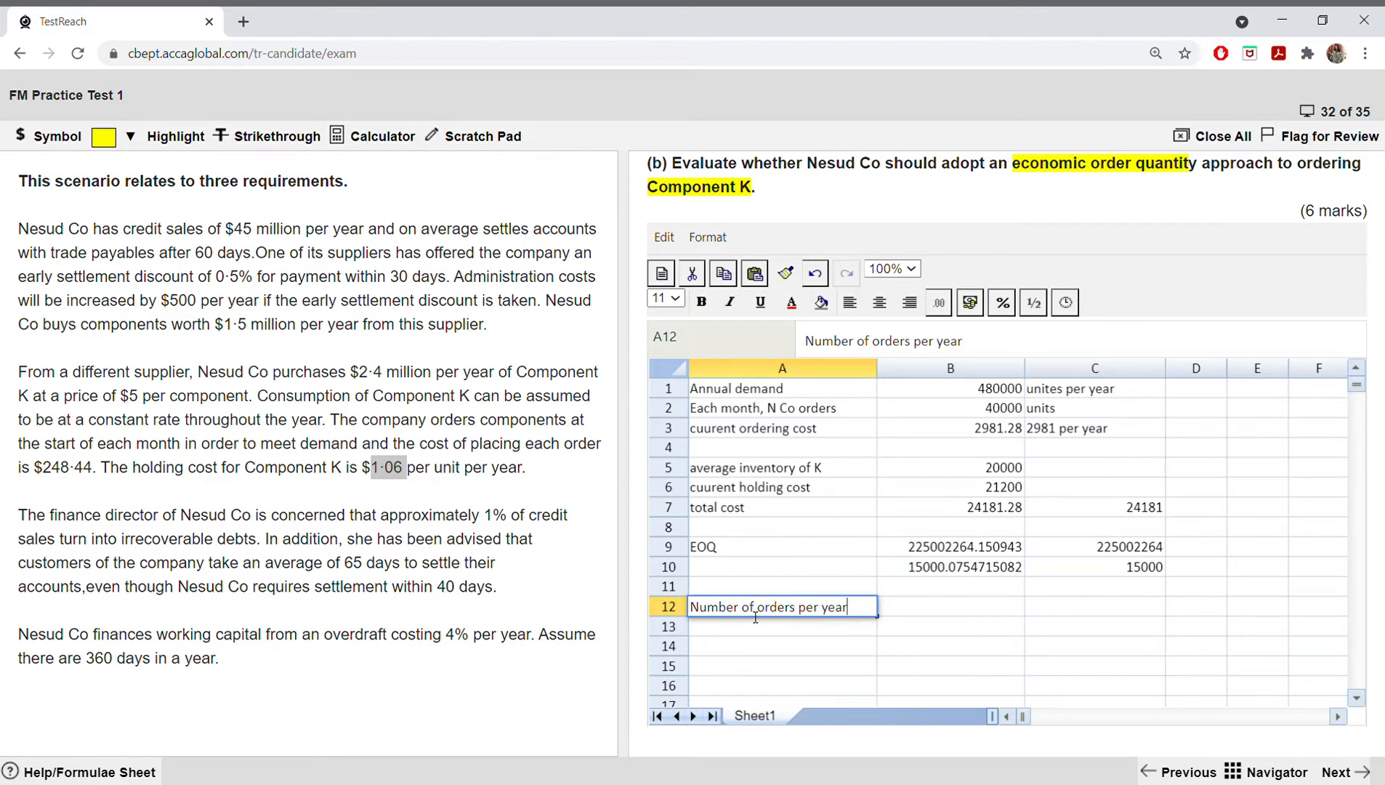
Step: Calculate the number of orders per year in B12 with =(B1/C10), dividing annual demand by the rounded EOQ
left_click(895, 616)
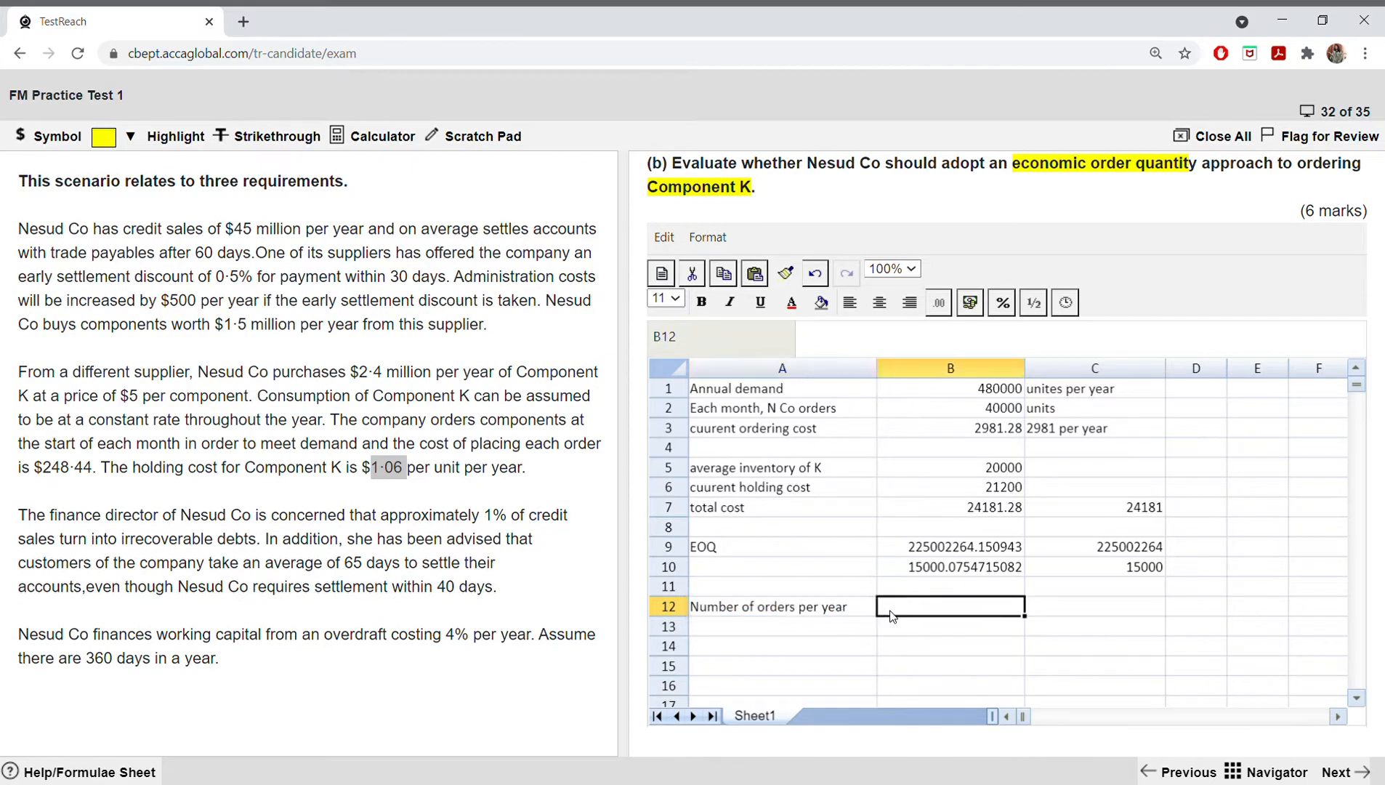
type("=(")
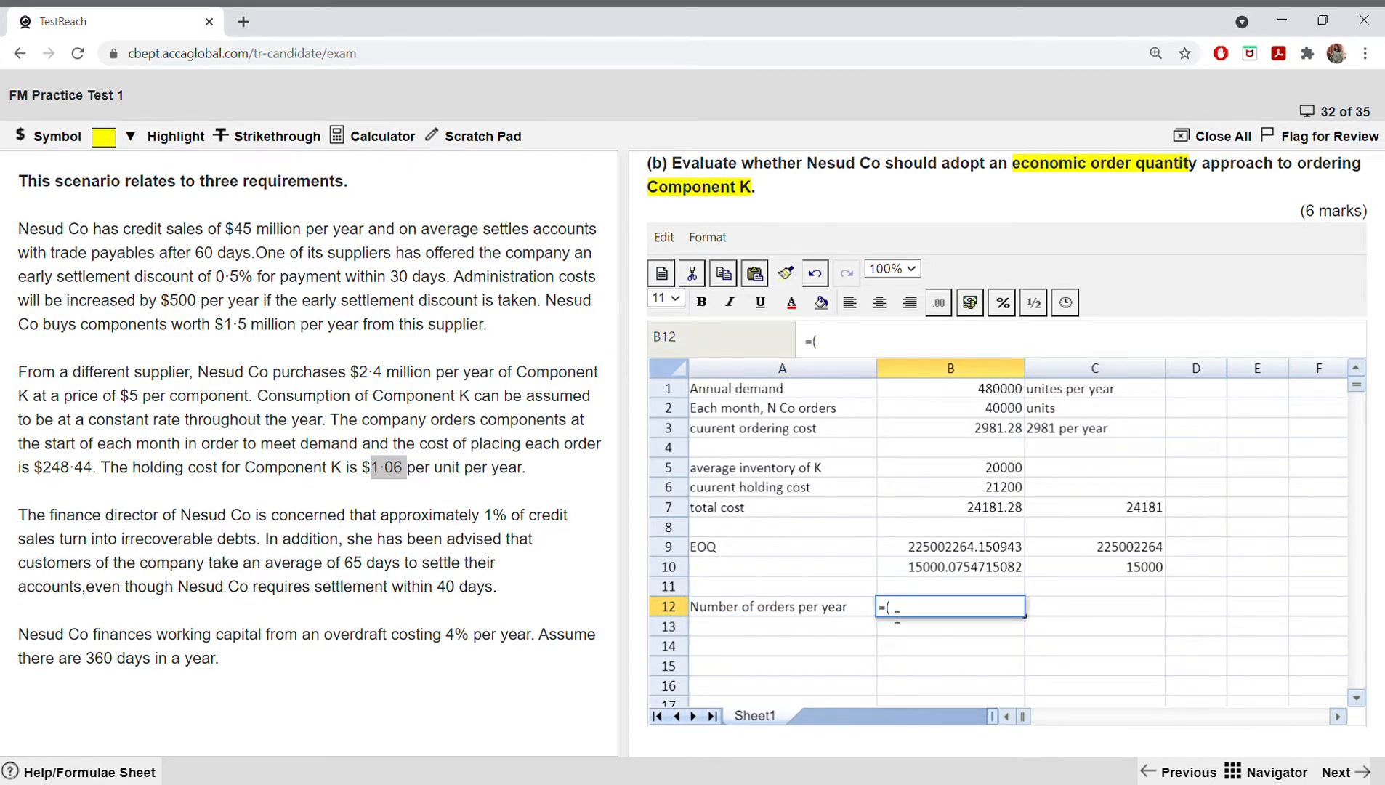
left_click(997, 390)
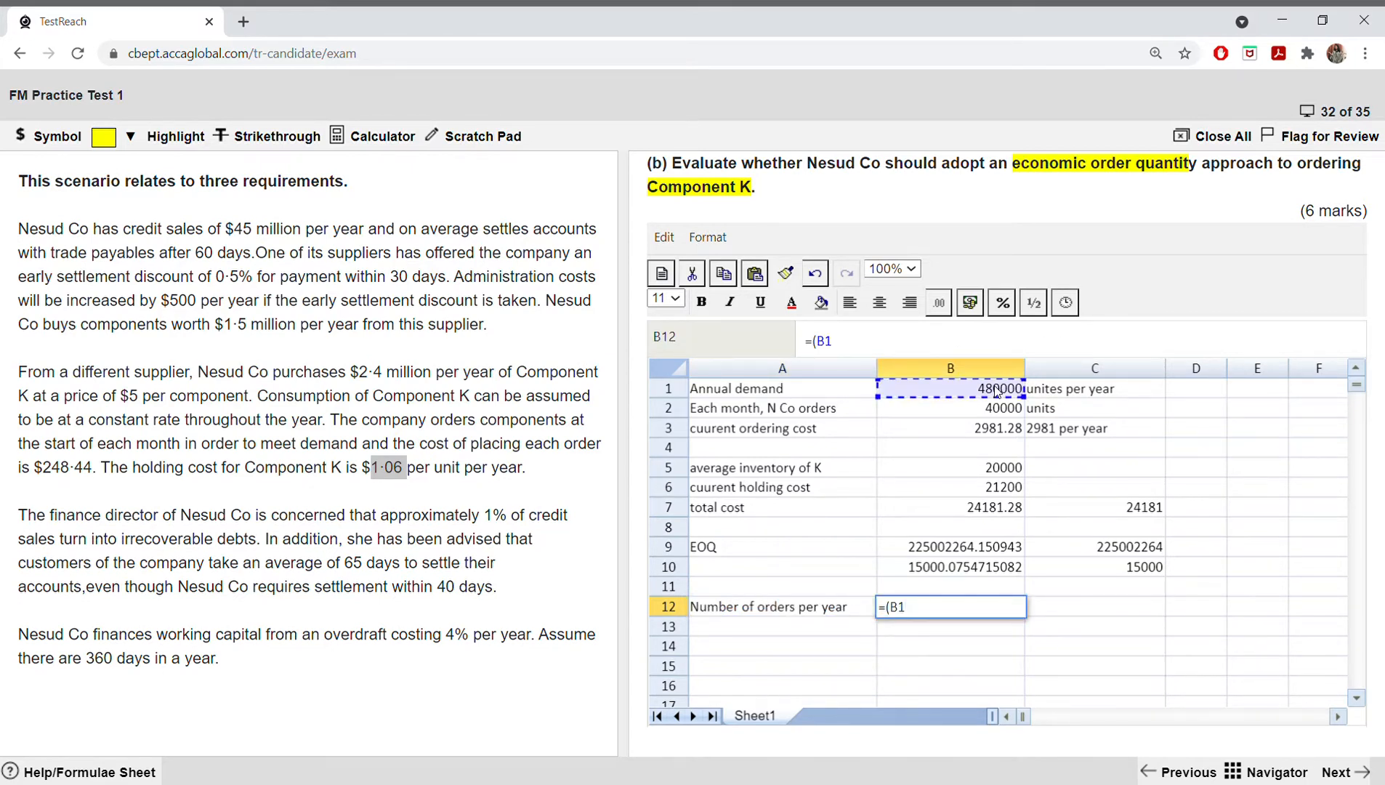
type("/")
left_click(1160, 566)
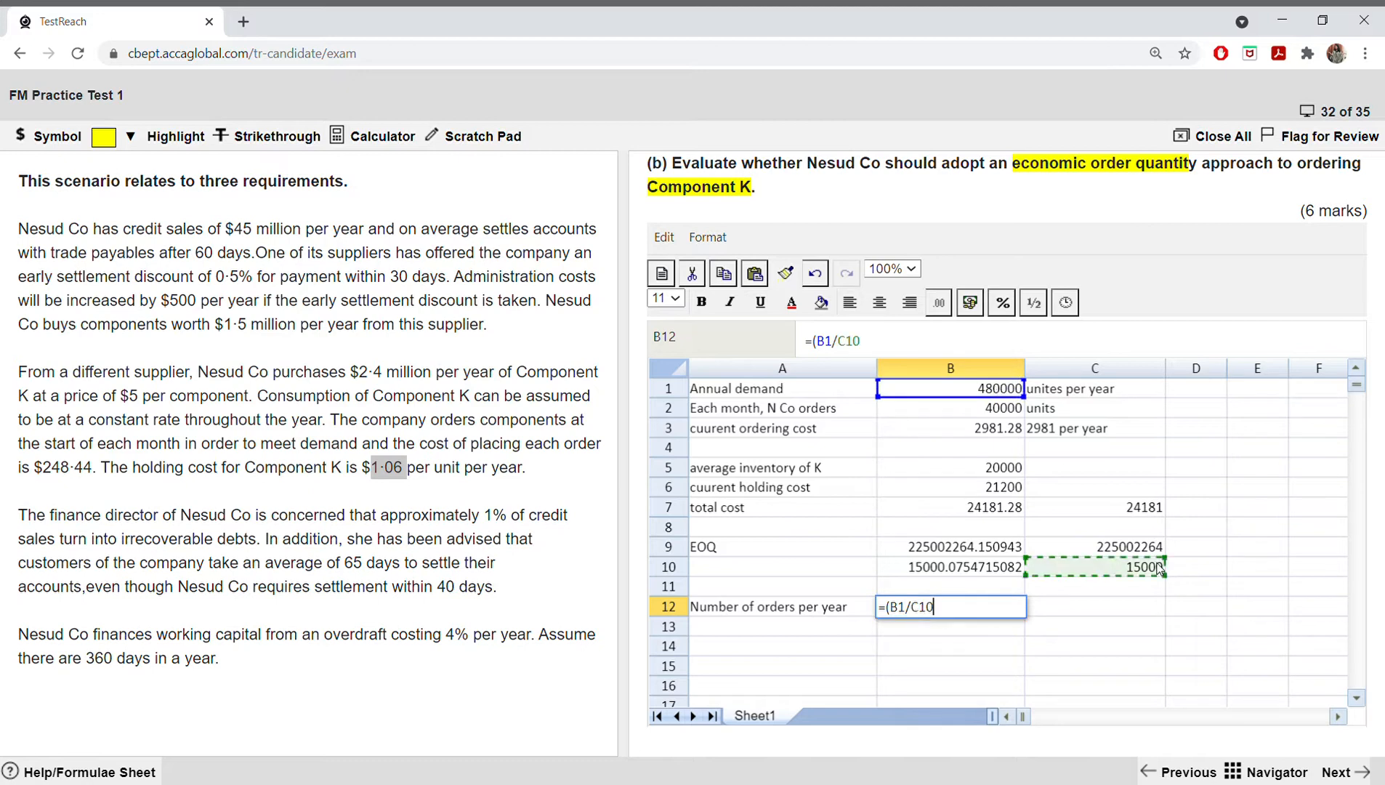
type(")")
key("Return")
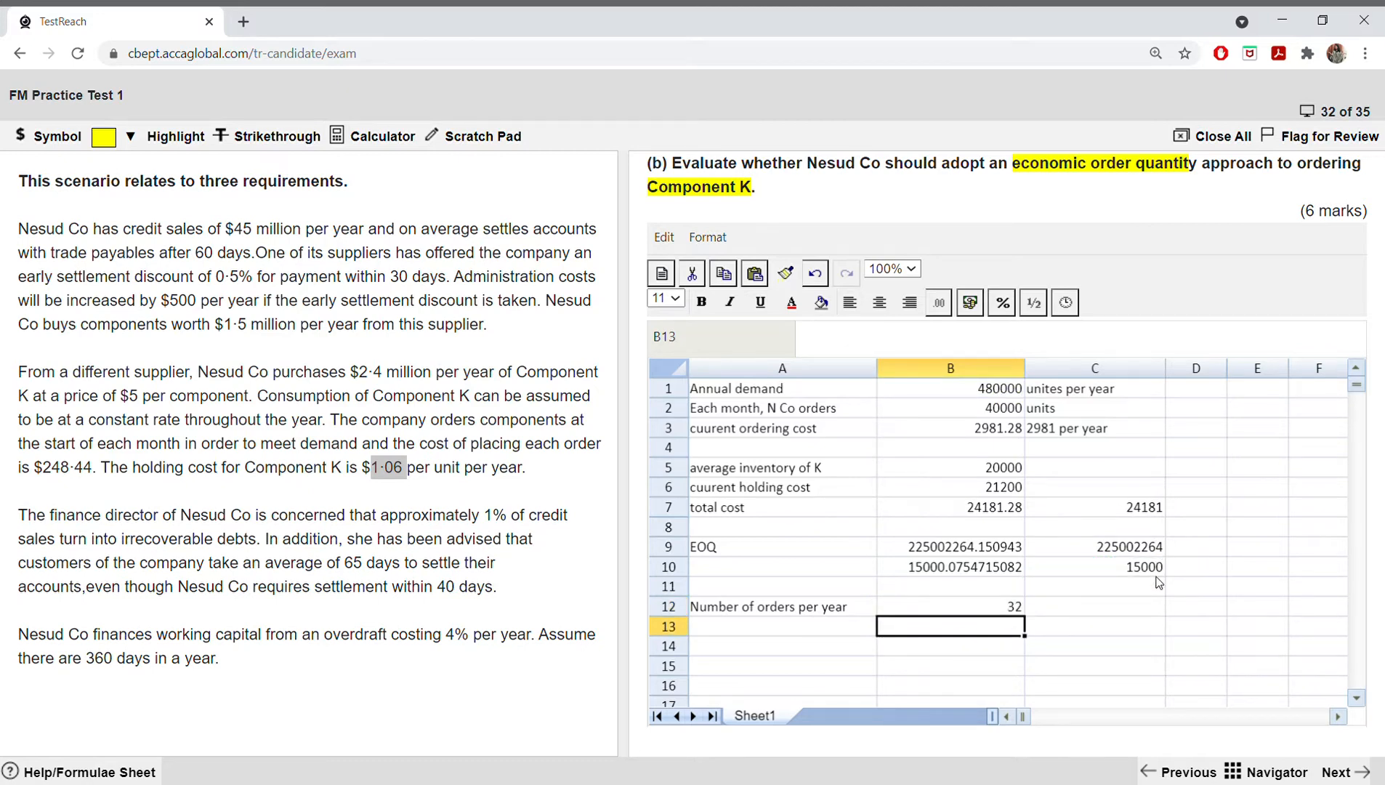
Step: Label cell A13 "ordering cost"
left_click(772, 629)
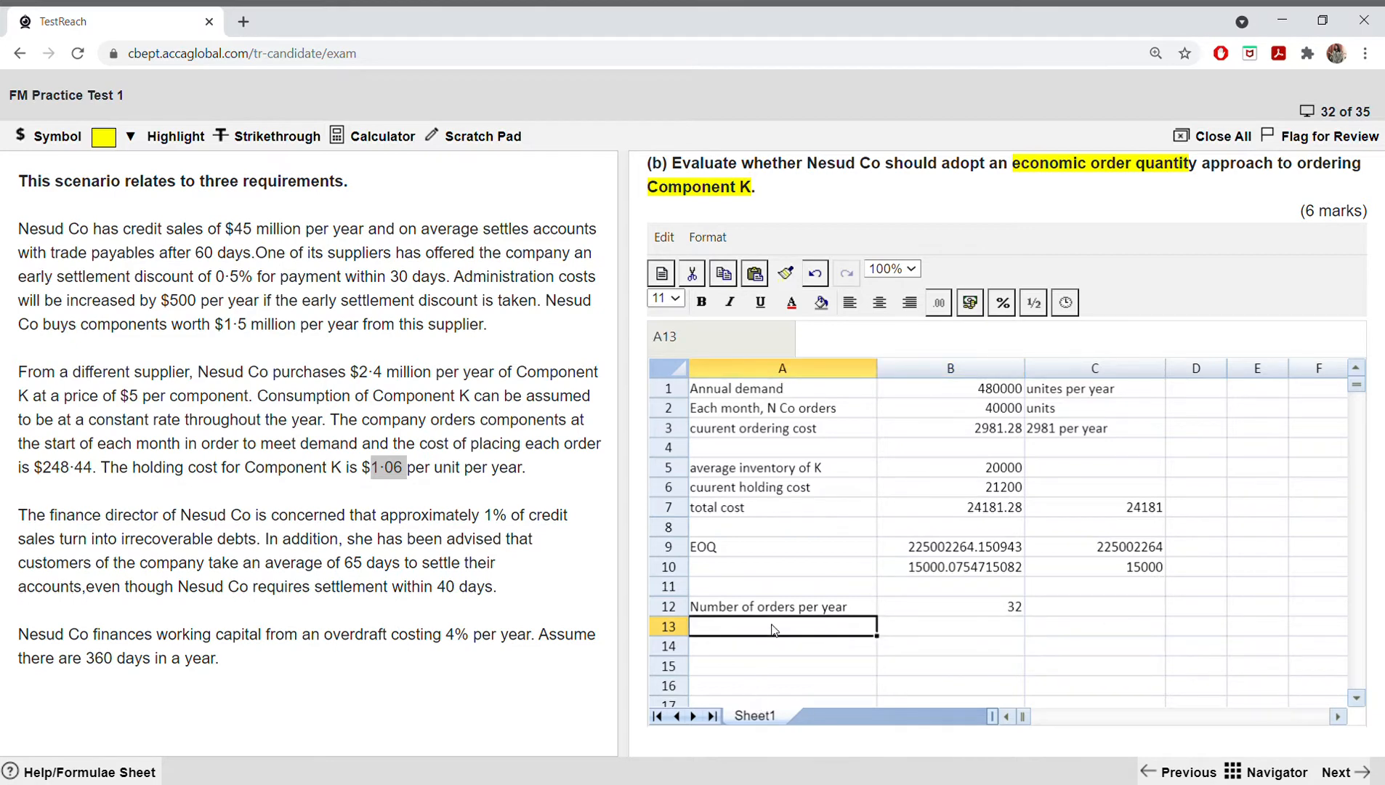
type("ord")
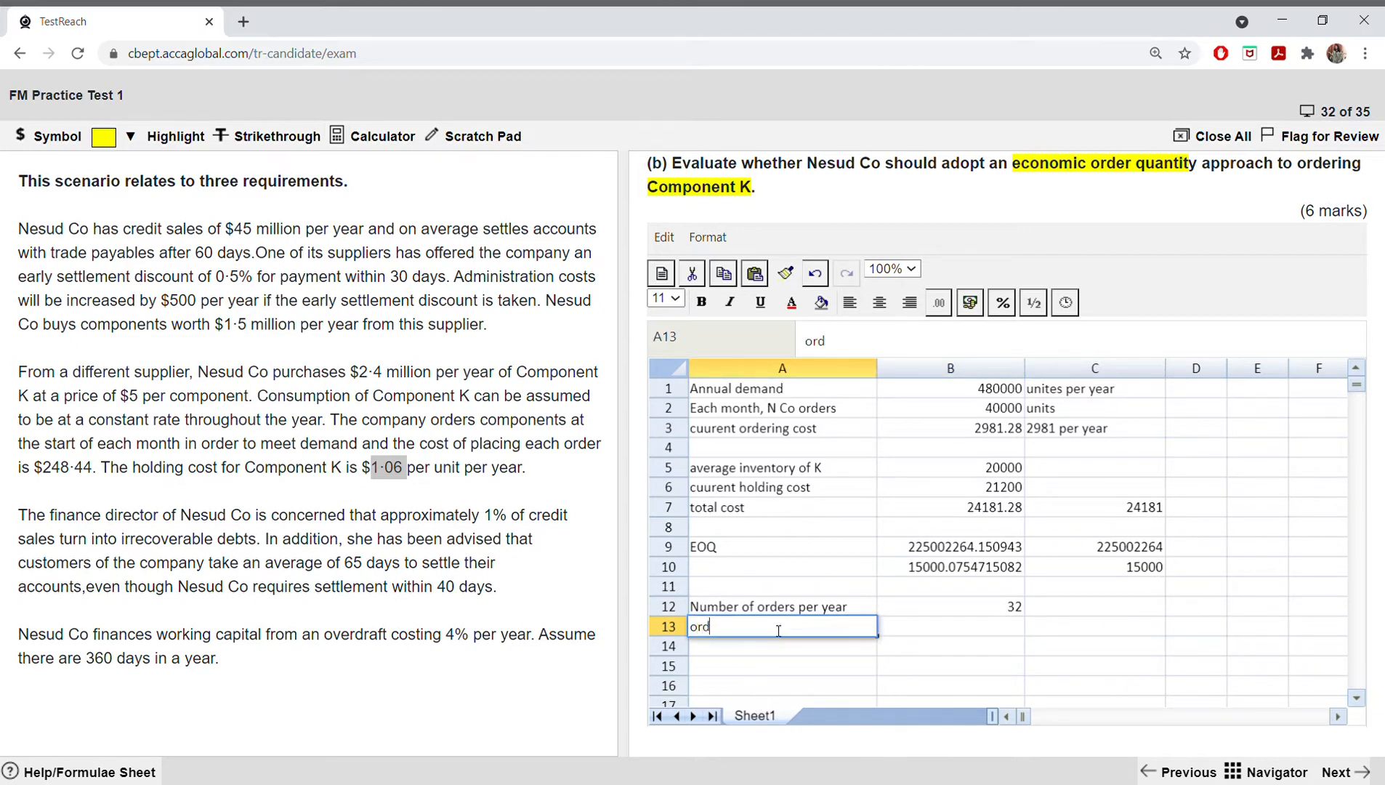
type("ering cost")
Step: Calculate the ordering cost under the EOQ in B13 with =B12*248.44
left_click(902, 632)
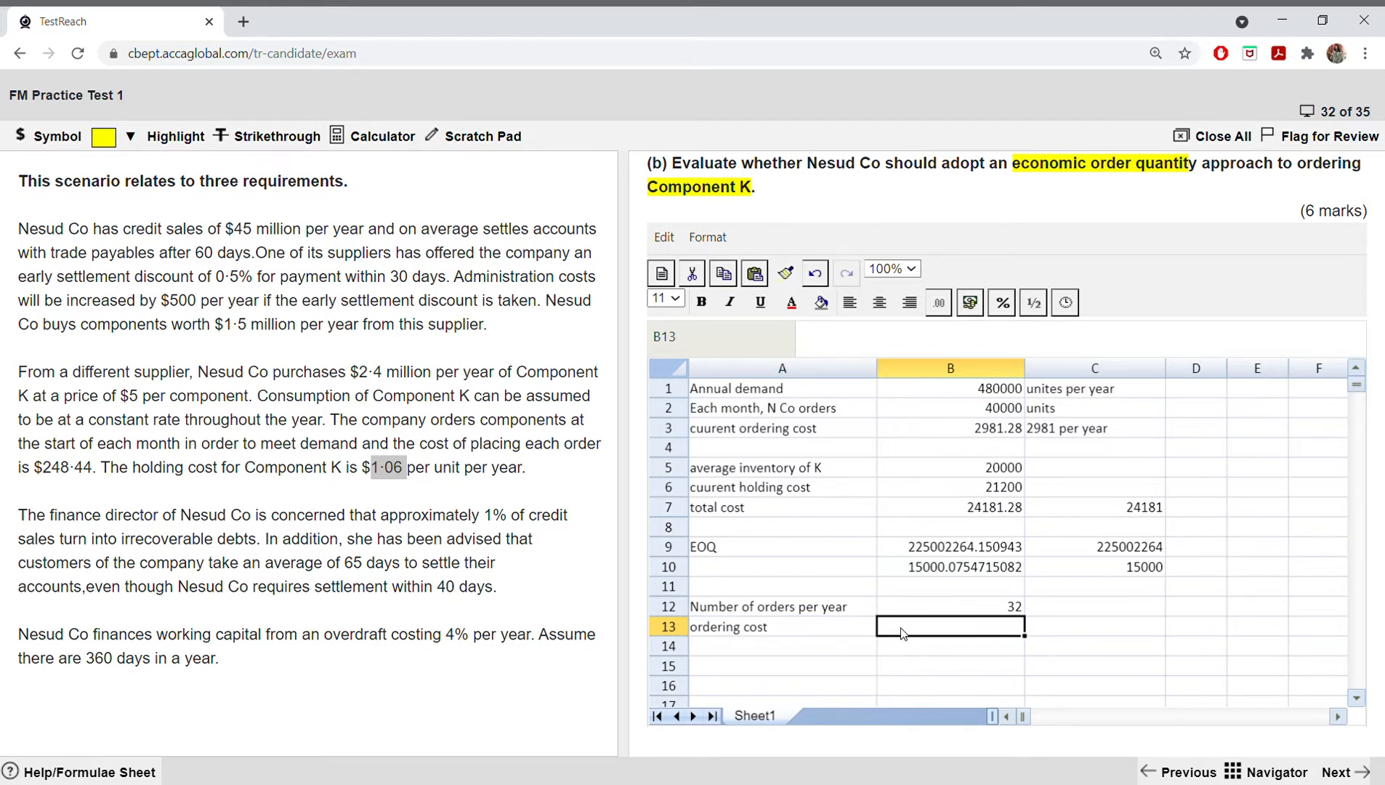
type("=")
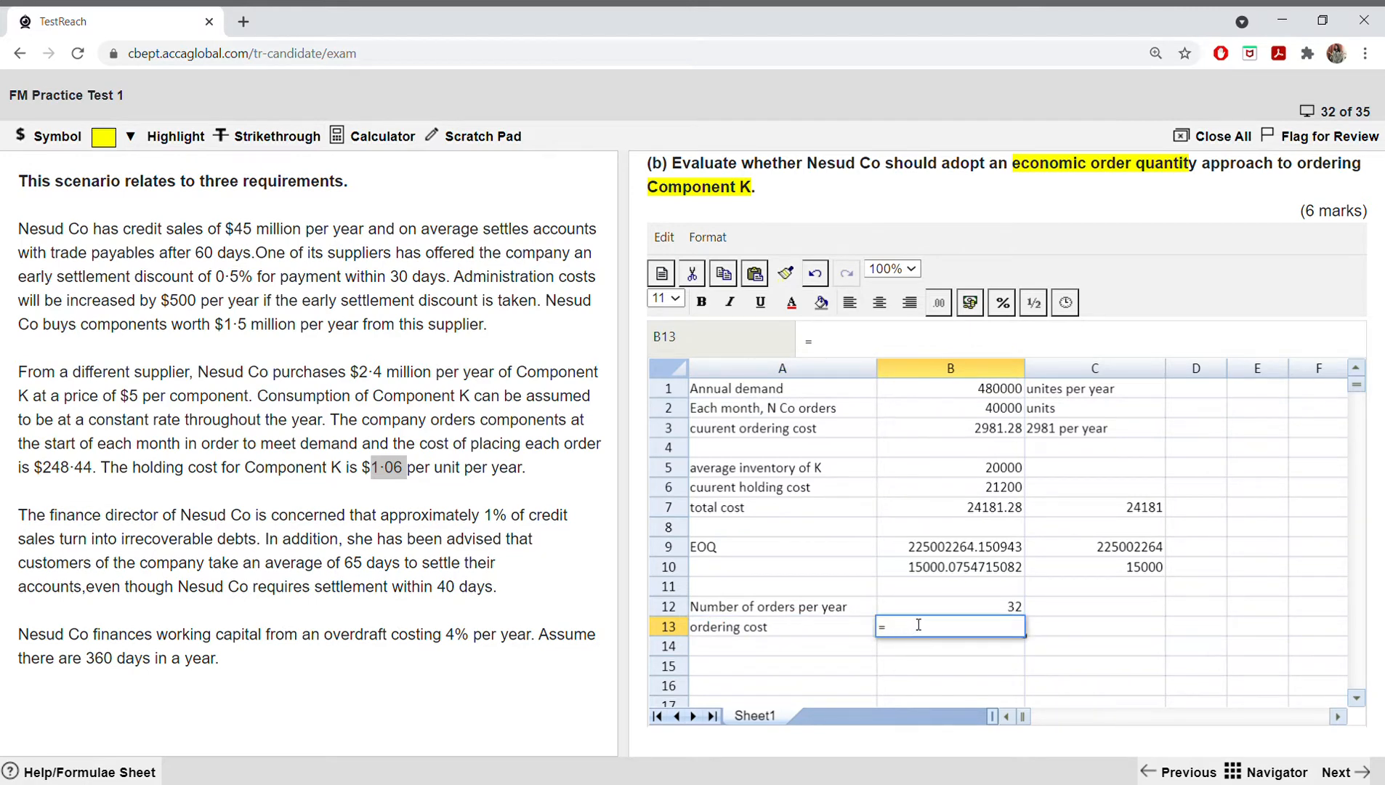
left_click(918, 610)
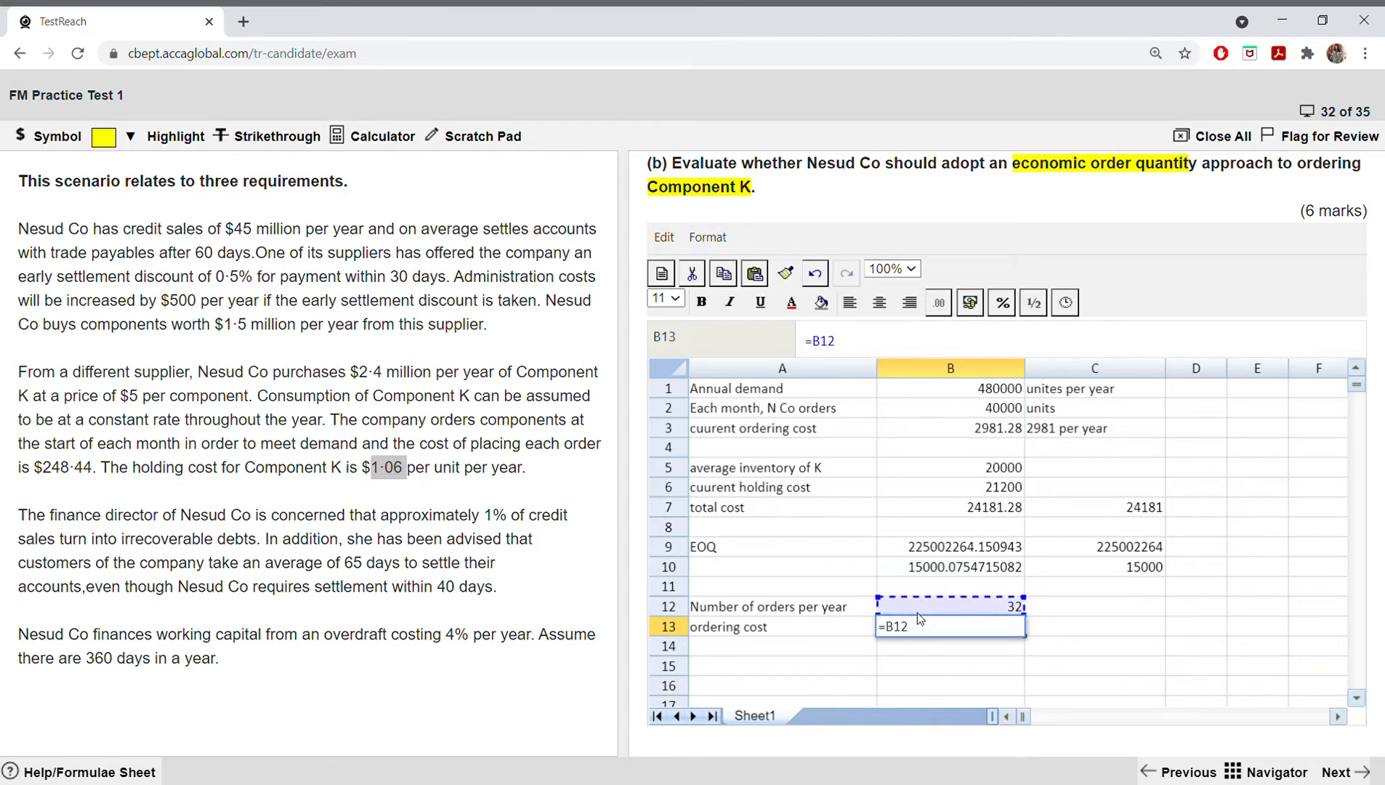
type("*")
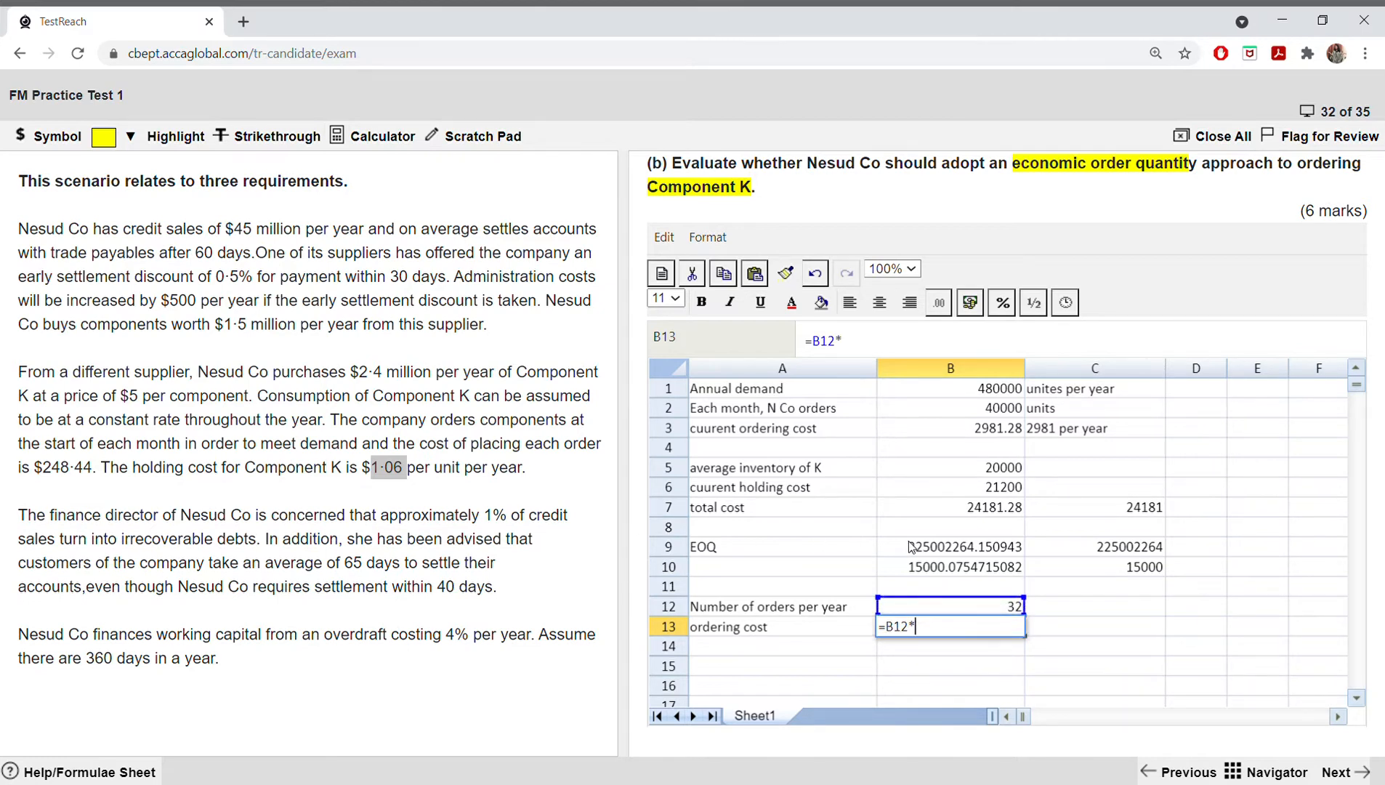
type("248.44")
key("Return")
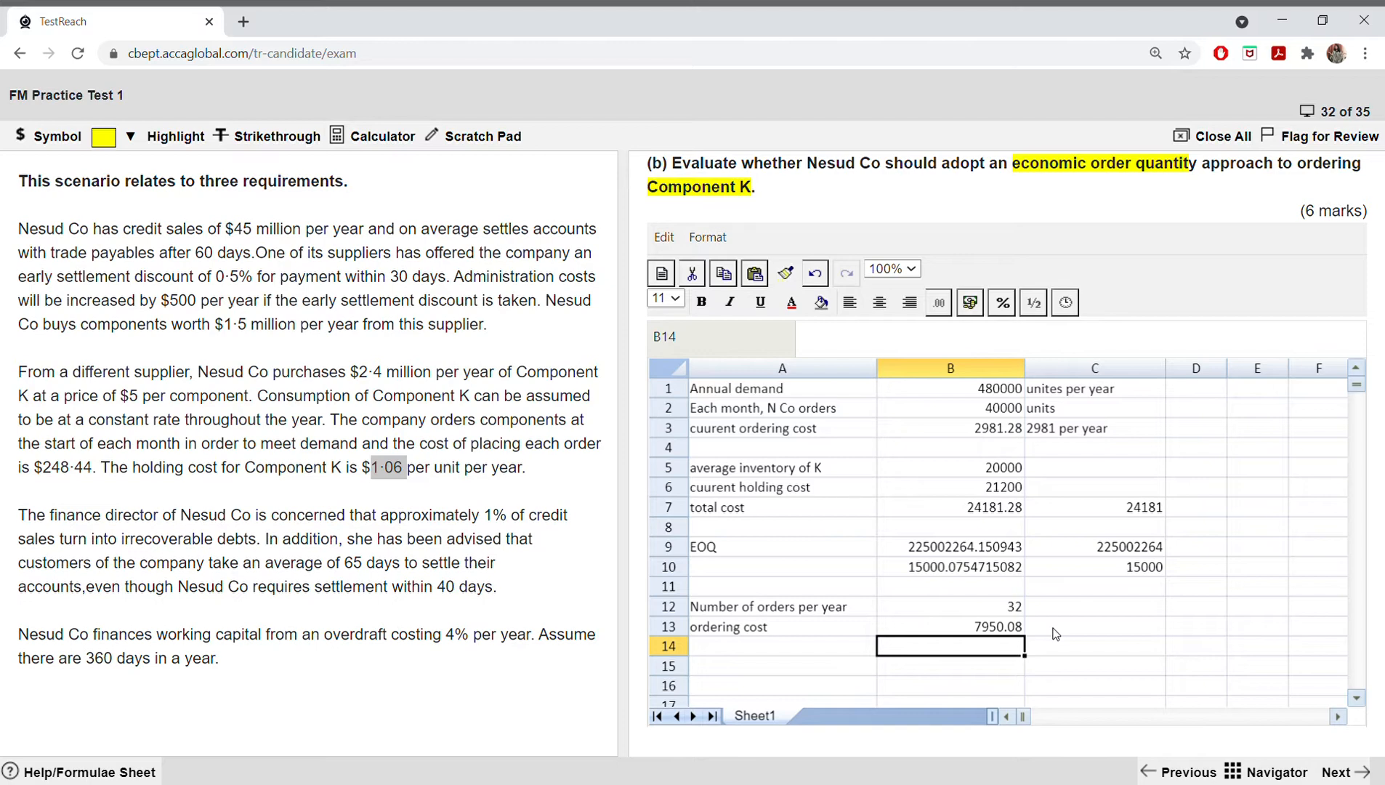
Step: Copy the "average inventory of K" label from A5 into A14
left_click(857, 649)
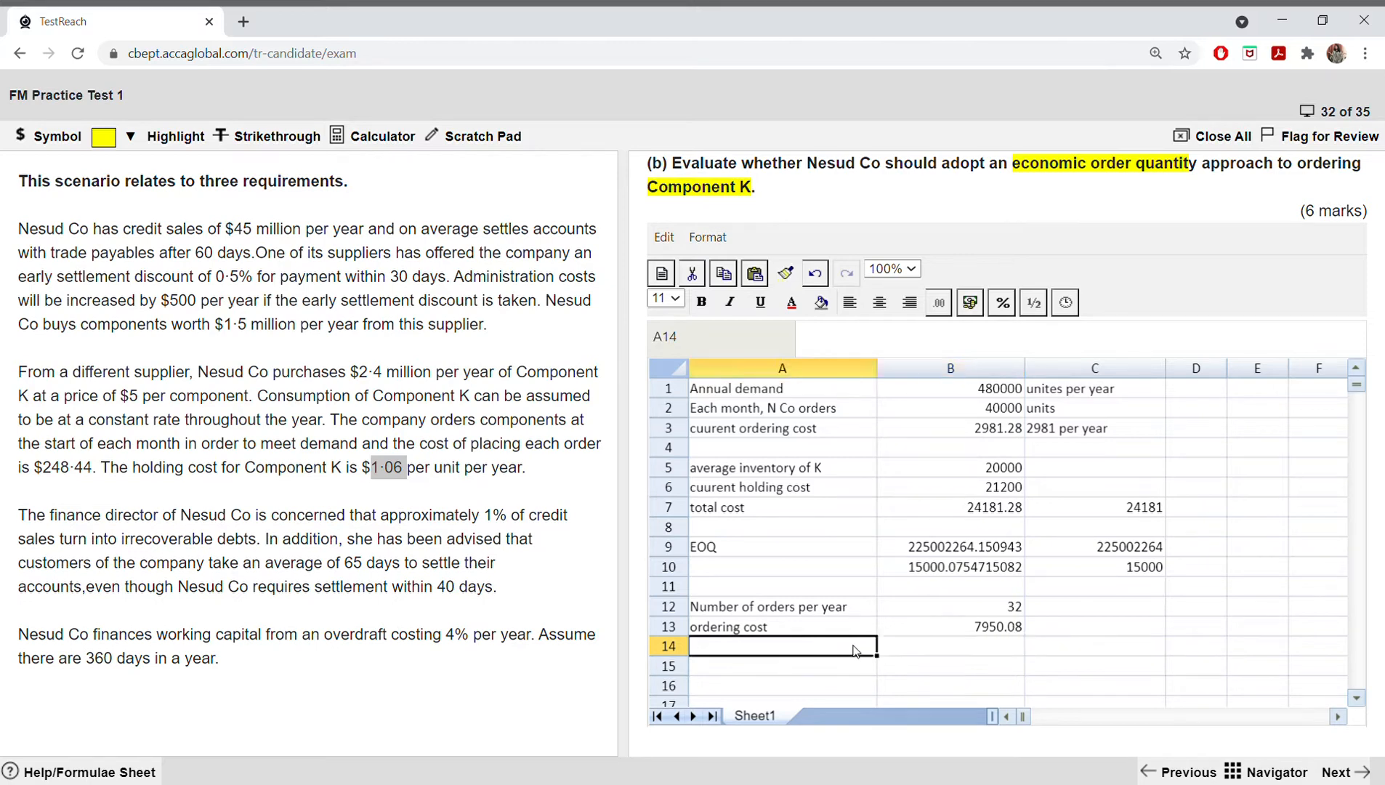
right_click(788, 472)
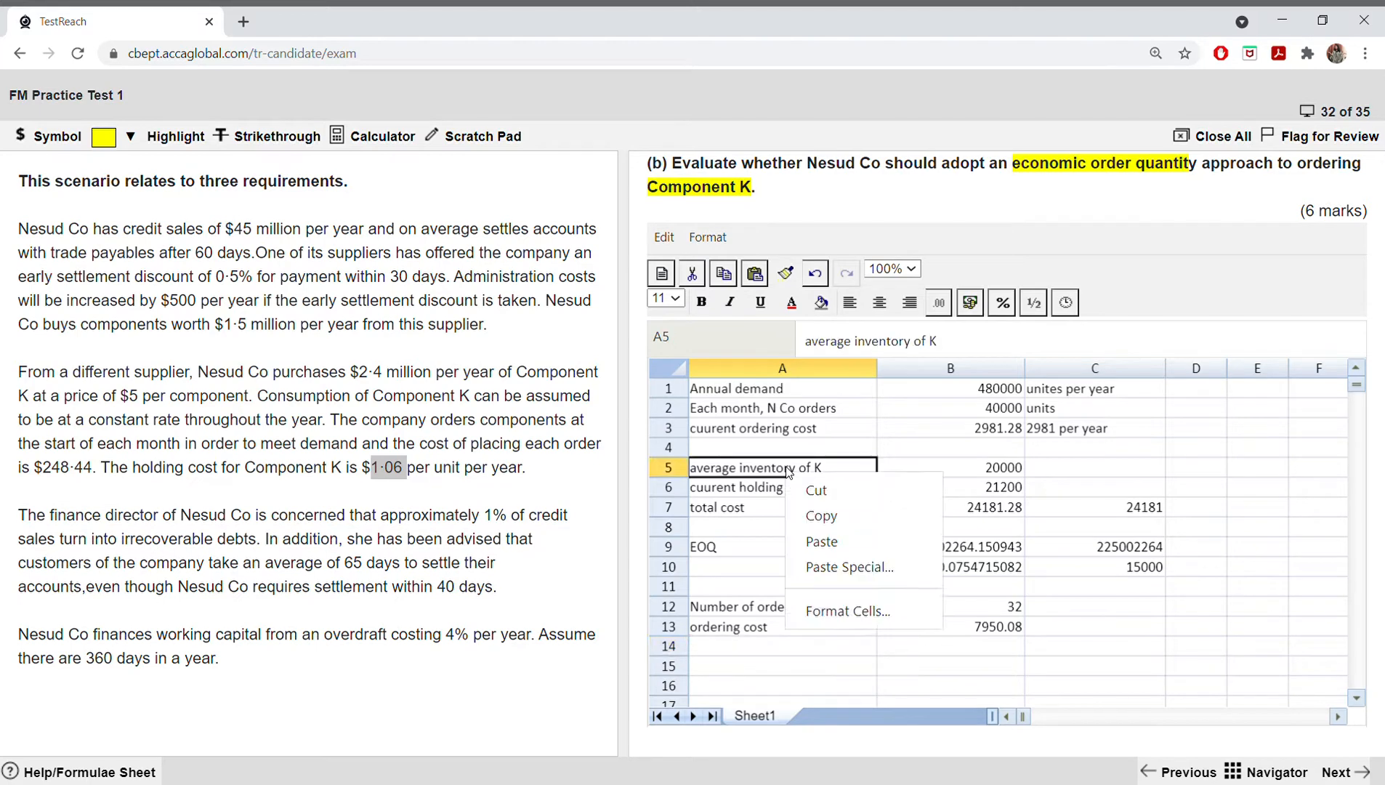
left_click(810, 516)
left_click(751, 651)
right_click(752, 651)
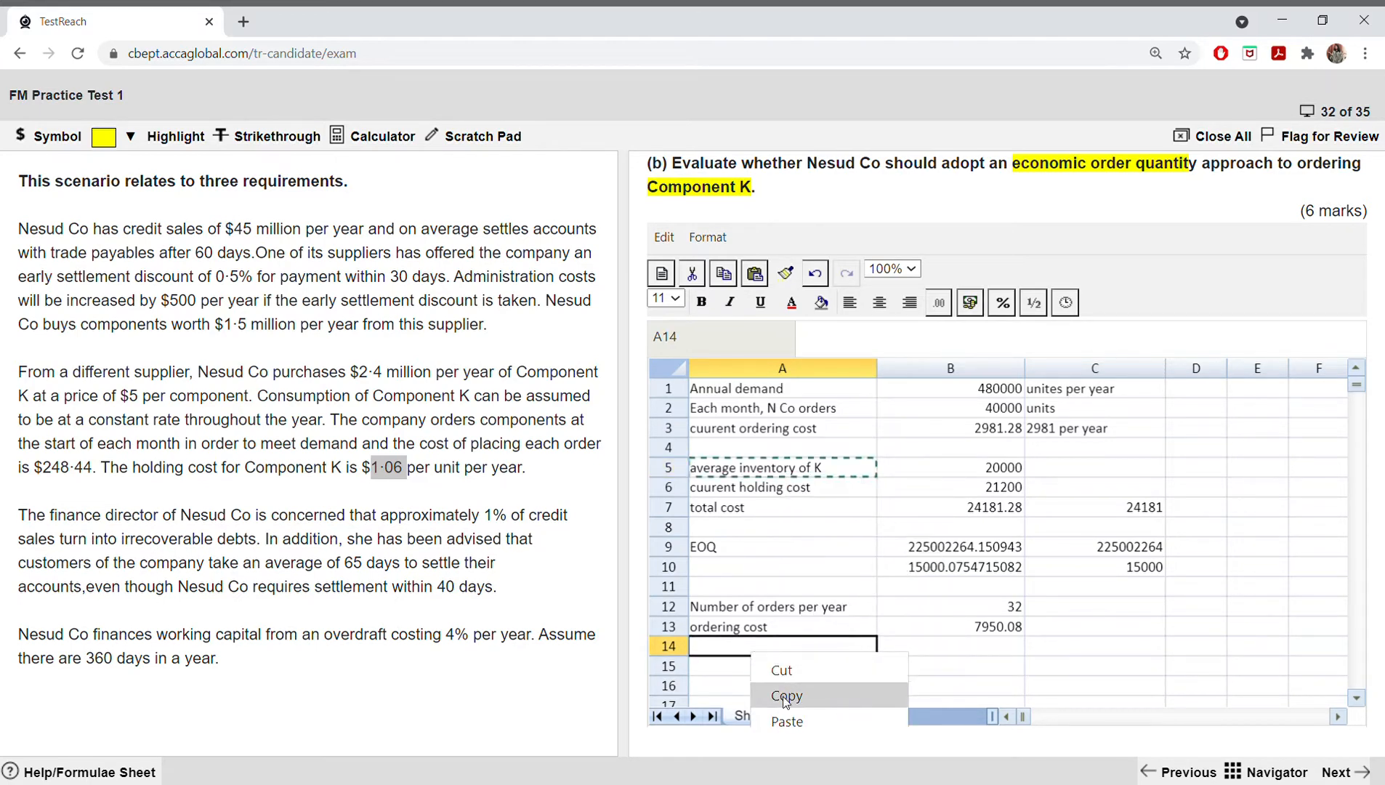
left_click(770, 719)
Step: Calculate the average inventory under the EOQ in B14 with =C10/2
left_click(922, 648)
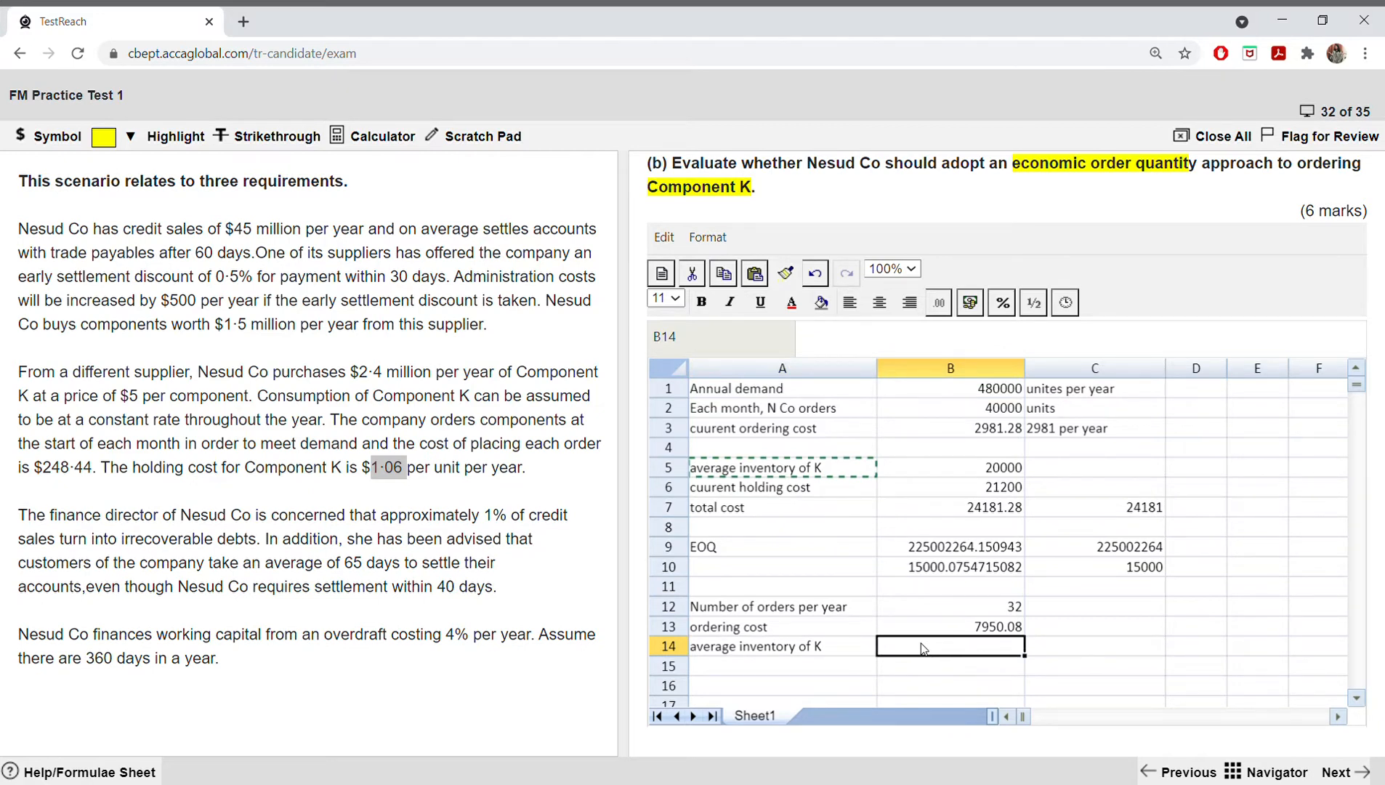
left_click(1120, 571)
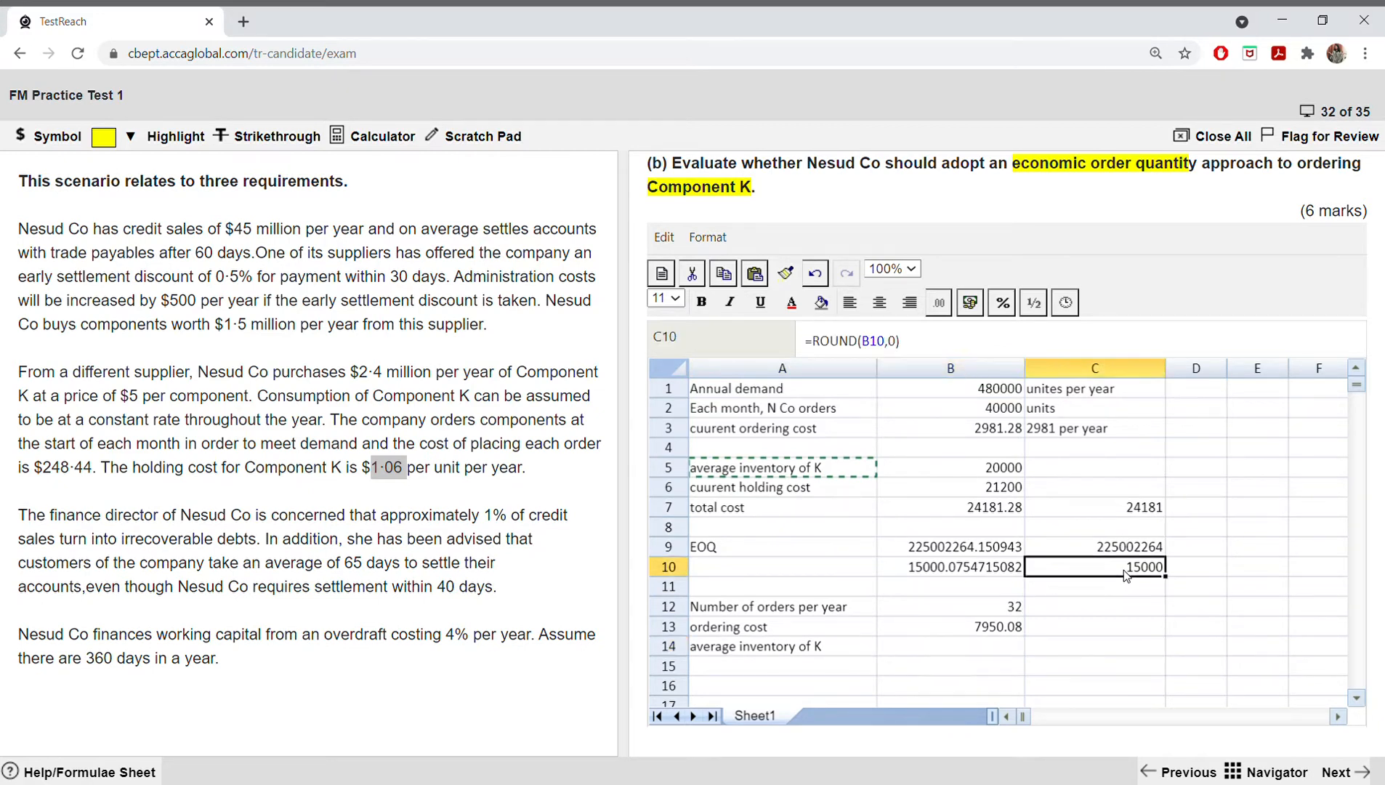
left_click(944, 646)
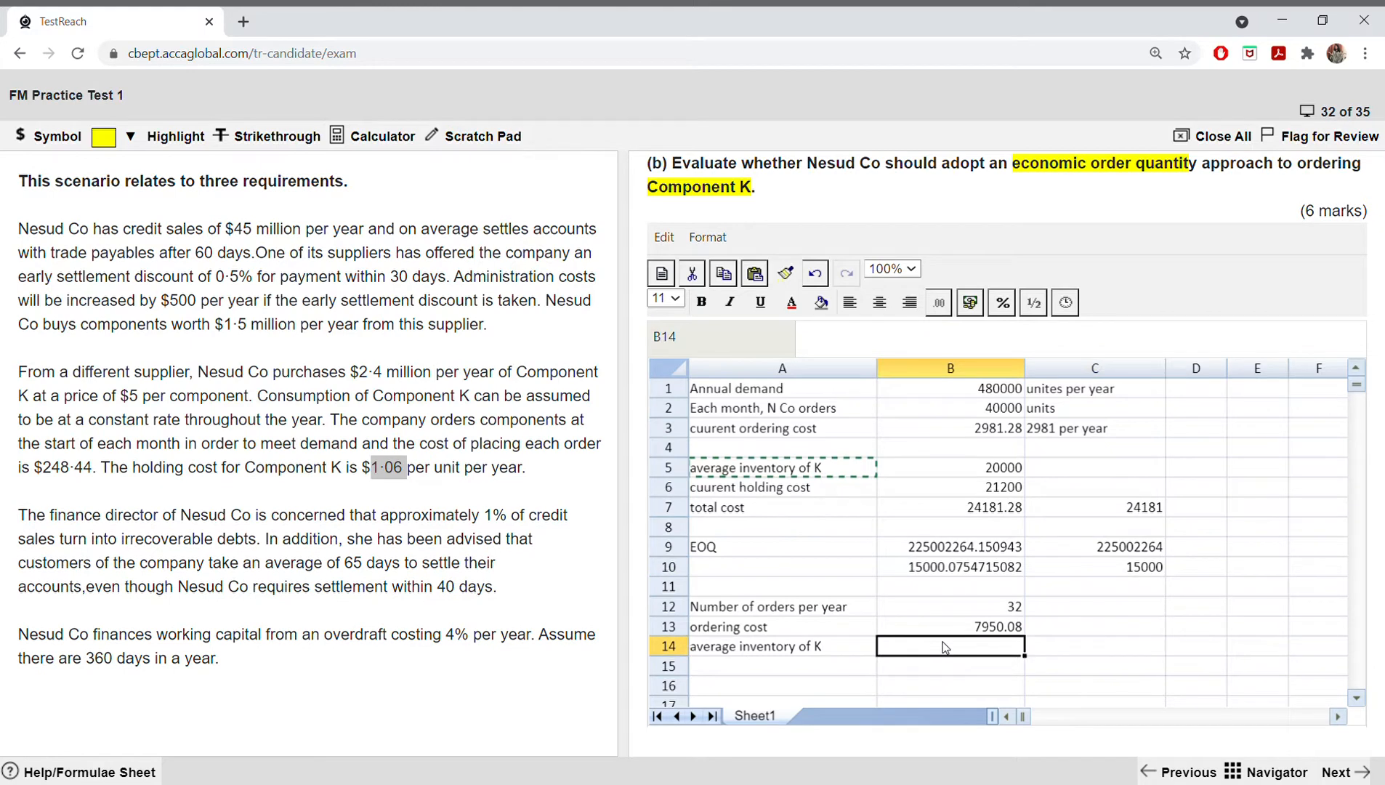
type("=")
left_click(1106, 568)
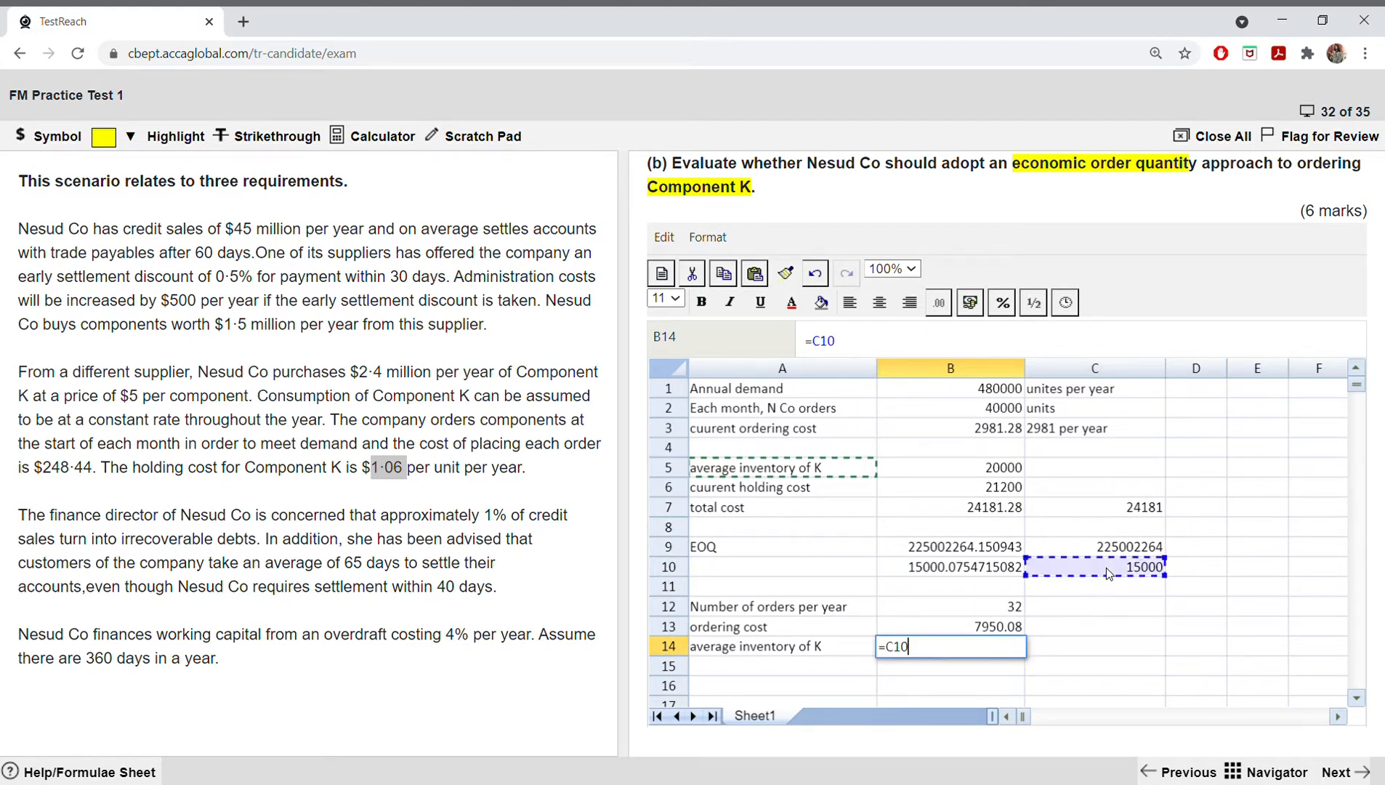
type("/2")
key("Return")
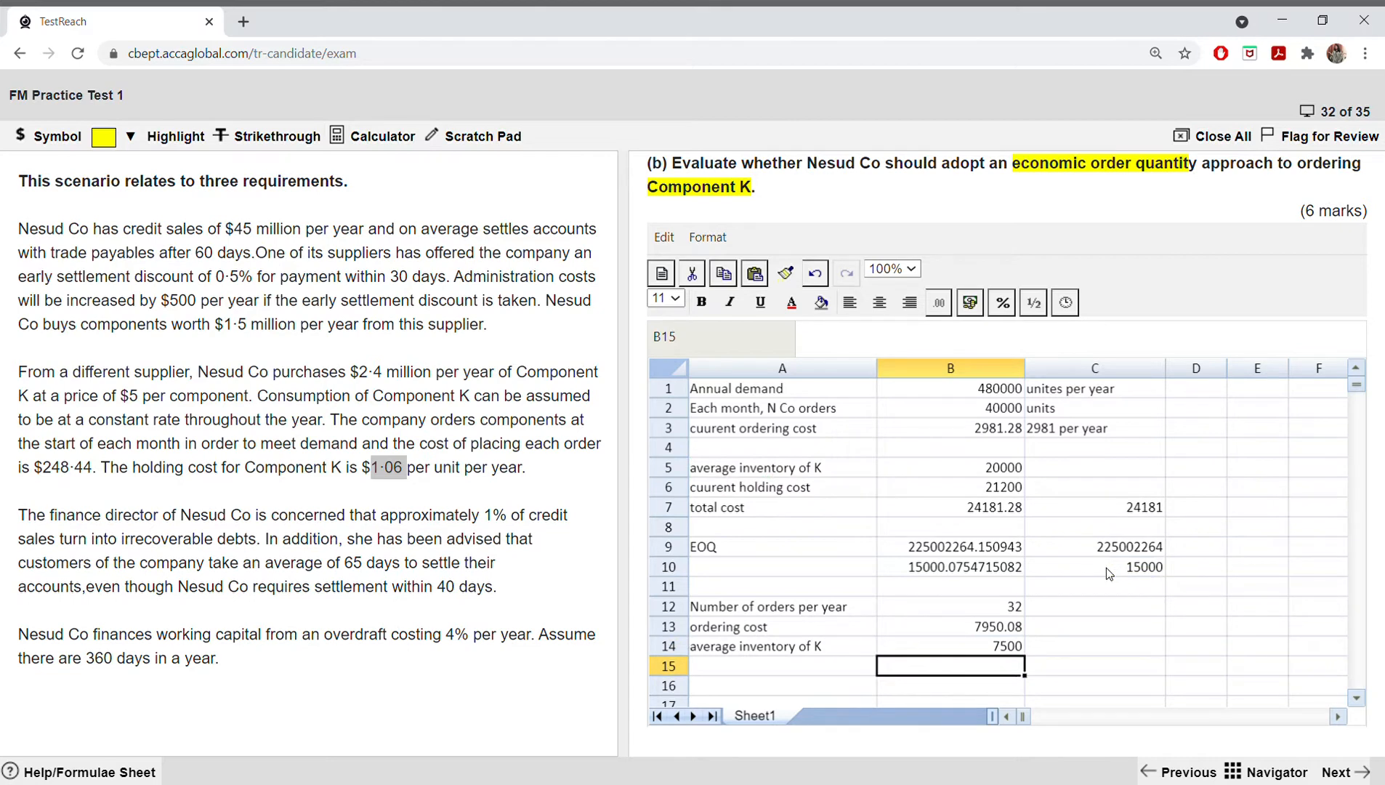
Step: Label cell A15 "holding cost"
left_click(732, 666)
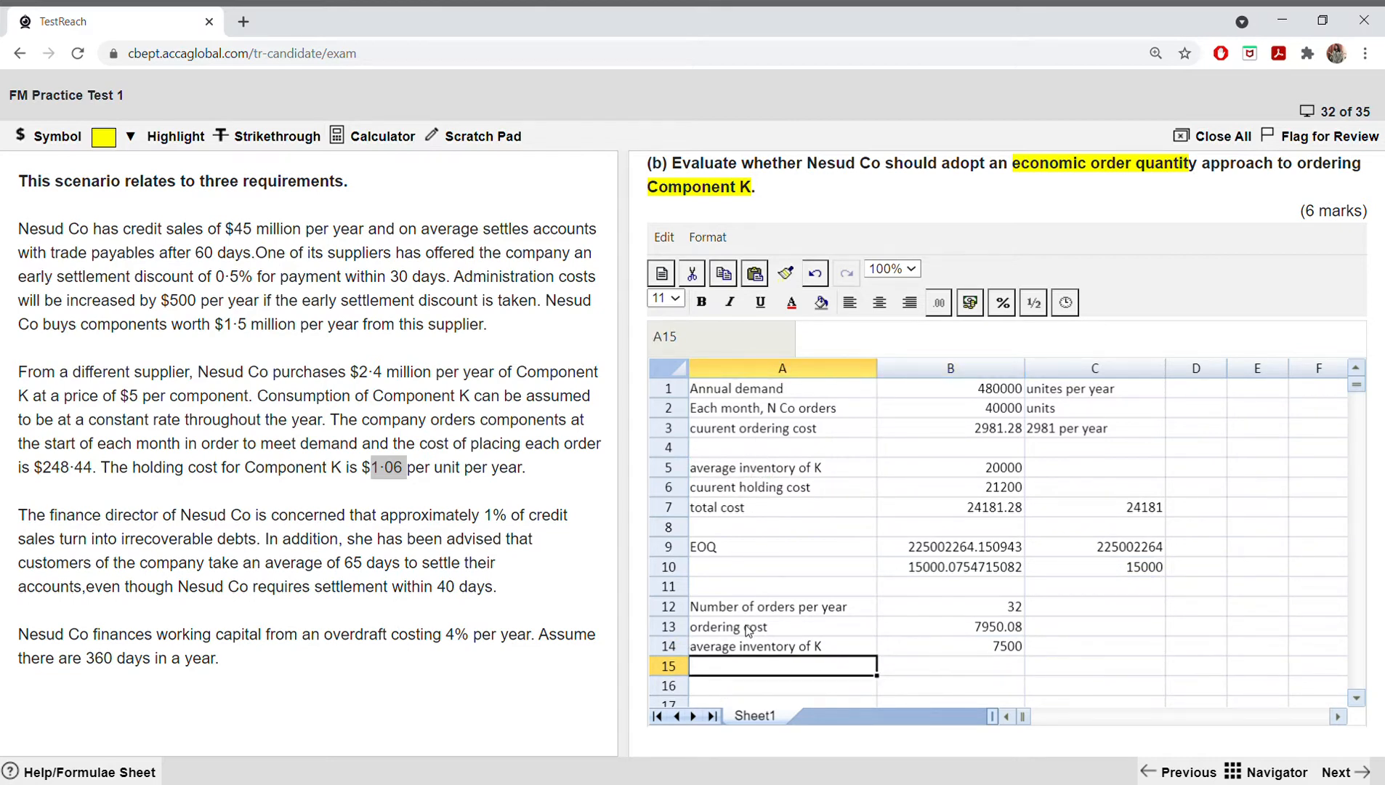
type("holding cost")
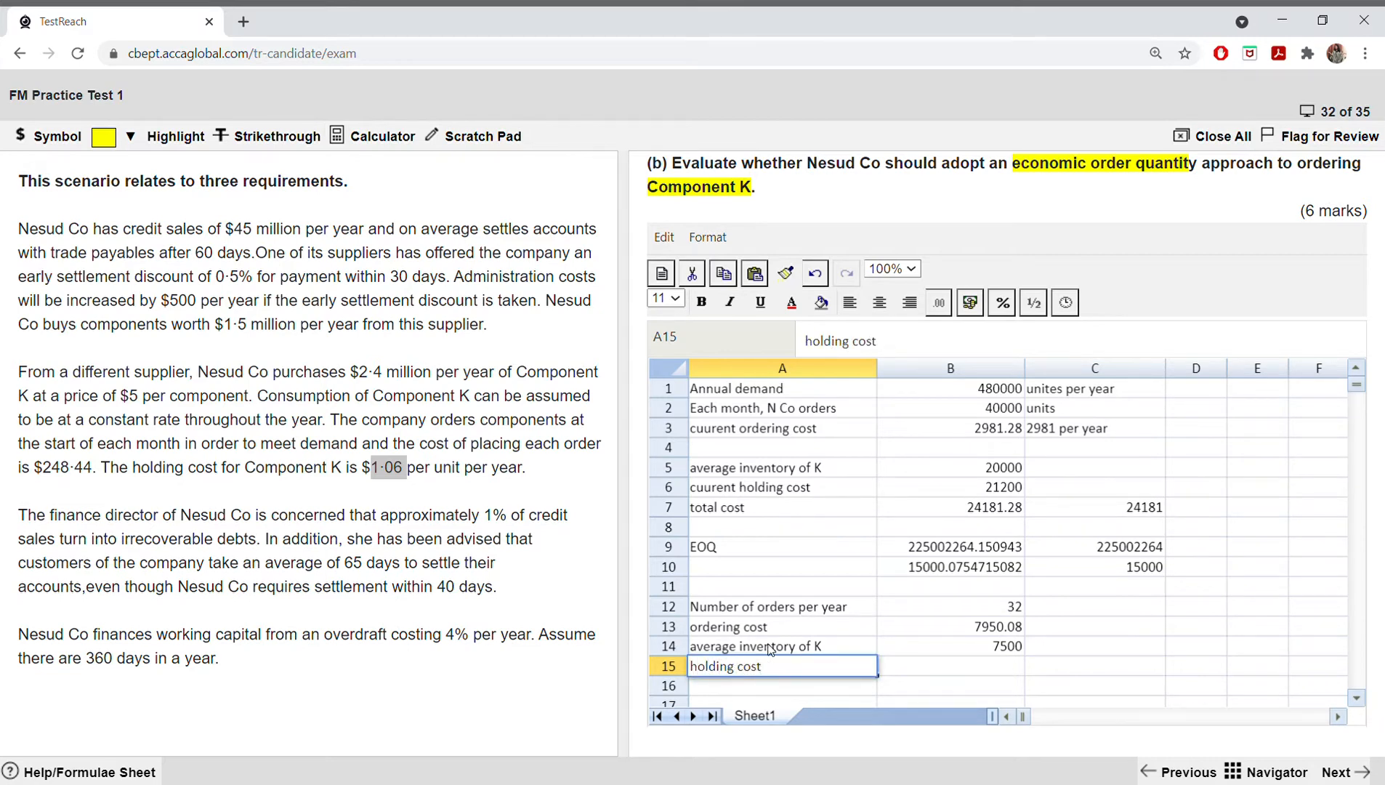
left_click(887, 666)
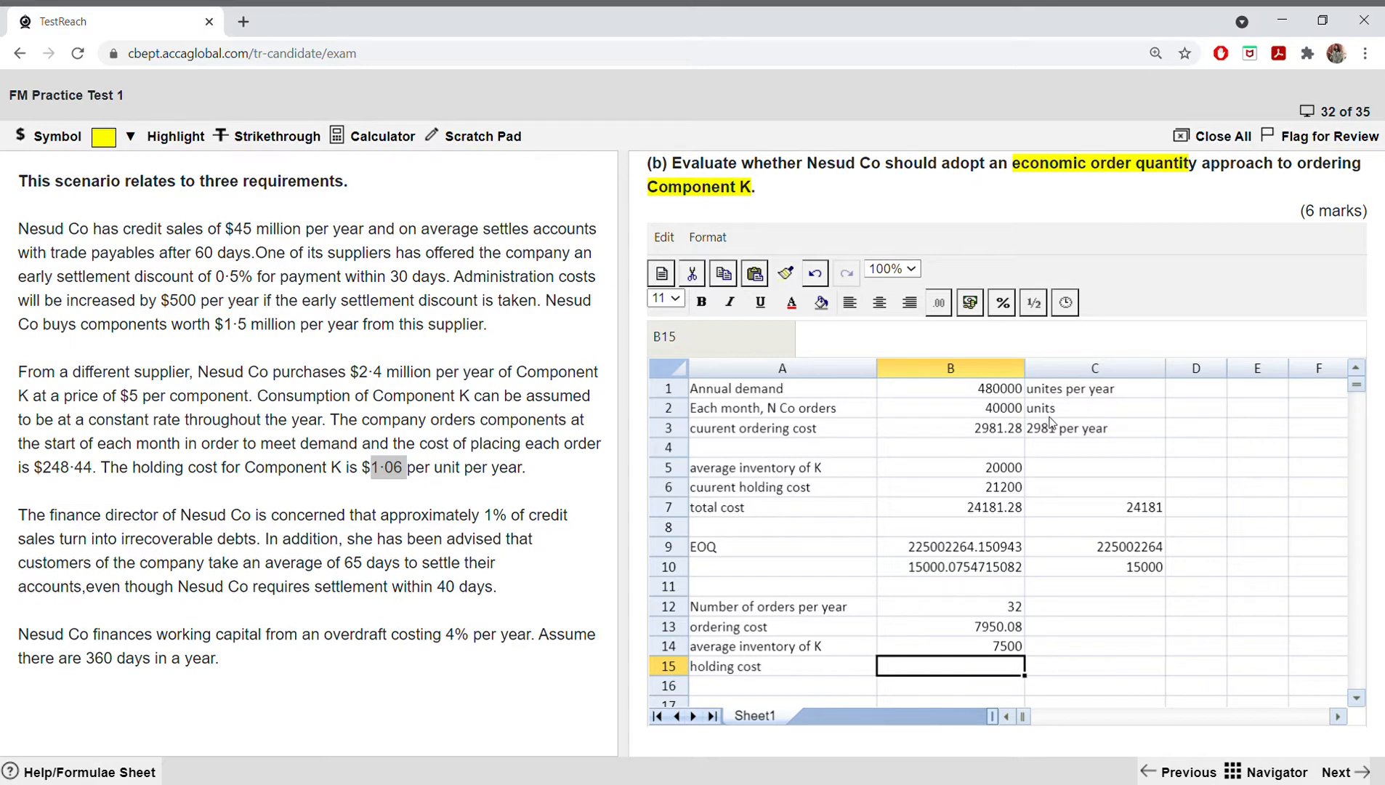
left_click(960, 649)
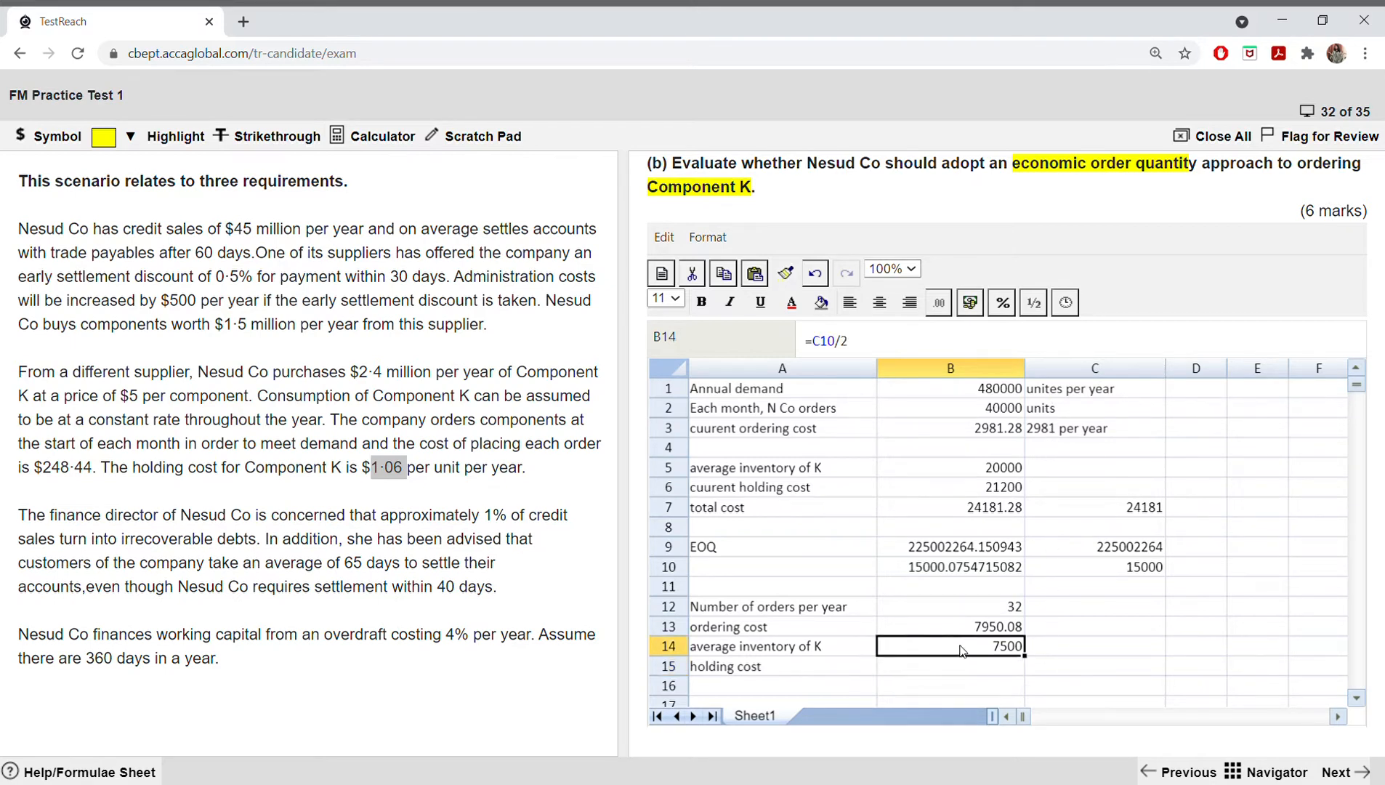
type("*")
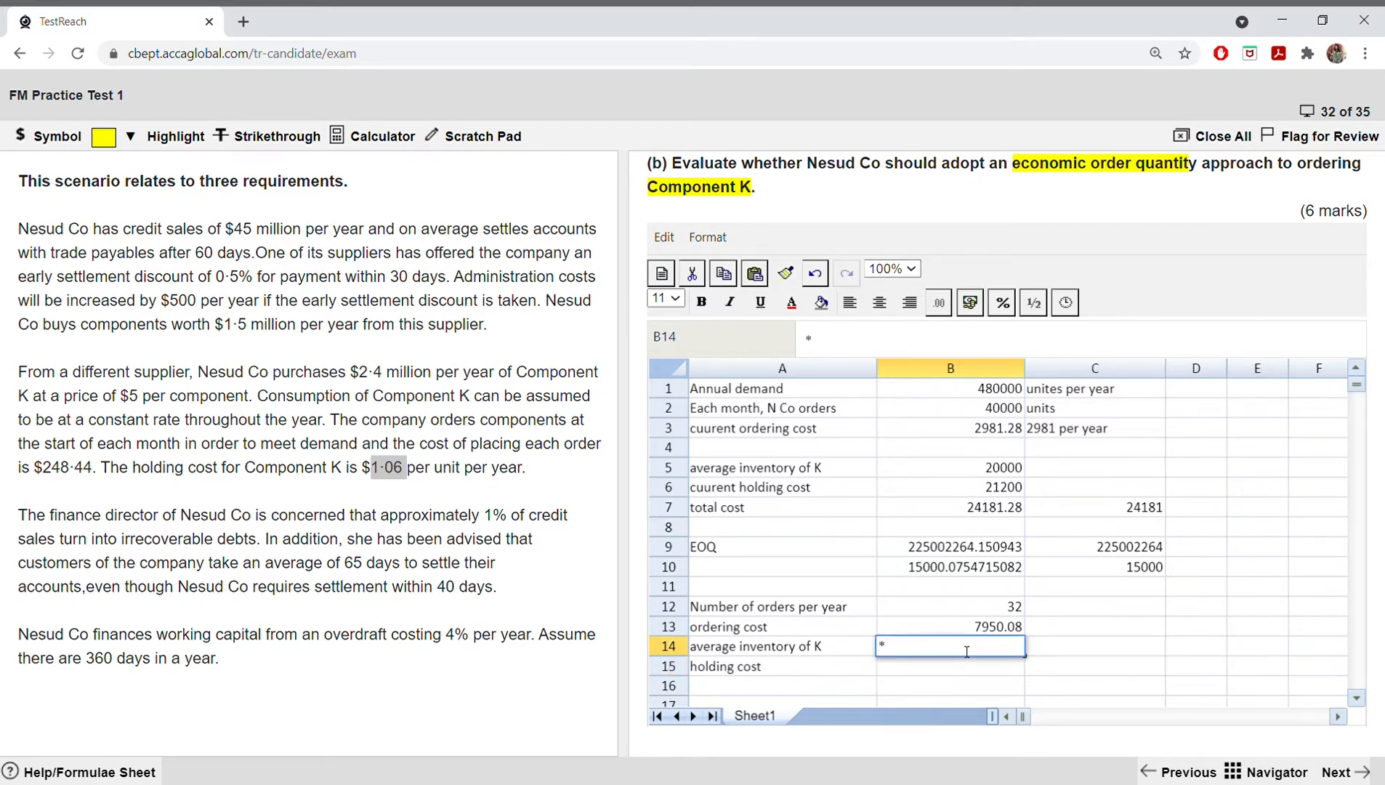
type("1,06")
key("BackSpace")
key("BackSpace")
key("BackSpace")
key("BackSpace")
key("BackSpace")
type("=")
left_click(927, 669)
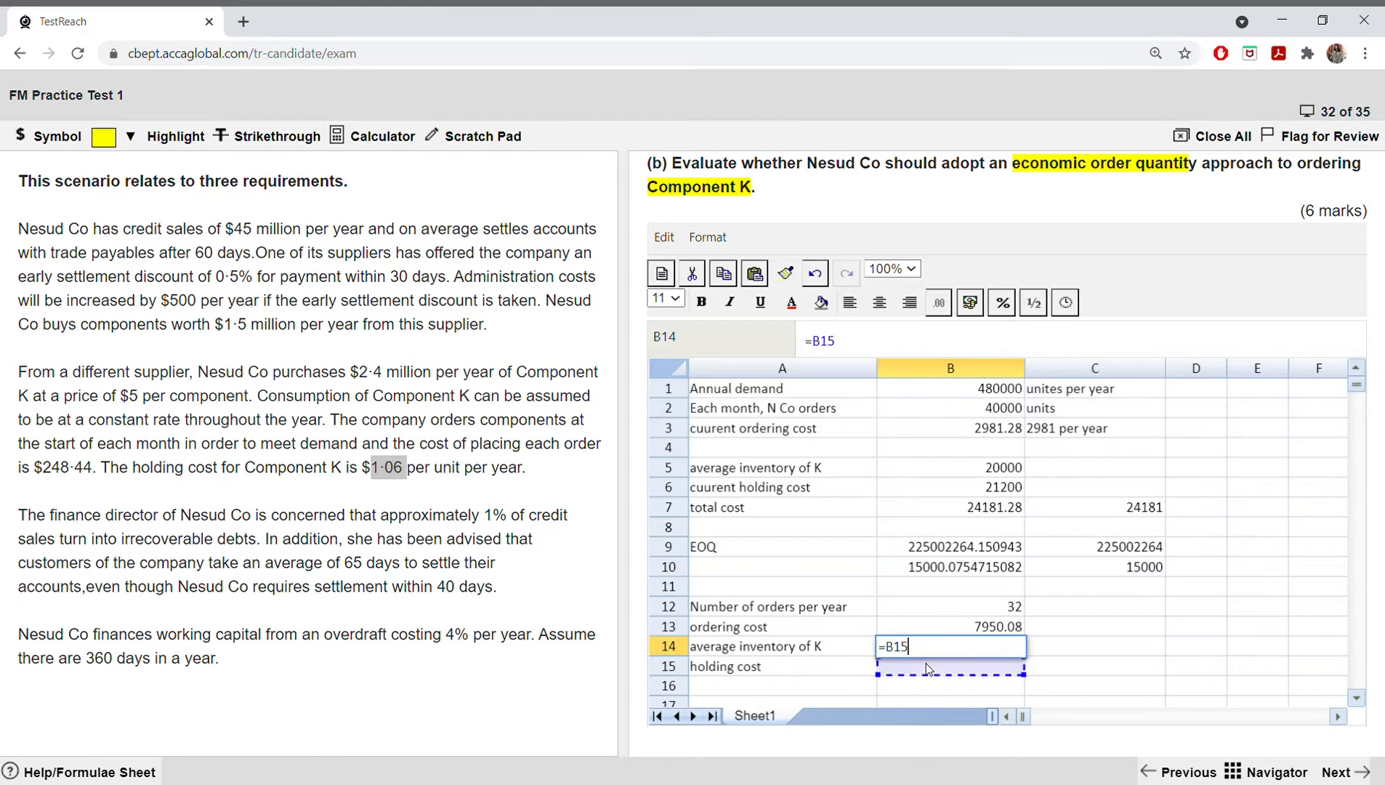
key("BackSpace")
key("BackSpace")
key("BackSpace")
key("BackSpace")
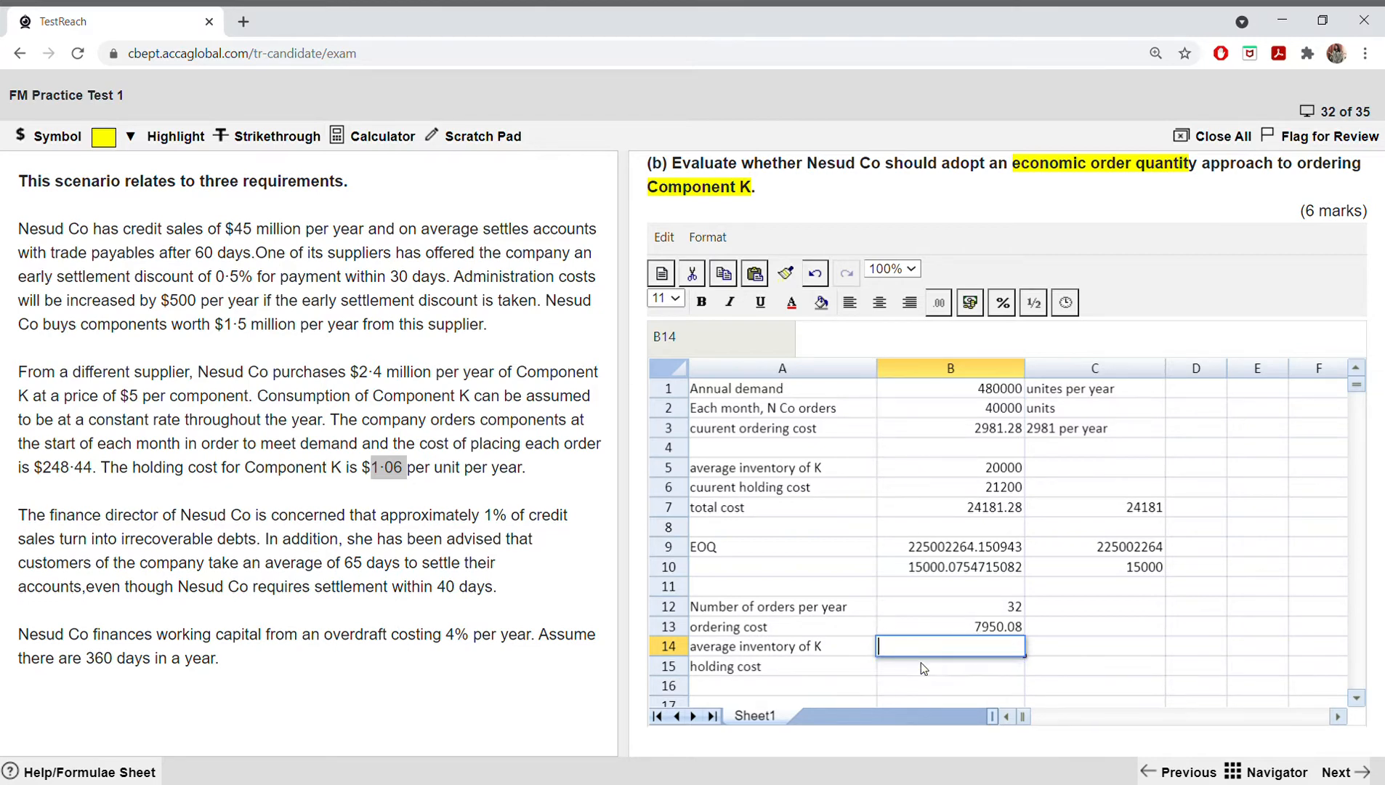
left_click(815, 273)
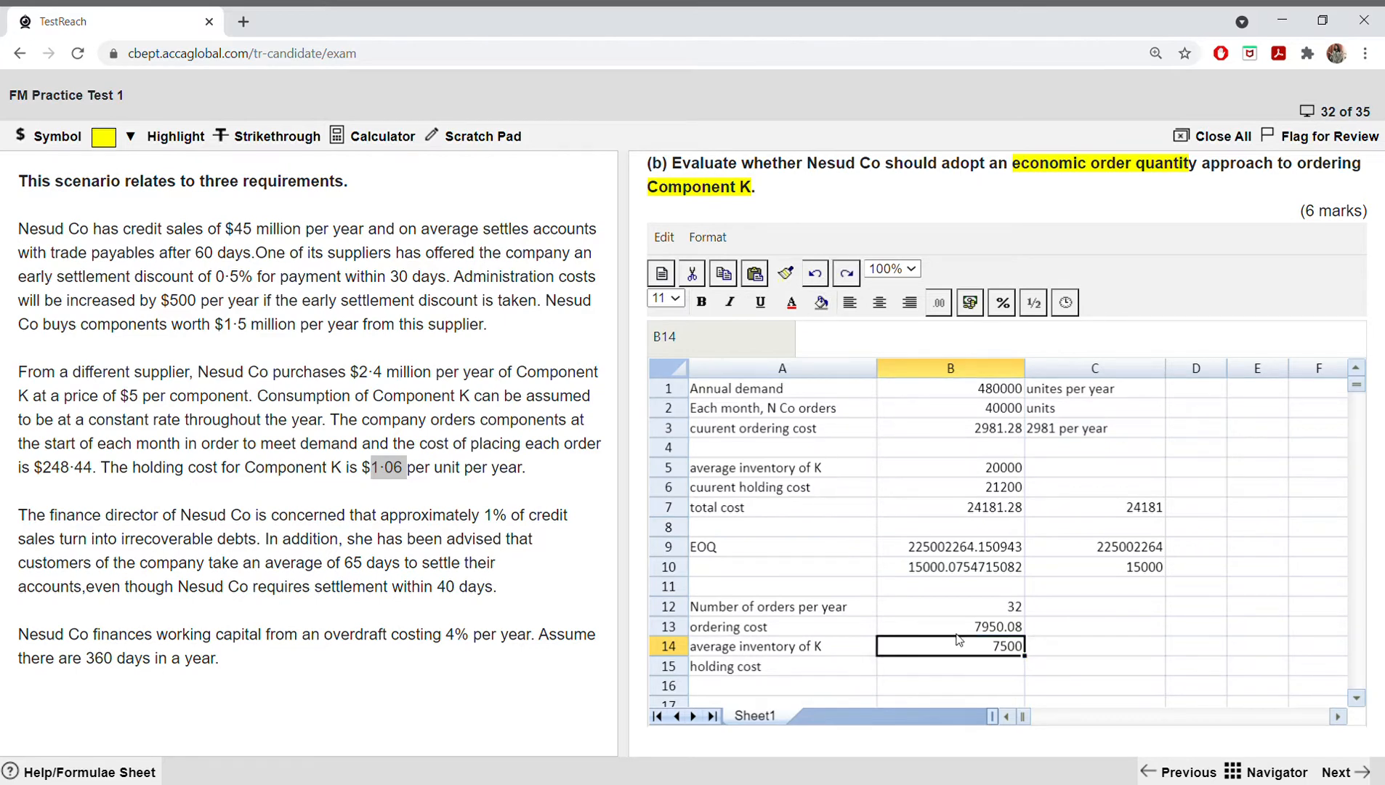
Step: Calculate the holding cost under the EOQ in B15 by multiplying B14 by 1.06
left_click(962, 675)
type("=(")
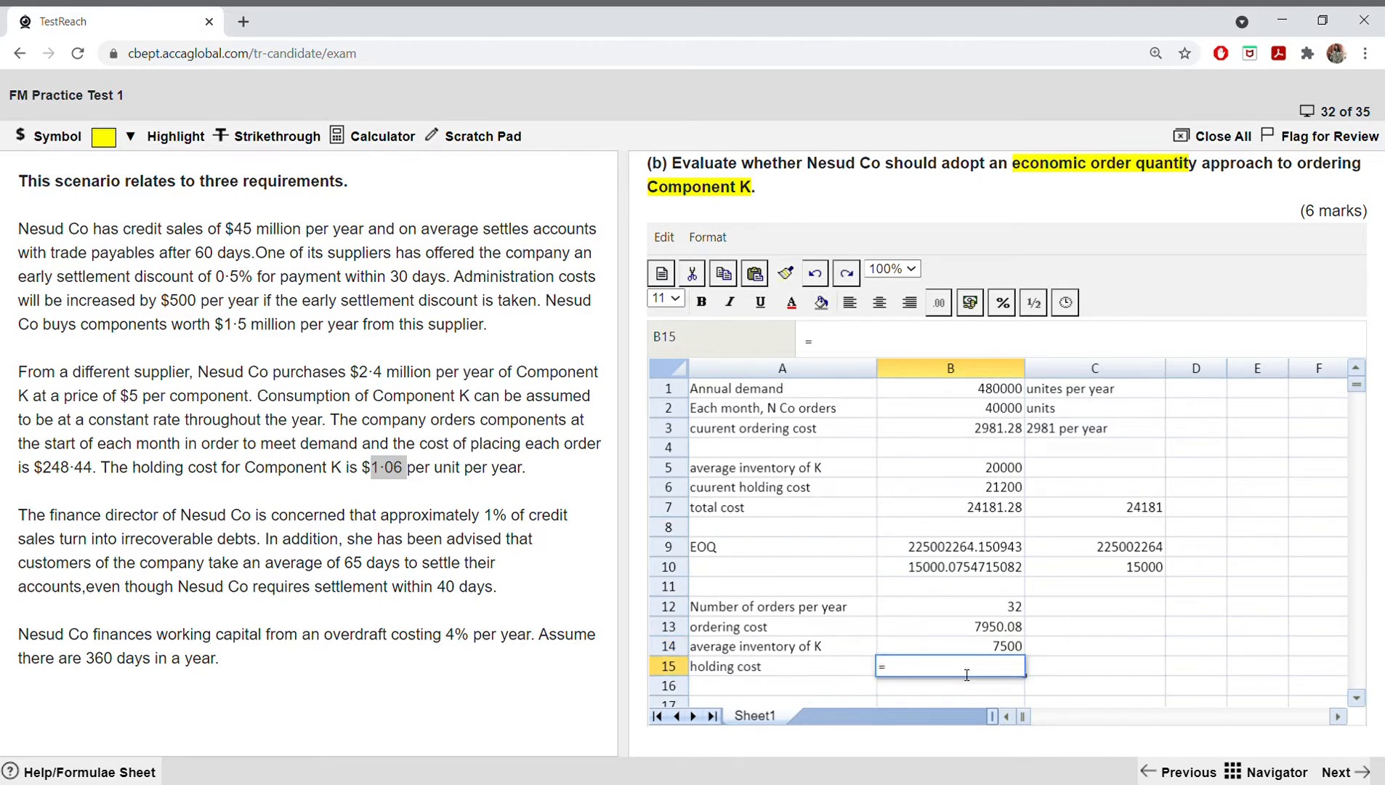
left_click(968, 651)
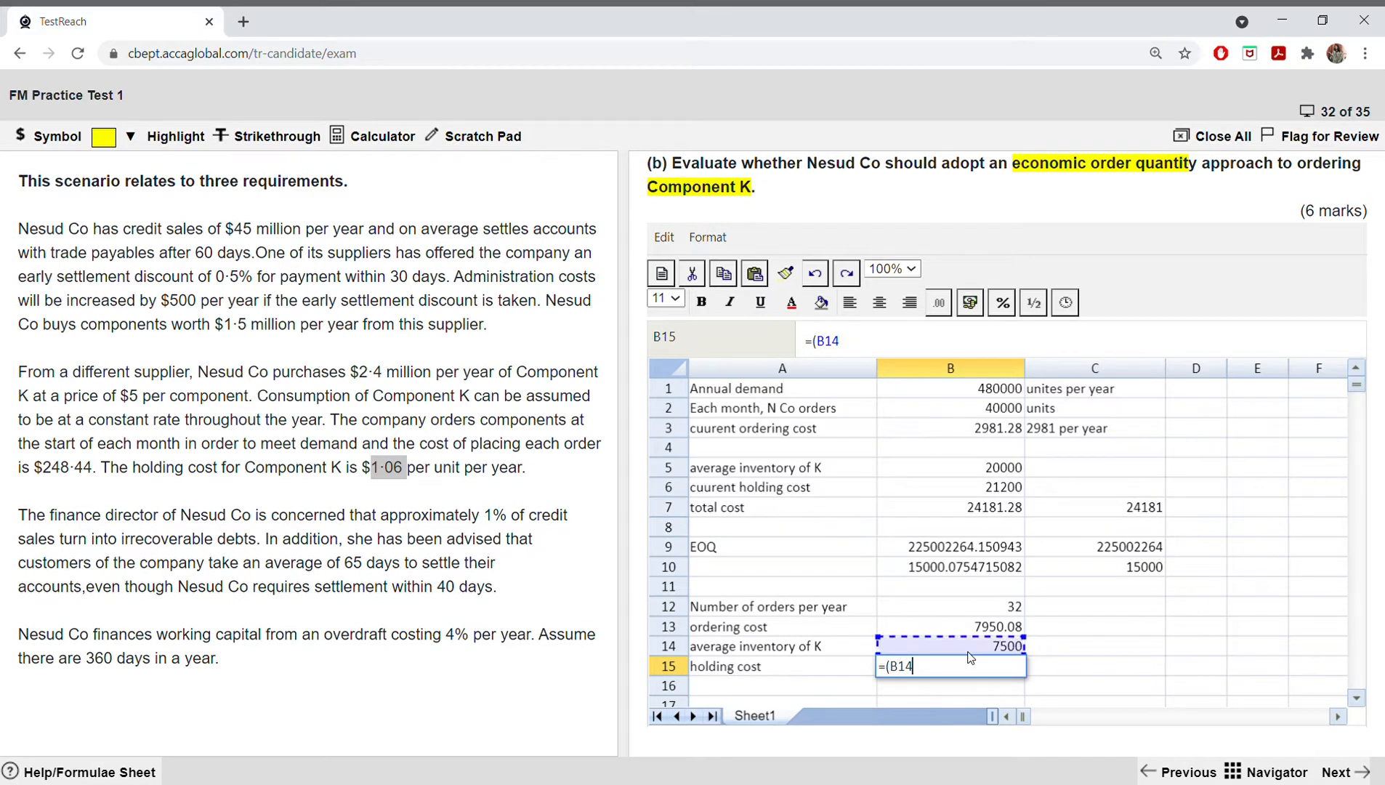
type("*1")
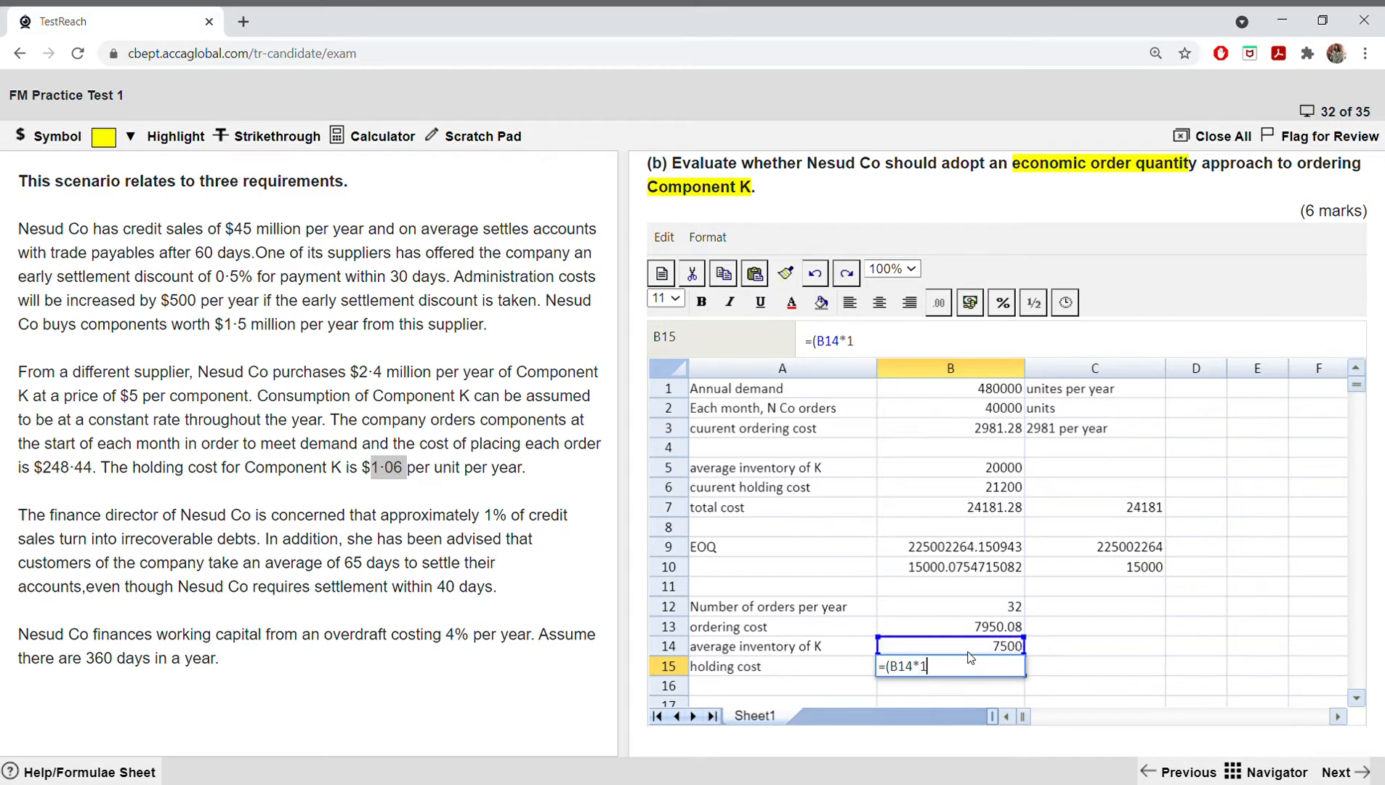
type(".06")
key("Return")
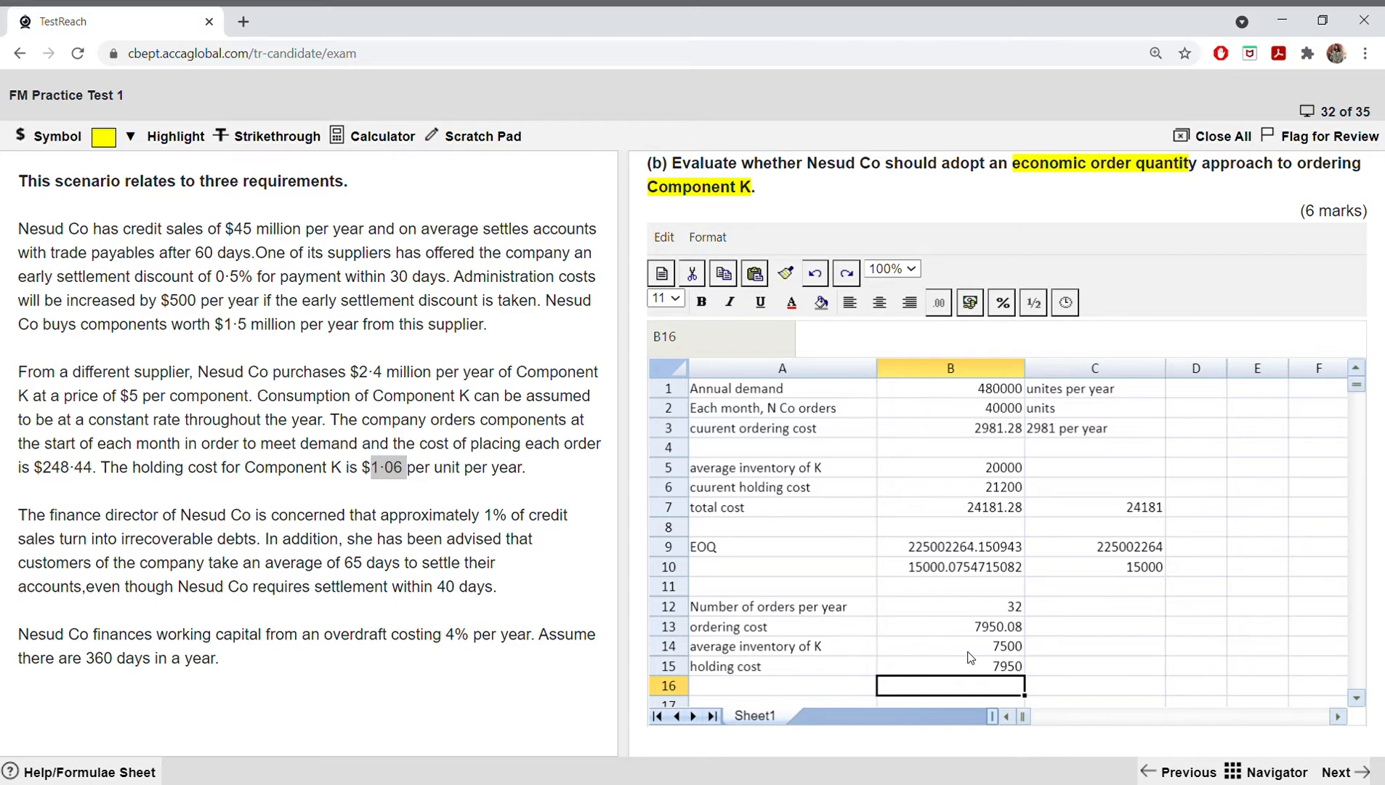
Step: Label cell A16 "total cost of EOQ ordering policy" and widen column A to fit the text
scroll(781, 699, "down", 1)
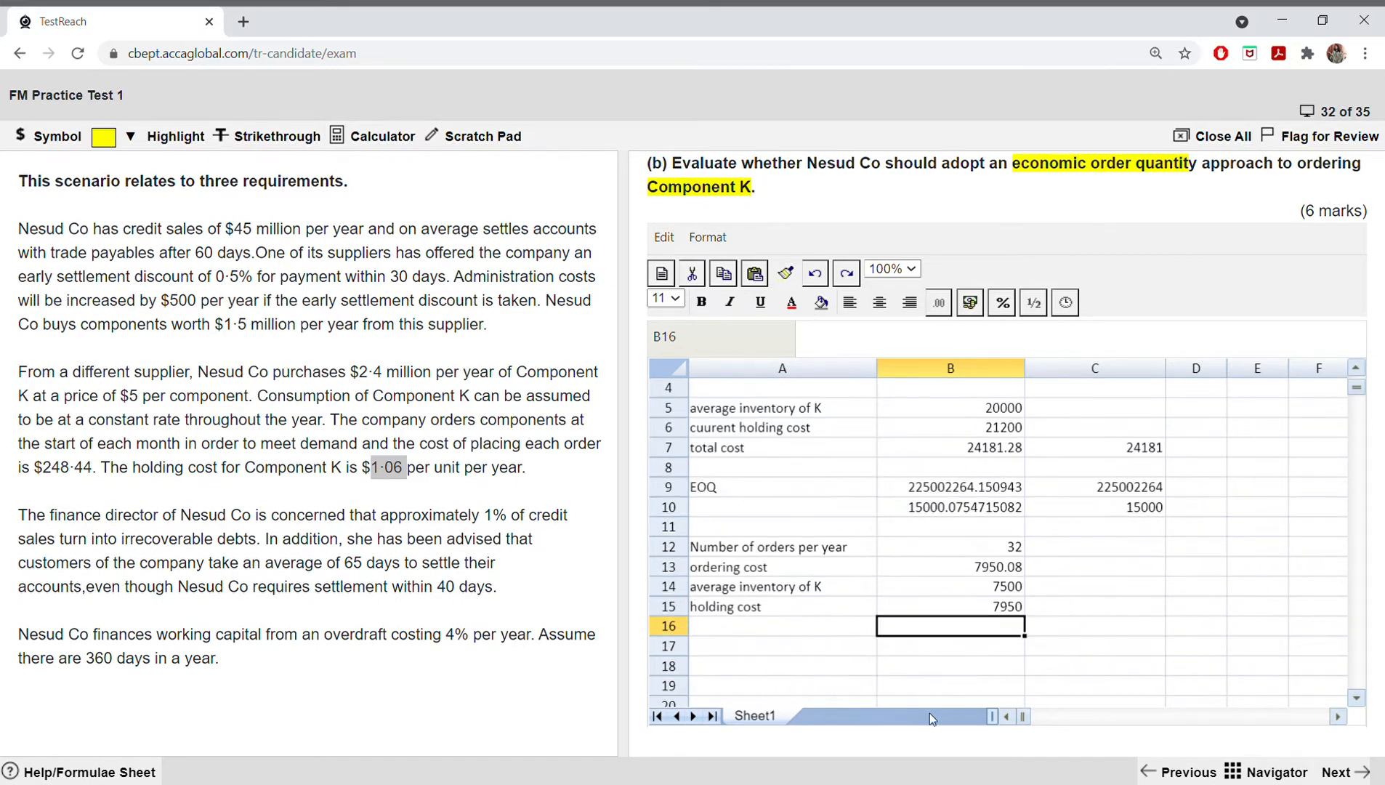
left_click(1090, 724)
left_click(1039, 717)
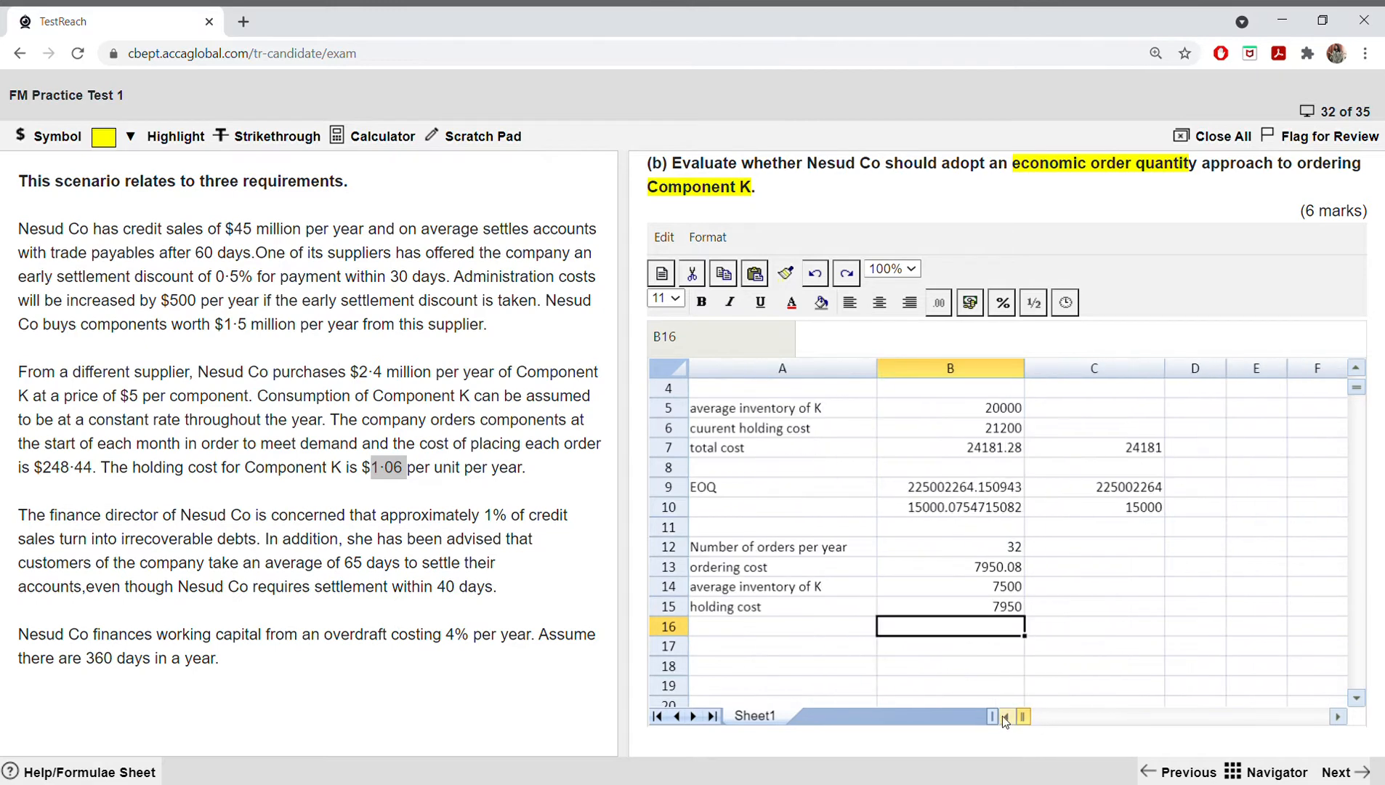
left_click(748, 632)
type("tota")
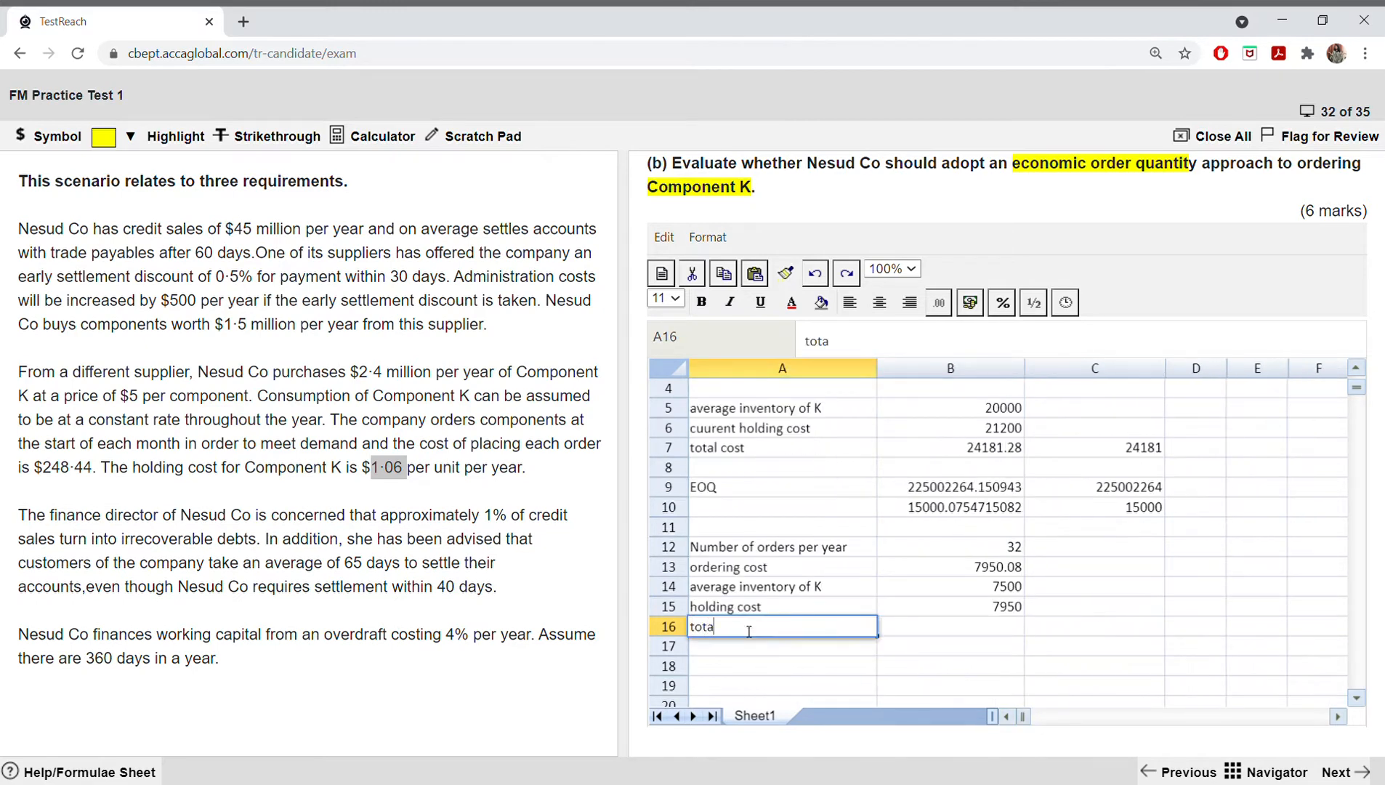
type("l cost of EOQ orderi")
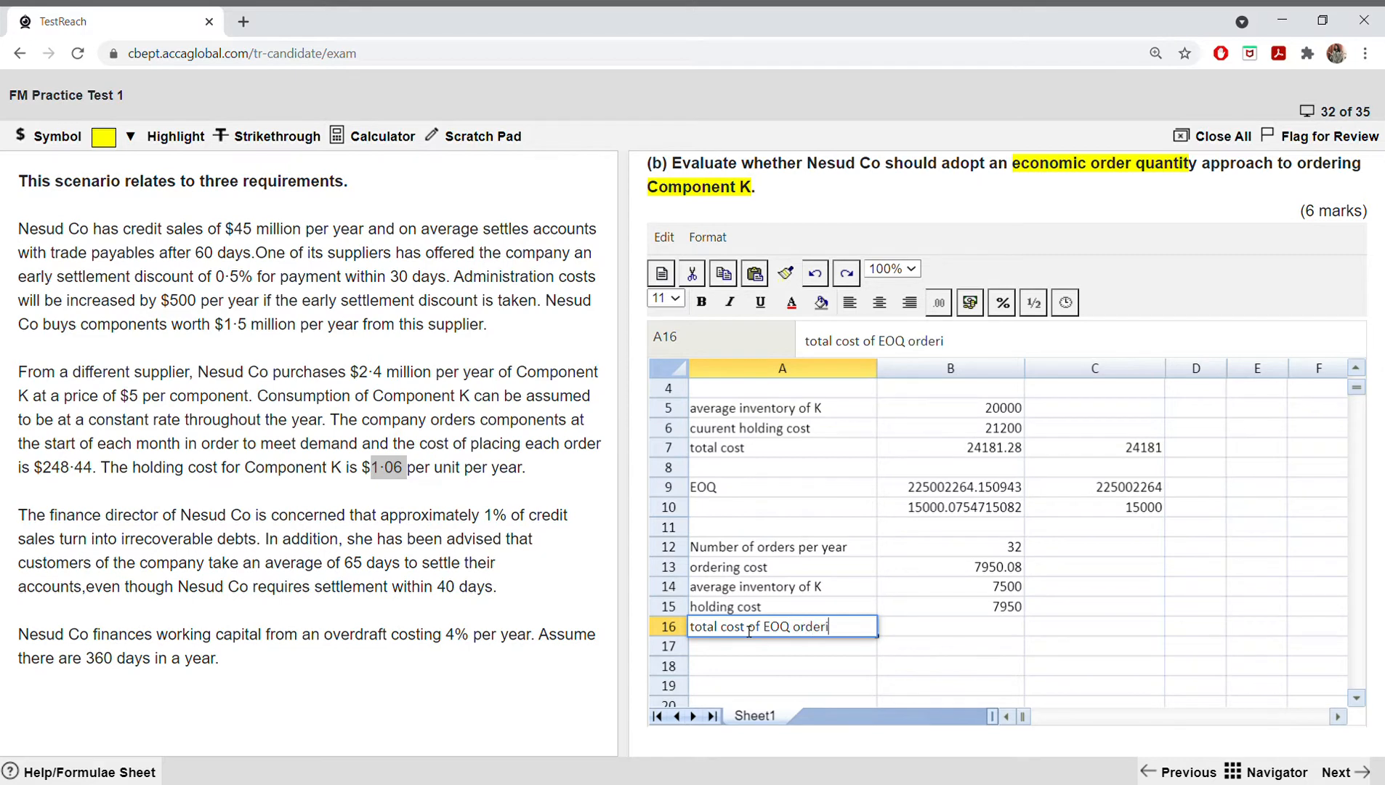
type("ng policy")
left_click(791, 666)
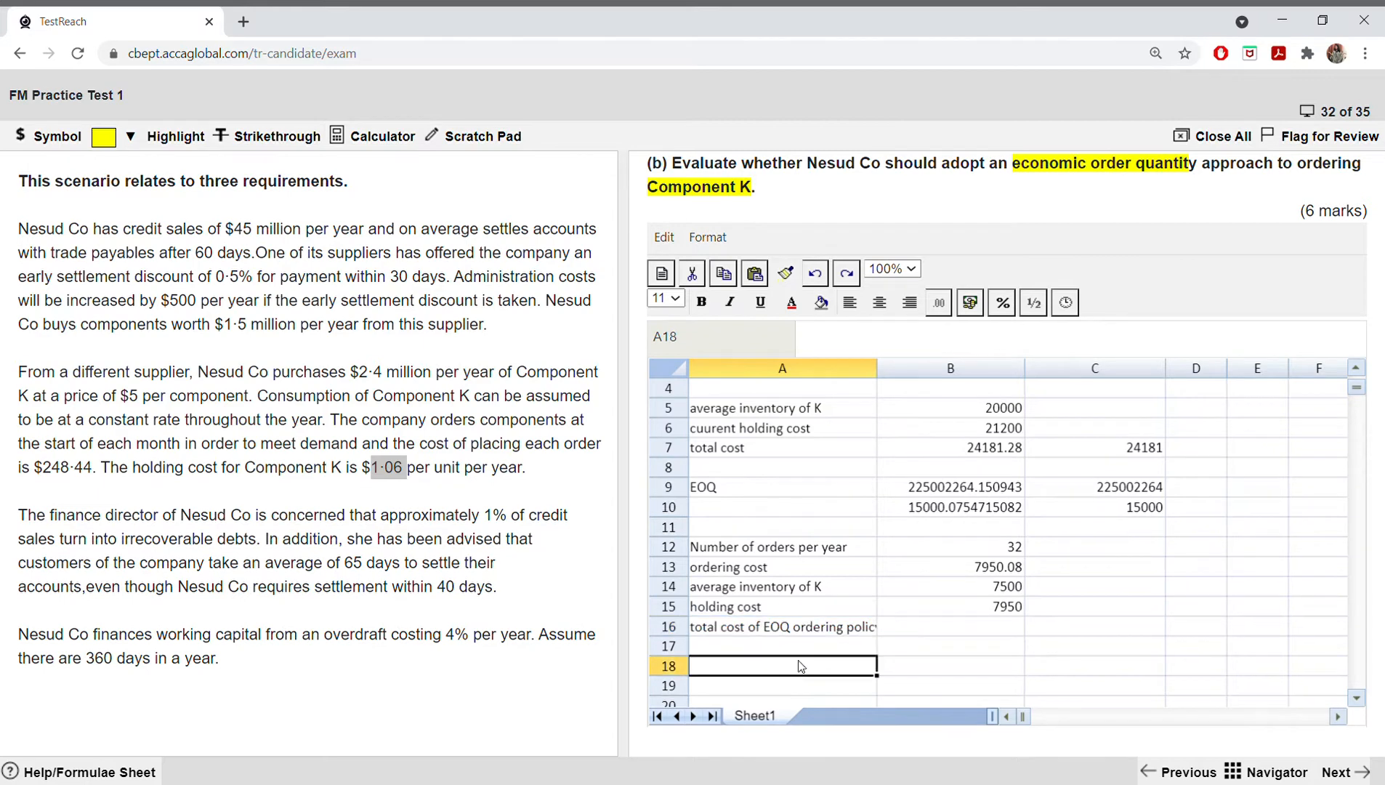
left_click(818, 632)
left_click_drag(878, 369, 938, 369)
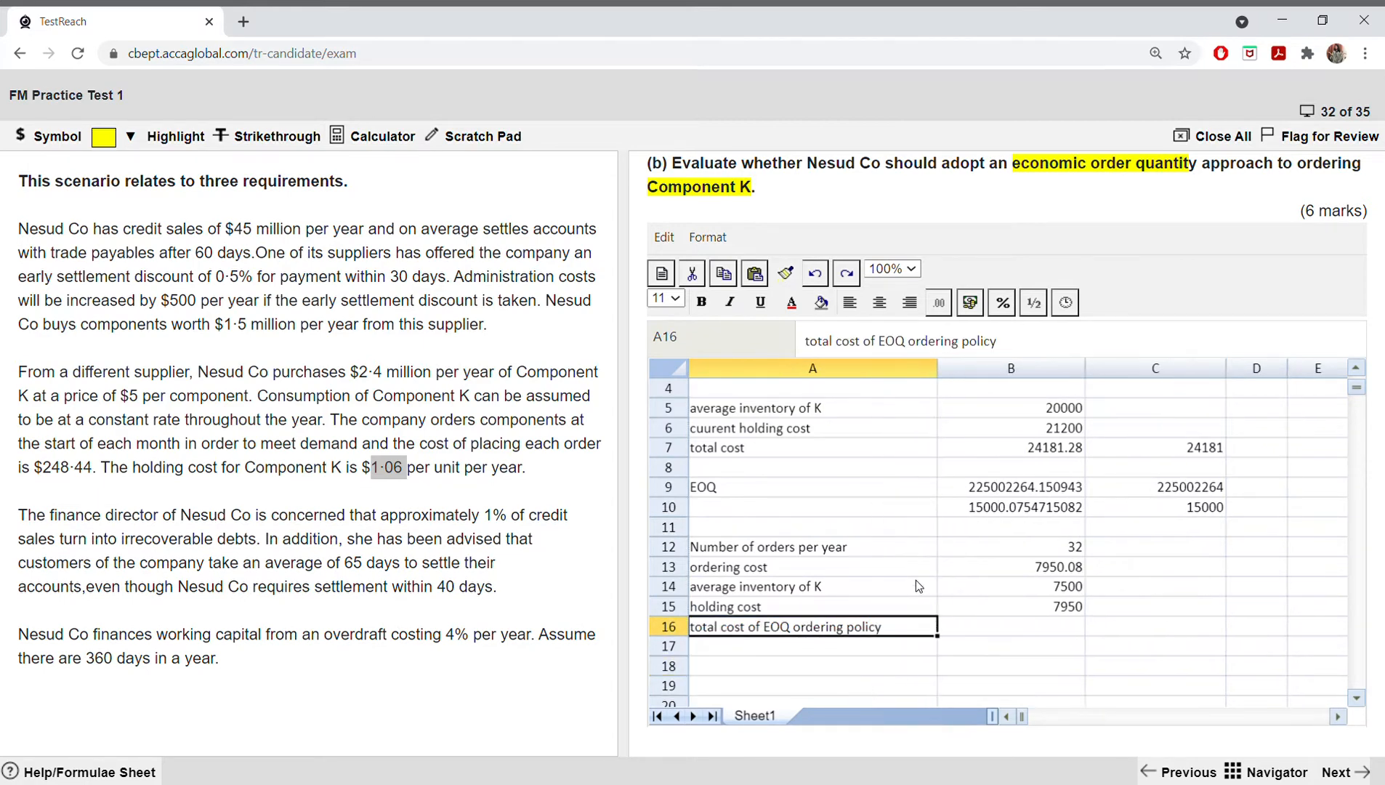
left_click(963, 628)
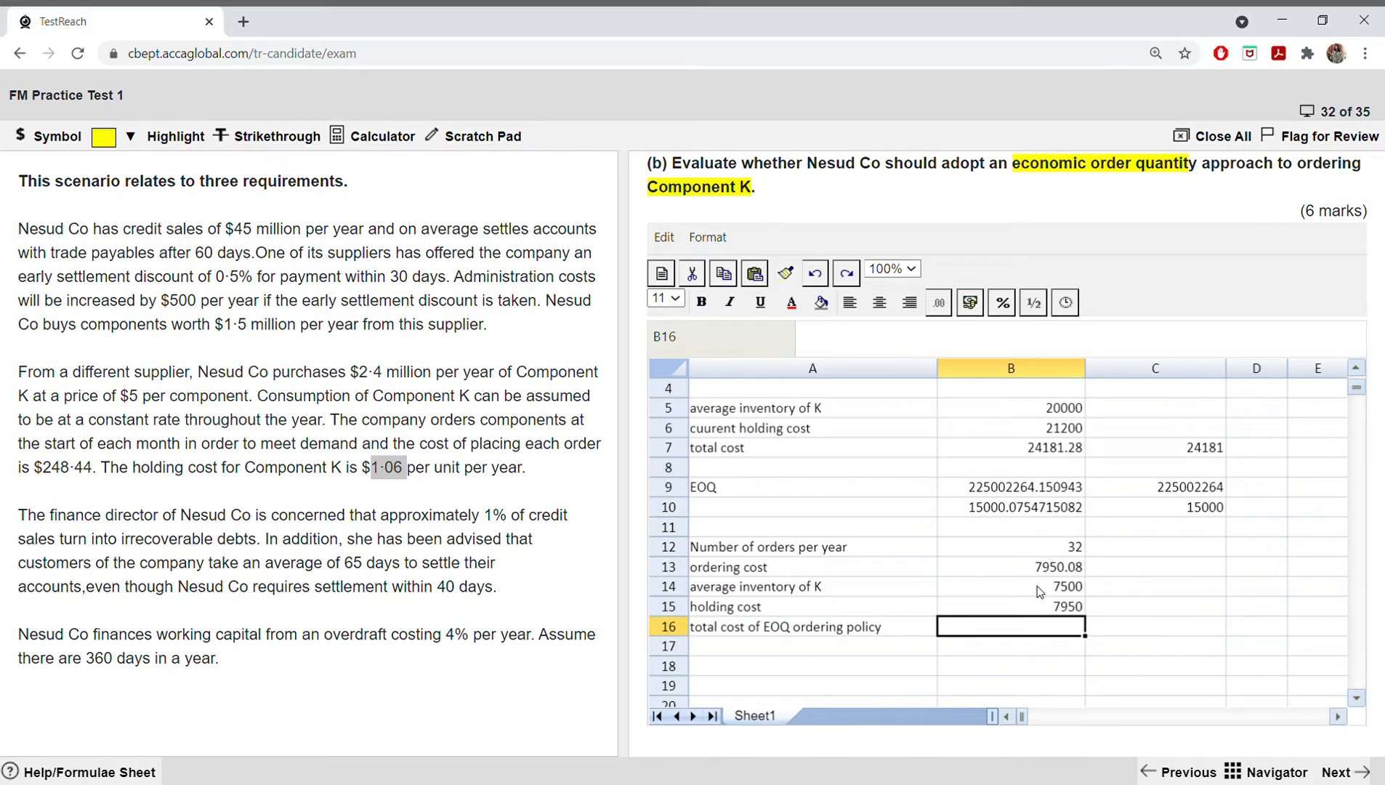
left_click(1012, 594)
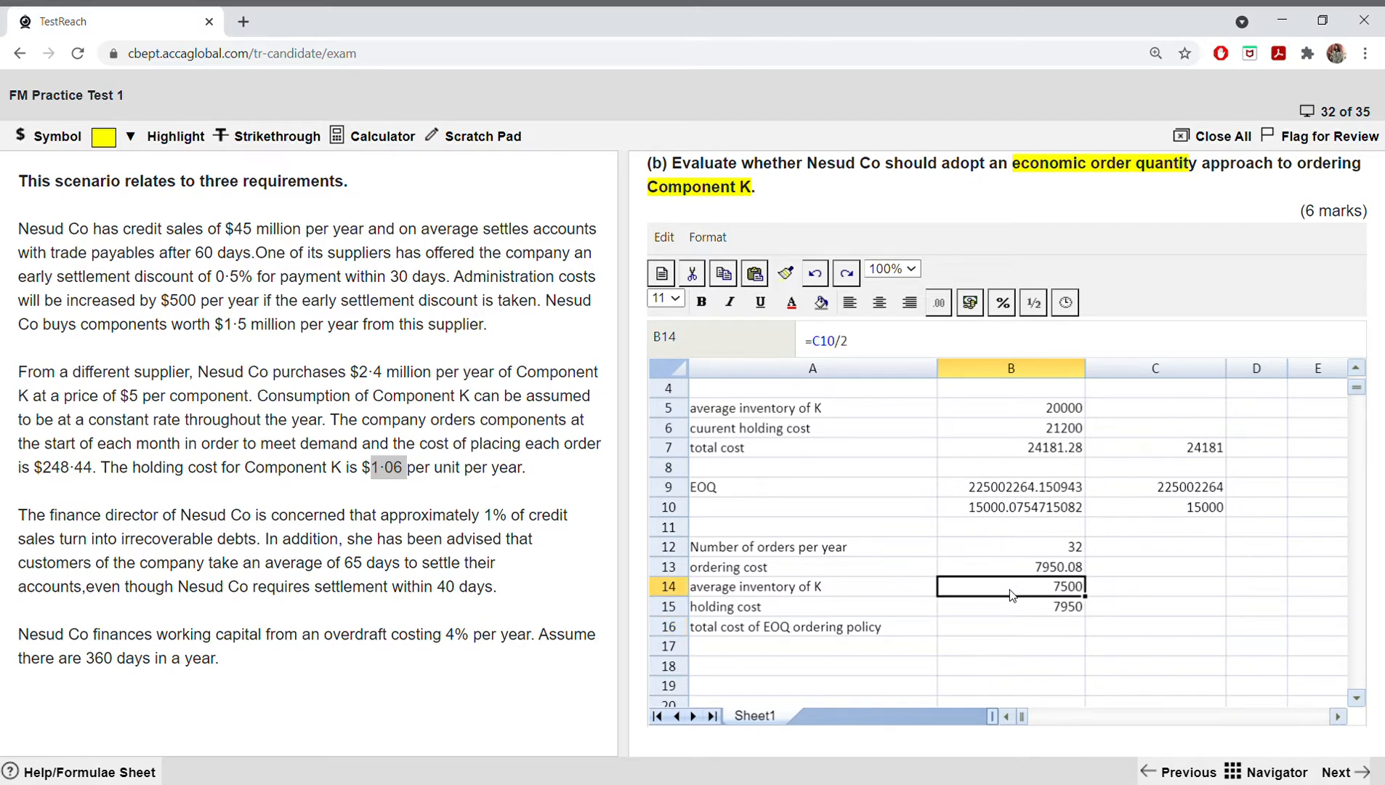
key("BackSpace")
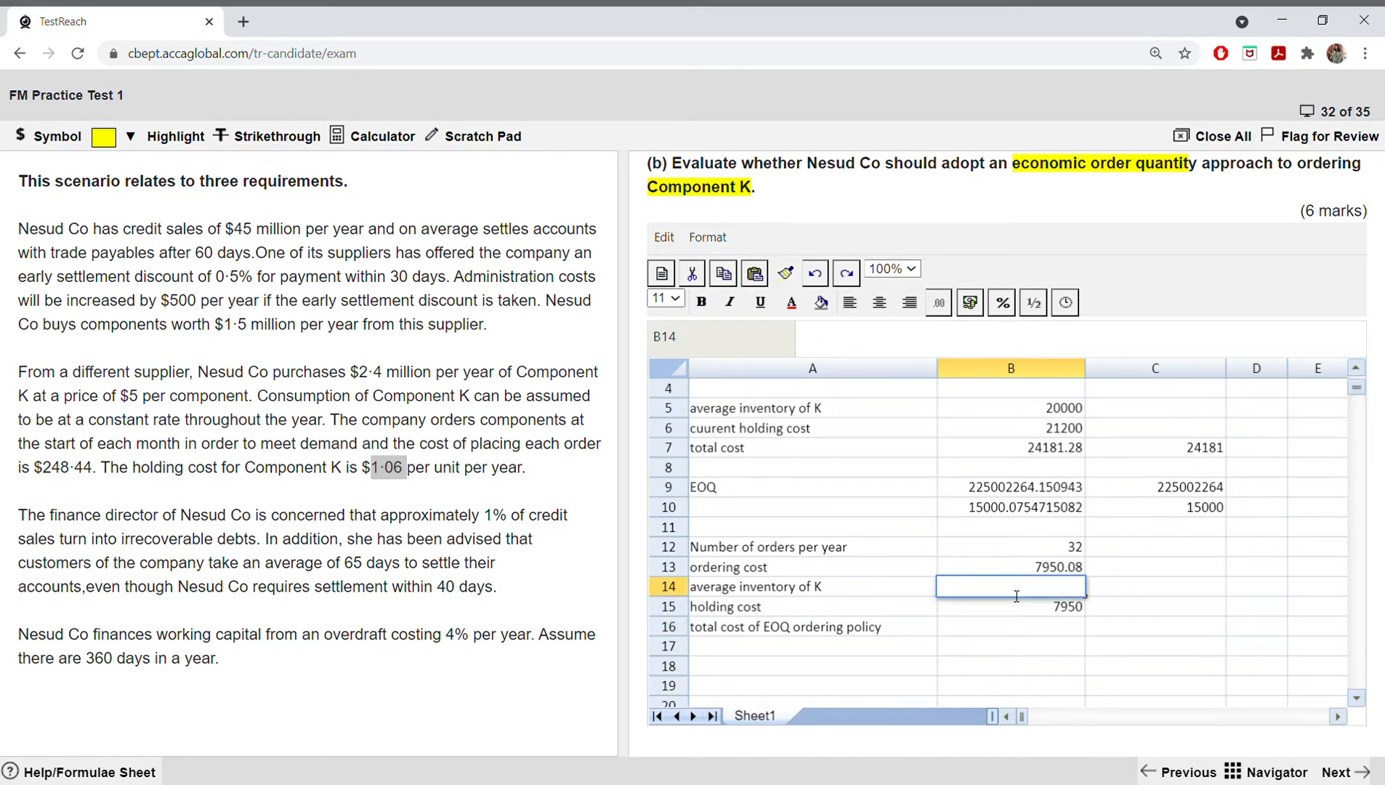
left_click(817, 274)
Step: Total the range B14:B15 in B16 with a SUM formula
left_click(1015, 626)
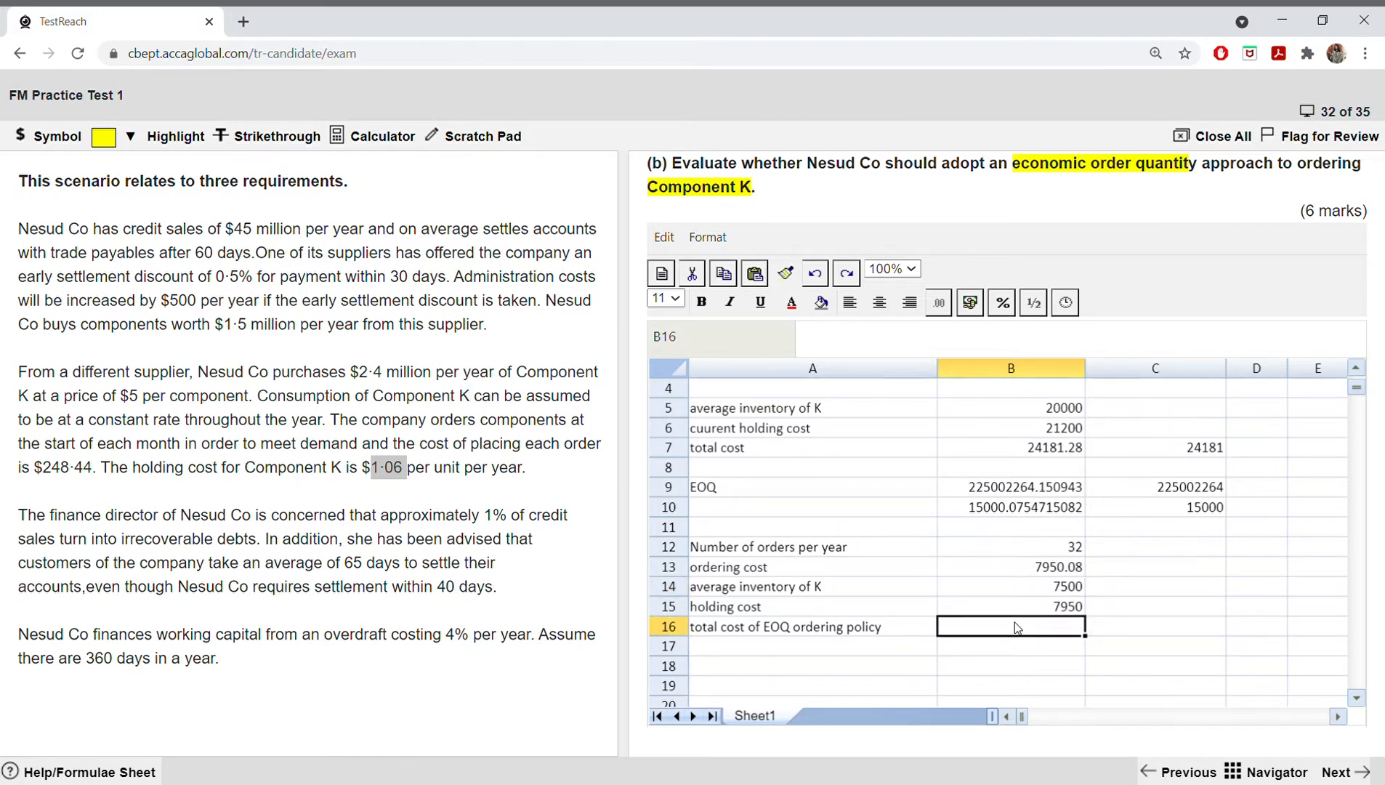
type("=sum(")
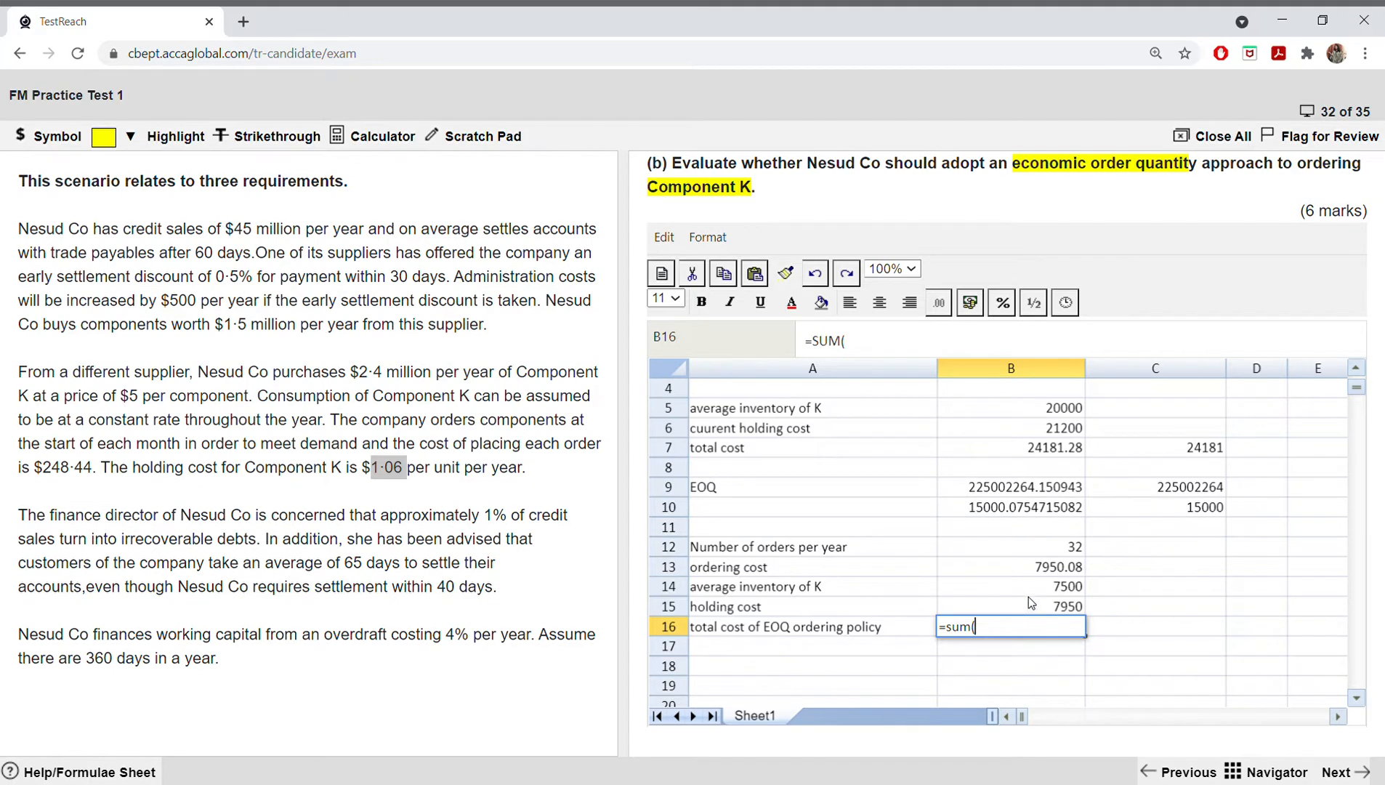
left_click_drag(1028, 593, 1028, 598)
key("Return")
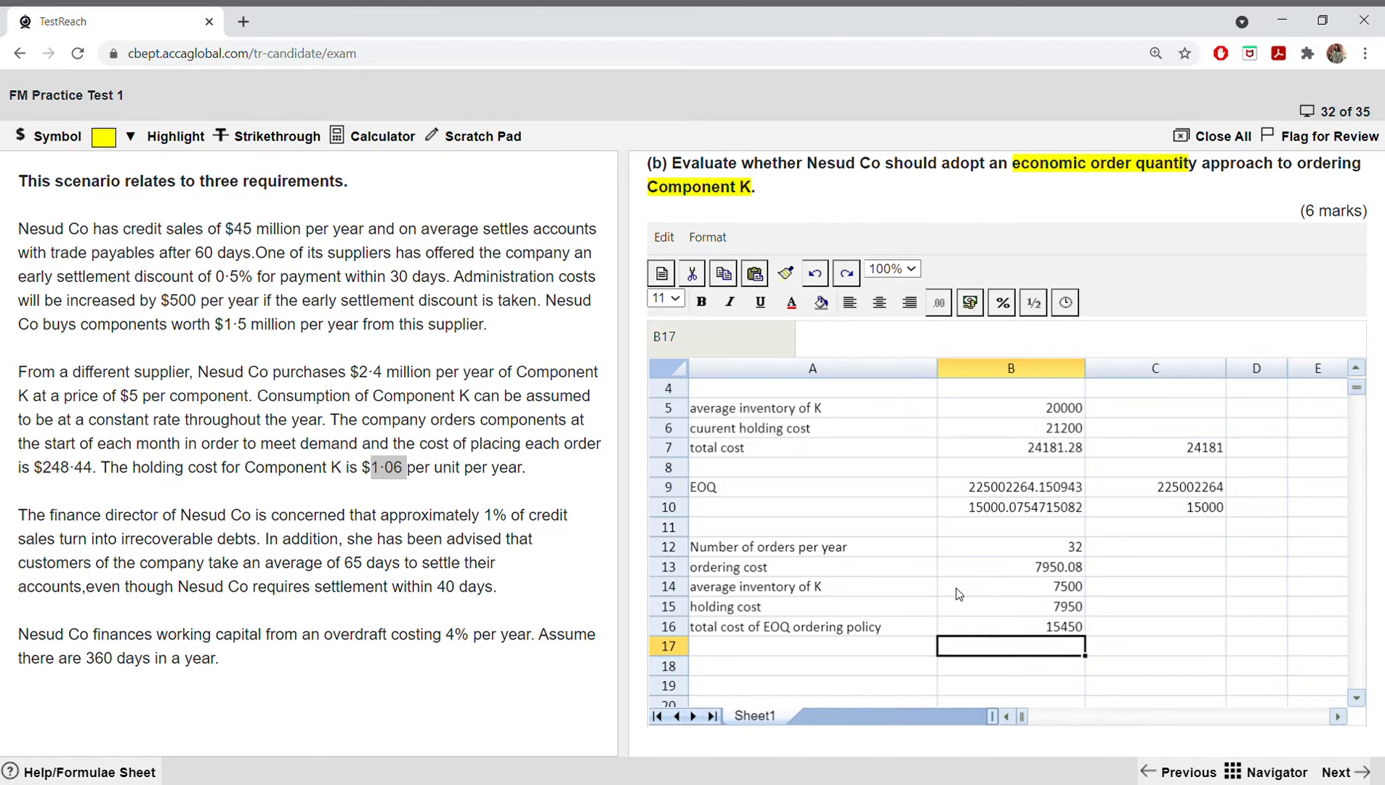
Step: Replace the formula in B16 with =B15*2 for the total cost of the EOQ ordering policy
left_click(1021, 628)
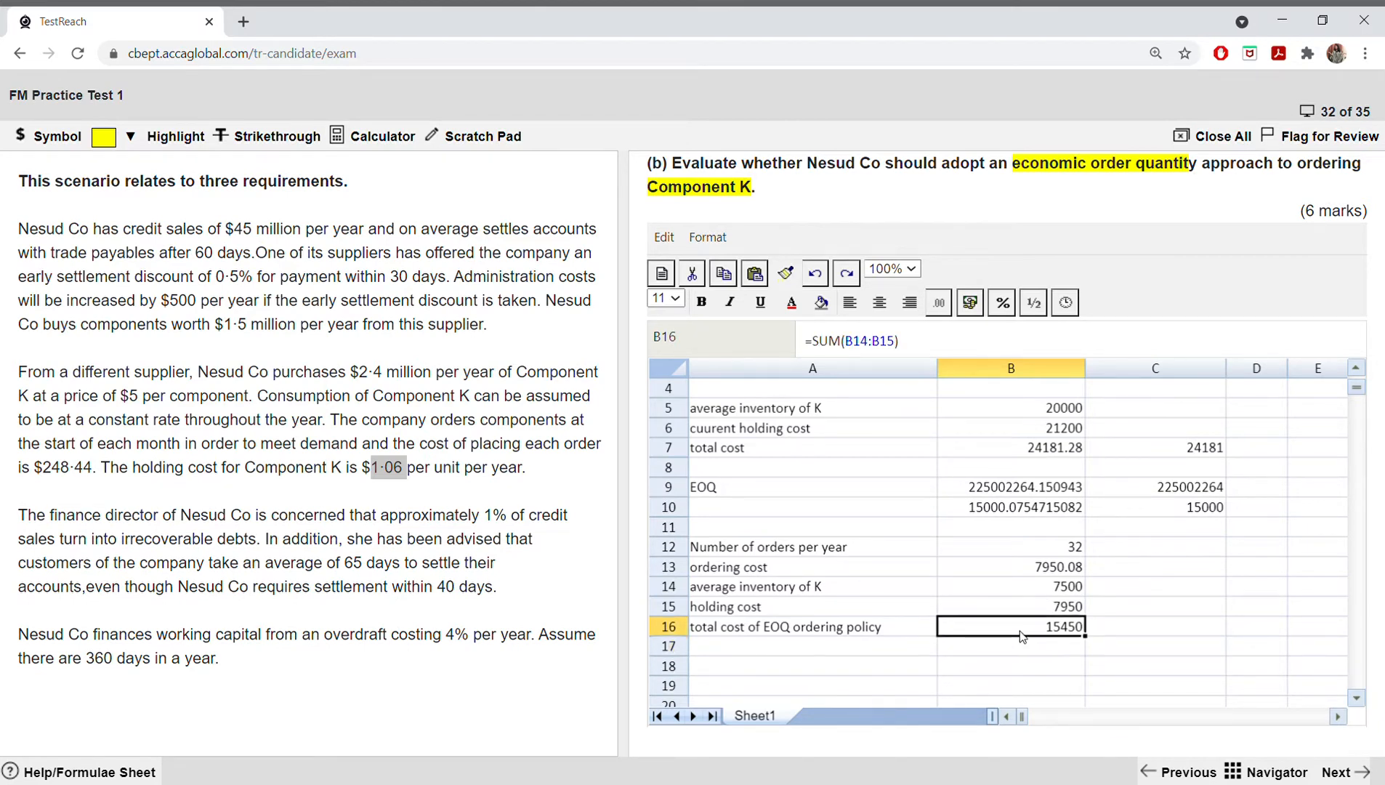
double_click(1026, 629)
key("BackSpace")
key("BackSpace")
key("BackSpace")
key("BackSpace")
key("BackSpace")
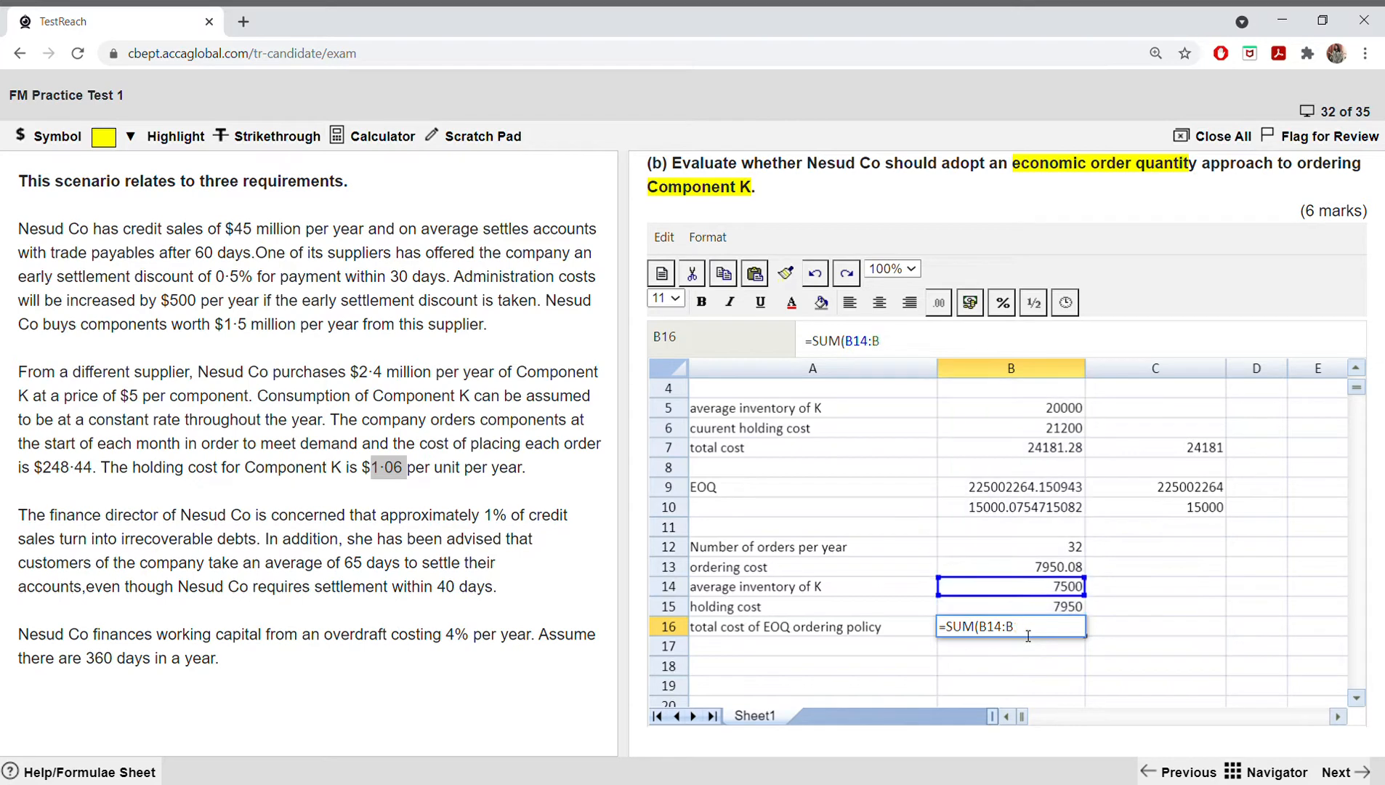
key("BackSpace")
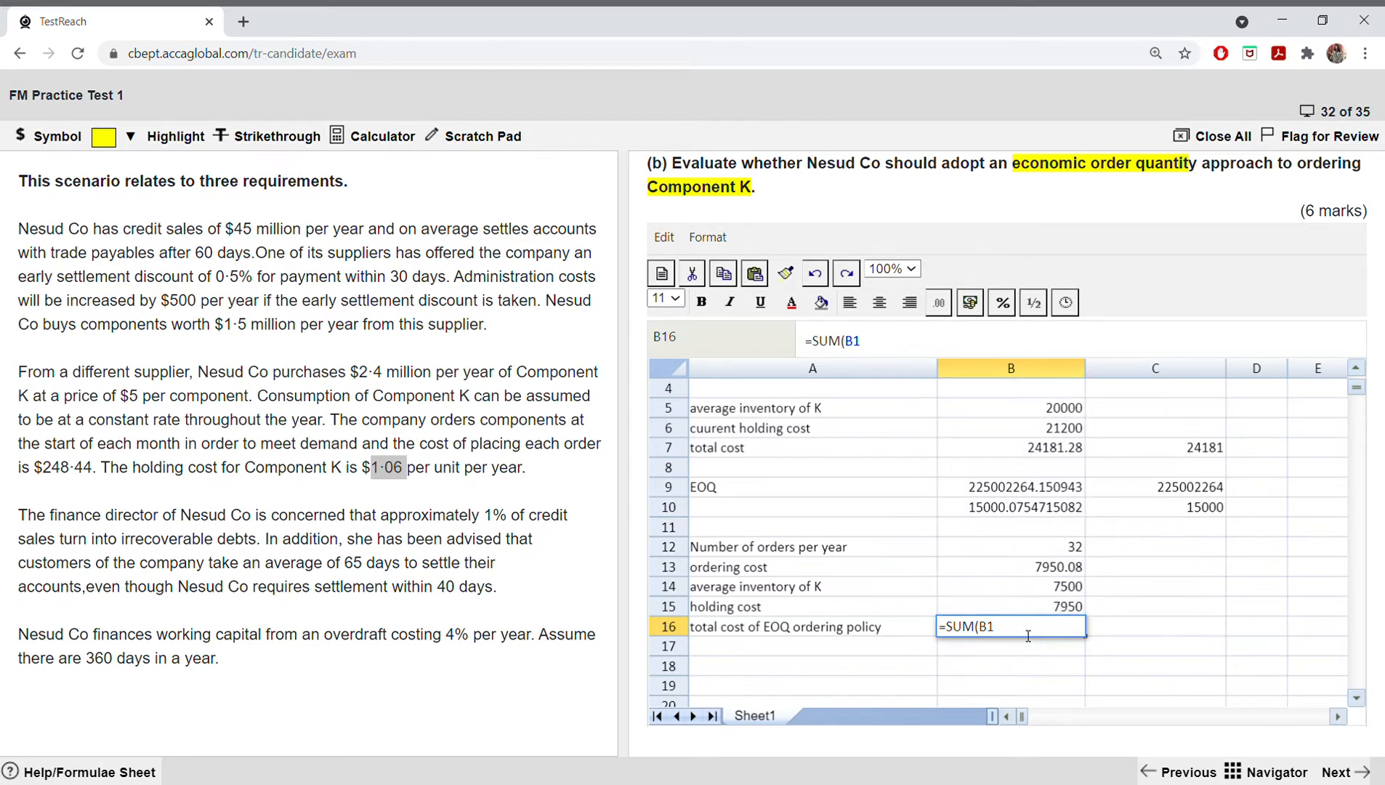
key("BackSpace")
key("BackSpace")
key("BackSpace")
key("BackSpace")
key("BackSpace")
key("BackSpace")
left_click(1047, 605)
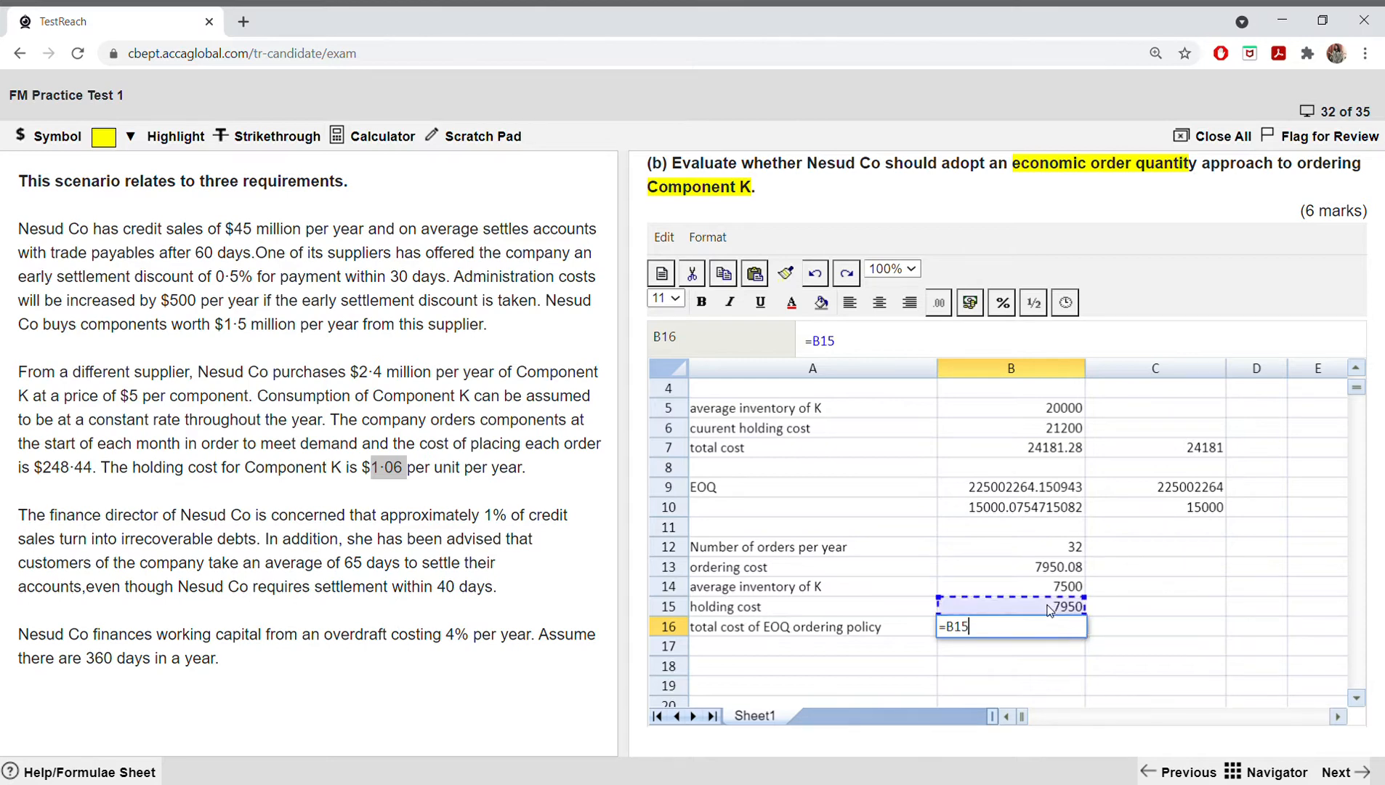
type("*2")
key("Return")
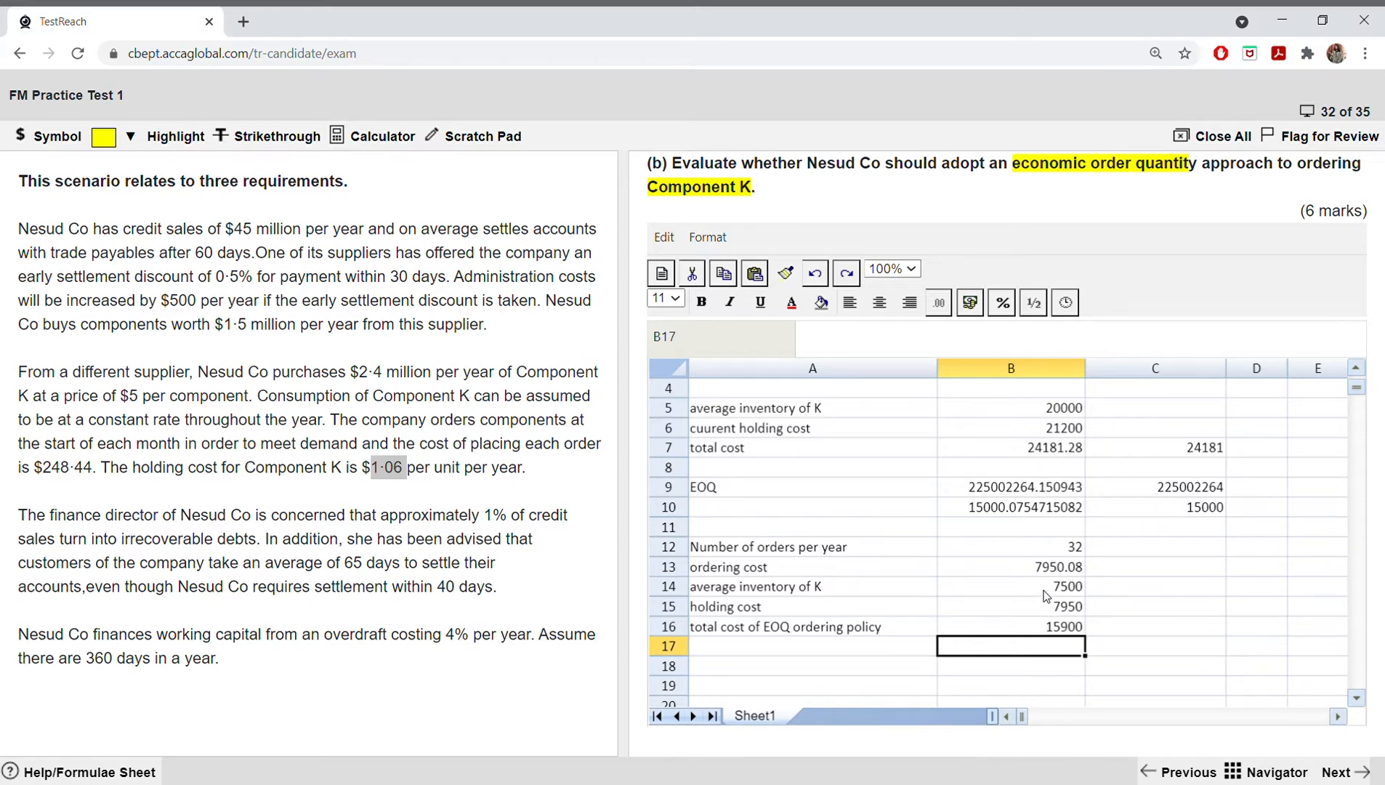
Step: Widen column A further and enter the conclusion "on financial grounds, Co should adopt" in A18
scroll(1005, 602, "down", 1)
left_click(811, 609)
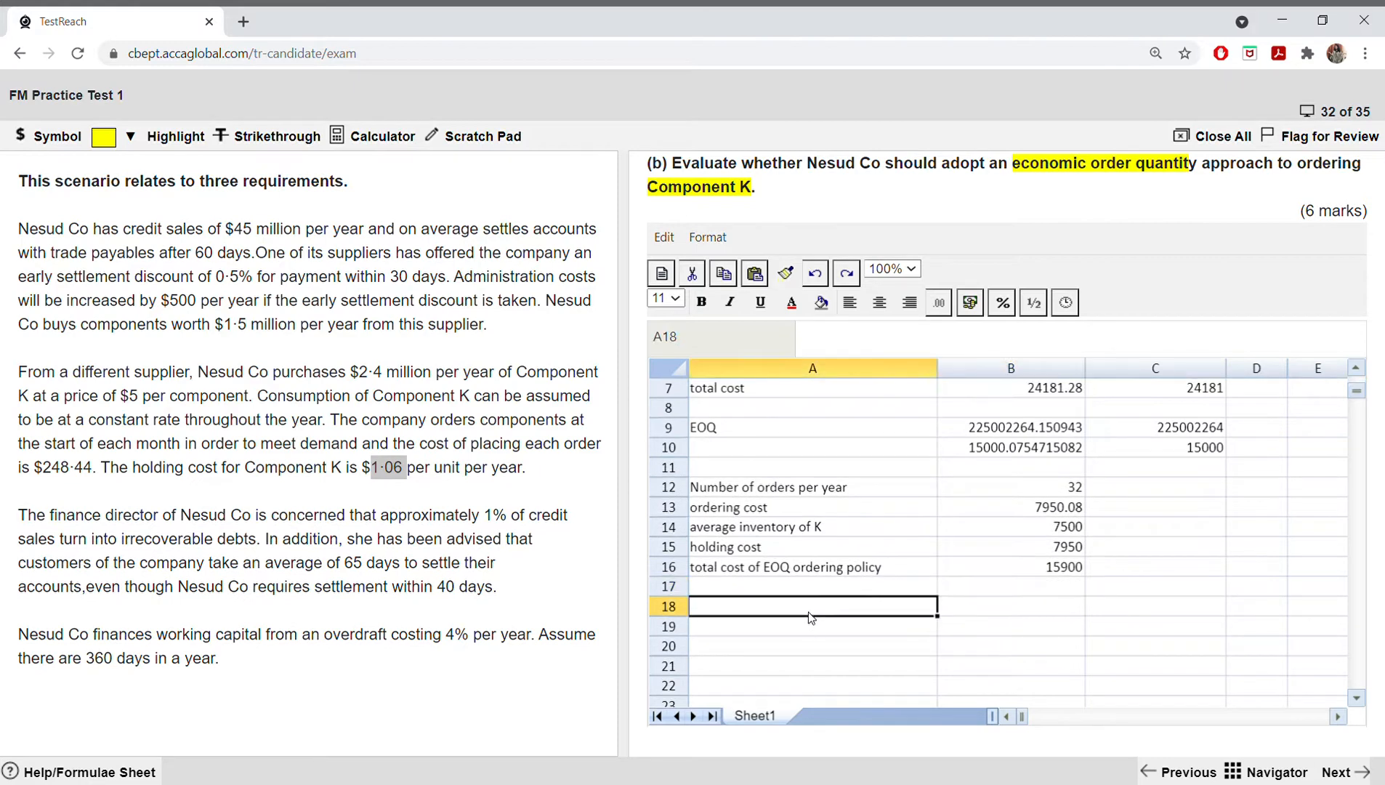
left_click_drag(937, 368, 998, 376)
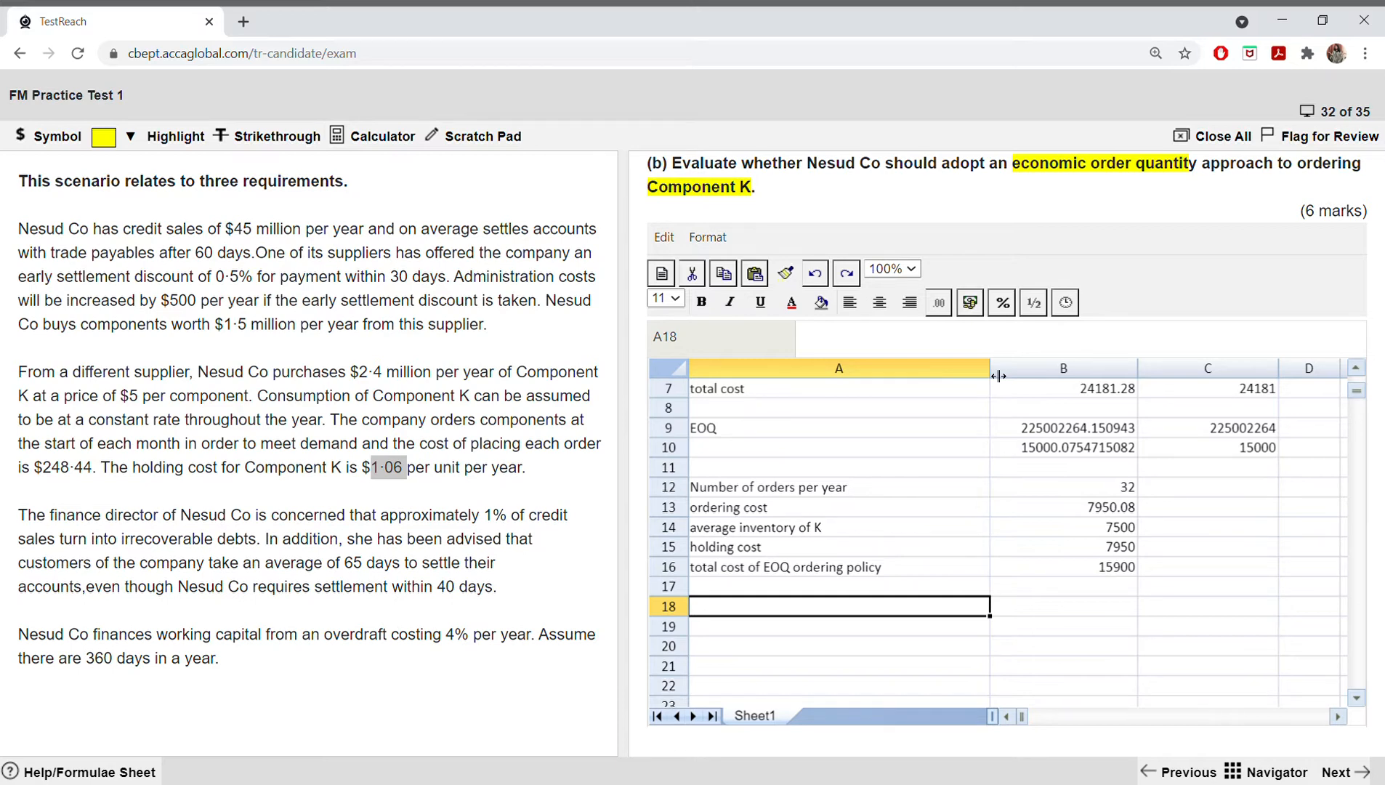
type("o")
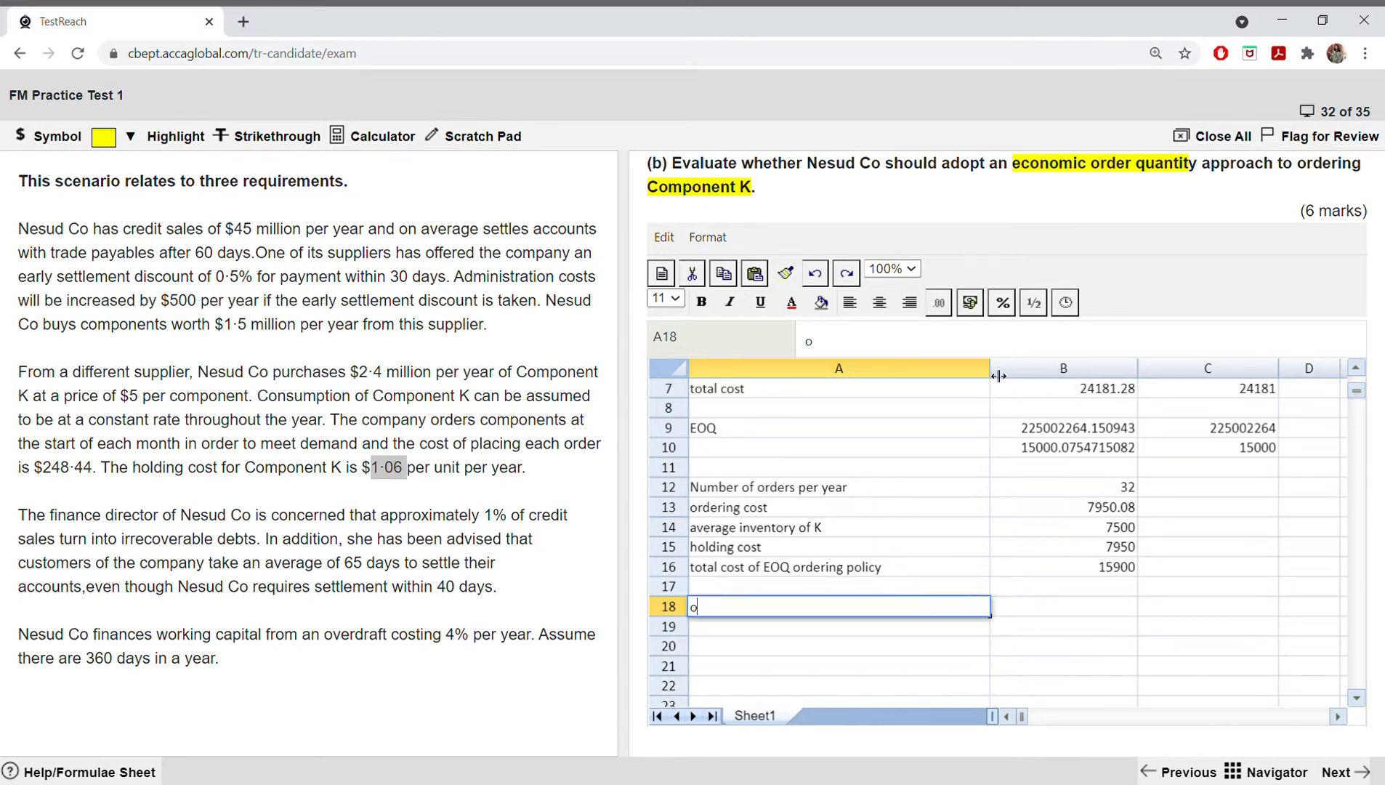
type("n financial gr")
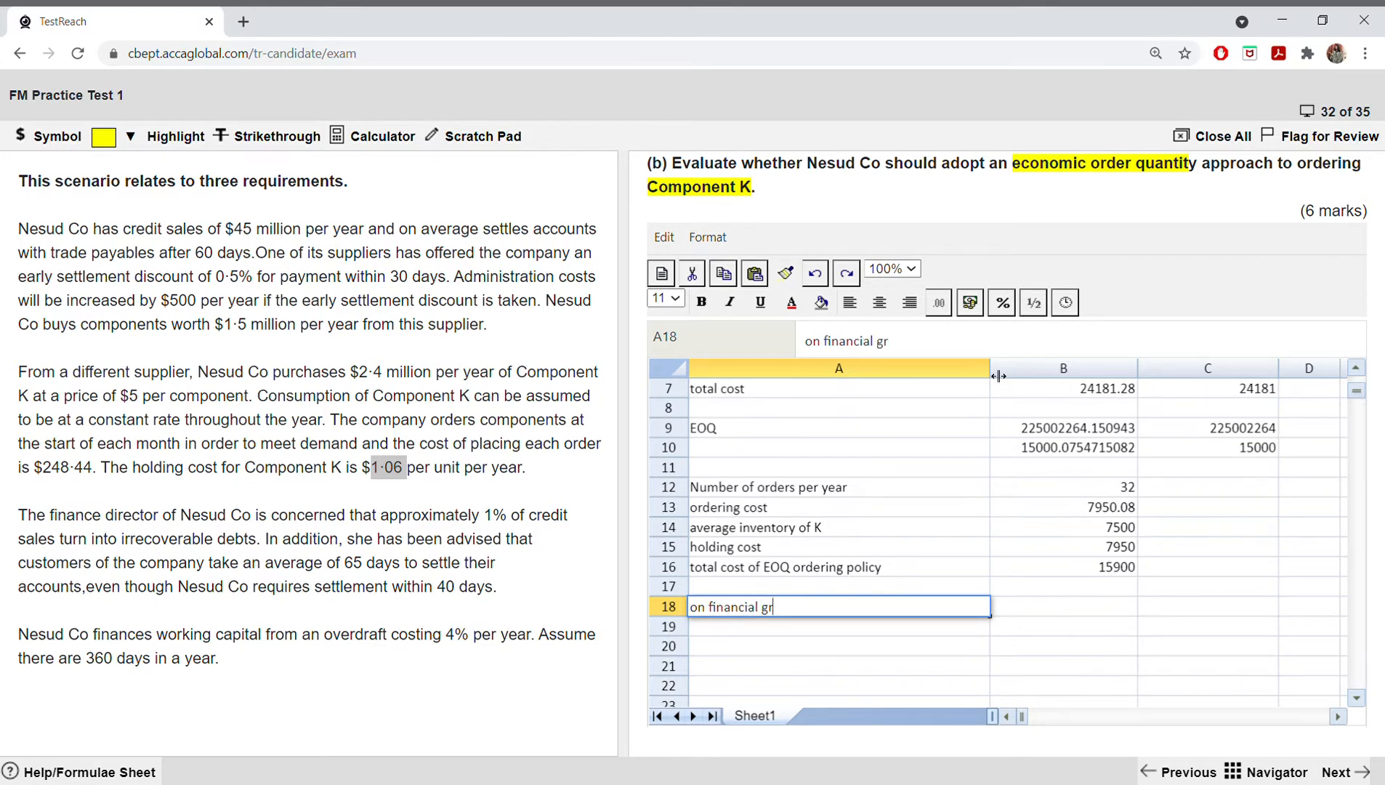
type("ounds,")
type("Co sho")
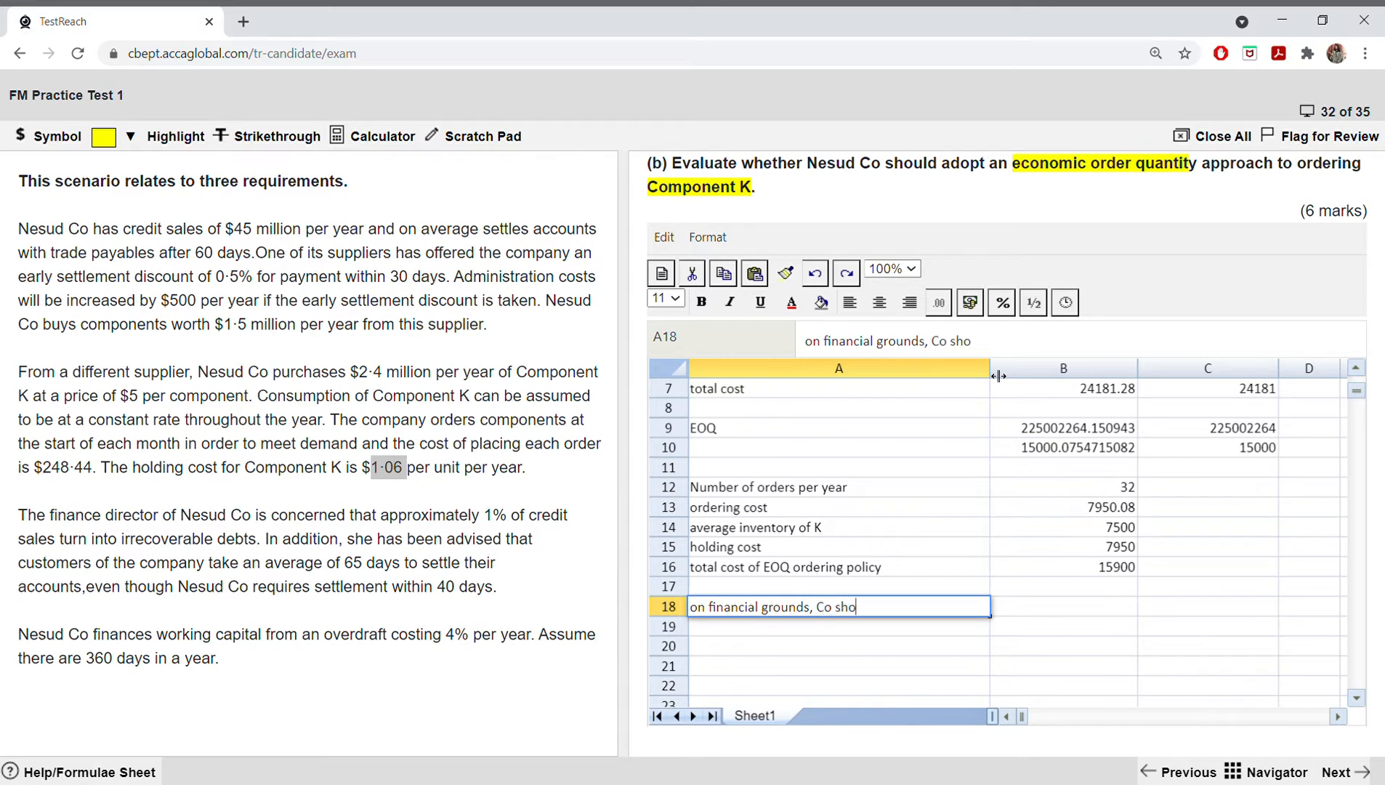
type("uld adopt")
left_click(1031, 602)
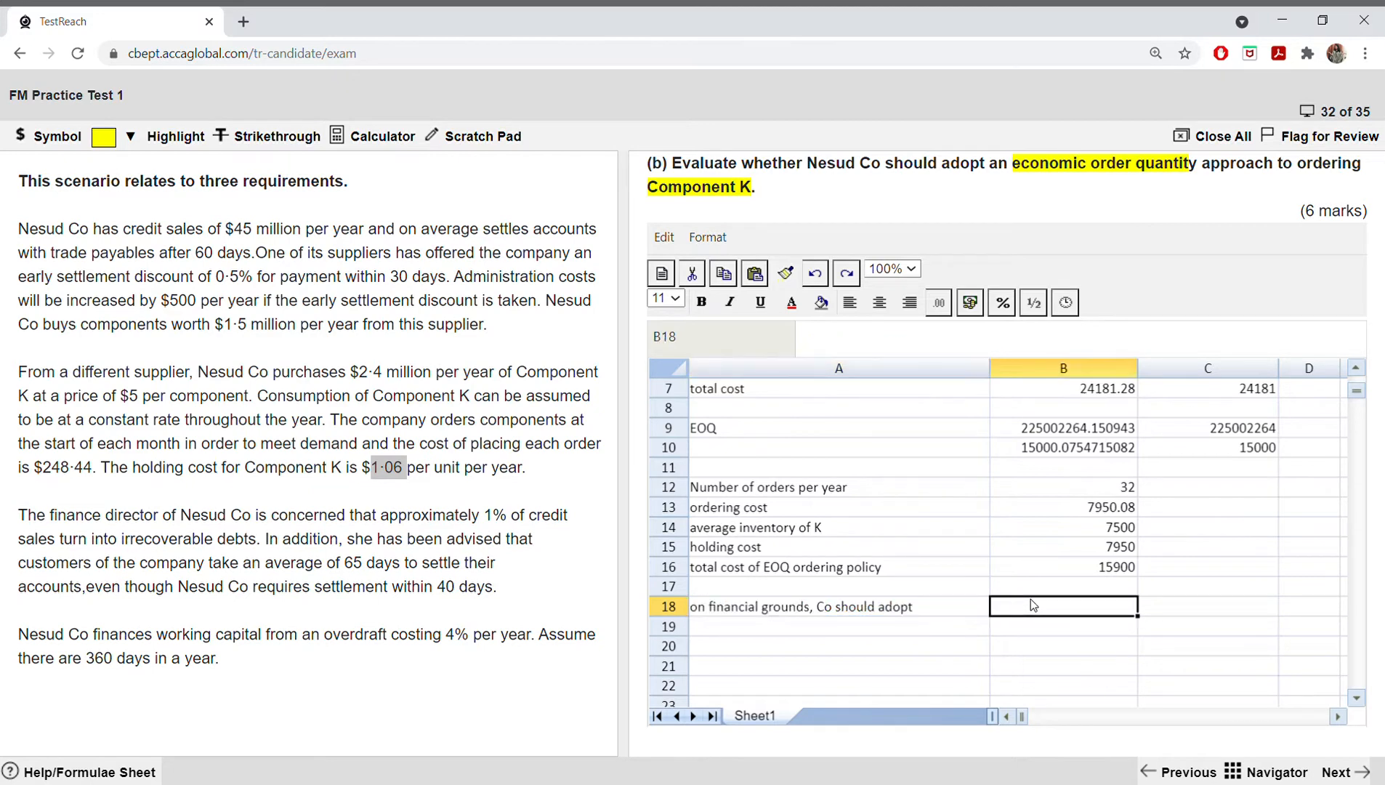
Step: Label cell A19 "reduction in cost"
left_click(901, 624)
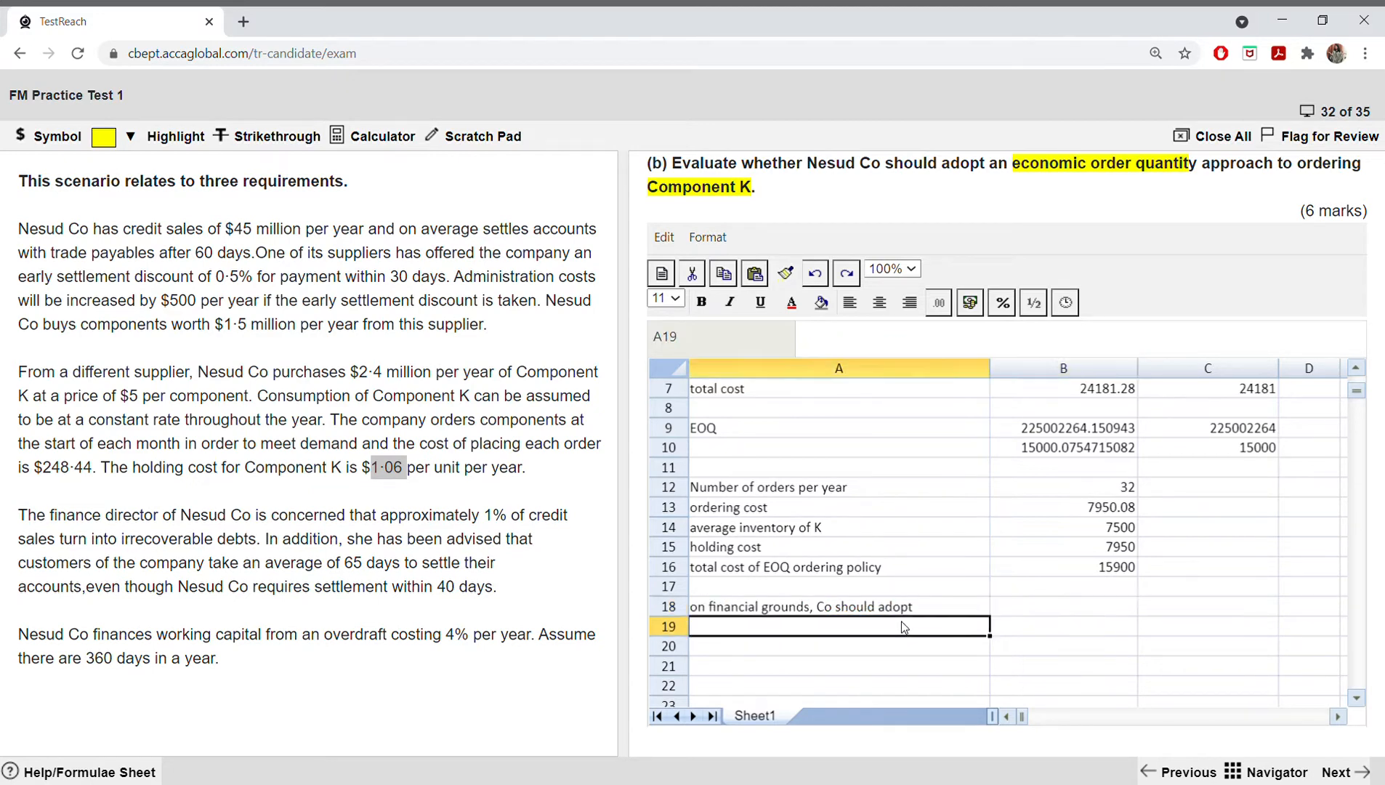
type("reducti")
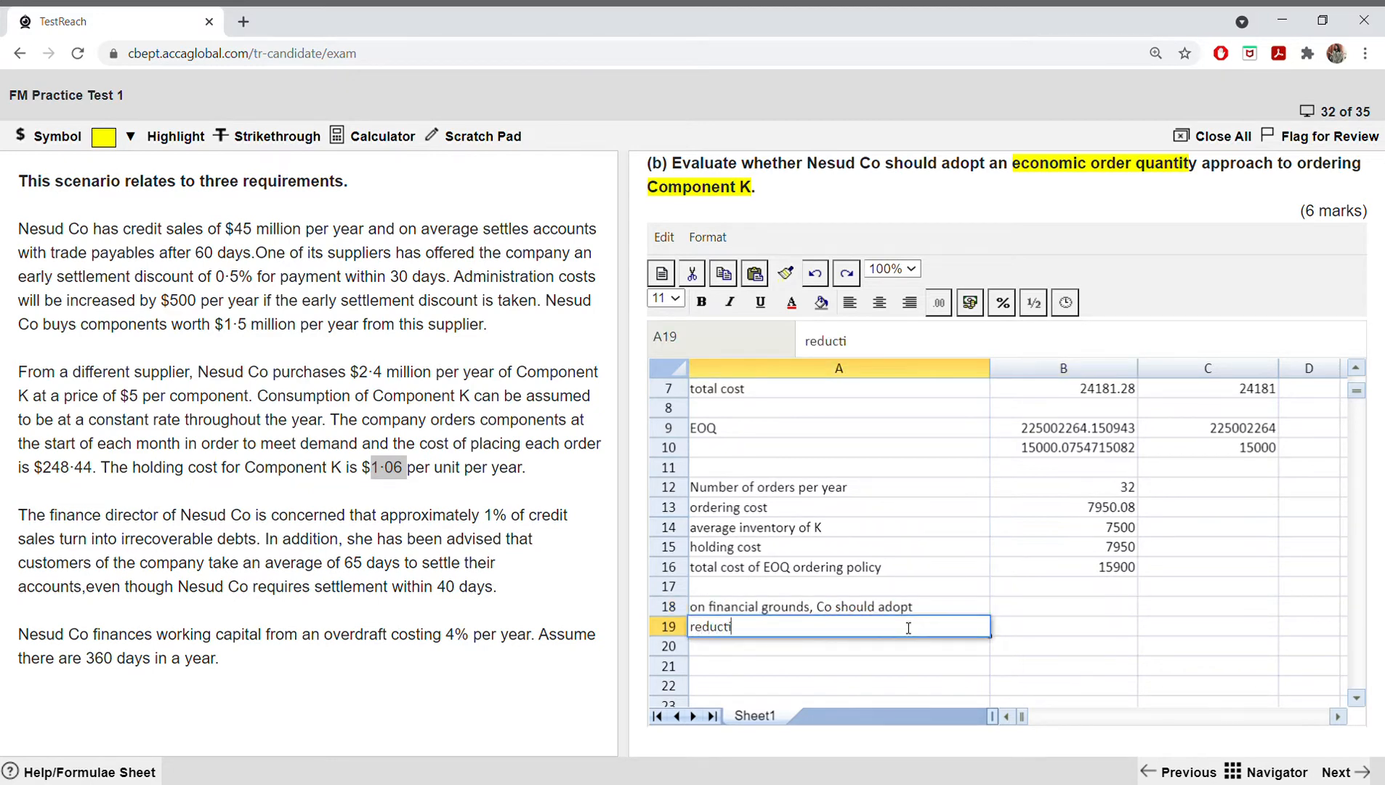
type("on in cosy")
key("BackSpace")
type("t")
Step: Calculate the cost reduction in B19 by subtracting B16 from C7
left_click(1031, 630)
type("(")
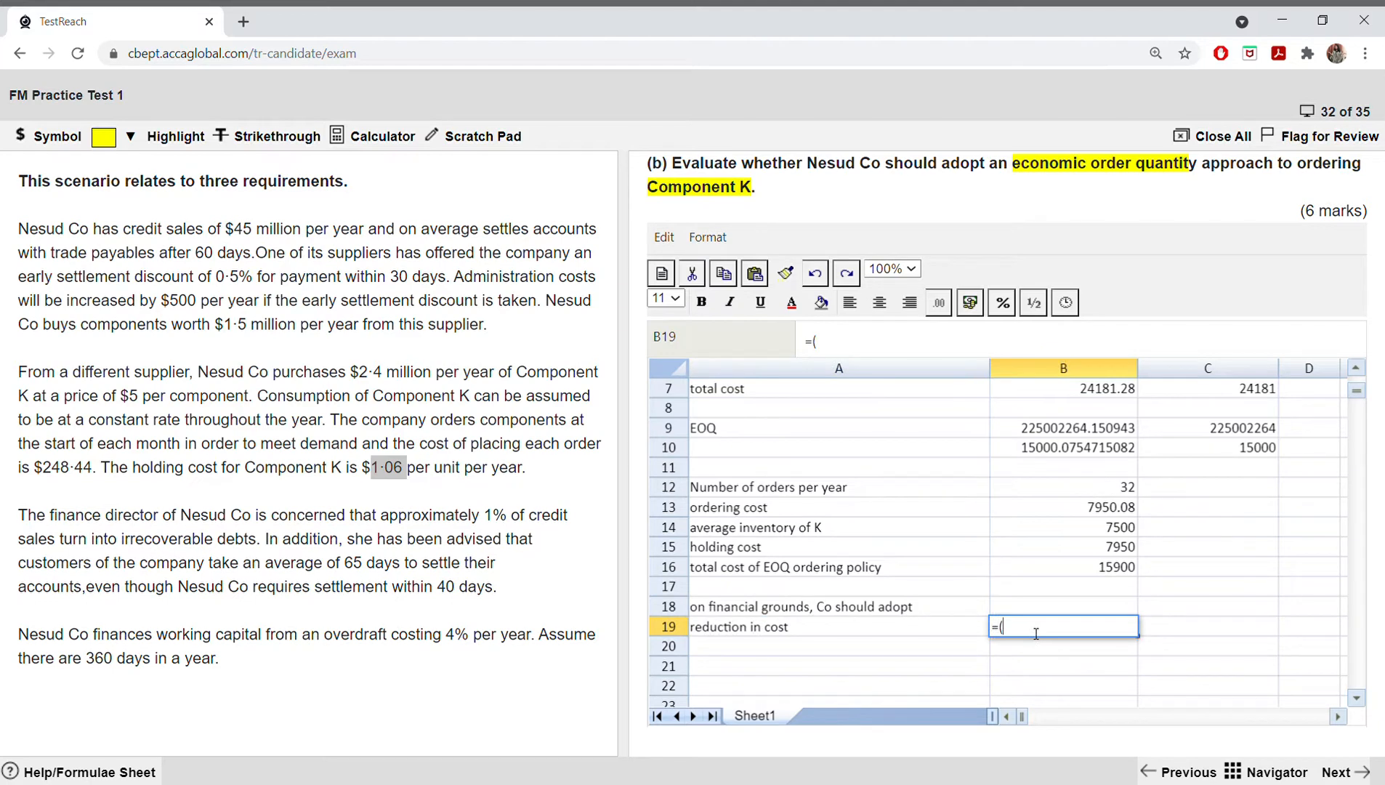
left_click(1221, 397)
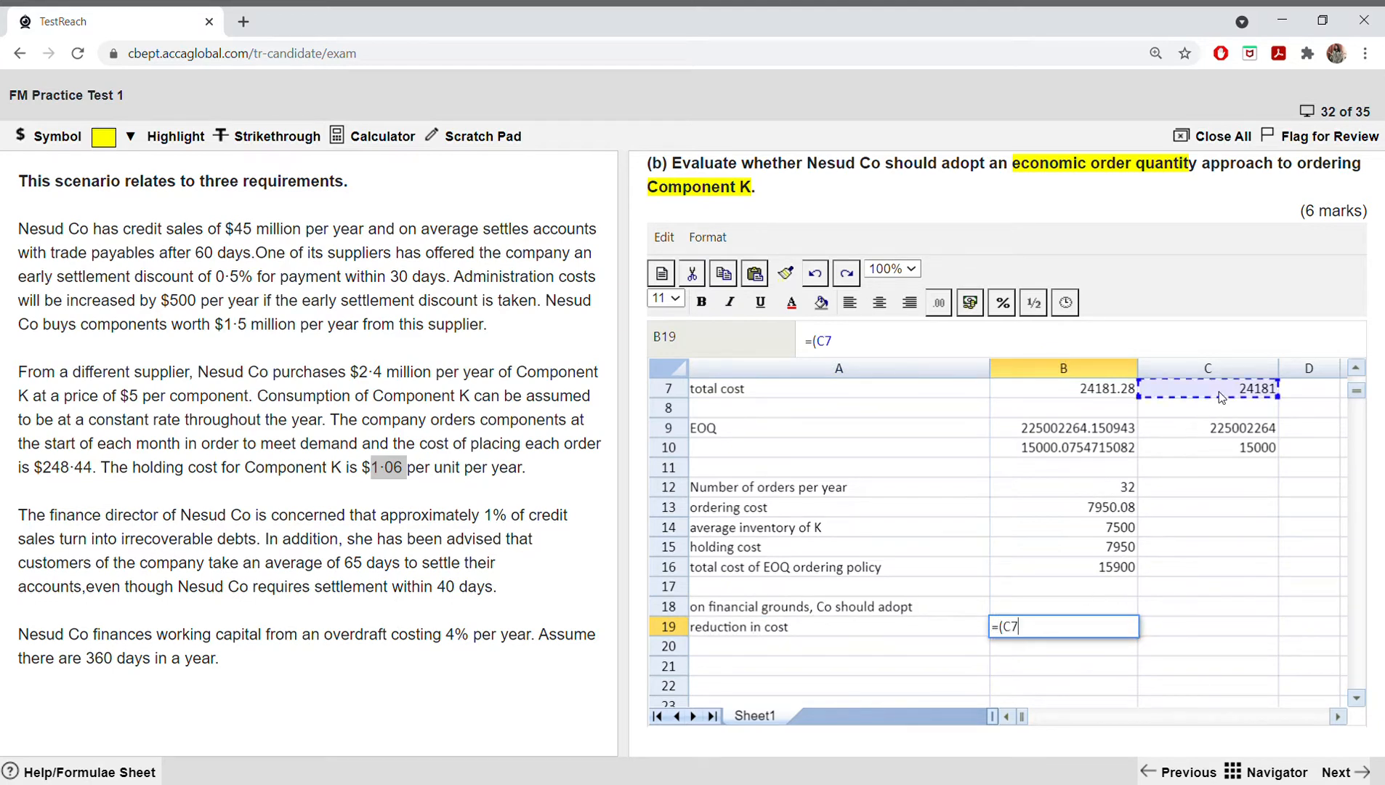
type("-")
left_click(1119, 567)
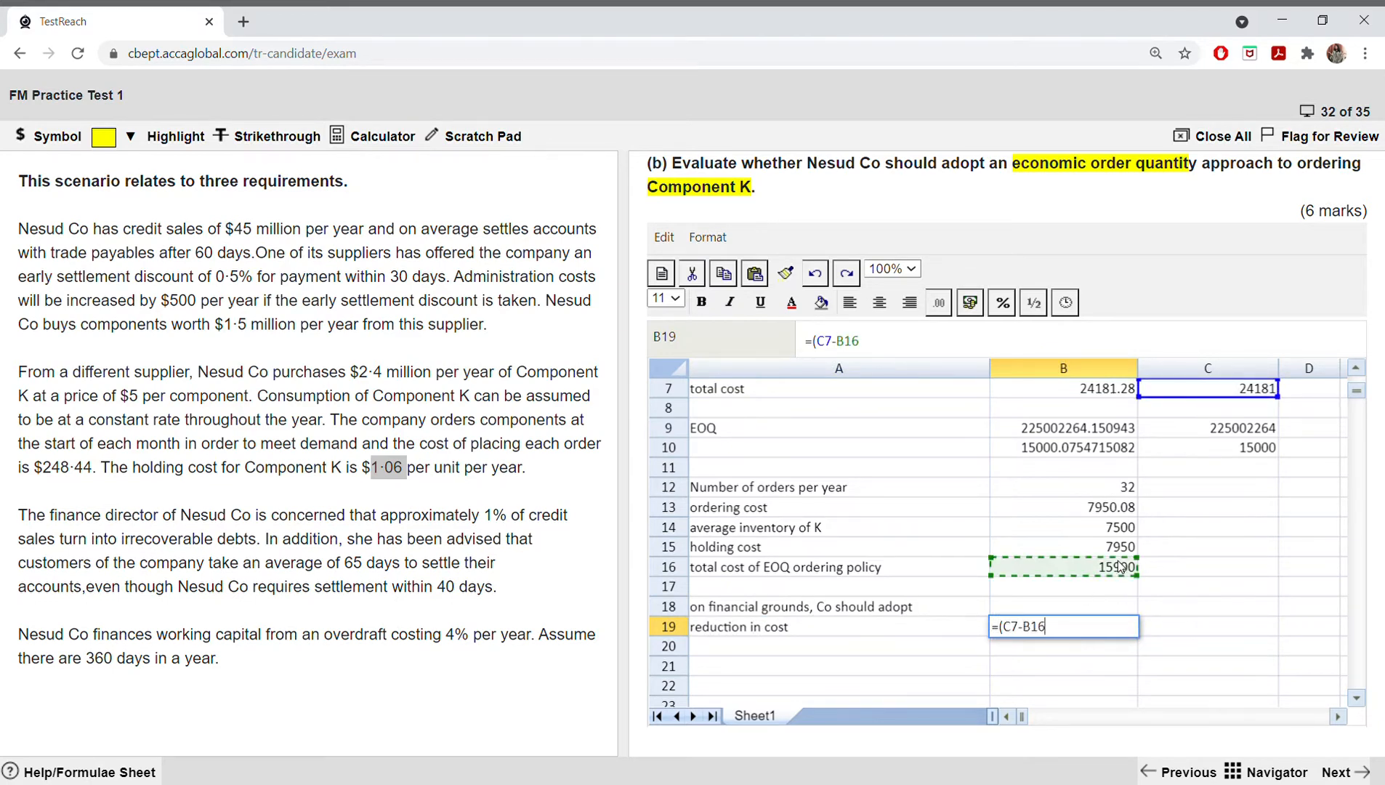
key("Return")
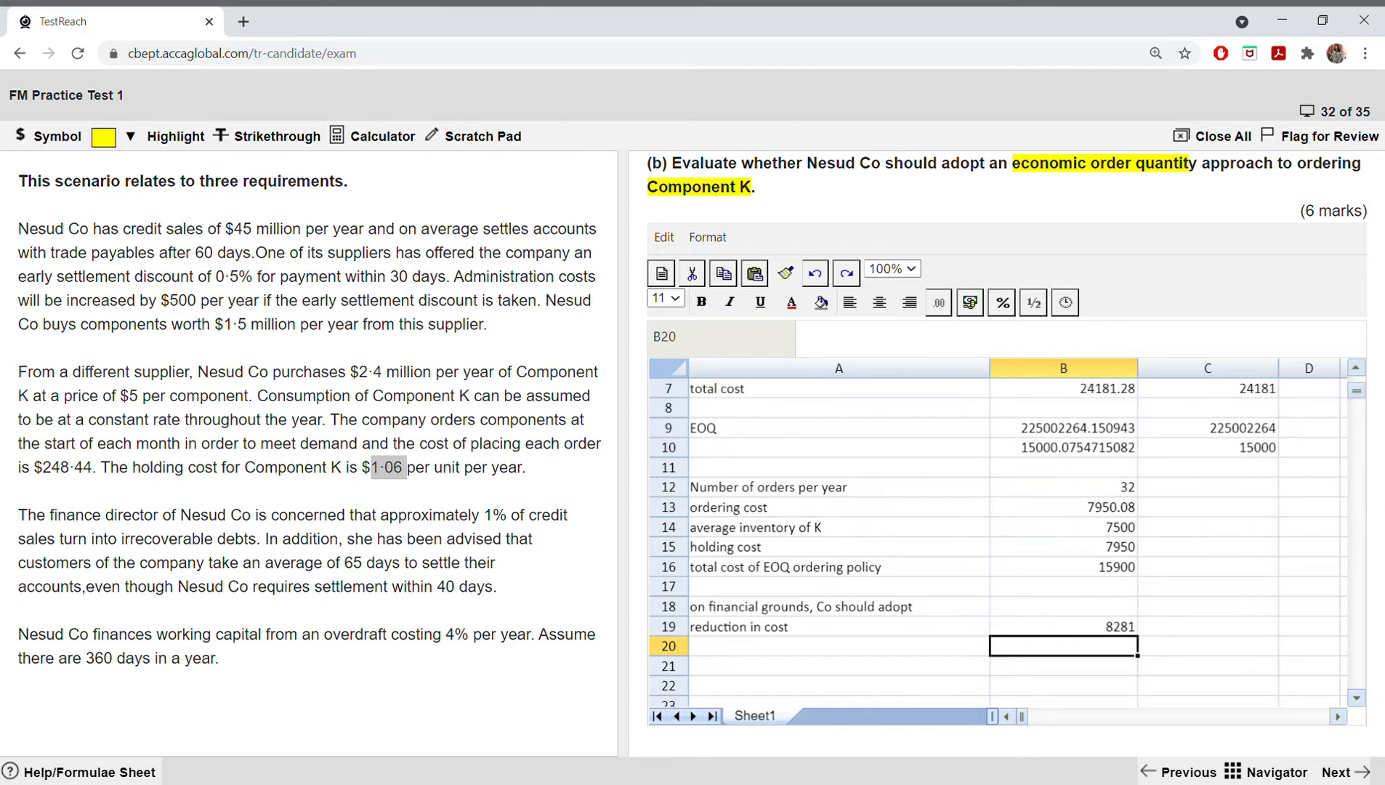
Step: Review the completed EOQ workings and move on to requirement (c) about managing trade receivables
scroll(856, 558, "up", 1)
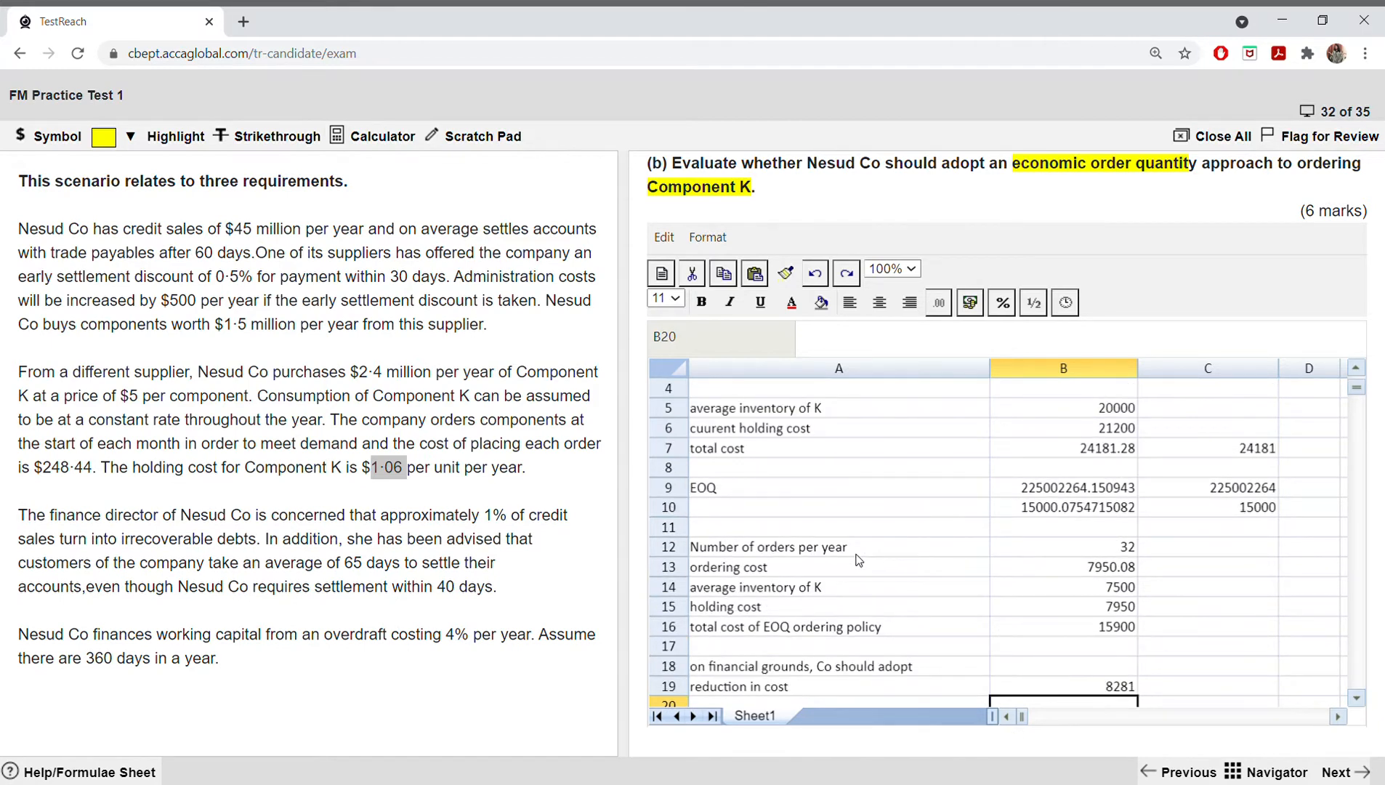
scroll(858, 559, "down", 1)
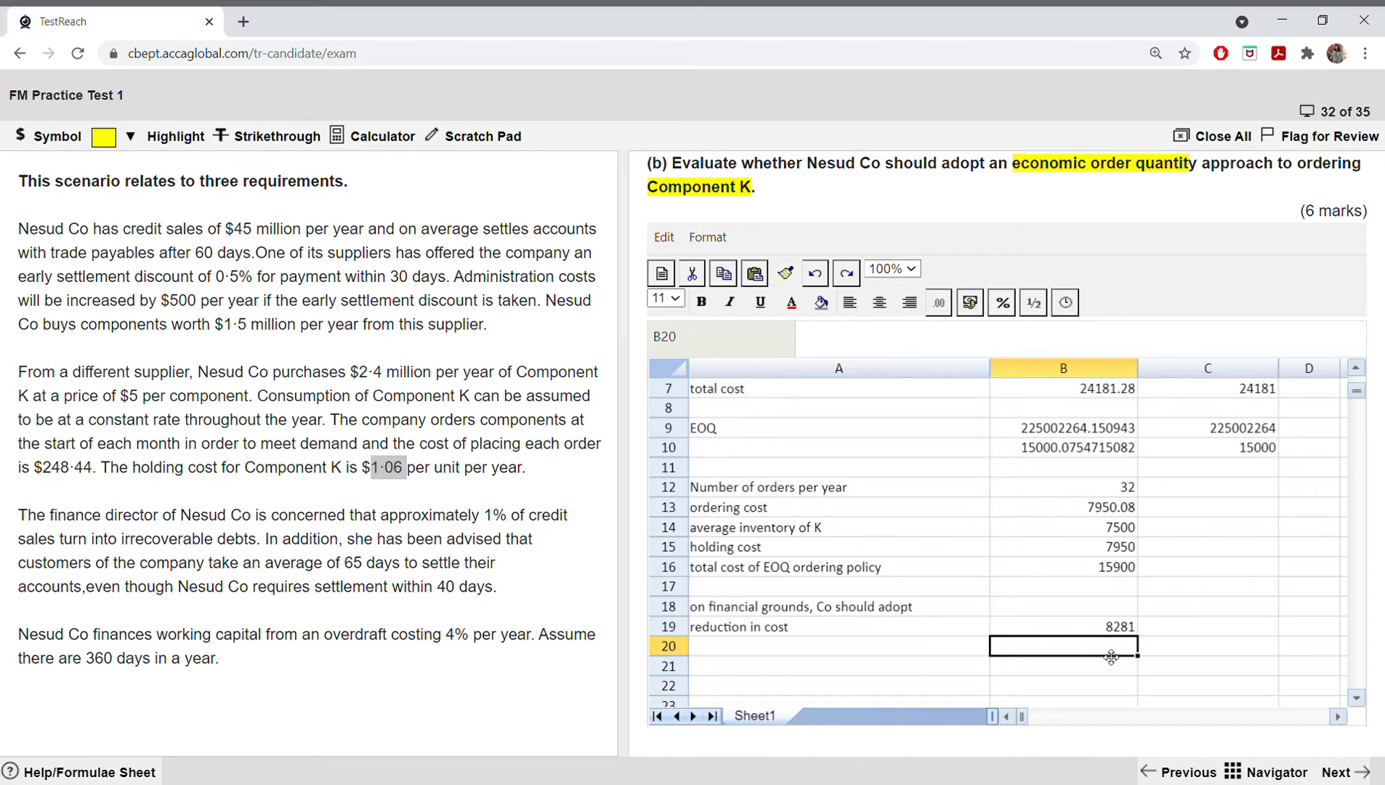
left_click(1345, 771)
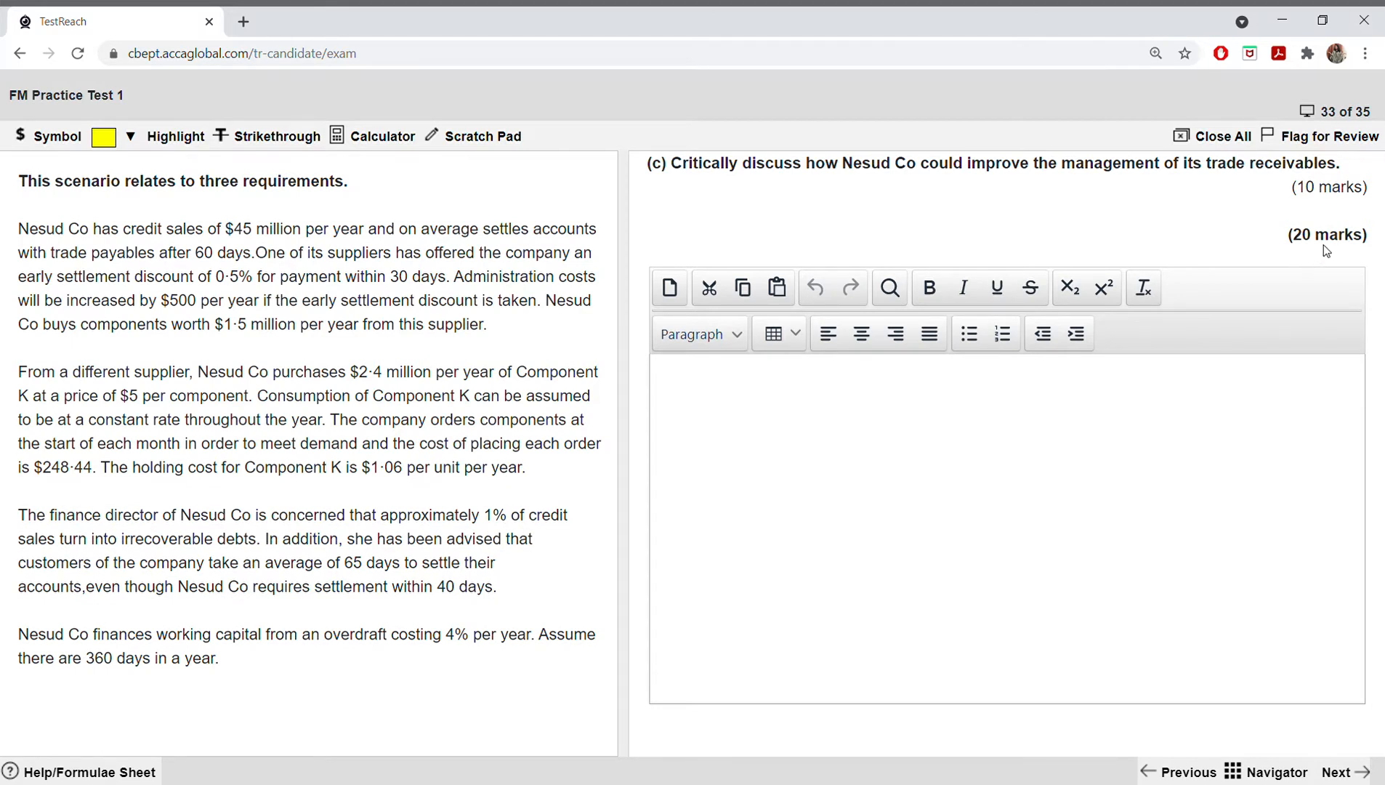
left_click(292, 139)
left_click_drag(1291, 239, 1370, 238)
left_click(1037, 236)
Step: Start the requirement (c) answer with the heading "1) credit analysis"
left_click(791, 399)
type("1)")
type("credit ana")
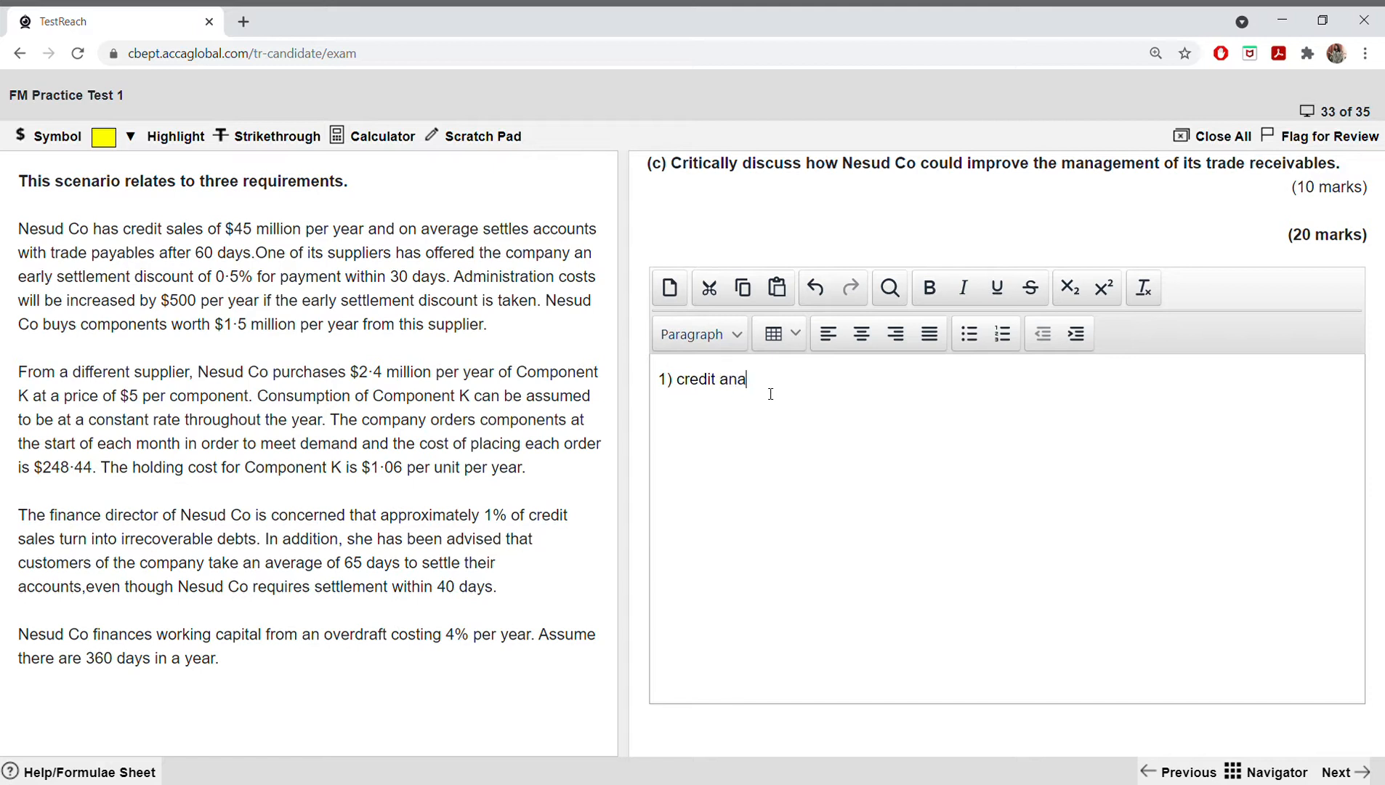
type("lysis")
key("BackSpace")
key("BackSpace")
type("is")
Step: Add the second heading "2) credit control" on a new line, clearing any stray blank lines
key("Return")
type("2)")
key("Right")
key("Right")
key("Right")
key("Right")
key("Right")
key("Right")
key("Right")
key("Right")
key("Right")
key("Right")
key("Right")
key("Return")
key("Return")
key("Return")
key("Down")
key("BackSpace")
key("BackSpace")
key("BackSpace")
key("Right")
type("credit control")
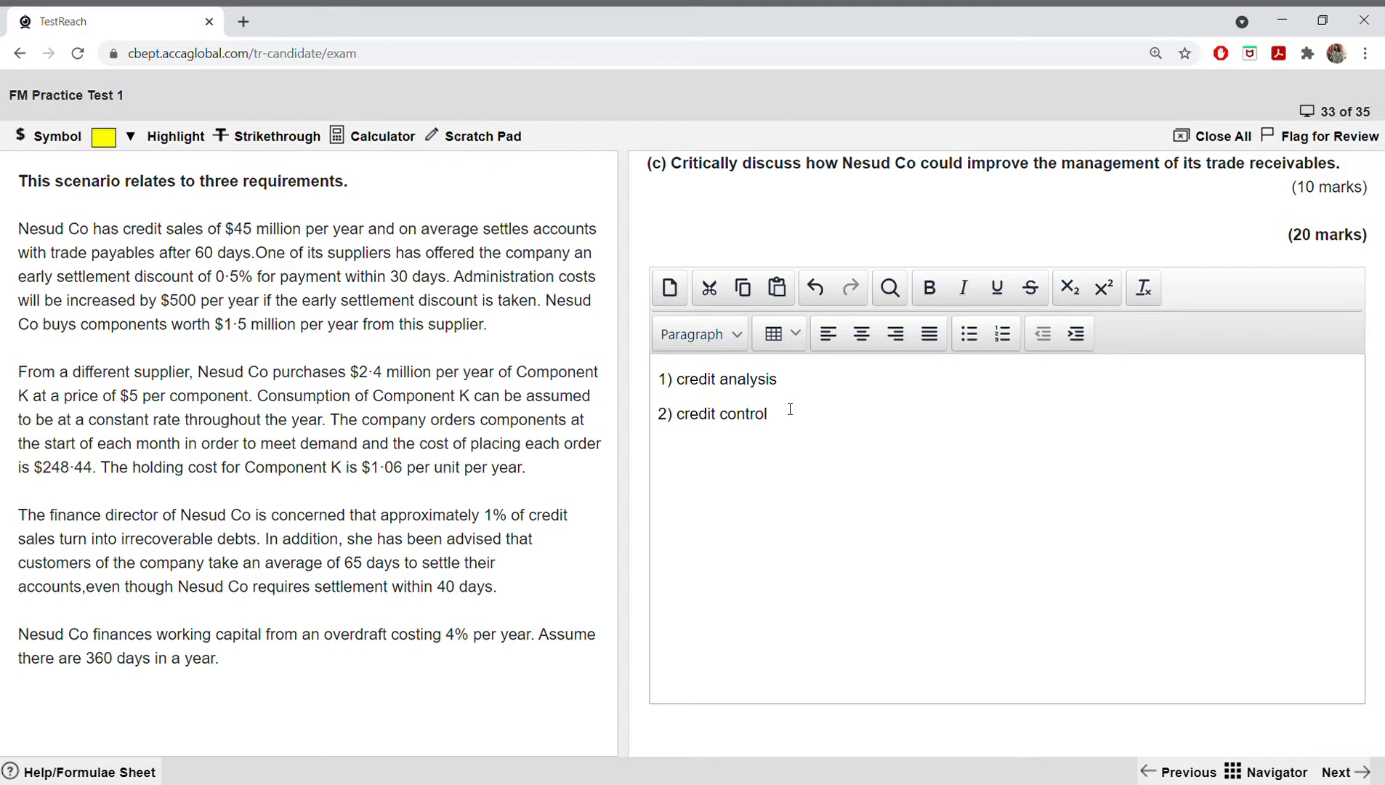
Step: Add the third heading "3) collection of amouts owed" on a new line
key("Return")
type("3) collection of amouts owed")
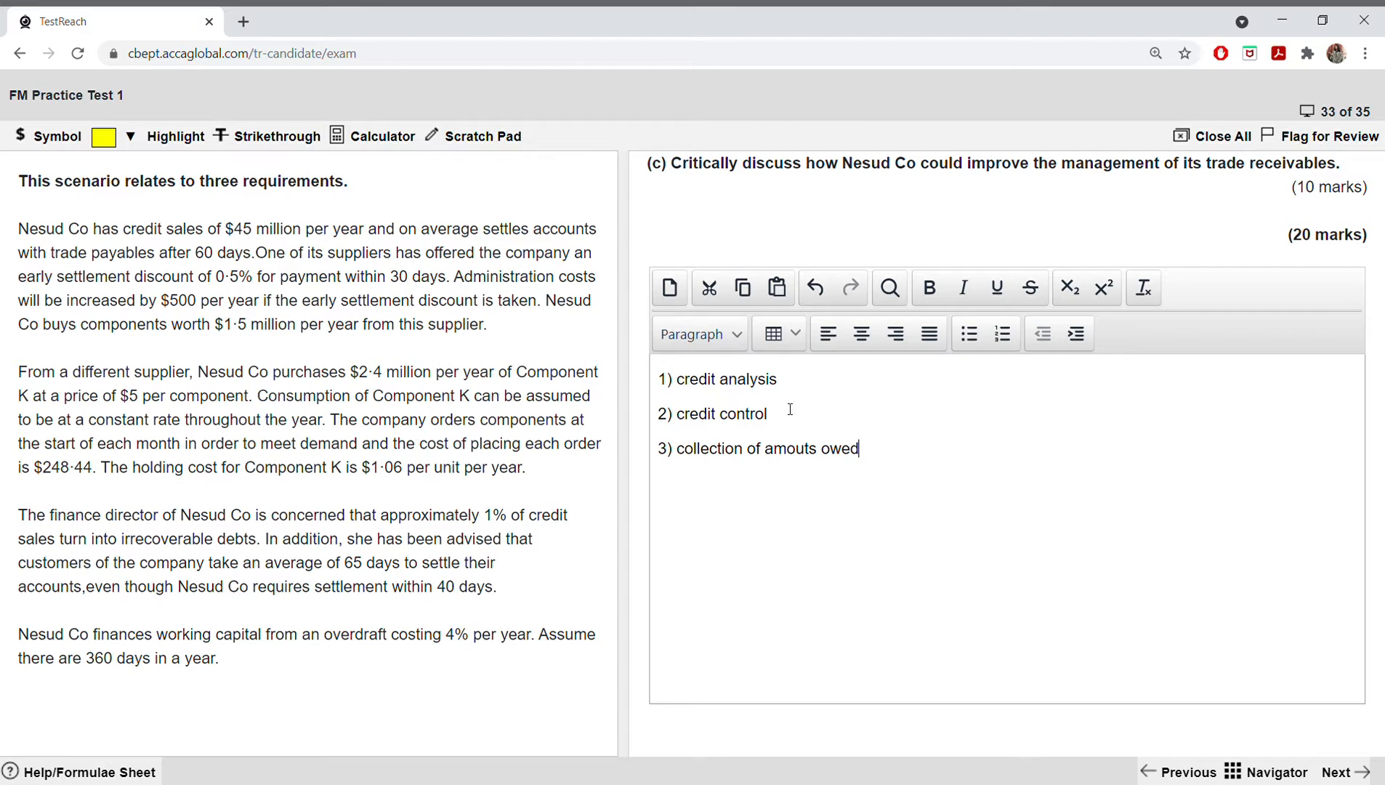
Step: Add the fourth heading "4) factoring of trade receivables" on a new line of the requirement (c) answer
key("Return")
type("4) factoring of")
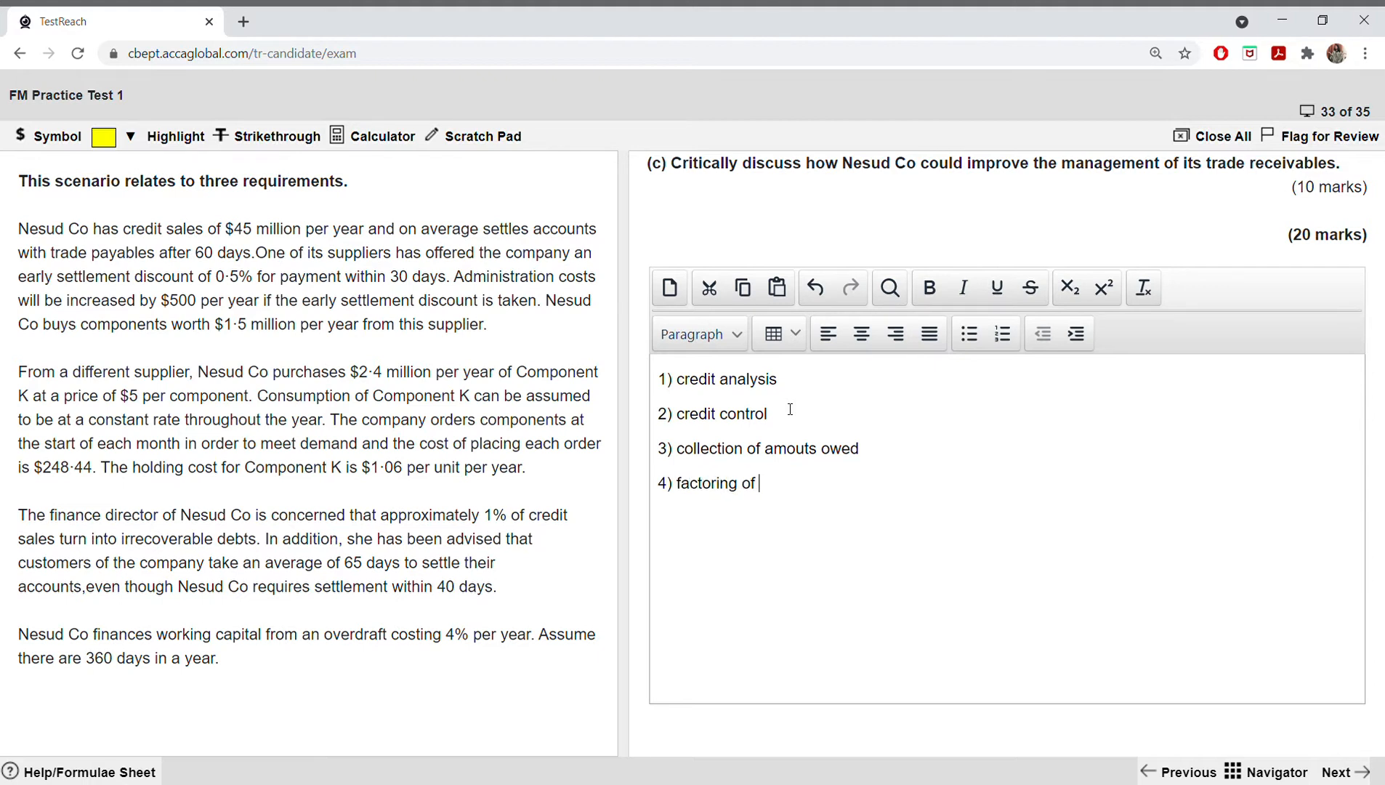
type(" trade receivables")
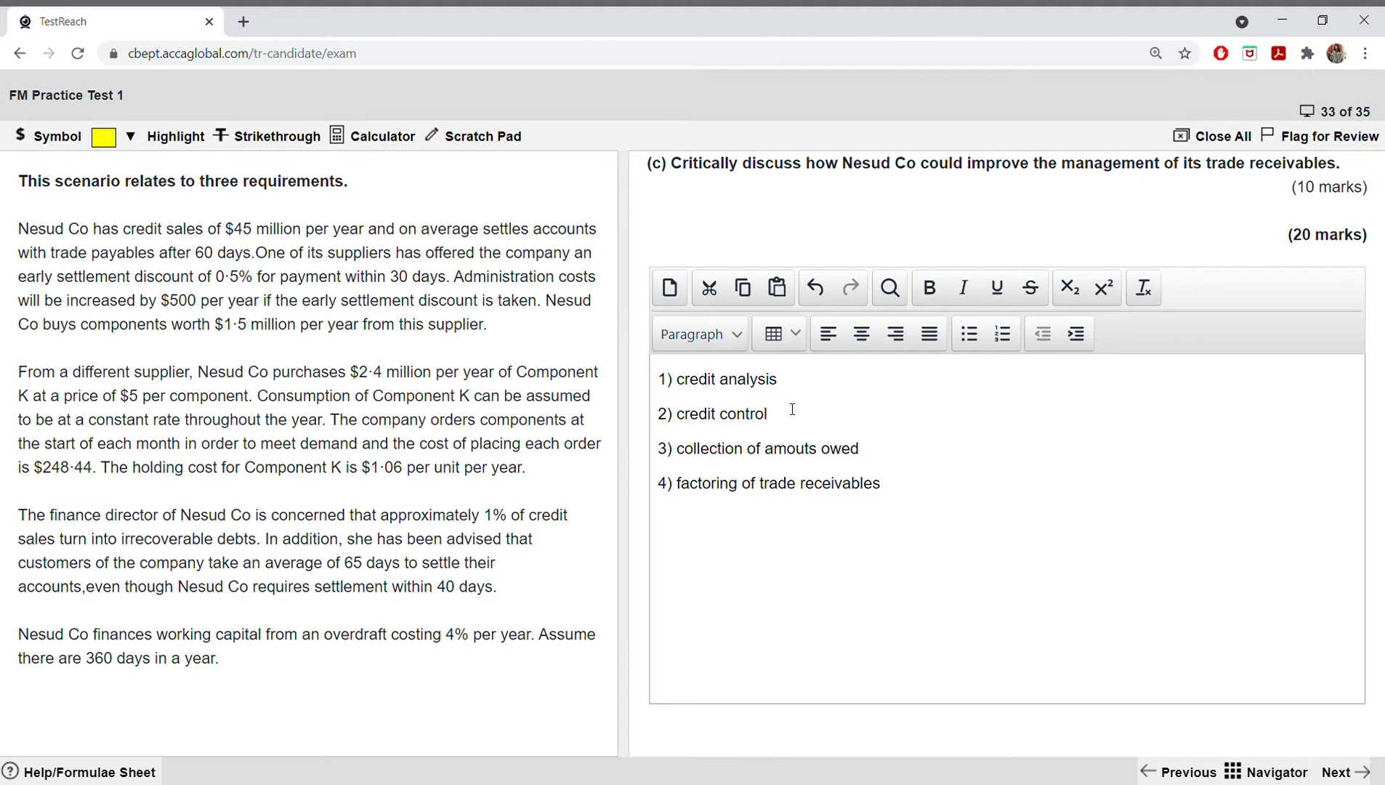
Step: Add the fifth heading "5) Other relevant discussion" on a new line below the factoring heading
key("Return")
type("5) Other relevant ")
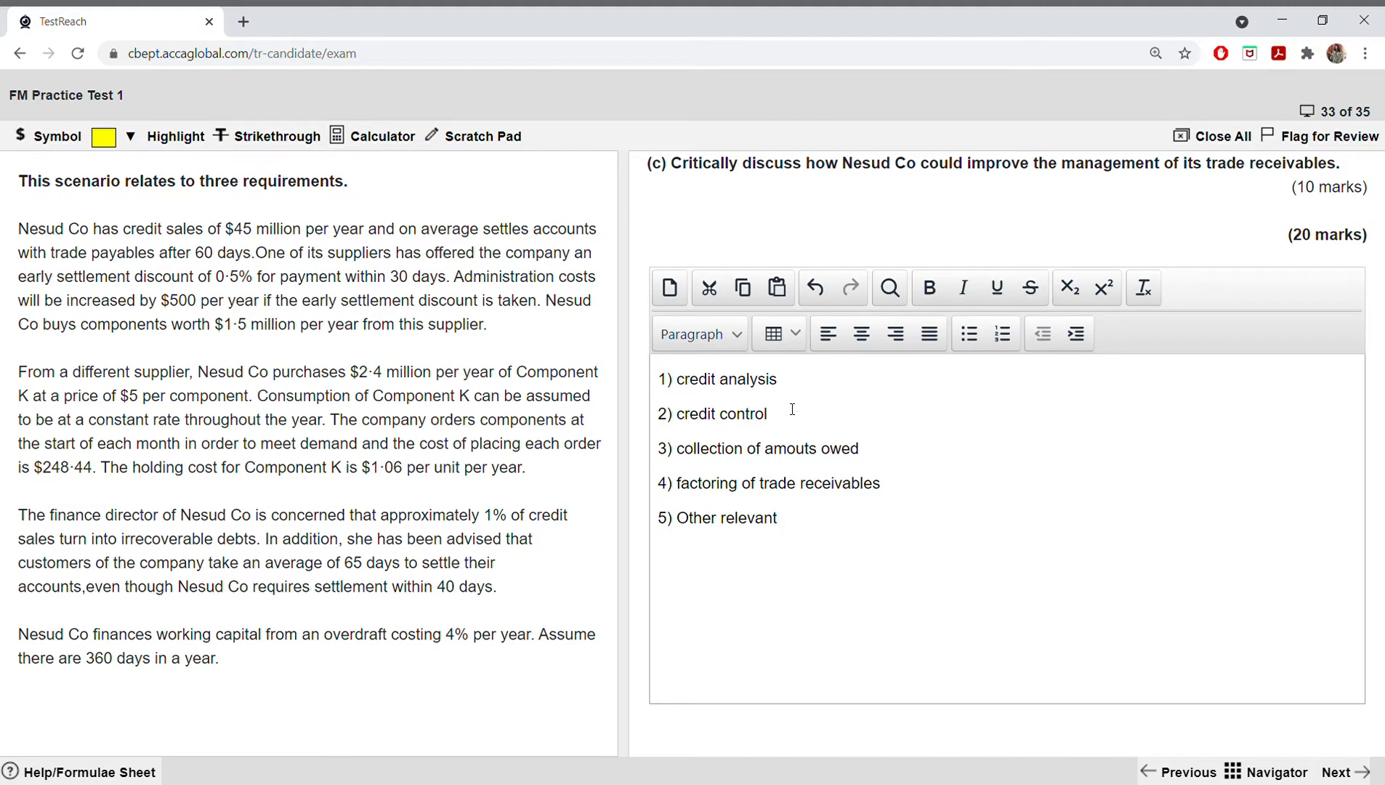
type("discussion")
Step: Move on to question 34 about Hebac Co and look through its whole scenario, returning to the beginning
left_click(1340, 768)
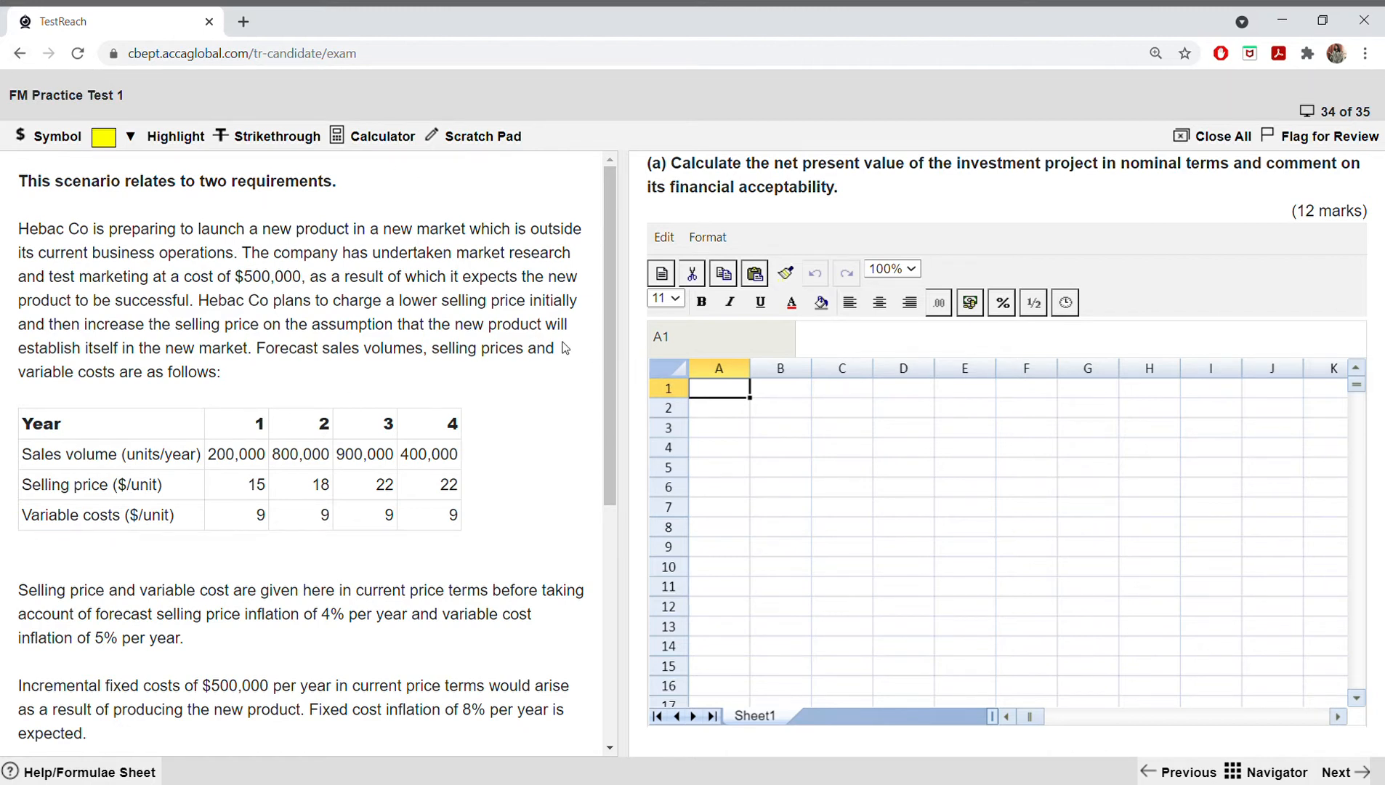
left_click(1337, 772)
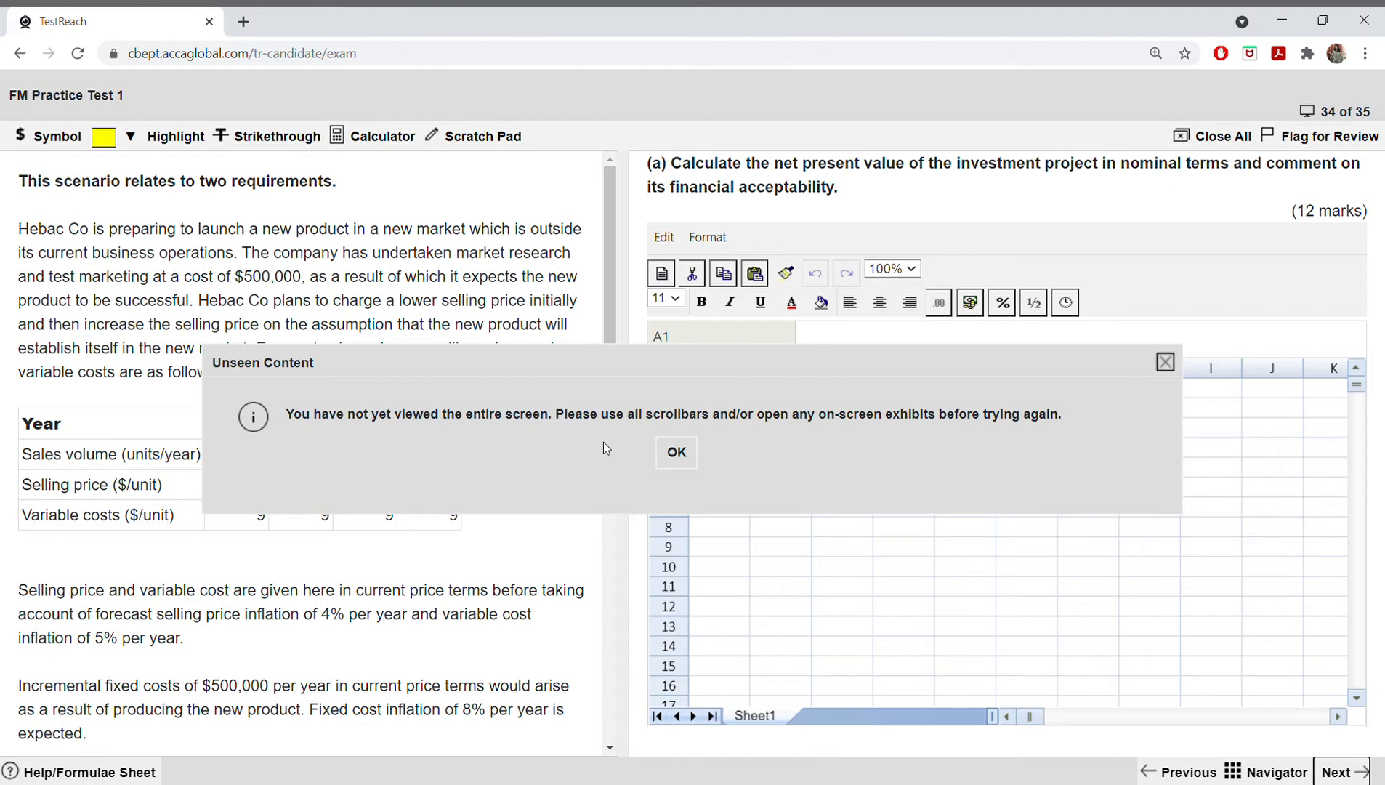
left_click(675, 454)
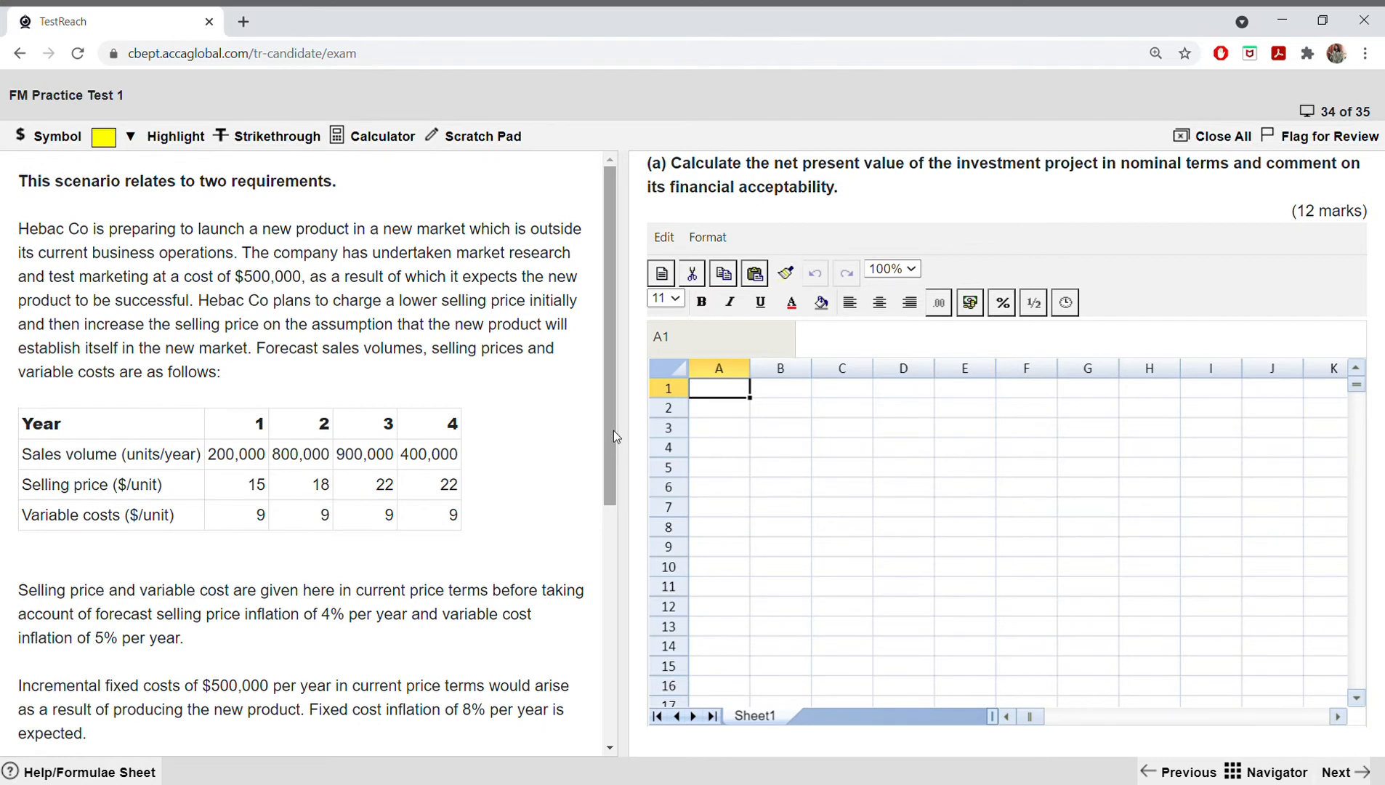
left_click_drag(614, 431, 600, 701)
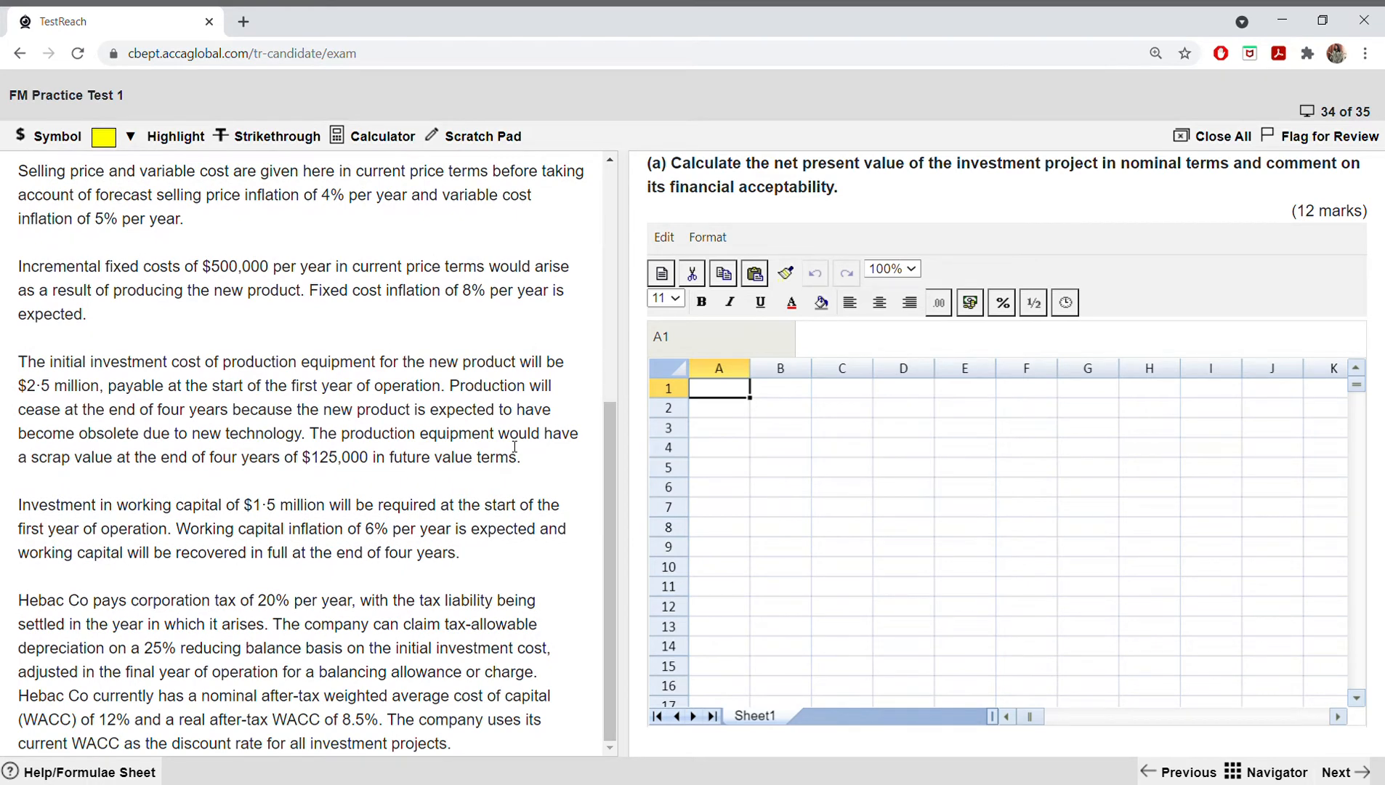
left_click_drag(603, 471, 639, 233)
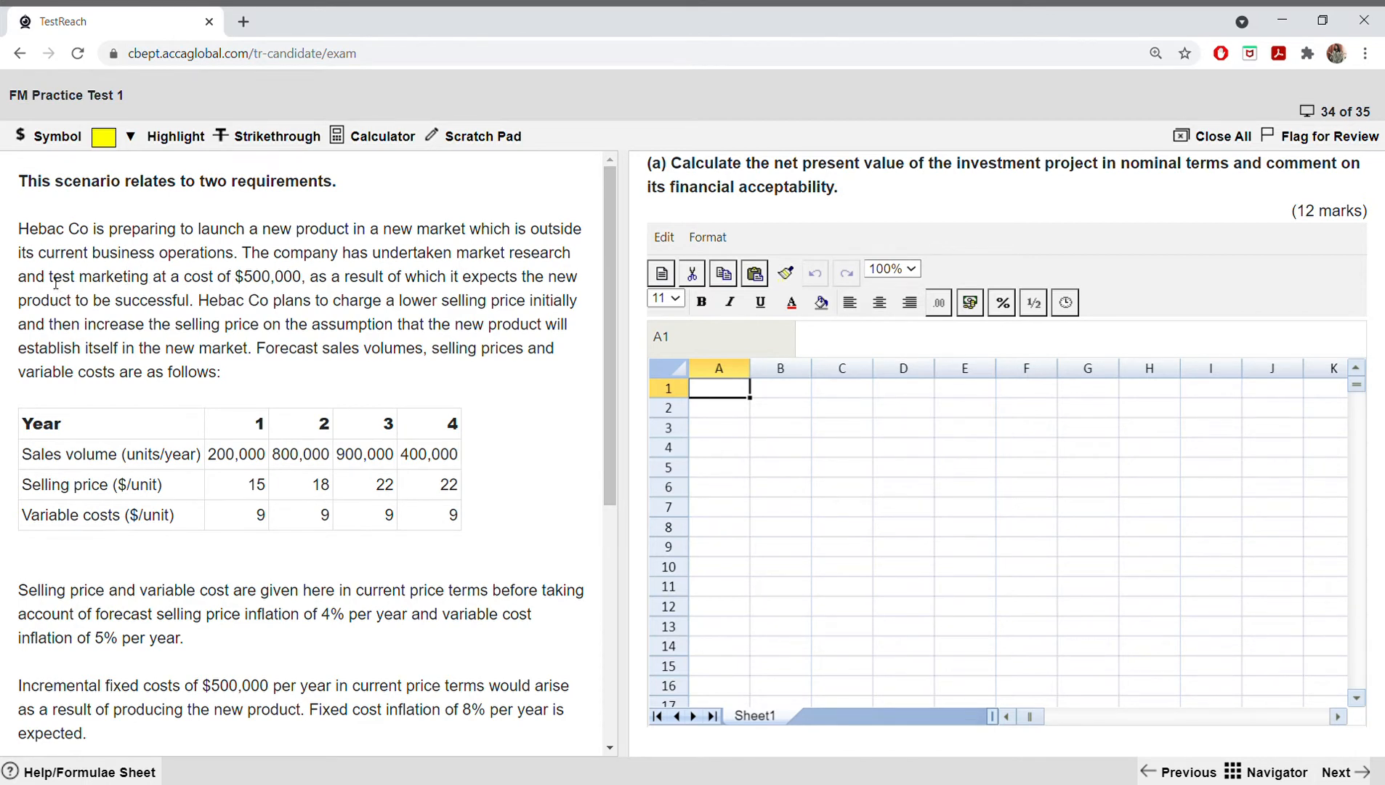
Step: Highlight "test marketing at a cost of $500,000" in yellow in the scenario's opening paragraph
left_click_drag(50, 277, 301, 278)
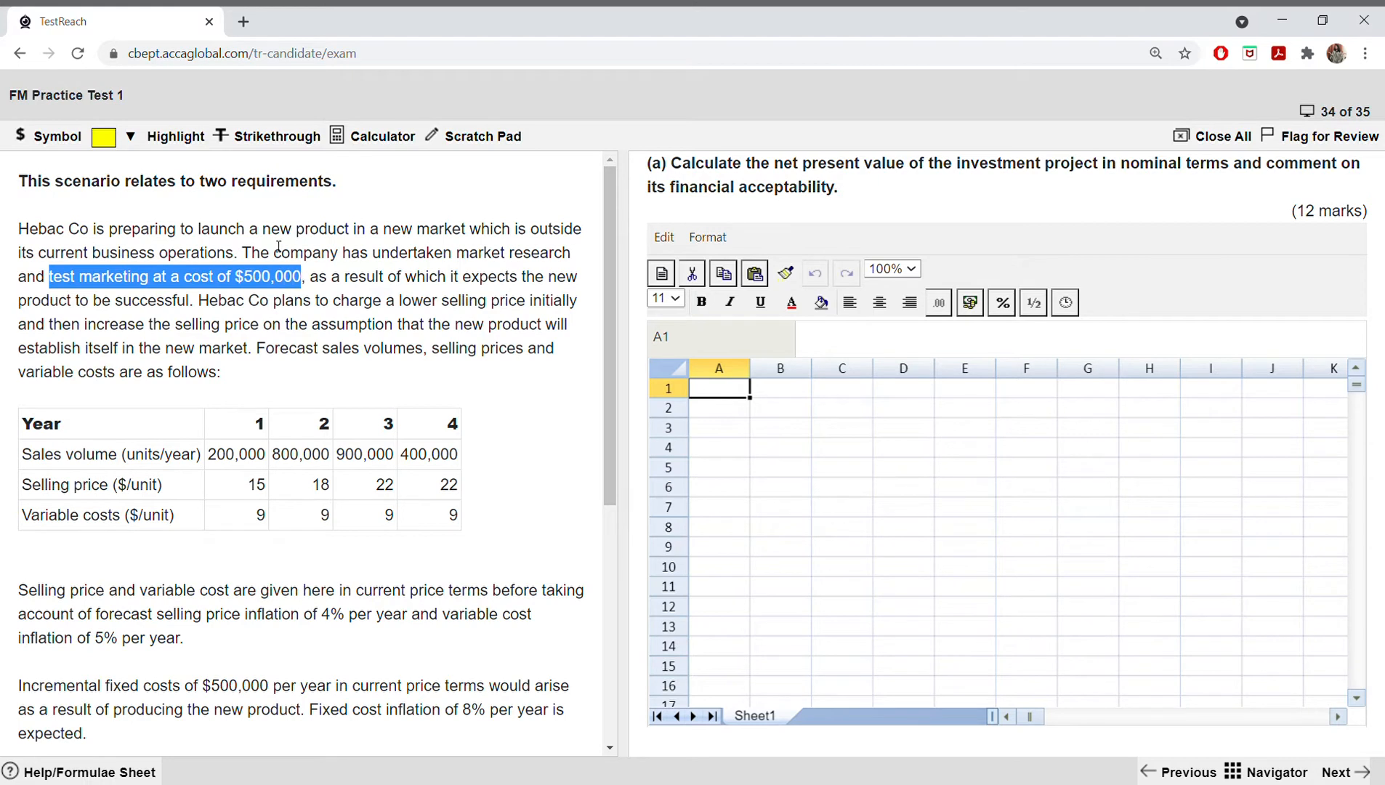
left_click(130, 137)
left_click(116, 176)
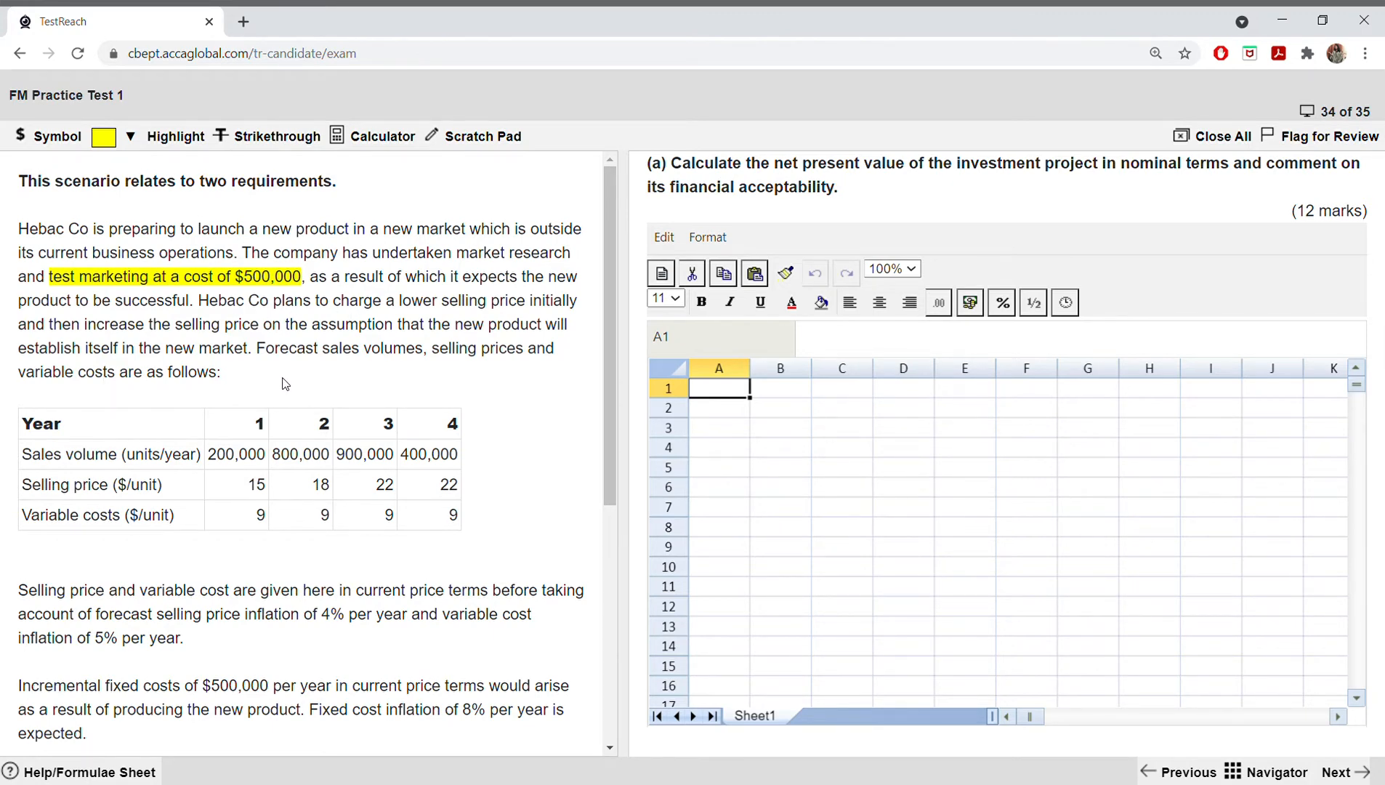
Step: Highlight "selling price inflation of 4%" and "variable cost inflation of 5% per year." in yellow in the paragraph below the table
scroll(285, 384, "down", 1)
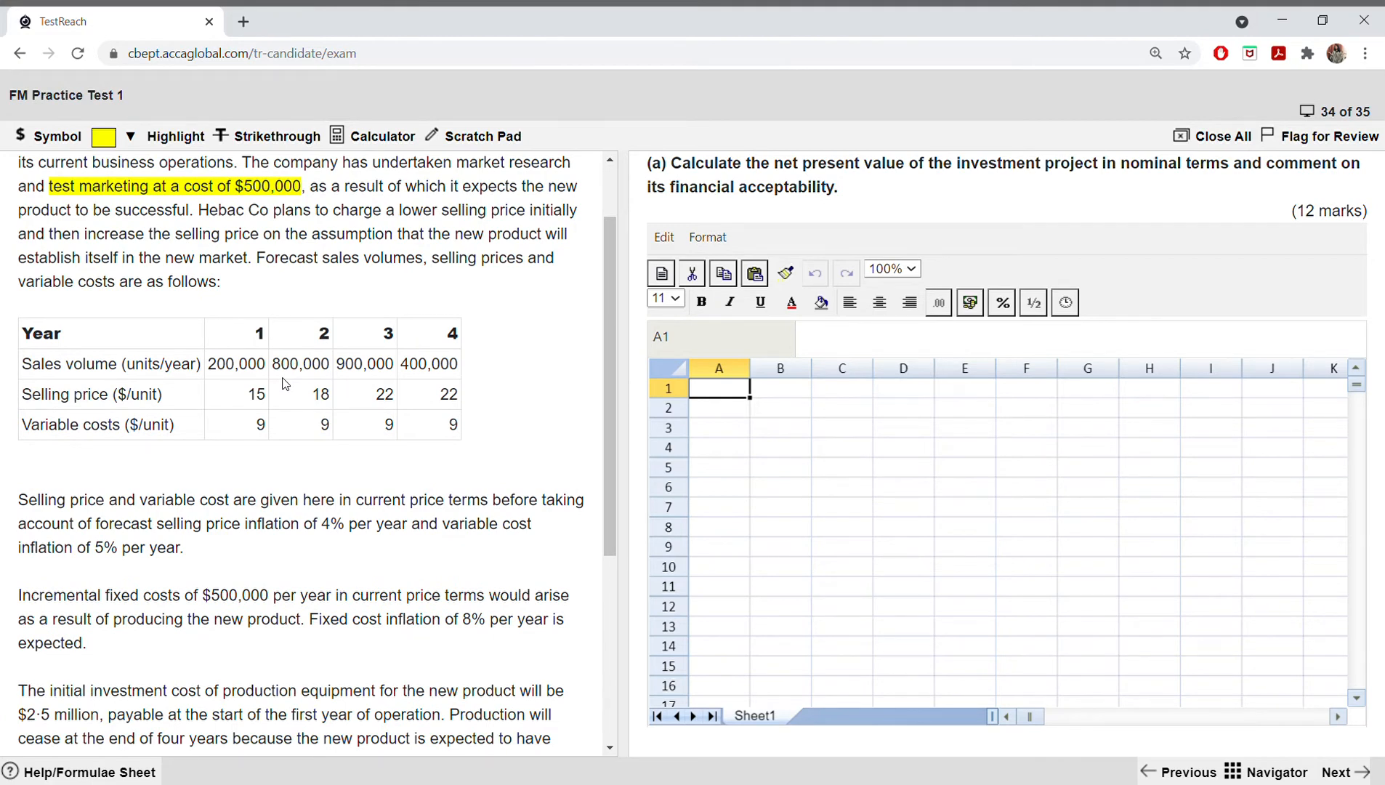
scroll(284, 384, "down", 1)
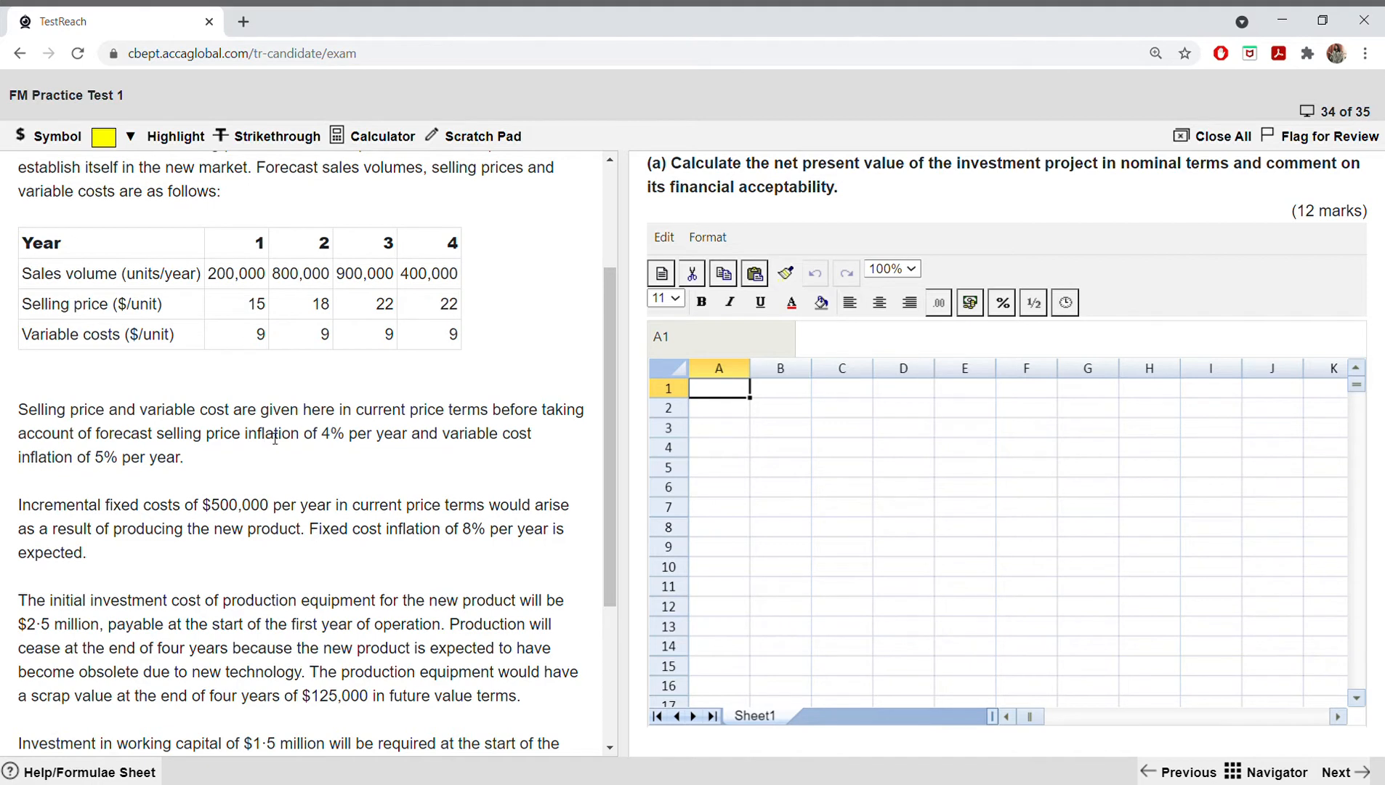
left_click_drag(157, 436, 348, 439)
left_click(131, 137)
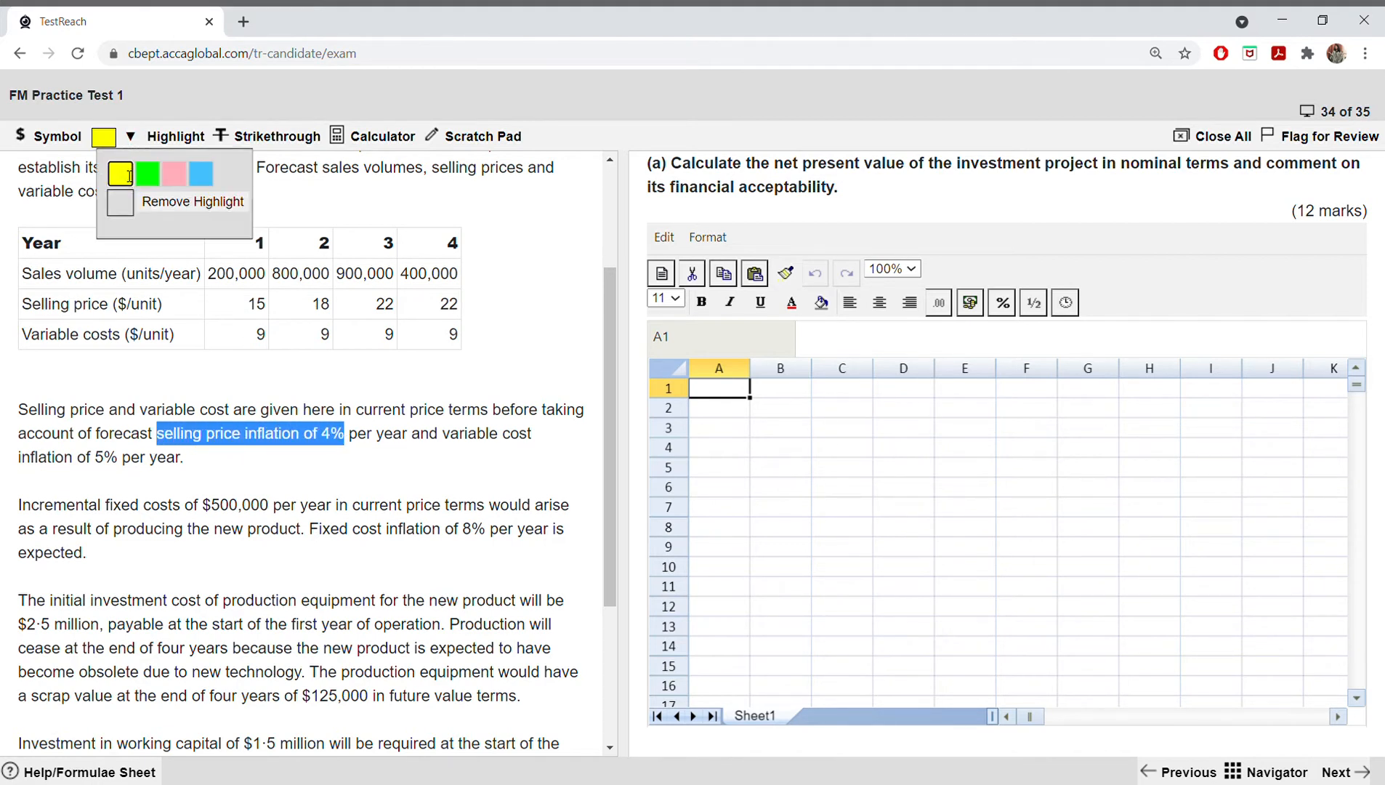
left_click(118, 171)
left_click_drag(456, 439, 198, 467)
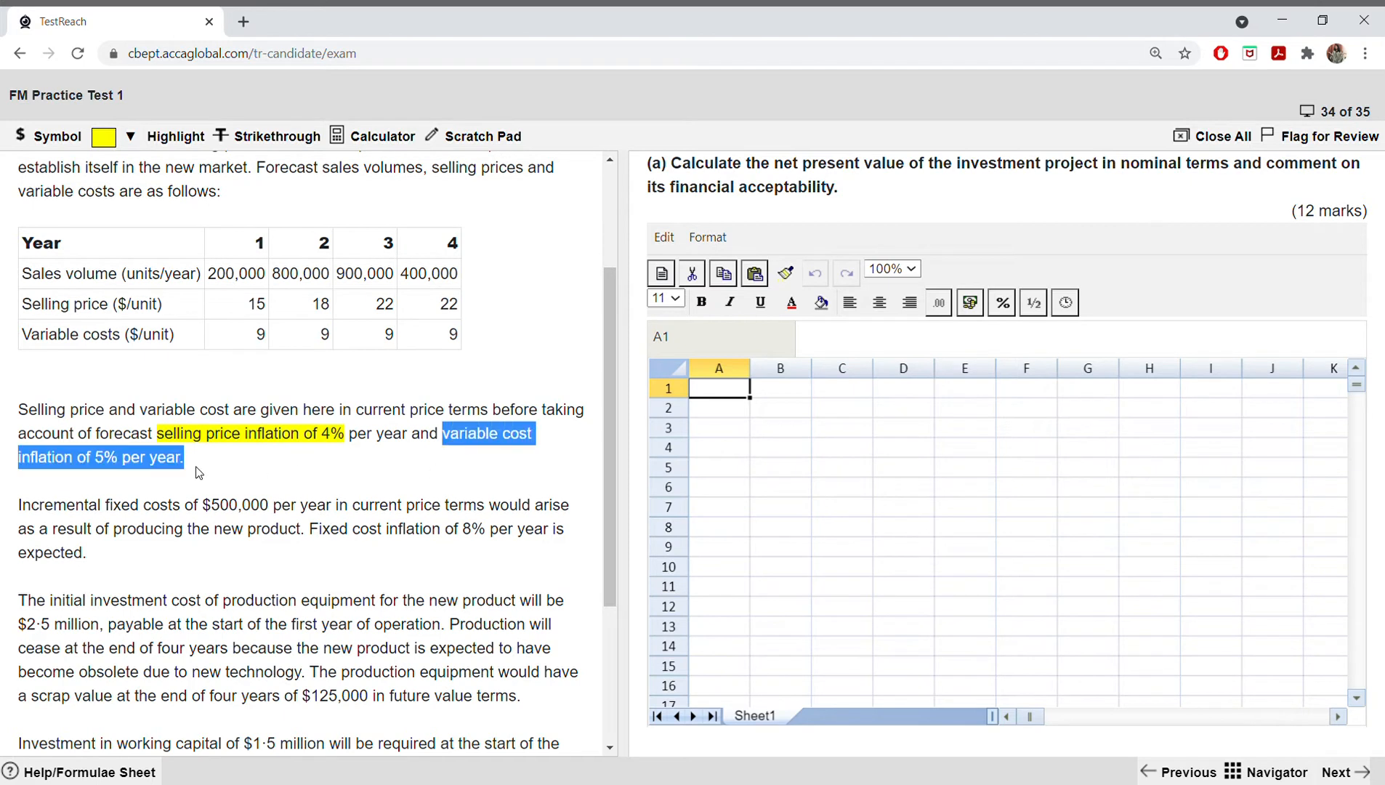
left_click(131, 137)
left_click(118, 172)
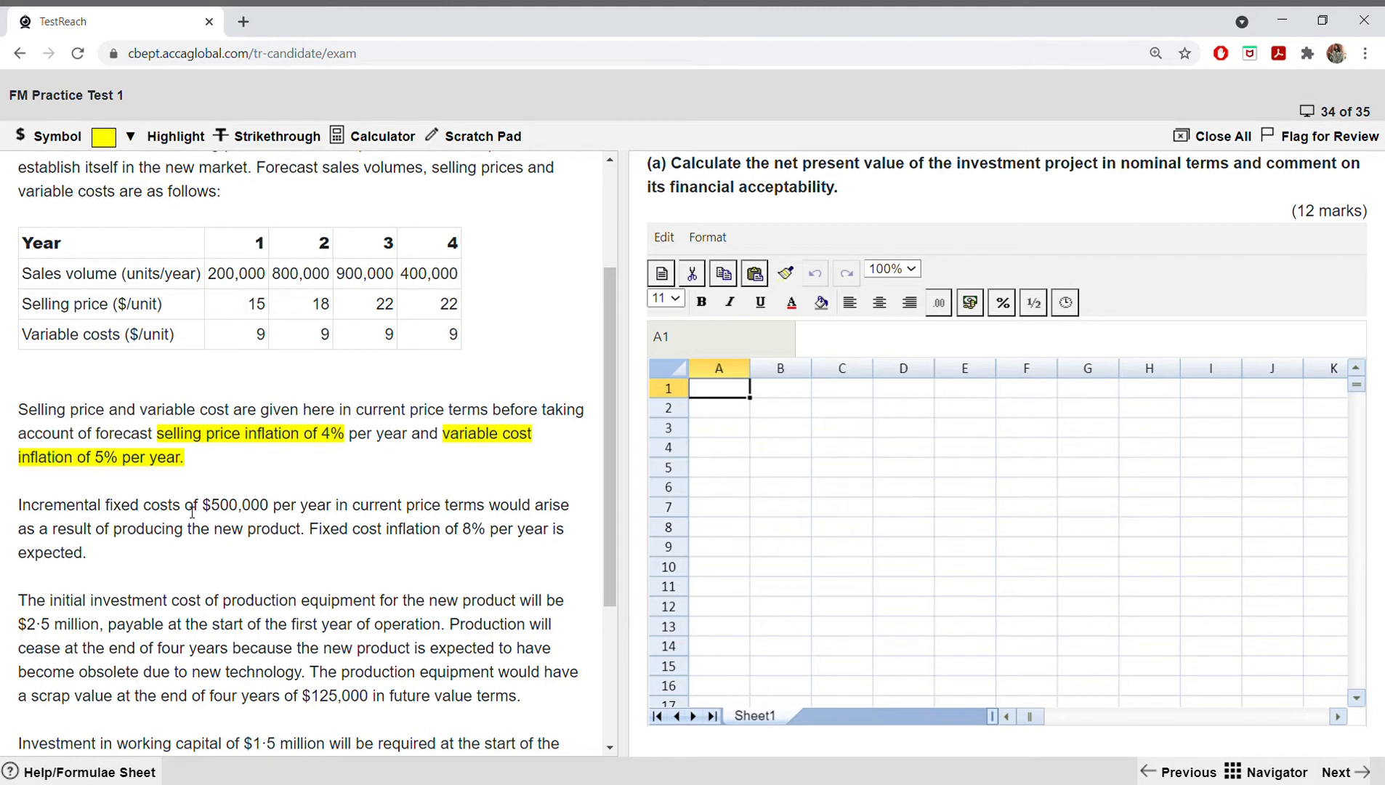
Step: Highlight the fixed costs of $500,000 and "Fixed cost inflation of 8%" in yellow in the incremental fixed costs paragraph
left_click_drag(102, 513, 269, 512)
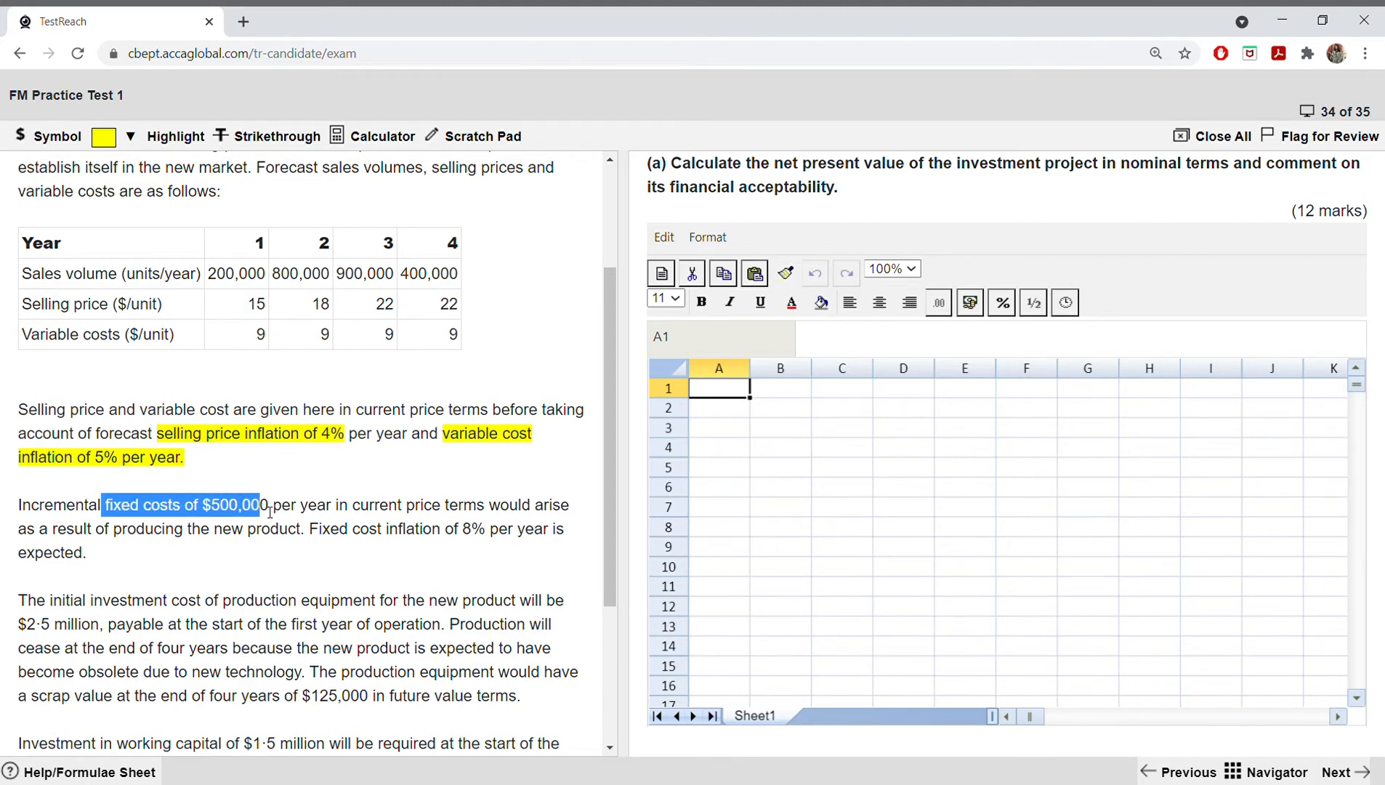
left_click(131, 143)
left_click(131, 178)
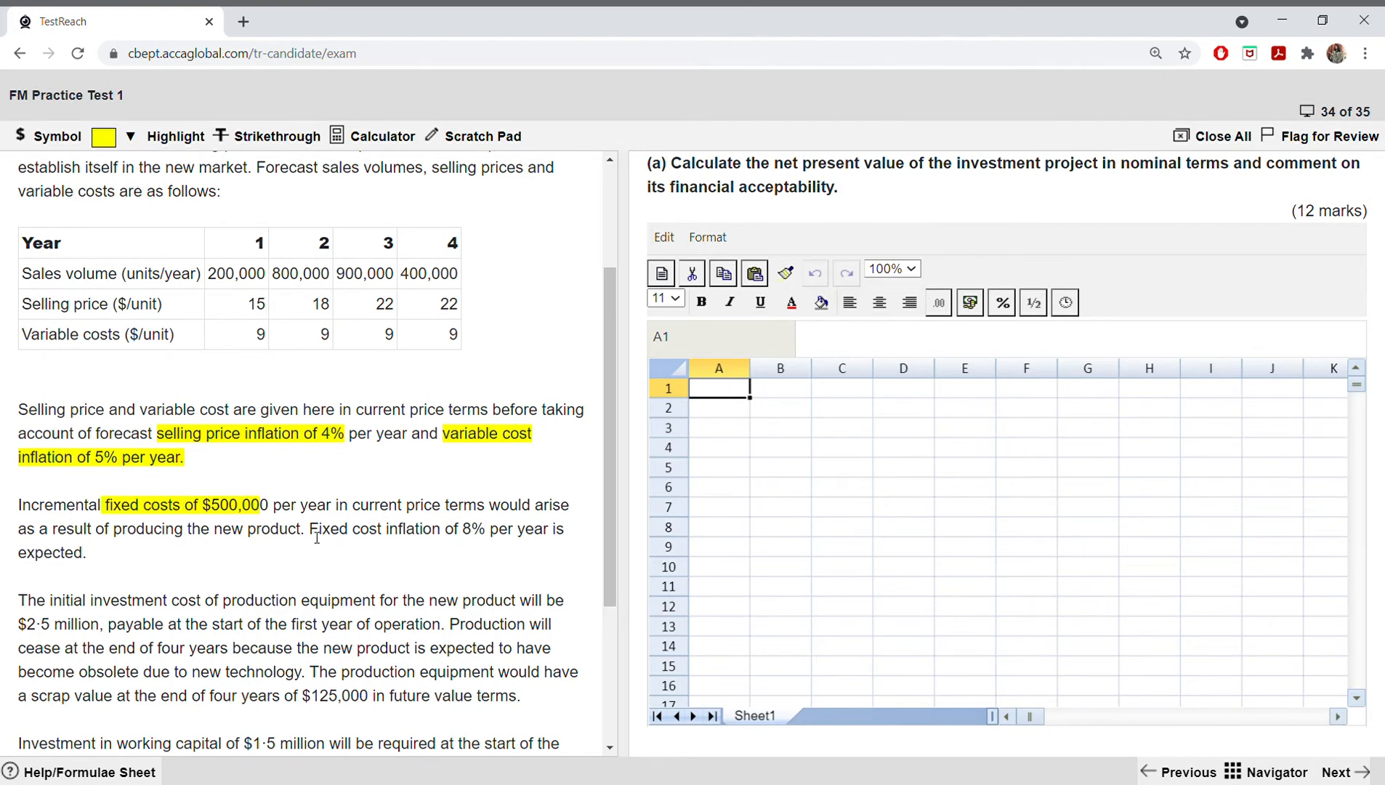
left_click_drag(311, 534, 487, 534)
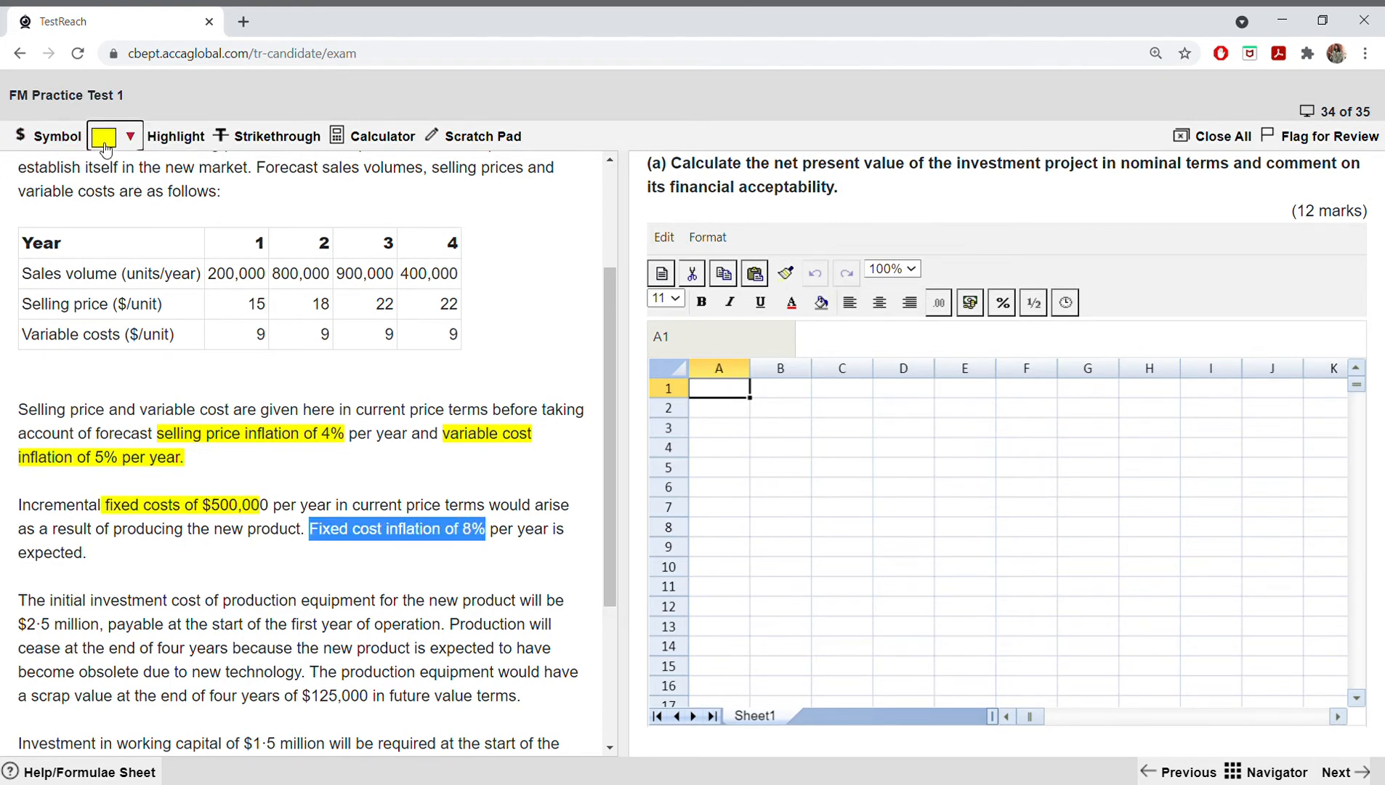
left_click(131, 136)
left_click(116, 175)
Step: Highlight "initial investment" and its amount "$2·5 million" in yellow in the production equipment paragraph
scroll(335, 415, "down", 3)
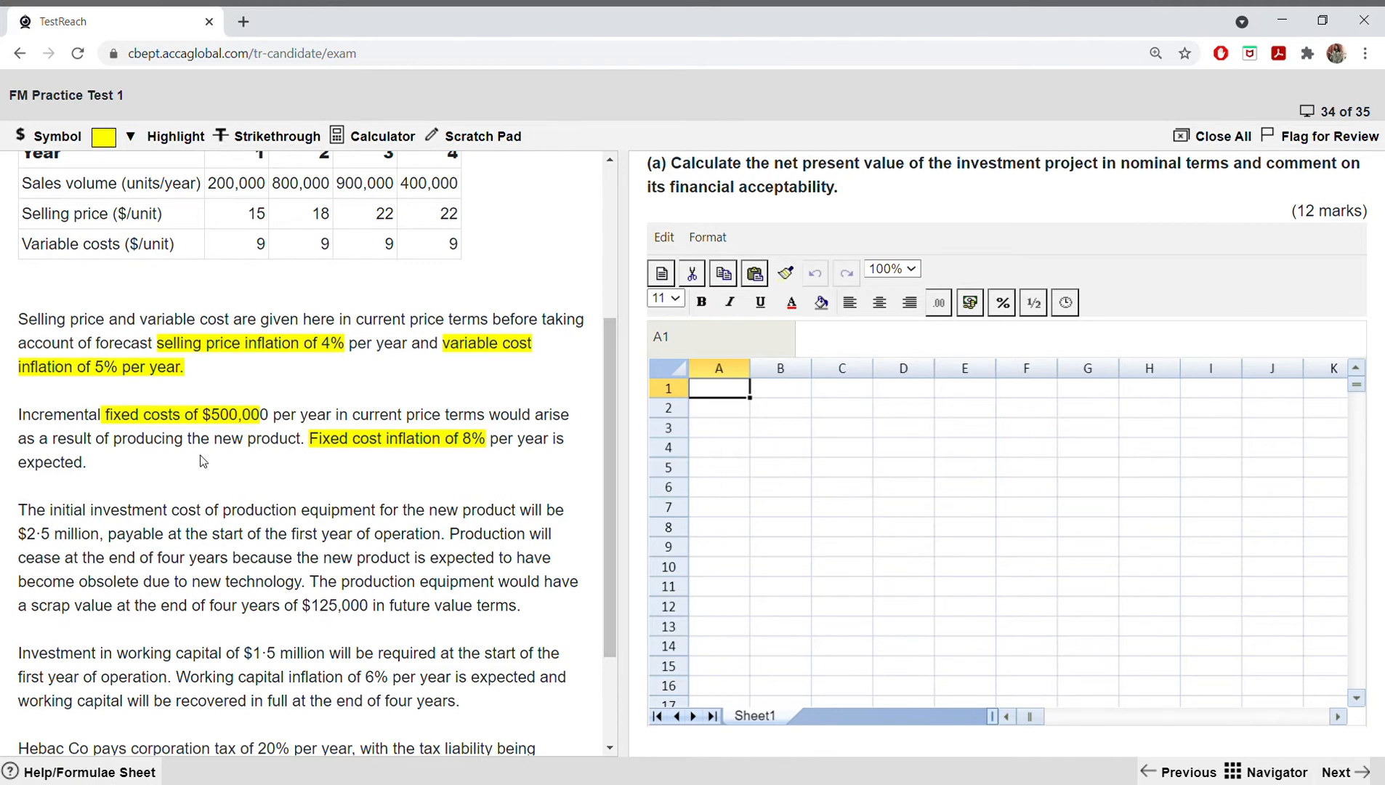
scroll(203, 461, "down", 1)
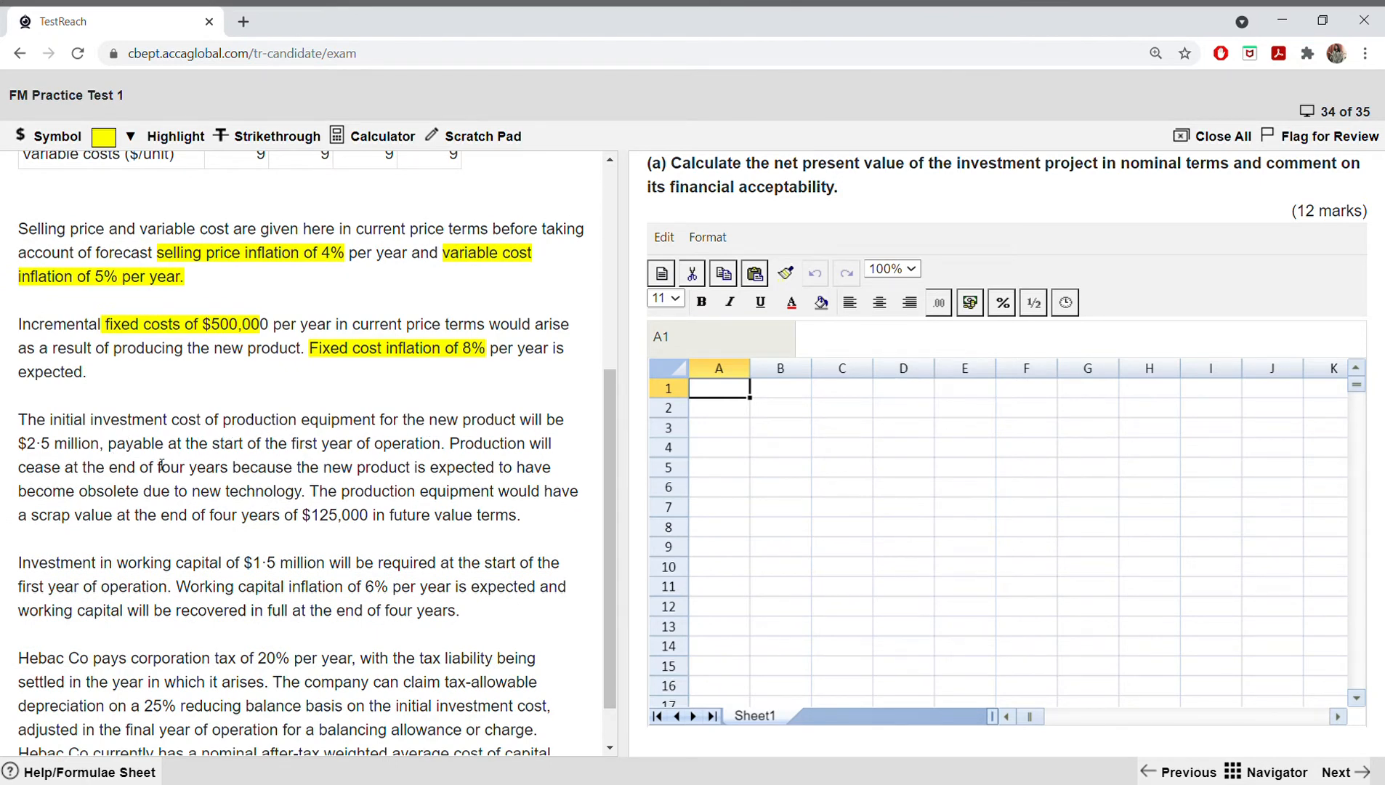
left_click_drag(51, 426, 173, 428)
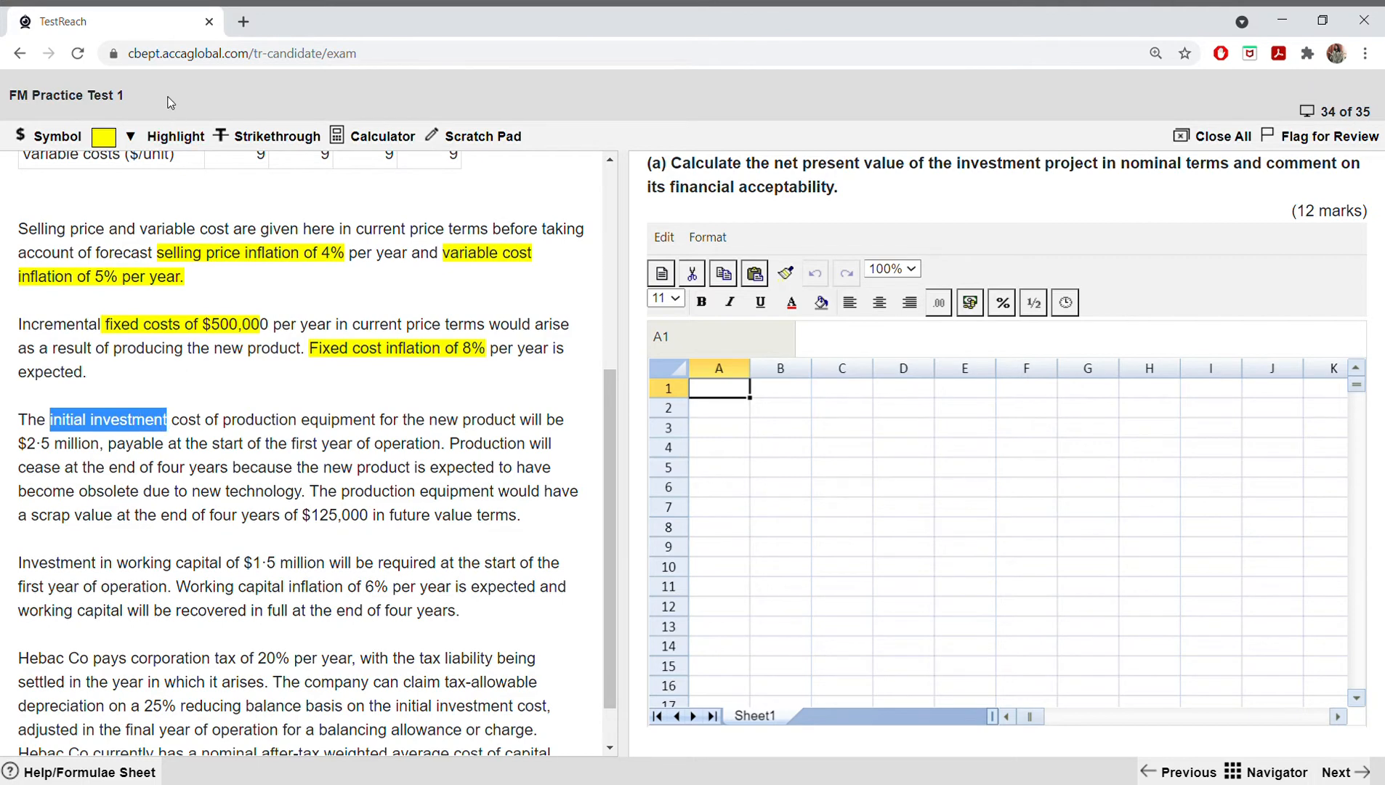
left_click(106, 136)
left_click(115, 170)
left_click_drag(18, 445, 103, 450)
left_click(128, 136)
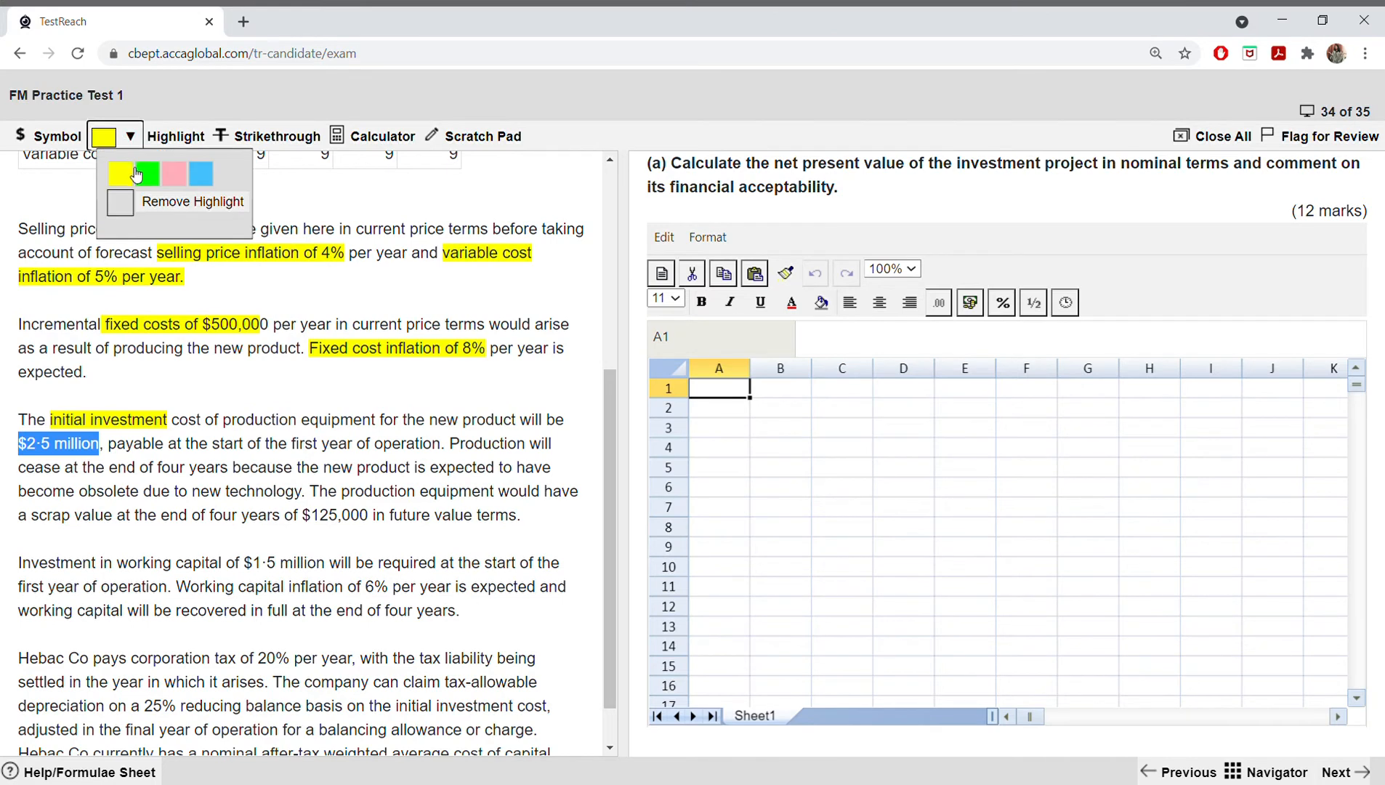
left_click(130, 166)
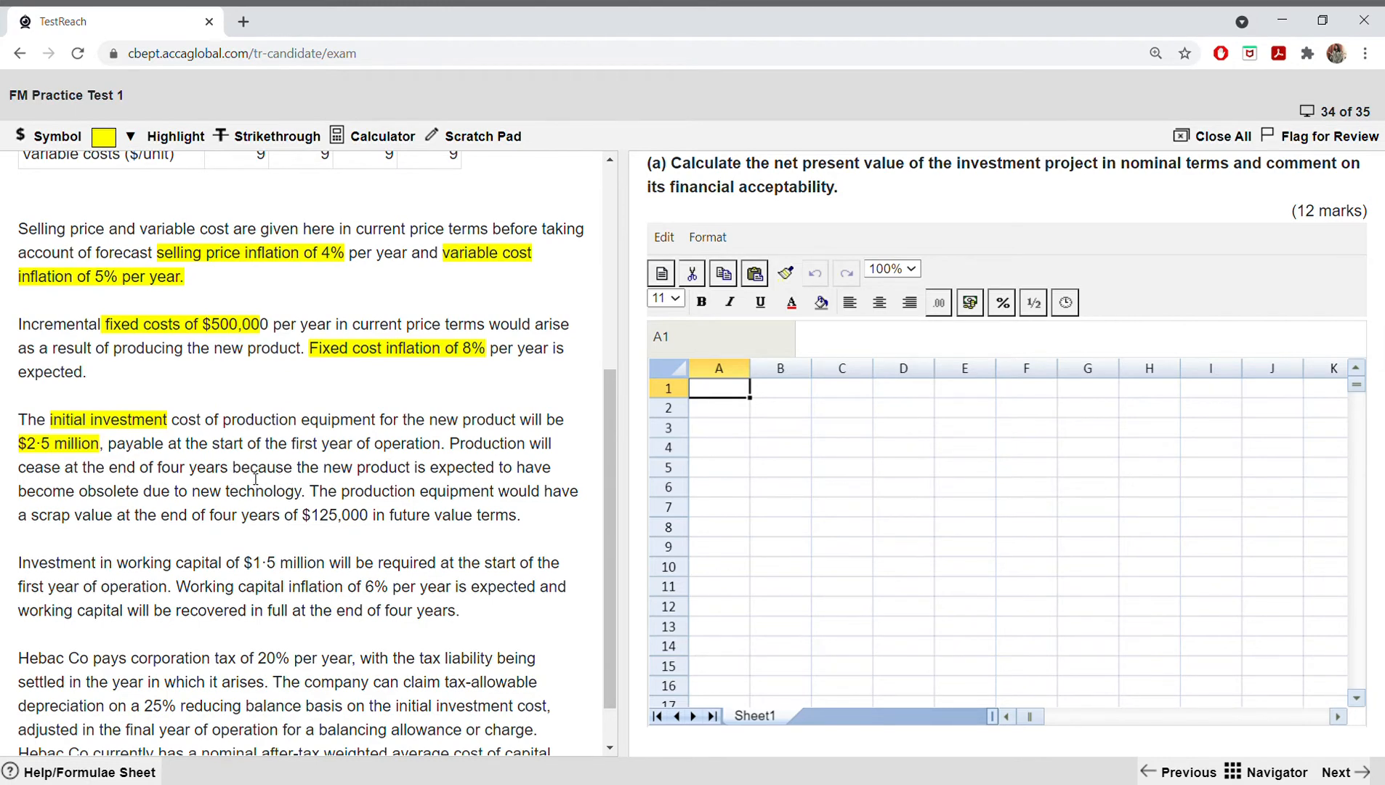
Step: Highlight "scrap value at the end of four years of $125,000" in yellow
scroll(256, 479, "up", 3)
scroll(141, 574, "down", 3)
left_click_drag(31, 517, 369, 521)
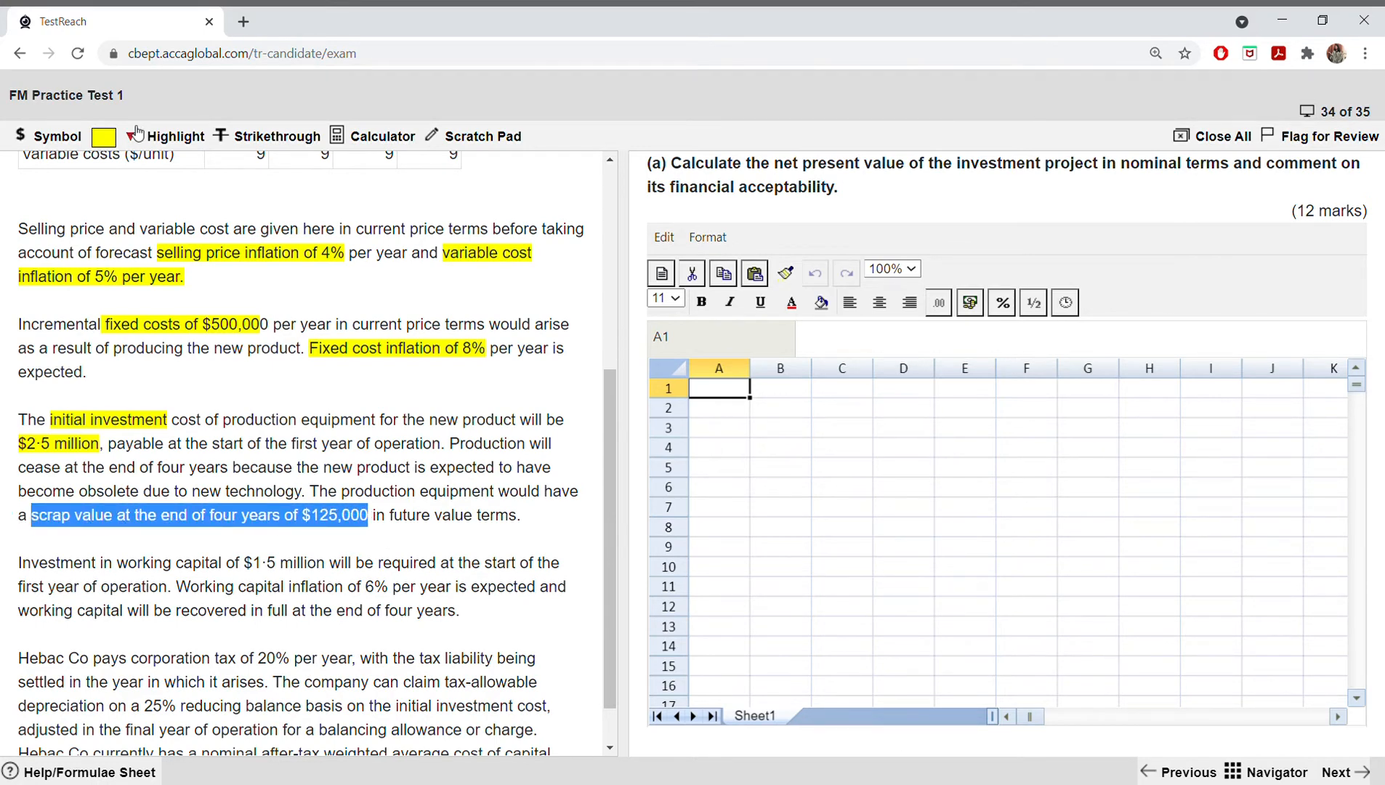
left_click(175, 136)
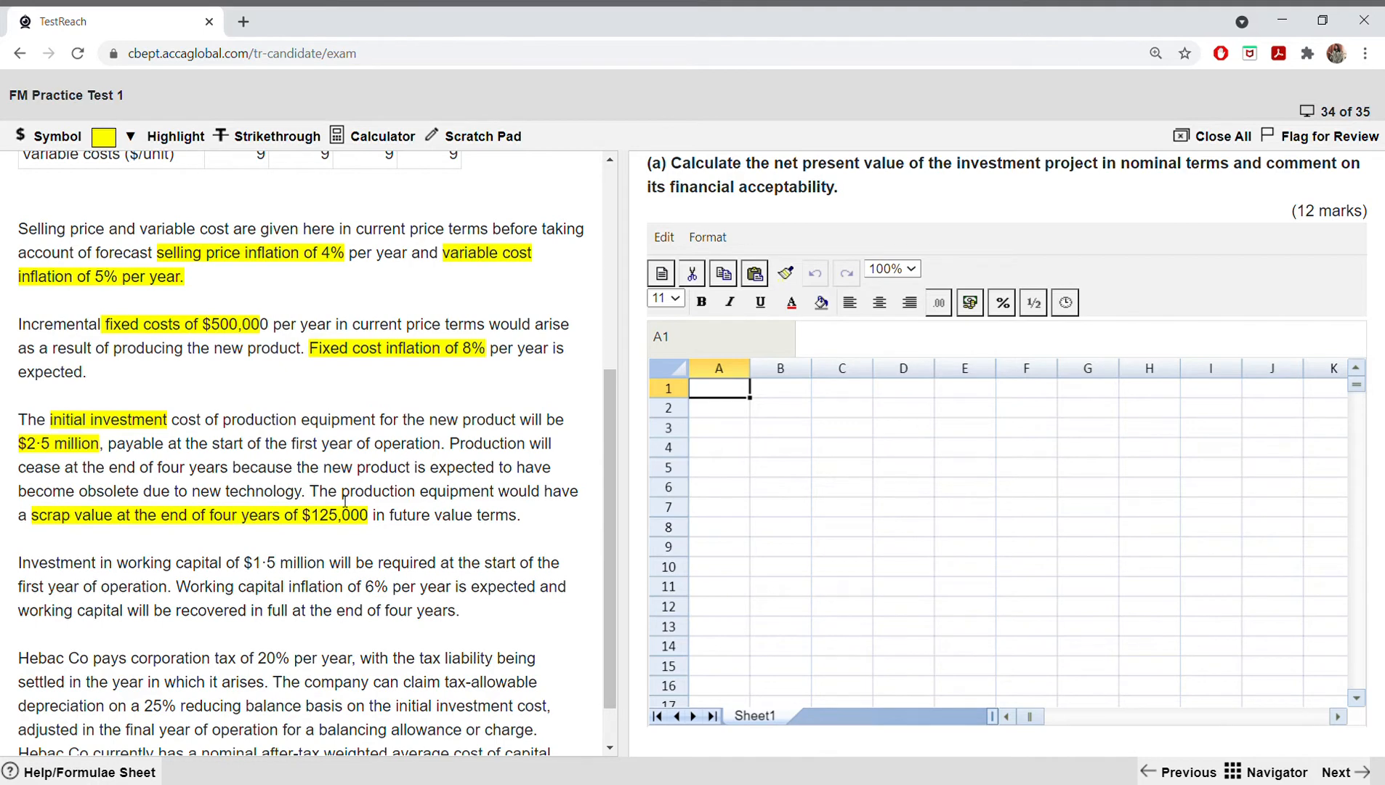
Step: Try to highlight "production equipment" in yellow in the sentence about the scrap value
left_click_drag(338, 494, 497, 495)
left_click(129, 138)
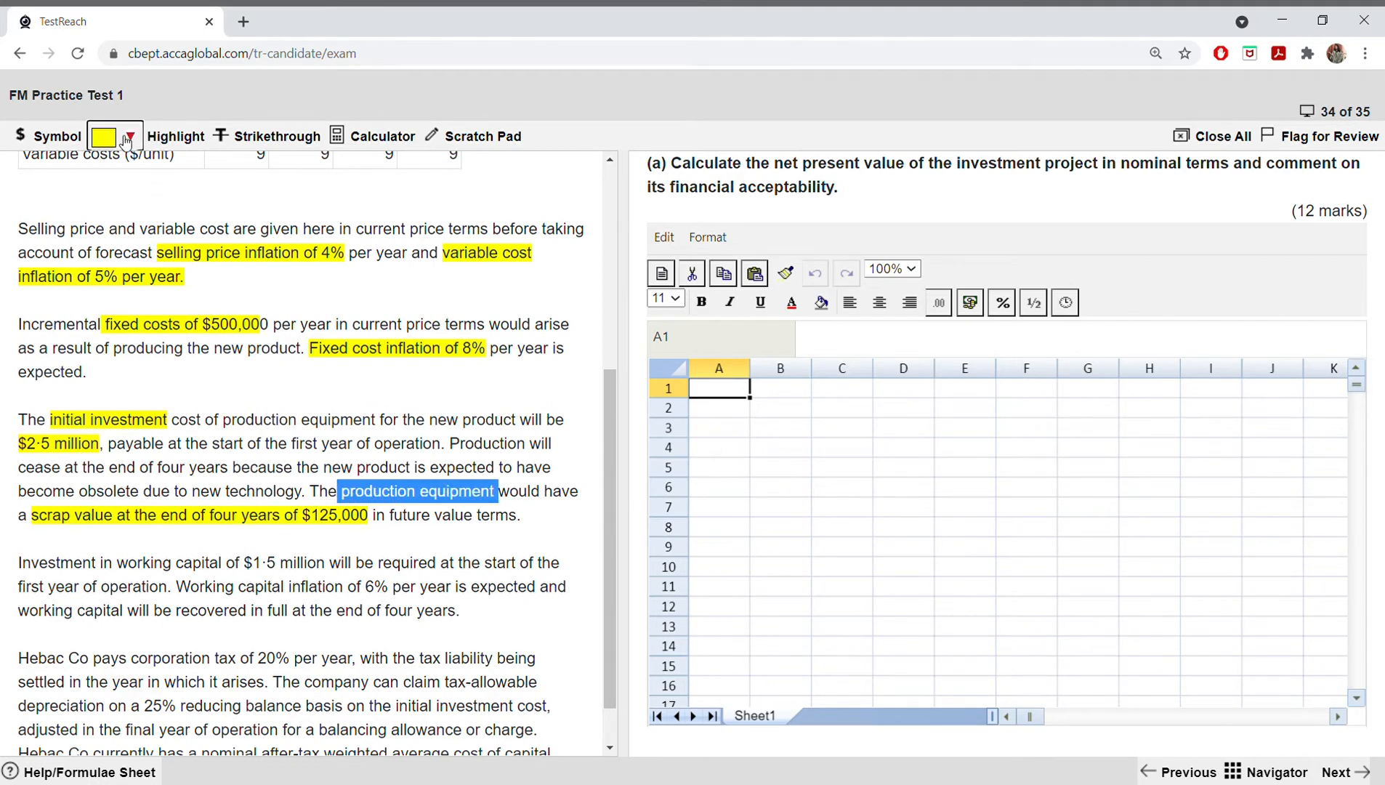
left_click(133, 167)
left_click(131, 136)
left_click(120, 173)
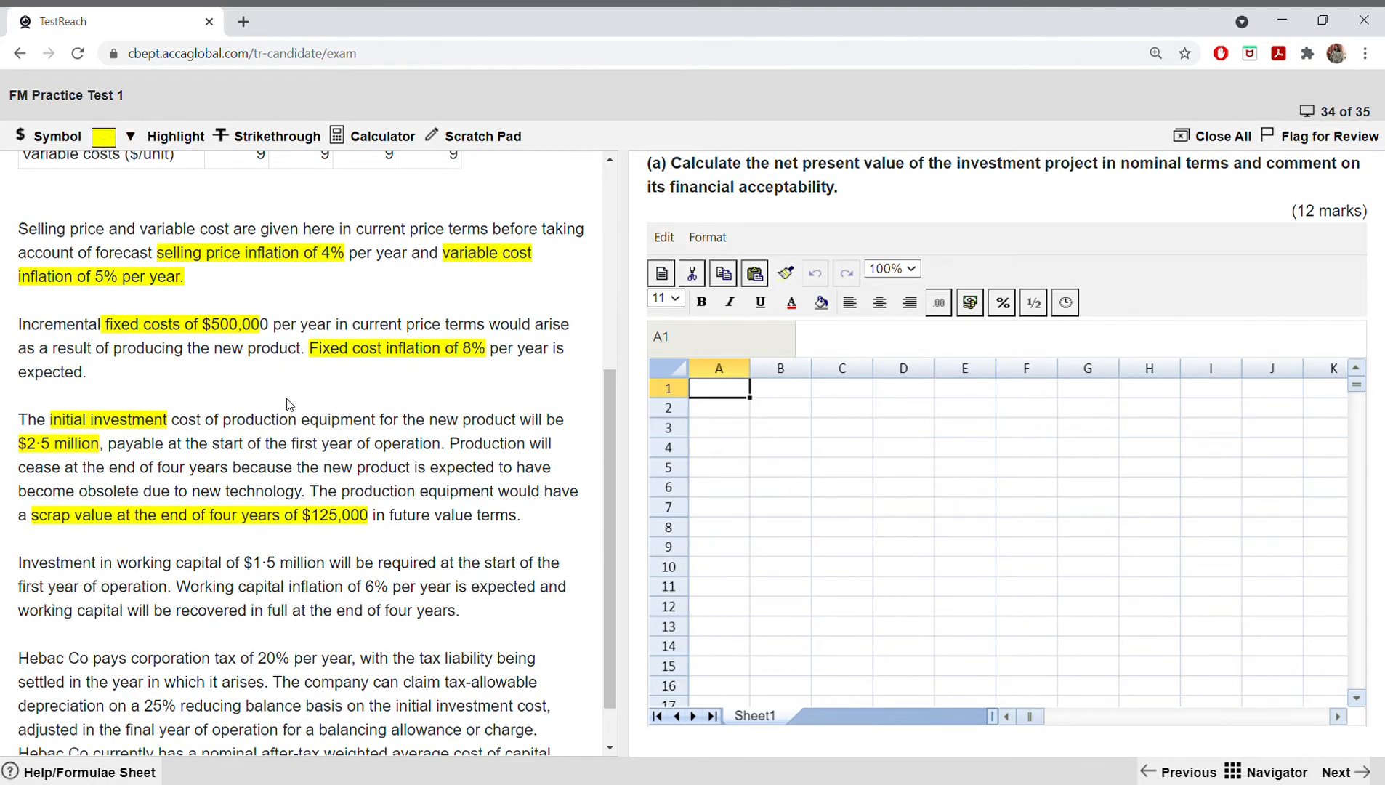
Step: Highlight "working capital of $1·5 million" and the working capital inflation of 6% in yellow
scroll(290, 404, "down", 1)
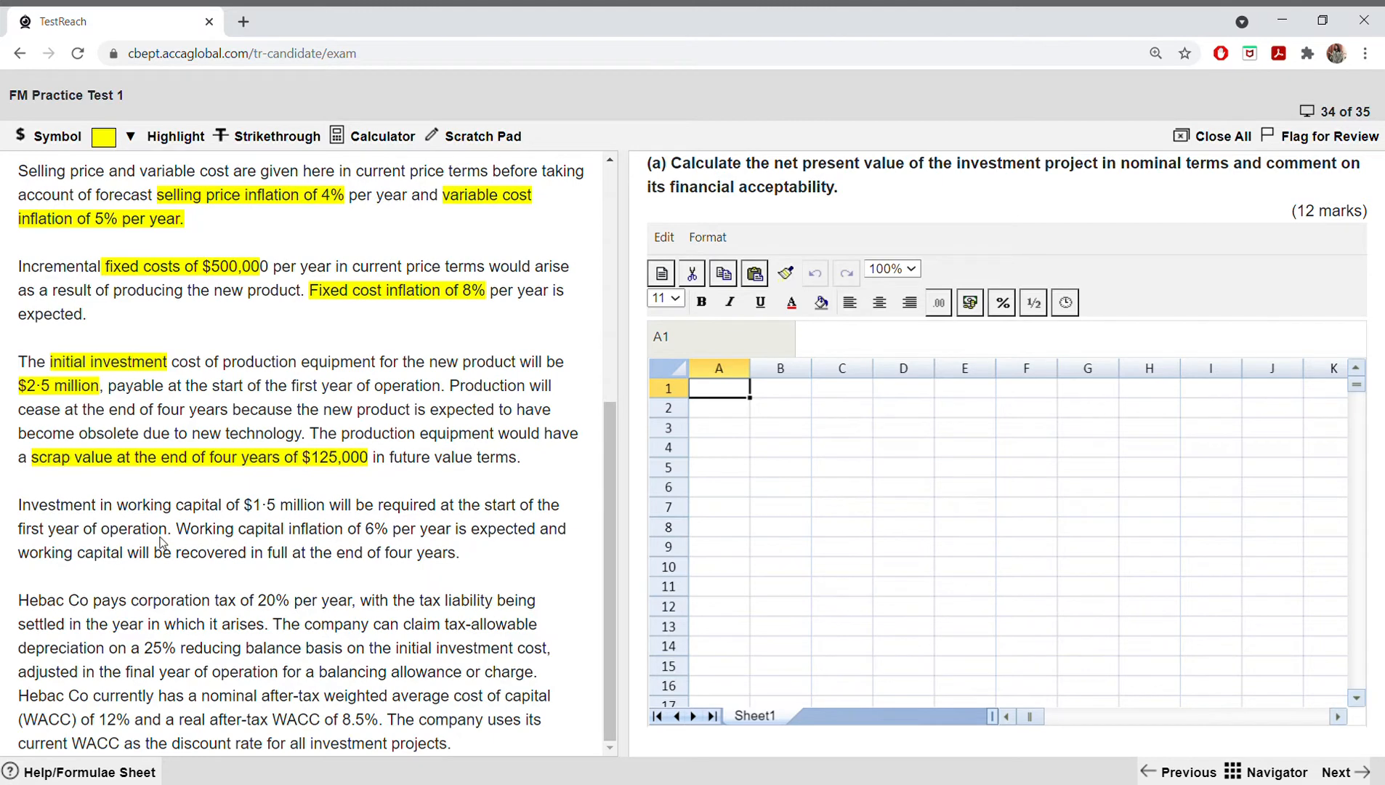
left_click_drag(118, 506, 326, 506)
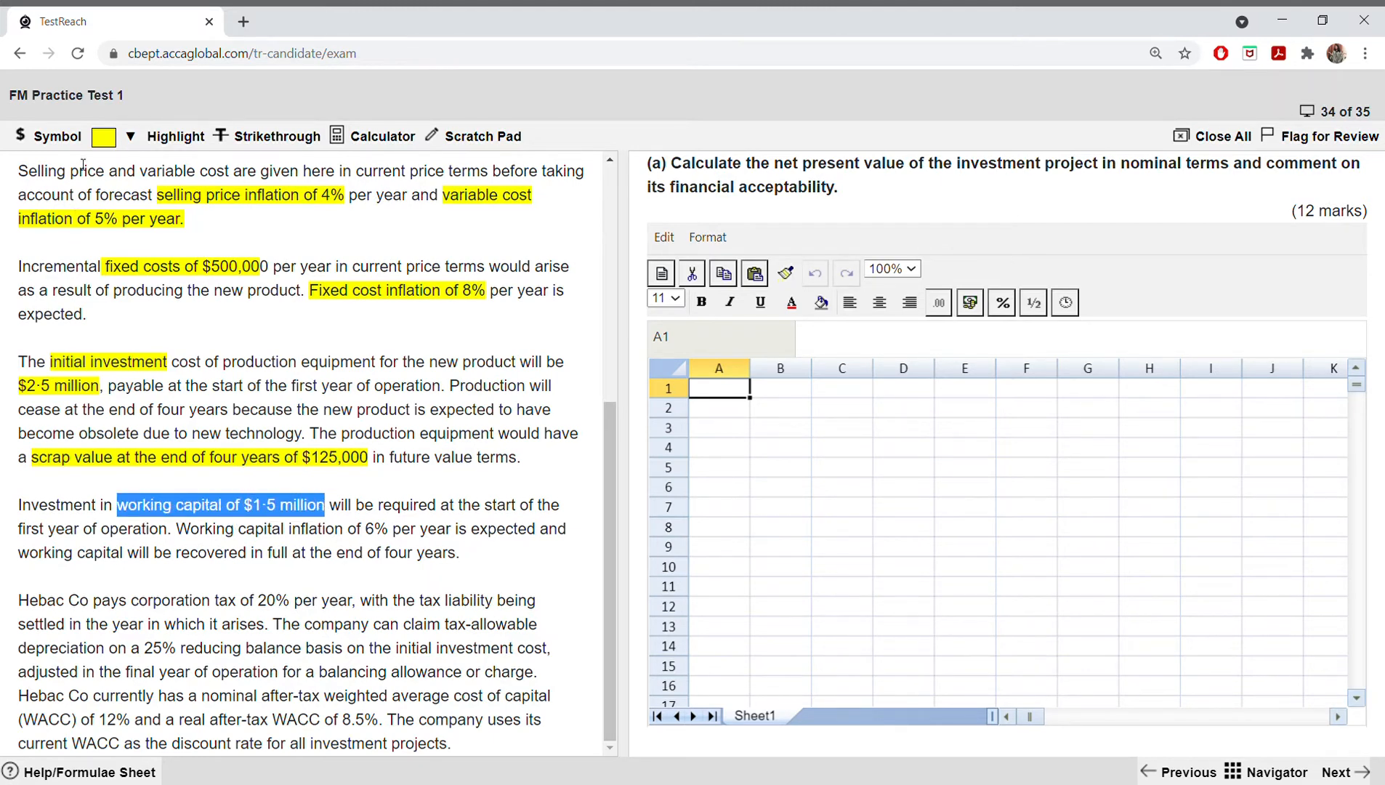
left_click(105, 138)
left_click(107, 174)
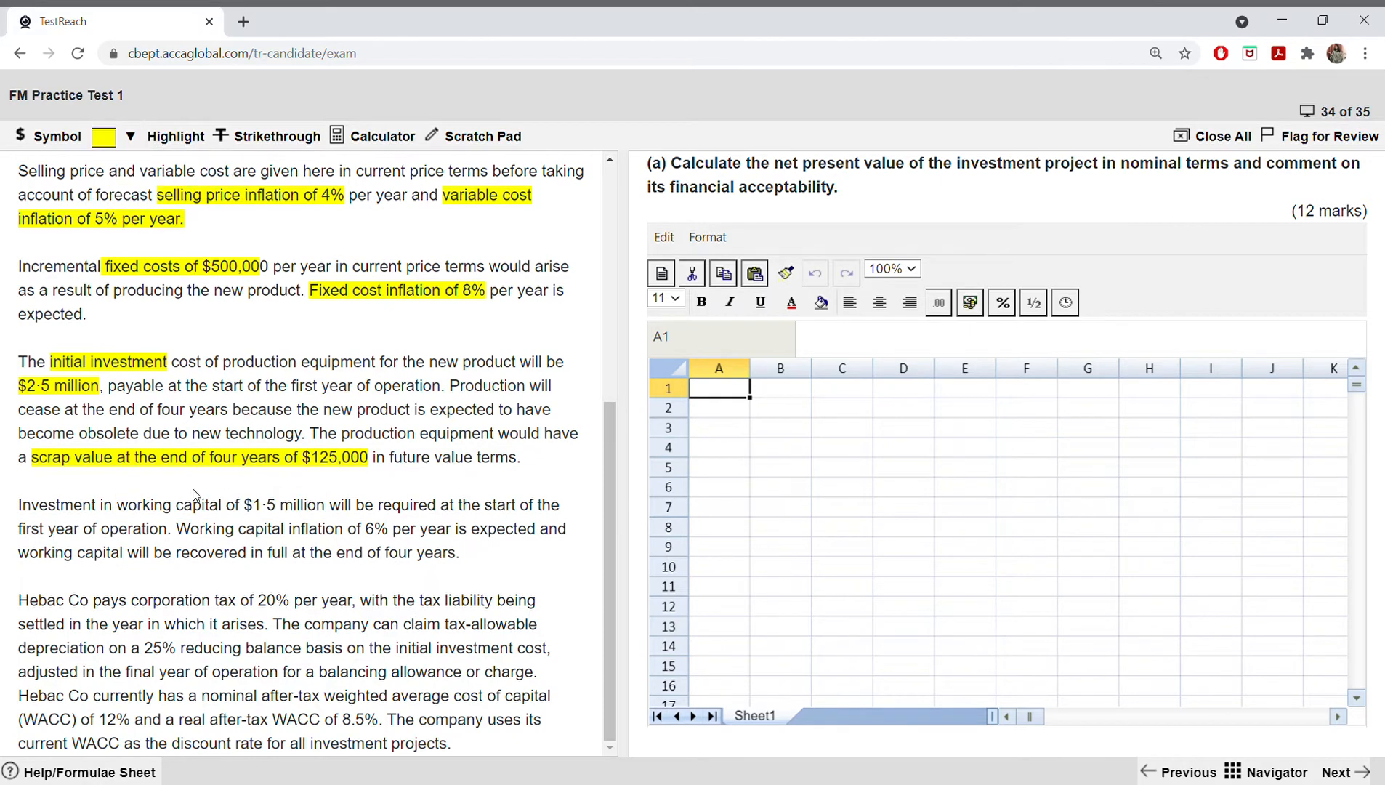
left_click_drag(118, 506, 324, 511)
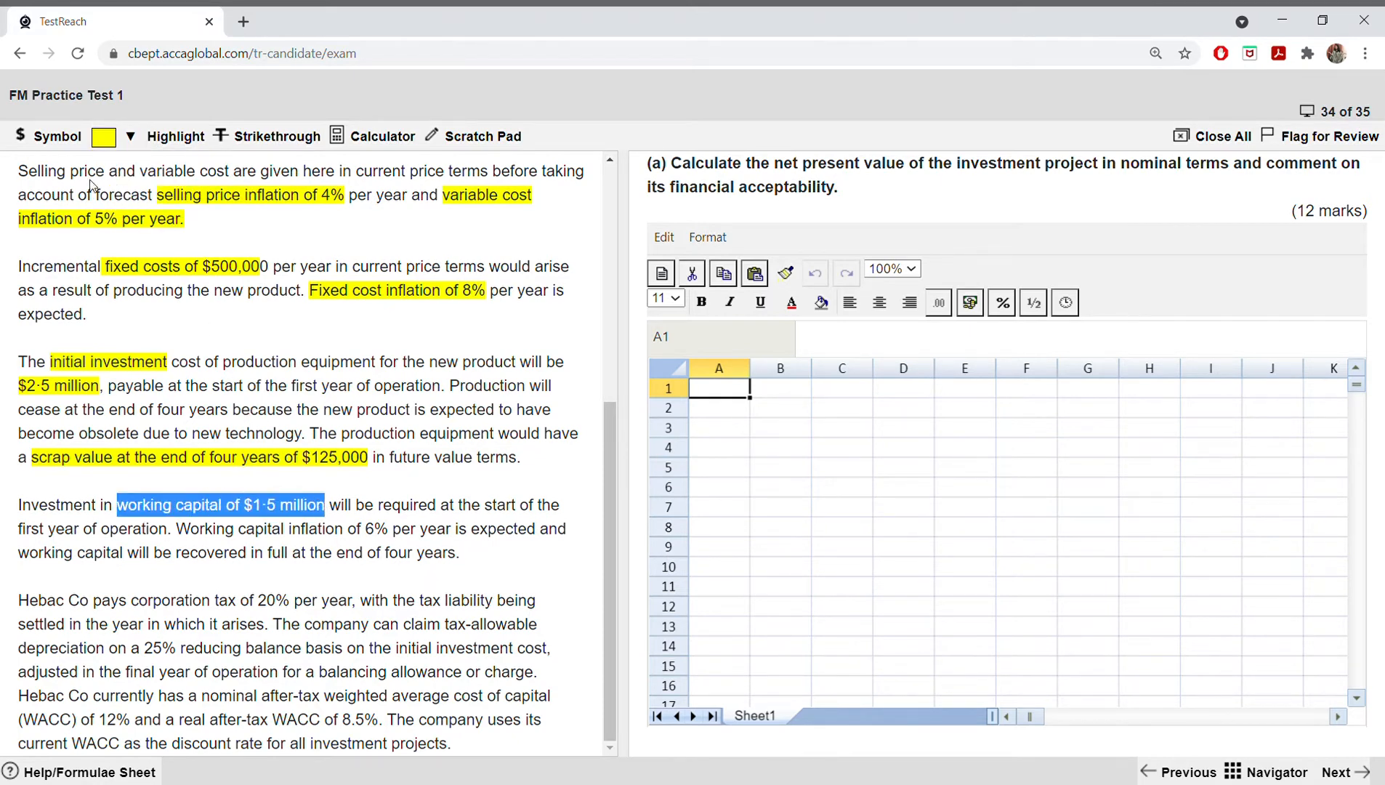
left_click(106, 138)
left_click(116, 180)
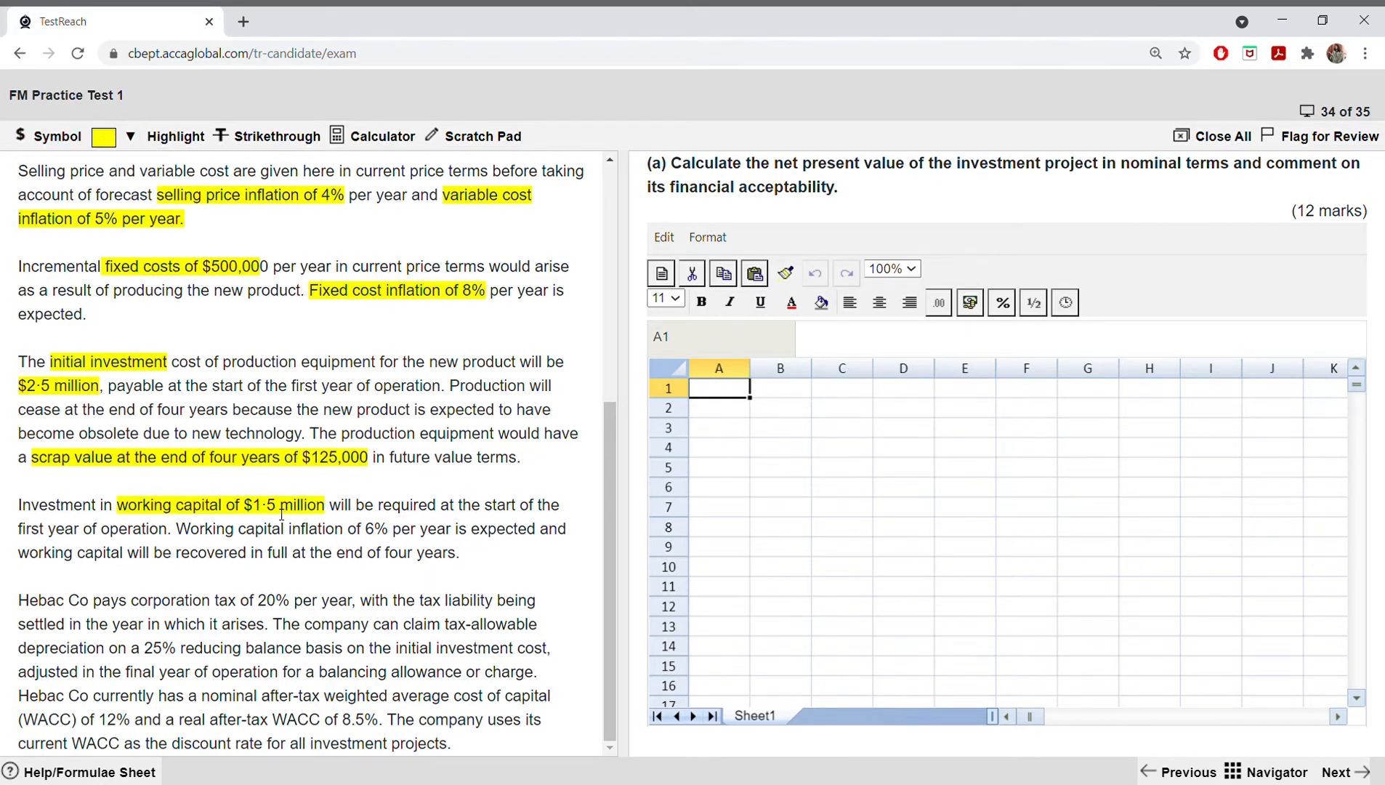
left_click_drag(298, 538, 391, 536)
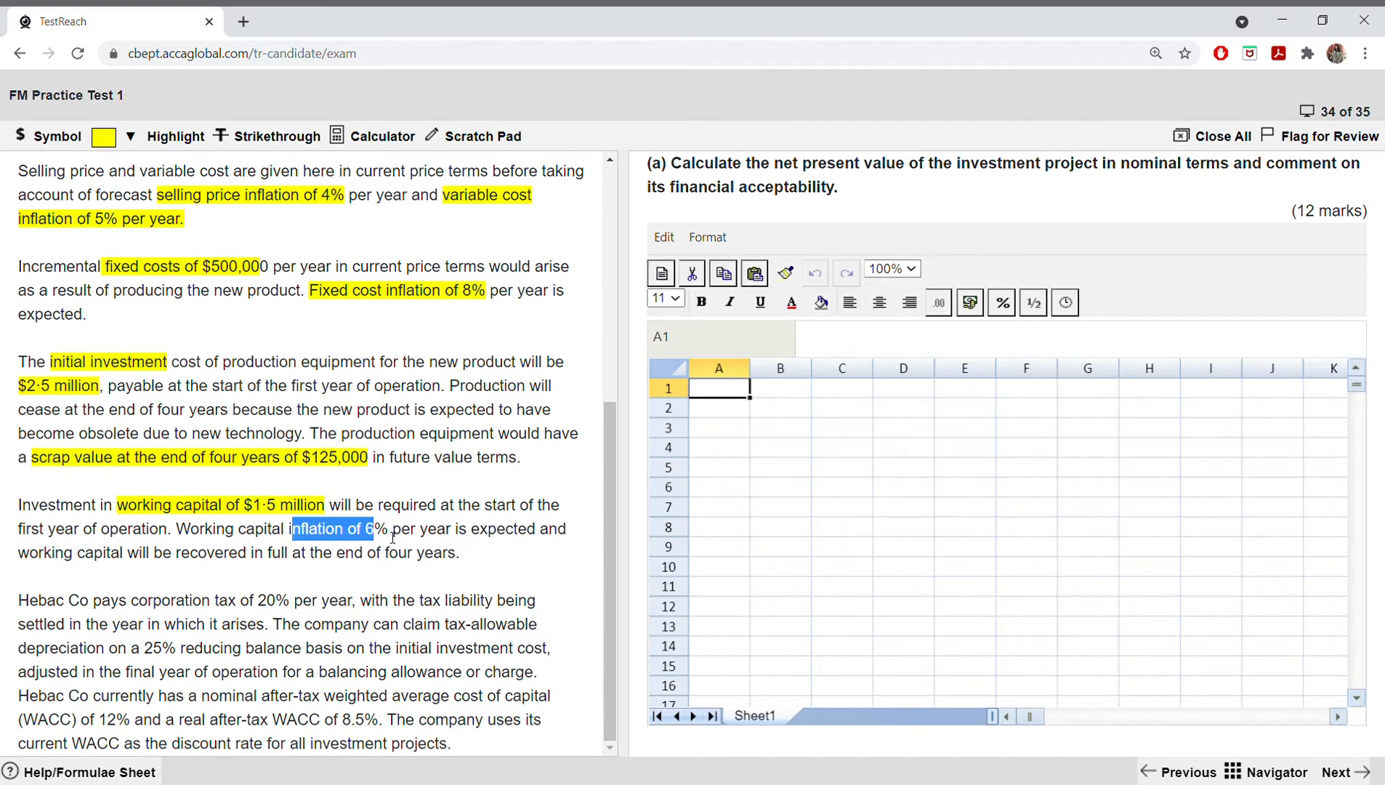
left_click(120, 138)
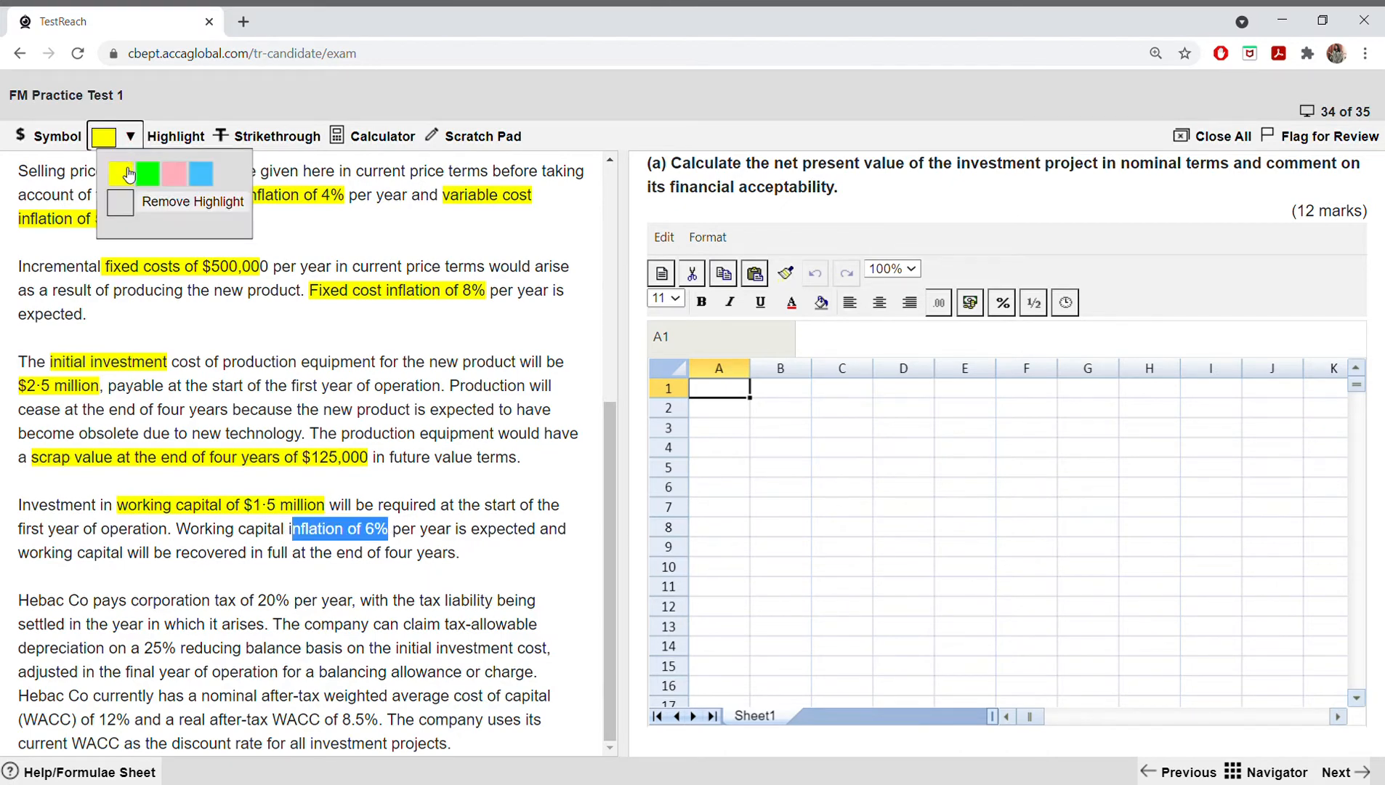
left_click(125, 176)
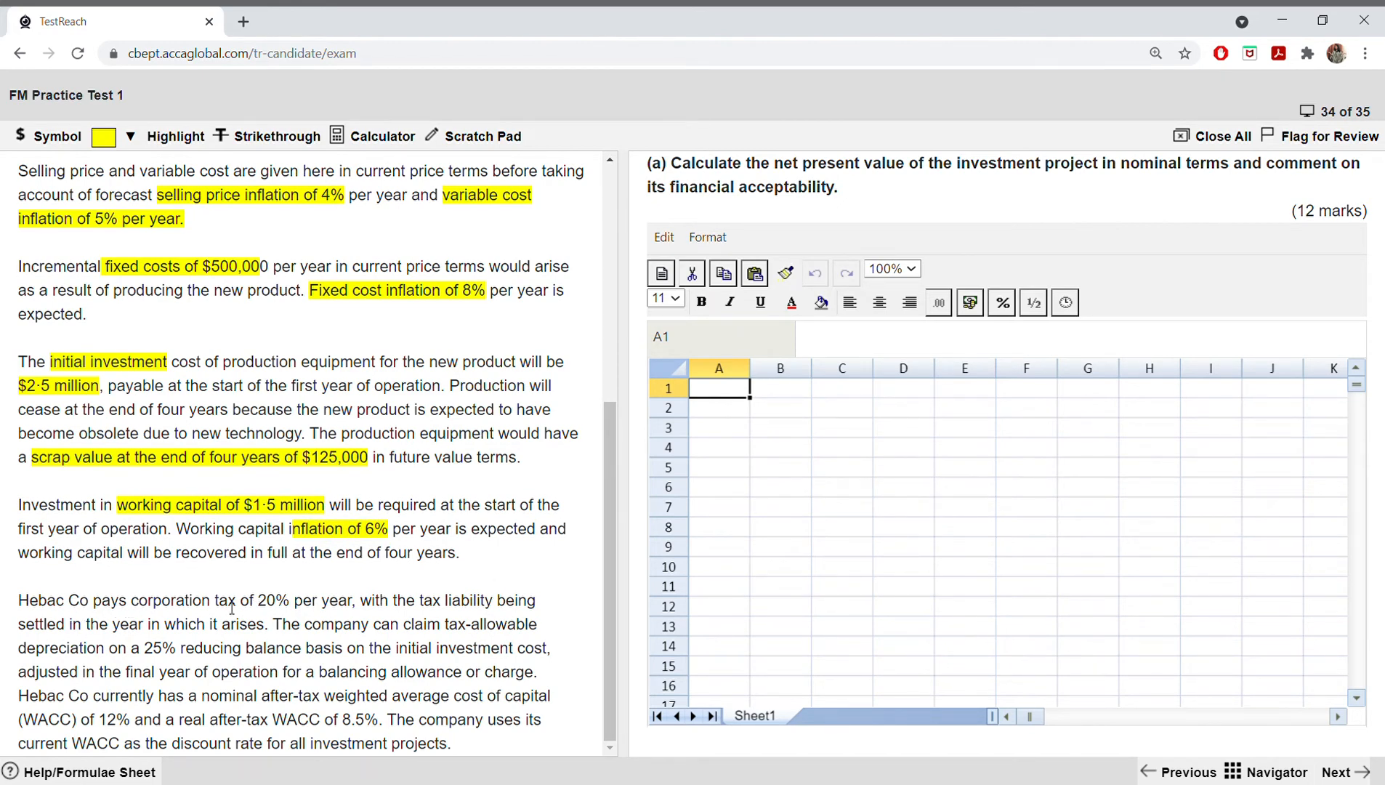
Step: Highlight "tax of 20%" and "tax-allowable depreciation on a 25% reducing balance basis" in yellow in the tax paragraph
left_click_drag(215, 607, 290, 608)
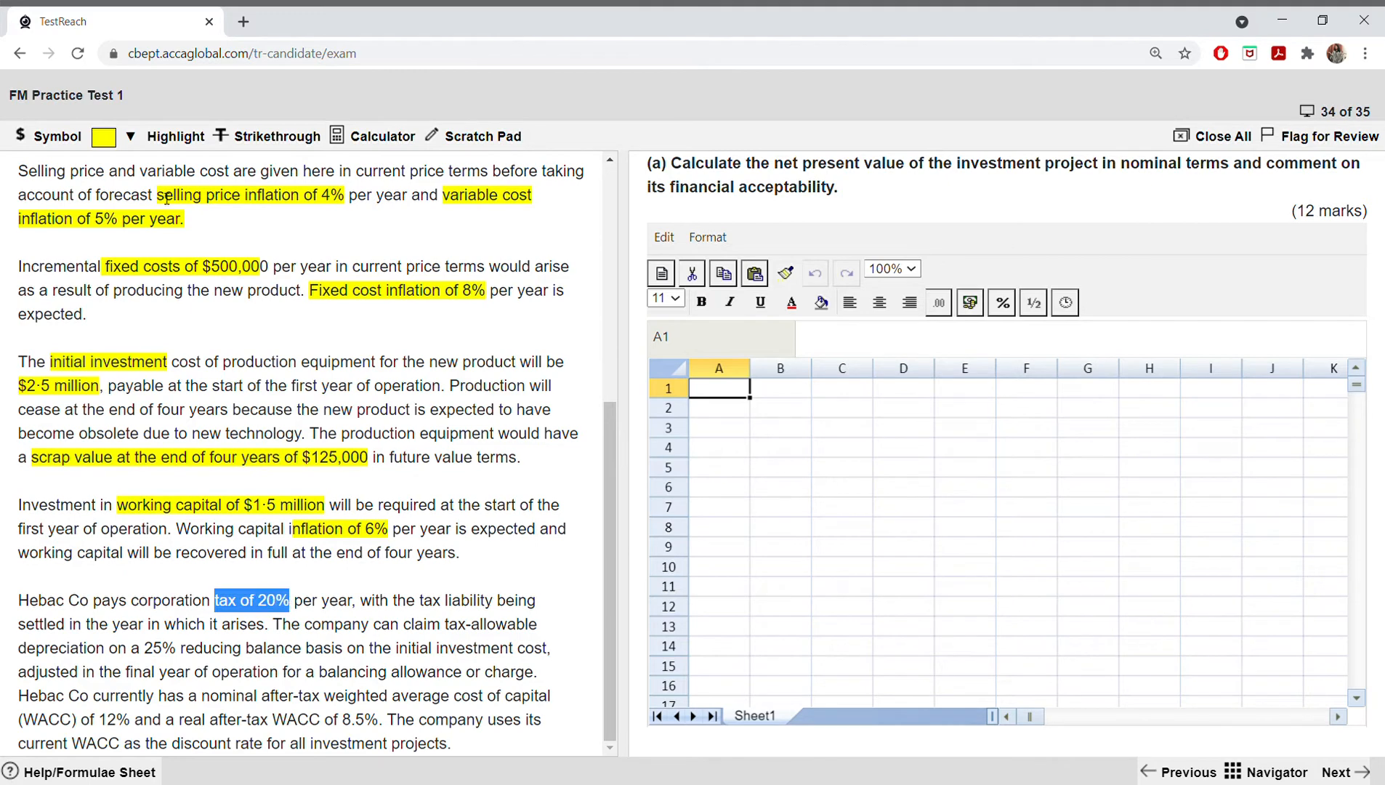
left_click(130, 136)
left_click(125, 168)
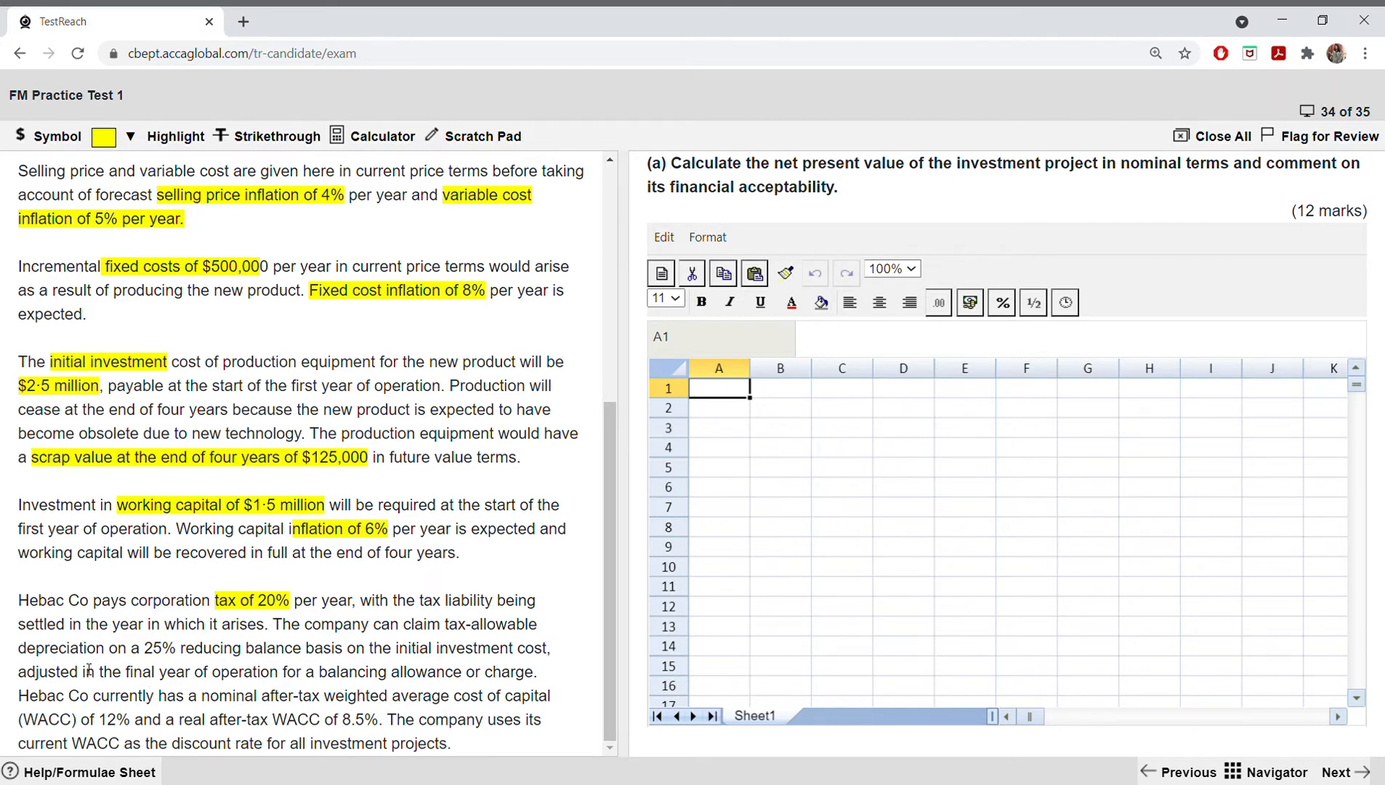
left_click_drag(446, 625, 347, 658)
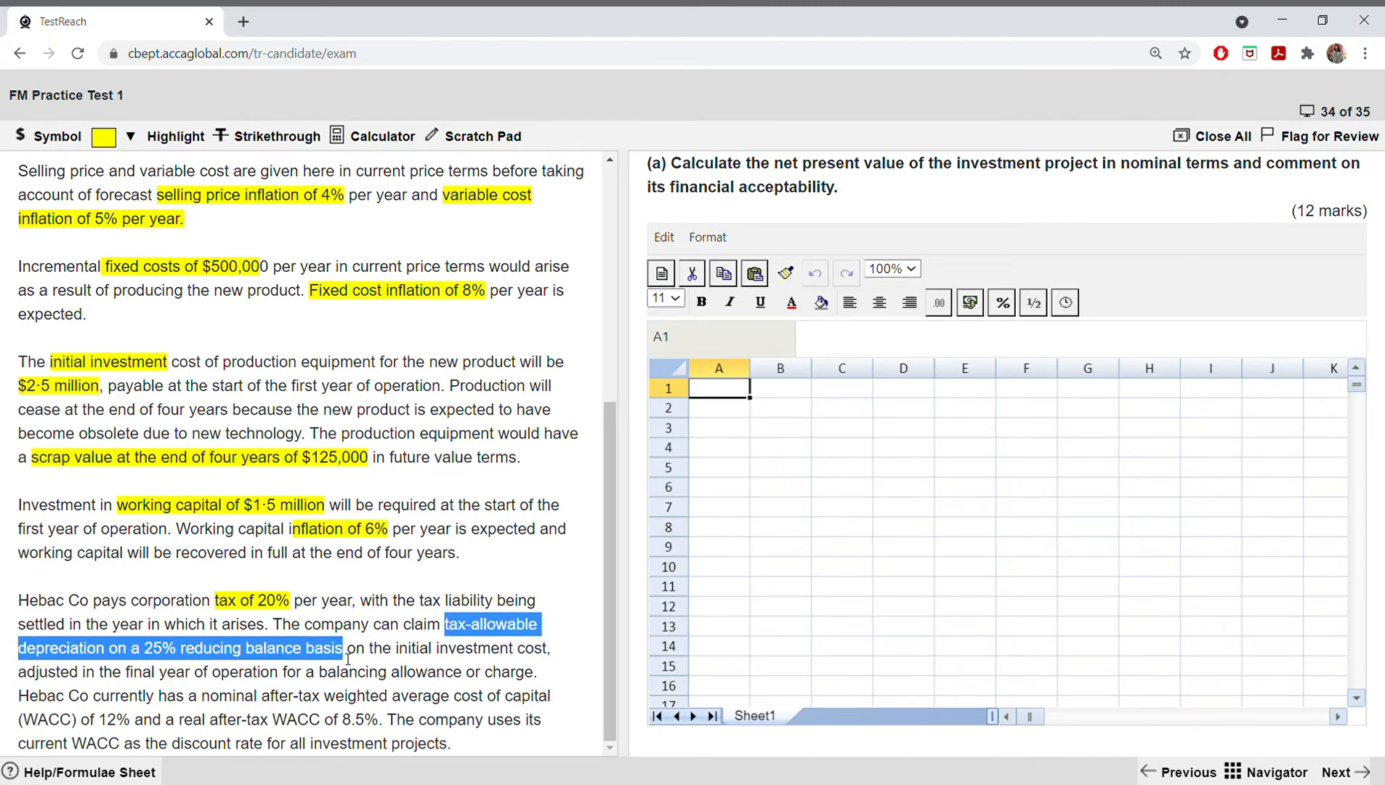
left_click(128, 138)
left_click(135, 173)
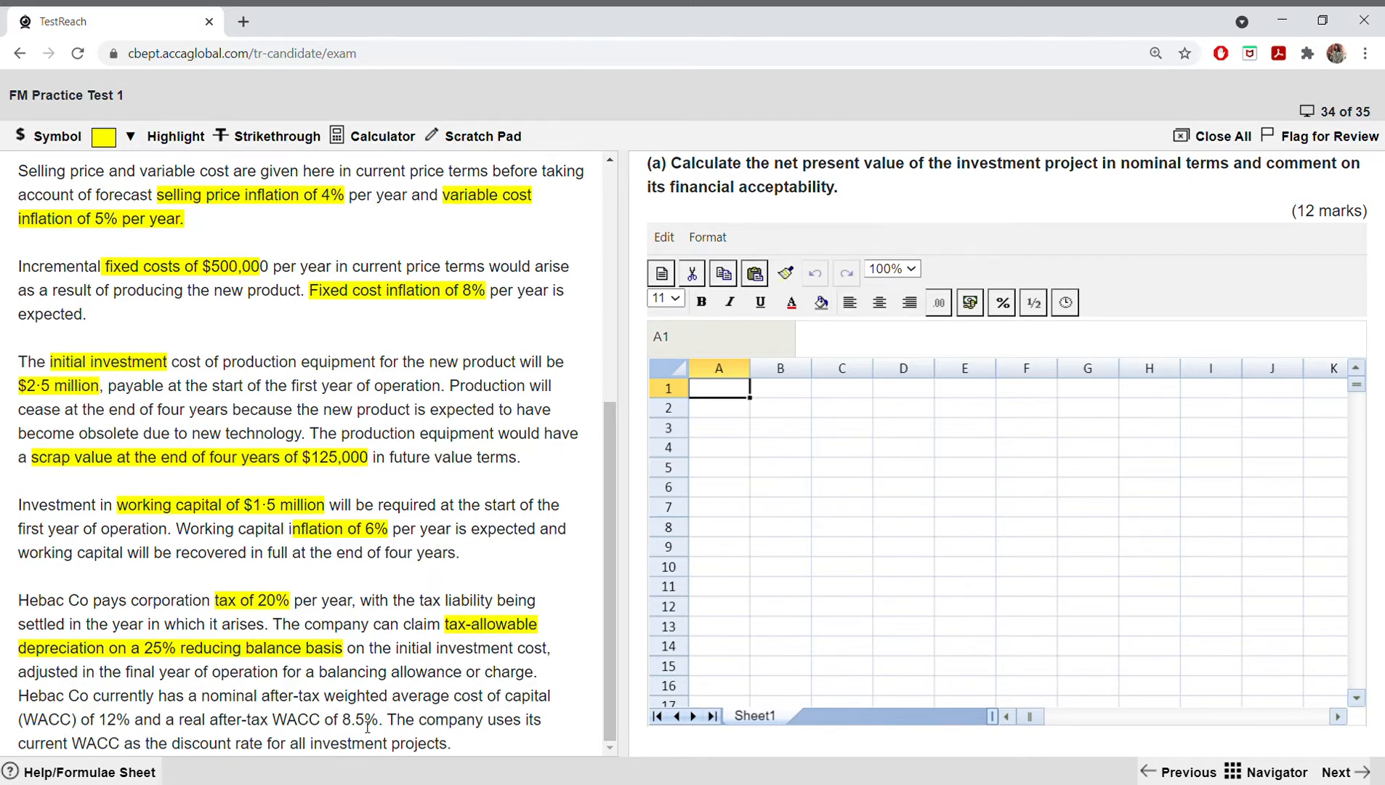
Step: Highlight "nominal" and "WACC) of 12%" in yellow in the sentence about the weighted average cost of capital
left_click_drag(210, 696, 262, 699)
left_click(215, 707)
left_click(226, 709)
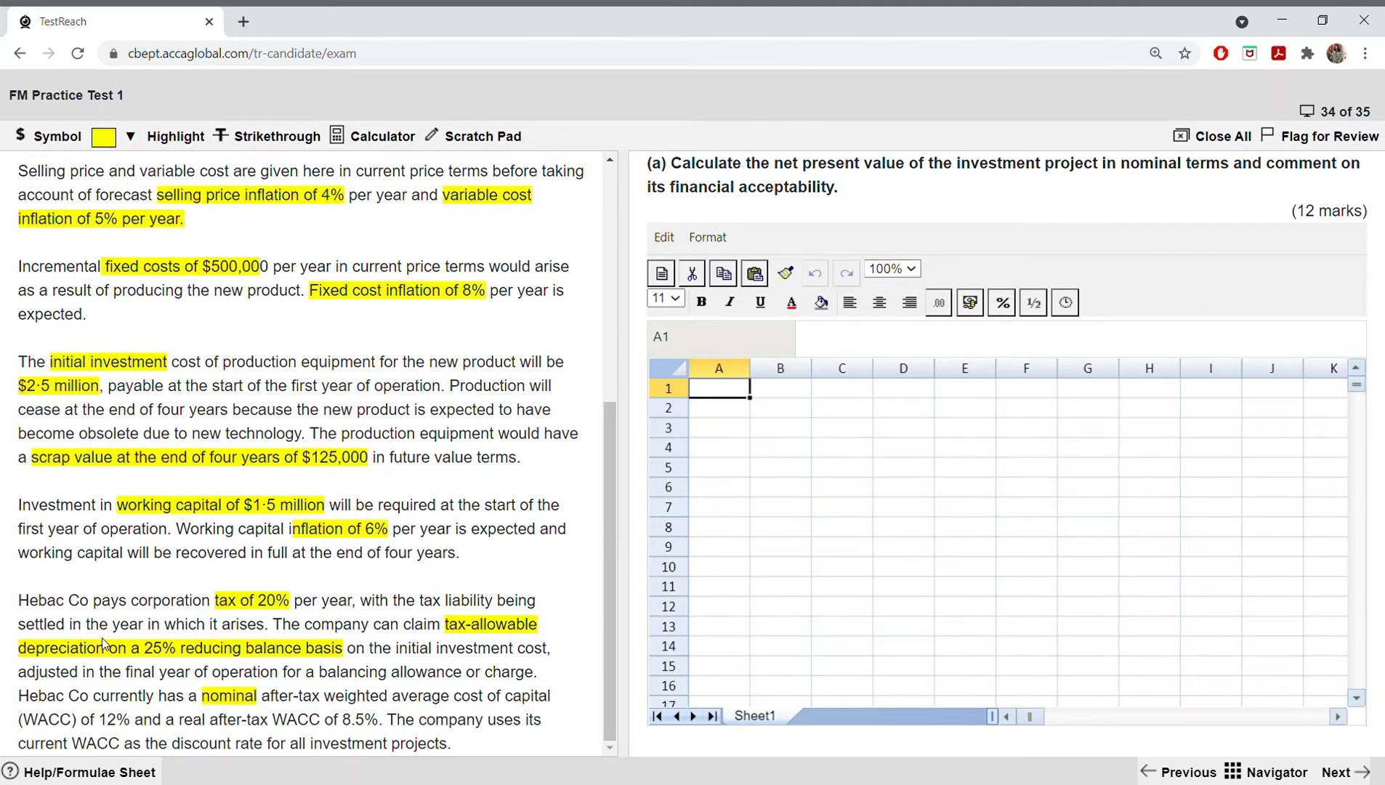
left_click_drag(22, 719, 138, 720)
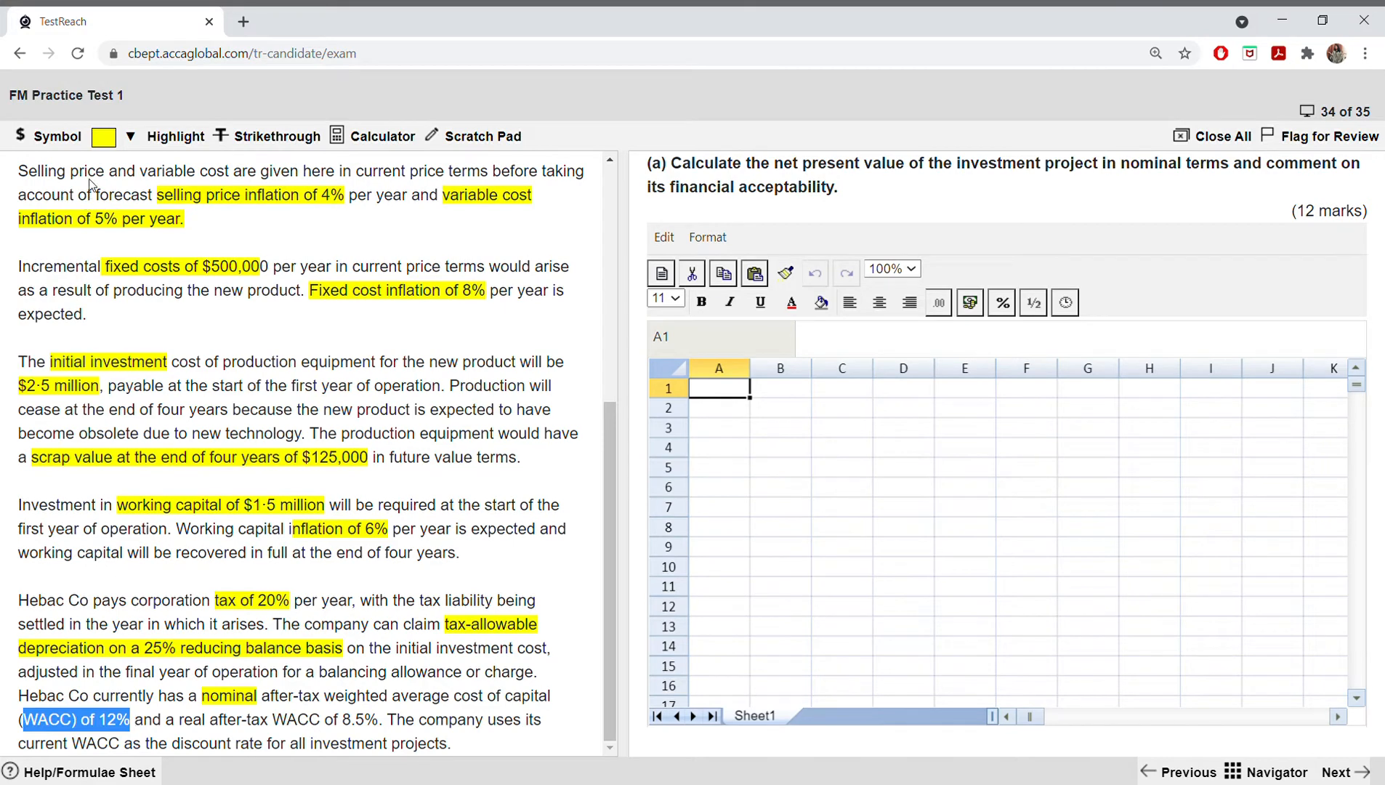
left_click(121, 140)
left_click(125, 166)
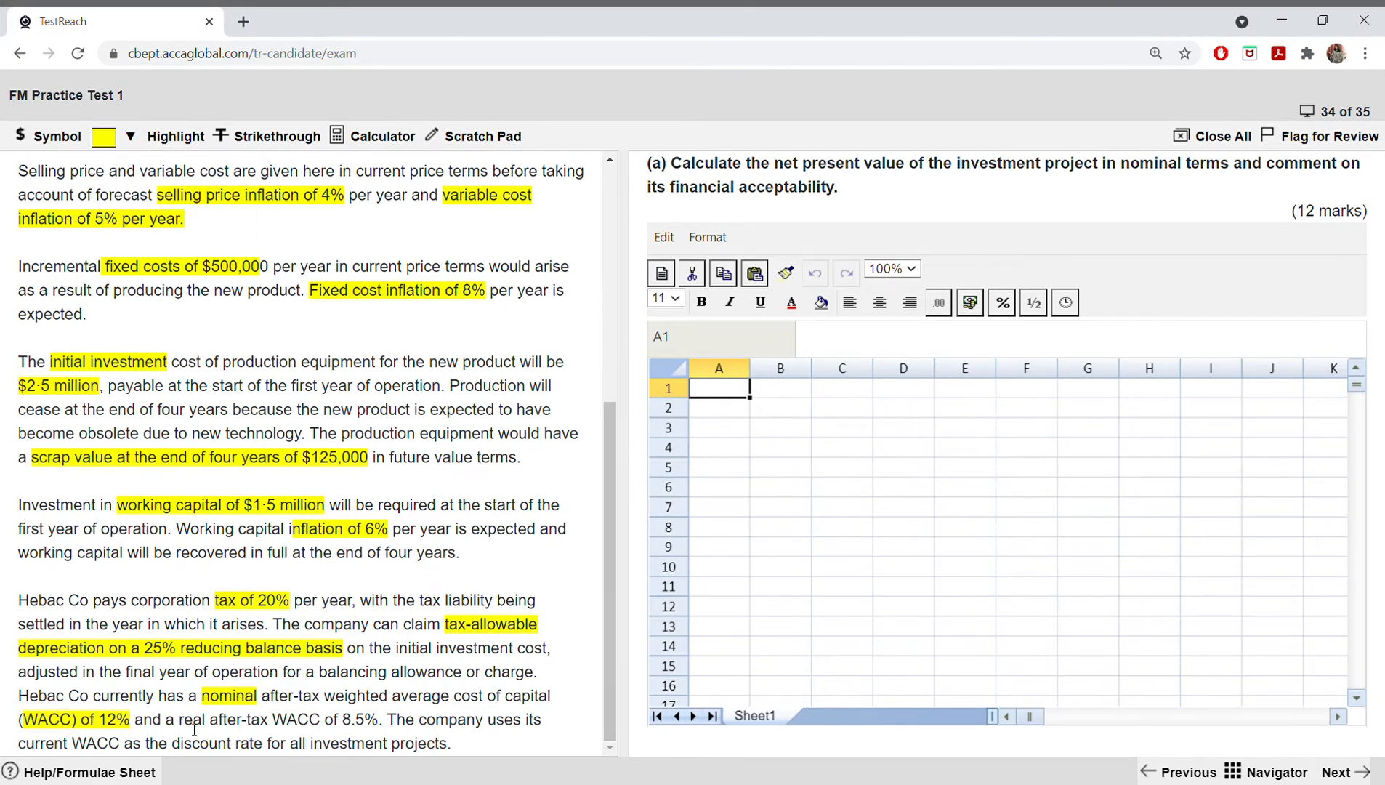
Step: Highlight "real after-tax WACC of 8.5%." in yellow in the same sentence
left_click_drag(179, 721, 385, 723)
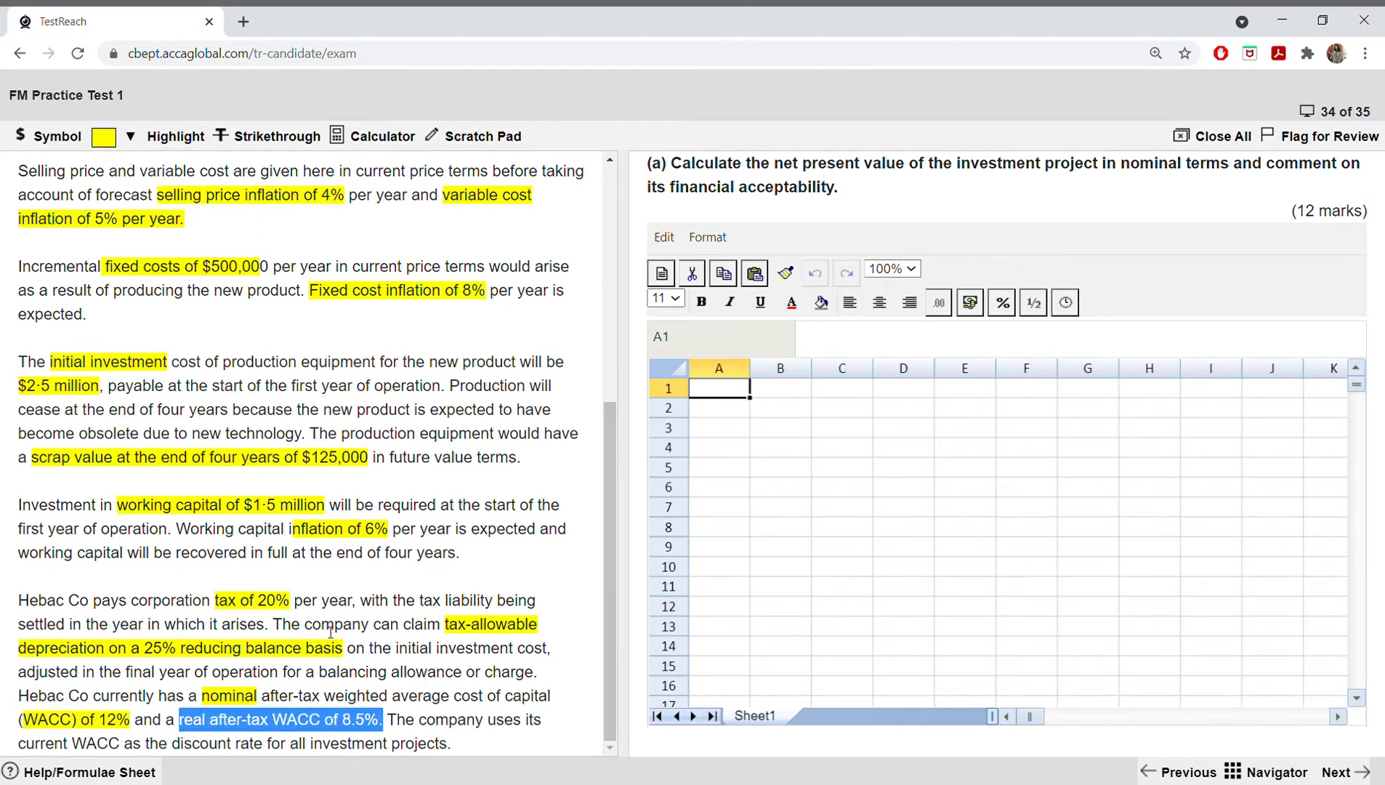
left_click(125, 140)
left_click(128, 169)
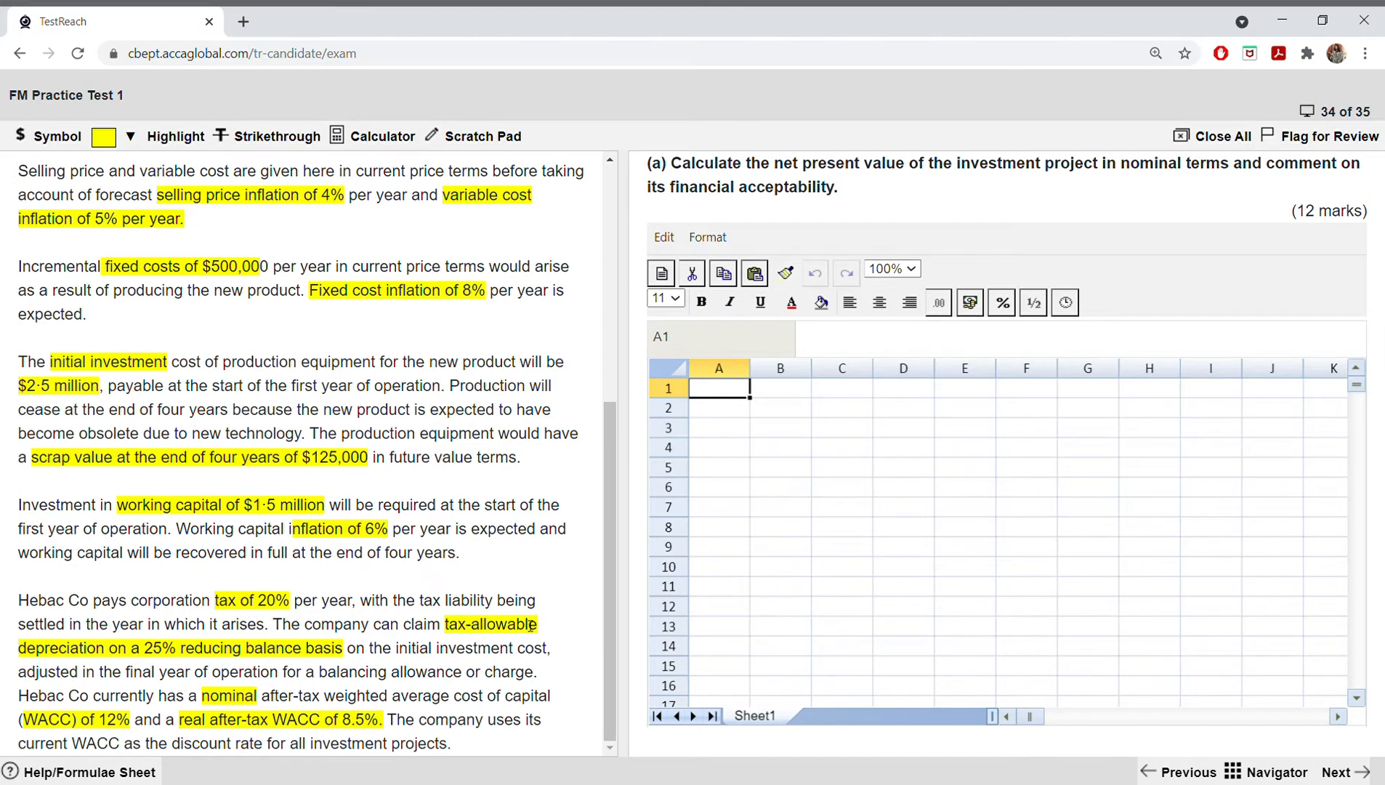
Step: Enter the year numbers 1 to 4 in B1:E1 and the label "year" in A1 of the answer spreadsheet
left_click_drag(607, 580, 598, 311)
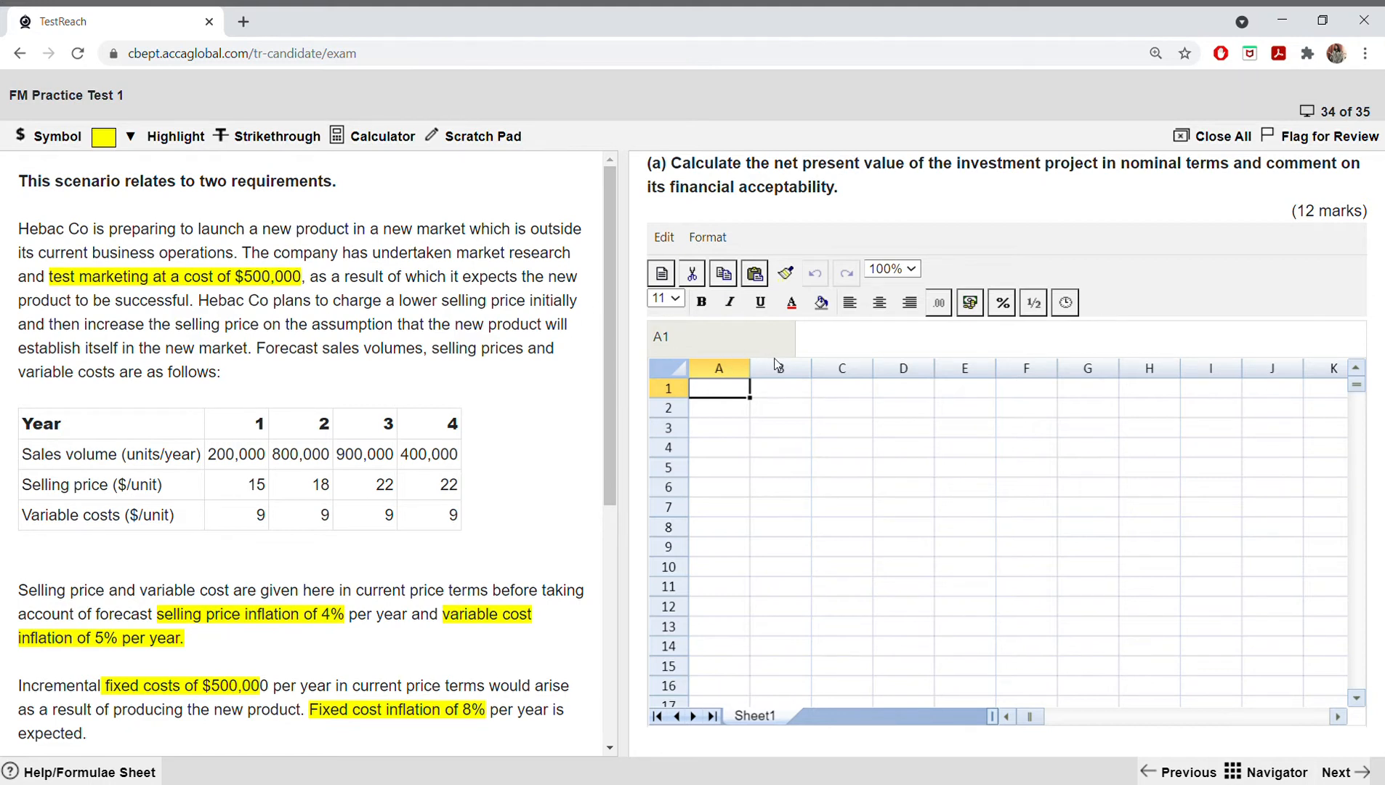
left_click(839, 392)
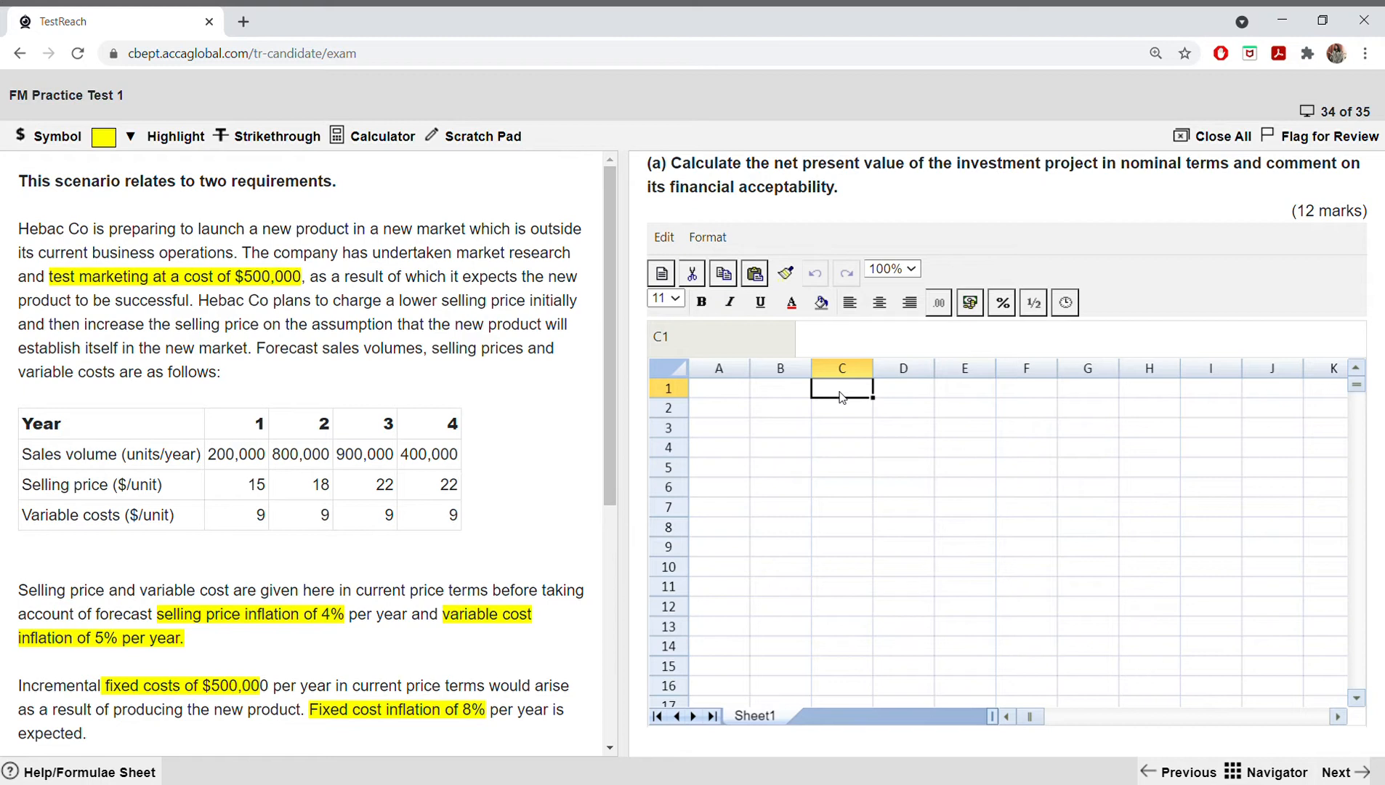
key("Left")
type("1")
key("Right")
type("2")
key("Right")
type("3")
key("Right")
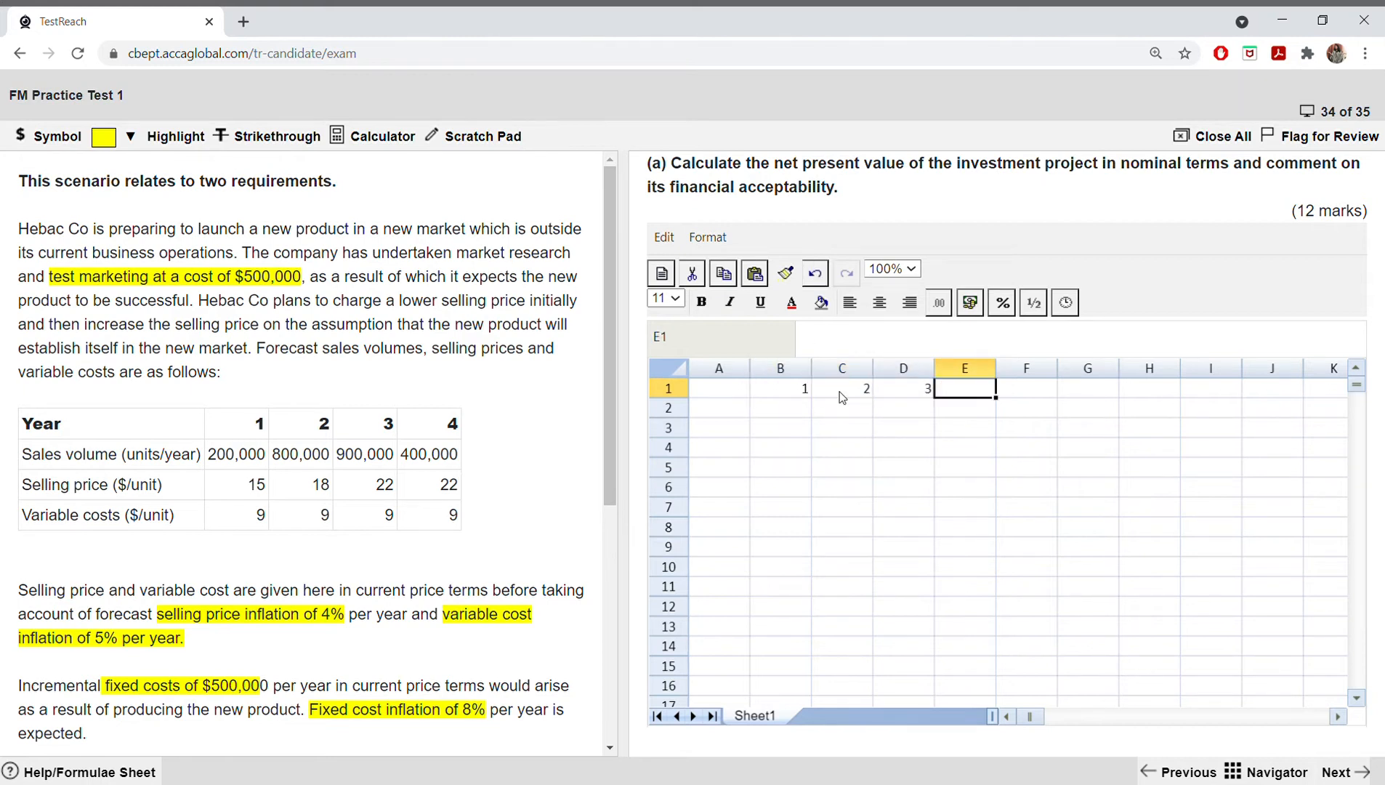
type("4")
key("Right")
key("Down")
key("Left")
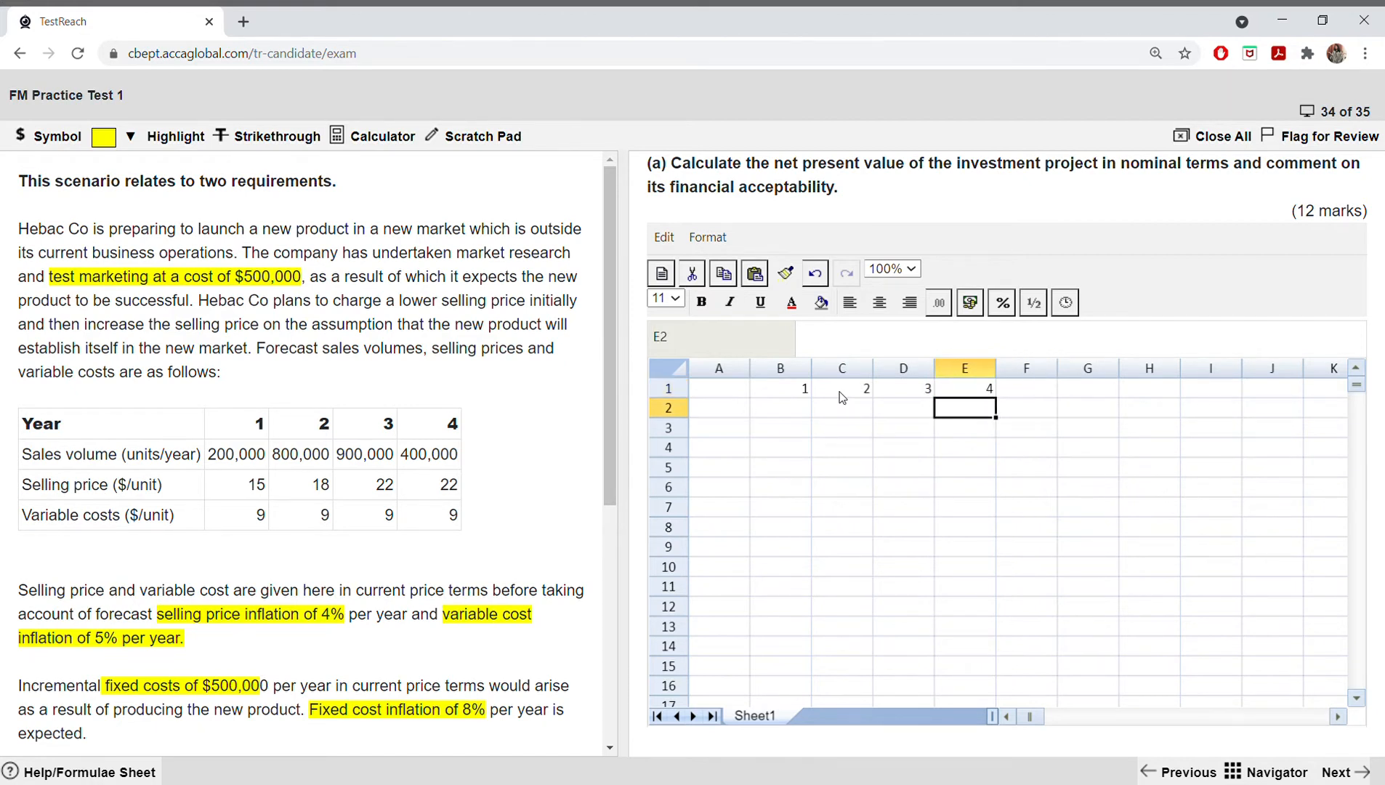
left_click(735, 396)
type("year")
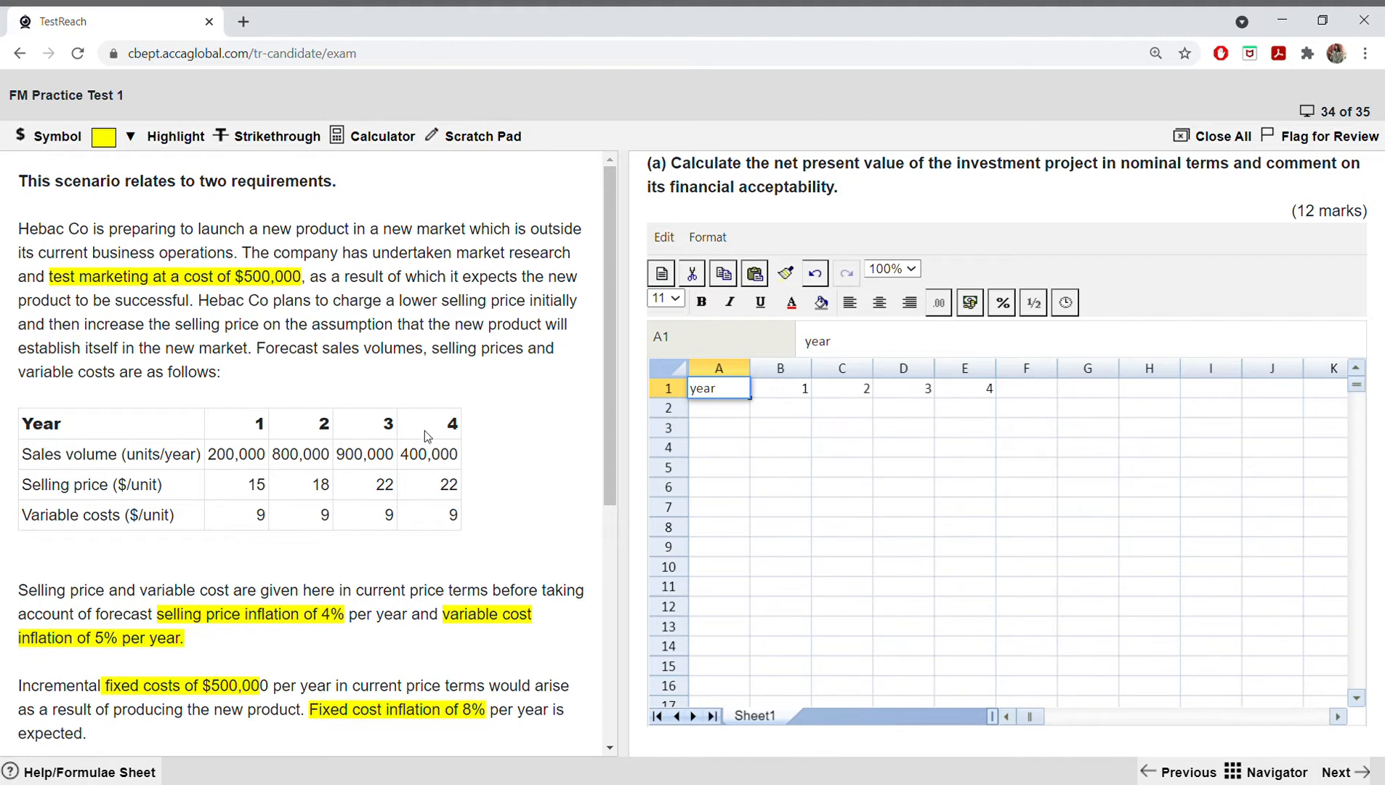
Step: Try to enter the unit heading "$000" in B2 under year 1
left_click(791, 413)
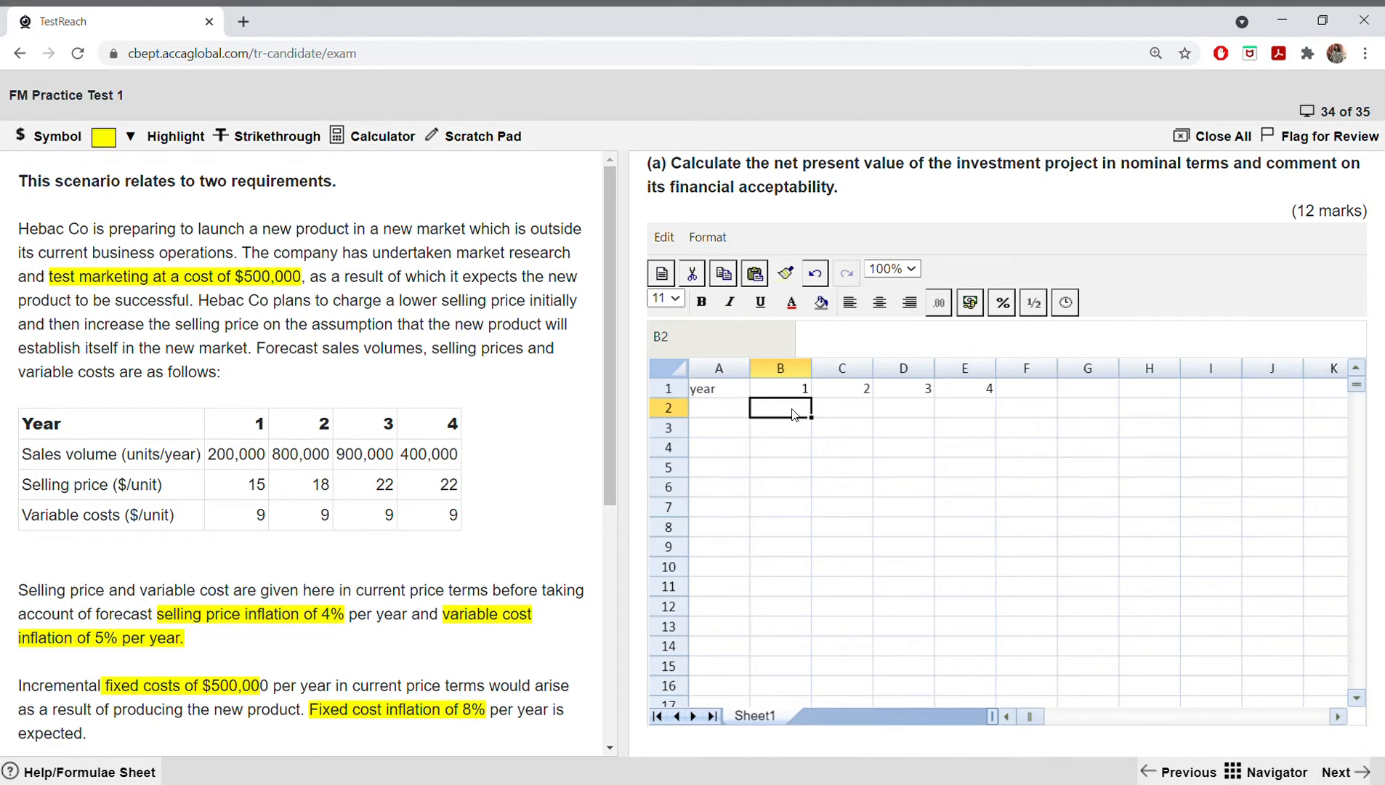
type("$000")
key("Tab")
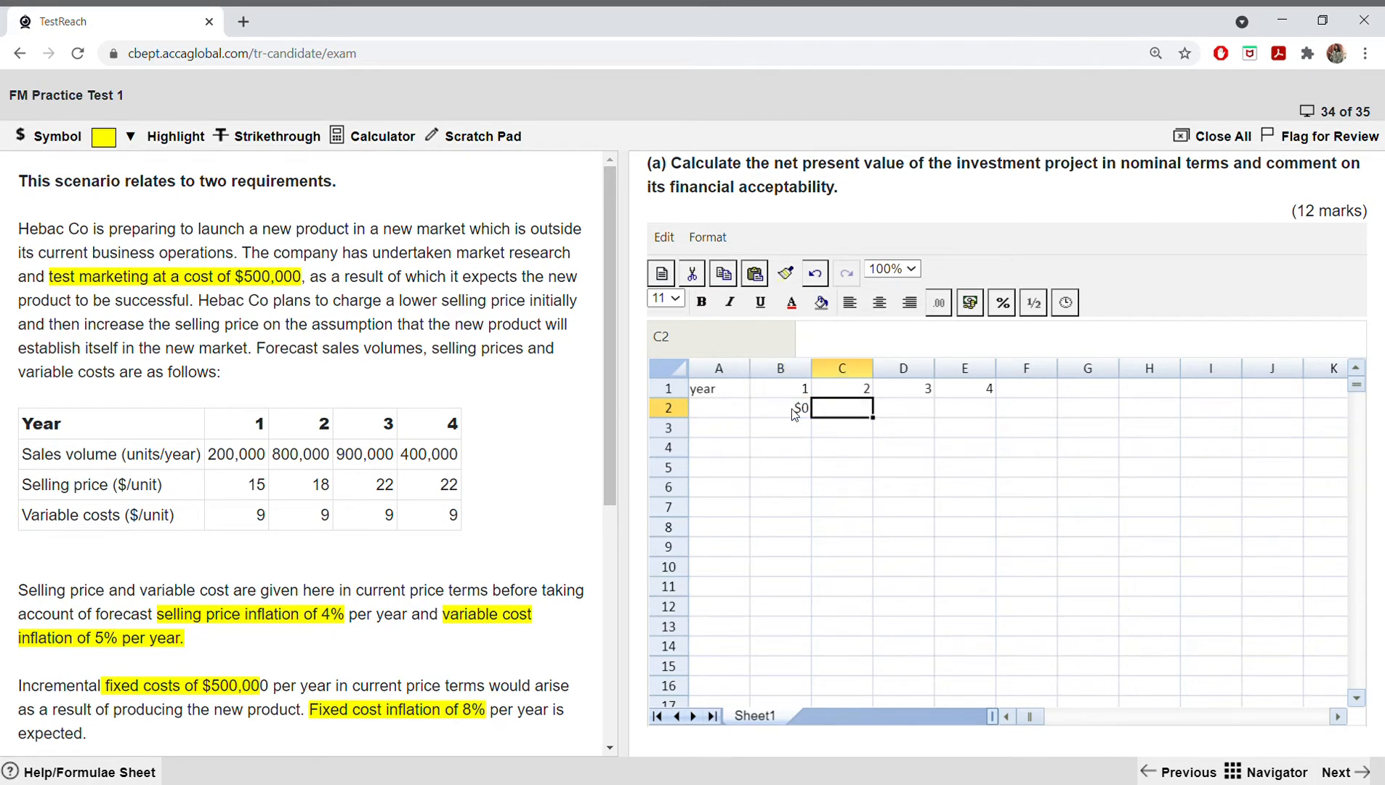
Step: Replace the content of B2 with the unit heading "$'000" and fill it across to E2
left_click(794, 414)
key("BackSpace")
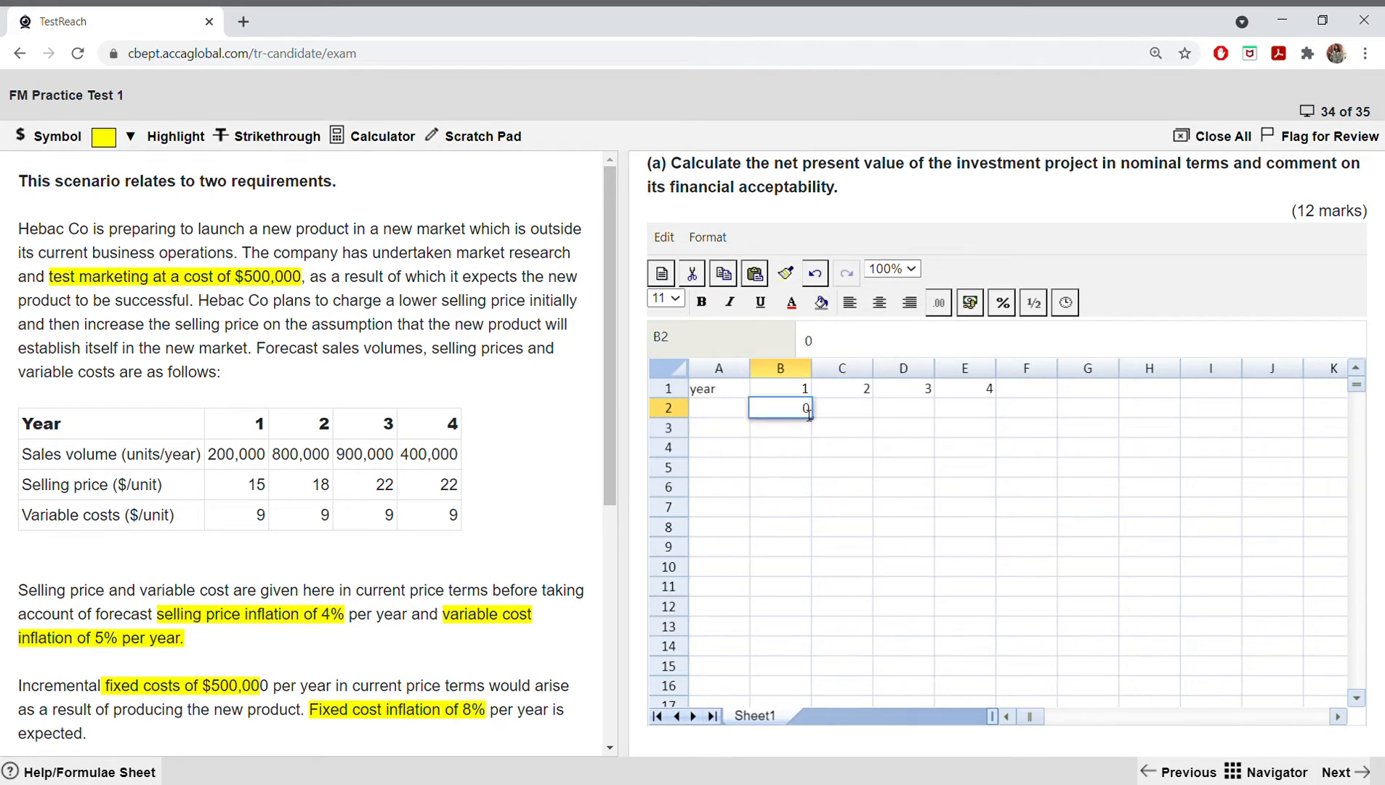
type("$/000")
key("BackSpace")
key("BackSpace")
key("BackSpace")
key("BackSpace")
type("'000")
left_click(824, 446)
left_click(812, 408)
left_click(795, 407)
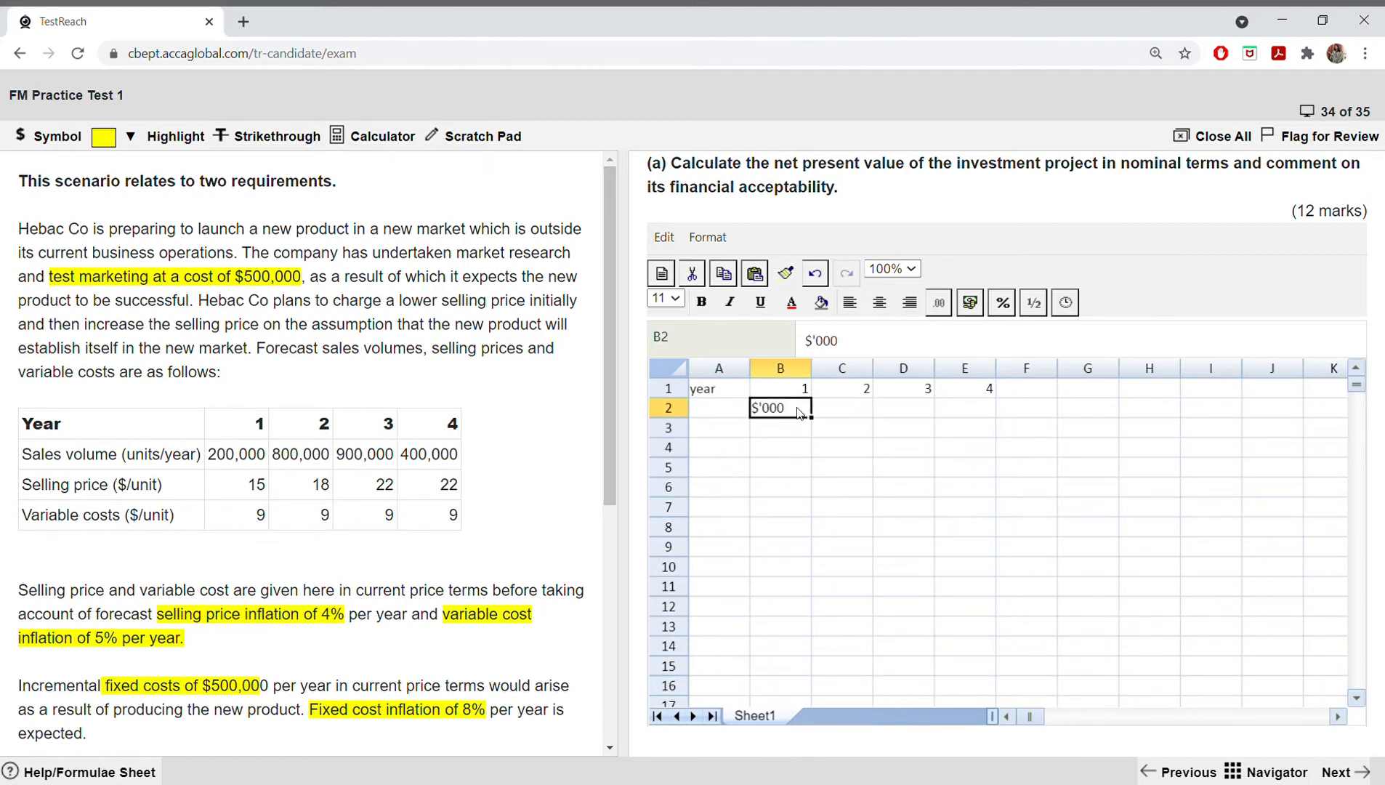
left_click_drag(812, 417, 958, 424)
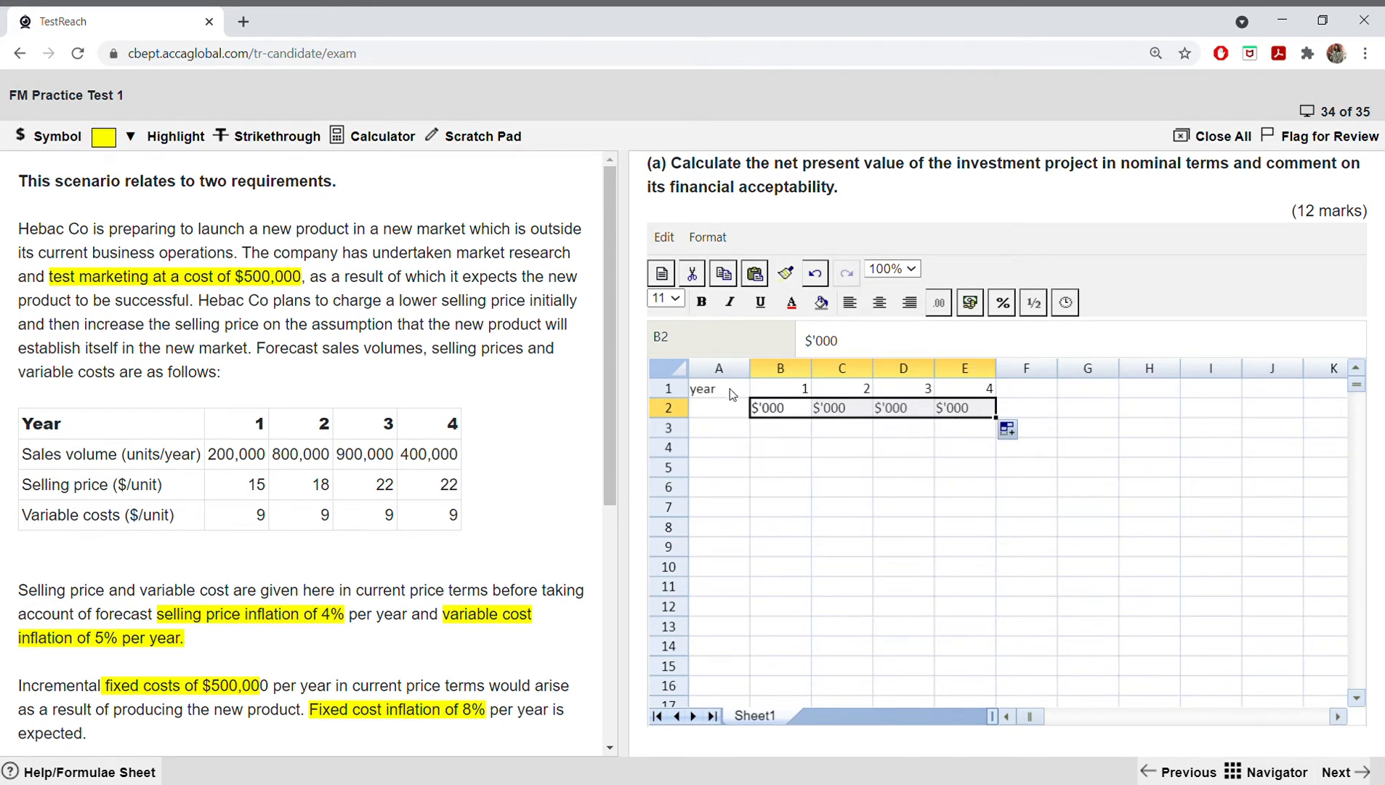
Step: Centre and bold the year and unit headings in A1:E2
left_click(768, 449)
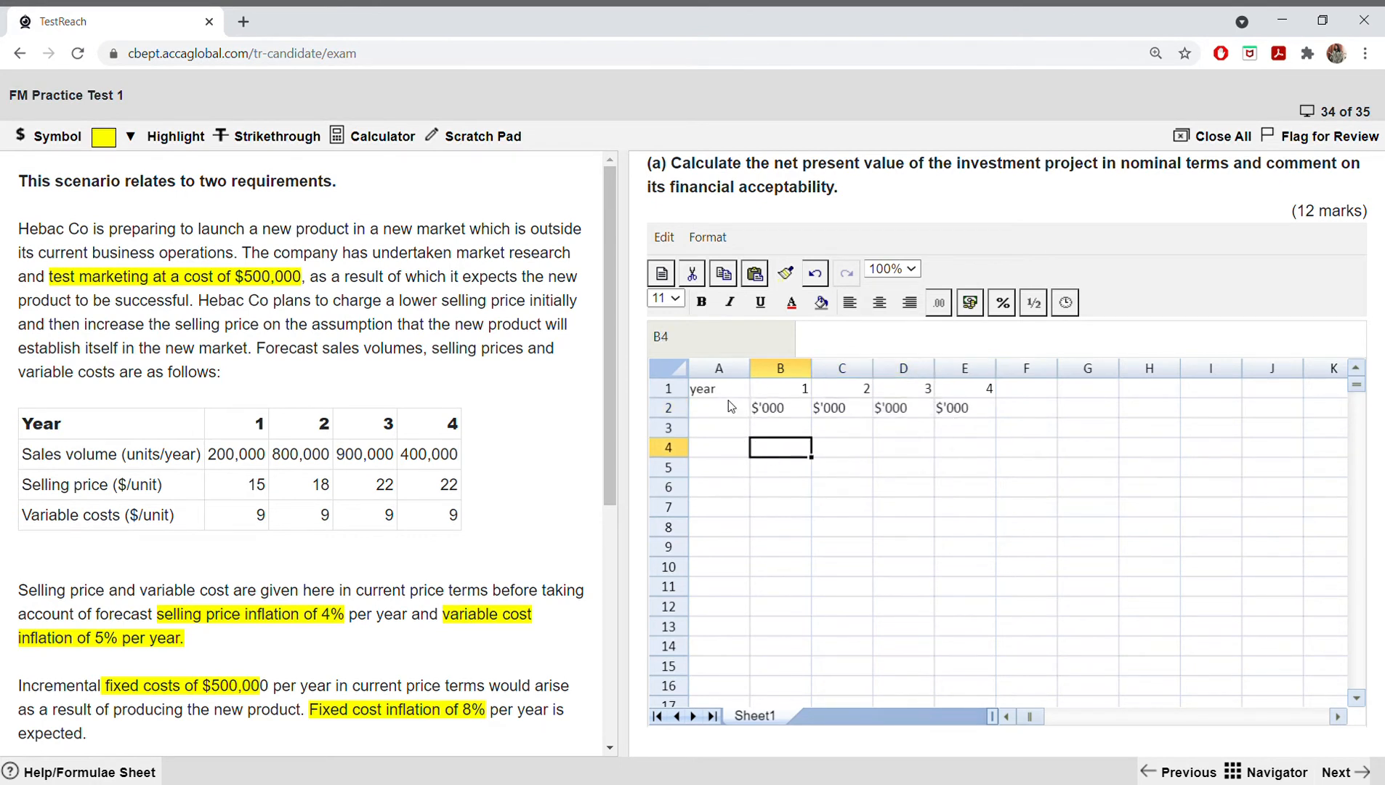
left_click_drag(727, 389, 966, 414)
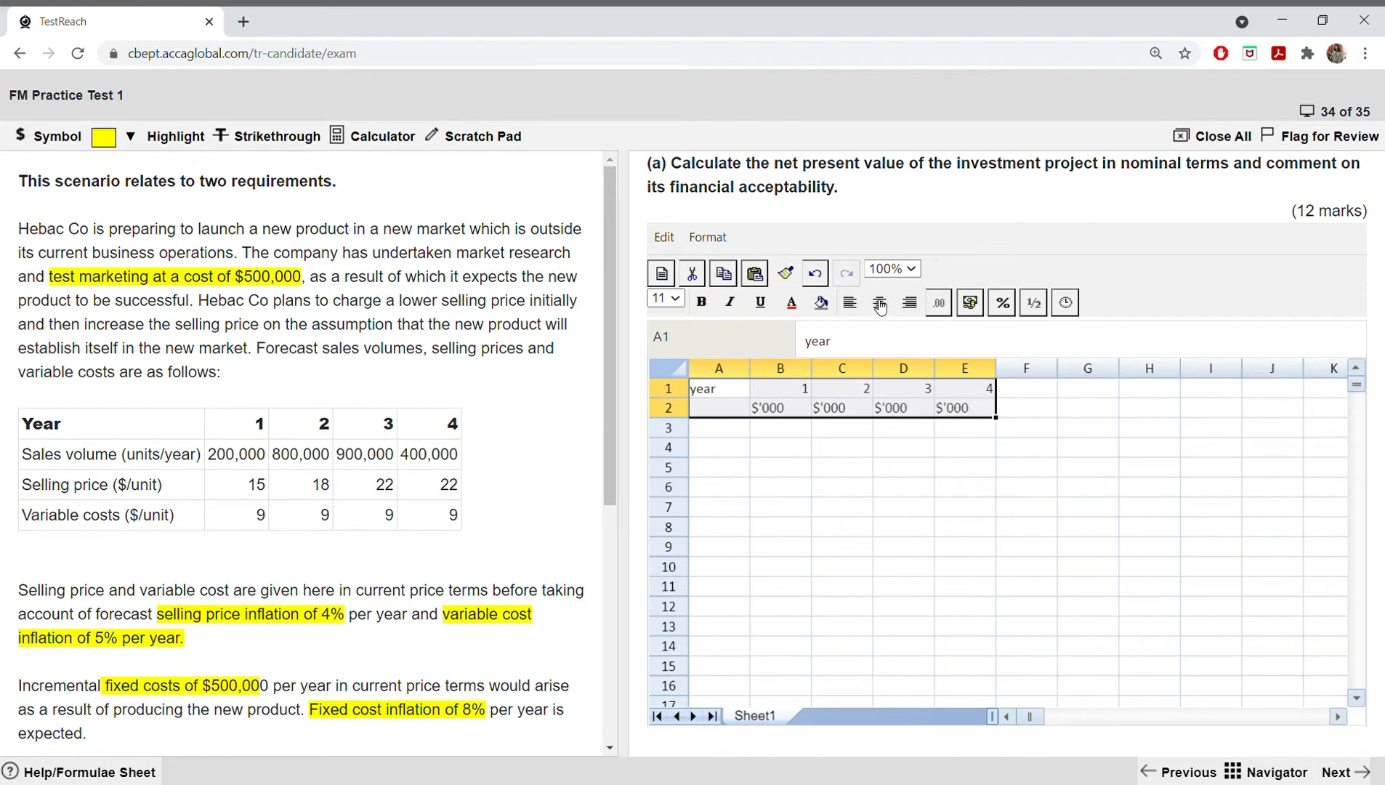
left_click(880, 306)
left_click(706, 305)
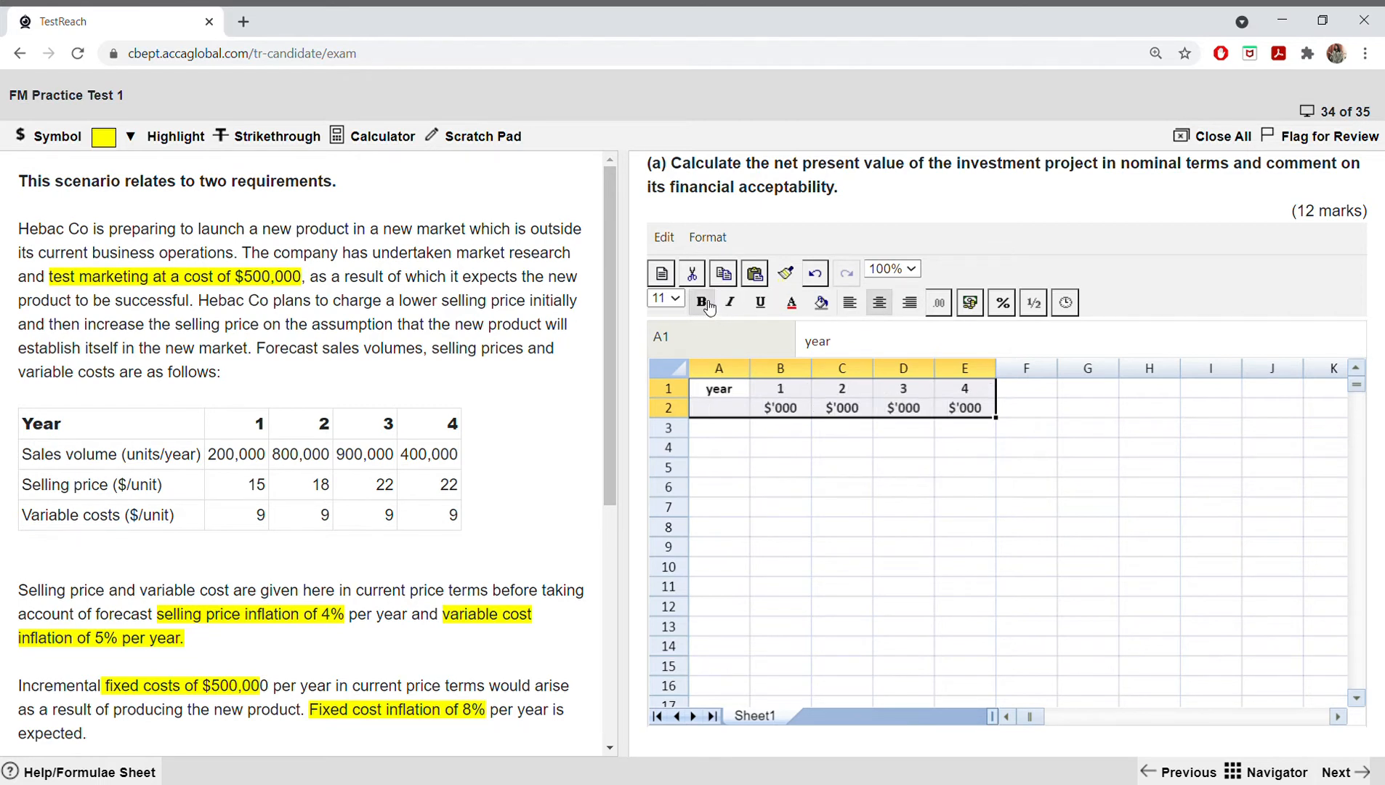
Step: Widen column A to make room for the row labels and enter "sales" in A3
left_click(772, 430)
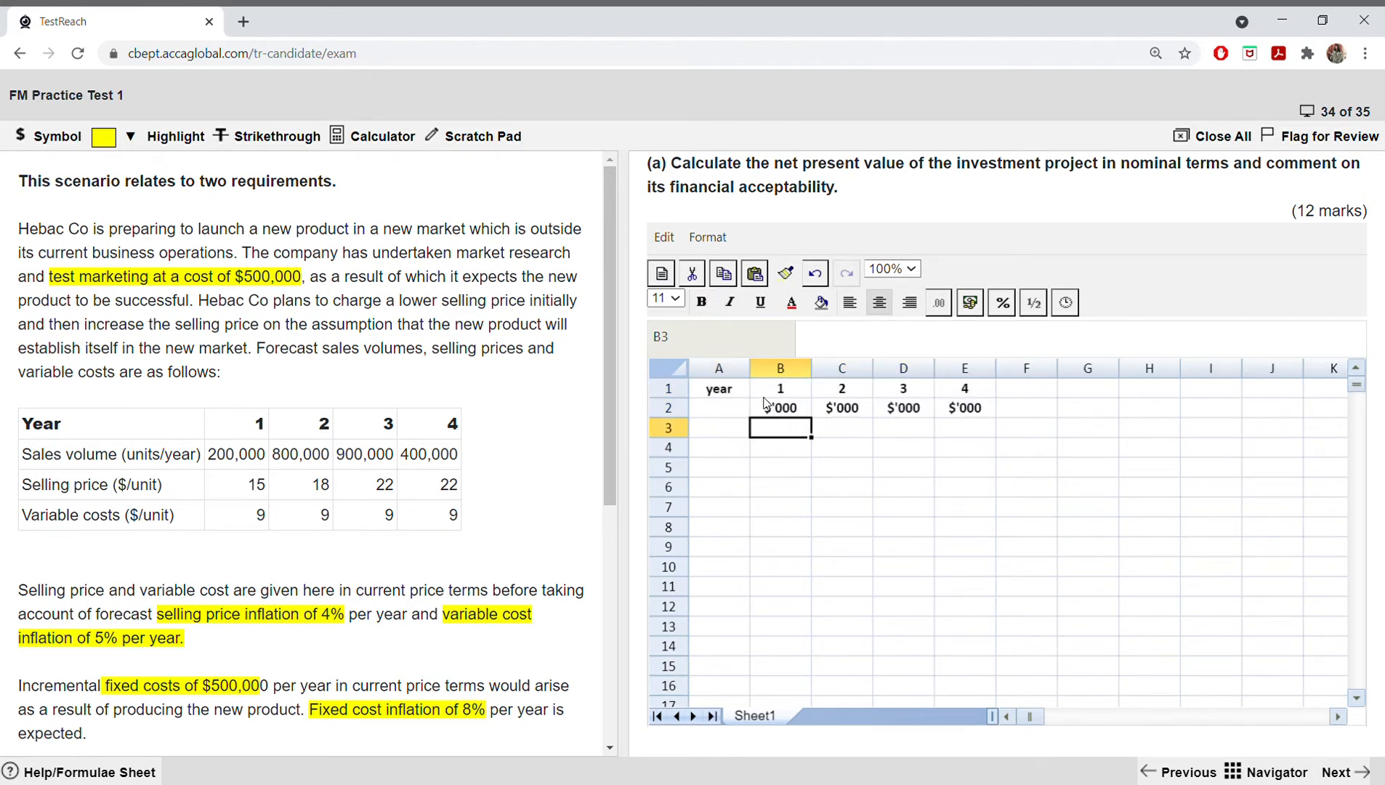
left_click_drag(749, 367, 897, 369)
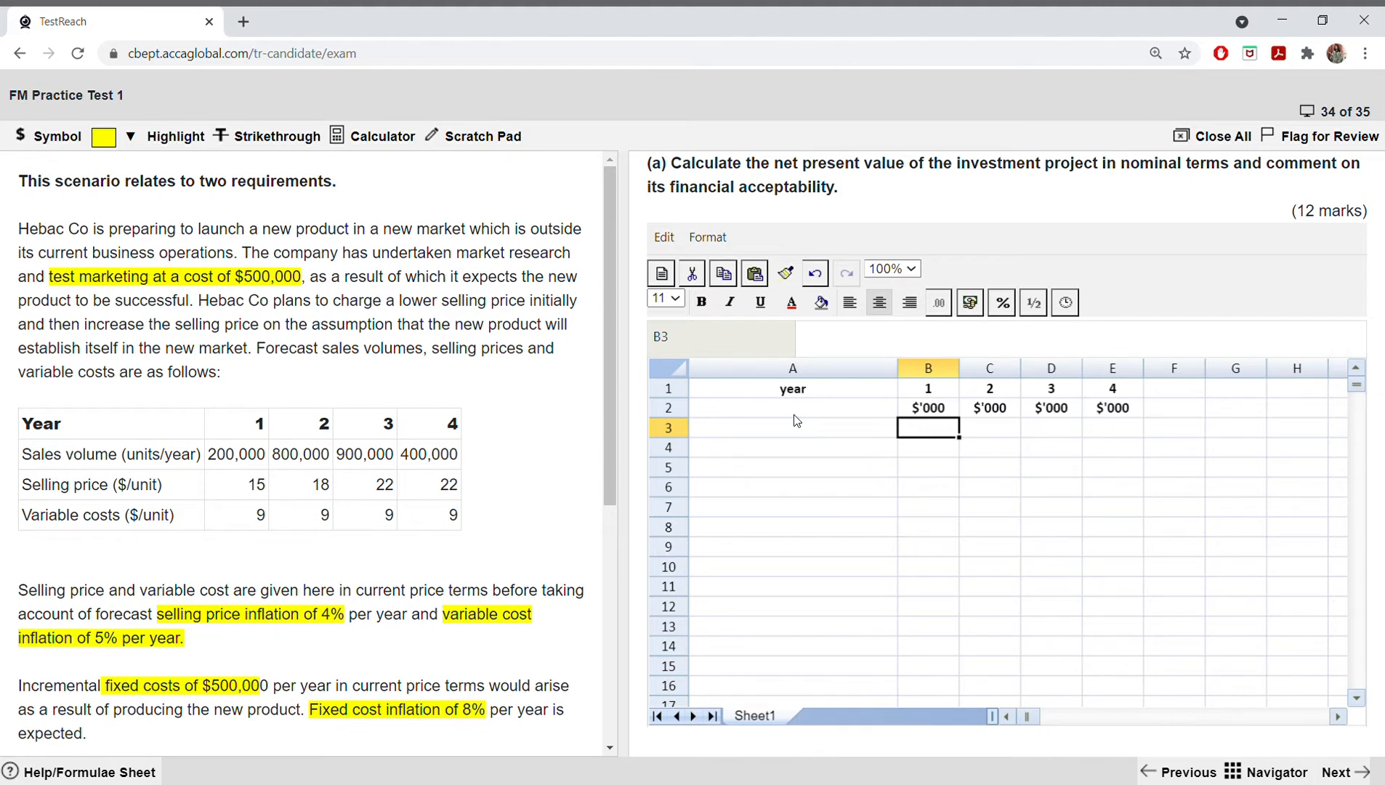
left_click(784, 434)
type("sales")
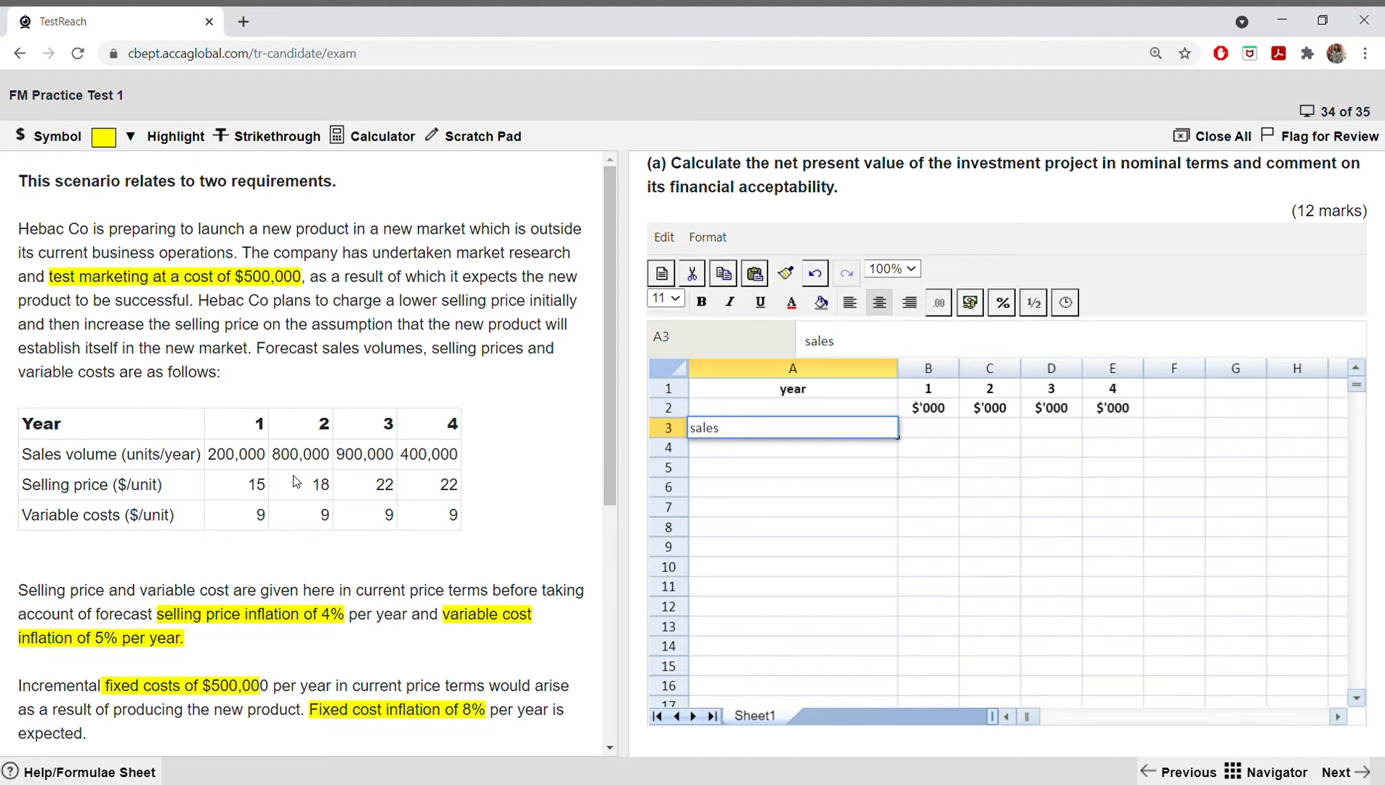
Step: Calculate the inflated year 1 sales in B3 with the formula =(200*15*1.04)
left_click(922, 428)
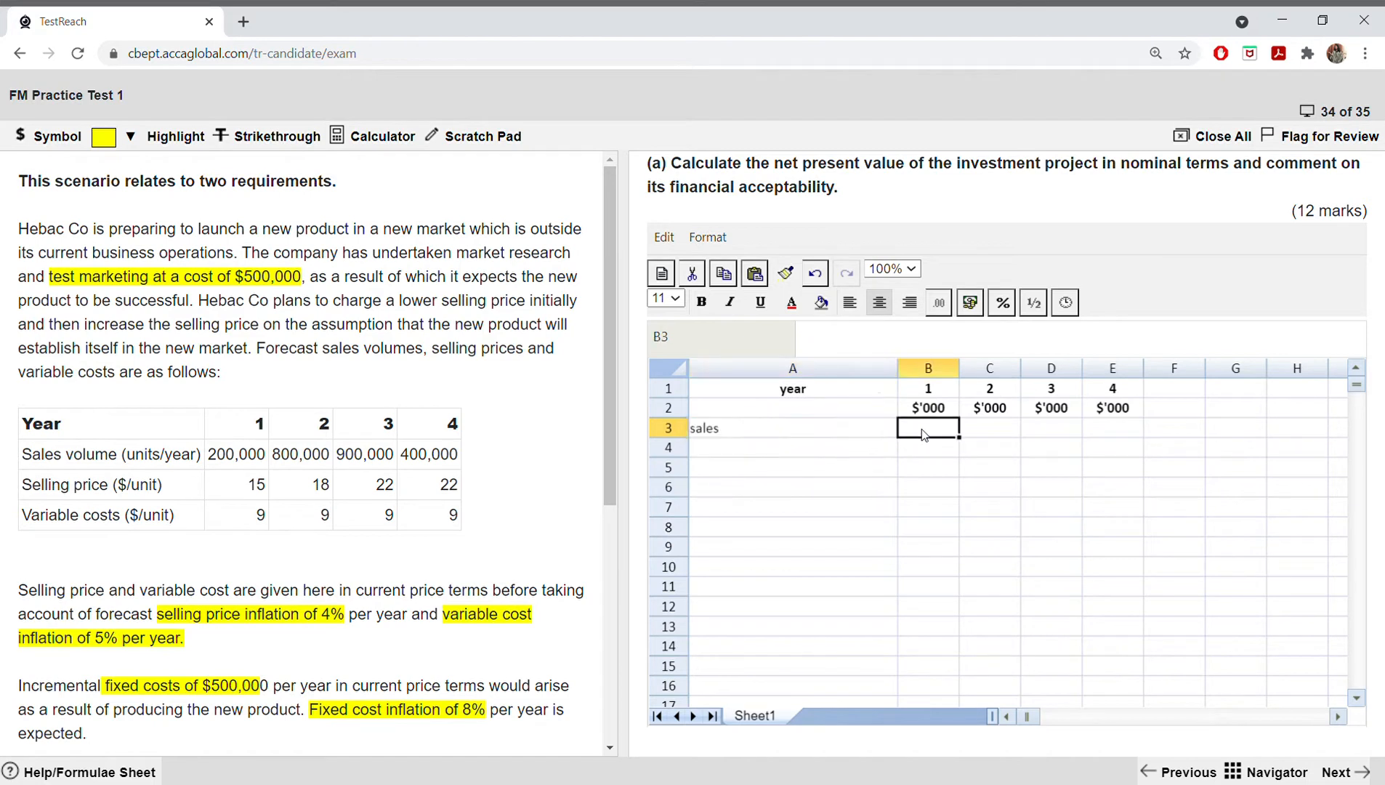
type("=(200")
type("*15")
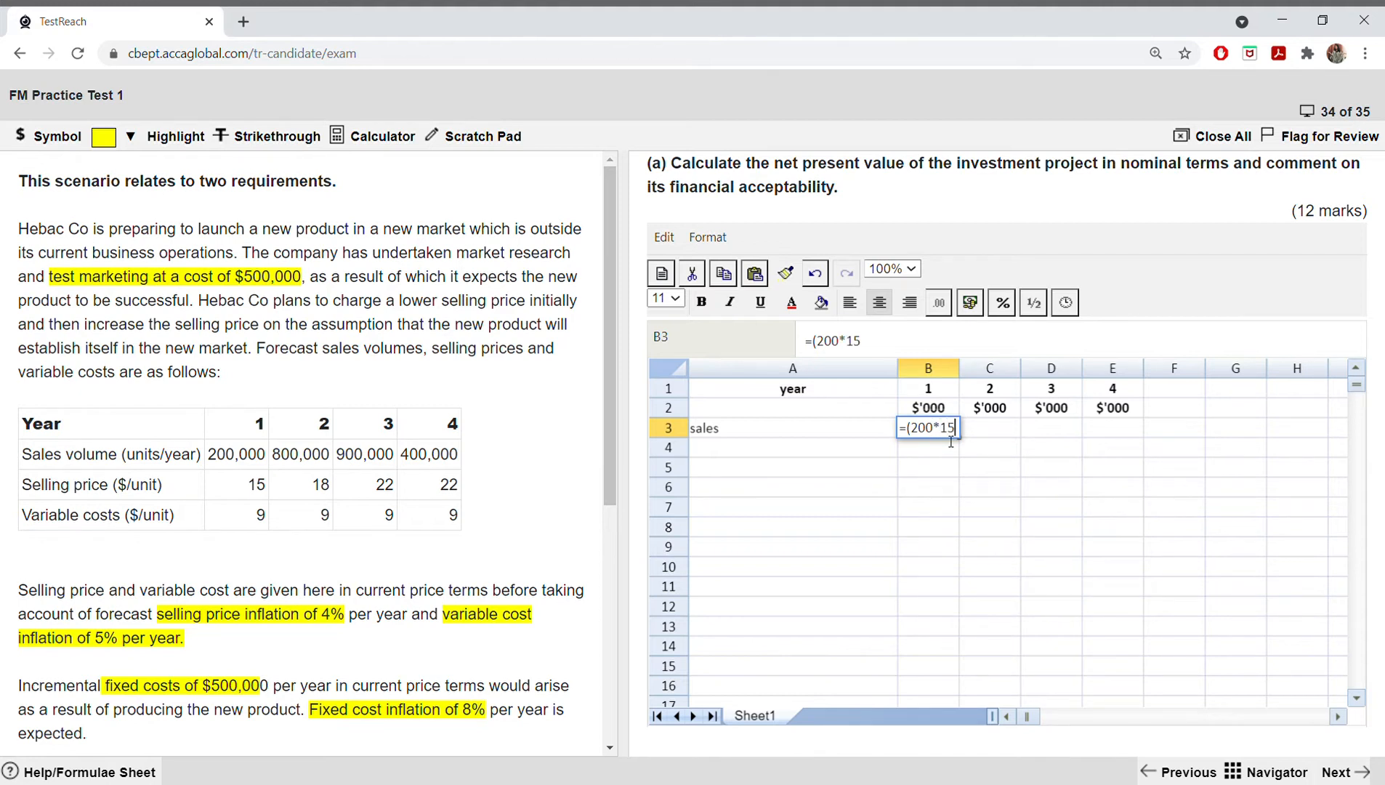
type("*1.04")
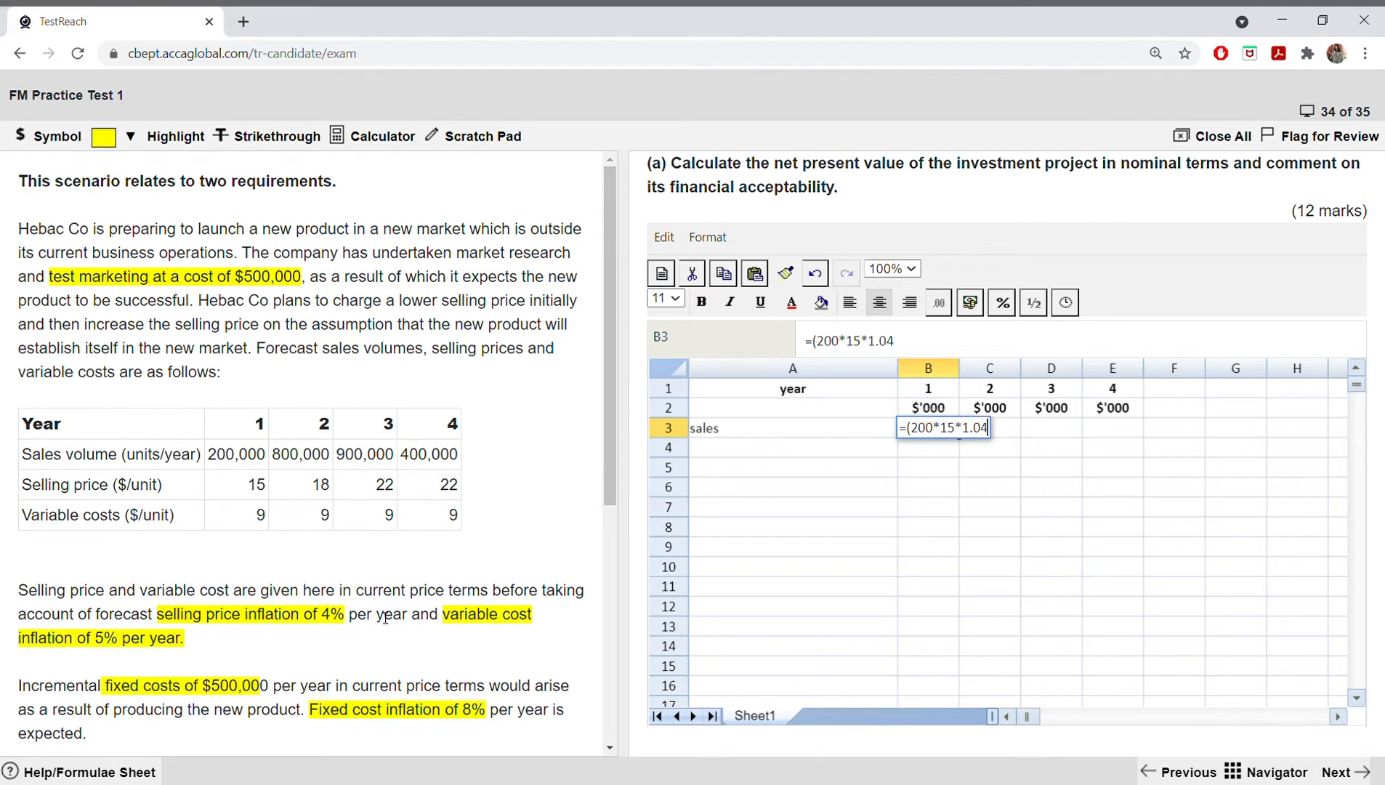
key("Return")
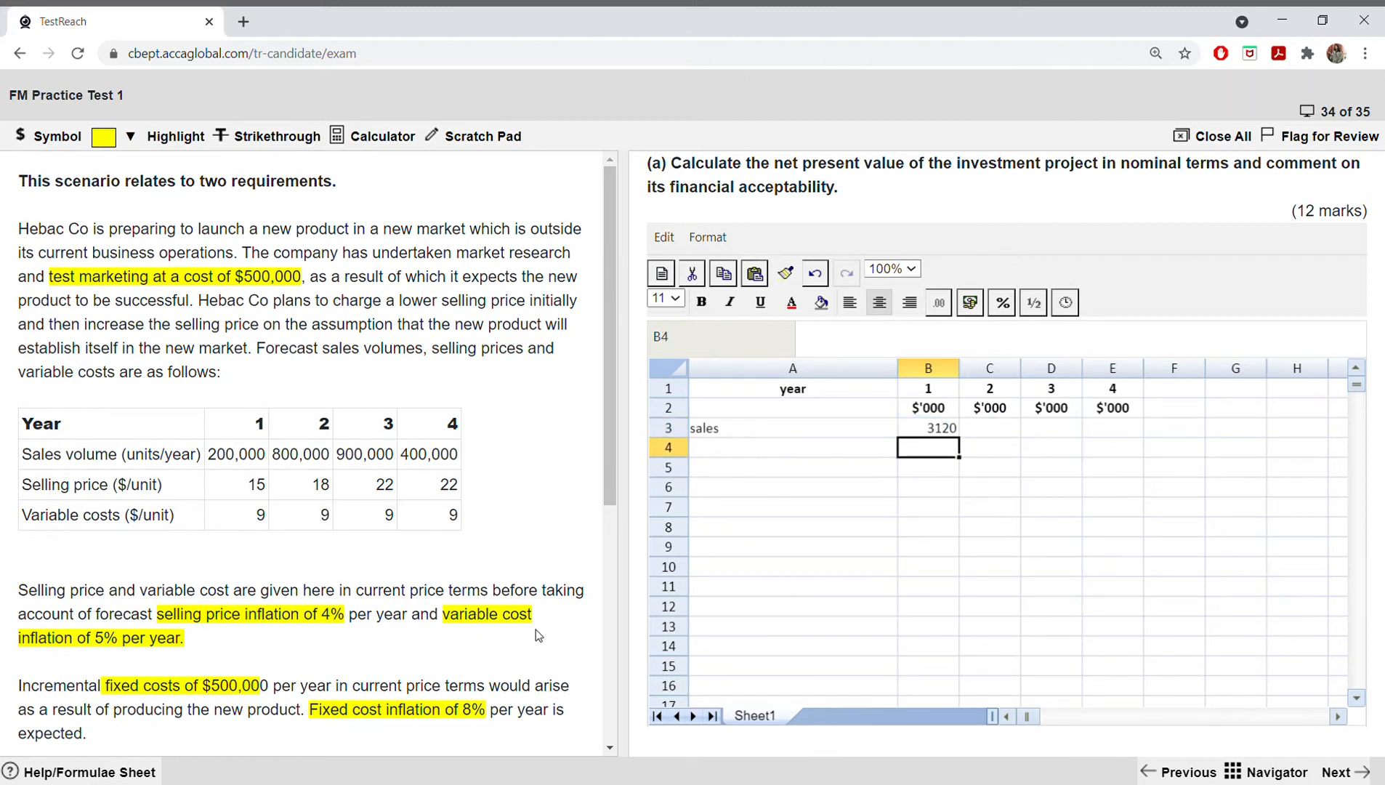
Step: Try to fill the year 1 sales formula across C3:E3, and undo the fill
left_click(938, 432)
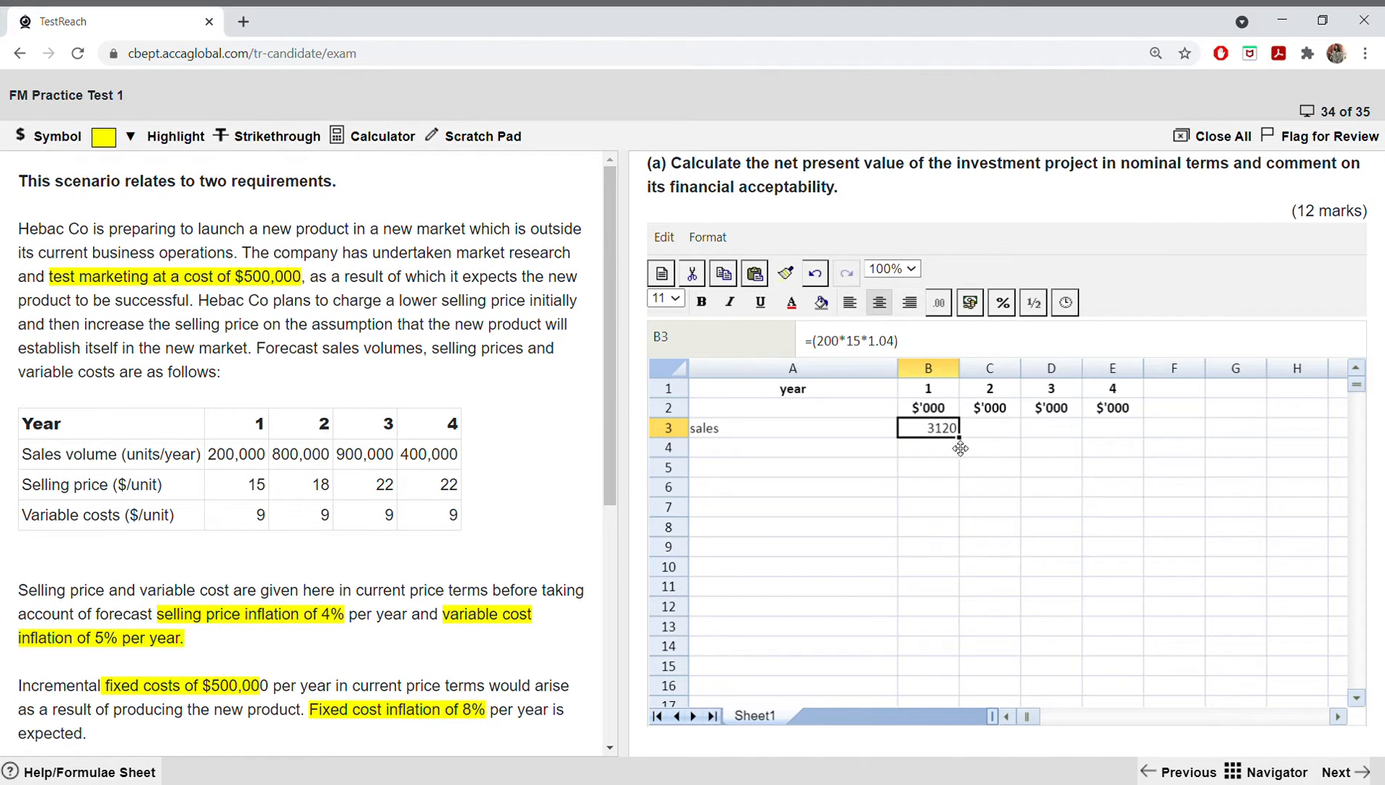
left_click_drag(970, 448, 1135, 434)
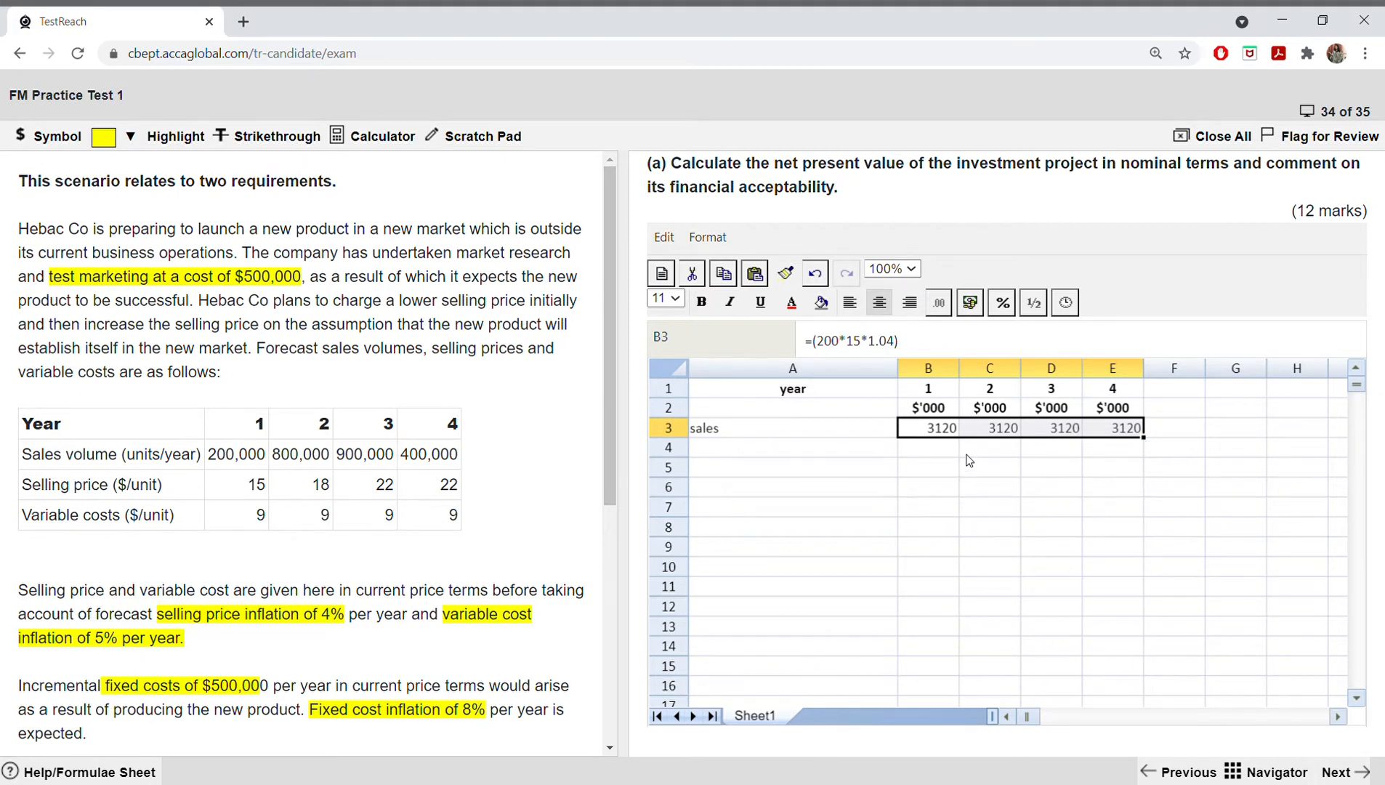
left_click(814, 273)
Step: Calculate the inflated year 2 sales in C3 with the formula =(800*18*1.04^2) and widen column C
left_click(981, 434)
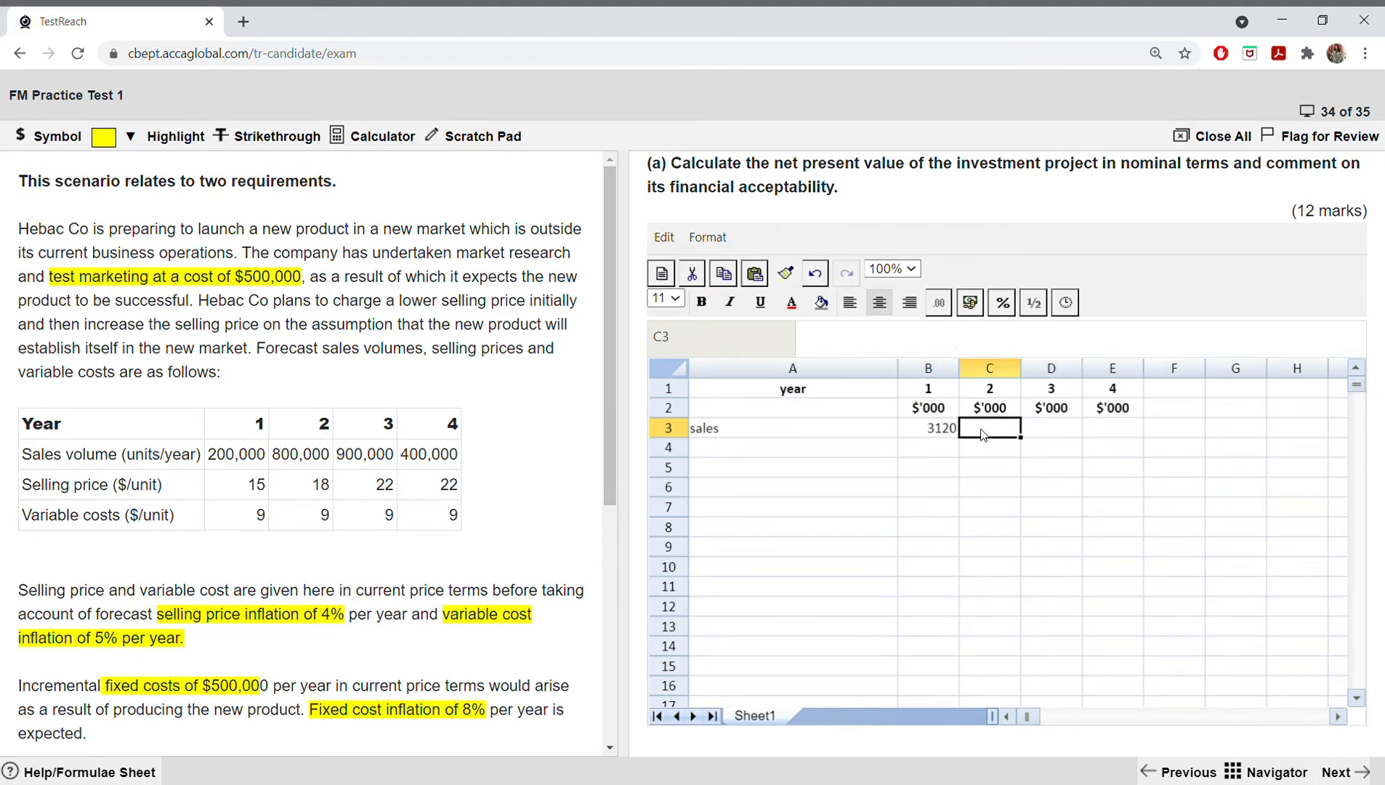
type("=(")
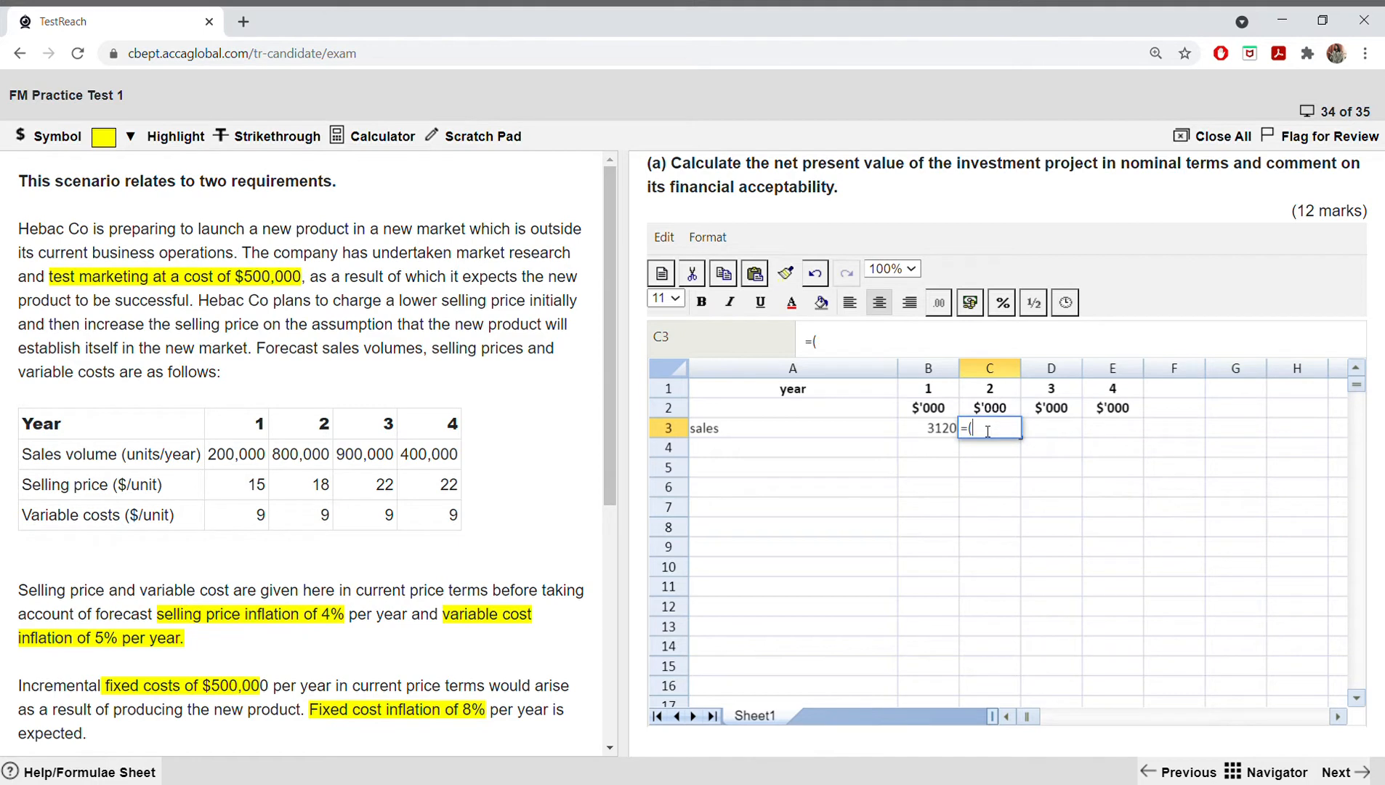
type("800*18*")
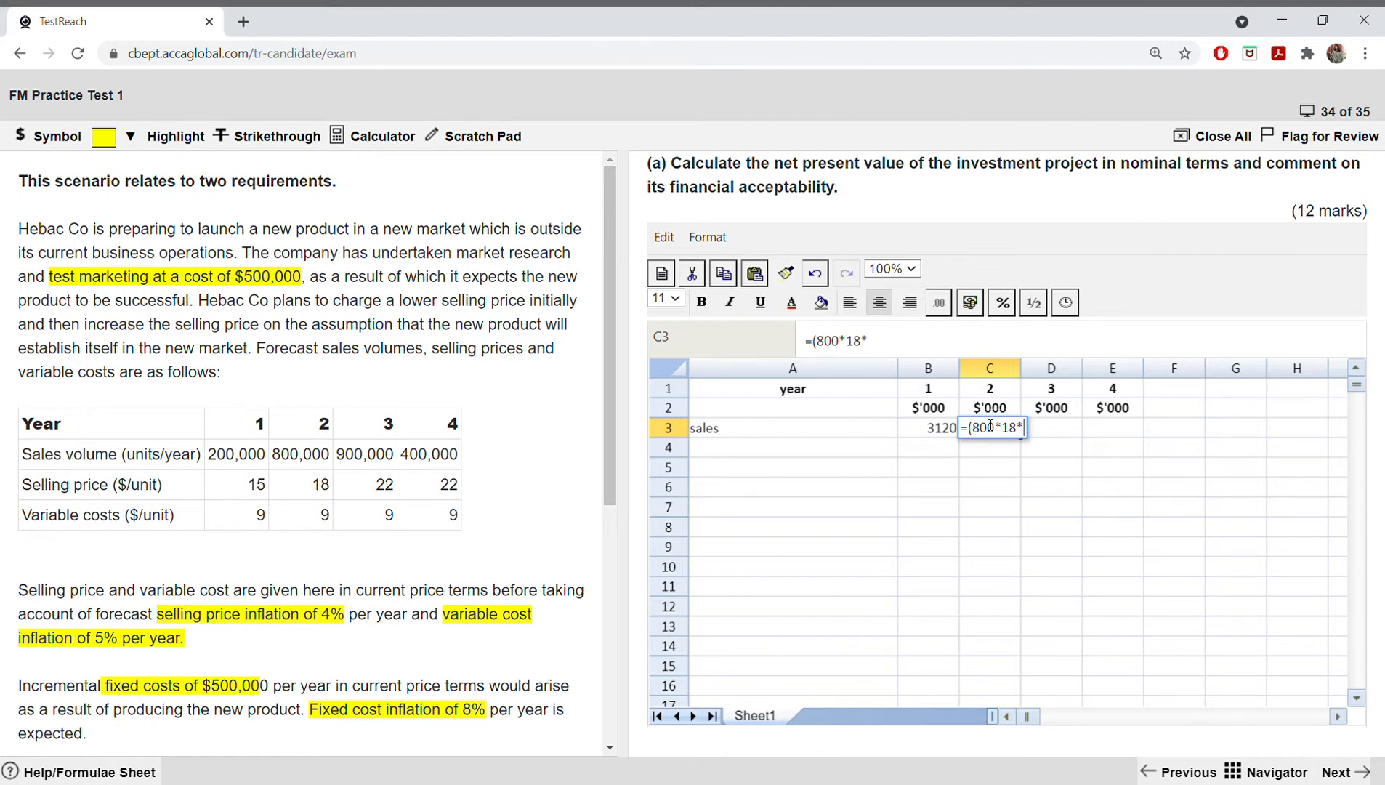
type("1.04")
type("^2")
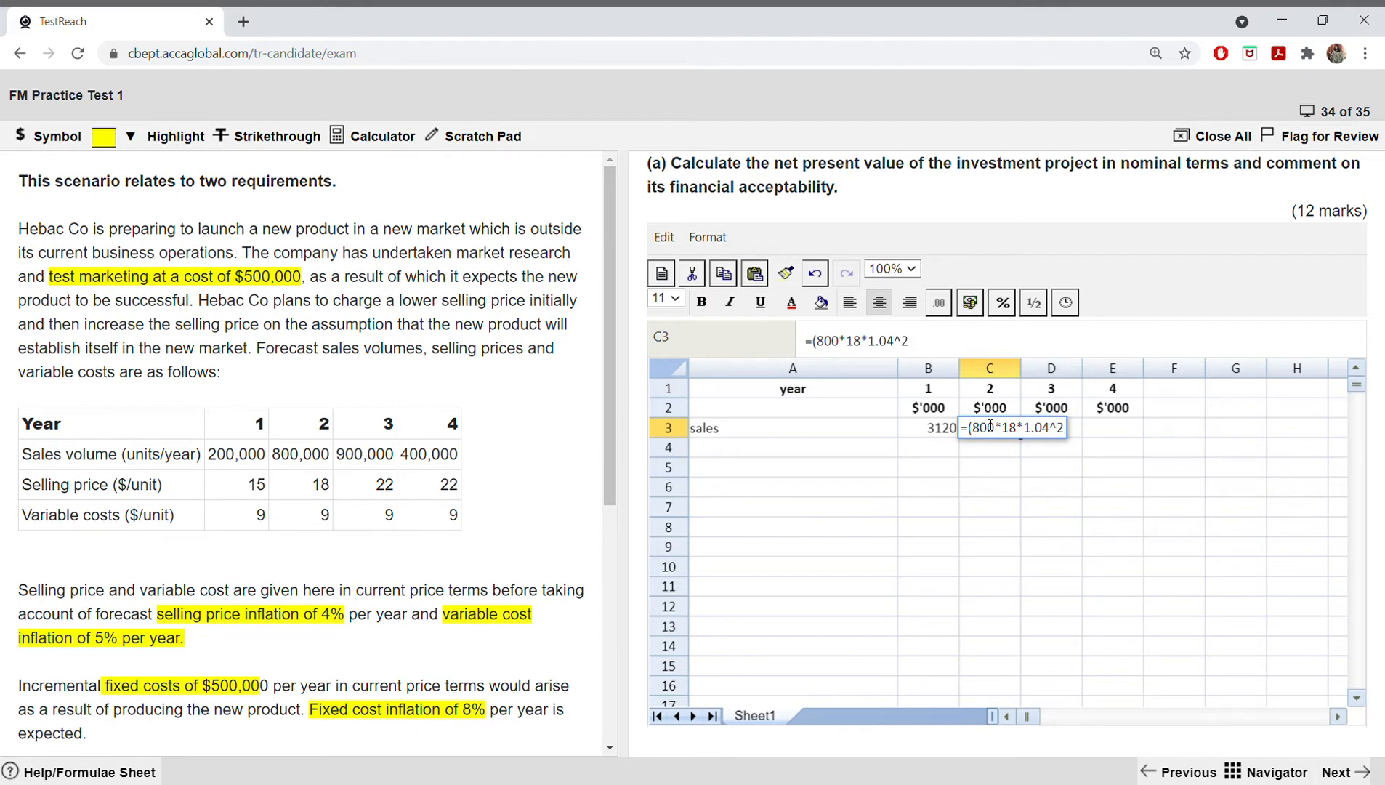
type(")")
key("Return")
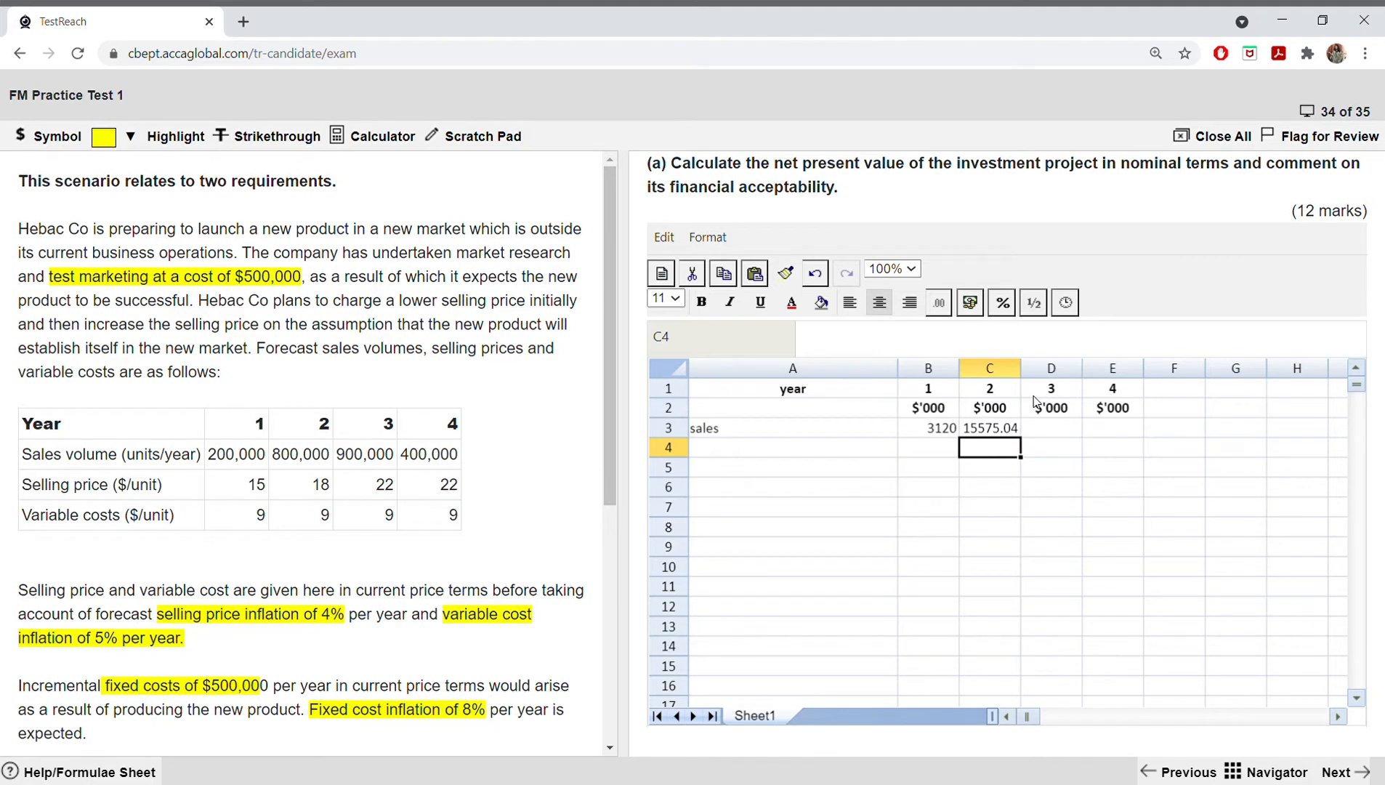
left_click_drag(1021, 368, 1044, 376)
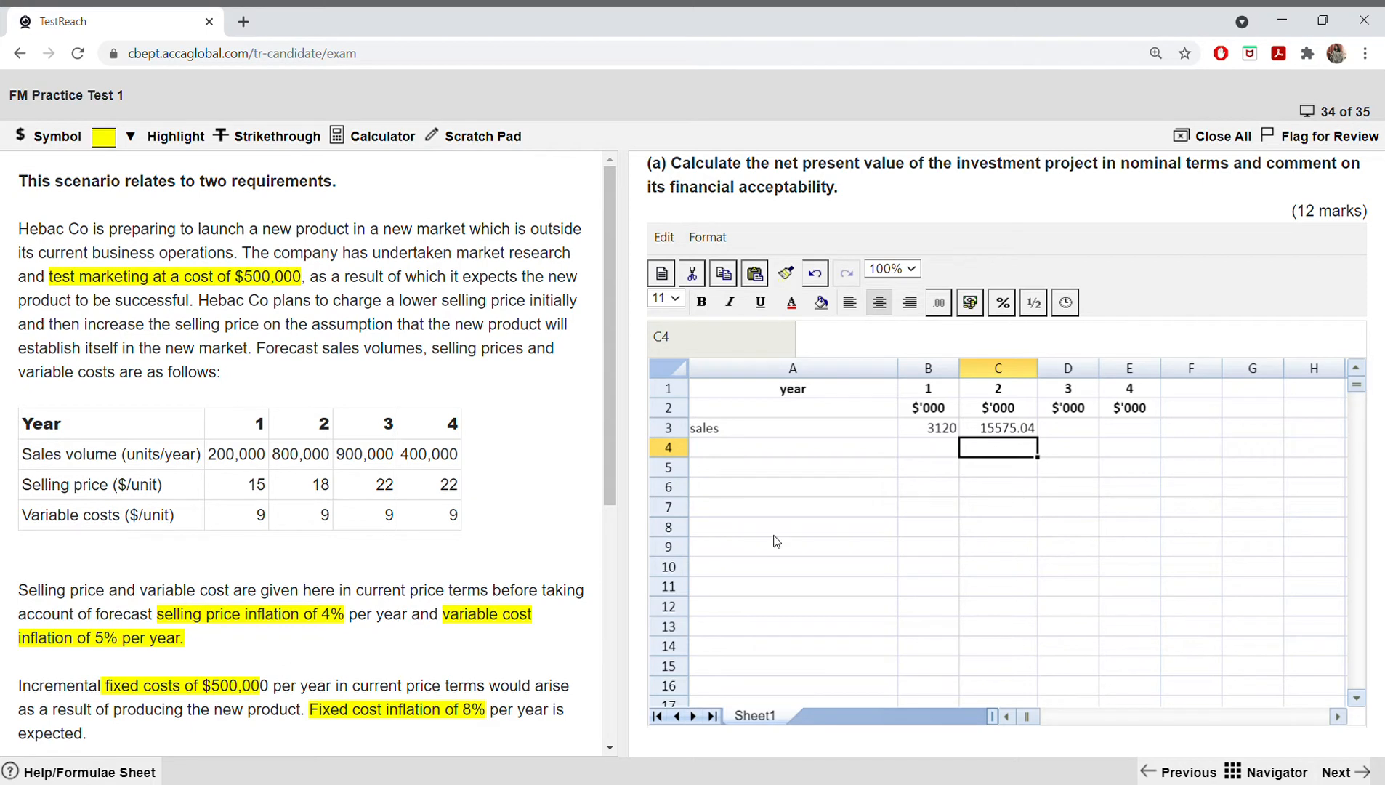
Step: Widen column D and calculate the inflated year 3 sales in D3 with the formula =(900*22*1.04^3)
left_click(1019, 434)
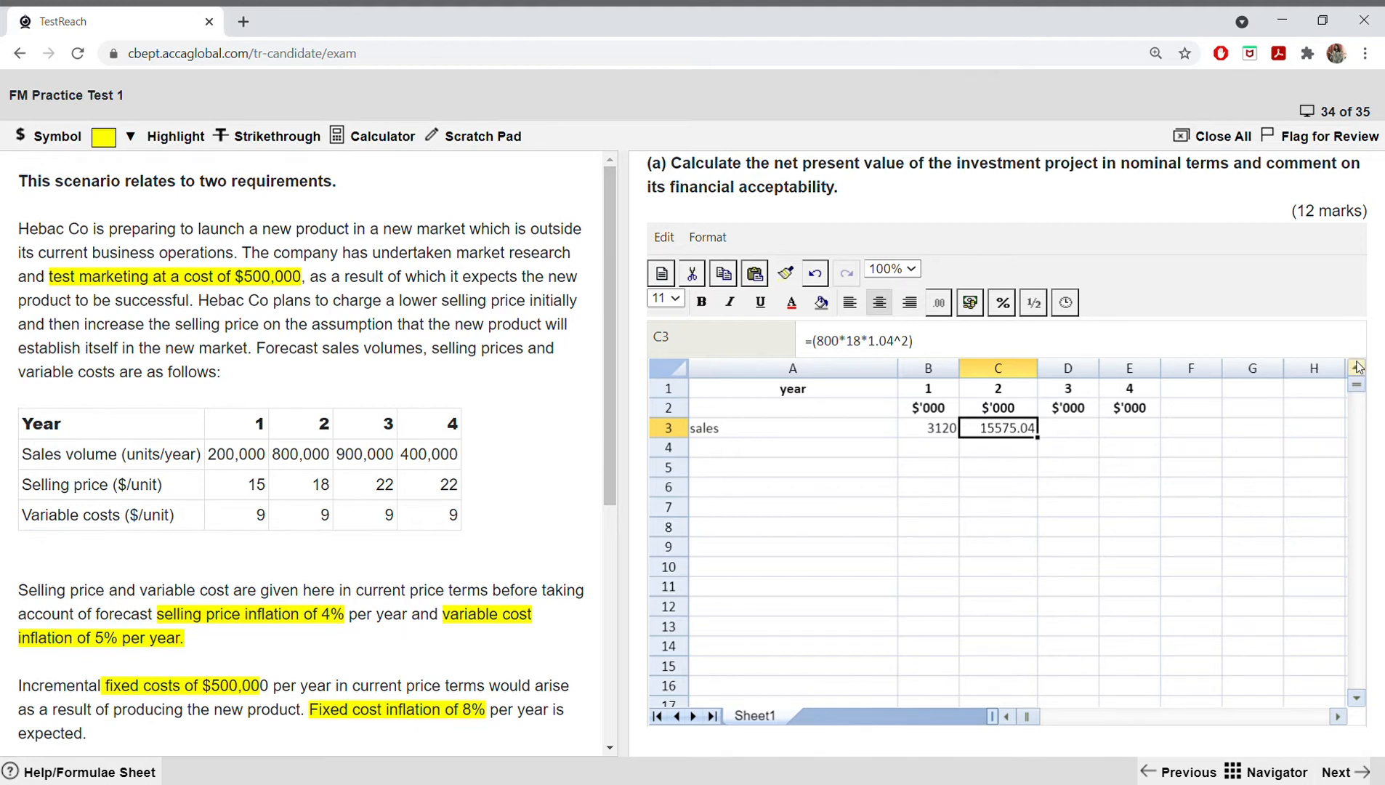
left_click(1086, 430)
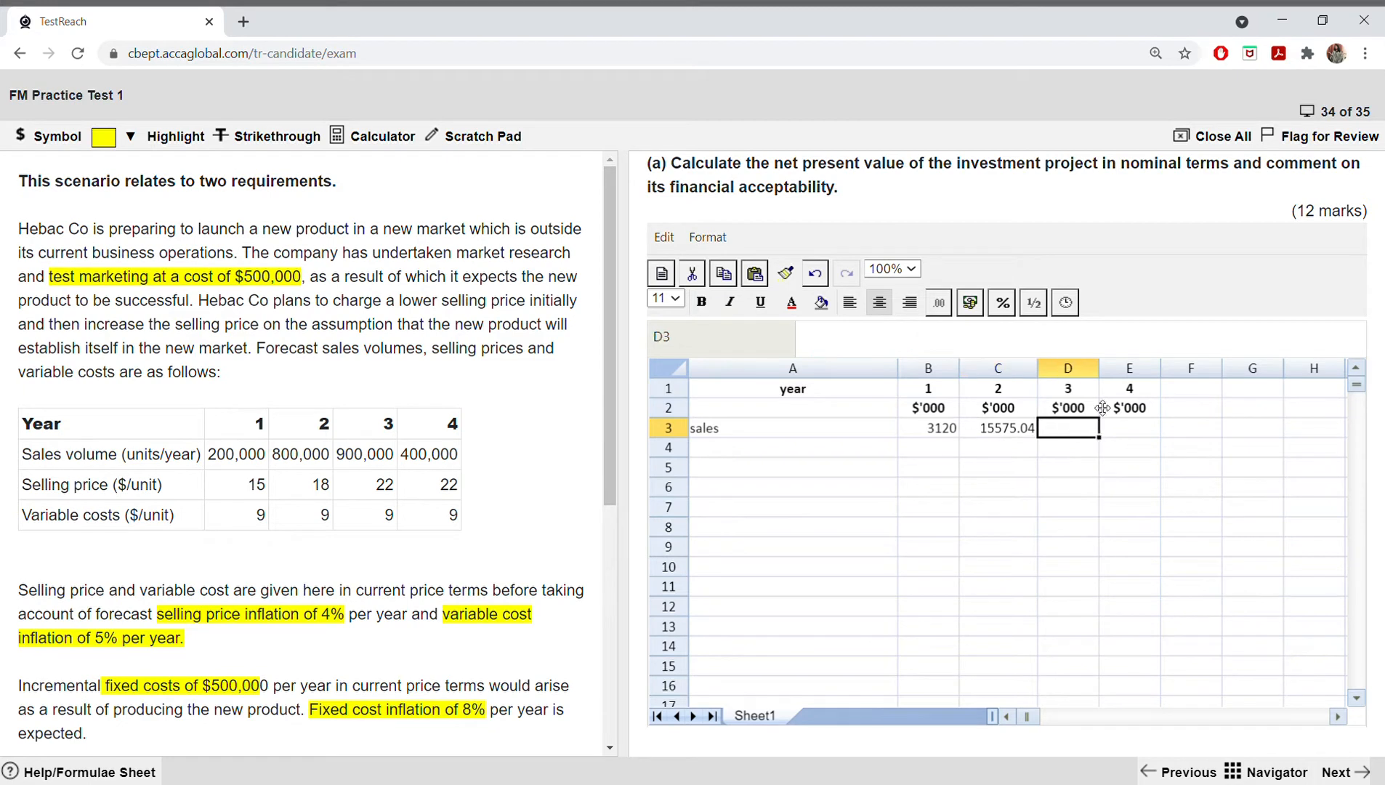
left_click_drag(1099, 369, 1120, 369)
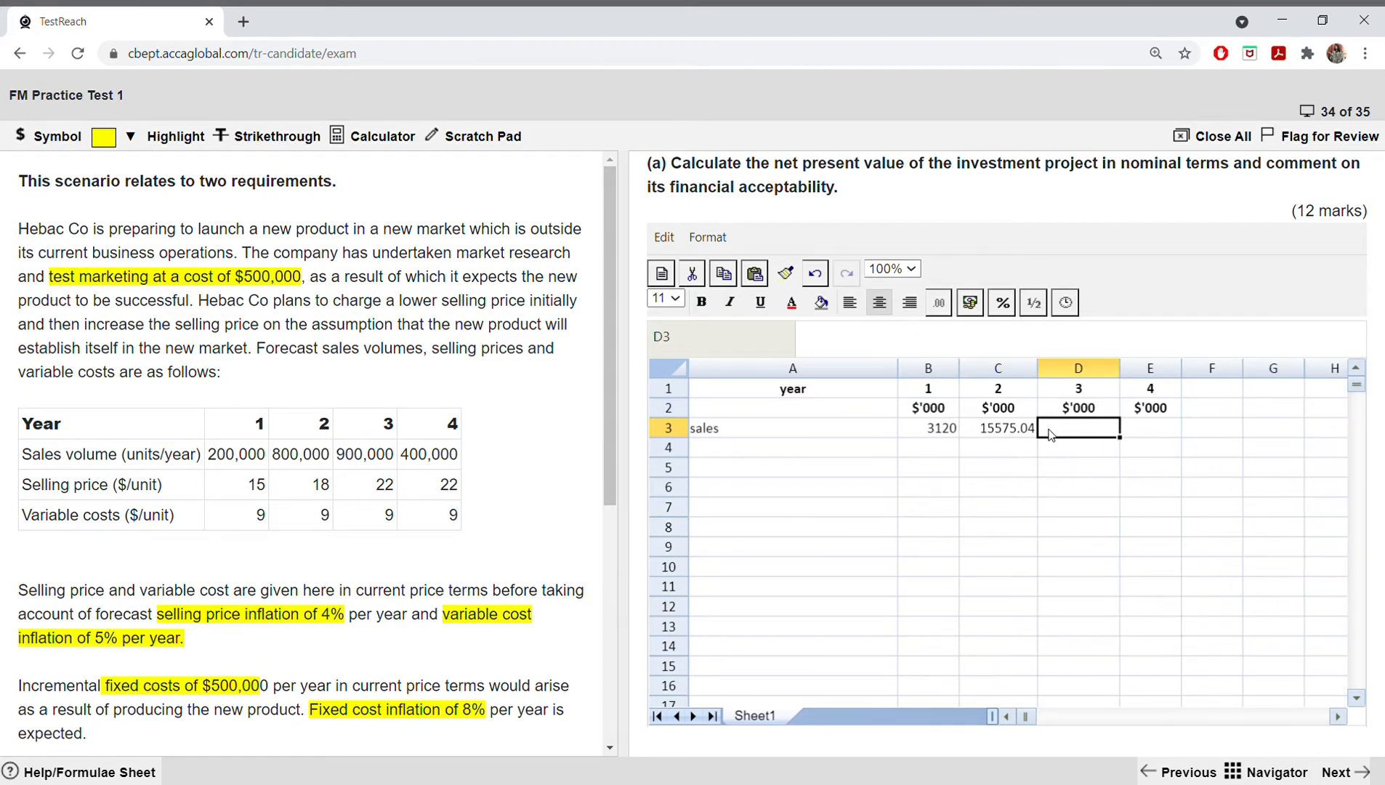
type("=(")
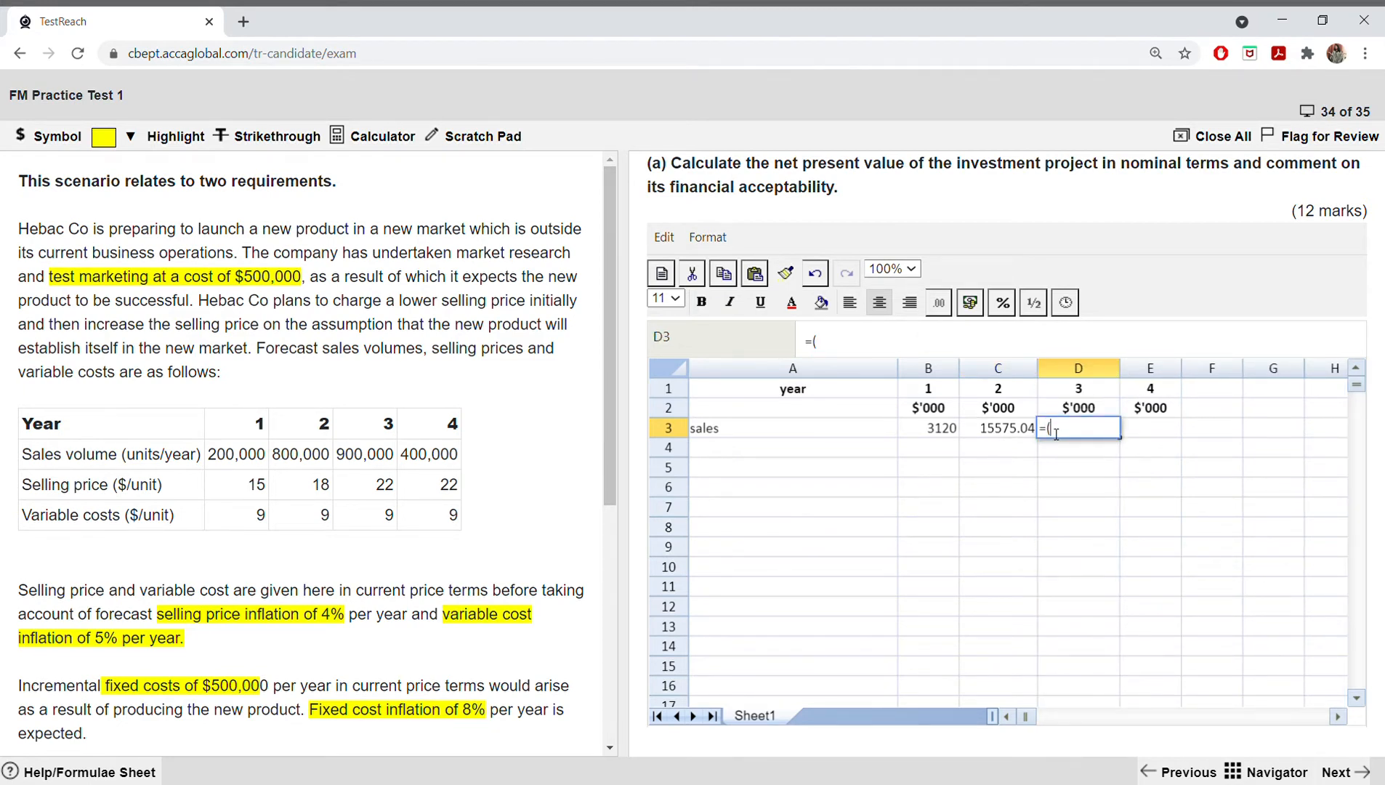
type("900*22*1.04")
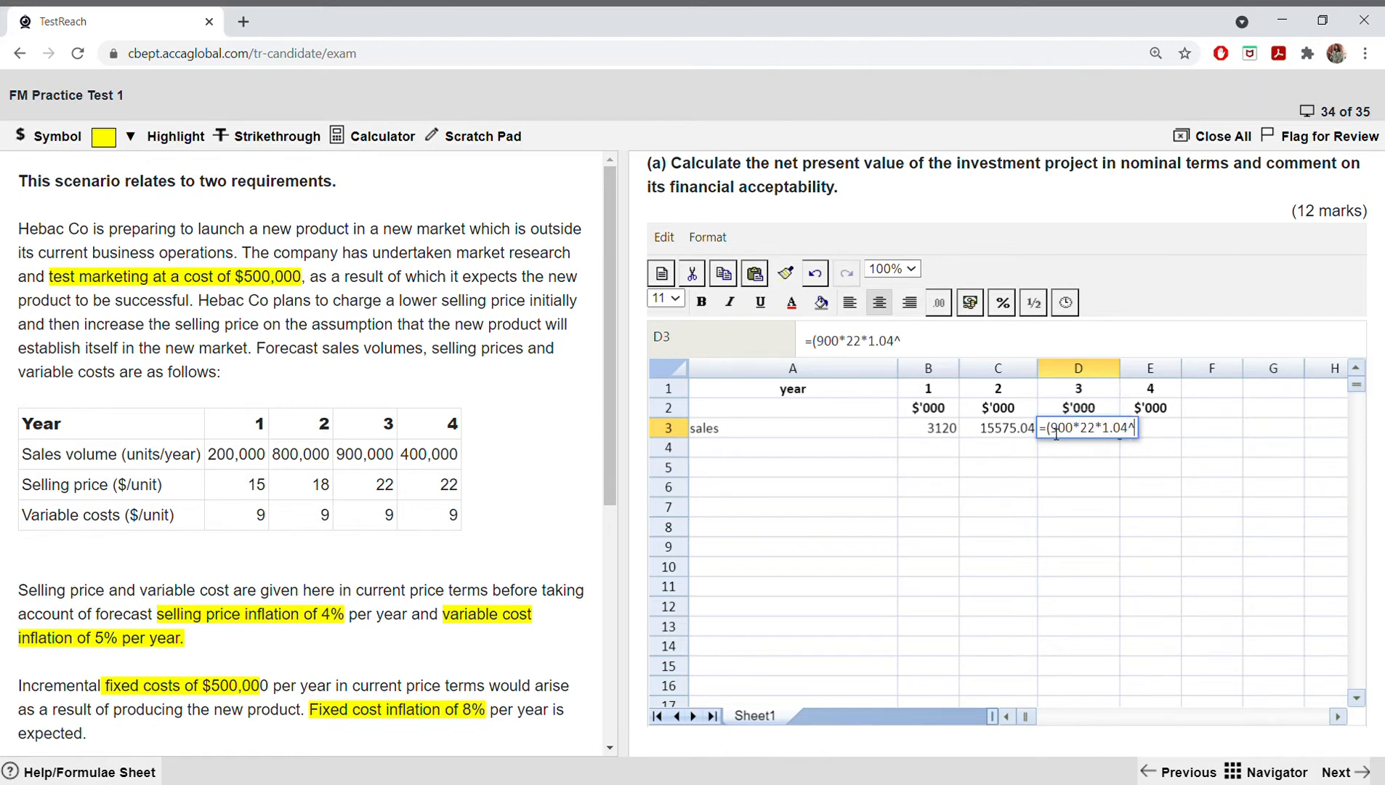
type("^3")
key("Return")
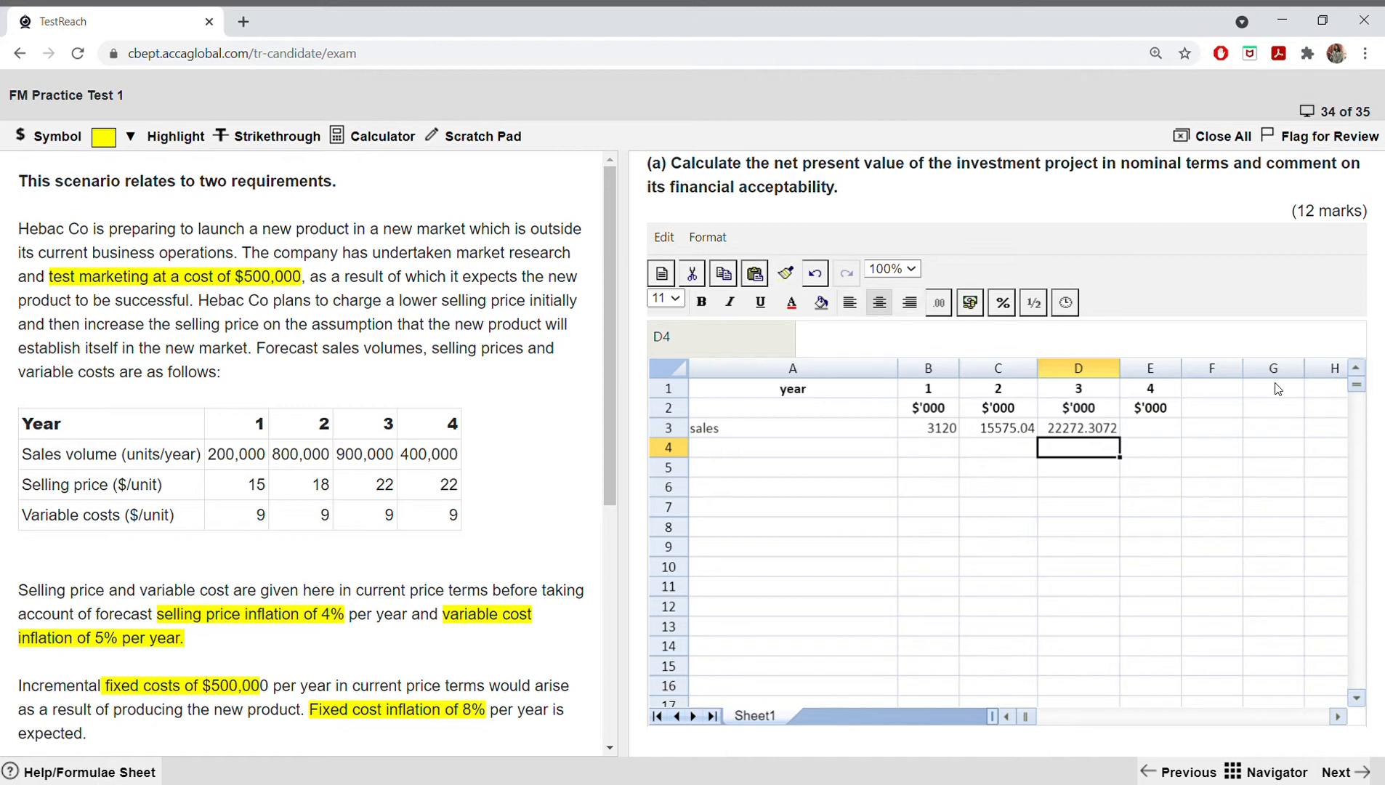
Step: Calculate the inflated year 4 sales in E3 with the formula =(400*22*1.04^4) and widen column E to fit the figure
left_click(1159, 431)
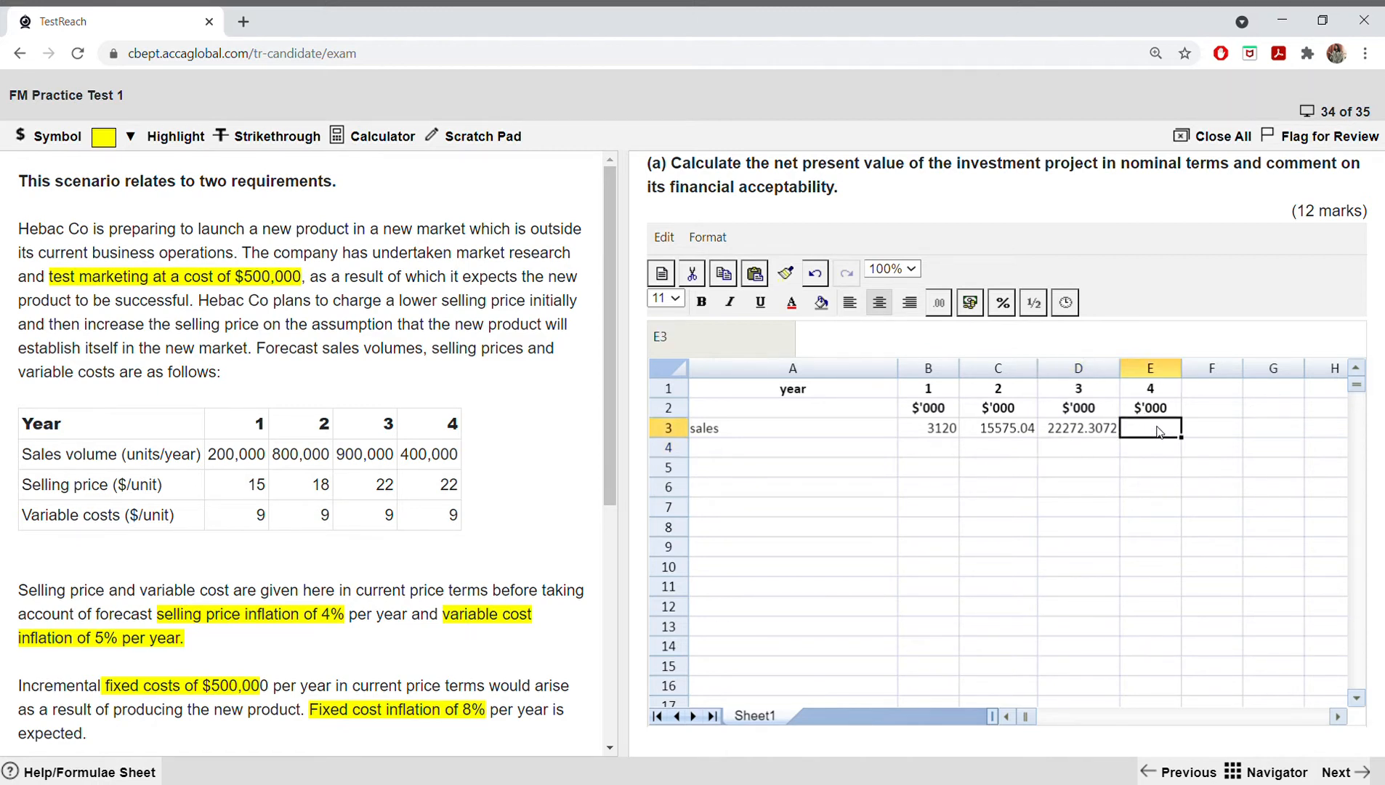
type("=(400*22")
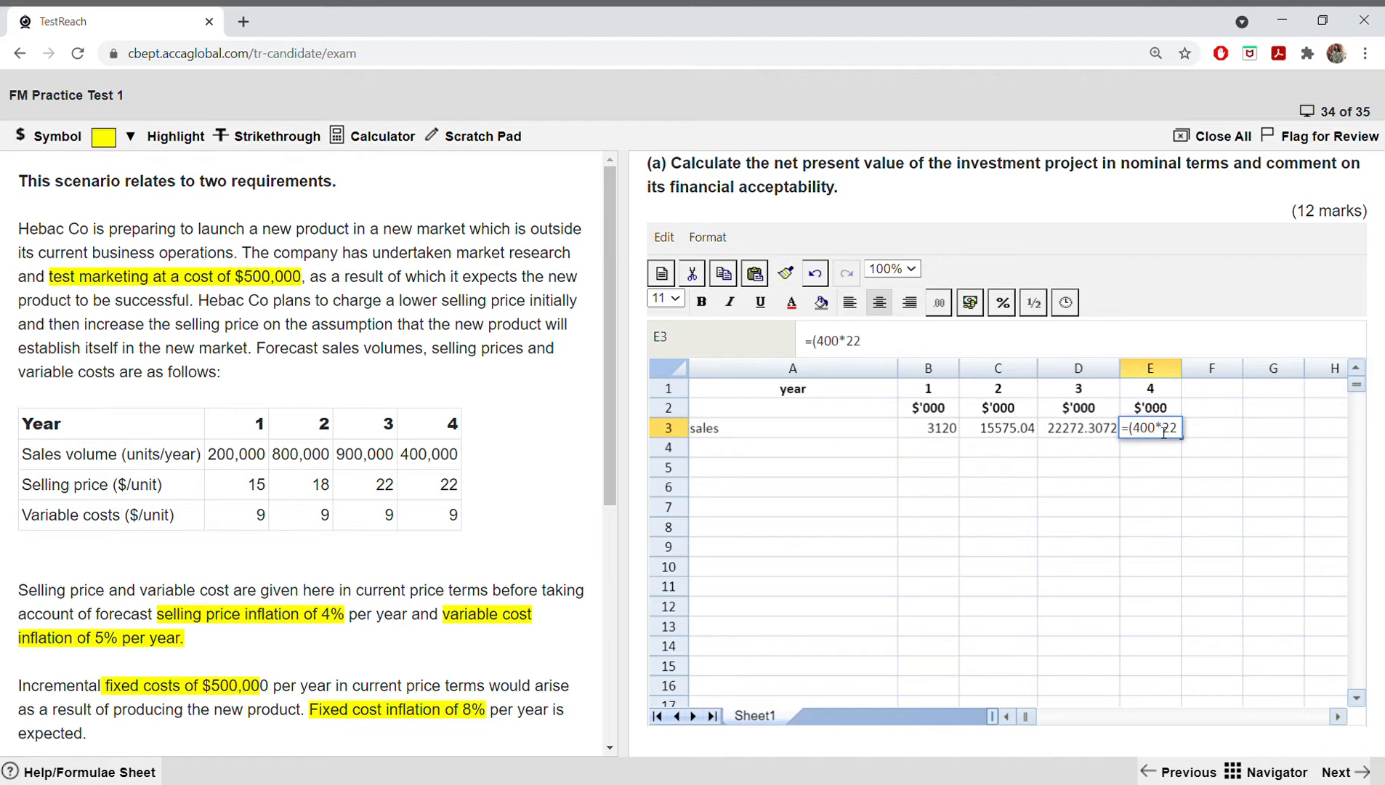
type("*1.046")
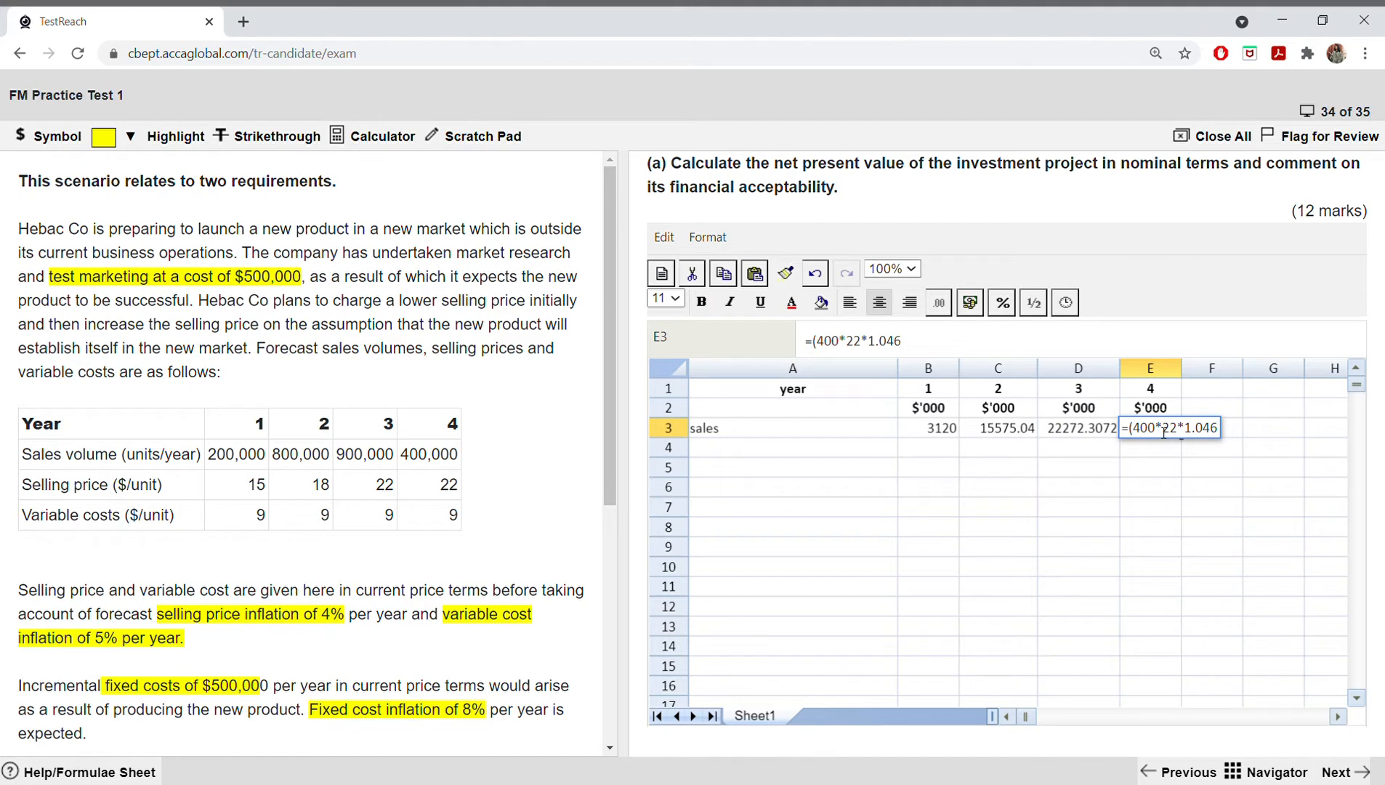
key("BackSpace")
type("^4)")
key("Return")
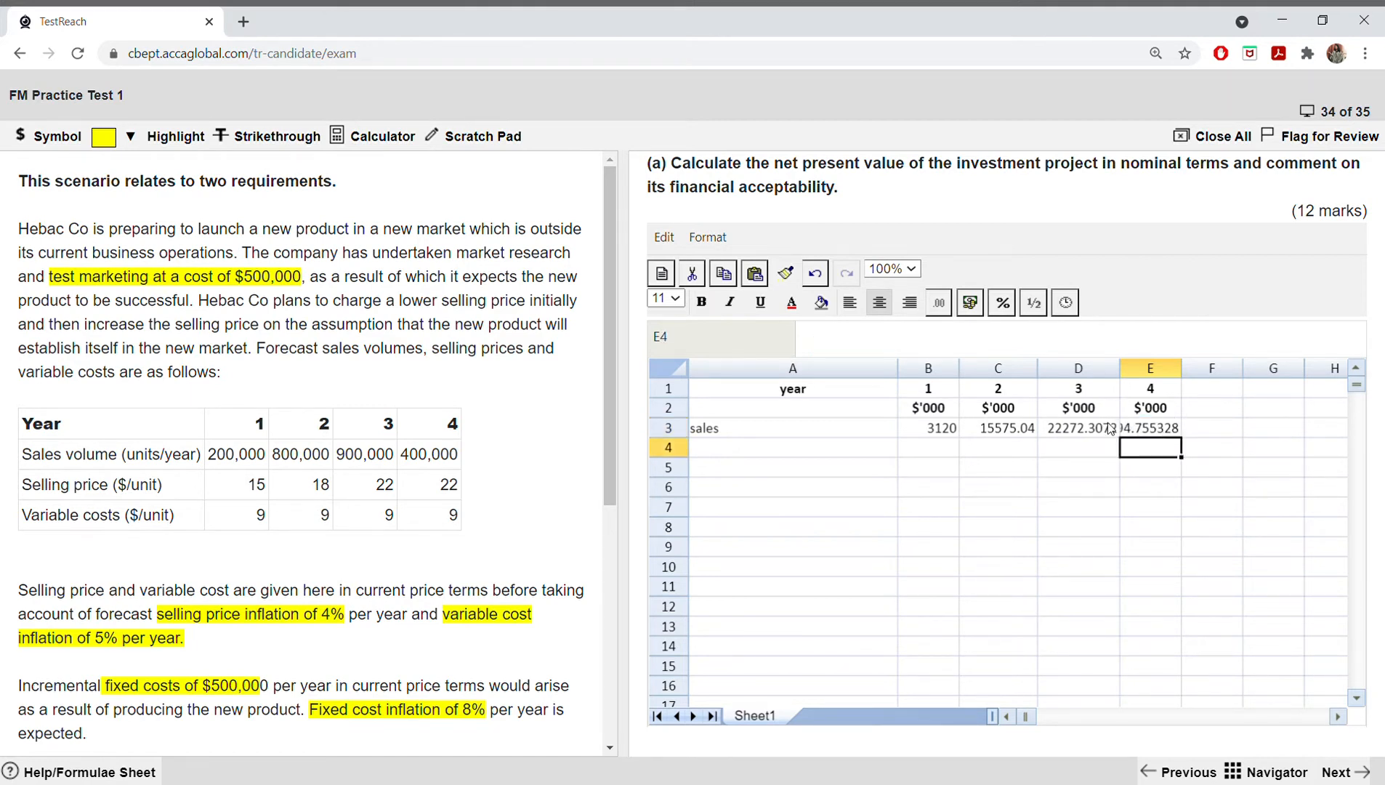
left_click_drag(1192, 376, 1243, 370)
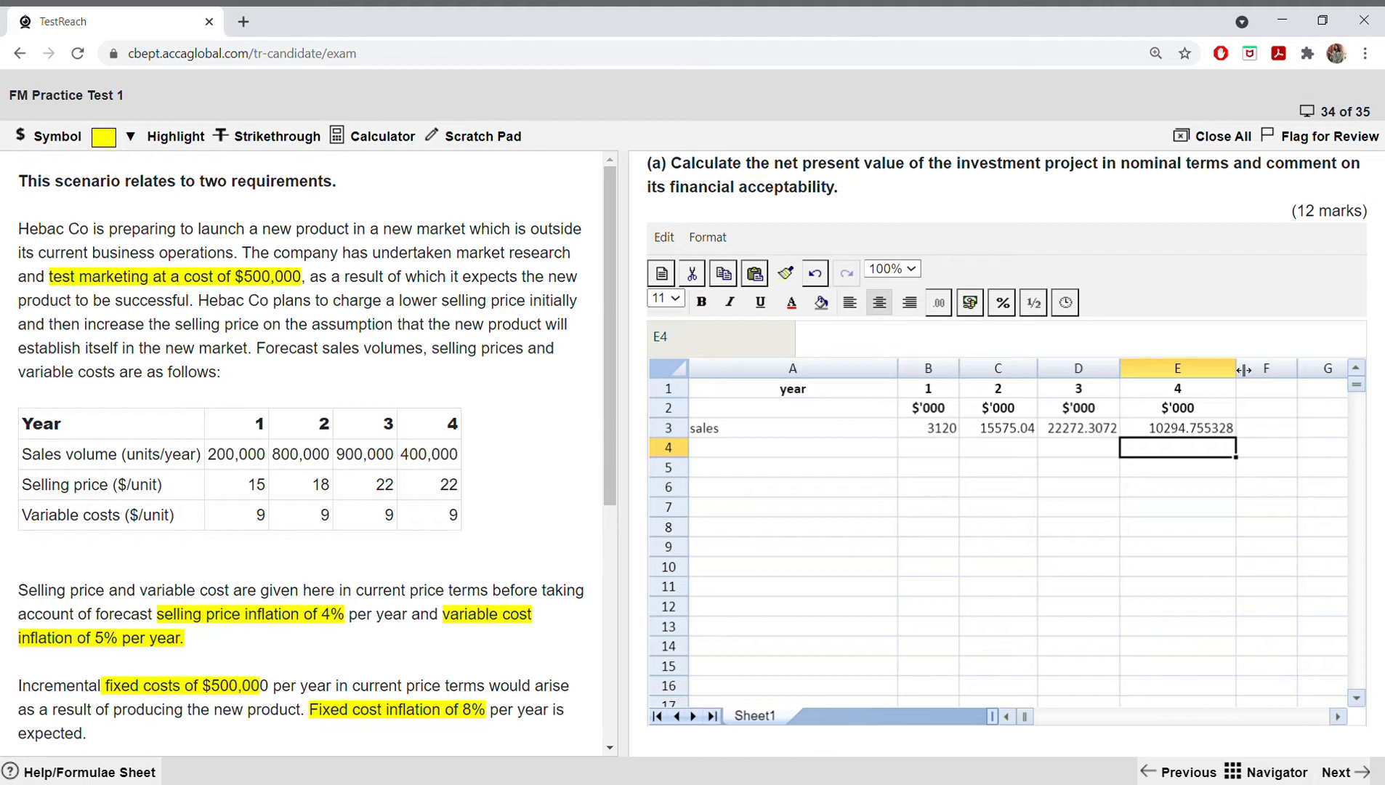
Step: Label A4 "VC" and calculate the inflated year 1 variable cost in B4 with the formula =9*200*1.05
left_click(831, 451)
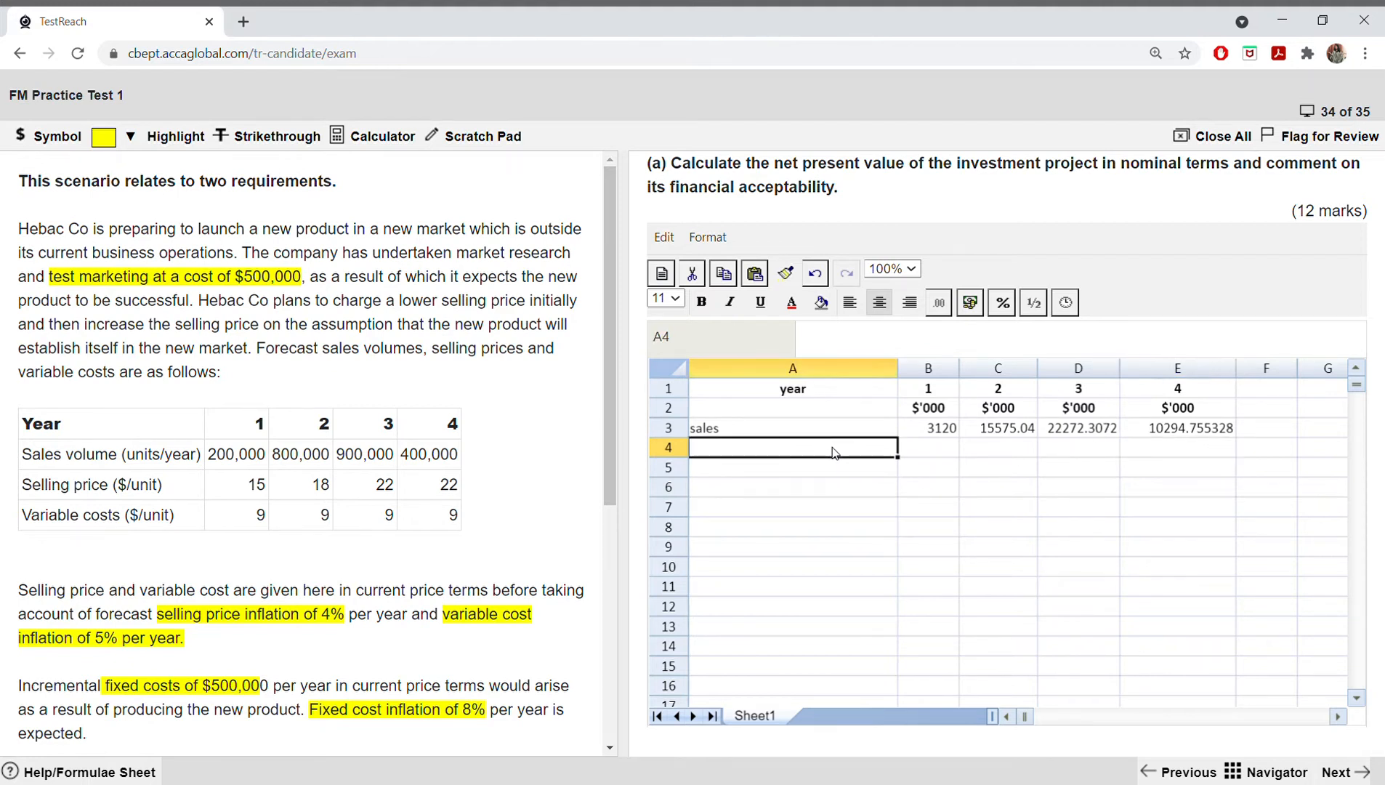
type("VC")
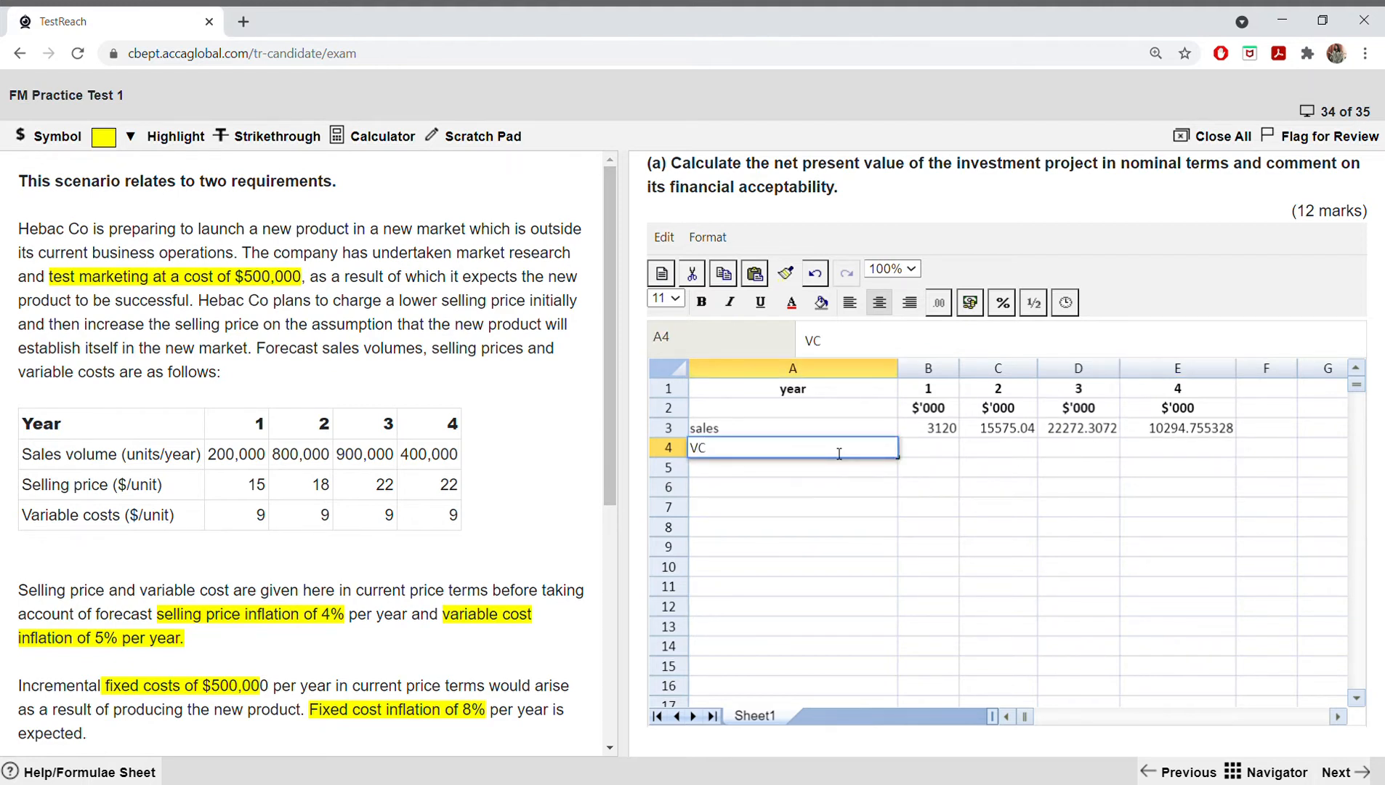
left_click(930, 442)
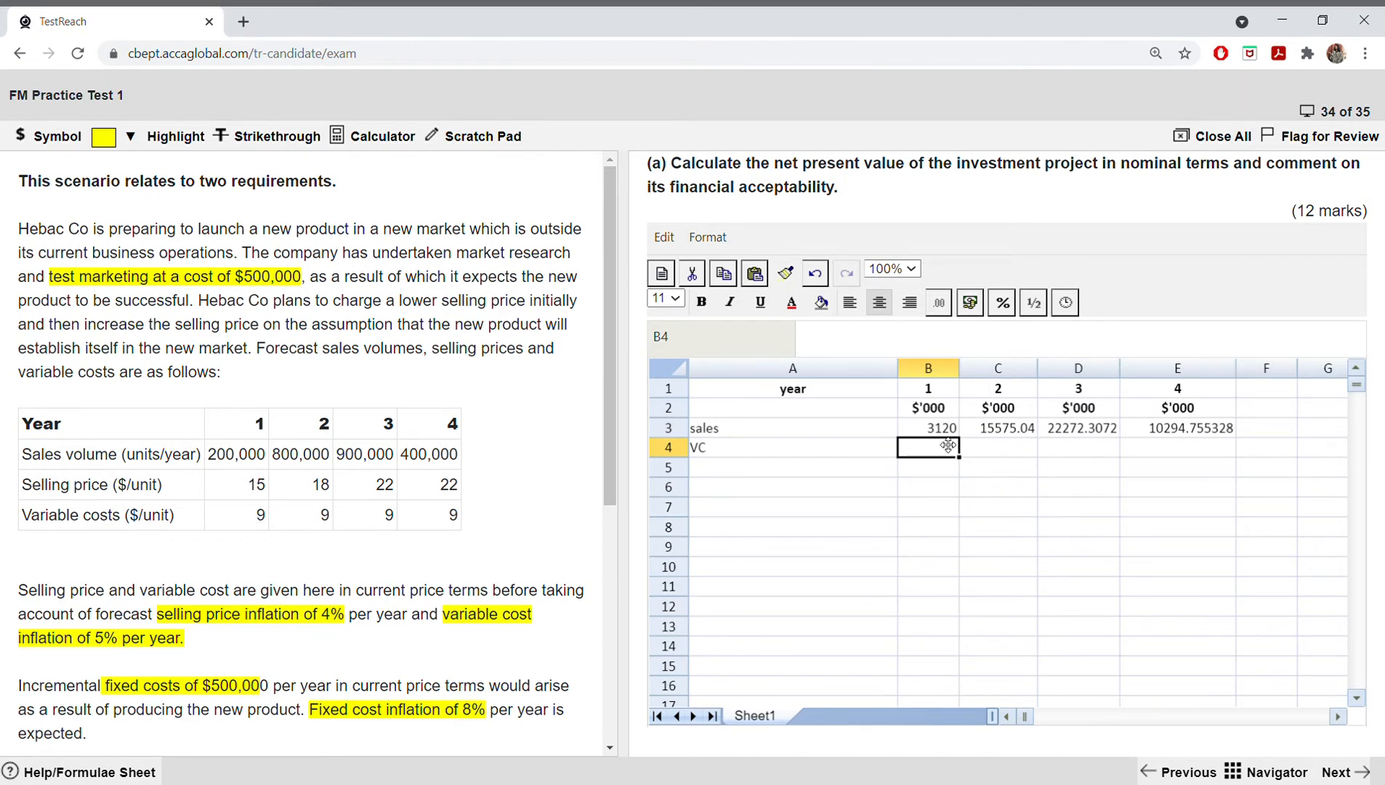
type("=9")
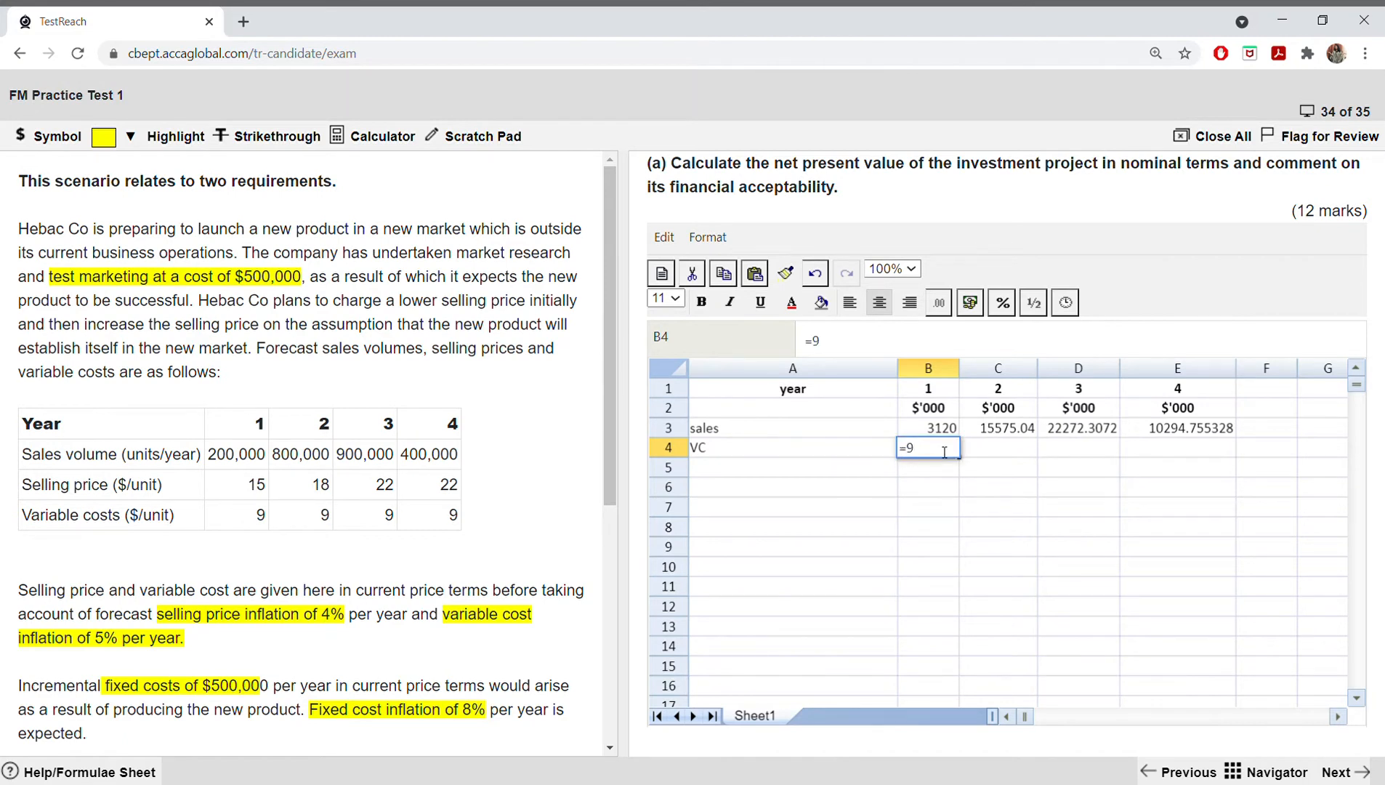
type("*200*1.05")
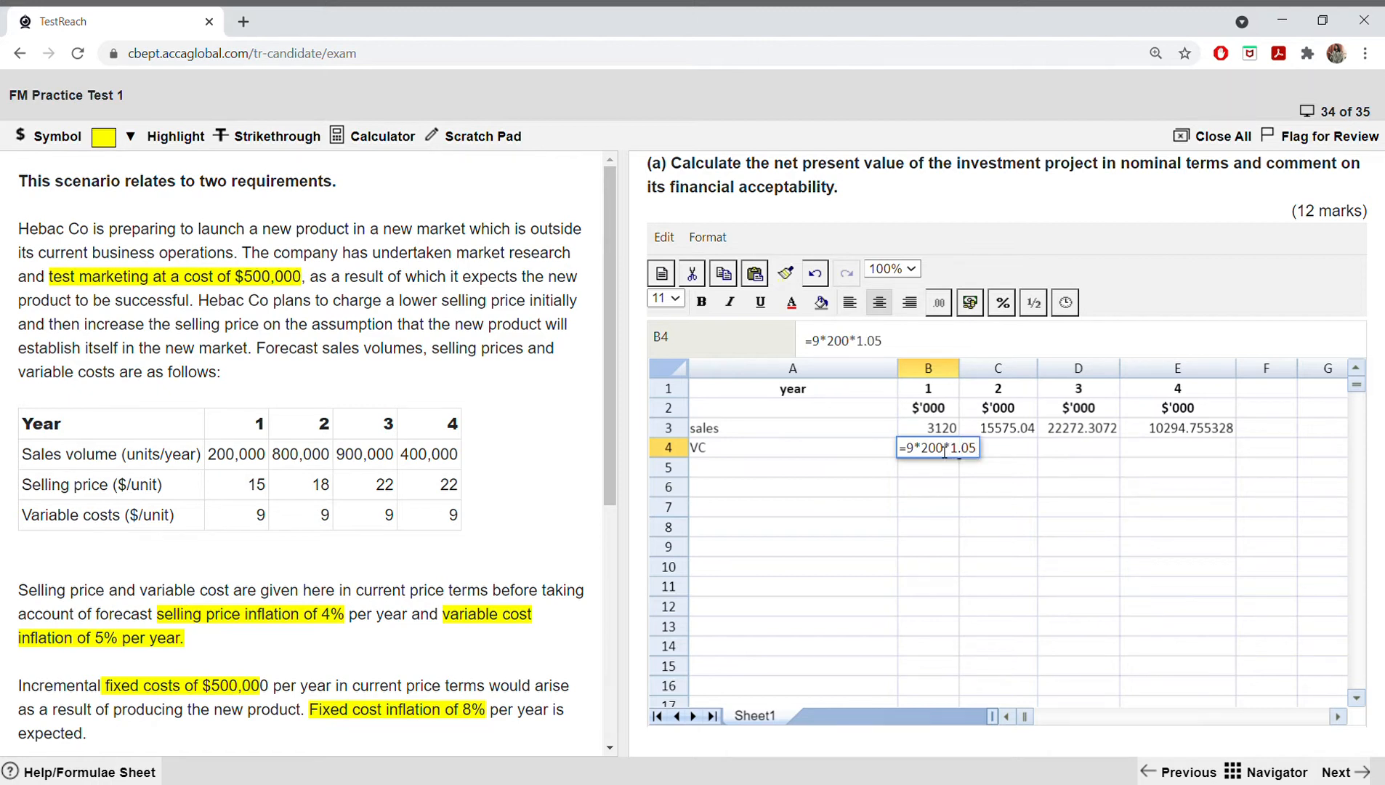
key("Return")
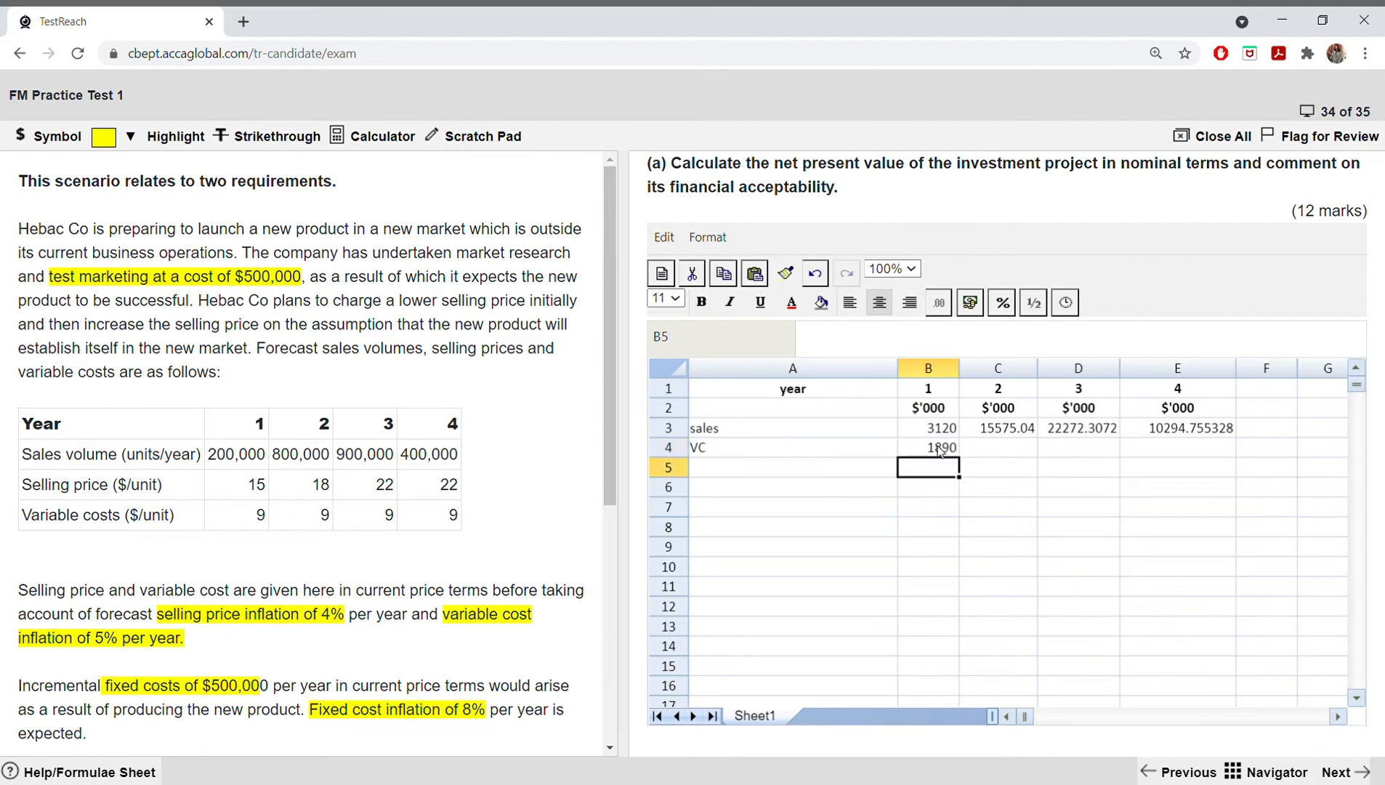
Step: Calculate the inflated year 2 variable cost in C4 with the formula =9*800*1.05^2
double_click(985, 447)
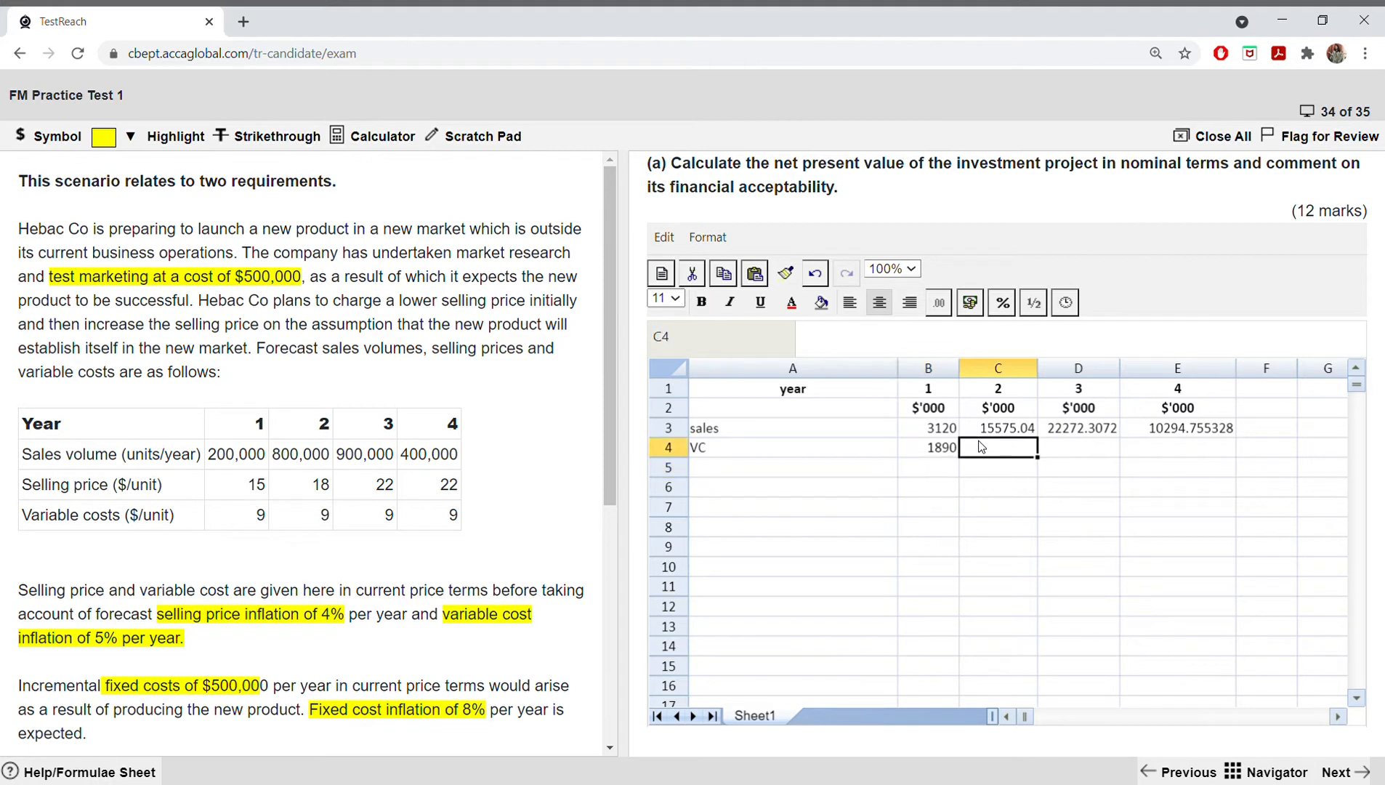
type("=9*800")
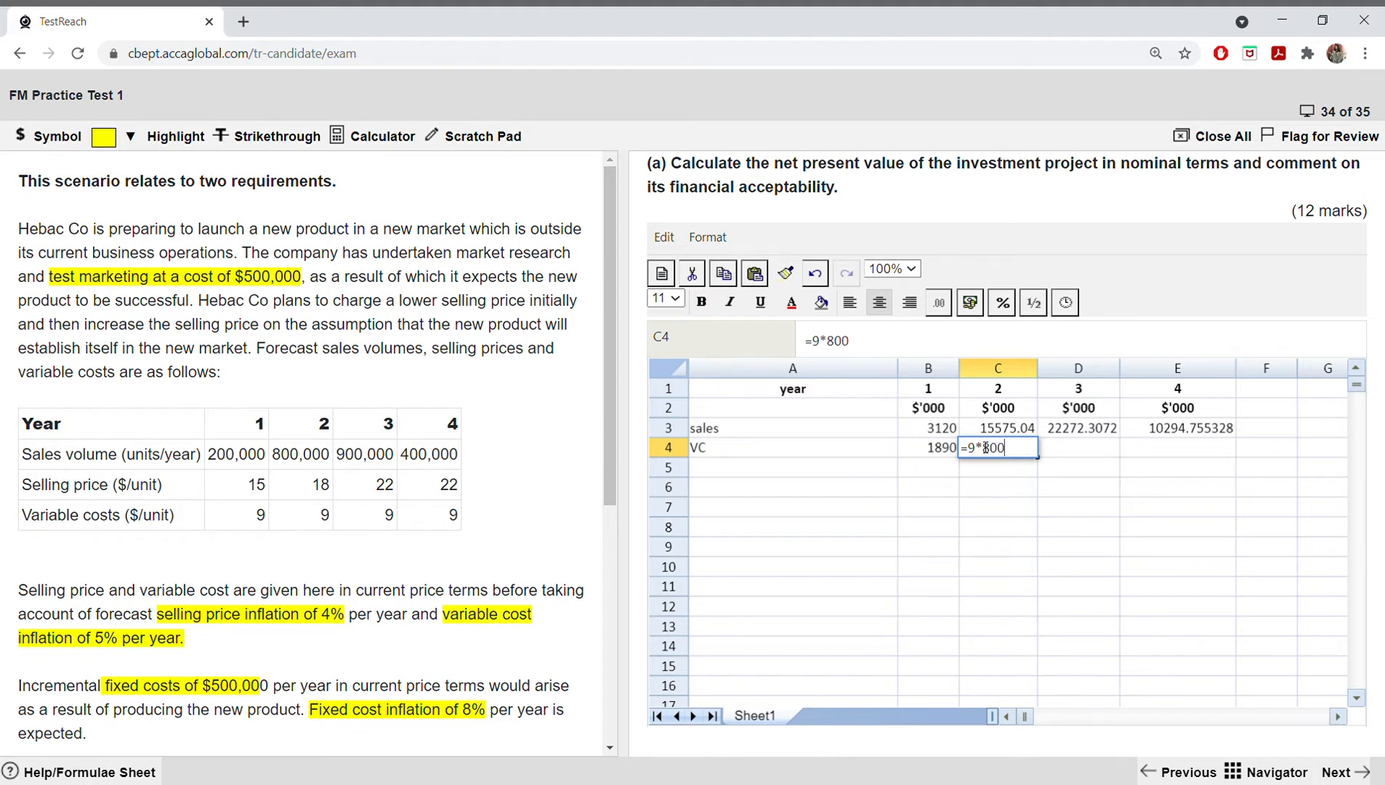
type("*1.05^2")
key("Return")
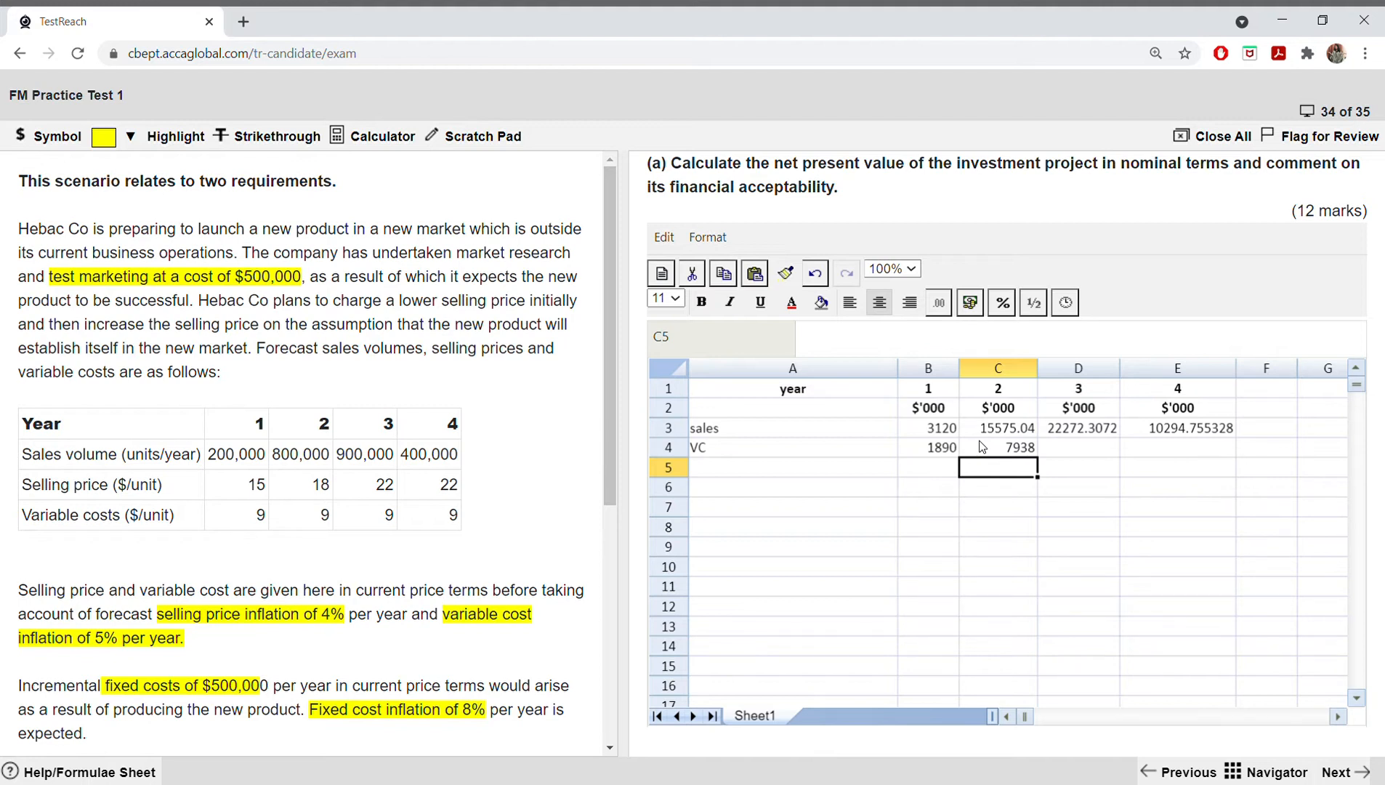
Step: Calculate the inflated year 3 variable cost in D4 with the formula =9*900*1.05^3
left_click(1082, 447)
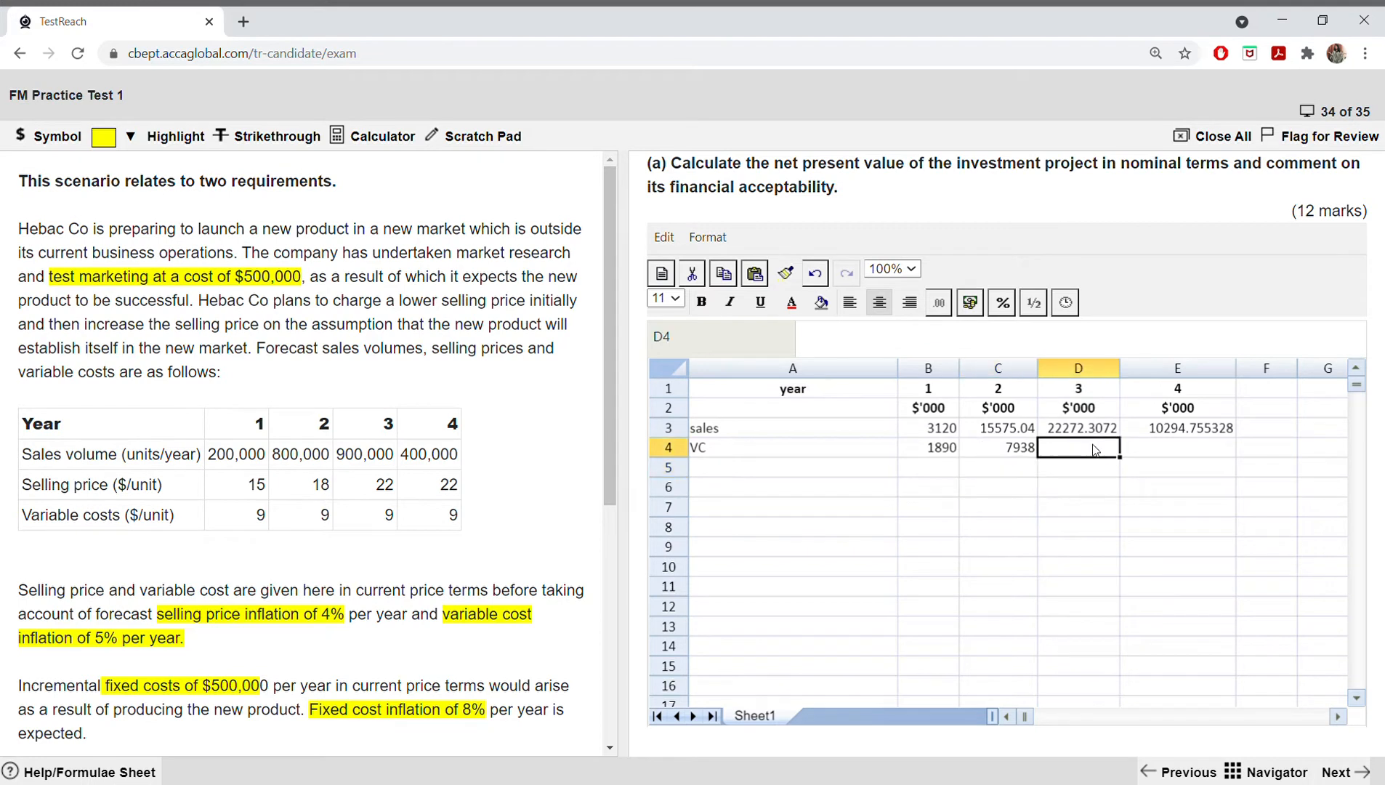
type("=9*900*1")
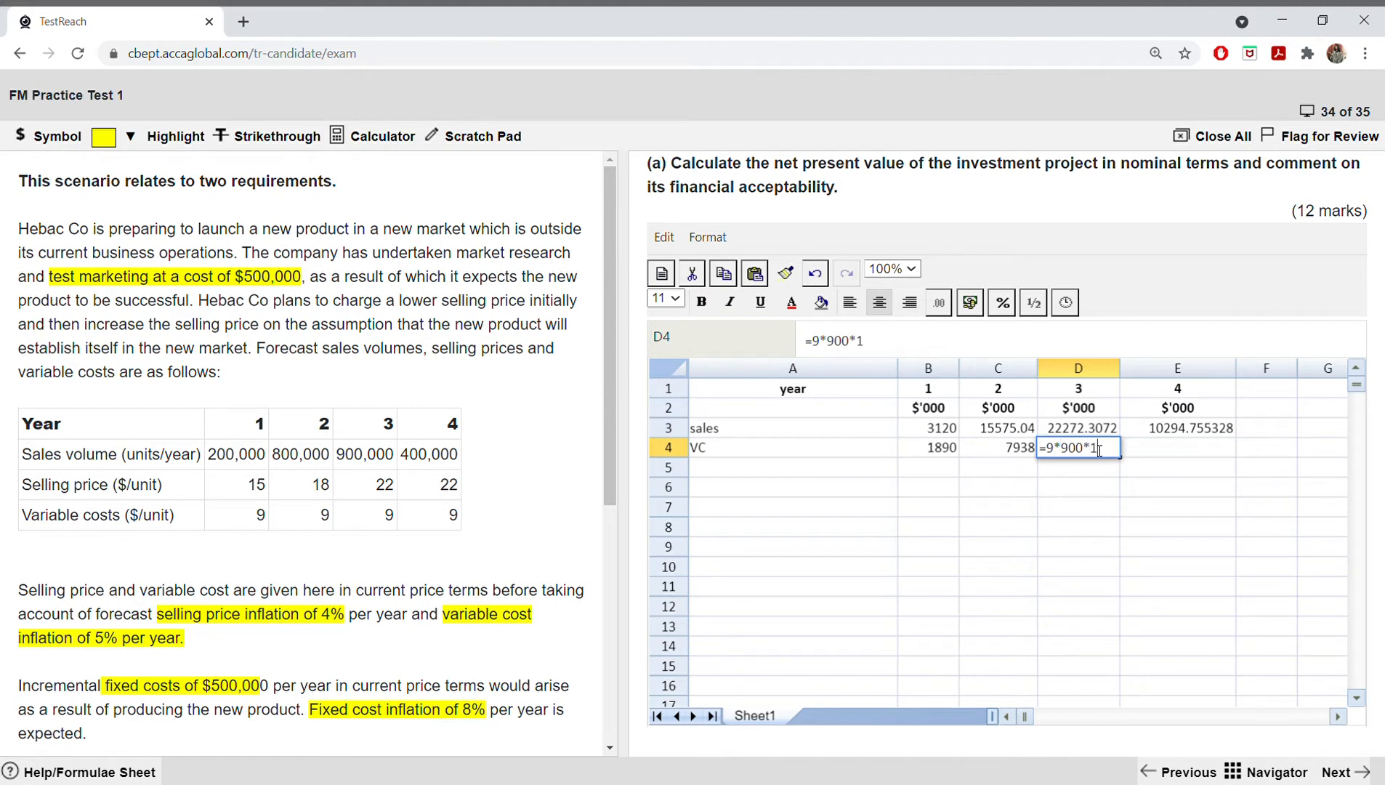
type(".05^3")
key("Return")
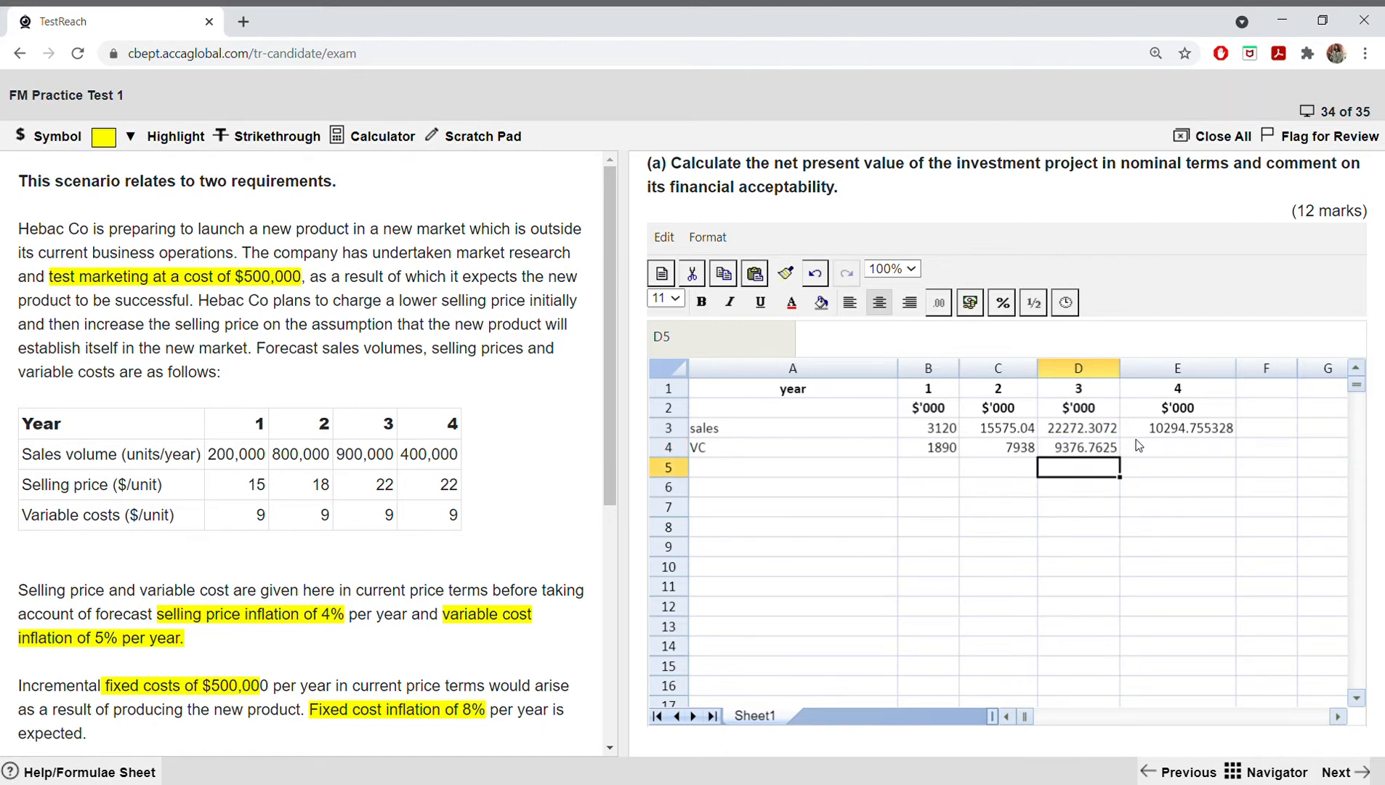
Step: Calculate the inflated year 4 variable cost in E4 with the formula =9*400*1.05^4
left_click(1136, 445)
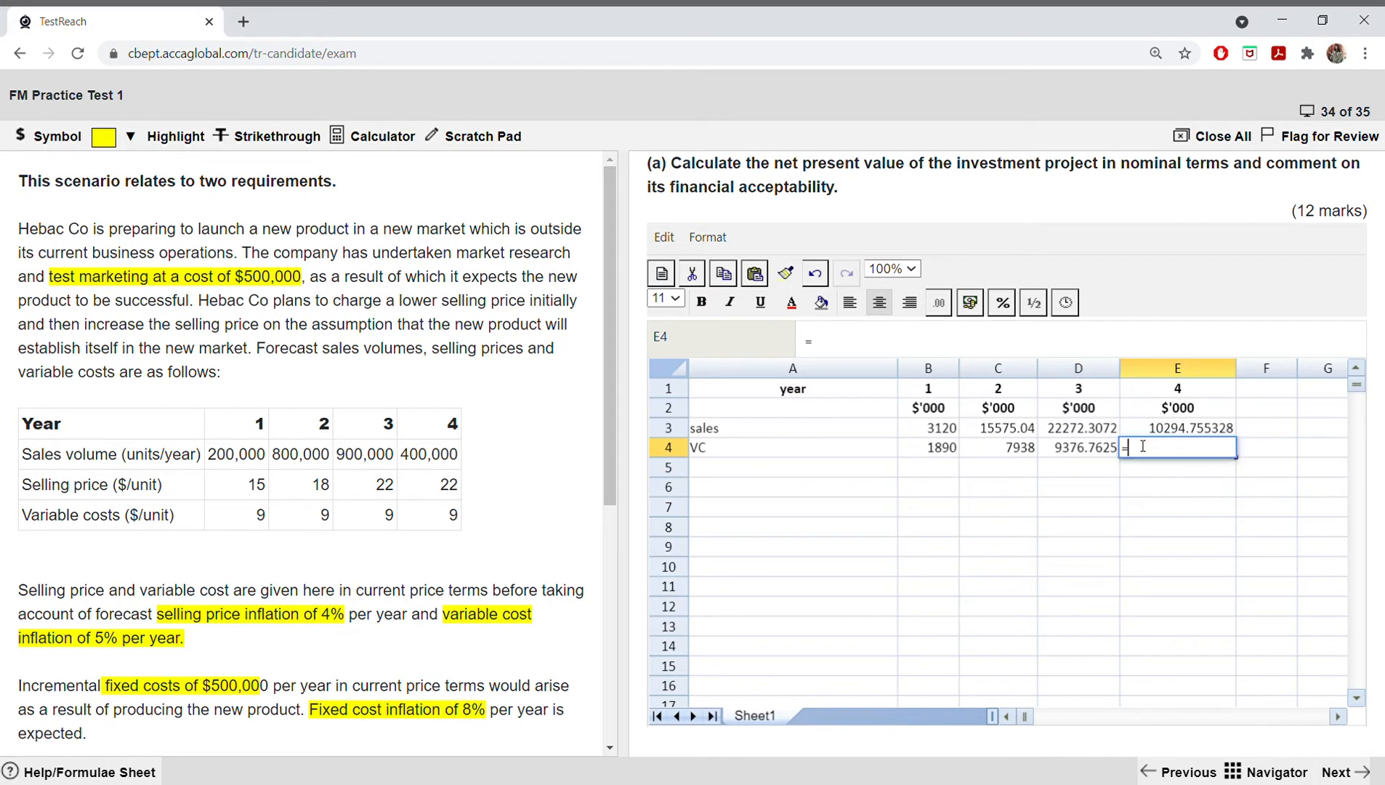
type("=9*400*1.05^4")
key("Return")
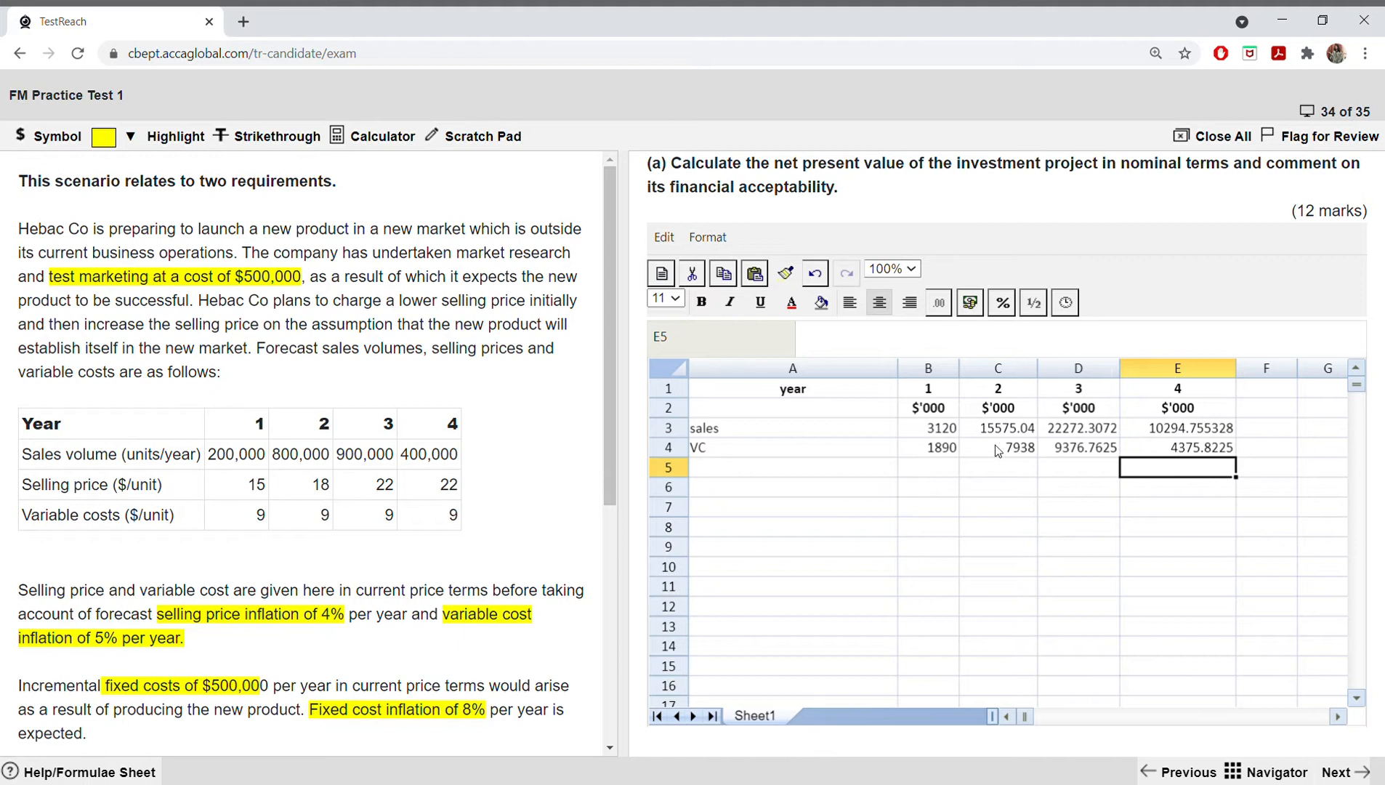
Step: Make the year 1 and year 2 variable costs negative by adding a minus sign to the formulas in B4 and C4
double_click(934, 450)
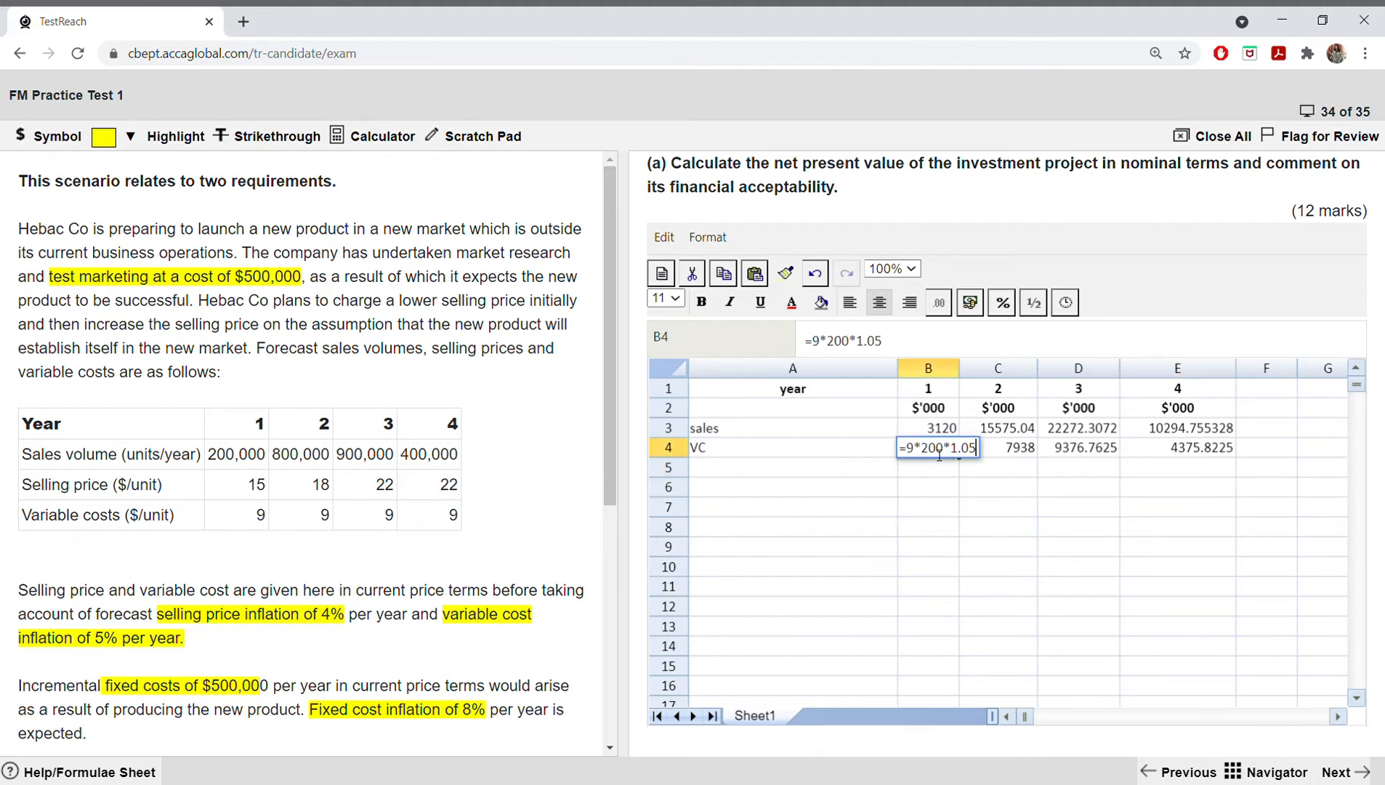
left_click(910, 453)
type("-")
key("Return")
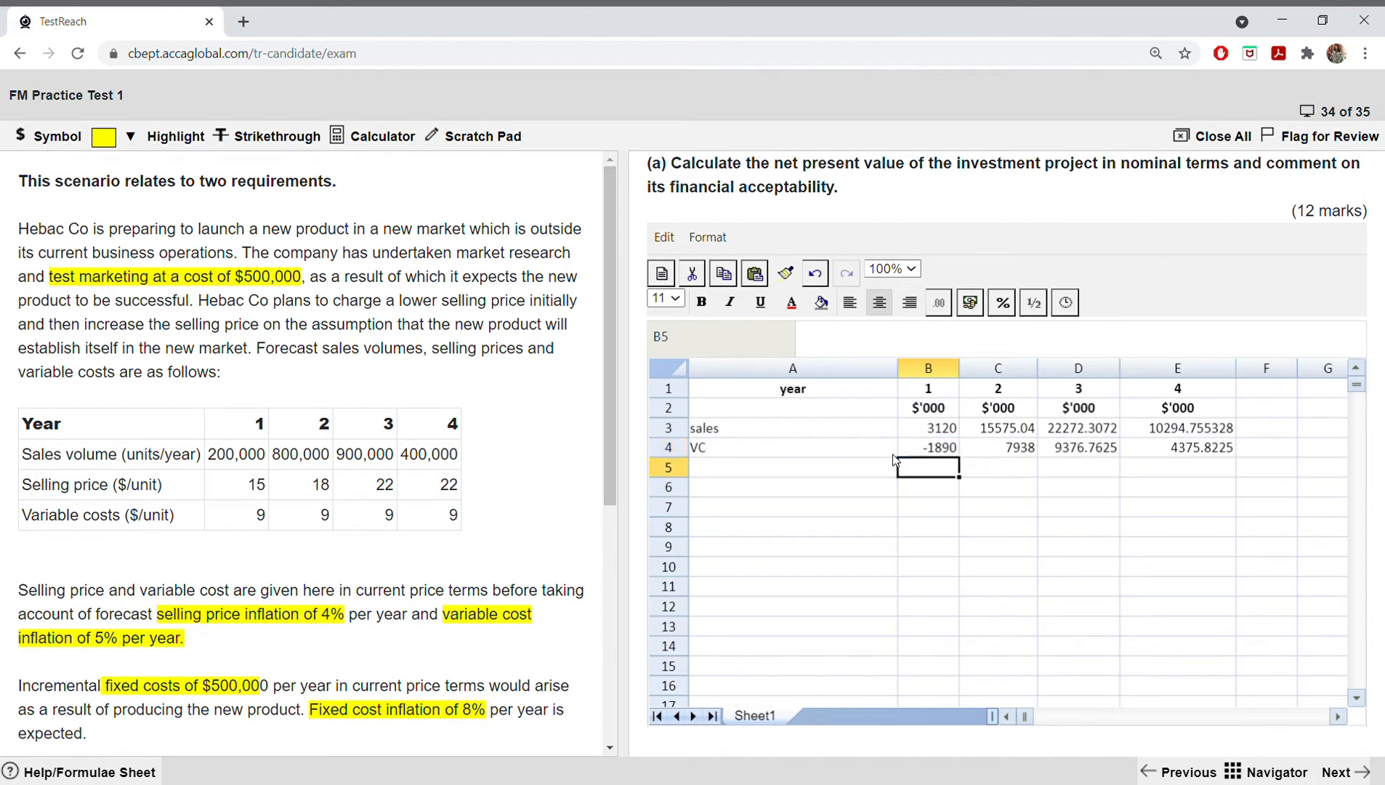
left_click(1002, 447)
double_click(1001, 450)
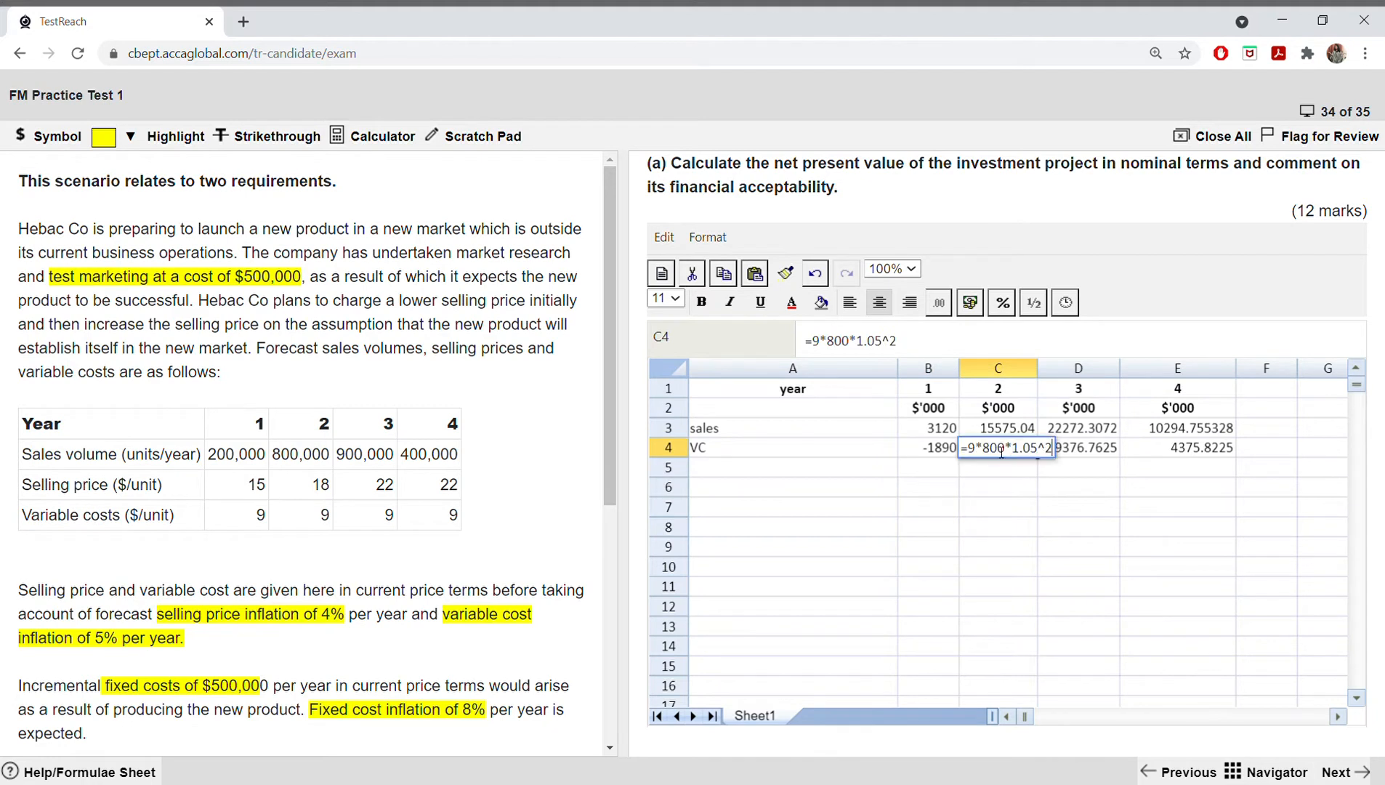
left_click(968, 450)
type("-")
key("Return")
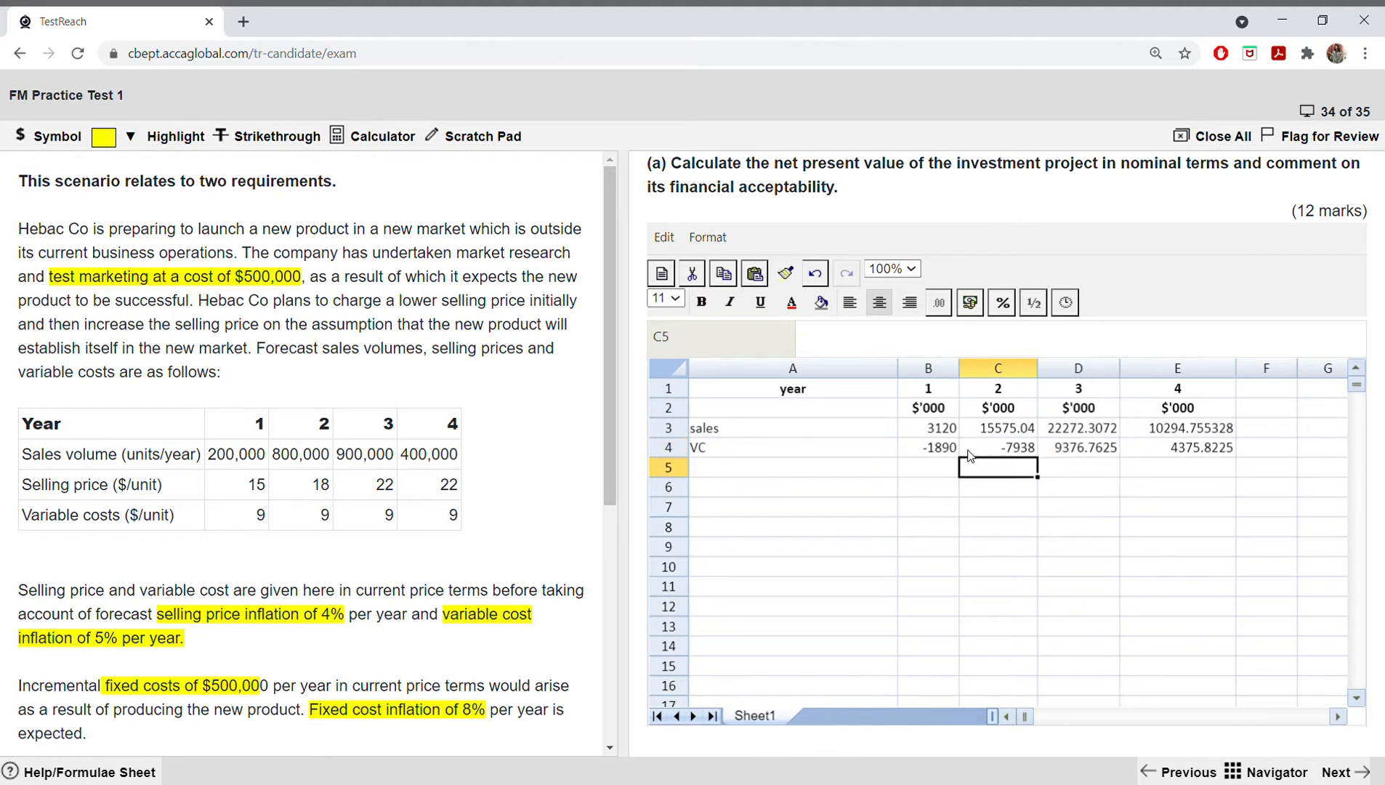
Step: Make the year 3 and year 4 variable costs negative by adding a minus sign to the formulas in D4 and E4
double_click(1047, 450)
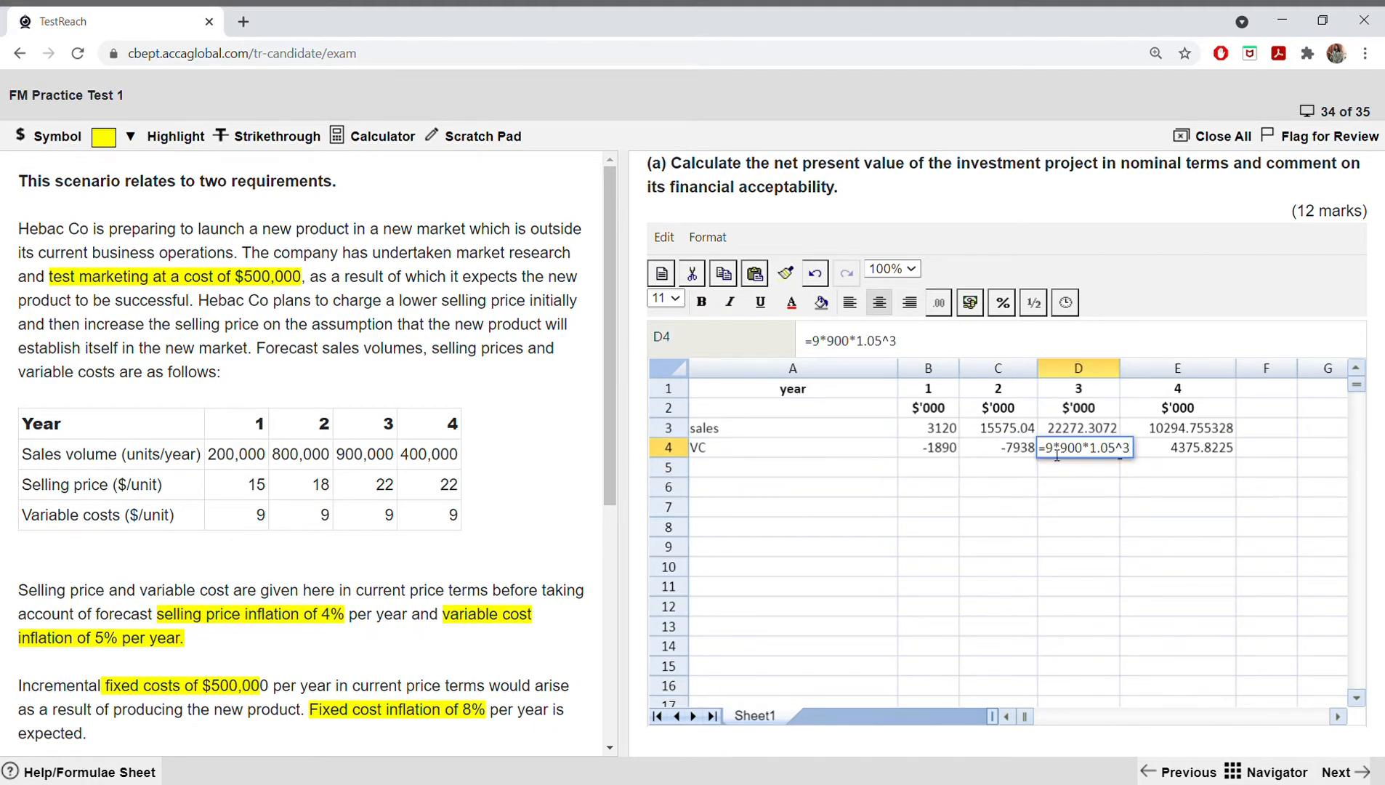
left_click(1047, 451)
type("-")
key("Return")
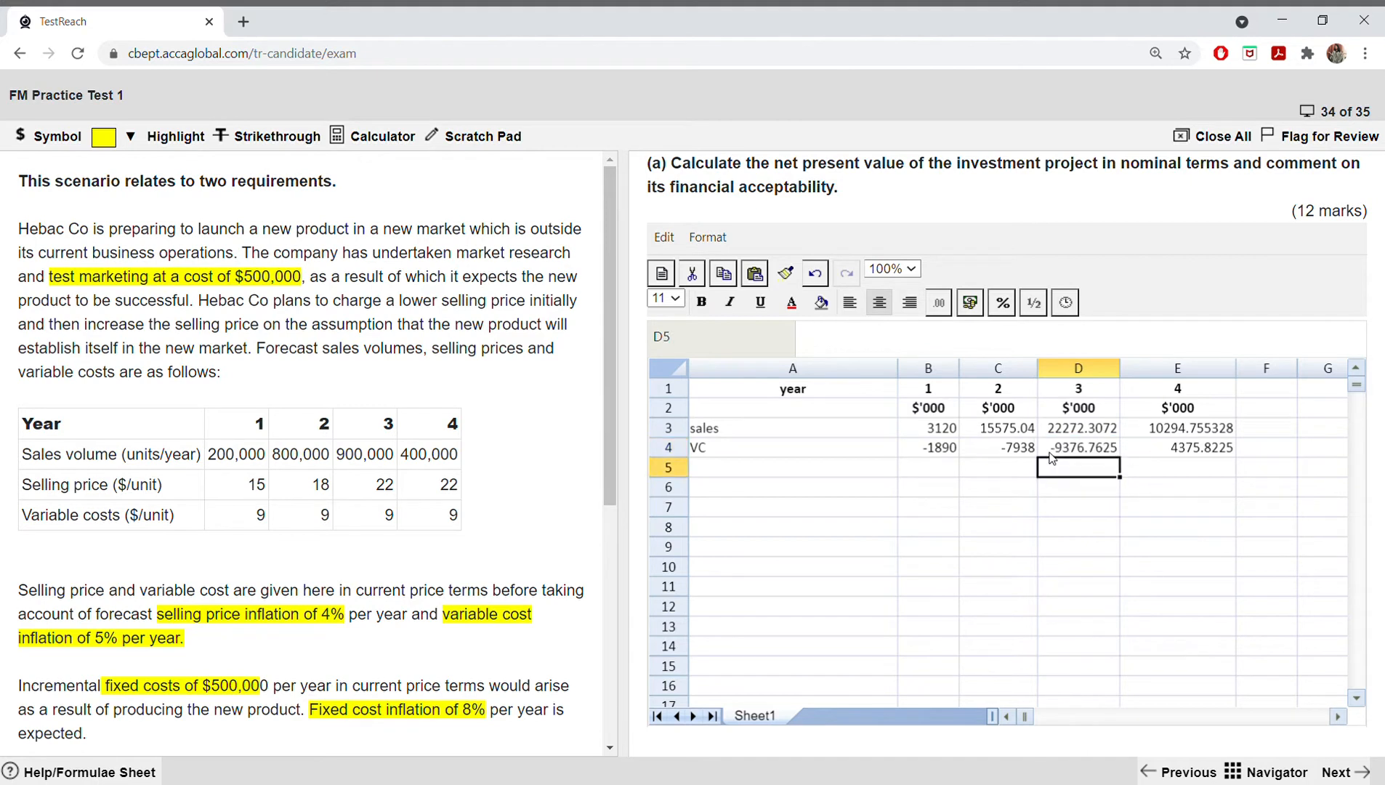
double_click(1146, 450)
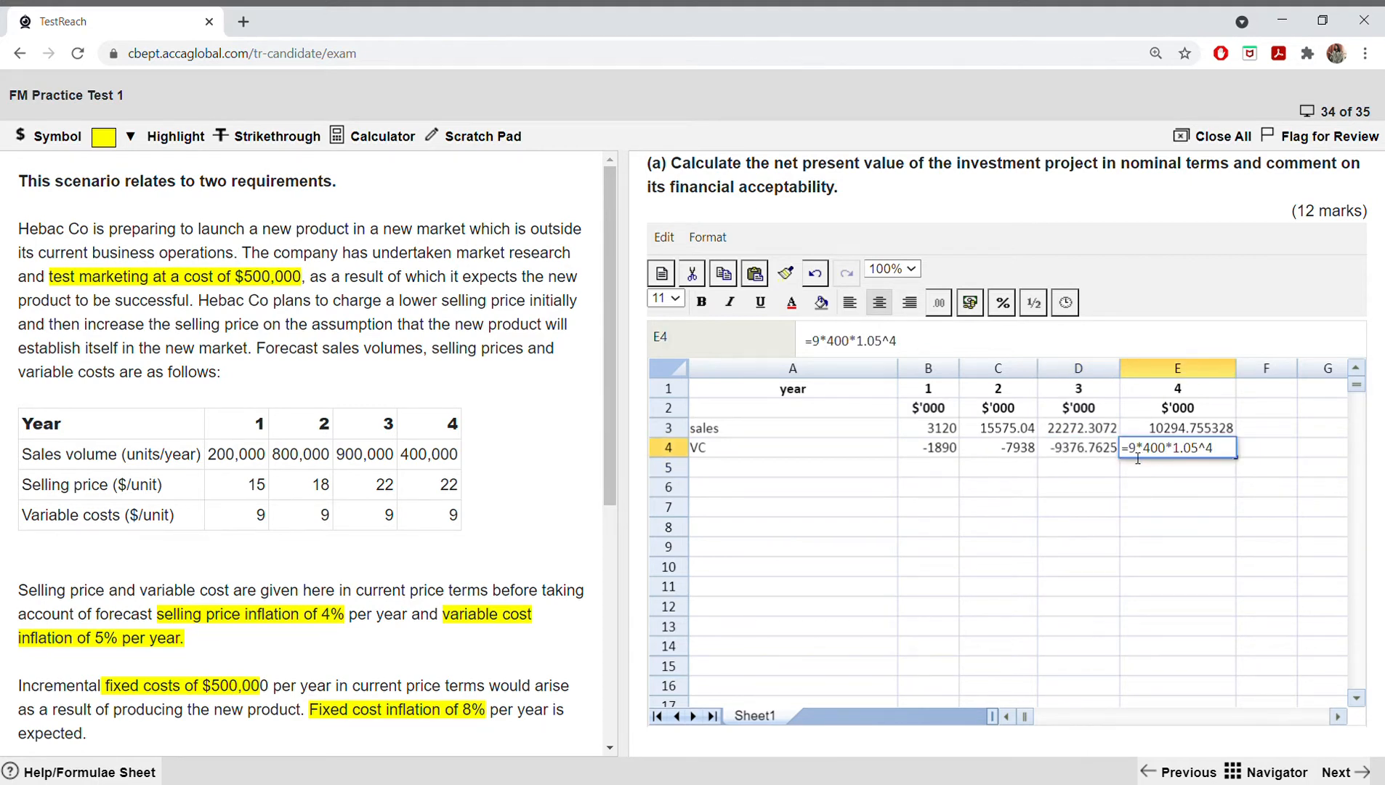
left_click(1131, 455)
type("-")
key("Return")
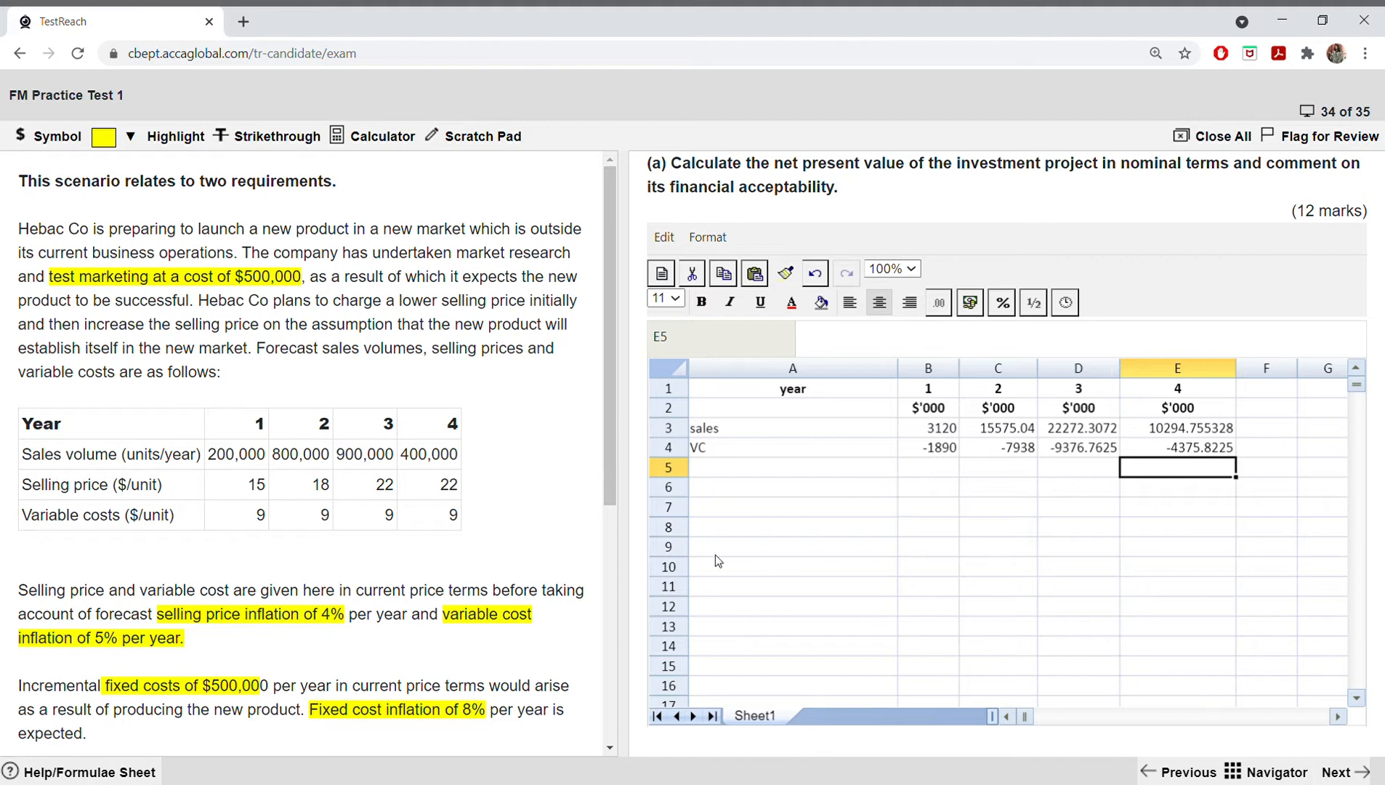
Step: Label row 5 as "contribution" in cell A5
left_click(730, 468)
type("cont")
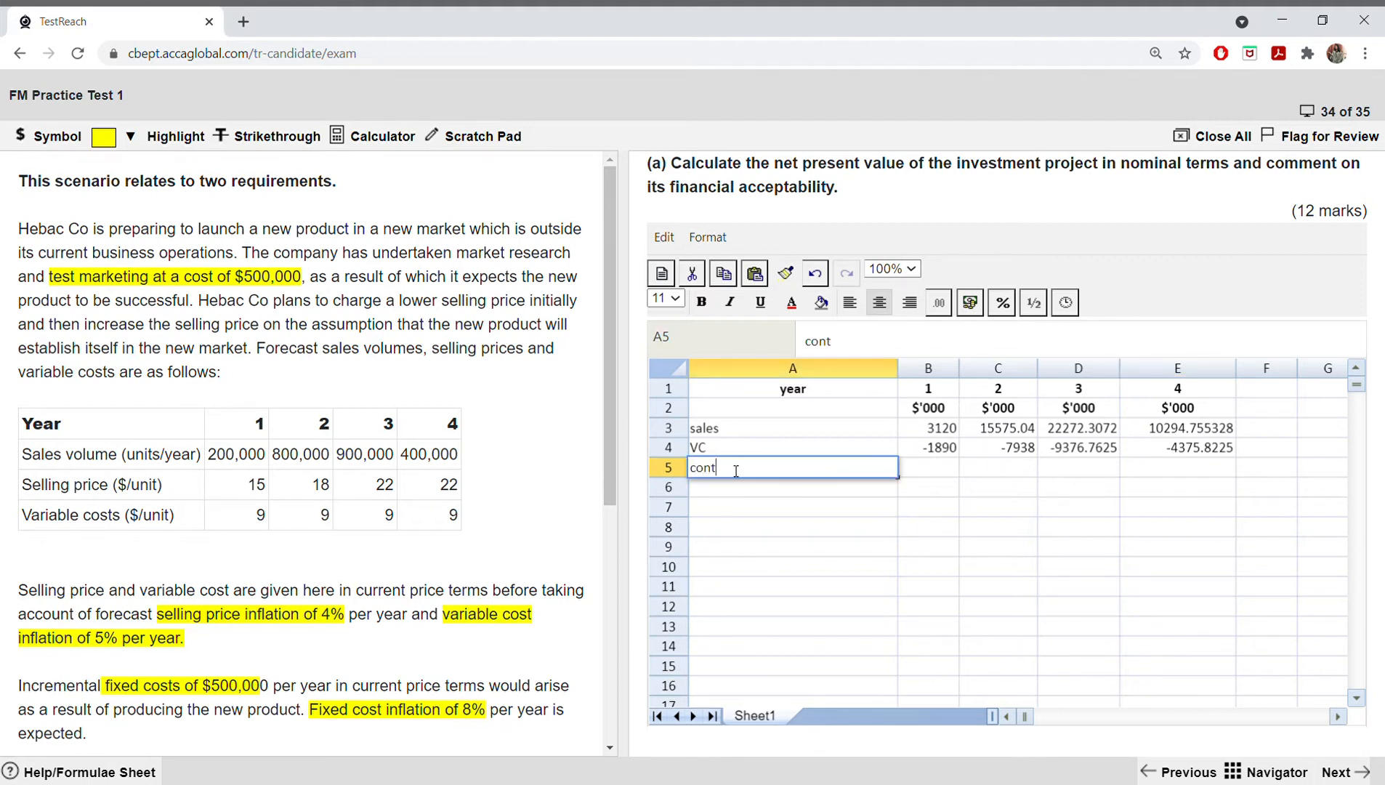
type("ribution")
Step: Try totalling the year 1 sales and variable cost in B5 with =SUM(B3:B4), and undo the entry
left_click(940, 477)
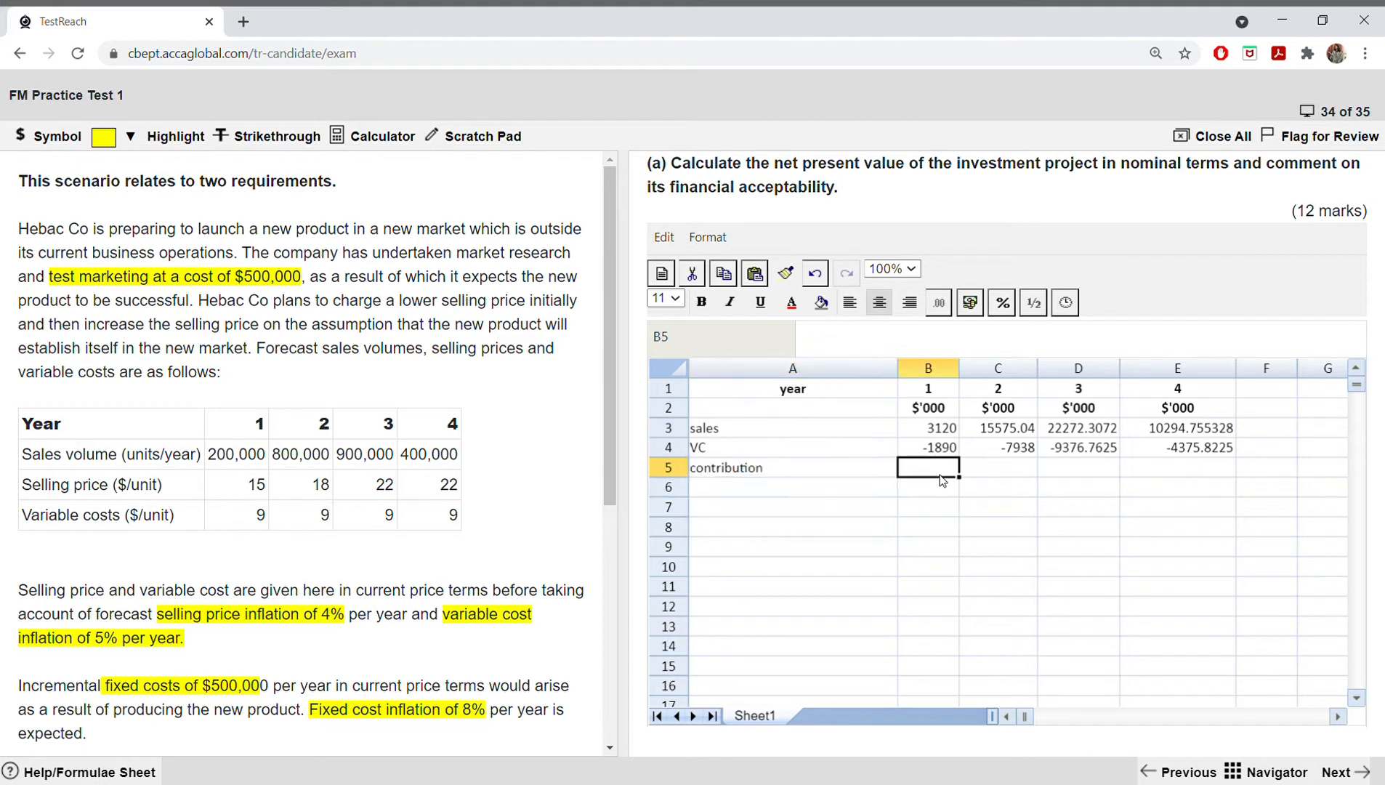
type("=sum")
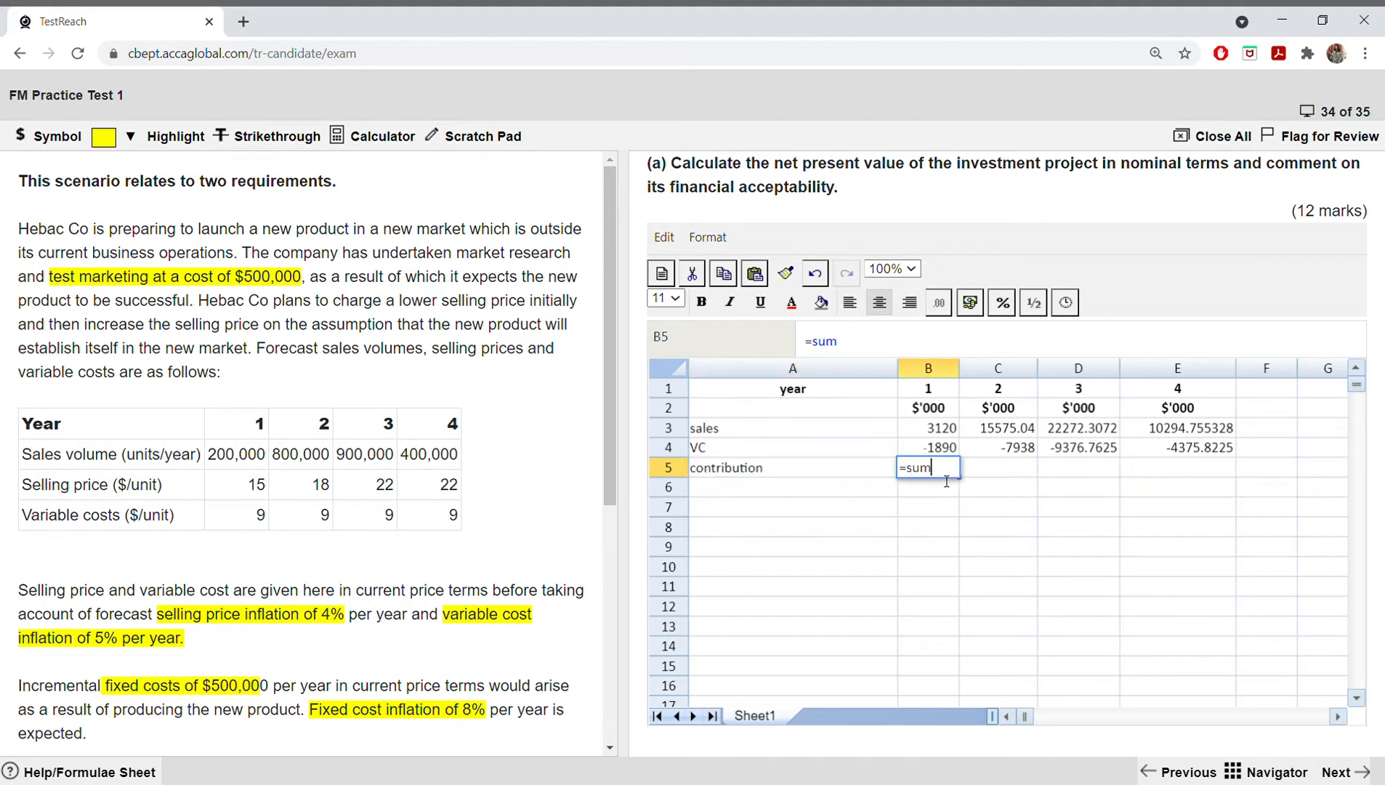
type("(")
left_click_drag(939, 428, 937, 446)
key("Return")
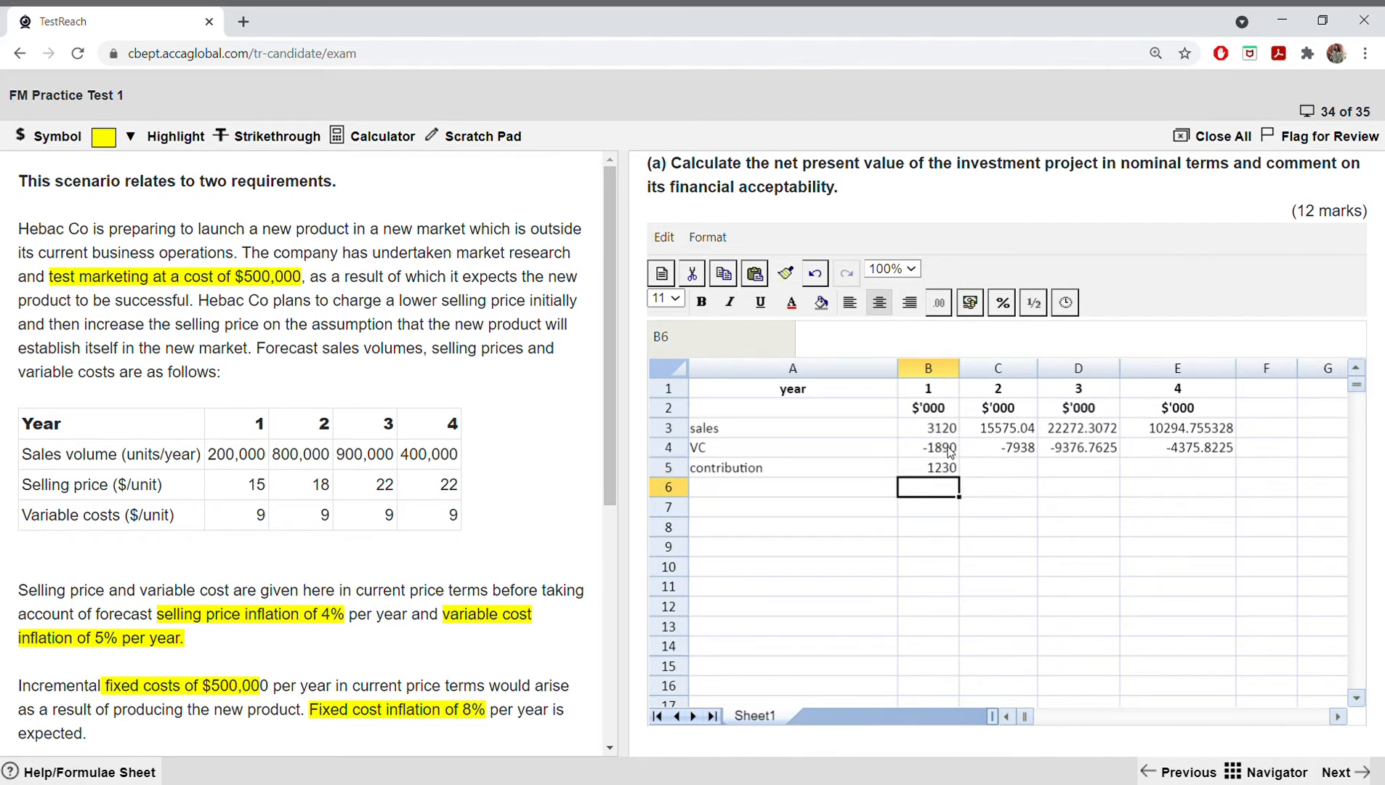
left_click(951, 472)
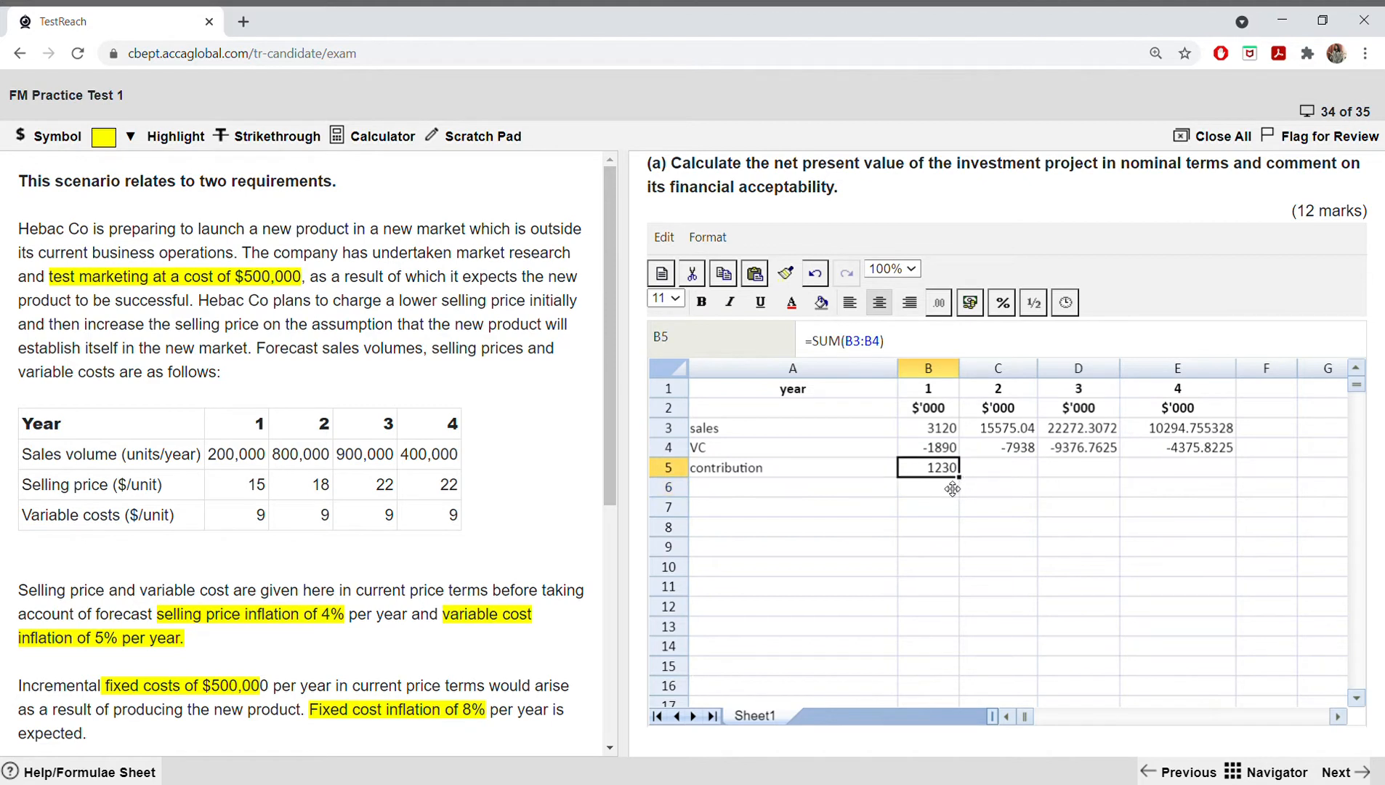
left_click(816, 276)
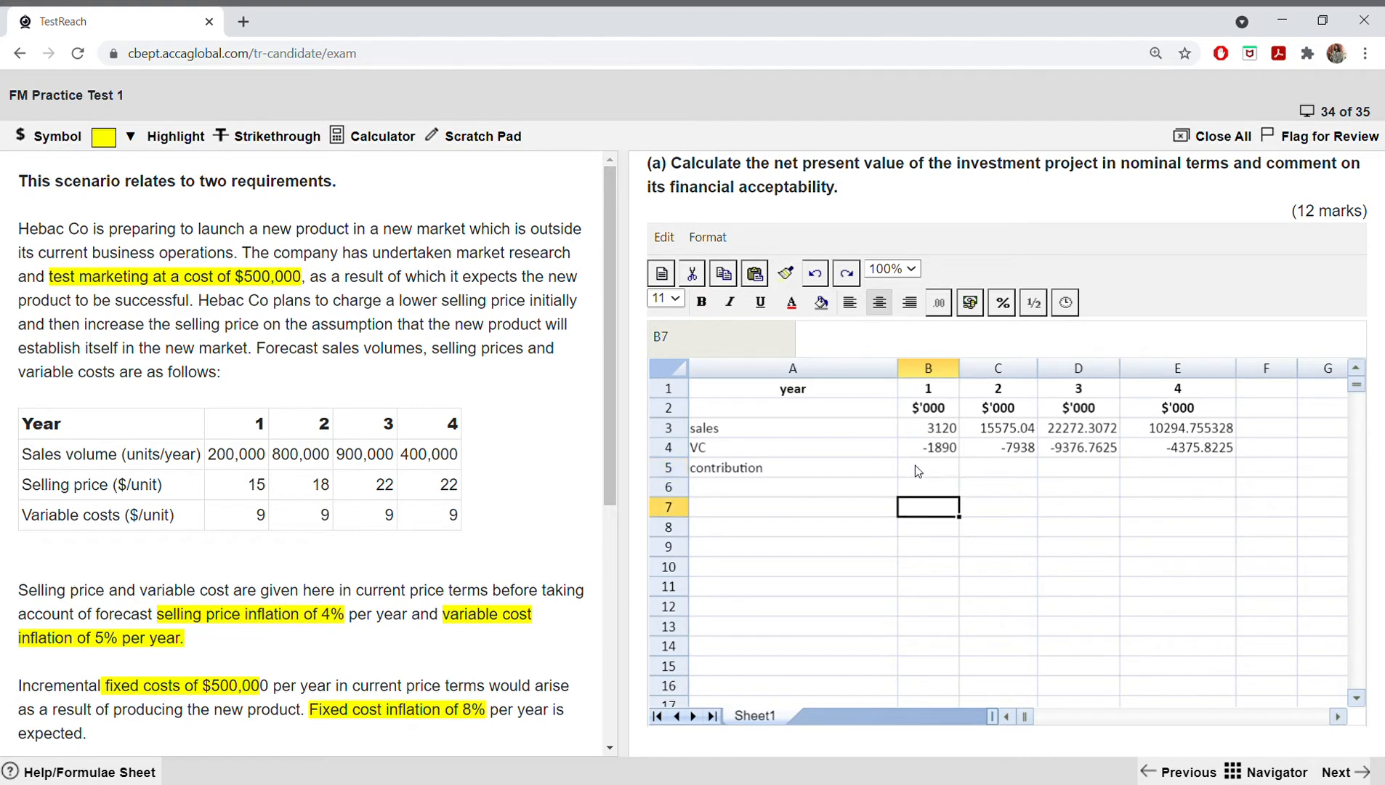
Step: Try calculating the year 1 contribution in B5 with the formula =B3-B4
left_click(919, 472)
type("=")
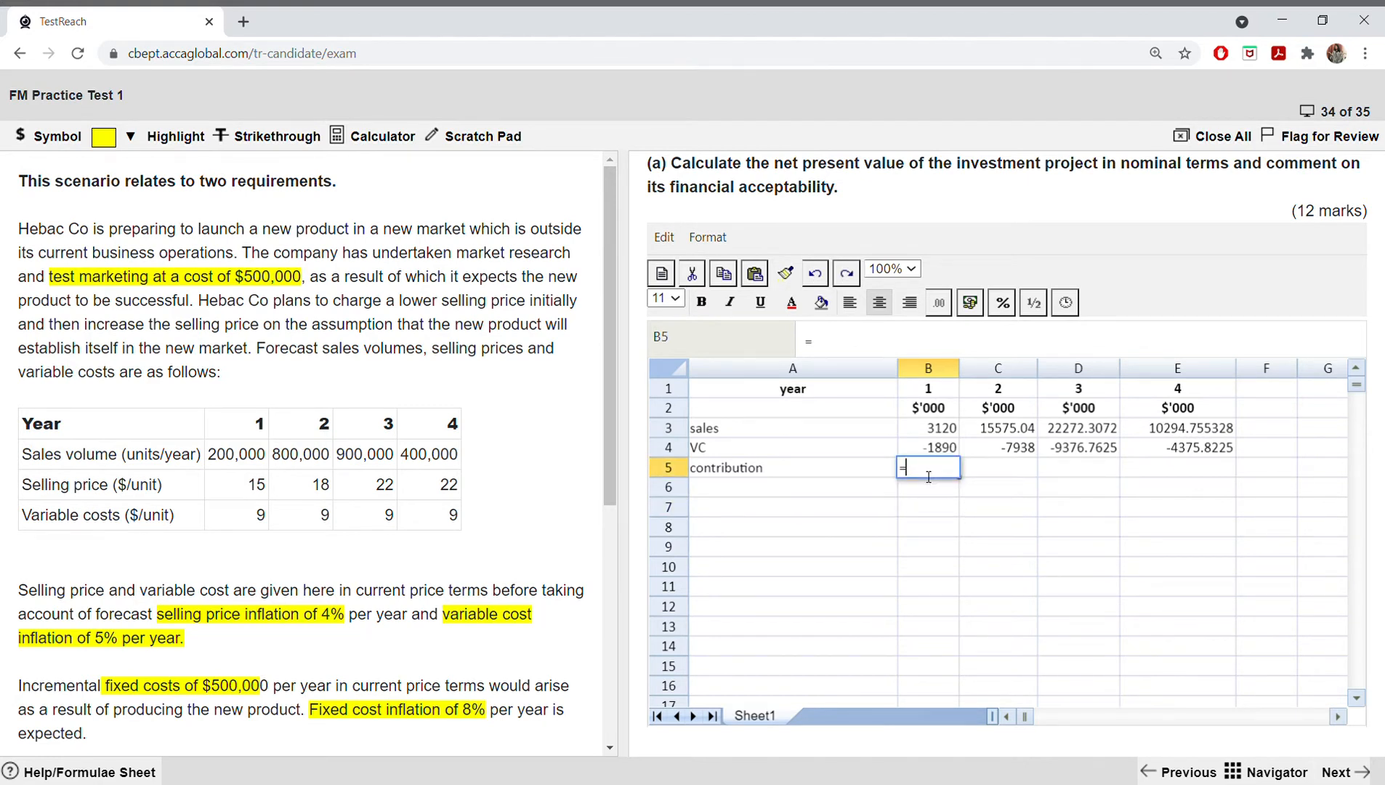
left_click(938, 411)
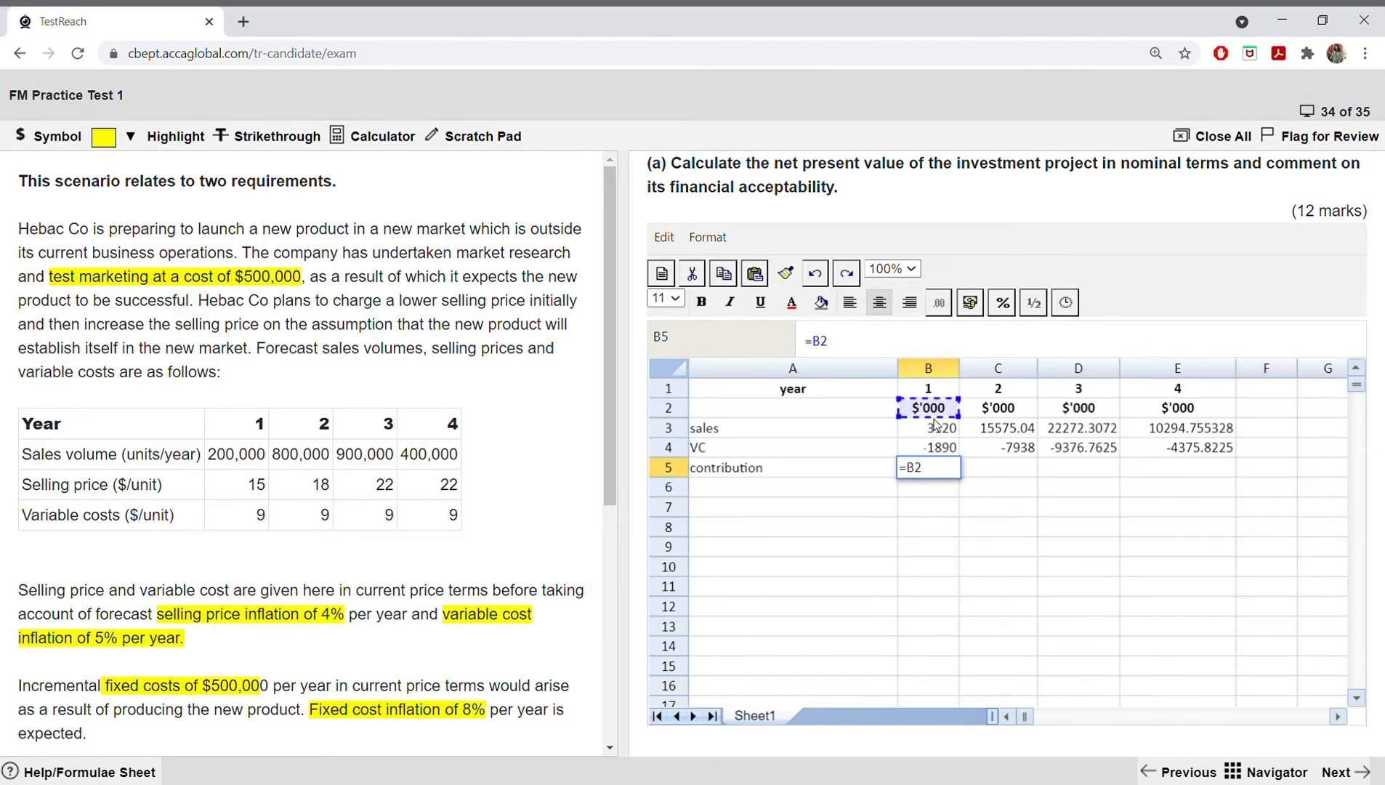
key("BackSpace")
key("BackSpace")
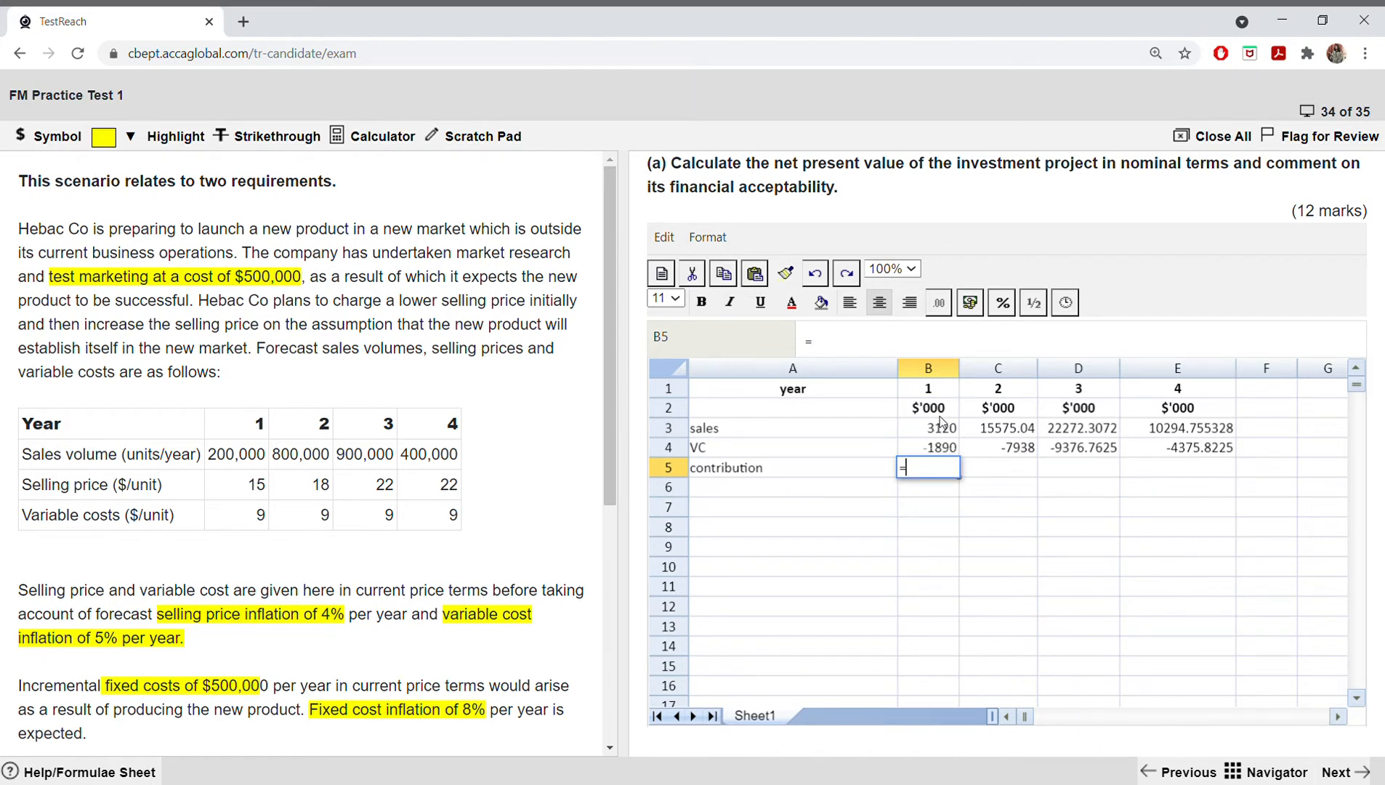
left_click(940, 428)
type("_")
key("BackSpace")
type("-")
left_click(923, 452)
key("Return")
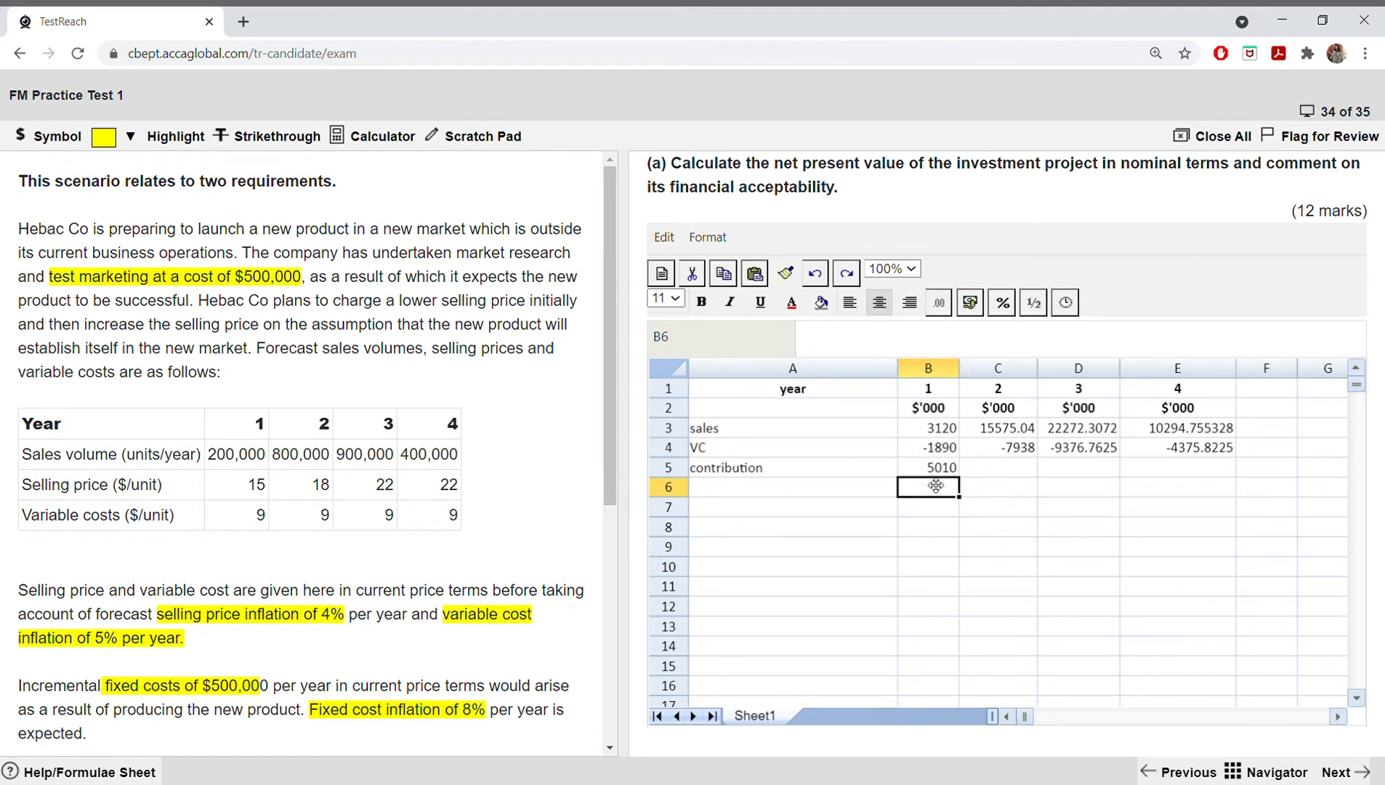
Step: Replace the year 1 contribution formula in B5 with =SUM(B3:B4) and copy it across to E5
double_click(935, 469)
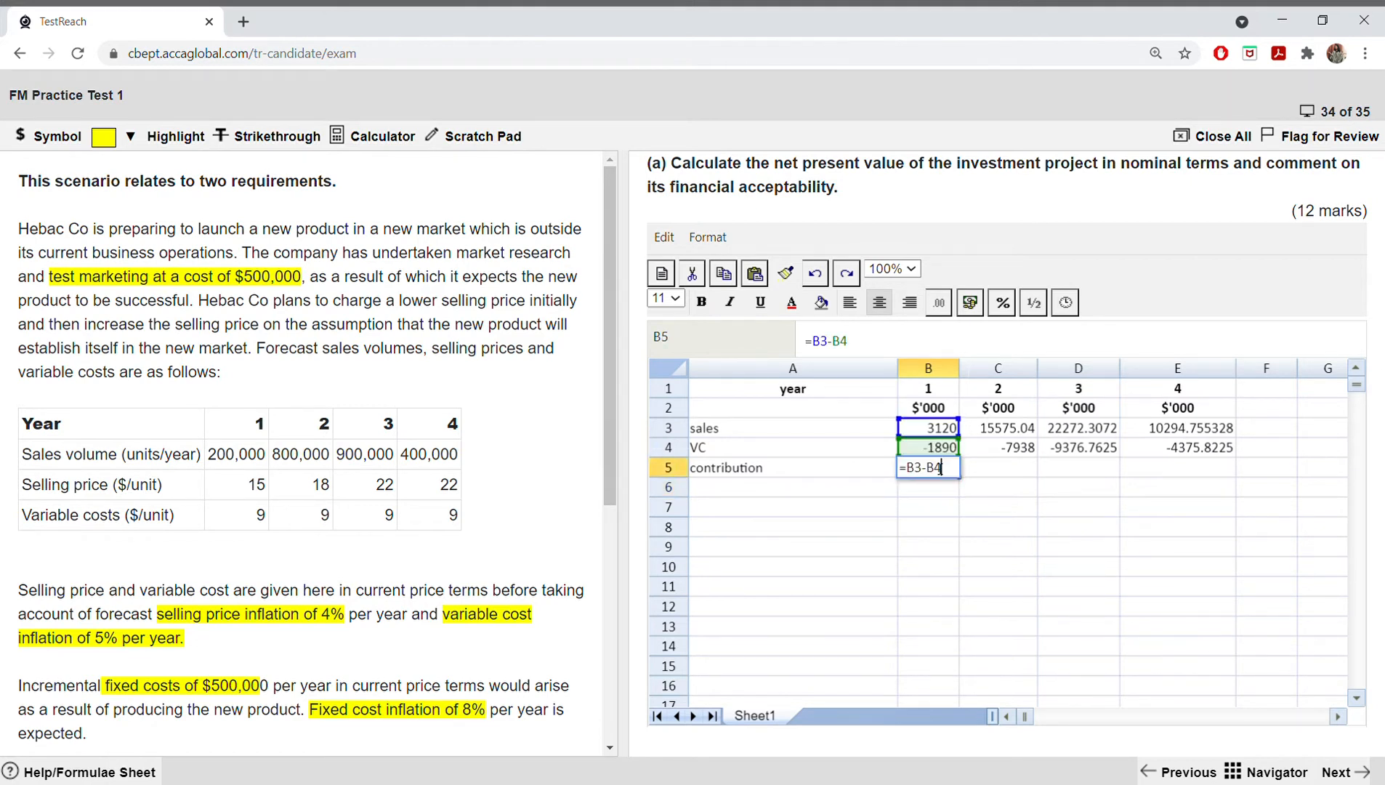
key("BackSpace")
key("BackSpace")
key("BackSpace")
key("BackSpace")
key("BackSpace")
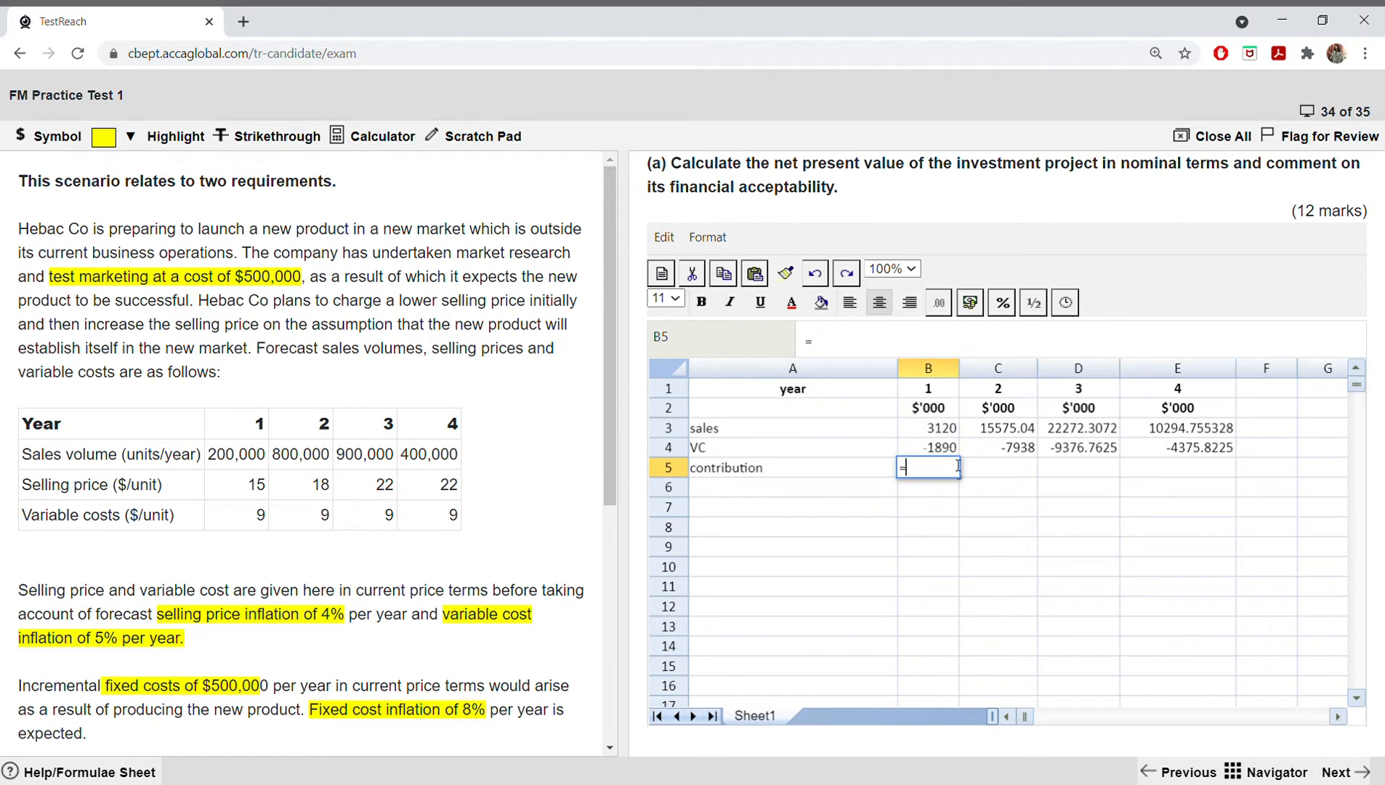
type("sum(")
left_click_drag(945, 429, 945, 444)
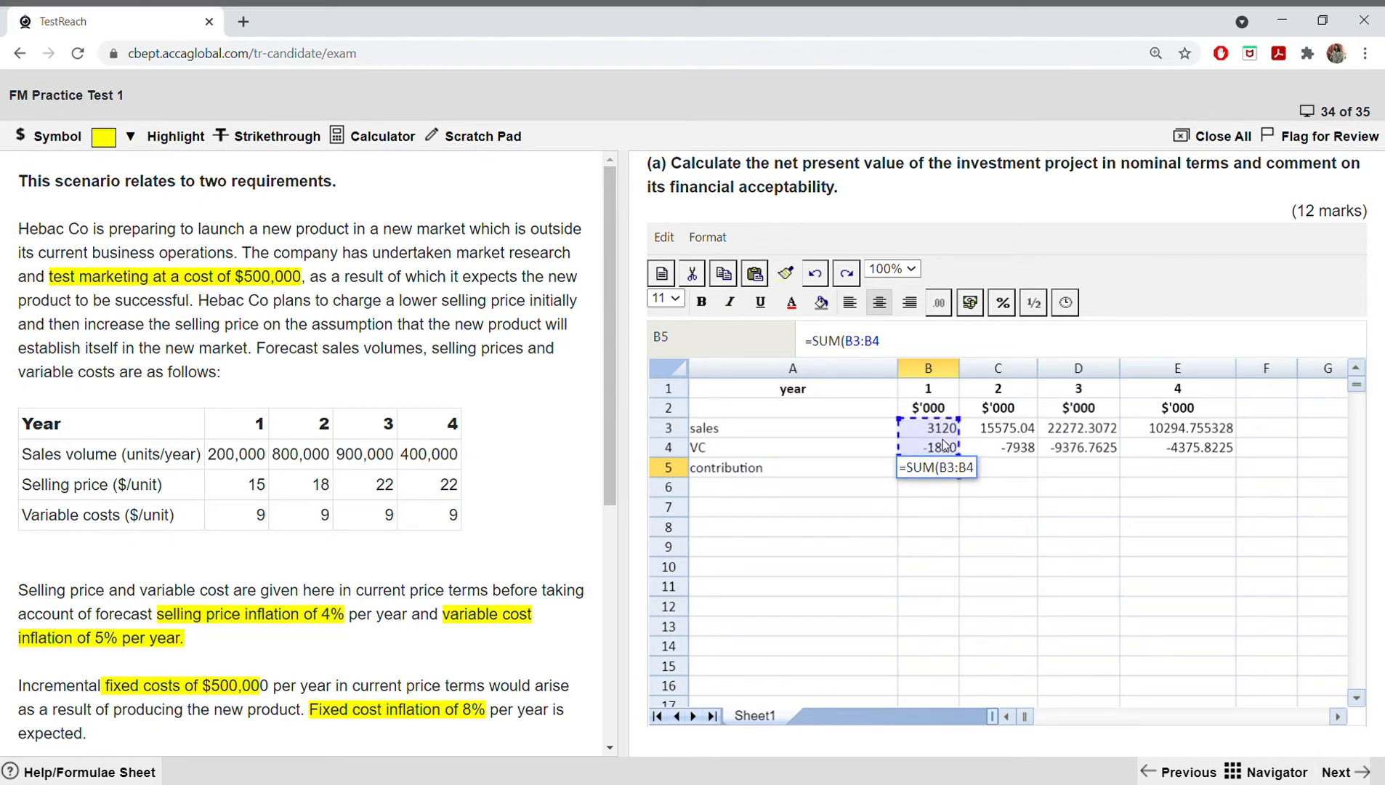
key("Return")
left_click(952, 471)
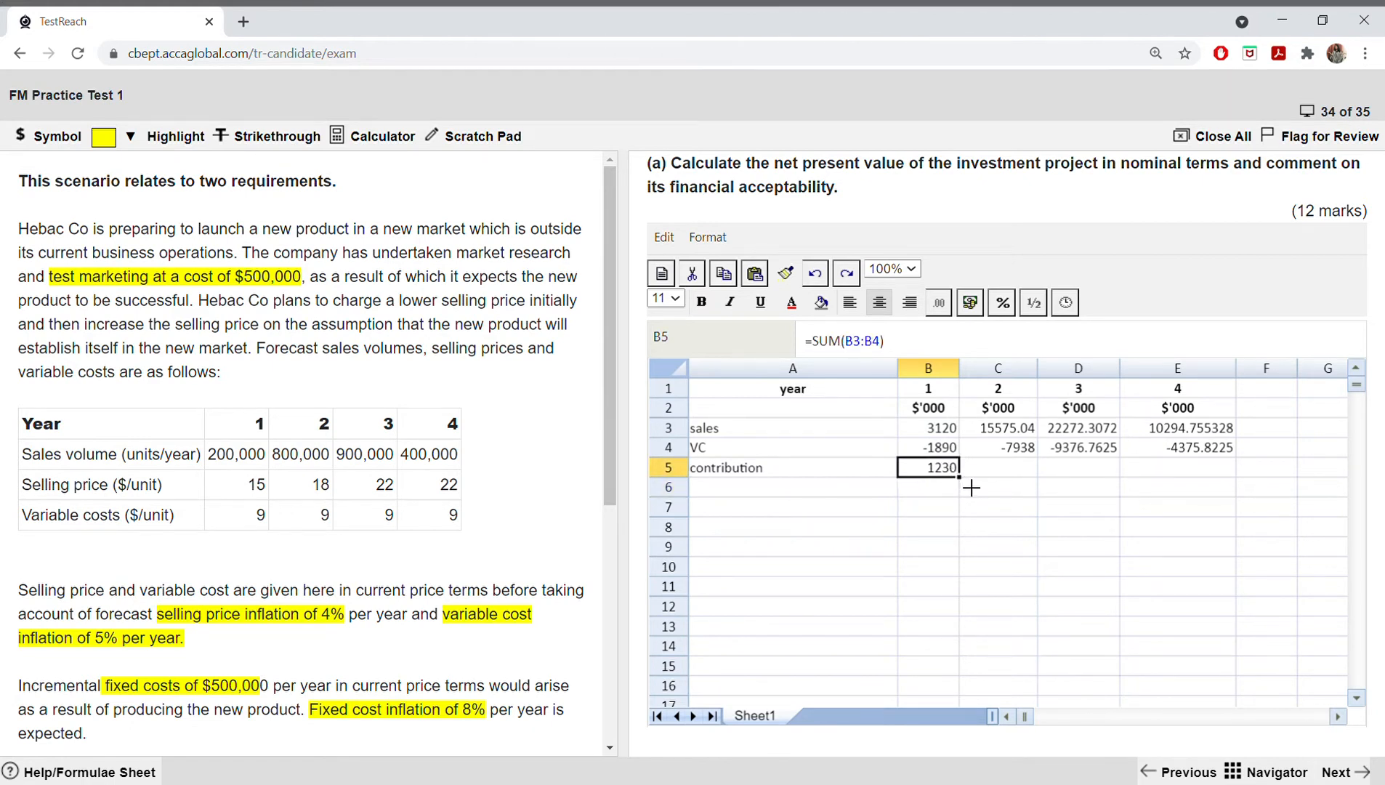
left_click_drag(971, 488, 1167, 472)
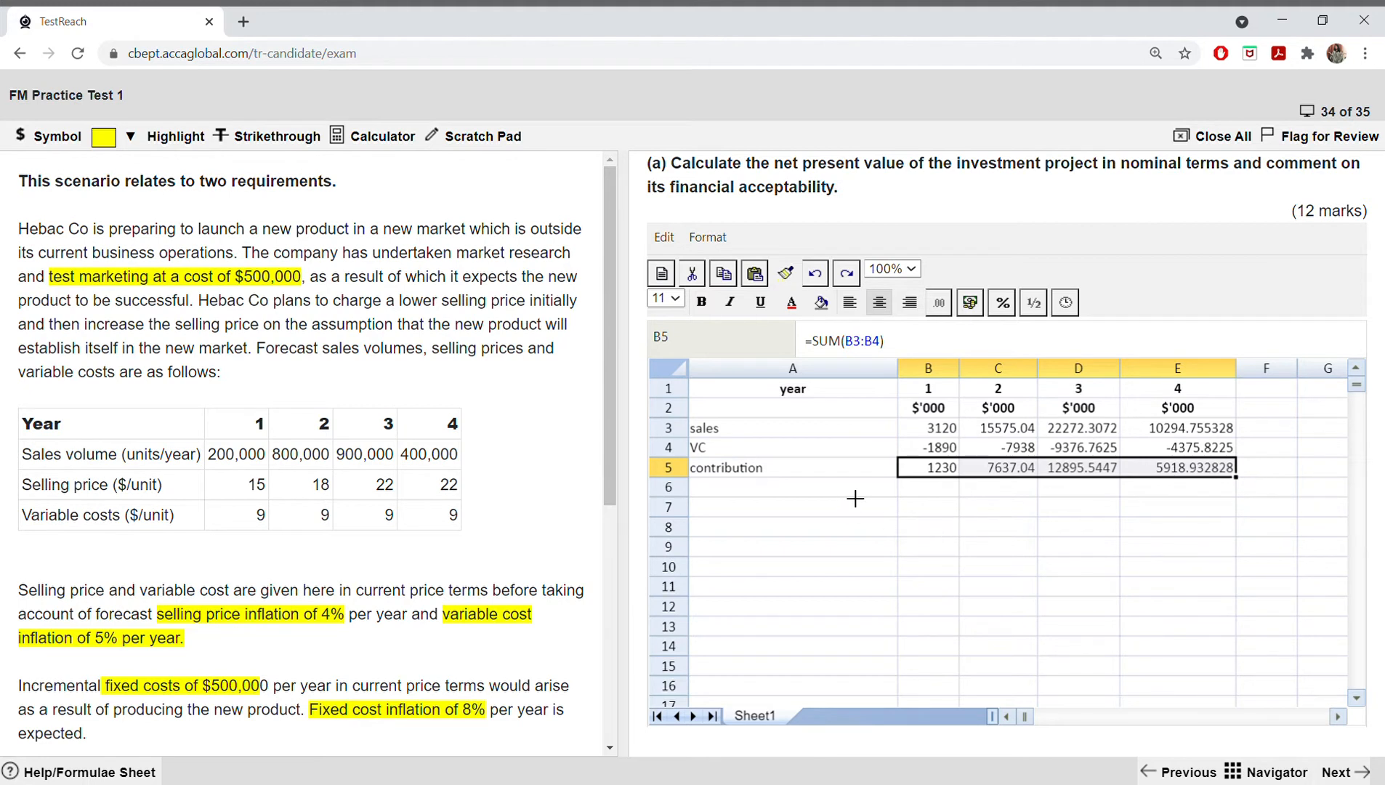
type("FC")
key("BackSpace")
key("BackSpace")
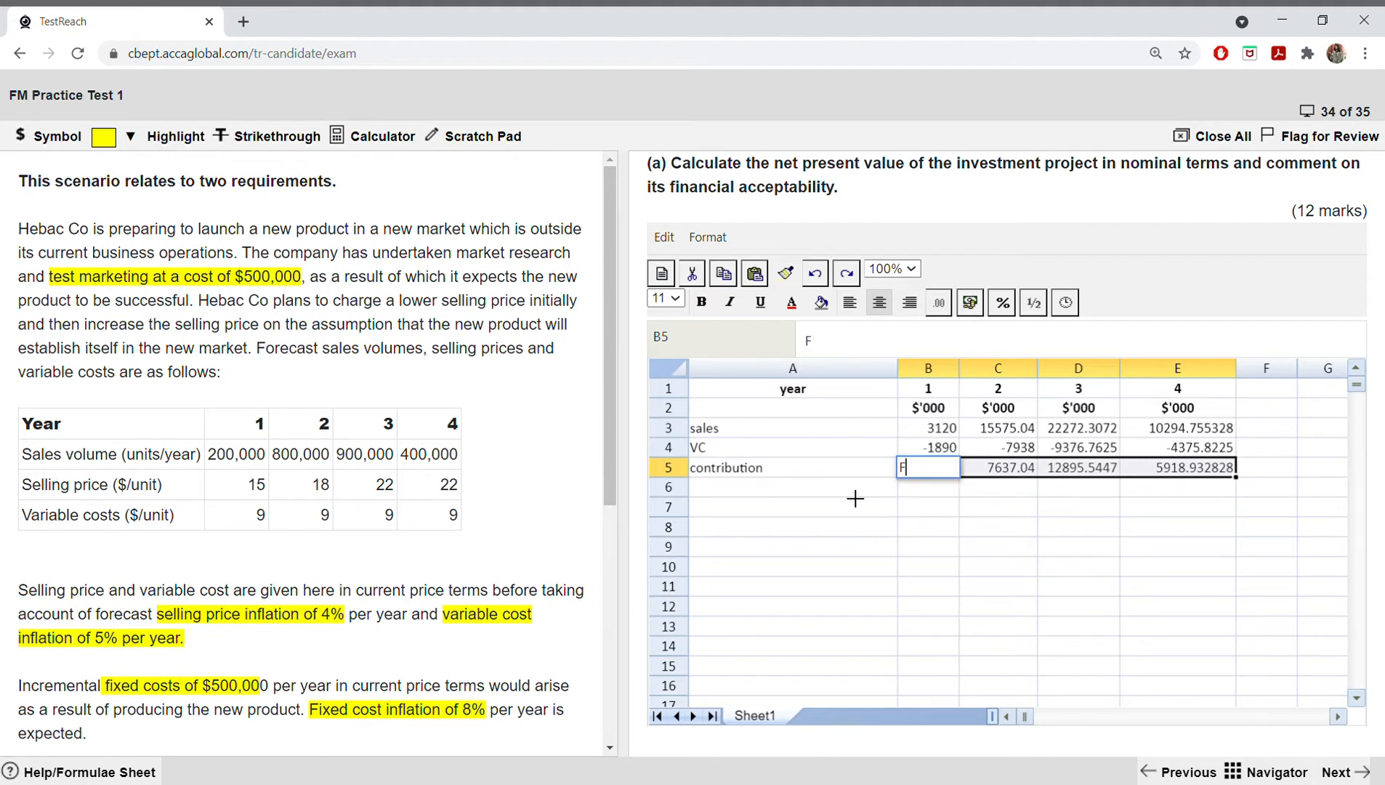
left_click(813, 275)
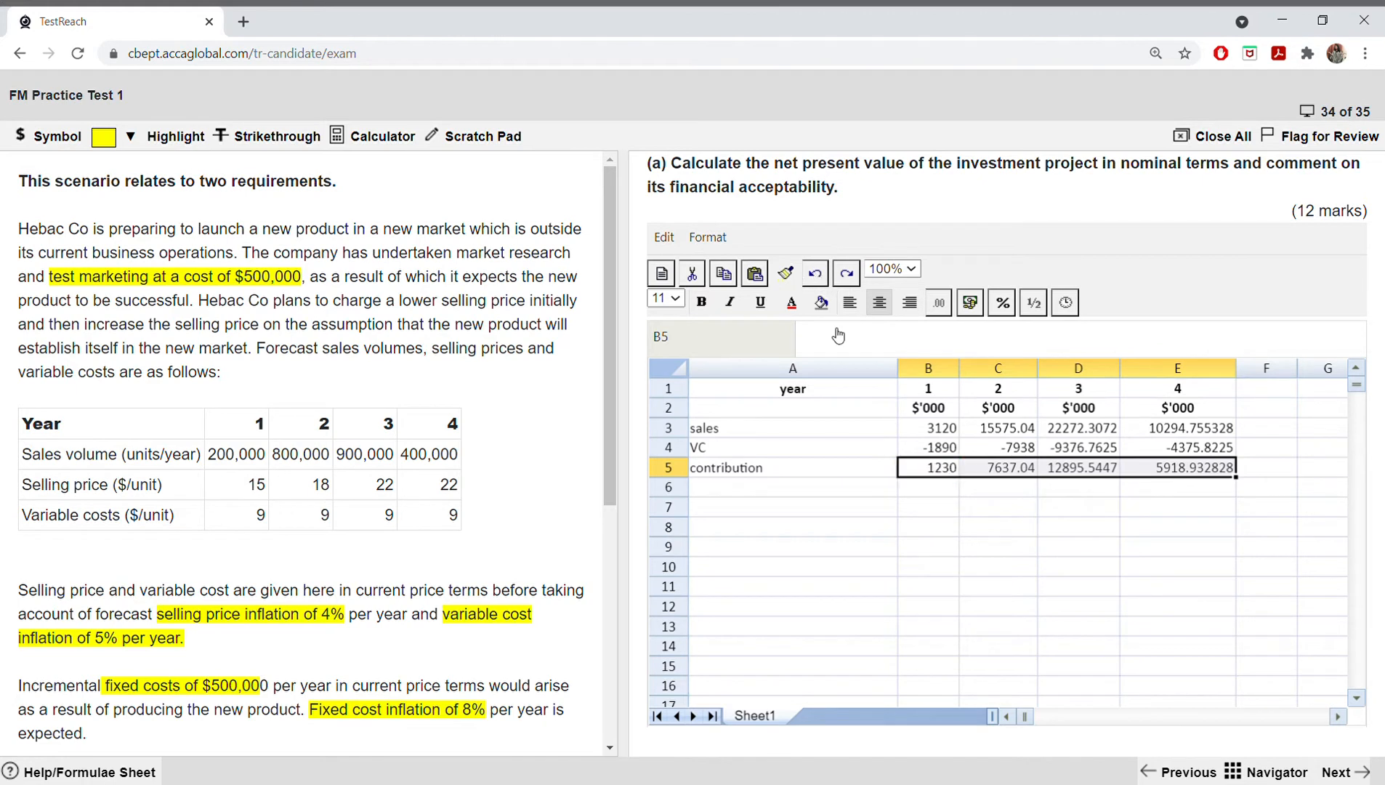
Step: Label row 6 as "FC" and calculate the inflated year 1 fixed cost in B6 with the formula =500*1.08
left_click(754, 489)
type("FC")
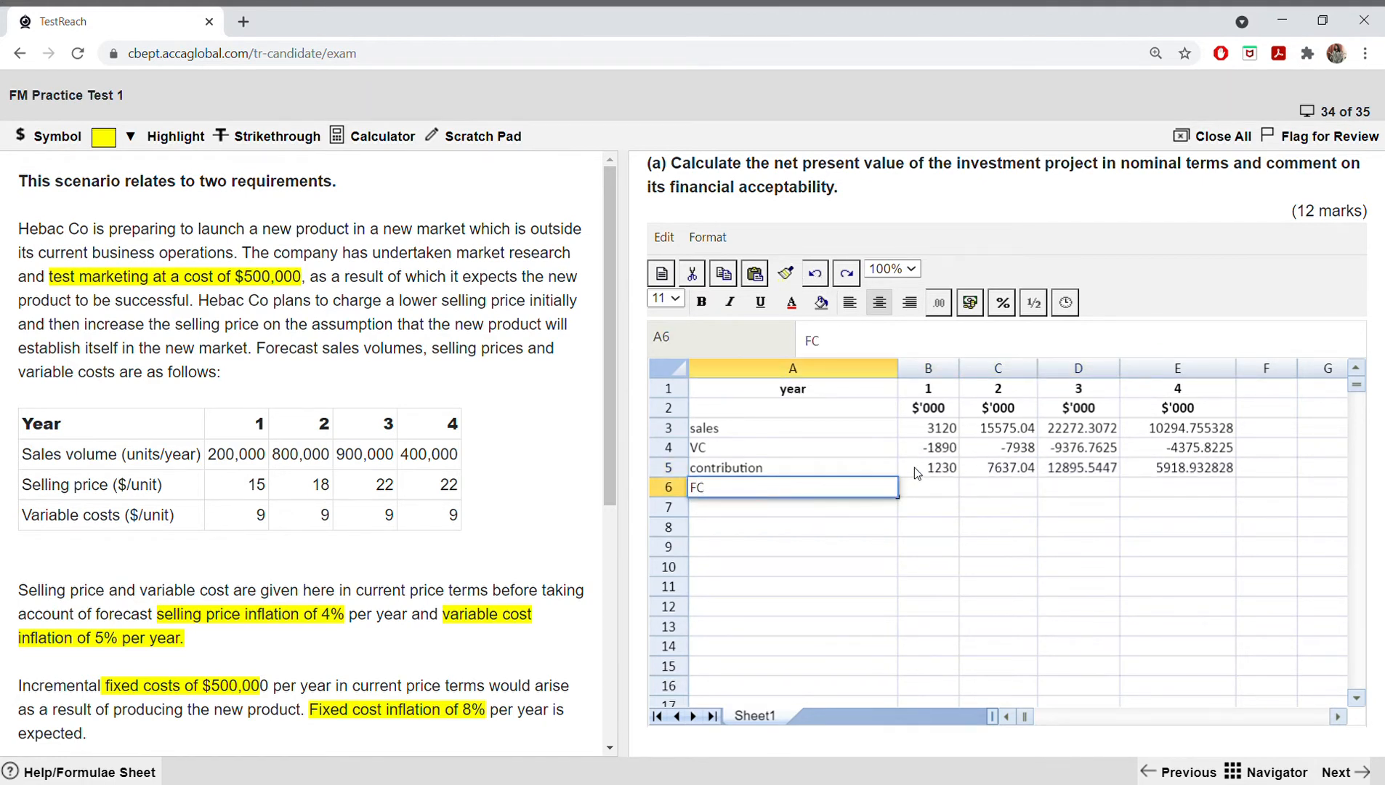
left_click(919, 485)
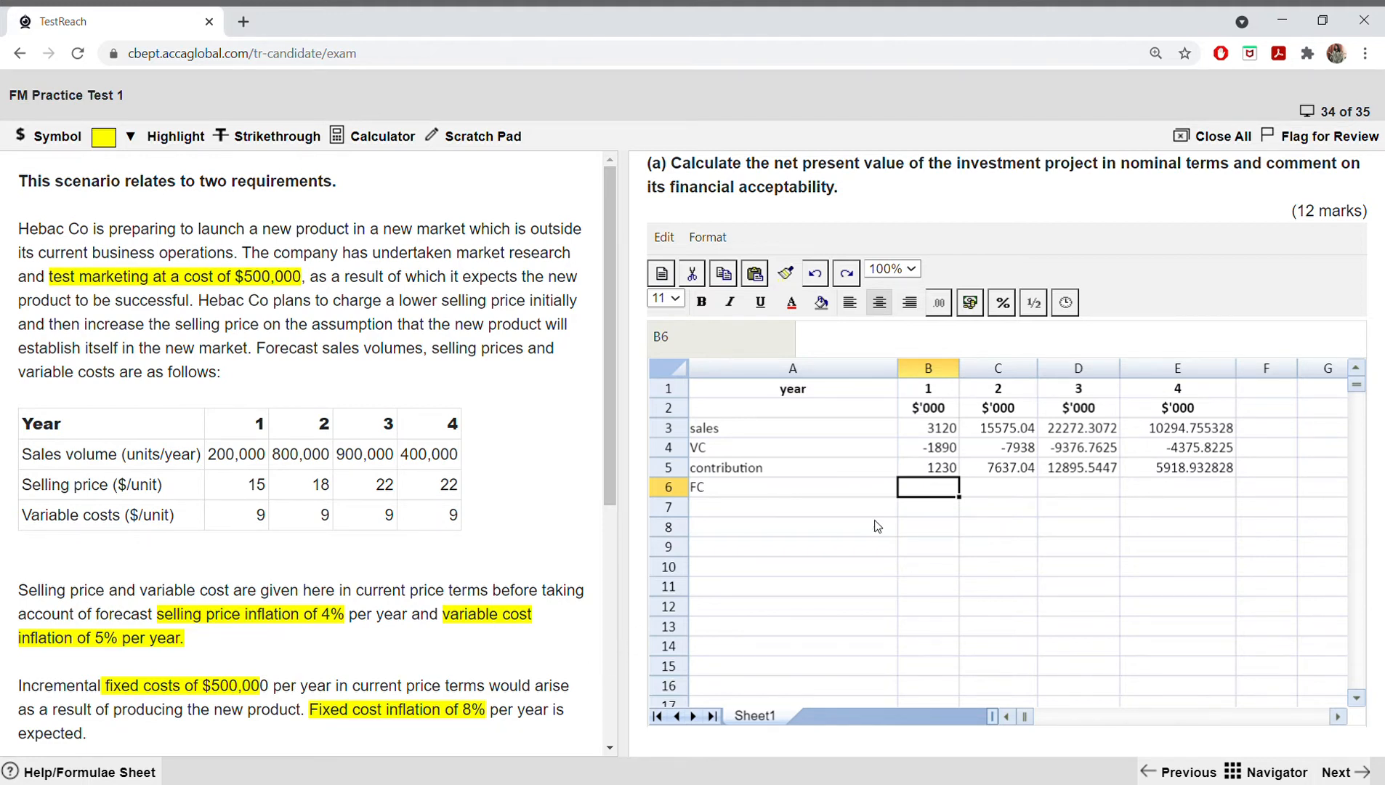
double_click(933, 495)
type("=5")
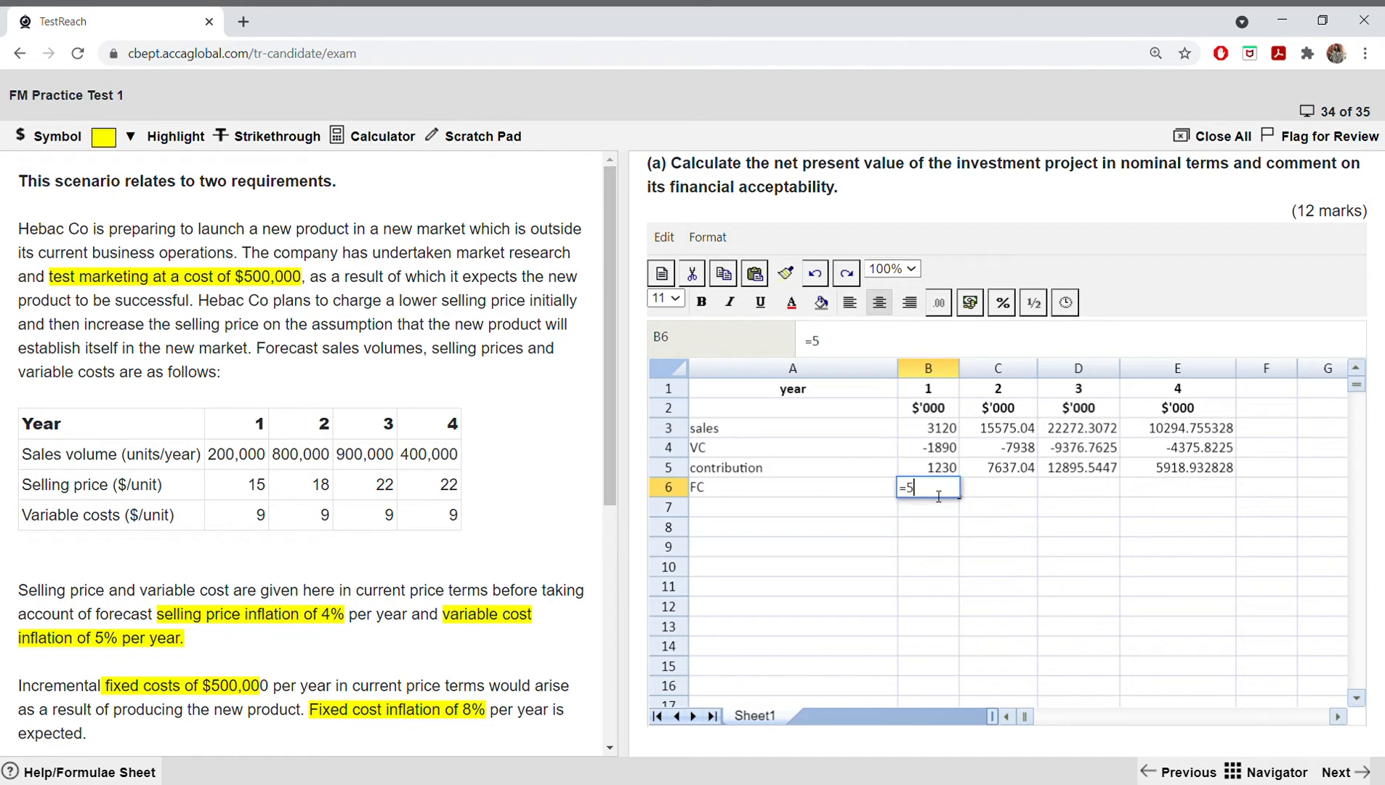
type("00*1.08")
key("Return")
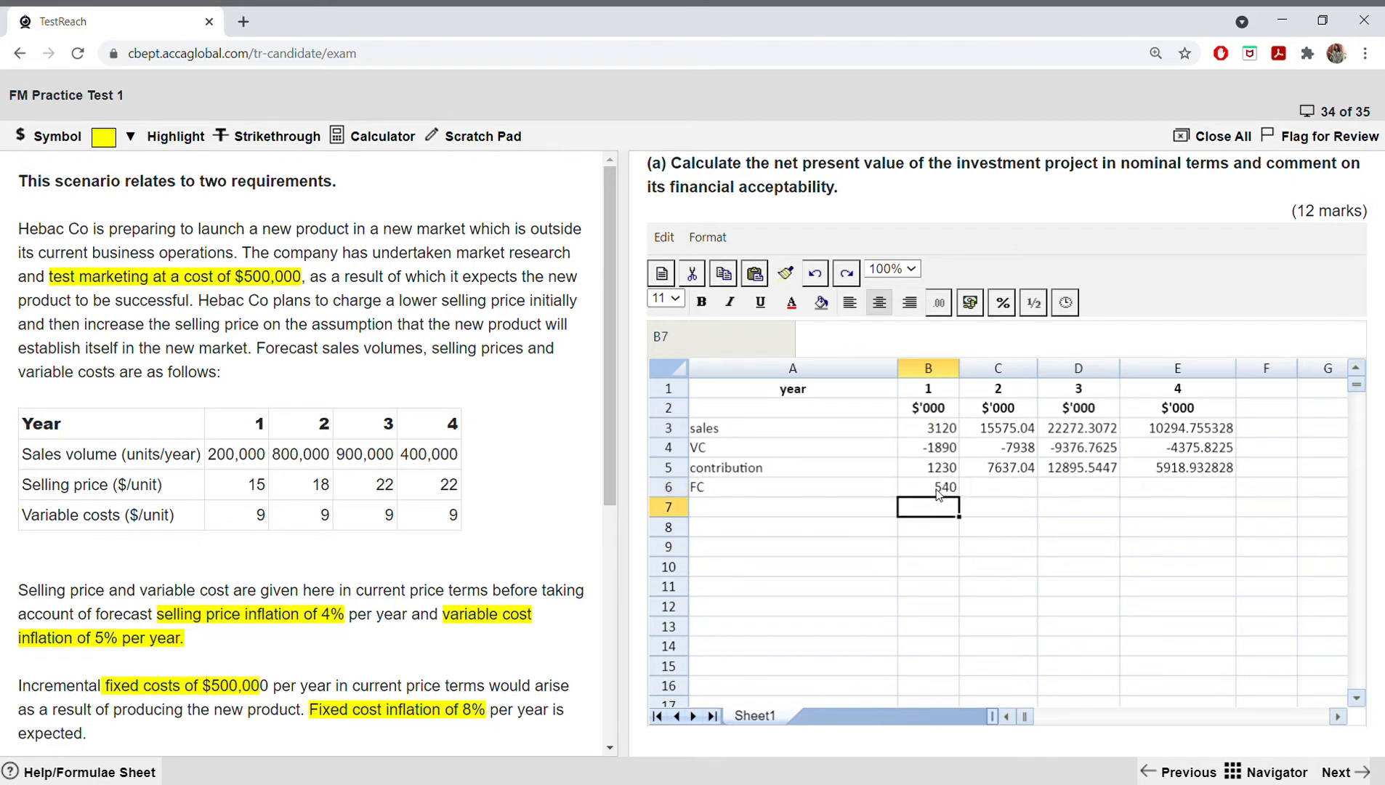
Step: Calculate the year 2 fixed cost in C6 from the year 1 amount with the formula =B6*1.08
left_click(981, 489)
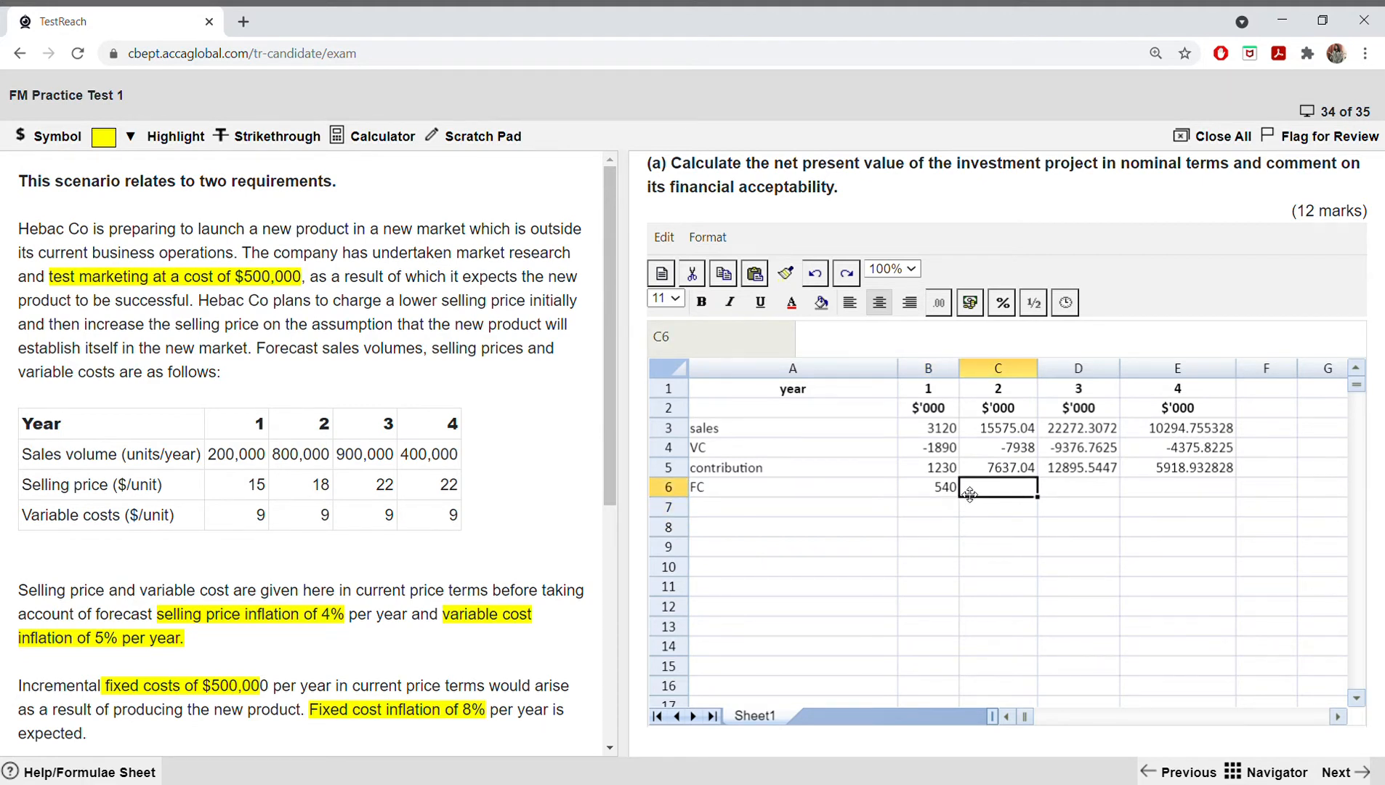
type("5")
key("Left")
type("=")
key("Delete")
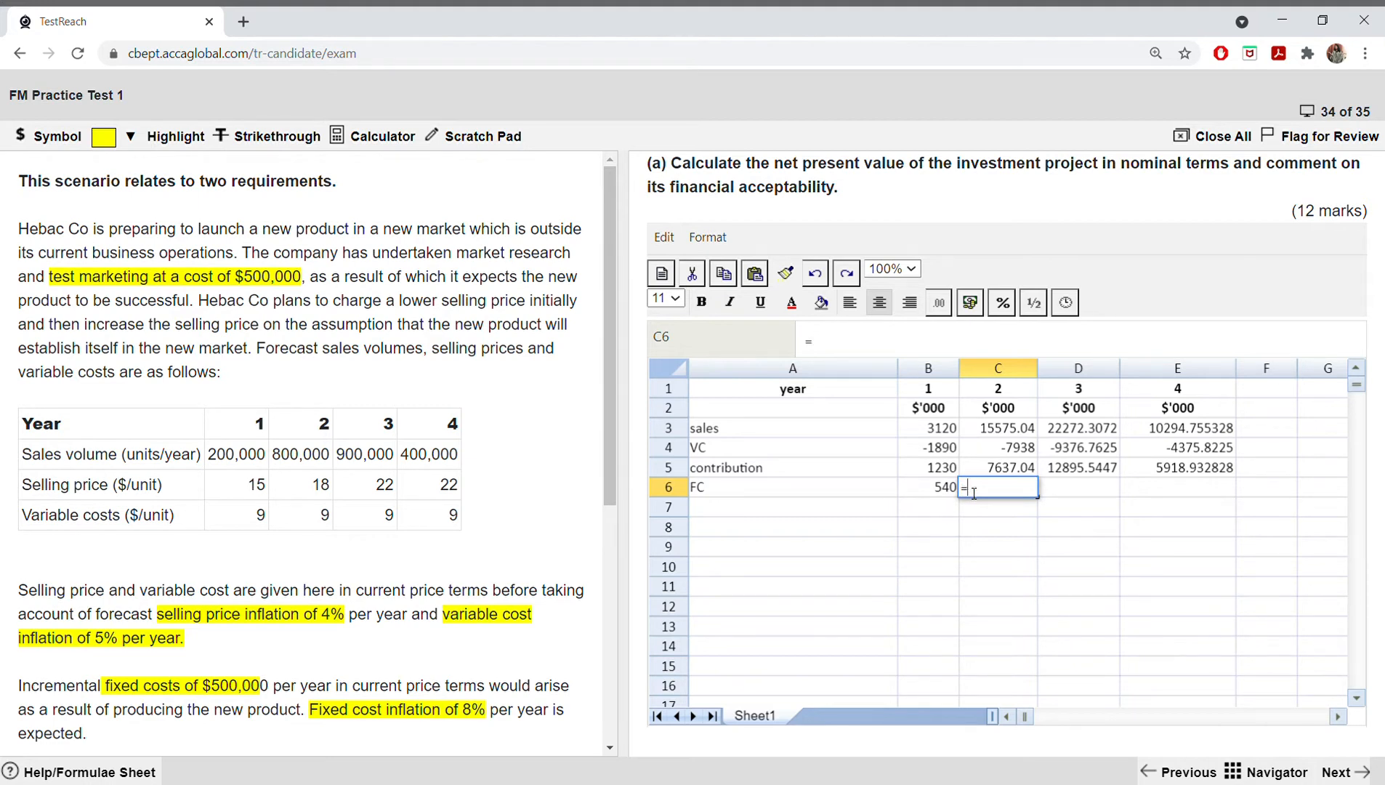
left_click(940, 493)
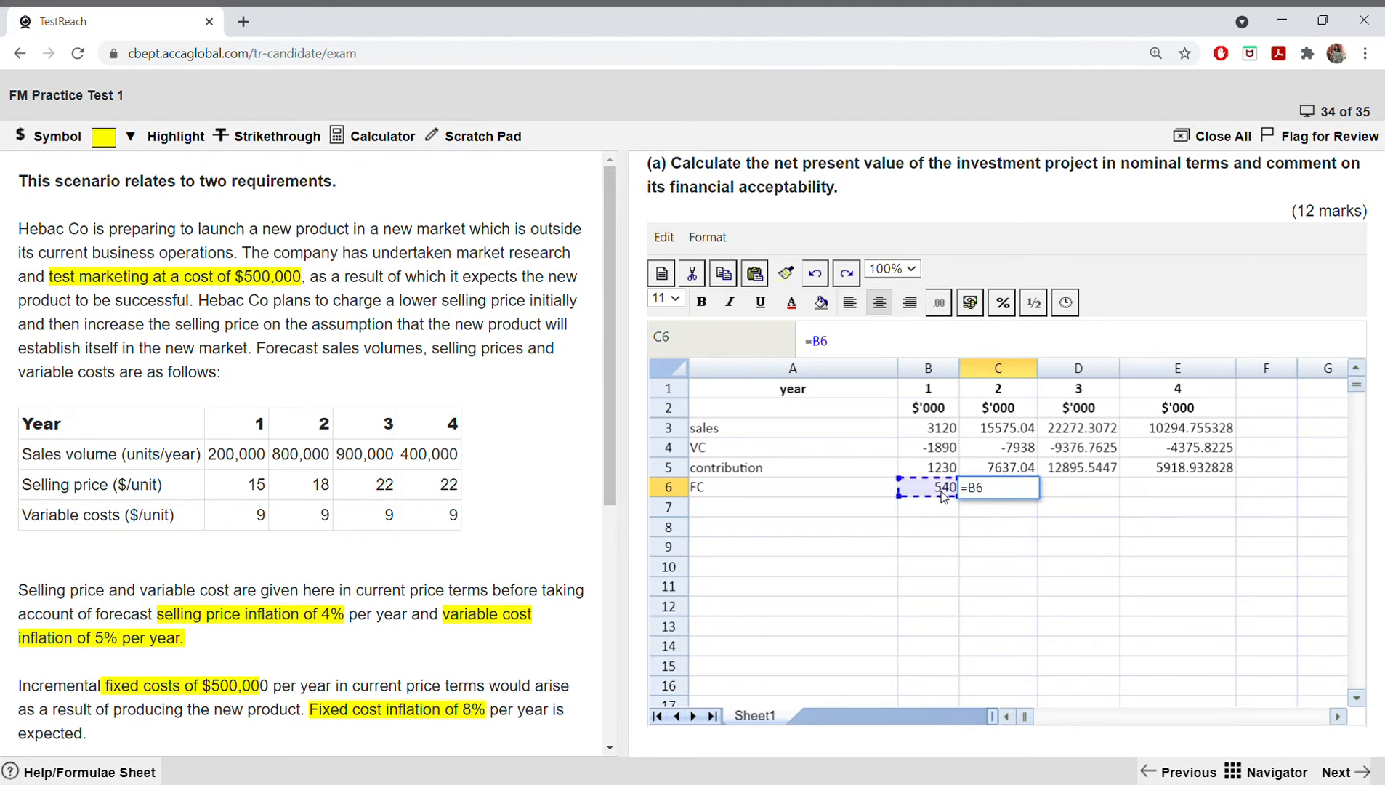
type("*")
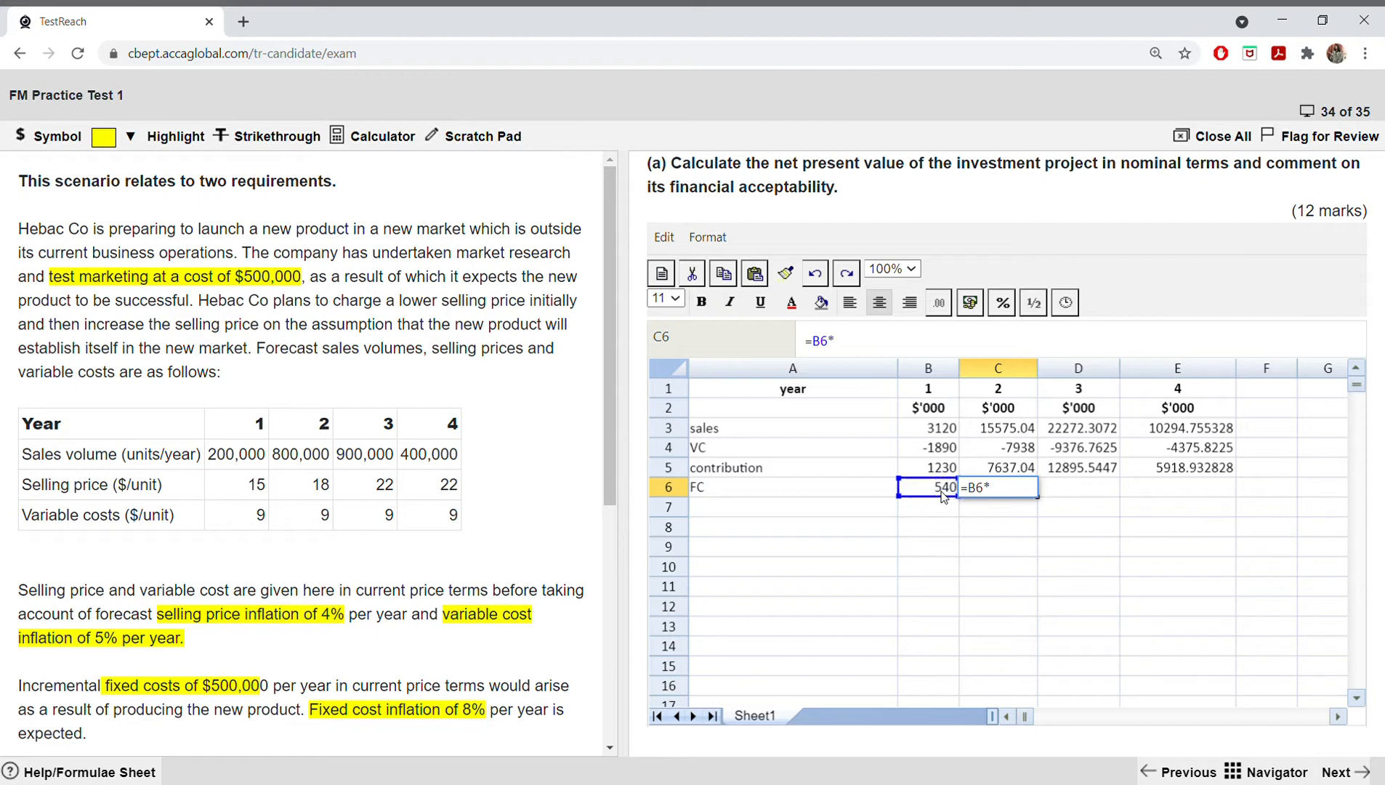
type("1.08")
key("Return")
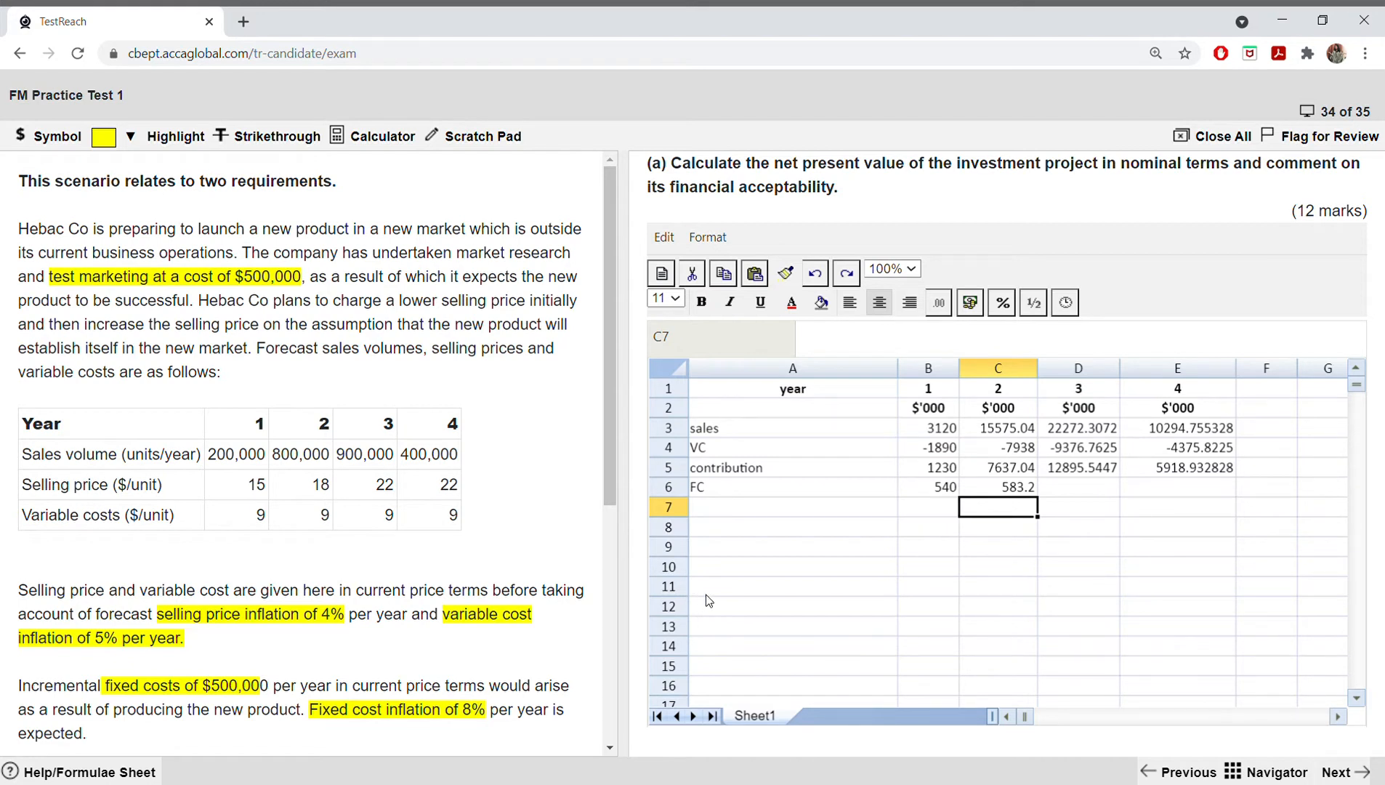
Step: Replace the year 2 fixed cost formula in C6 with =500*1.08^2
double_click(1010, 491)
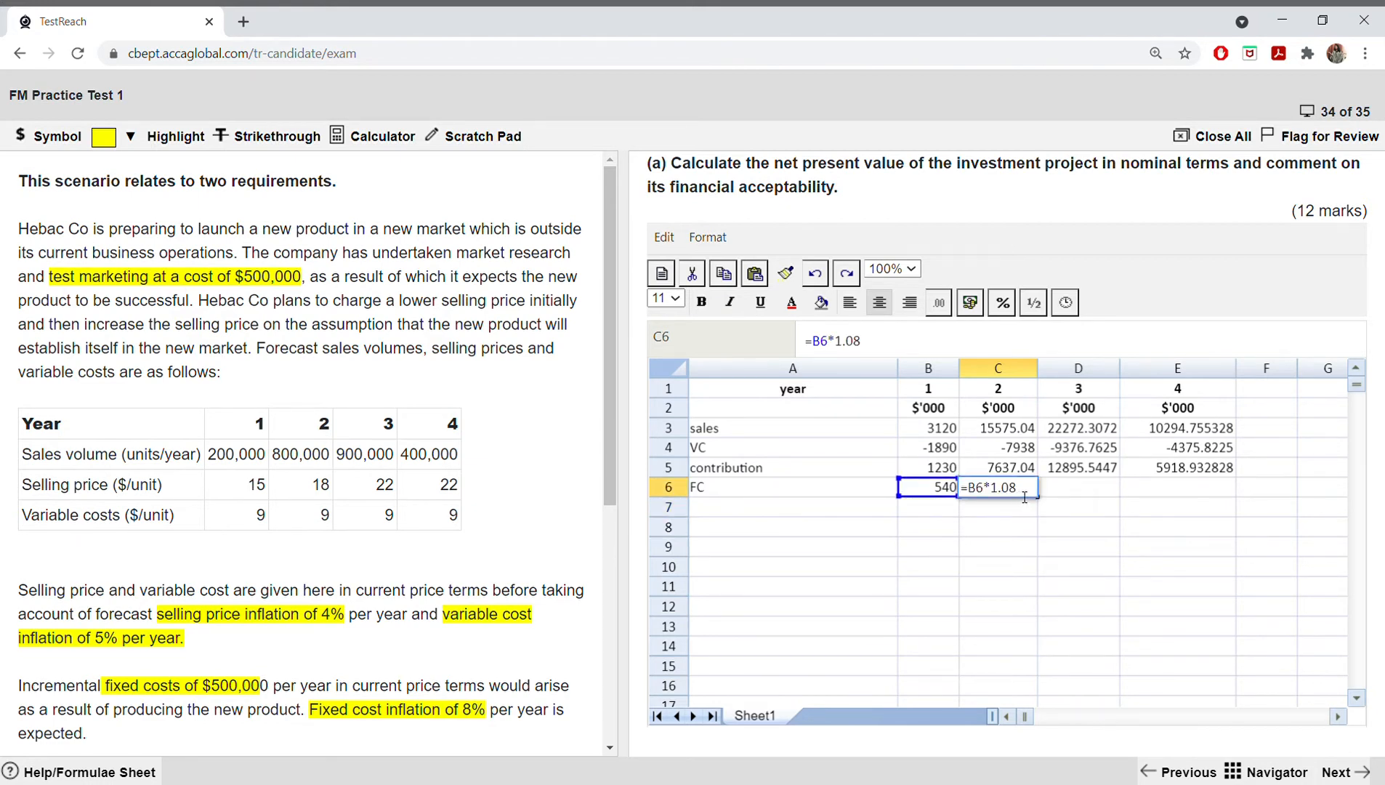
key("BackSpace")
key("BackSpace")
key("BackSpace")
key("BackSpace")
key("BackSpace")
key("BackSpace")
key("BackSpace")
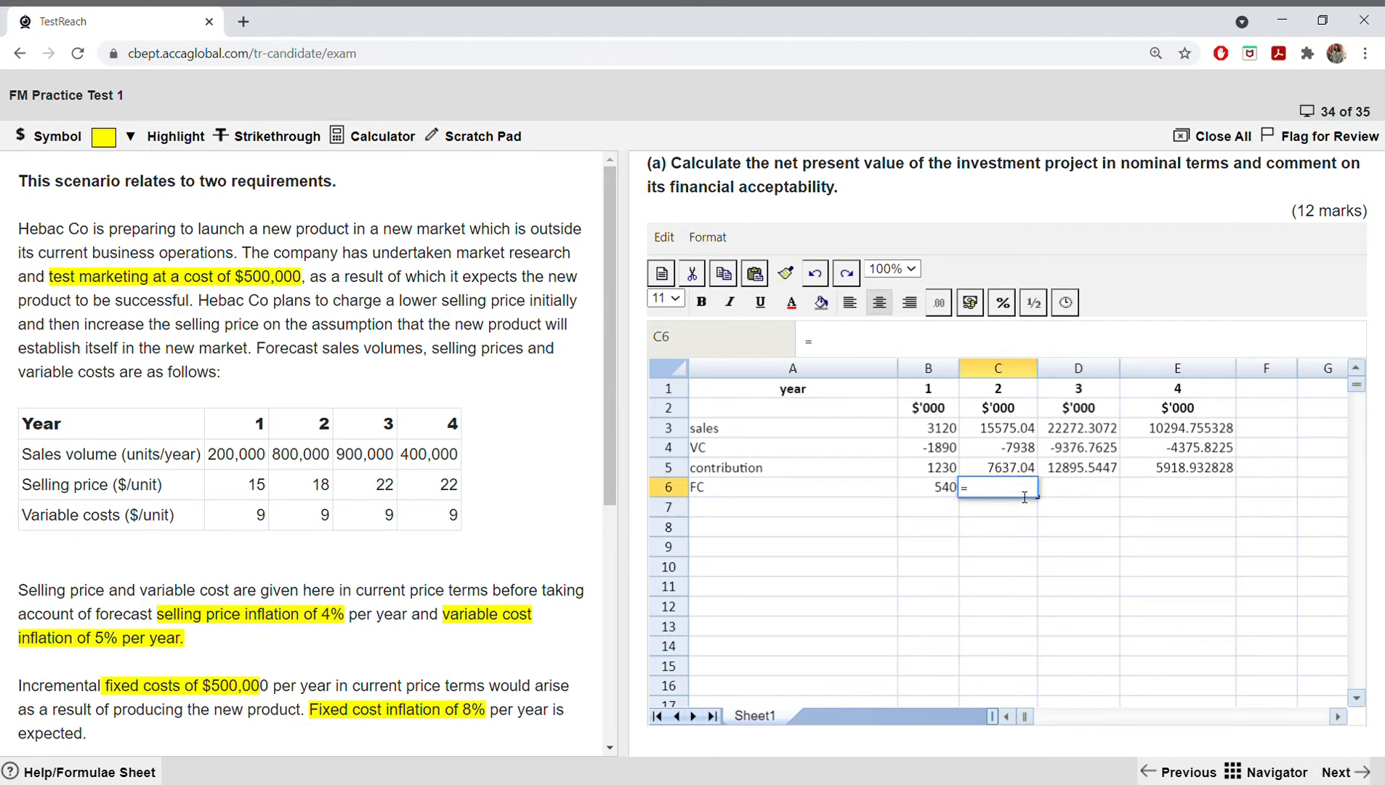
type("500*1.08^2")
key("Return")
left_click(1020, 497)
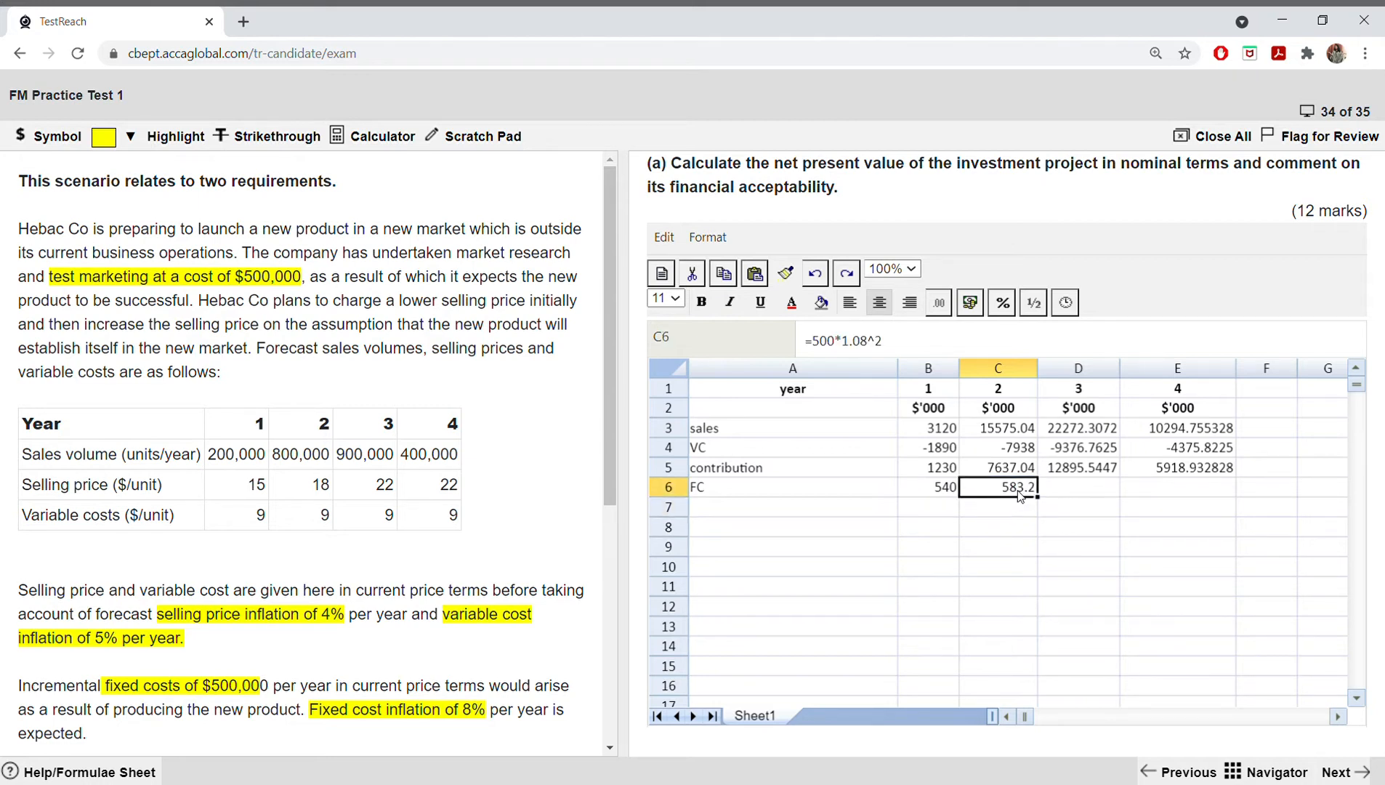
Step: Replace the year 2 fixed cost formula in C6 with =B6*1.08
double_click(1027, 497)
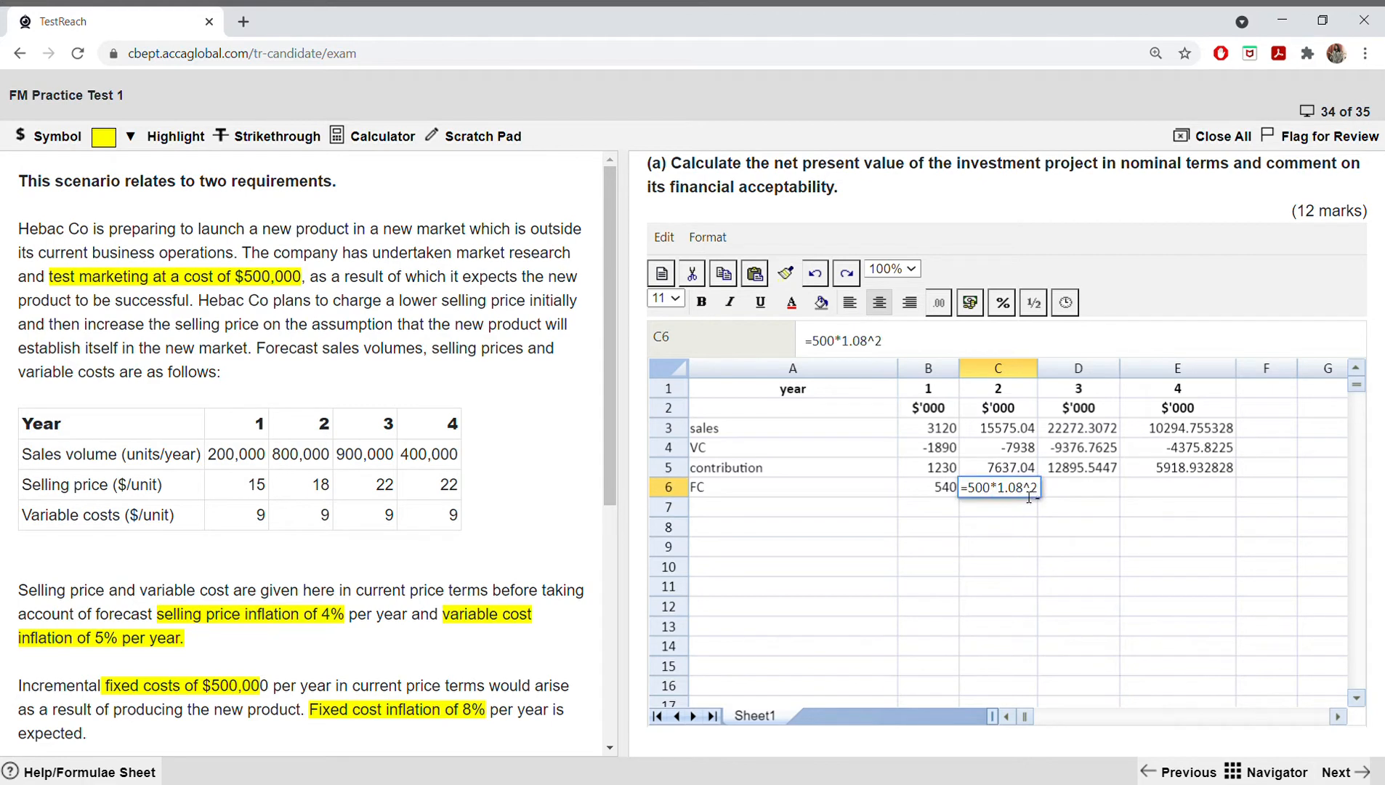
key("BackSpace")
key("BackSpace")
key("BackSpace")
key("BackSpace")
key("BackSpace")
key("BackSpace")
key("BackSpace")
key("BackSpace")
key("BackSpace")
key("BackSpace")
type("50")
key("BackSpace")
key("BackSpace")
left_click(943, 491)
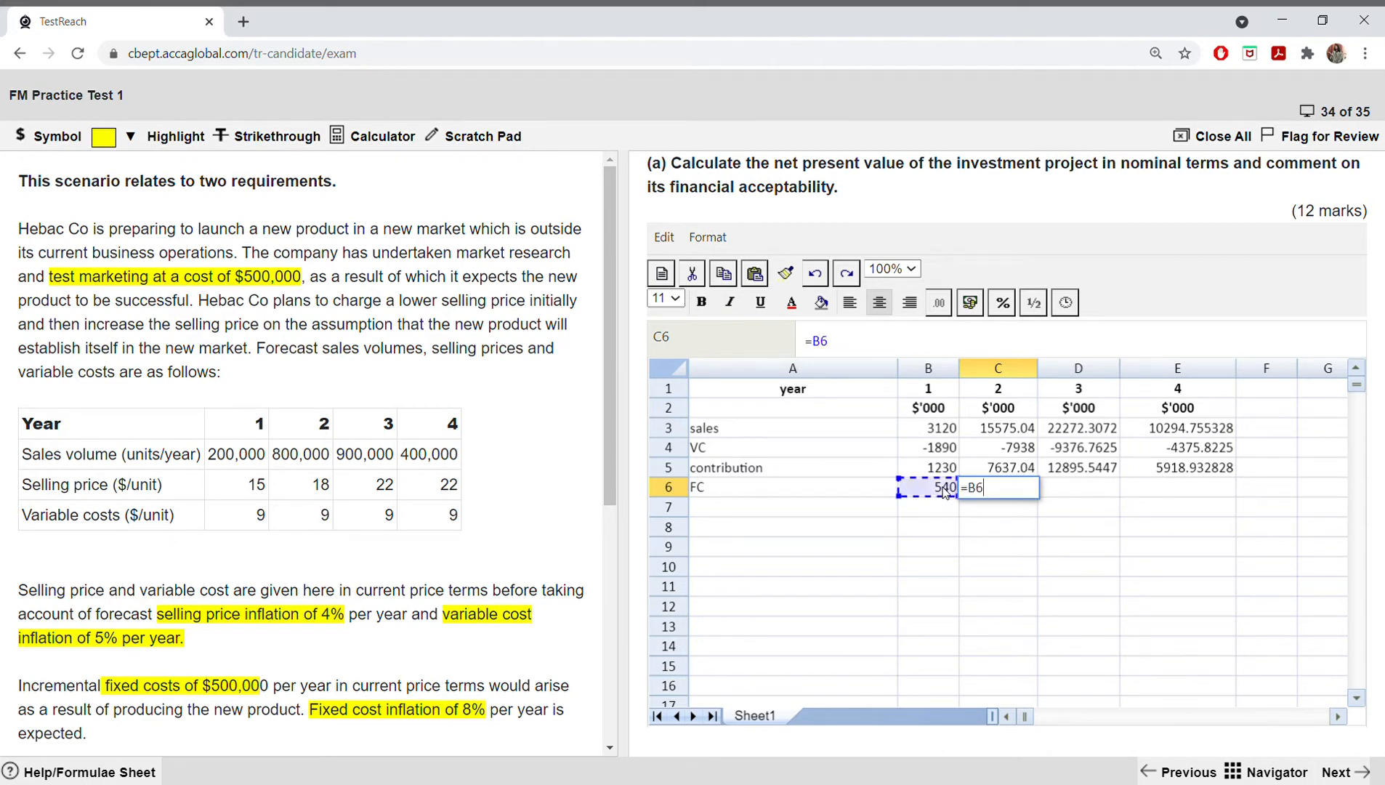
type("*1,")
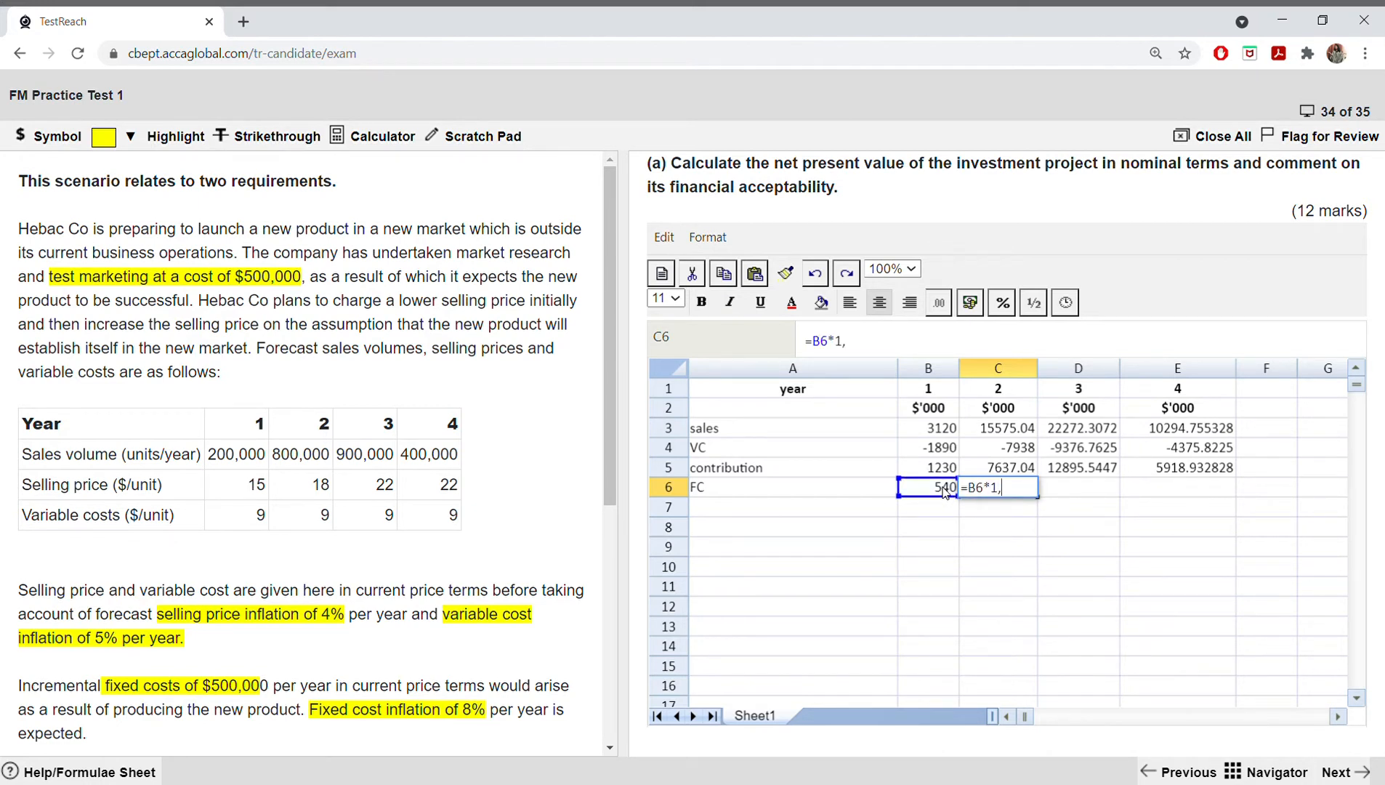
key("BackSpace")
type(".08")
key("BackSpace")
type("8")
key("Return")
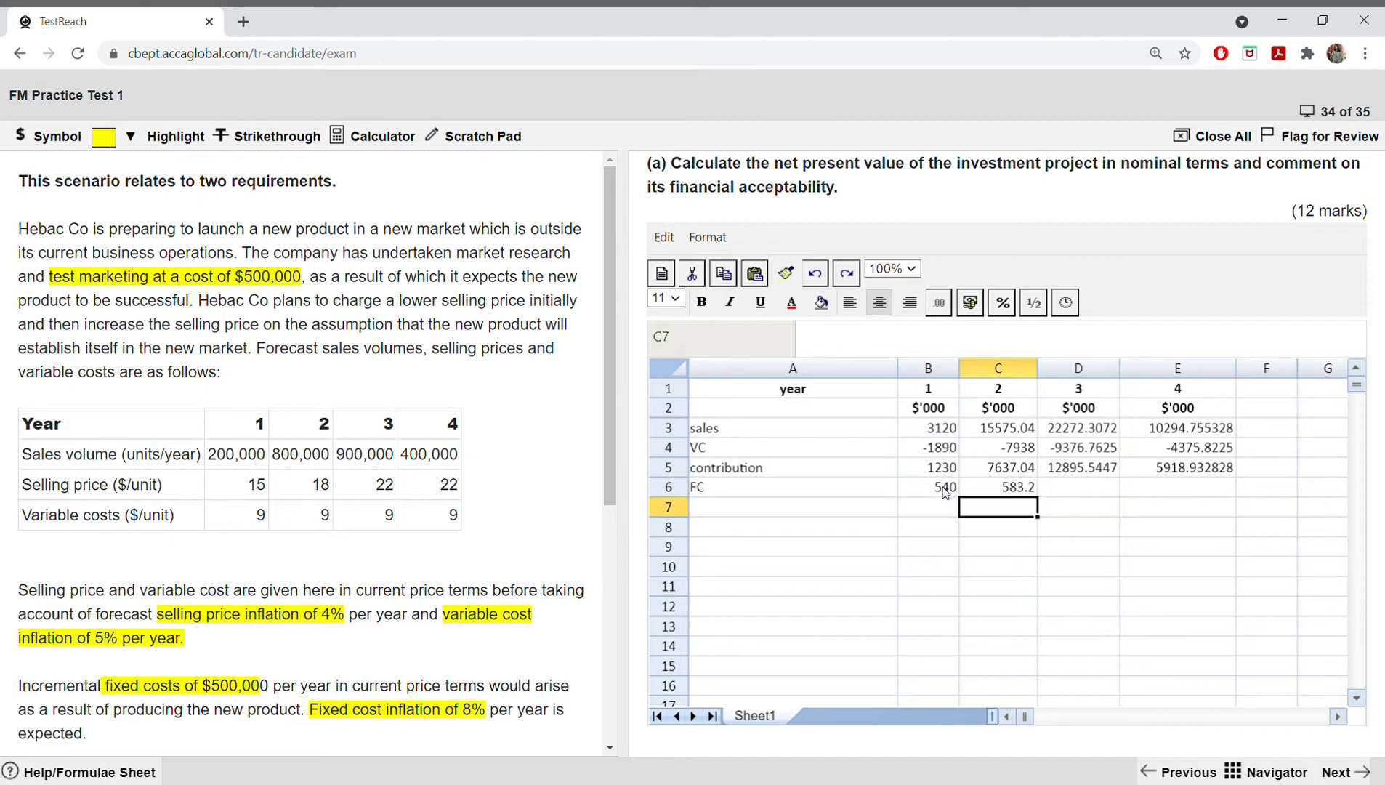
Step: Copy the fixed cost formula in C6 across to E6 for years 3 and 4
left_click(991, 492)
left_click_drag(1039, 498, 1169, 507)
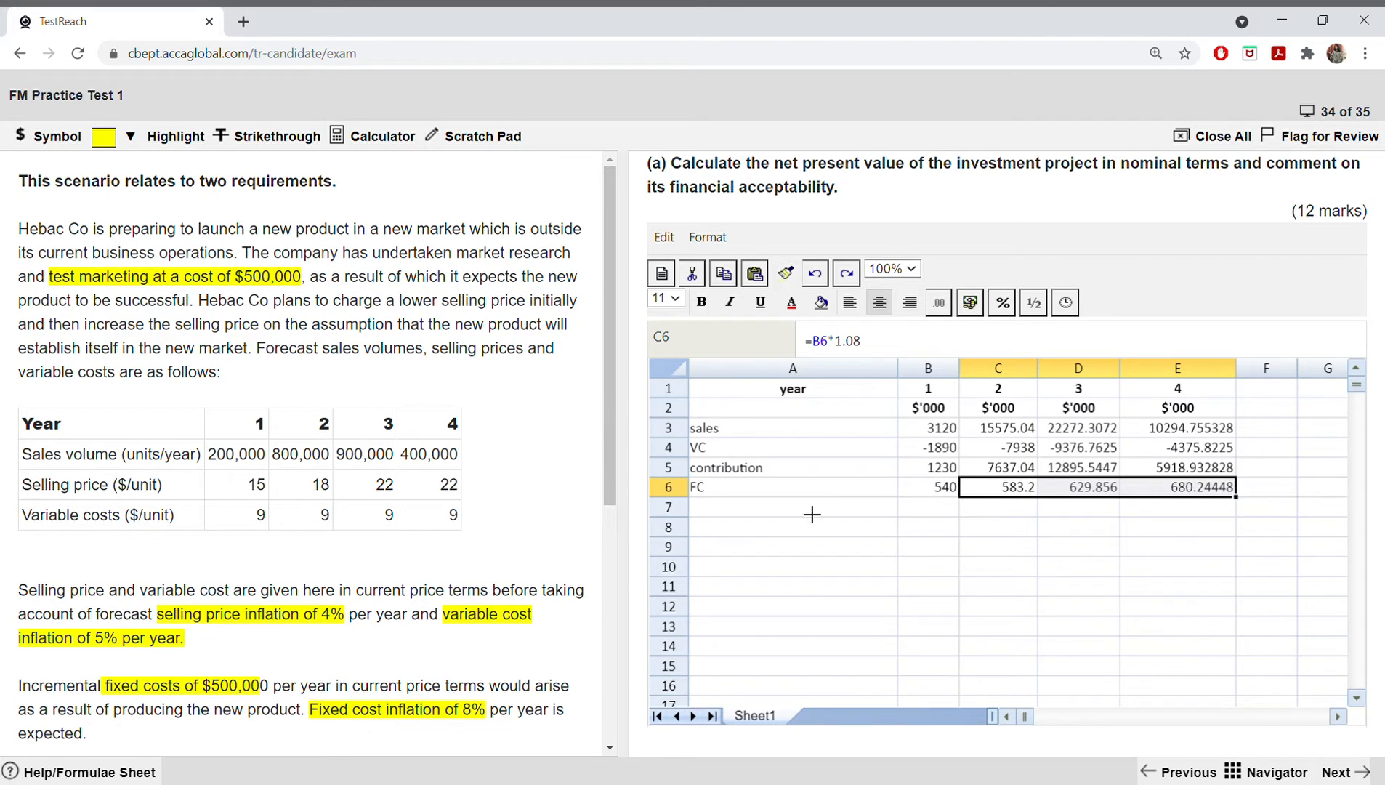
left_click(982, 546)
Step: Examine the copied year 3 fixed cost formula in D6 and leave it as it is
left_click(1100, 493)
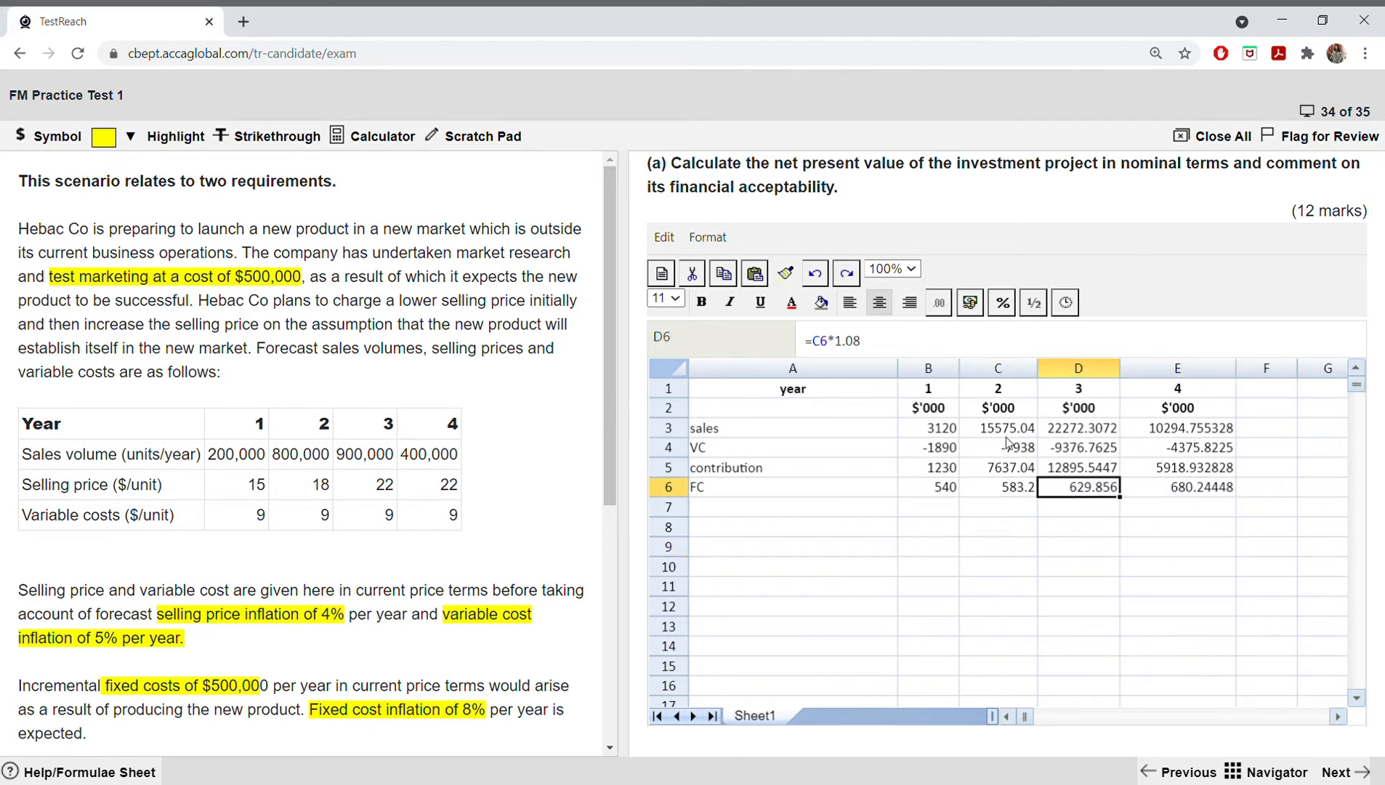
left_click(836, 342)
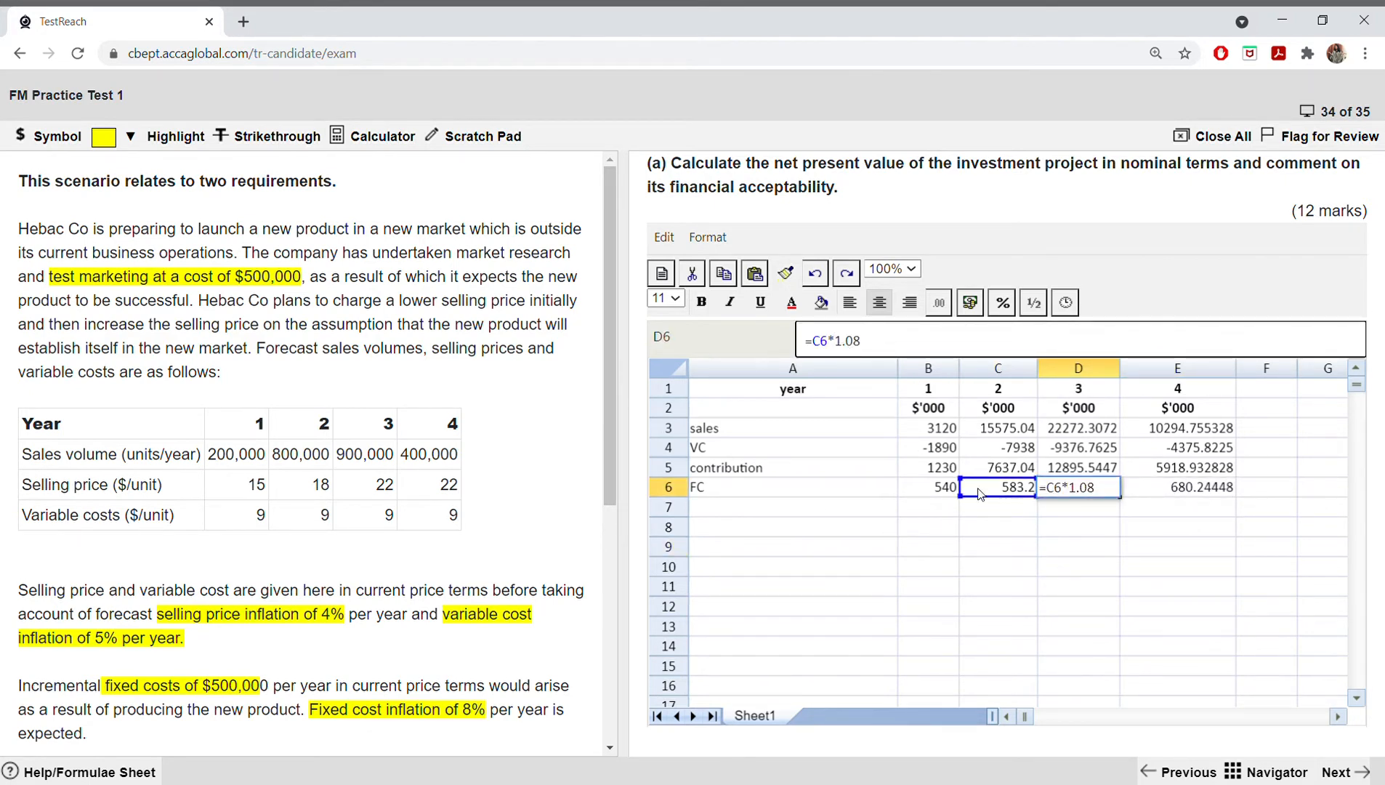
left_click(860, 506)
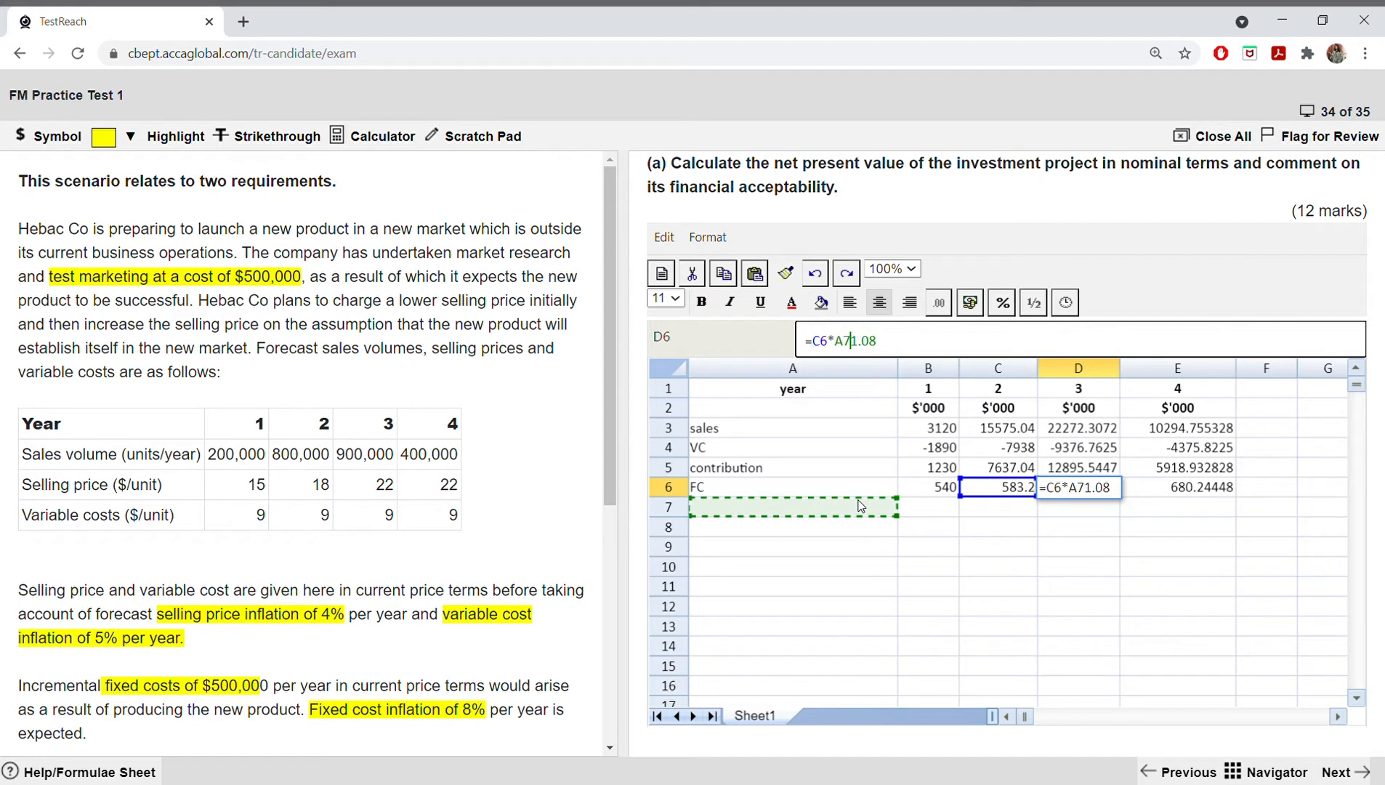
key("BackSpace")
key("BackSpace")
key("Return")
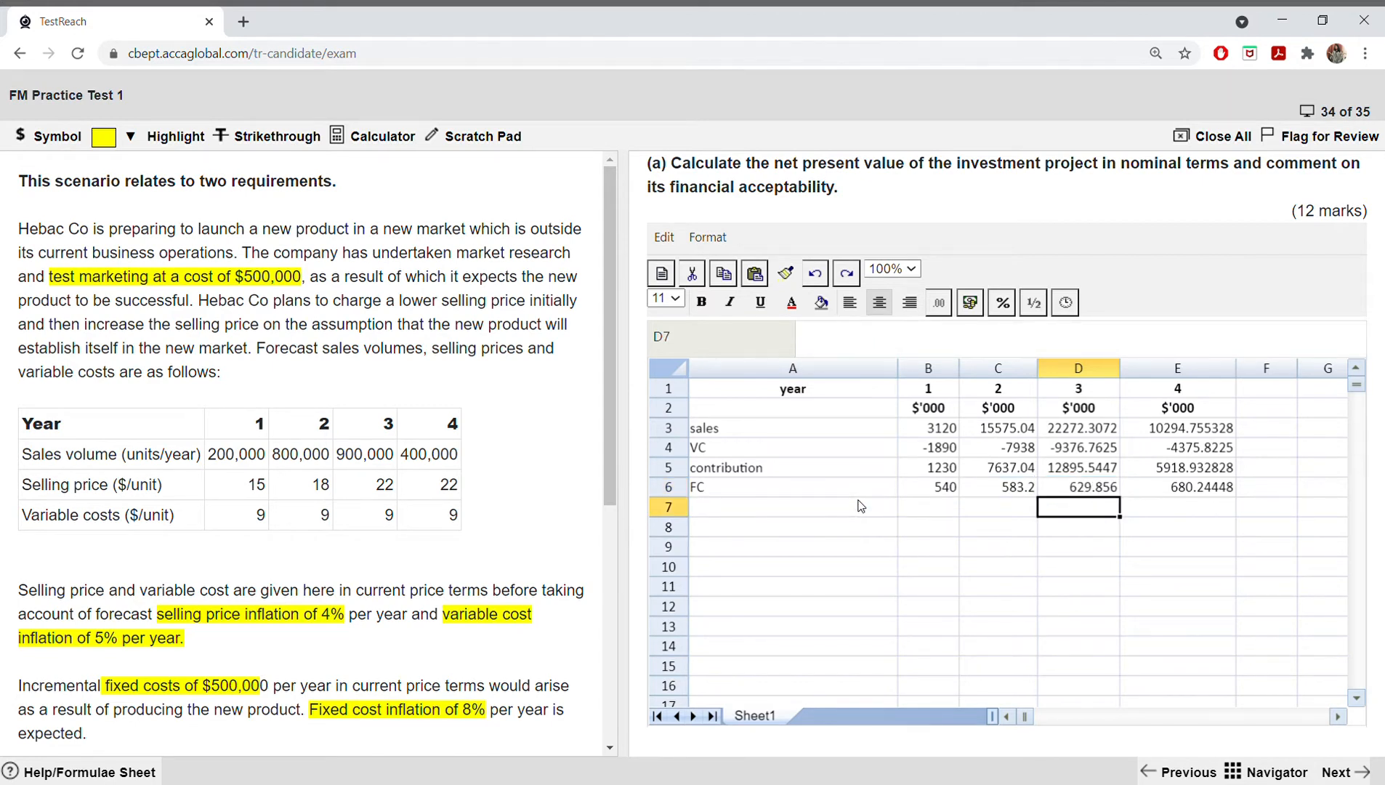
left_click(818, 525)
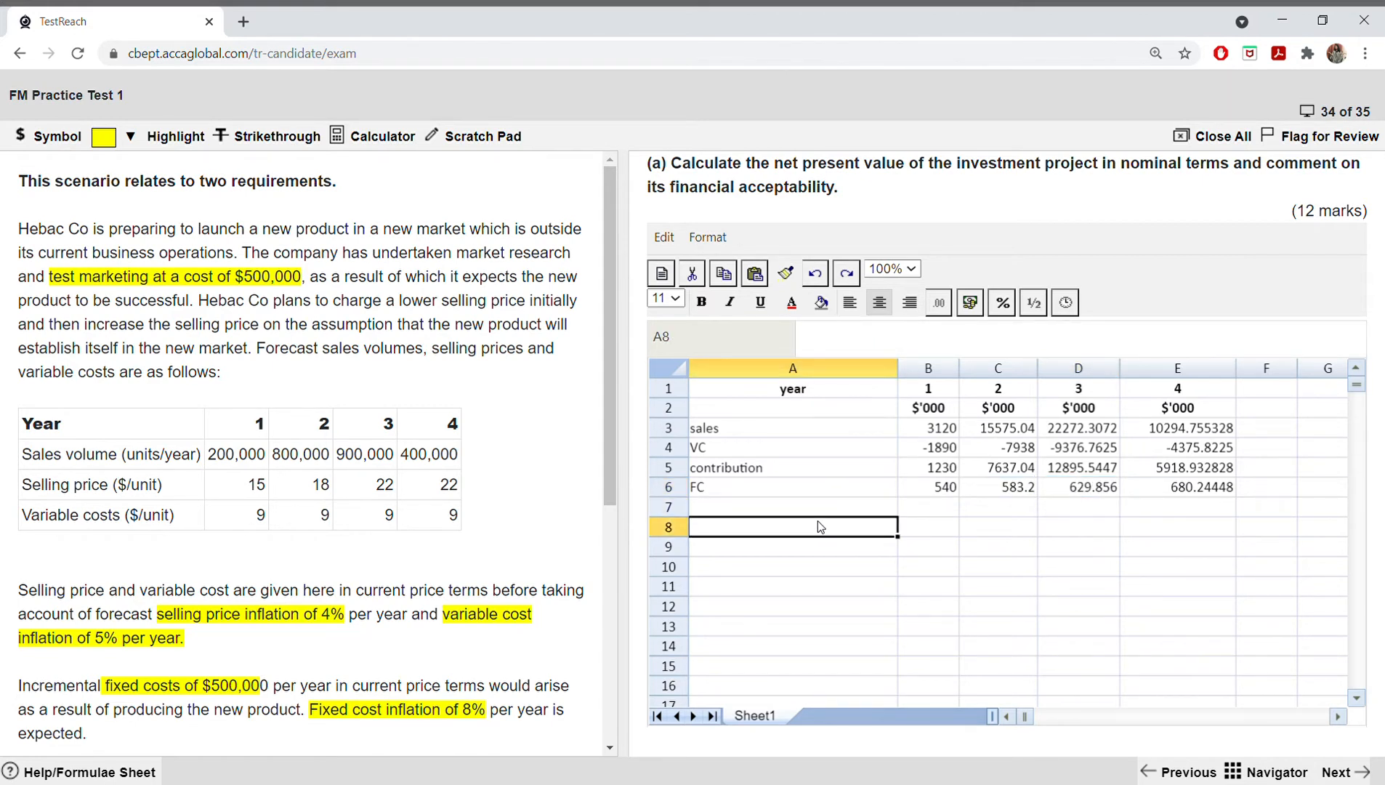
Step: Make the fixed costs negative by changing the year 1 formula in B6 to =-500*1.08
double_click(929, 491)
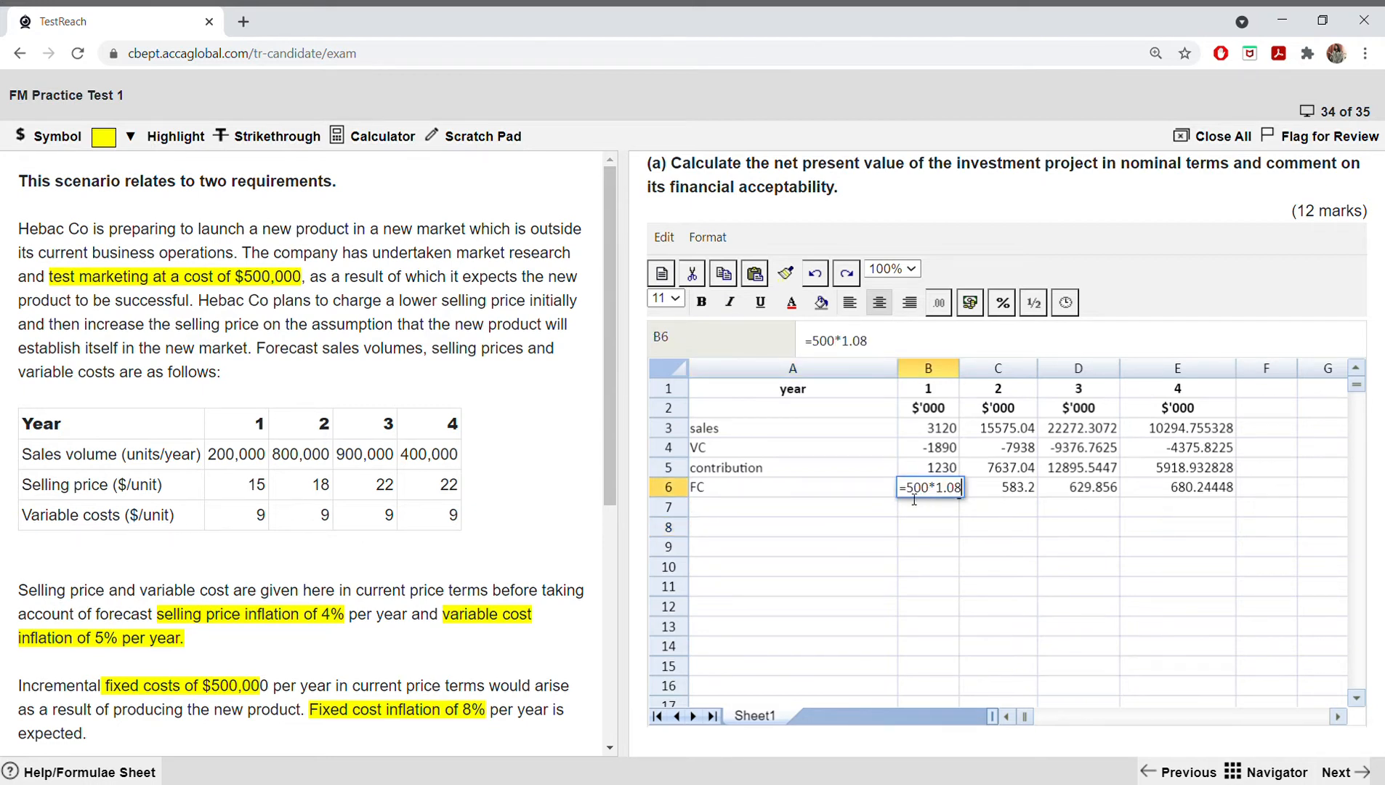
left_click(912, 497)
type("-")
key("Return")
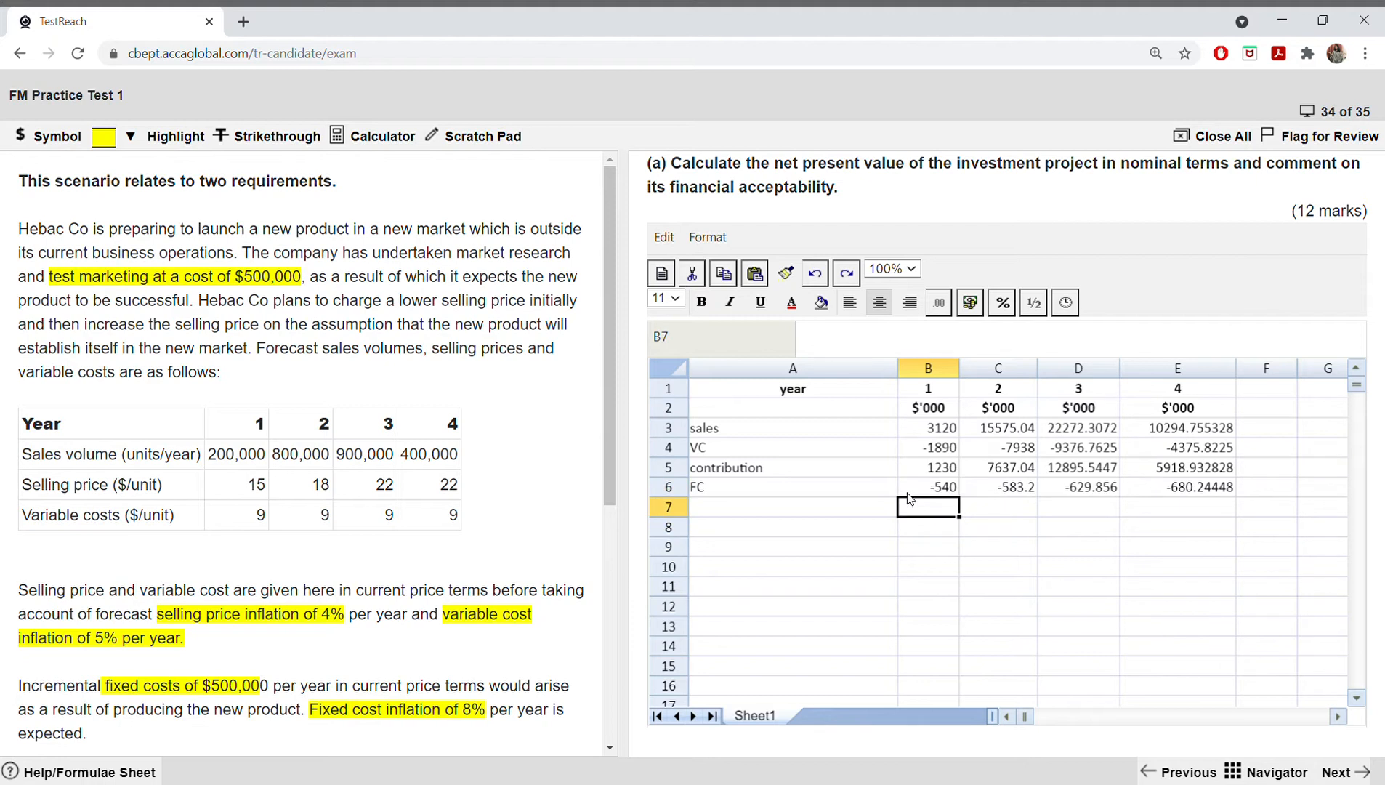
left_click(928, 490)
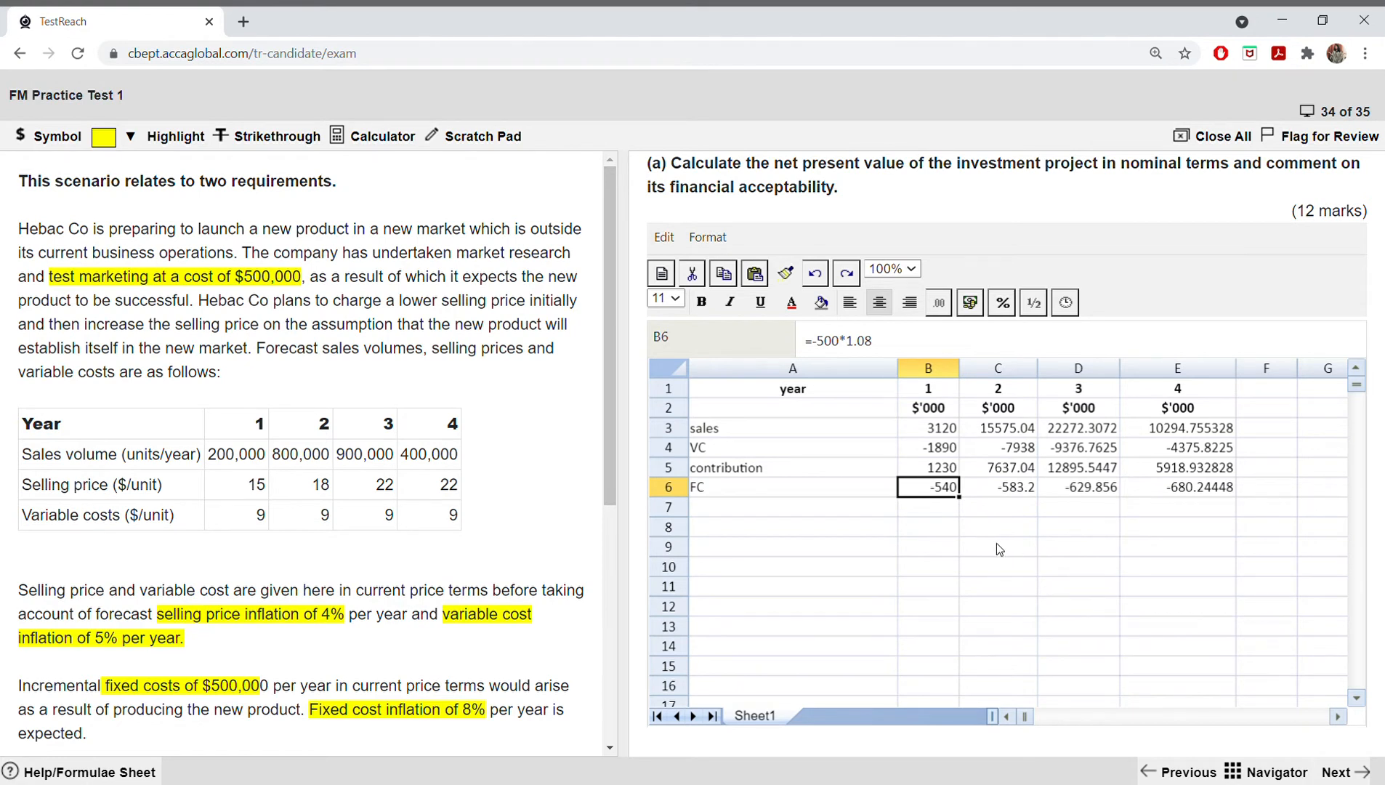
left_click(855, 512)
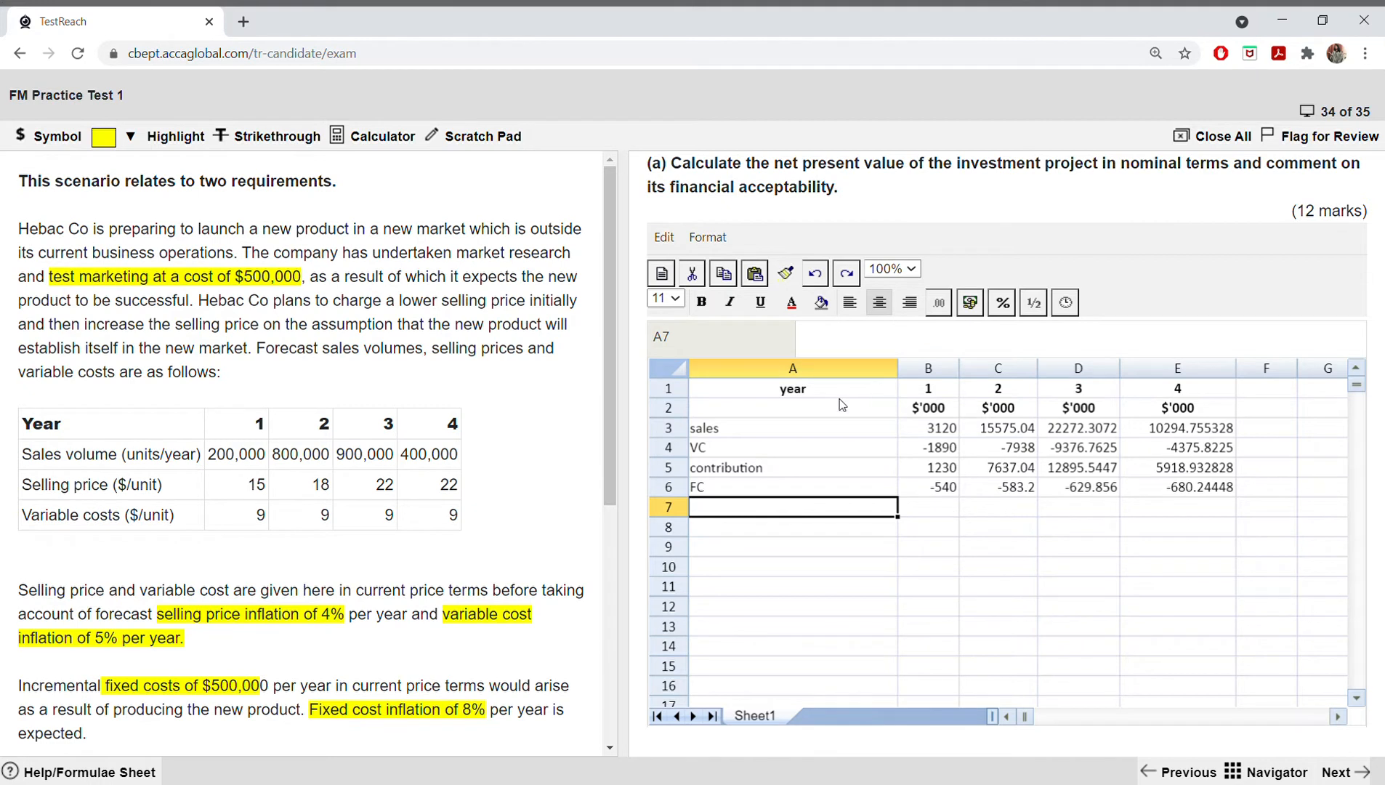
Step: Enter test values 5 in B8 and (3) in B9, and total them in B10 with =SUM(B8:B9)
left_click(930, 532)
type("5")
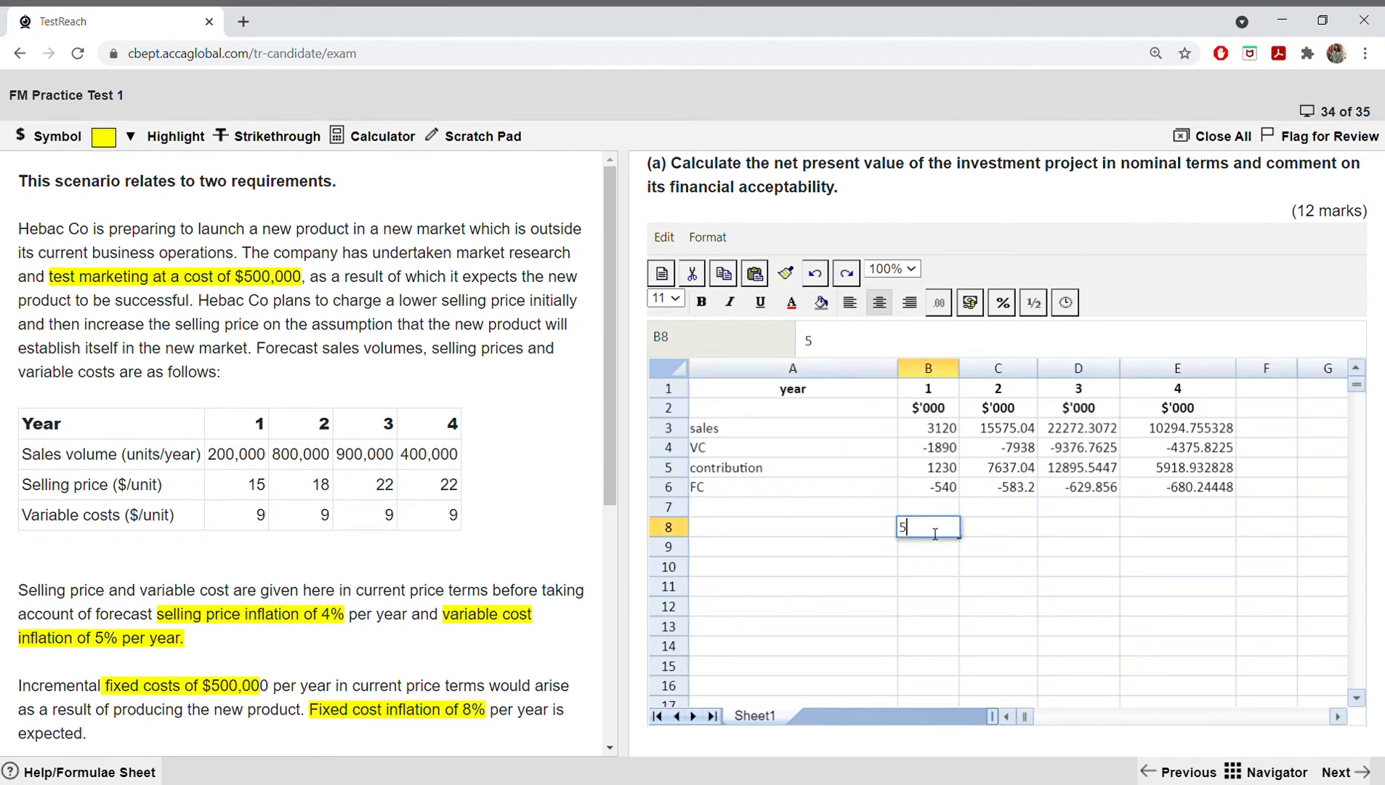
key("Return")
type("(")
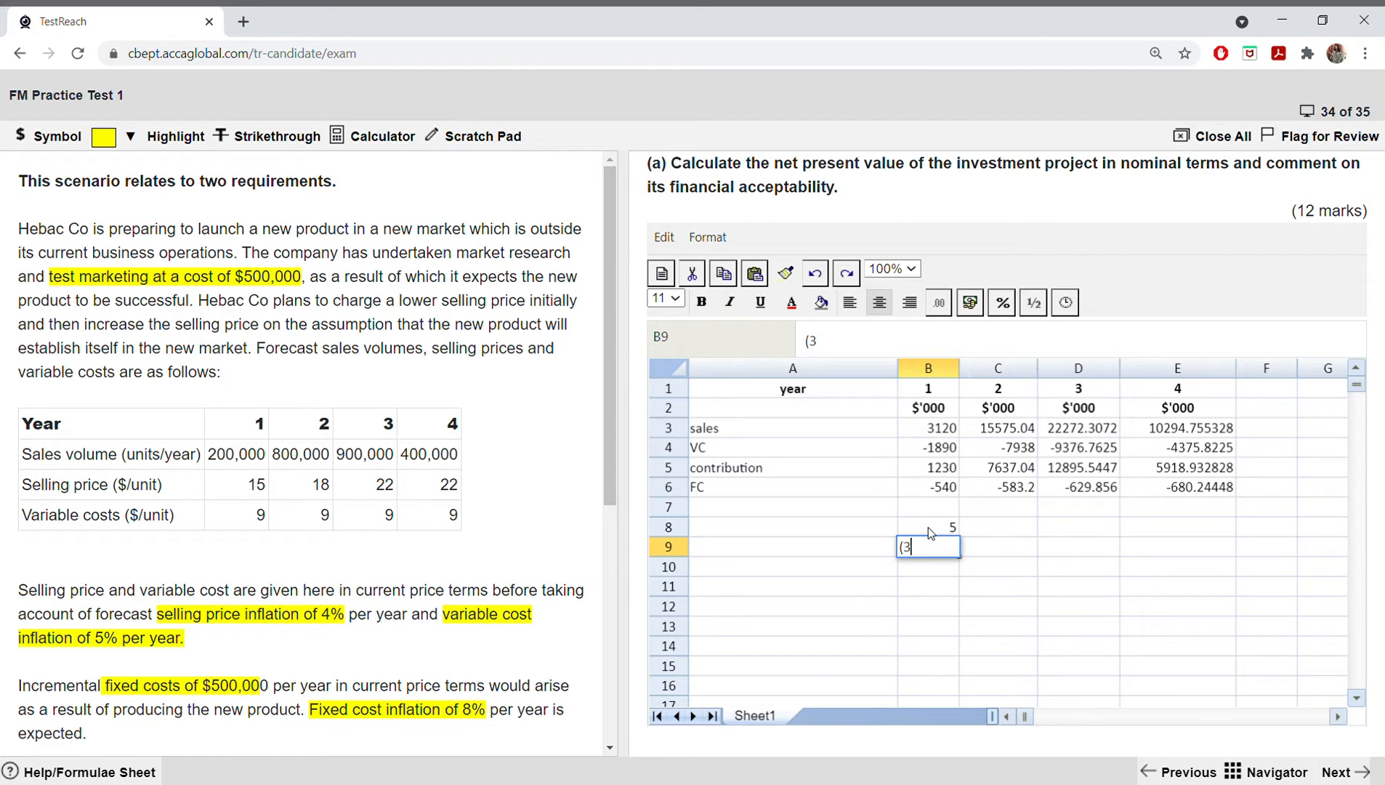
type("3)")
key("Return")
type("=s")
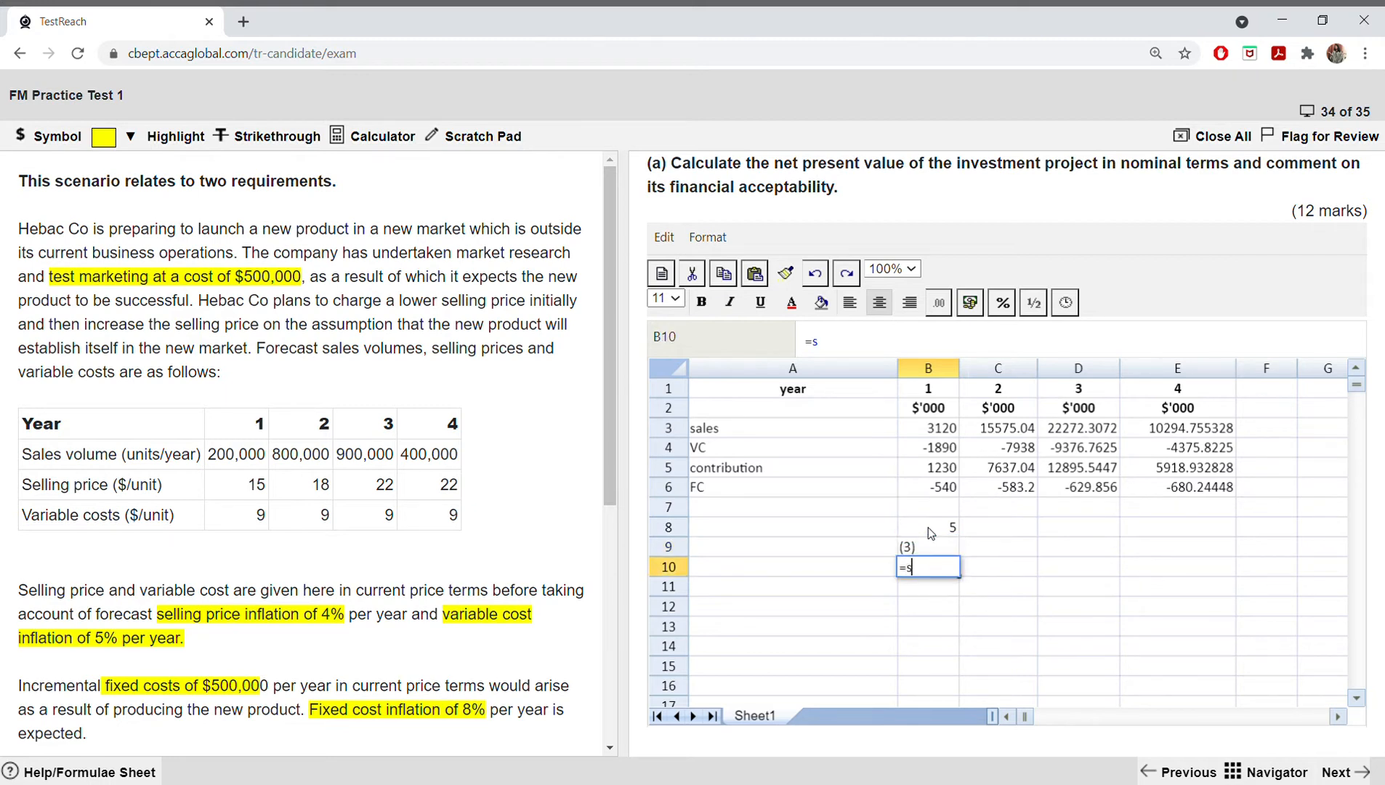
type("um(")
left_click_drag(928, 527, 929, 543)
type(")")
key("Return")
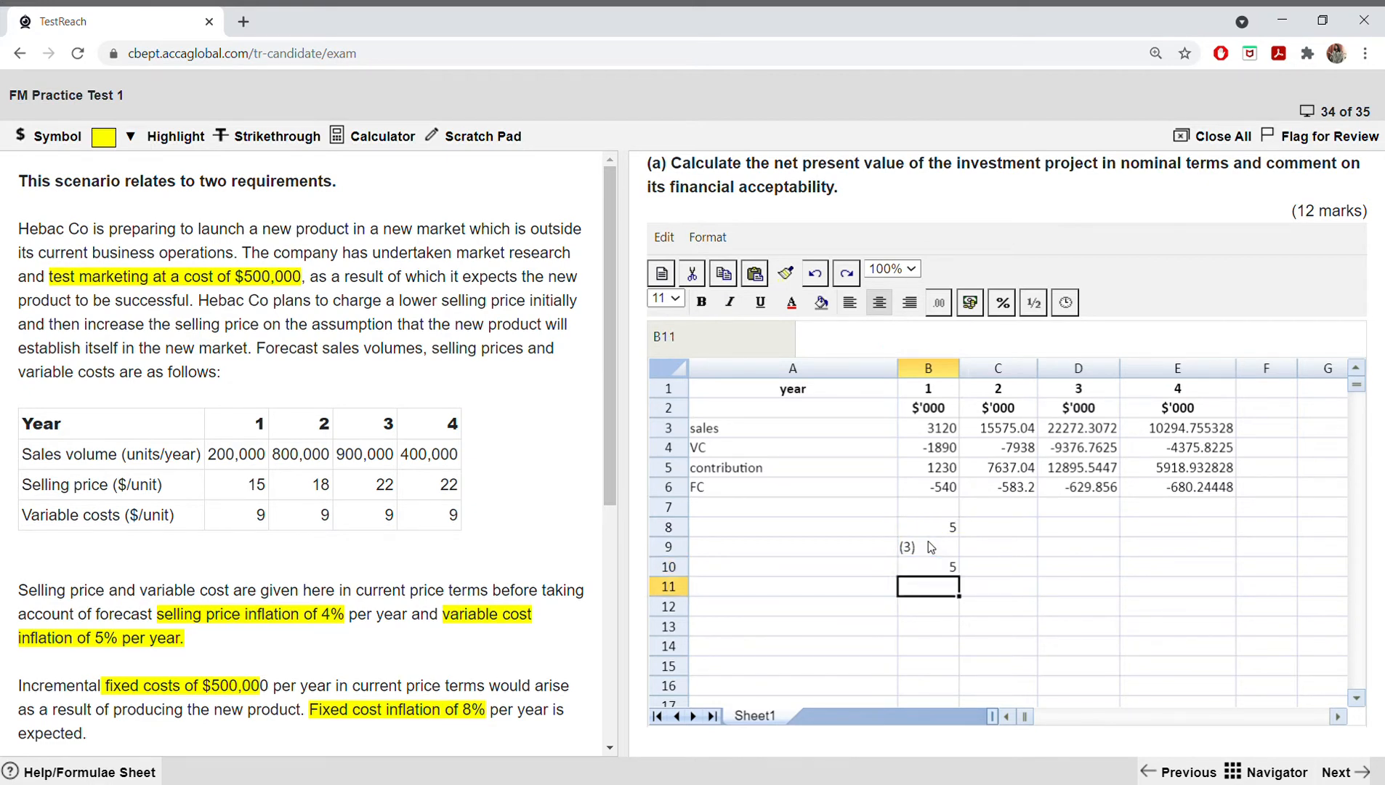
Step: Change the bracketed test value in B9 to -3
left_click(927, 544)
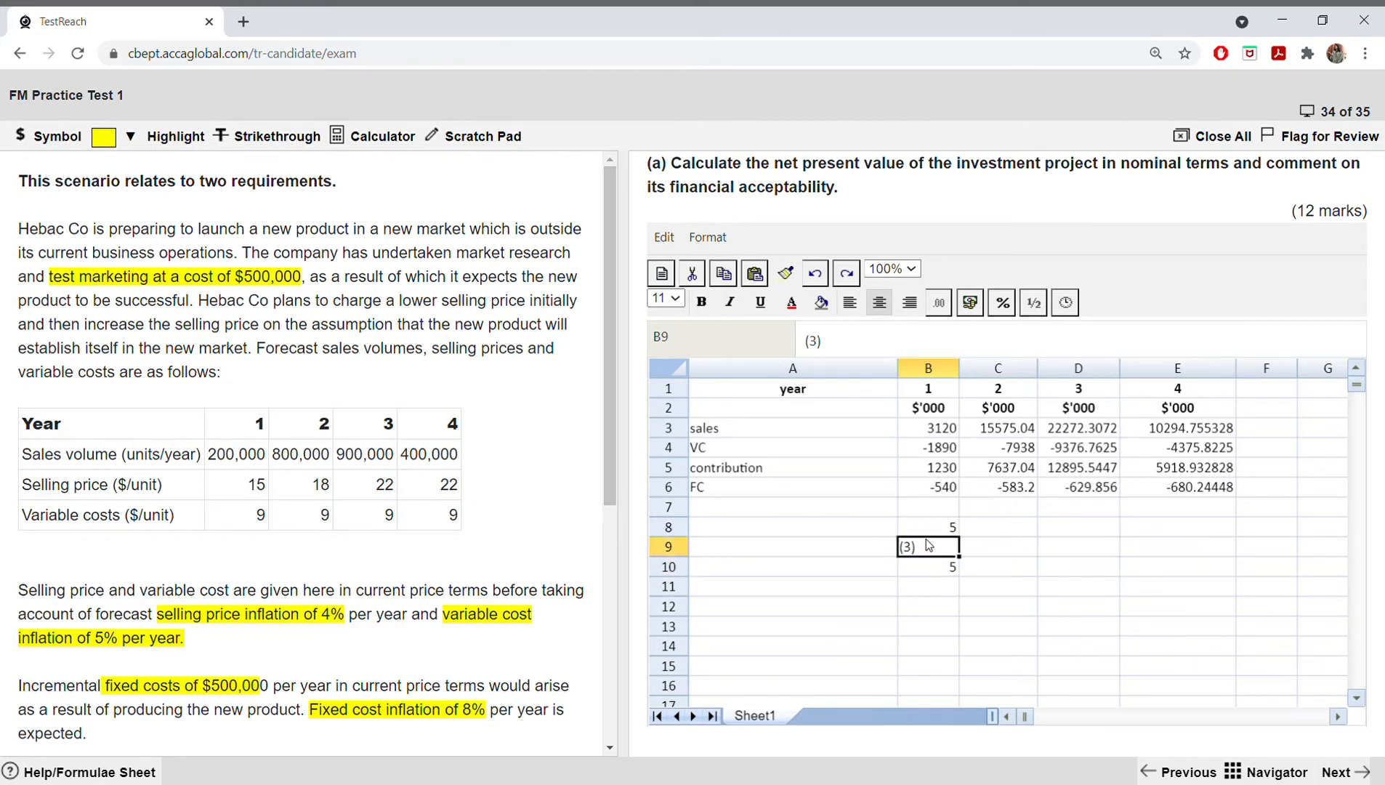
double_click(931, 553)
key("BackSpace")
key("Left")
key("BackSpace")
type("-")
left_click(935, 602)
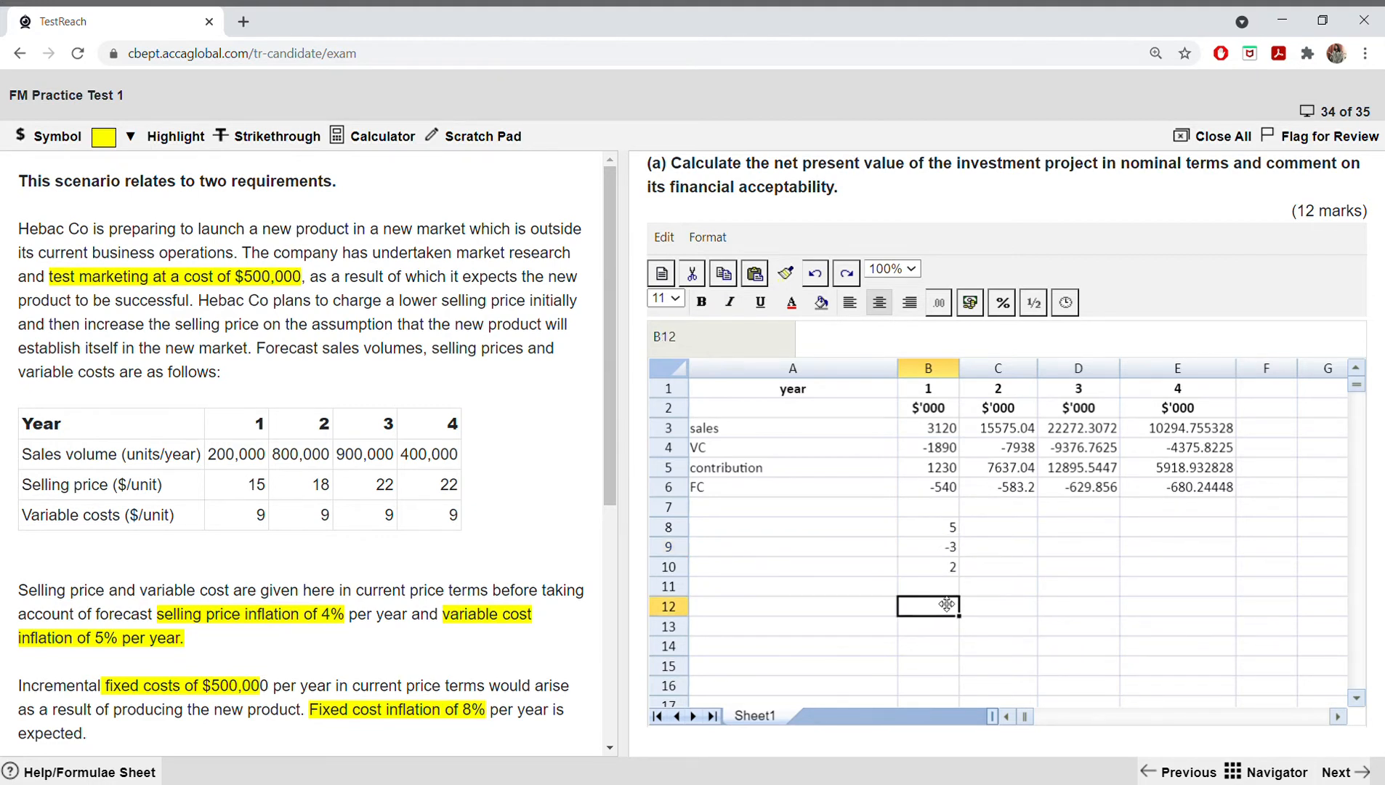
Step: Clear the test total and the test values from B8 to B10
double_click(955, 569)
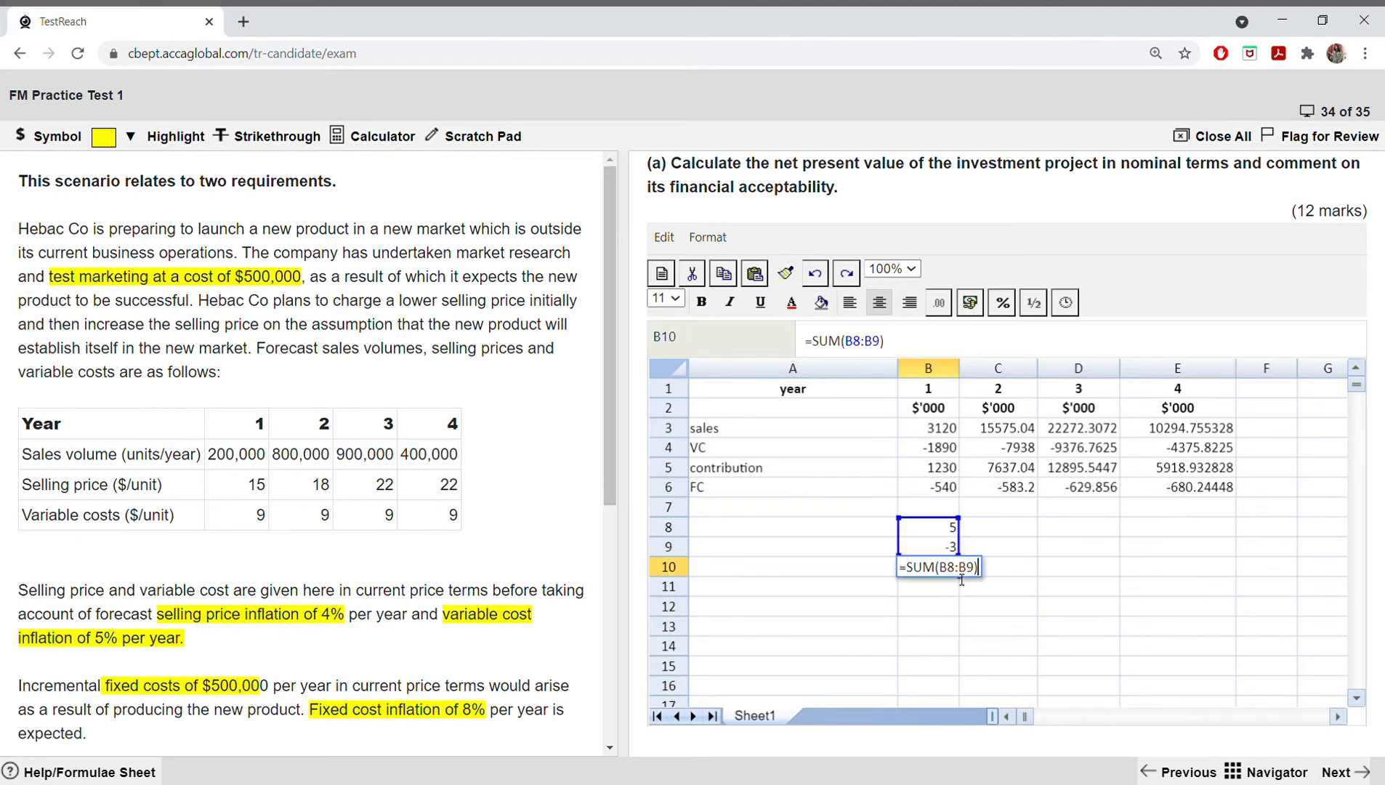
key("BackSpace")
key("BackSpace")
key("BackSpace")
key("BackSpace")
key("BackSpace")
key("BackSpace")
key("BackSpace")
key("BackSpace")
key("BackSpace")
key("BackSpace")
key("BackSpace")
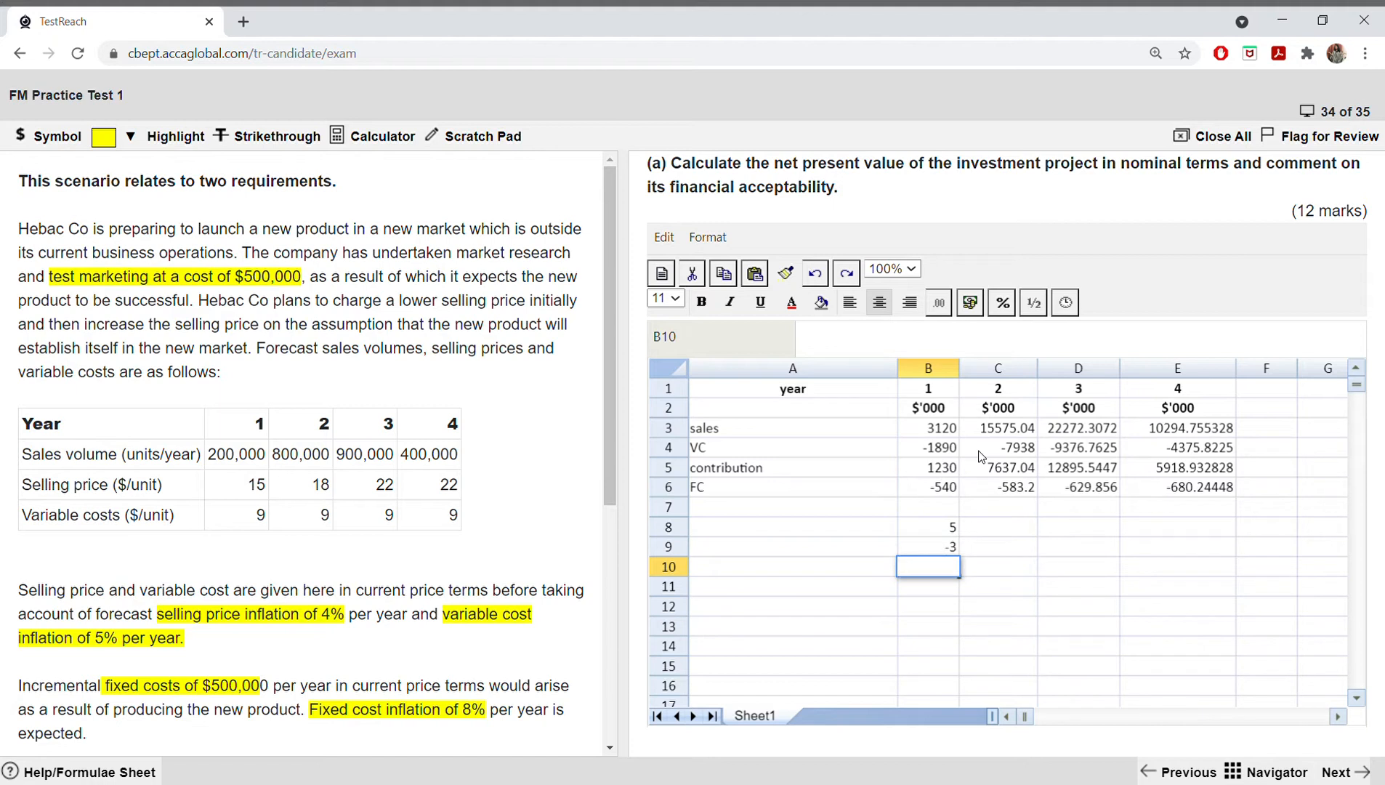
left_click(939, 535)
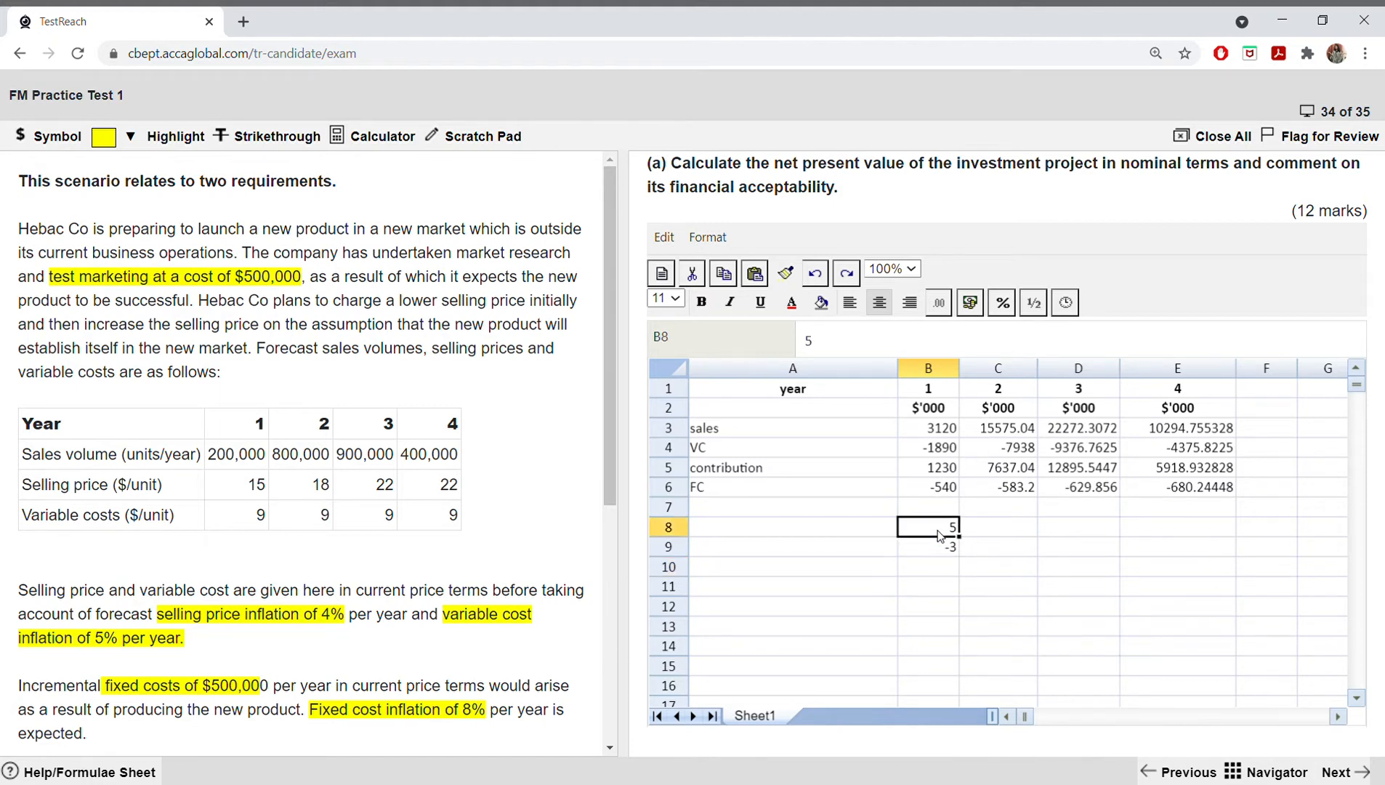
key("BackSpace")
left_click(946, 549)
key("BackSpace")
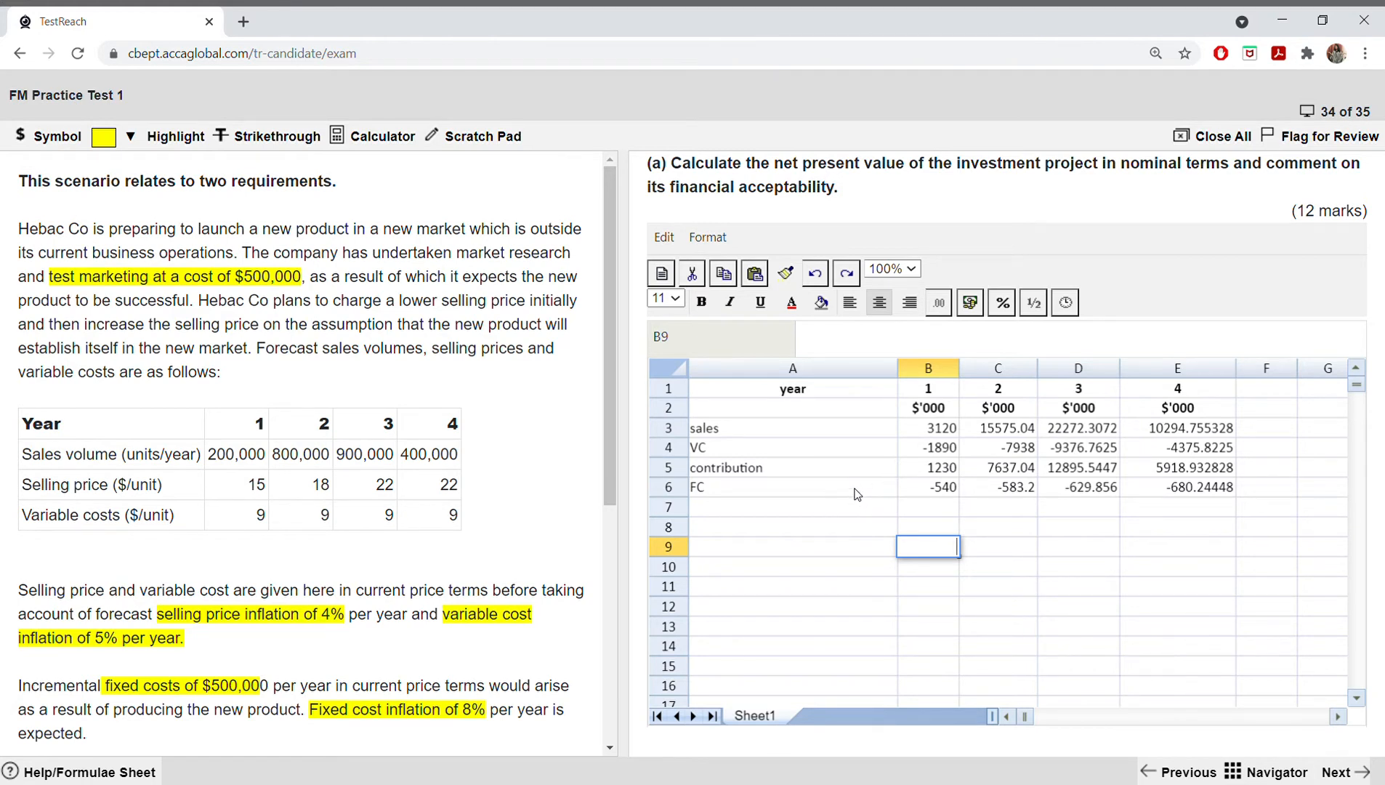
Step: Label row 7 as "taxable cash flow" in A7
left_click(810, 511)
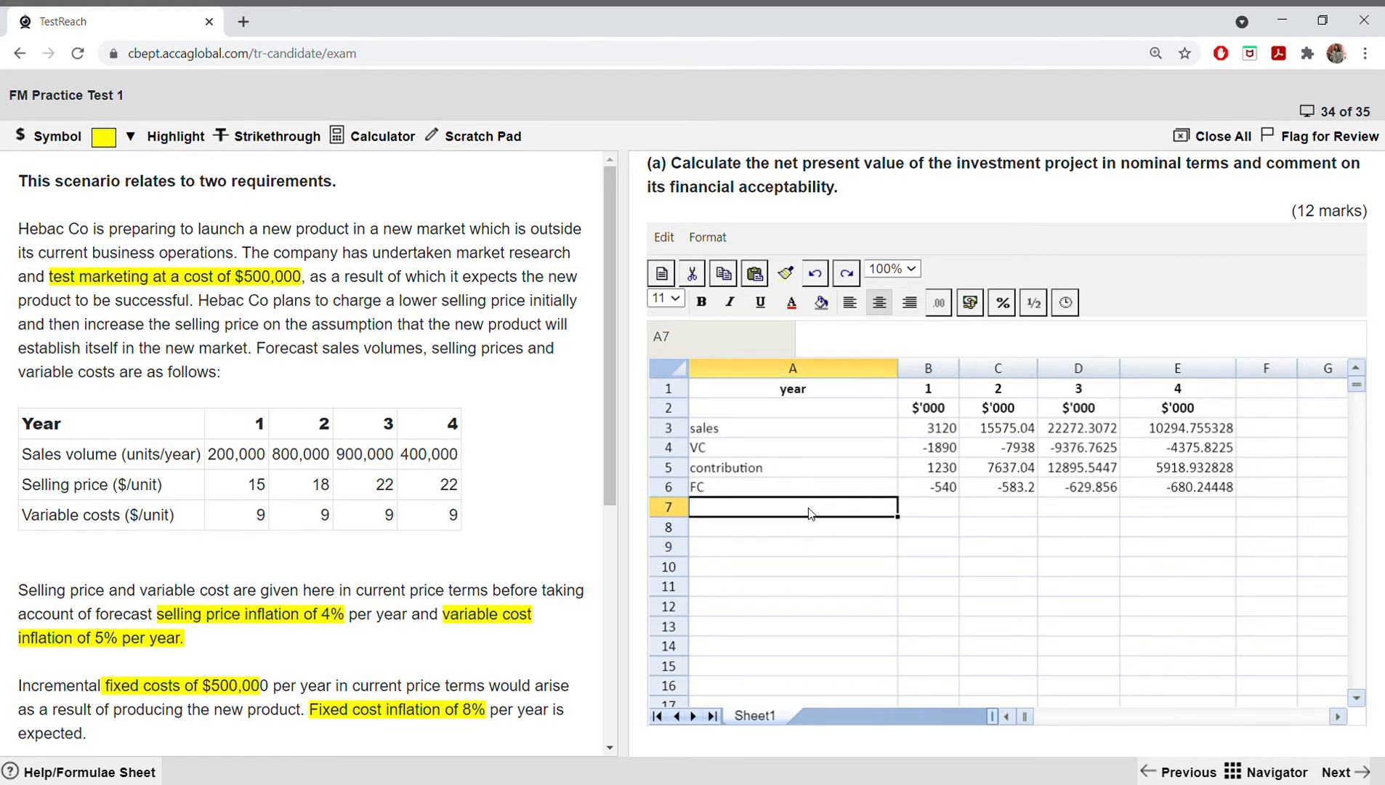
type("taxable")
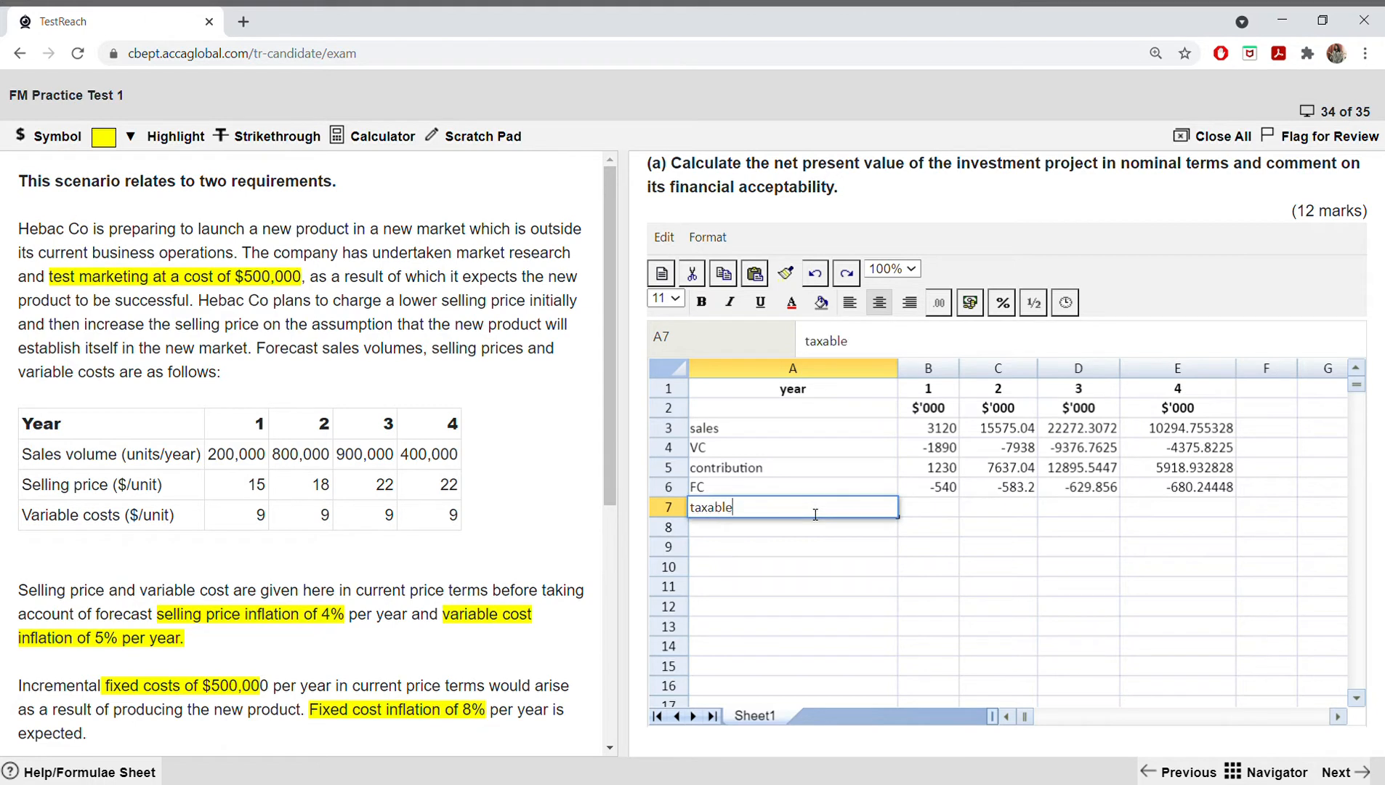
type(" cash flow")
Step: Calculate the year 1 taxable cash flow in B7 with =SUM(B5:B6) and copy it across to E7
left_click(943, 506)
type("=sum(")
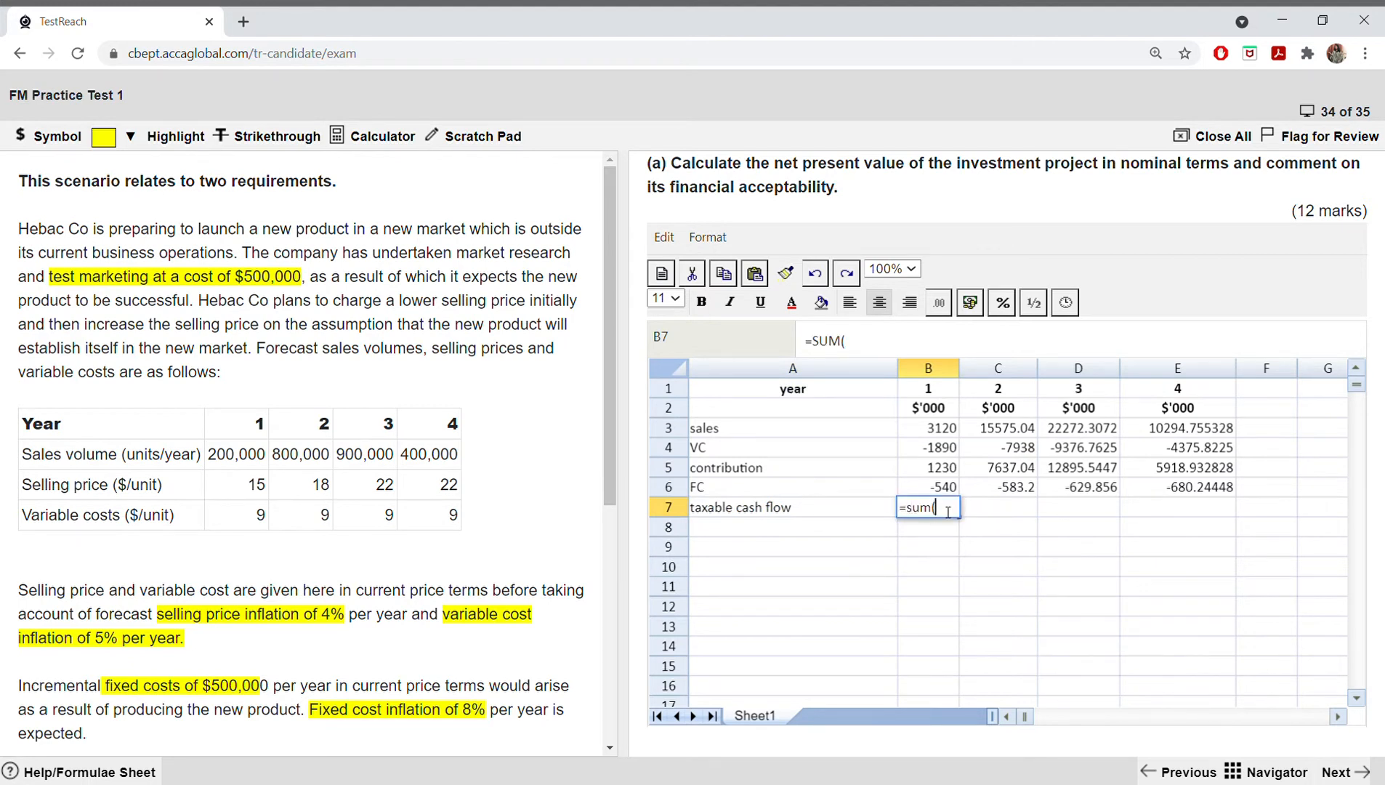
left_click_drag(942, 467, 940, 487)
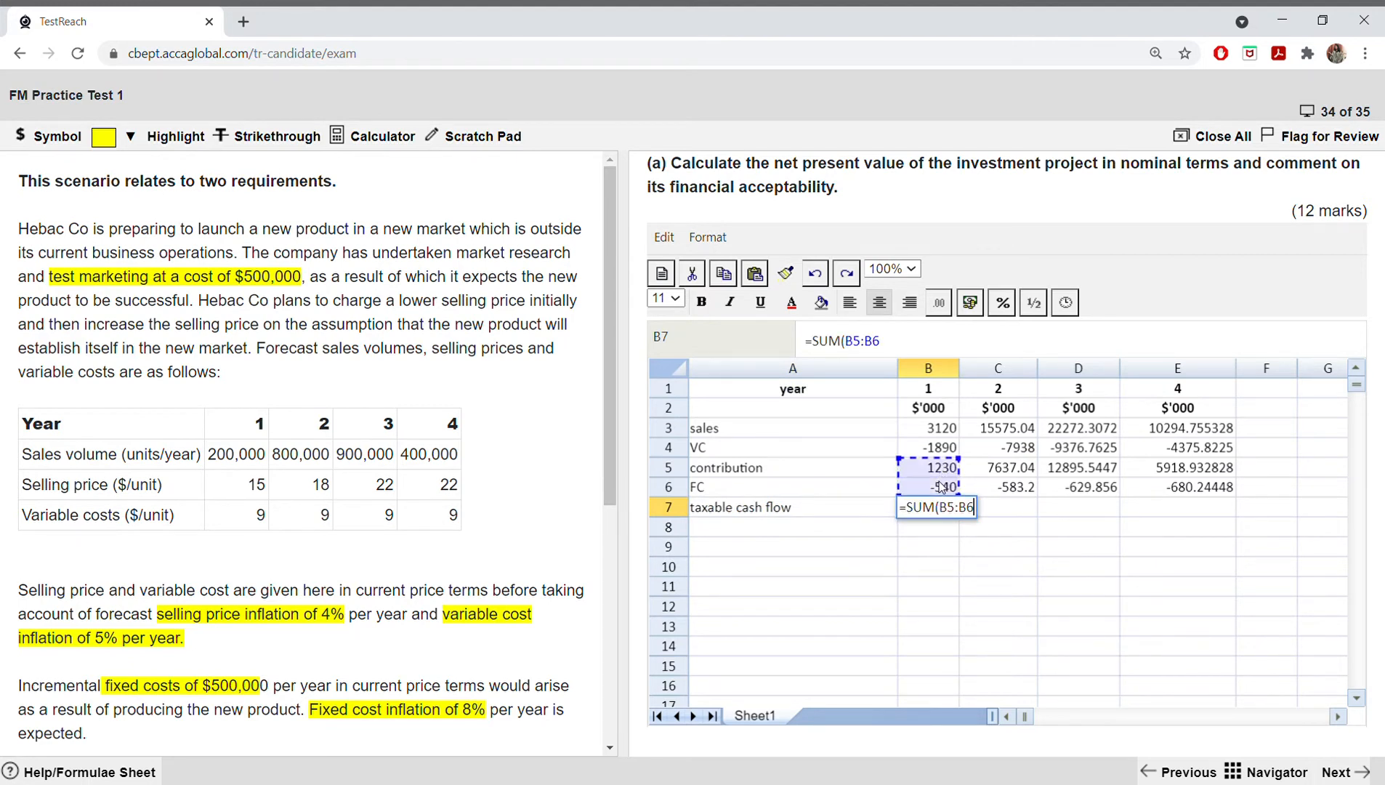
type(")")
key("Return")
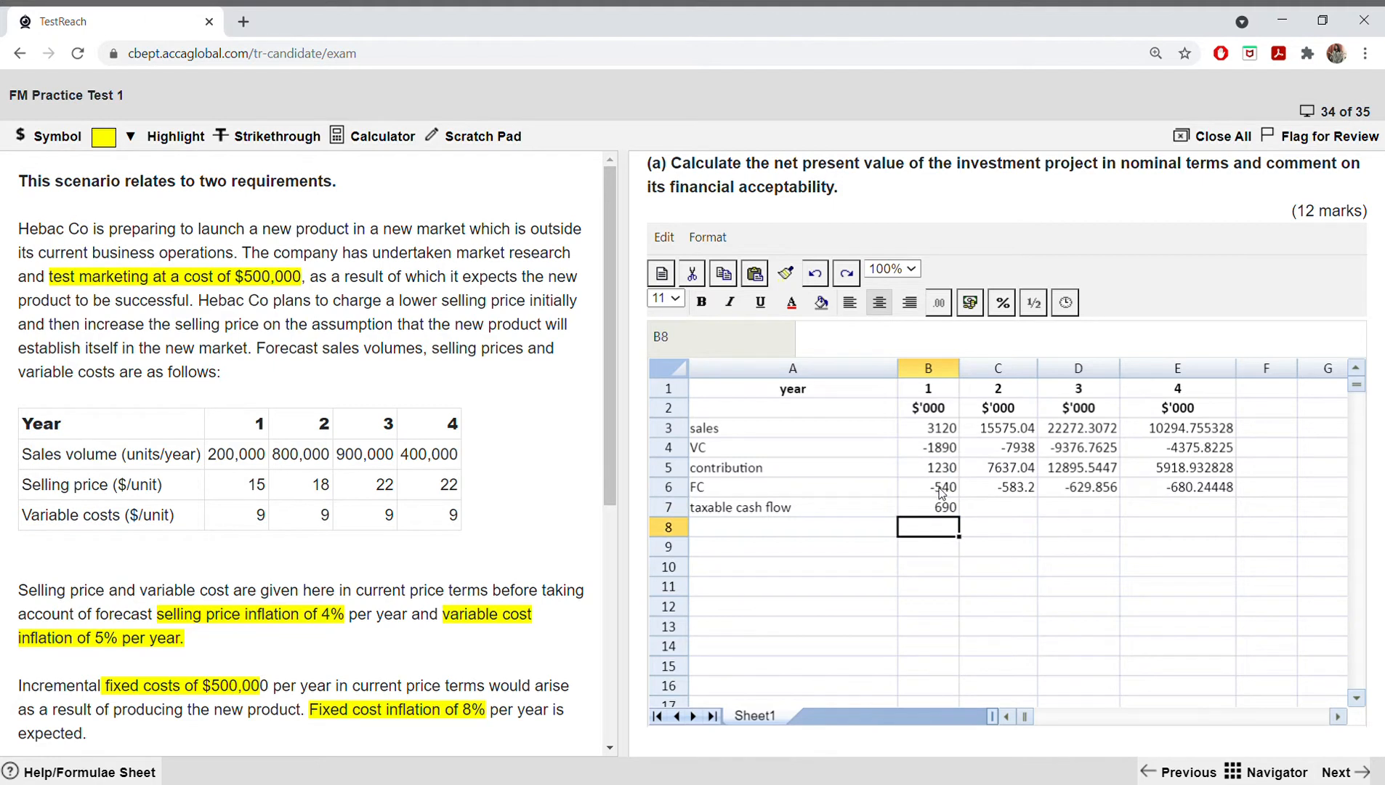
left_click(934, 508)
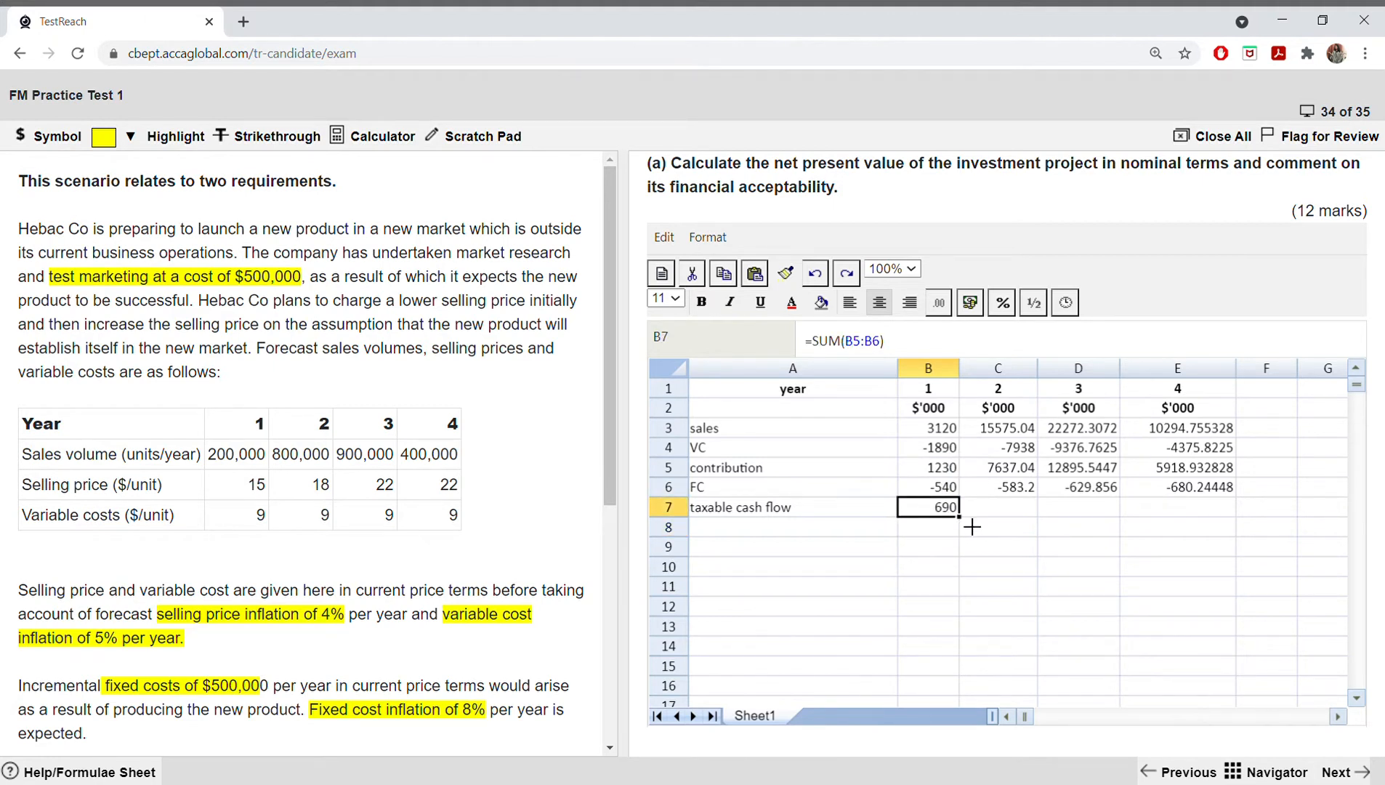
left_click_drag(960, 516, 1150, 513)
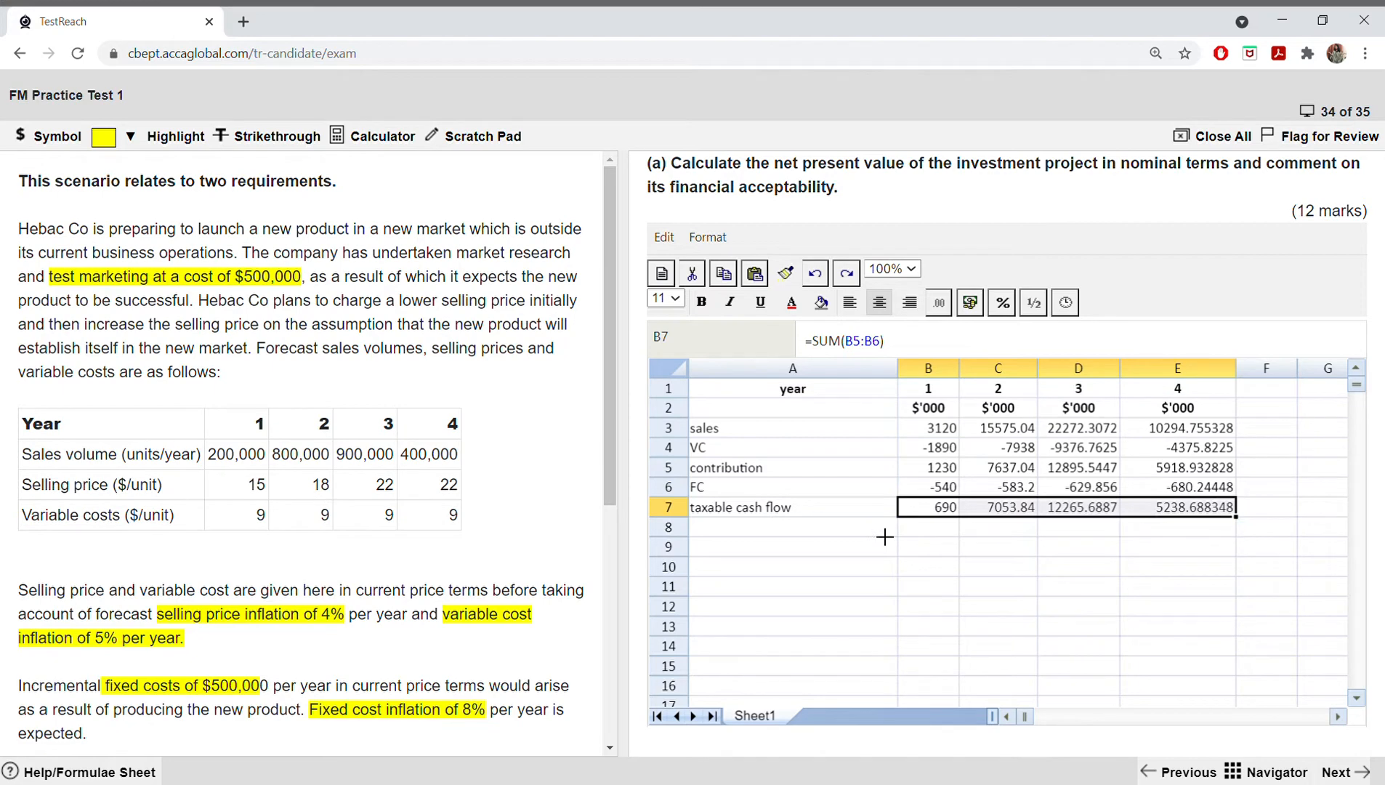
Step: Label row 8 as "tax" in A8
left_click(761, 535)
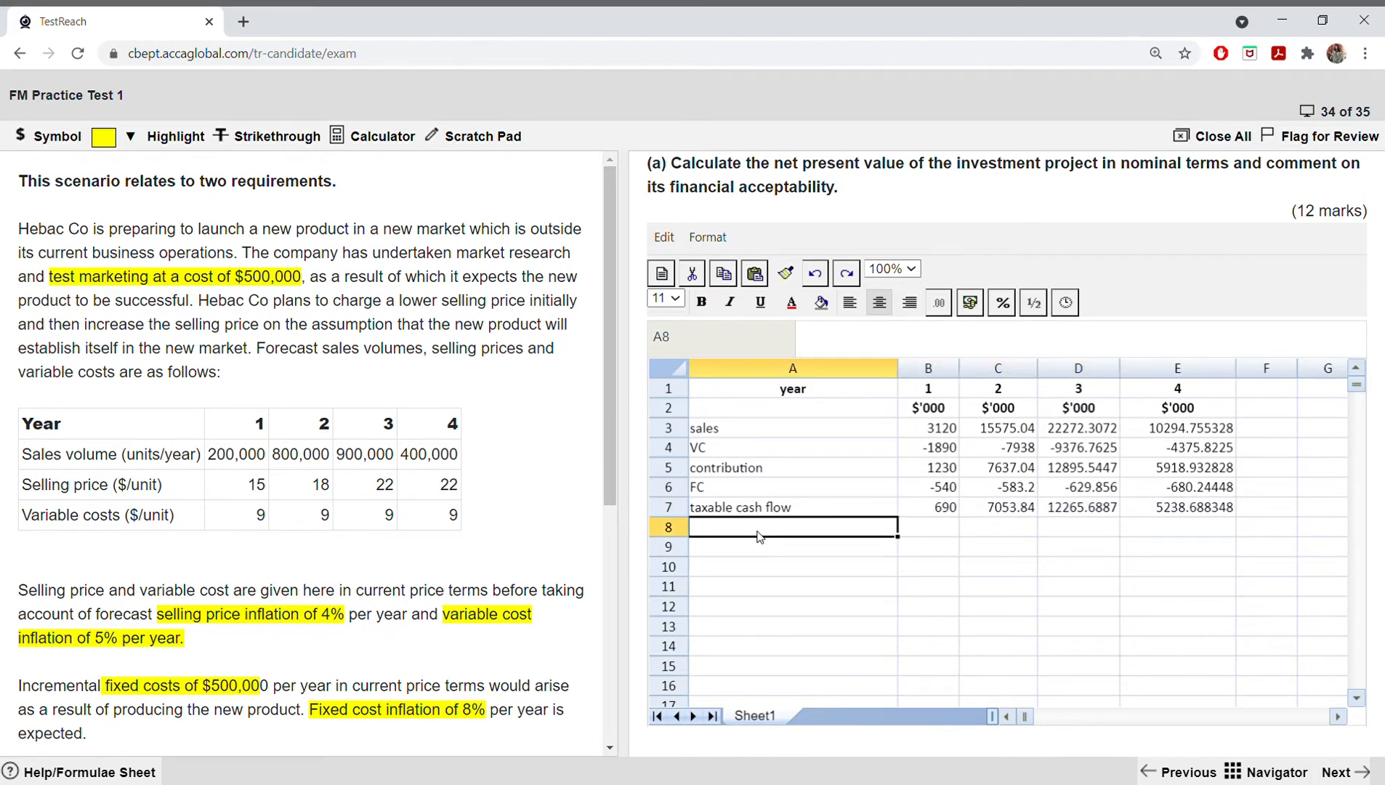
type("tax")
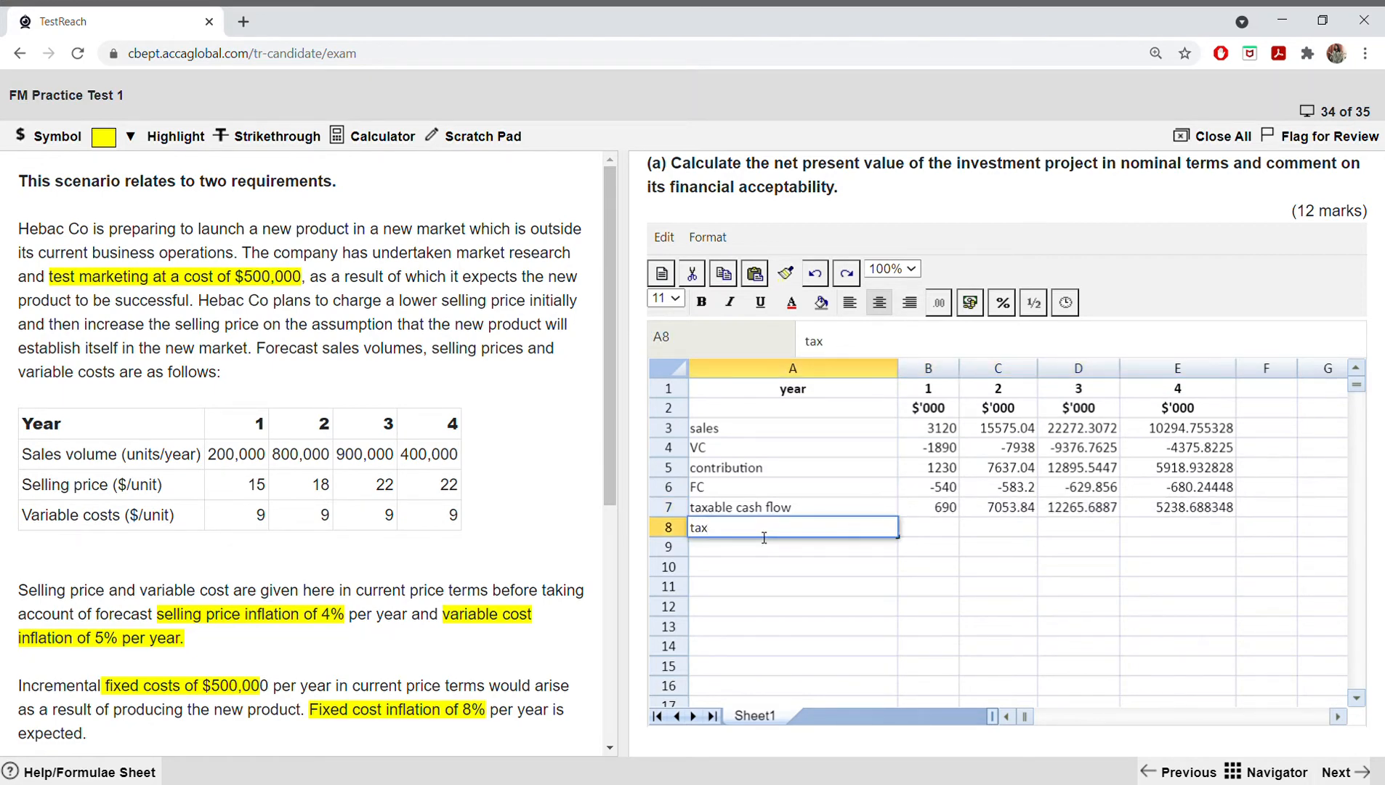
left_click(932, 535)
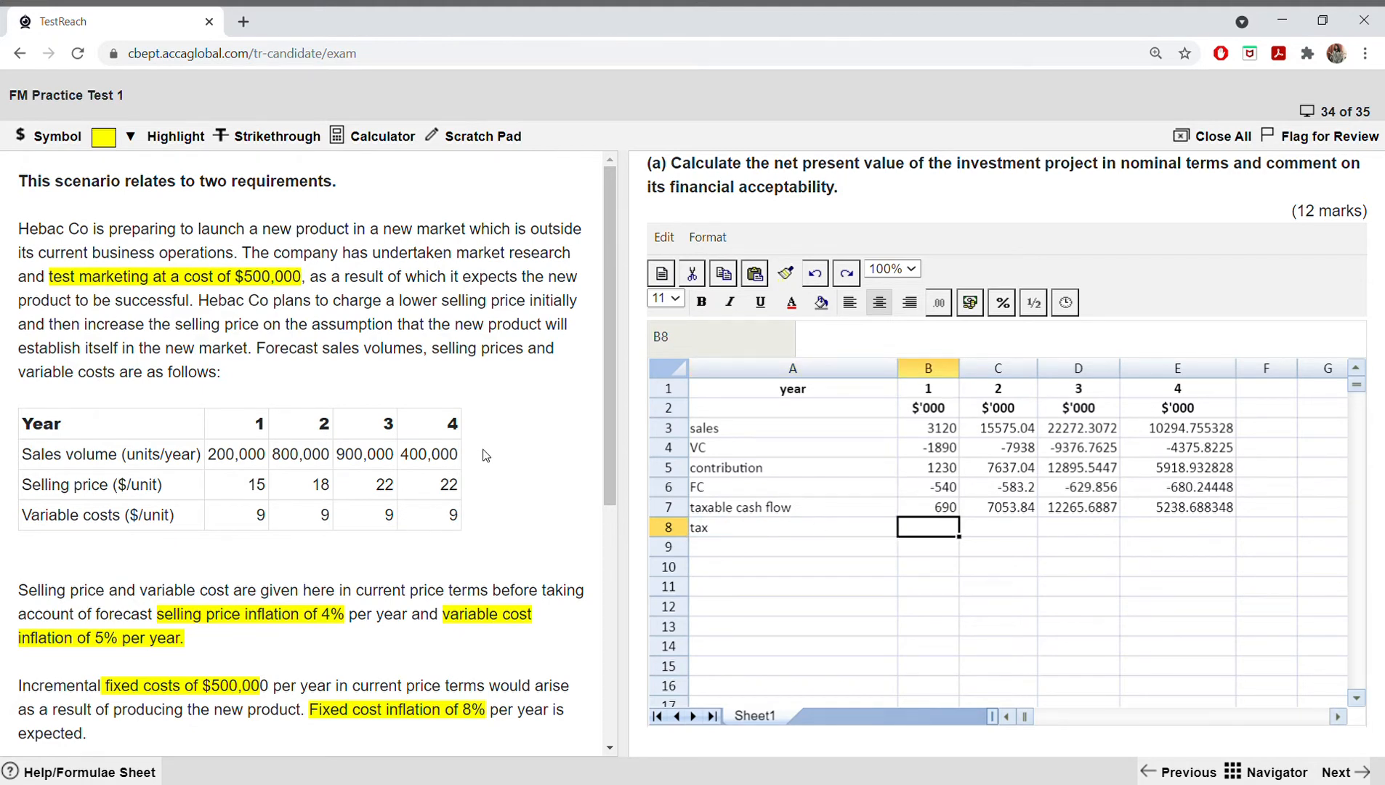
Step: Try to calculate the year 1 tax in B8 with =-0.2*B7
mouse_move(609, 414)
left_mouse_down()
mouse_move(613, 536)
mouse_move(594, 629)
mouse_move(604, 417)
left_mouse_up()
type("=-0.2")
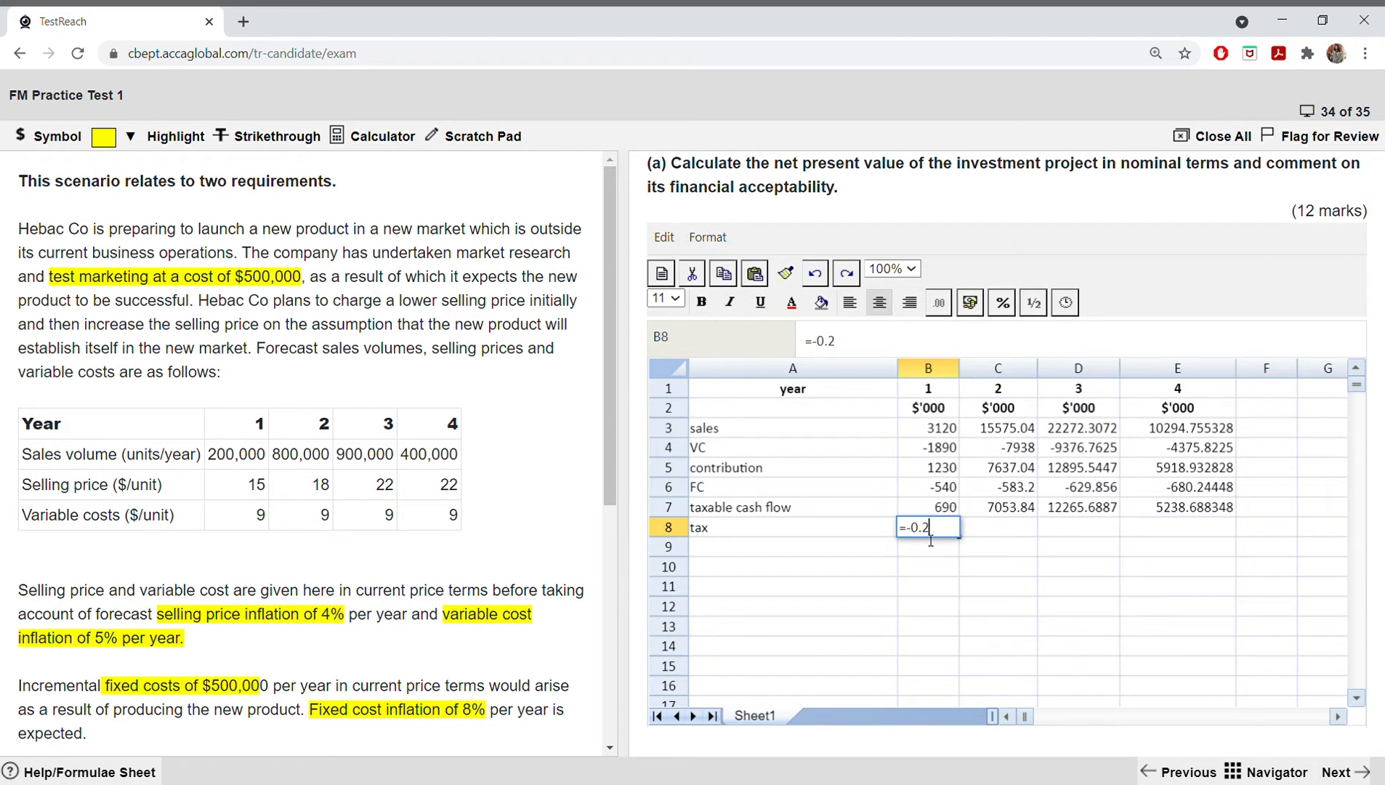
type("*")
left_click(938, 511)
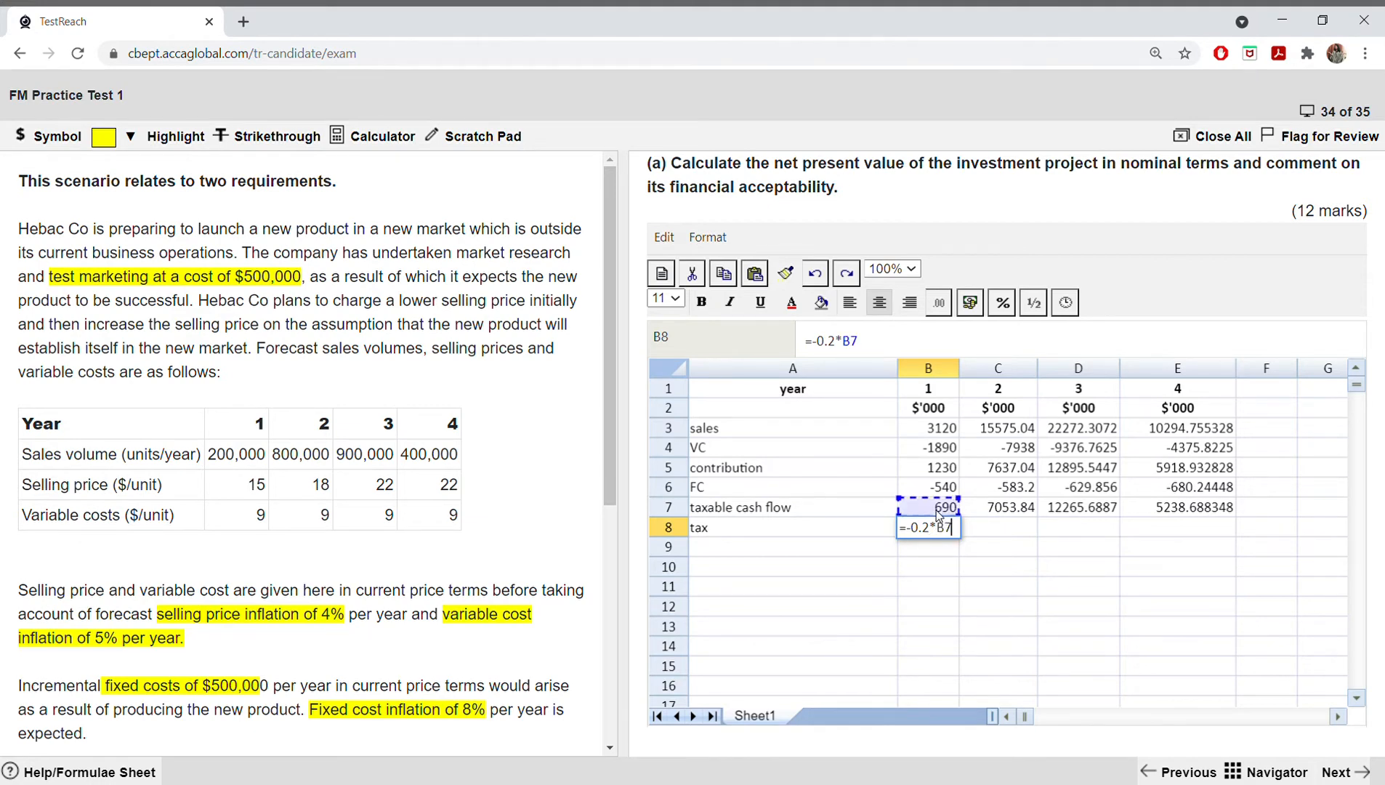
key("Return")
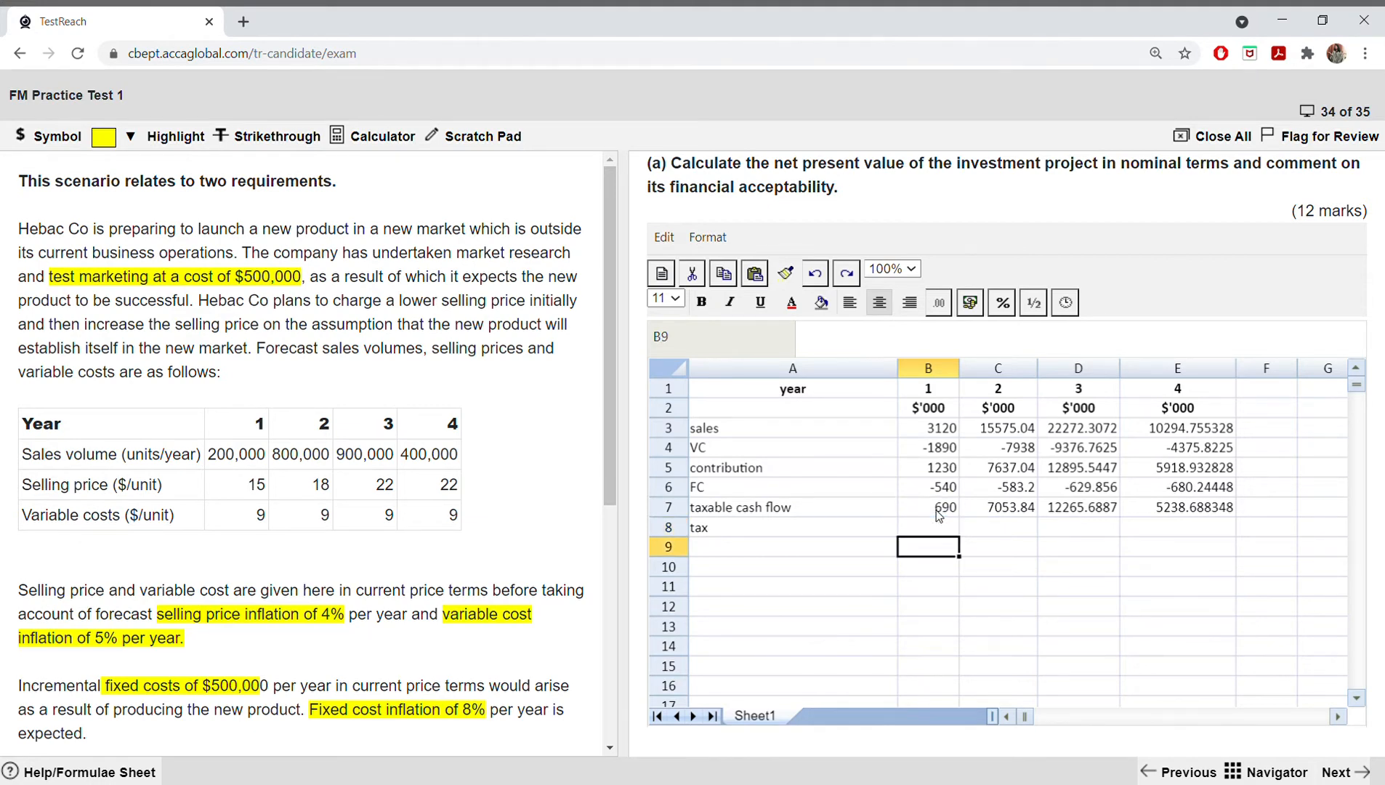
Step: Calculate the year 1 tax in B8 with =(-0.2*B7) and copy it across to E8
left_click(944, 530)
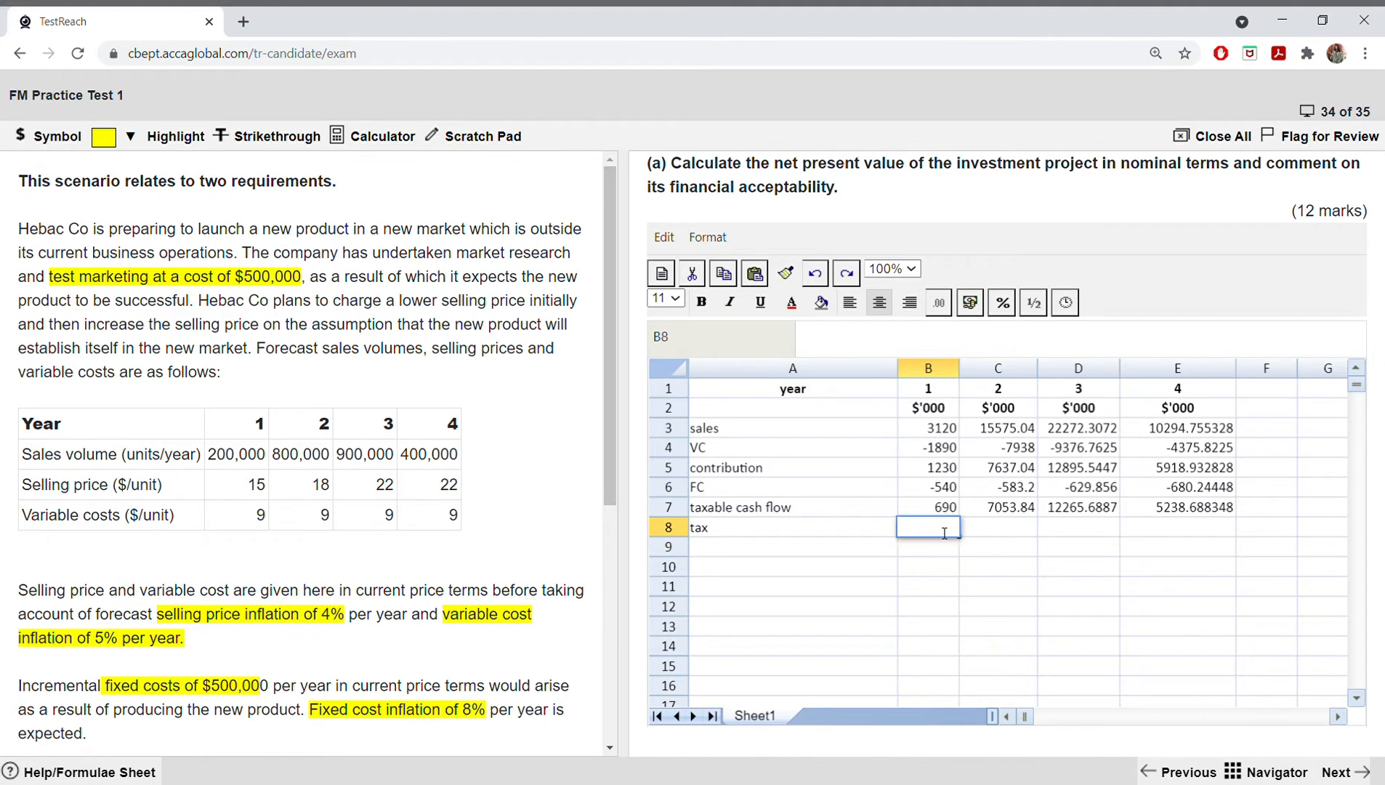
type("=(-0.2*")
left_click(950, 507)
type(")")
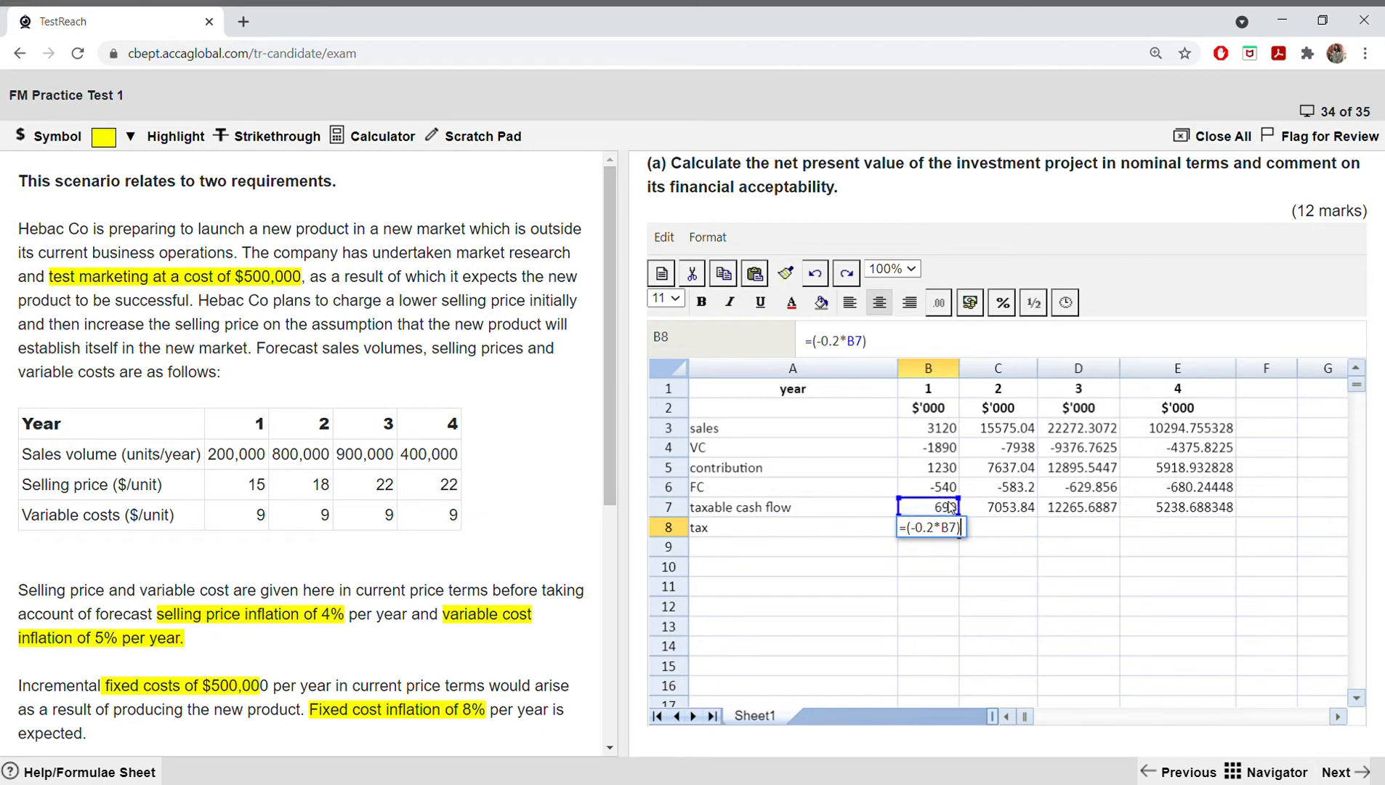
key("Return")
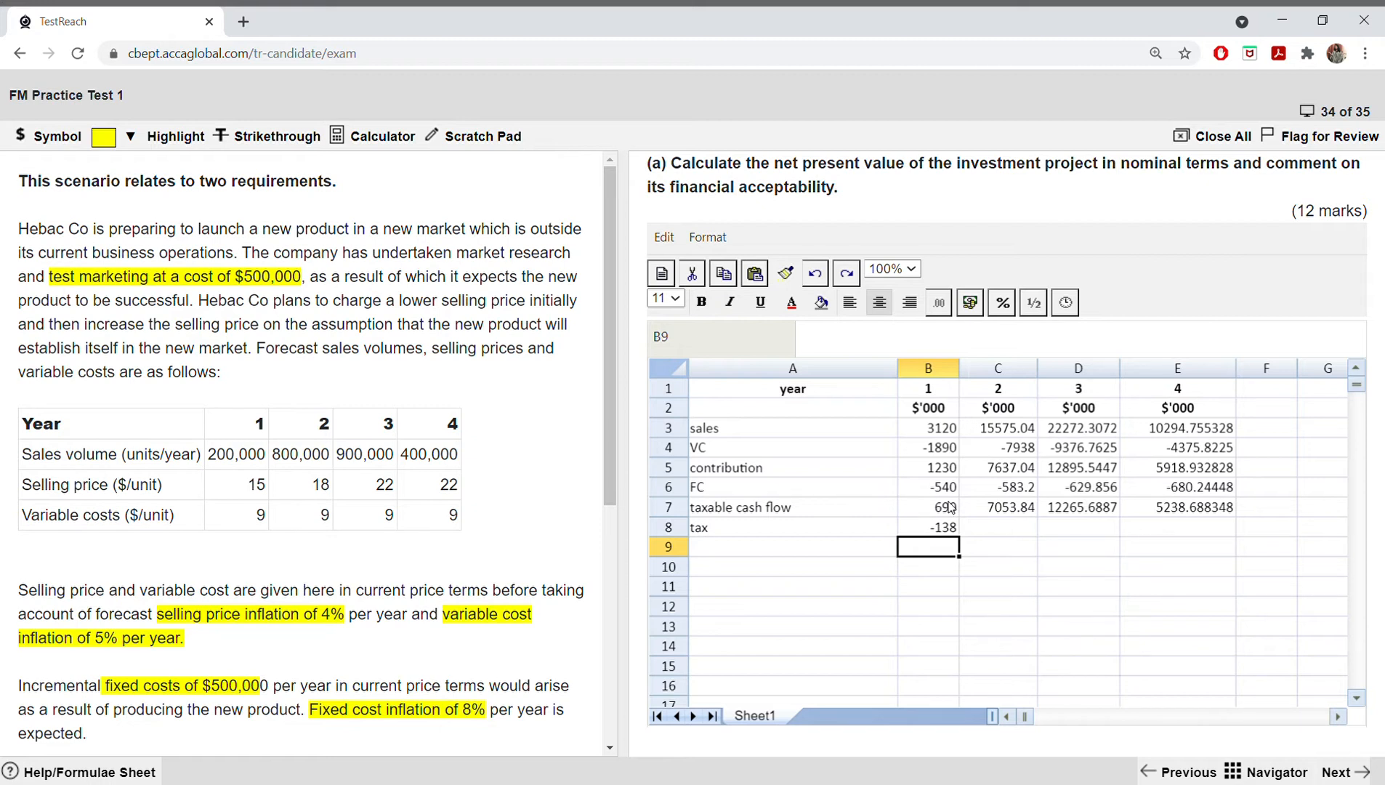
key("Up")
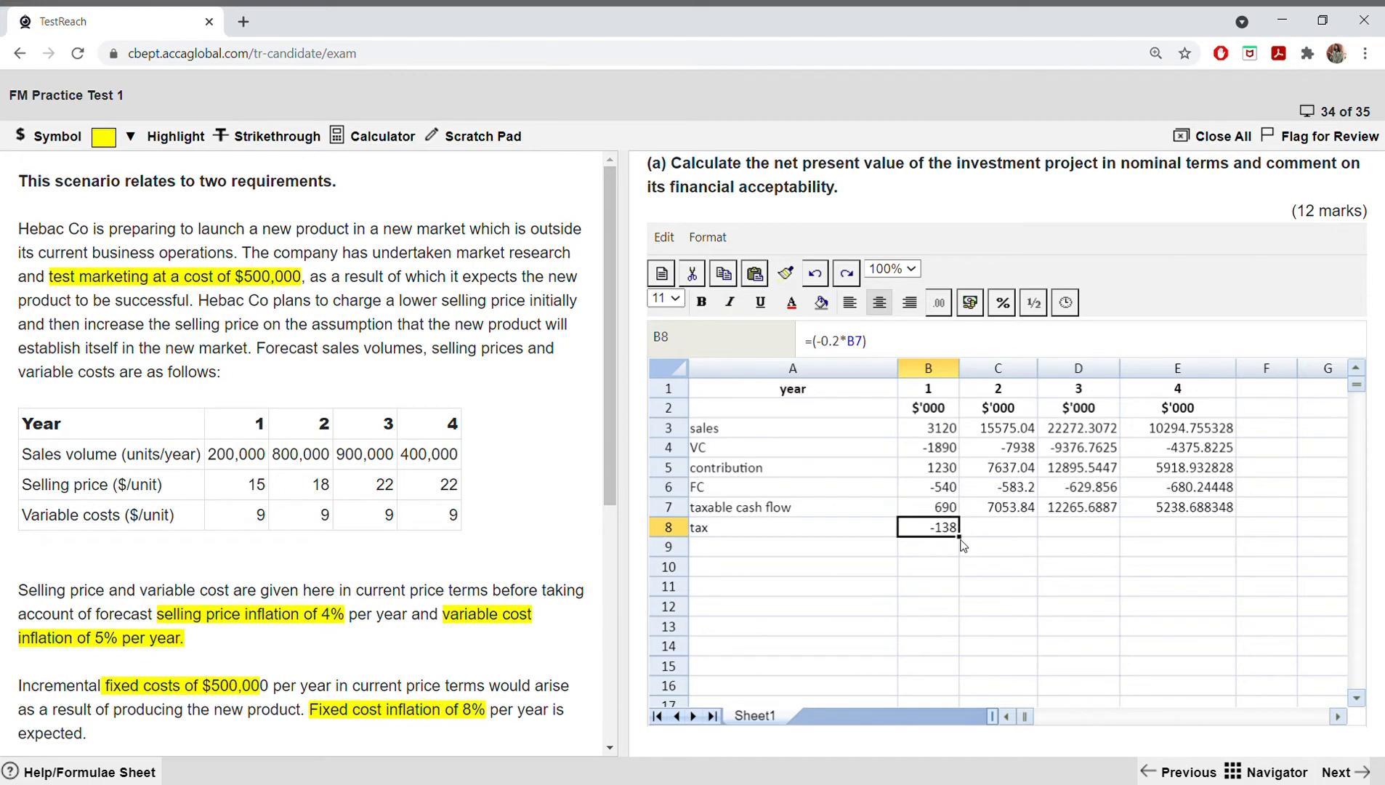
left_click_drag(969, 541, 1146, 521)
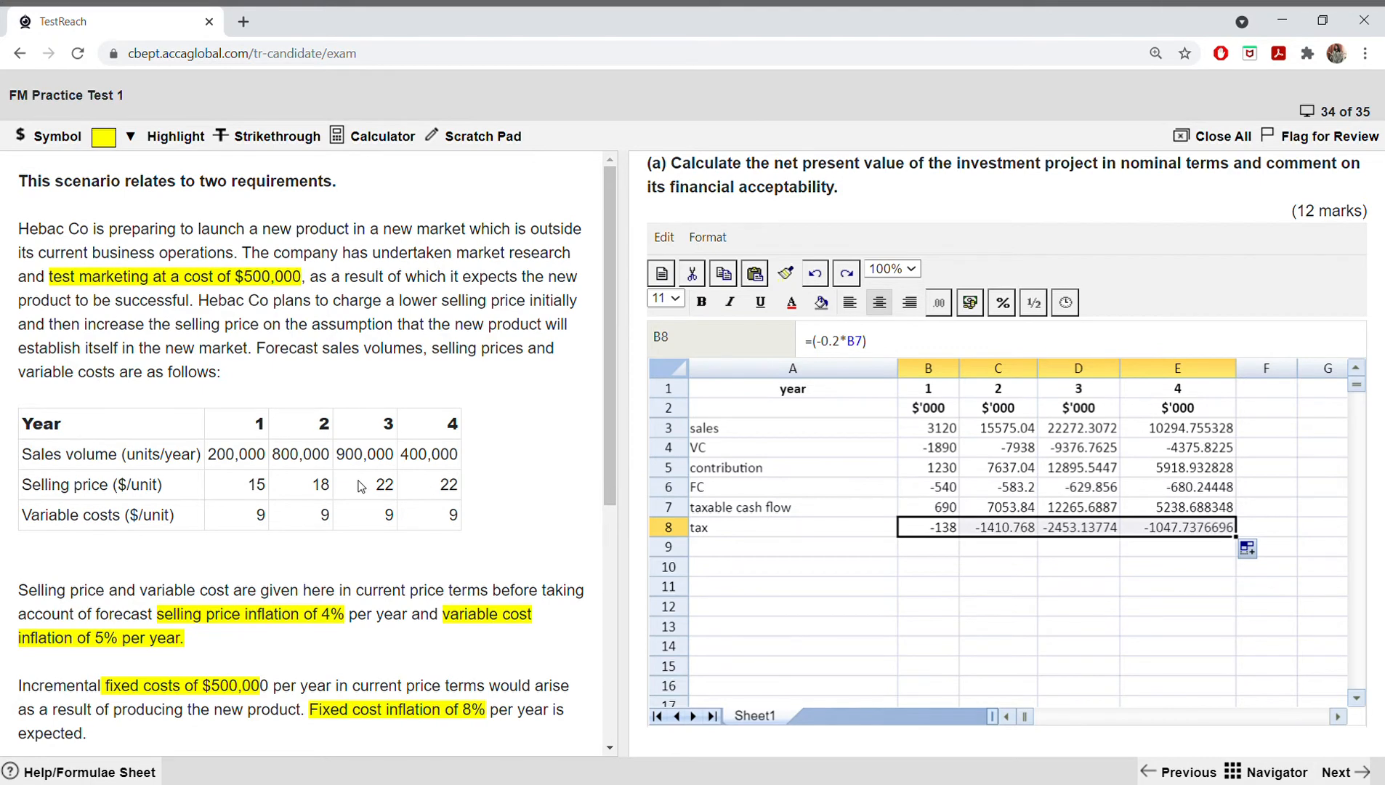
Step: Label row 9 as "TAD tax benefits" in A9
scroll(601, 531, "down", 2)
scroll(602, 537, "down", 2)
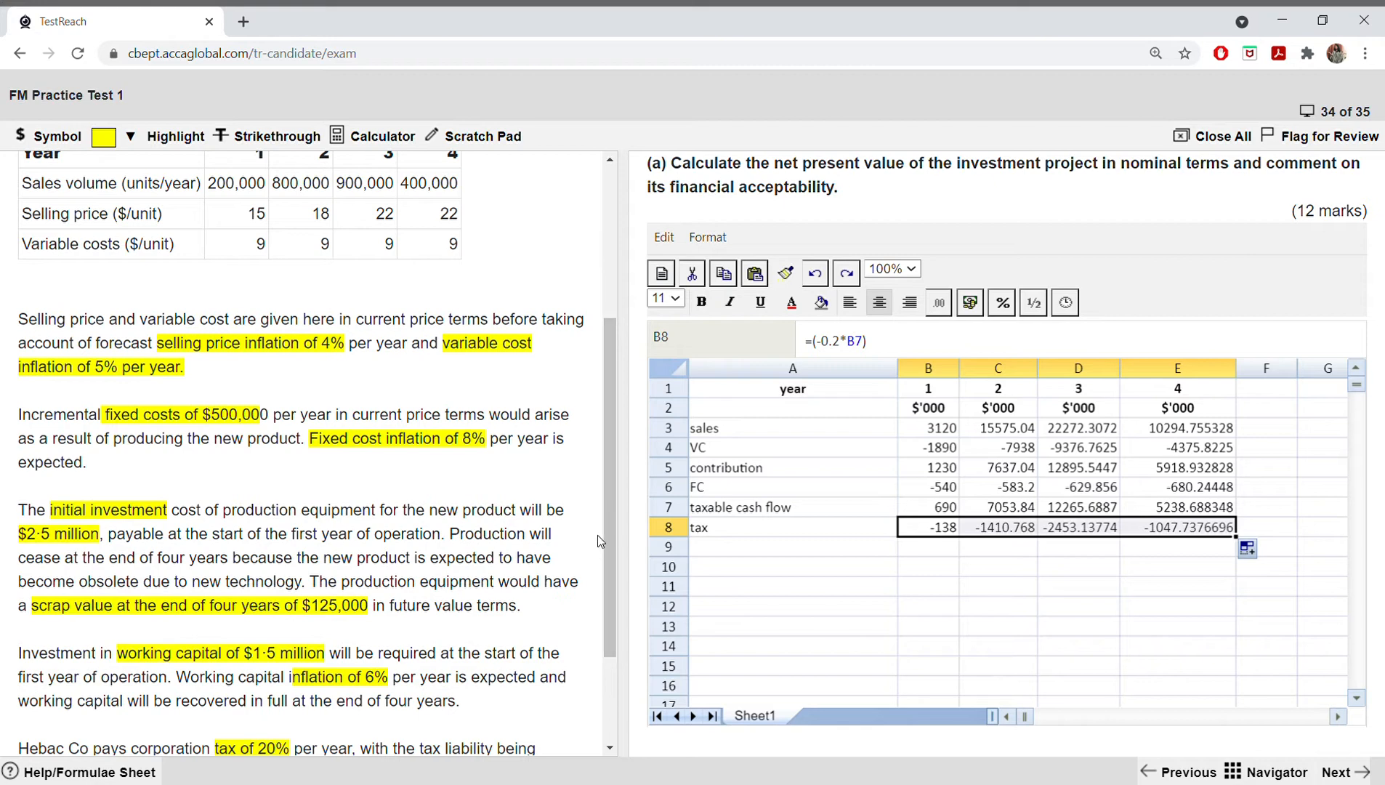
scroll(592, 543, "down", 1)
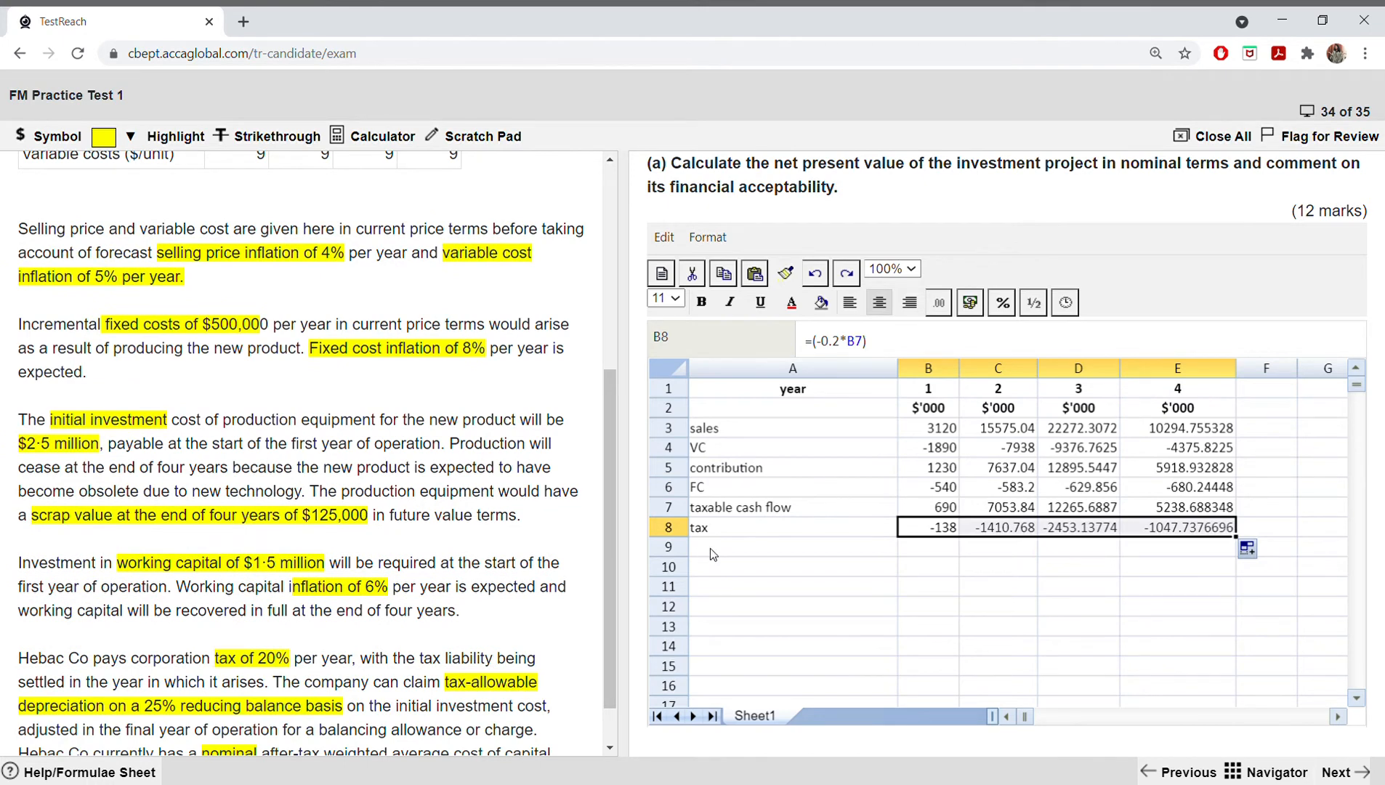
left_click(738, 557)
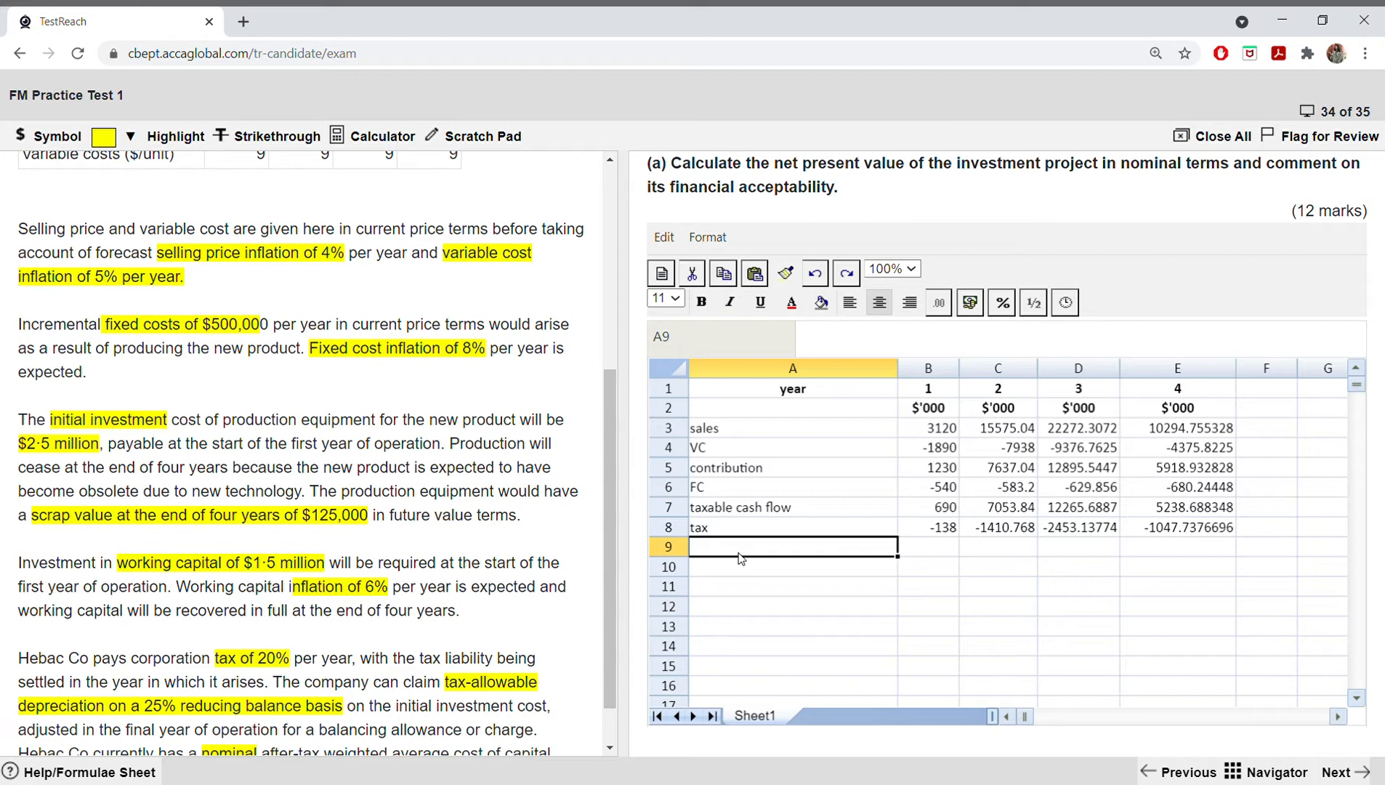
type("TAD")
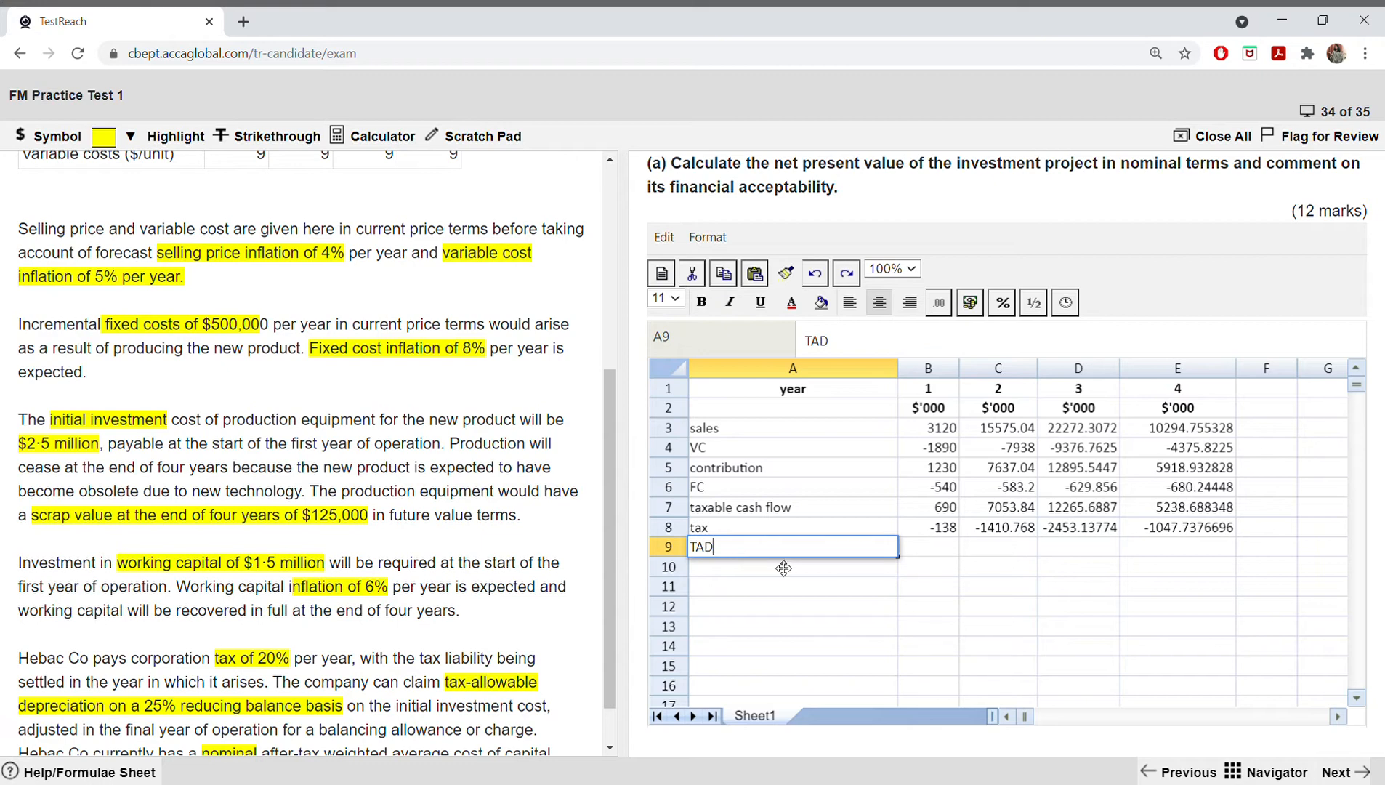
type(" tax benefits")
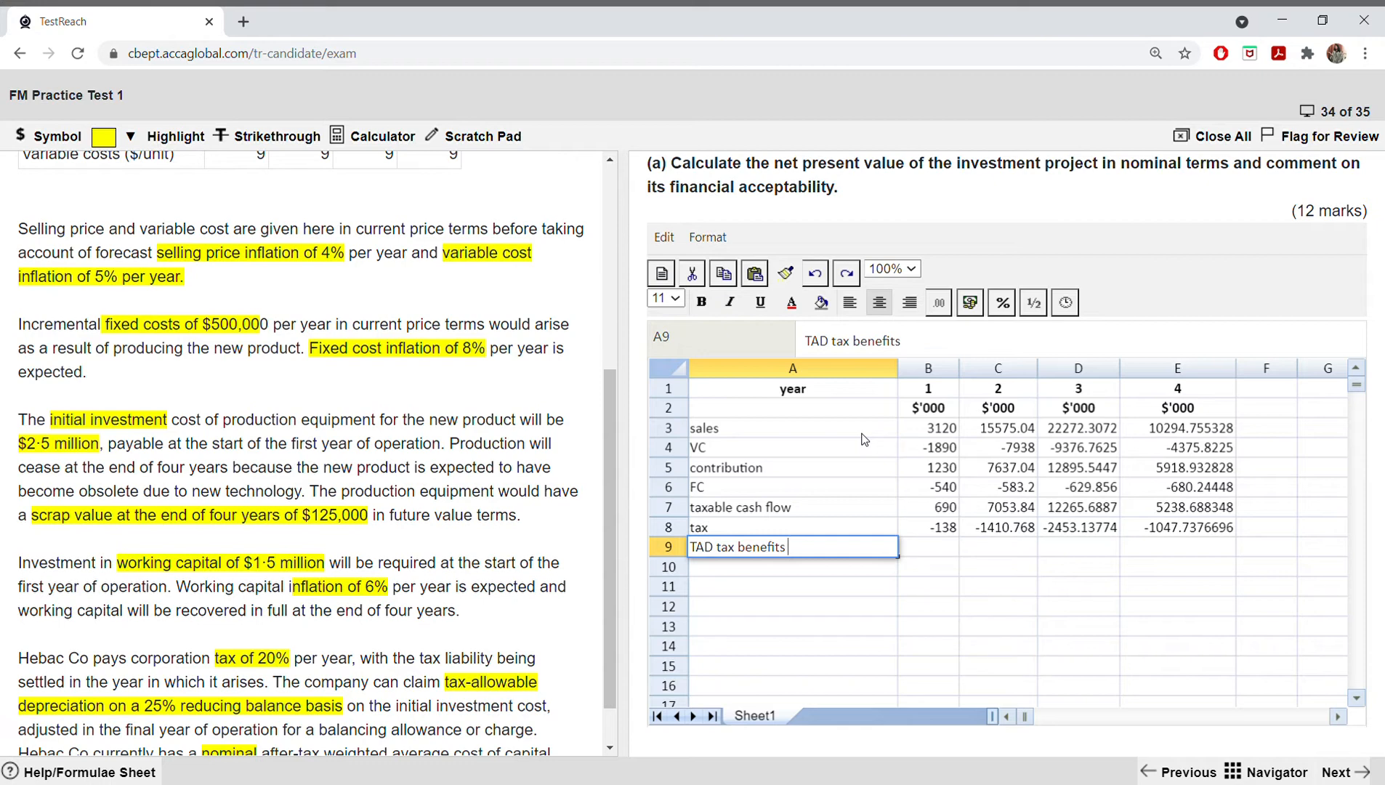
left_click(916, 429)
left_click(924, 449)
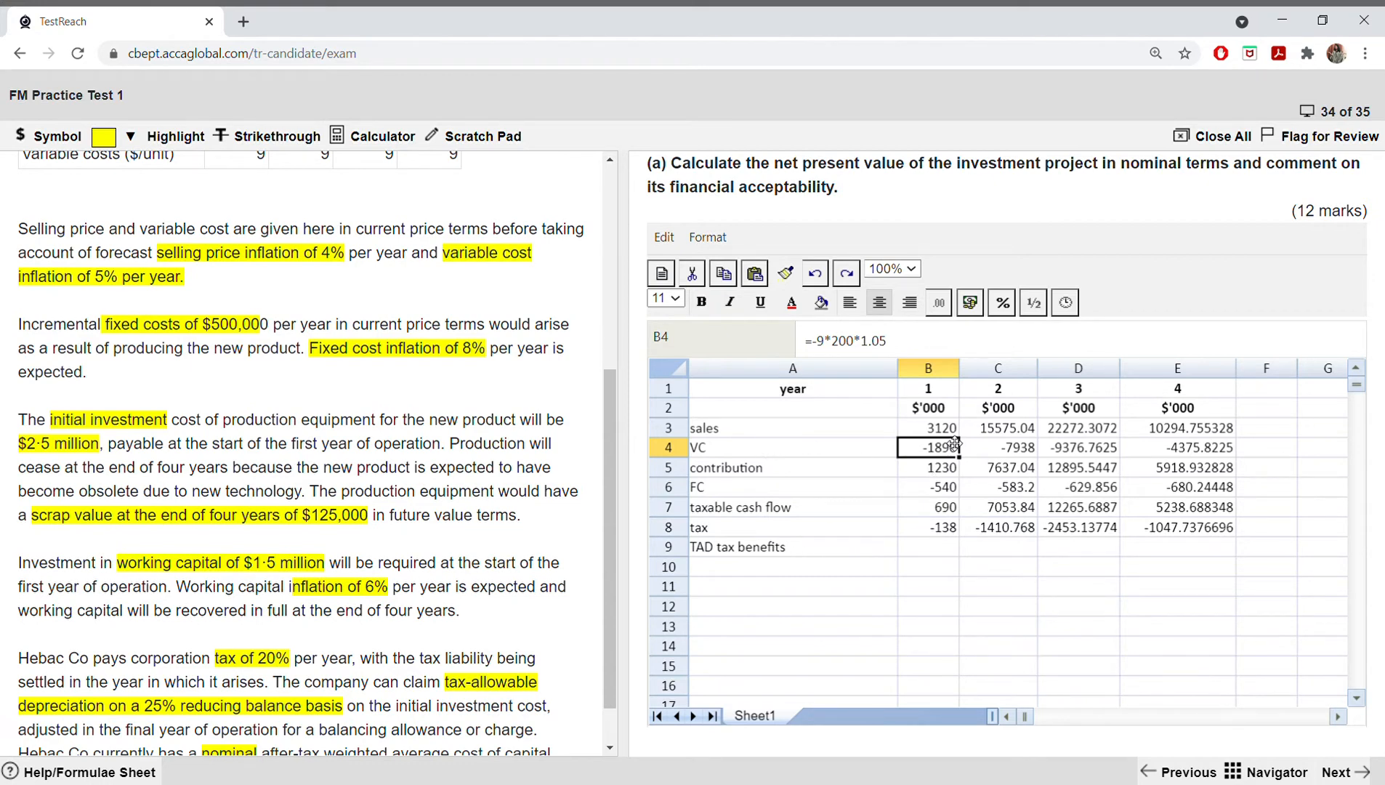
left_click(910, 430)
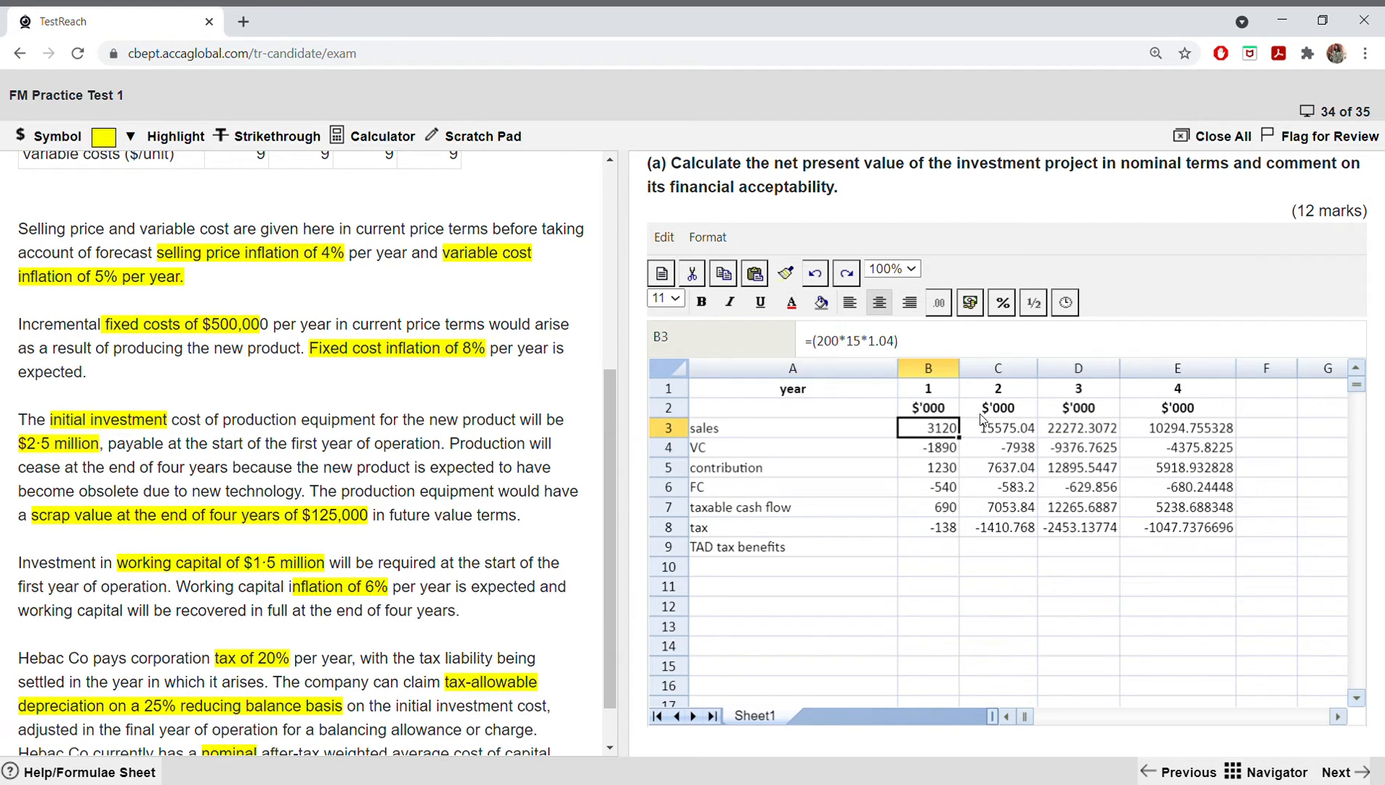
left_click(780, 584)
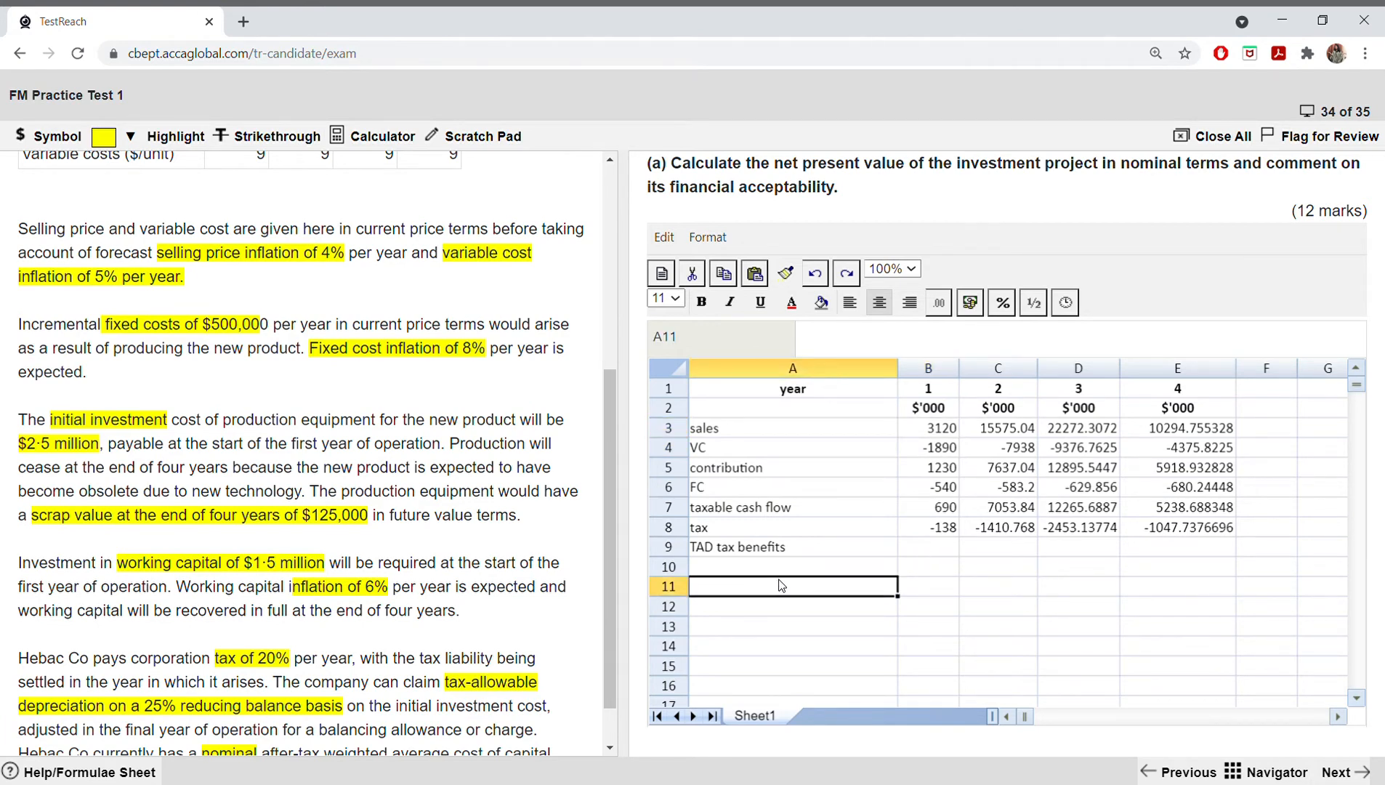
left_click(859, 557)
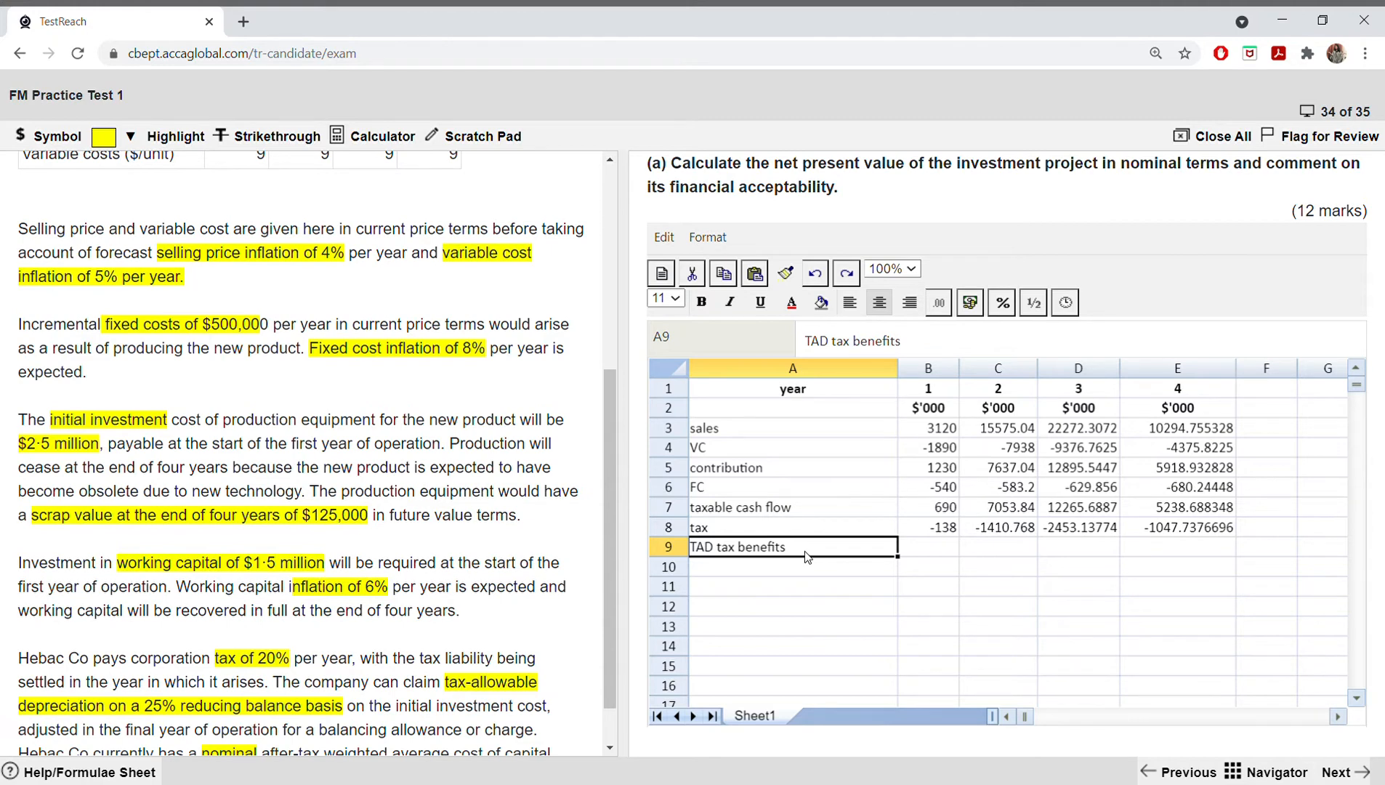
Step: Label row 10 as "after tax cash flow" in A10
left_click(772, 574)
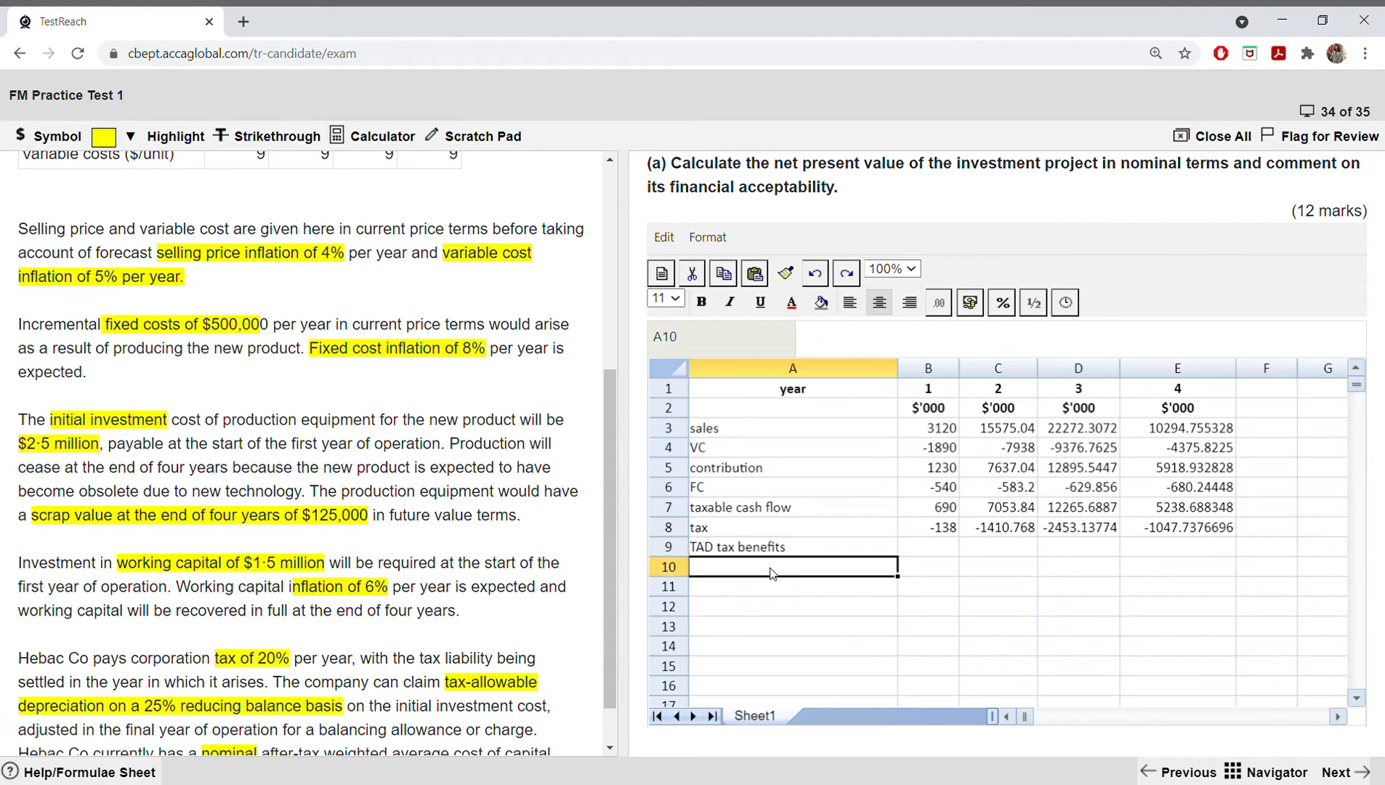
type("after ")
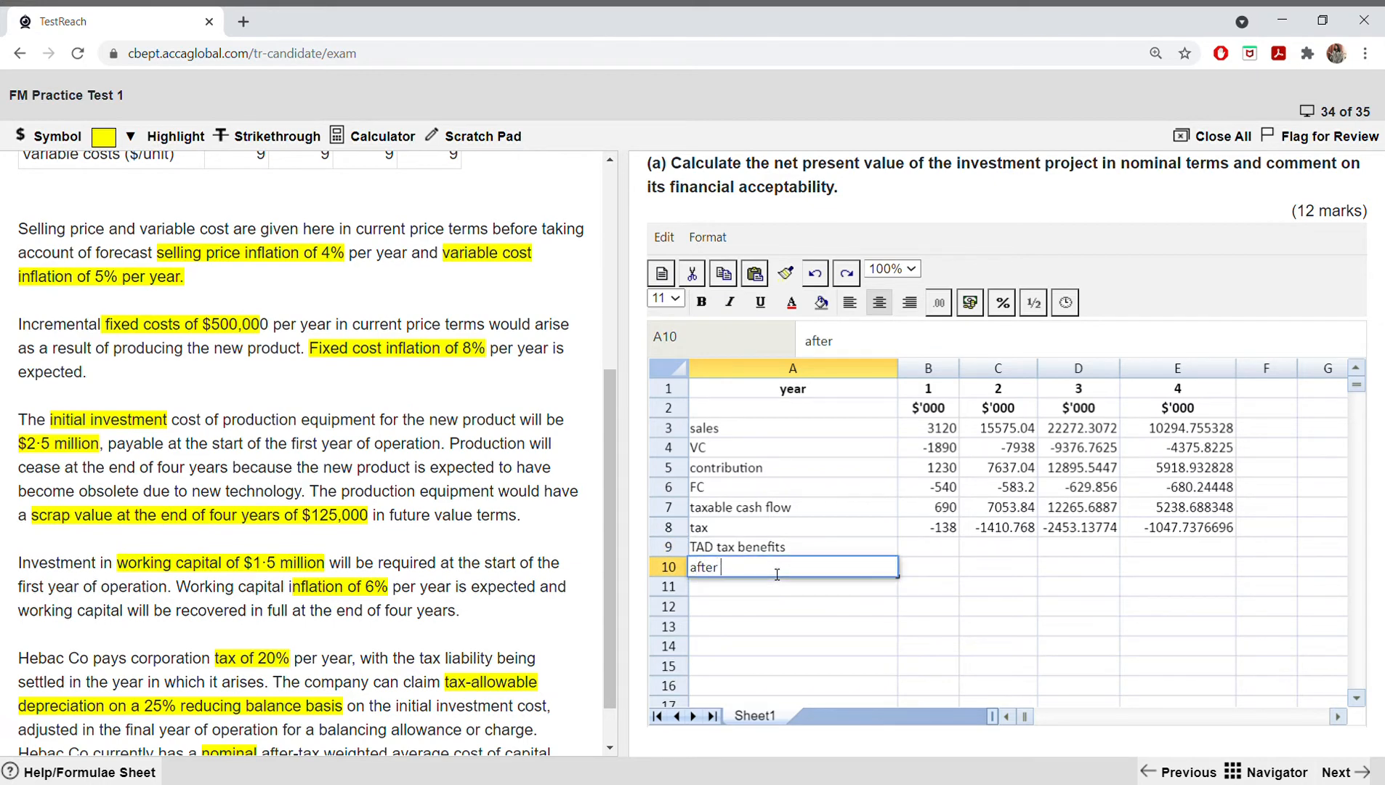
type("tax cash flow")
Step: Label row 11 as "scrap value" in A11 and enter 125 for year 4 in E11
left_click(805, 582)
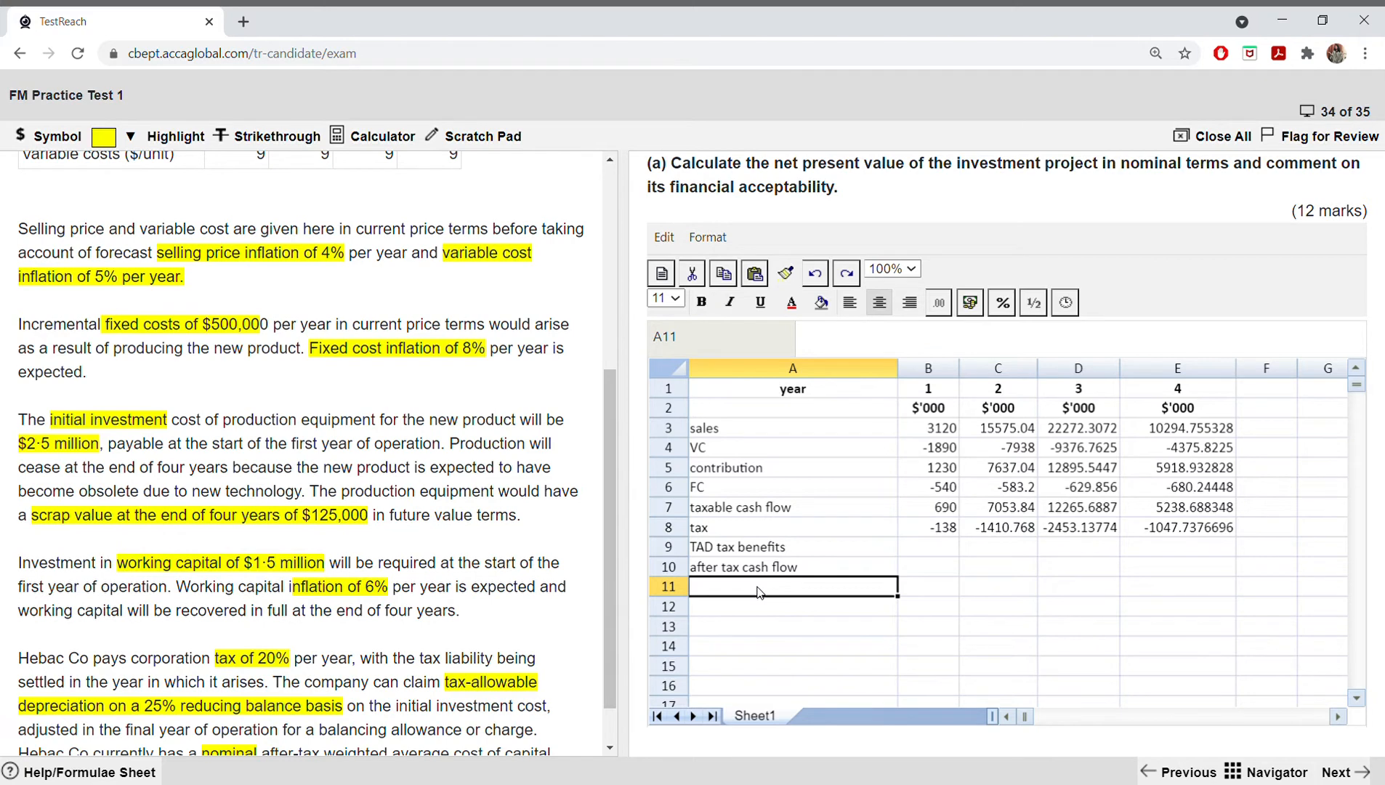
type("scra")
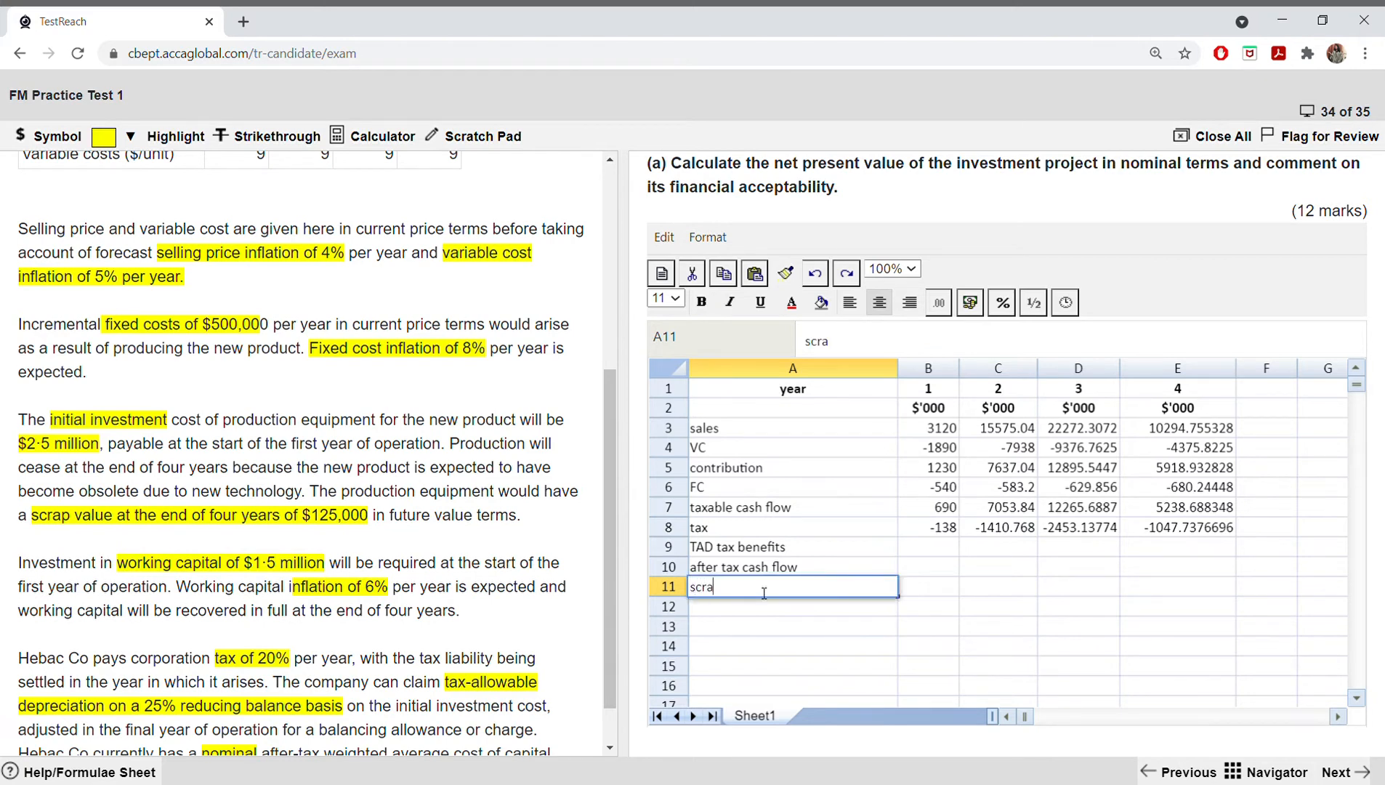
type("p value")
left_click(1196, 592)
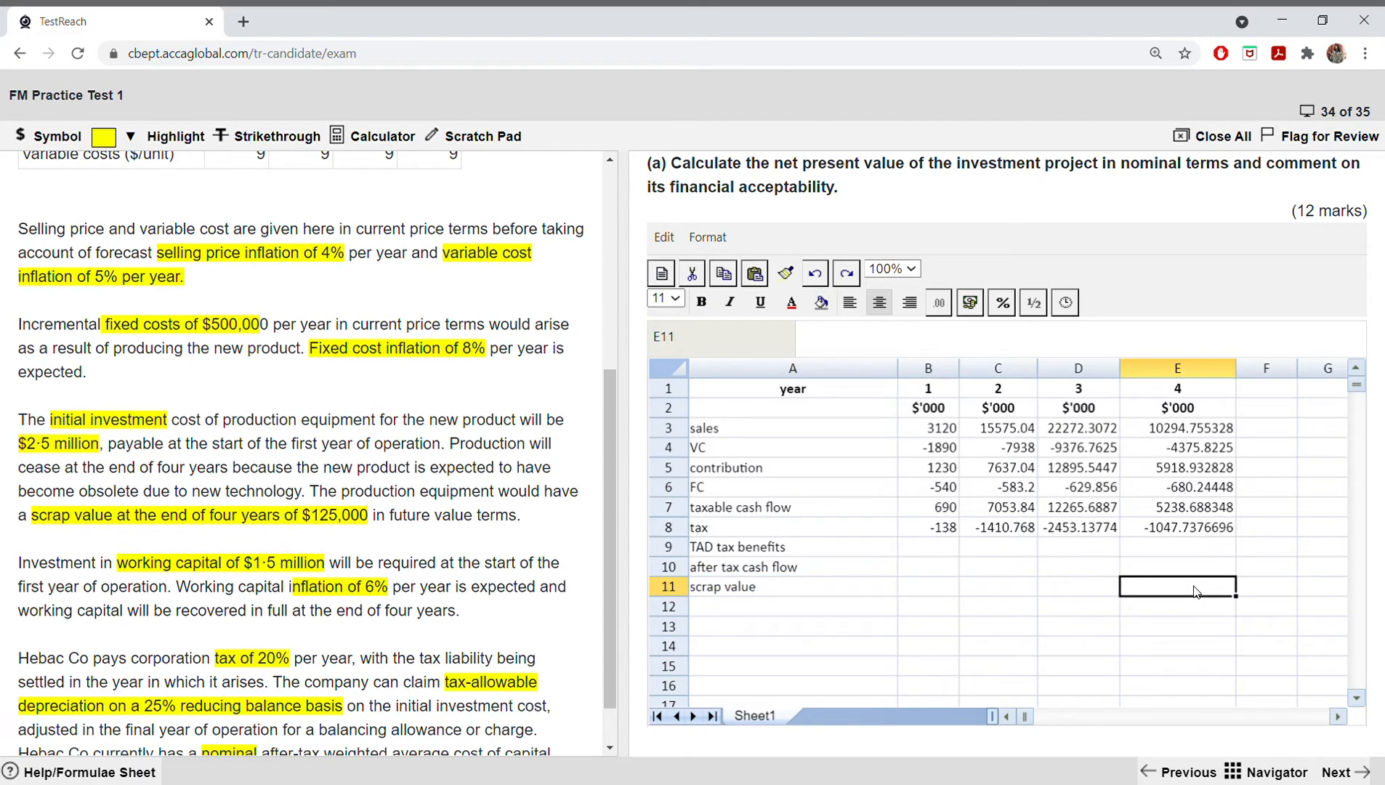
type("125")
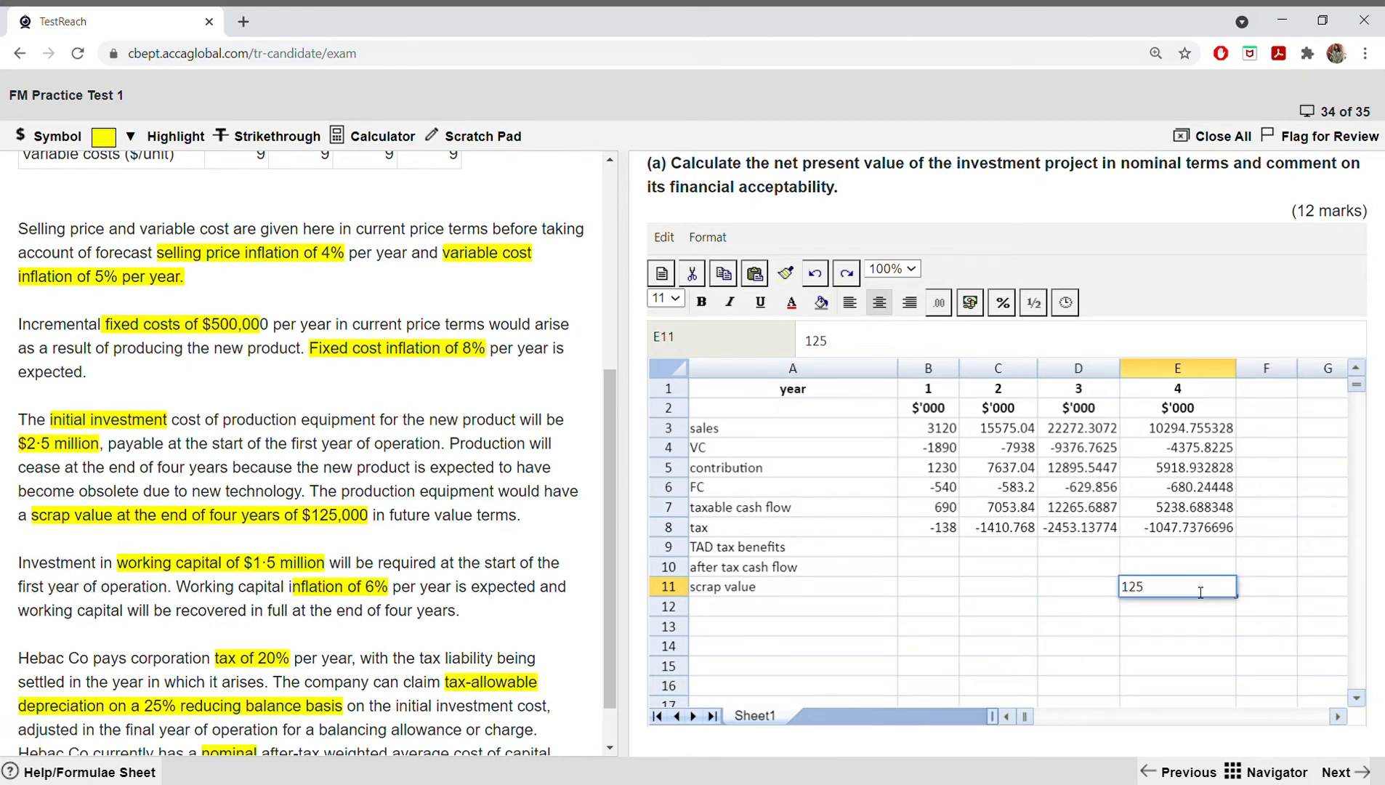
Step: Label row 12 as "working capital" in A12
left_click(771, 612)
type("w")
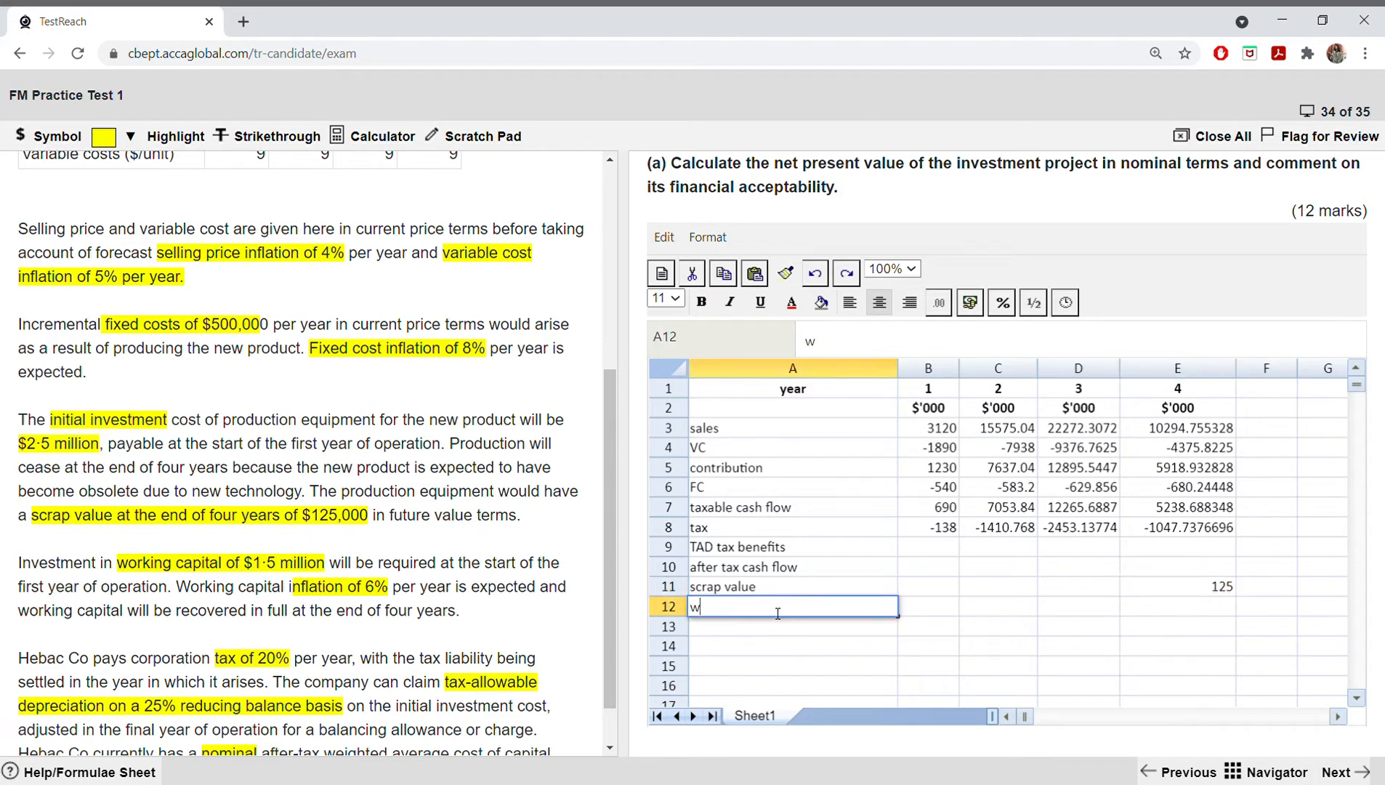
type("orking capital")
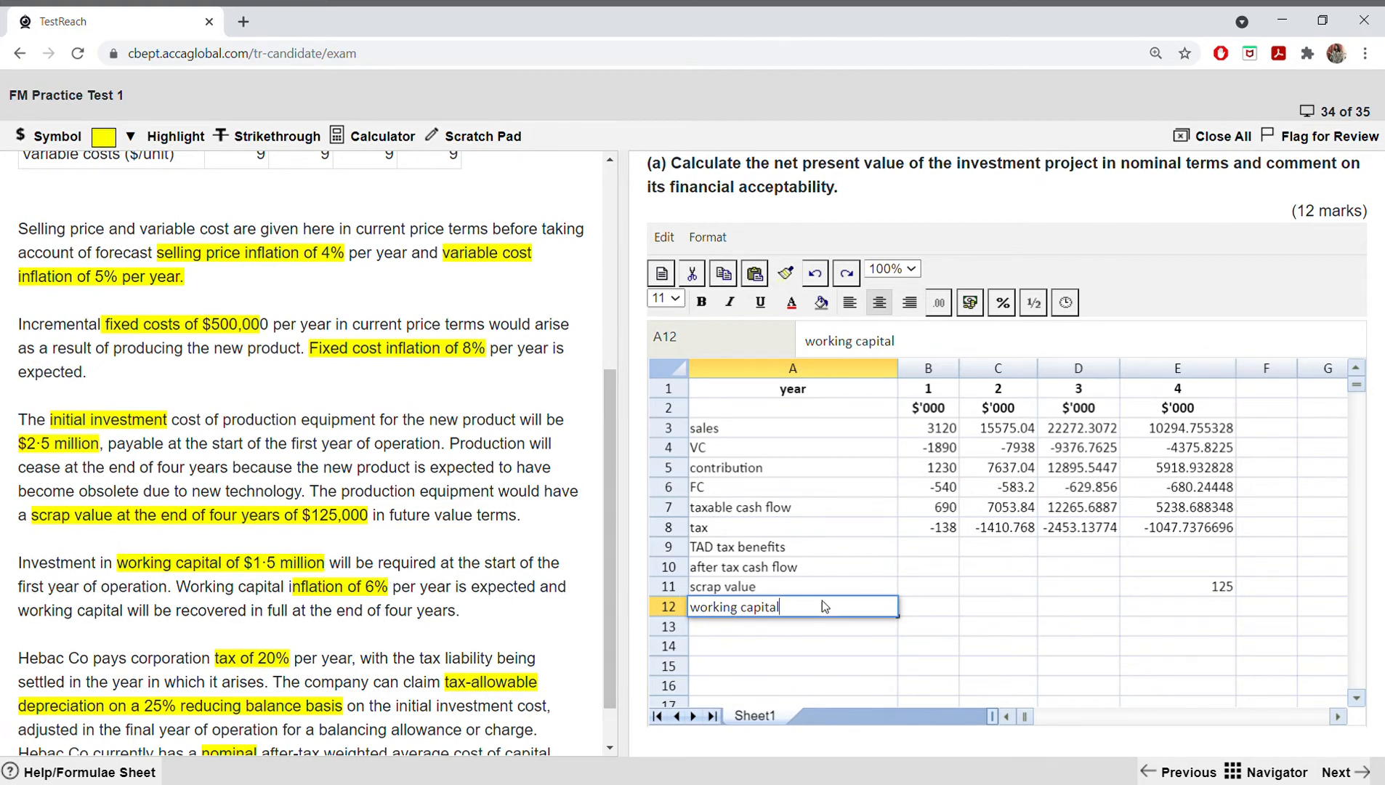
Step: Calculate the year 1 working capital increment in B12 as 6% of 1500 with =(6%*1500)
left_click(925, 607)
type("=(")
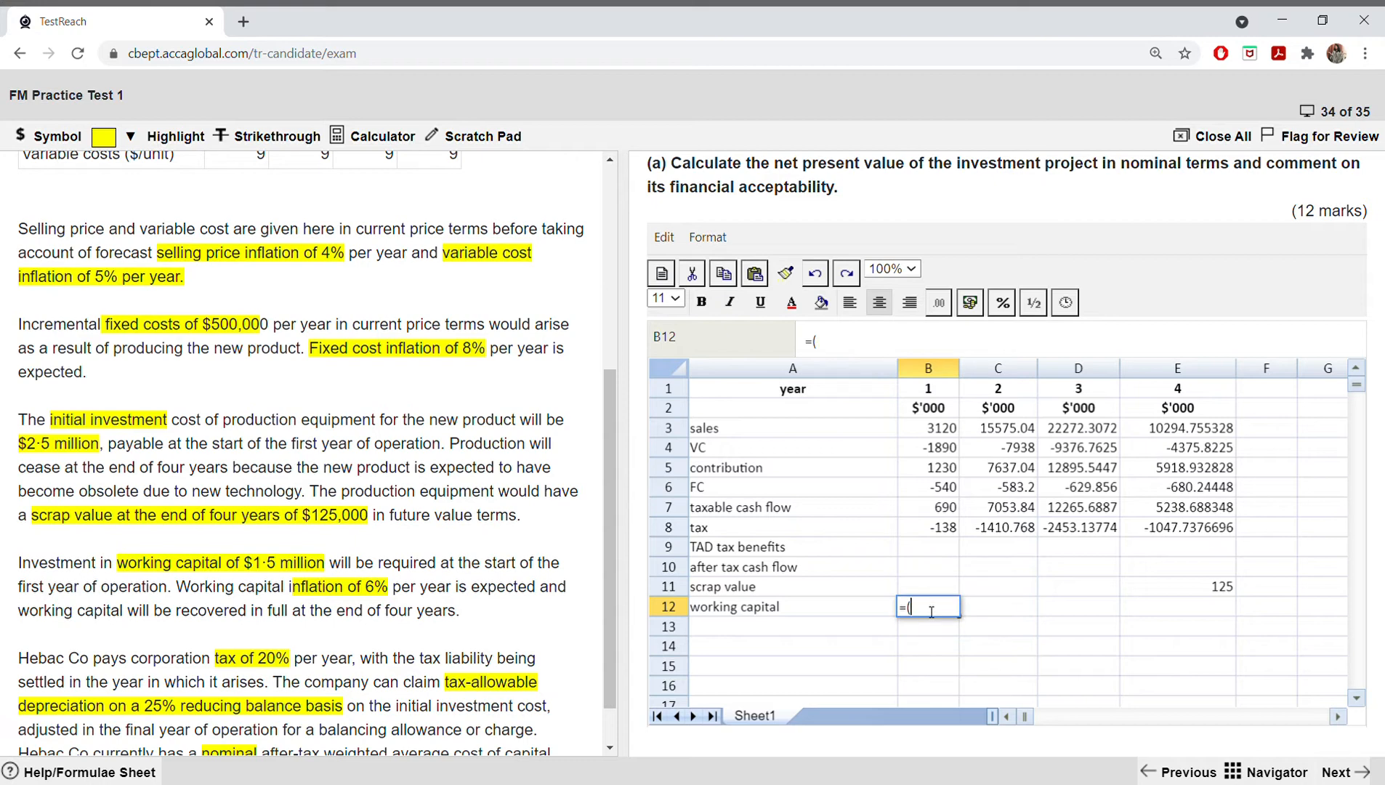
type("6%*1500")
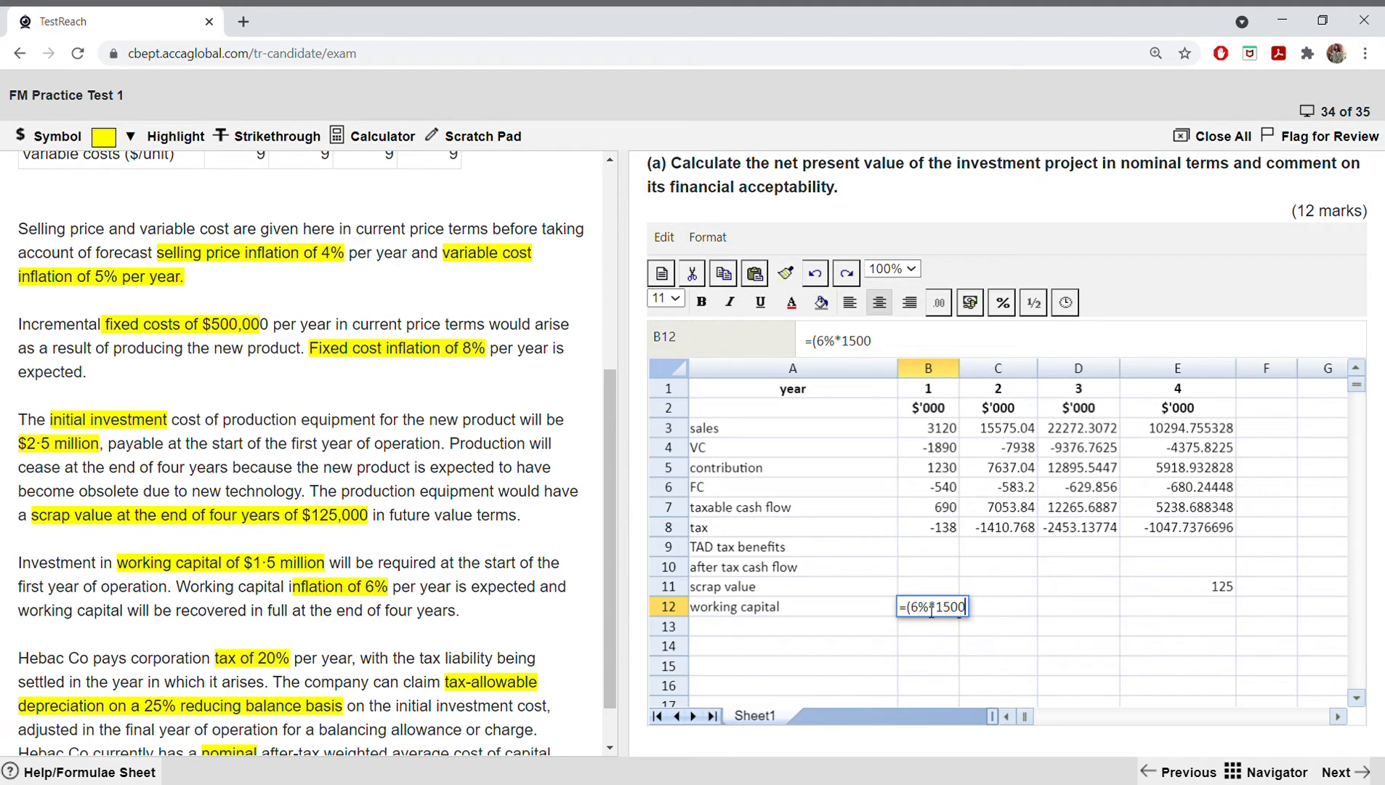
key("Return")
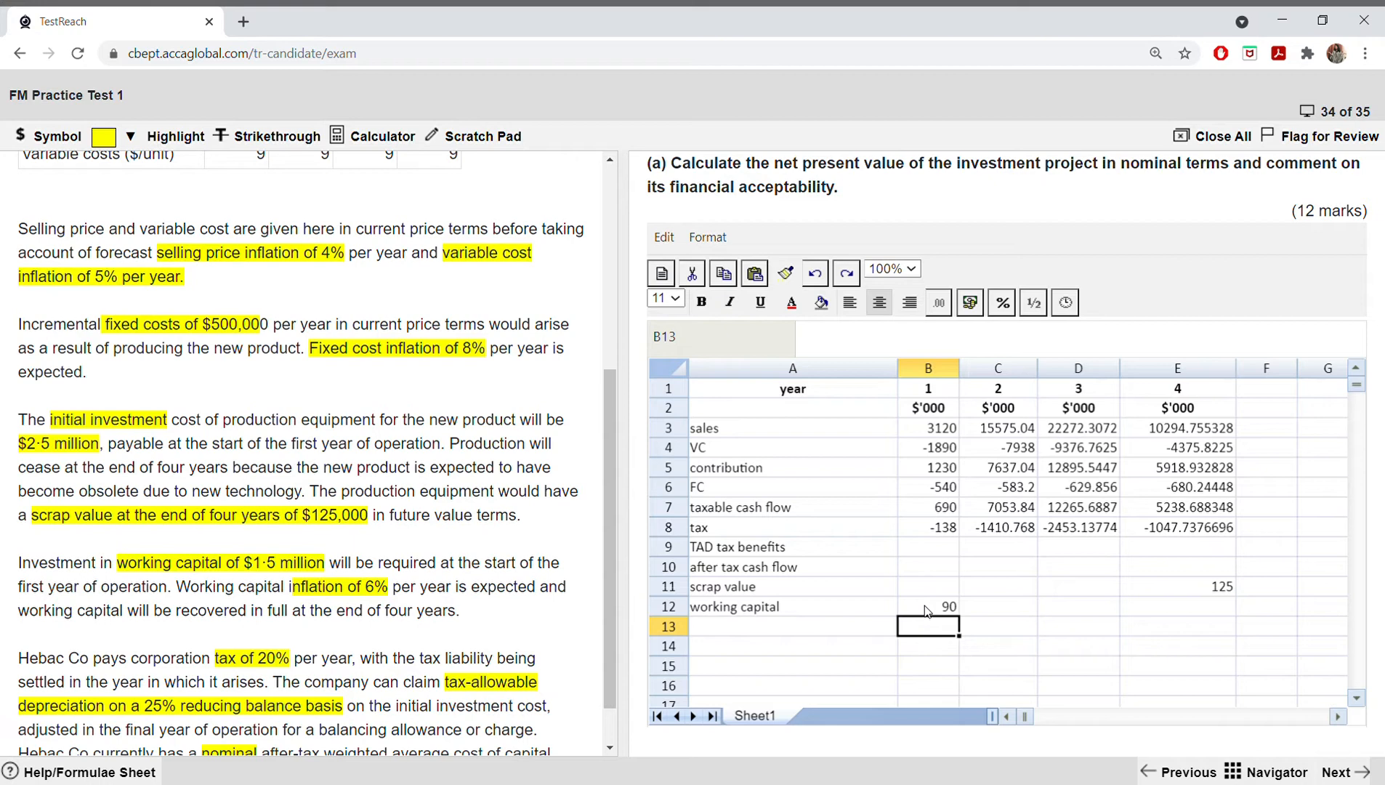
Step: Calculate the year 2 working capital increment in C12 by inflating year 1 with =1.06*B12
left_click(989, 615)
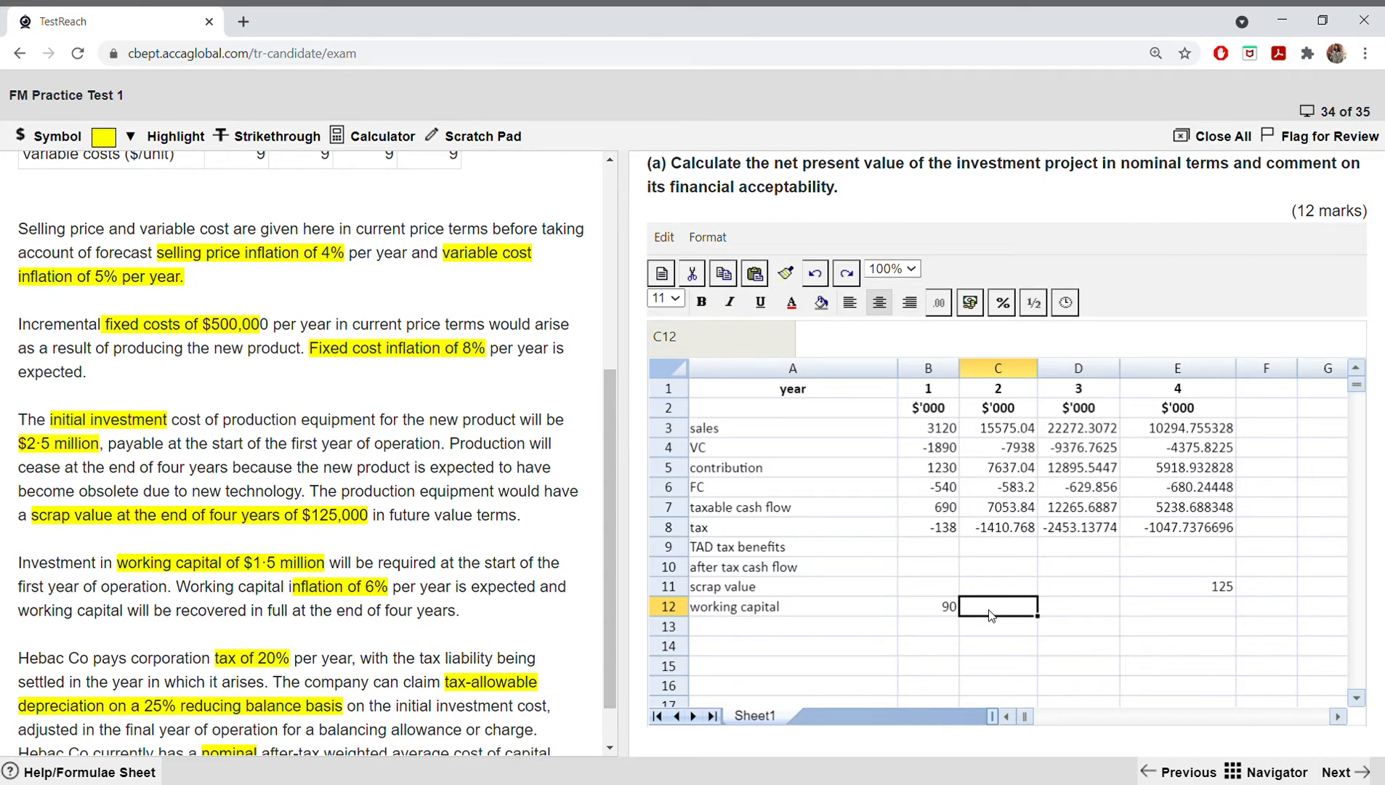
type("=6^")
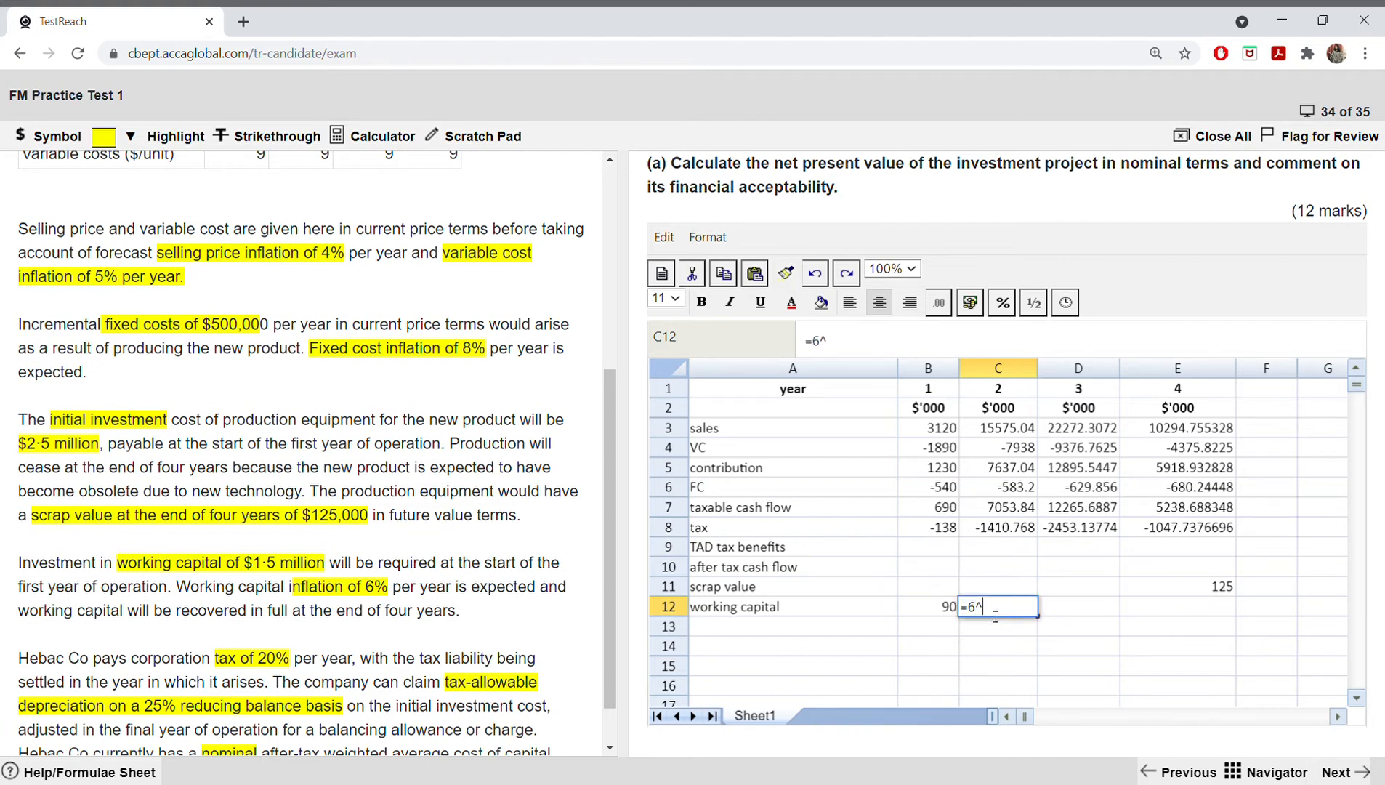
key("BackSpace")
key("BackSpace")
type("1.06%")
key("BackSpace")
type("*")
left_click(947, 613)
key("Return")
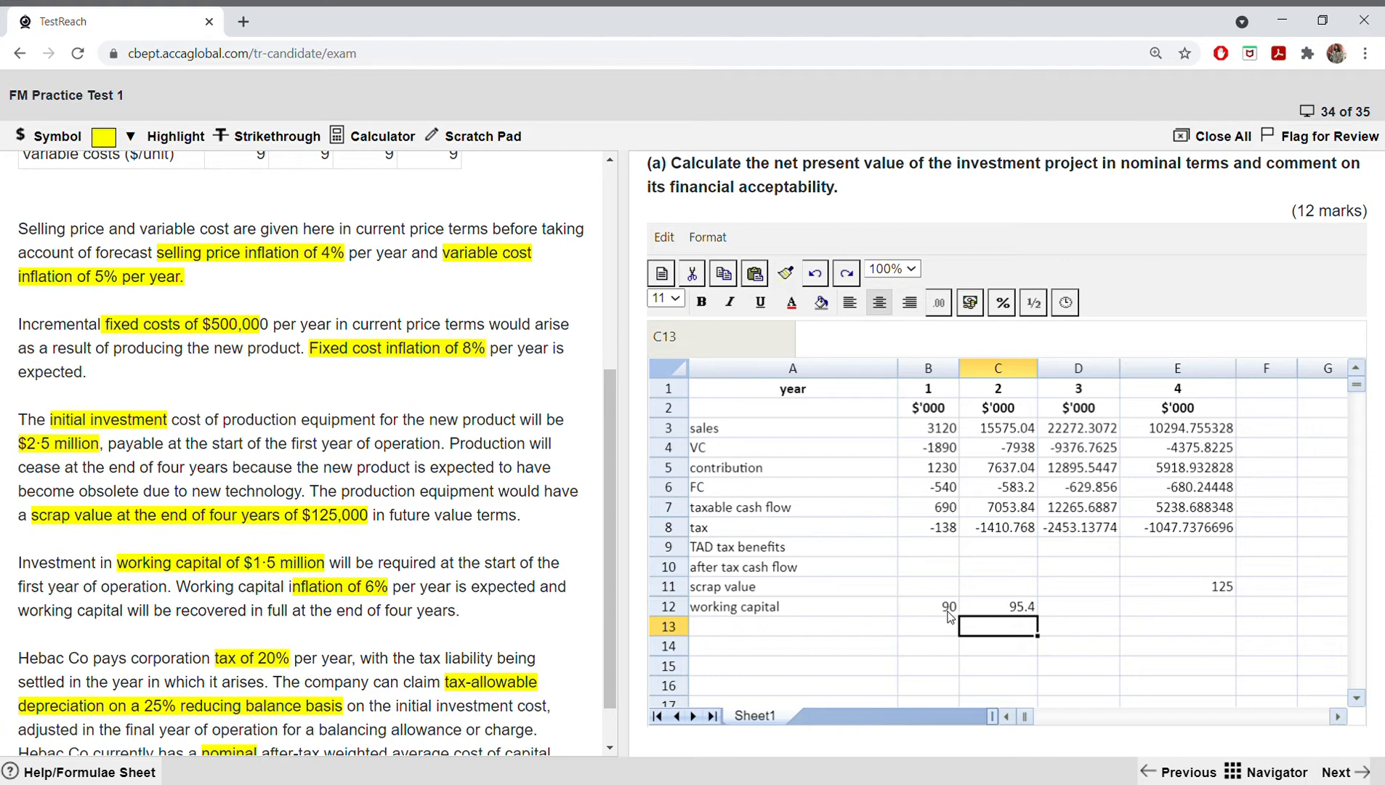
key("Right")
key("Up")
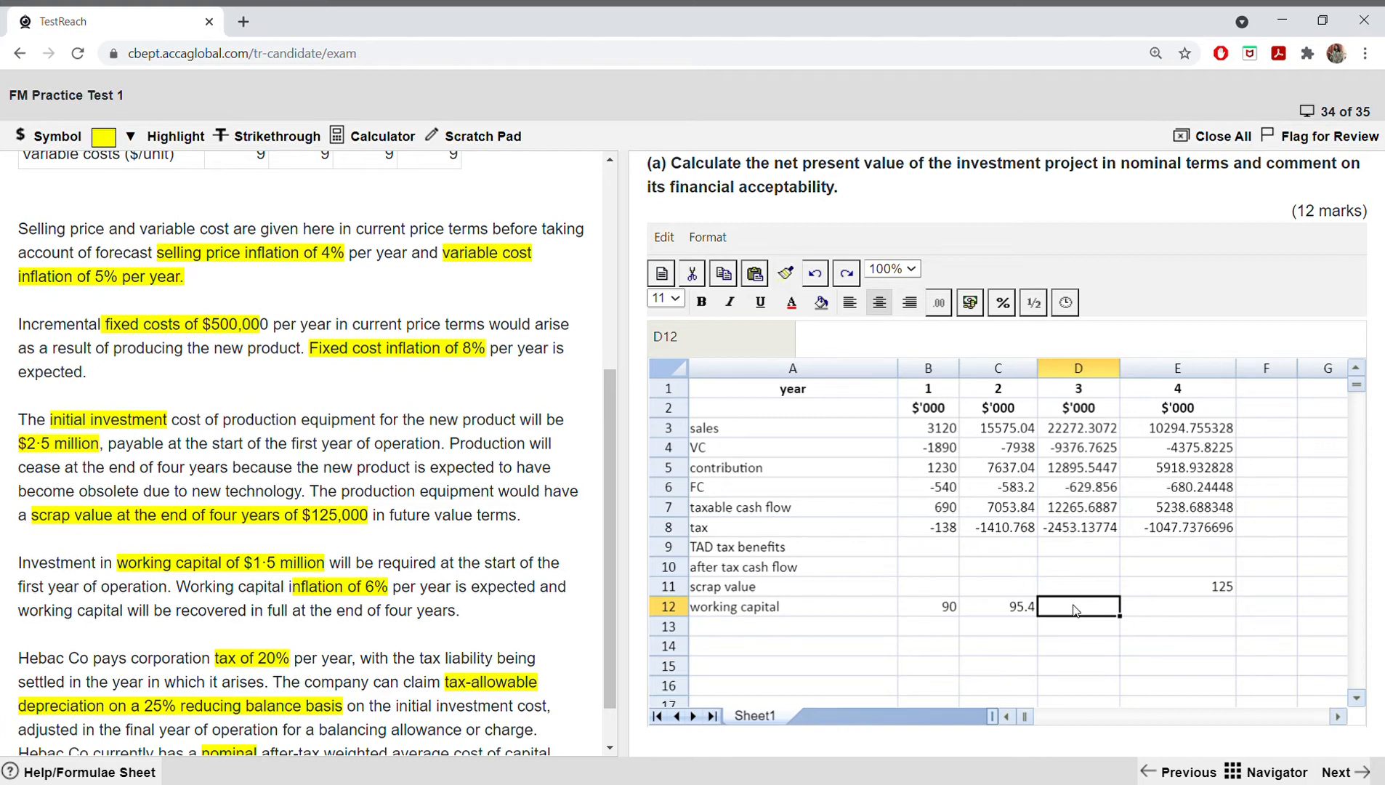
Step: Try to calculate the year 3 working capital increment in D12 with =1.06*C12
scroll(574, 541, "down", 1)
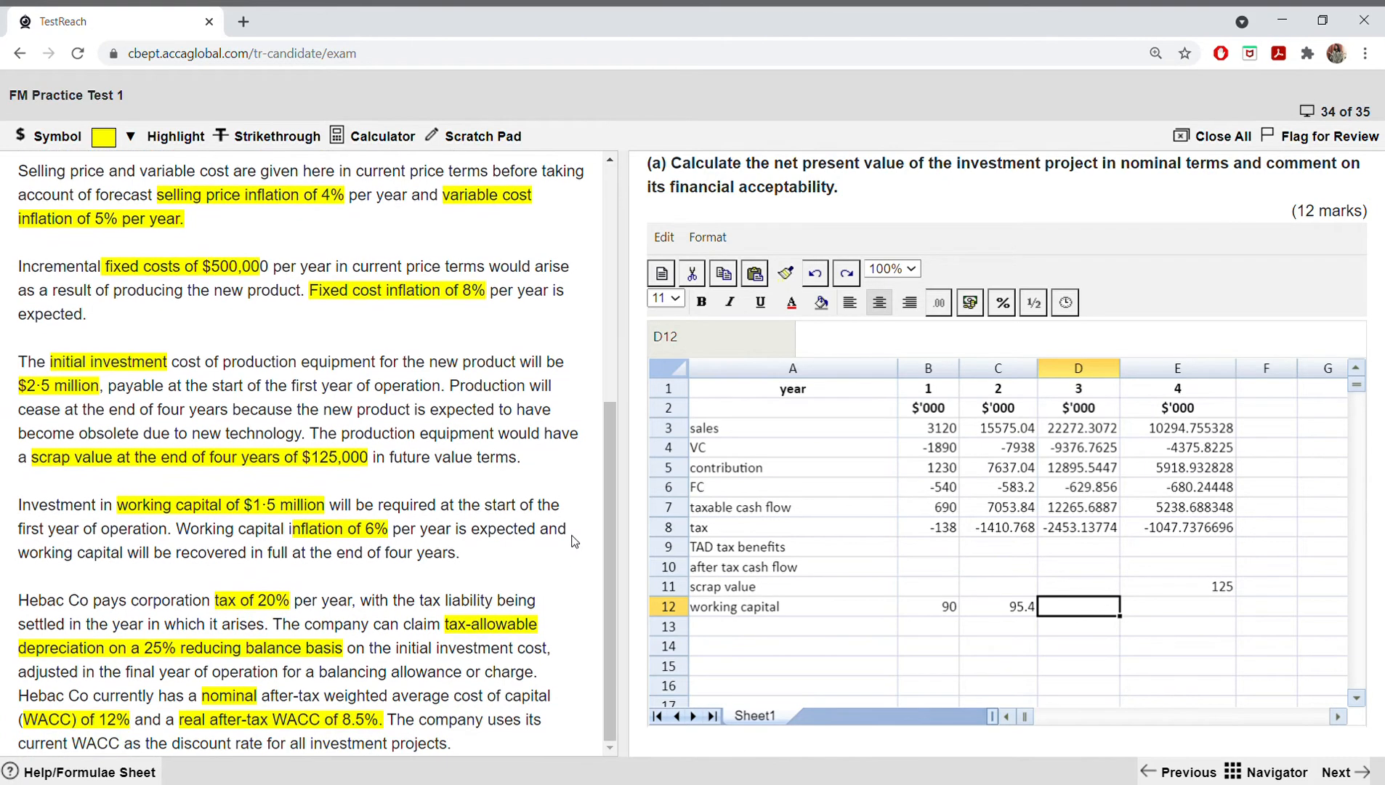
scroll(574, 541, "up", 1)
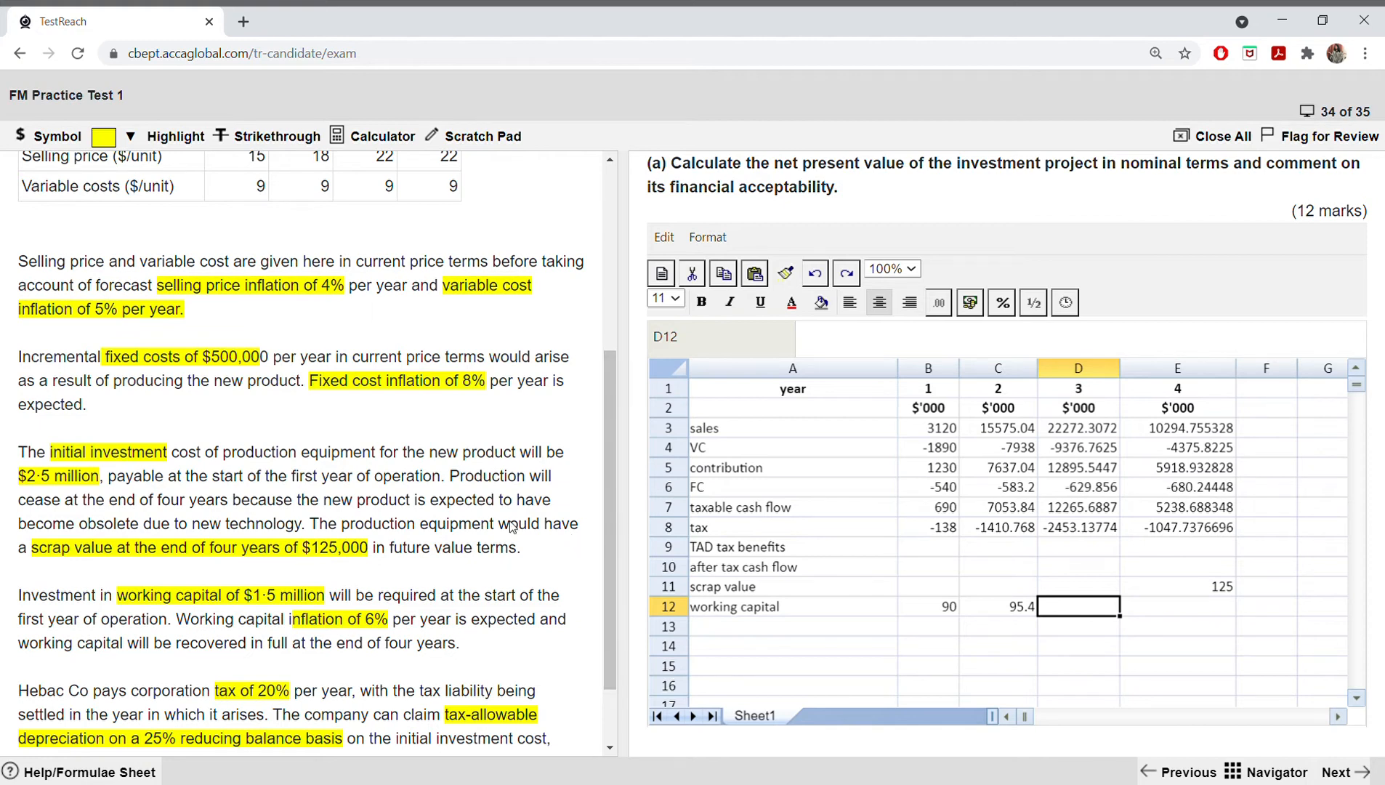
type("=1.06")
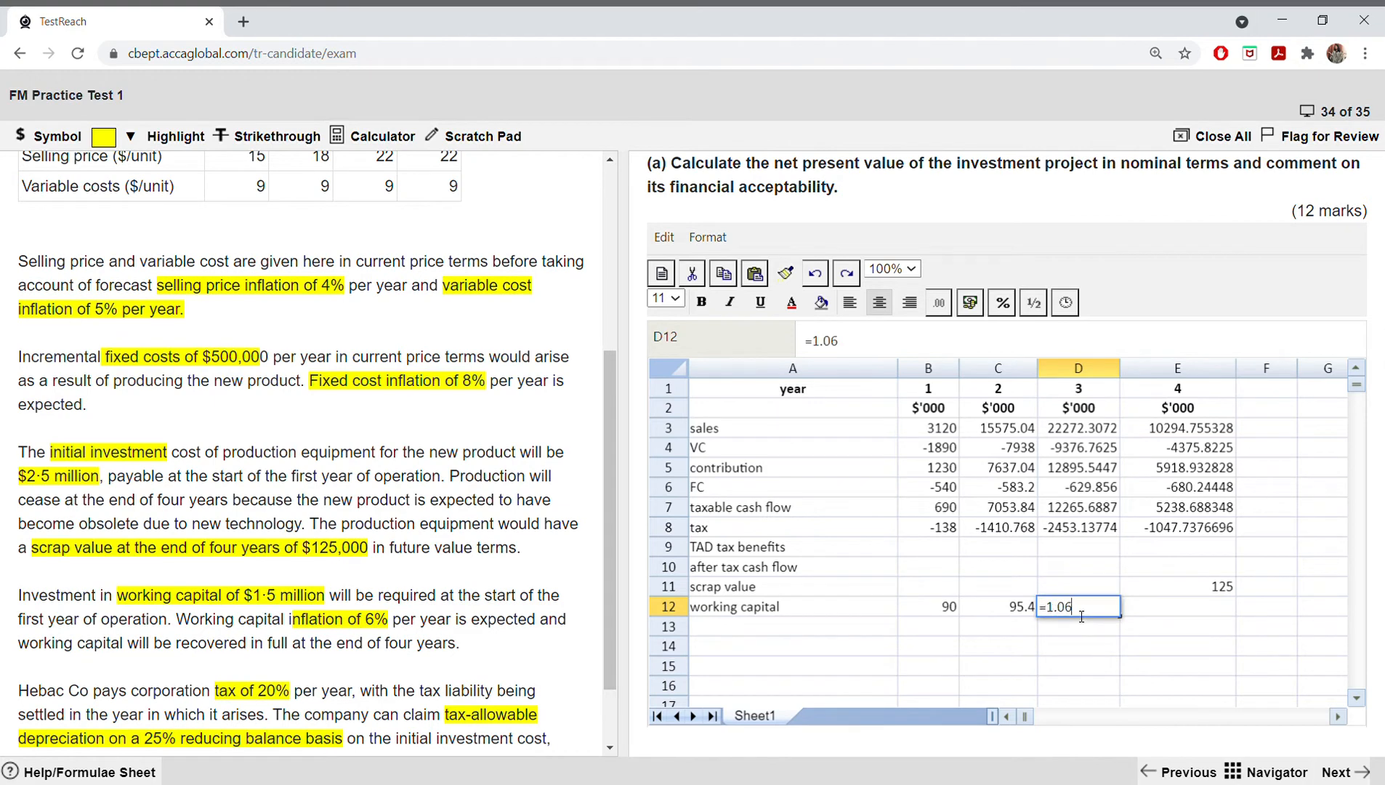
type("*")
left_click(1021, 609)
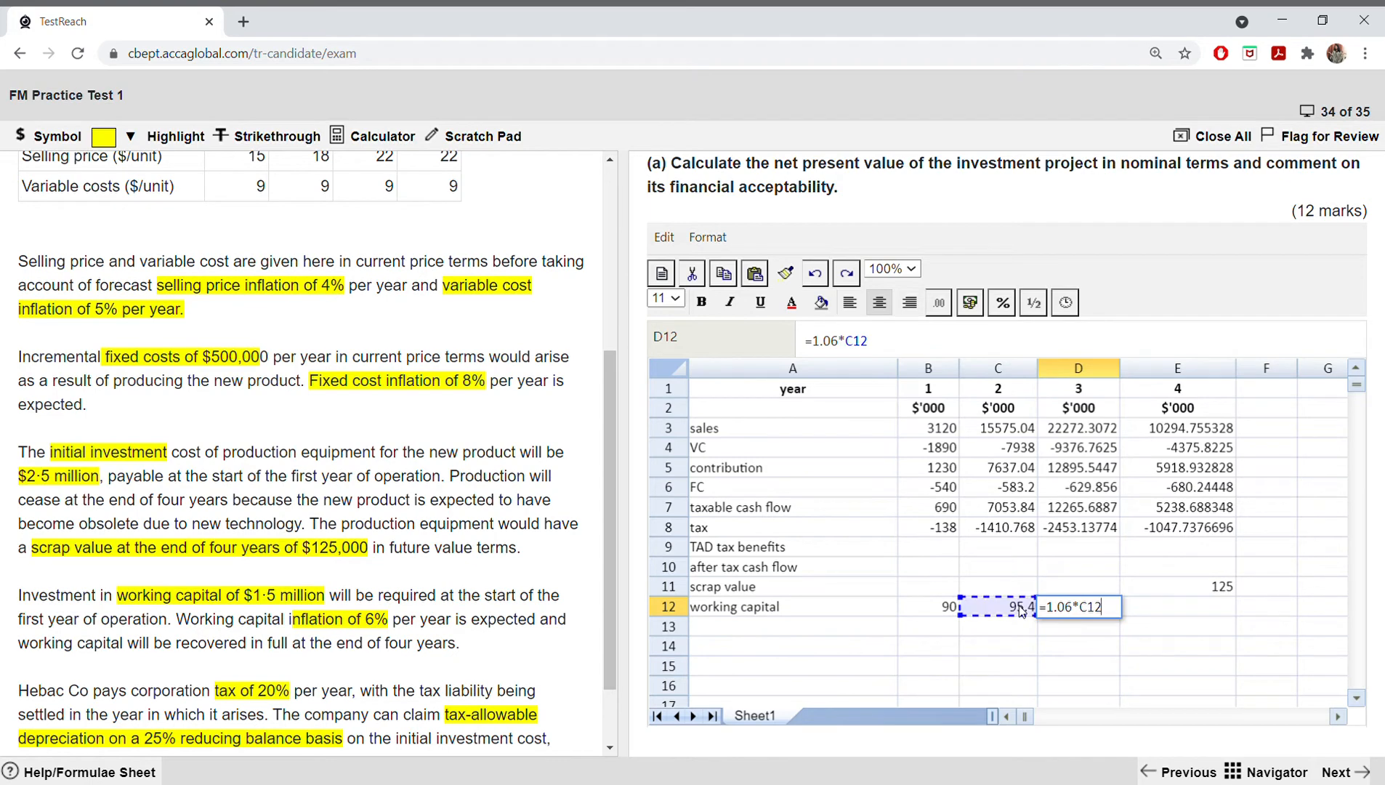
key("Return")
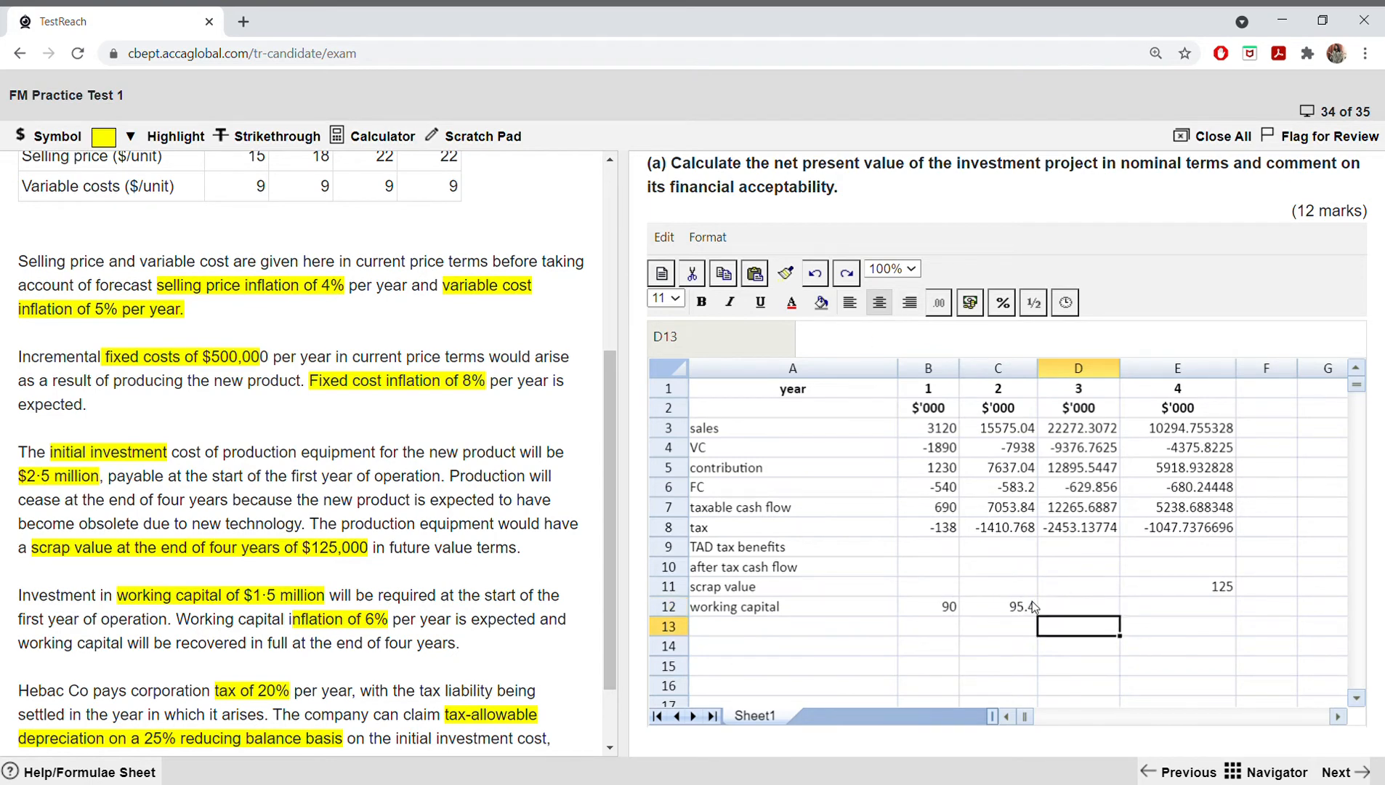
Step: Enter =1.06*C12 in D12 to inflate the year 2 working capital increment into year 3
left_click(1089, 595)
left_click(1087, 603)
double_click(1087, 607)
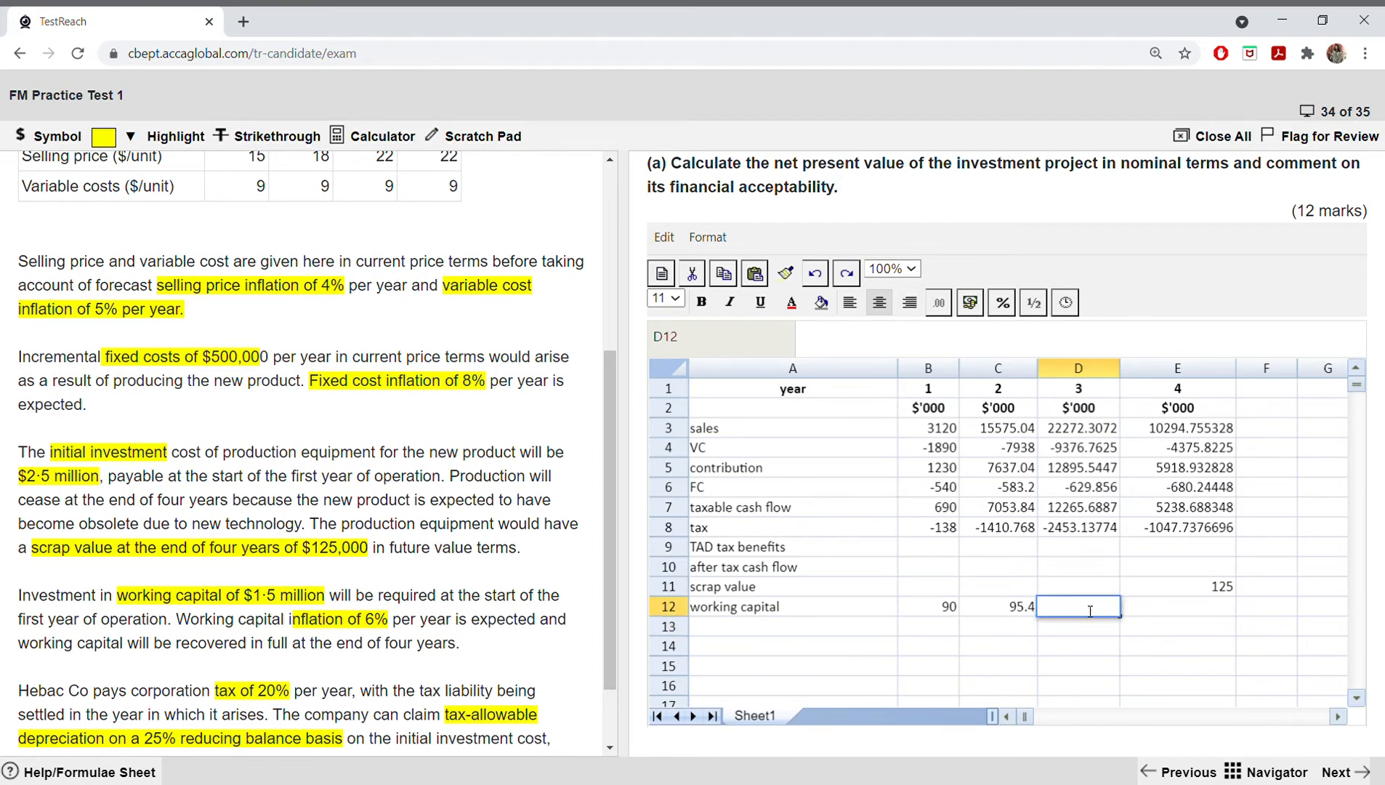
type("=1.06*")
left_click(1017, 613)
key("Return")
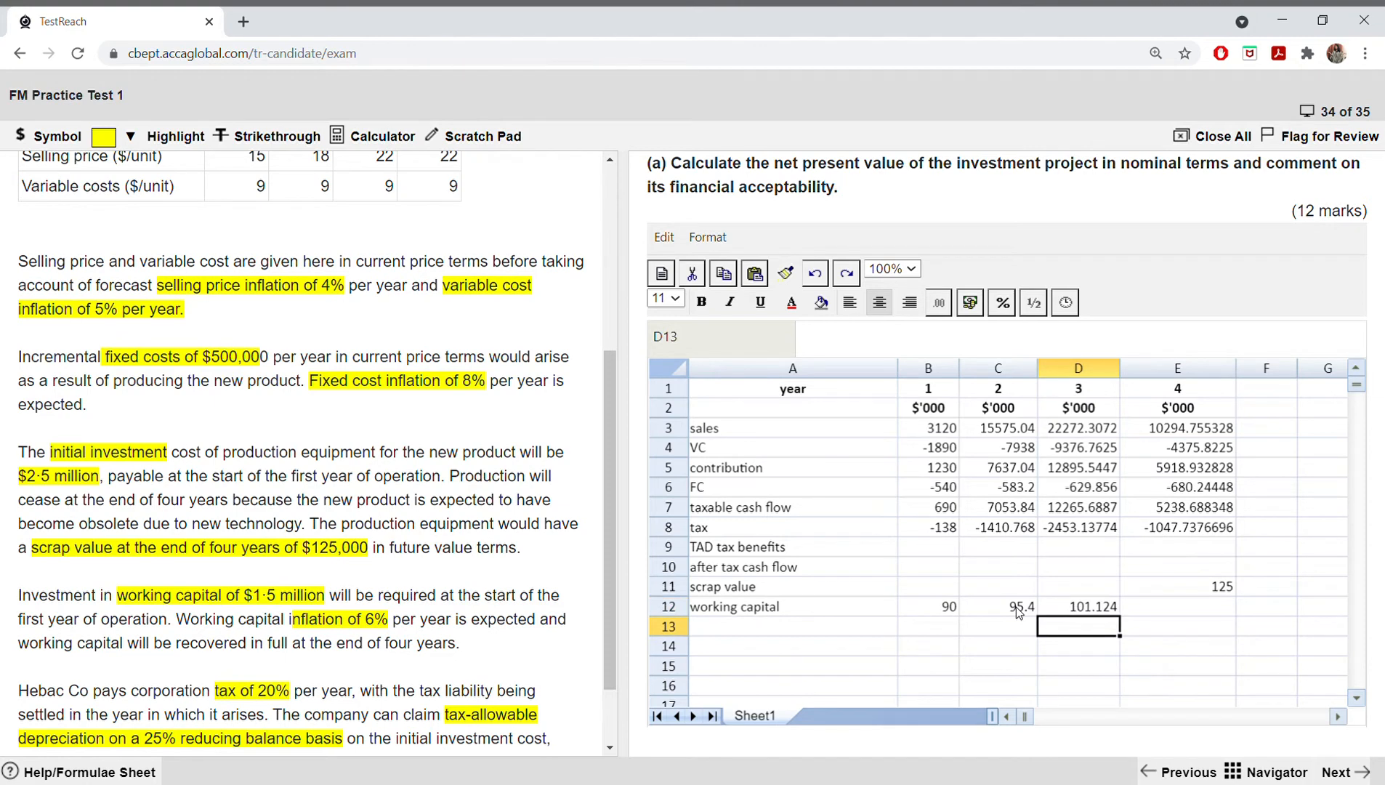
Step: Turn the year 1 working capital increment in B12 into an outflow with =-(6%*1500)
left_click(1169, 613)
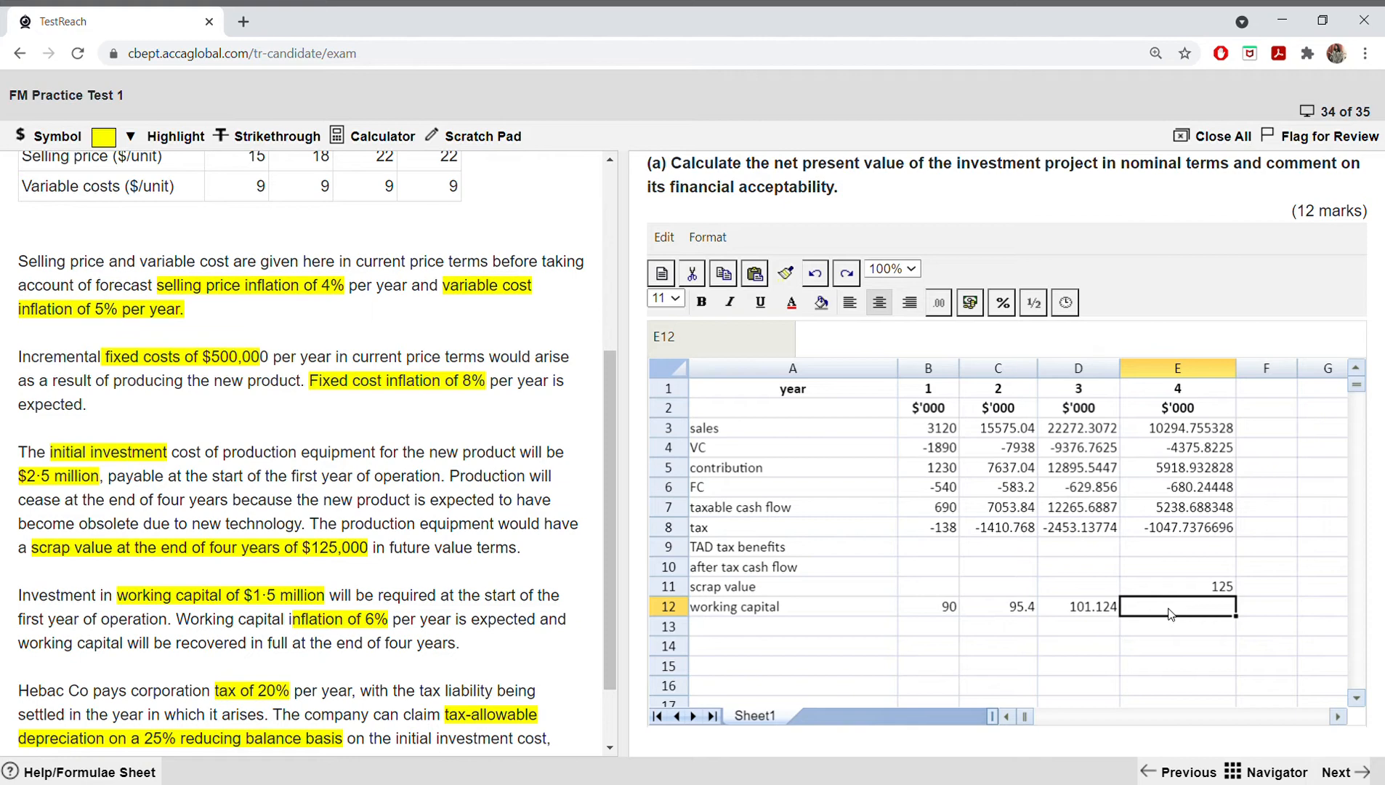
left_click(946, 611)
double_click(947, 610)
left_click(921, 616)
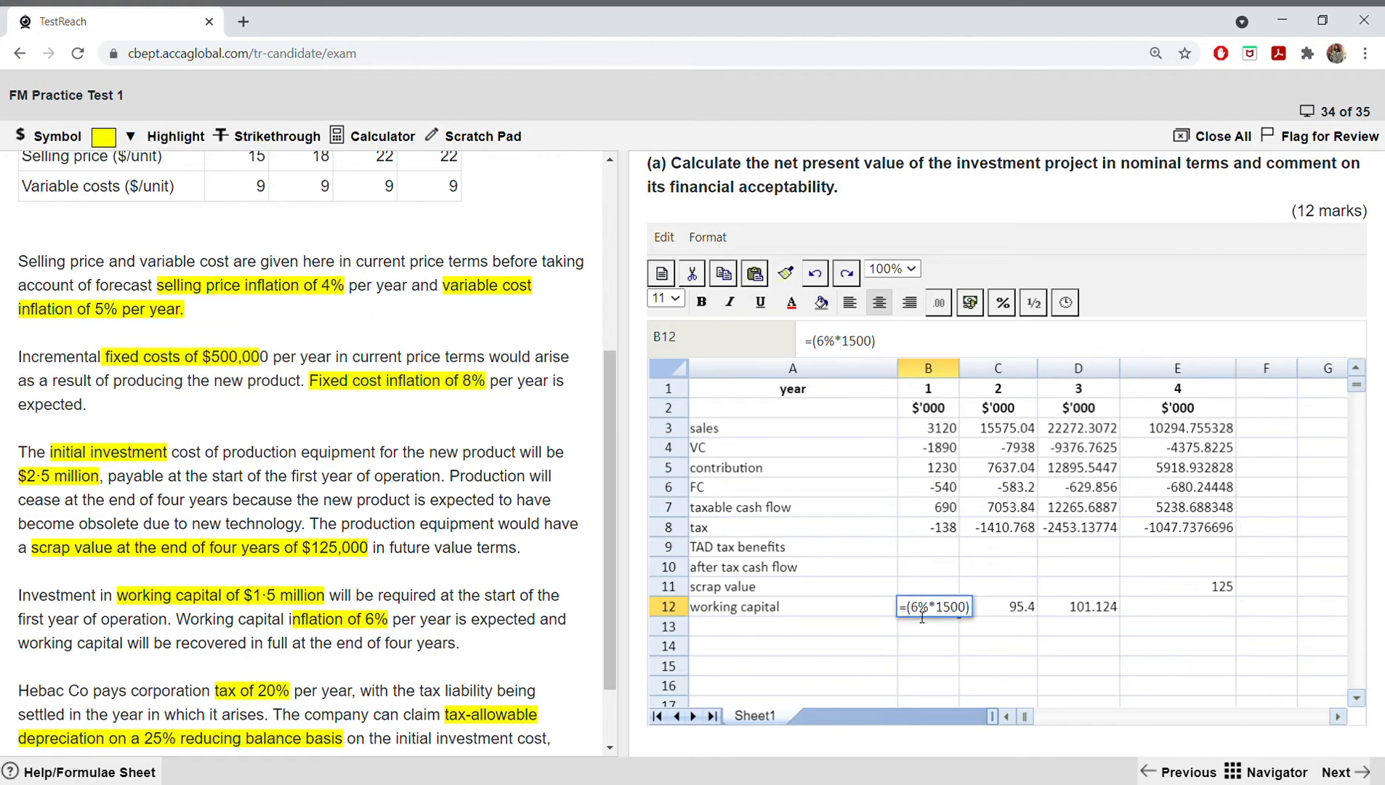
key("Left")
type("-")
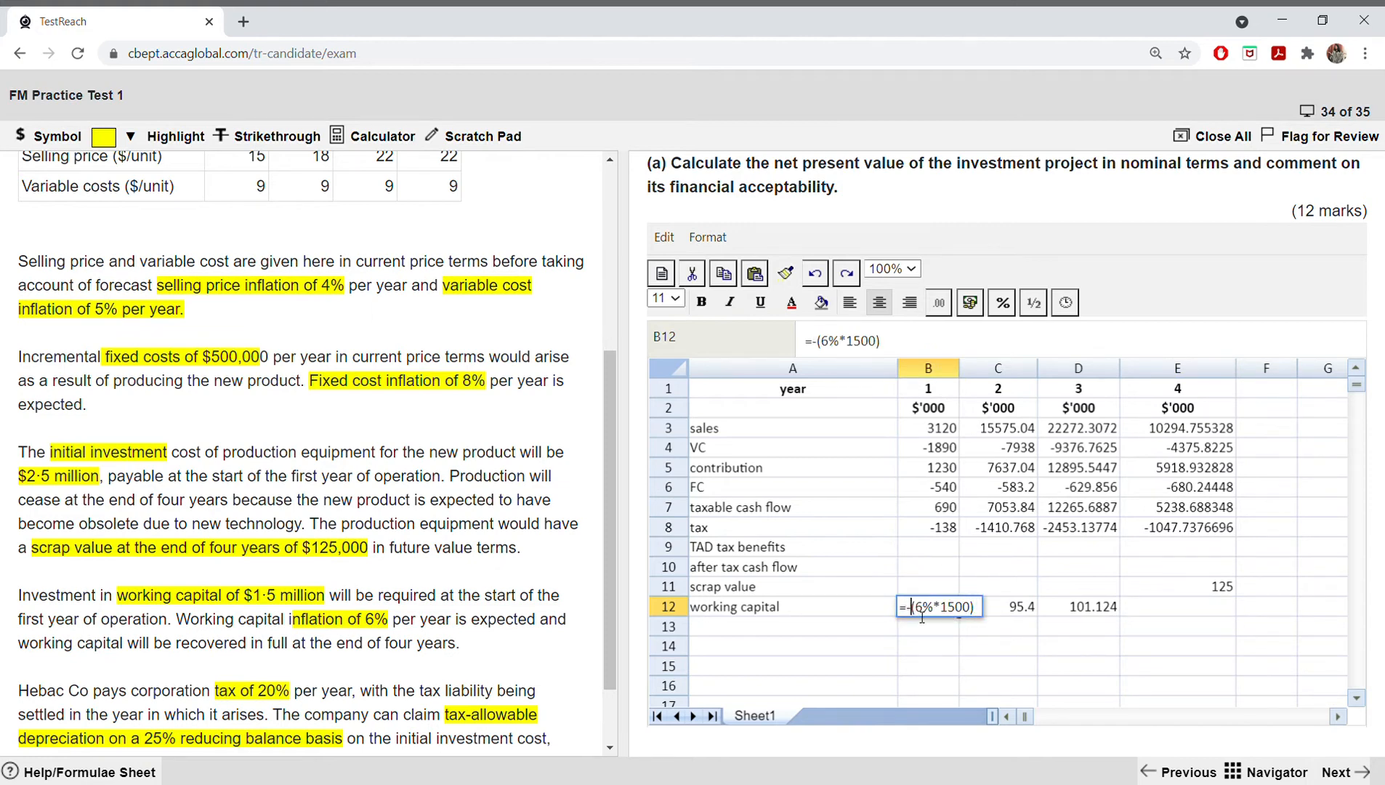
key("Return")
left_click(947, 612)
Step: Total the working capital increments of years 1 to 3 in E12 with =SUM(B12:D12)
left_click(1184, 609)
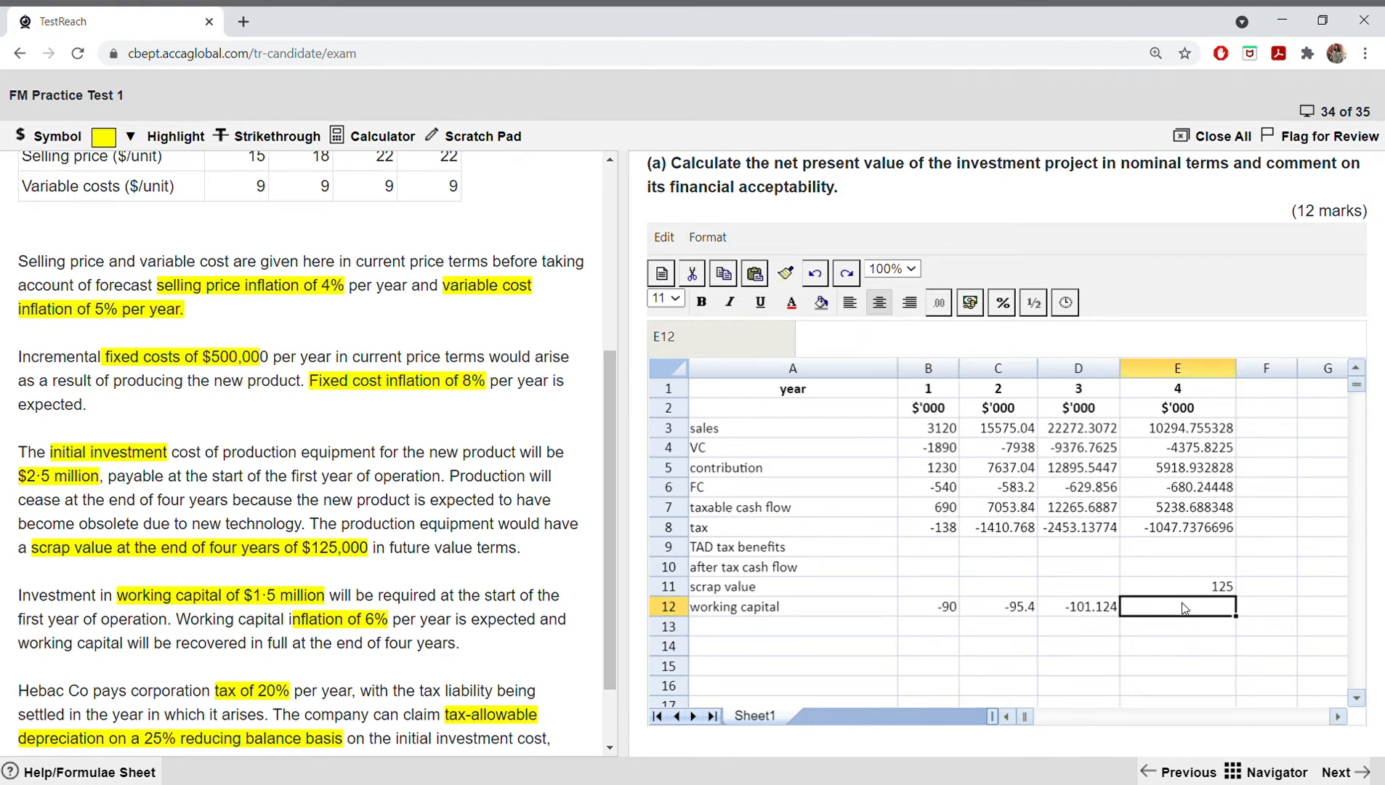
double_click(1185, 609)
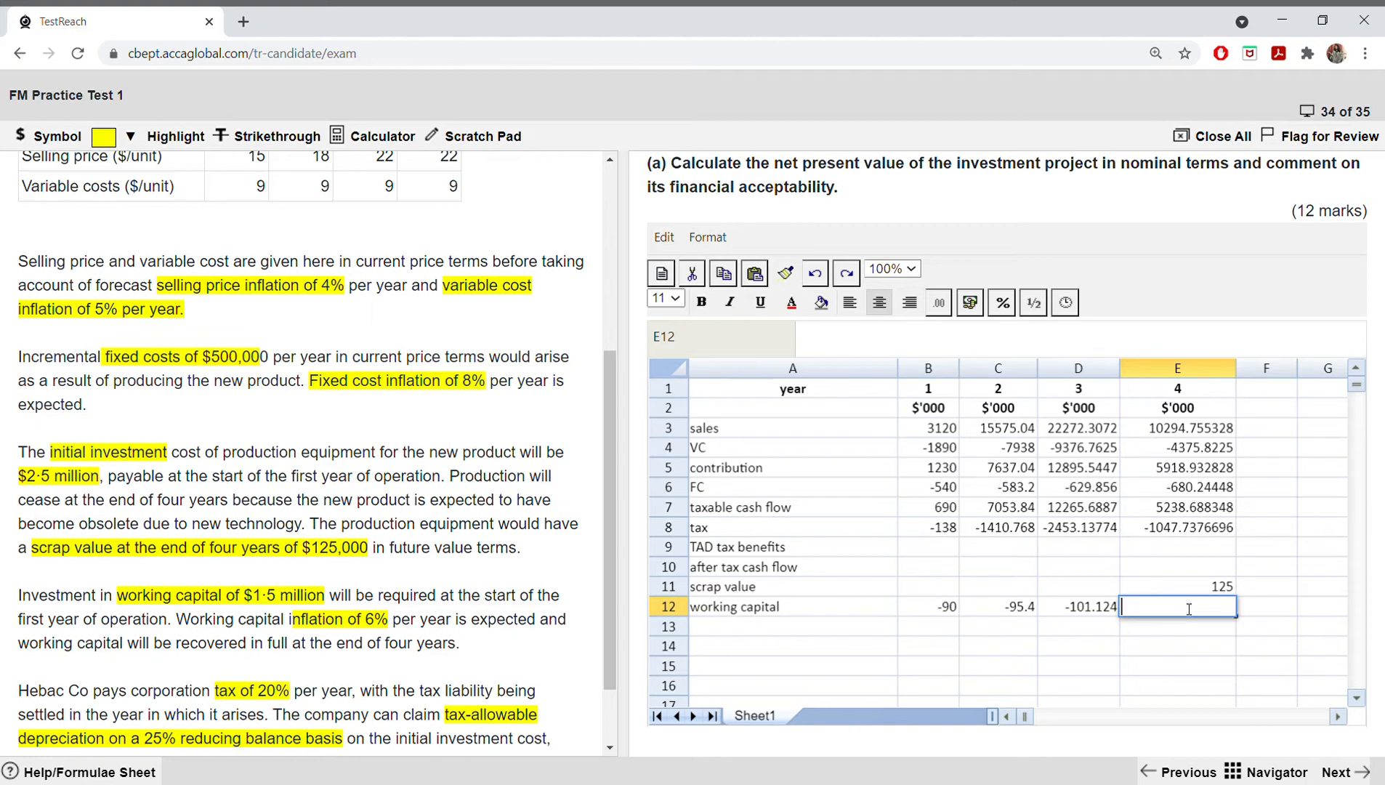
type("=sum(")
left_click_drag(943, 608, 1088, 610)
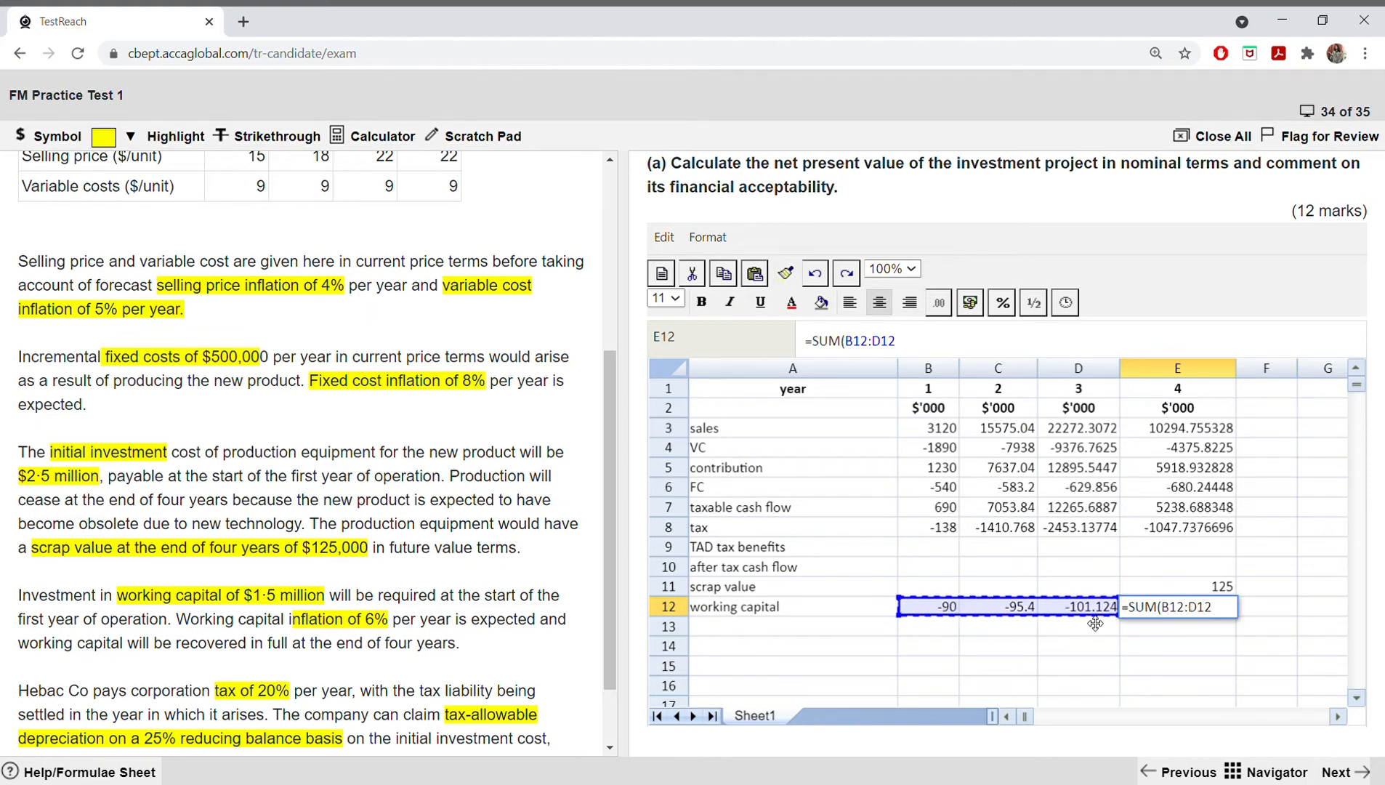
key("Return")
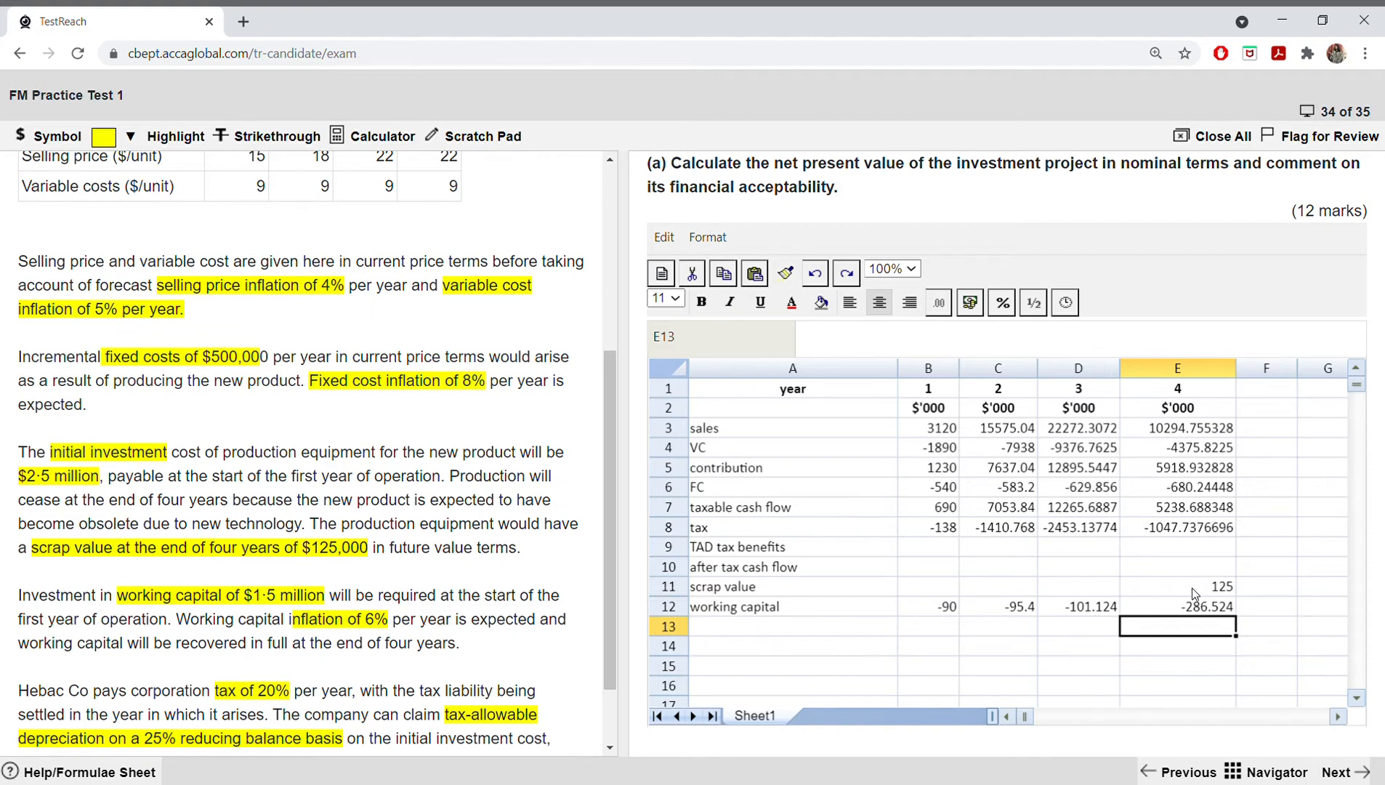
Step: Clear the year 4 working capital formula in E12 and re-enter it as =SUM(B12:D12)
double_click(1183, 607)
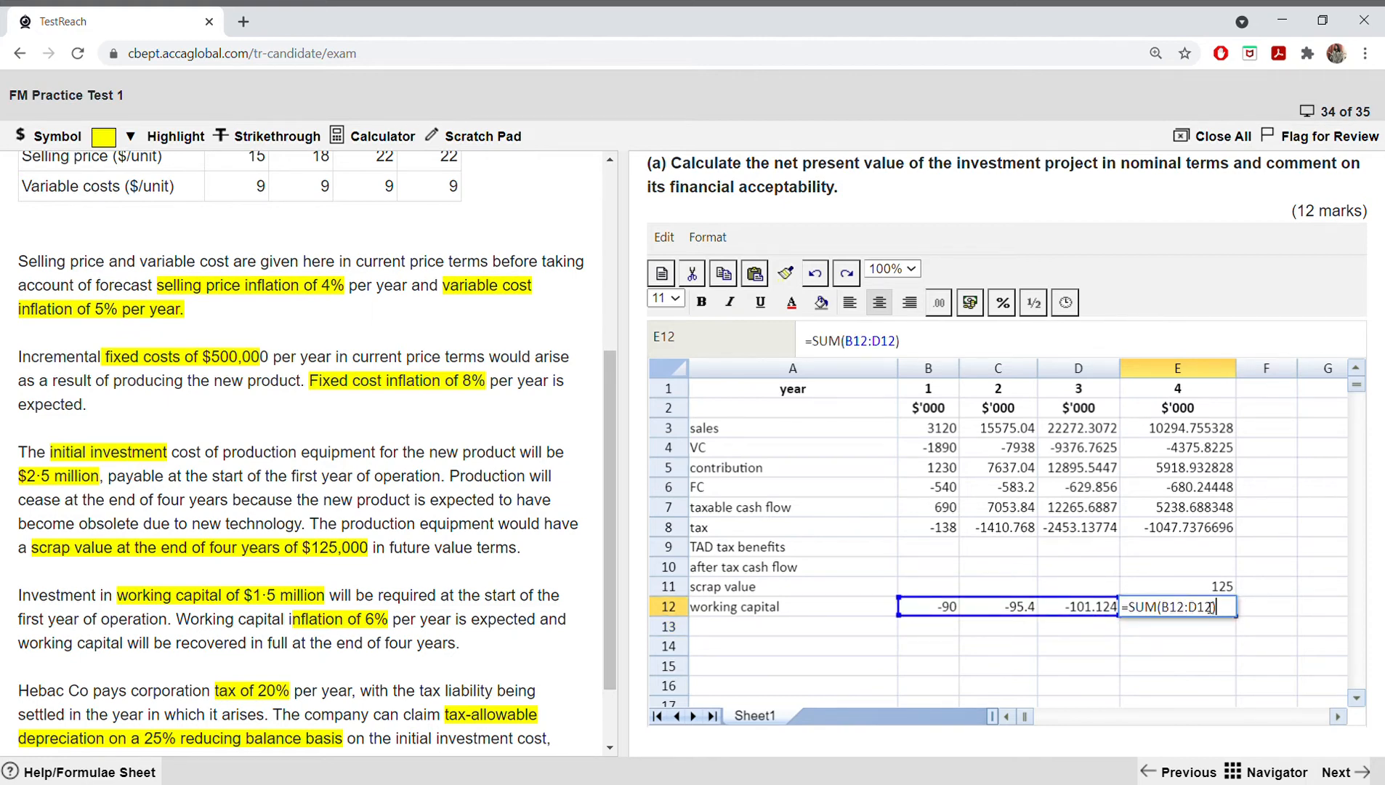
key("BackSpace")
key("BackSpace")
key("BackSpace")
key("BackSpace")
key("BackSpace")
key("BackSpace")
key("BackSpace")
key("BackSpace")
key("BackSpace")
key("BackSpace")
key("BackSpace")
key("BackSpace")
key("BackSpace")
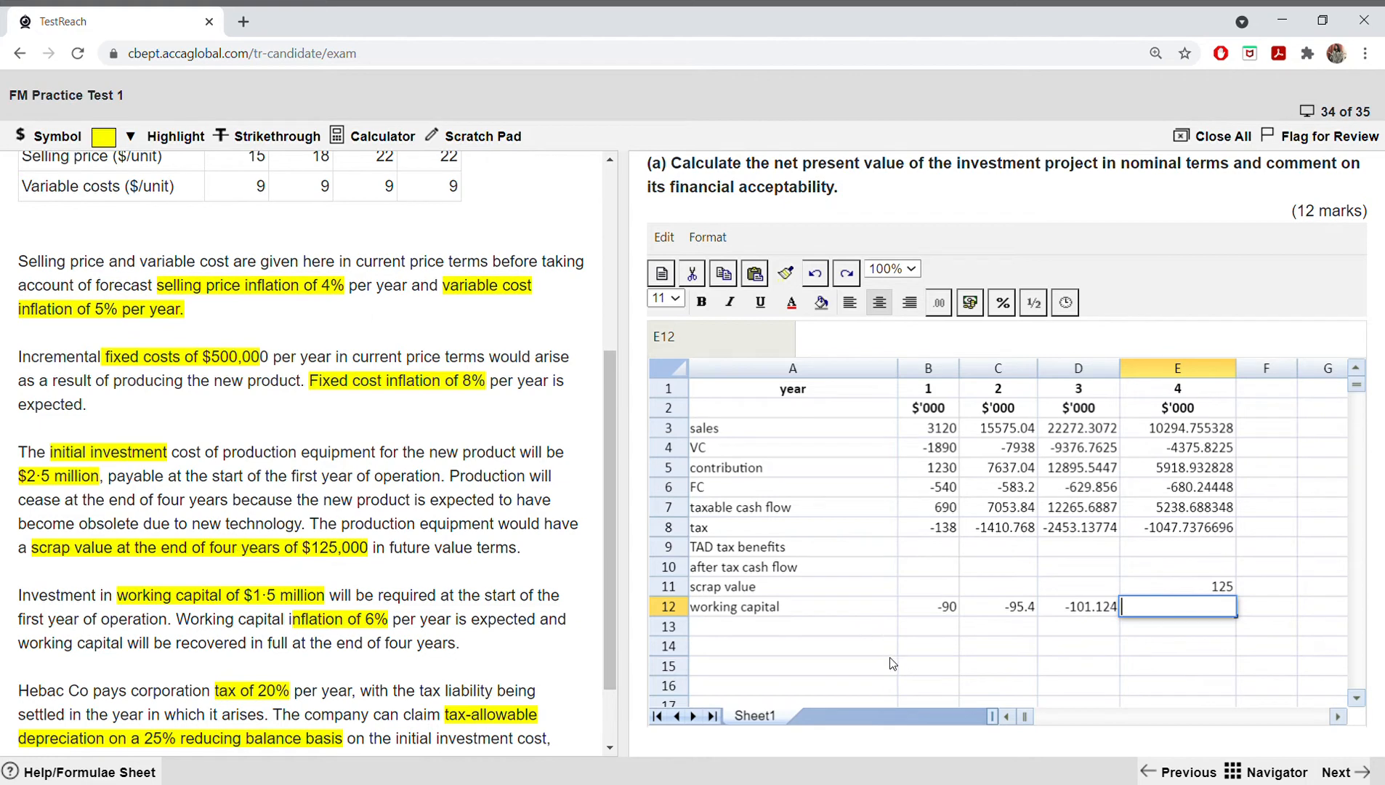
type("=sum(")
left_click_drag(911, 600, 1072, 609)
type(")")
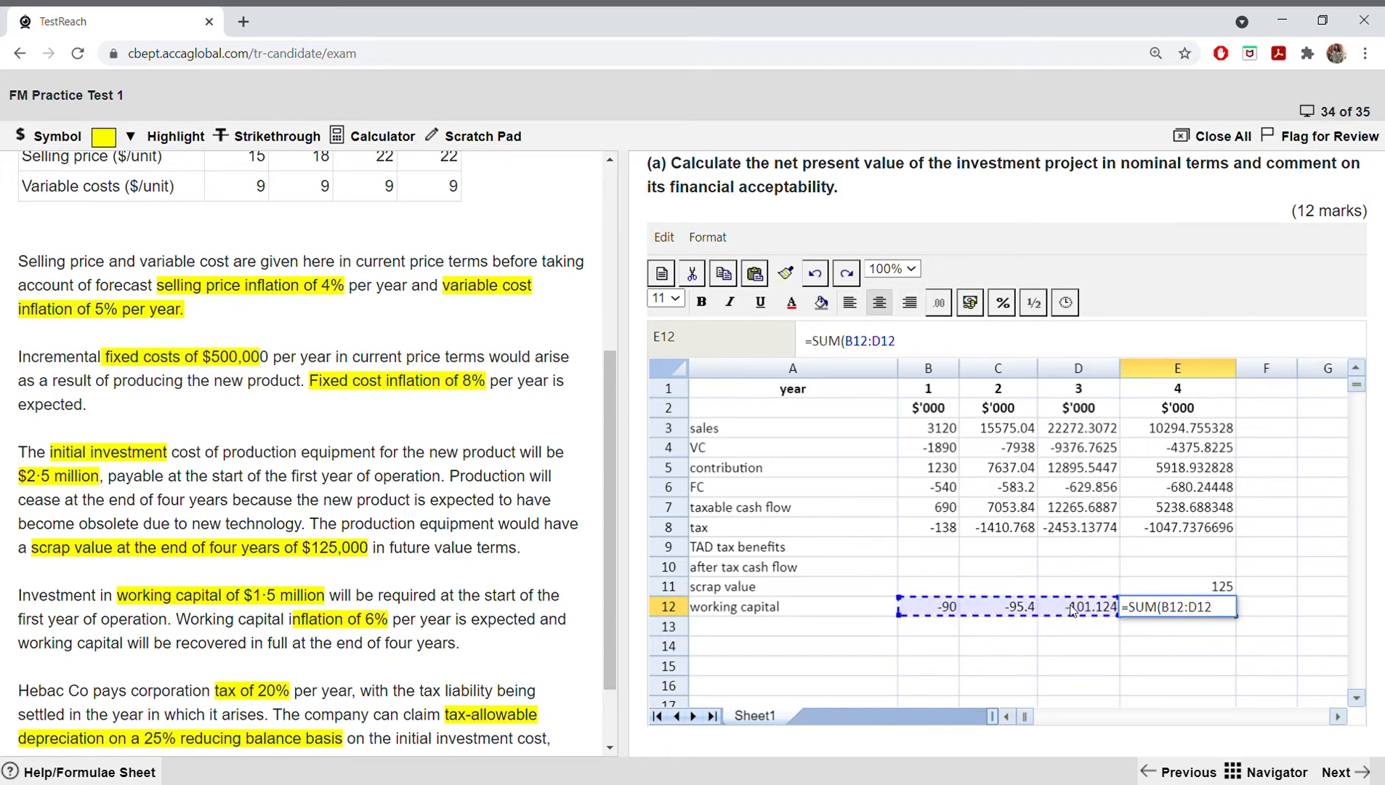
key("Return")
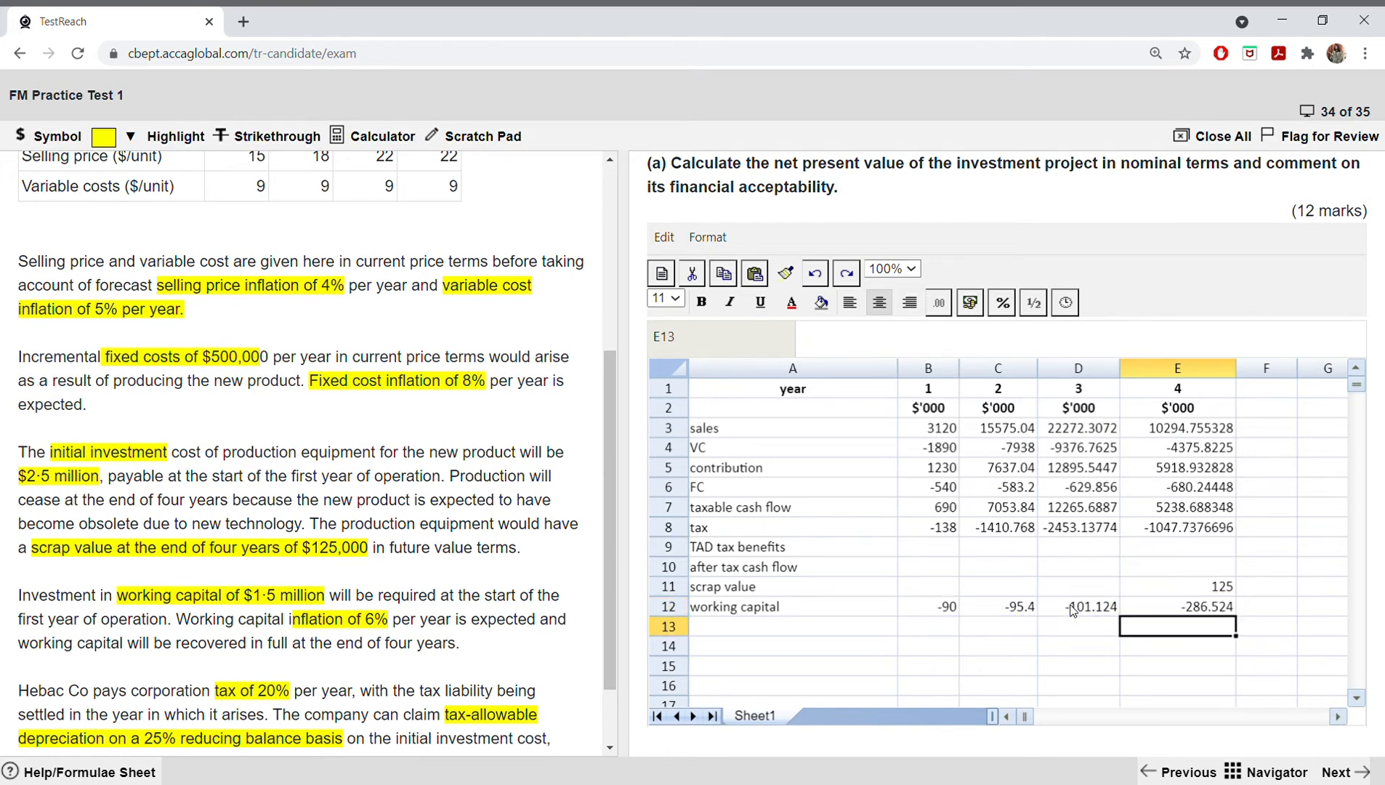
Step: Try to add the initial 1500 of working capital to the sum in E12 by appending +1500
double_click(1208, 608)
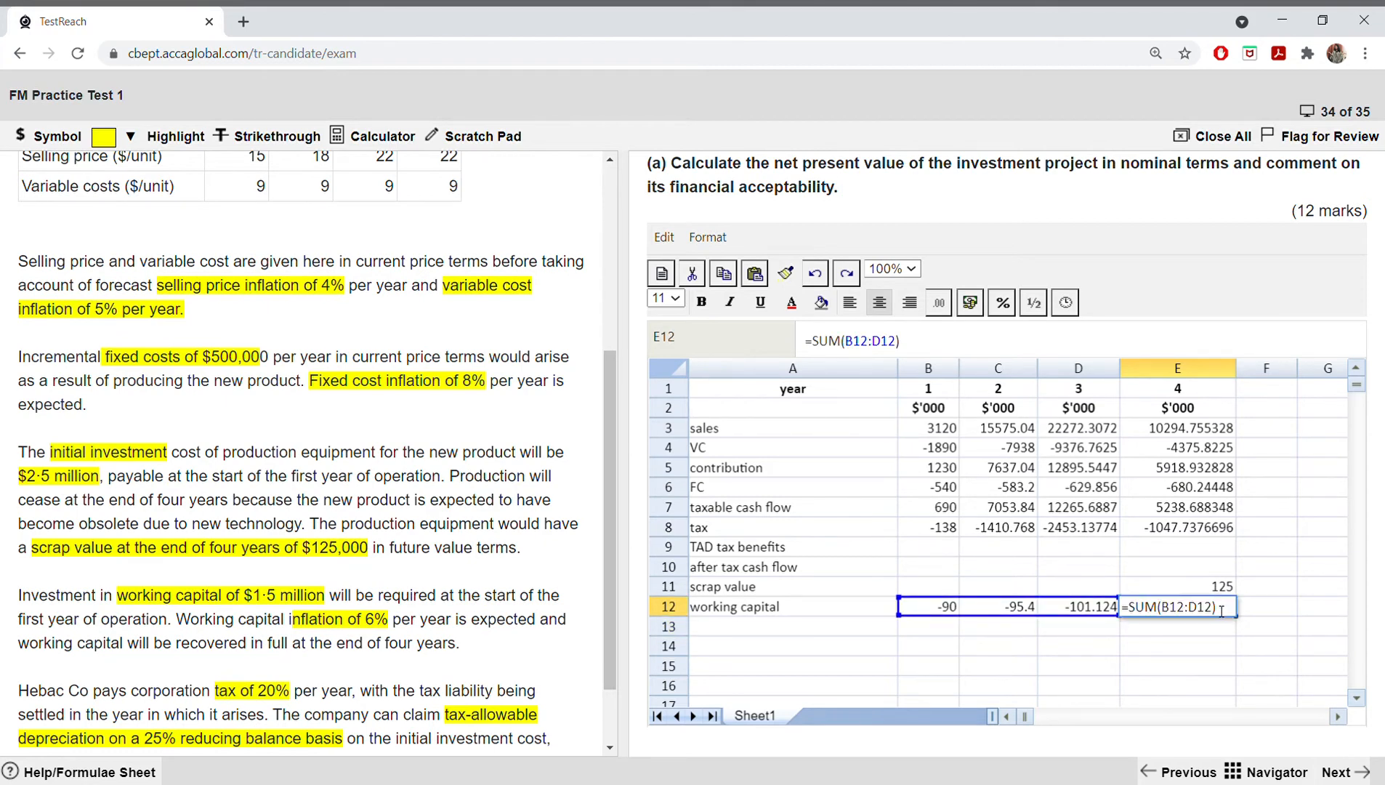
type("+1500")
key("Return")
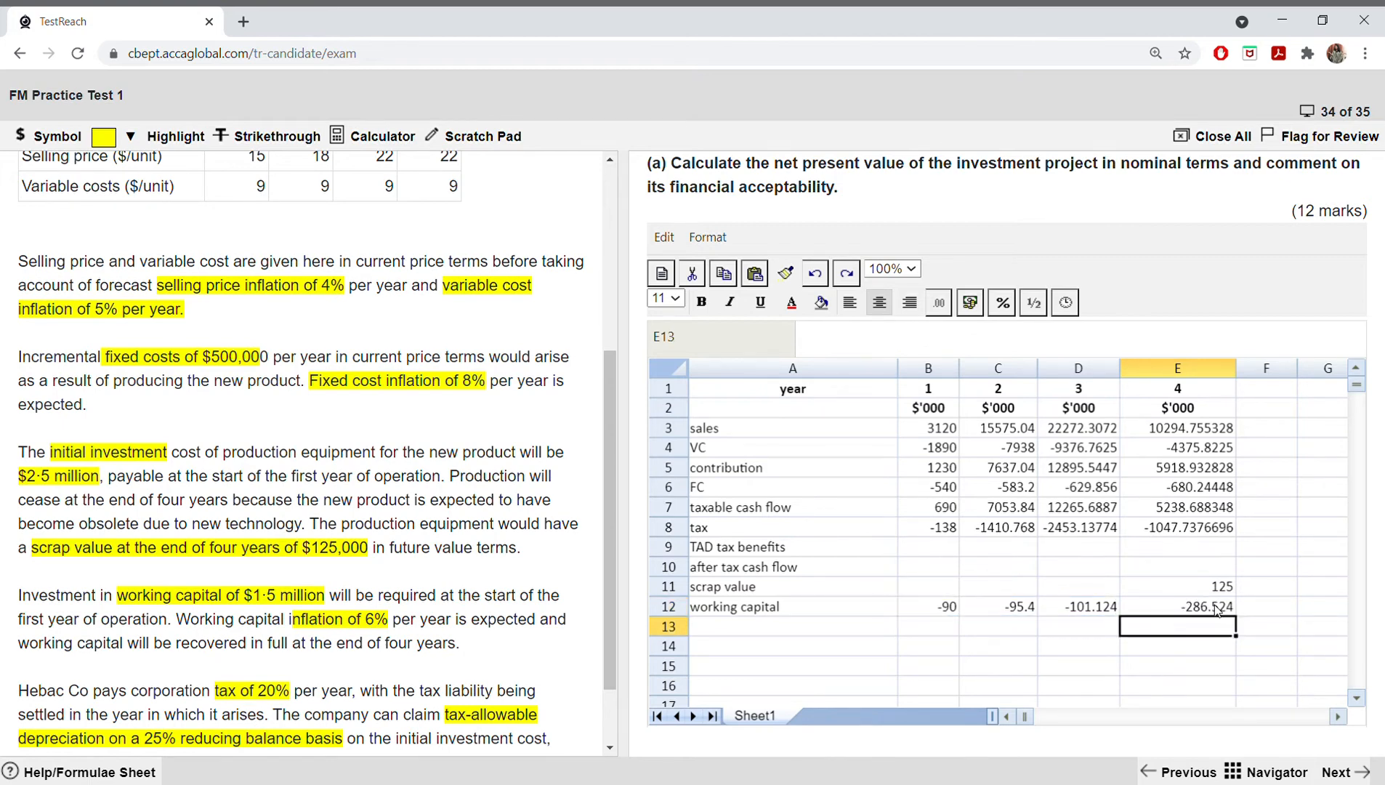
Step: Rewrite the year 4 working capital formula in E12 as =SUM(B12,C12,D12,1500)
double_click(1217, 608)
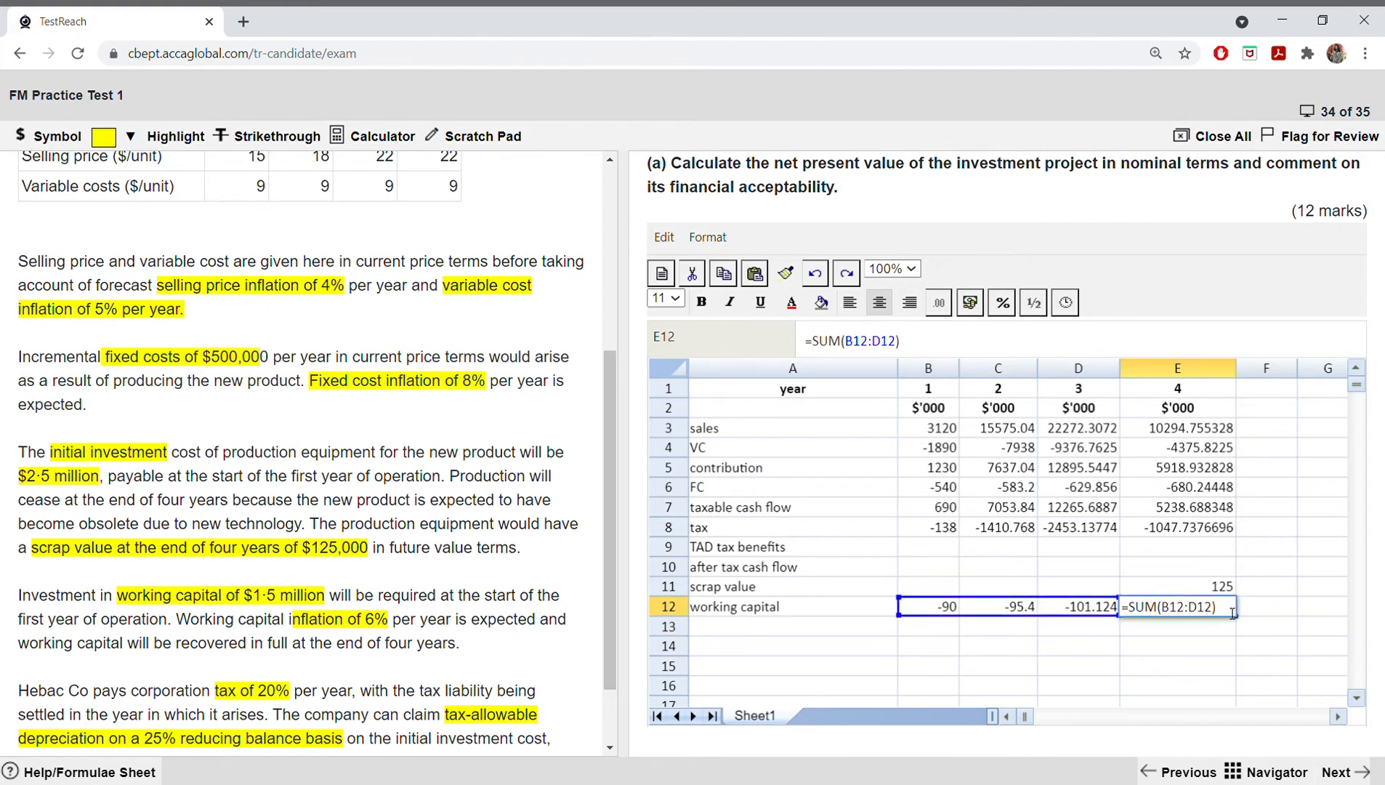
key("BackSpace")
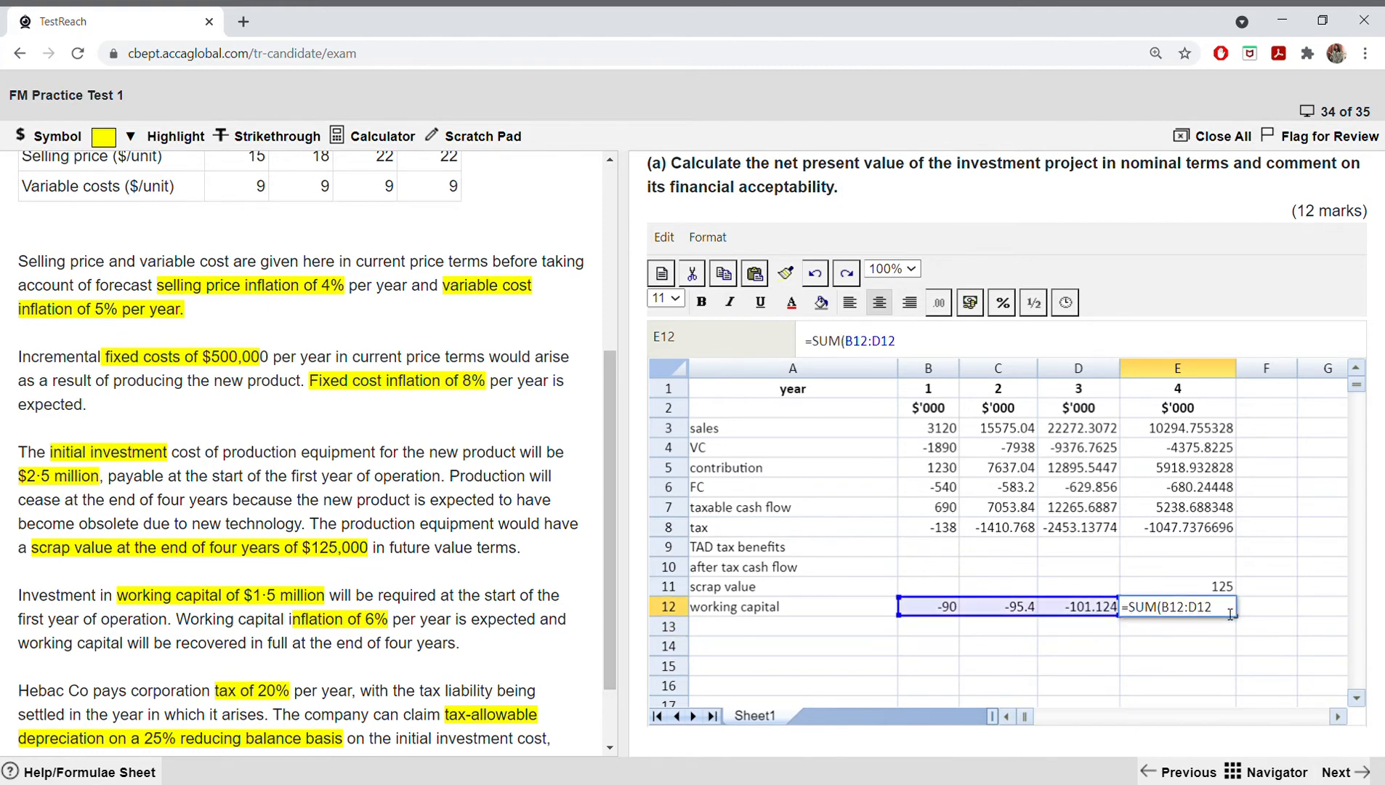
key("BackSpace")
key("BackSpace")
key("BackSpace")
key("BackSpace")
key("BackSpace")
key("BackSpace")
key("BackSpace")
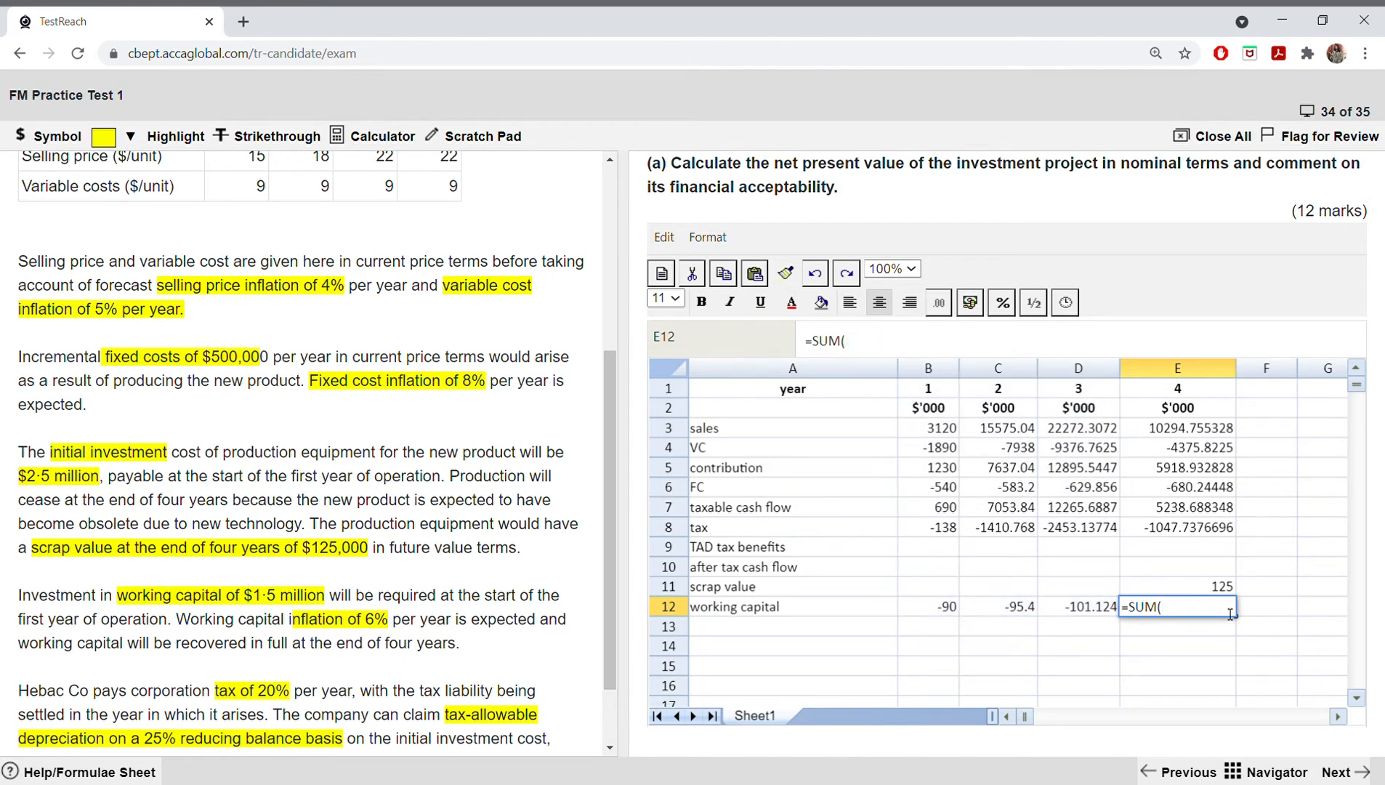
left_click(943, 615)
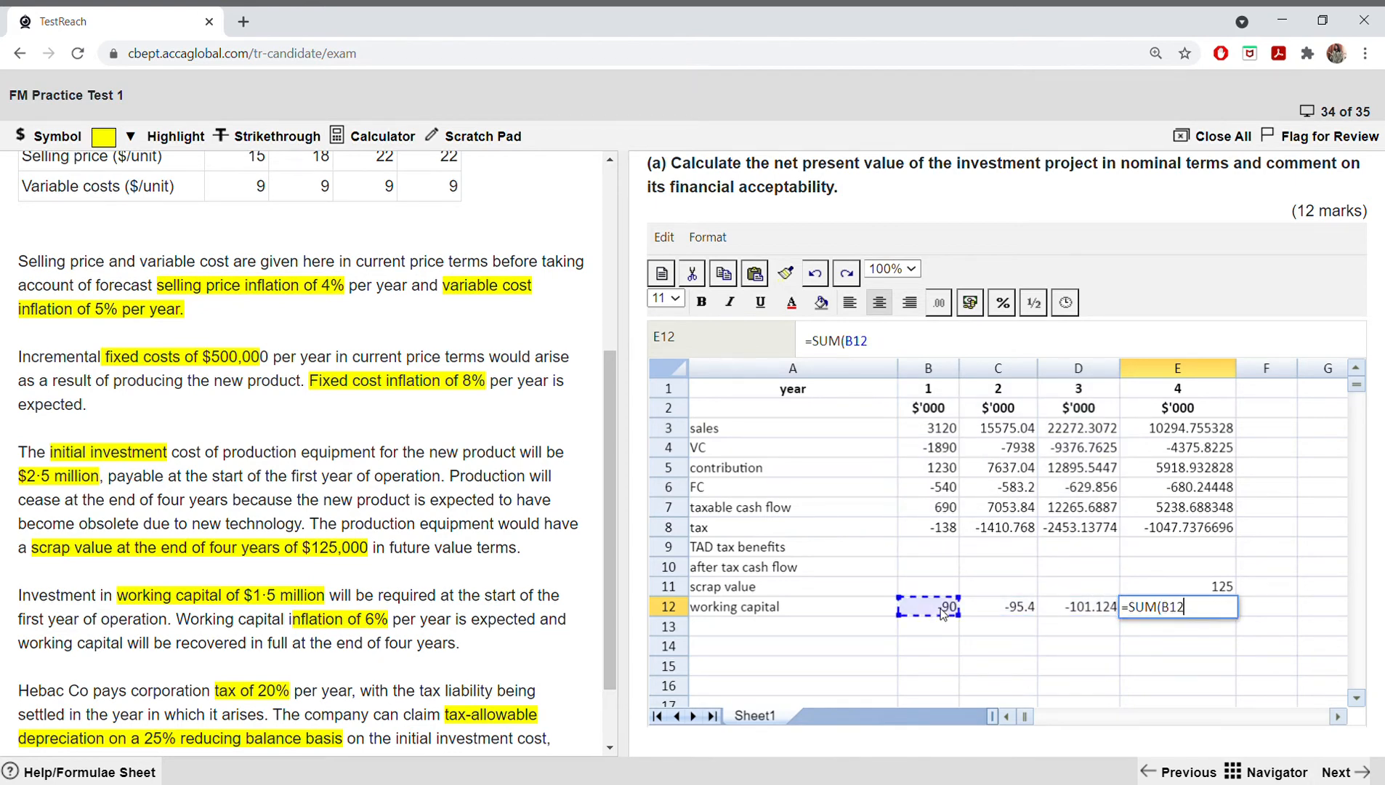
type(",")
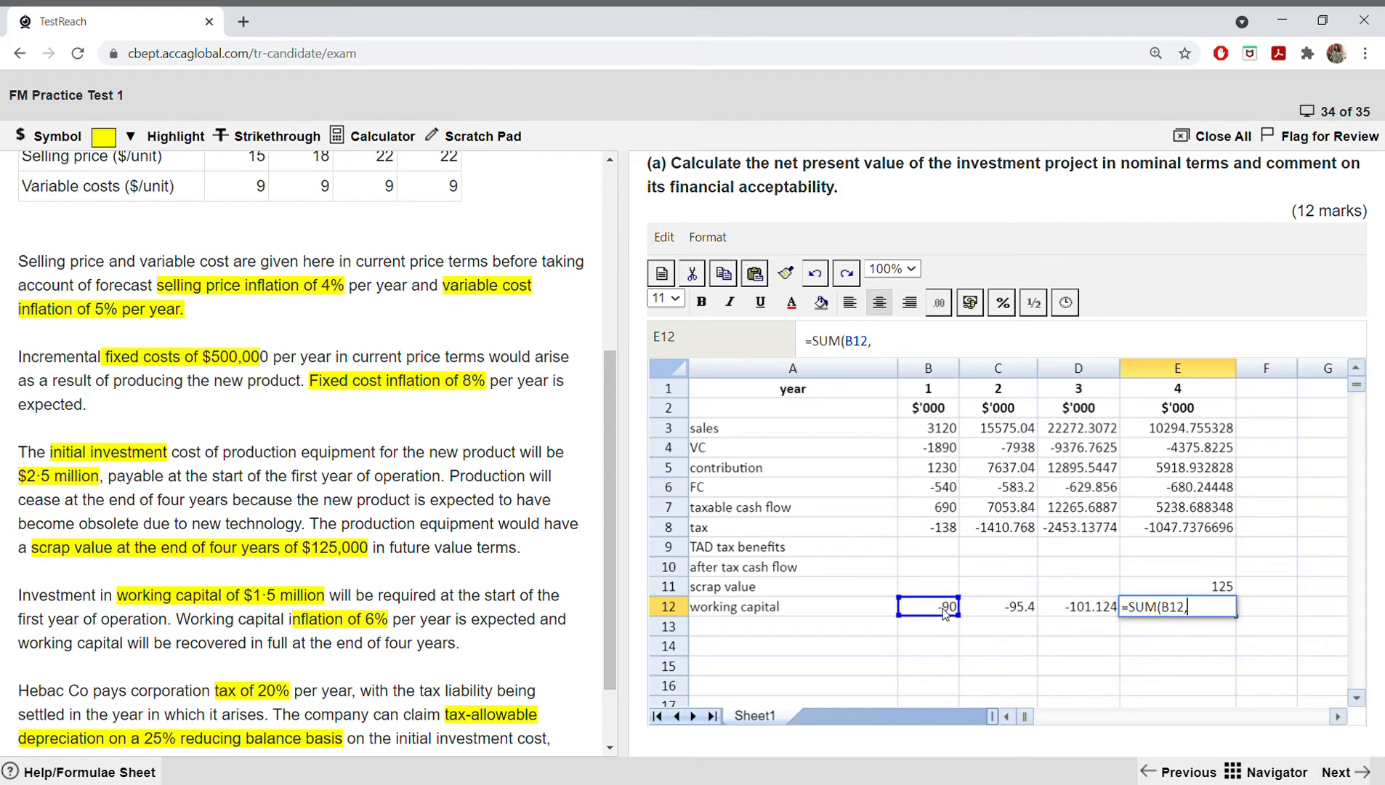
type("+")
key("BackSpace")
left_click(990, 610)
type(",")
left_click(1055, 610)
type(",5")
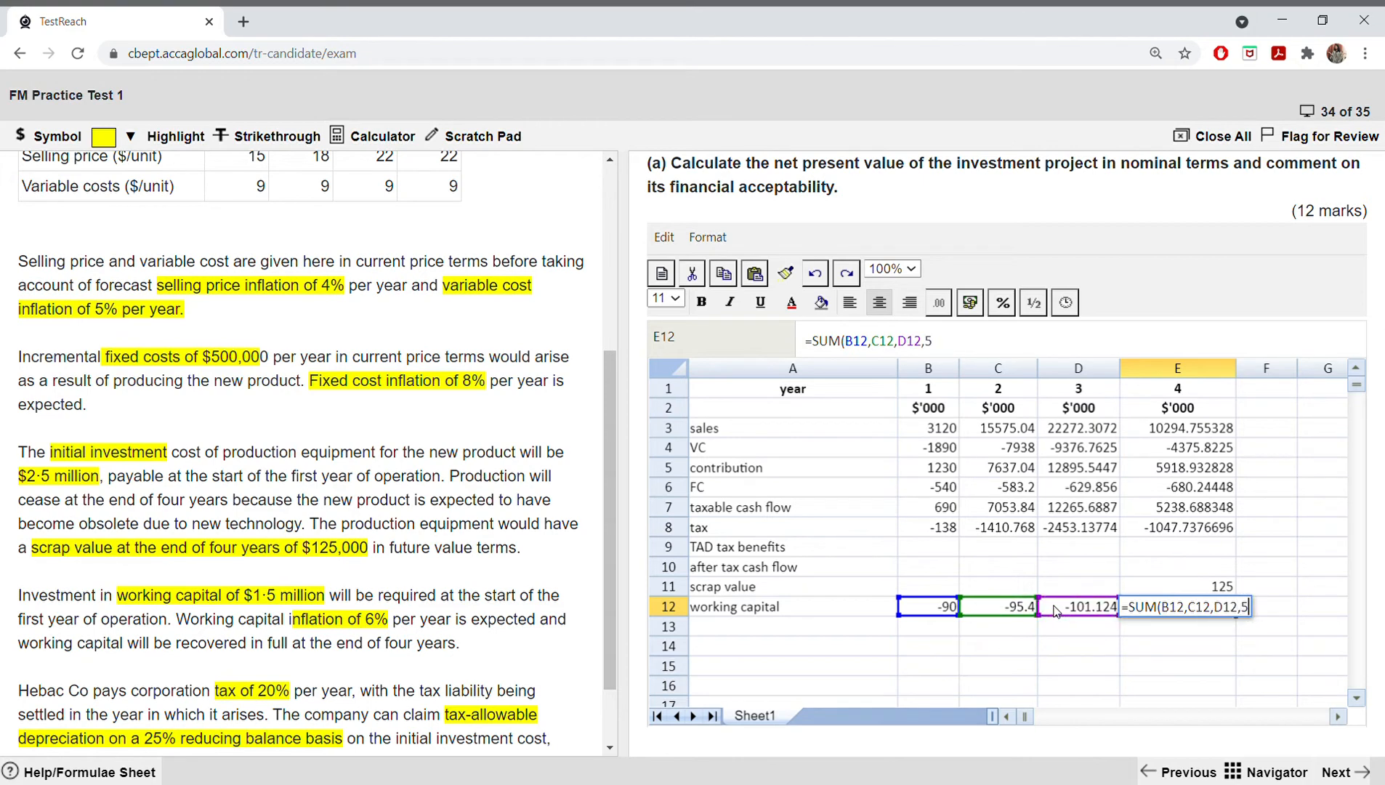
key("BackSpace")
type("1500")
type(")")
key("Return")
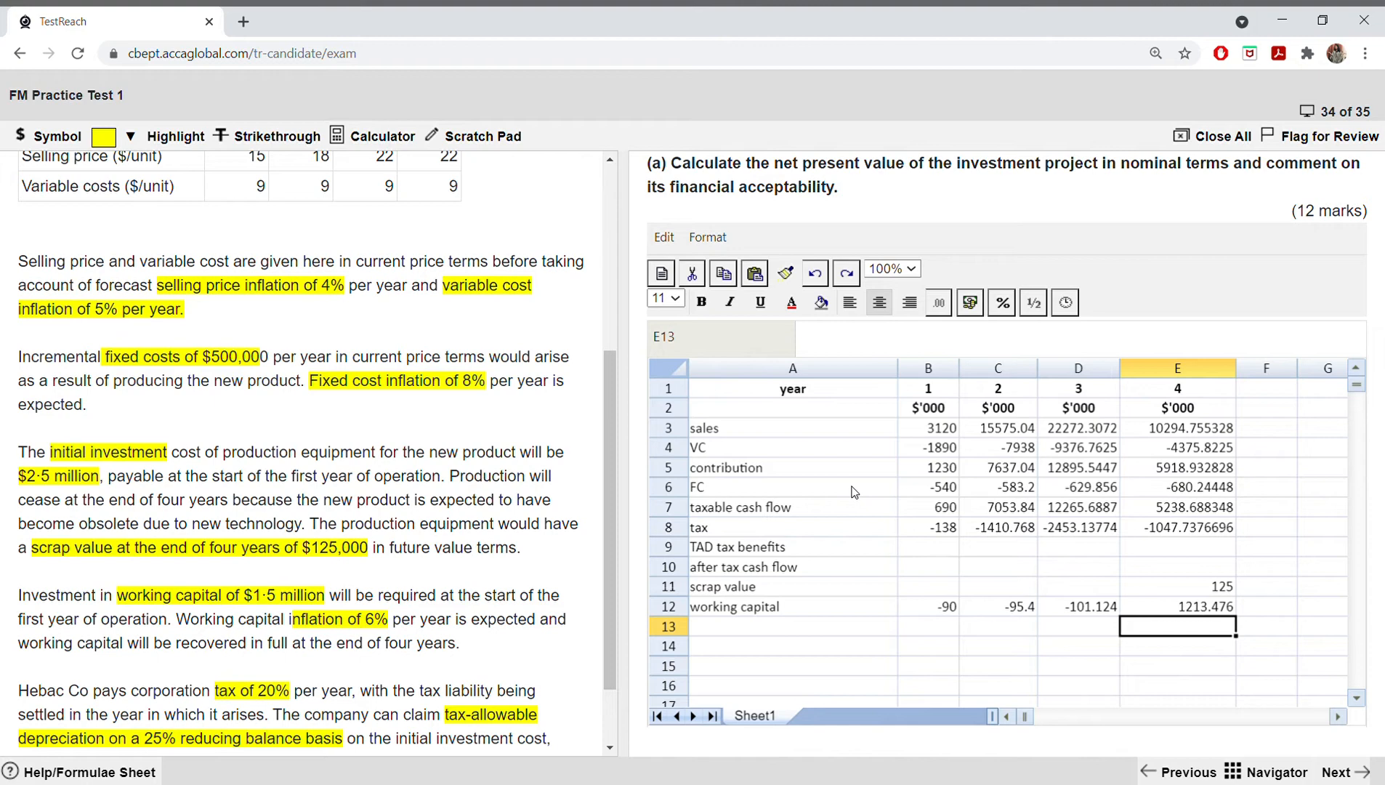
Step: Replace the SUM function in E12 with the plain addition =B12+C12+D12+1500 for year 4 working capital
double_click(1177, 609)
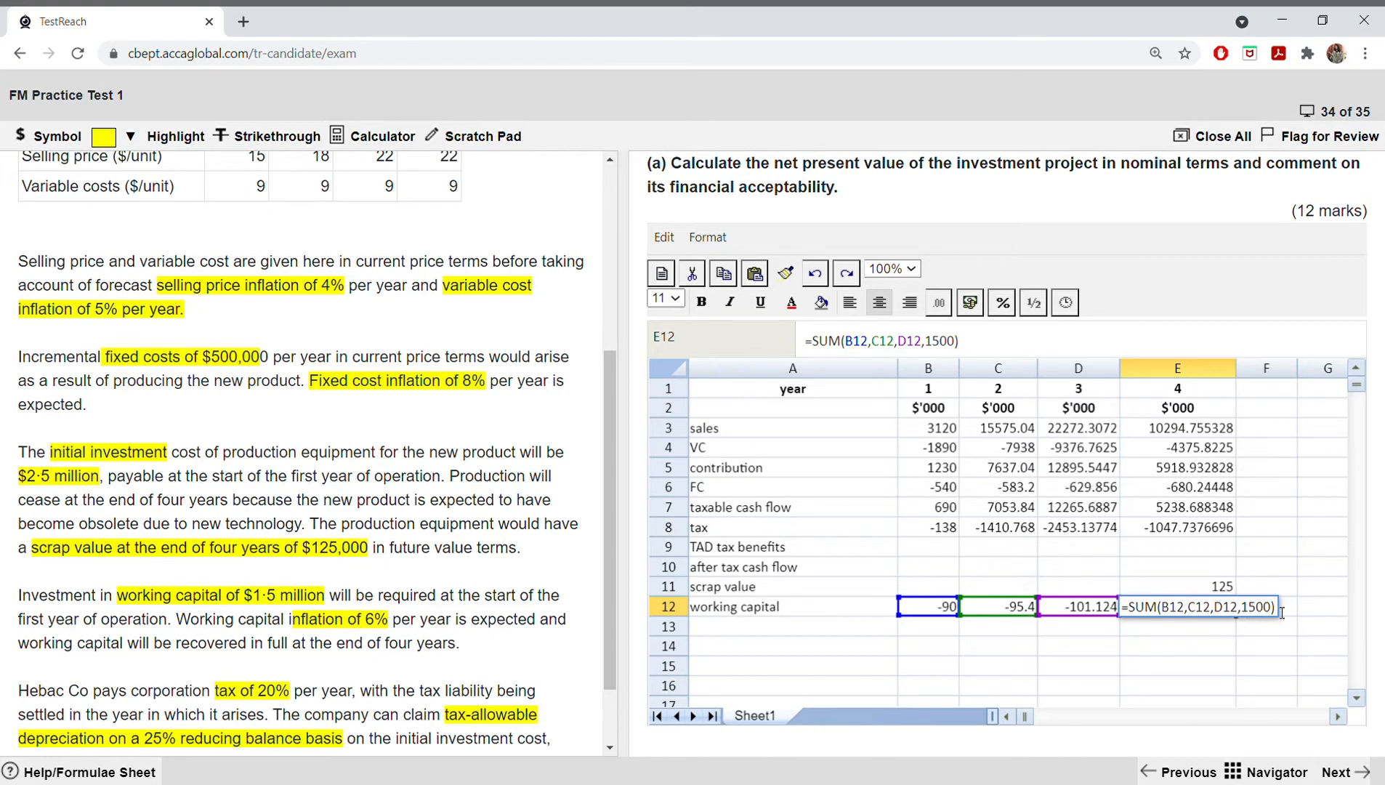
key("Return")
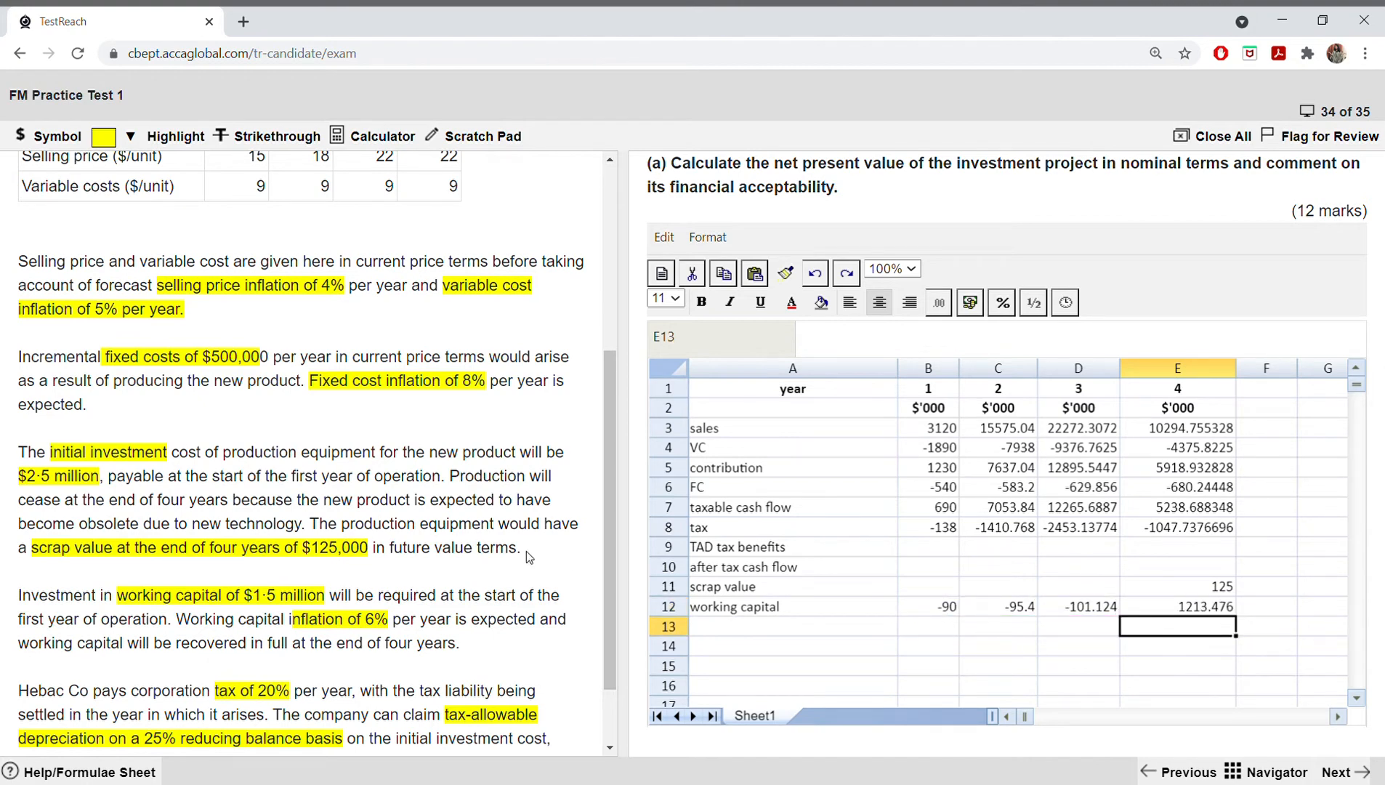
double_click(1165, 607)
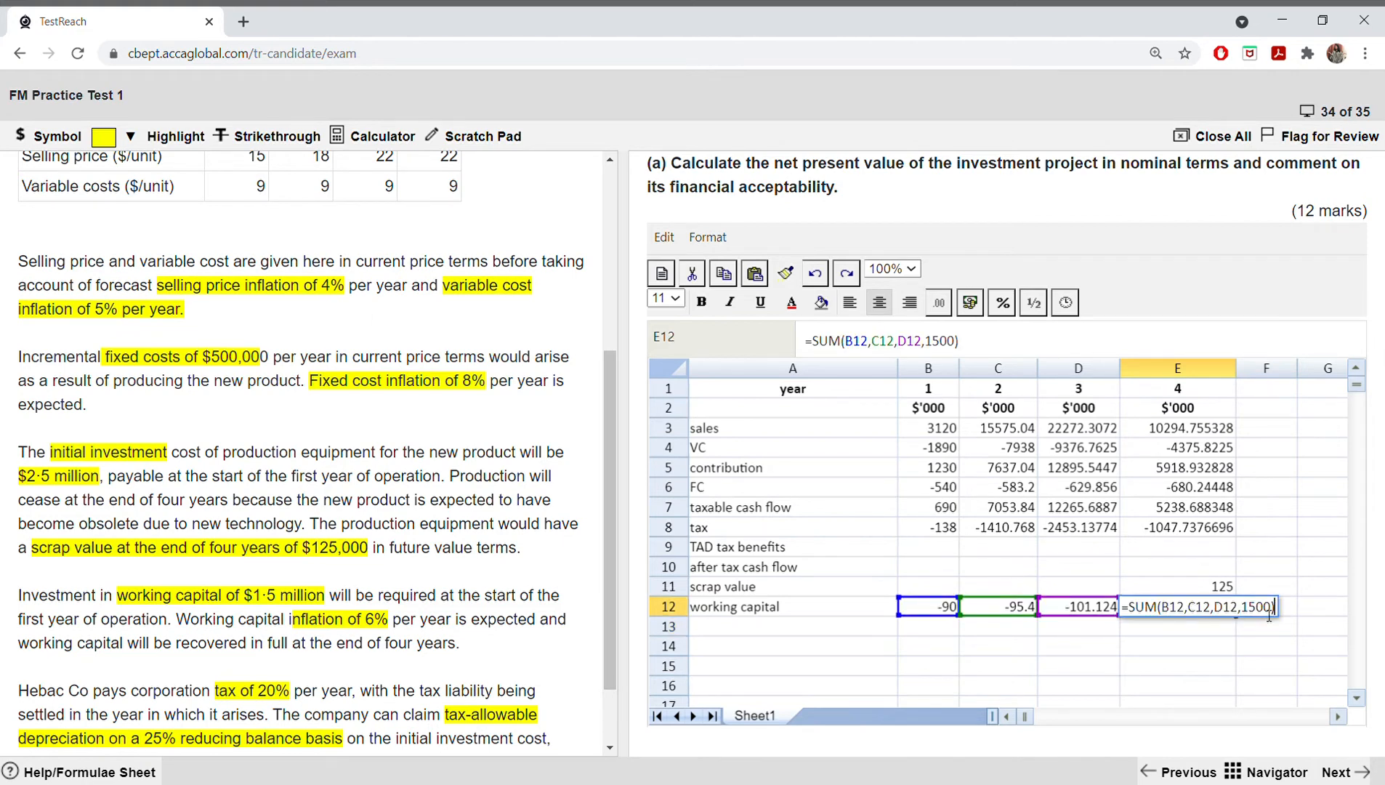
key("BackSpace")
key("BackSpace")
key("BackSpace")
key("BackSpace")
key("BackSpace")
key("BackSpace")
key("BackSpace")
key("BackSpace")
key("BackSpace")
key("BackSpace")
key("BackSpace")
key("BackSpace")
key("BackSpace")
key("BackSpace")
key("BackSpace")
key("BackSpace")
key("BackSpace")
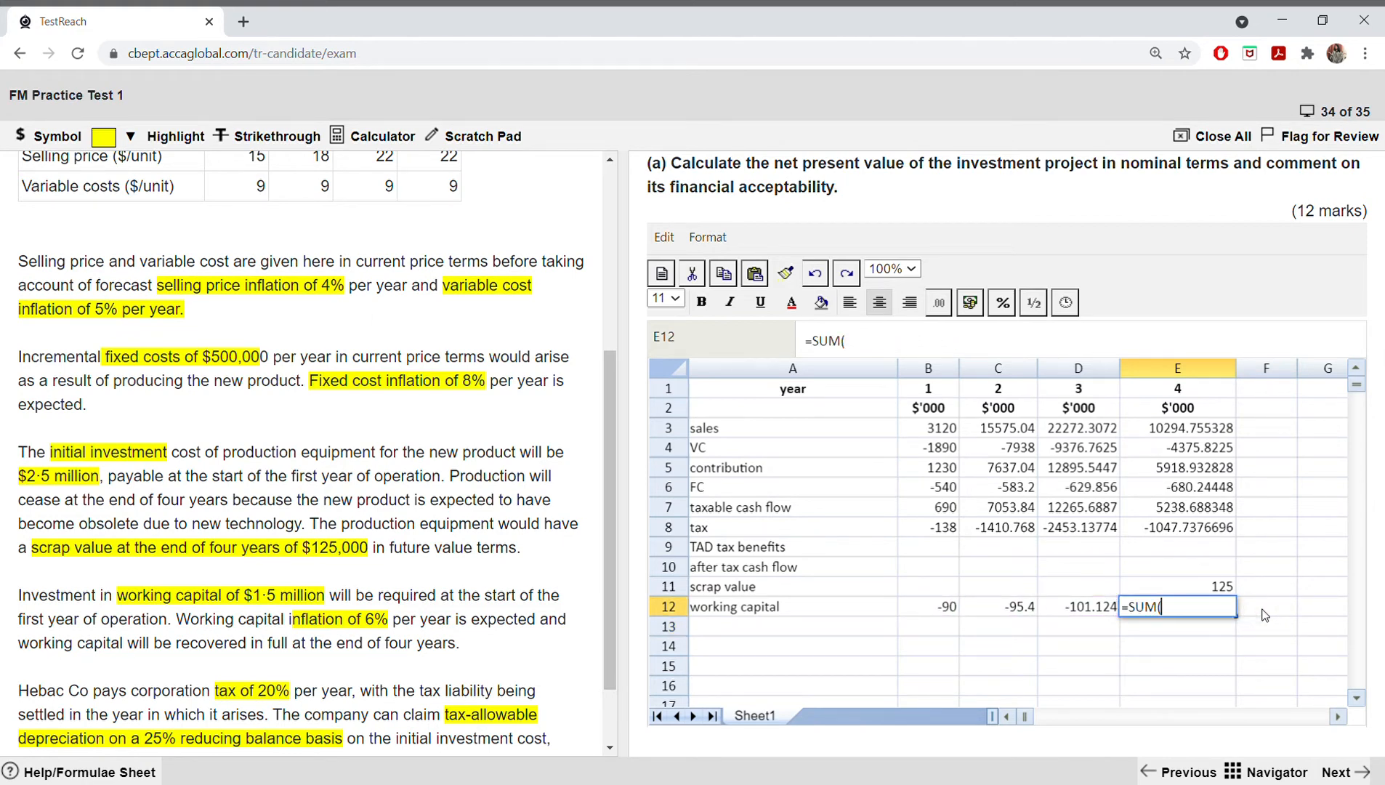
key("BackSpace")
key("BackSpace")
key("BackSpace")
key("BackSpace")
left_click(952, 608)
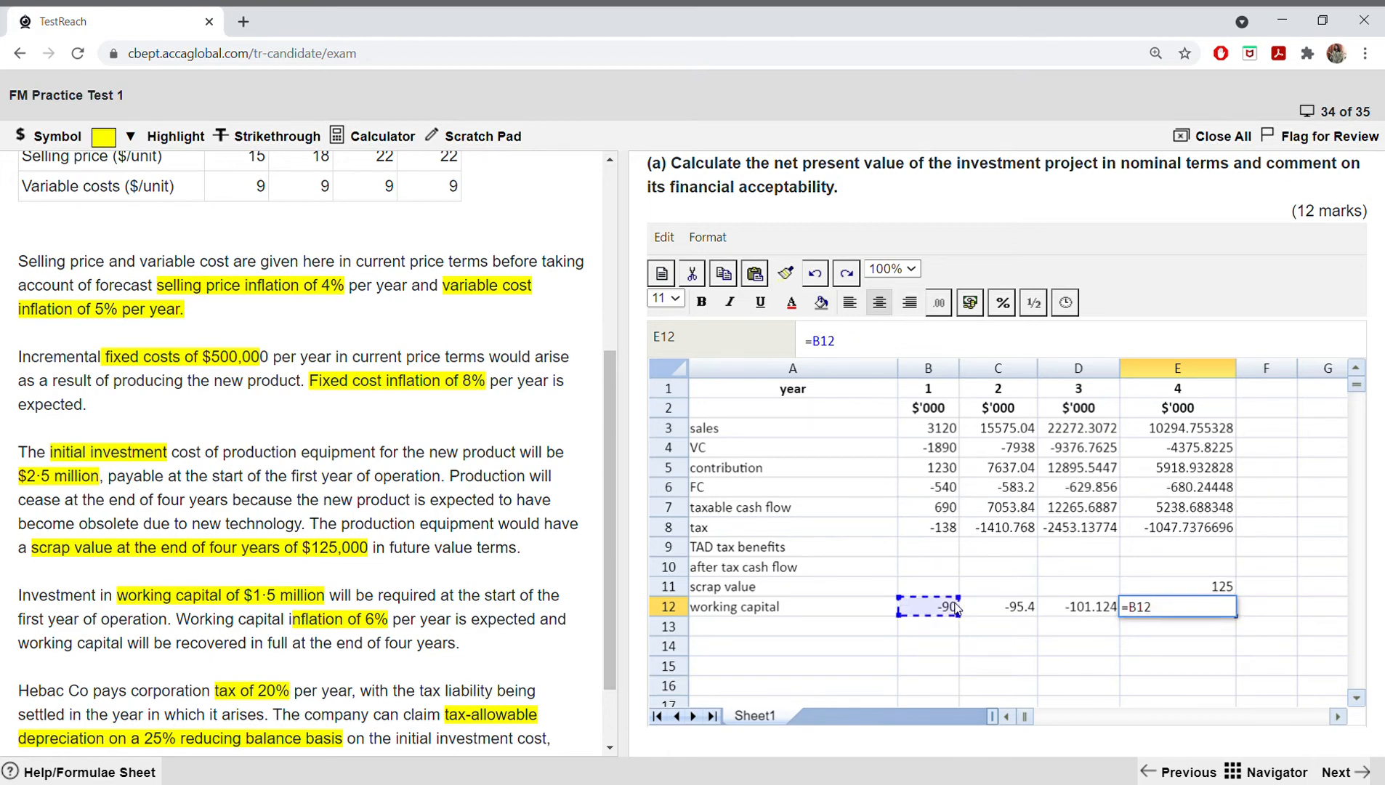
type("+")
left_click(974, 613)
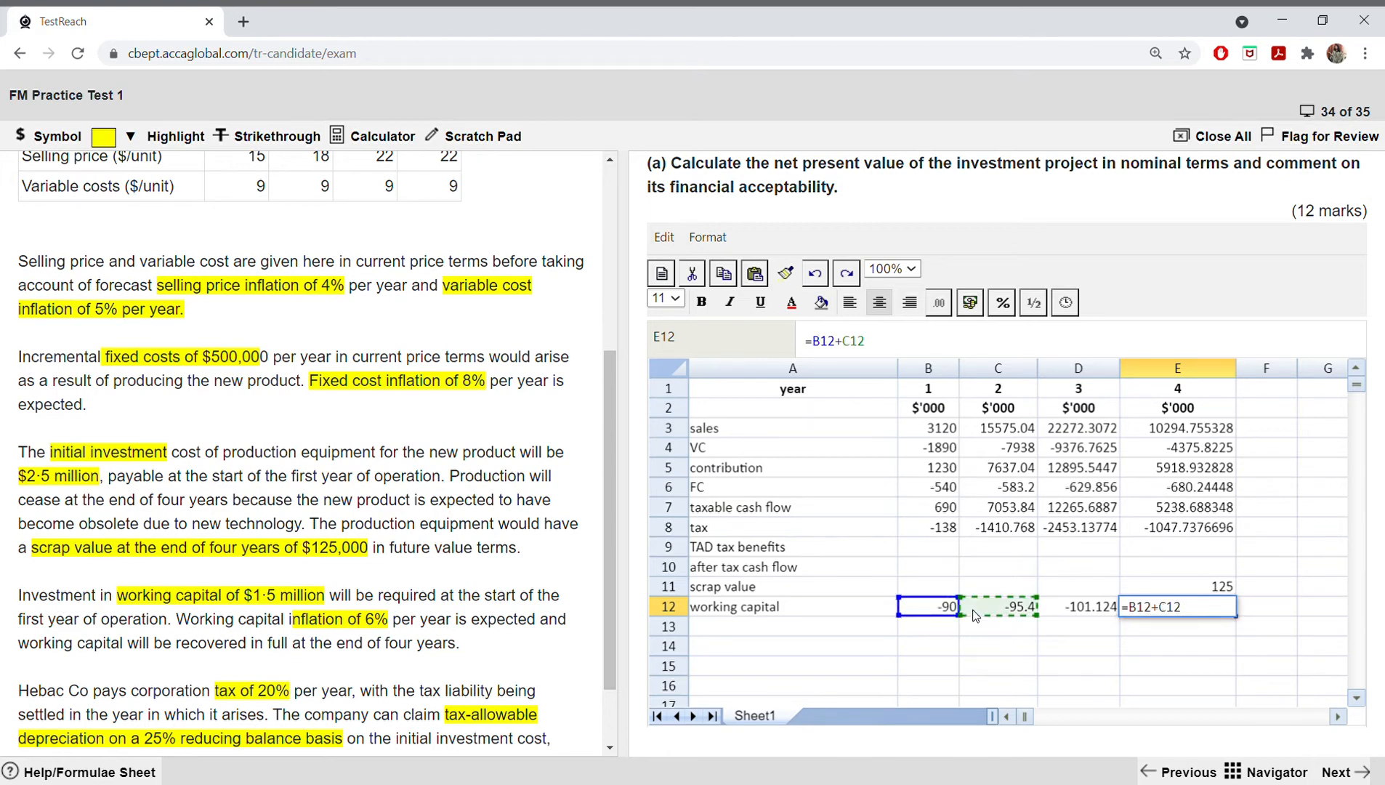
type("+")
left_click(1051, 607)
type("+")
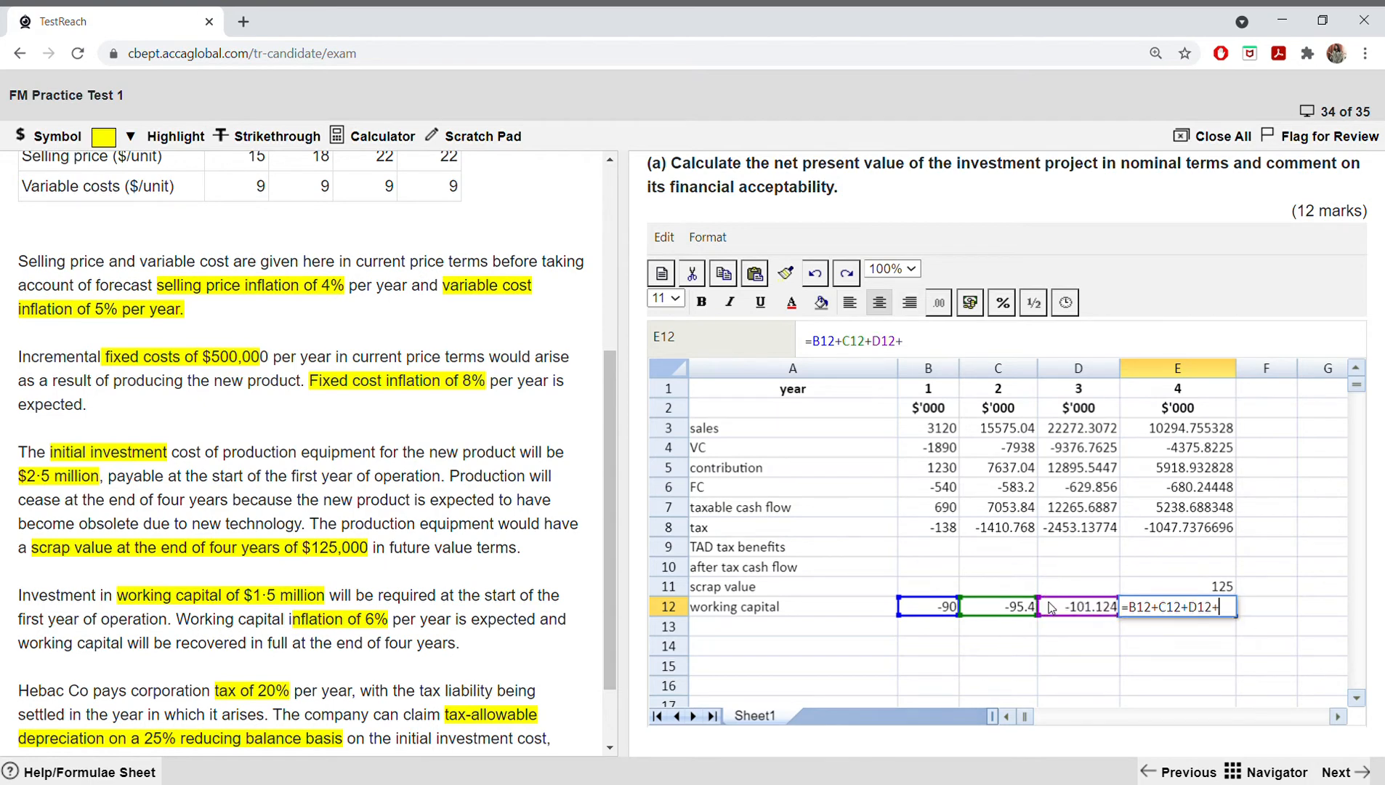
type("1500")
key("Return")
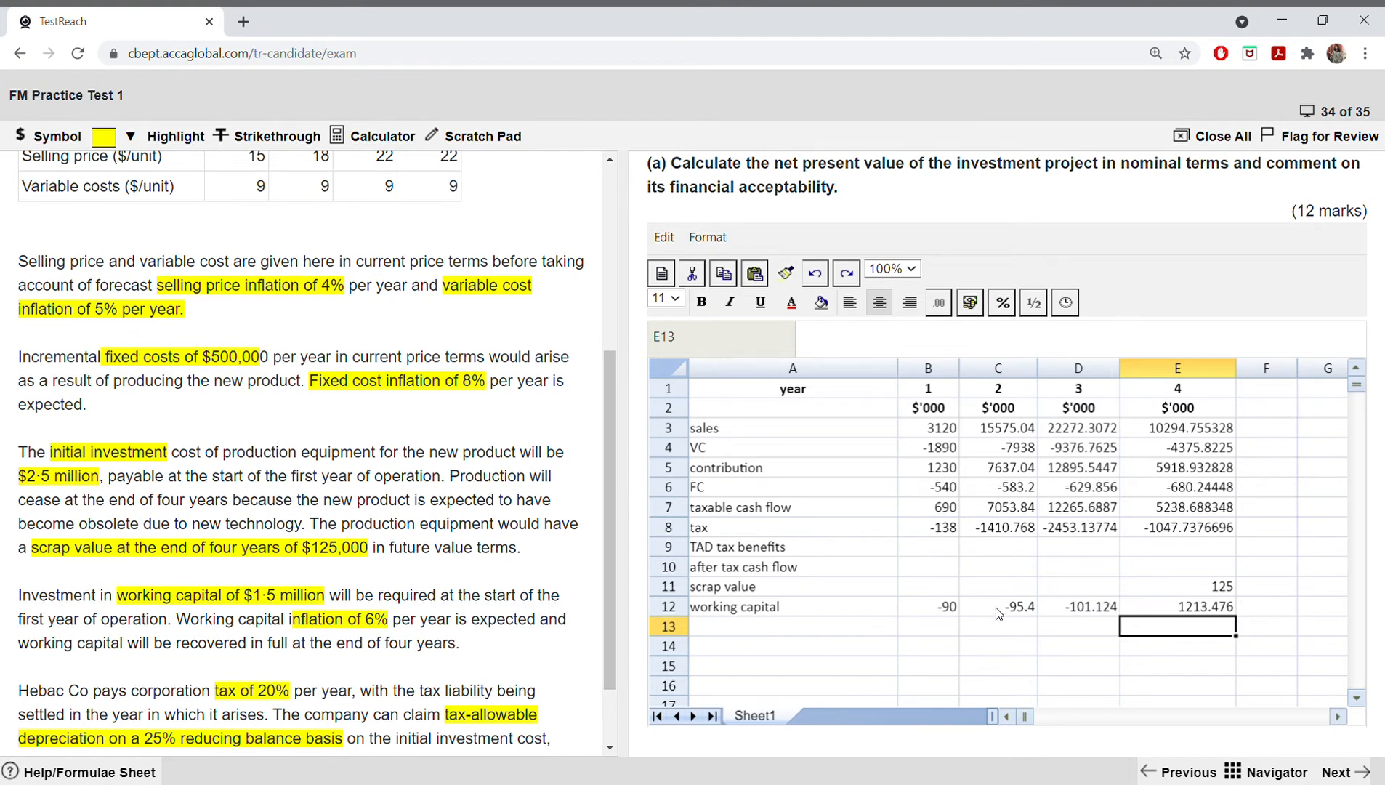
Step: Change the 1500 term in the year 4 working capital formula so E12 reads =B12+C12+D12+(1500*-1)
double_click(1155, 609)
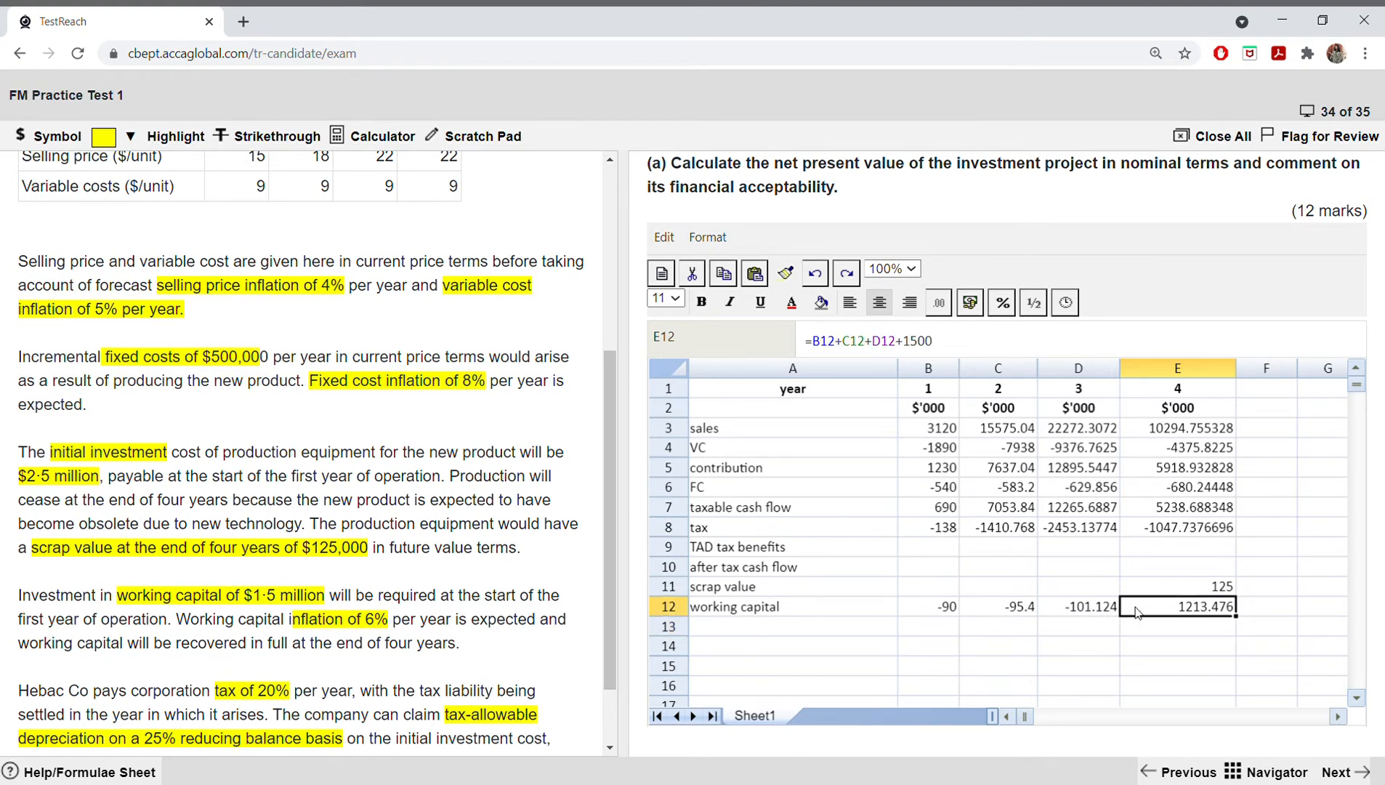
left_click(1224, 614)
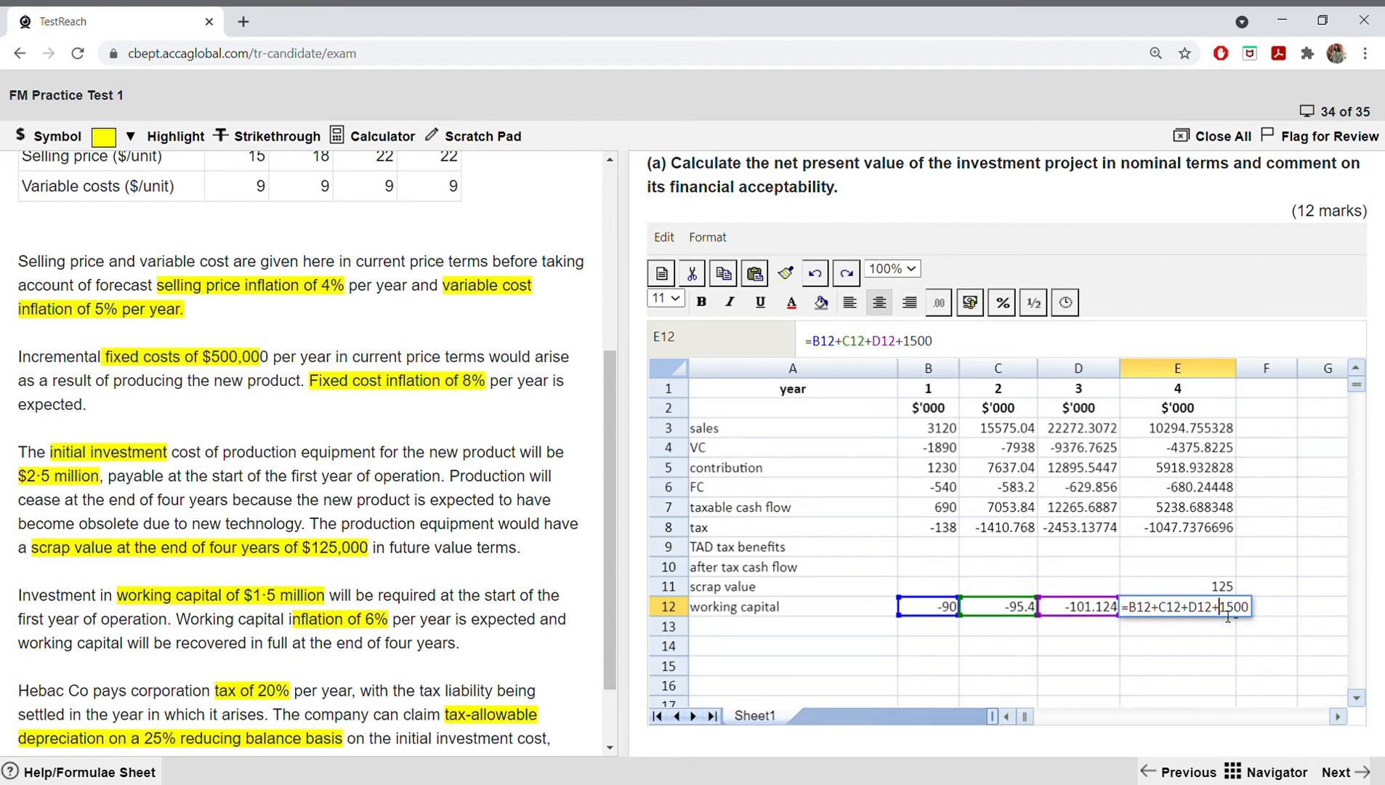
type("(")
key("Right")
key("Right")
key("Right")
key("Right")
type("*-1")
key("Return")
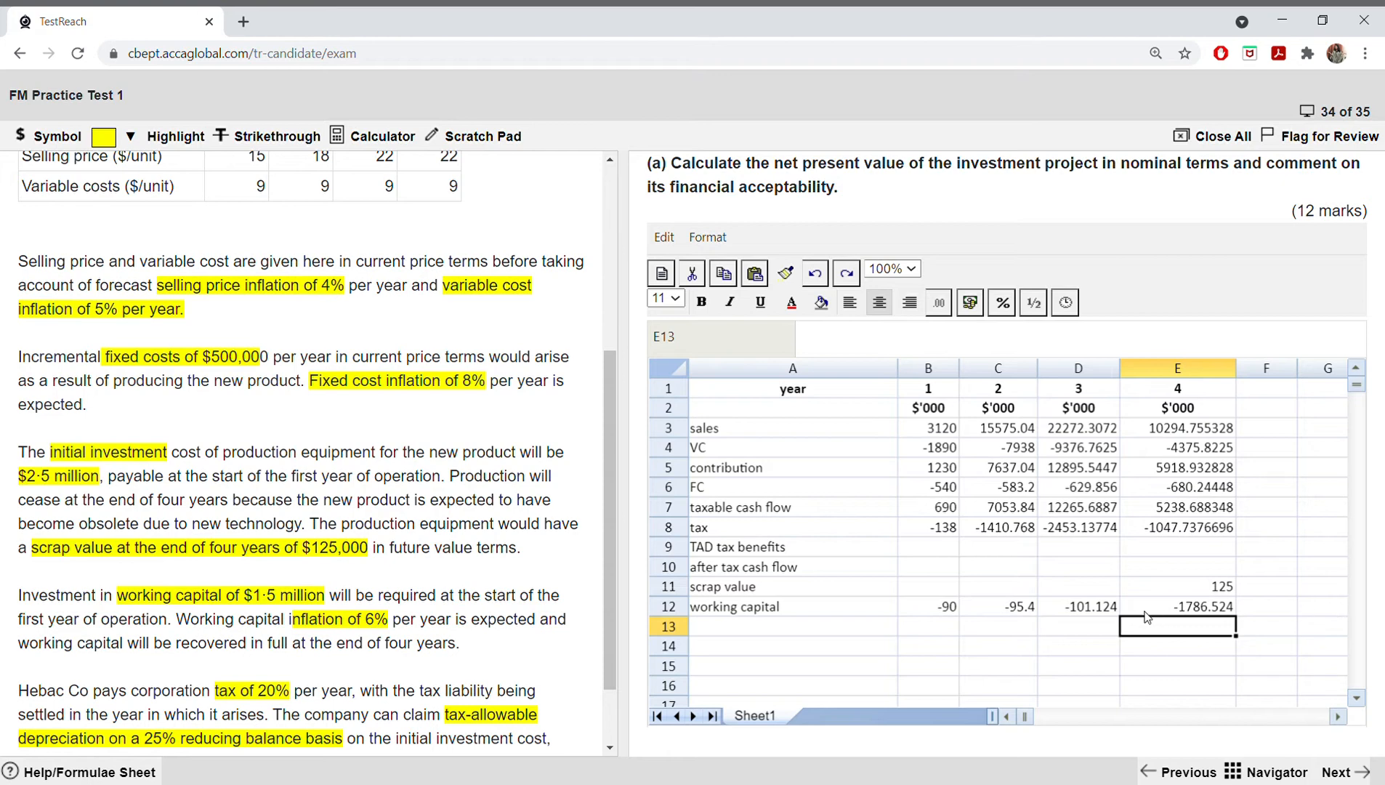
Step: Try multiplying the bracketed 1500 term in E12 by a further -1, and undo the last two formula changes
double_click(1206, 608)
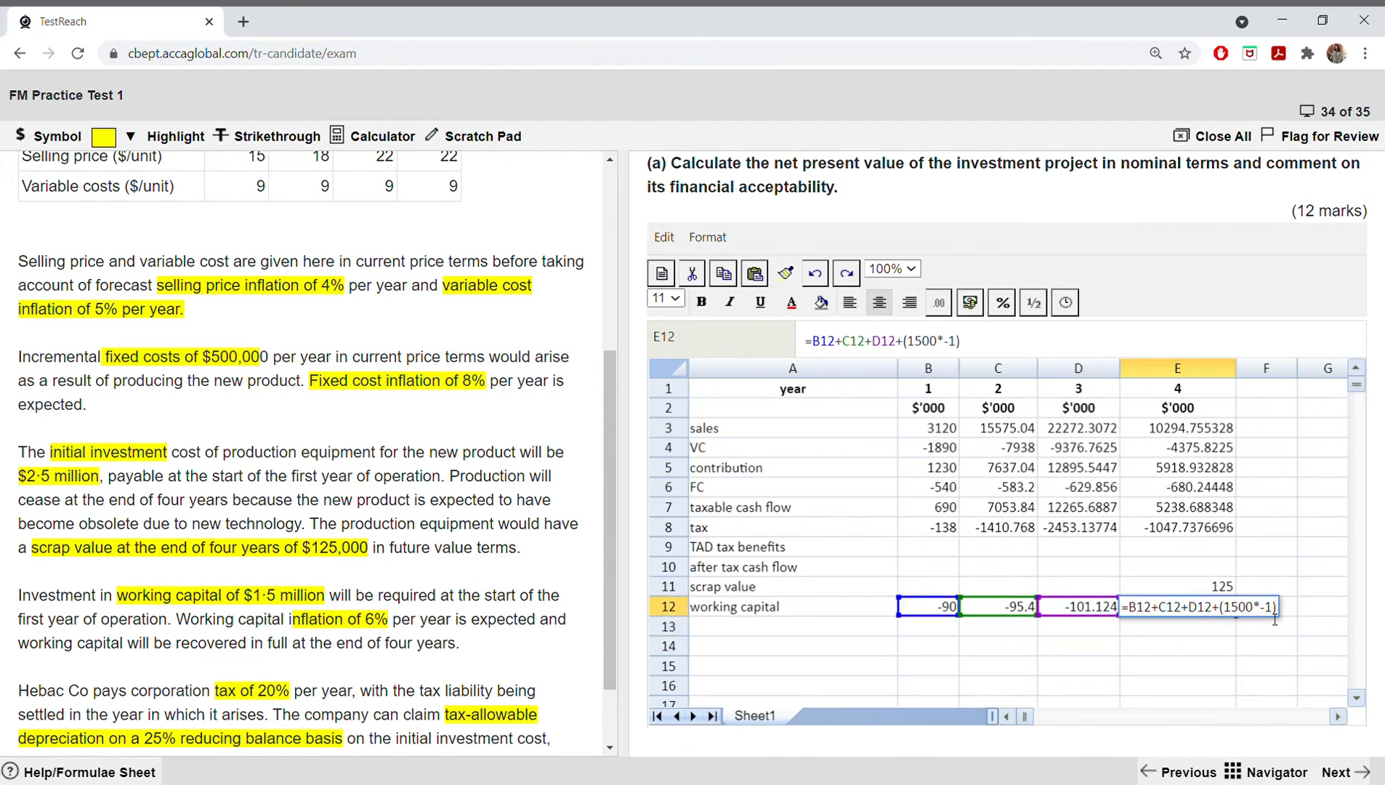
type("*_")
key("BackSpace")
type("-1")
key("Return")
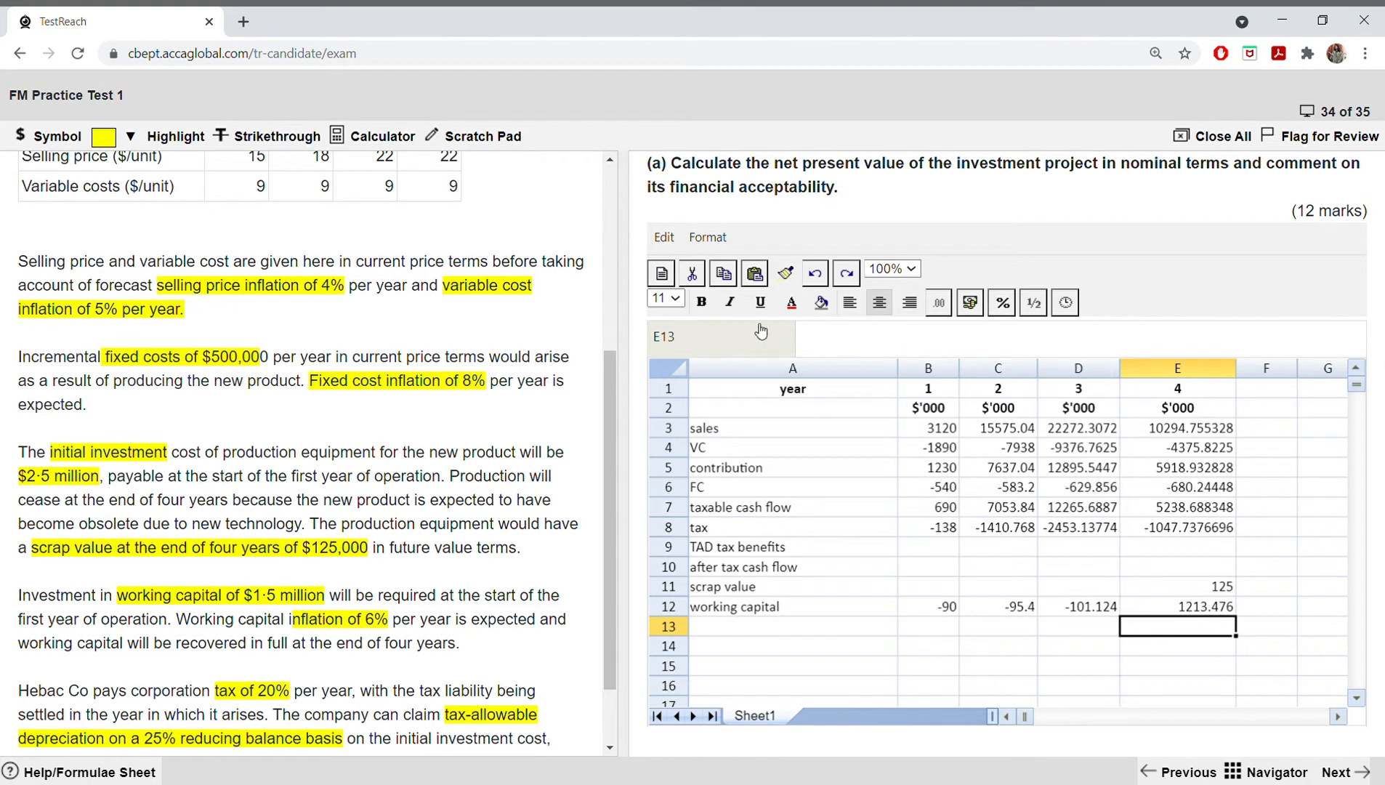
left_click(813, 274)
left_click(814, 274)
Step: Enter the initial working capital as -1500 in the spare cell G11
left_click(1327, 587)
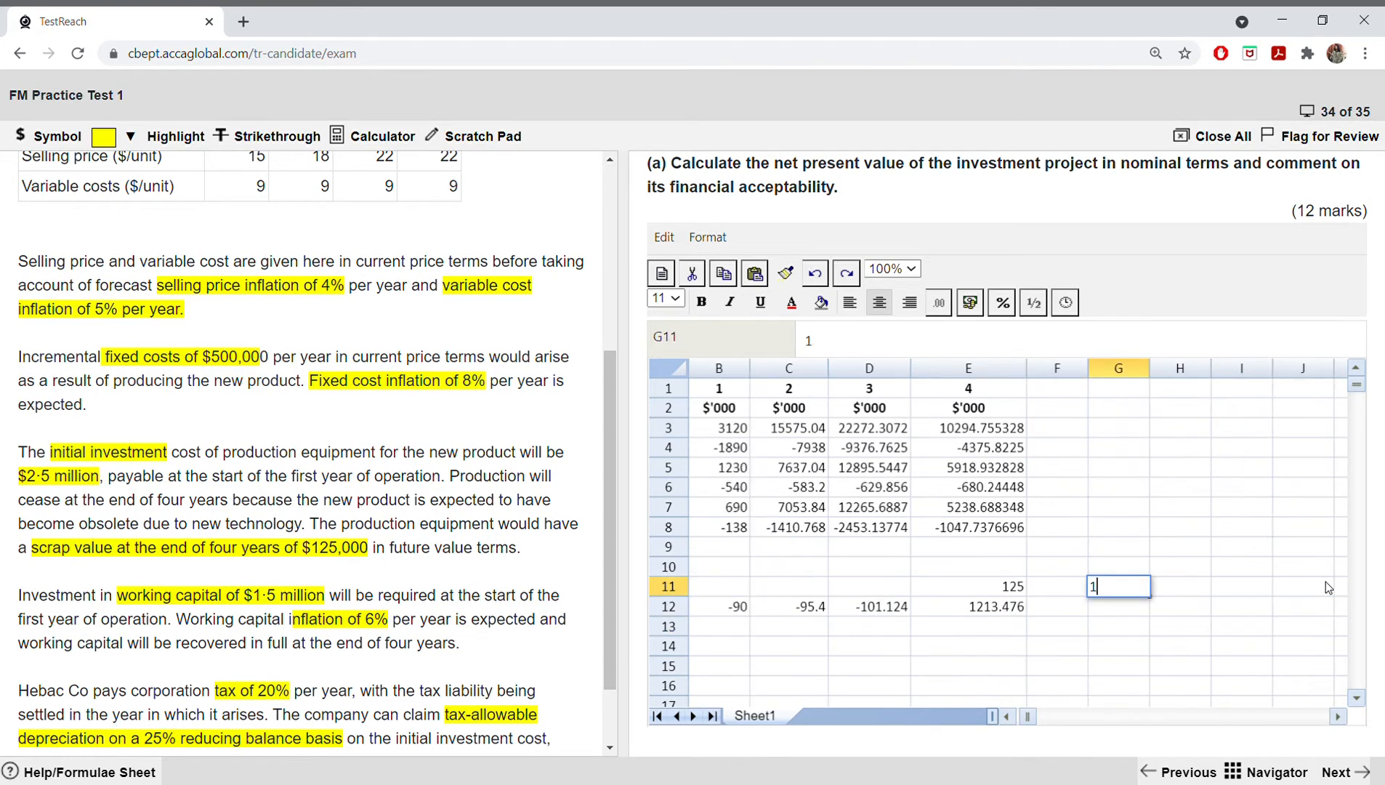
type("1500")
key("Return")
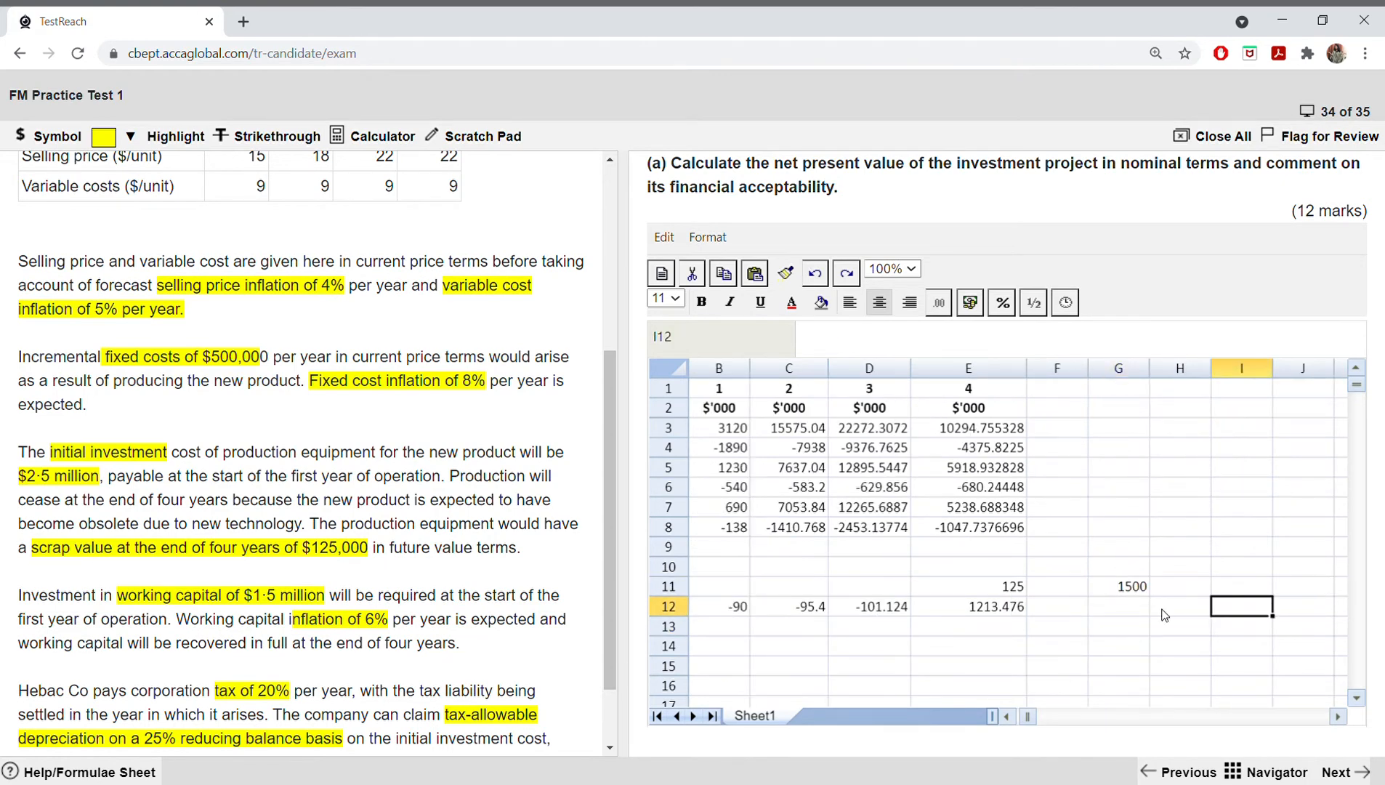
left_click(1114, 592)
type("-")
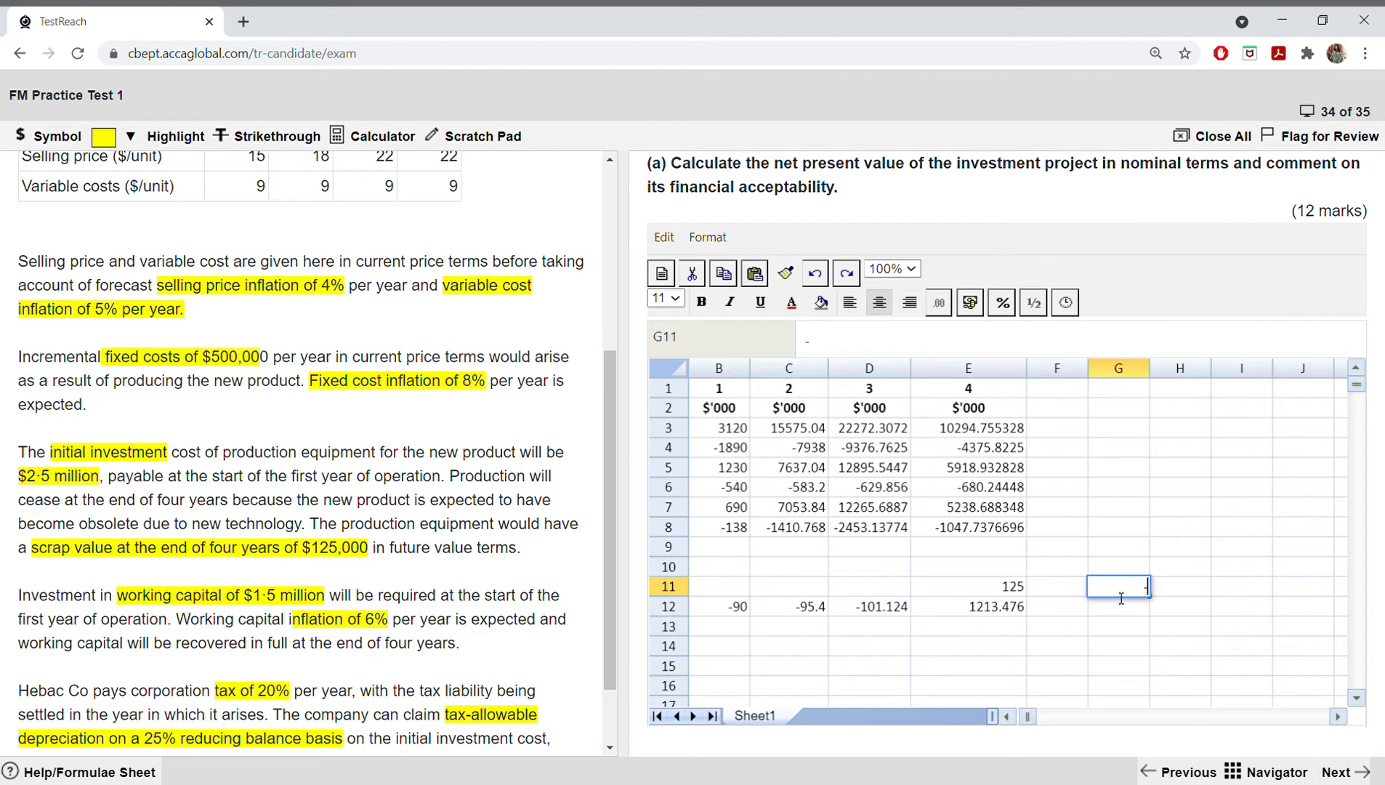
type("1500")
left_click(1123, 597)
left_click(1125, 608)
Step: Replace the year 4 working capital formula in E12 with =SUM(B12:D12,G11)
double_click(1010, 614)
key("BackSpace")
key("BackSpace")
key("BackSpace")
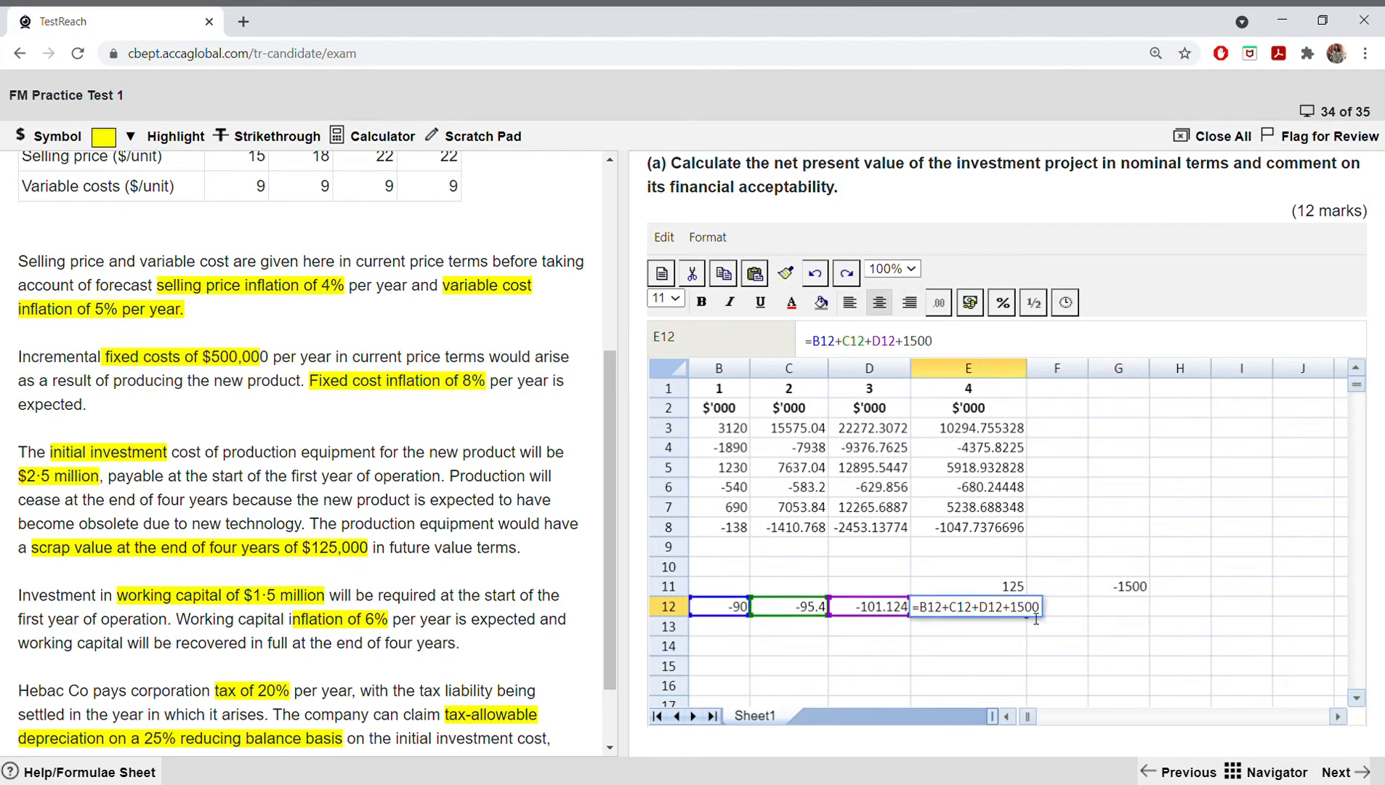
key("BackSpace")
key("BackSpace")
key("BackSpace")
key("BackSpace")
key("BackSpace")
key("BackSpace")
key("BackSpace")
key("BackSpace")
key("BackSpace")
key("BackSpace")
key("BackSpace")
key("BackSpace")
key("BackSpace")
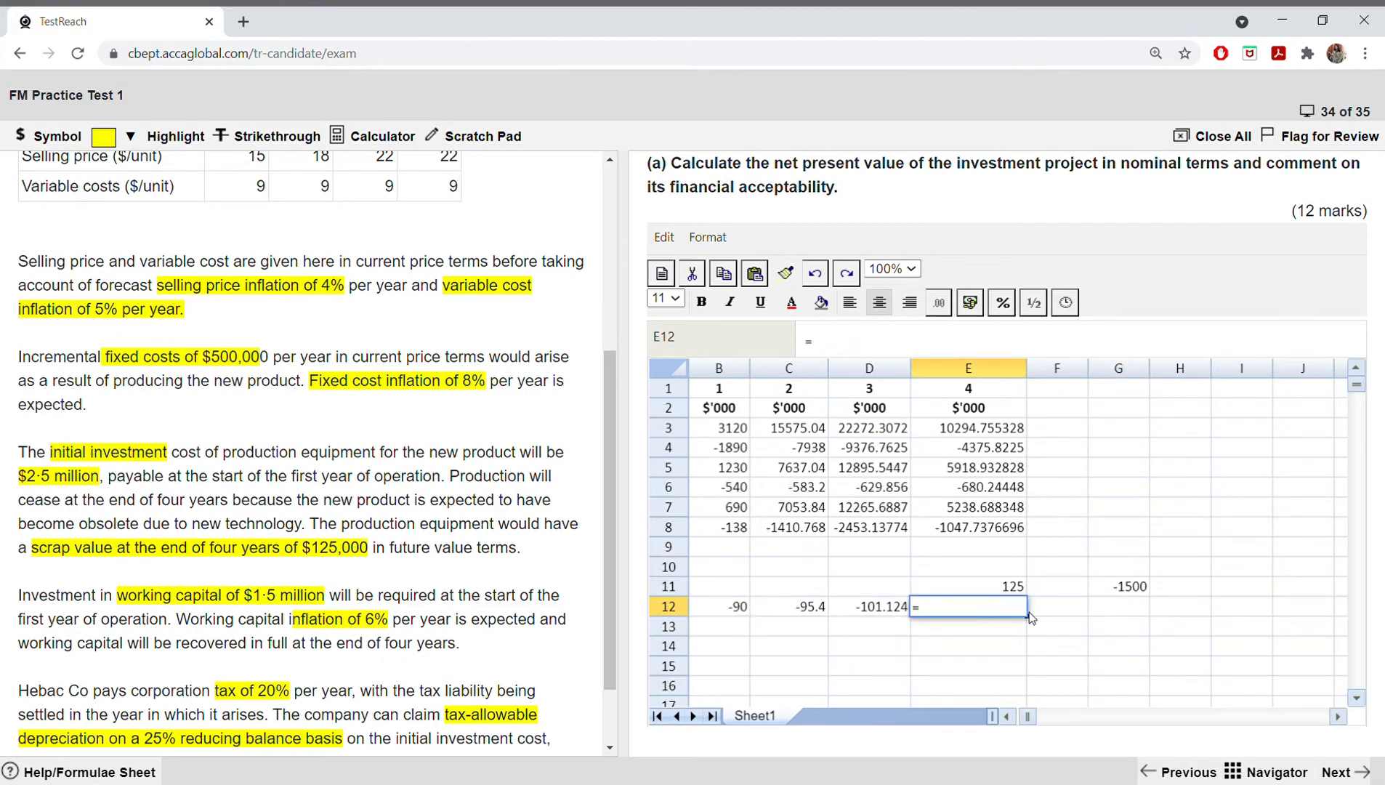
type("sum(")
left_click_drag(732, 610, 853, 612)
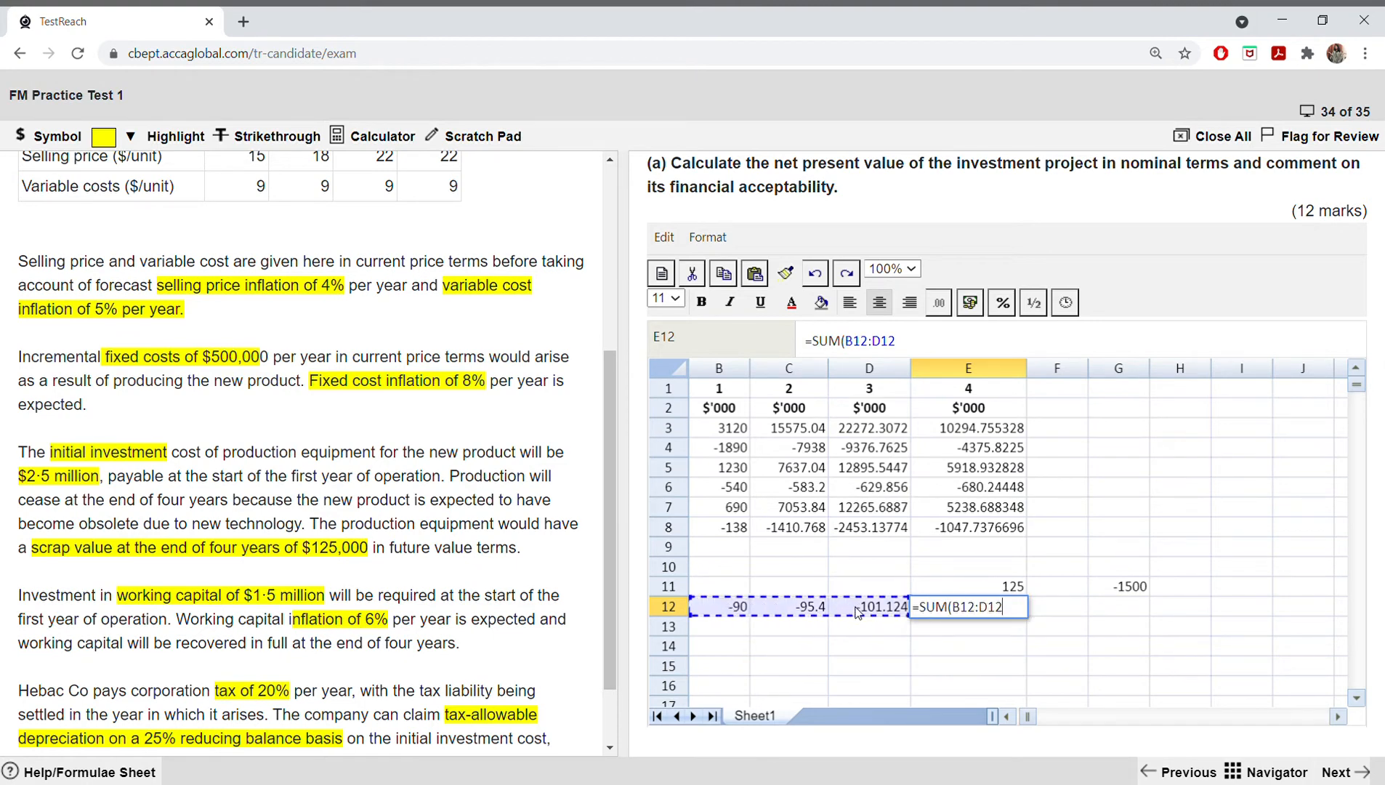
type(",")
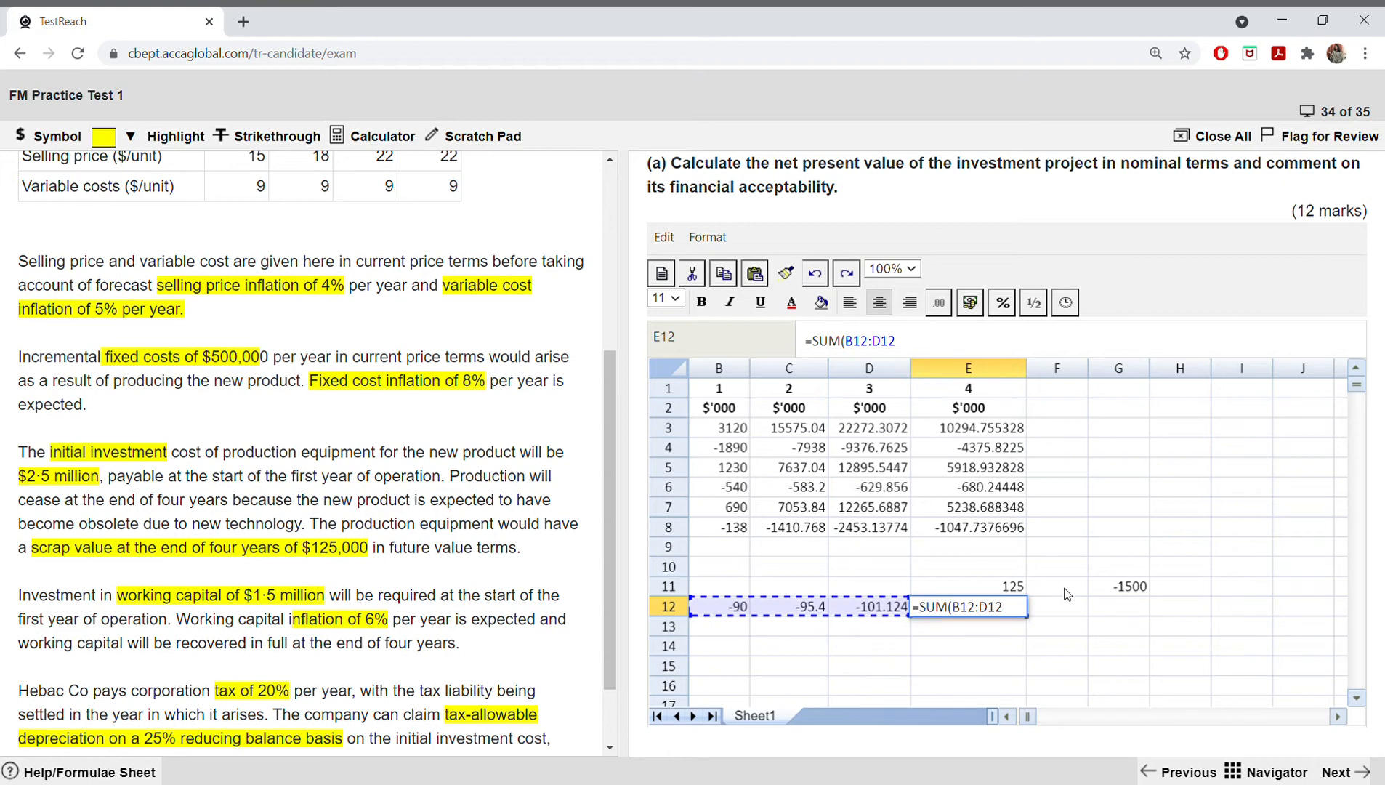
left_click(1110, 587)
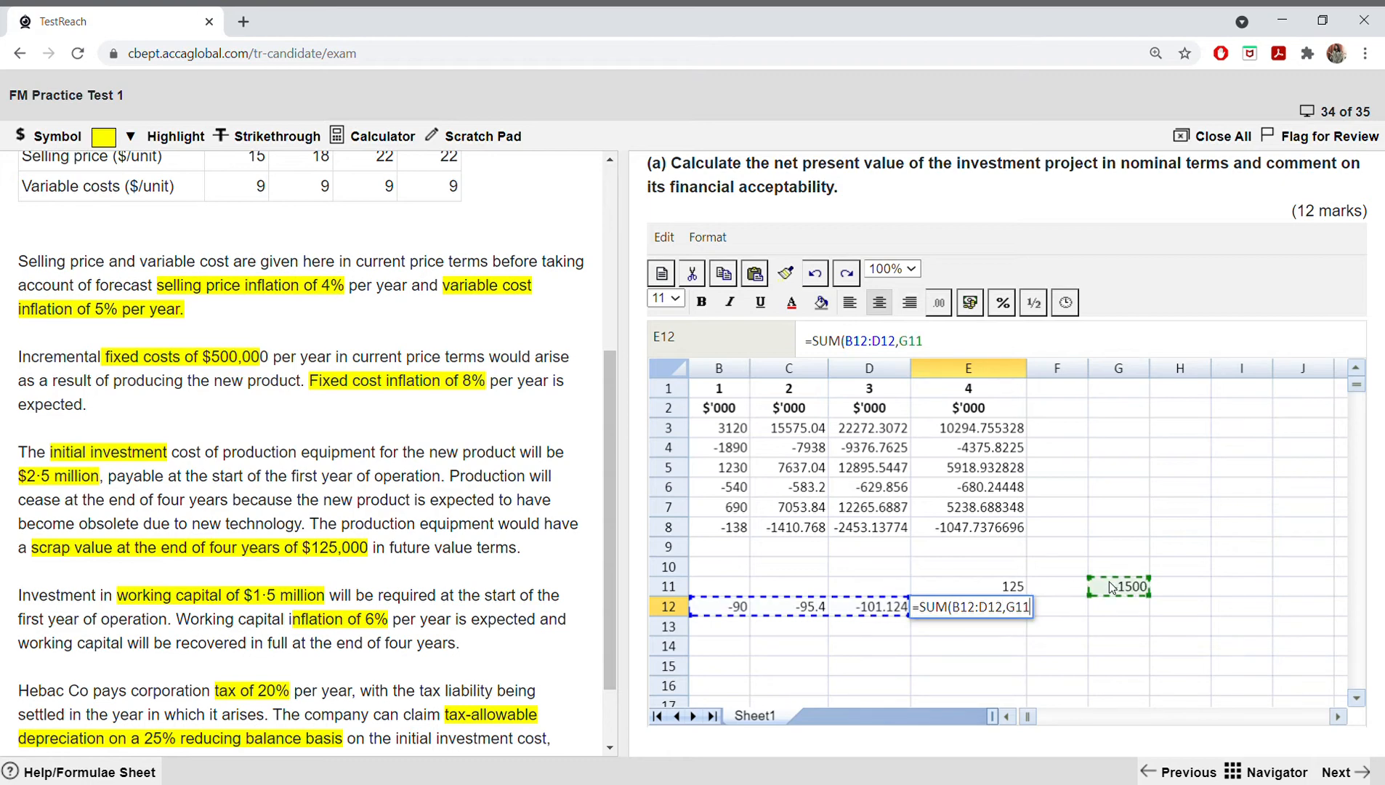
type(")")
key("Return")
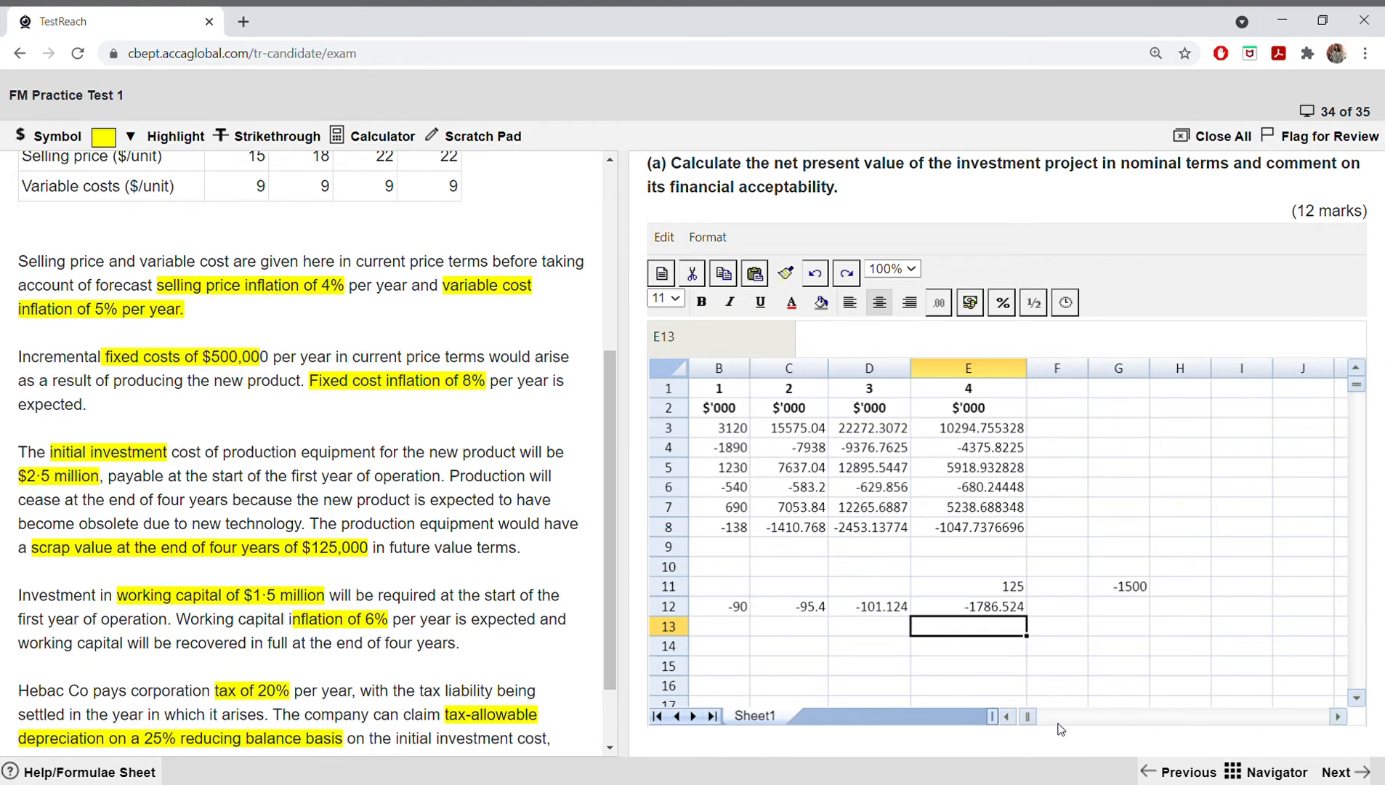
Step: Try to reverse the sign of the E12 total with =SUM-(B12:D12,G11), and undo that formula change
left_click(1140, 711)
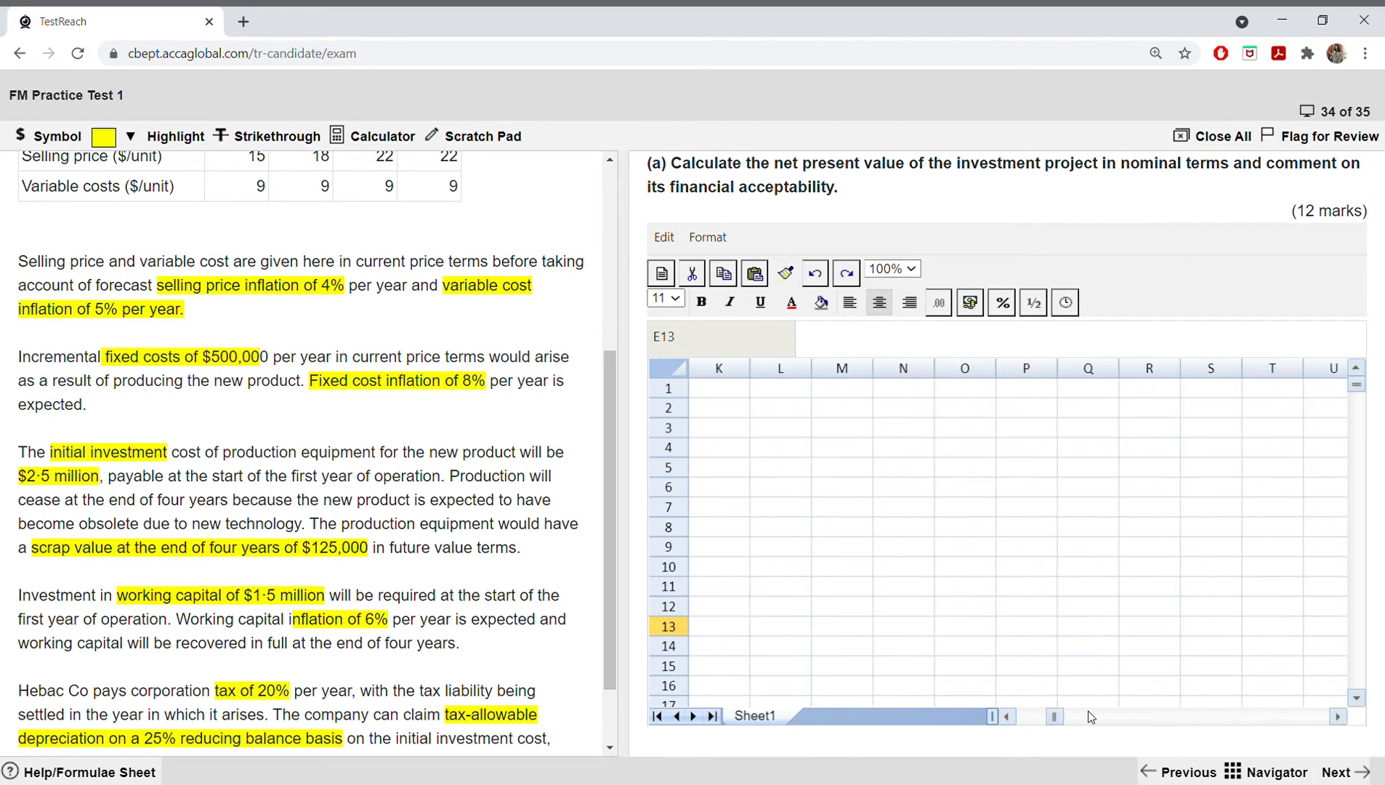
left_click_drag(1055, 716, 1026, 714)
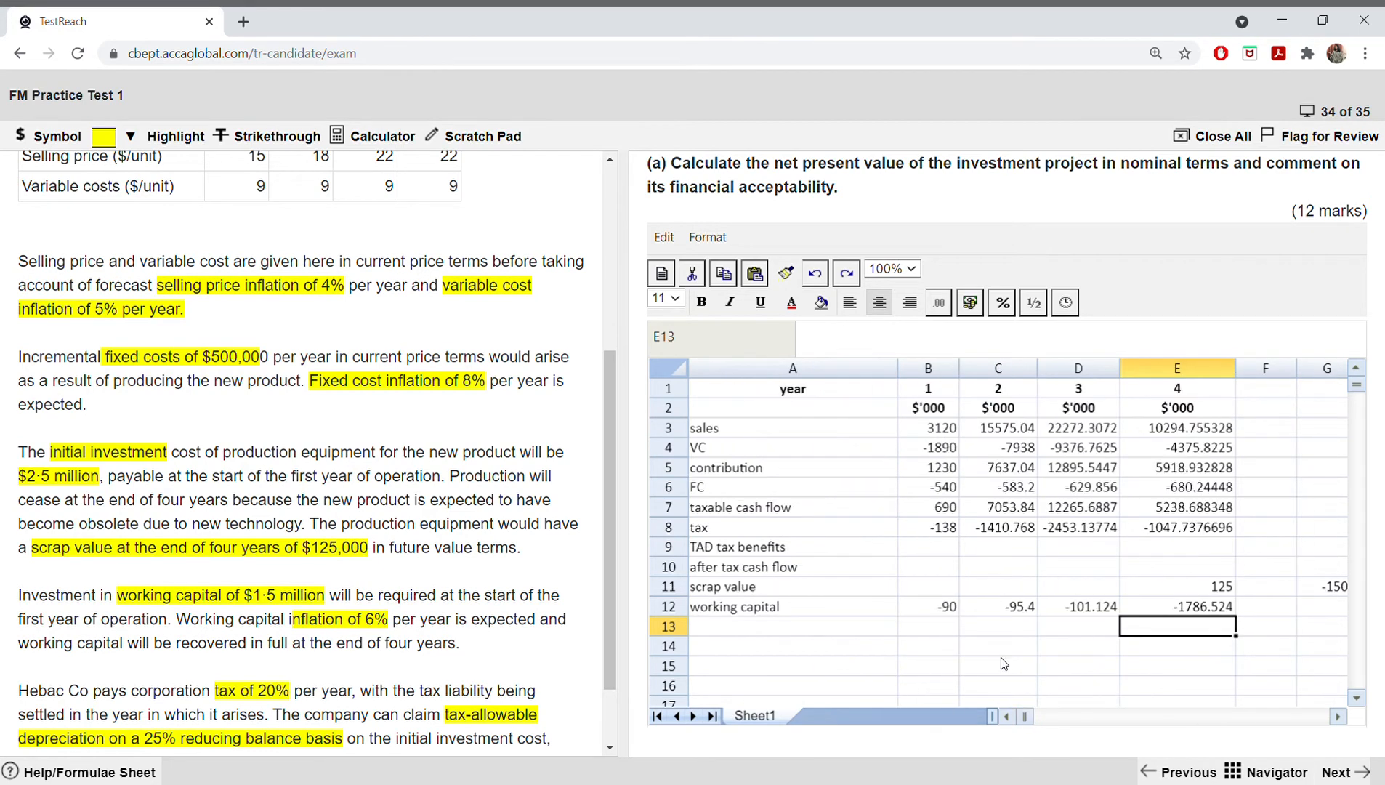
double_click(1188, 612)
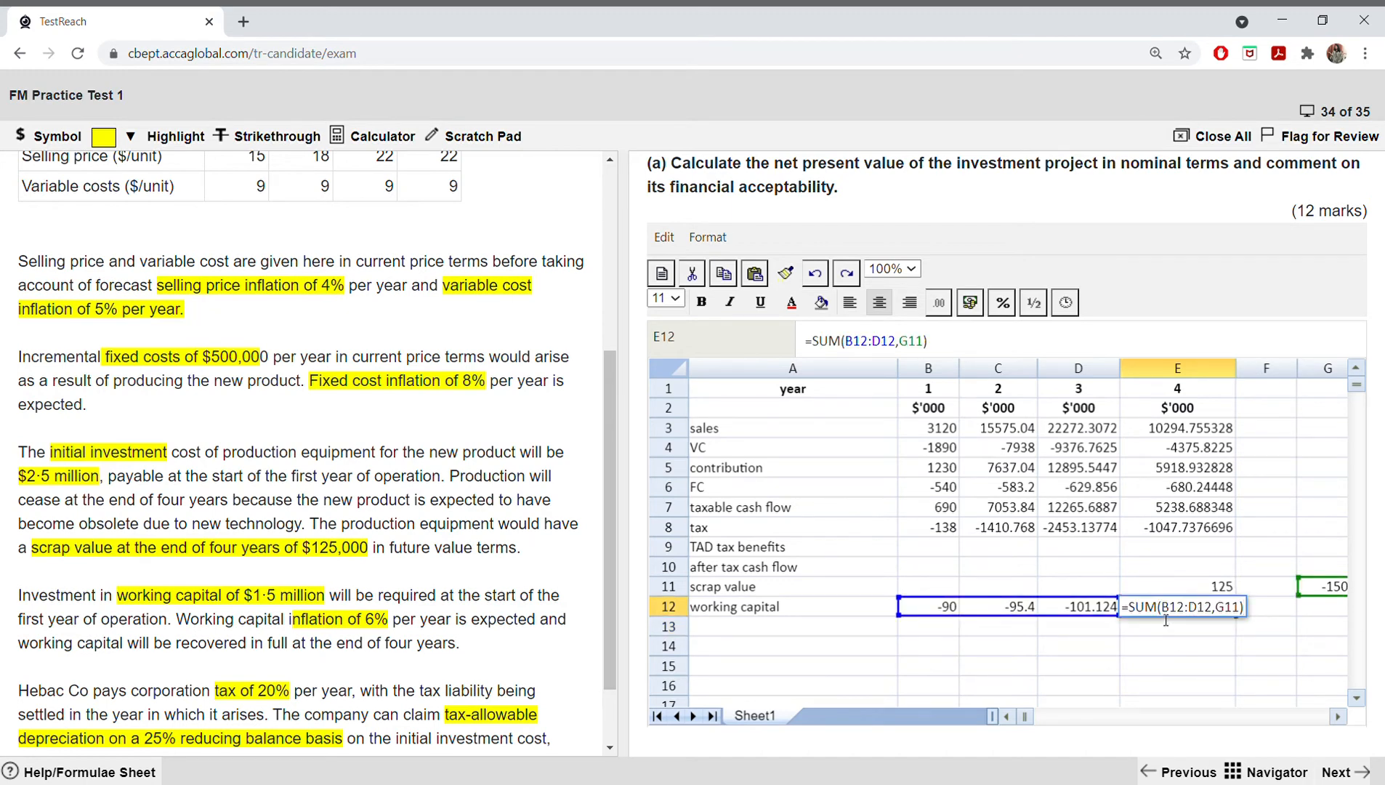
left_click(1163, 618)
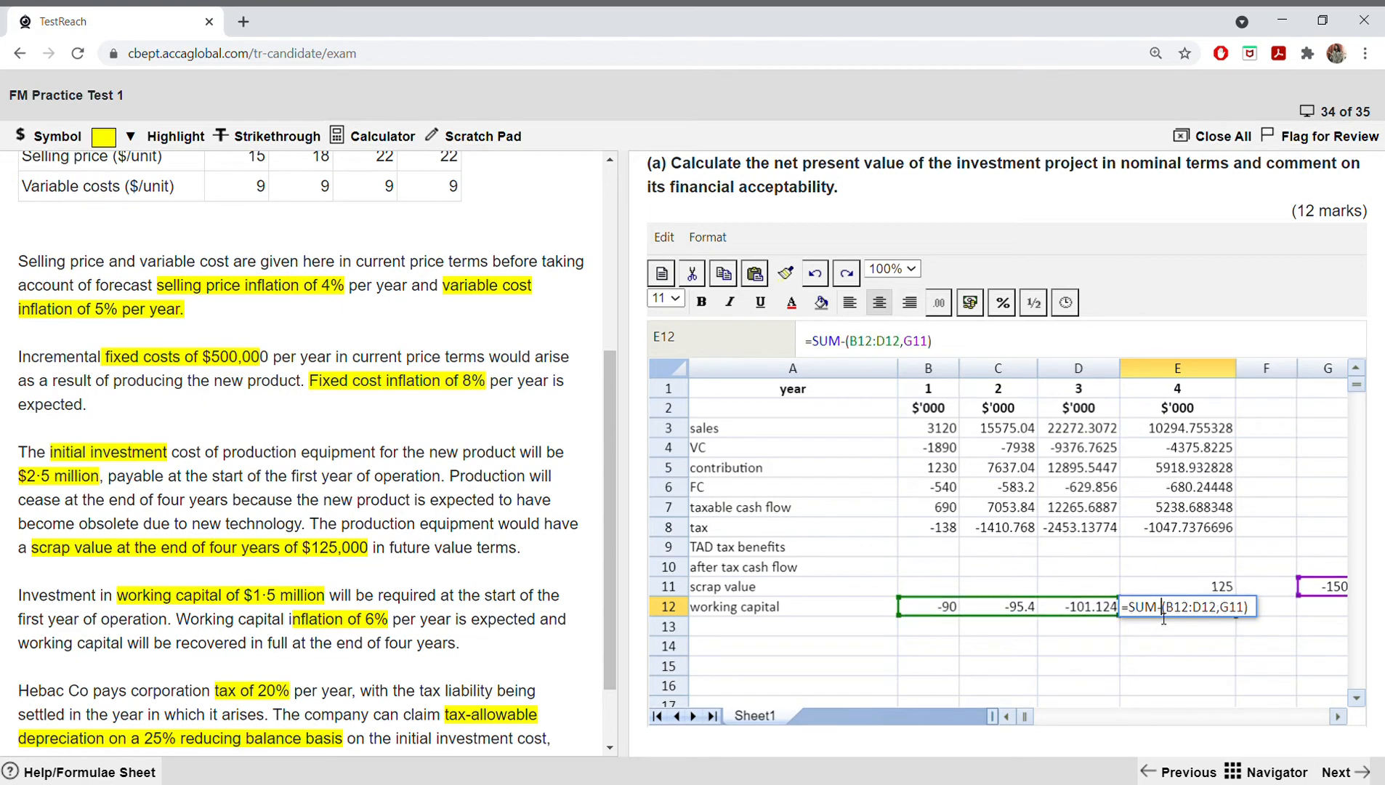
key("Return")
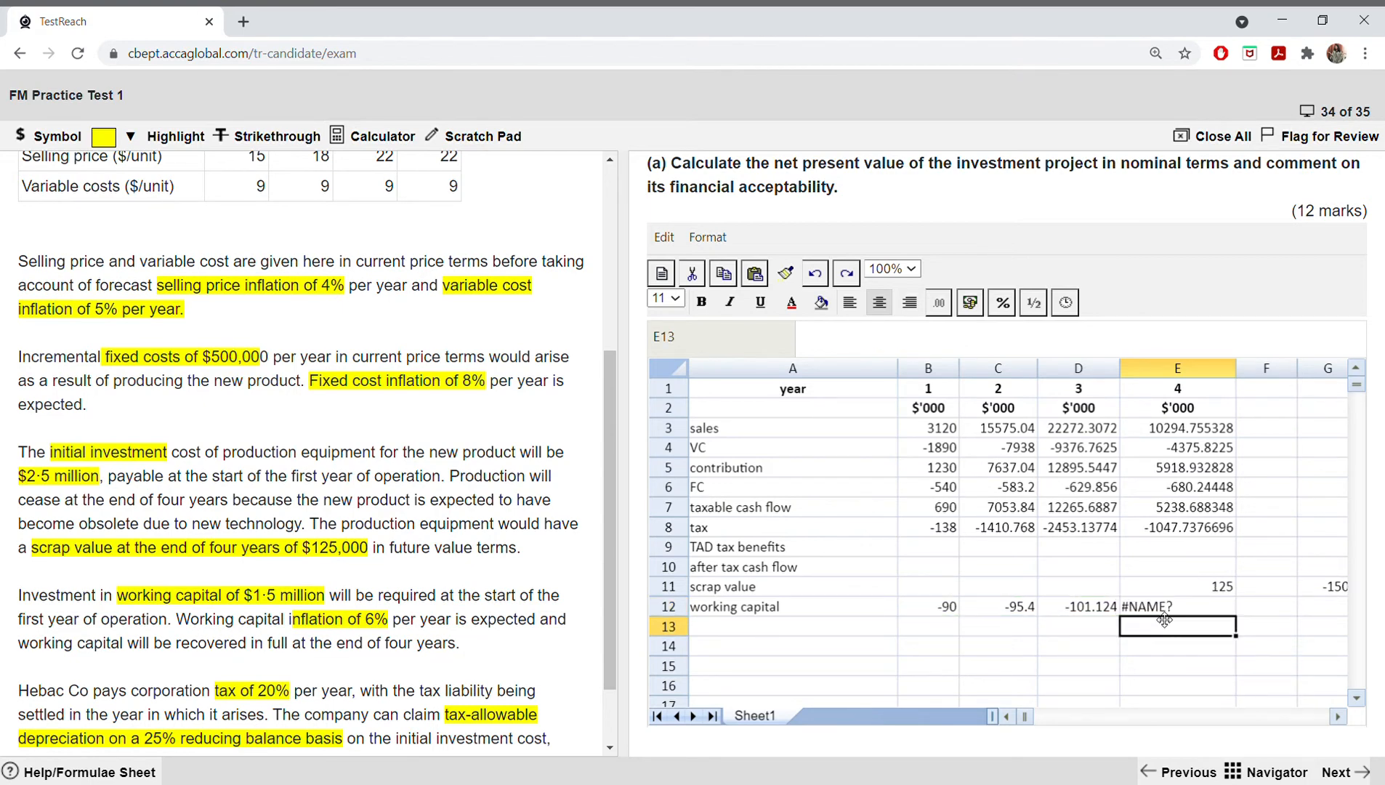
double_click(1164, 616)
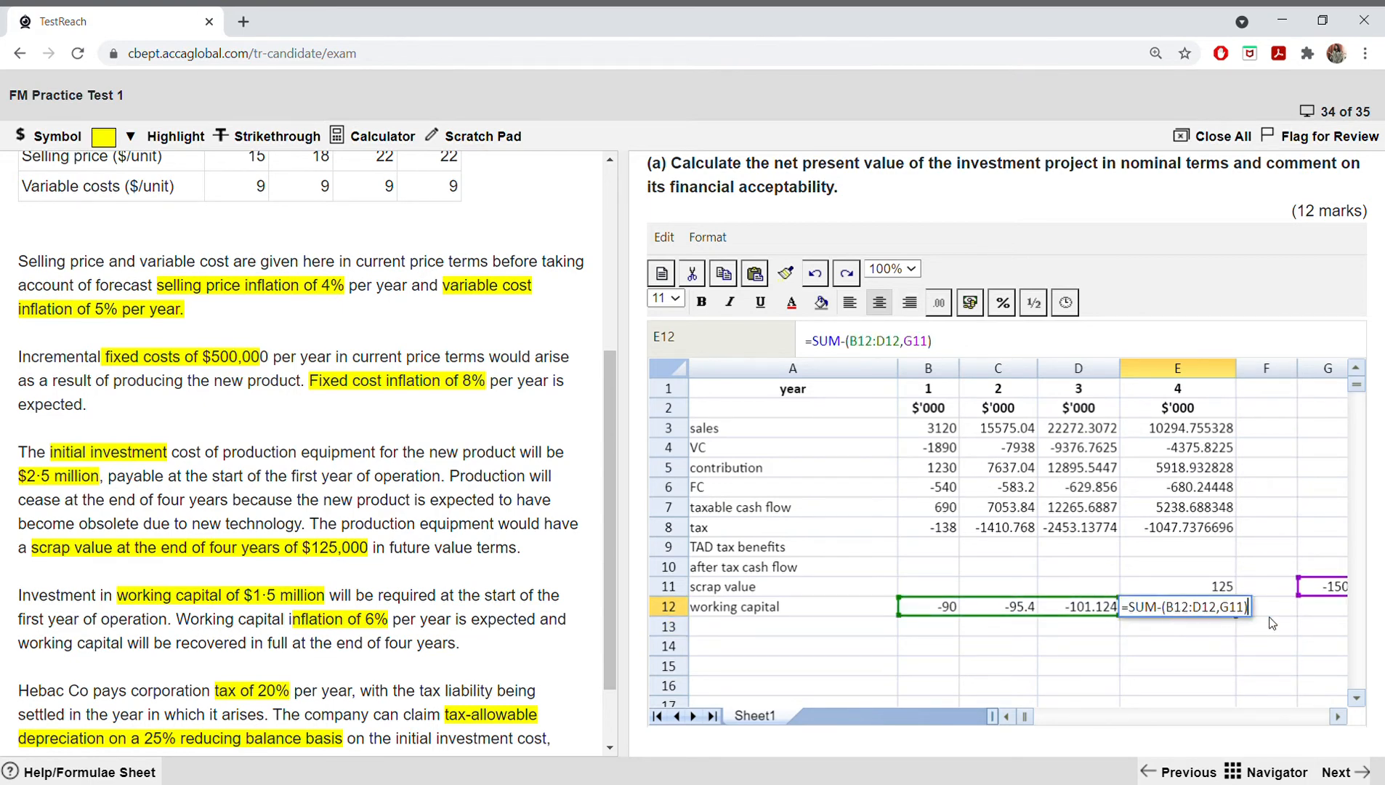
key("Return")
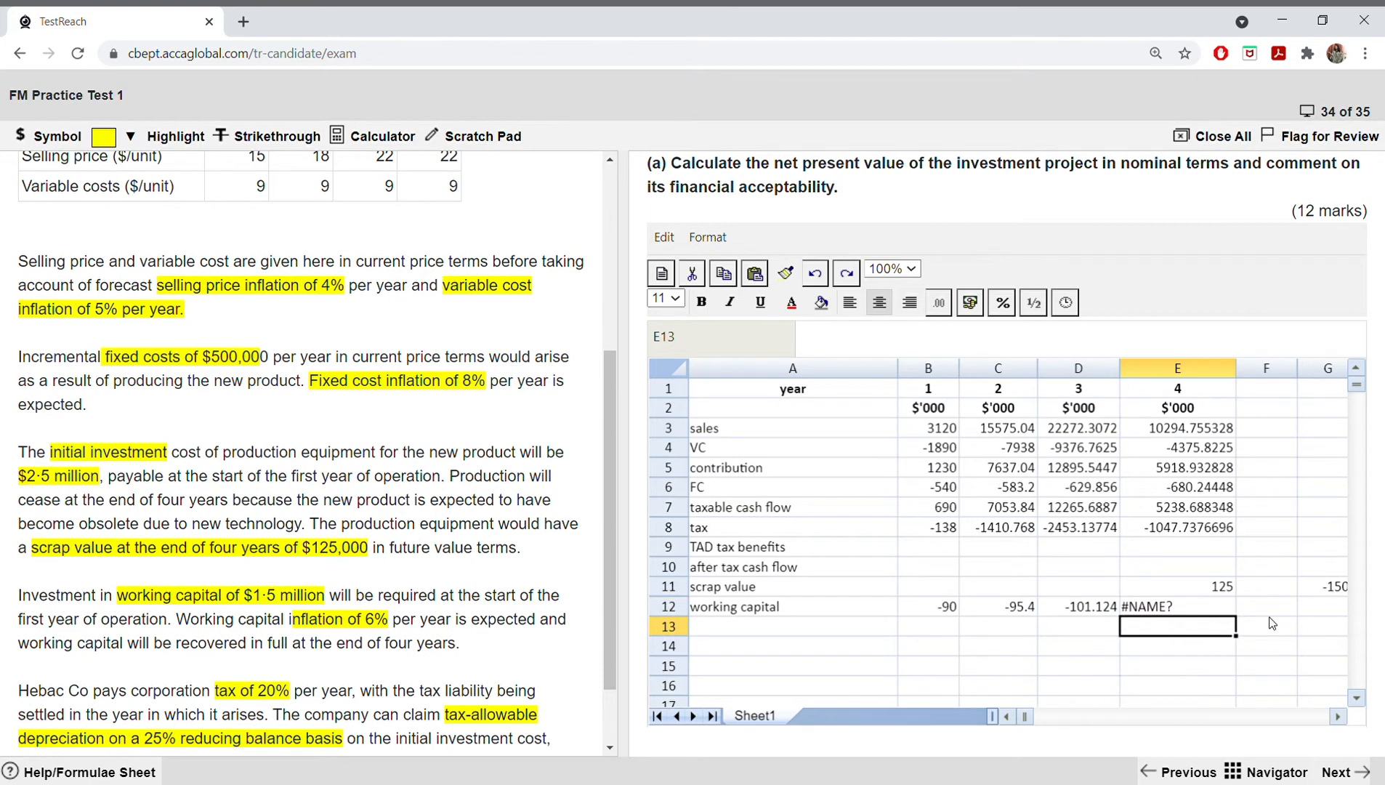
left_click(816, 274)
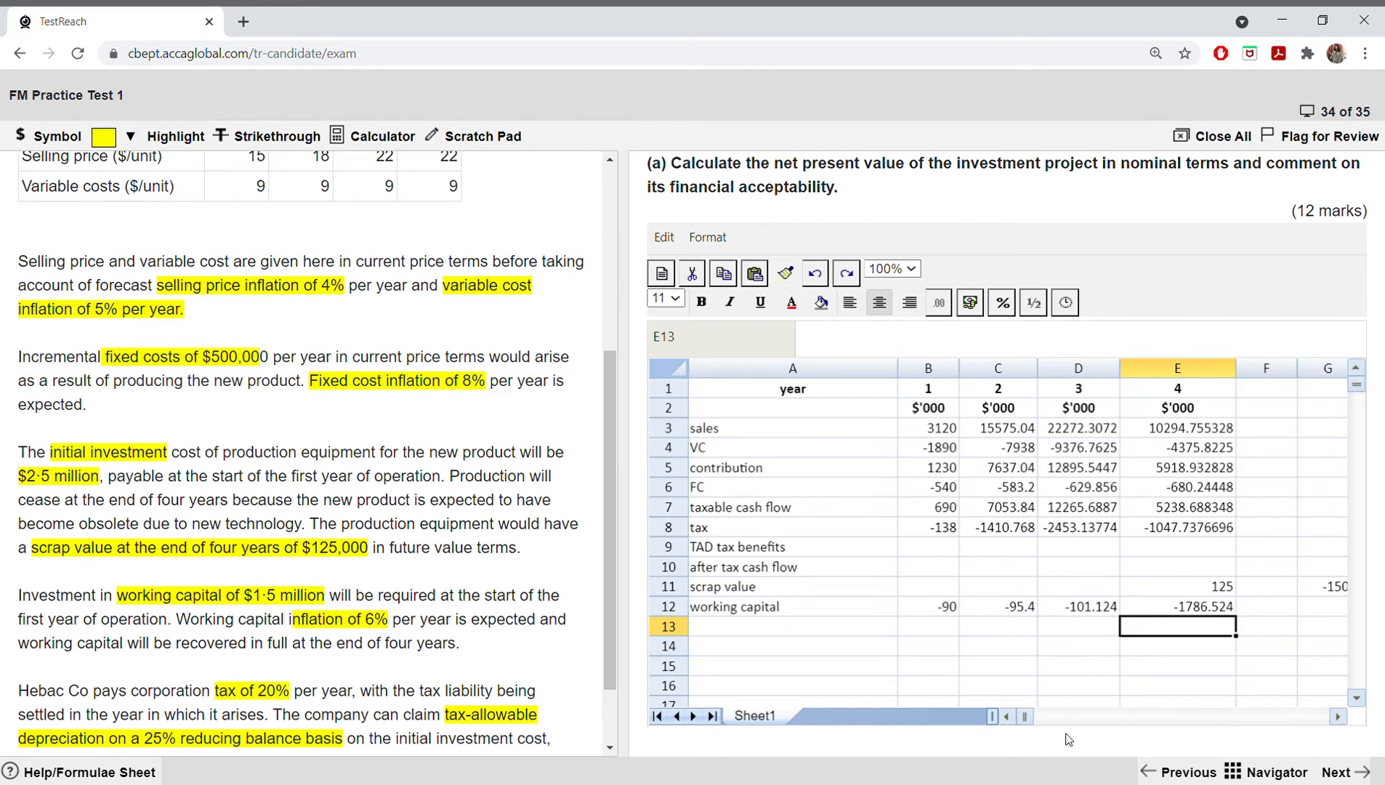
Step: Try to copy the year 4 working capital from E12 into F12 with an ordinary paste
left_click(1338, 716)
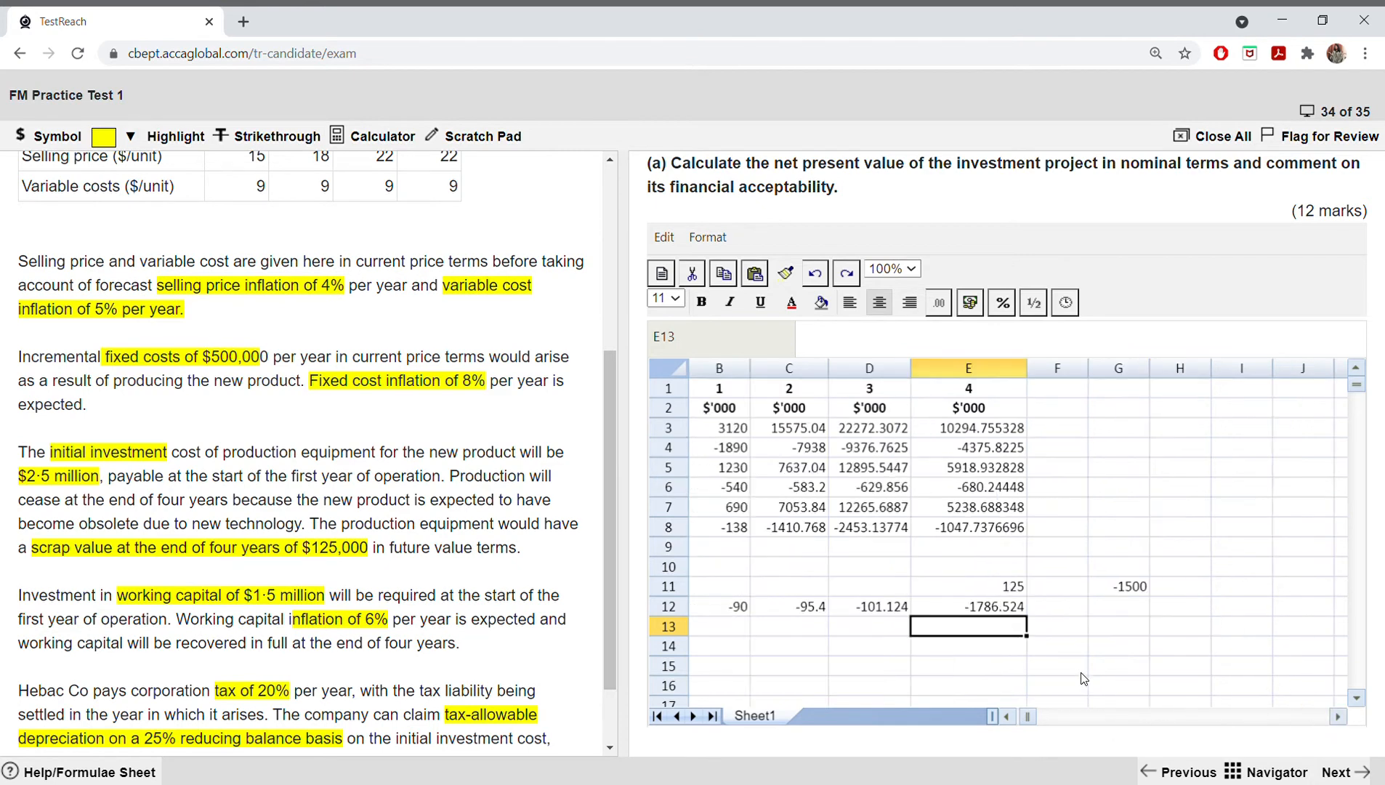
left_click(1066, 612)
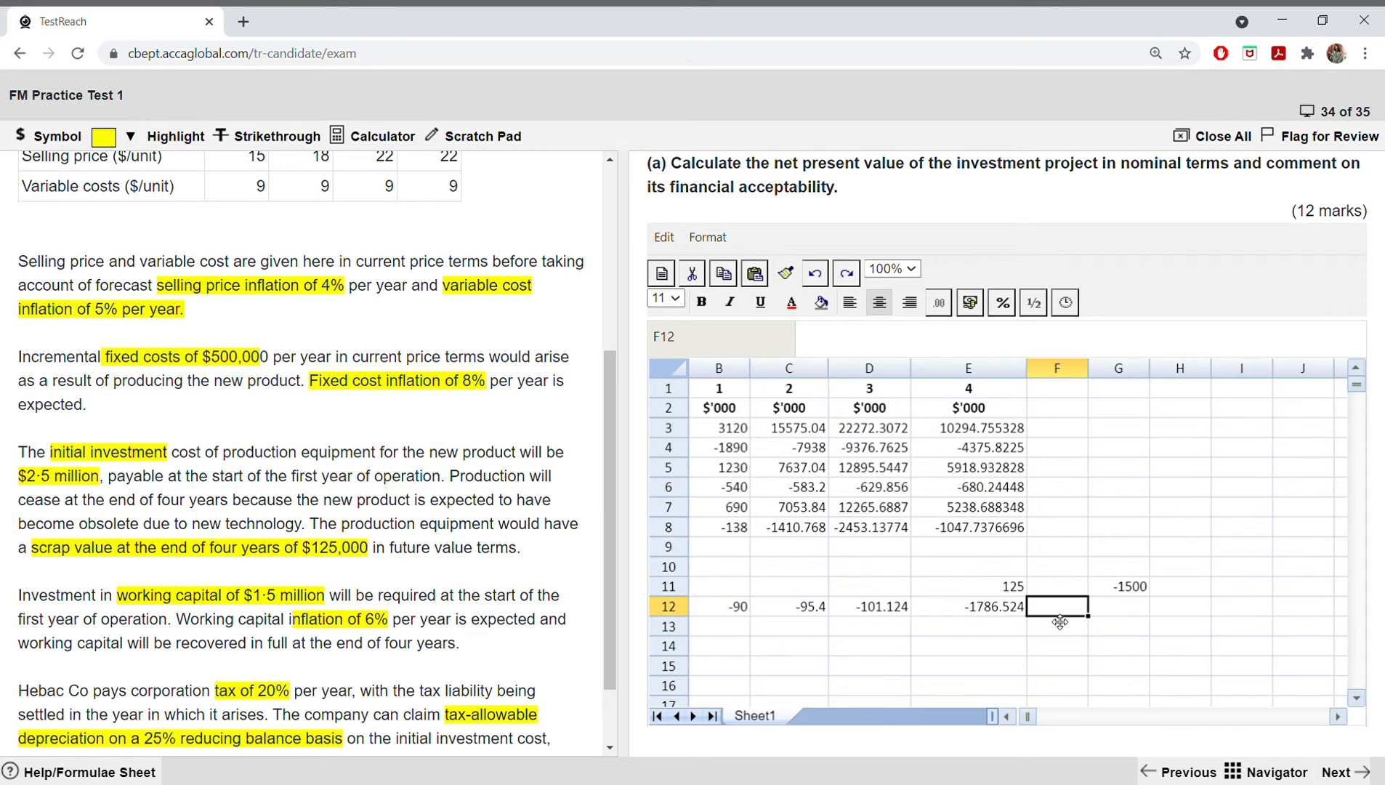
left_click(1005, 716)
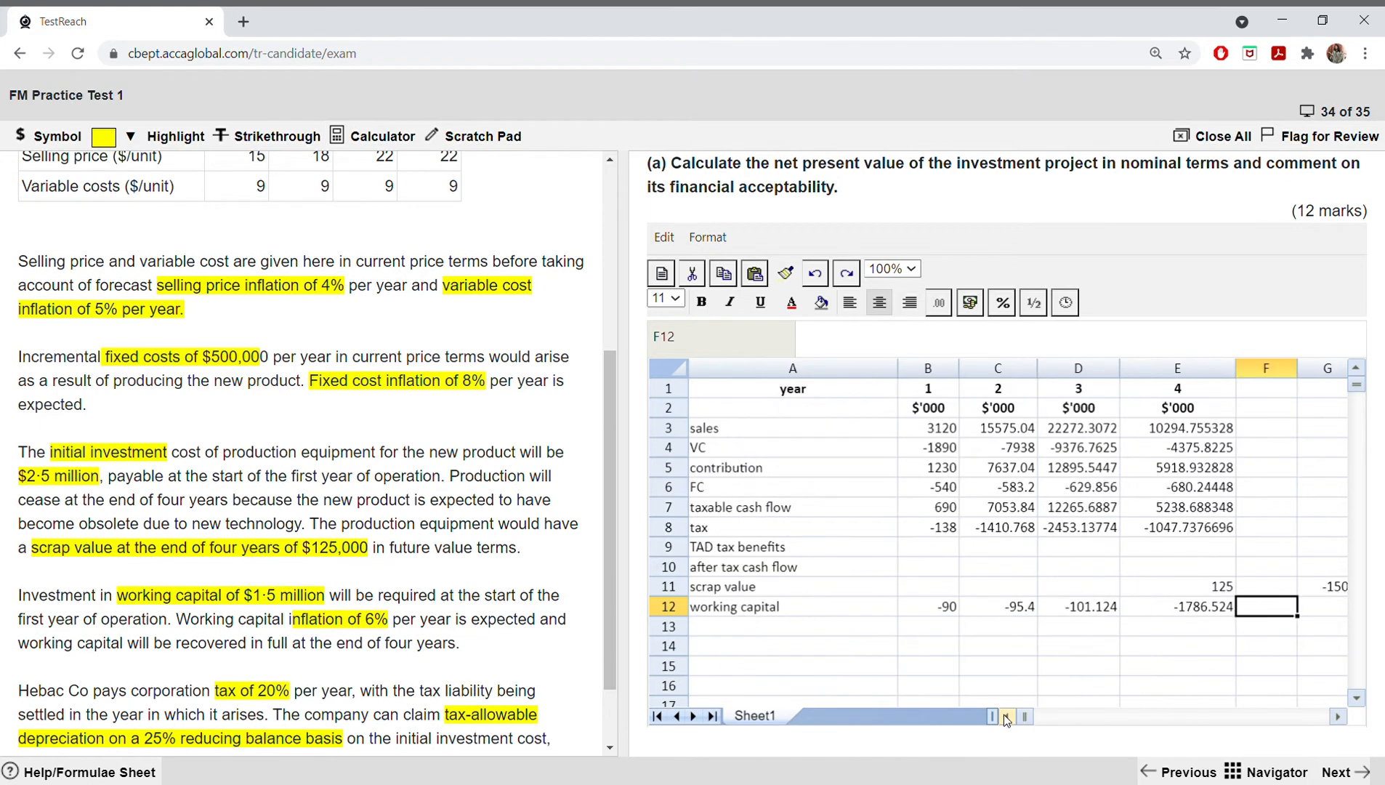
left_click(1217, 605)
left_click(1273, 612)
right_click(1221, 612)
left_click(1256, 652)
left_click(1264, 608)
right_click(1249, 614)
left_click(1285, 680)
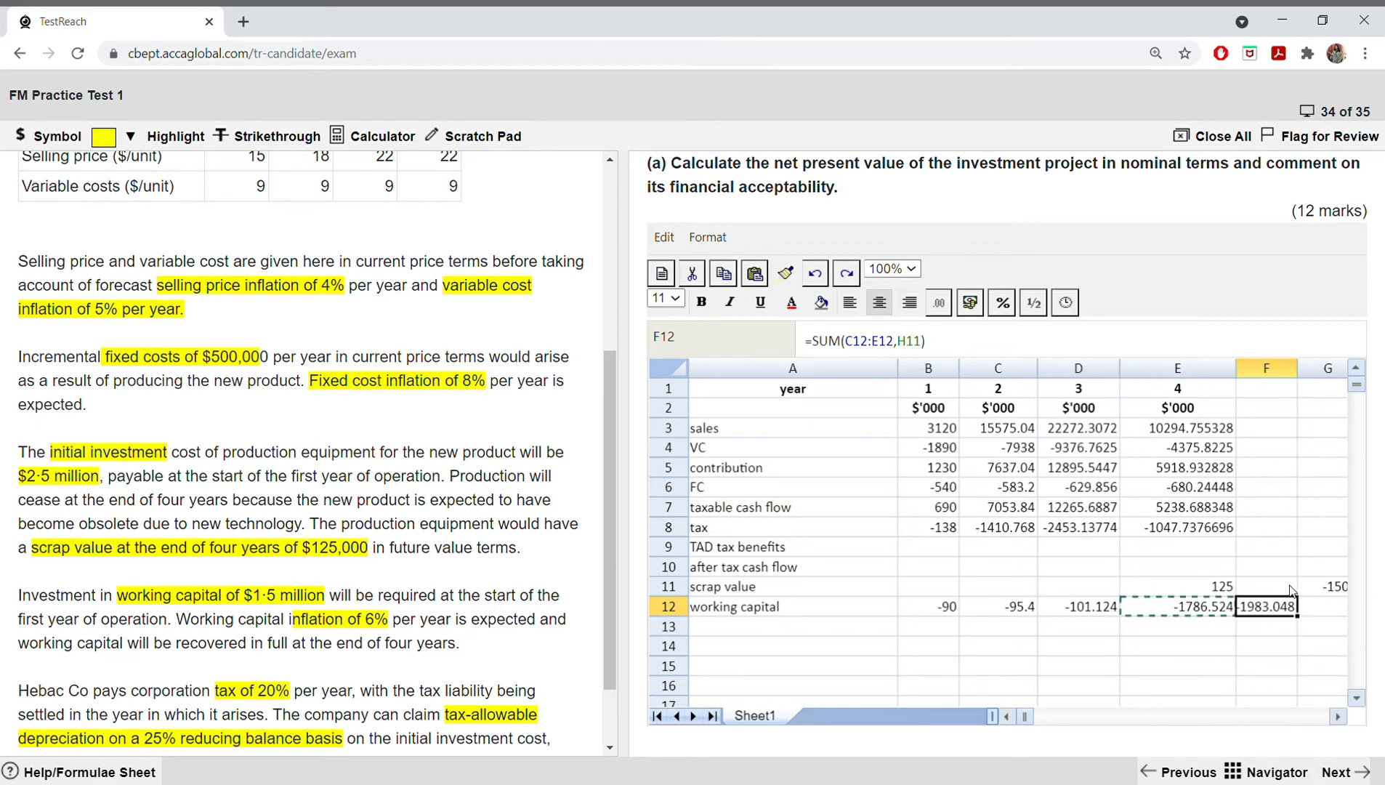
Step: Widen column F slightly, and undo both the widening and the formula pasted into F12
left_click_drag(1304, 373, 1312, 373)
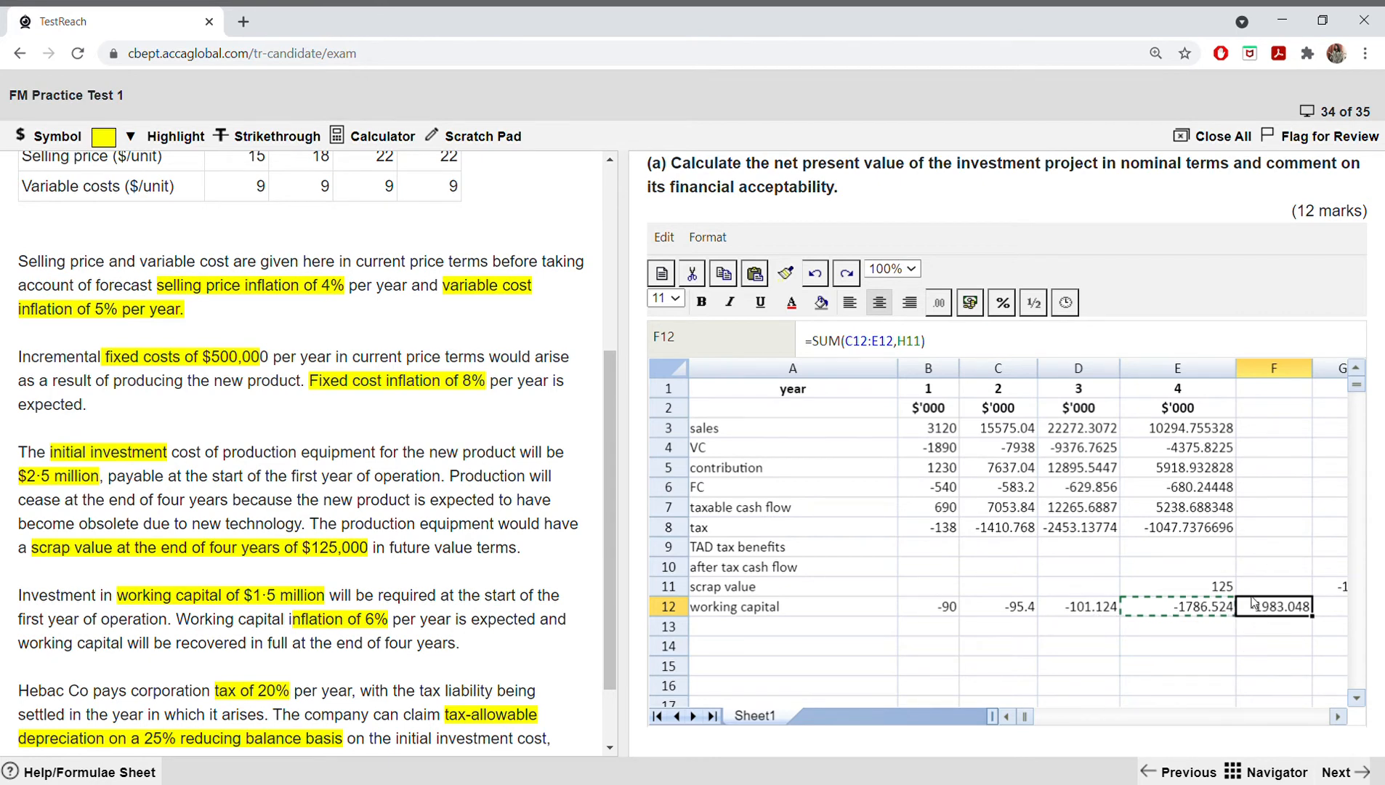
left_click(814, 273)
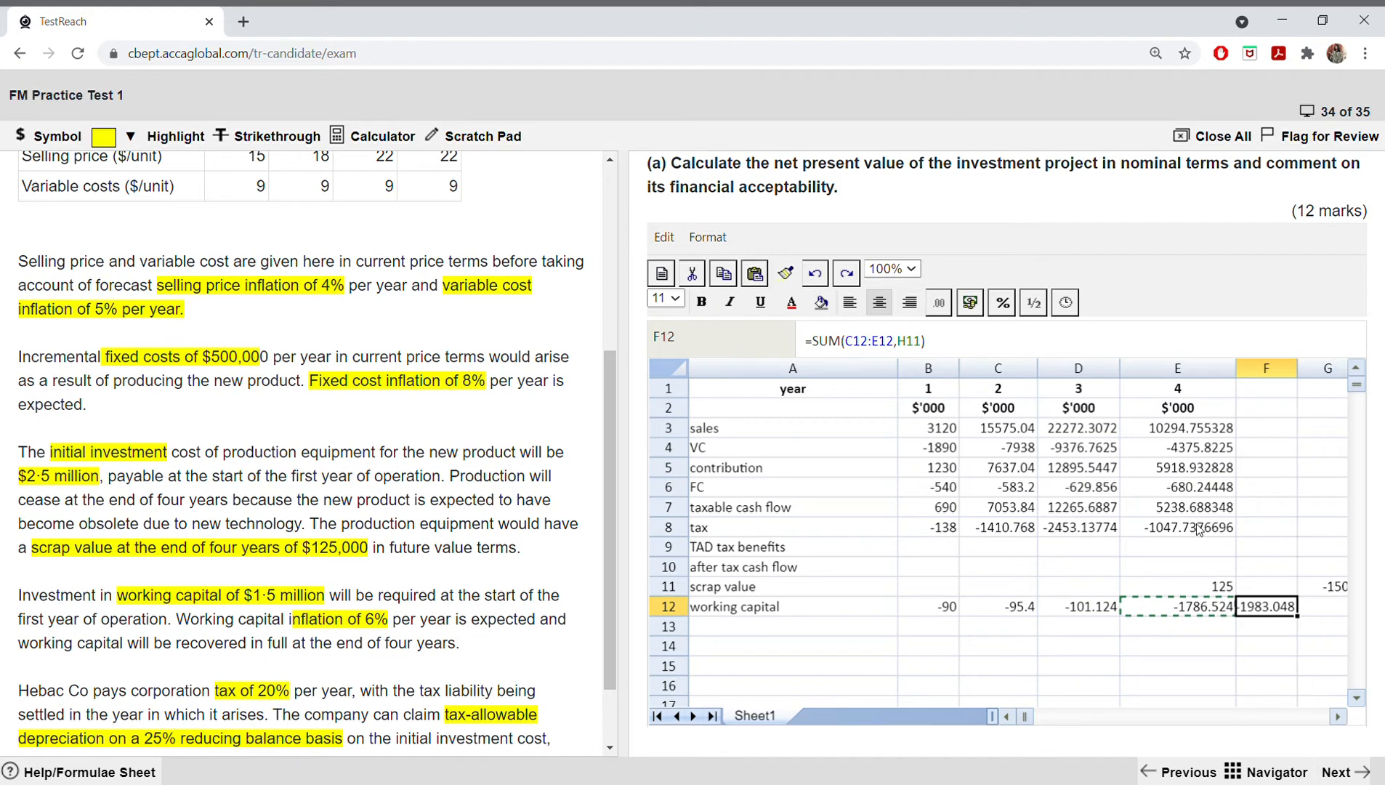
left_click(814, 274)
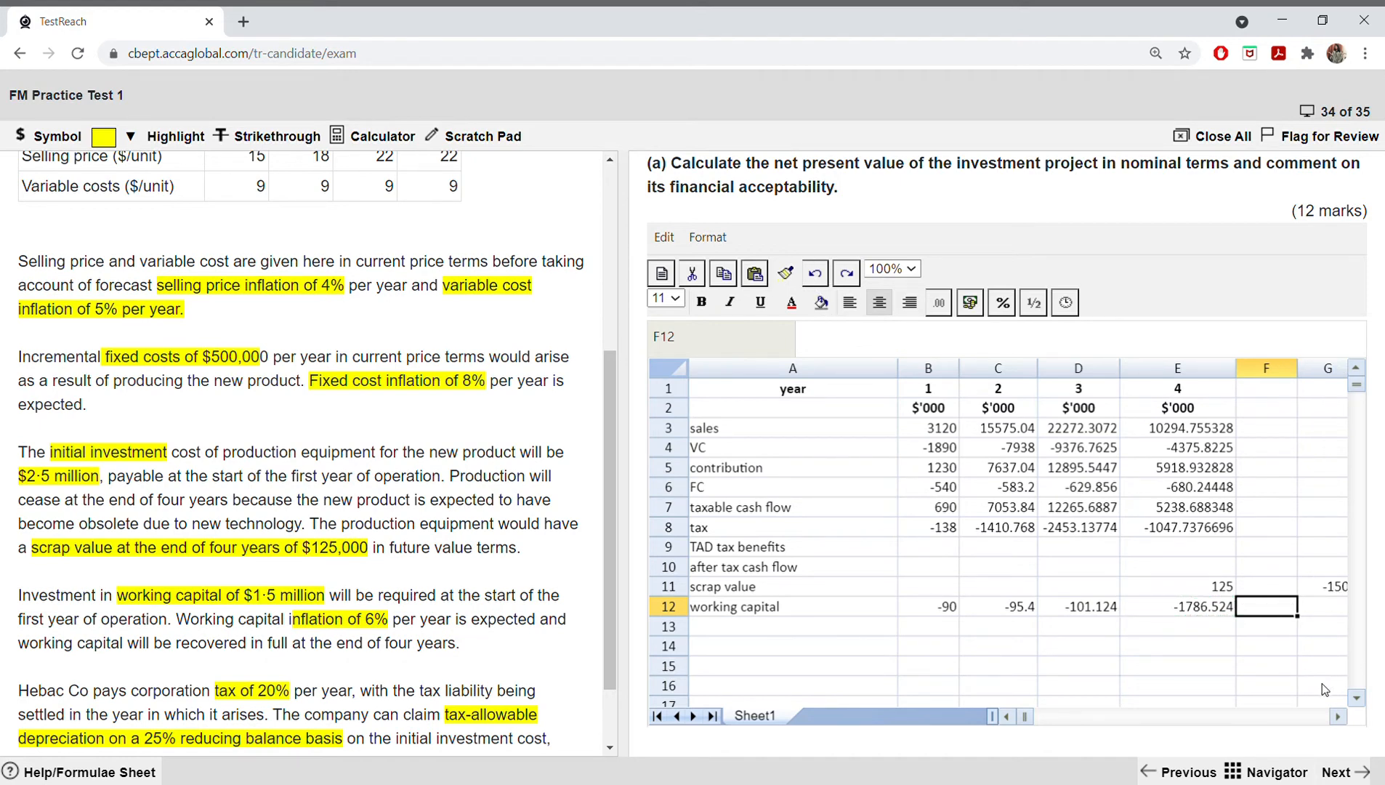
Step: Copy the year 4 working capital cell E12 and paste only its value into F12
left_click(1196, 612)
right_click(1196, 612)
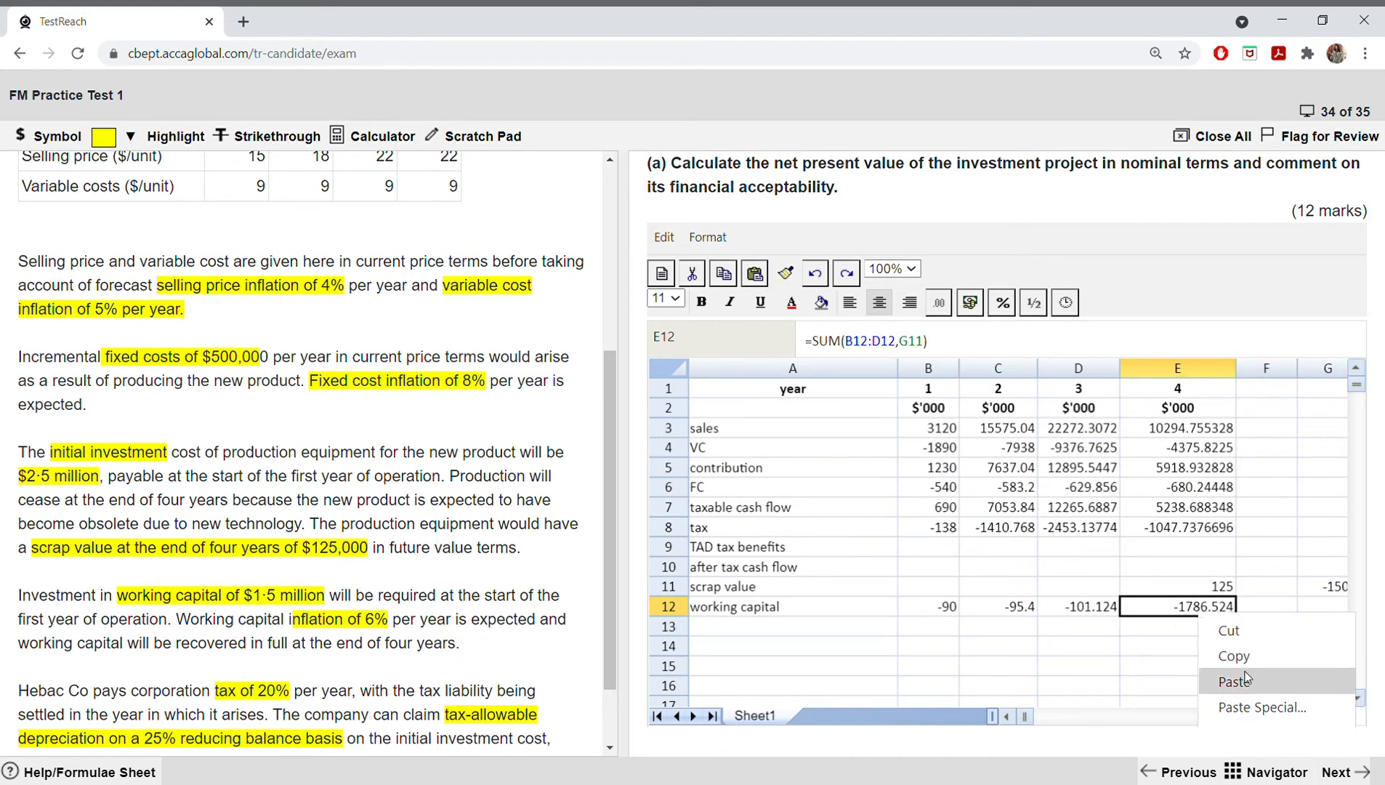
left_click(1246, 646)
left_click(1263, 612)
right_click(1262, 614)
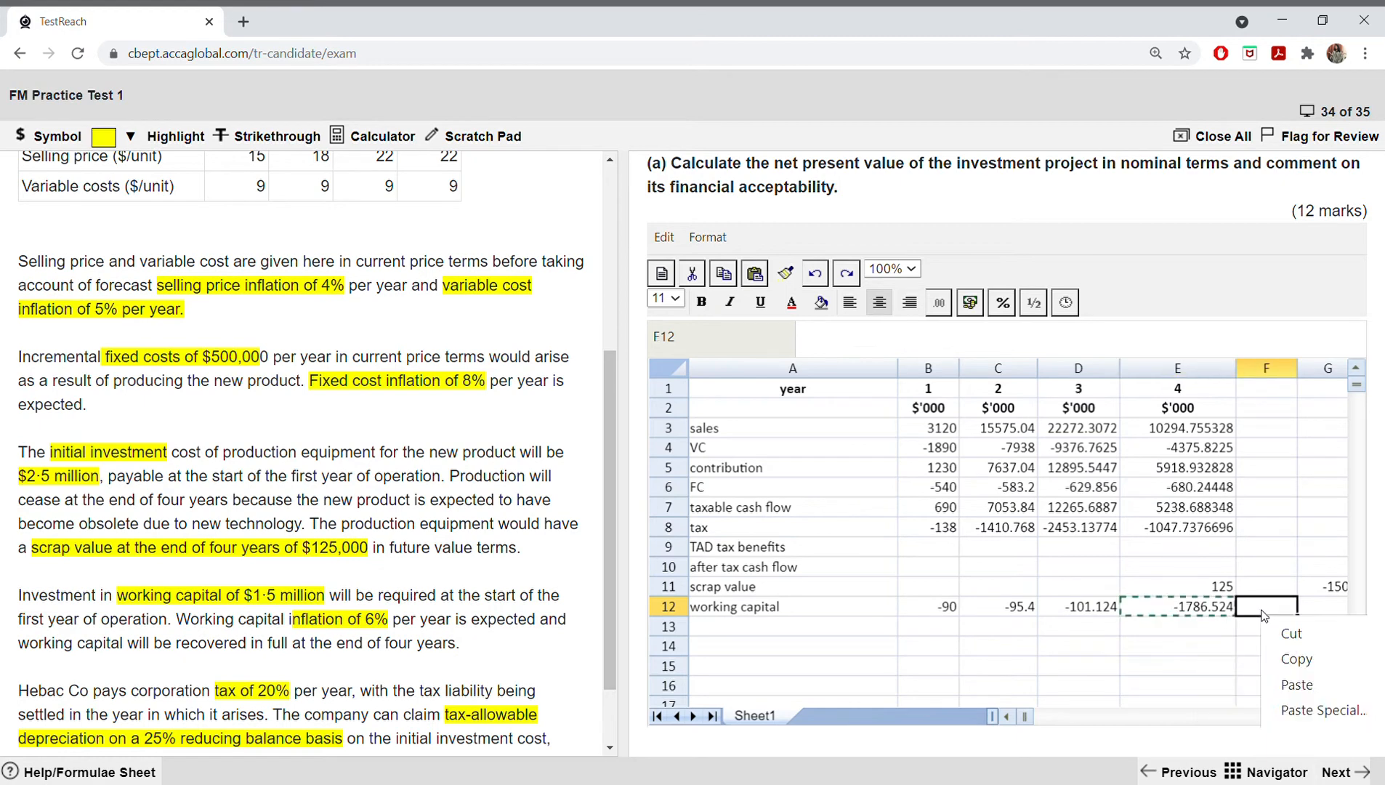
left_click(1291, 709)
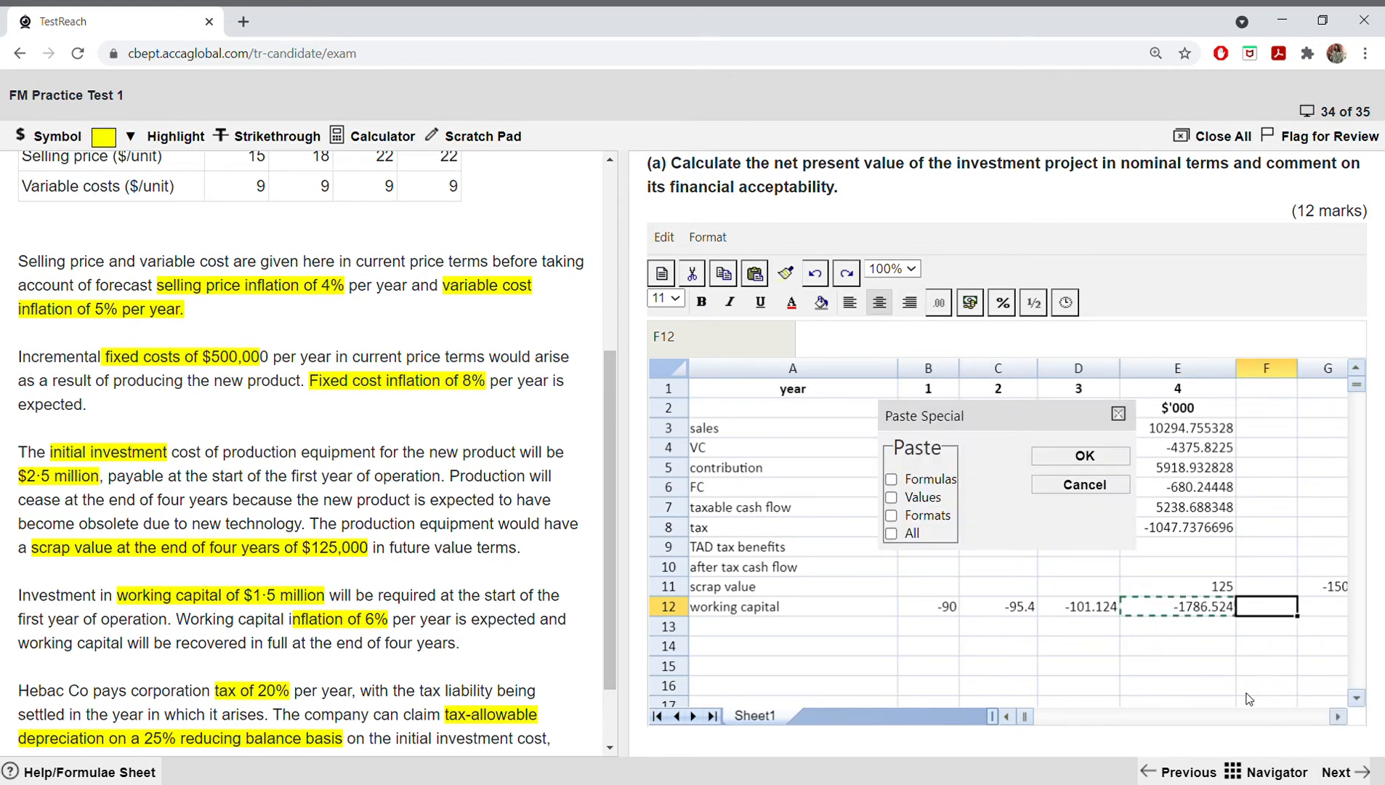
left_click(896, 497)
left_click(1081, 463)
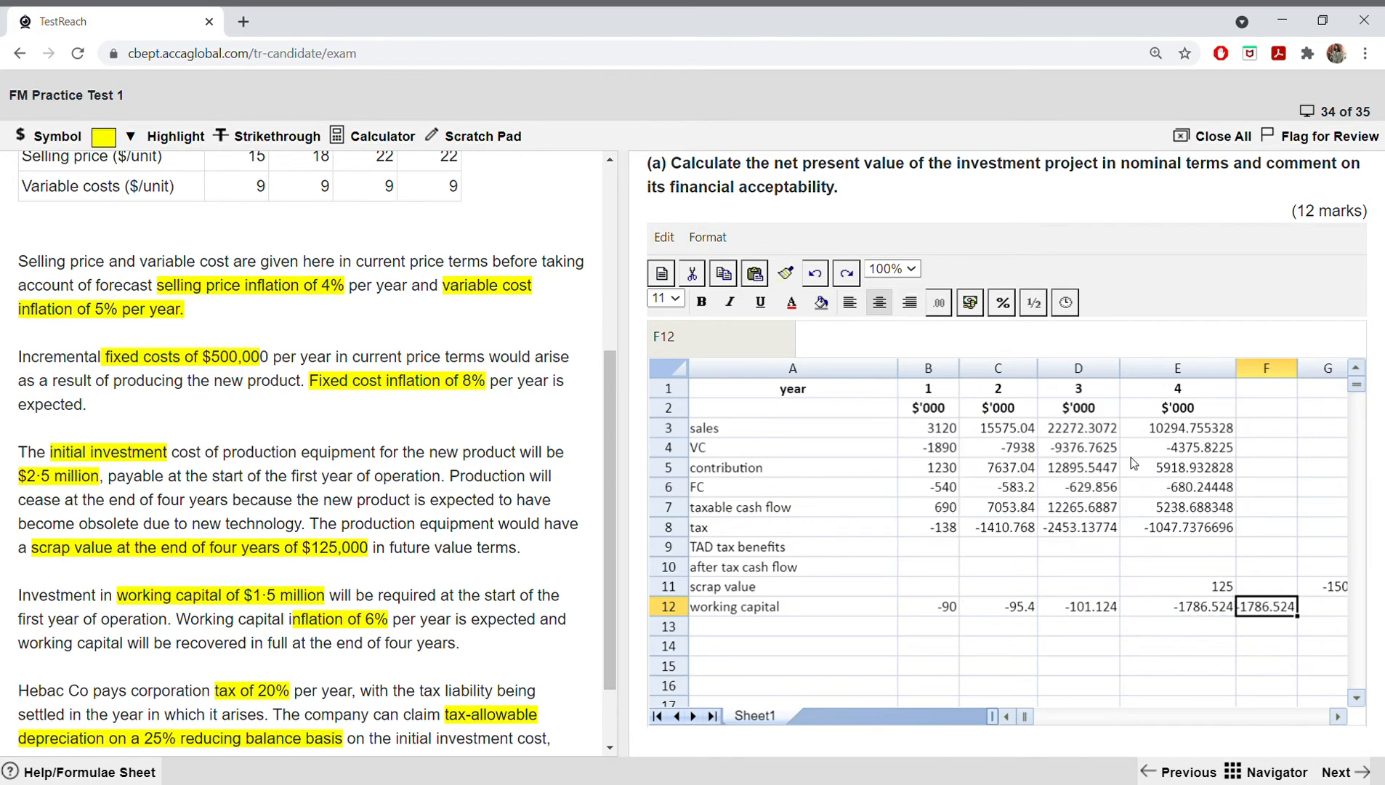
Step: Widen column F slightly and remove the minus sign from the F12 value so it is 1786.524
left_click_drag(1305, 375, 1322, 375)
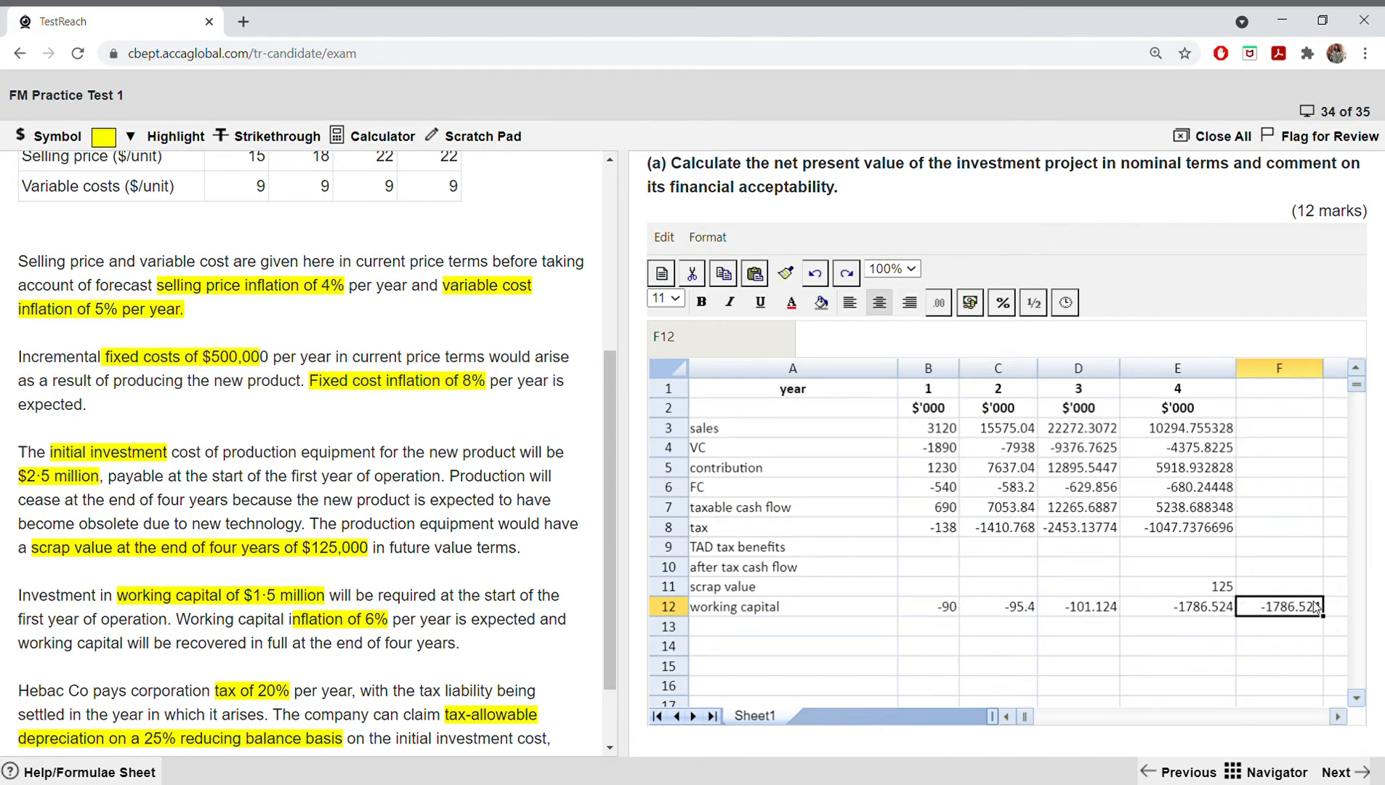
double_click(1318, 609)
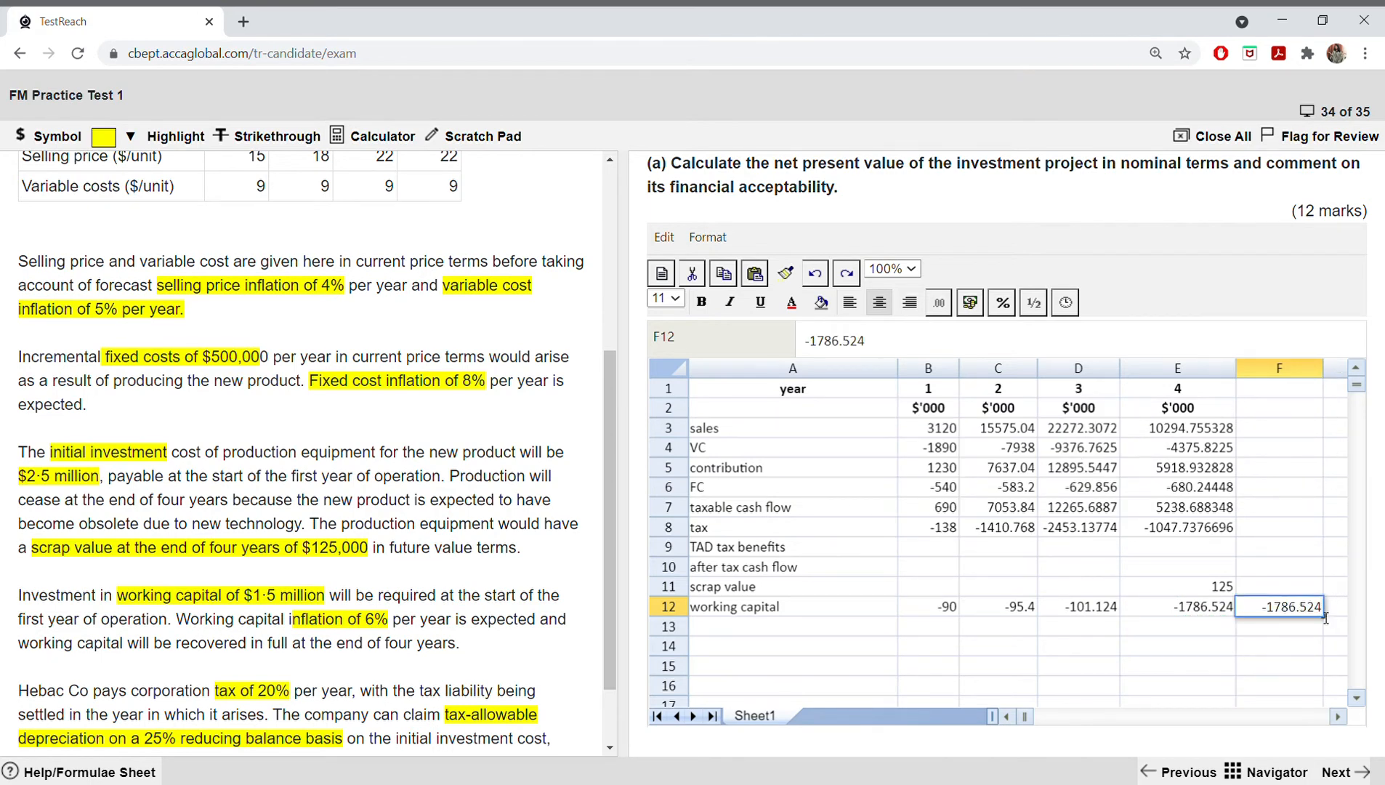
key("BackSpace")
left_click(1280, 635)
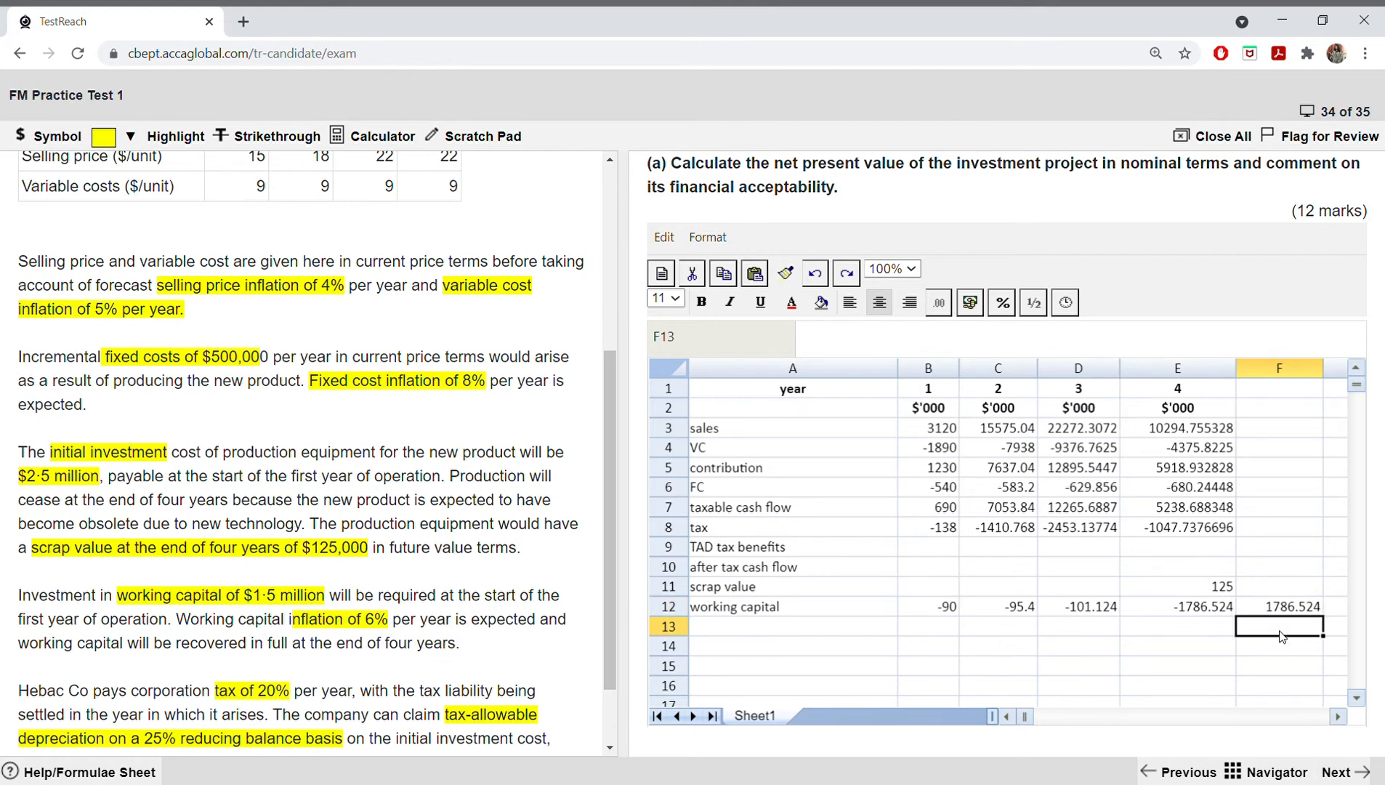
right_click(1287, 608)
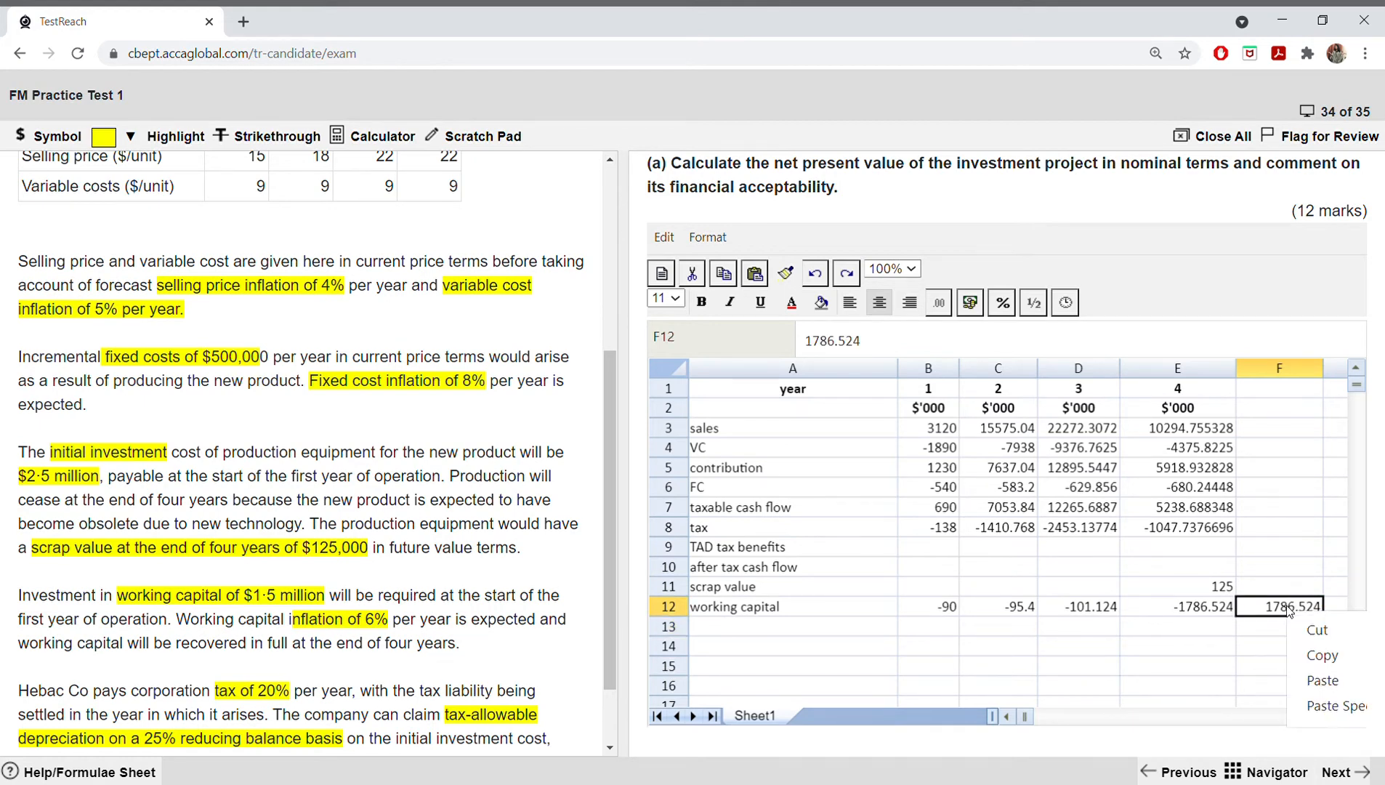
Step: Clear the SUM formula from the year 4 working capital cell E12
left_click(1208, 611)
double_click(1208, 611)
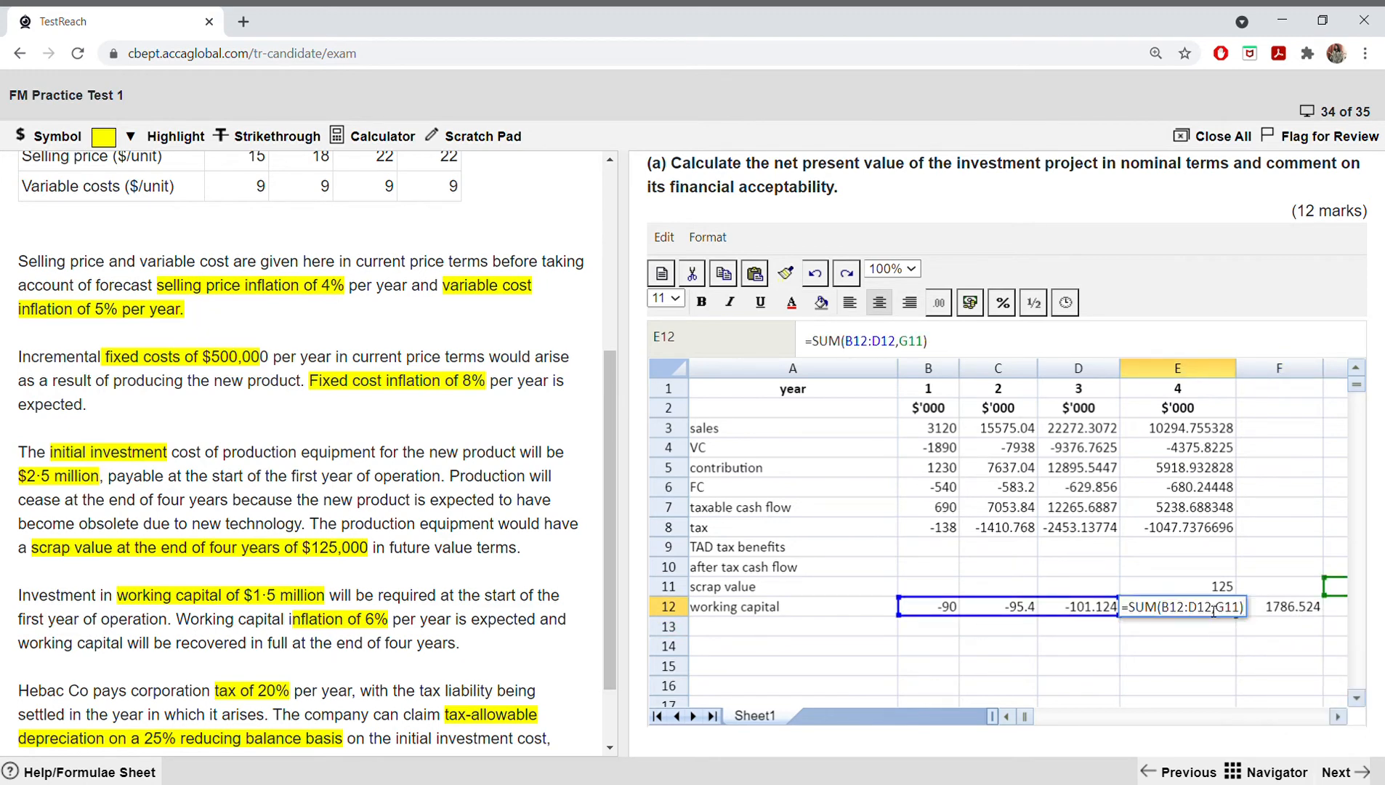
key("BackSpace")
key("BackSpace")
key("BackSpace")
key("BackSpace")
key("BackSpace")
key("BackSpace")
key("BackSpace")
key("BackSpace")
key("BackSpace")
key("BackSpace")
key("BackSpace")
key("BackSpace")
key("BackSpace")
key("BackSpace")
key("BackSpace")
key("BackSpace")
key("BackSpace")
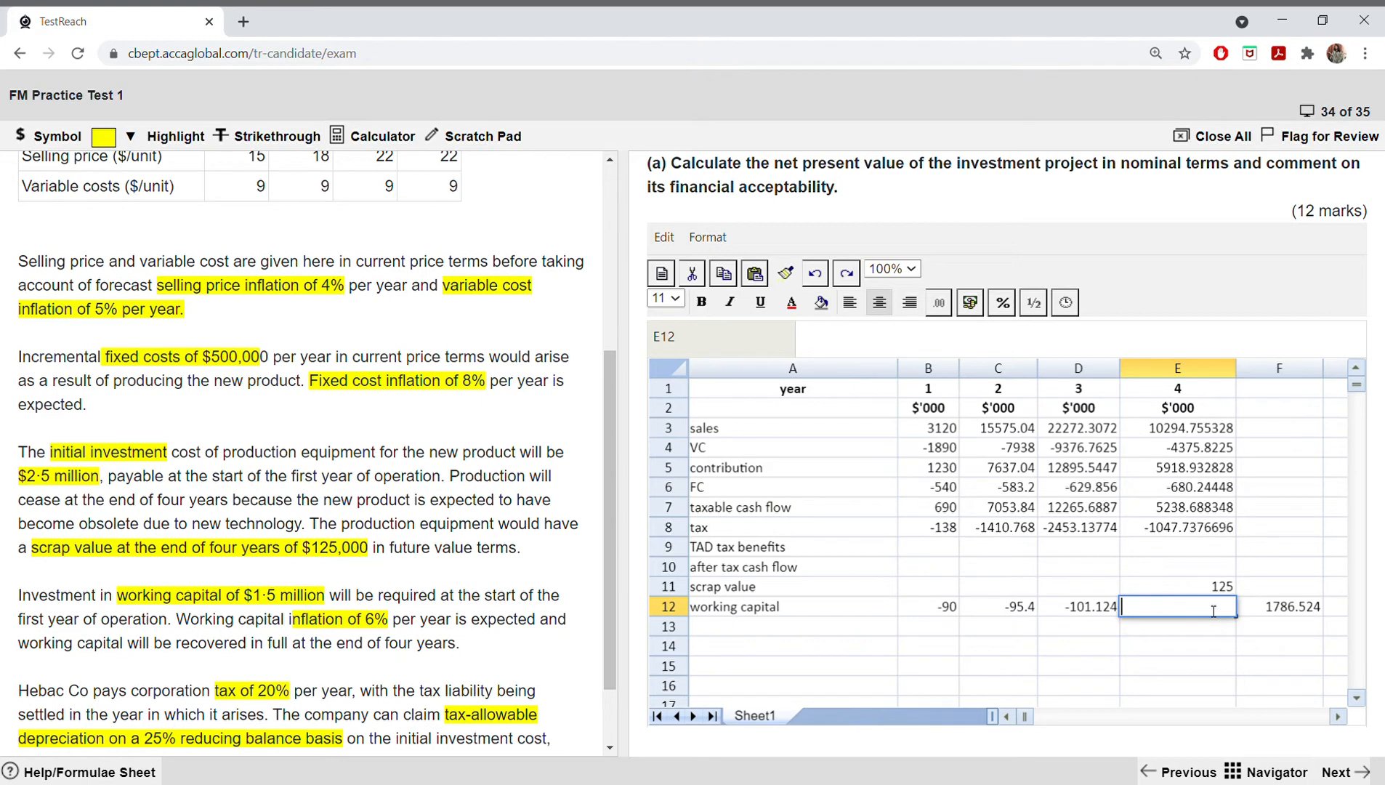
left_click(1206, 674)
Step: Copy the positive value 1786.524 from F12 into E12, and clear F12
left_click(1285, 608)
right_click(1293, 614)
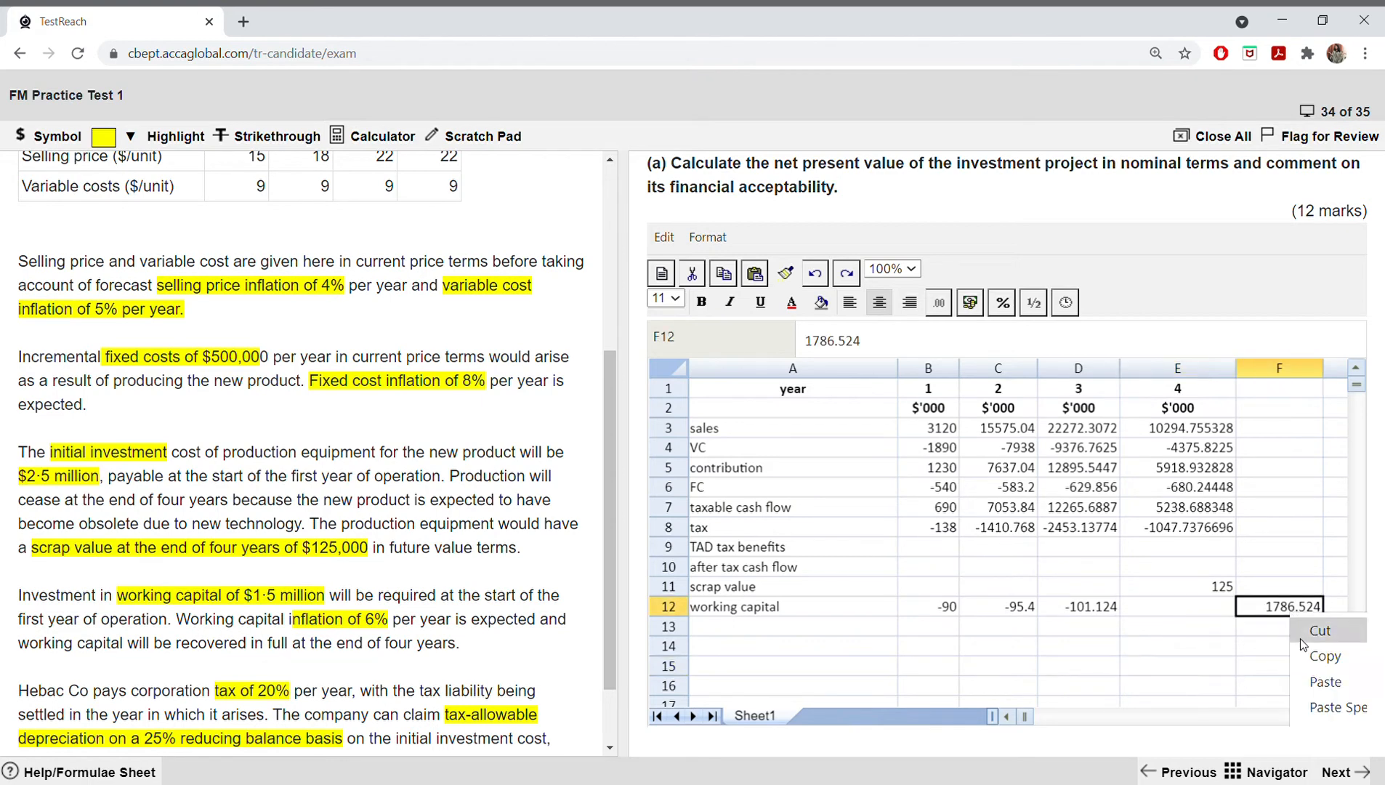
left_click(1311, 656)
left_click(1188, 617)
right_click(1188, 618)
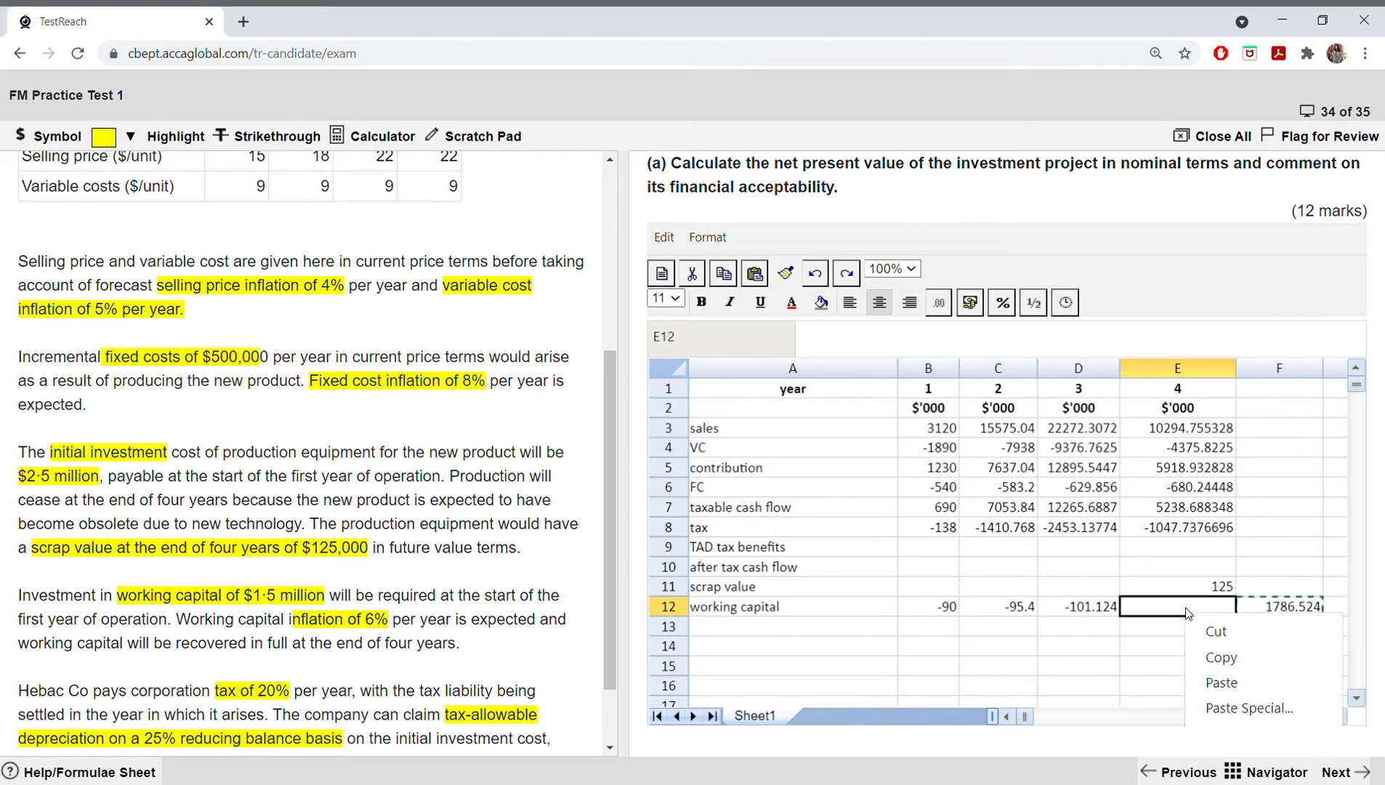
left_click(1206, 683)
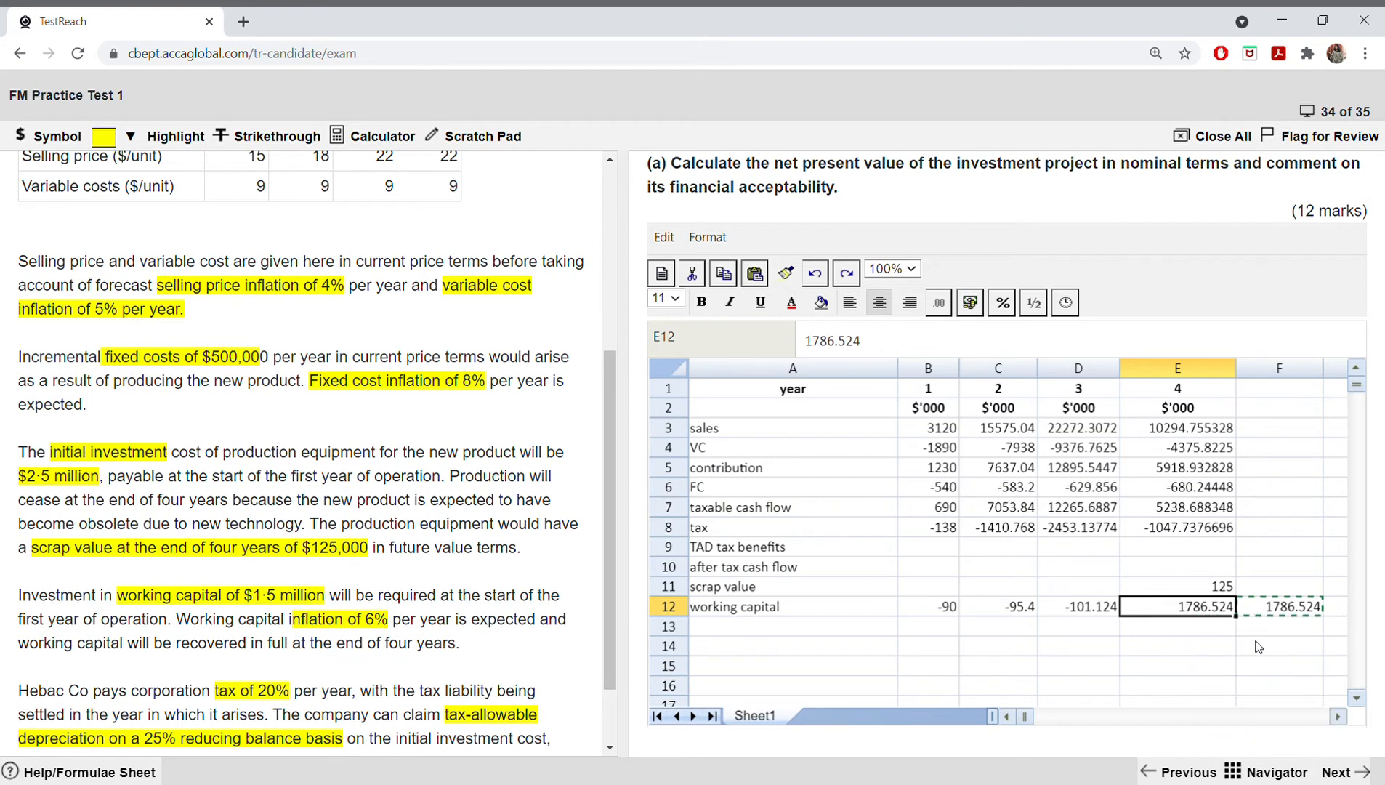
left_click(1301, 612)
key("Delete")
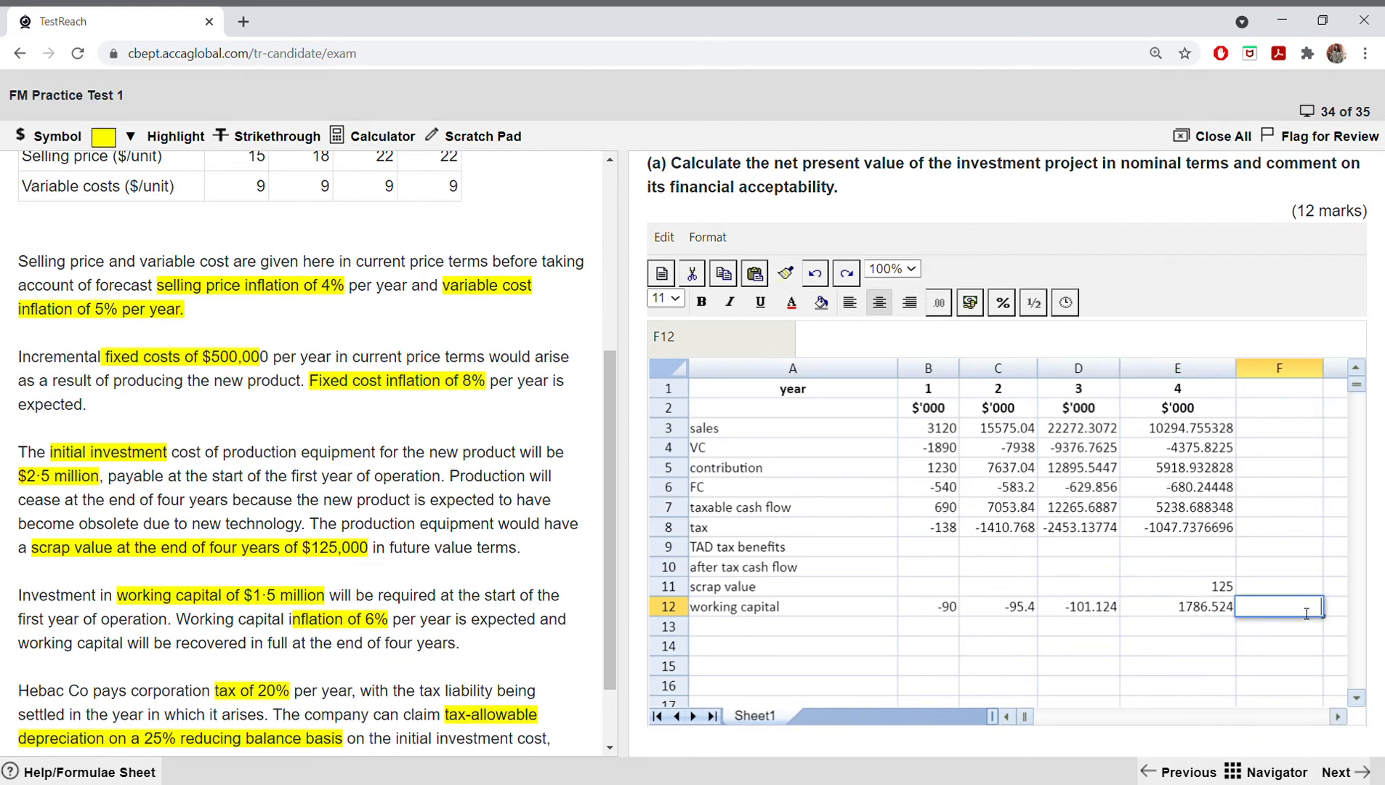
left_click(1068, 645)
Step: Label row 13 "net cash flow" in A13
left_click(836, 629)
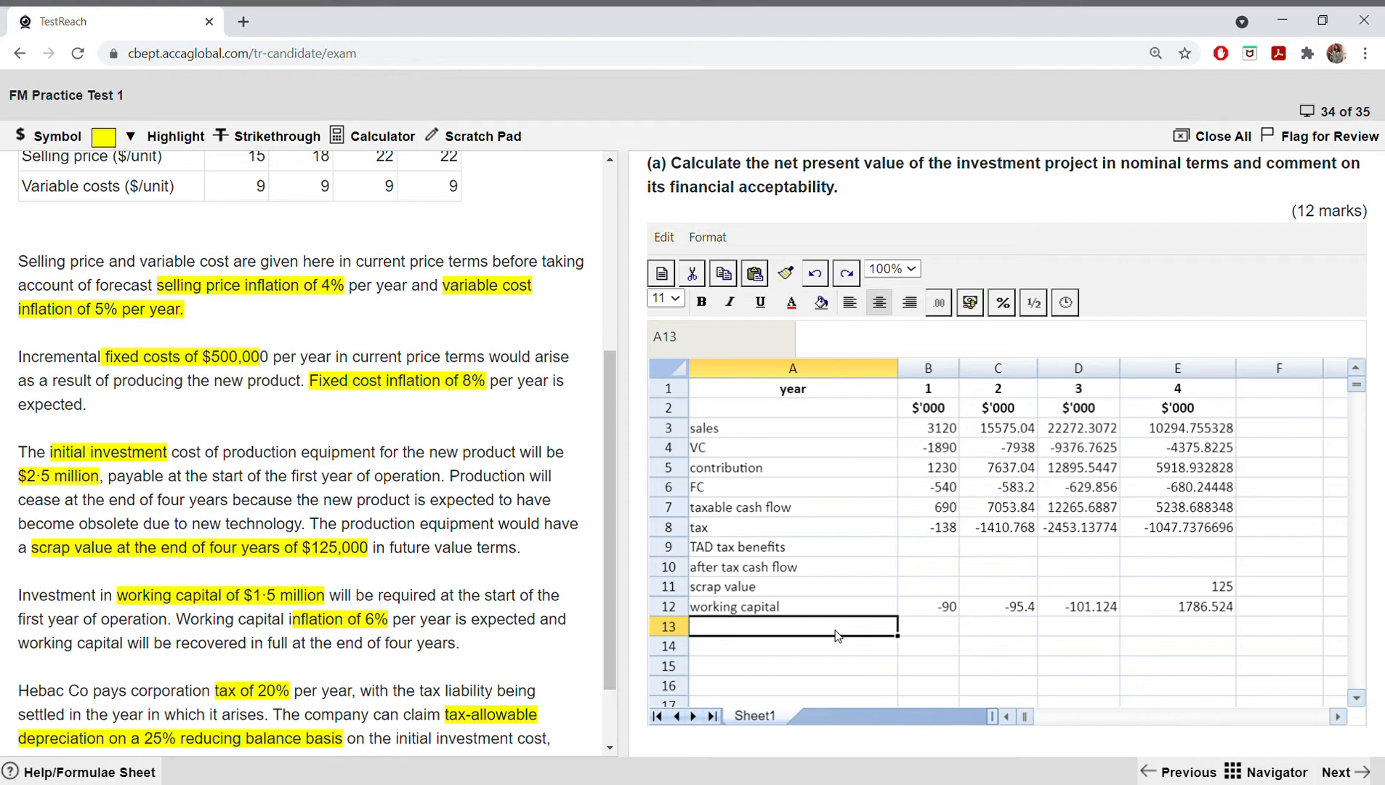
type("net")
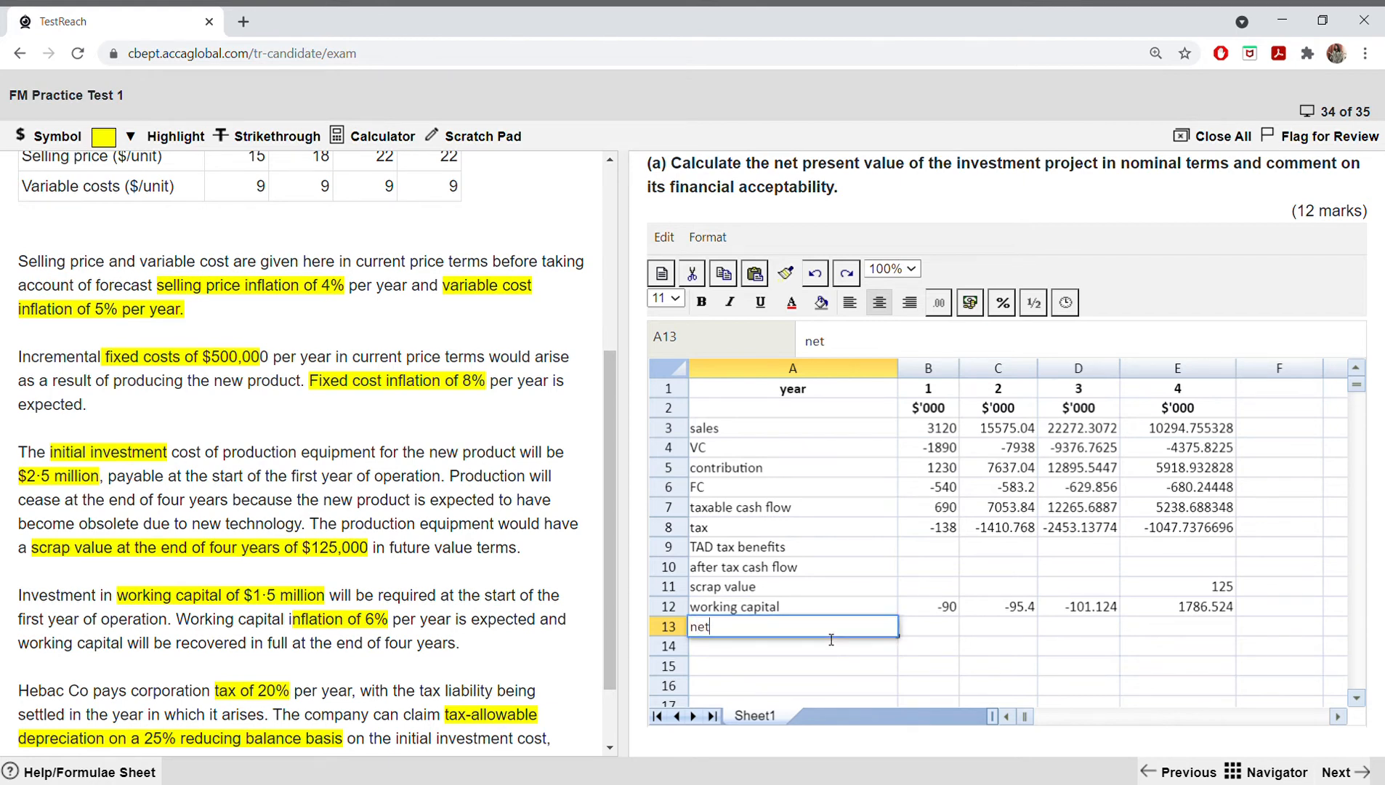
type(" cash flow")
Step: Label row 14 "discount 12%" in A14, taking the rate from the nominal after-tax WACC in the scenario
left_click(818, 646)
type("dis")
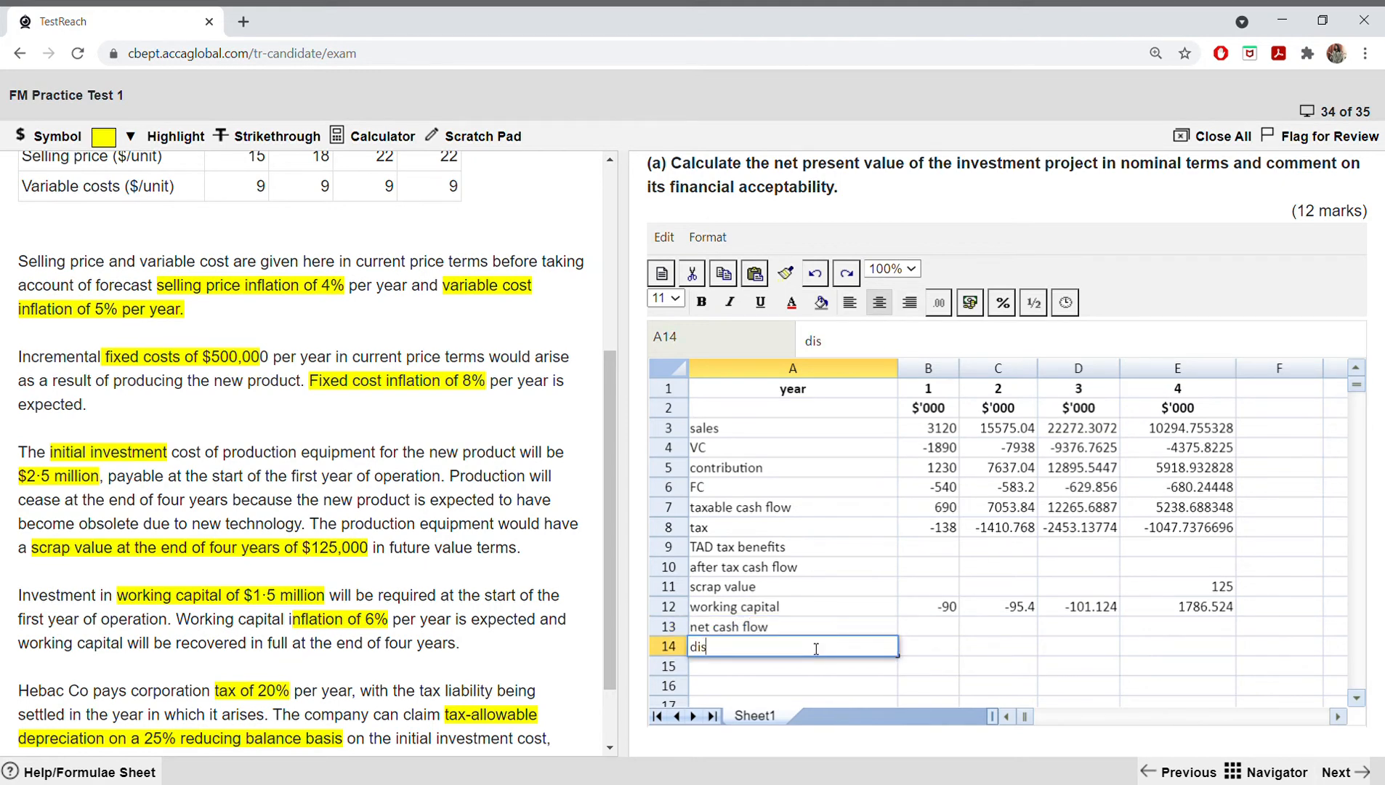
type("count")
scroll(436, 596, "down", 2)
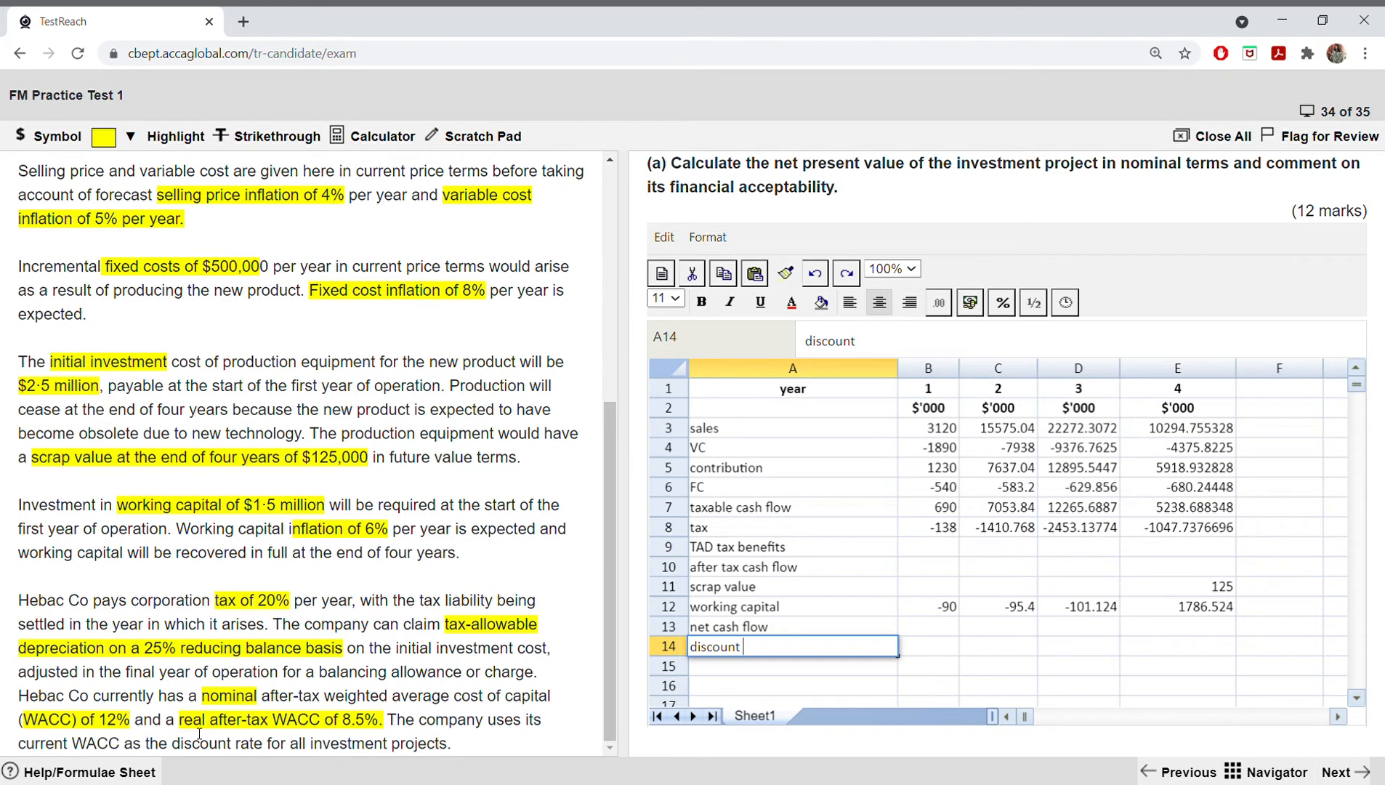
left_click_drag(129, 721, 109, 721)
left_click(127, 723)
left_click_drag(100, 720, 134, 725)
left_click(778, 650)
type("12%")
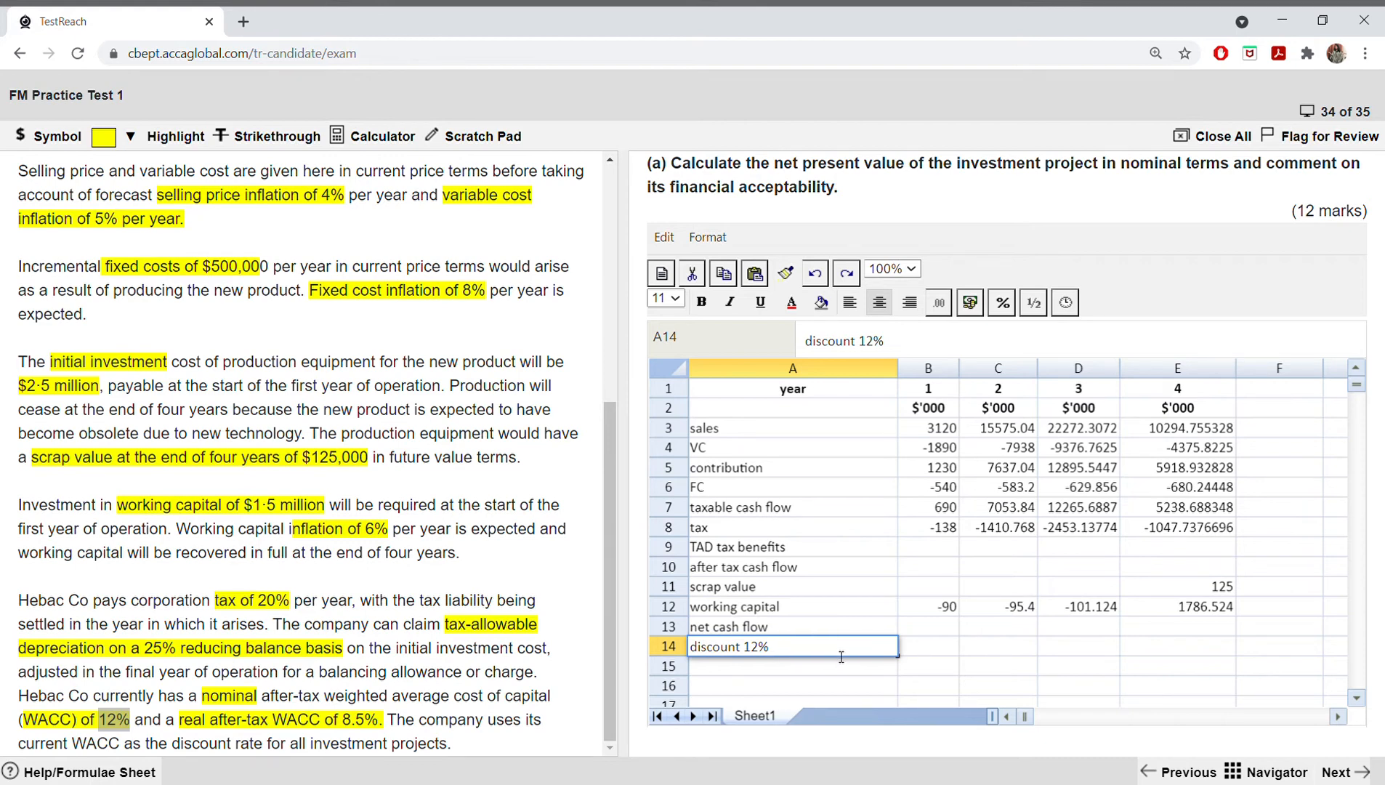
left_click(919, 650)
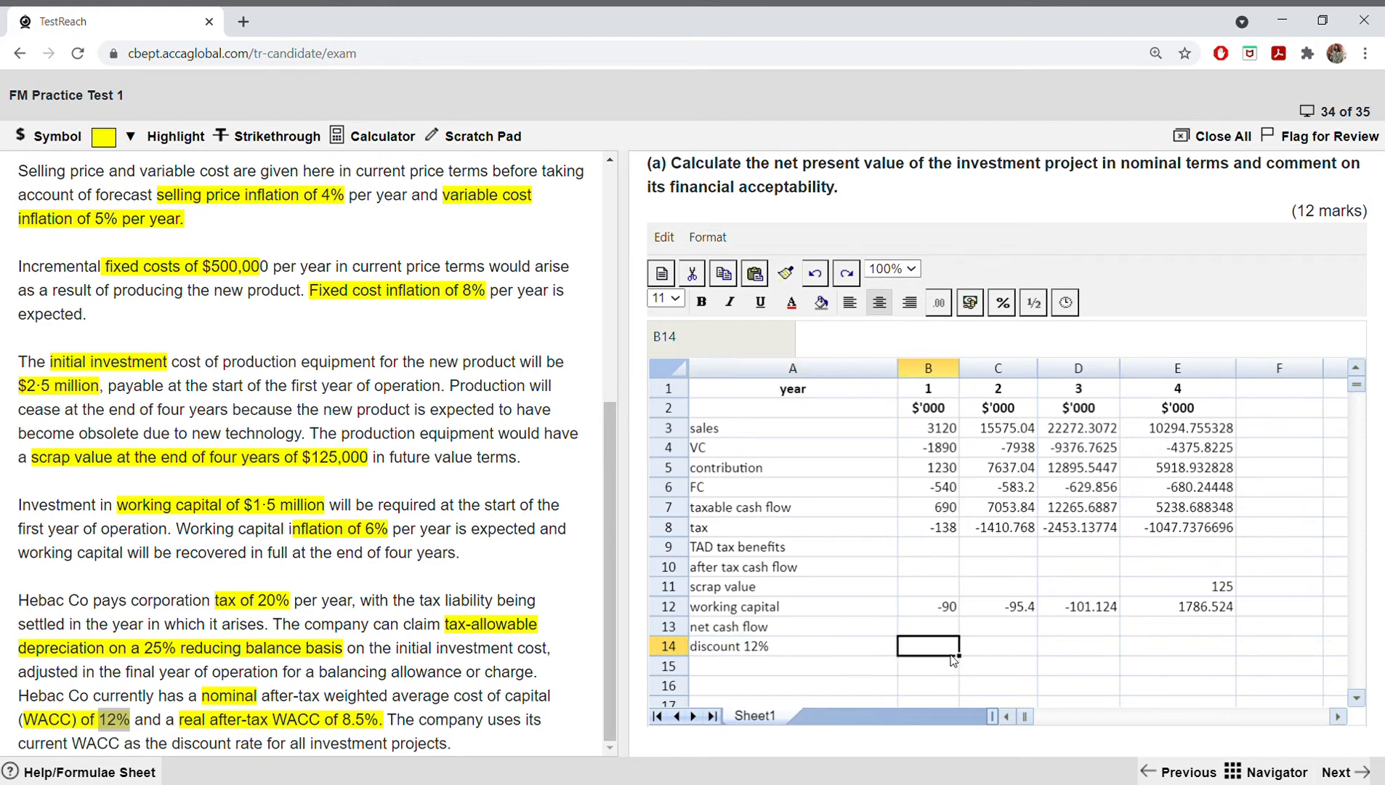
Step: Label row 15 "pV" in A15
left_click(780, 673)
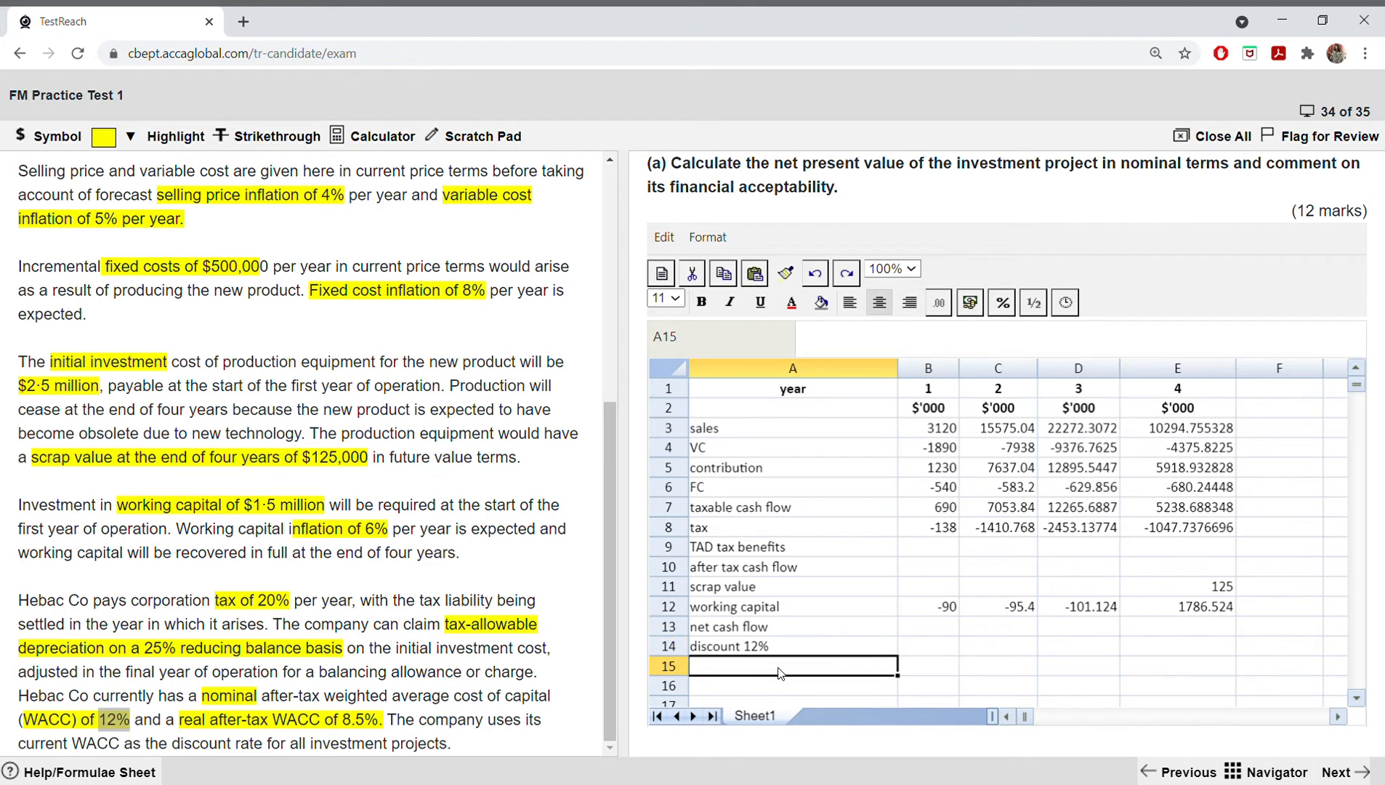
double_click(781, 673)
type("p")
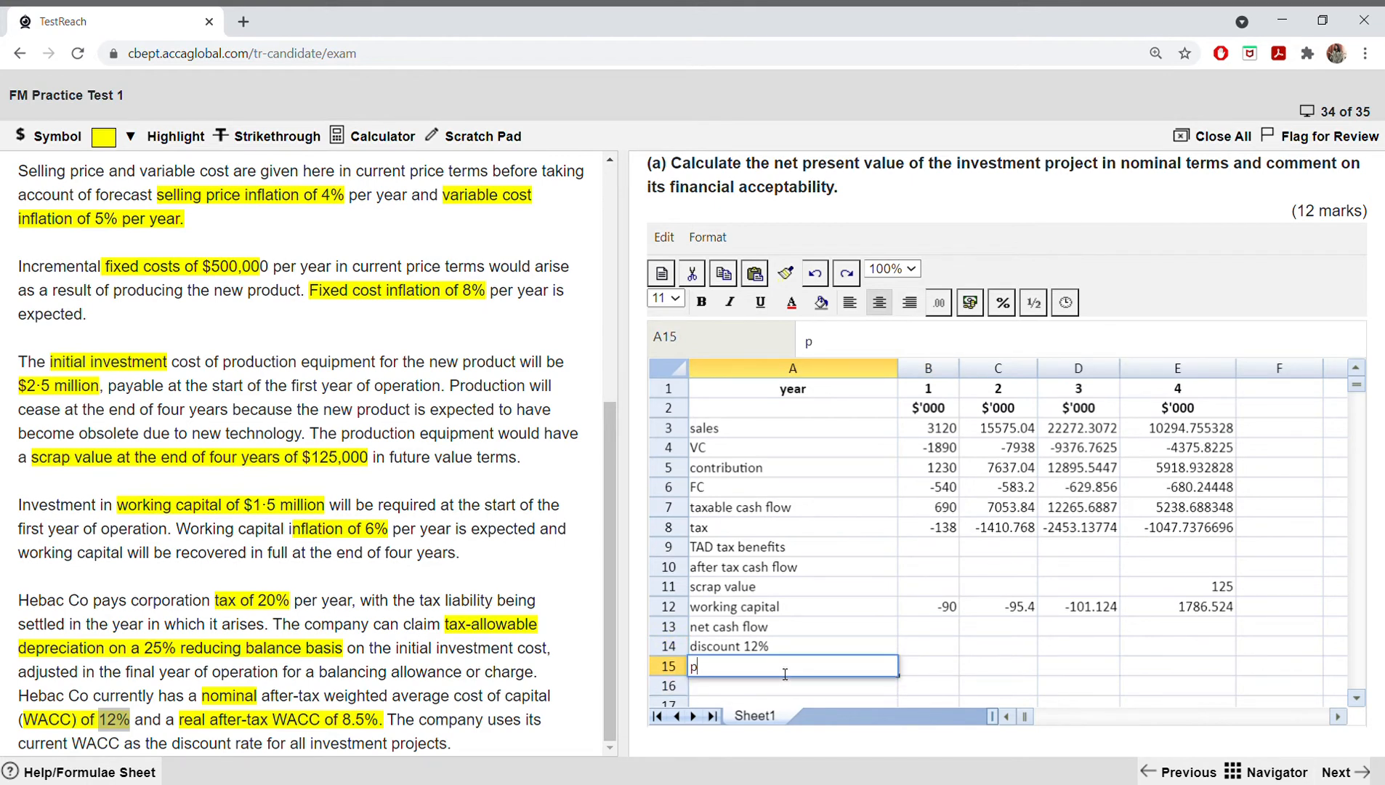
type("V")
left_click(1356, 697)
left_click(1357, 696)
left_click(802, 650)
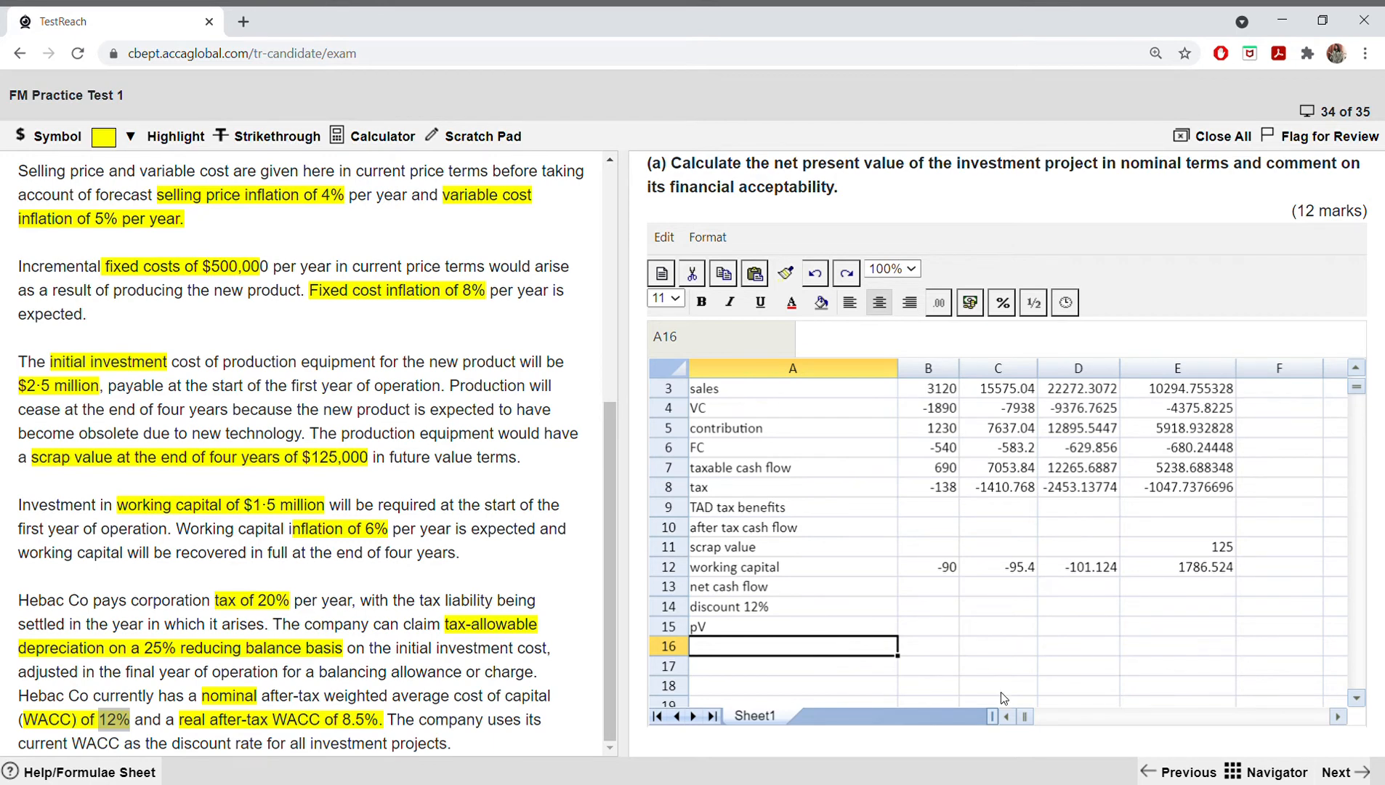
Step: Enter the heading "workings" in A23, below the NPV table
left_click(1357, 698)
left_click(1356, 697)
left_click(1360, 696)
left_click(1360, 696)
left_click(1360, 697)
left_click(1360, 697)
left_click(1360, 696)
left_click(1360, 697)
left_click(1360, 696)
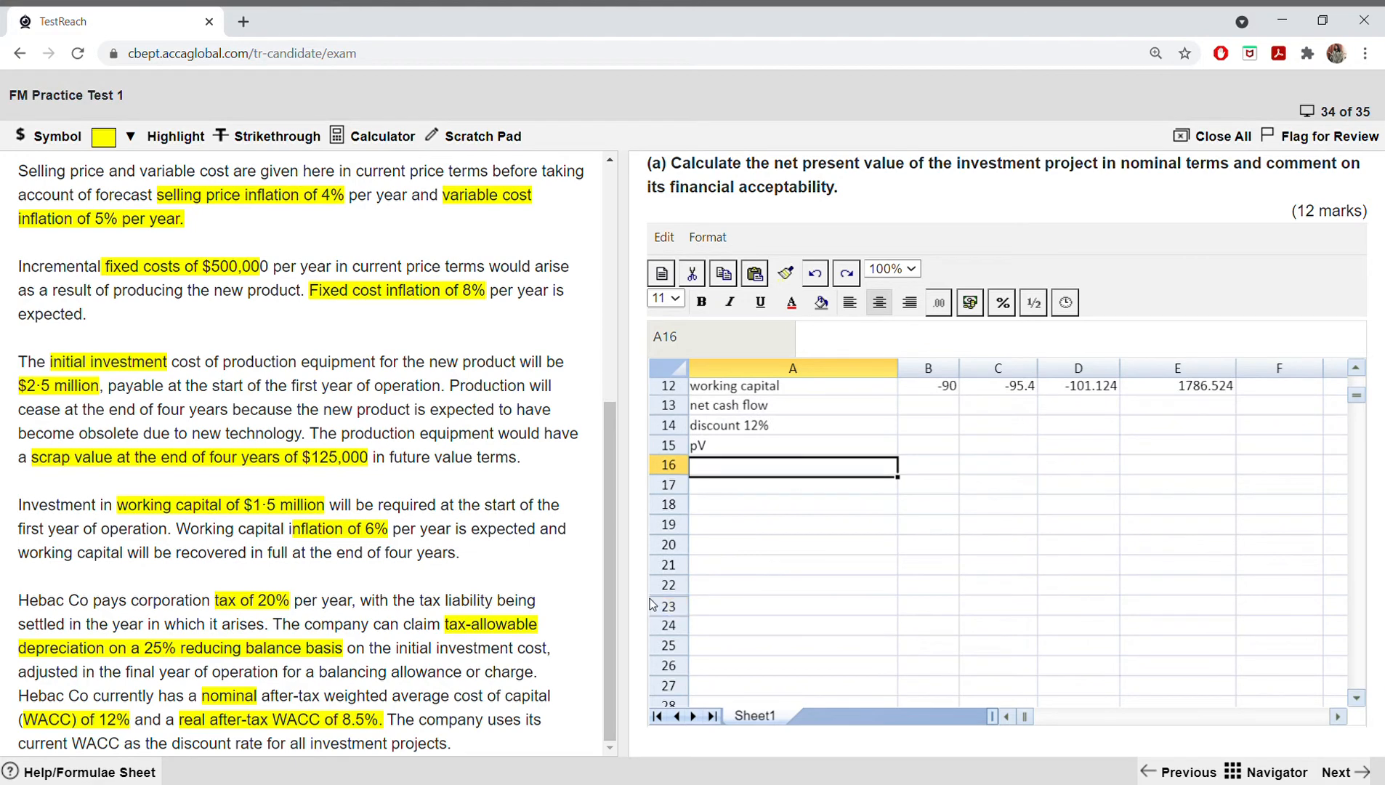
left_click(732, 605)
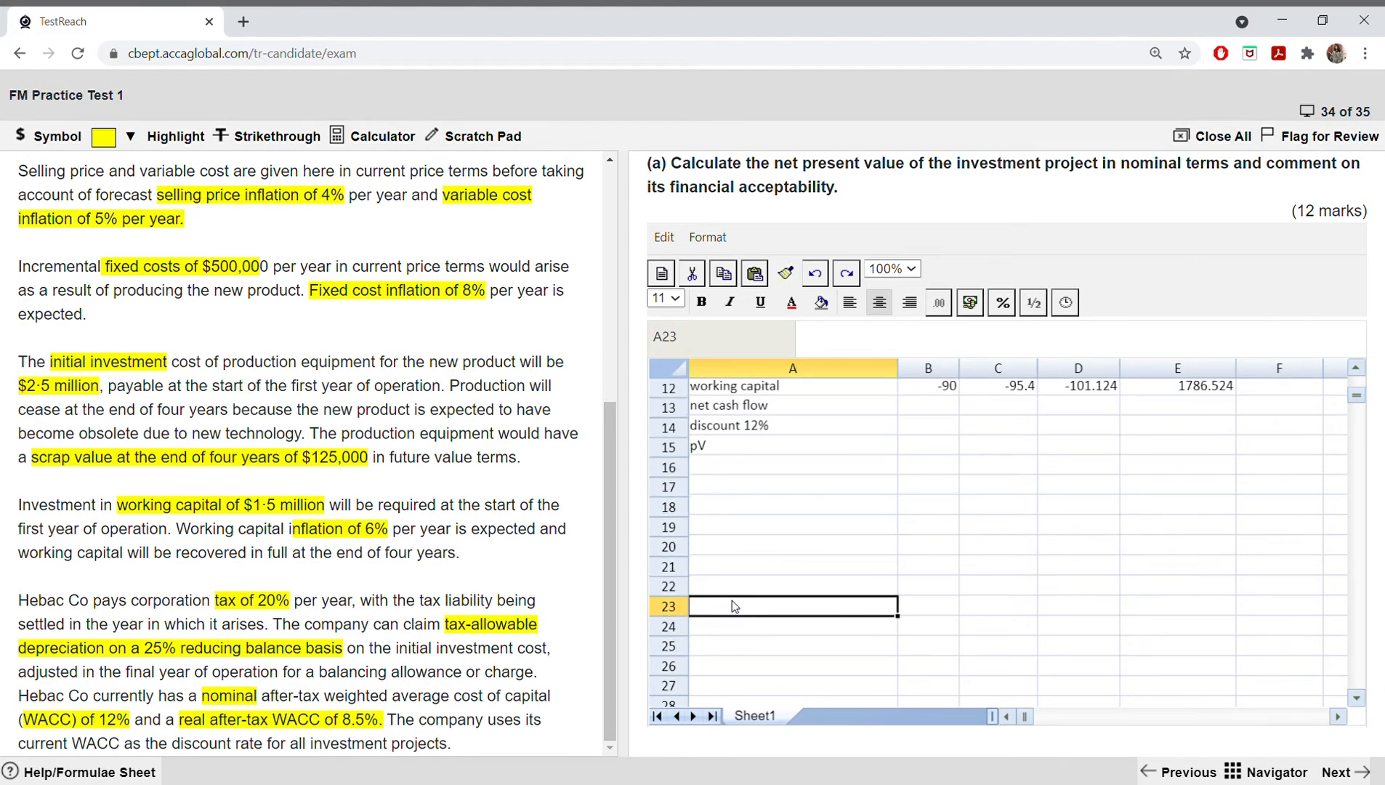
type("workin")
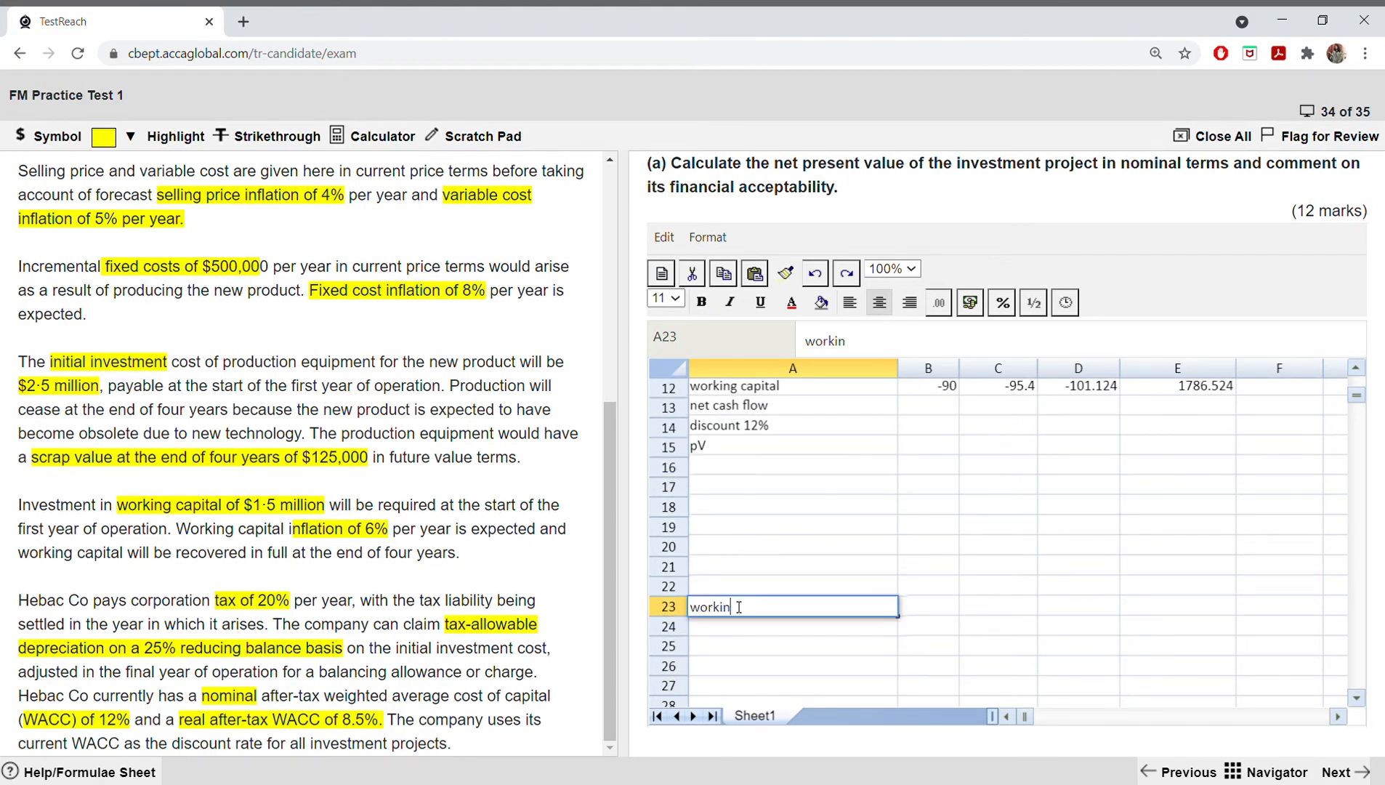
type("gs")
Step: Review the year 1 sales formula in B3 against the empty workings area
scroll(999, 607, "up", 4)
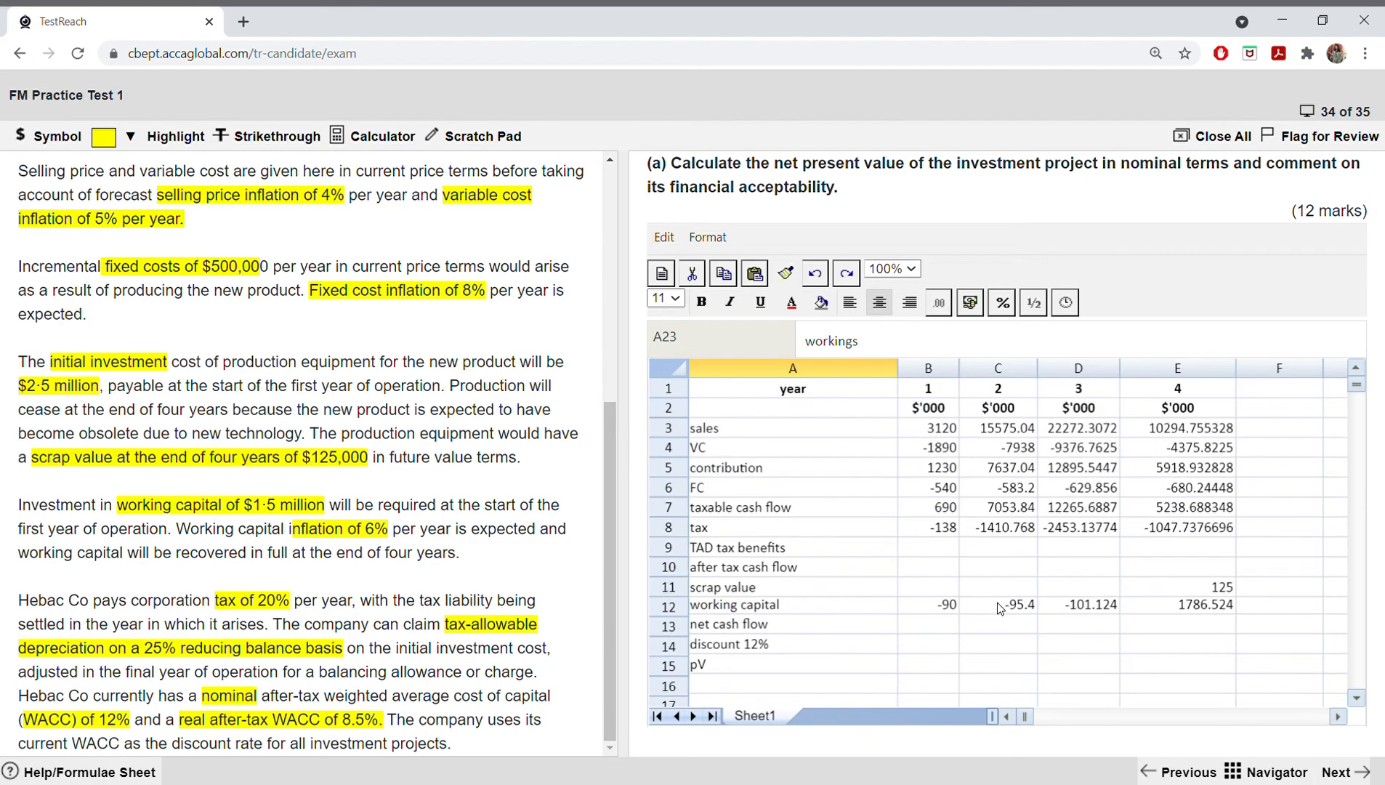
left_click(939, 431)
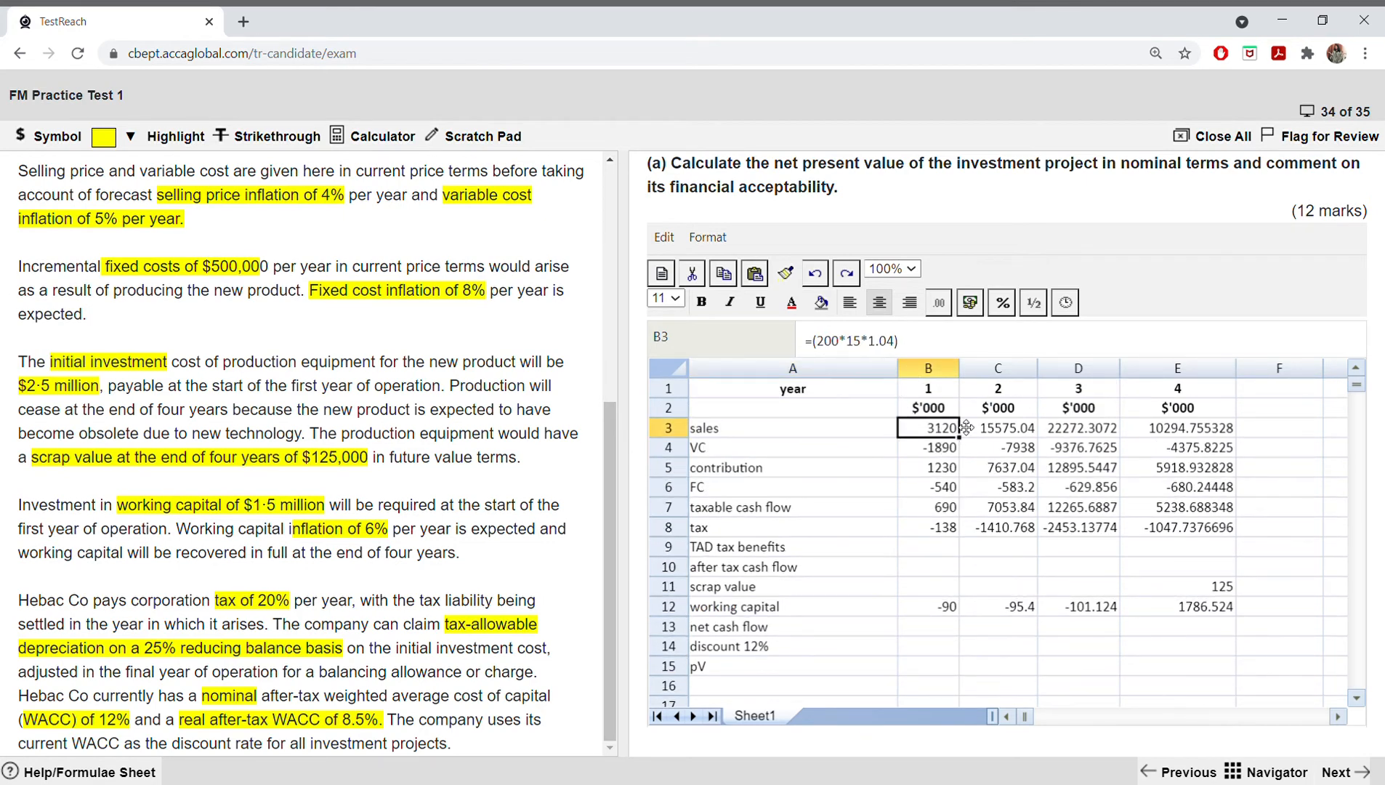
scroll(815, 581, "down", 2)
scroll(812, 575, "down", 2)
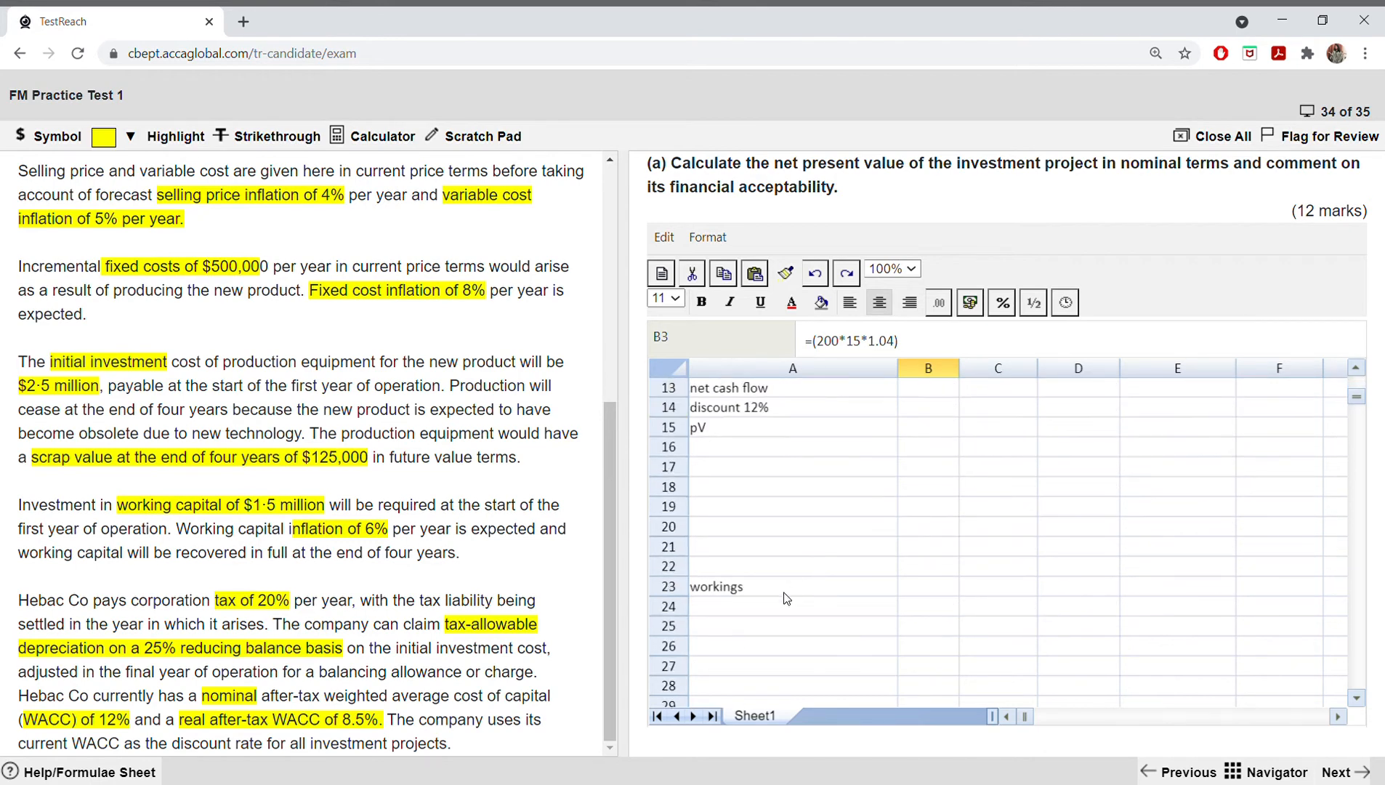
scroll(755, 639, "up", 4)
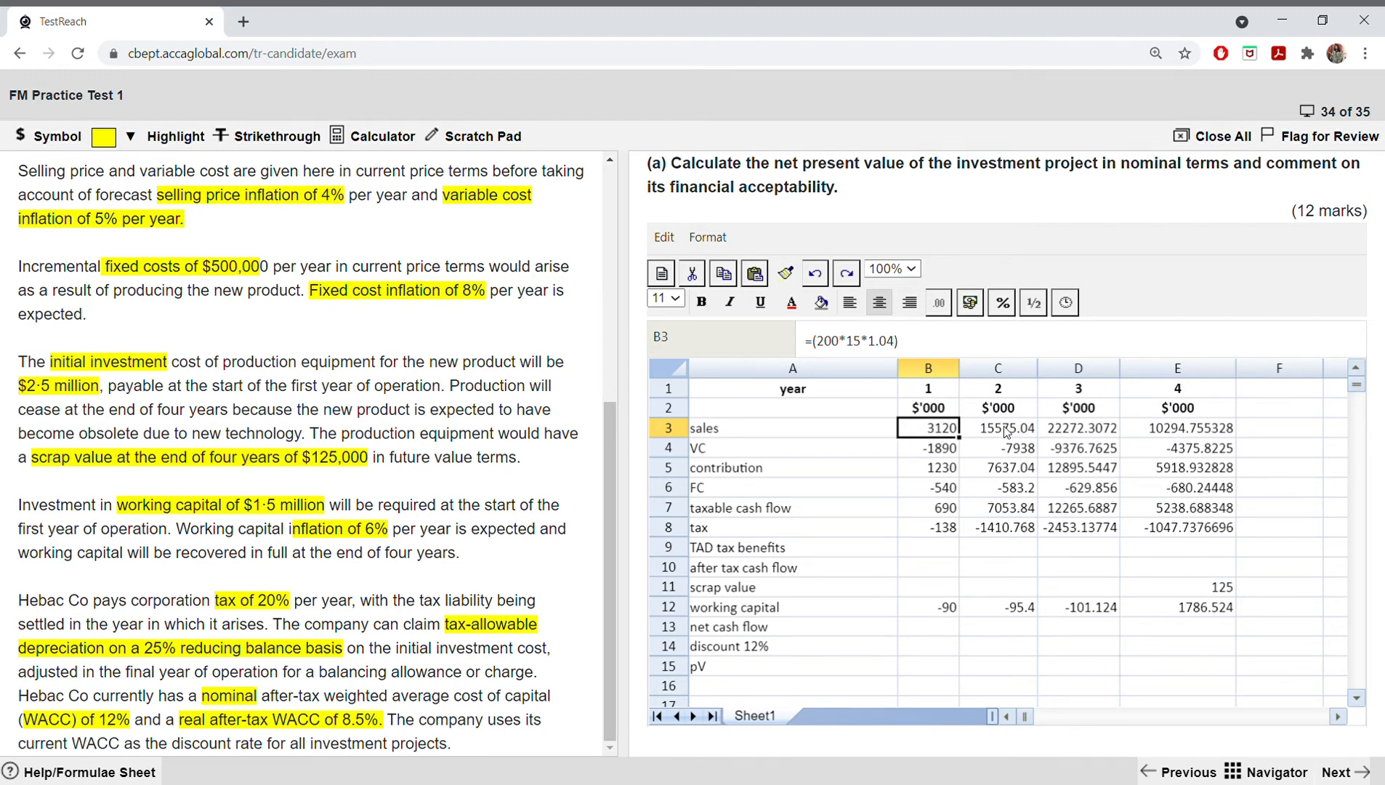
Step: Enter the subheading "sales revenue" in A24, directly below the workings heading
scroll(916, 472, "down", 5)
scroll(917, 522, "down", 1)
left_click(724, 495)
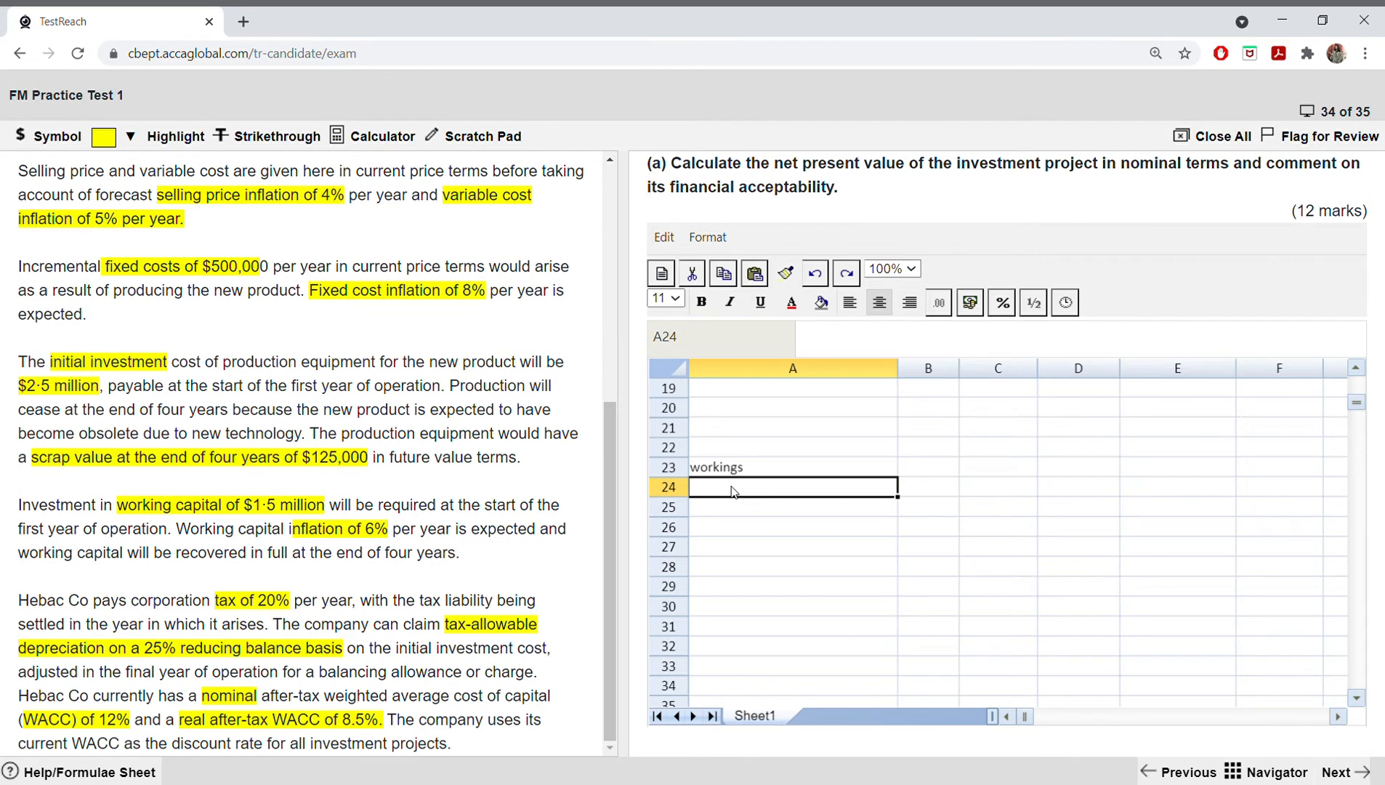
type("sales")
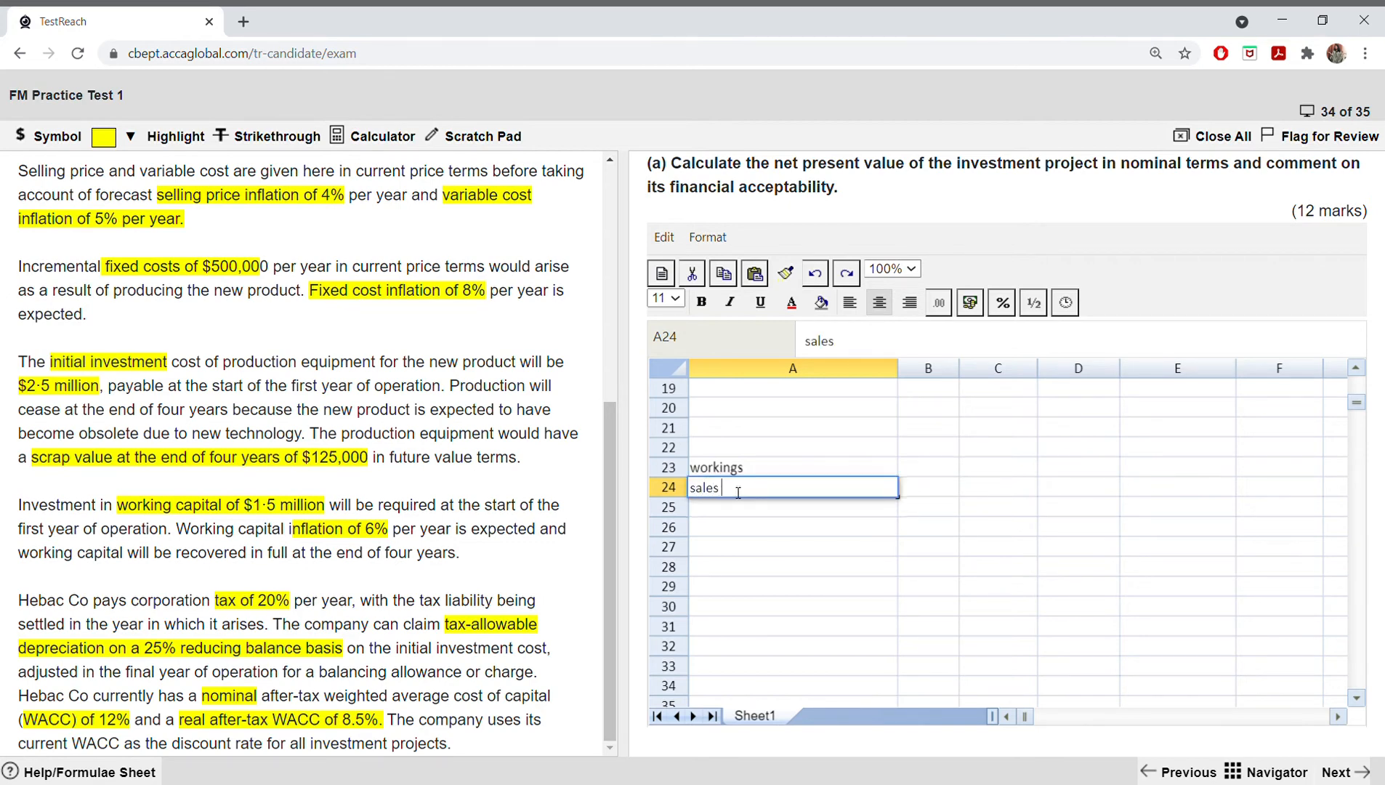
type(" revenue")
left_click(794, 568)
Step: Make the "workings" heading in A23 and the "sales revenue" subheading in A24 bold
left_click(756, 467)
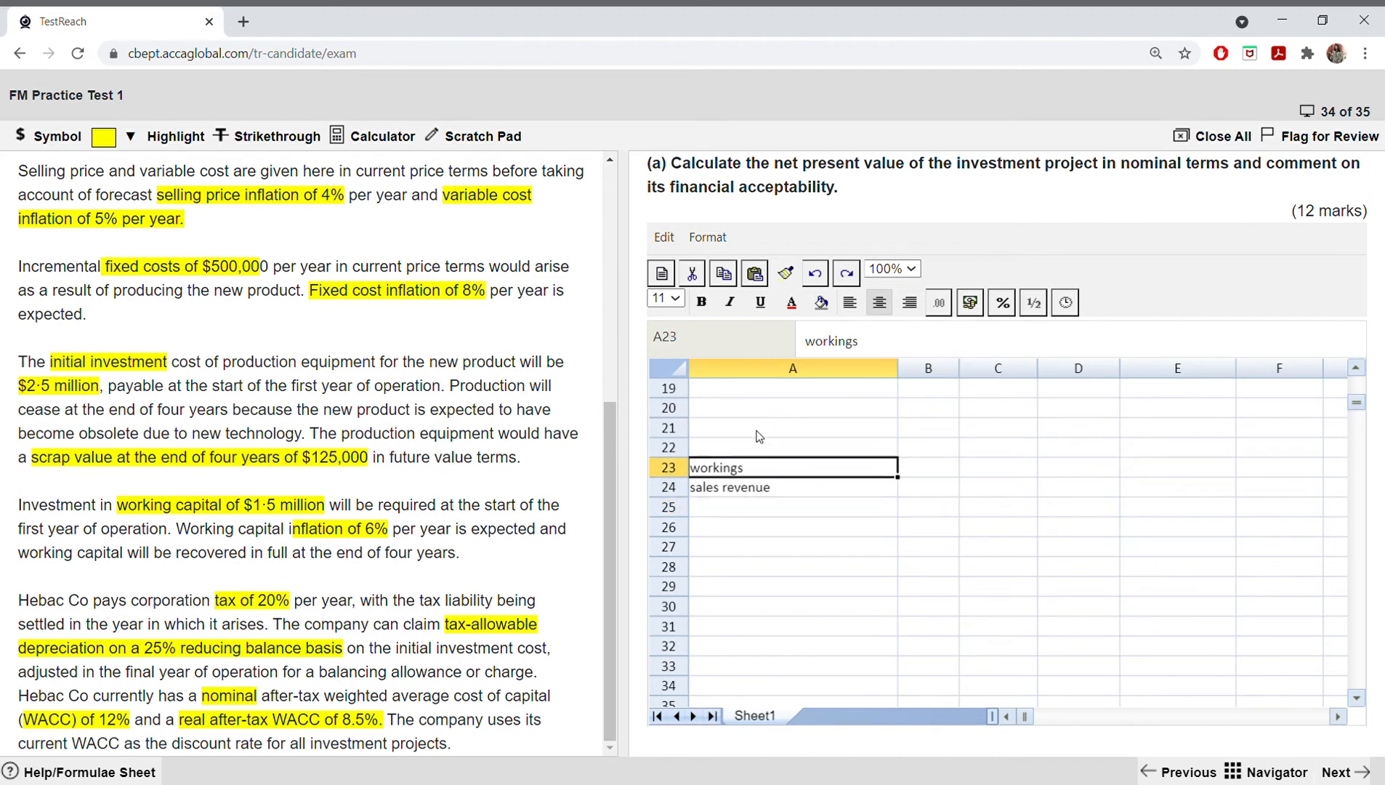
key("ctrl+b")
left_click(738, 492)
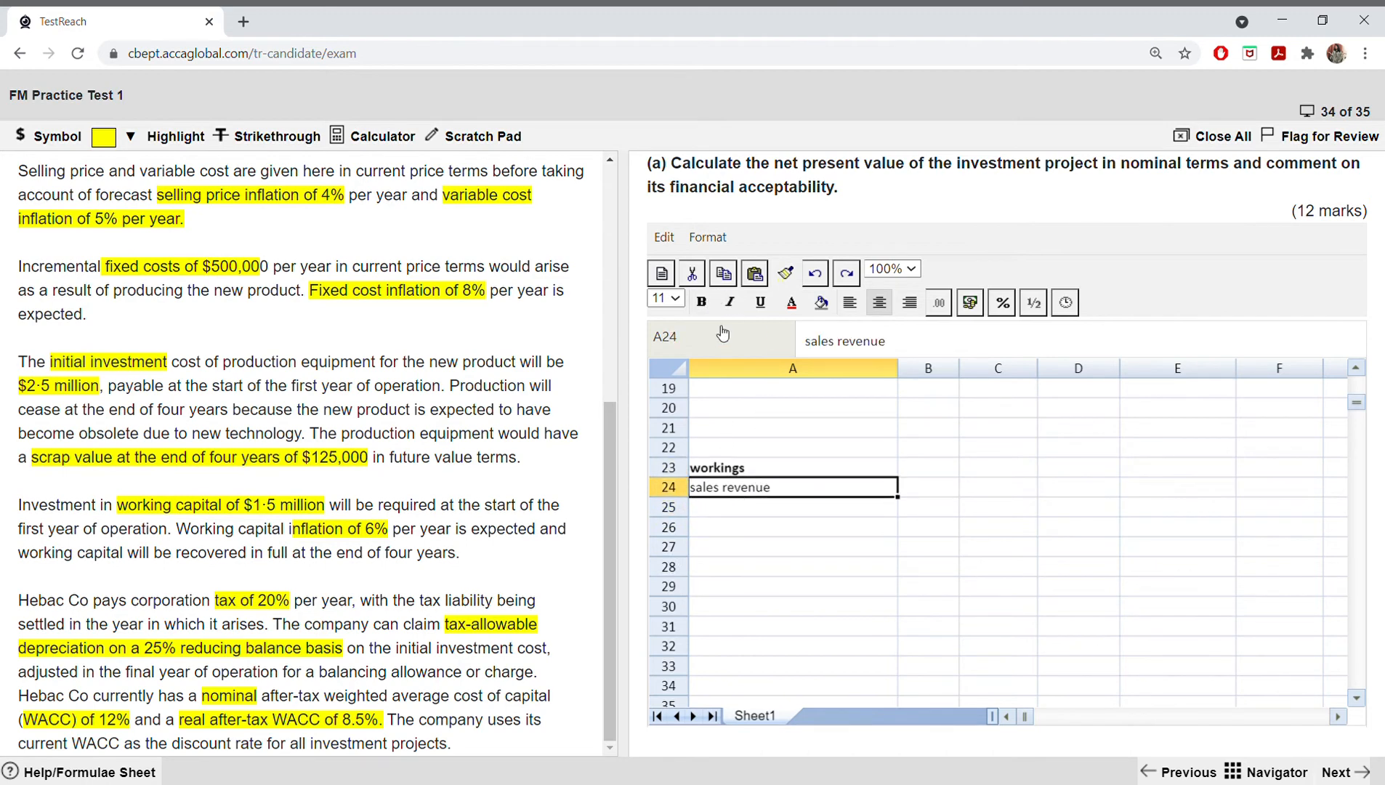
key("ctrl+b")
Step: Fill row 25 with the label "year" in A25 and the years 1, 2, 3 and 4 in B25 to E25
left_click(749, 509)
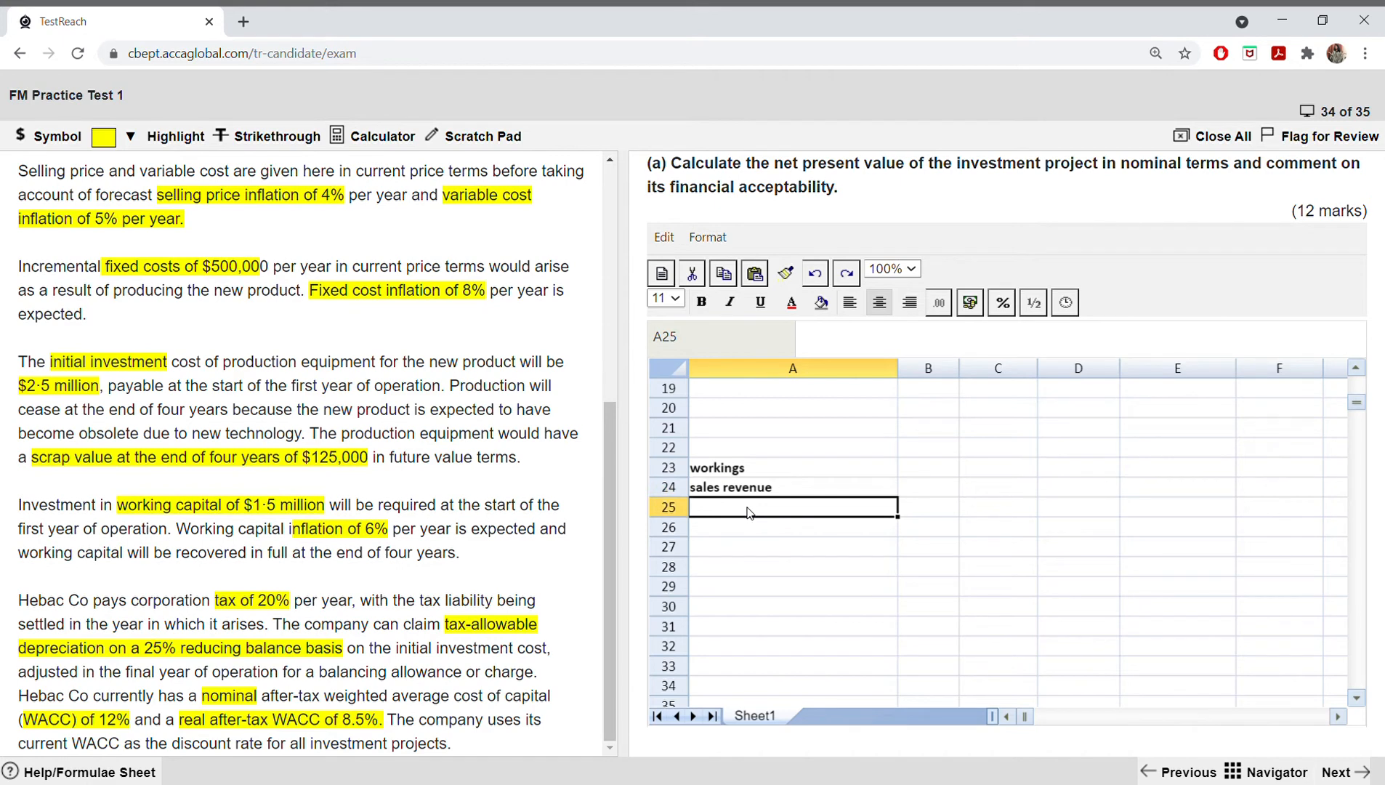
type("year")
key("Tab")
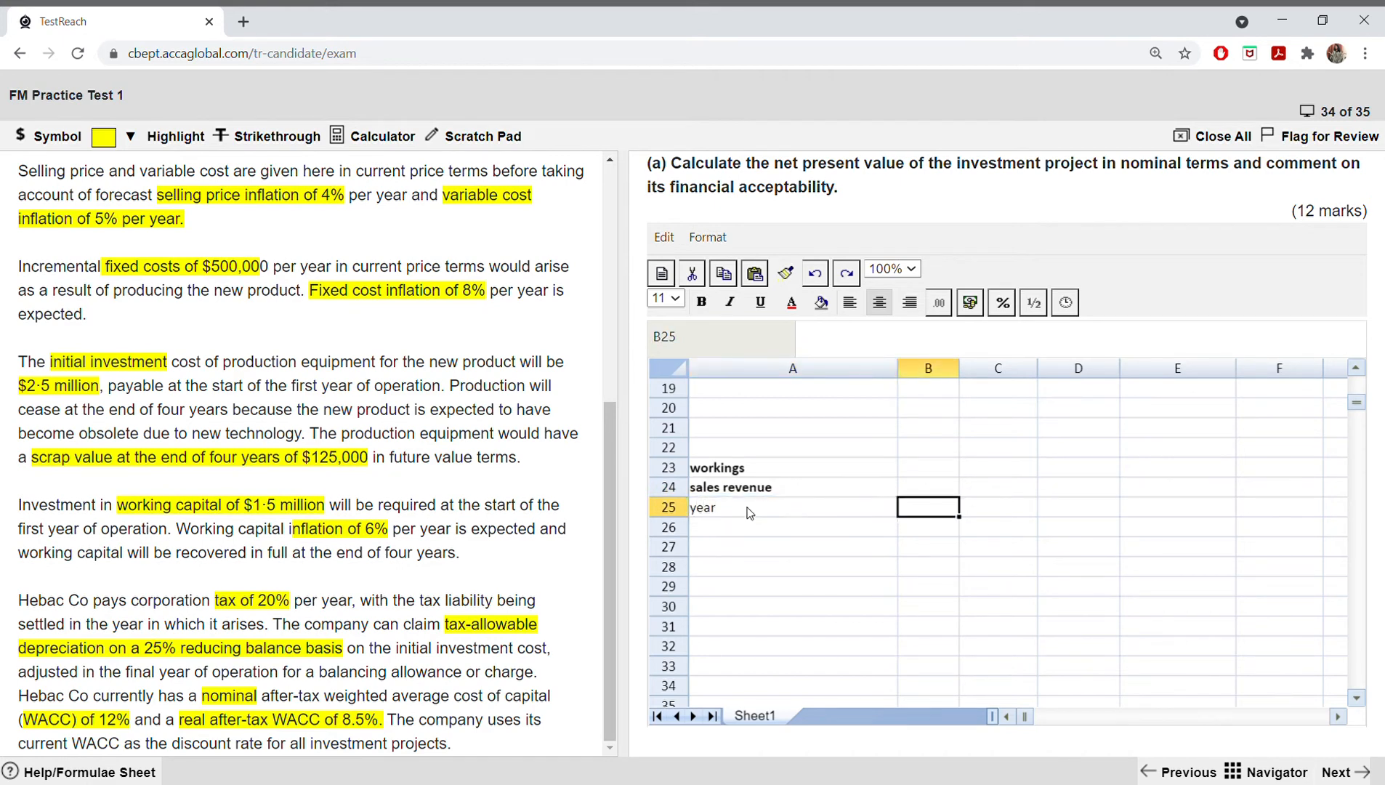
type("1")
key("Tab")
type("2")
key("Tab")
type("3")
key("Tab")
type("4")
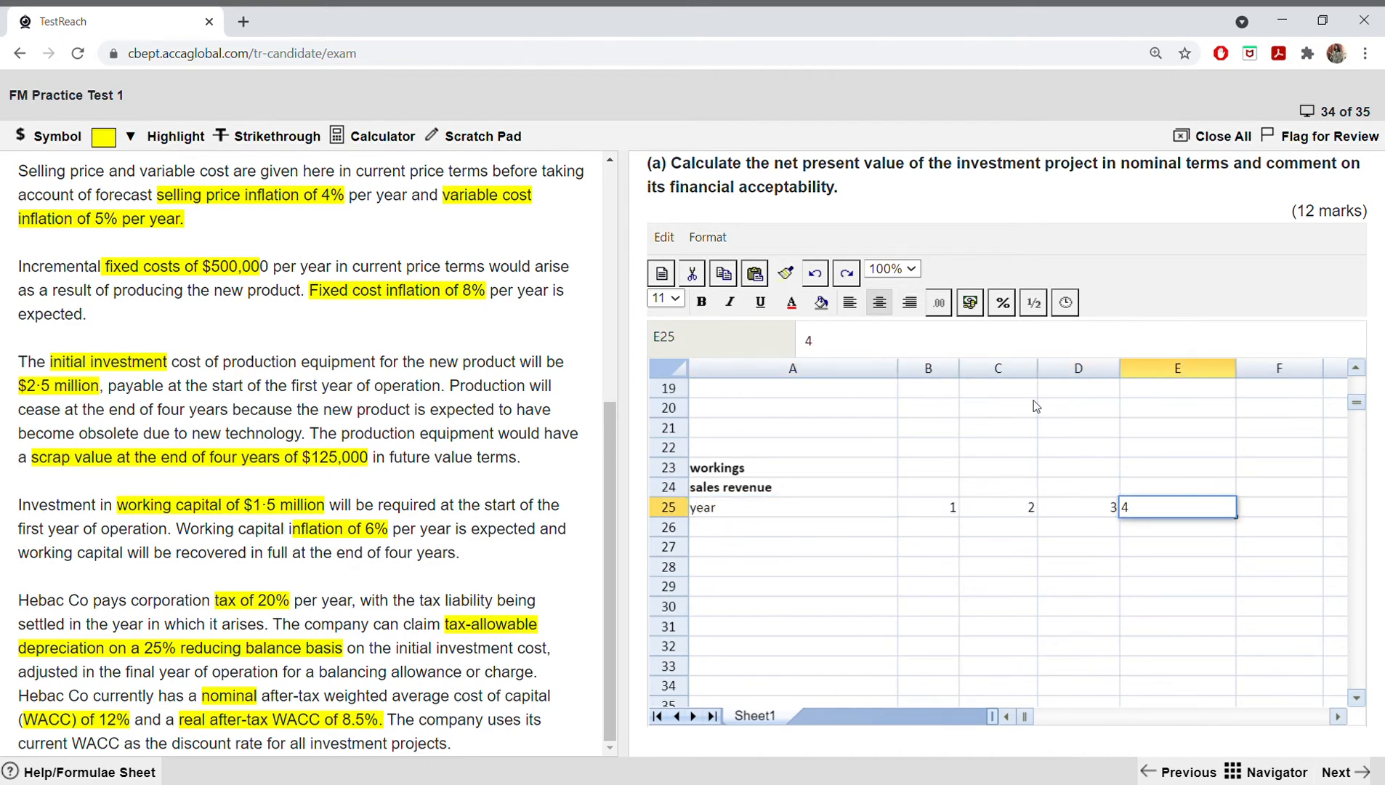
Step: Enter the selling price label "sp" in A26, directly below the year row
left_click(805, 533)
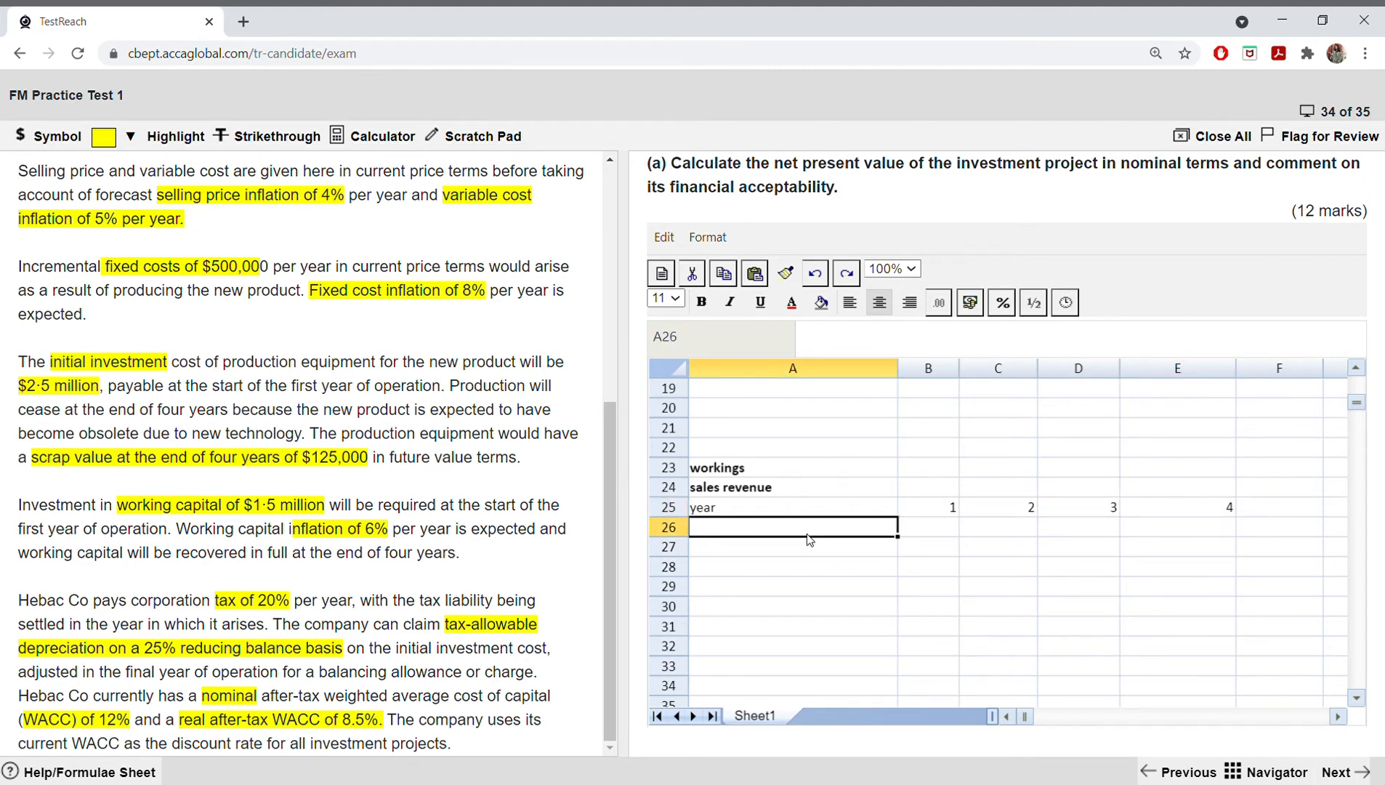
type("se\\")
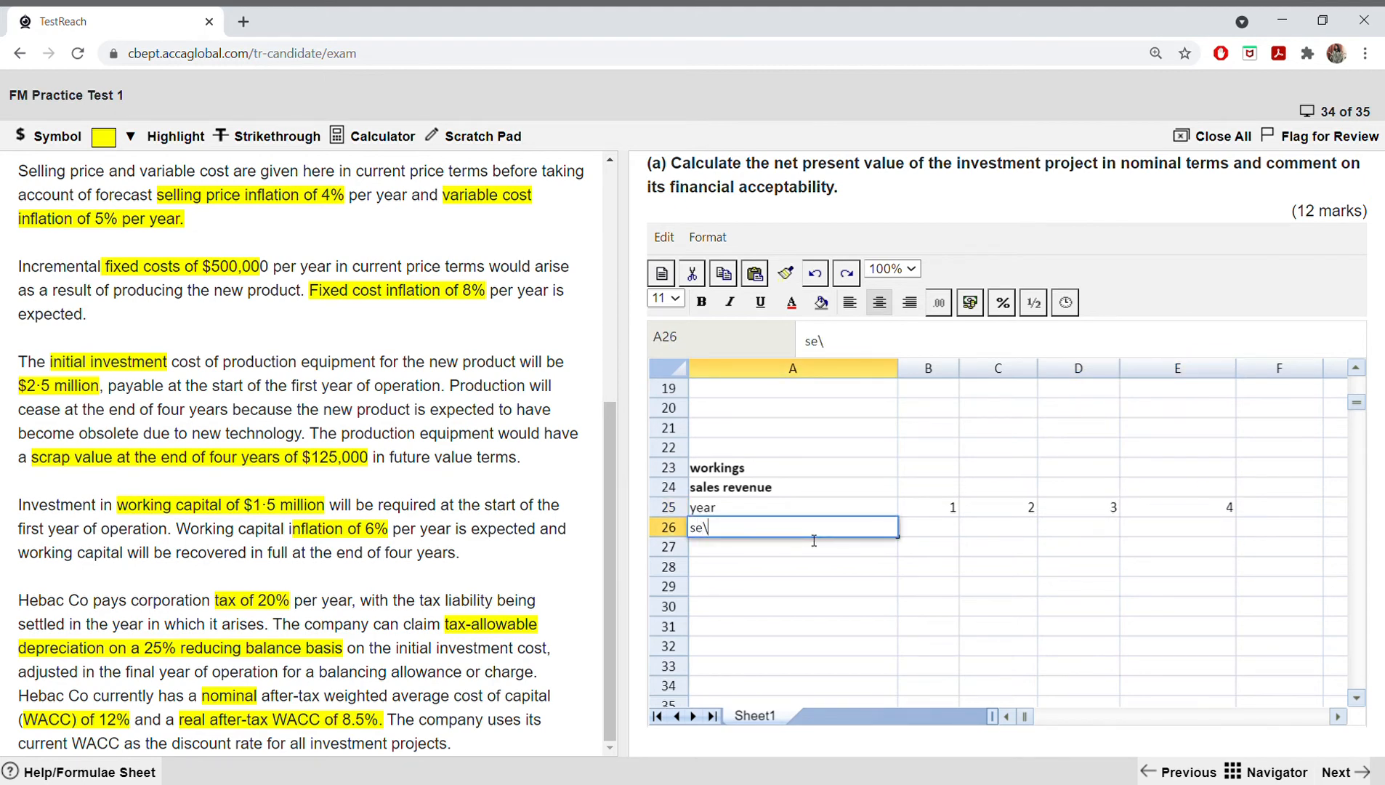
key("BackSpace")
key("BackSpace")
type("p")
Step: Enter the row labels "4% inflation per year" in A27 and "Sv" in A28
left_click(798, 543)
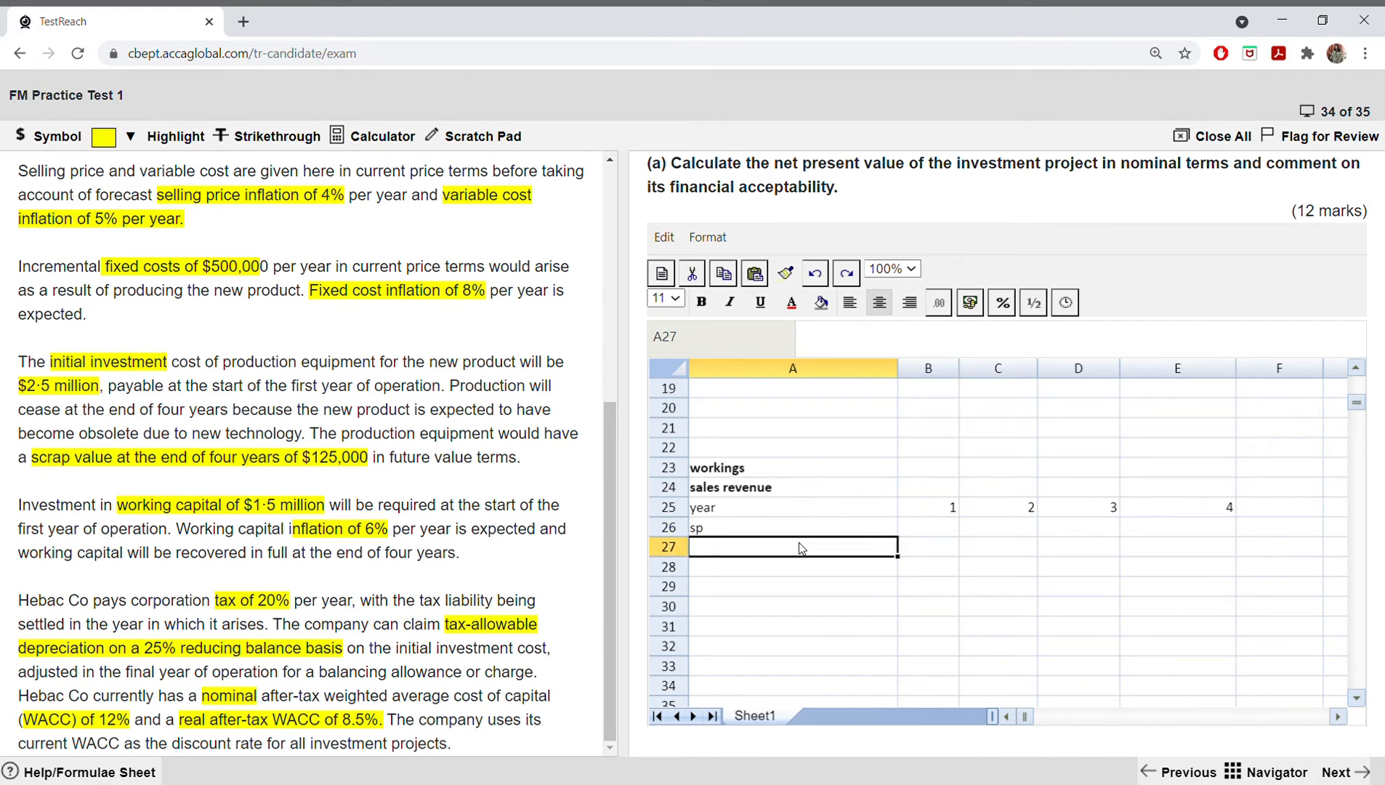
type("4$")
key("BackSpace")
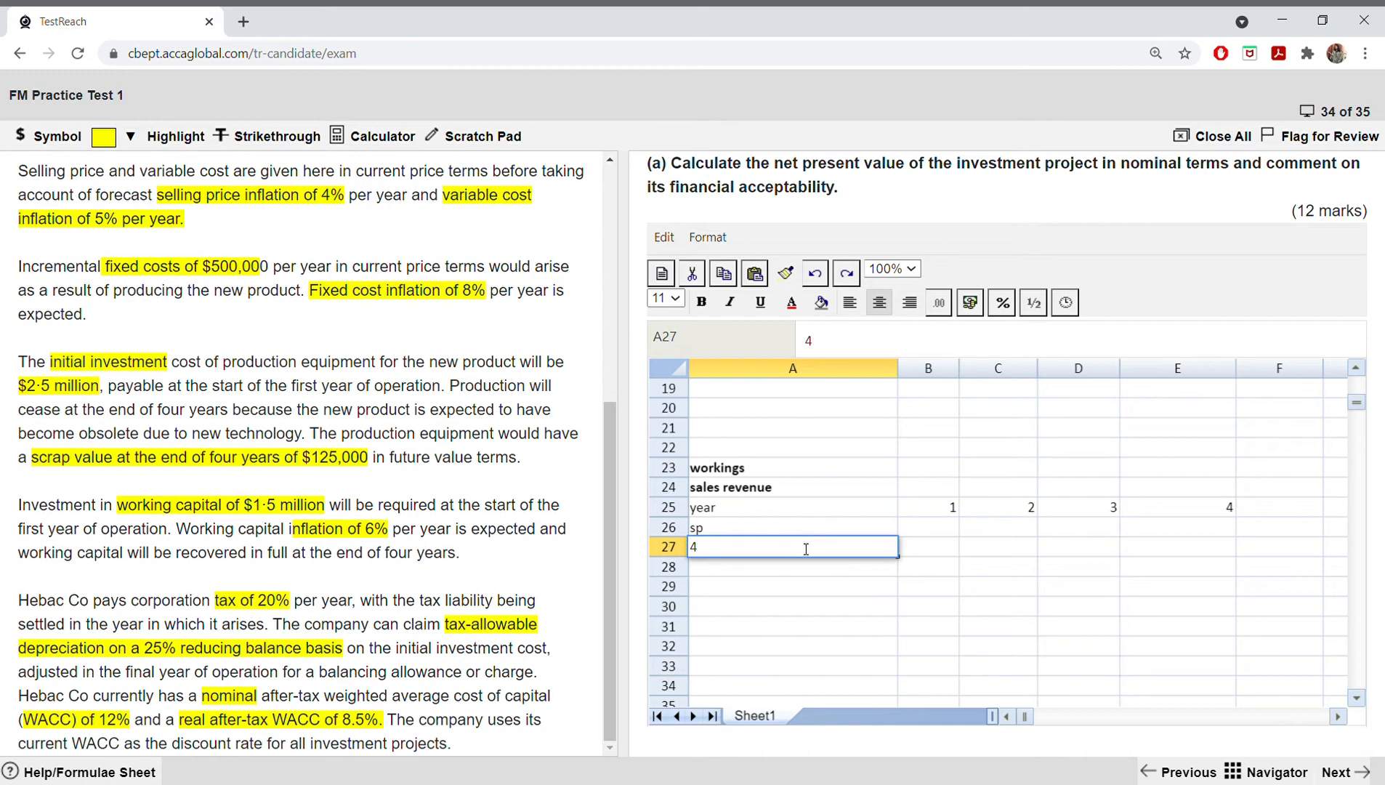
type("% inflation per year")
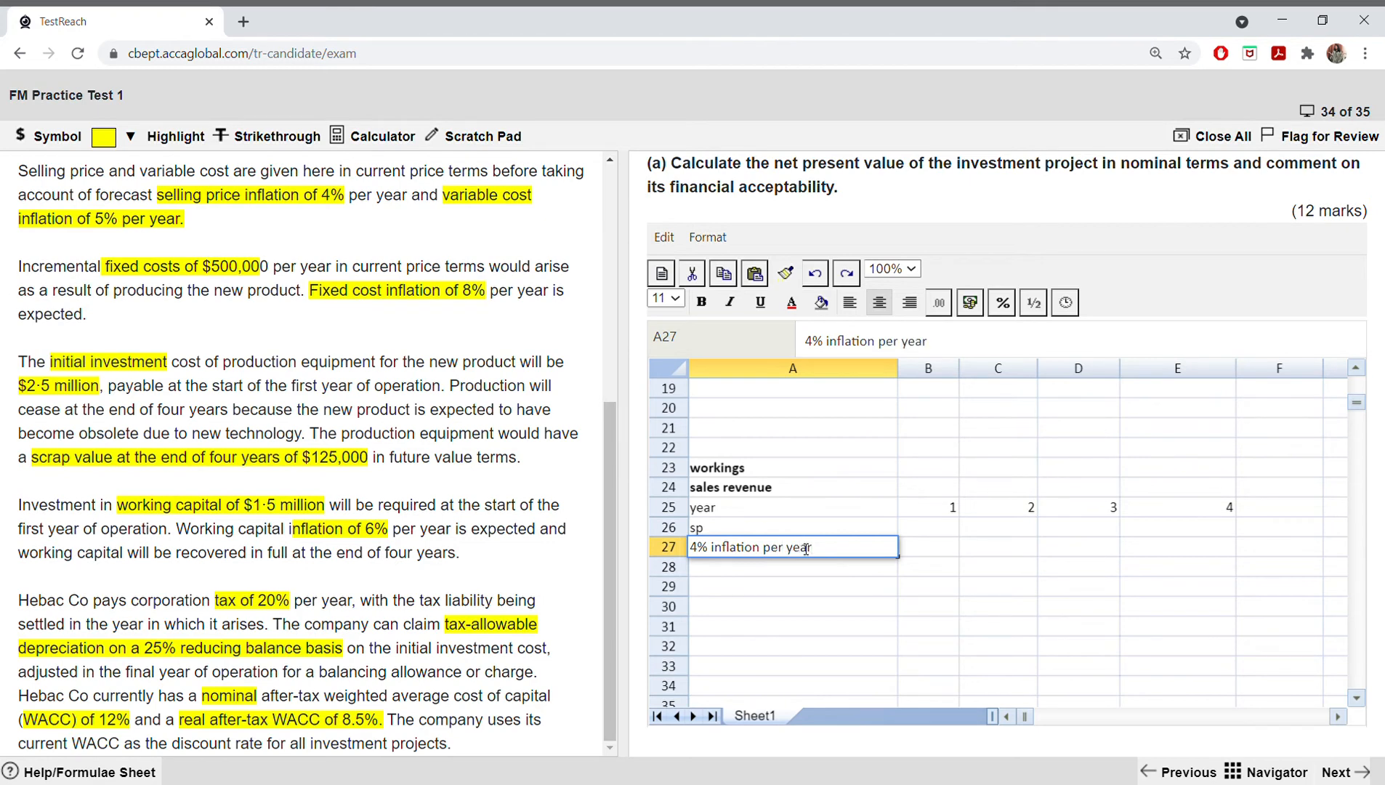
left_click(749, 572)
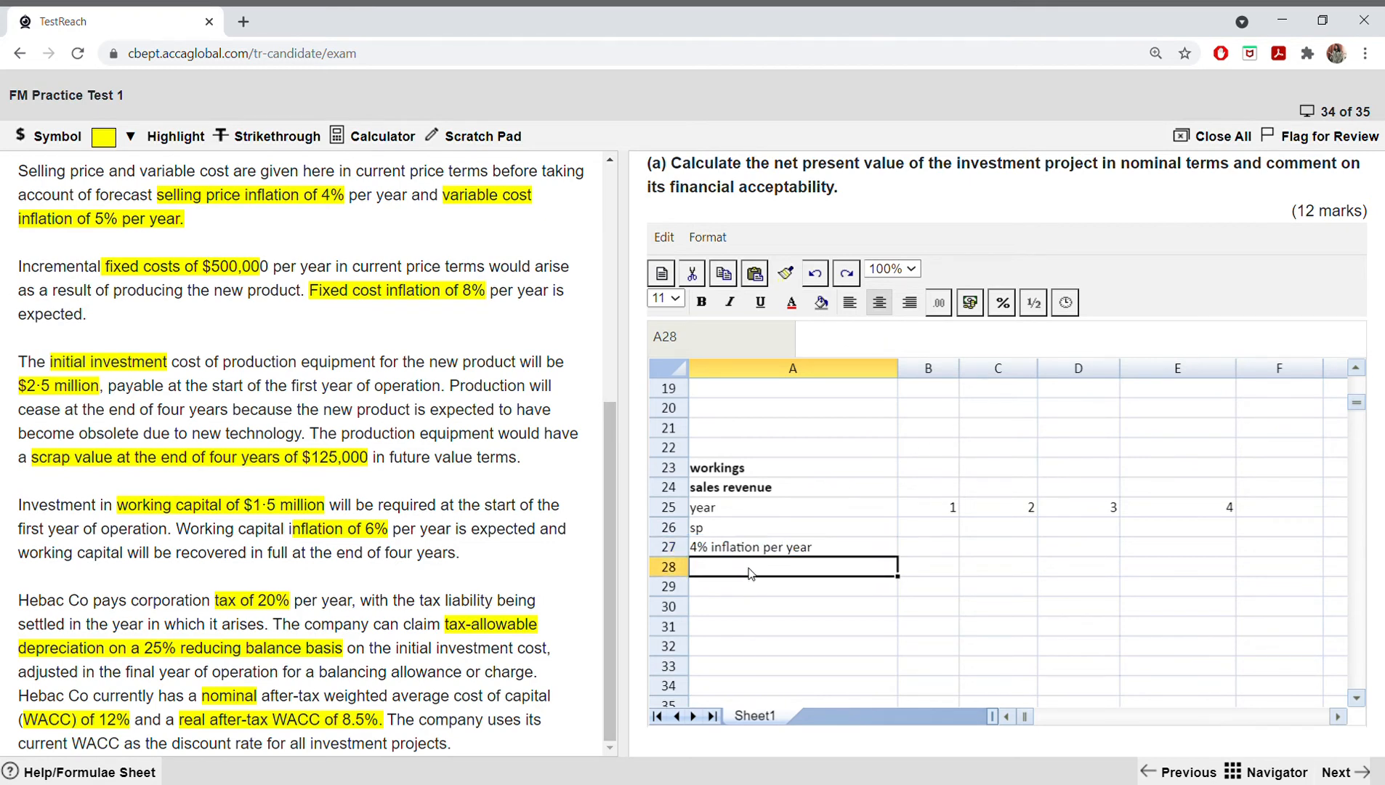
type("S")
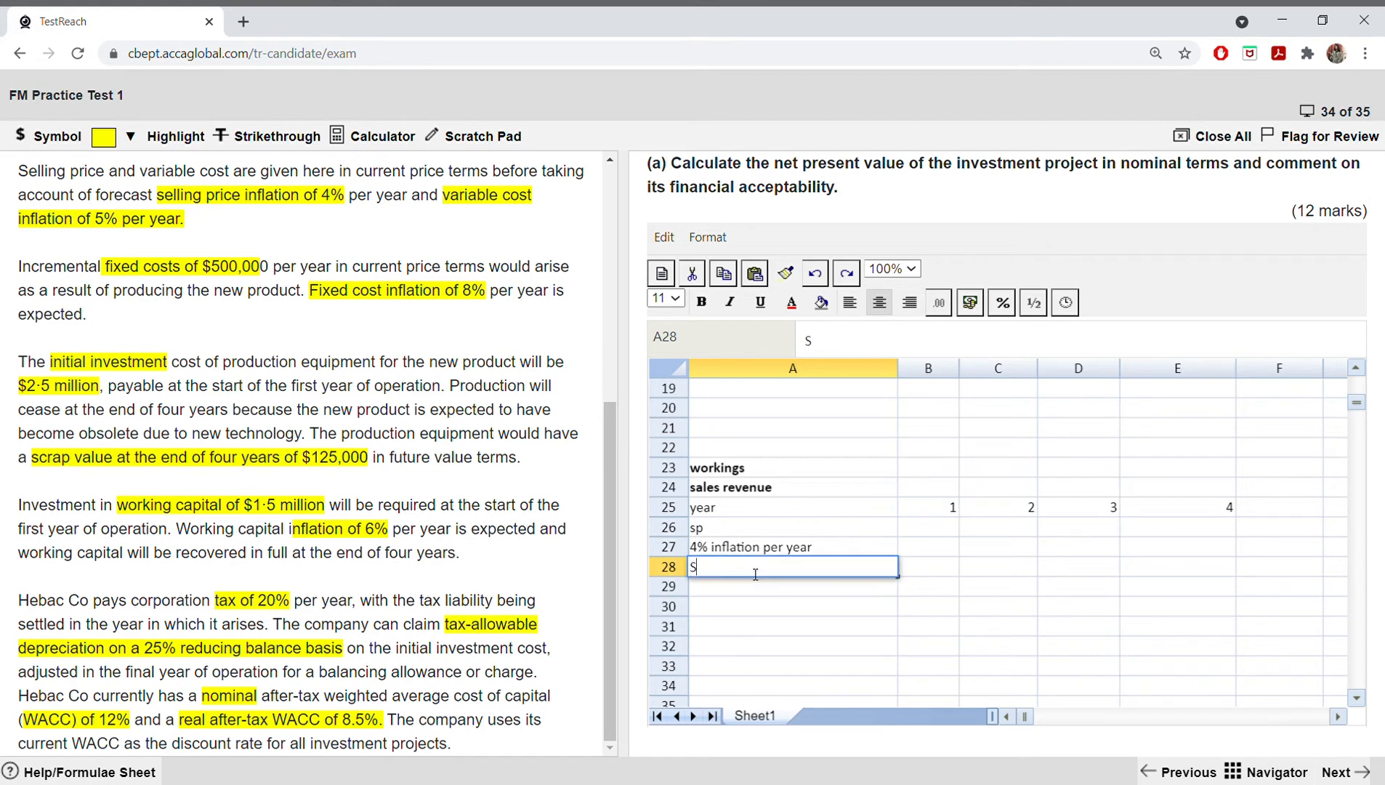
type("v")
left_click(923, 571)
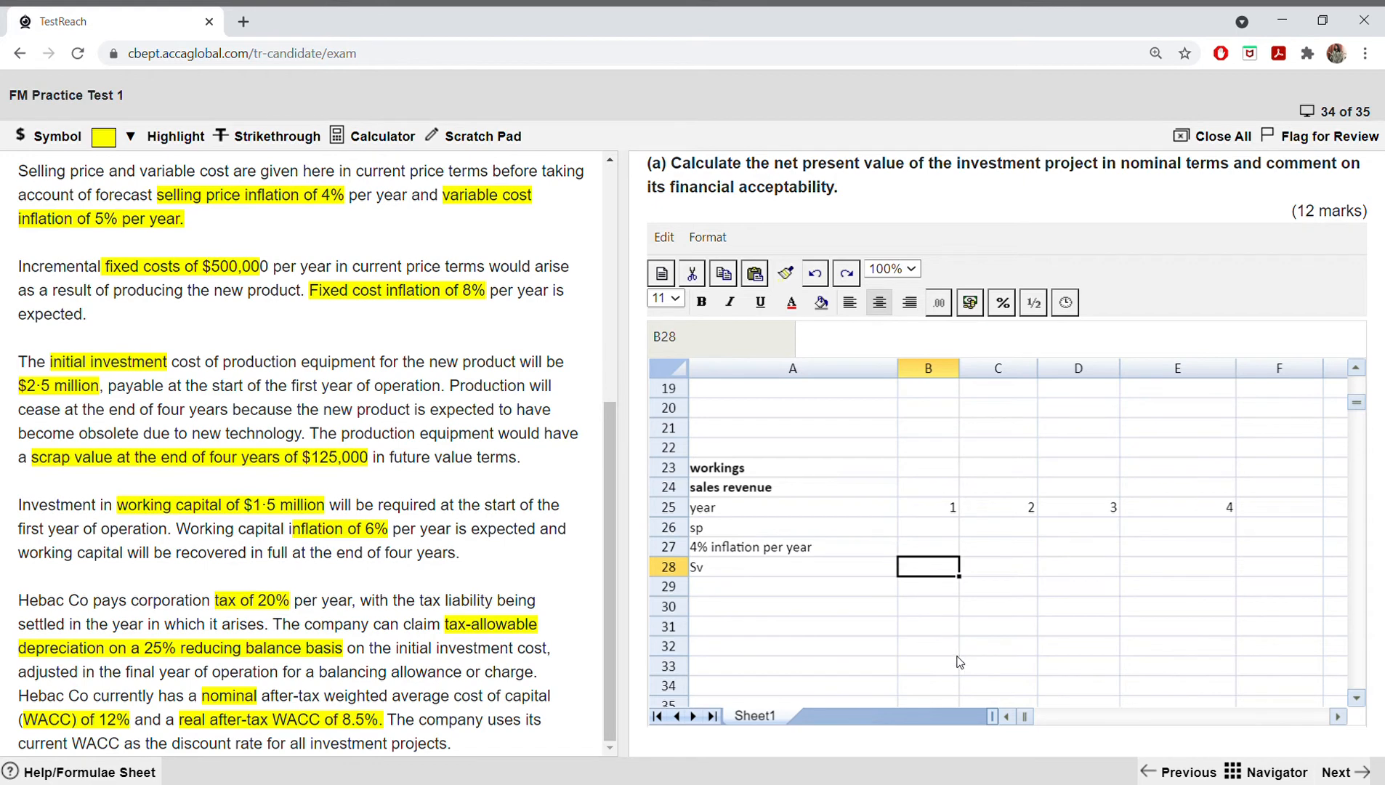
Step: Fill in the year 1 figures: 15 in B26, 15.6 in B27 and 200 in B28
left_click(957, 528)
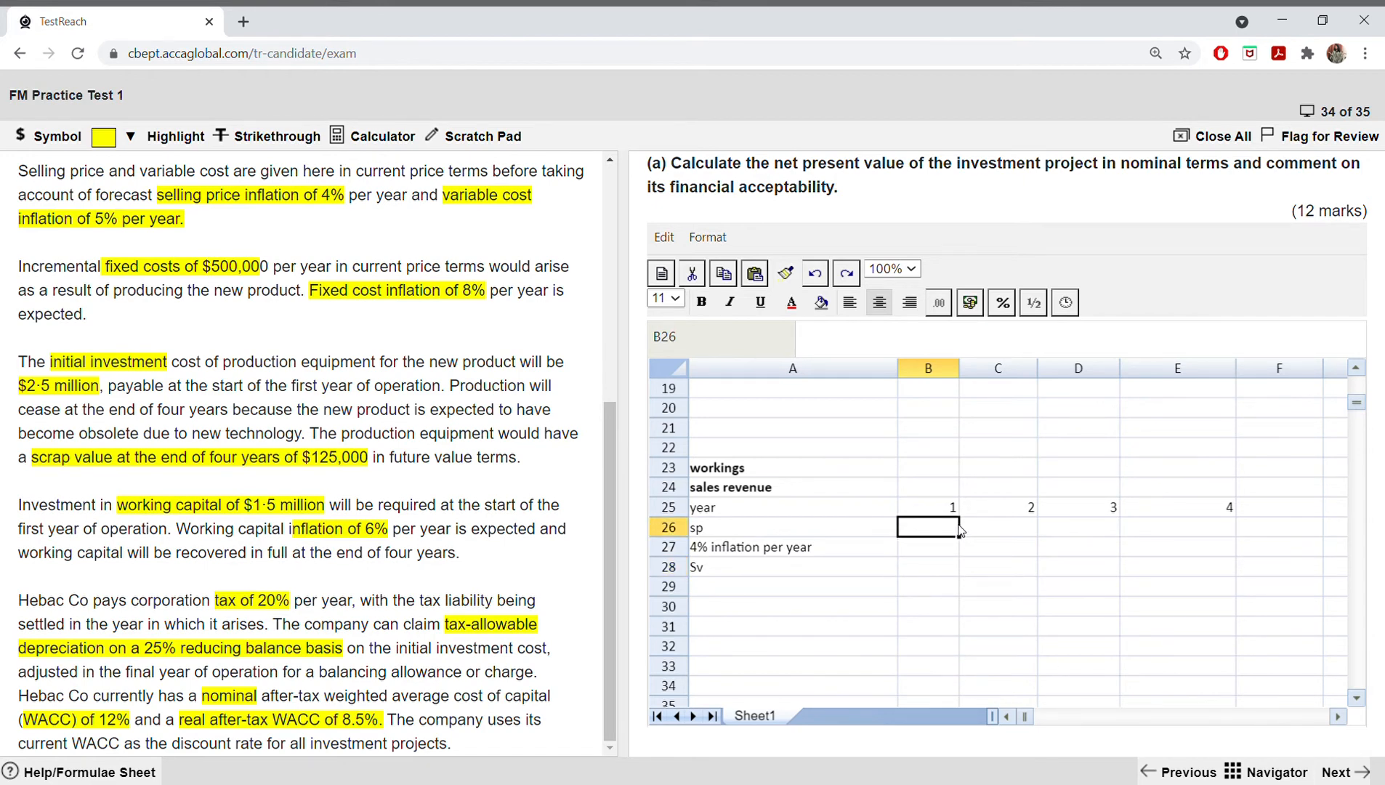
type("15")
key("Return")
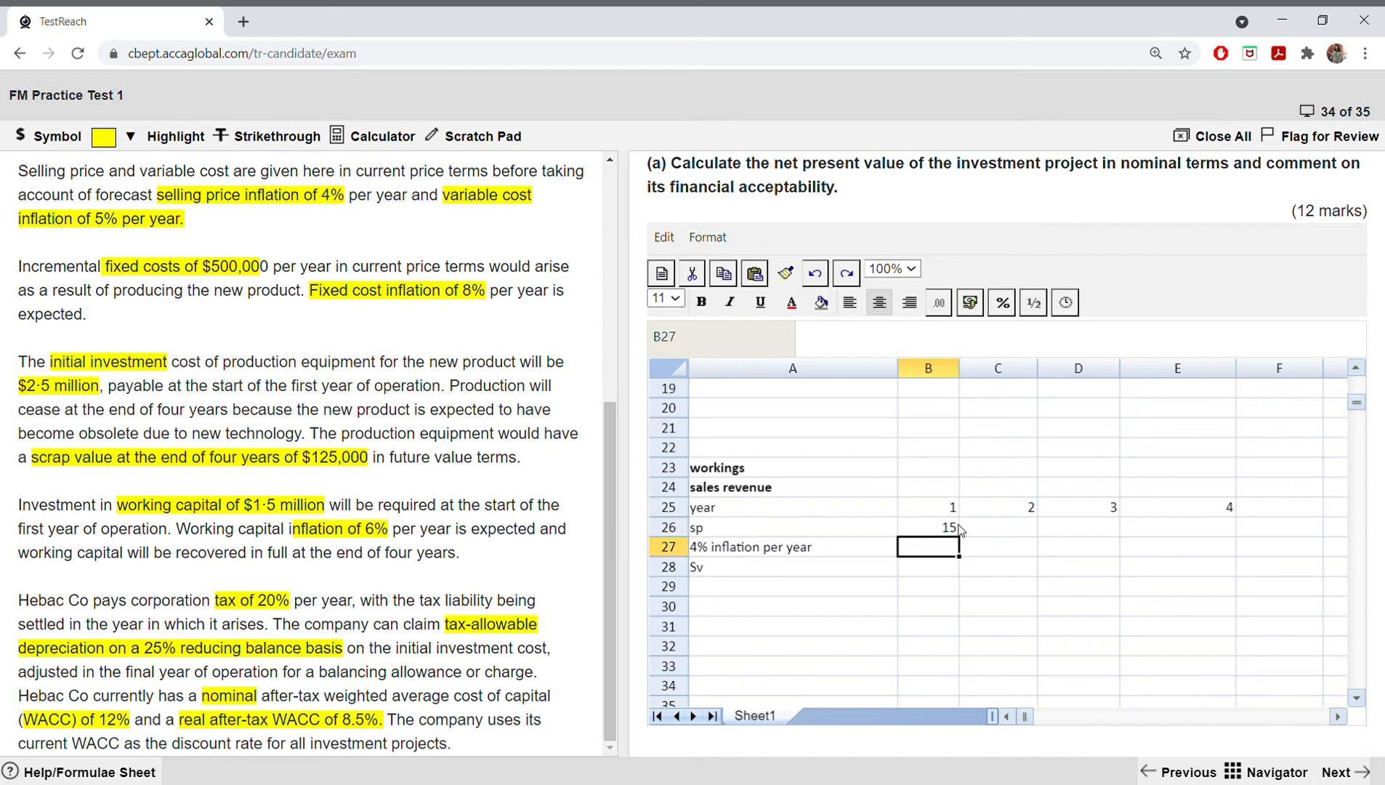
type("15.6")
key("Return")
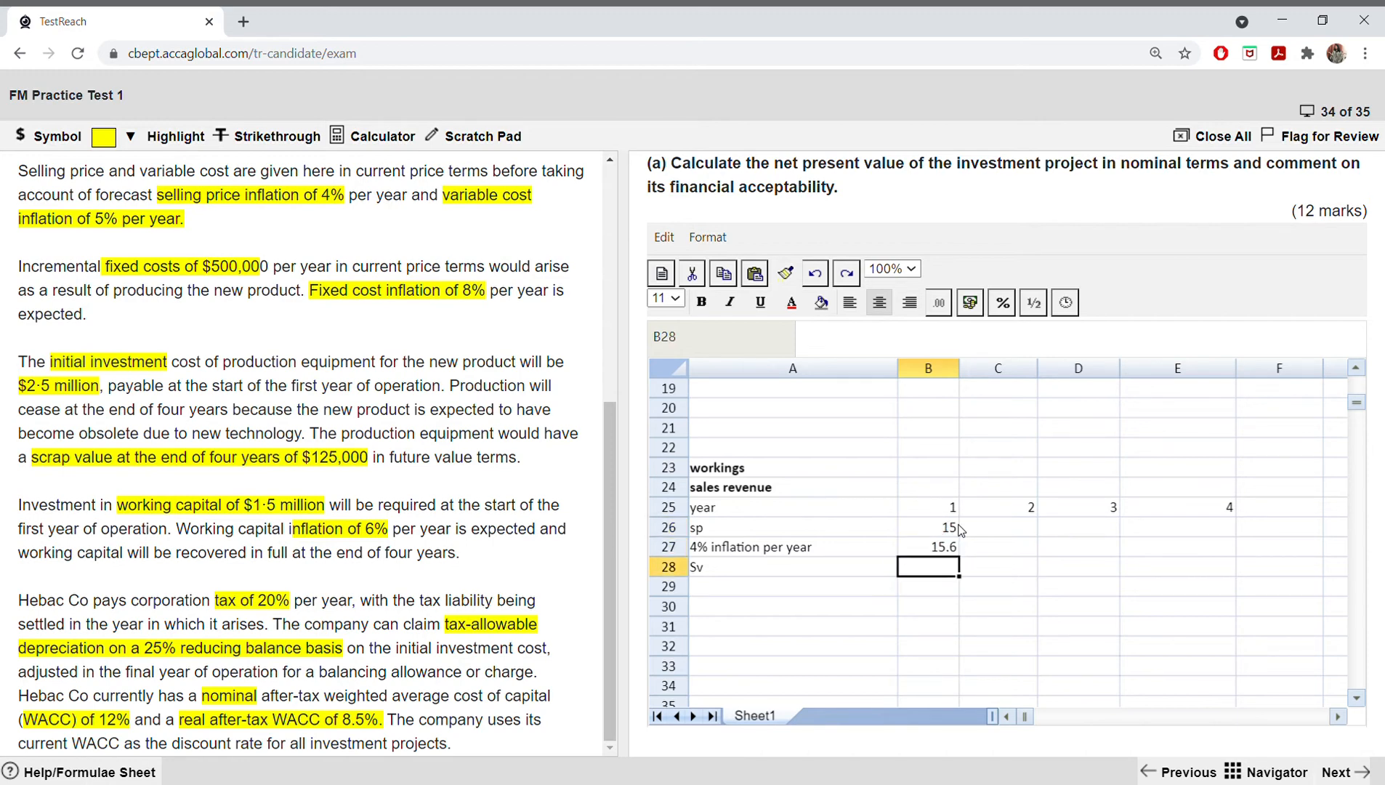
type("200")
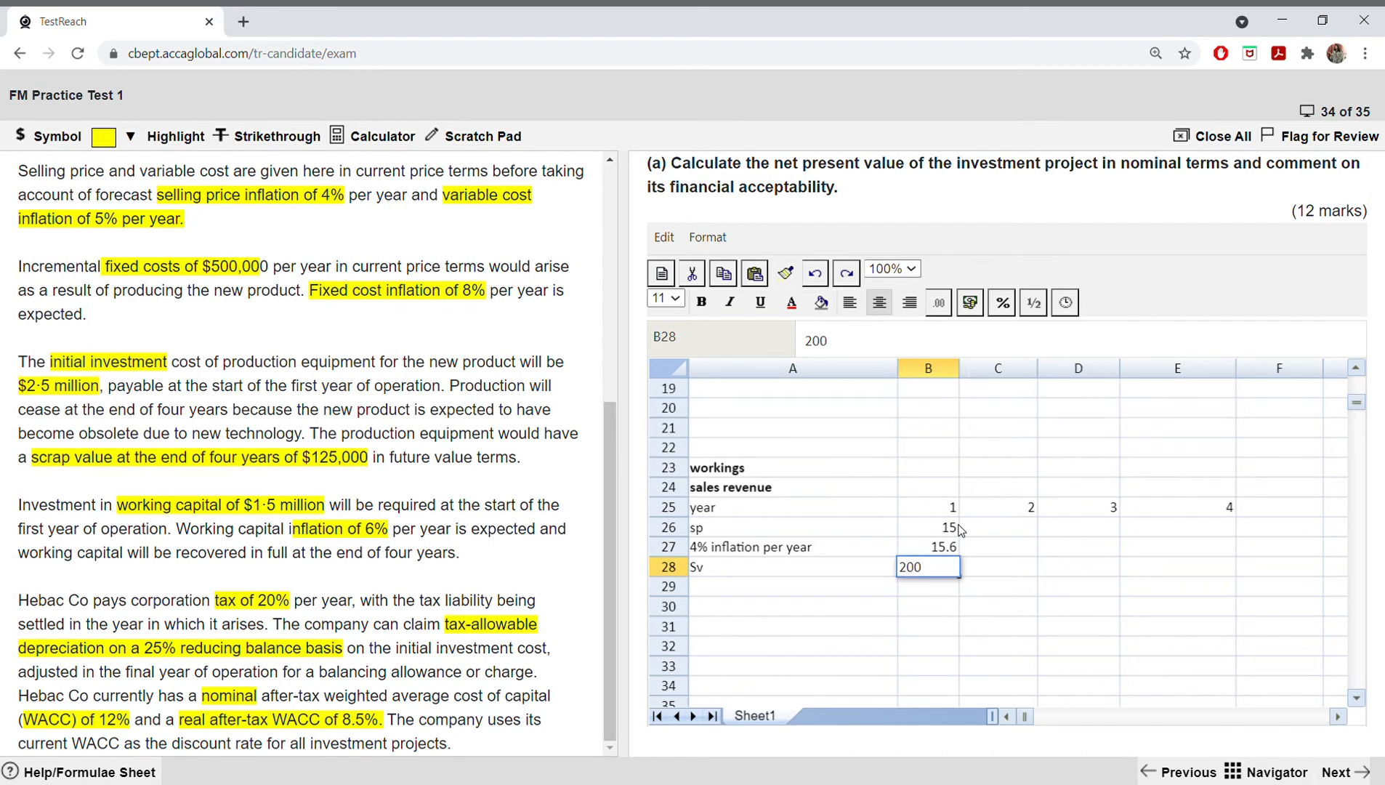
key("Tab")
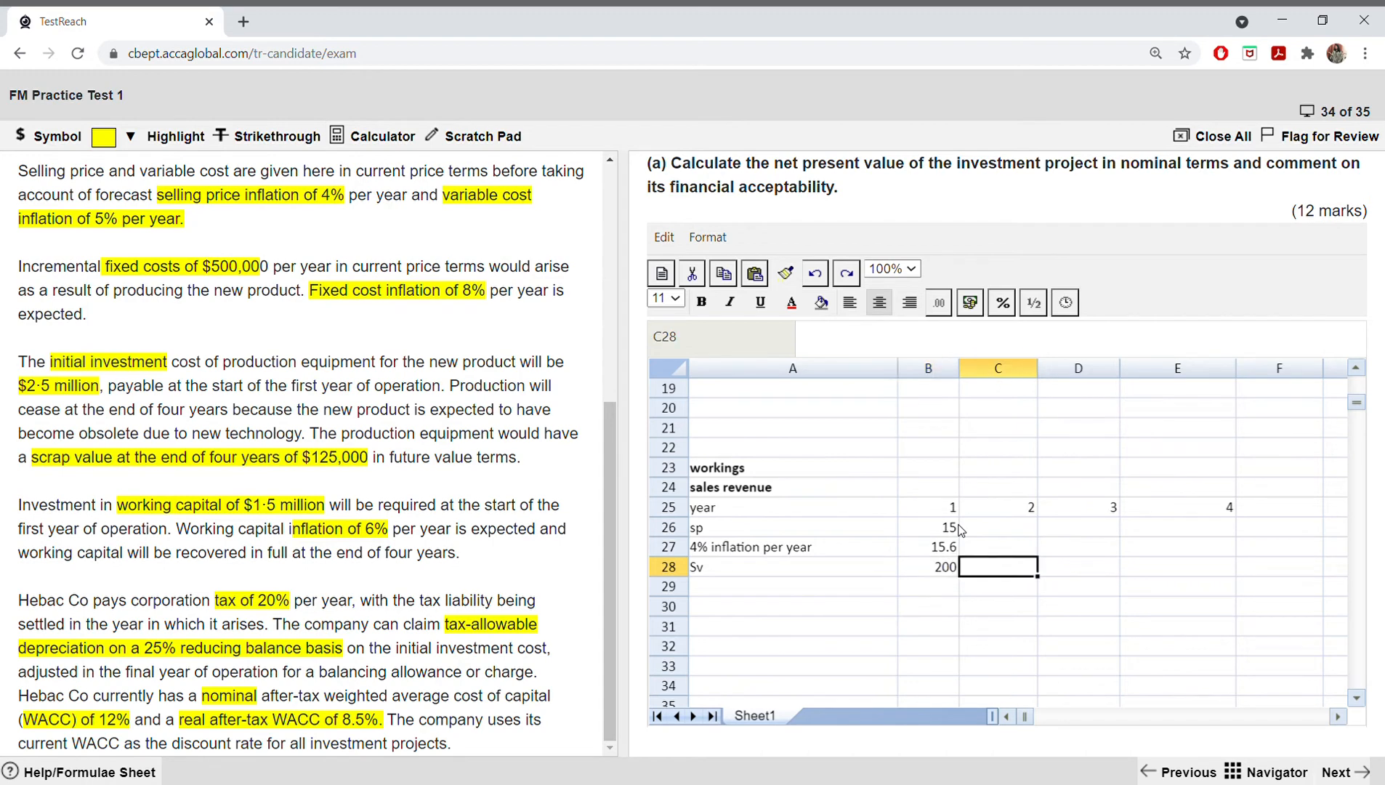
Step: Enter the selling prices for years 2 to 4 in C26 to E26: 18, 22 and 22
key("Up")
key("Up")
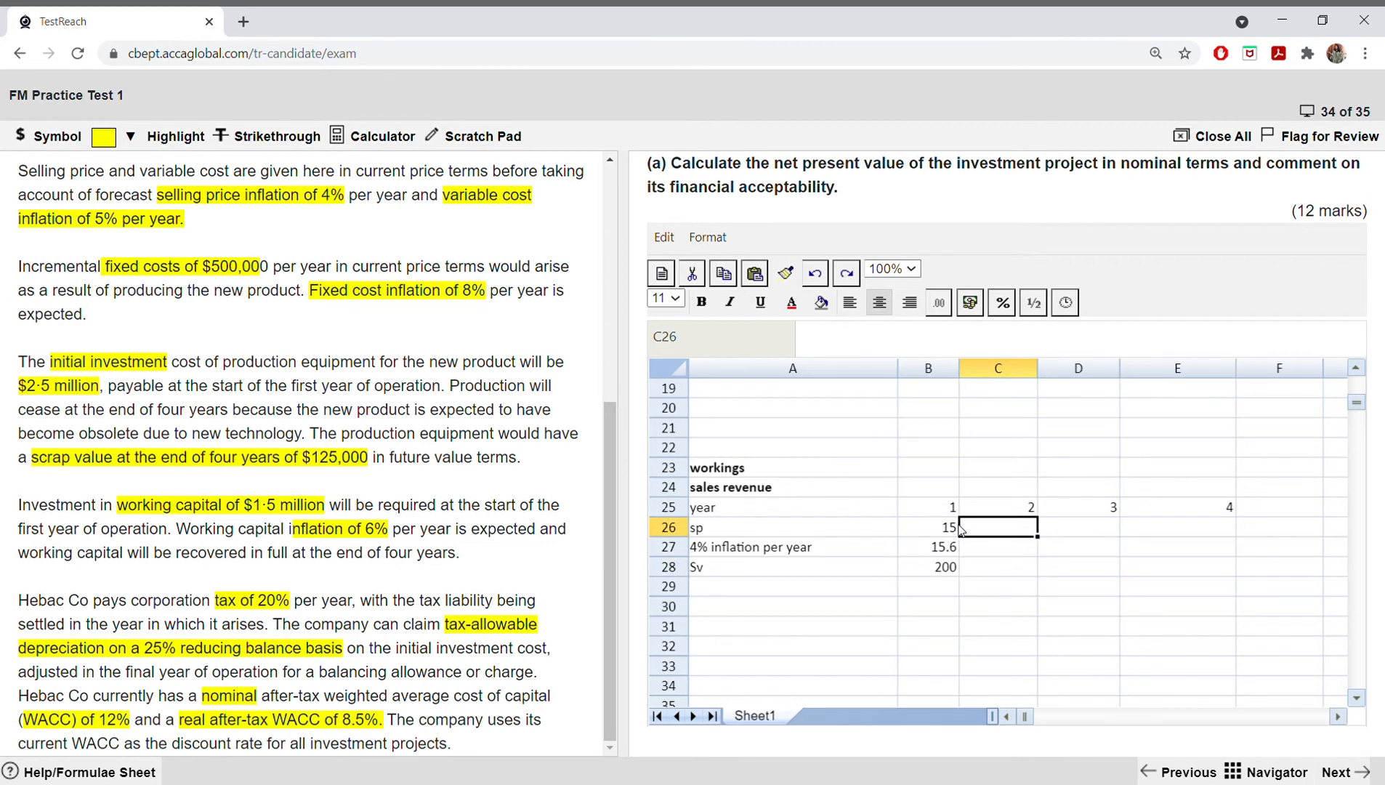
type("18")
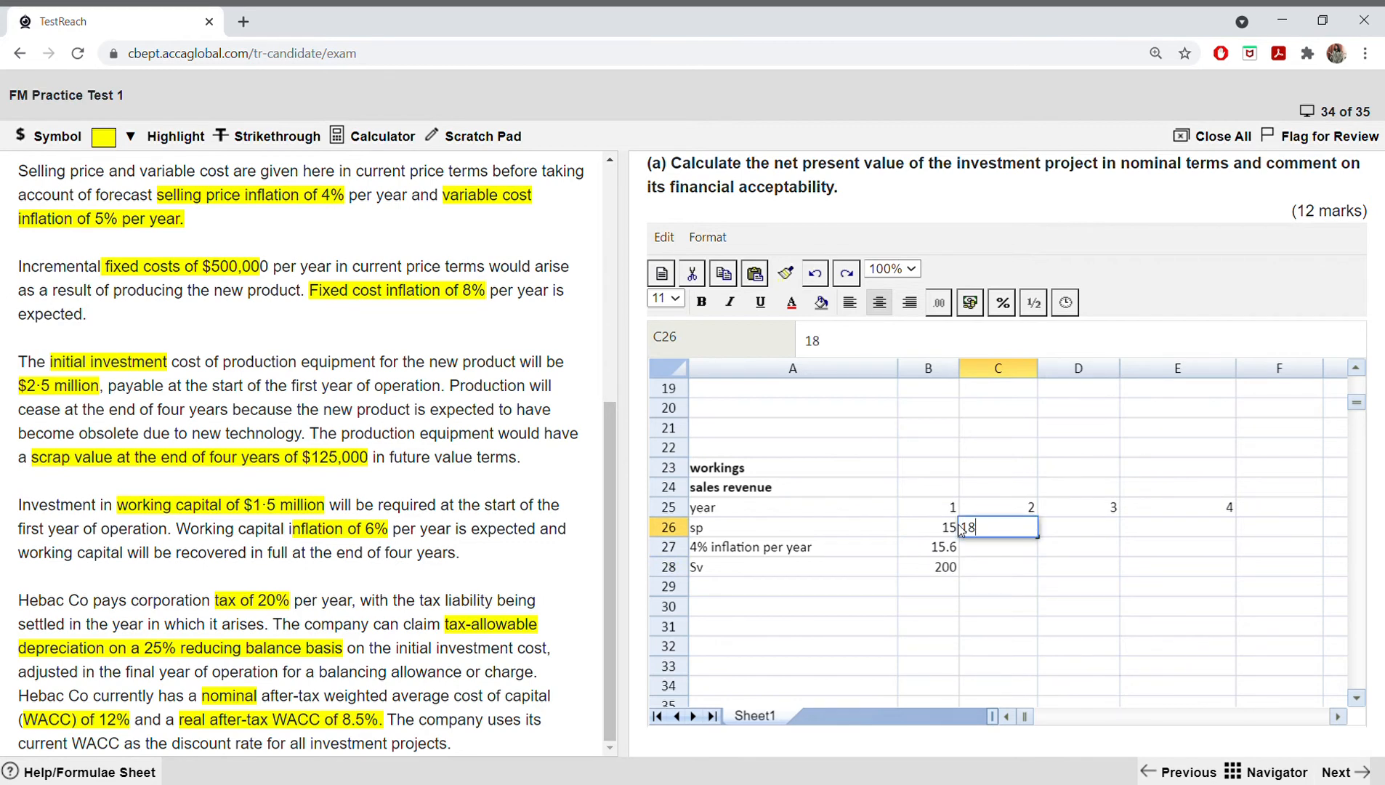
key("Tab")
type("22")
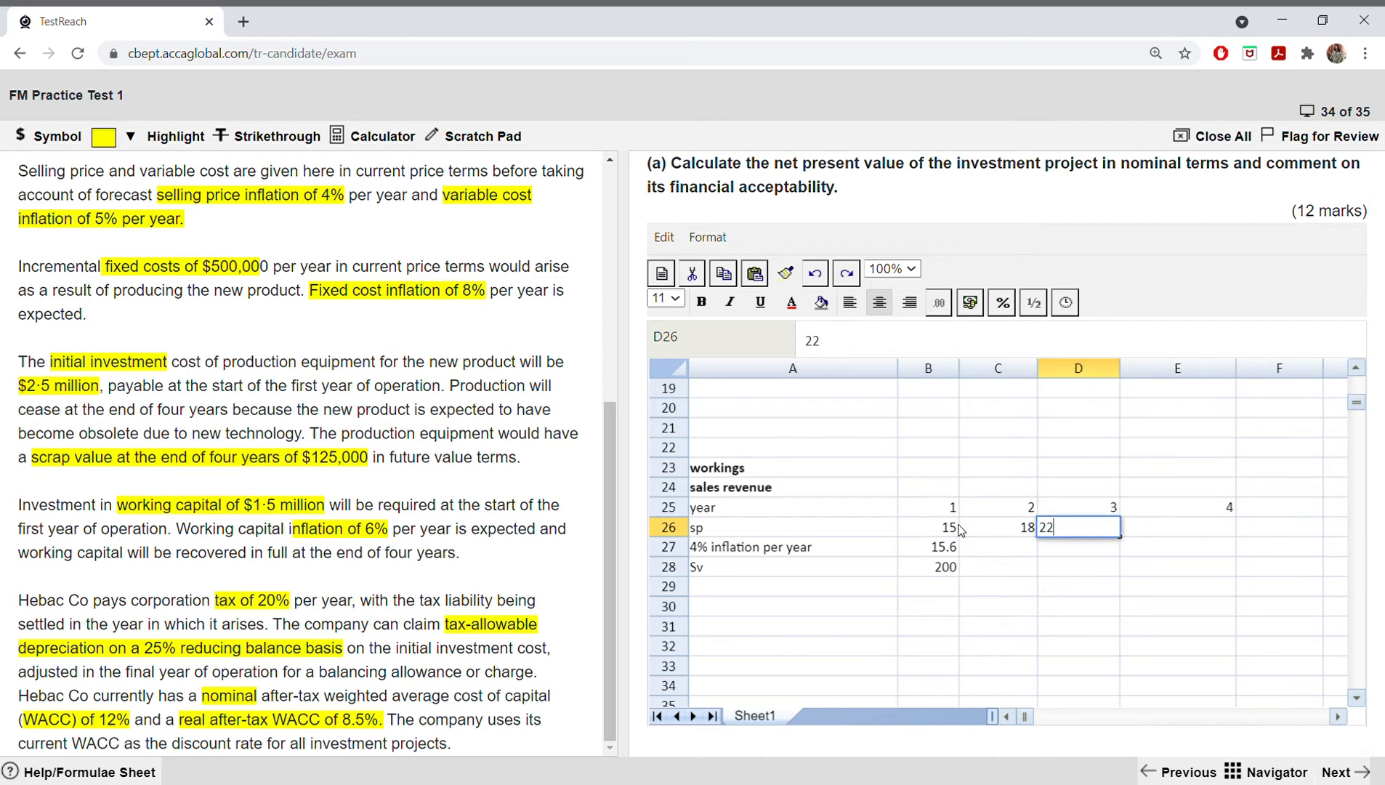
key("Tab")
type("22")
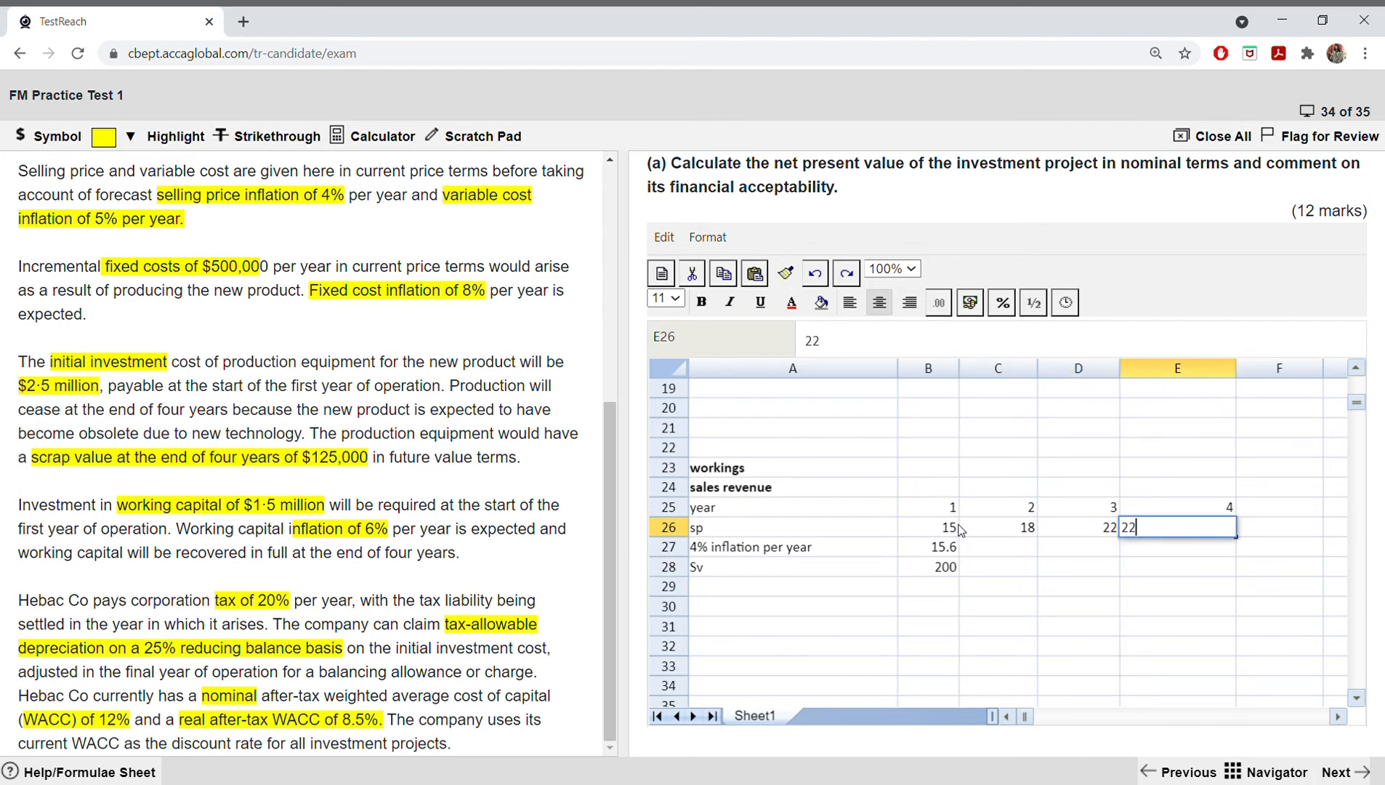
key("Return")
Step: Enter the inflated selling prices for years 2 to 4 in C27 to E27: 19.47, 24.75 and 25.74
key("Left")
key("Left")
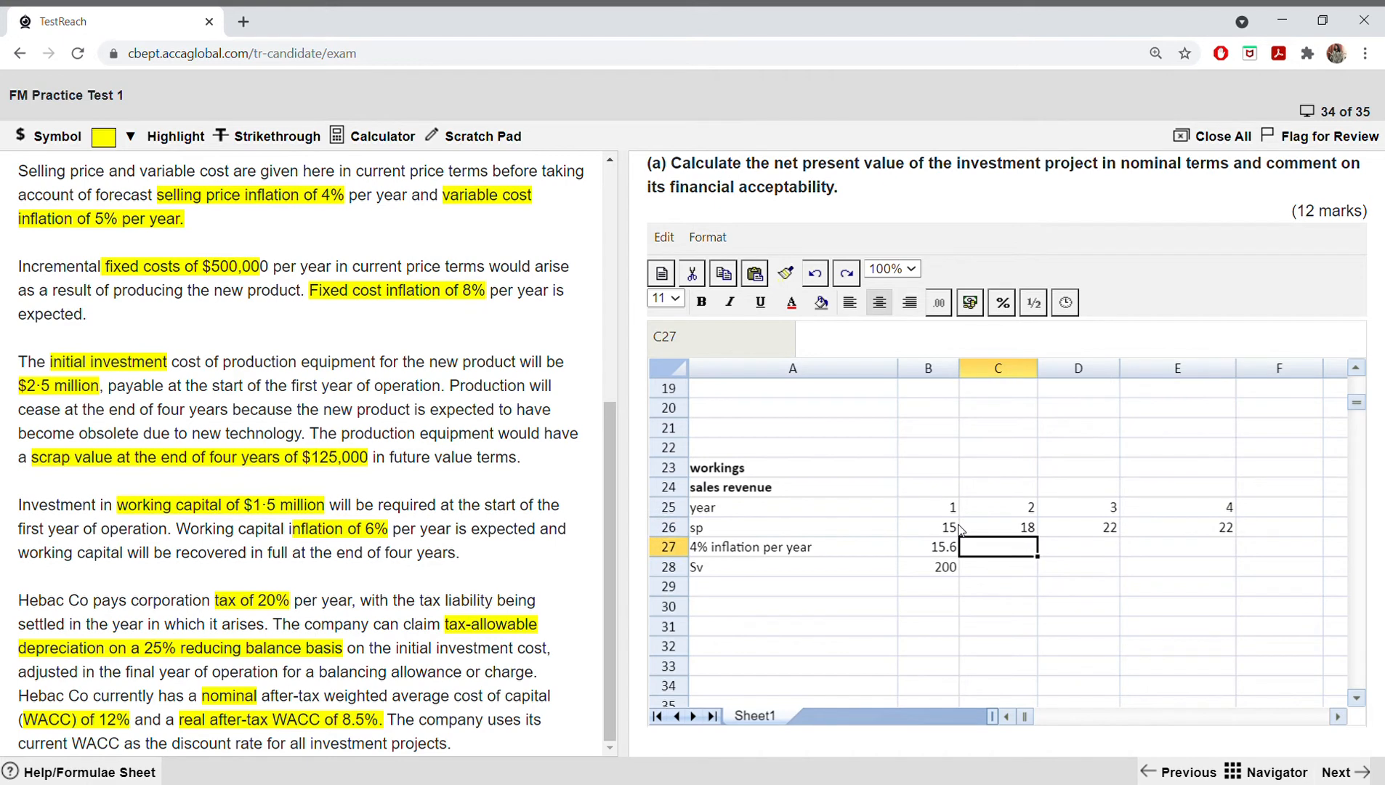
type("19.47")
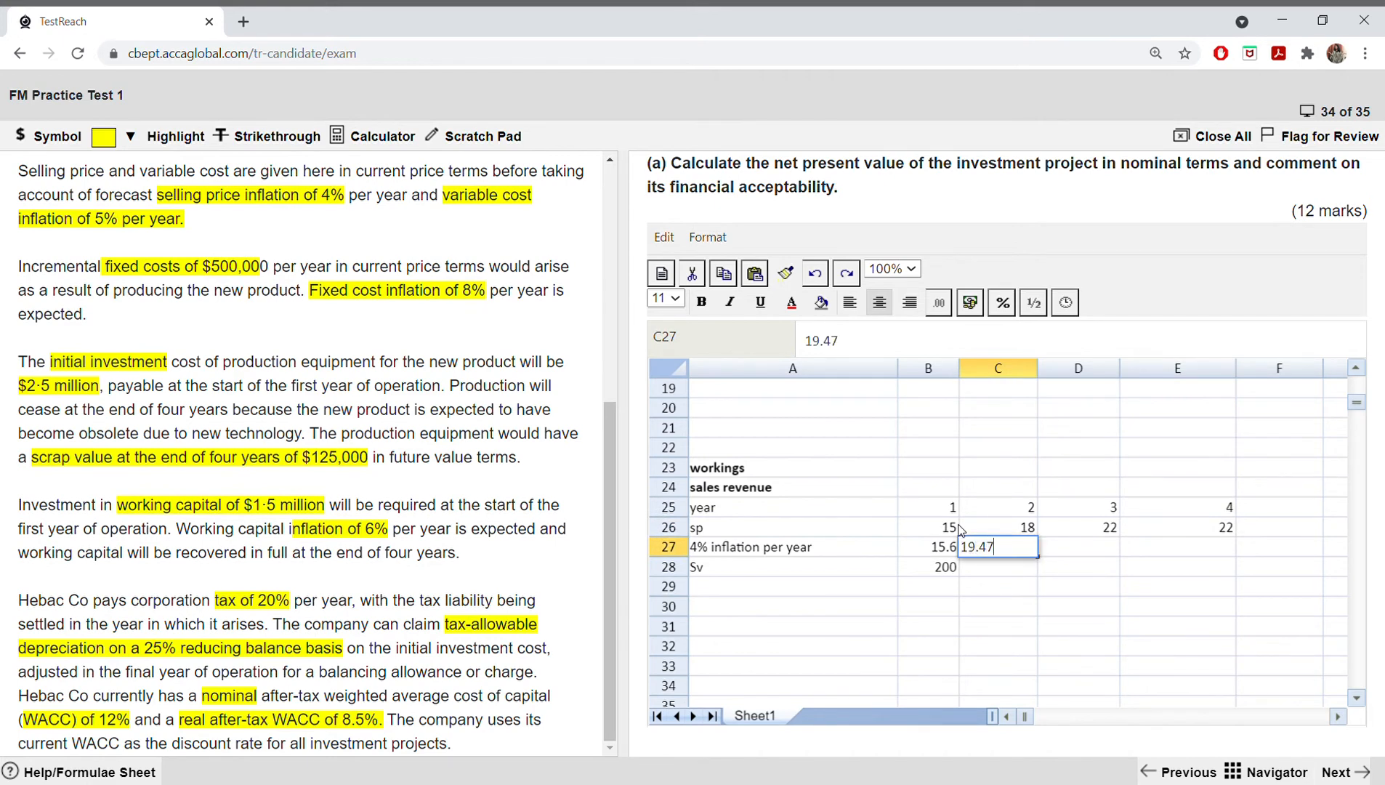
key("Tab")
type("2")
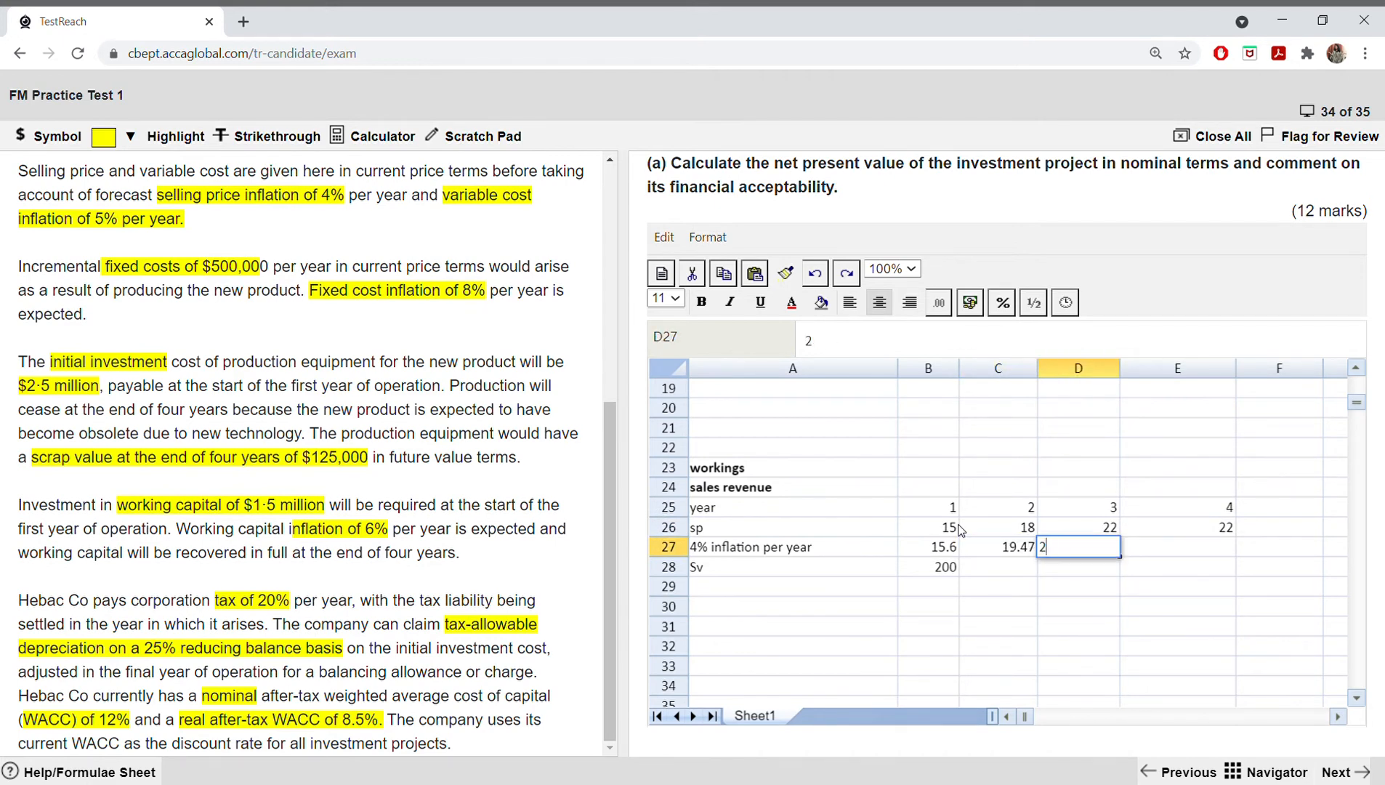
type("4.75")
key("Tab")
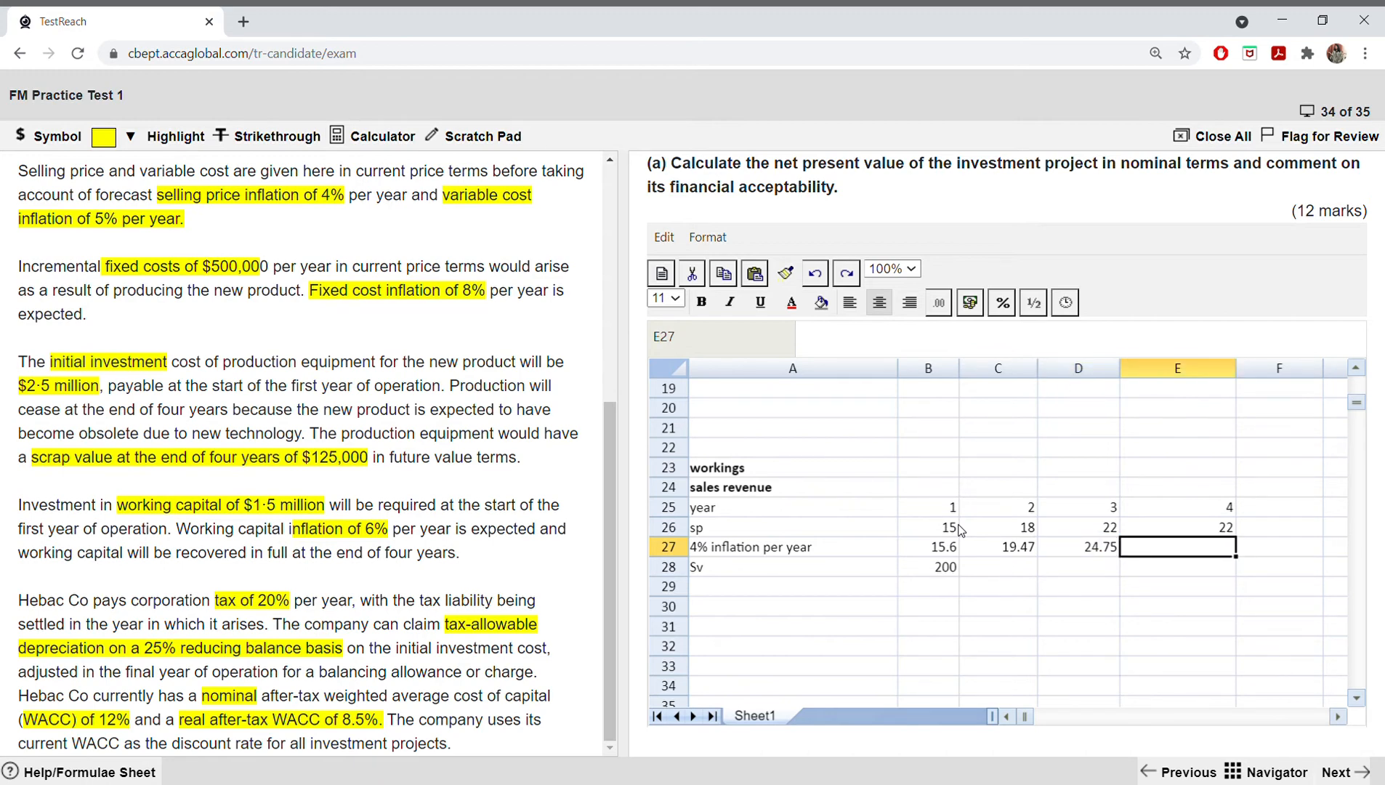
type("25")
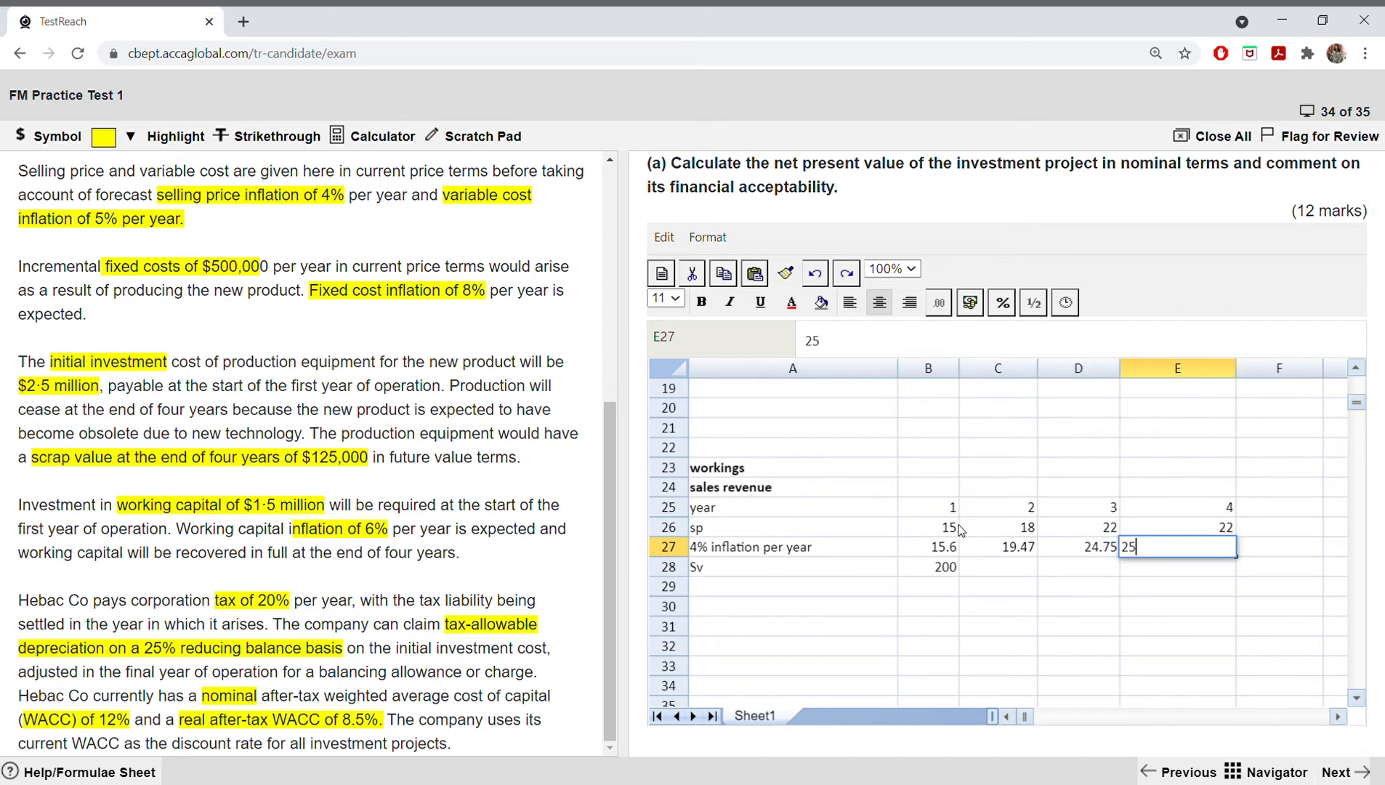
type(".74")
key("Return")
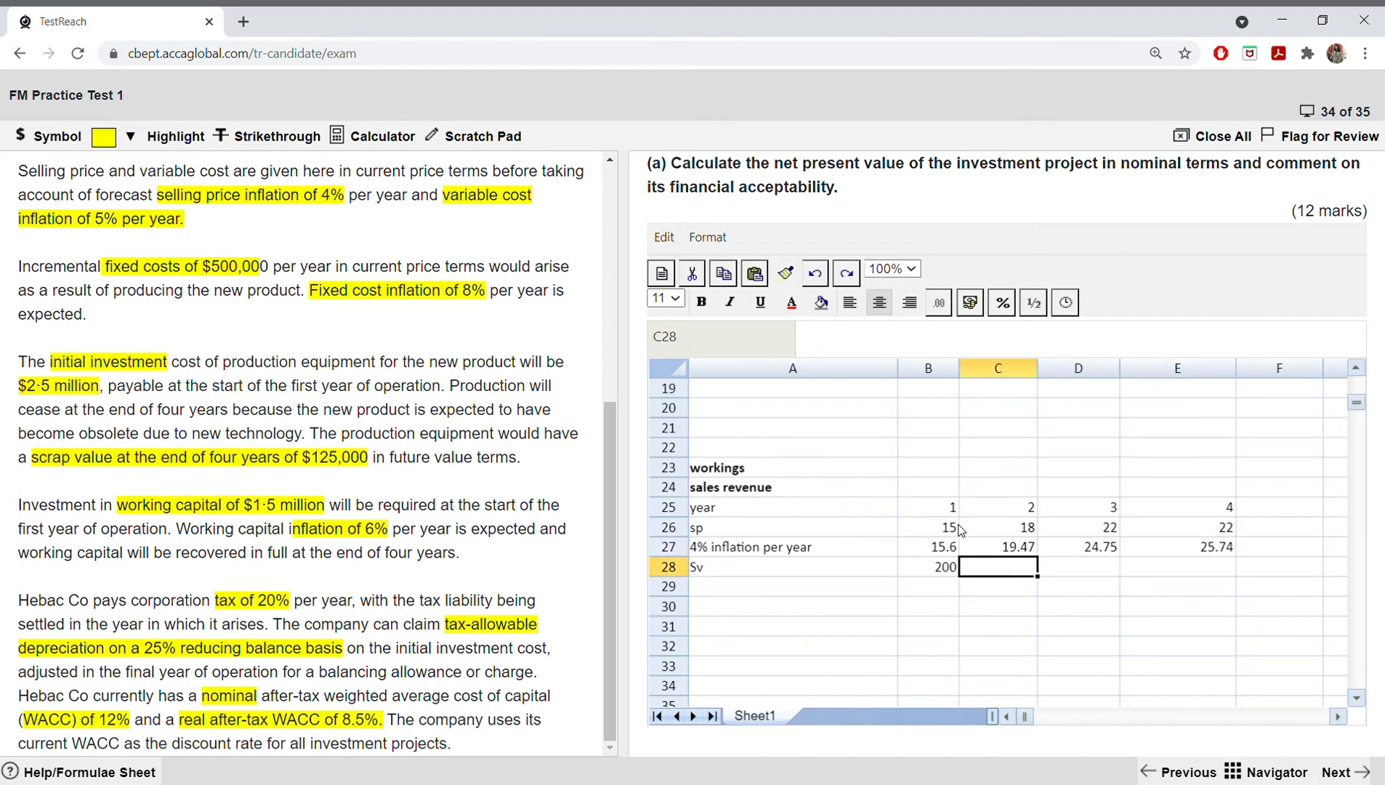
Step: Enter the sales volumes for years 2 to 4 in C28 to E28: 800, 900 and 400
type("800")
key("Tab")
type("900")
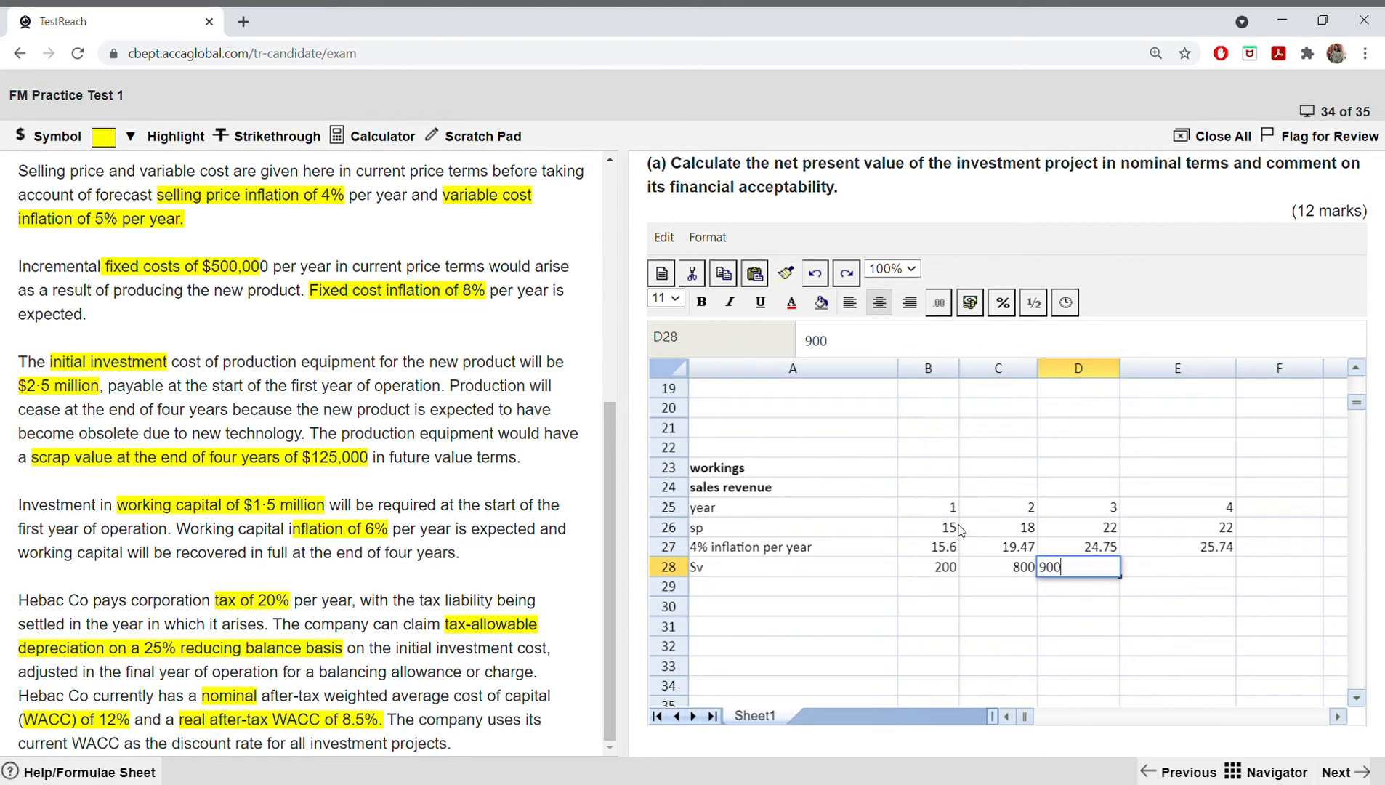
key("Tab")
type("400")
key("Return")
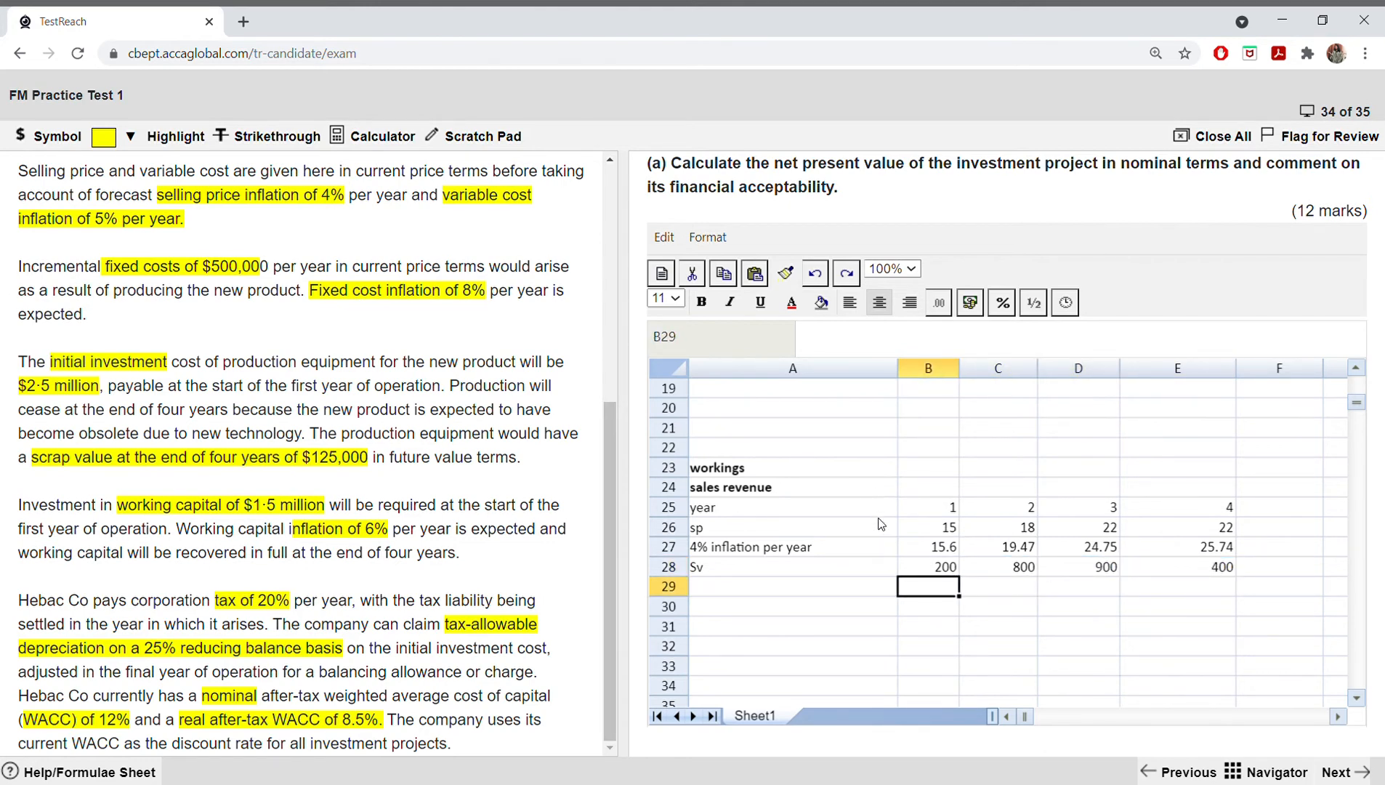
Step: Try to calculate year 1 sales revenue in B29 by multiplying the inflated price in B27 by the volume in B28
type("=")
left_click(956, 527)
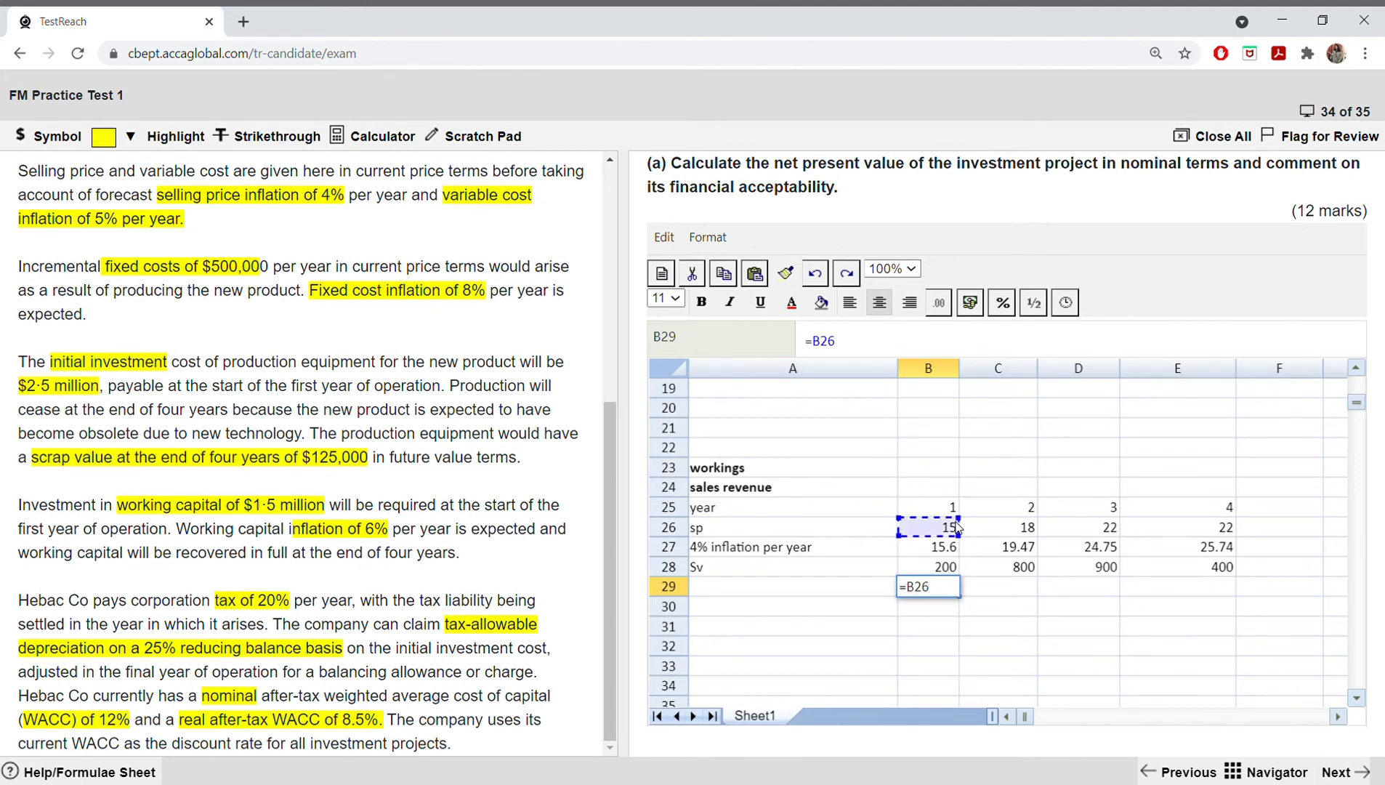
type("*")
key("BackSpace")
key("BackSpace")
key("BackSpace")
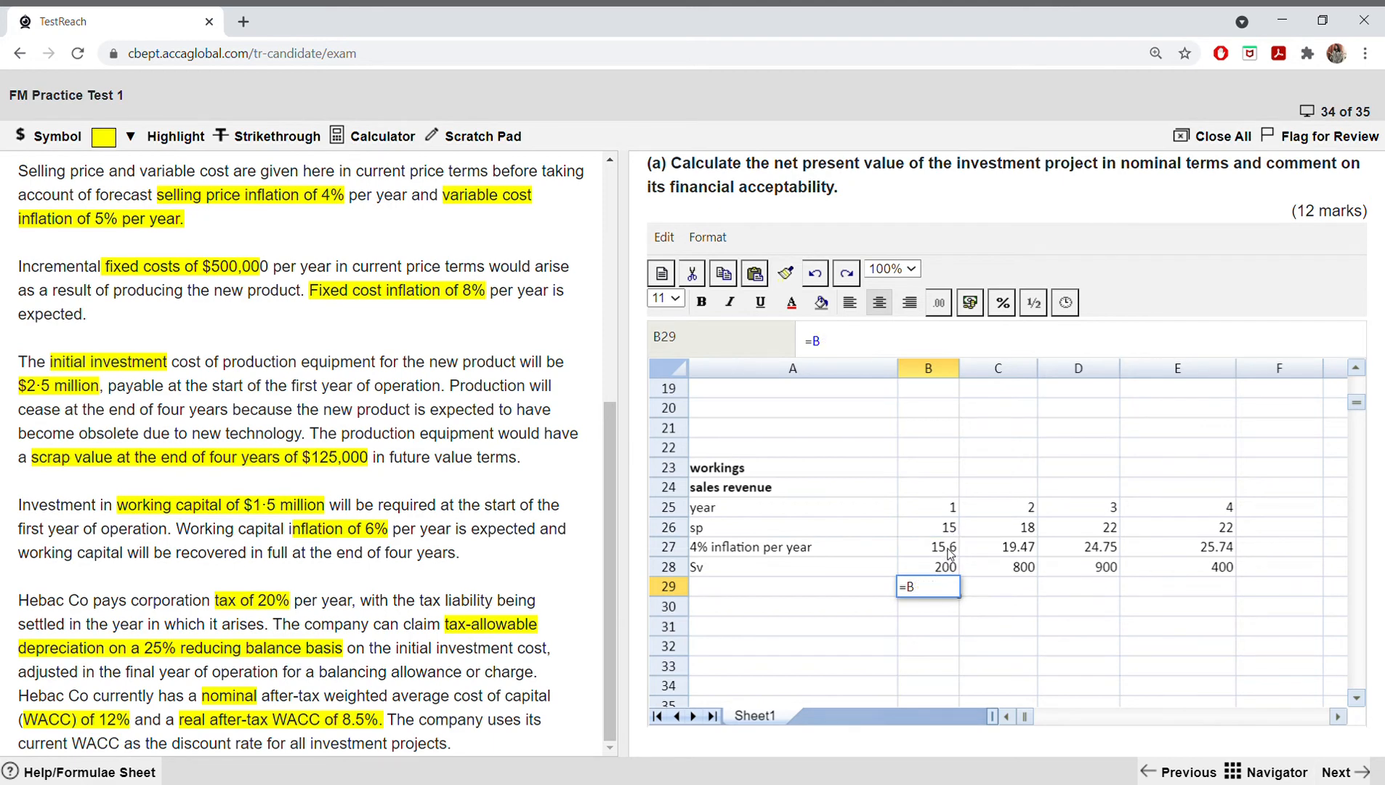
key("BackSpace")
left_click(948, 553)
type("*")
left_click(952, 566)
key("Return")
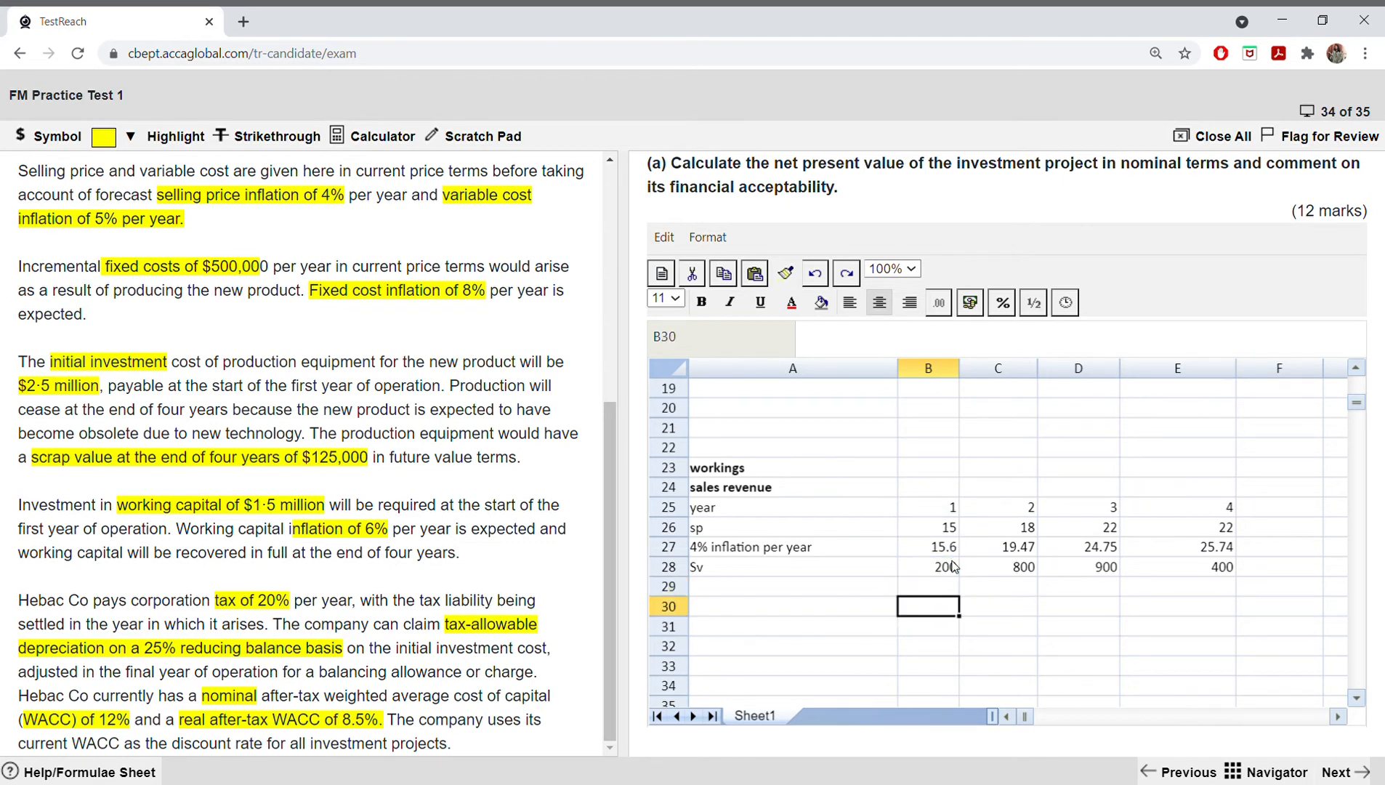
Step: Calculate year 1 sales revenue in B29 with =(B27*B28) and copy the formula across to E29
left_click(951, 585)
type("=")
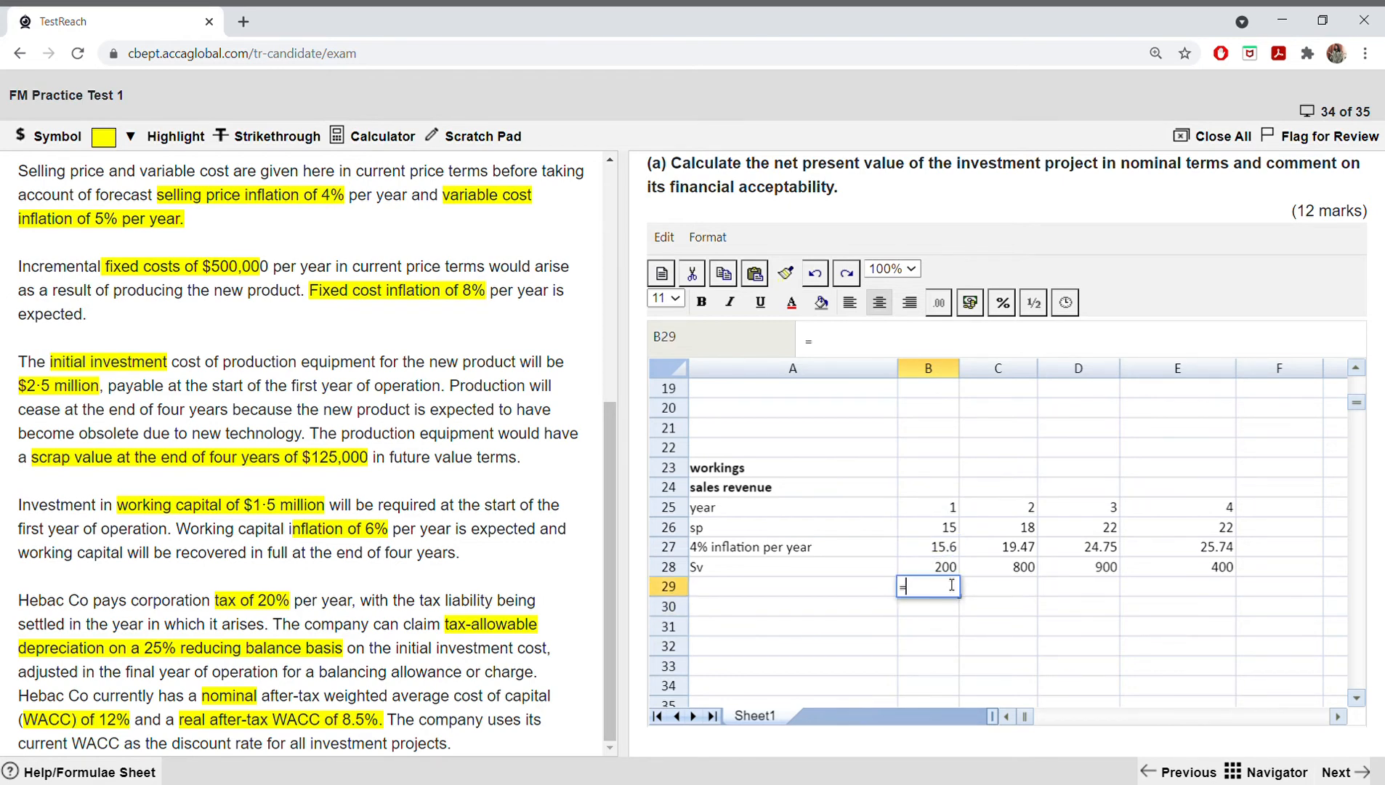
type("(")
left_click(948, 550)
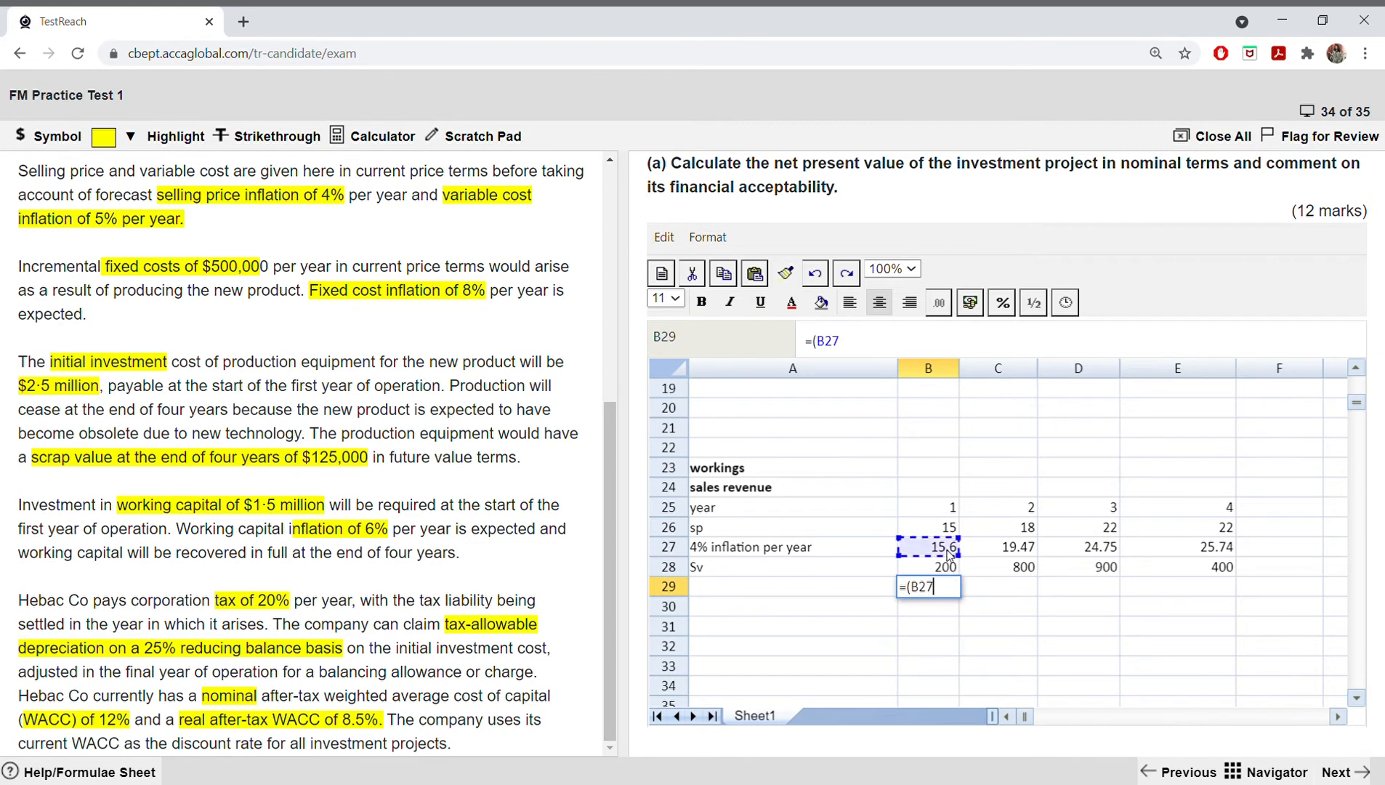
type("*")
left_click(914, 567)
type(")")
key("Return")
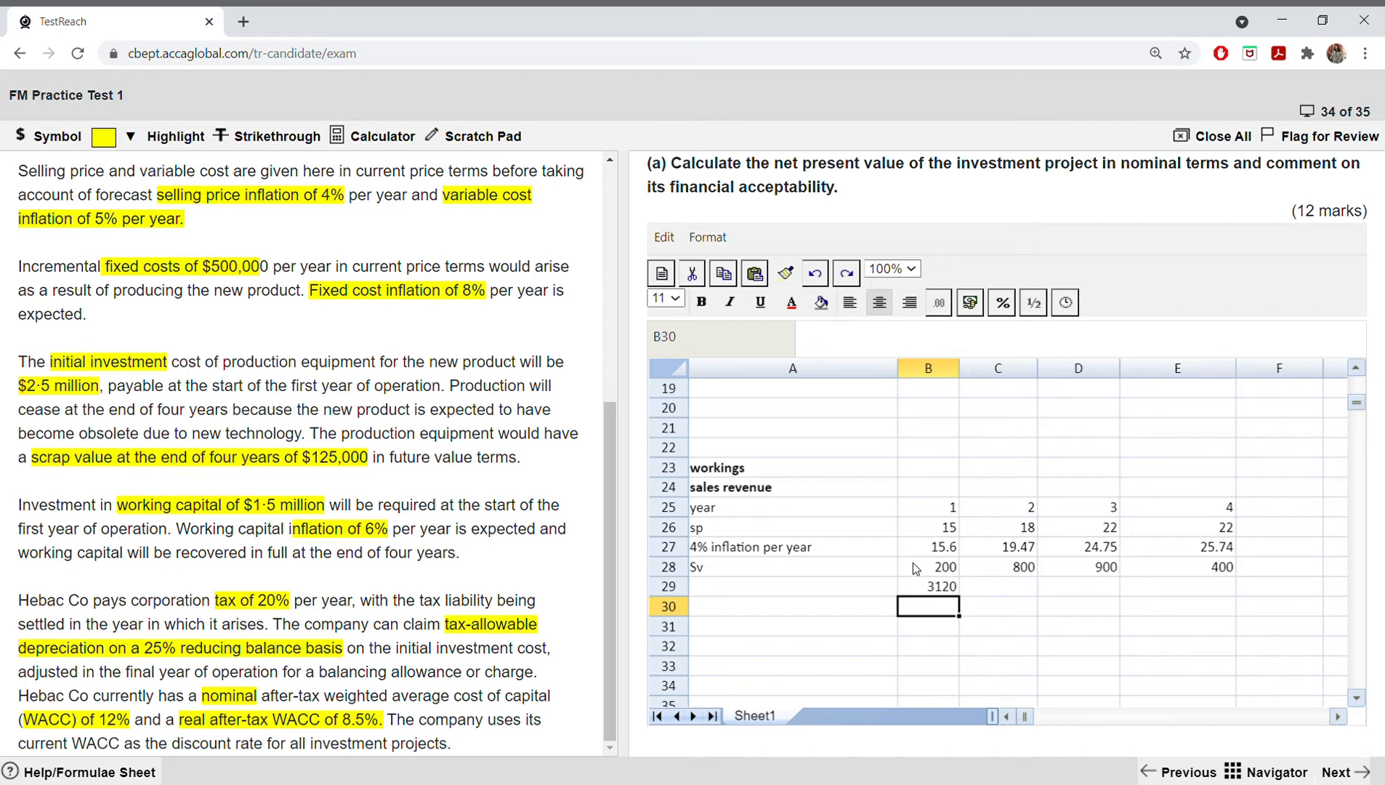
left_click(937, 586)
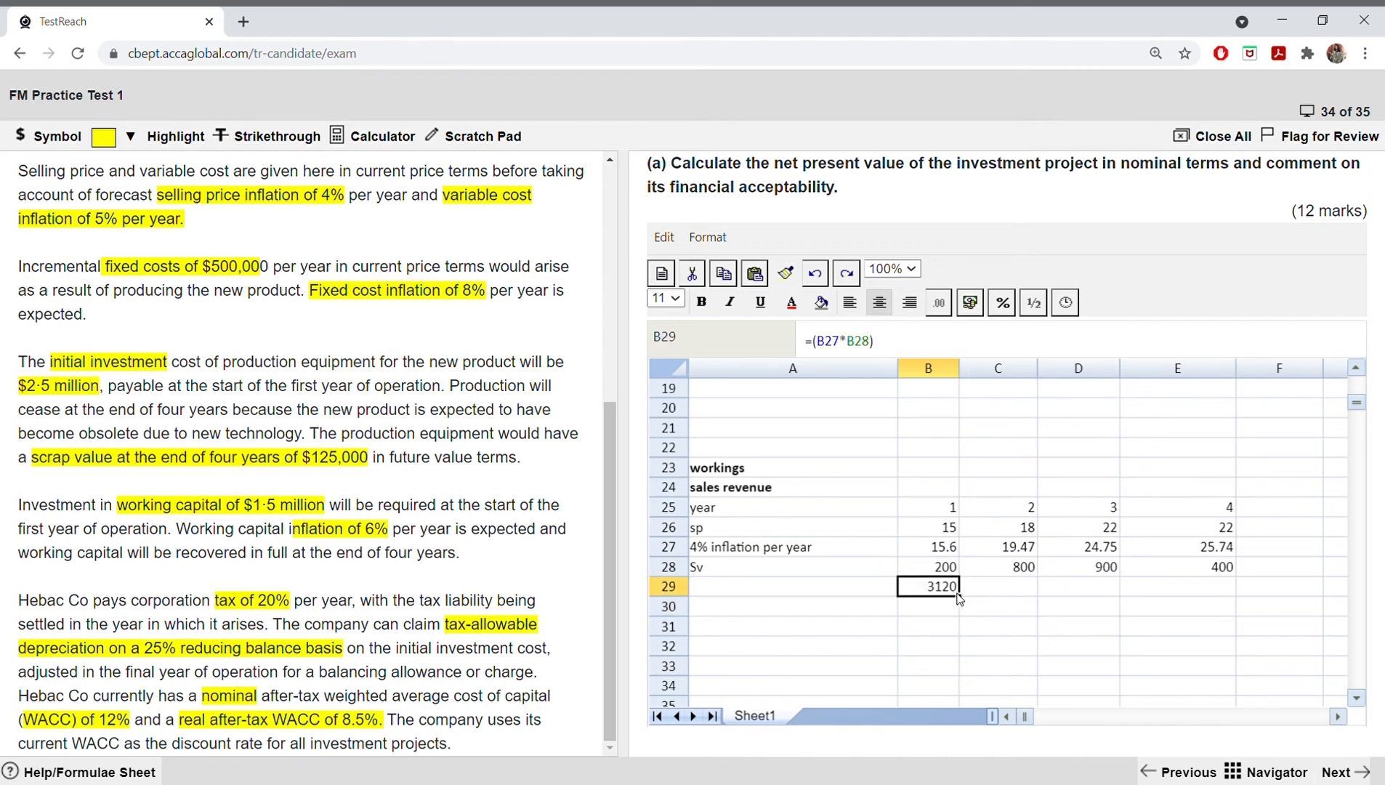
left_click_drag(958, 597, 1144, 627)
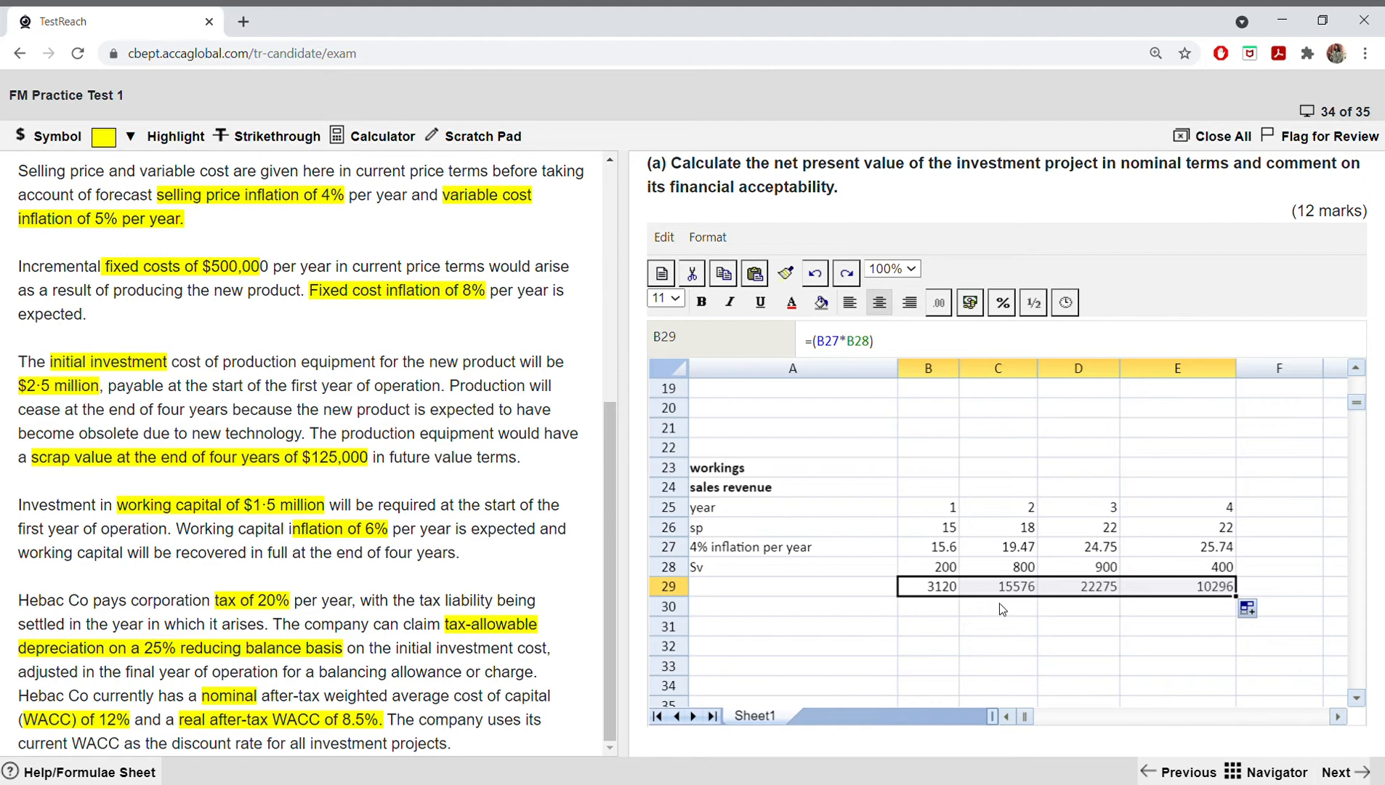
Step: Try to copy the sales revenue results in B29:E29 into the sales row B3:E3 with a plain paste, and undo it
left_click(951, 612)
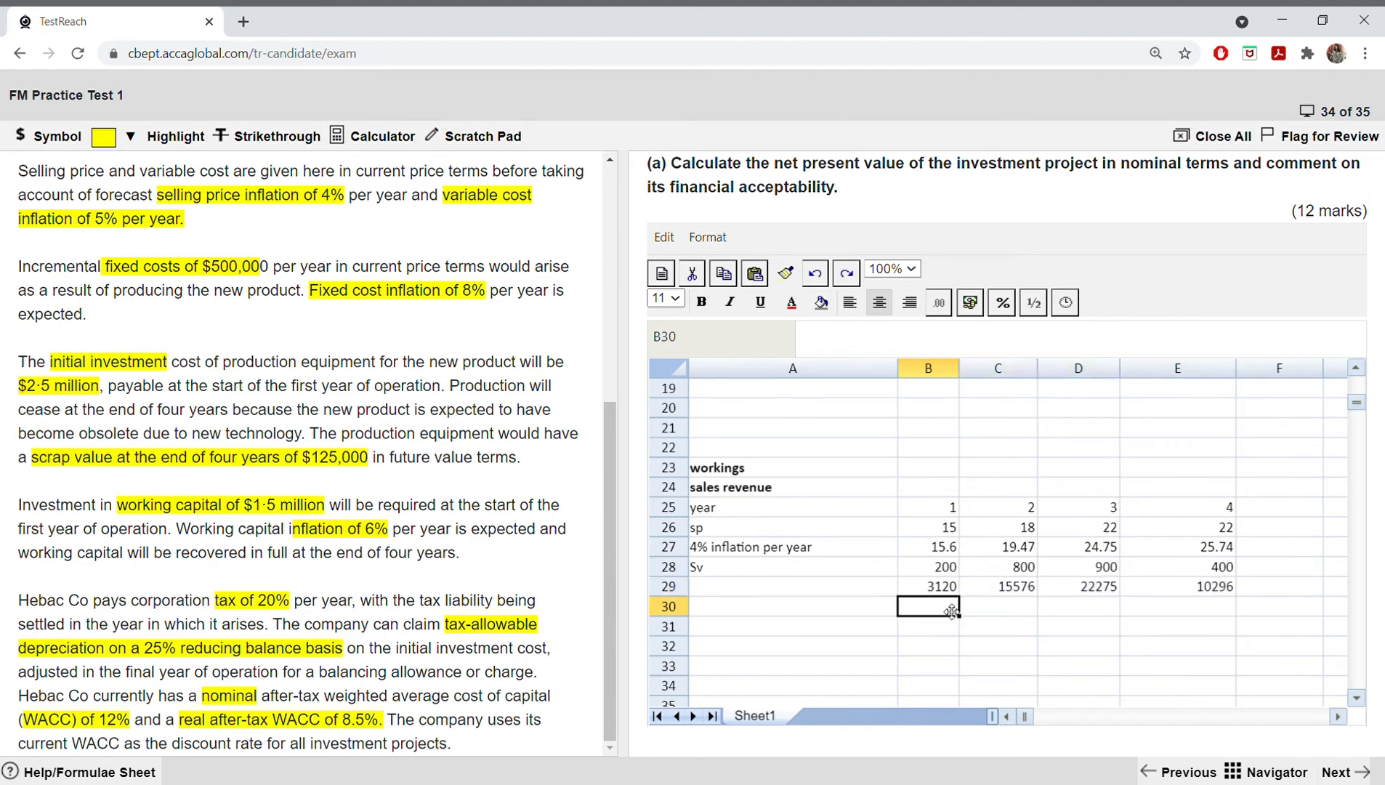
left_click_drag(939, 592, 1155, 572)
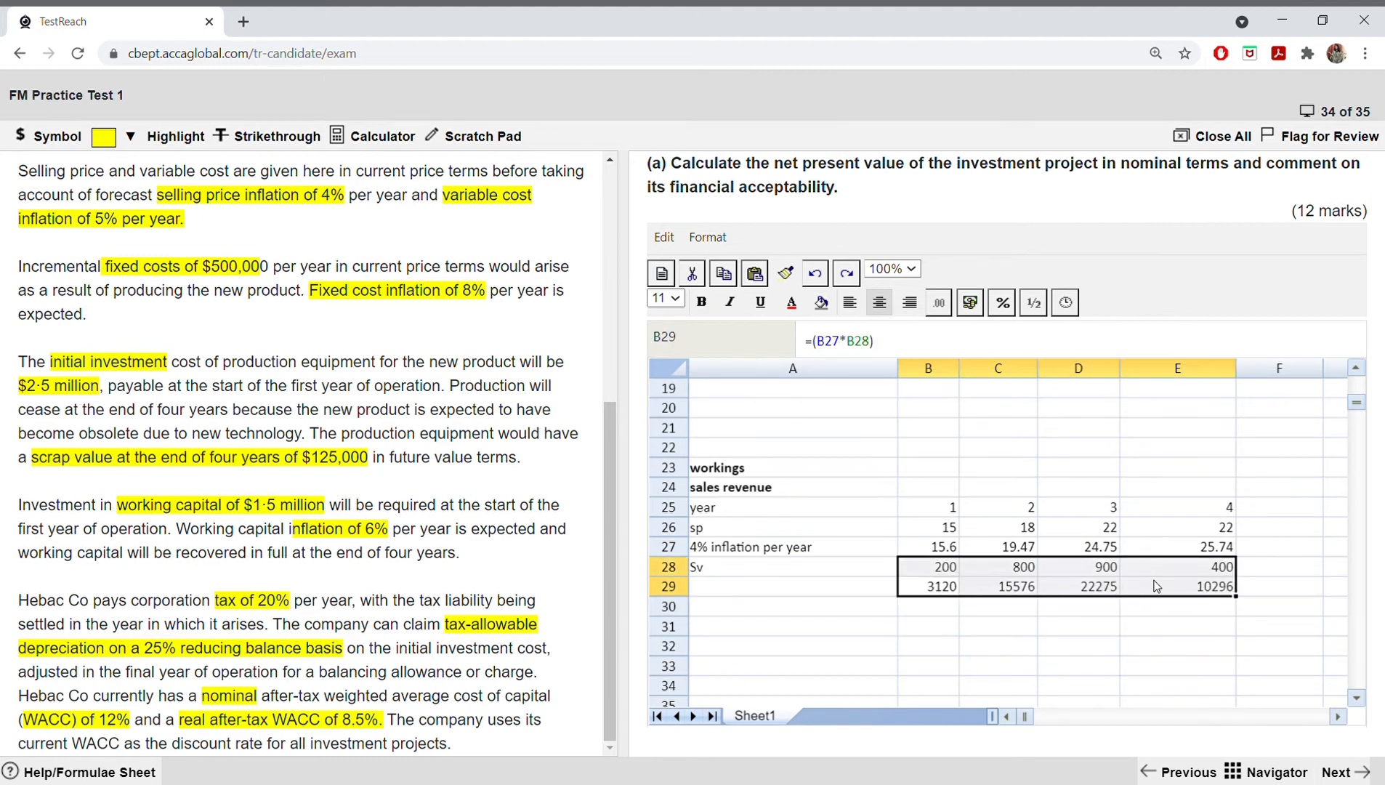
left_click(1155, 586)
left_click_drag(944, 589, 1171, 590)
right_click(1171, 589)
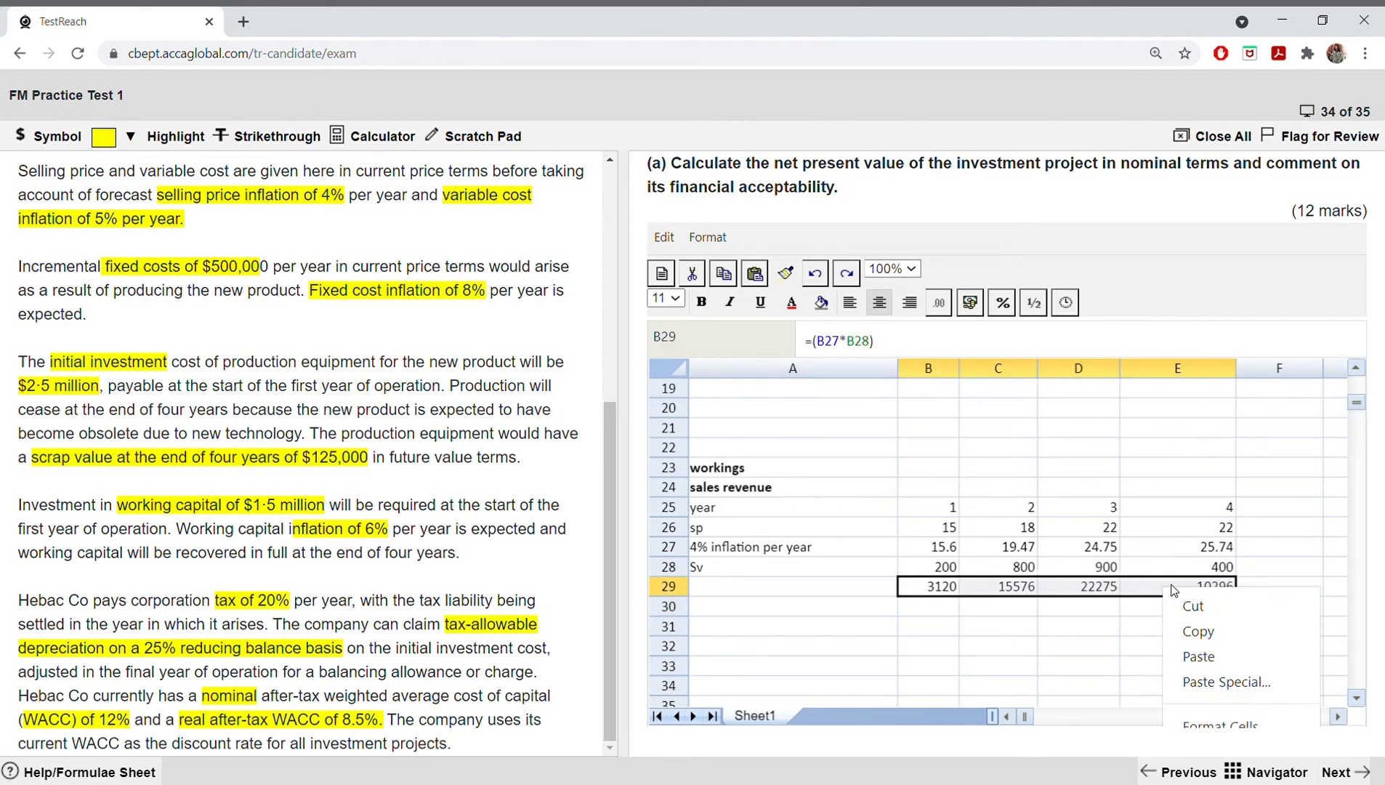
left_click(1199, 631)
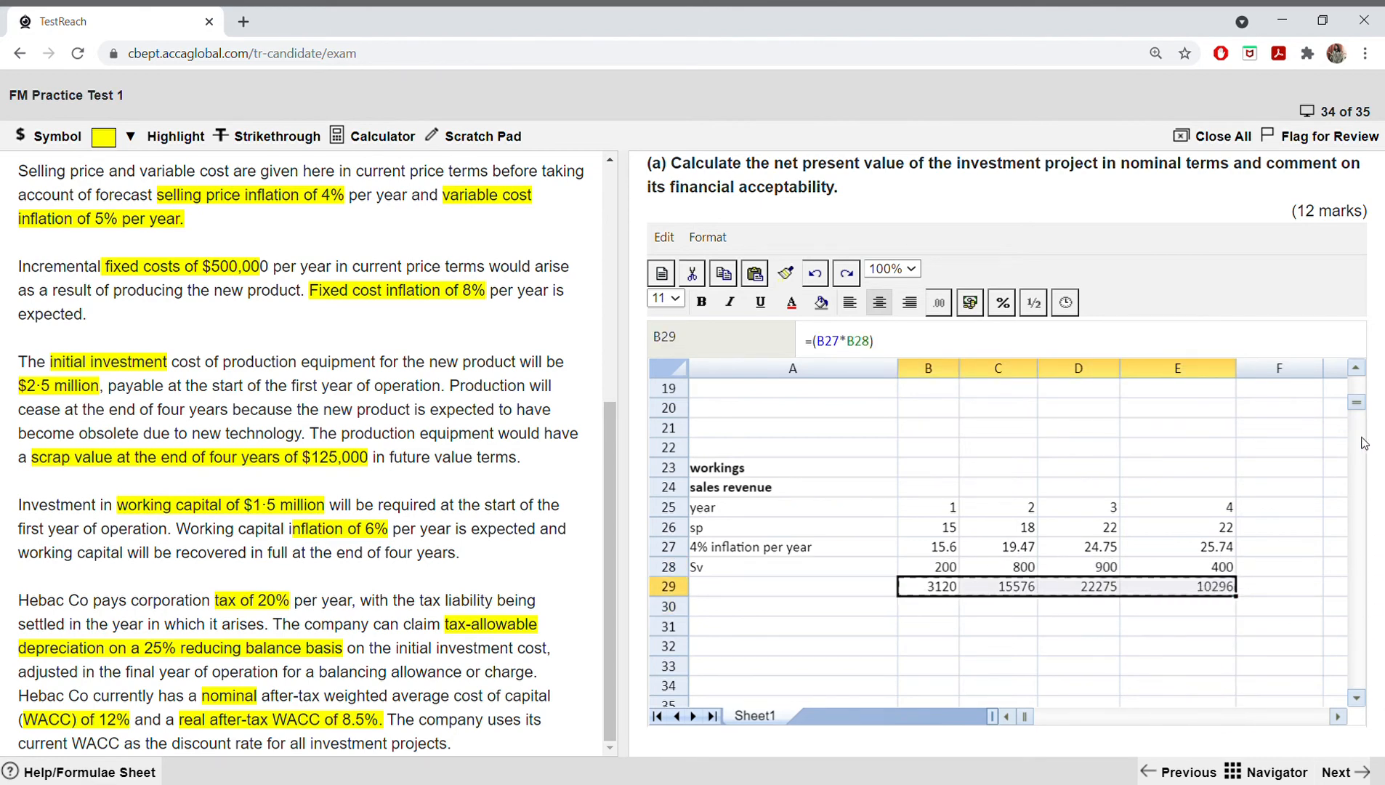
left_click_drag(1356, 403, 1356, 379)
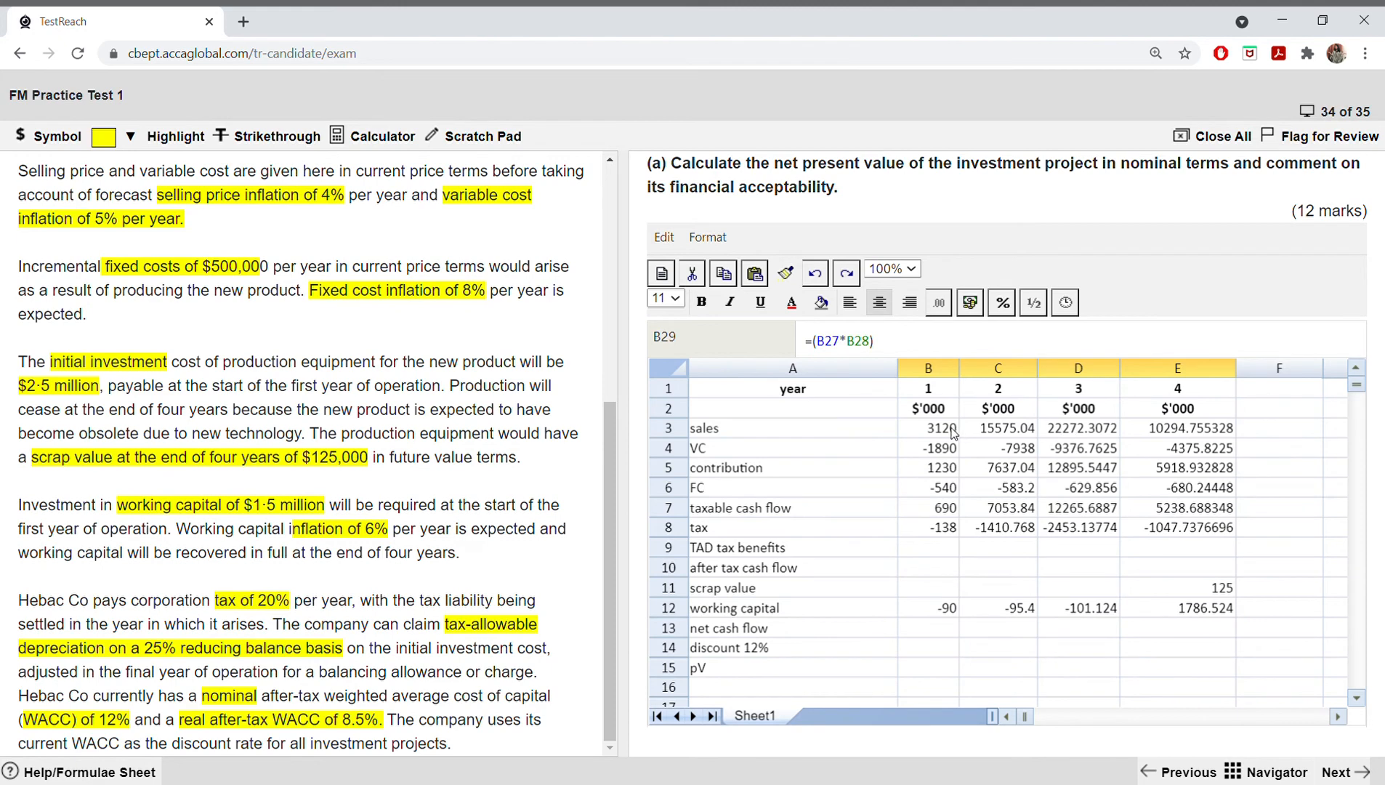
left_click_drag(954, 433, 1133, 423)
right_click(1132, 424)
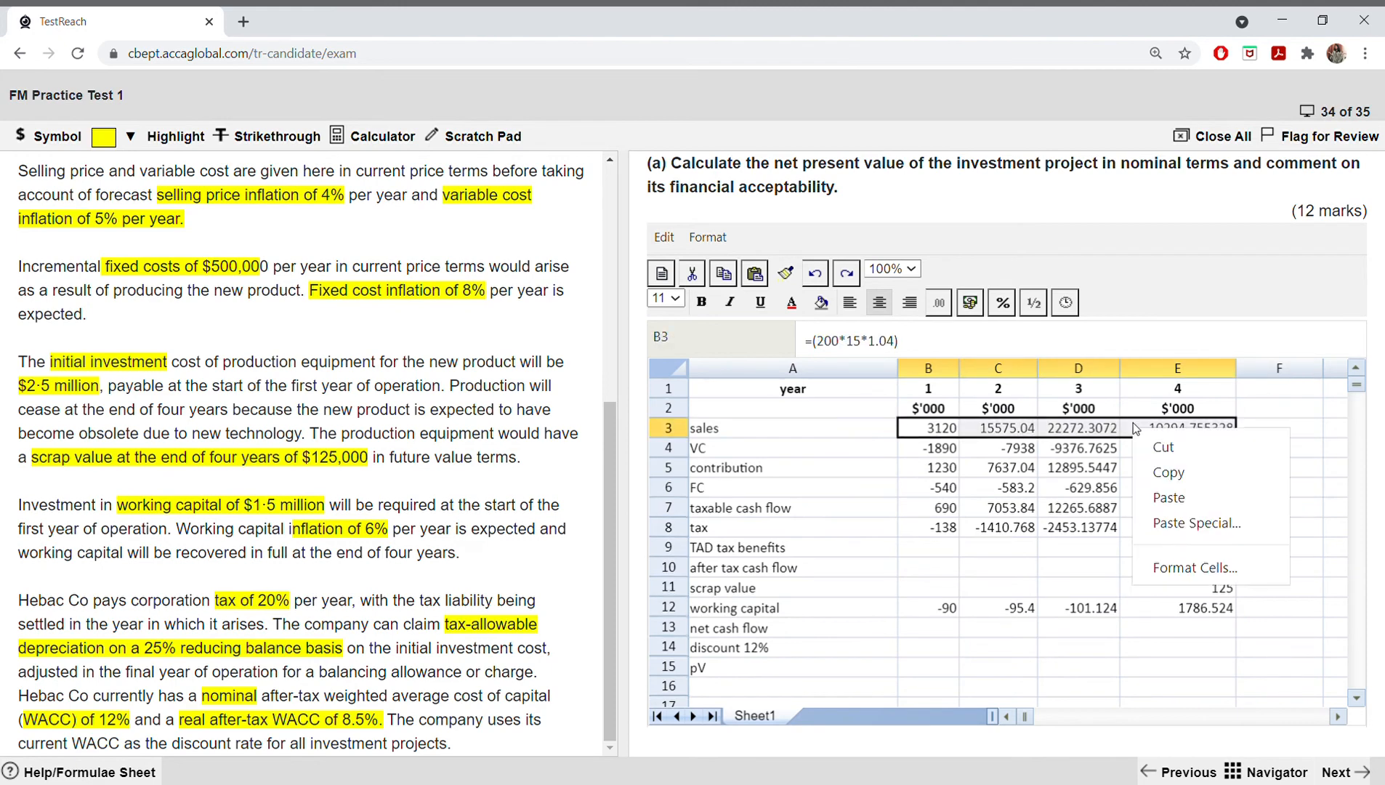
left_click(1167, 498)
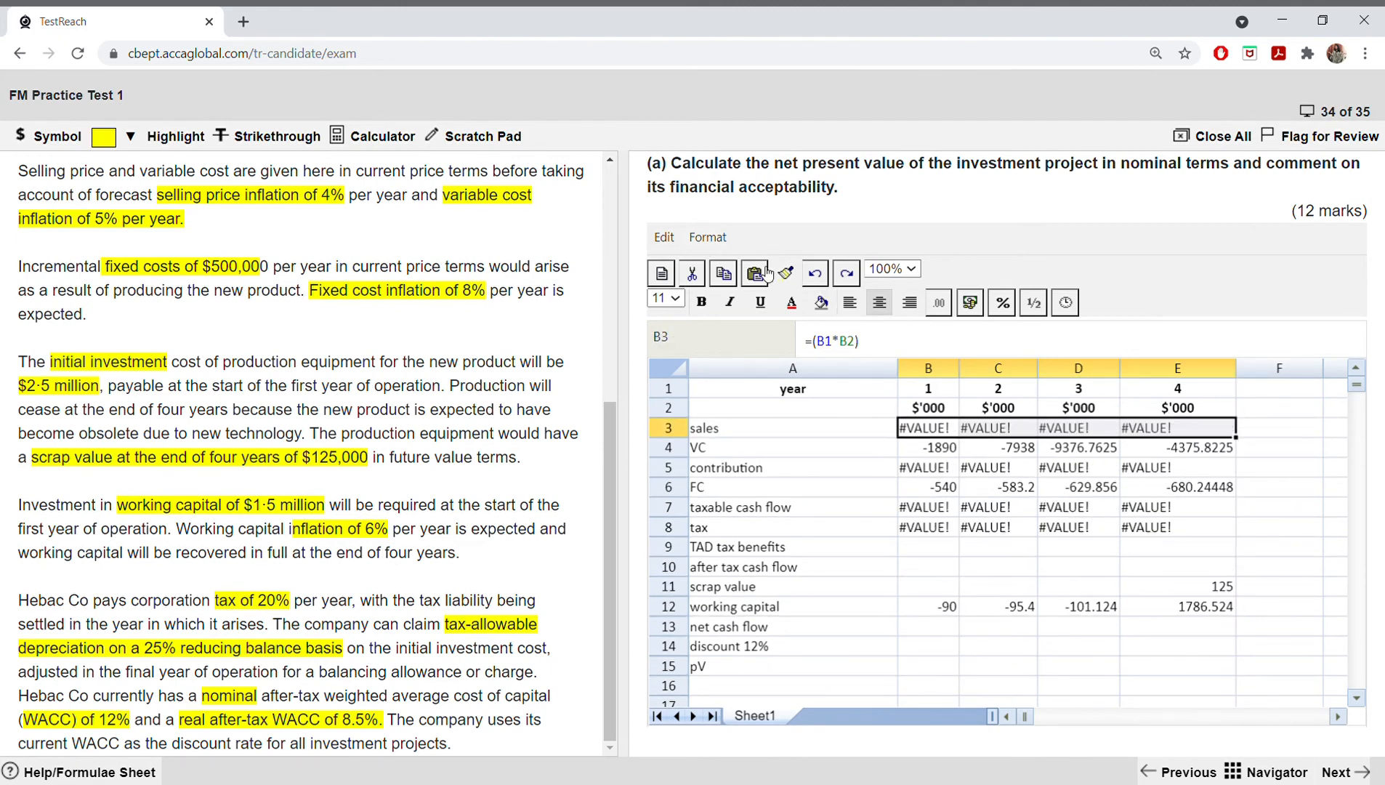
left_click(816, 275)
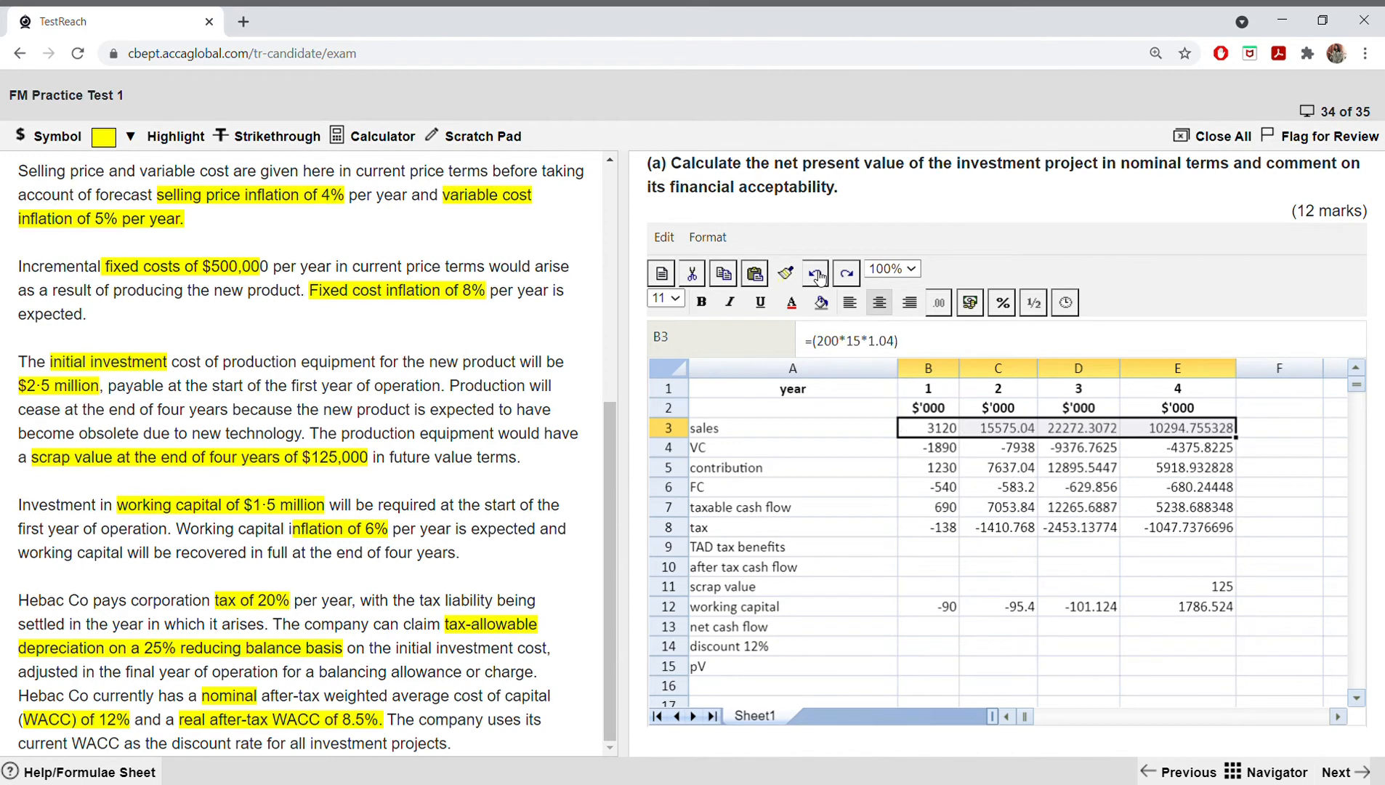
Step: Clear the existing sales figures for years 1 to 4 in B3 to E3
left_click(937, 428)
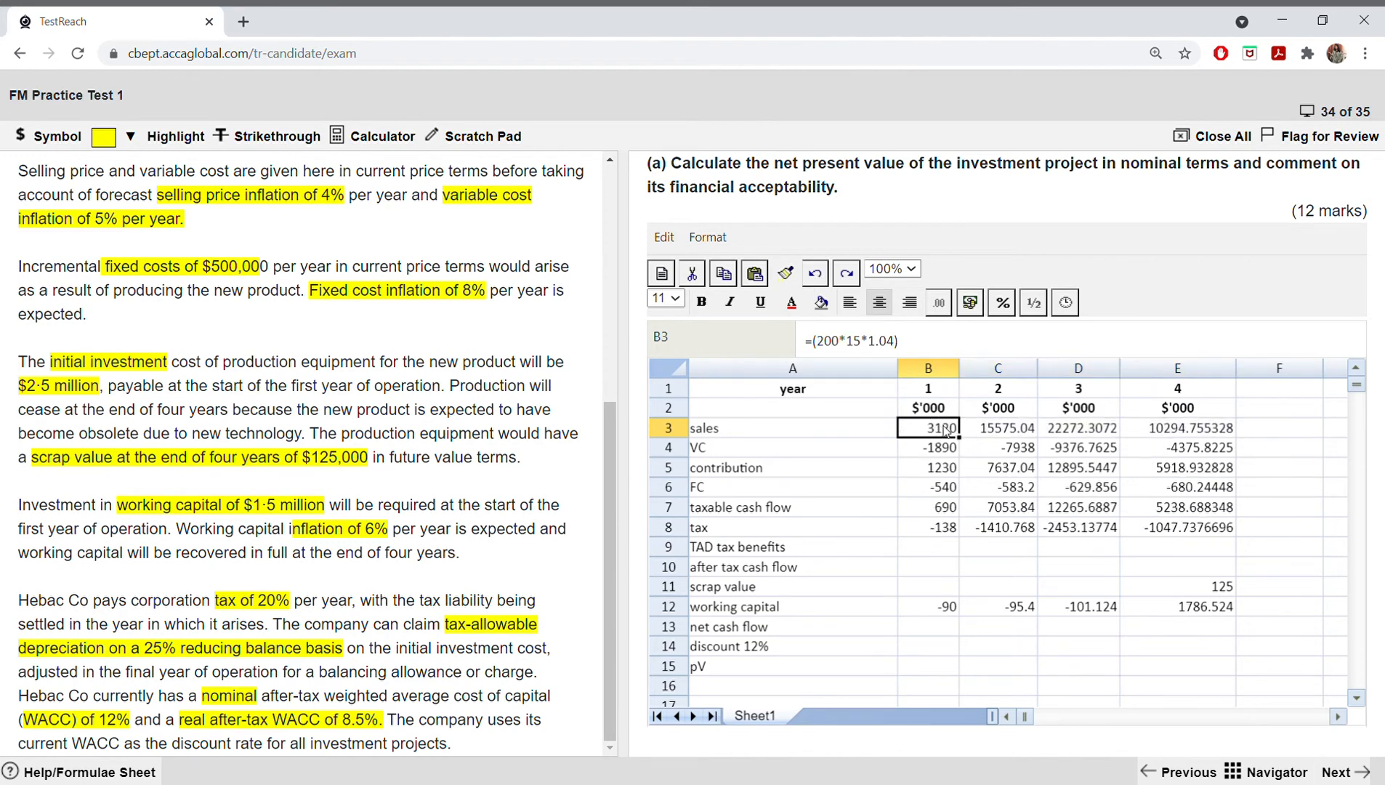
key("BackSpace")
left_click(984, 430)
key("BackSpace")
left_click(1073, 430)
key("BackSpace")
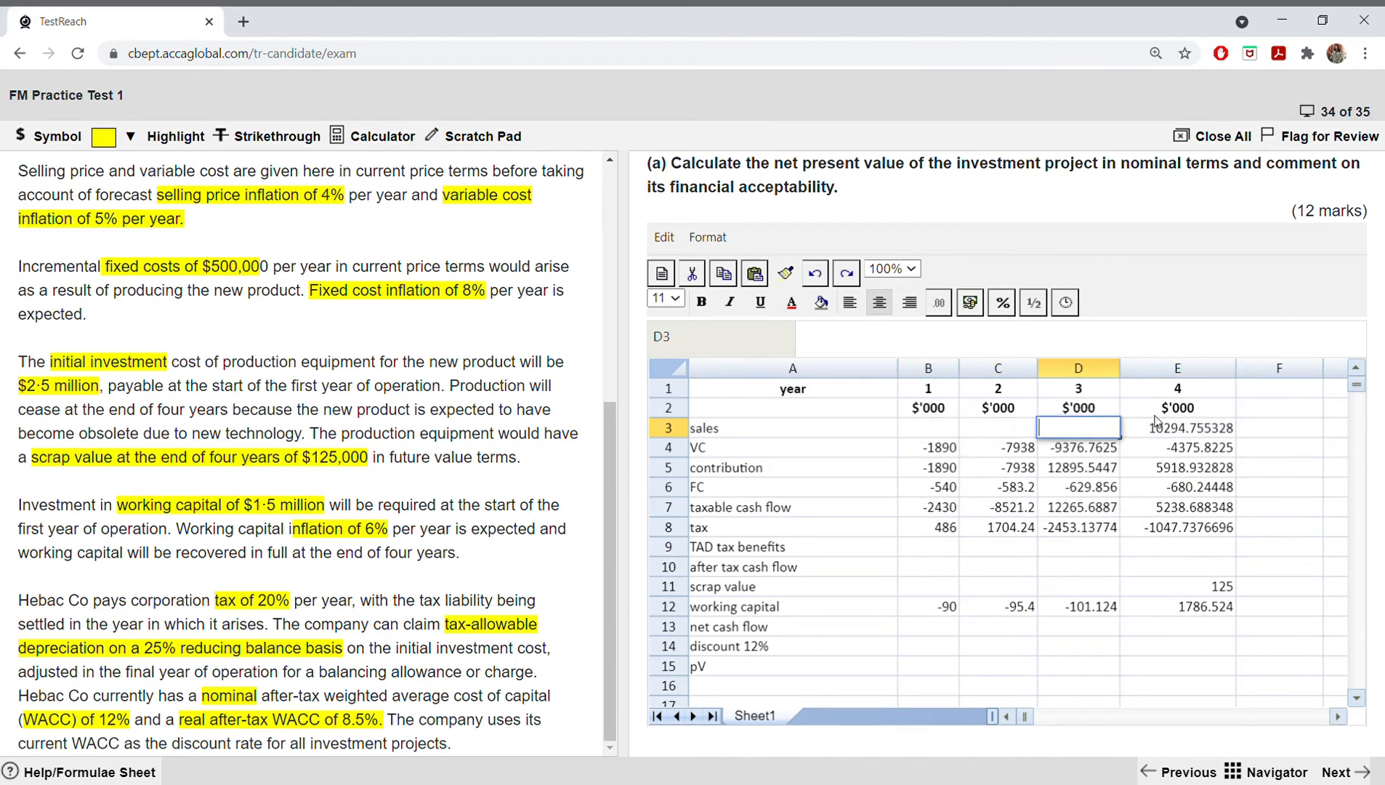
left_click(1174, 427)
key("BackSpace")
Step: Copy the sales revenue results in B29:E29 and paste them as values only into the sales row B3:E3
scroll(937, 592, "down", 6)
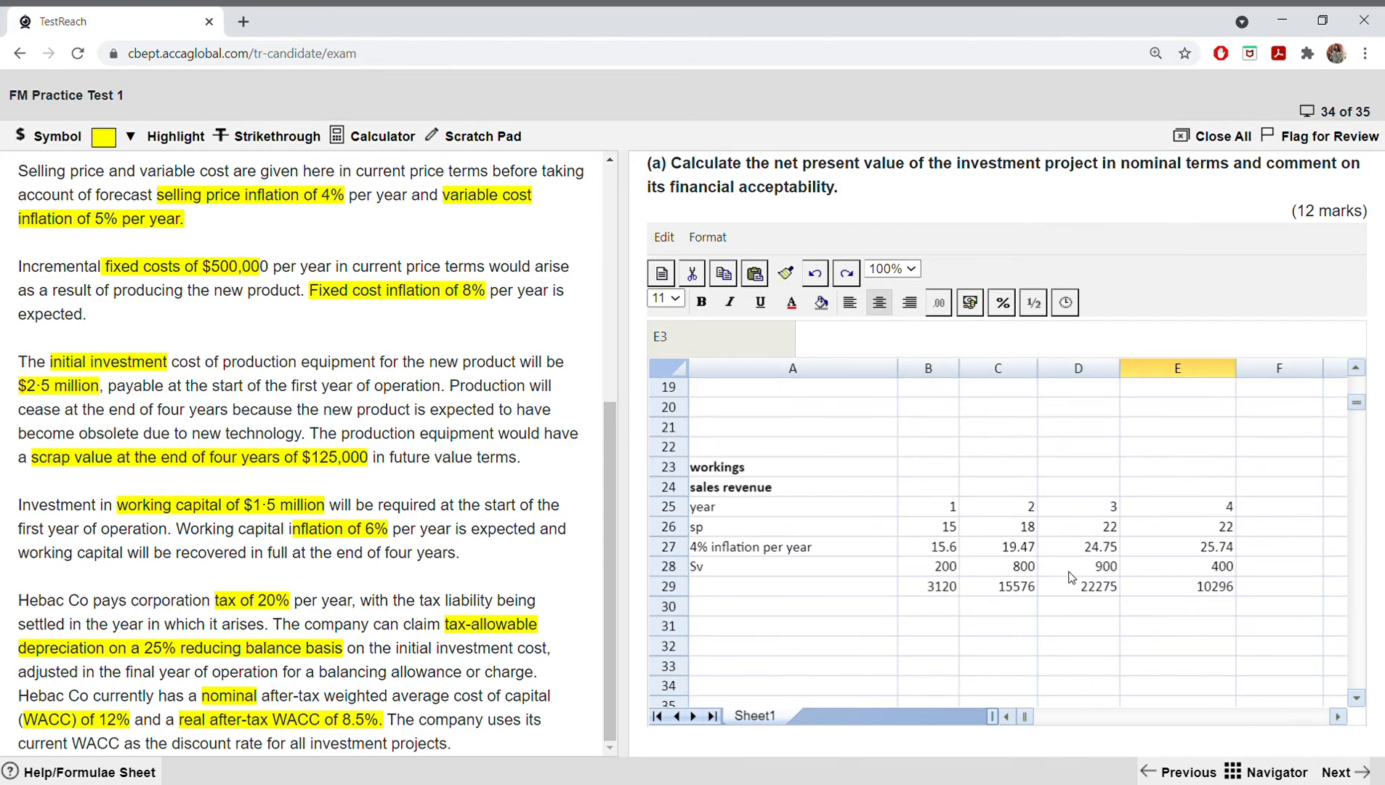
left_click_drag(937, 592, 1178, 592)
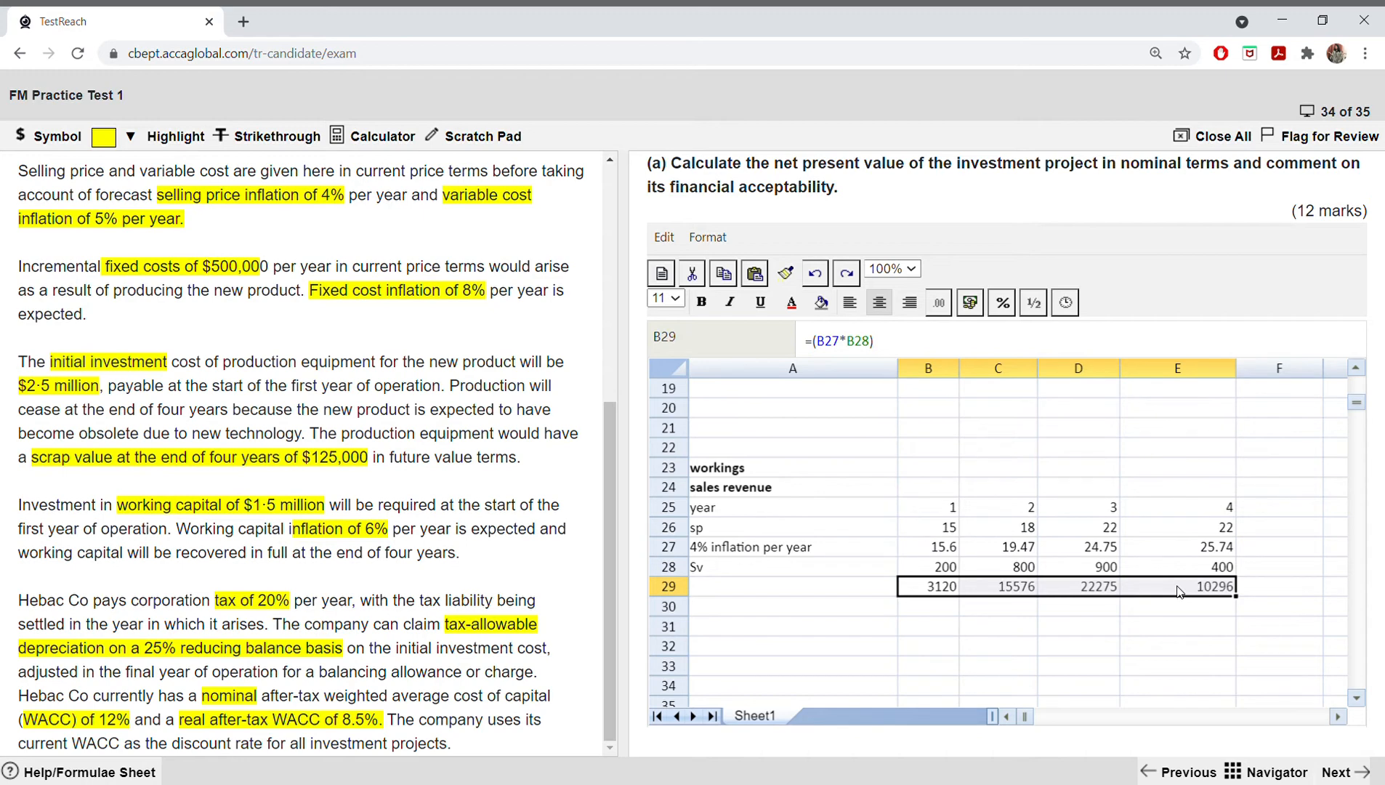
right_click(1179, 591)
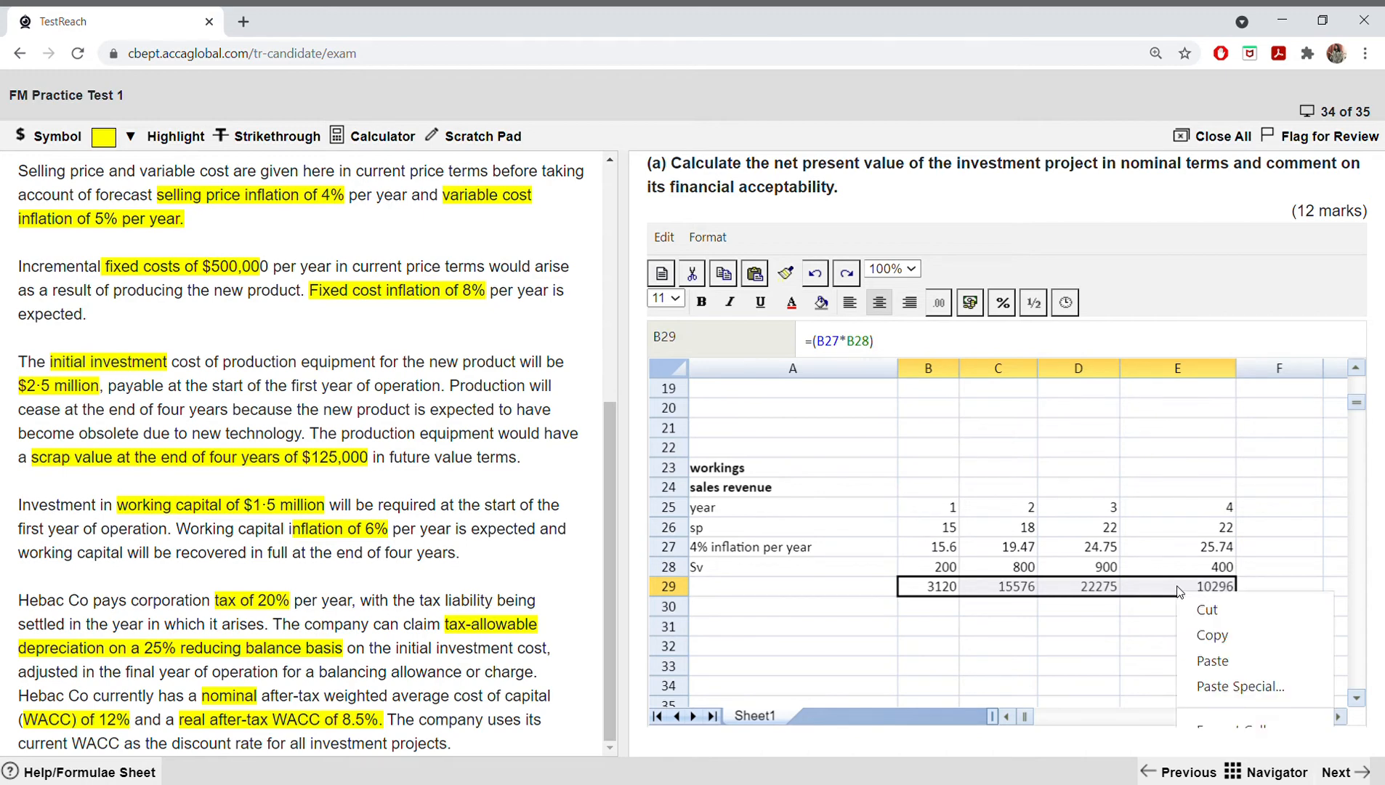
left_click(1208, 634)
scroll(920, 433, "up", 6)
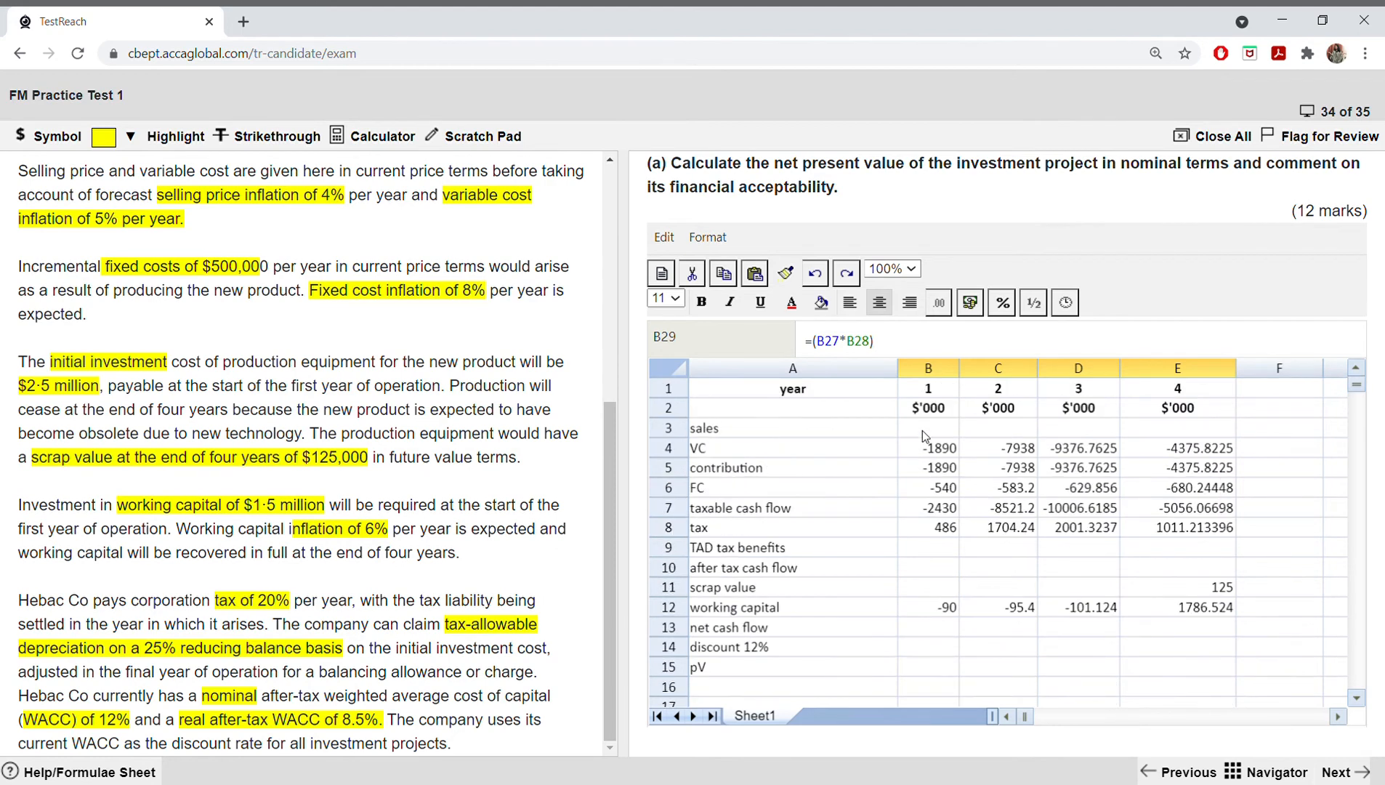
left_click_drag(922, 431, 1180, 432)
right_click(1179, 432)
left_click(1235, 524)
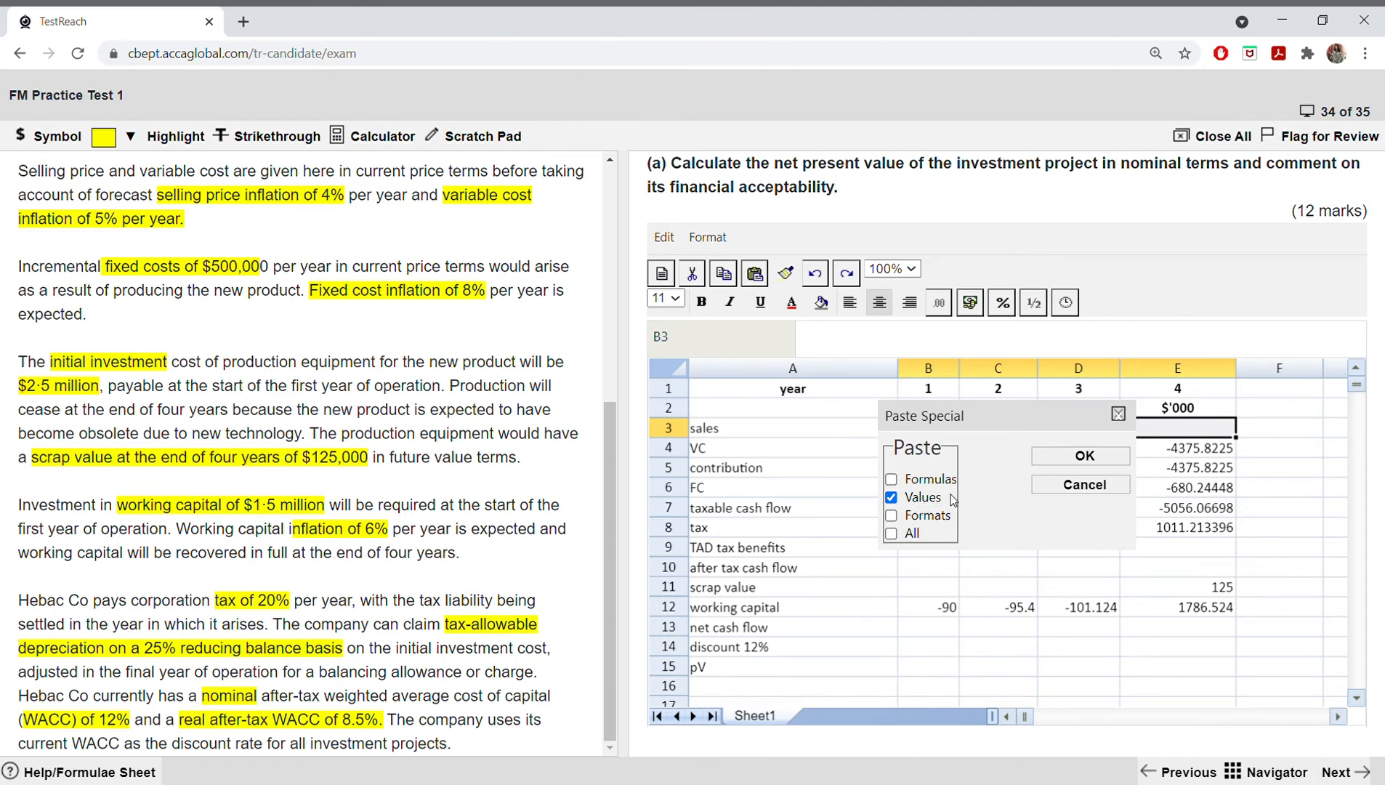
left_click(1081, 458)
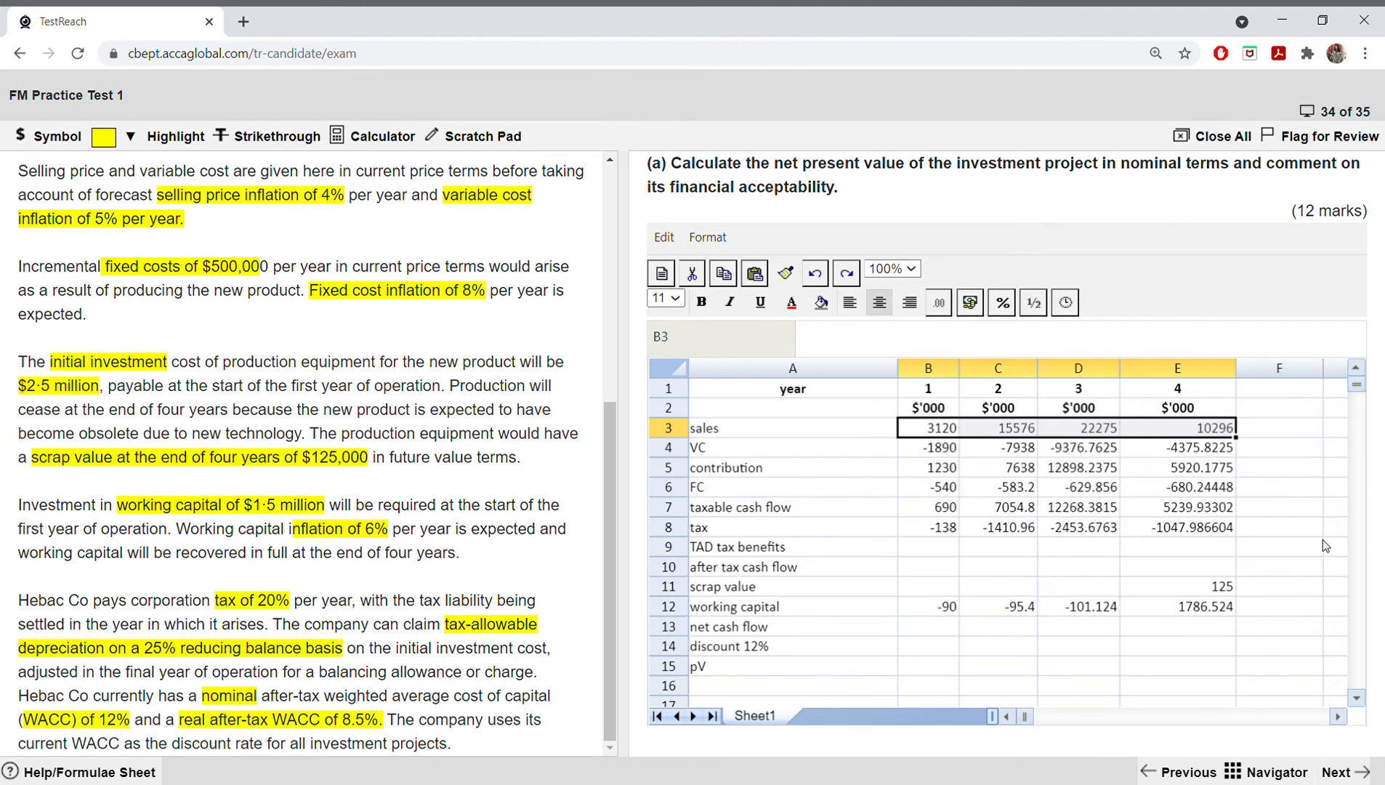
left_click(1297, 527)
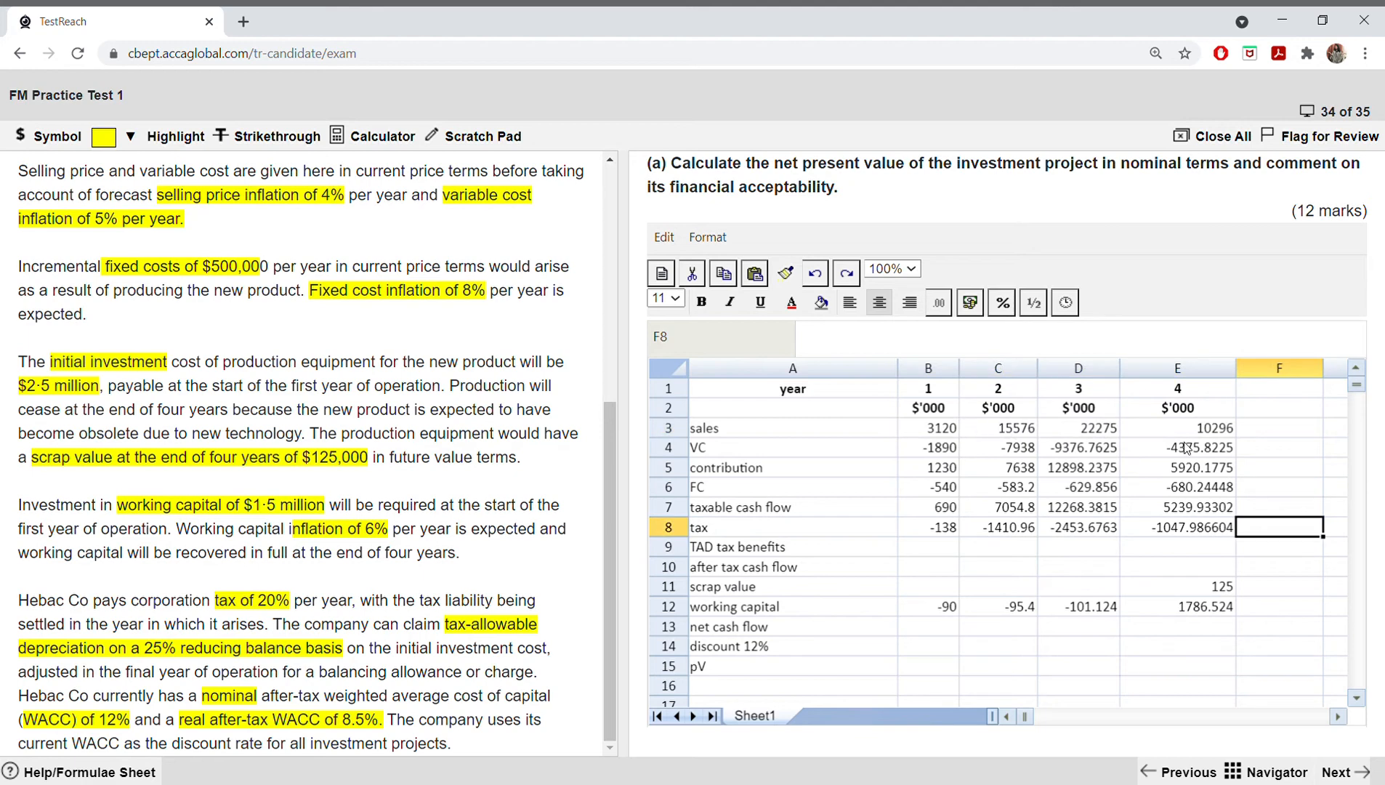
Step: Add a bold heading "VC" in A31 below the sales revenue workings
scroll(959, 459, "down", 7)
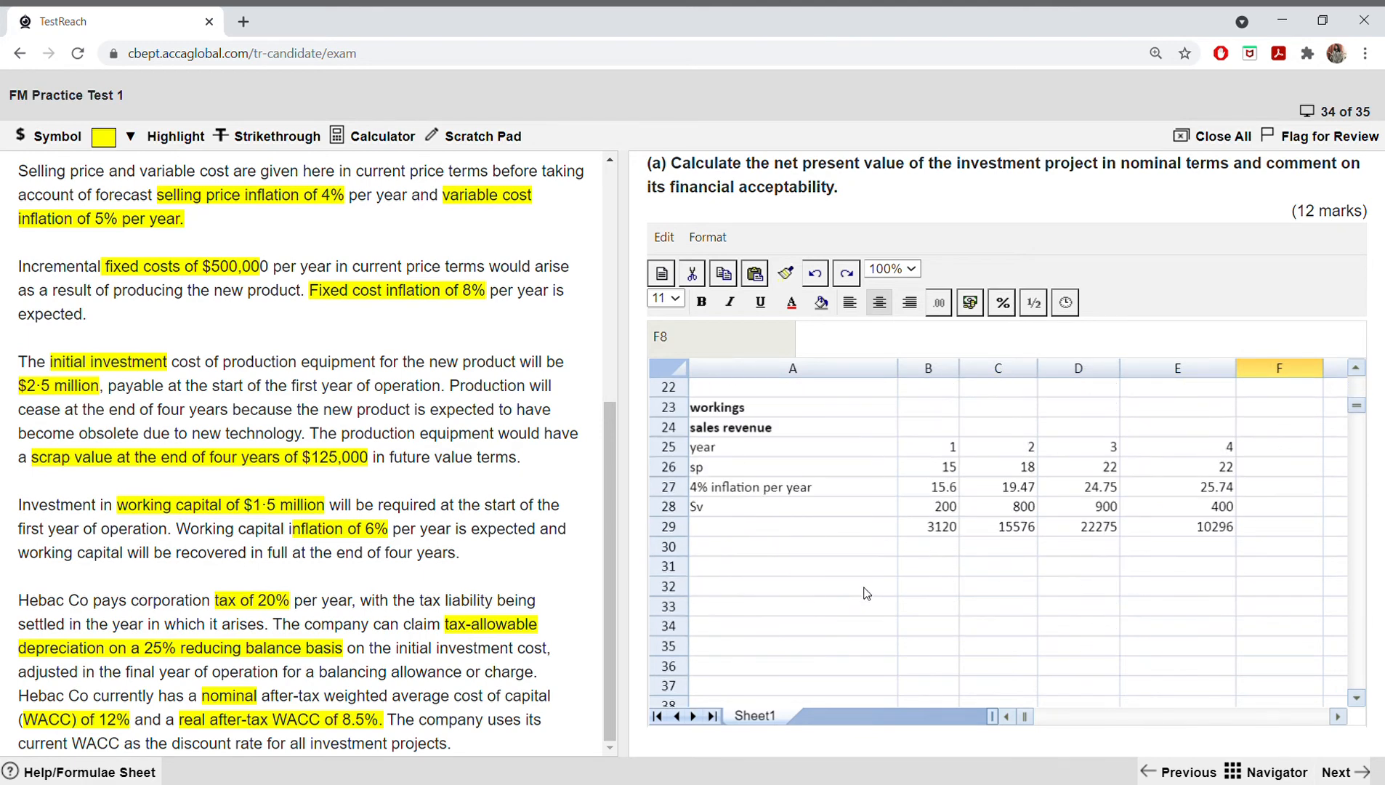
left_click(756, 568)
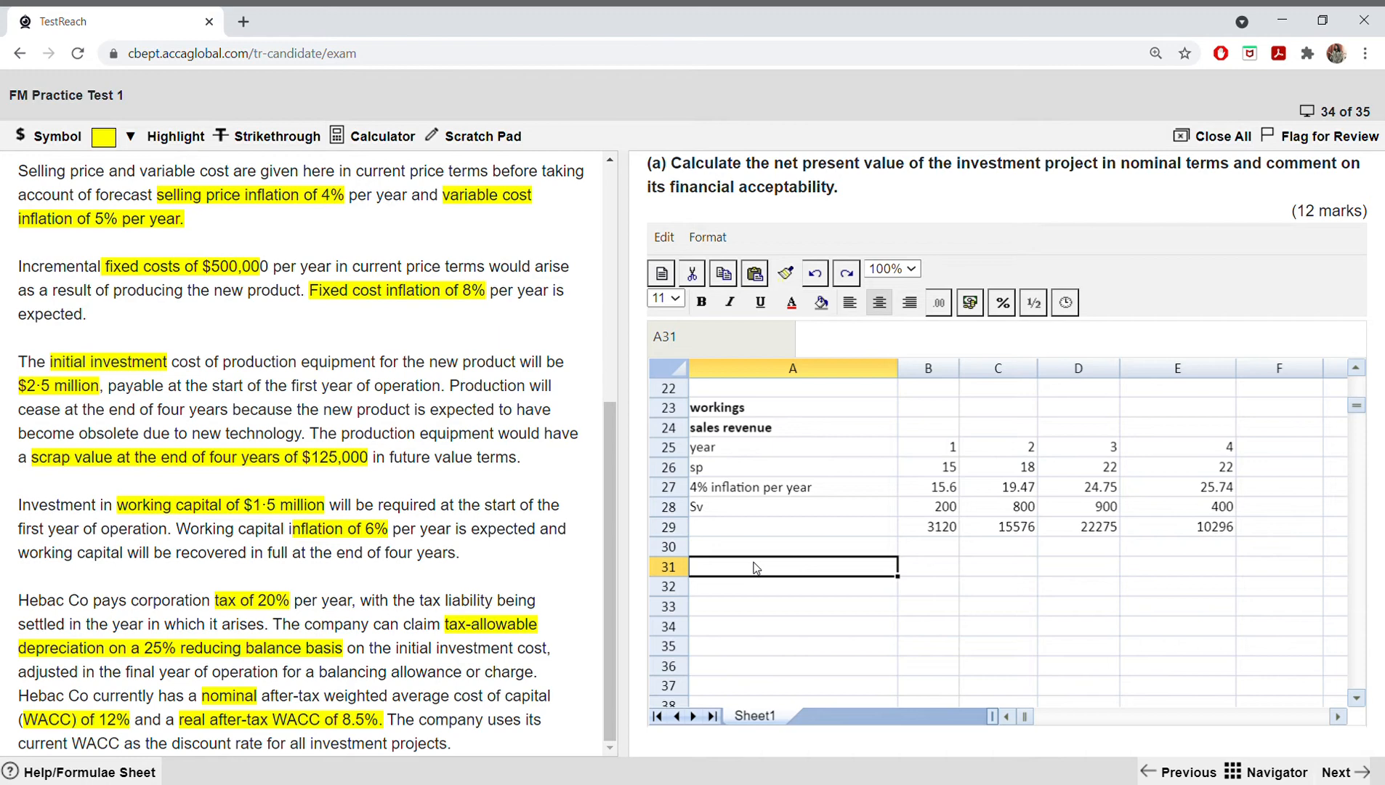
type("VC")
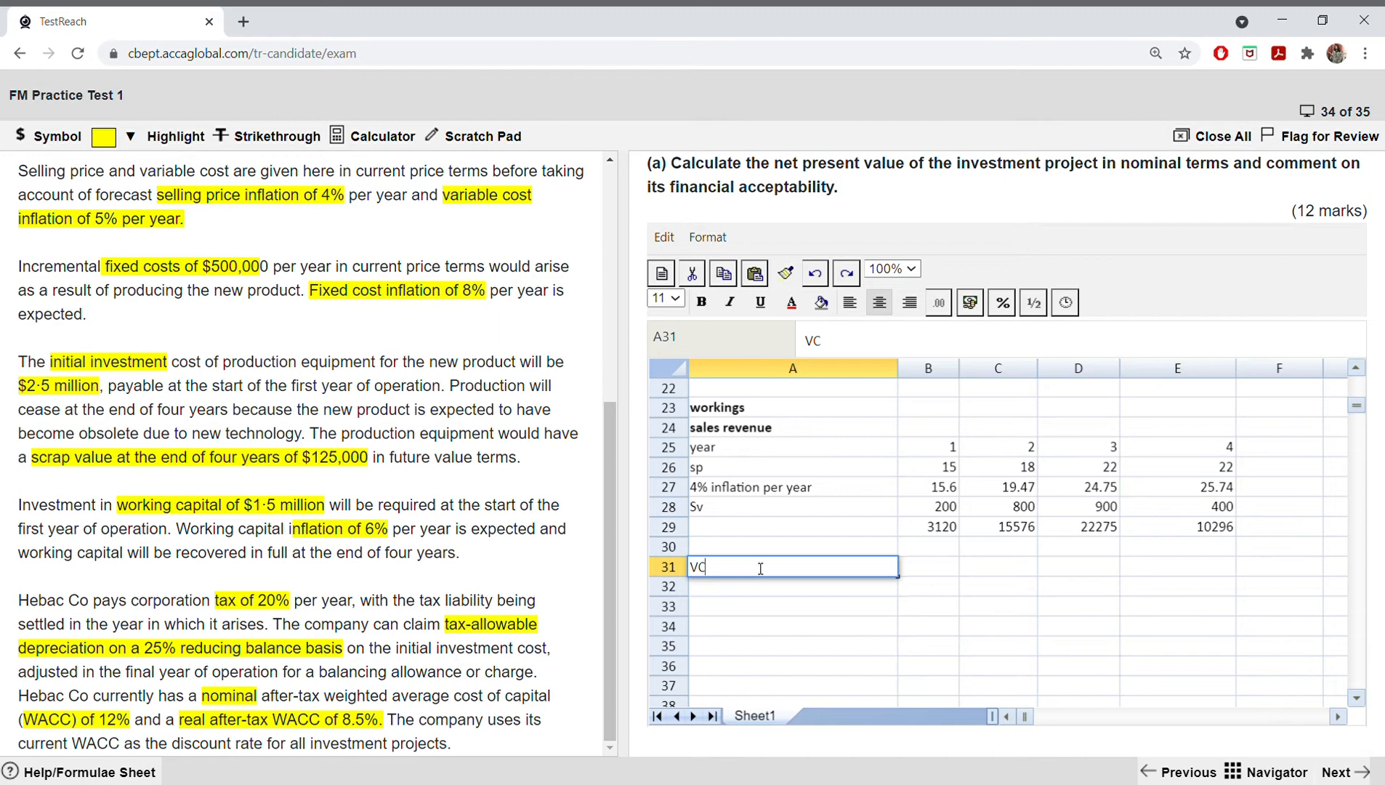
double_click(701, 567)
left_click(701, 302)
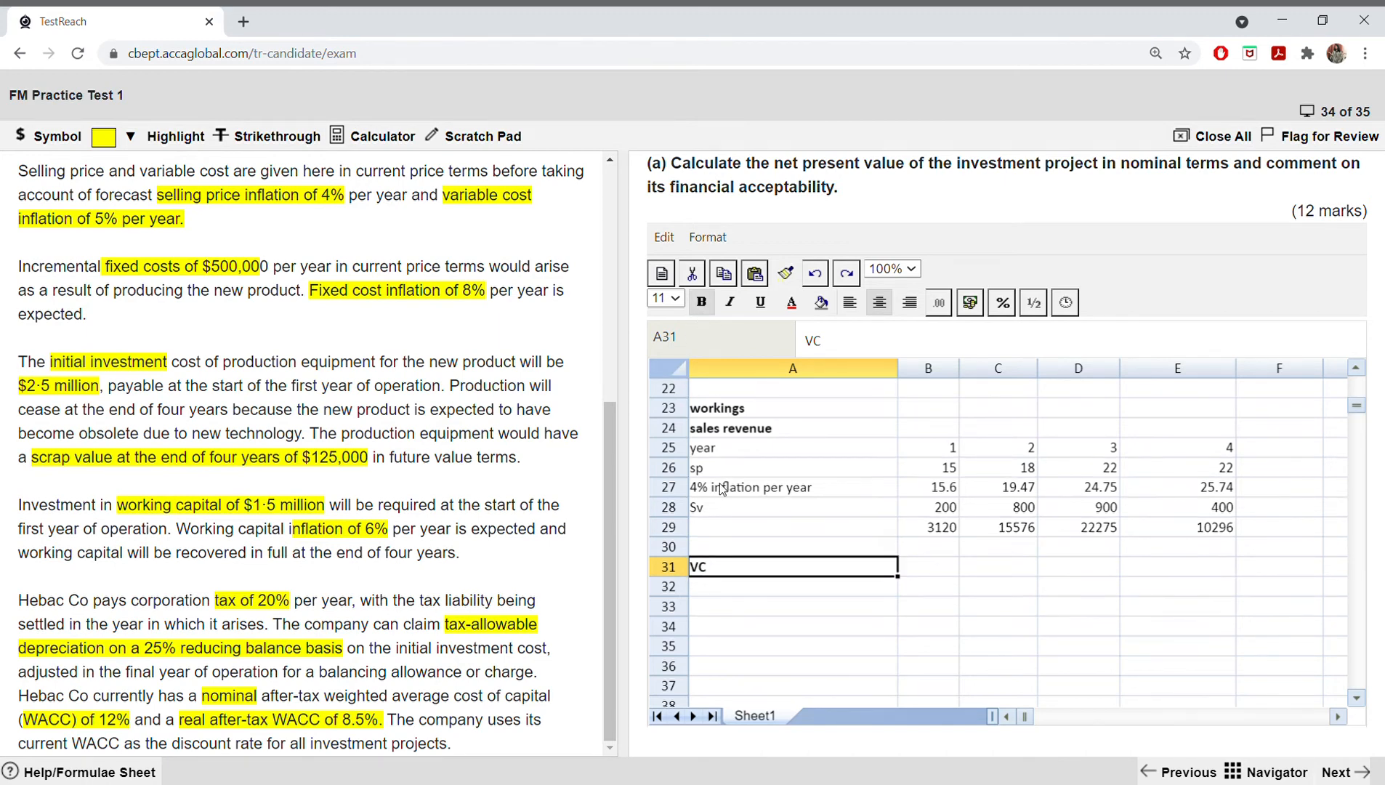
Step: Label the variable cost working rows in A32 to A34 as "VC", "inf 5%" and "sv"
left_click(723, 590)
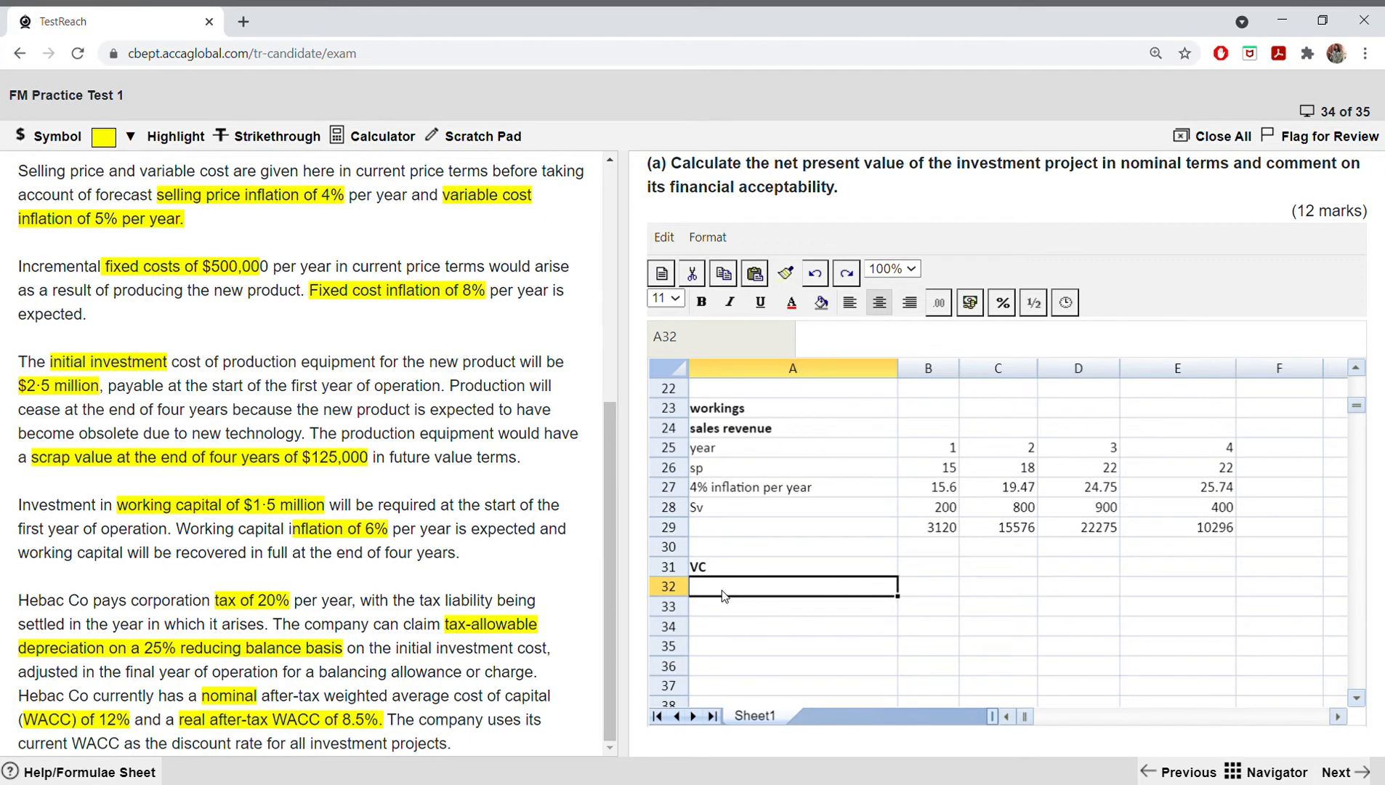
type("VC")
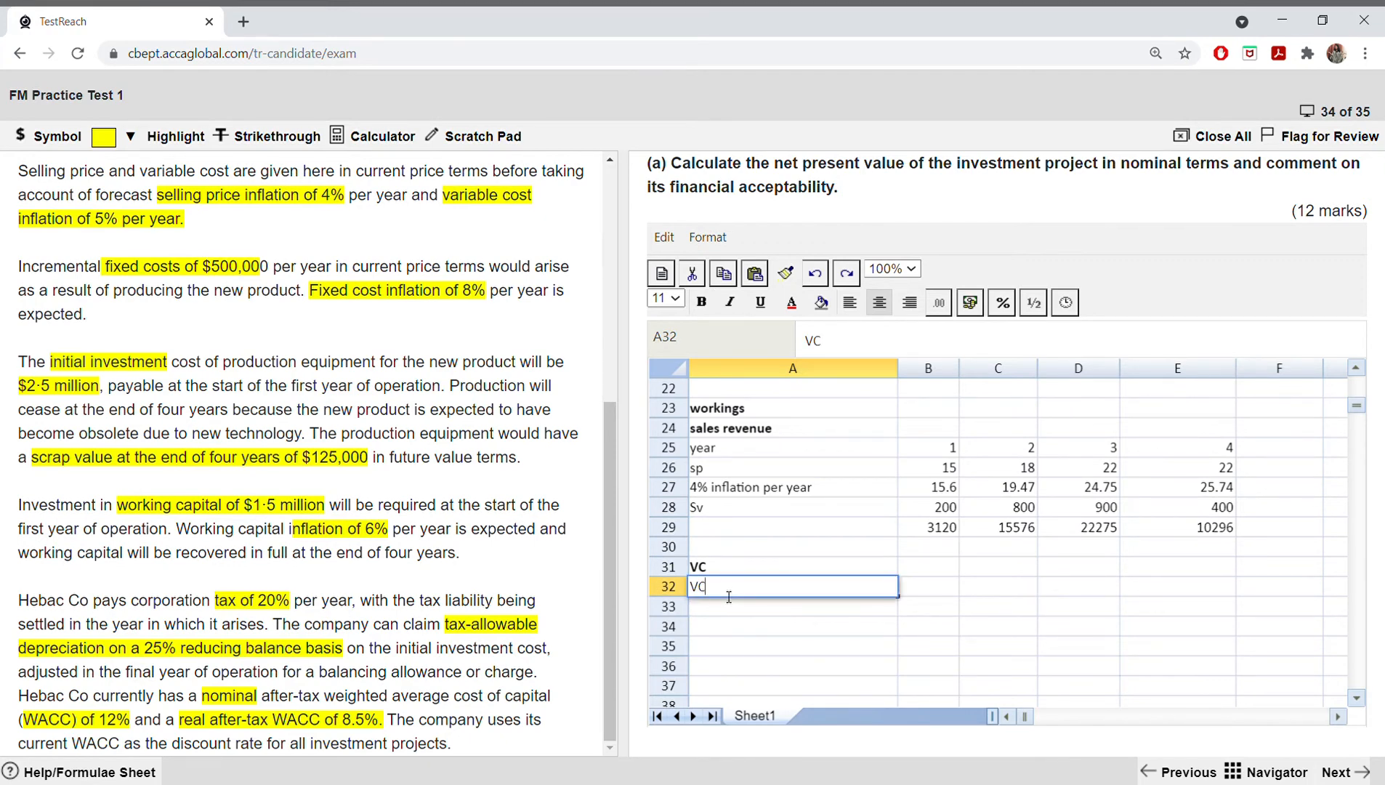
key("Return")
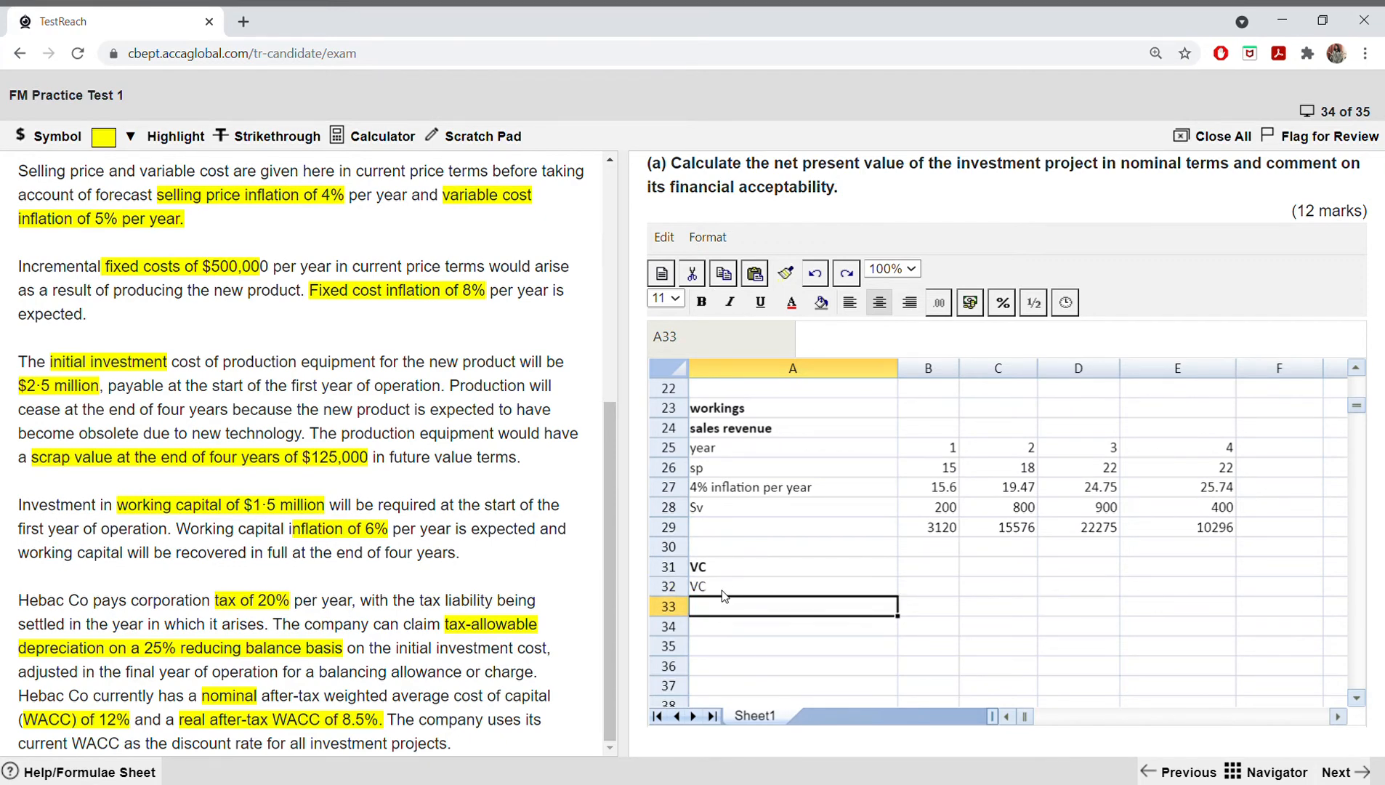
type("in")
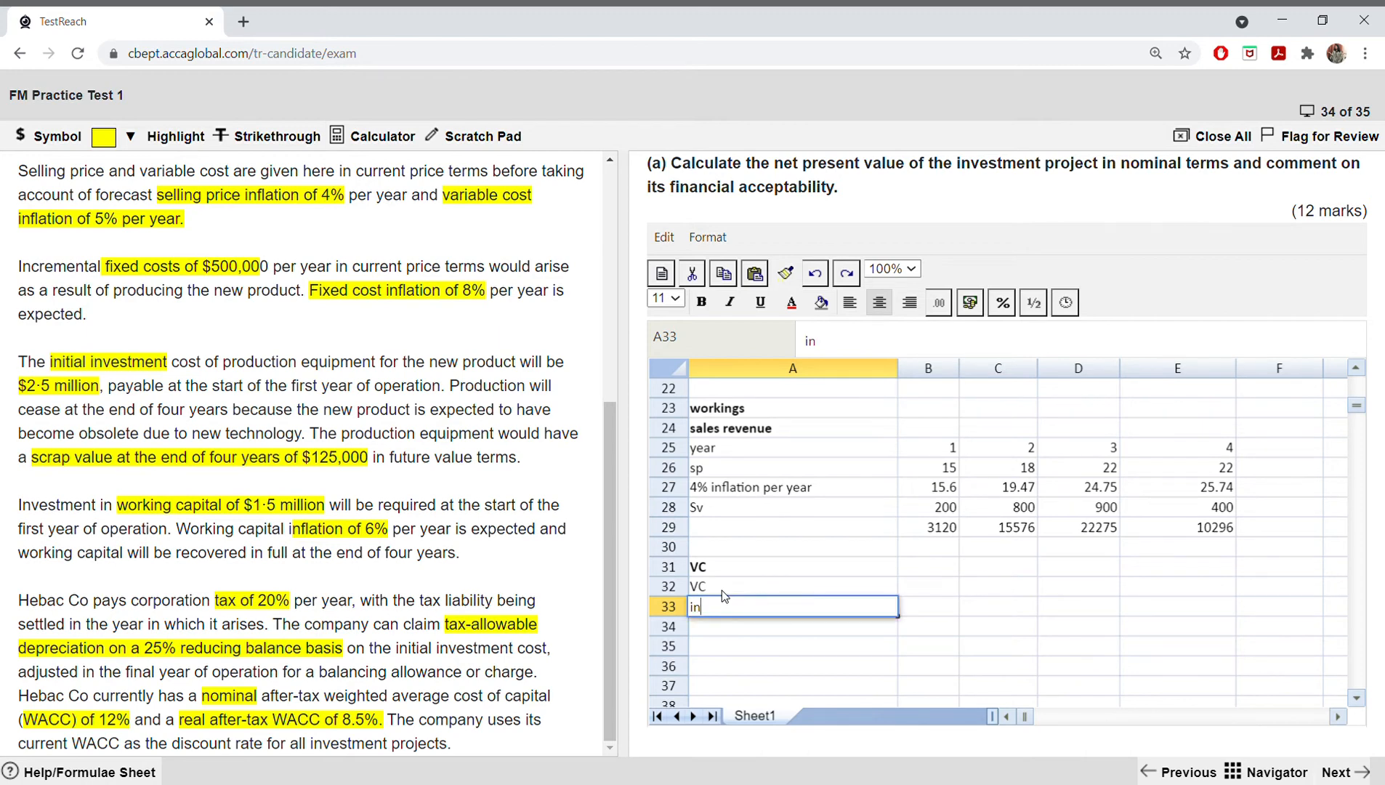
type("f 55")
key("BackSpace")
type("%")
key("Return")
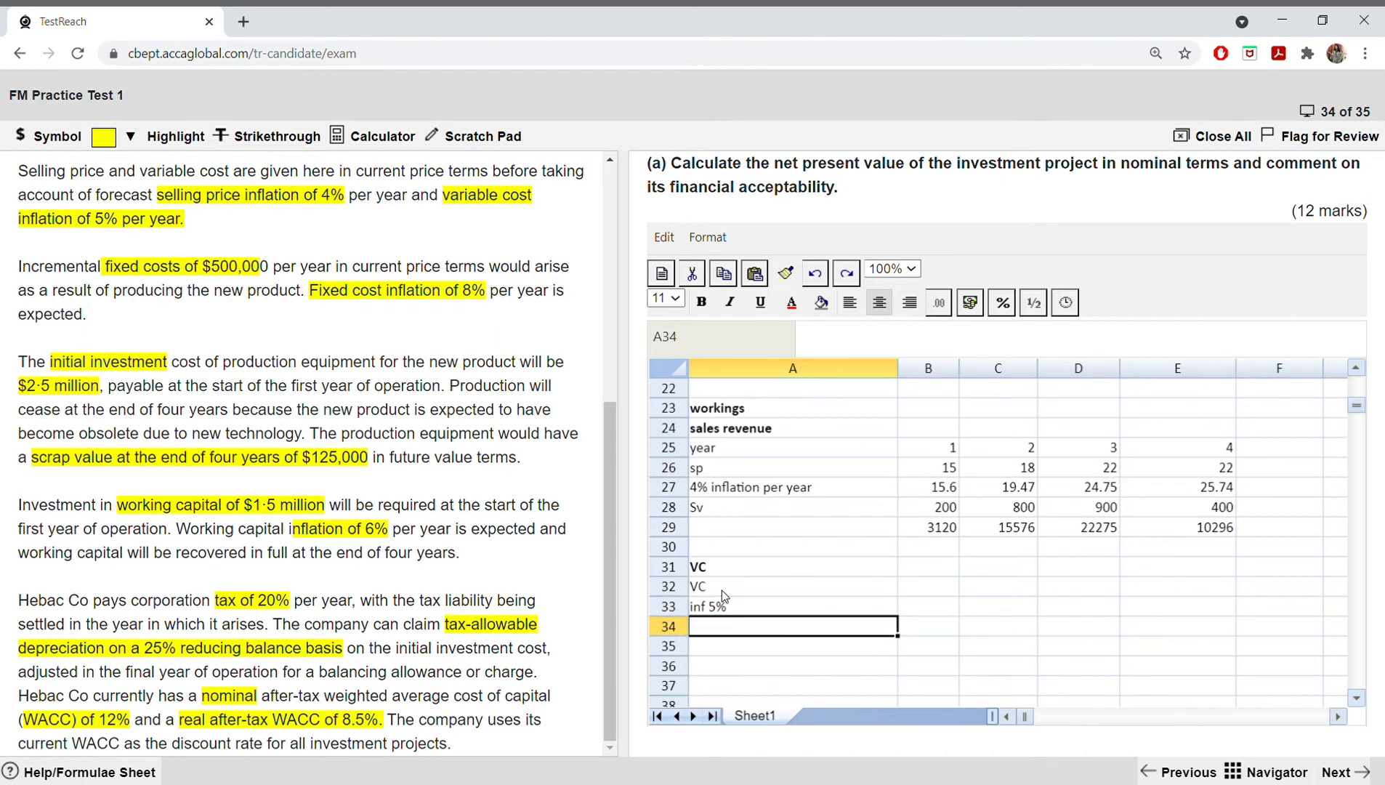
type("sv")
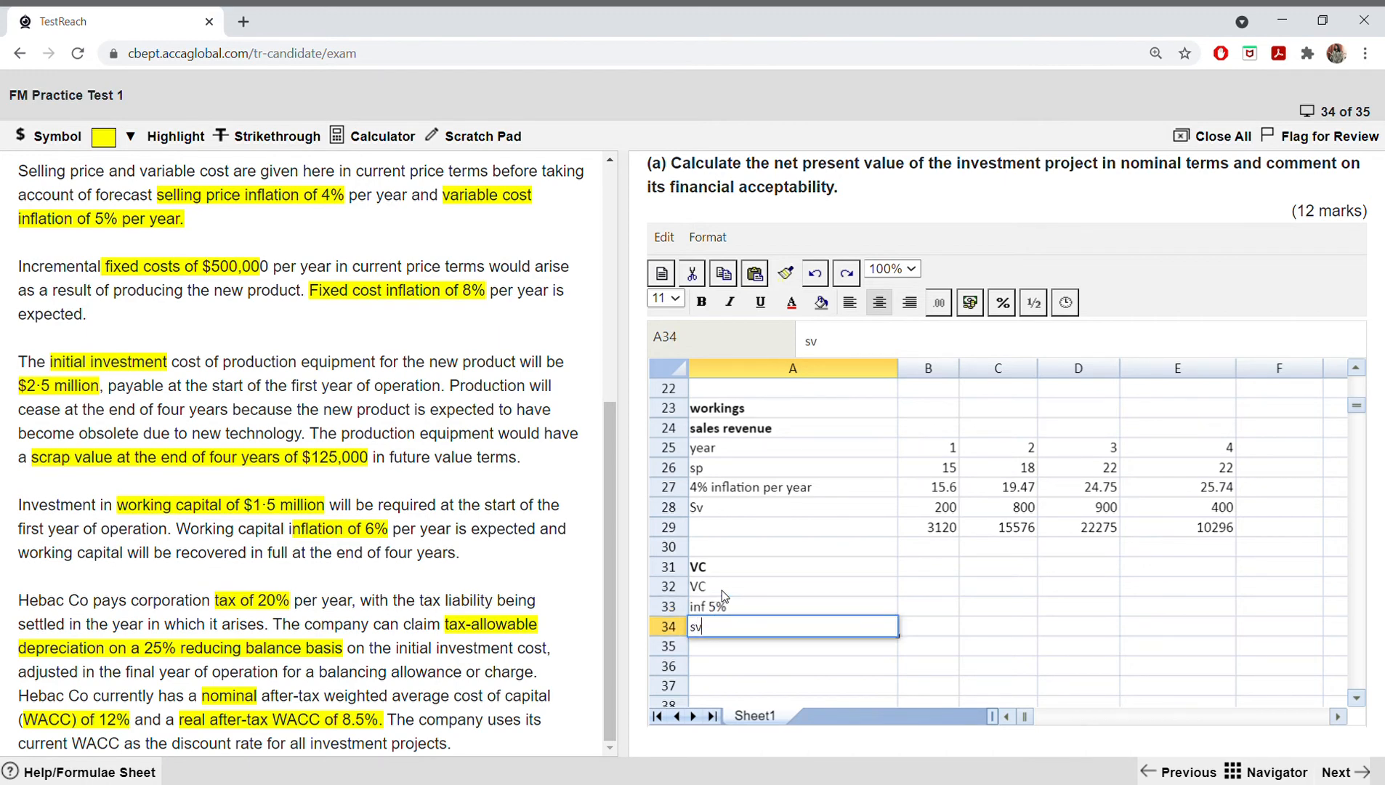
Step: Copy the sales volumes in B28:E28 into the sv row of the variable cost workings, B34:E34
left_click_drag(922, 507, 1155, 517)
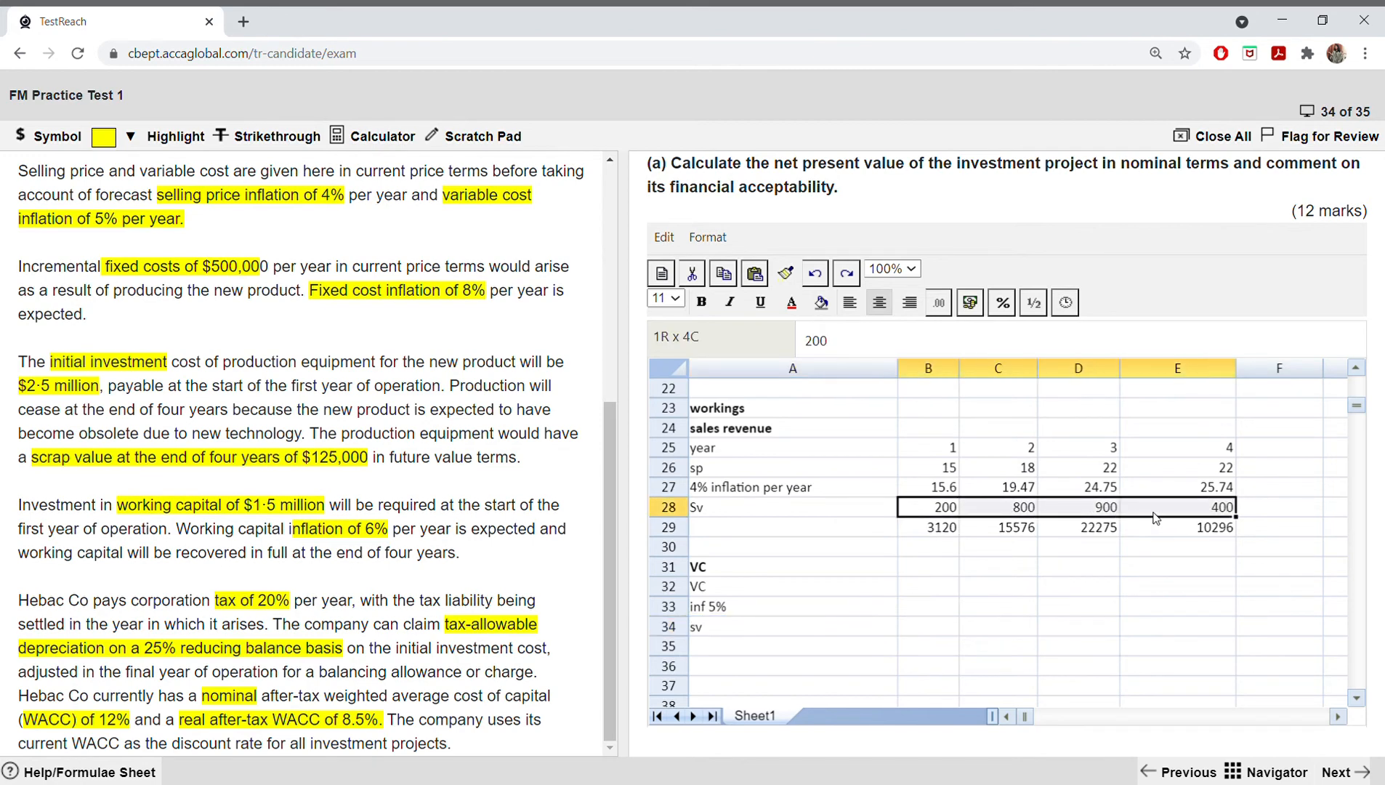
right_click(1155, 517)
left_click(1186, 562)
left_click_drag(930, 625, 1150, 629)
right_click(1150, 629)
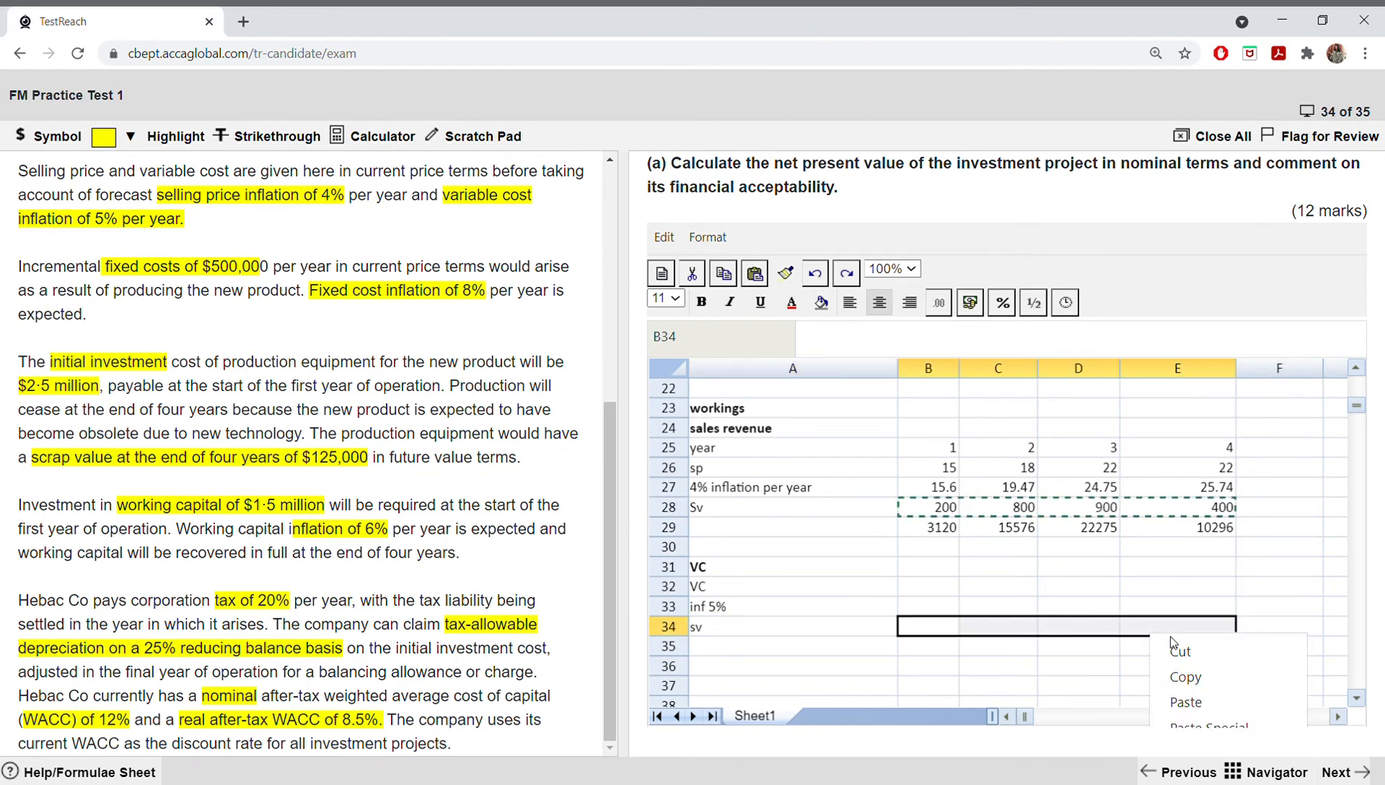
left_click(1186, 701)
Step: Enter the variable cost per unit of 9 in B32 and fill it across to E32
left_click(948, 585)
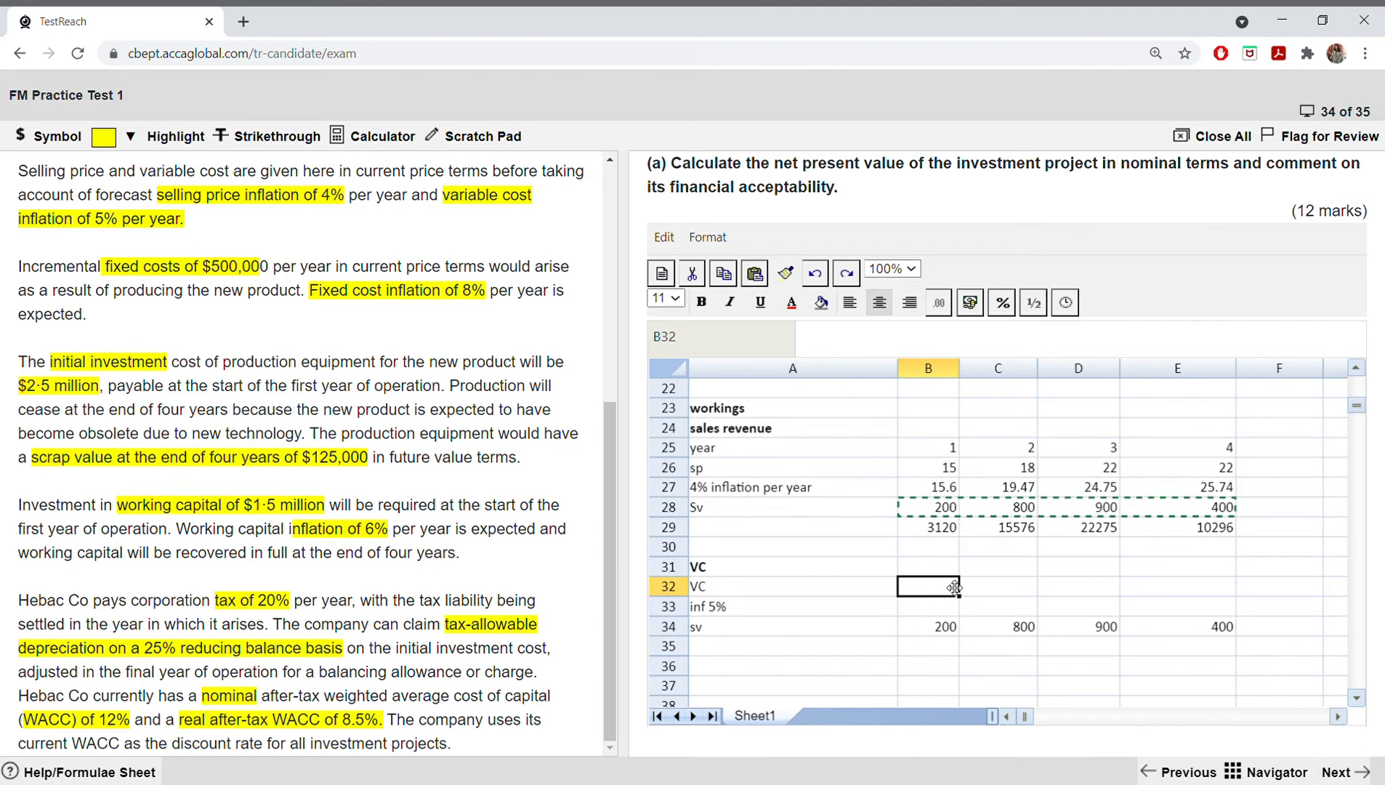
type("9")
key("Tab")
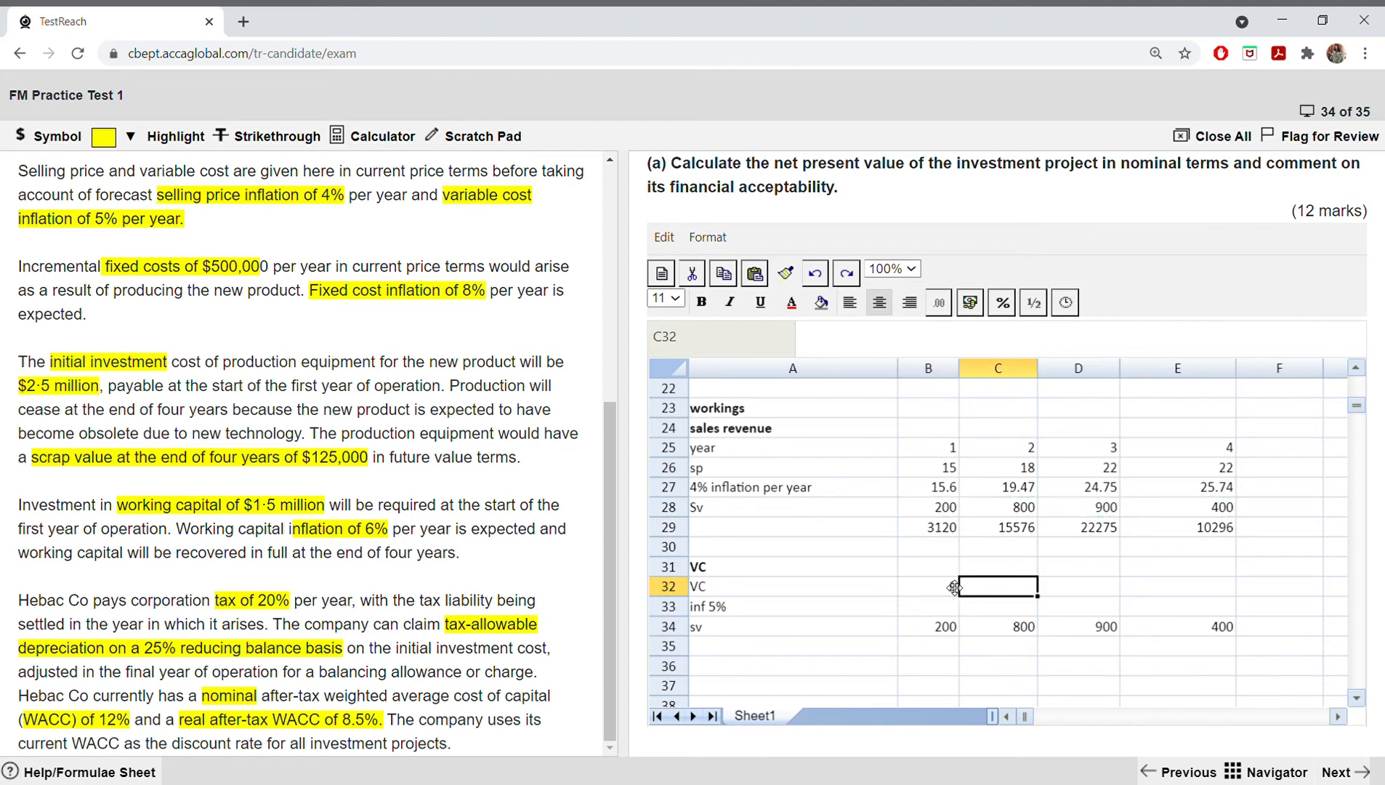
left_click(953, 587)
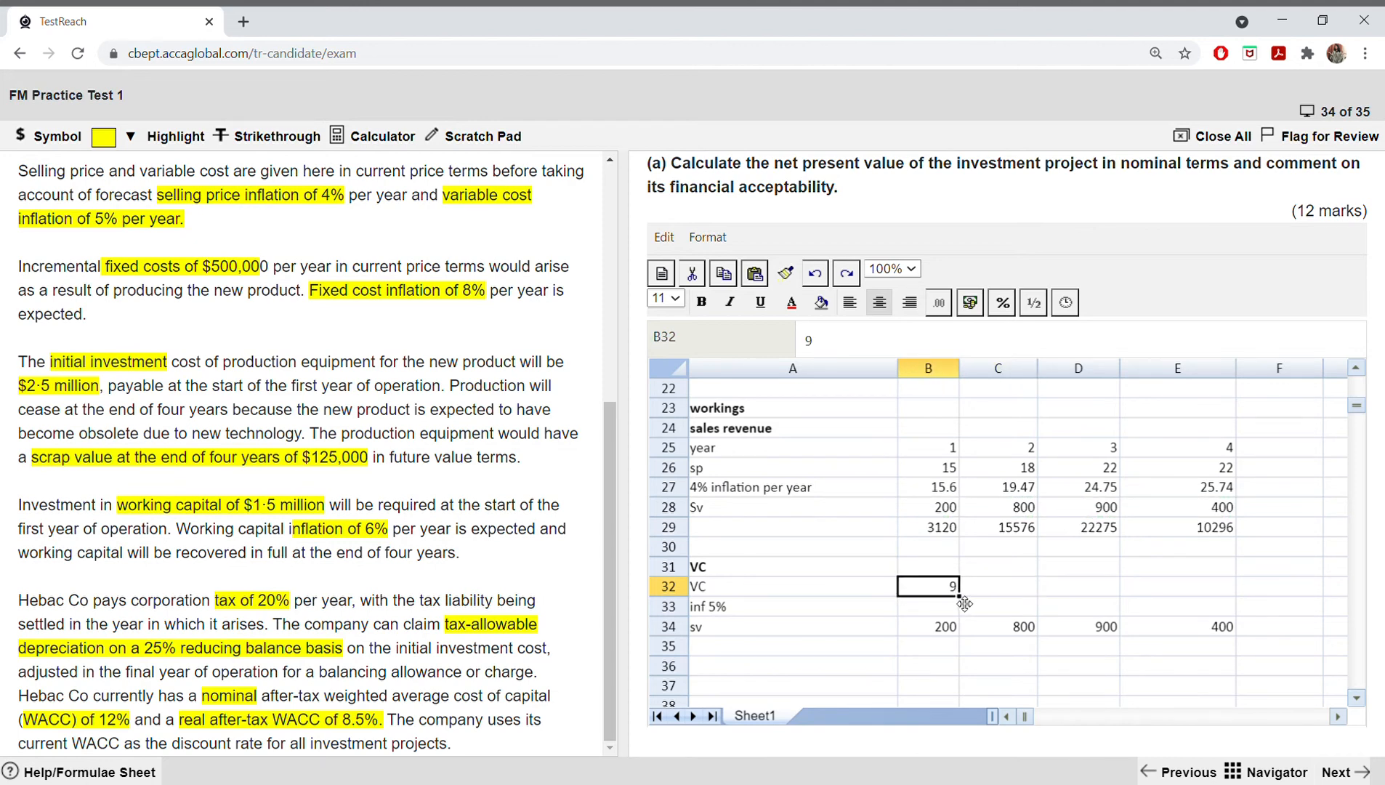
left_click_drag(964, 603, 1159, 609)
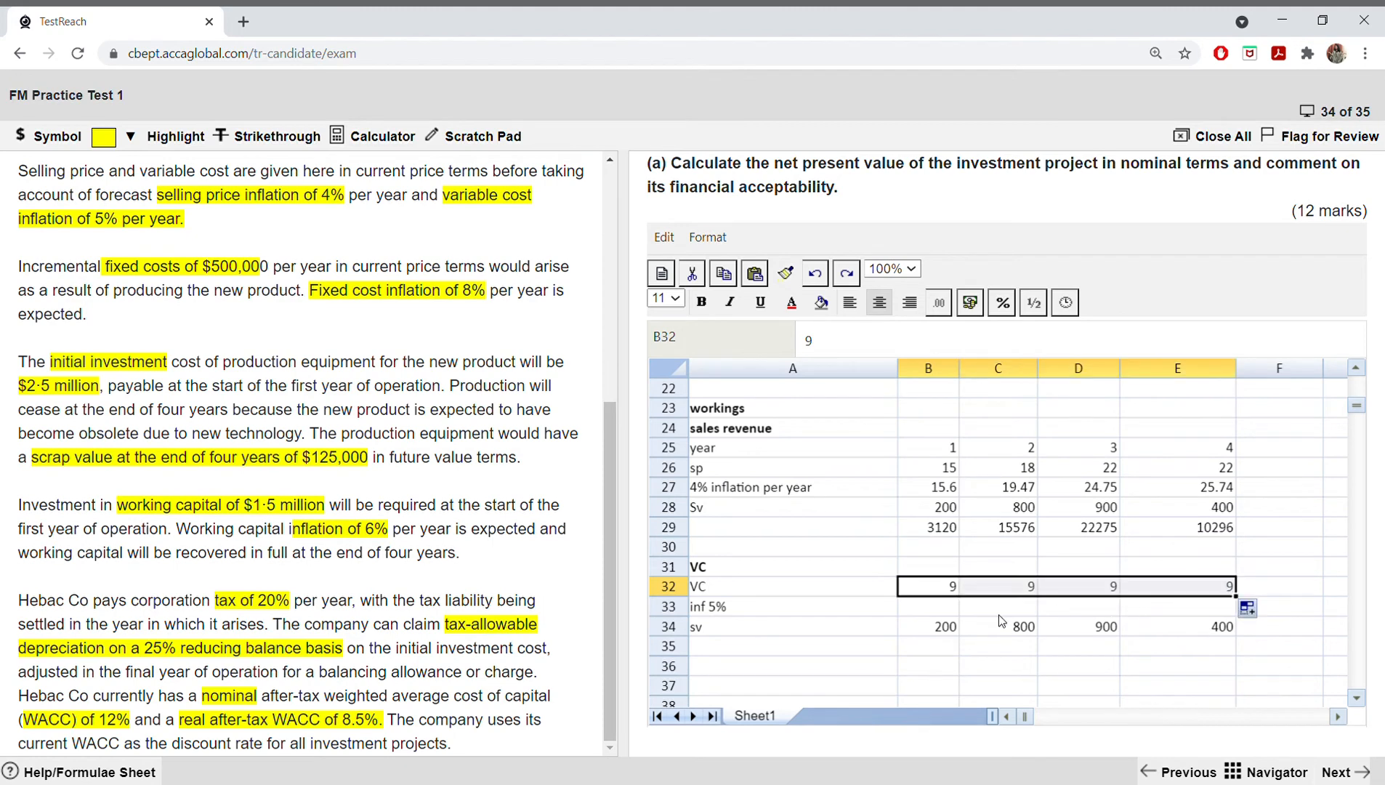
Step: Enter the year 1 inflated variable cost in B33 as =9.45
left_click(943, 610)
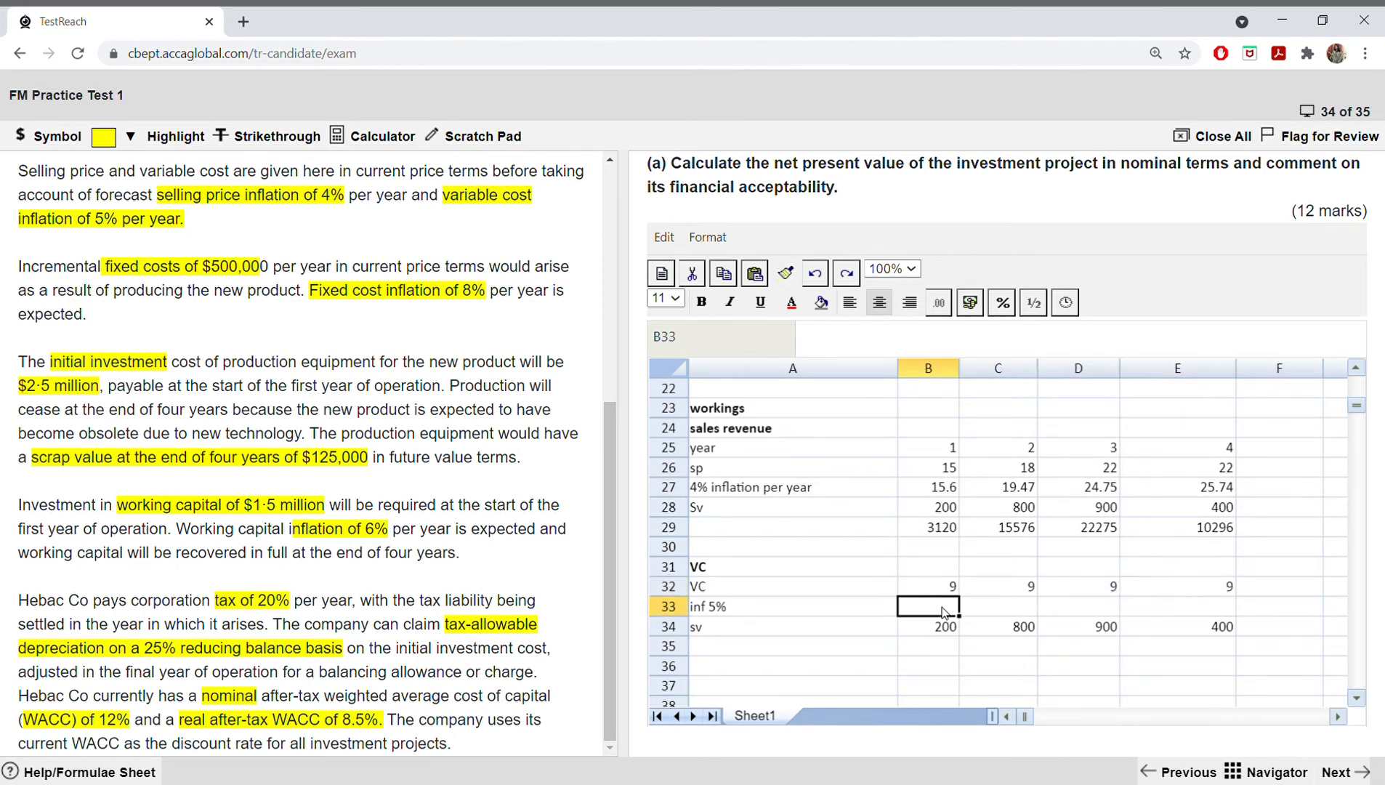
type("=")
type("9.45")
key("Tab")
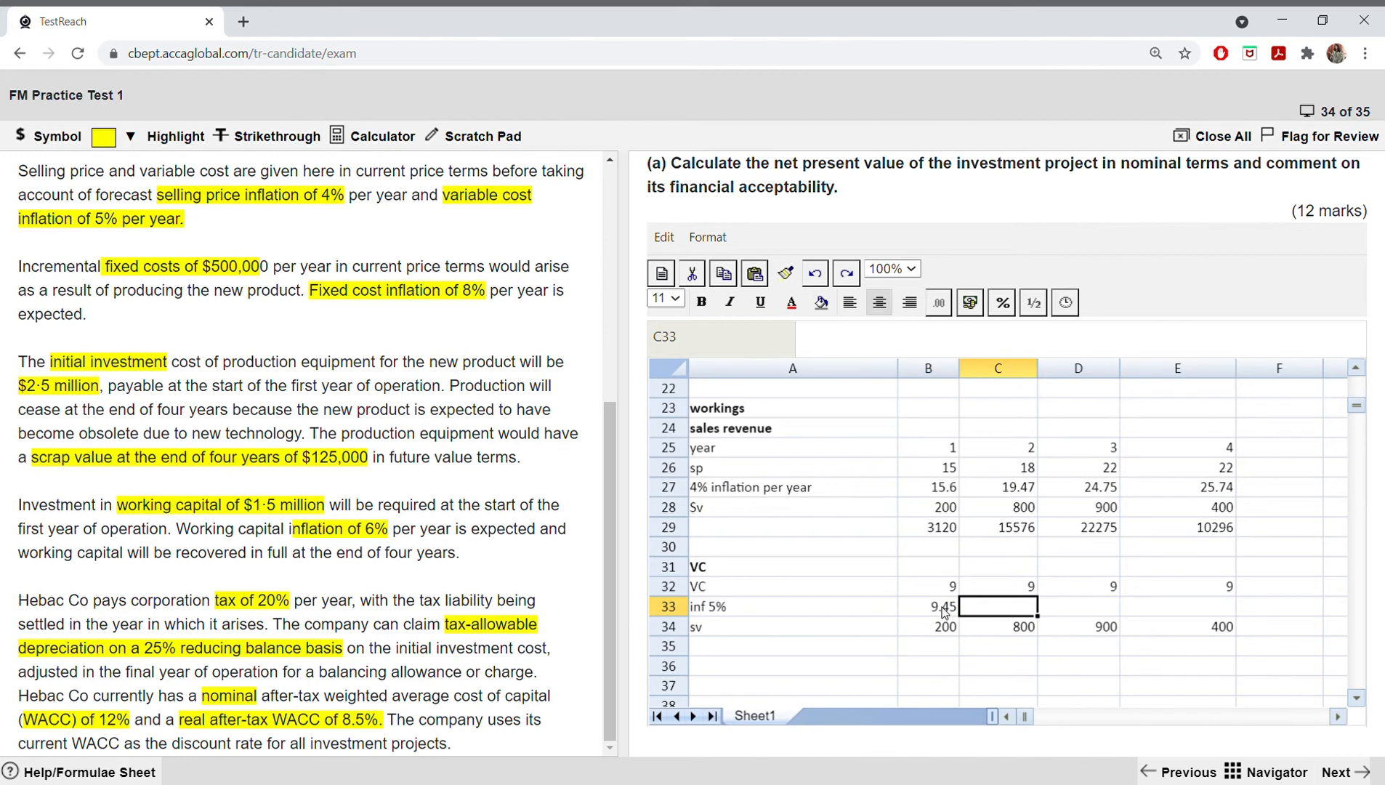
Step: Enter the year 2 inflated variable cost of 9.92 in C33
type("9.92")
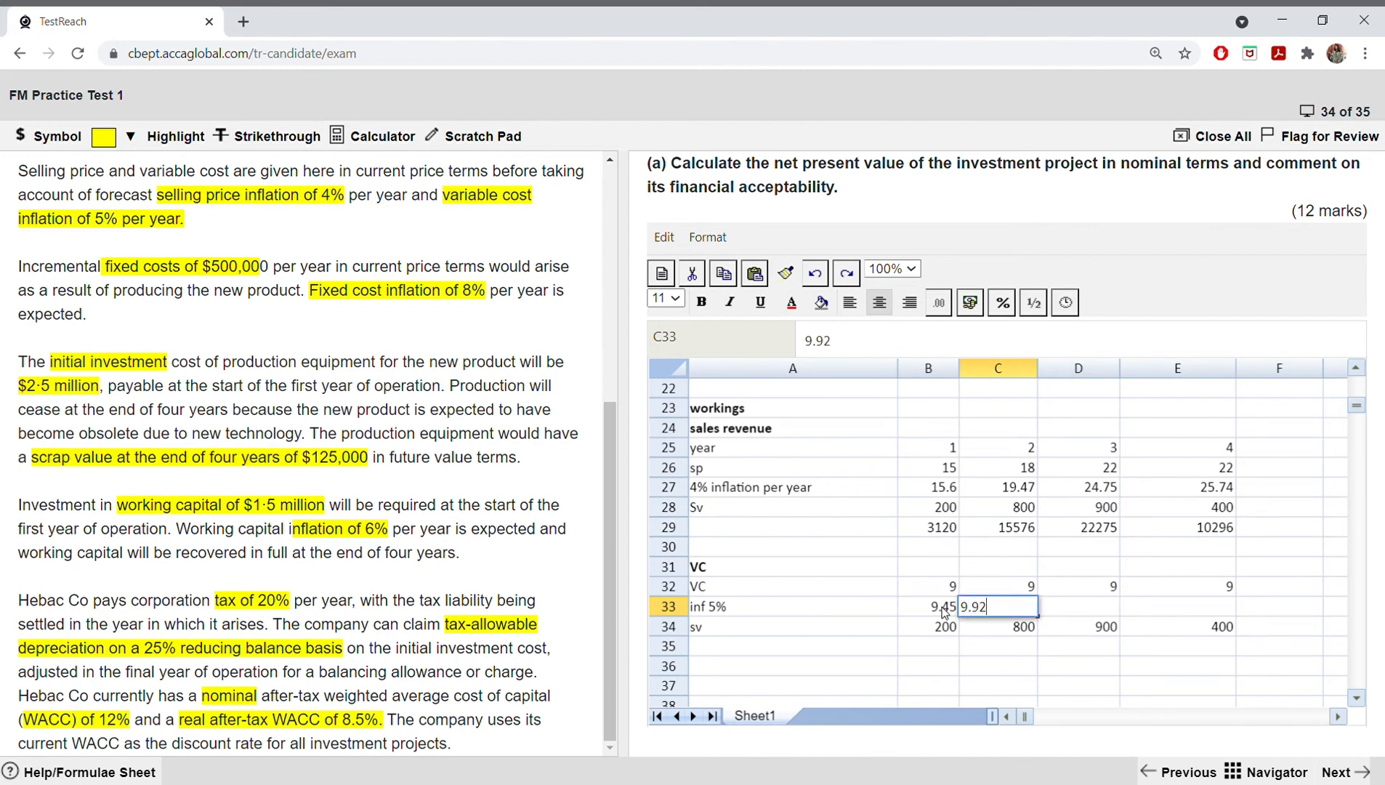
left_click(941, 606)
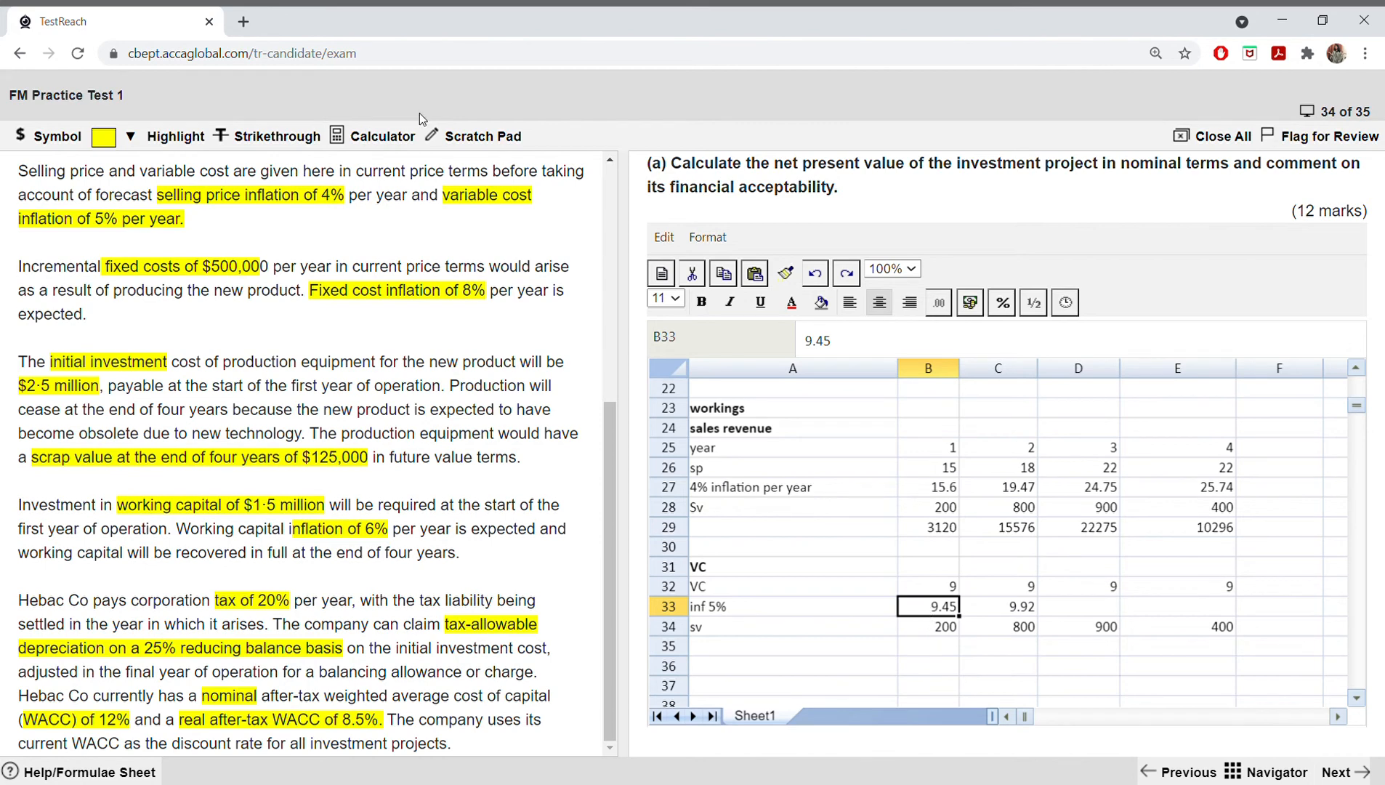
Step: Check the year 1 inflated variable cost by computing 9*1.05 on the exam's scientific calculator, and close the calculator
left_click(374, 136)
left_click_drag(1281, 204, 1177, 178)
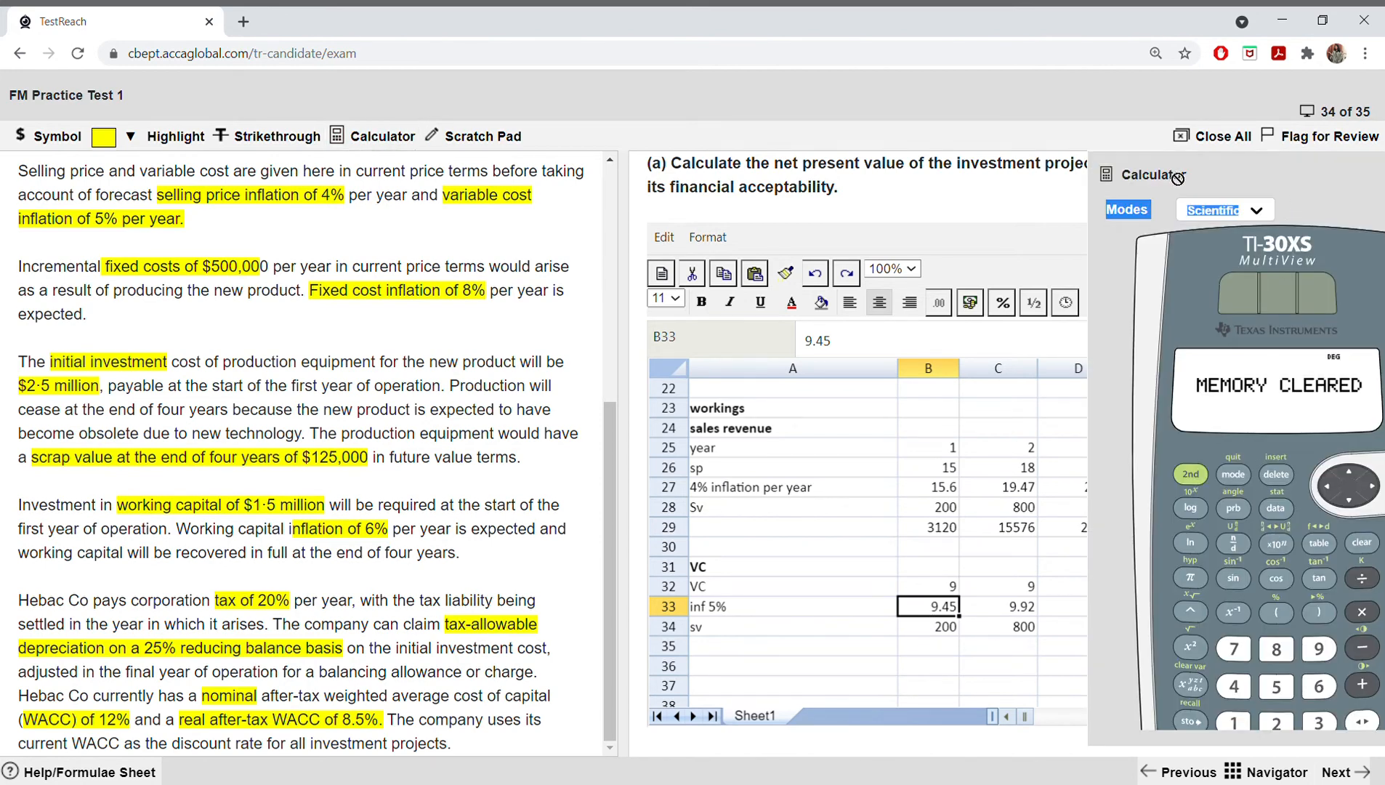
left_click_drag(1313, 173, 957, 103)
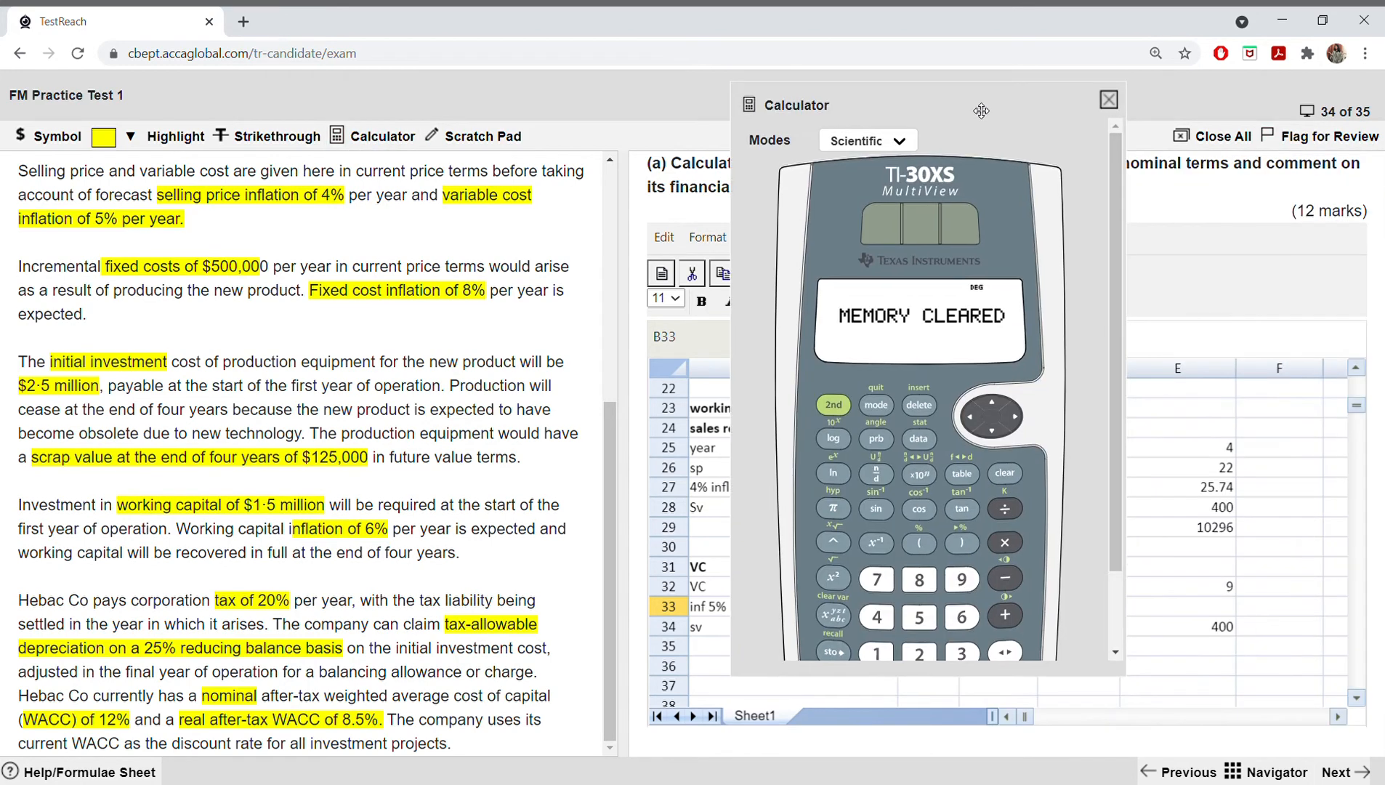
left_click(966, 578)
left_click(1002, 507)
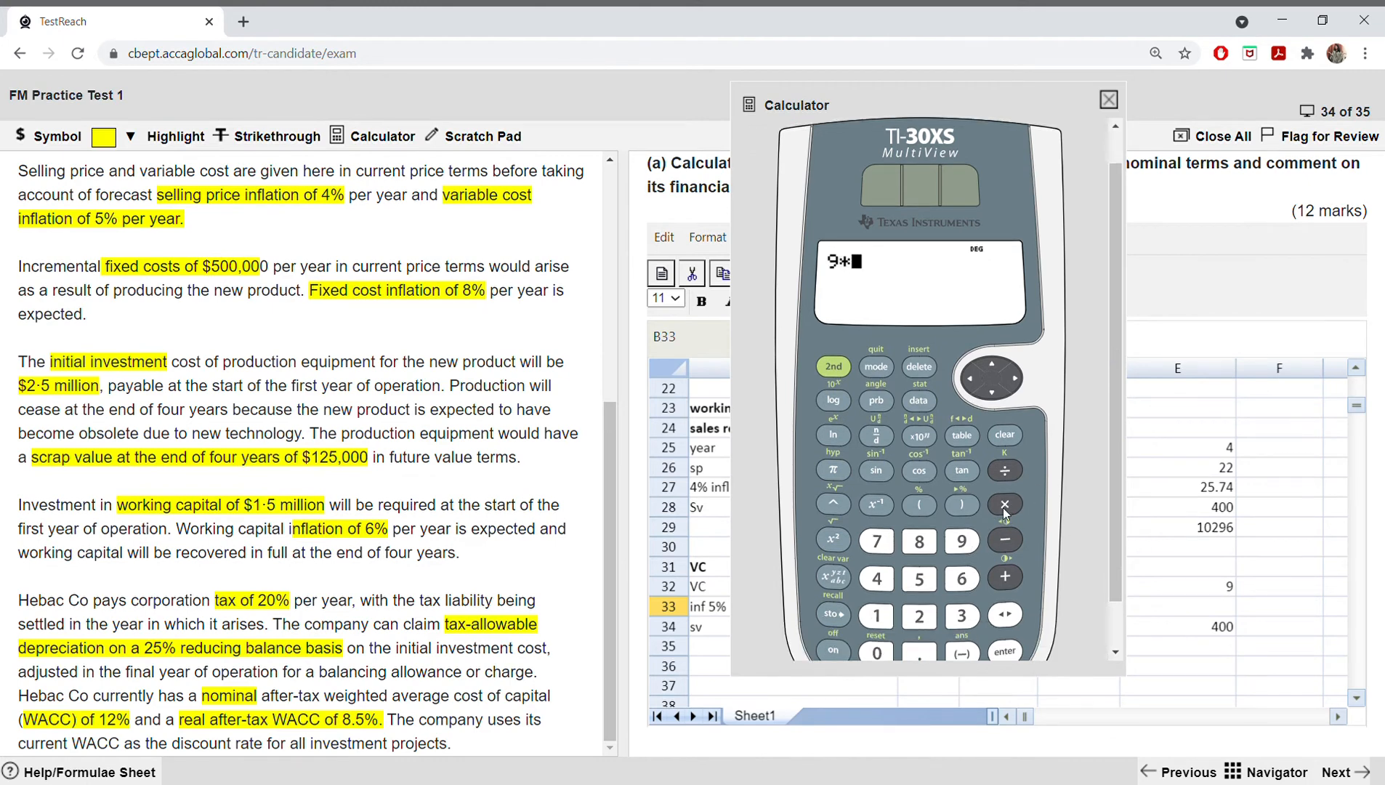
left_click(876, 615)
left_click(918, 653)
left_click(876, 652)
left_click(919, 579)
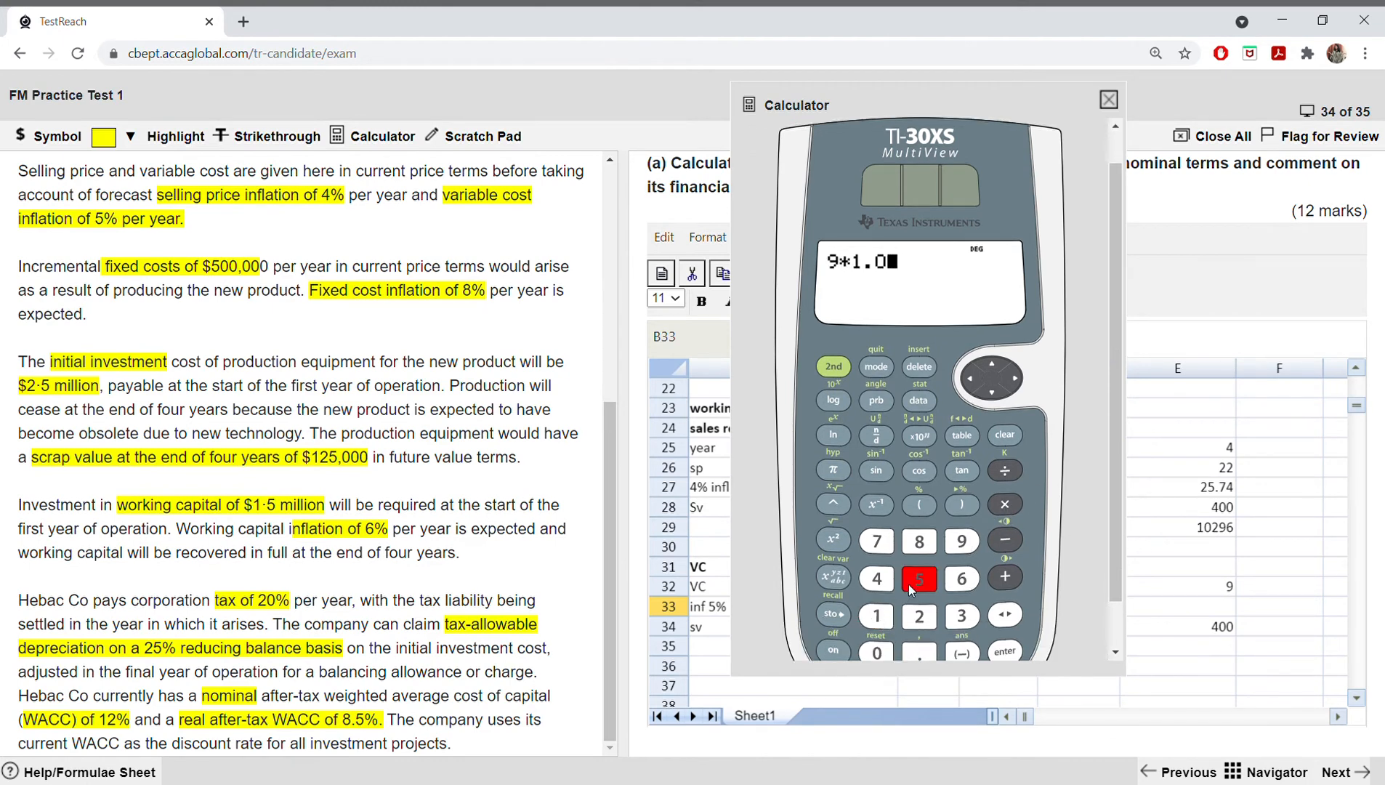
left_click(1004, 651)
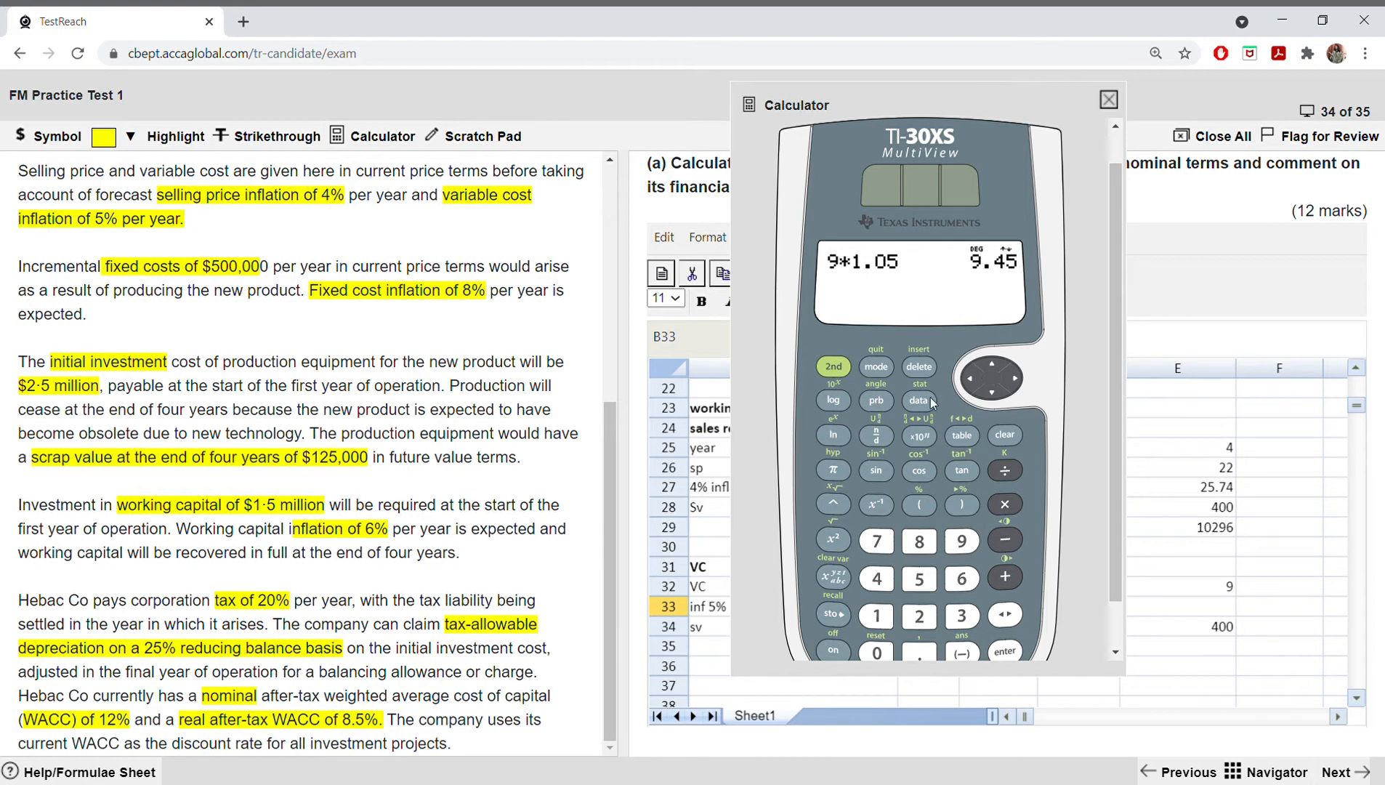
left_click(1004, 435)
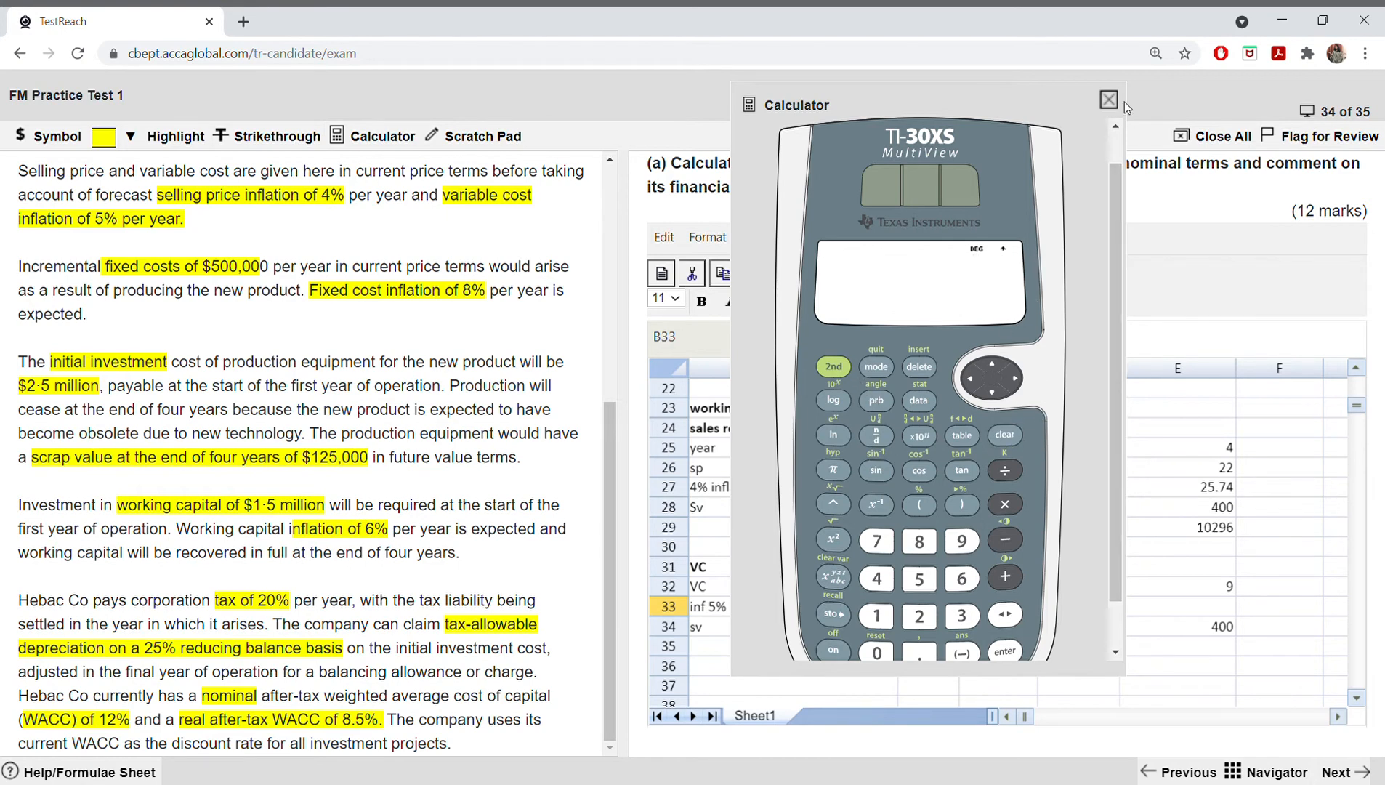
left_click(1108, 100)
Step: Enter the inflated variable costs for years 3 and 4 as 10.42 in D33 and 10.94 in E33
left_click(1065, 608)
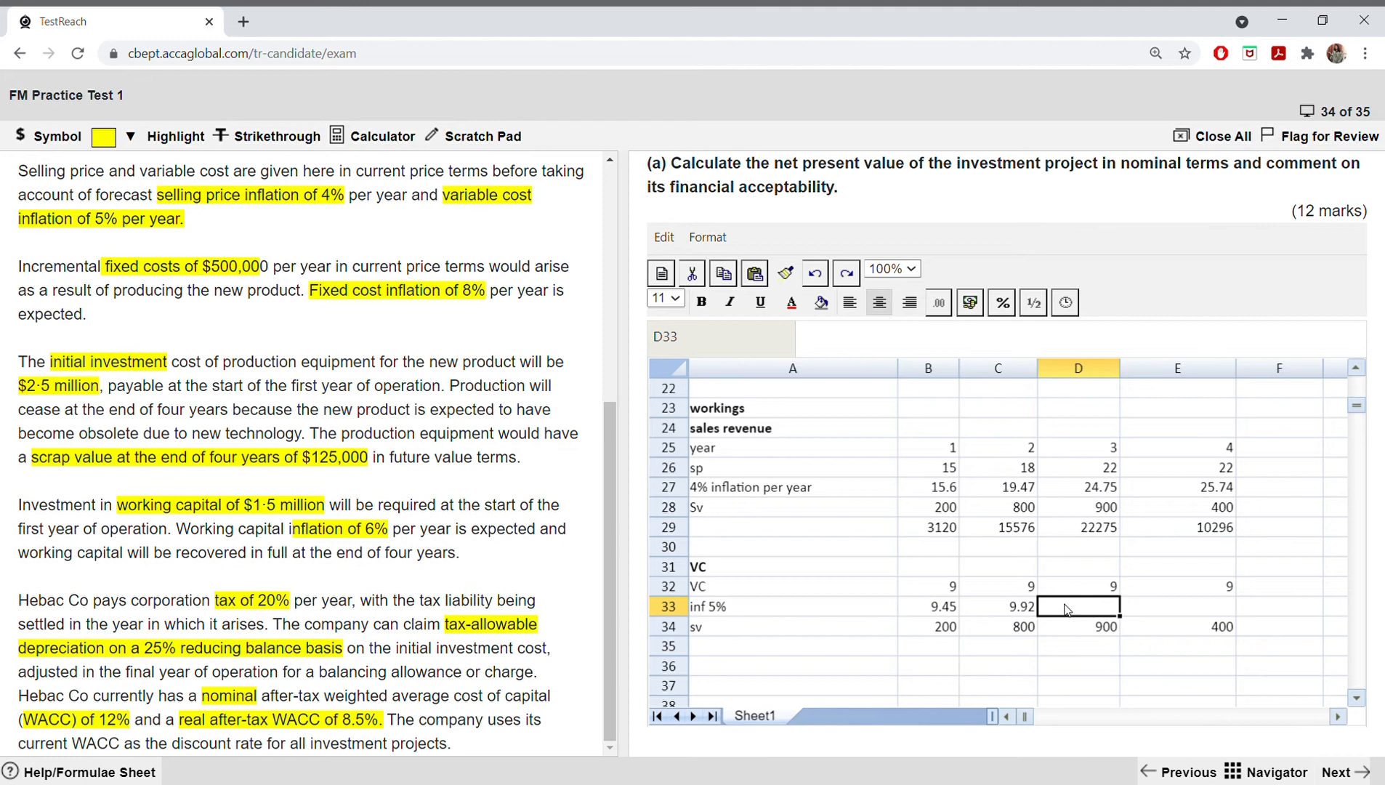
type("10.42")
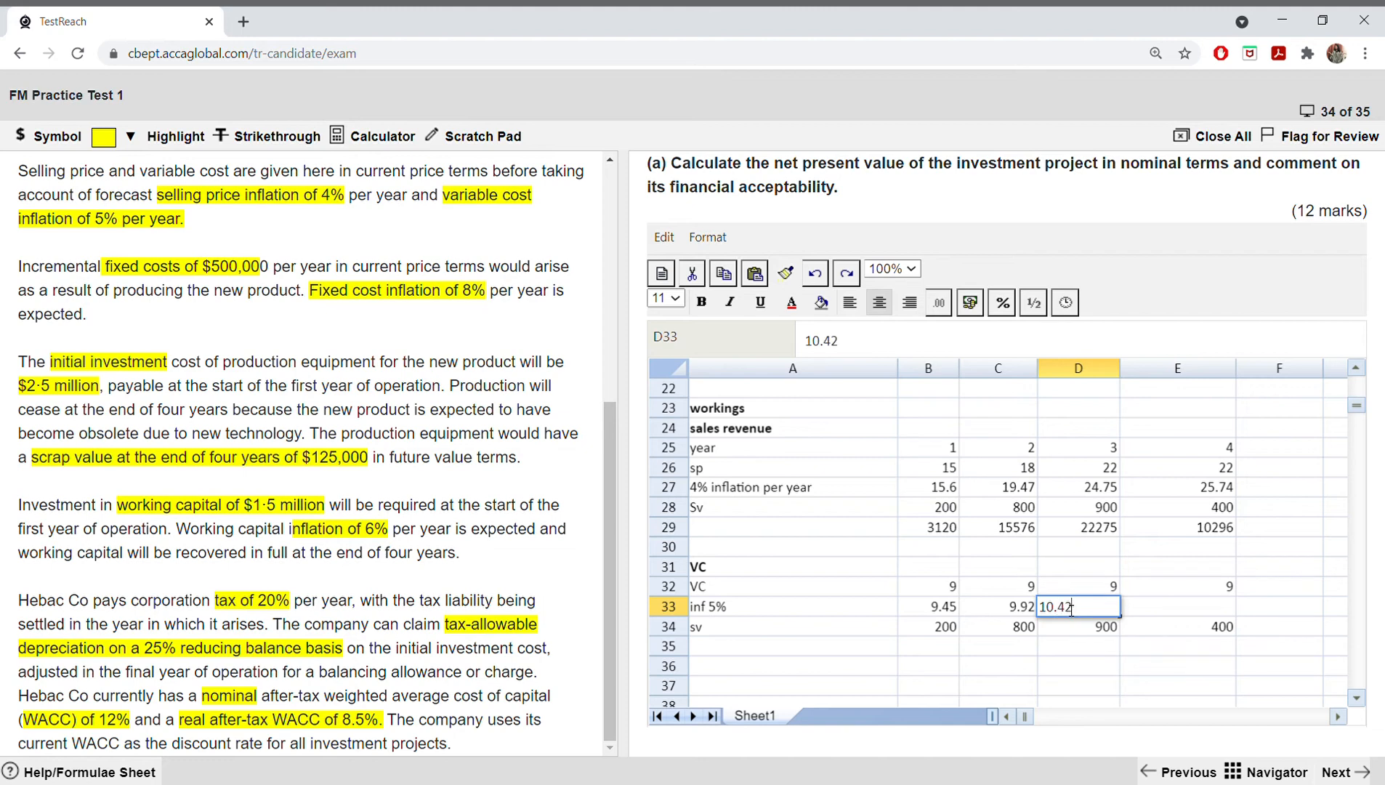
key("Tab")
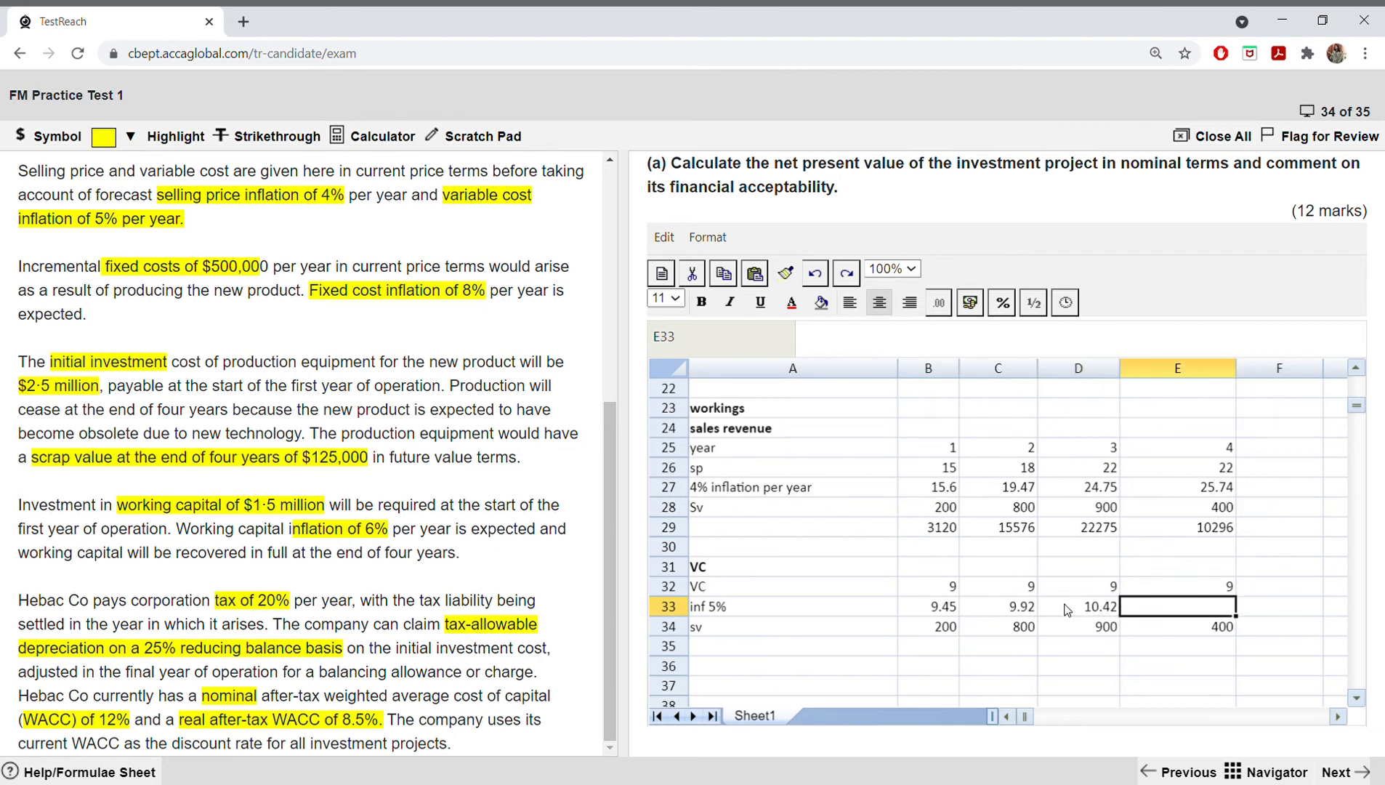
type("10.94")
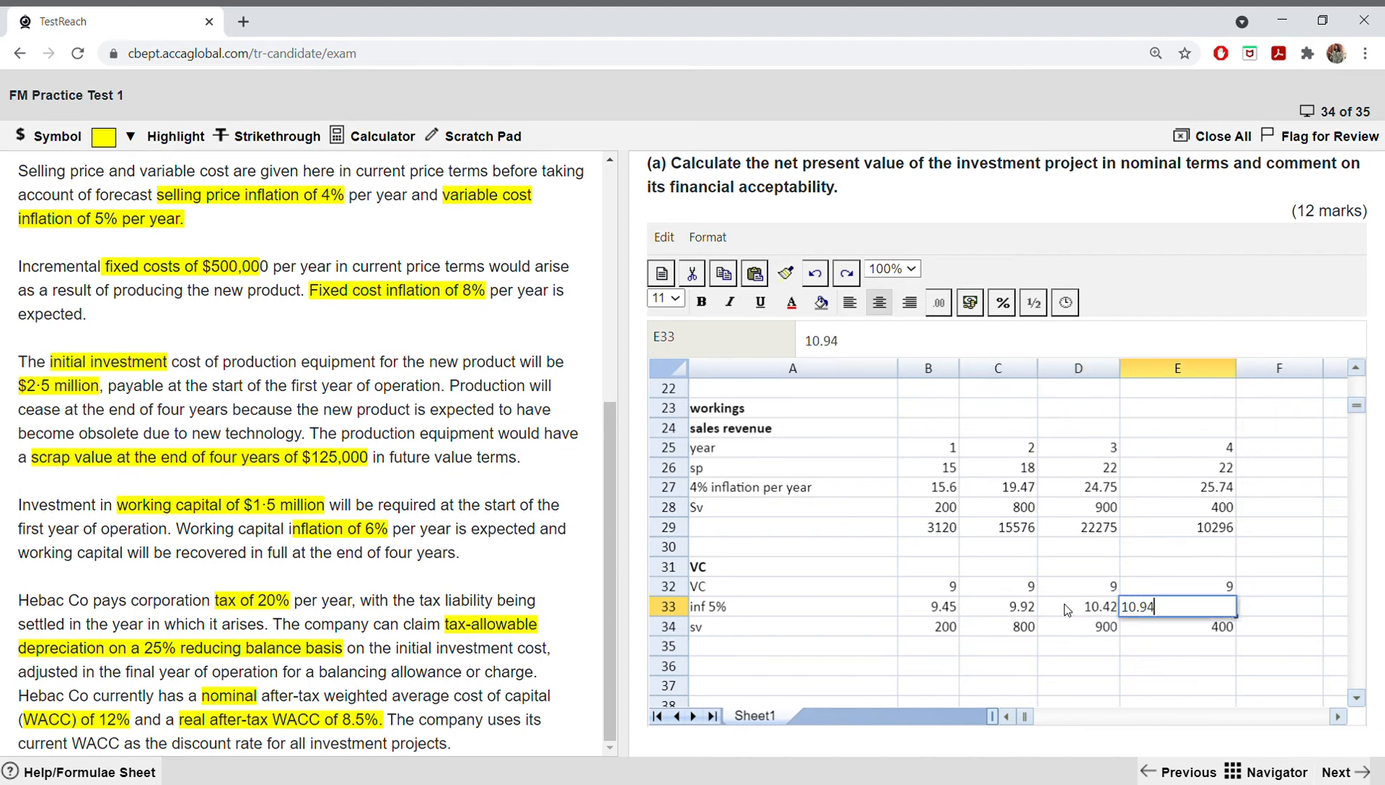
key("Return")
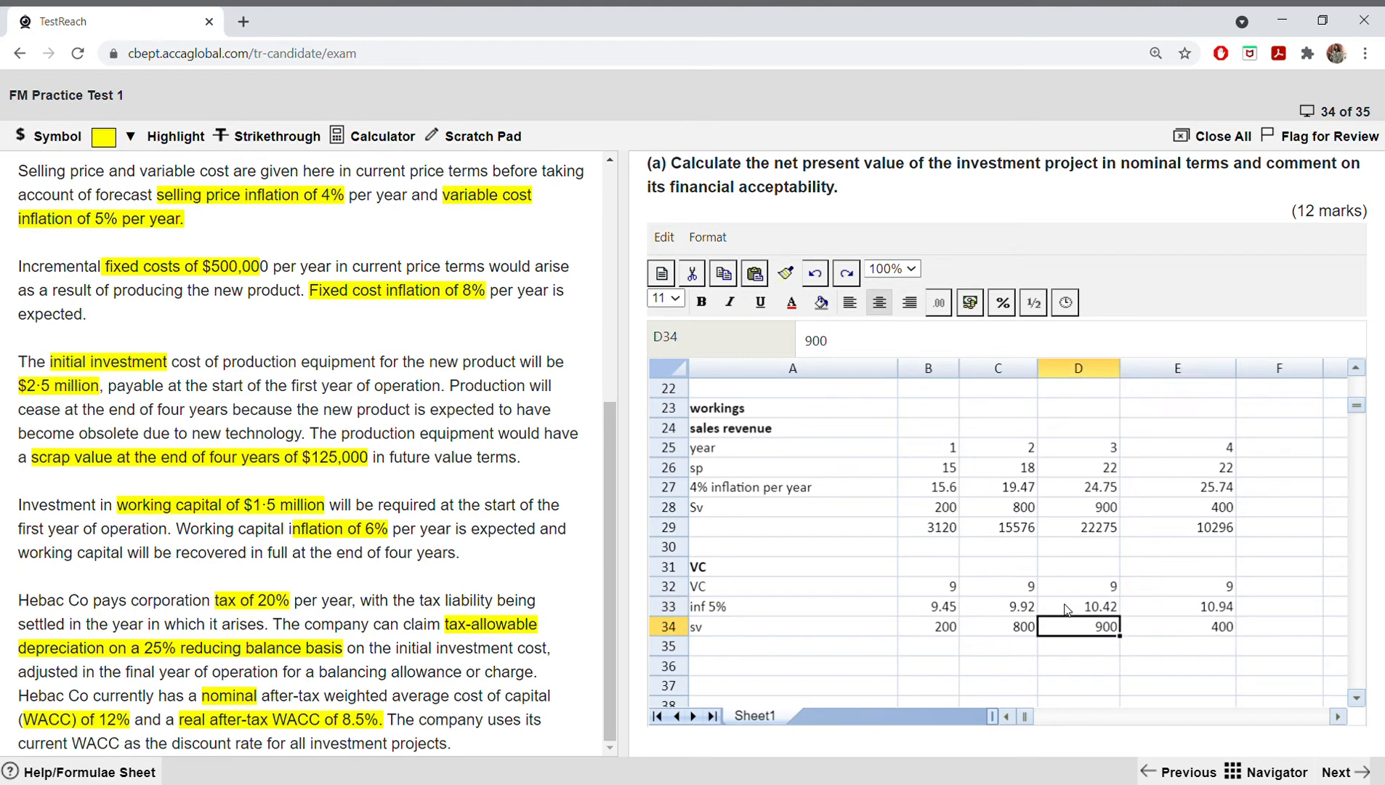
Step: Calculate total variable cost in B35 with =(B33*B34) and fill the formula across to E35
key("Left")
key("Left")
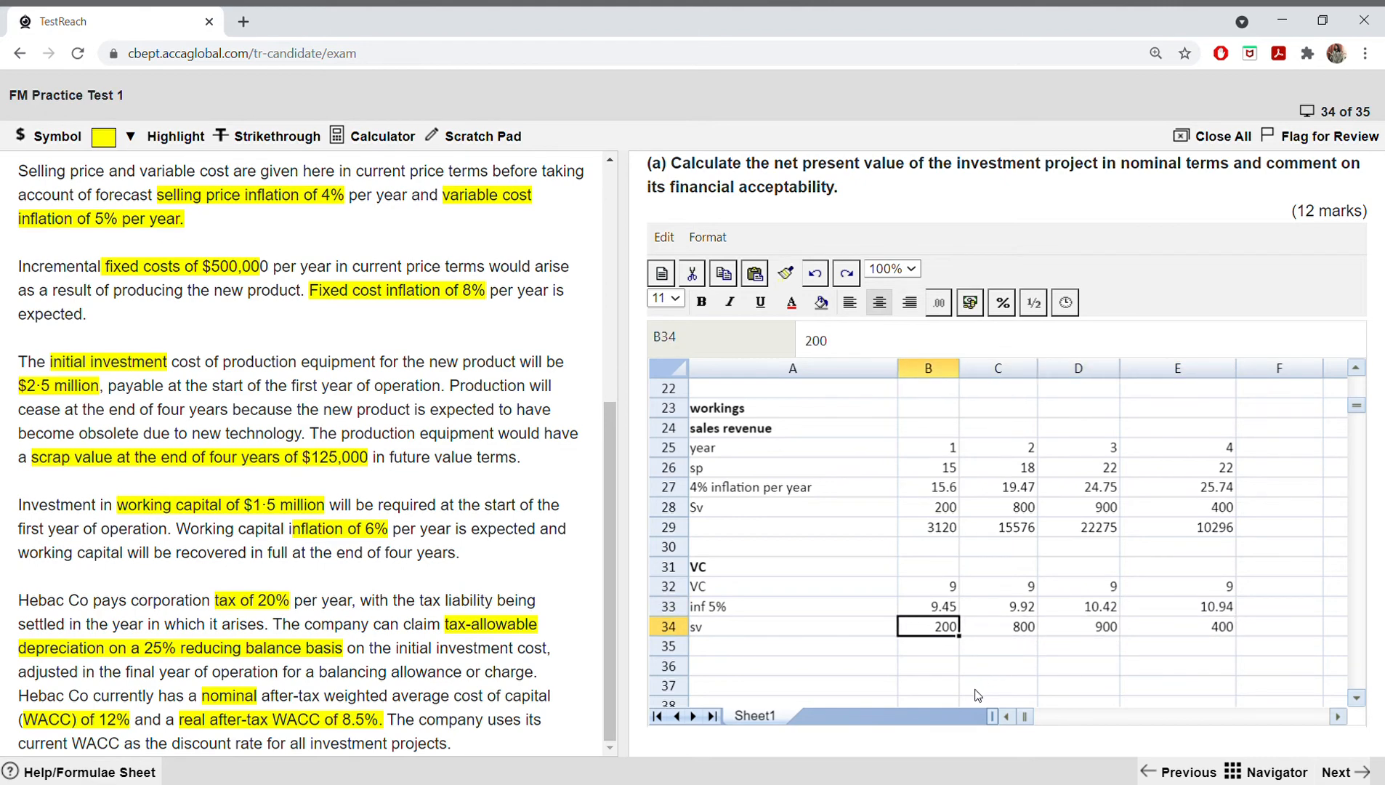
left_click(924, 653)
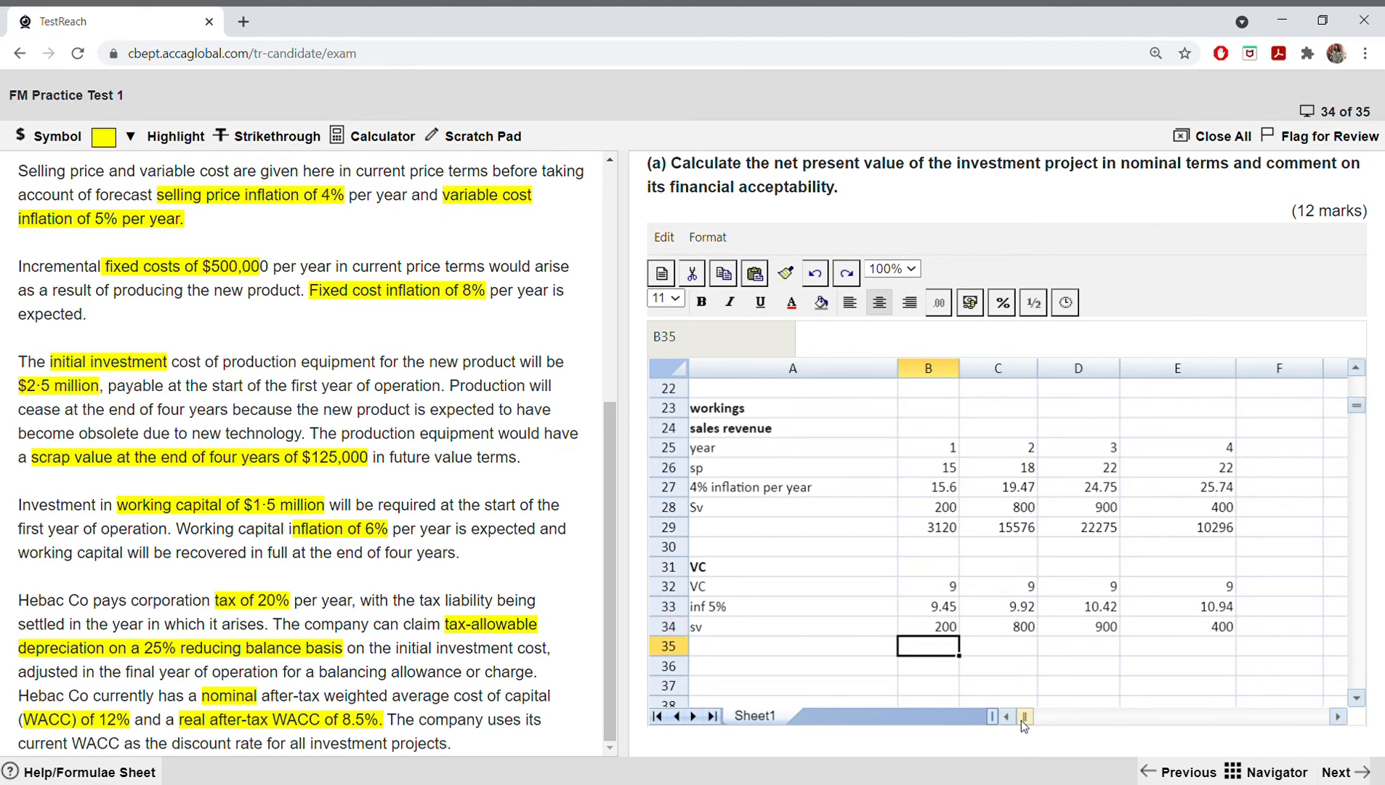
type("=(")
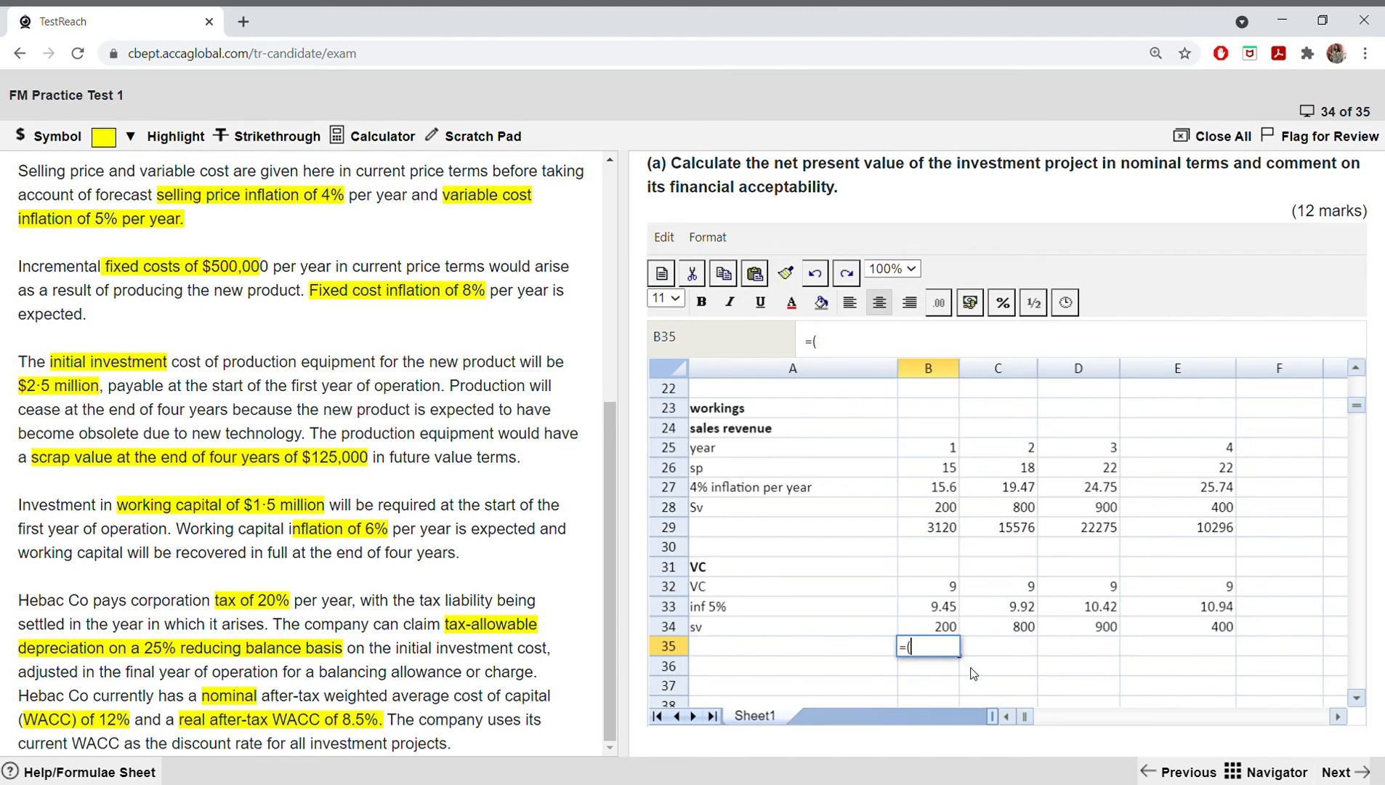
left_click(929, 609)
type("*")
left_click(924, 621)
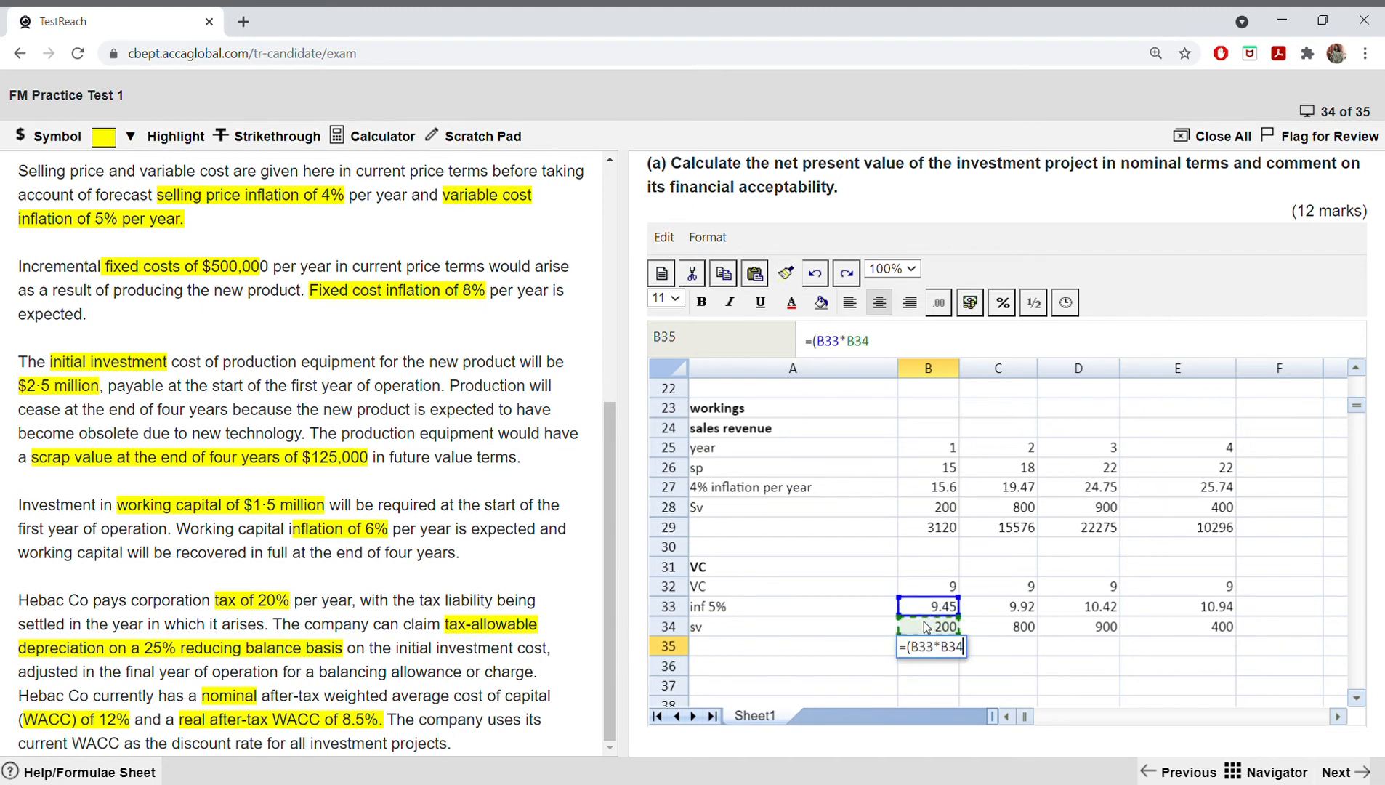
type(")")
key("Return")
key("Up")
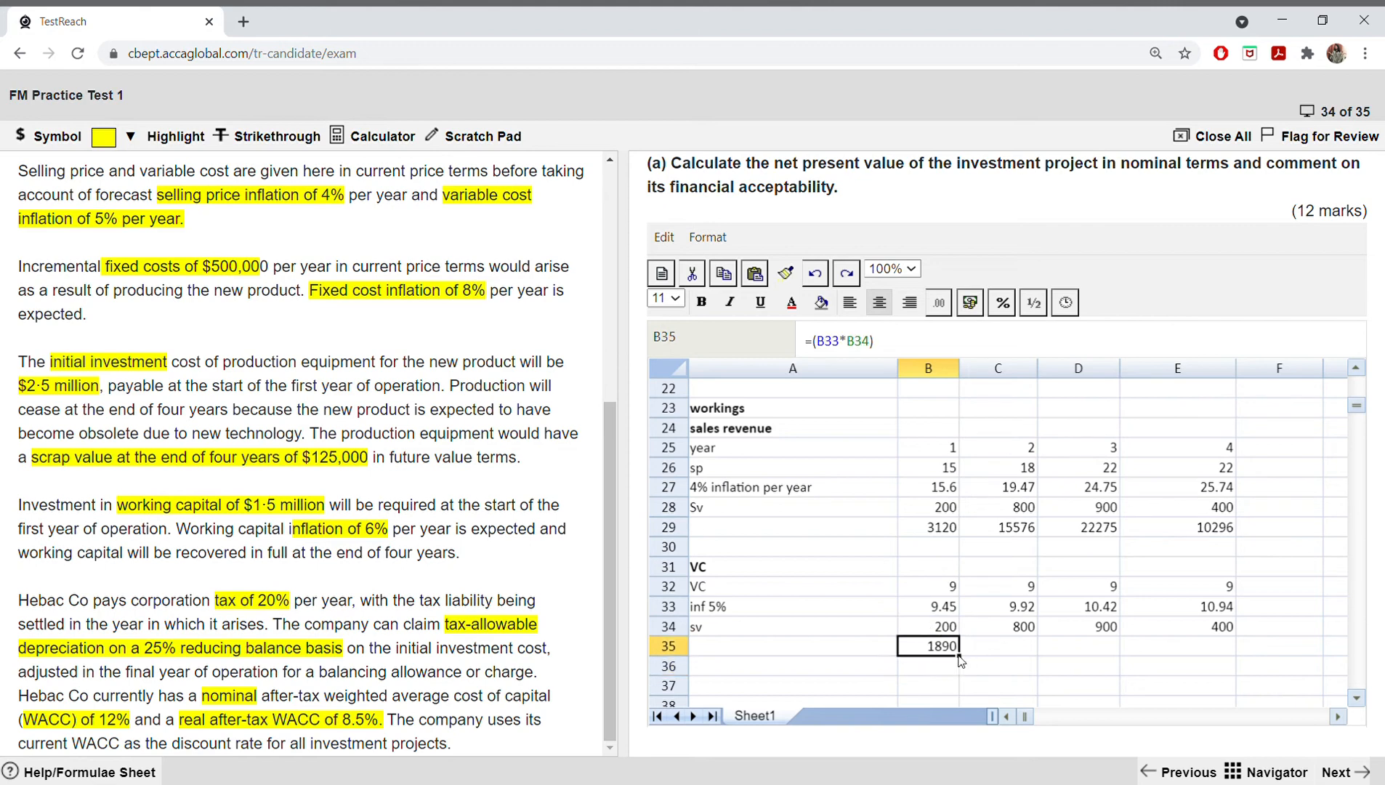
left_click_drag(960, 655, 1227, 657)
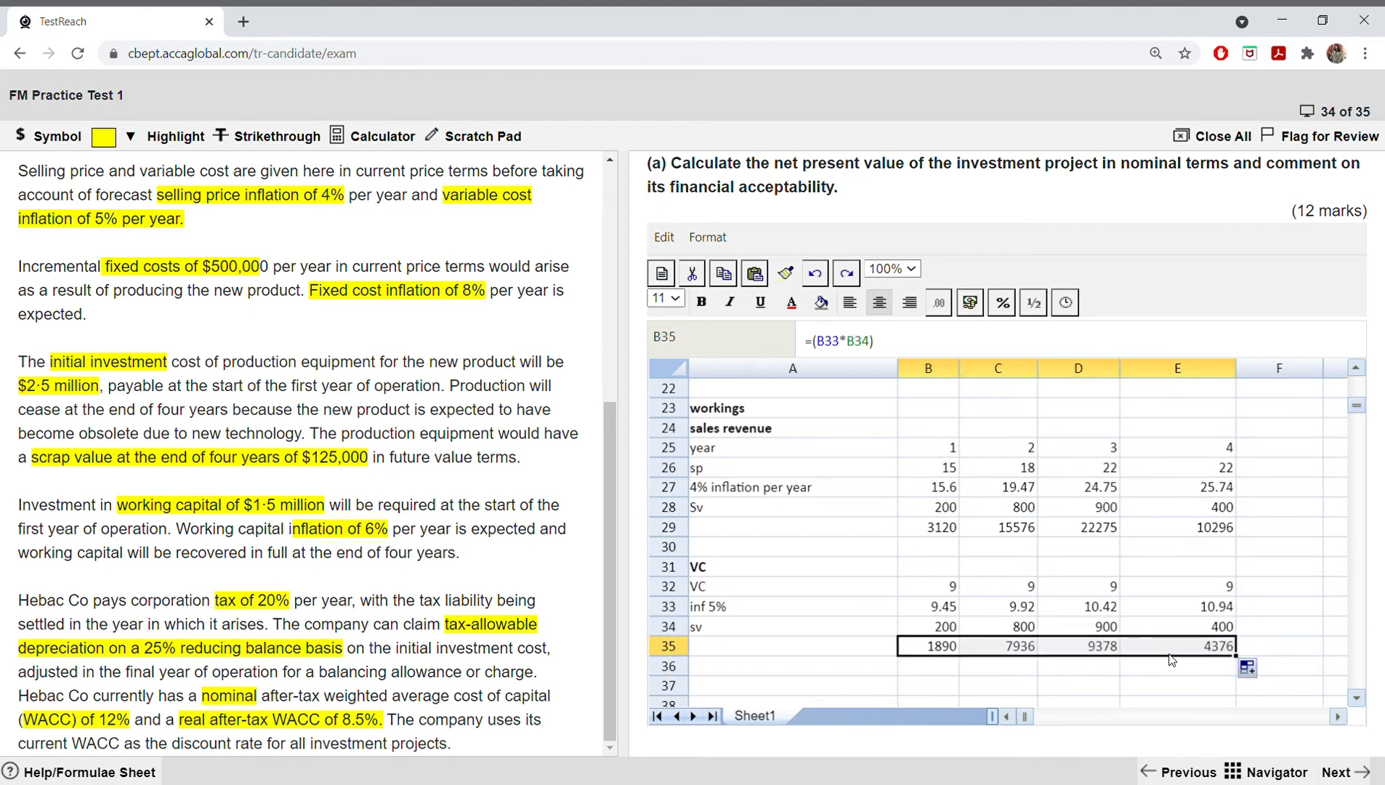
Step: Try to copy the variable cost totals in B35:E35 and paste them as values over the VC row, B4:E4
right_click(1175, 654)
left_click(1199, 692)
scroll(1033, 571, "up", 7)
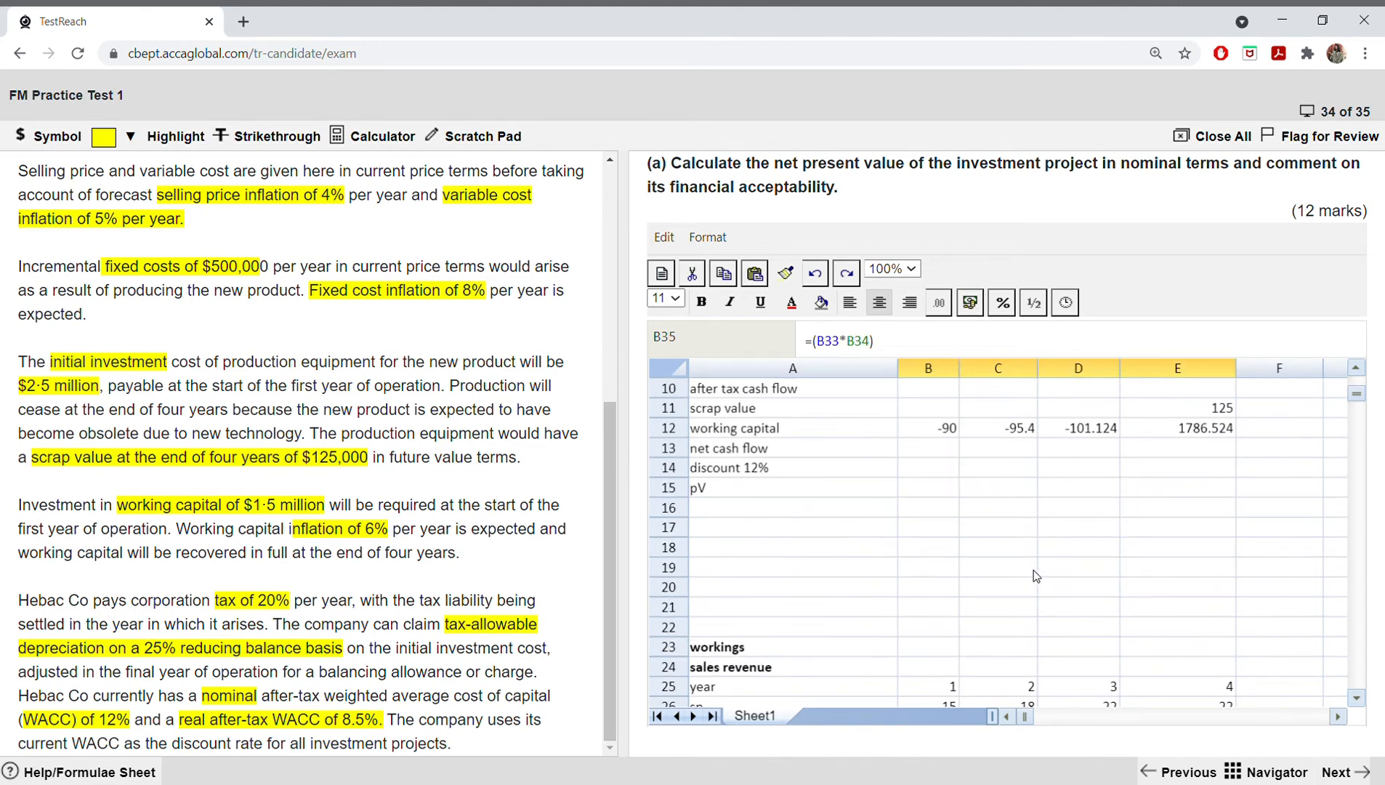
left_click_drag(937, 448, 1185, 450)
right_click(1133, 450)
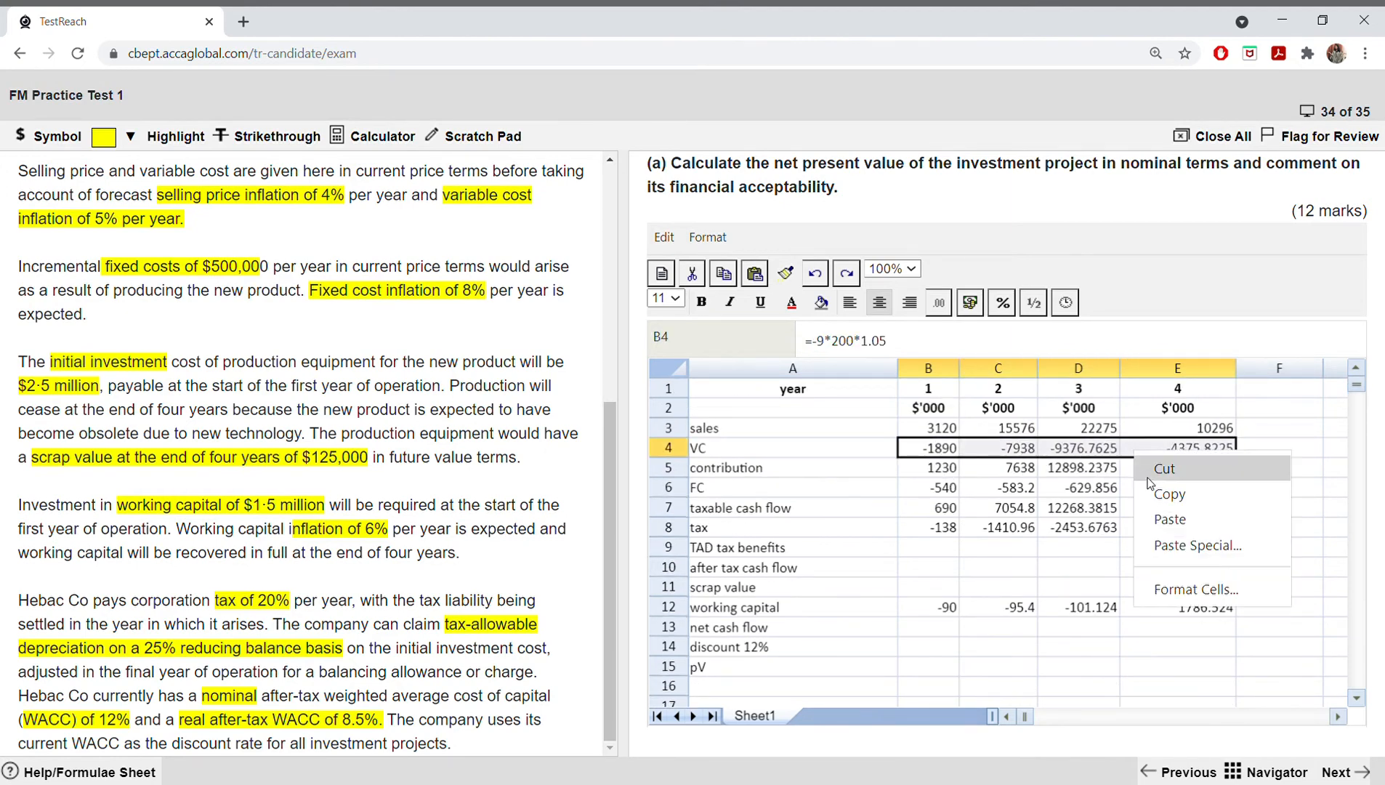
left_click(1157, 548)
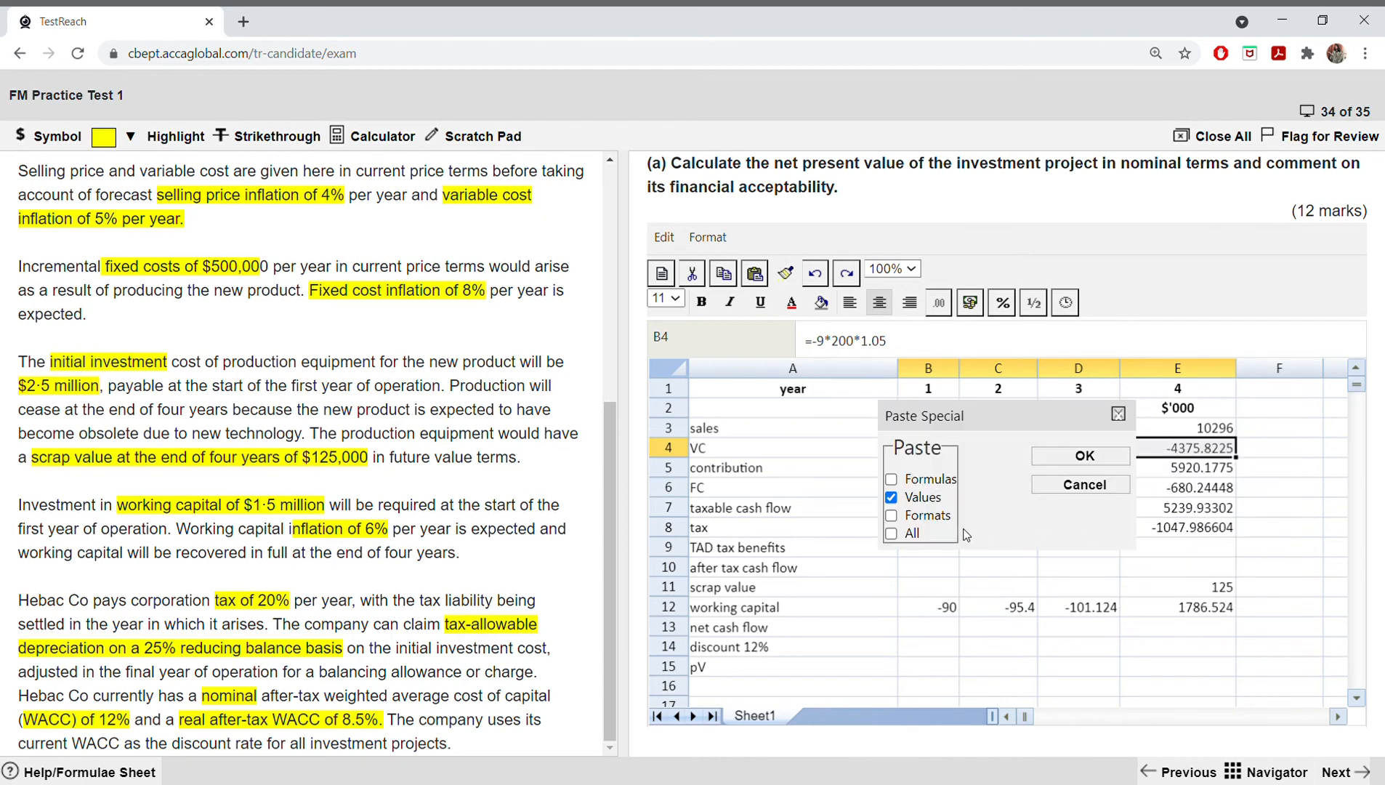
left_click(936, 505)
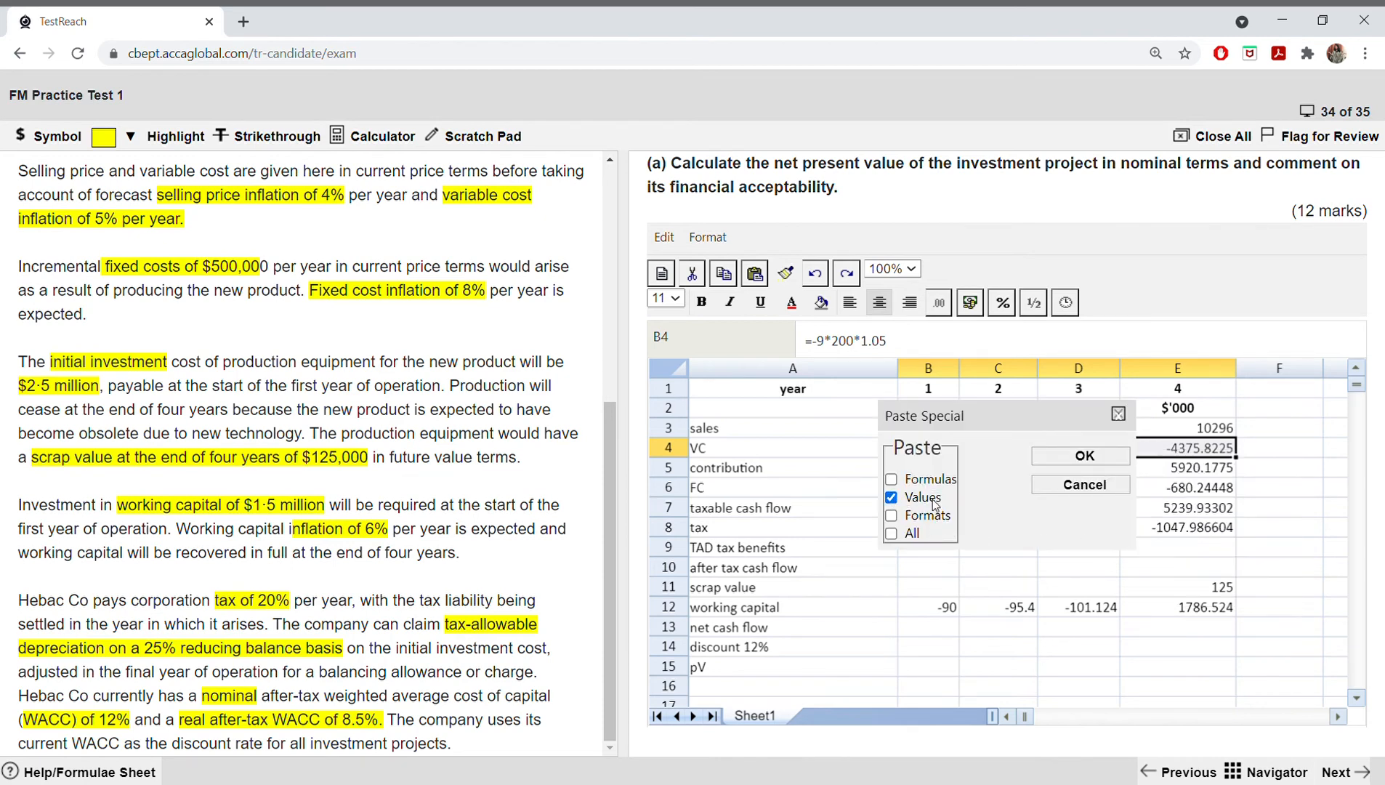
left_click(1069, 458)
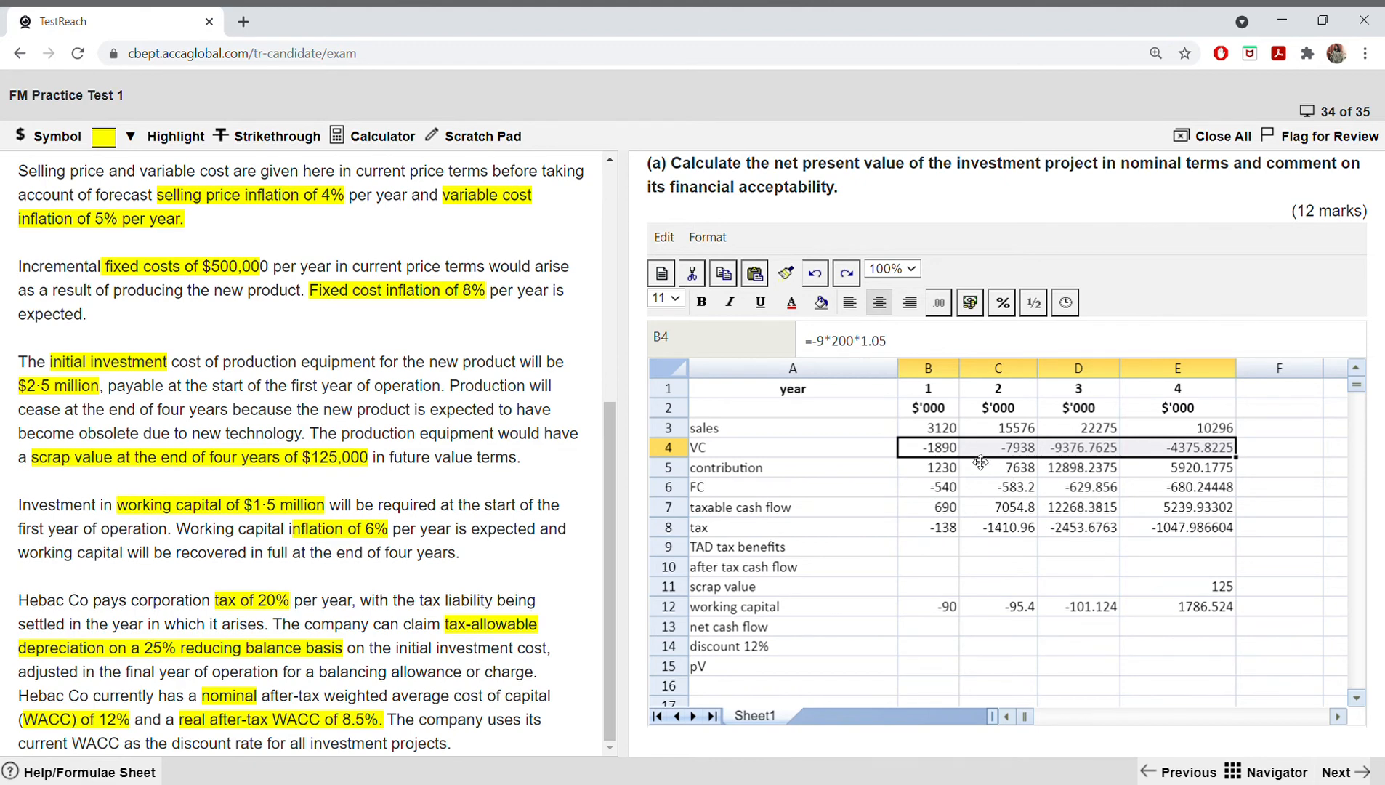
Step: Clear the existing VC formulas from B4 to E4 one cell at a time
left_click(948, 456)
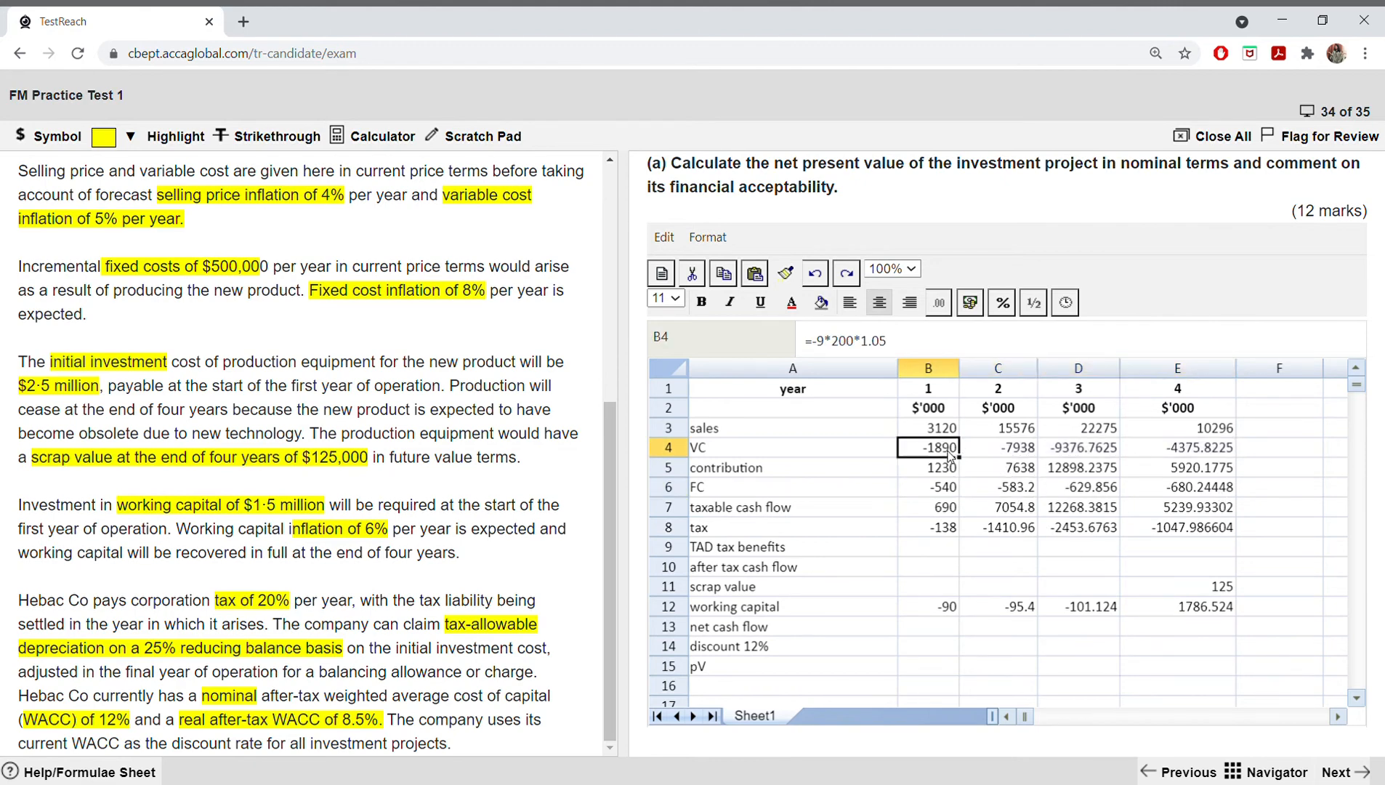
key("BackSpace")
left_click(999, 449)
key("BackSpace")
left_click(1081, 449)
key("BackSpace")
left_click(1169, 450)
key("BackSpace")
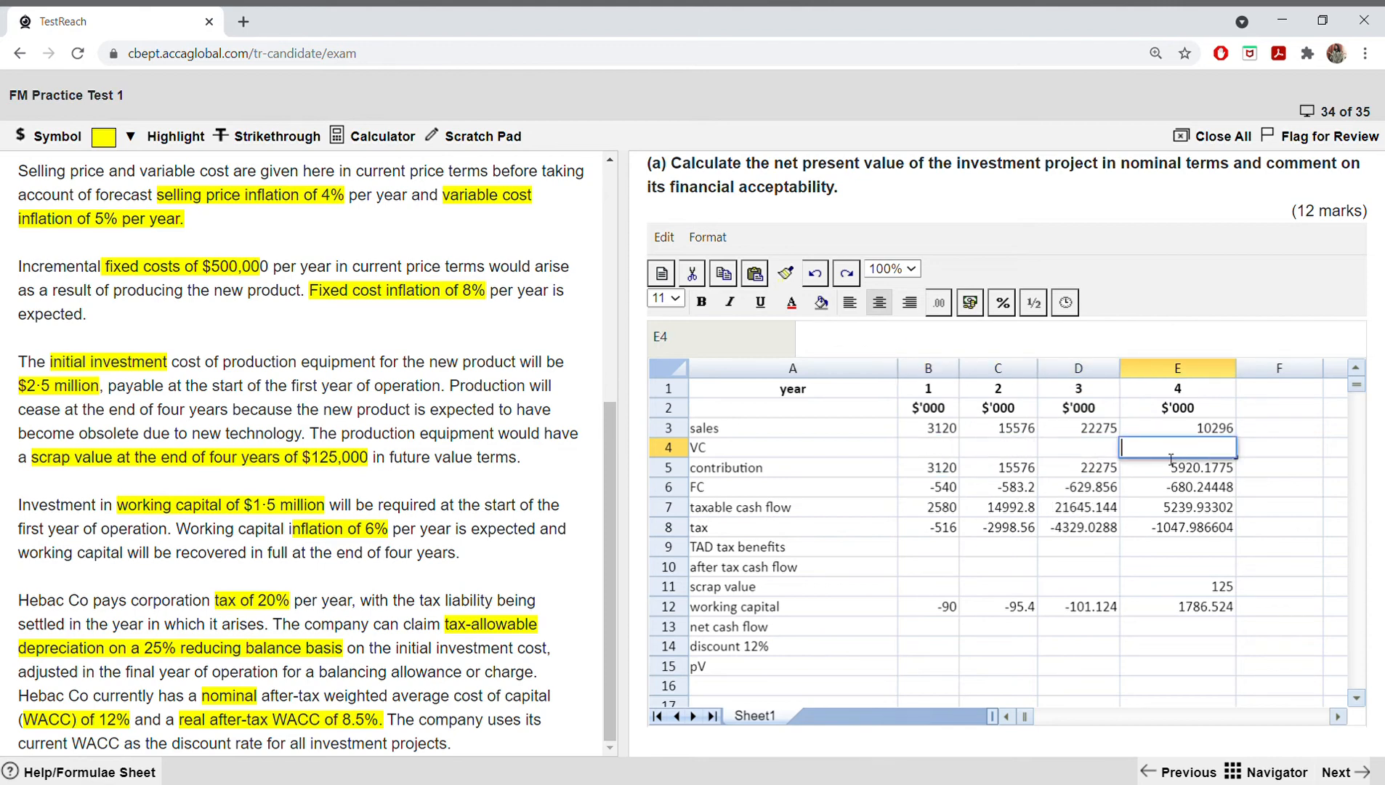
left_click(968, 452)
Step: Copy the variable cost totals in B35:E35 and paste them as values into the emptied VC row, B4:E4
scroll(993, 503, "down", 10)
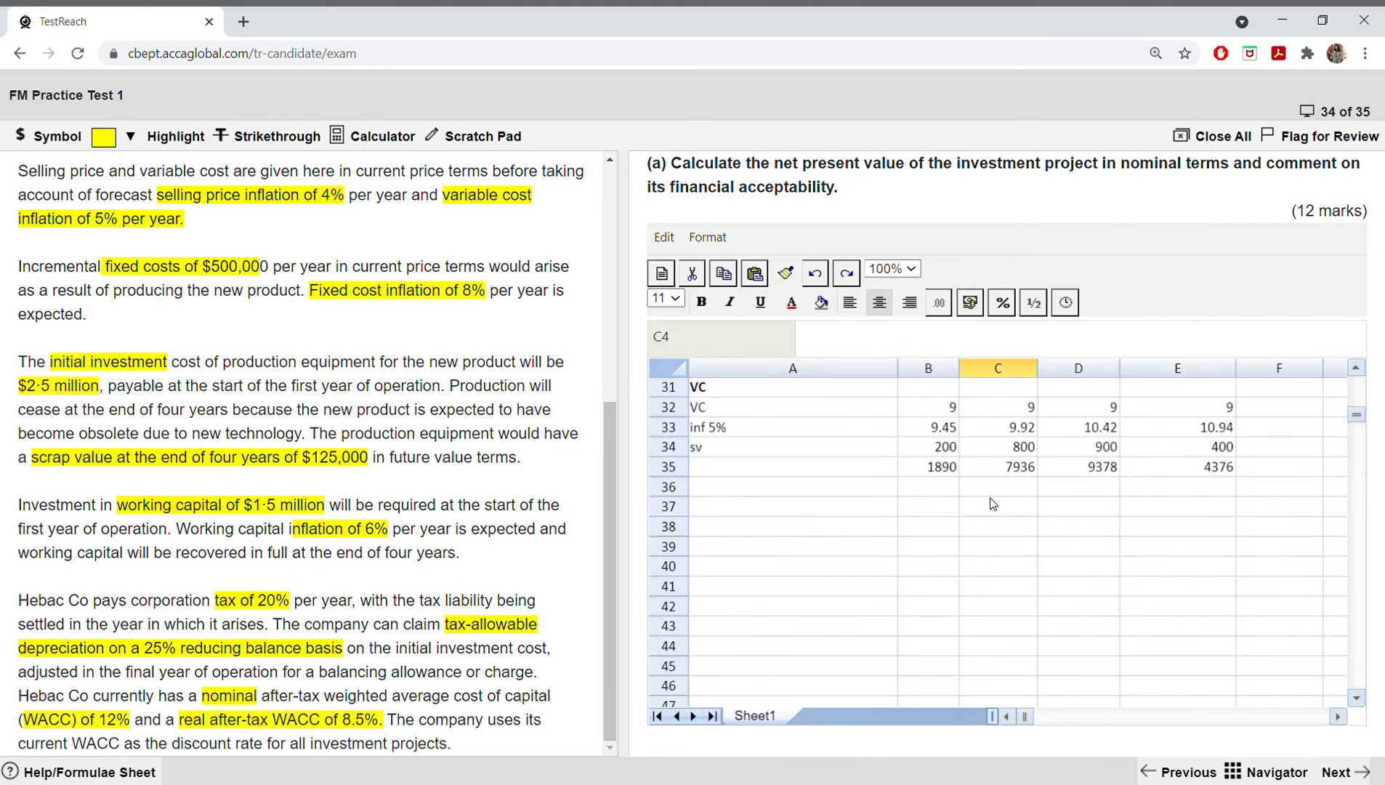
left_click_drag(940, 468, 1190, 469)
right_click(1186, 471)
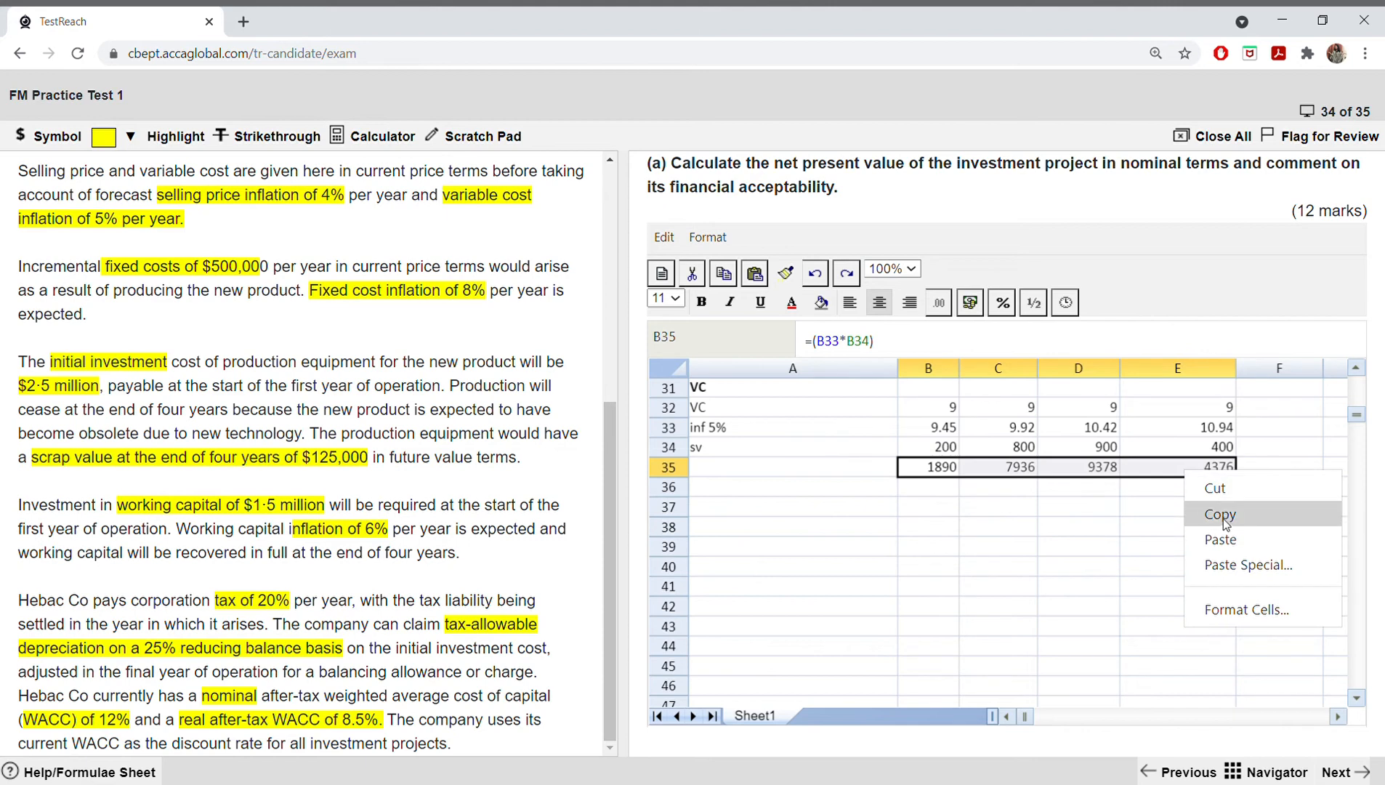
left_click(1220, 515)
scroll(940, 476, "up", 10)
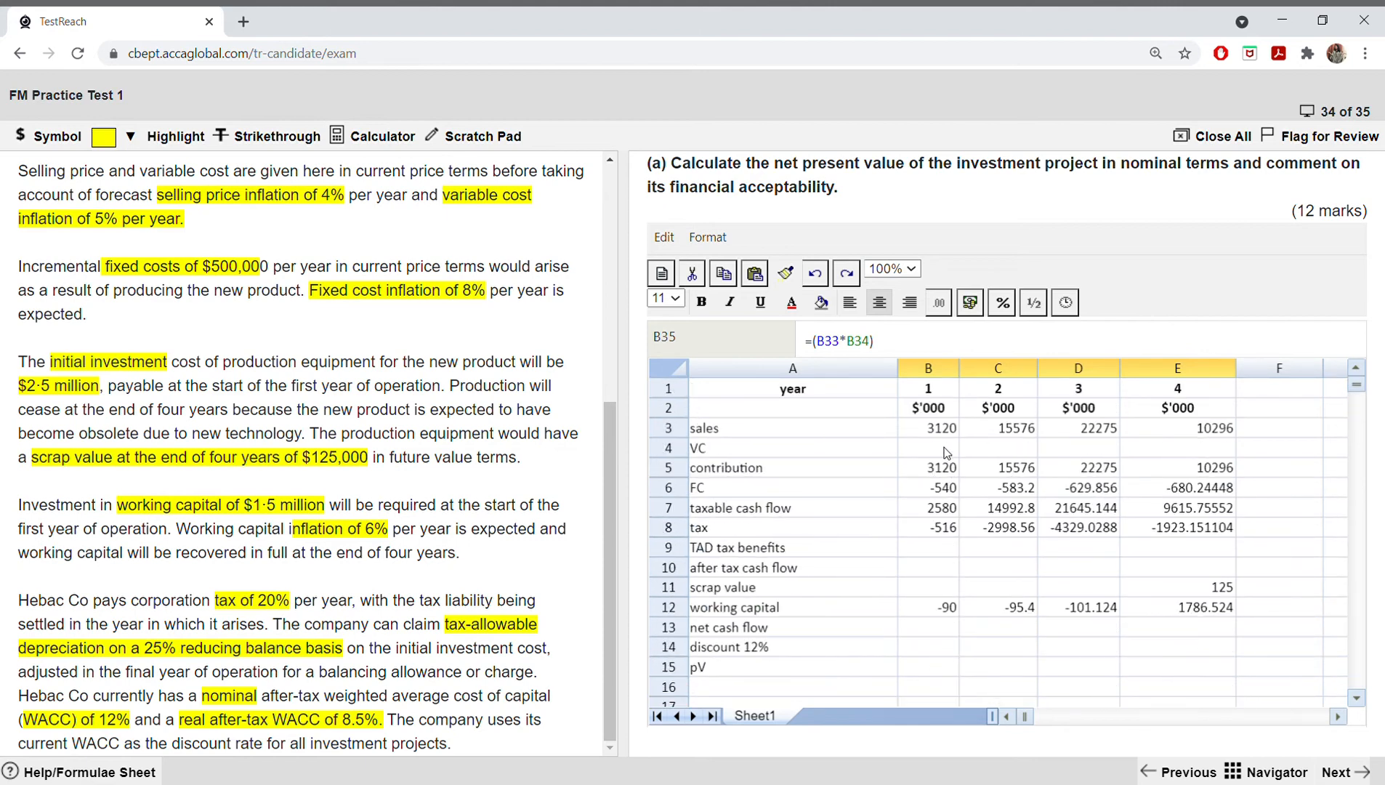
left_click_drag(945, 452, 1176, 451)
right_click(1177, 451)
left_click(1207, 552)
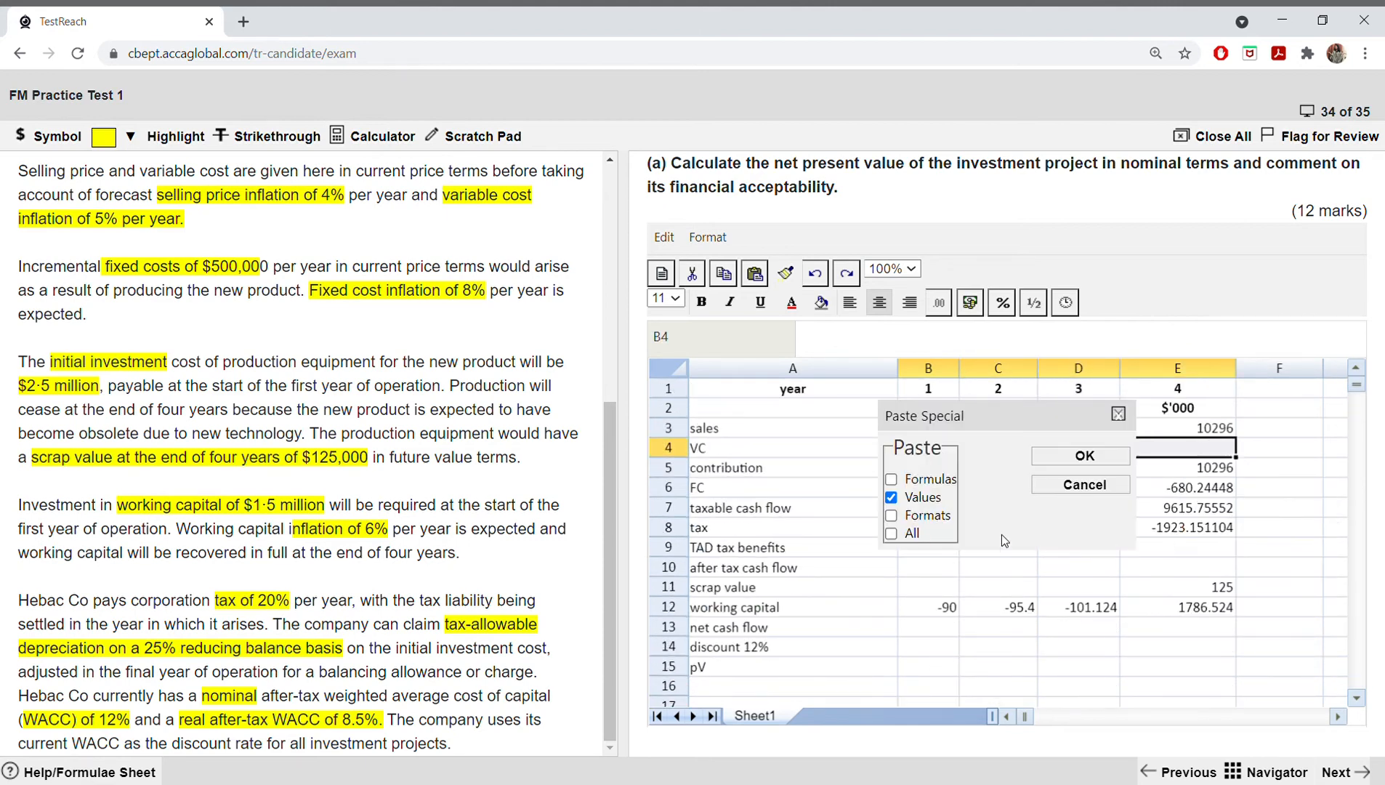
left_click(1085, 455)
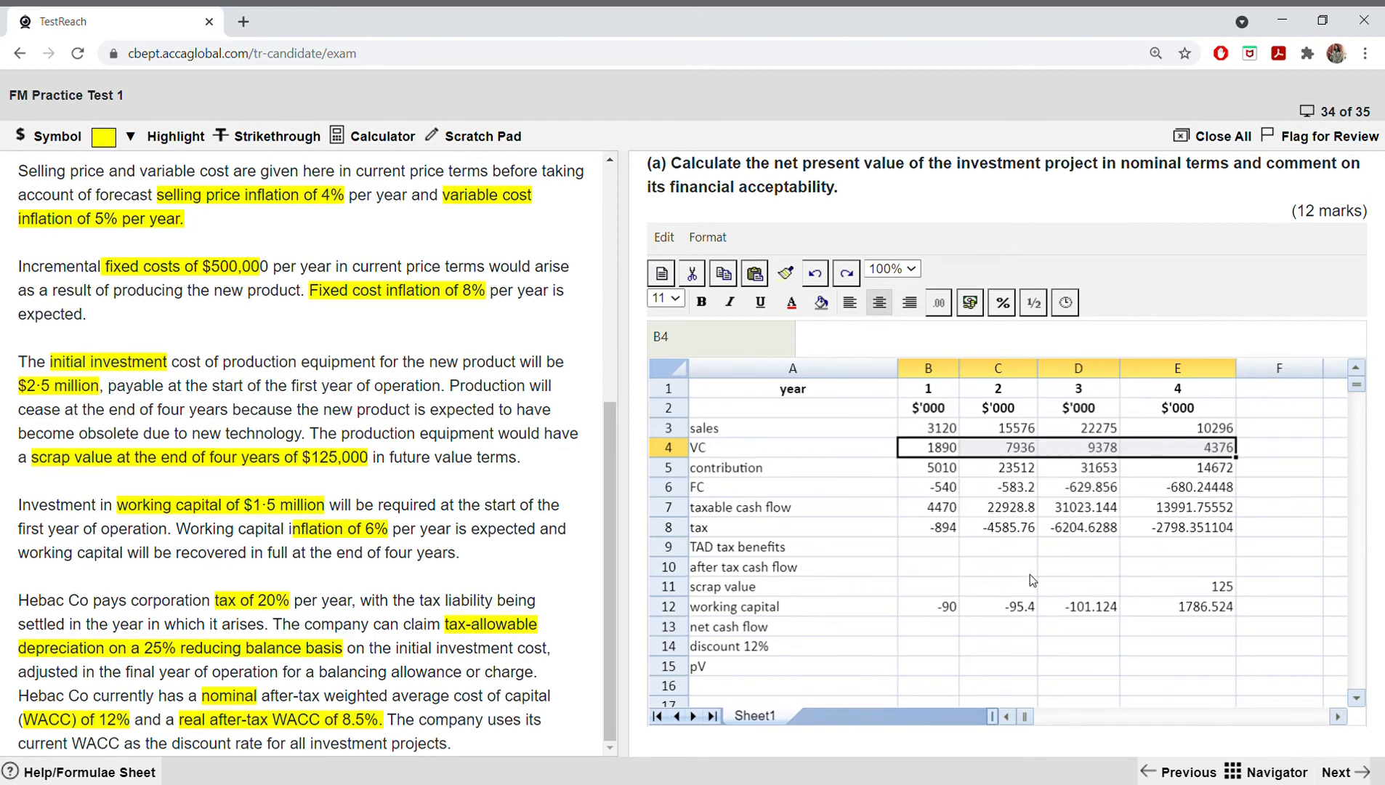
left_click(932, 454)
left_click(890, 571)
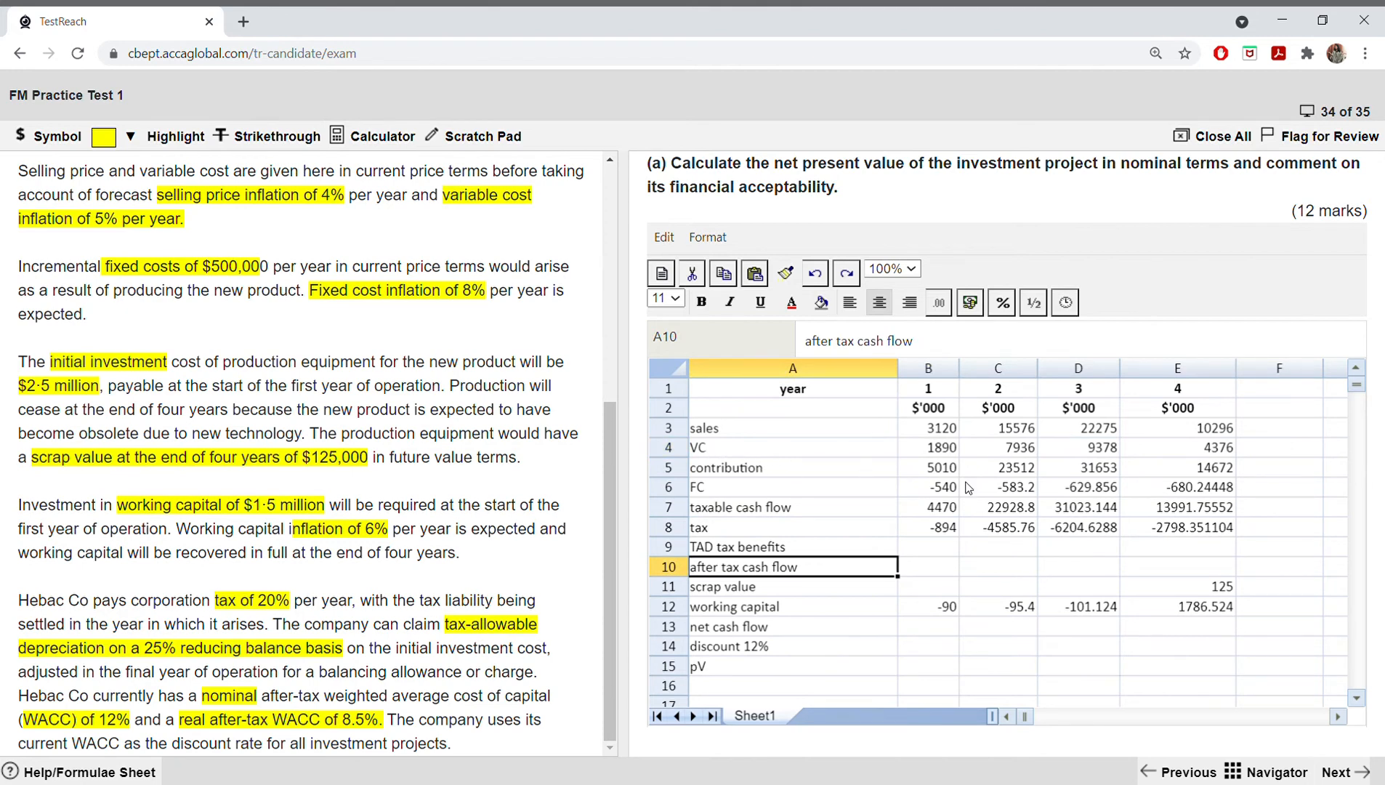
left_click(1278, 527)
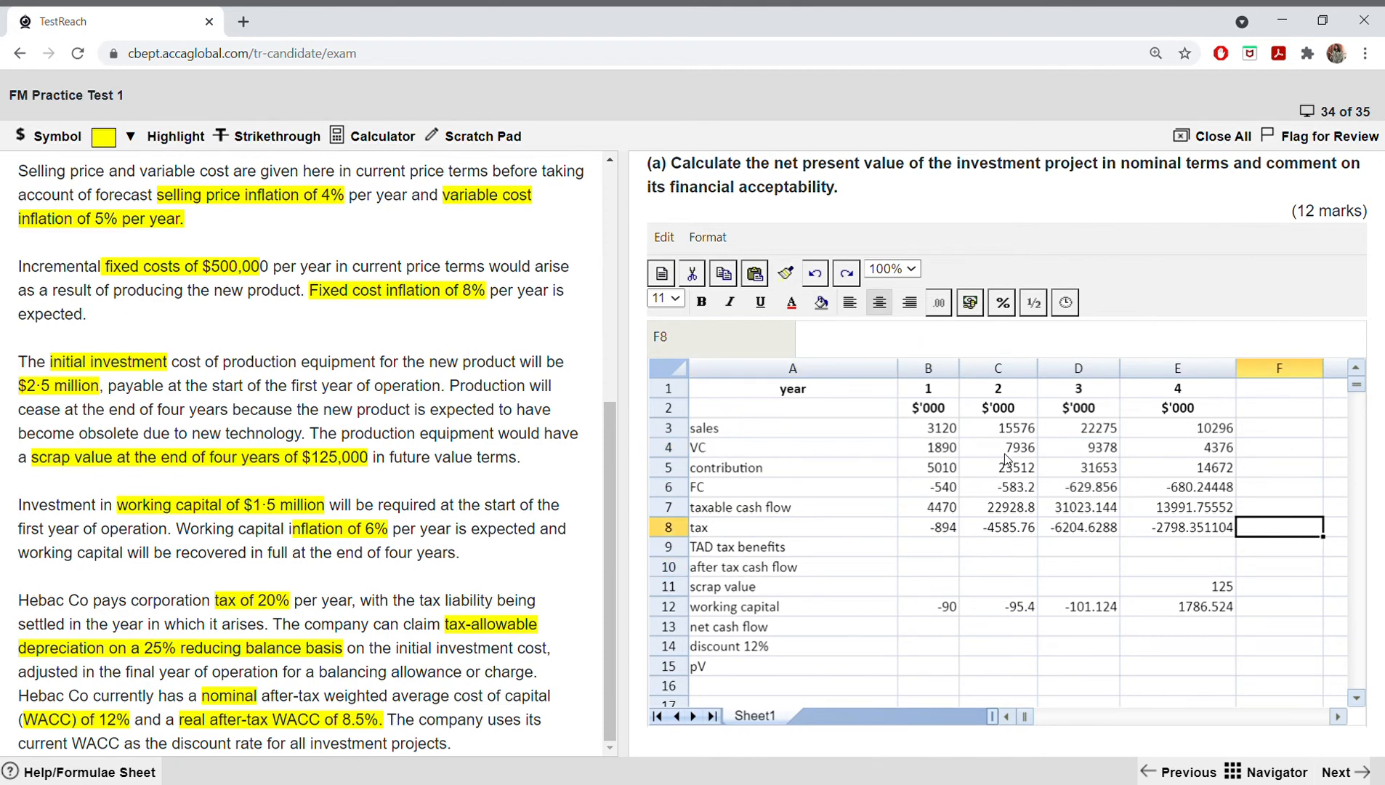
Step: Try to replace the year 1 contribution formula in B5 with =B3-B4), subtracting VC from sales
double_click(931, 469)
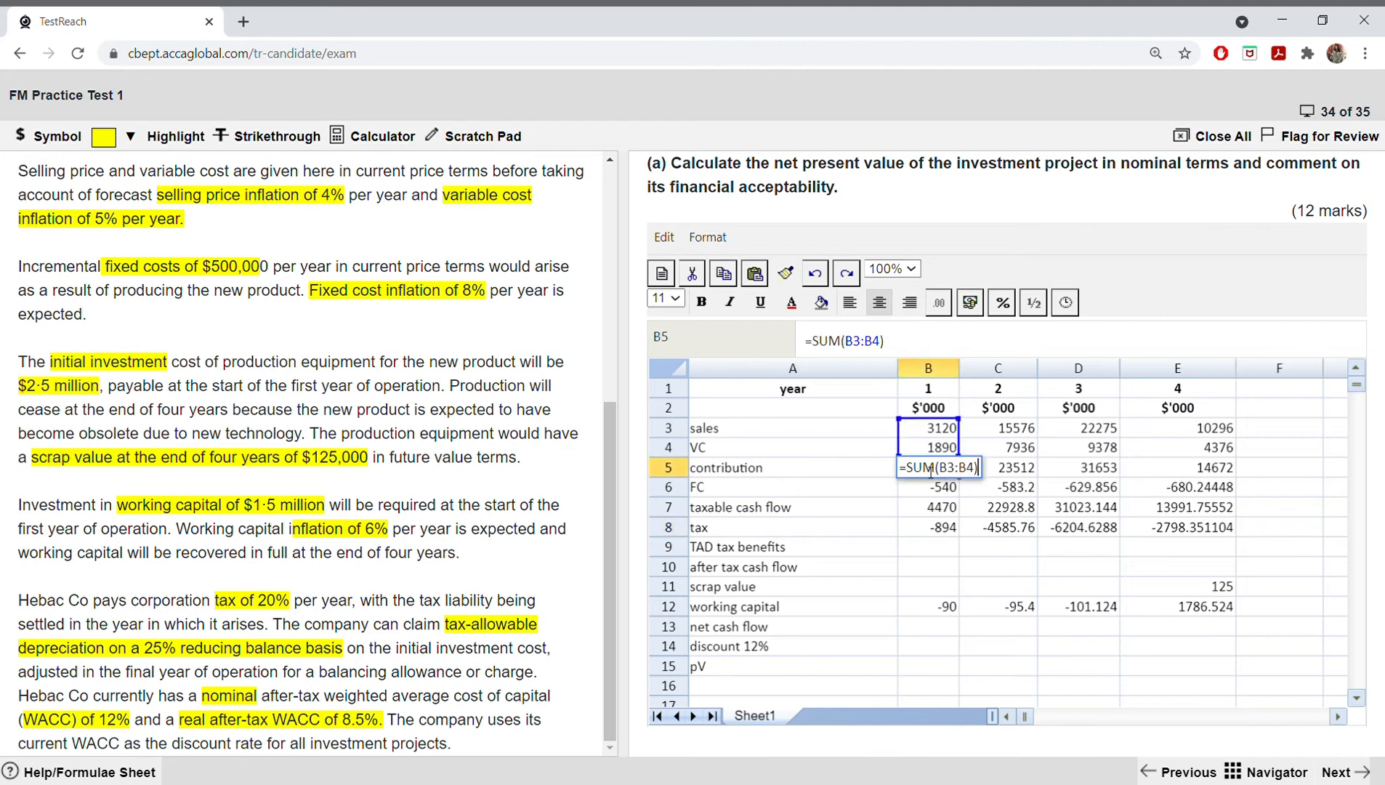
left_click(935, 468)
key("BackSpace")
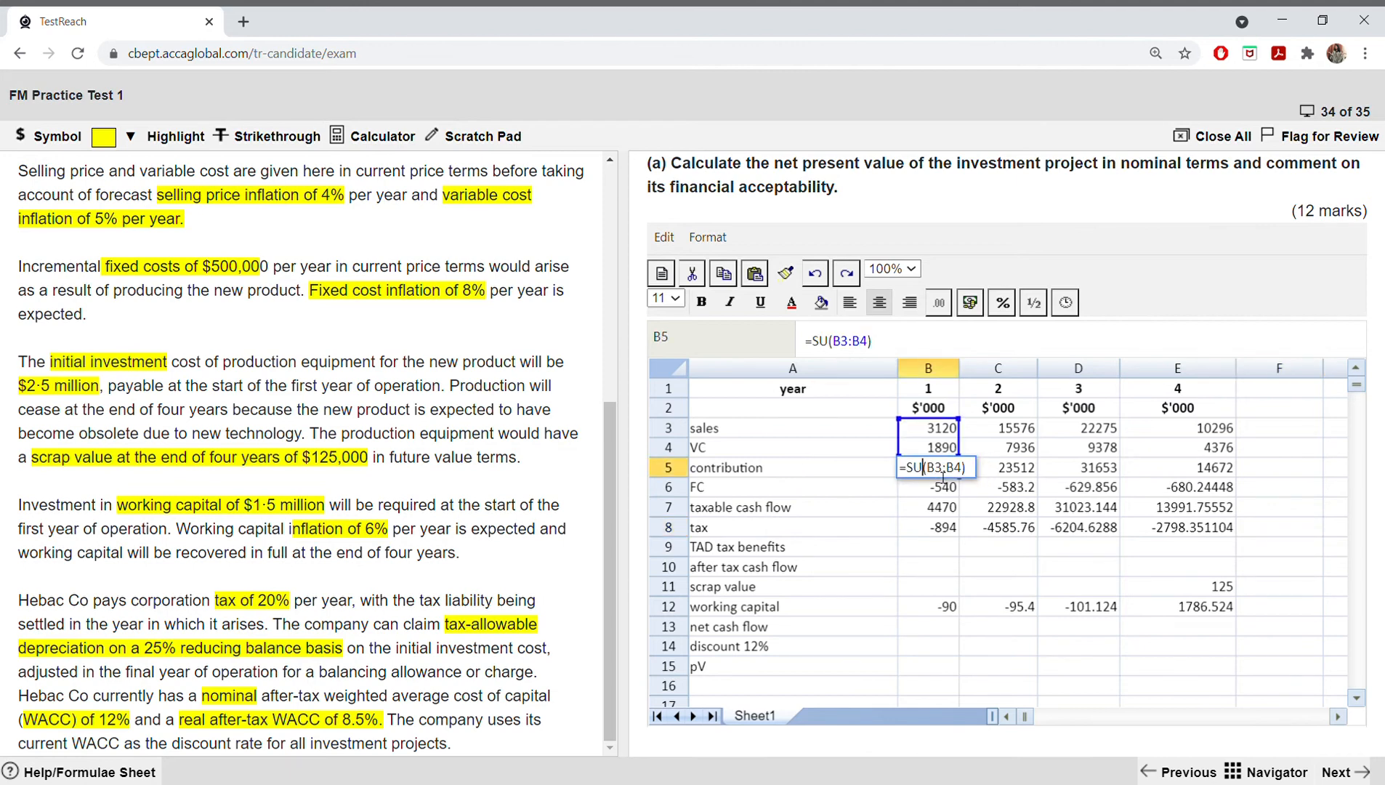
key("Right")
key("Right")
key("Right")
key("Right")
key("Right")
key("Right")
key("Right")
key("BackSpace")
key("BackSpace")
key("BackSpace")
key("BackSpace")
key("BackSpace")
key("BackSpace")
key("BackSpace")
key("BackSpace")
key("BackSpace")
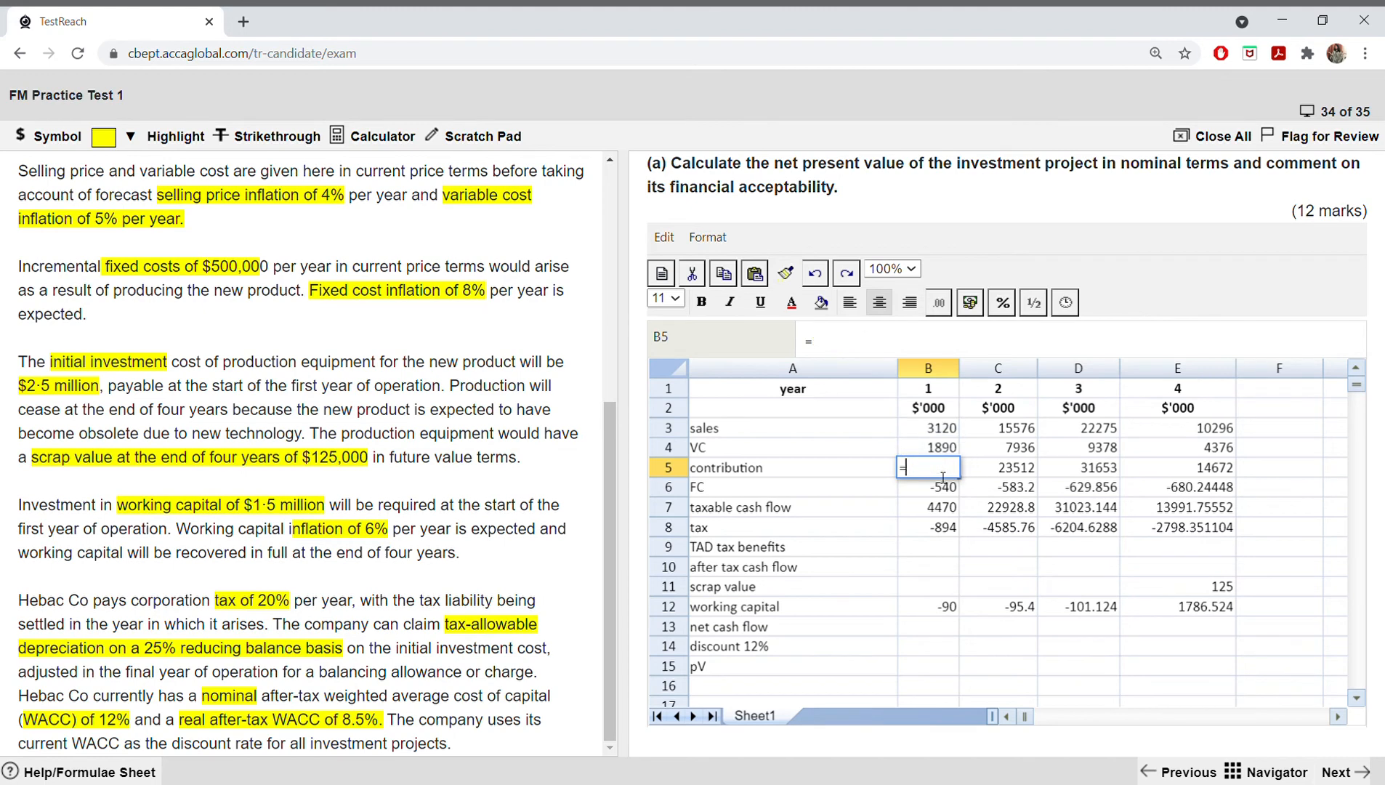
left_click(947, 435)
type("-")
left_click(945, 448)
type(")")
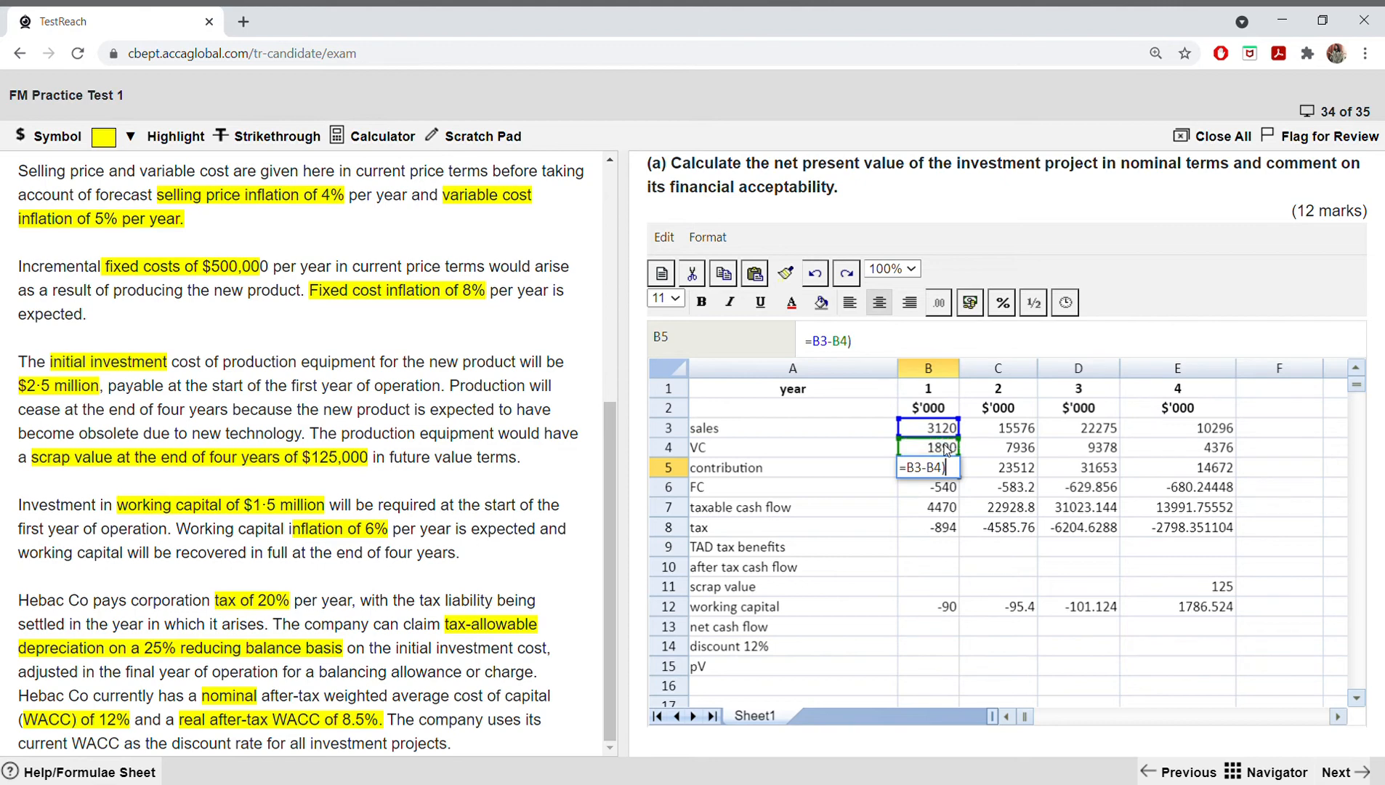
key("Return")
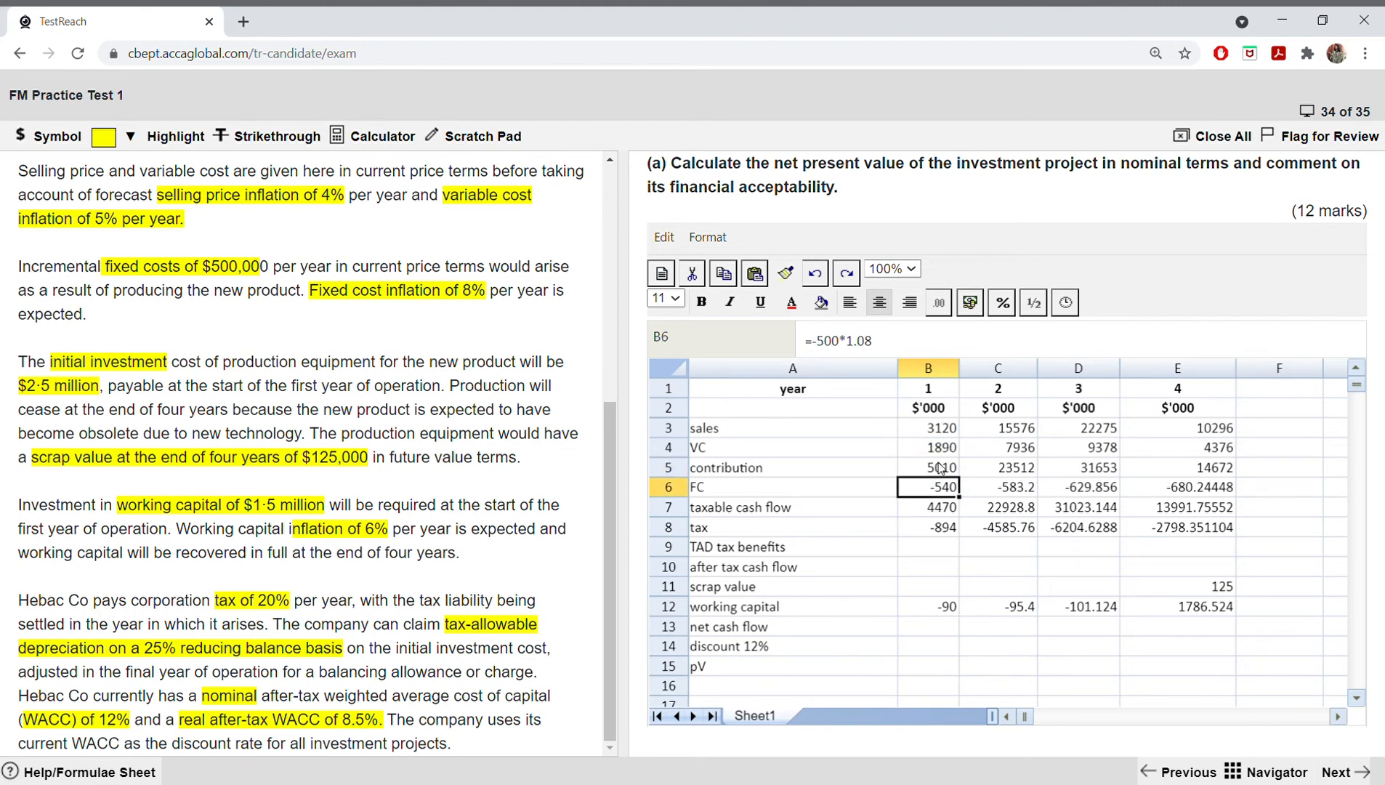
Step: Replace the contribution formula in B5 with =B3-B4 and fill it across to E5
left_click(941, 468)
double_click(942, 468)
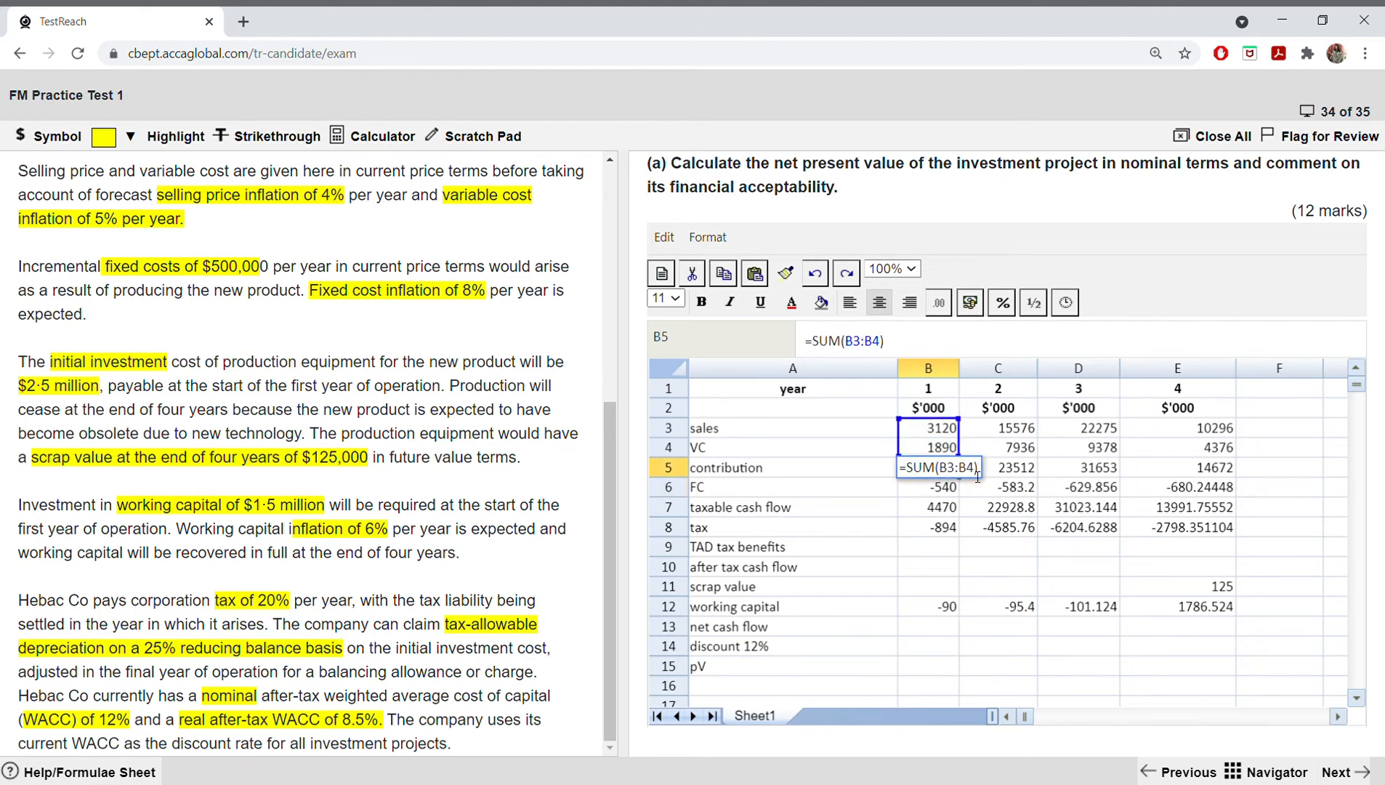
key("BackSpace")
key("BackSpace")
key("BackSpace")
key("BackSpace")
key("BackSpace")
key("BackSpace")
key("BackSpace")
key("BackSpace")
key("BackSpace")
key("BackSpace")
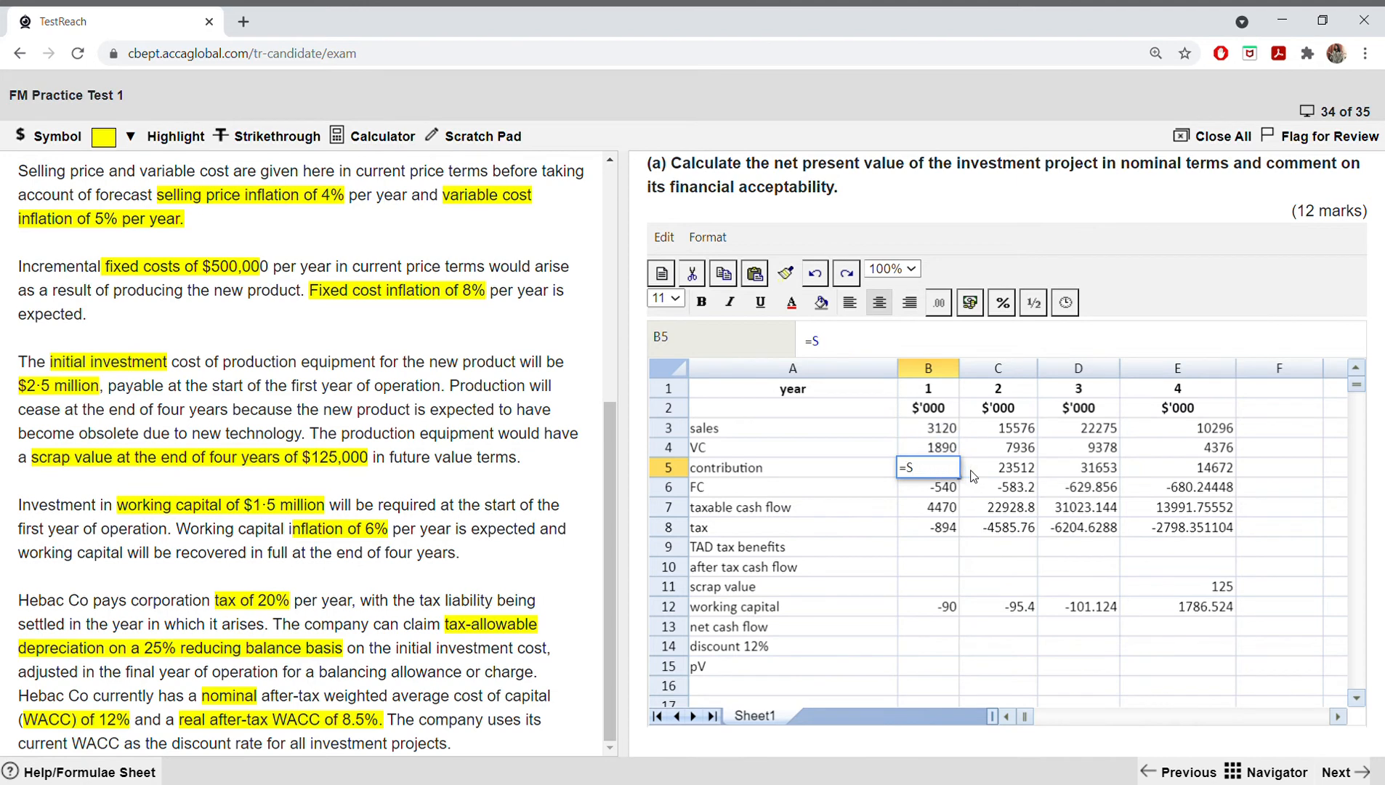
left_click(944, 434)
type("-")
left_click(947, 445)
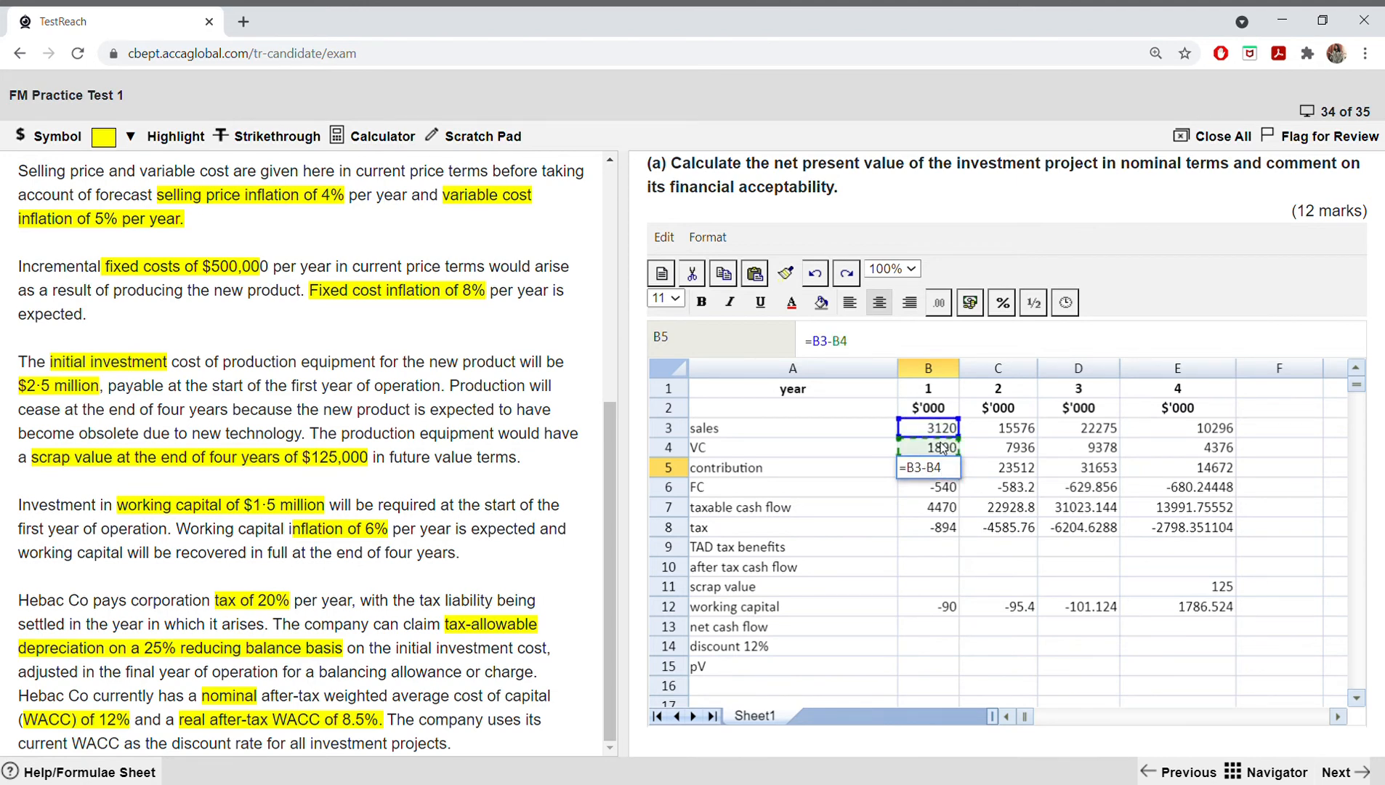
key("Return")
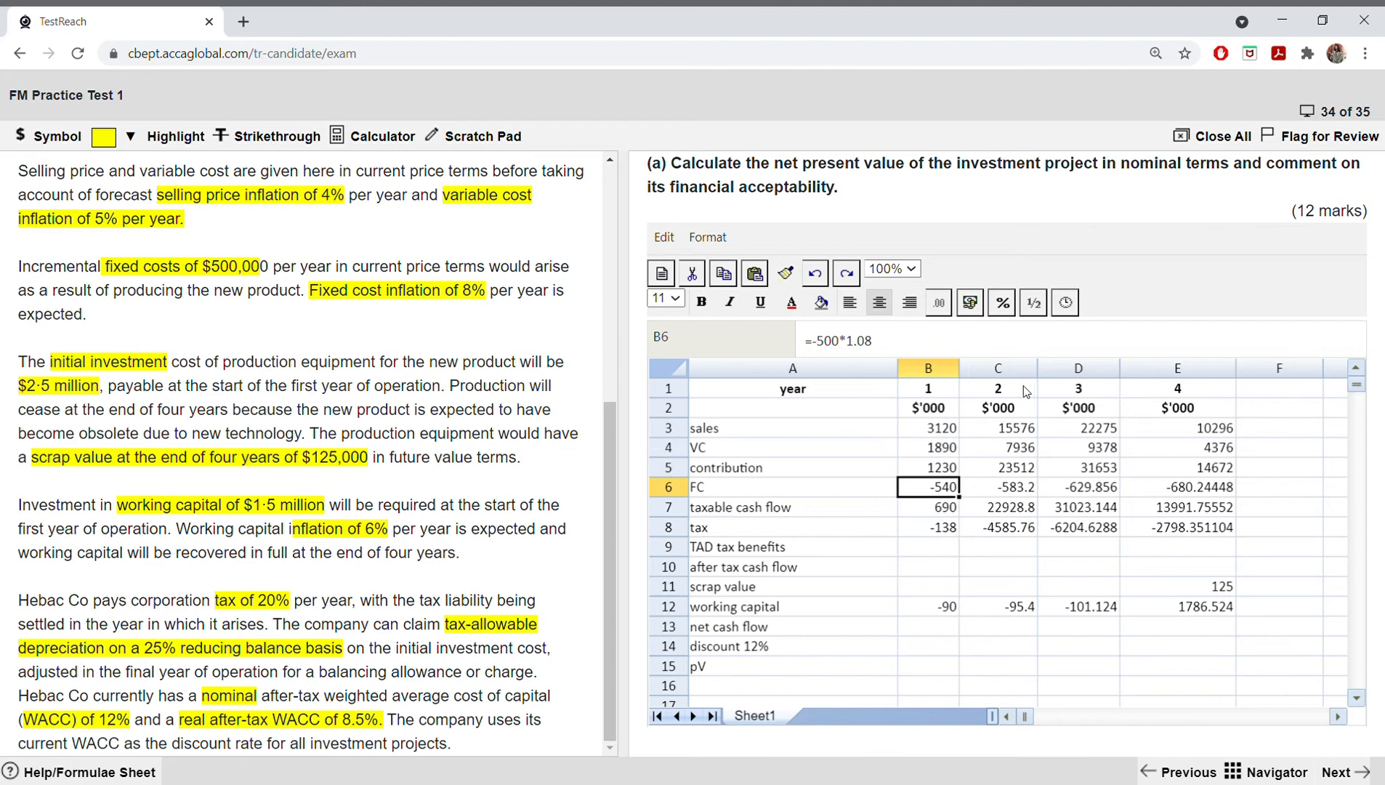
left_click(944, 466)
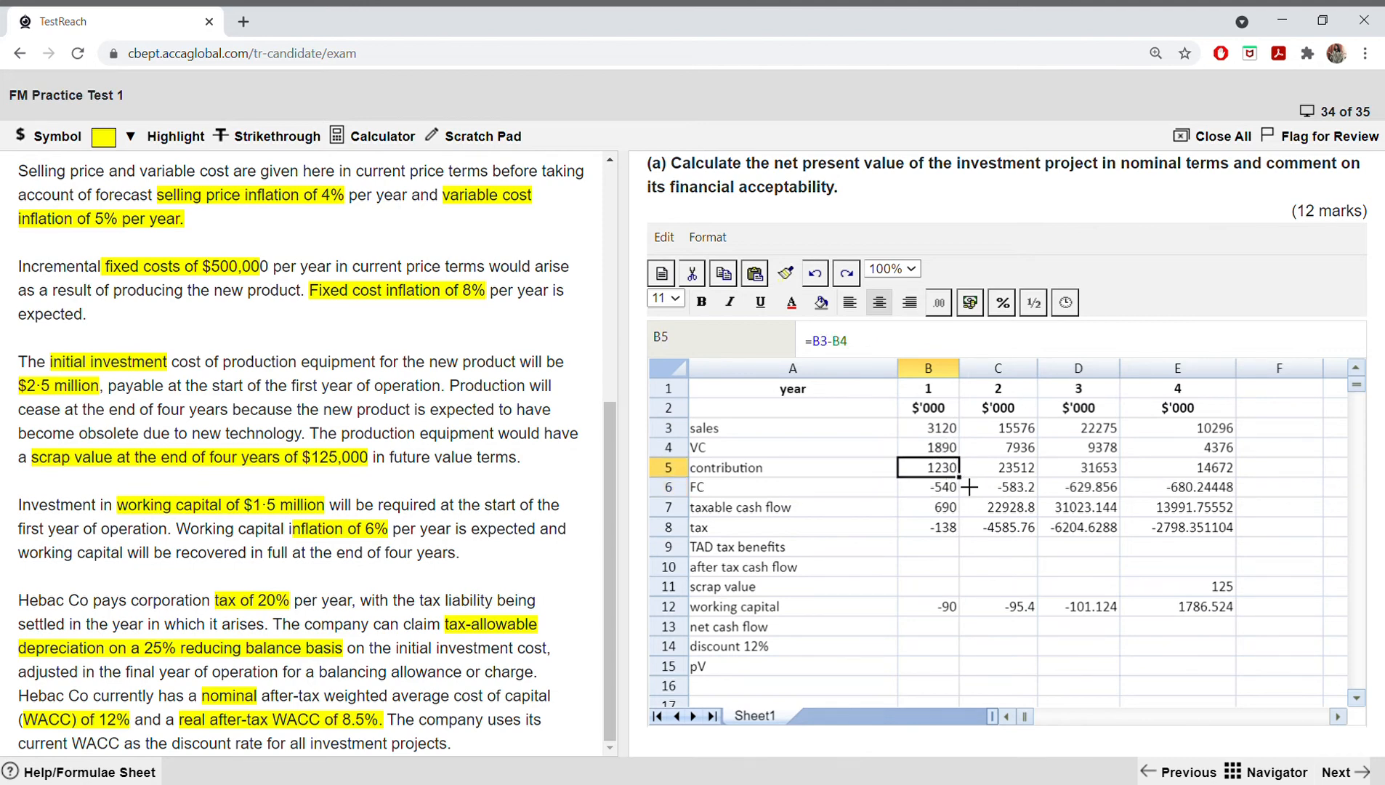
left_click_drag(959, 476, 1155, 480)
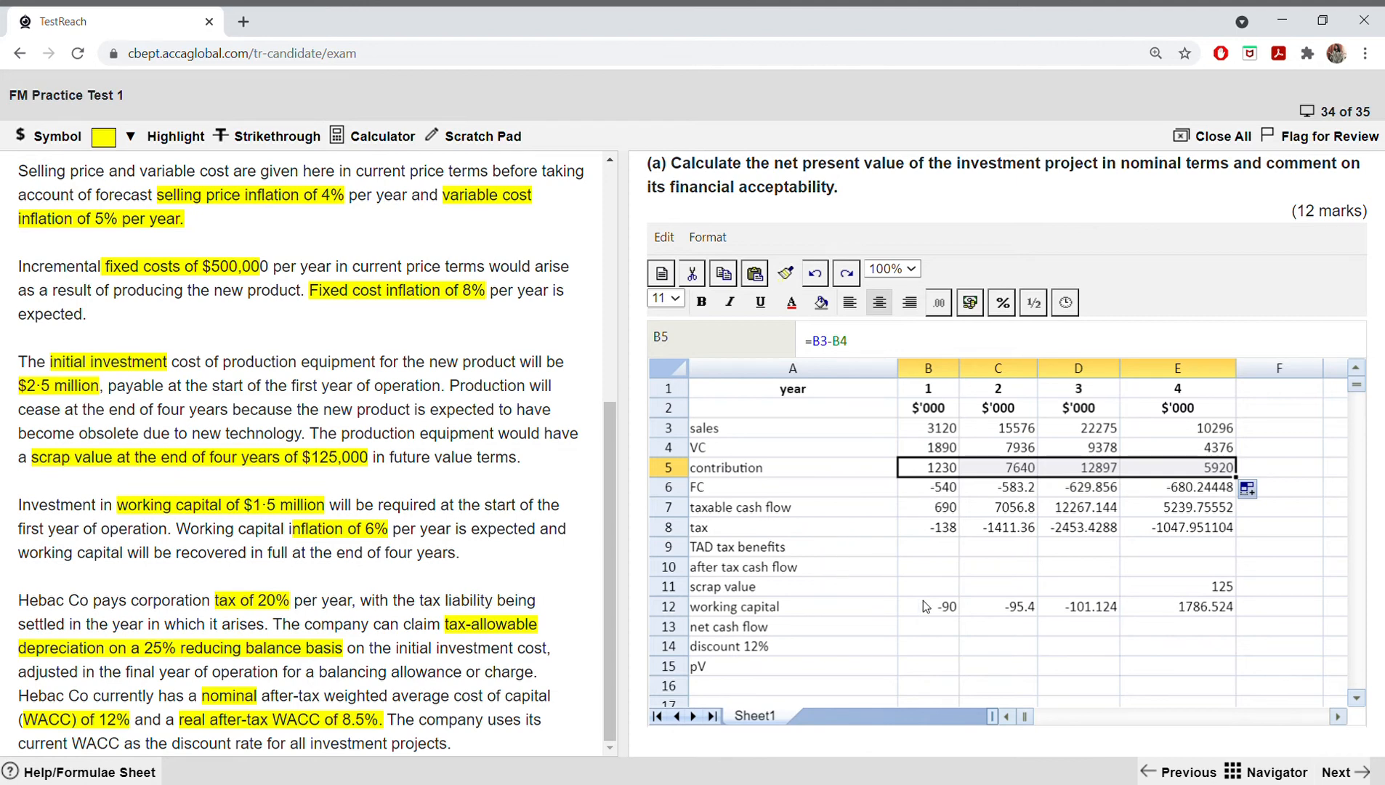
Step: Add a TAD heading in A37, below the variable cost workings
left_click(1354, 697)
scroll(1357, 697, "down", 4)
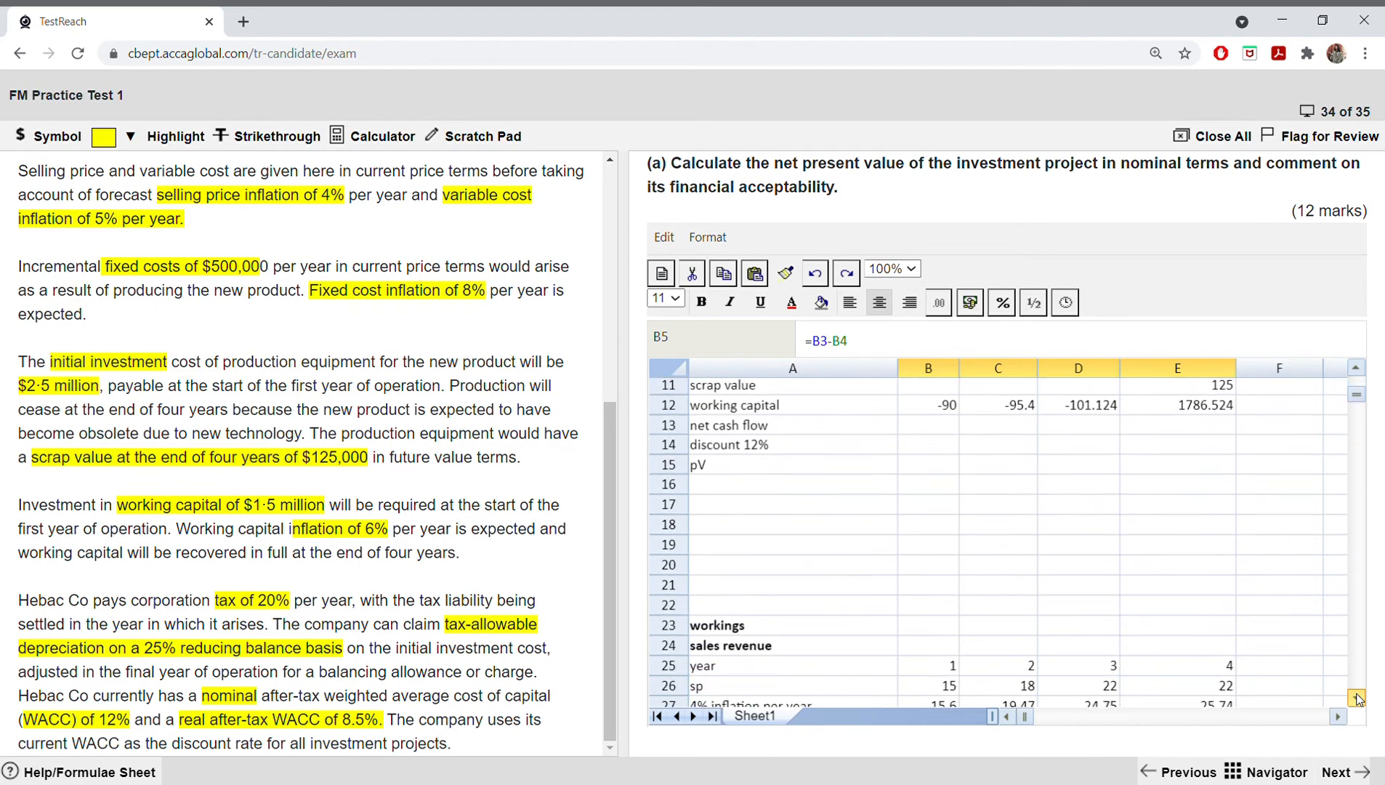
scroll(1357, 697, "down", 5)
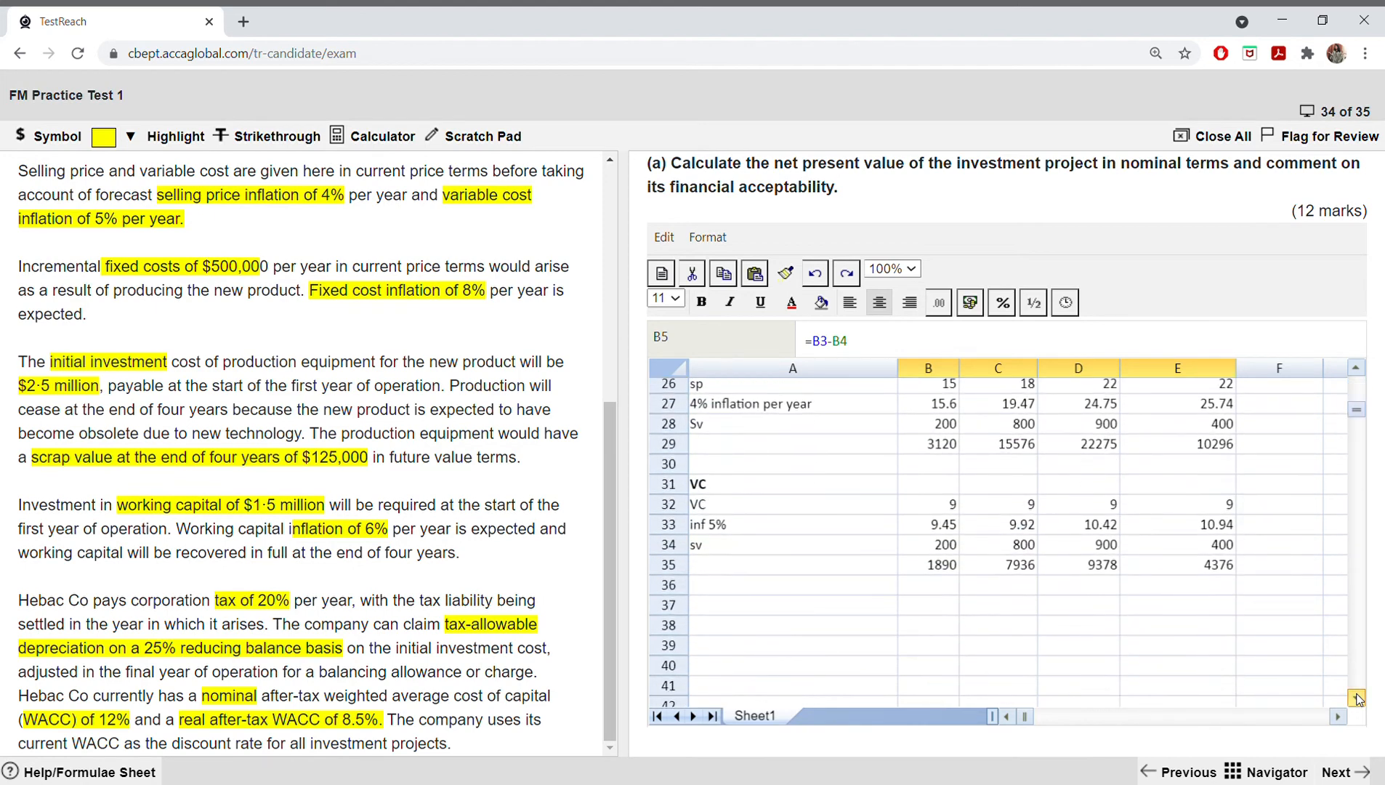
left_click(727, 584)
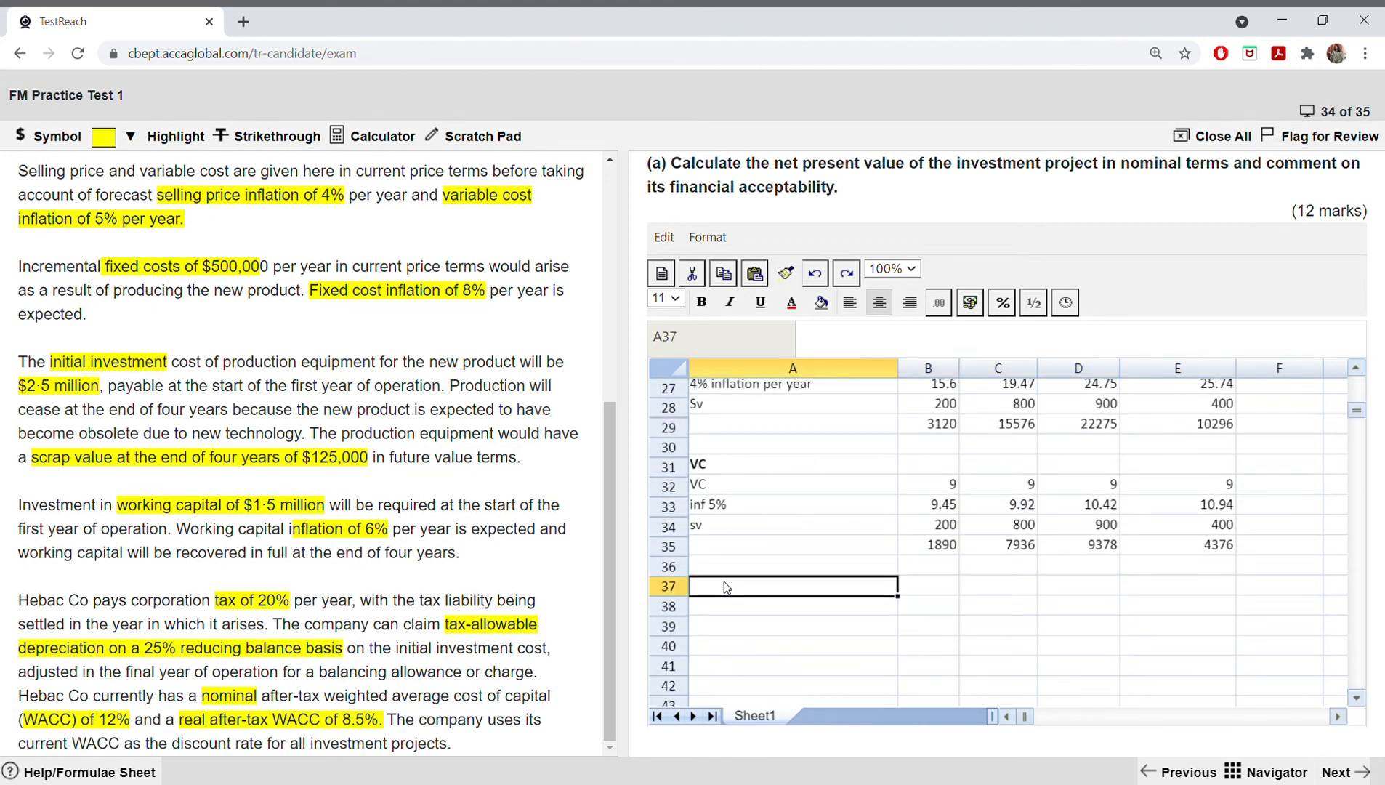
type("TAD")
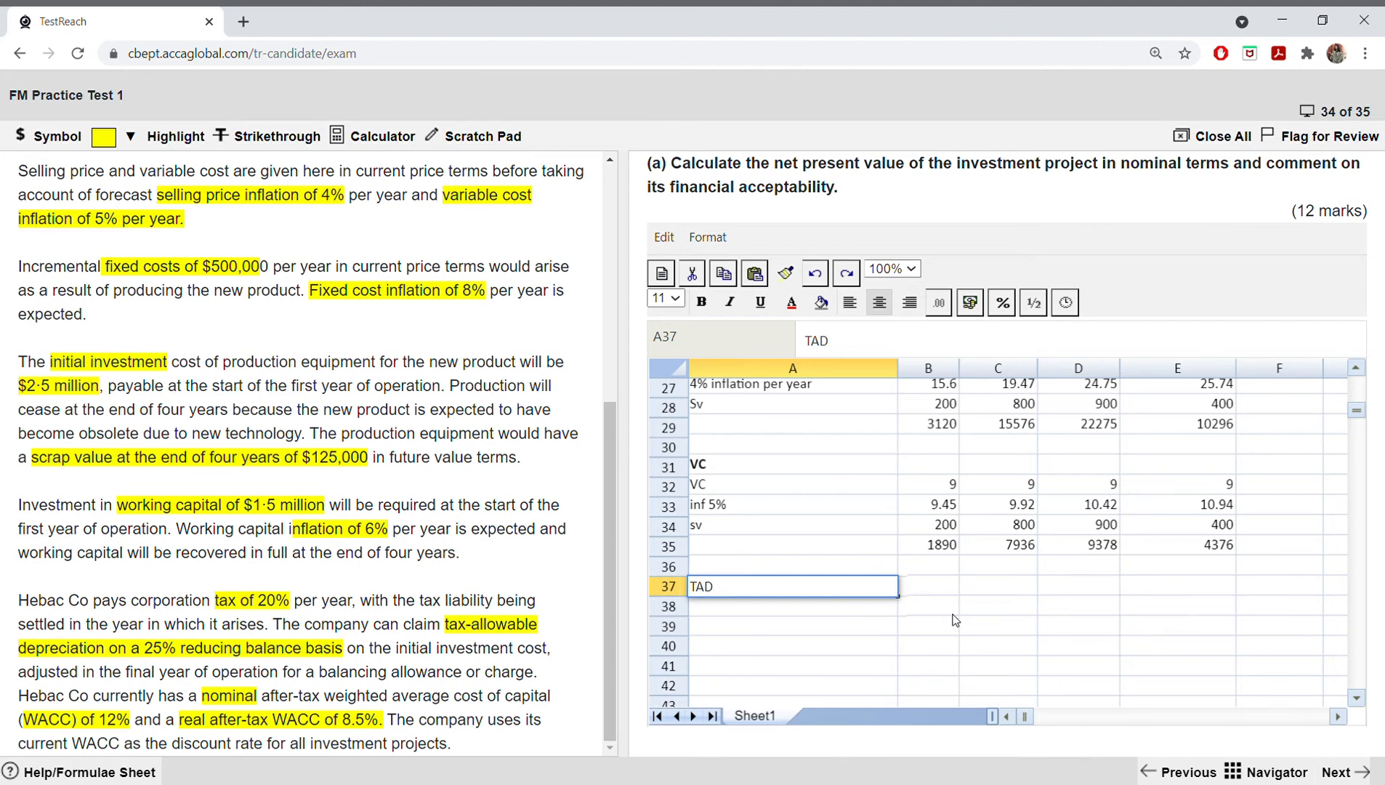
Step: Copy the $'000 unit headings from B2:E2 and paste them beside the TAD heading into B37:E37
left_click(927, 587)
scroll(926, 582, "up", 9)
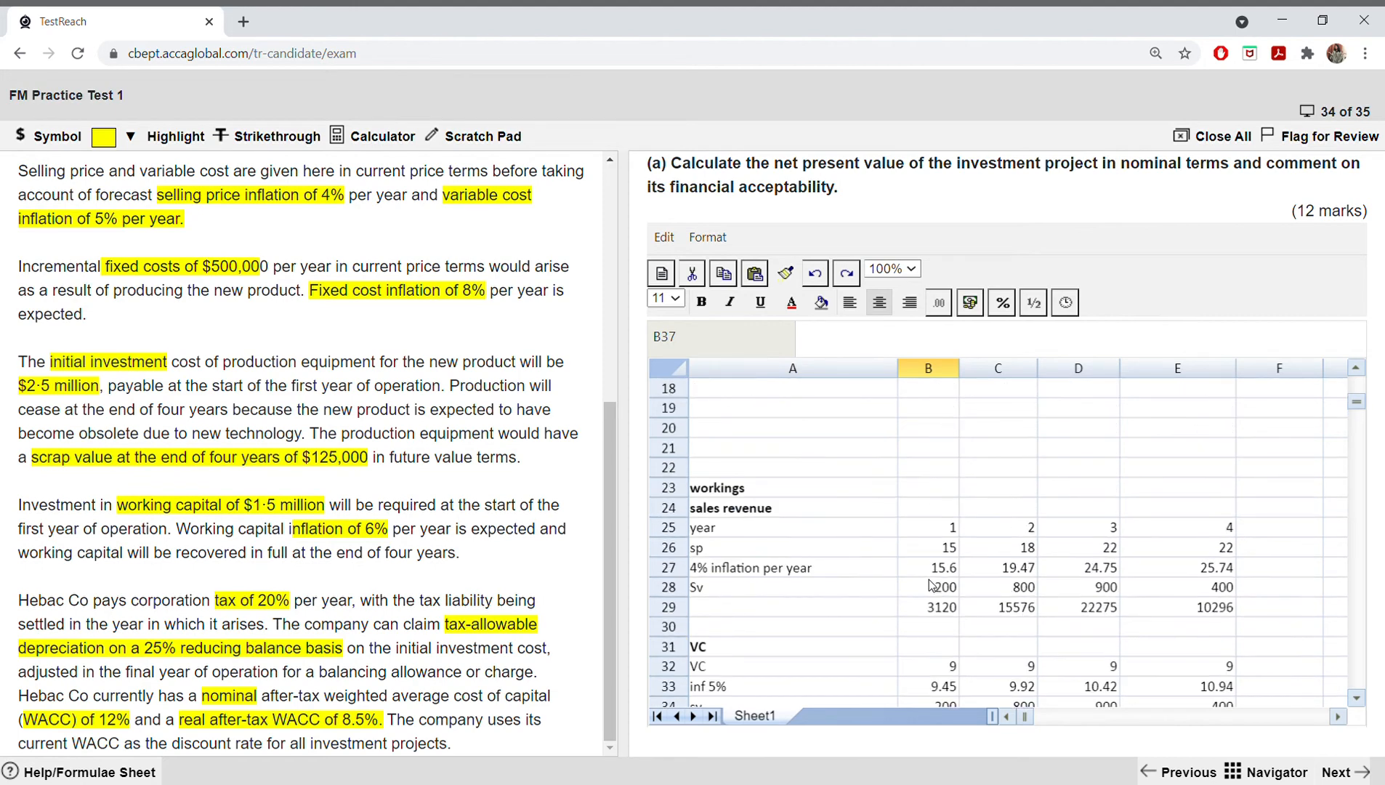
scroll(929, 578, "down", 16)
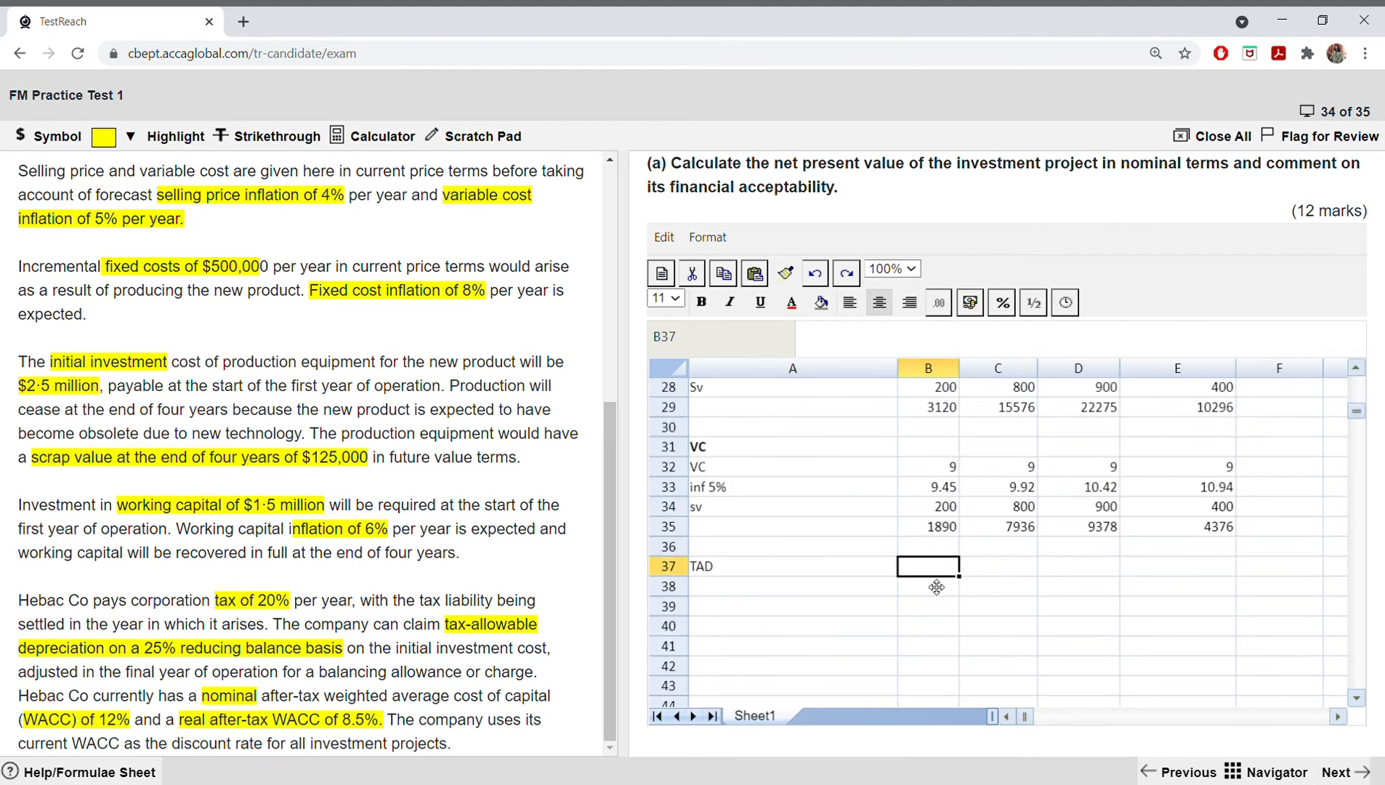
scroll(929, 578, "up", 8)
scroll(933, 537, "up", 8)
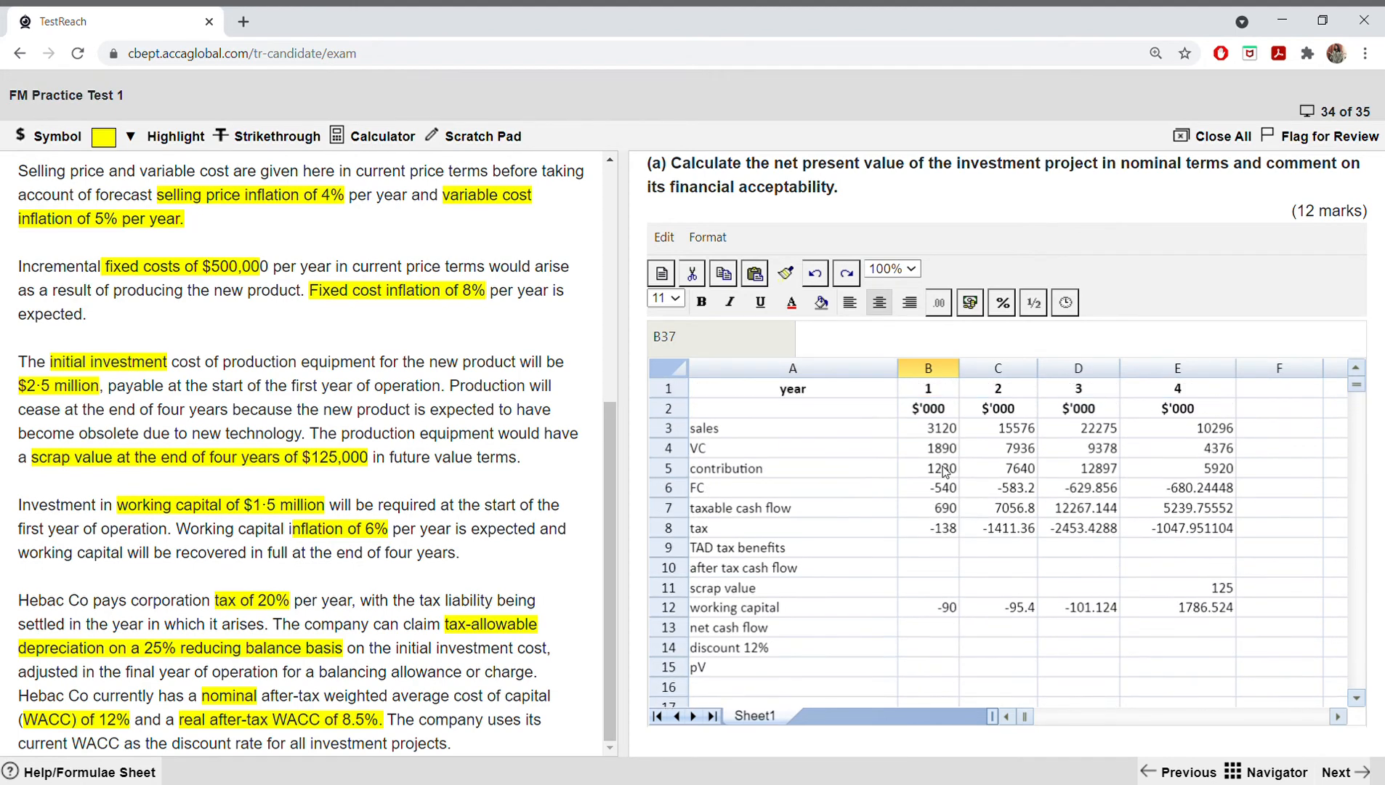
left_click_drag(936, 412, 1142, 414)
right_click(1145, 415)
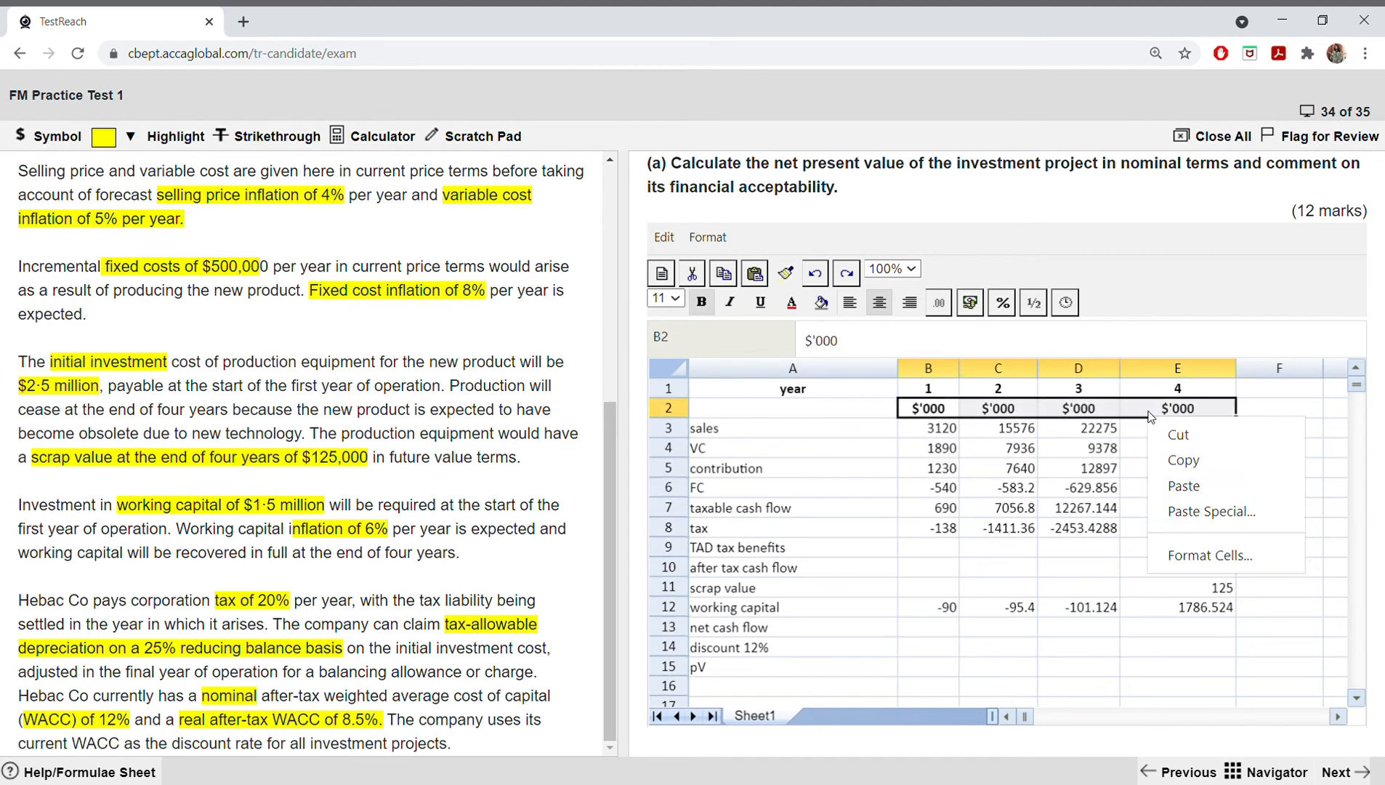
left_click(1166, 459)
scroll(1103, 472, "down", 11)
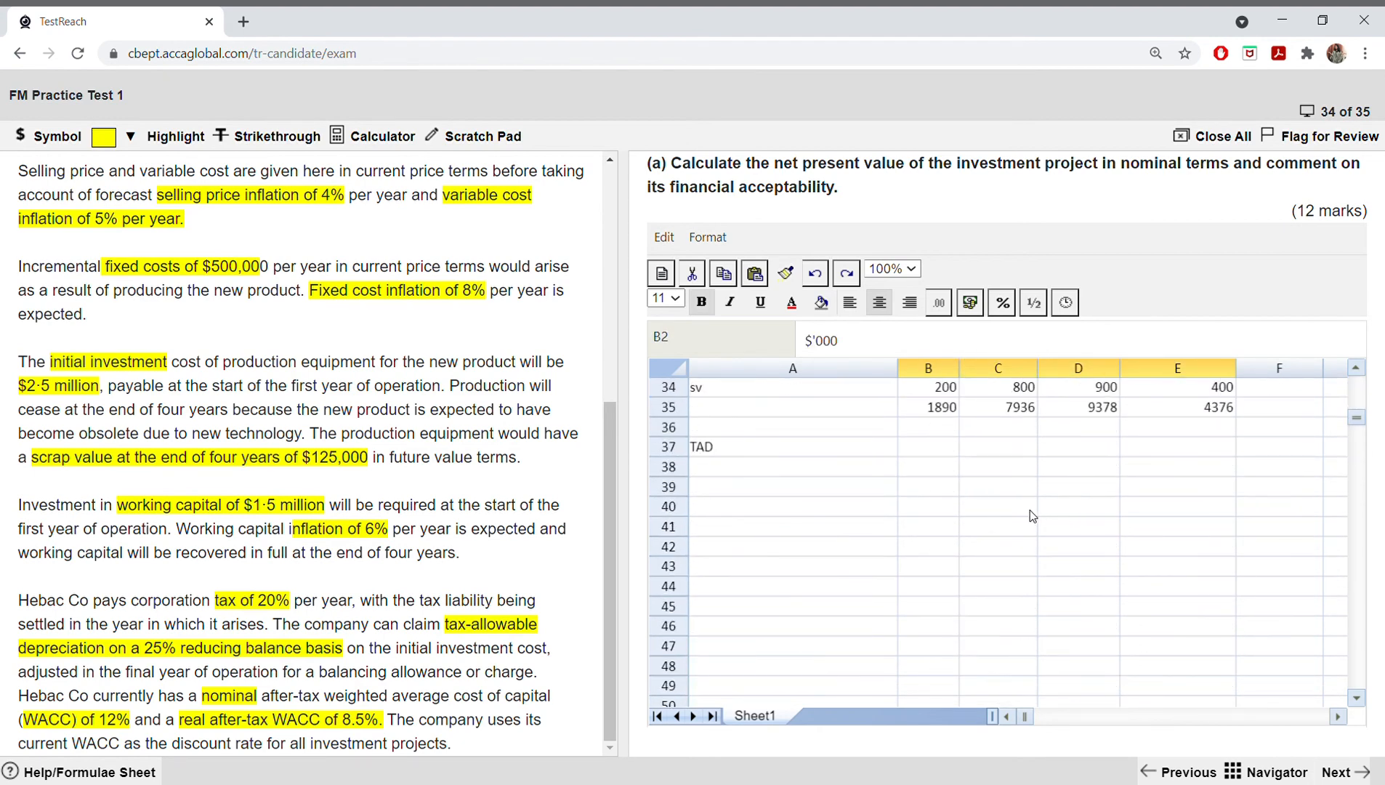
left_click_drag(937, 447, 1071, 447)
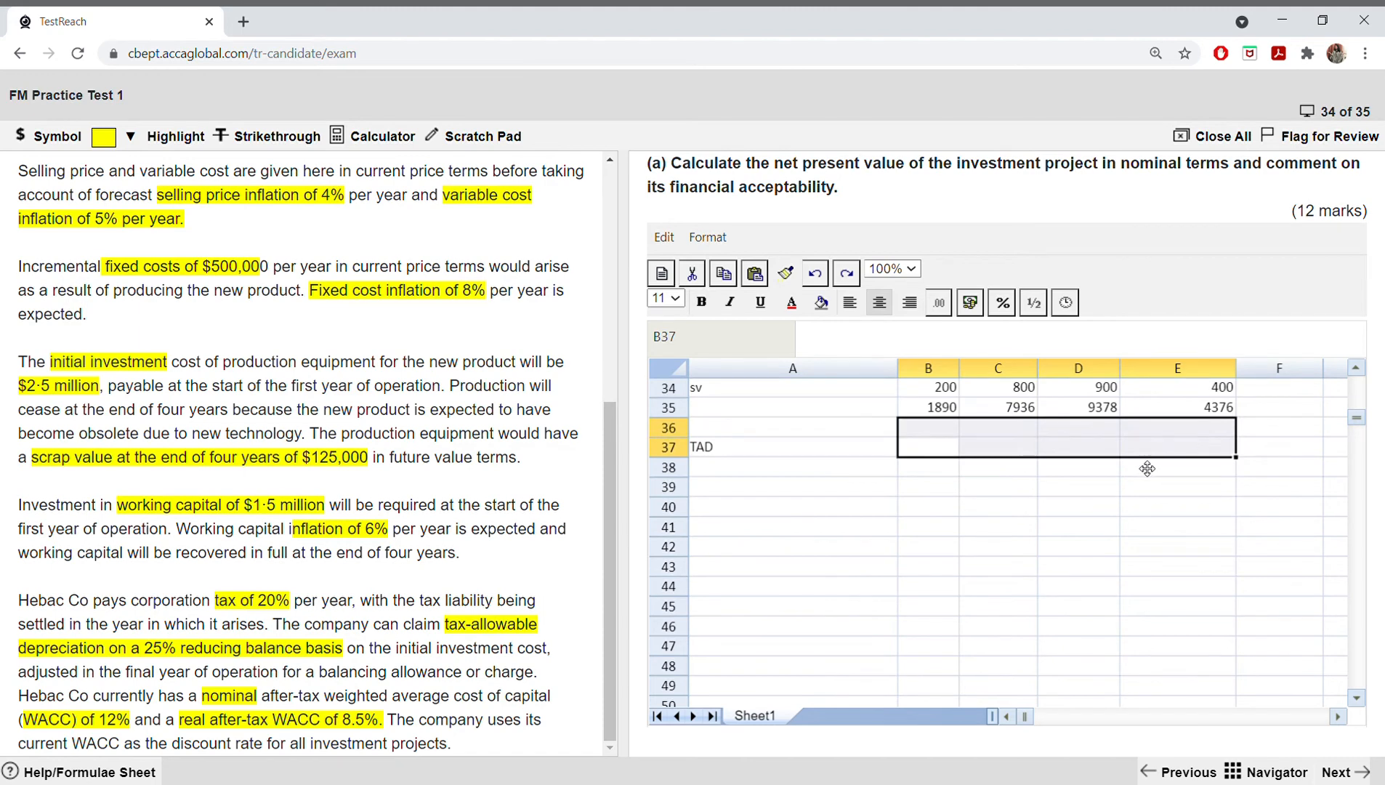
left_click(937, 455)
left_click_drag(937, 456, 1156, 451)
right_click(1157, 450)
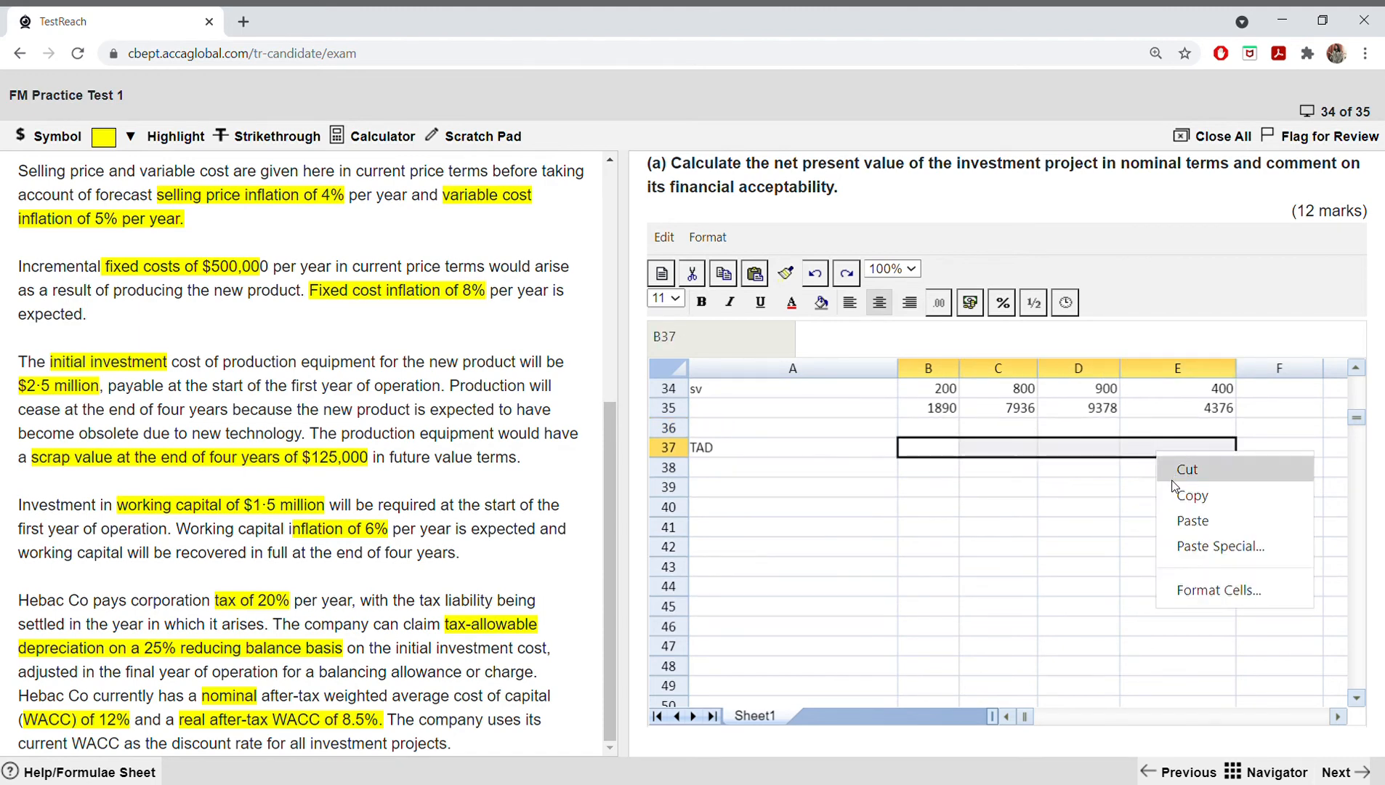
left_click(1184, 519)
left_click(924, 467)
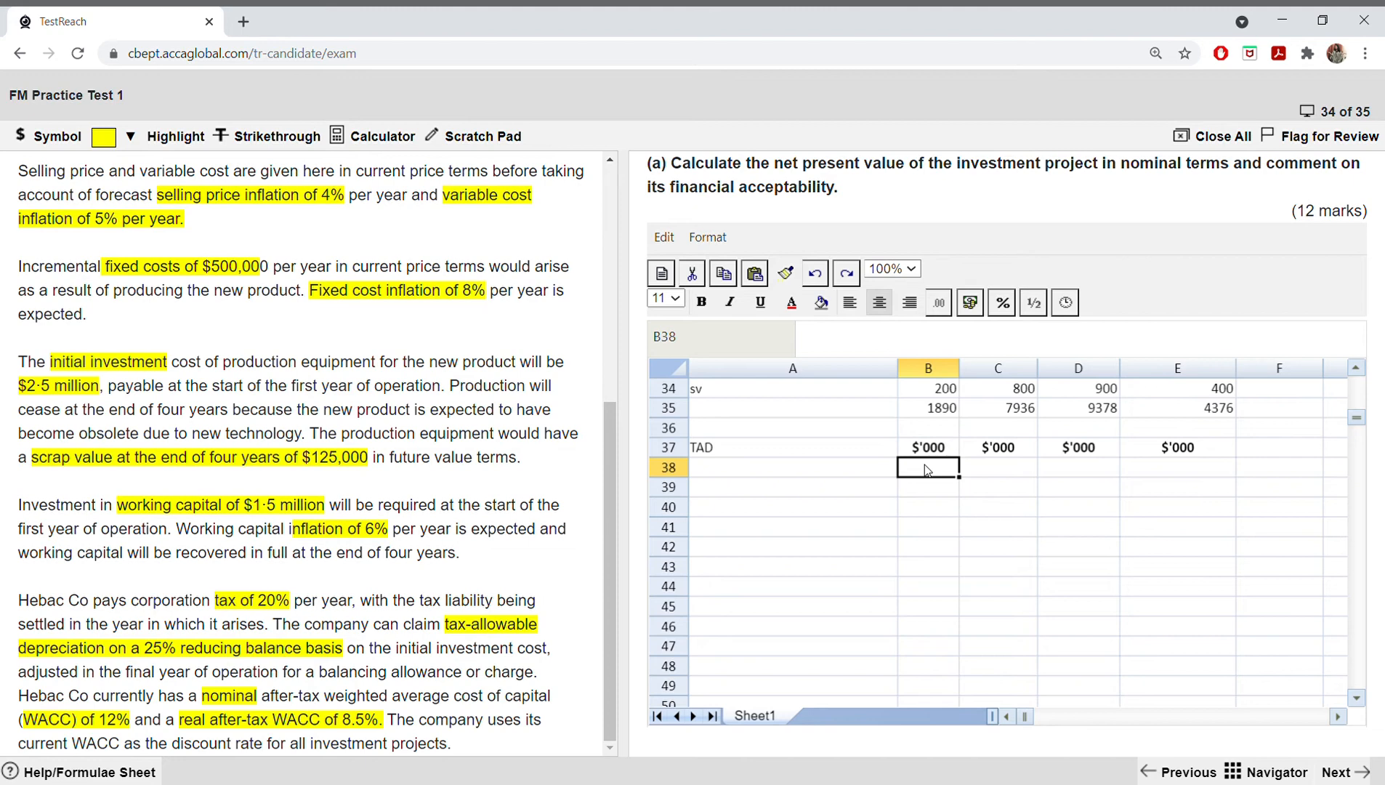
type("TAD")
key("BackSpace")
key("BackSpace")
key("BackSpace")
Step: Label the rows under the TAD heading as TAD in A38 and tax benefit in A39
key("Left")
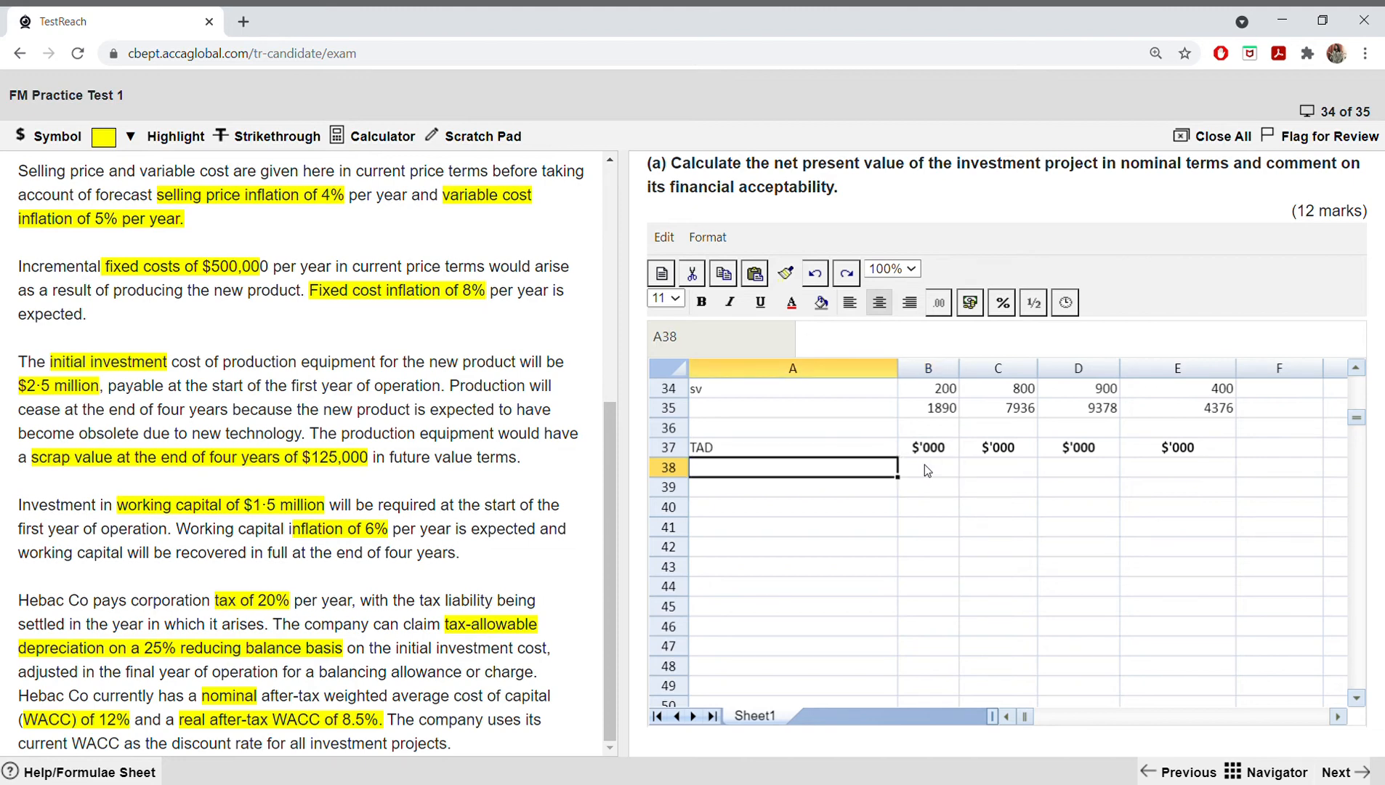
type("TAD")
key("Return")
type("ta")
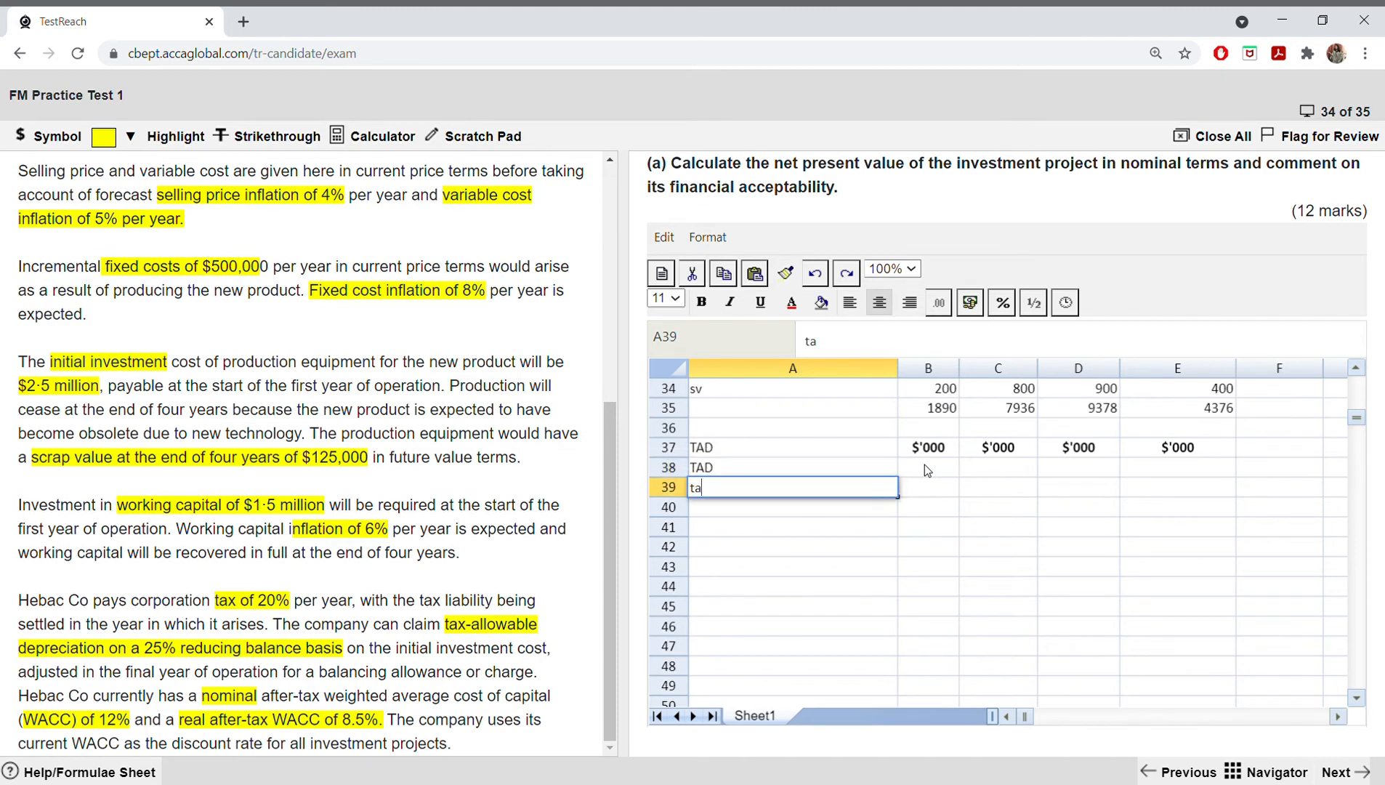
type("x benefit")
key("Tab")
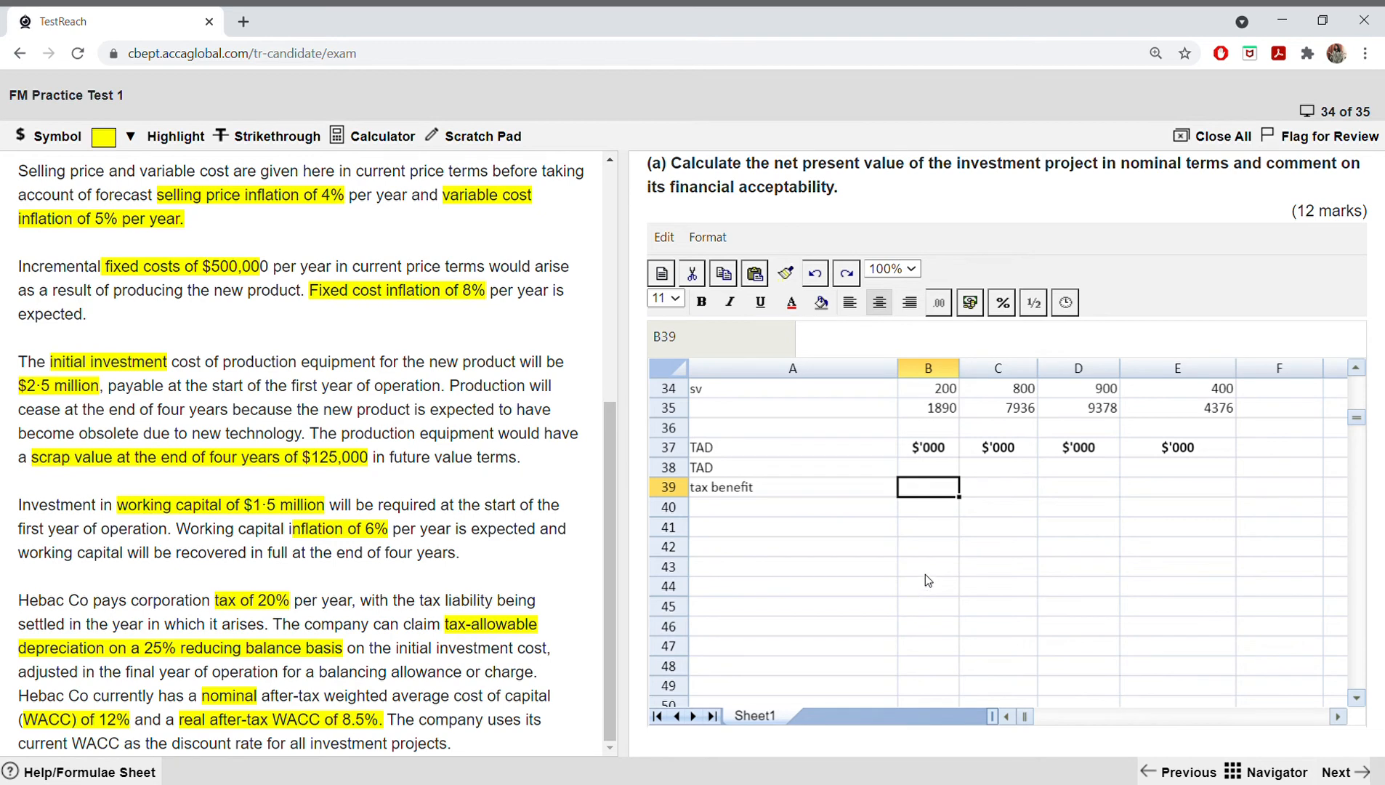
Step: Calculate the year 1 tax-allowable depreciation as .25*2500 with the exam's on-screen calculator
left_click(377, 136)
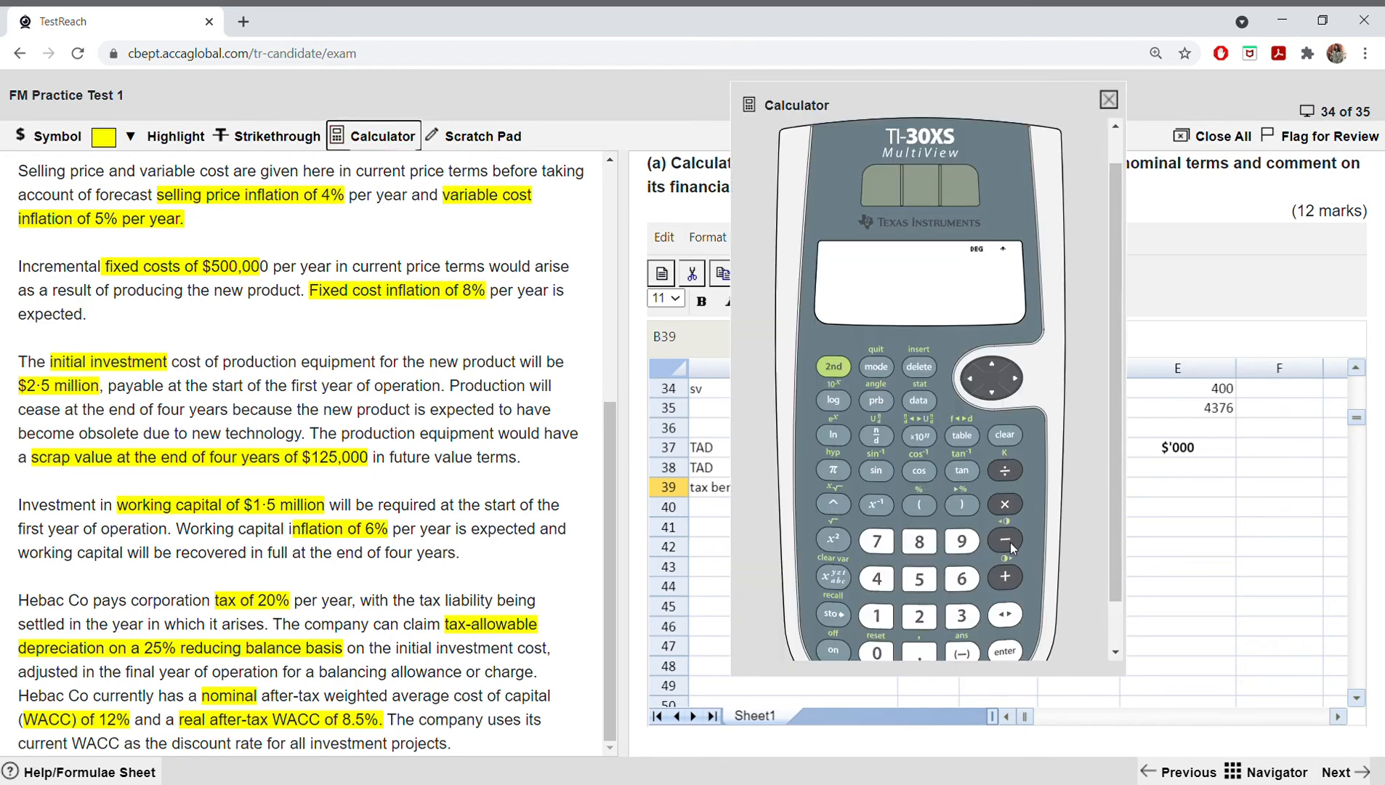
left_click(916, 651)
left_click(918, 616)
left_click(919, 579)
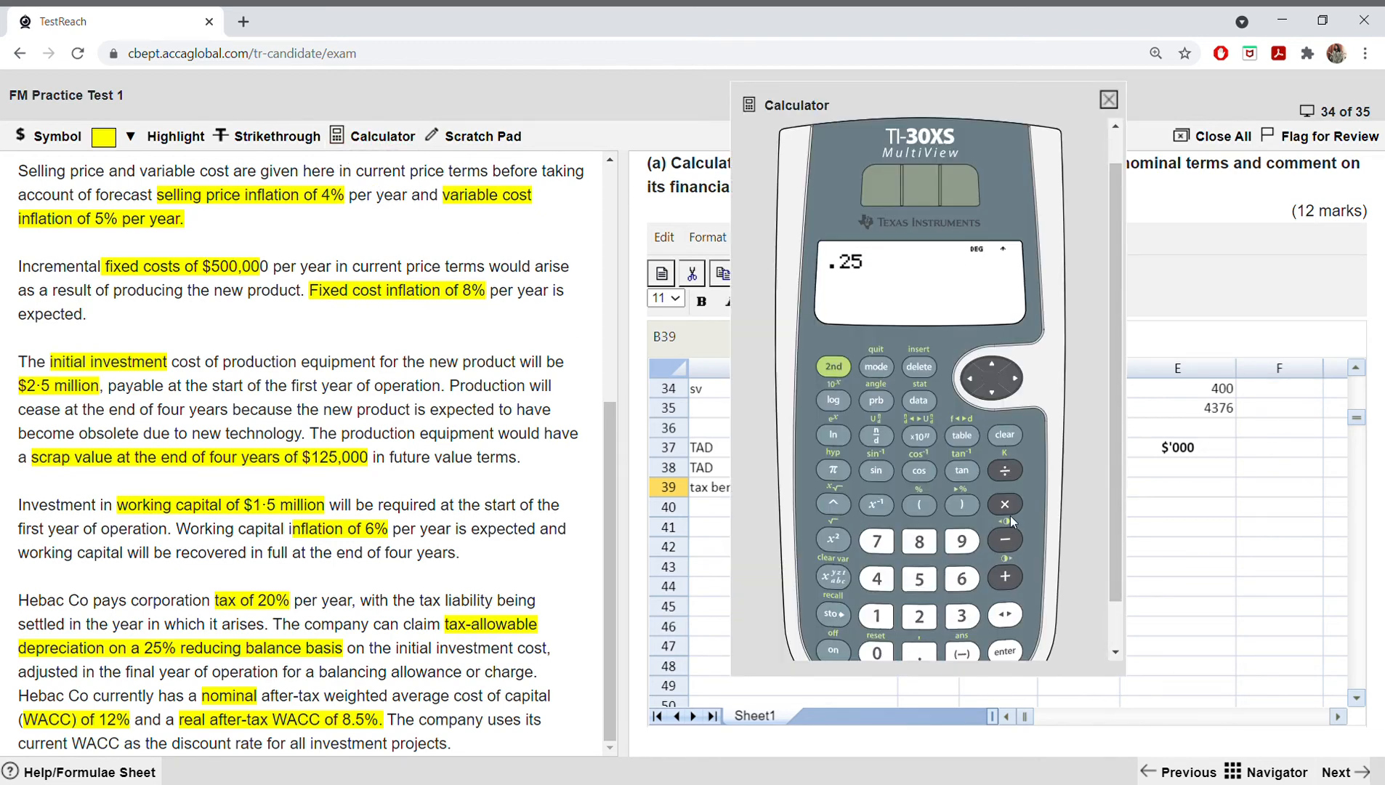
left_click(1011, 504)
left_click(919, 616)
left_click(919, 650)
left_click(929, 579)
left_click(919, 367)
left_click(918, 367)
left_click(927, 580)
left_click(877, 652)
left_click(876, 652)
left_click(1004, 653)
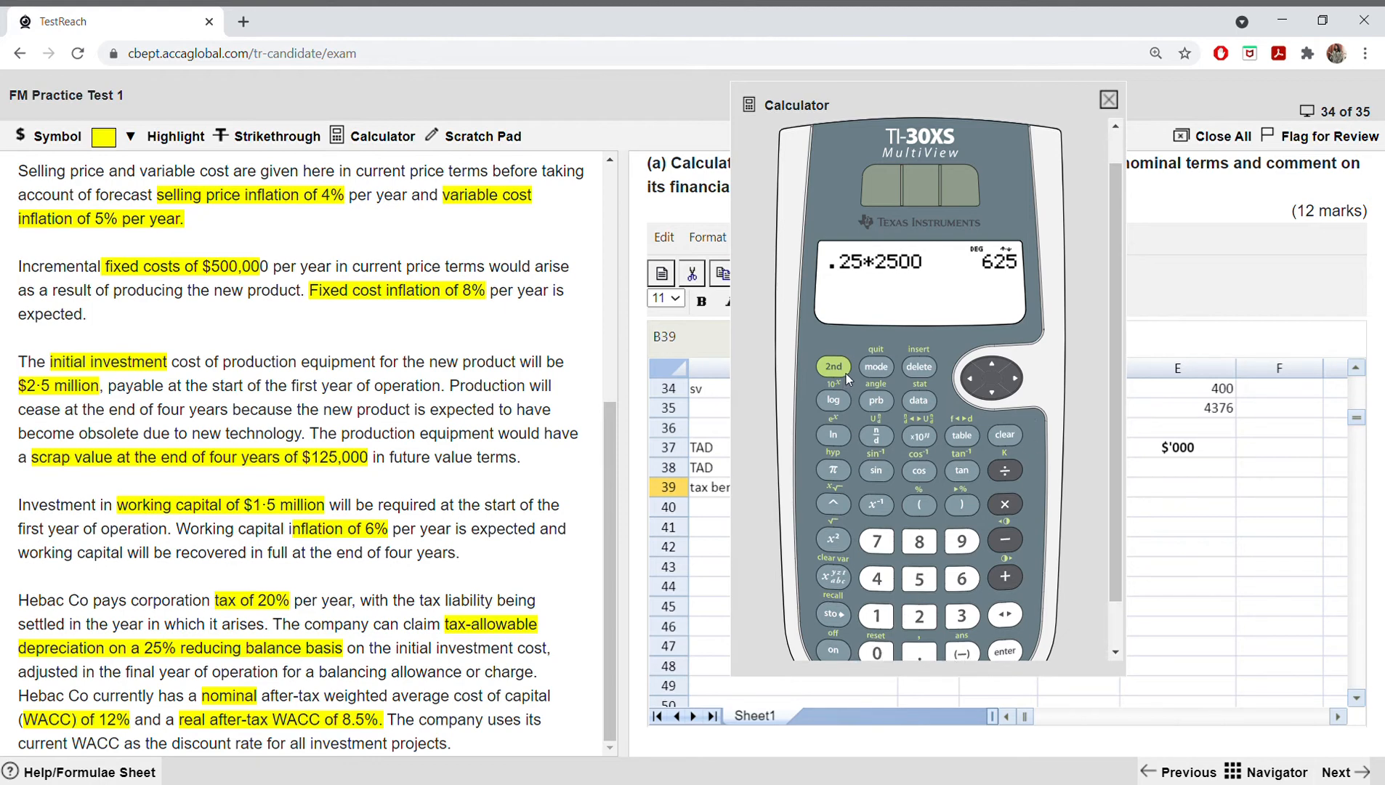
Step: Move the calculator off the spreadsheet cells and enter 625 as the year 1 TAD in B38
left_click_drag(993, 119, 560, 147)
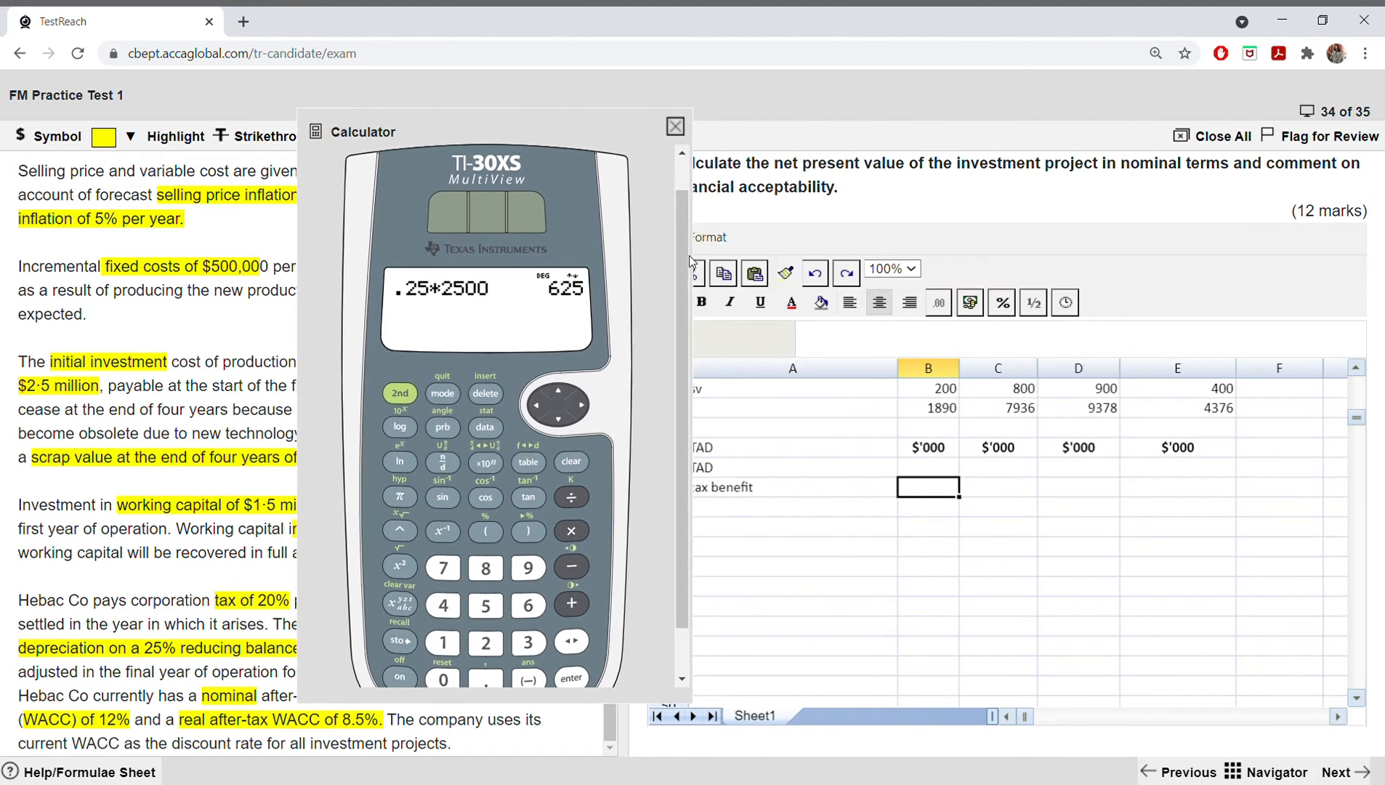
left_click(920, 471)
type("625")
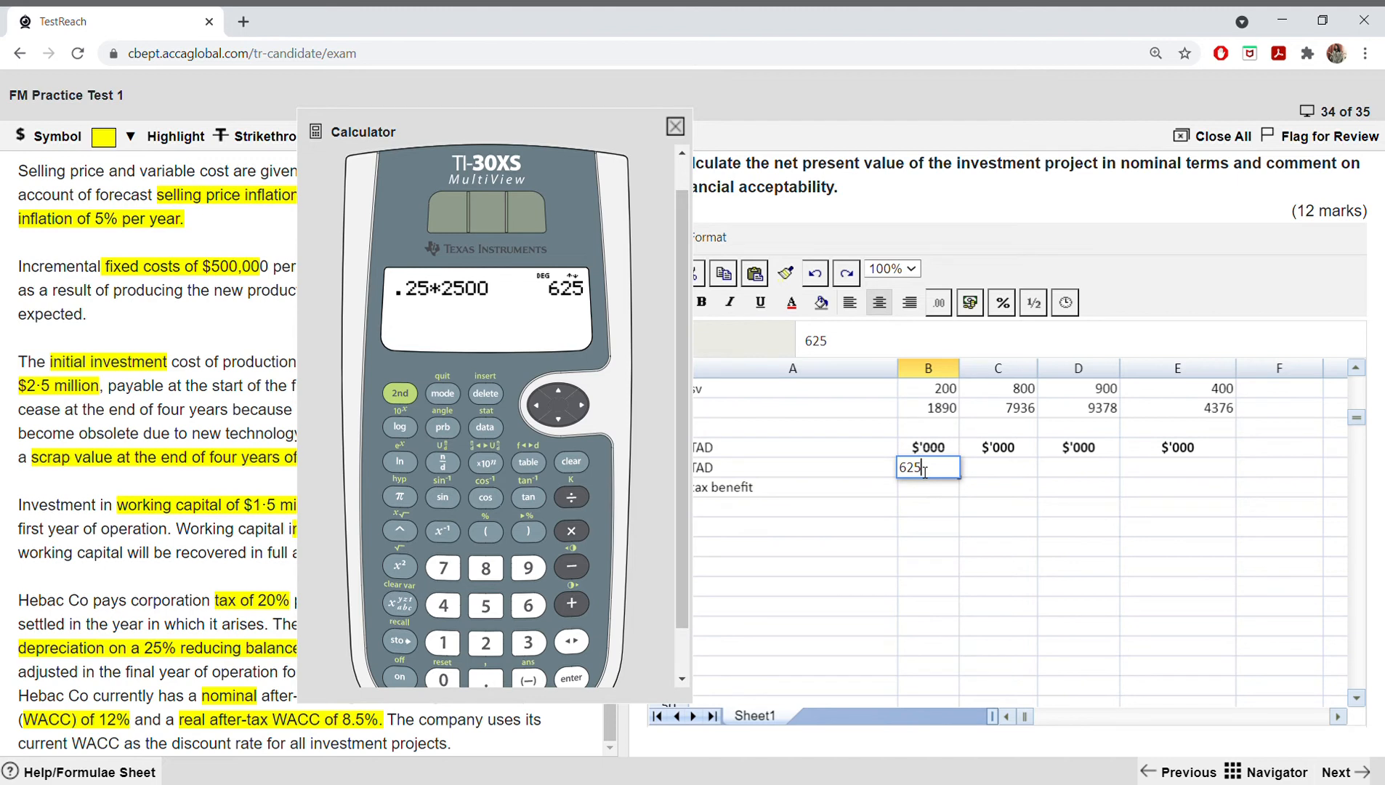
key("Tab")
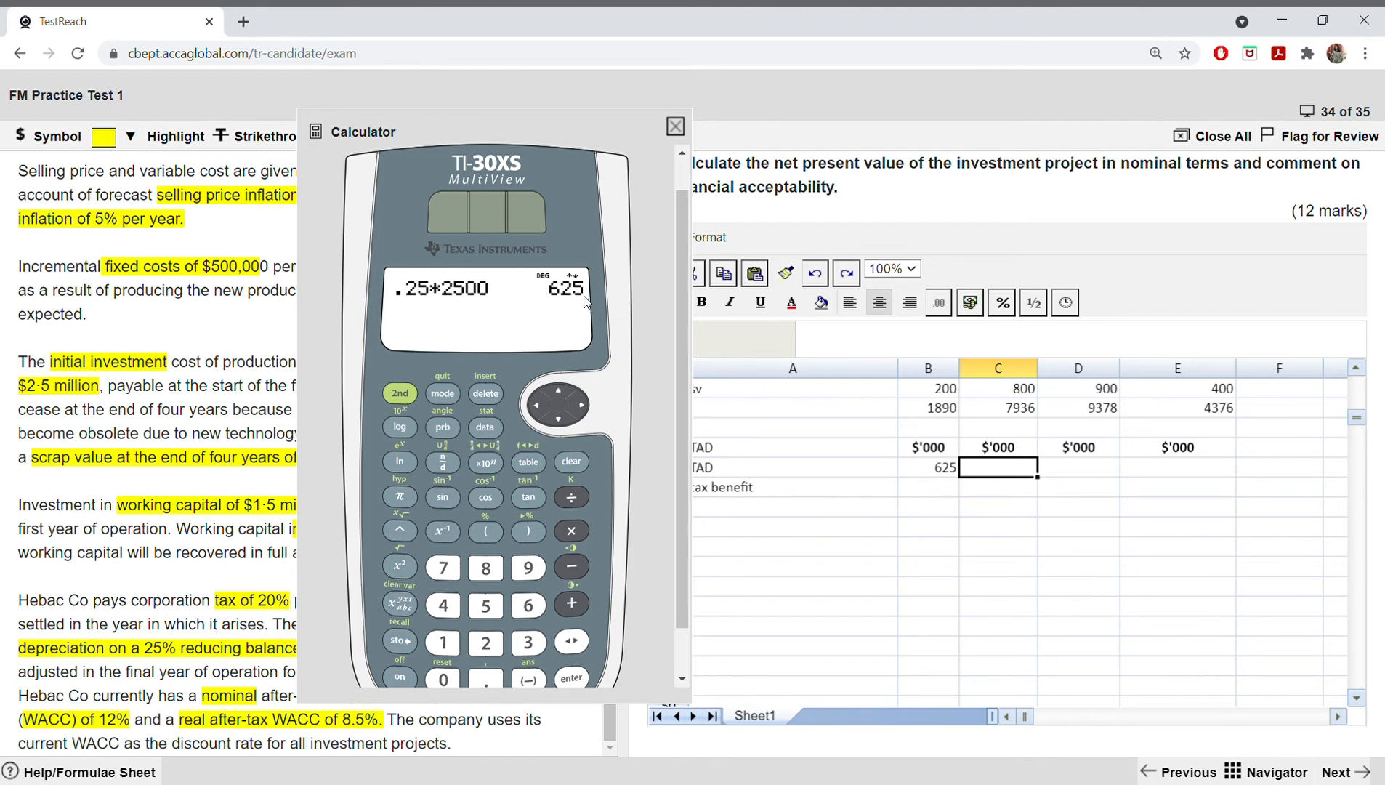
Step: Calculate 25% of the year 1 TAD as .25*625 on the calculator
left_click(486, 678)
left_click(485, 643)
left_click(485, 605)
left_click(571, 530)
left_click(528, 605)
left_click(485, 643)
left_click(485, 605)
left_click(571, 677)
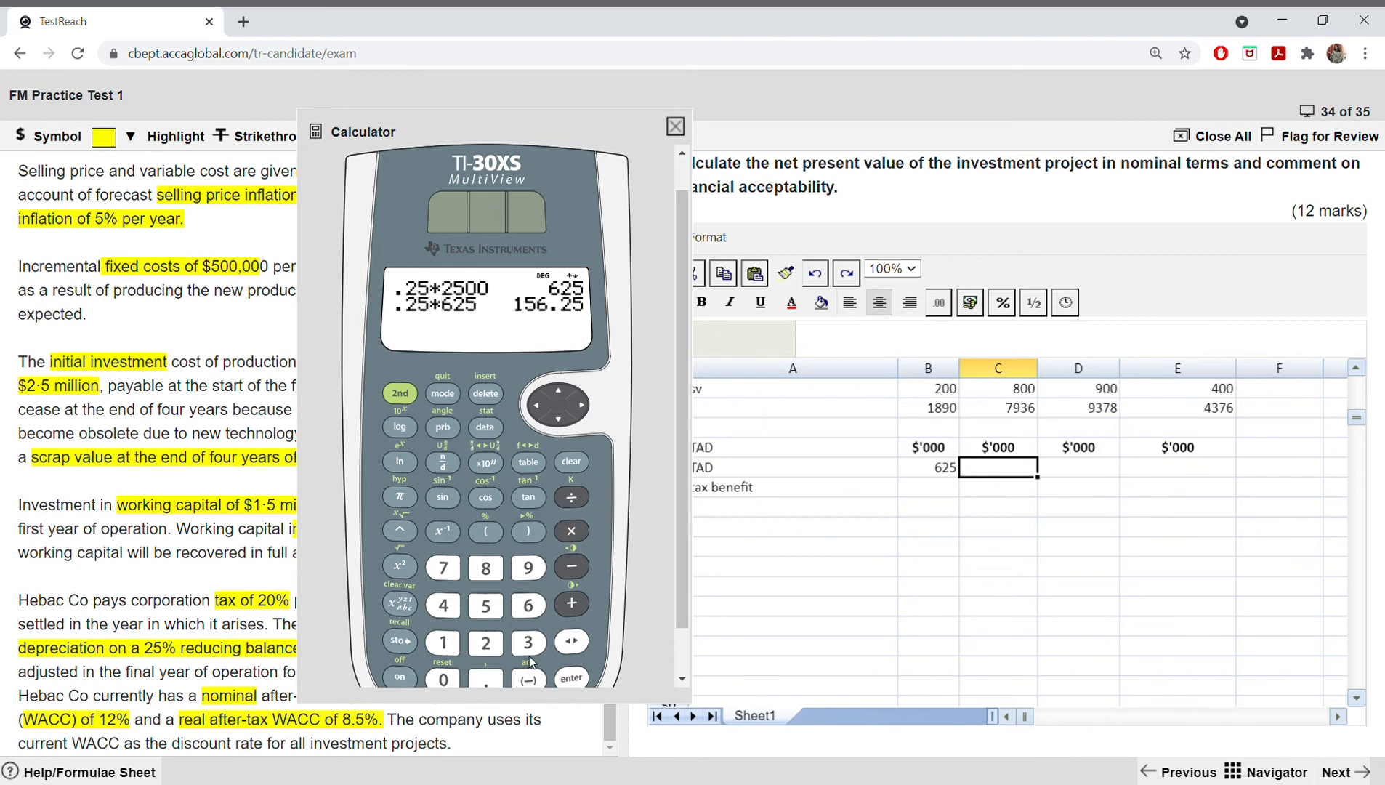
Step: Subtract the 25% reduction from the year 1 TAD by calculating 625-156.25
left_click(529, 606)
left_click(487, 642)
left_click(487, 605)
left_click(572, 566)
left_click(443, 642)
left_click(487, 605)
left_click(528, 605)
left_click(486, 679)
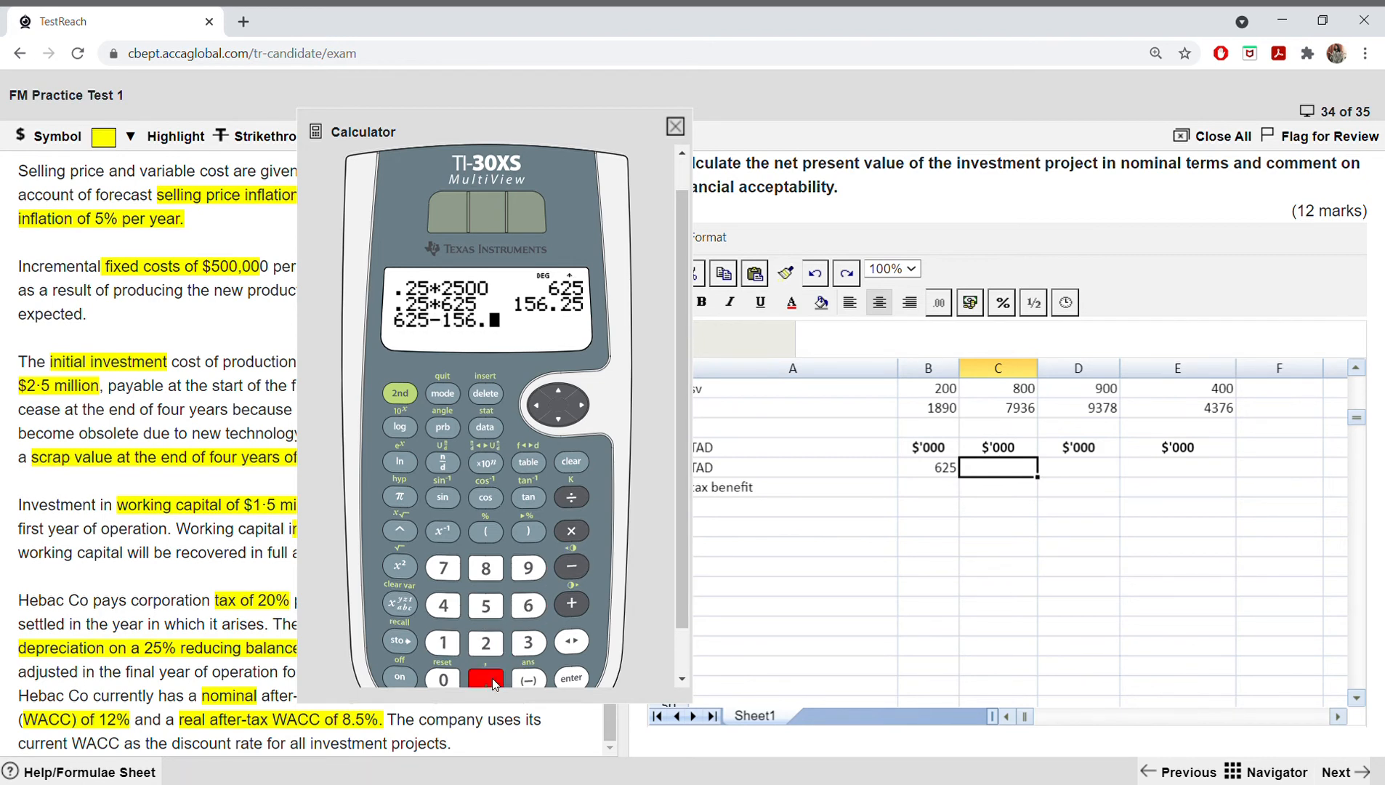
left_click(487, 642)
left_click(487, 605)
left_click(571, 679)
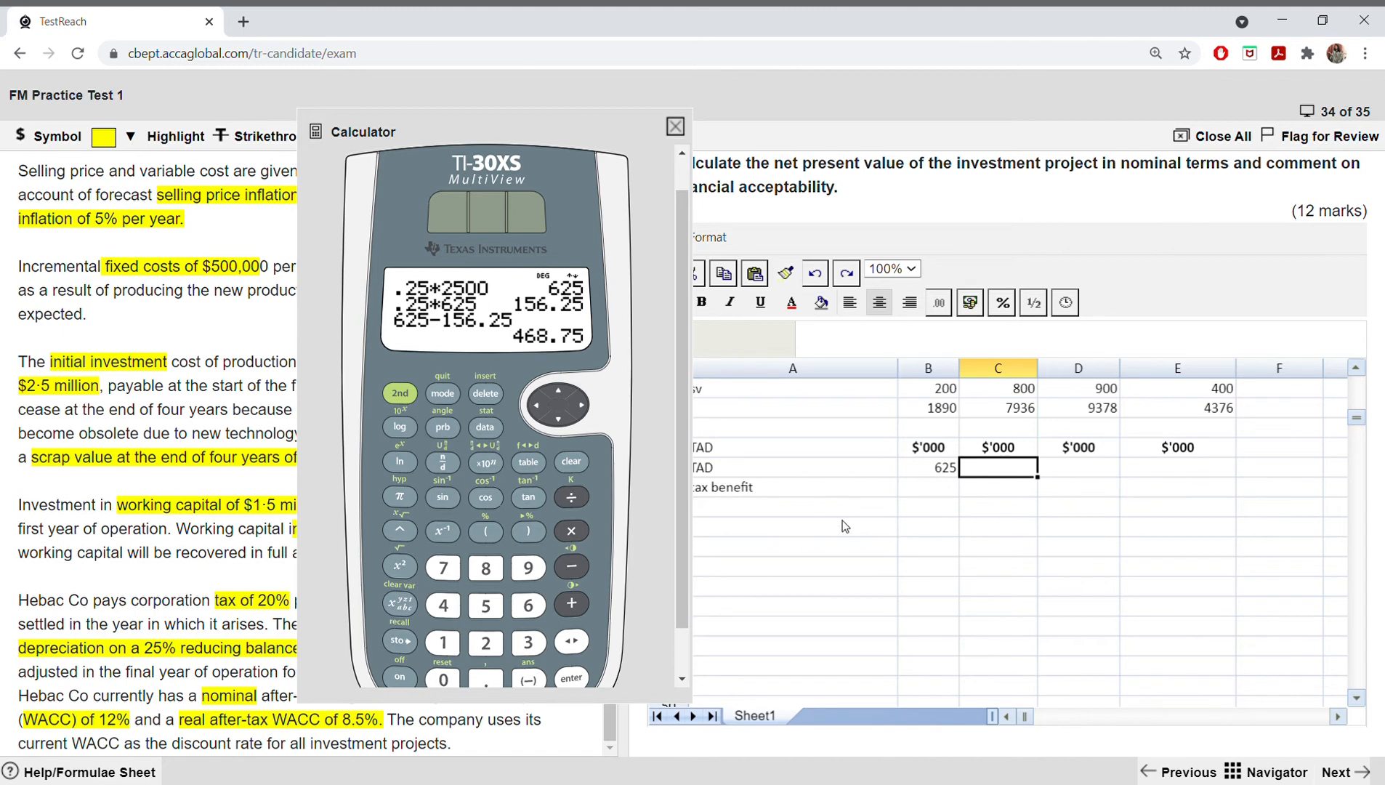
Step: Enter 469 as the year 2 TAD in C38 and clear the calculator's display
type("469")
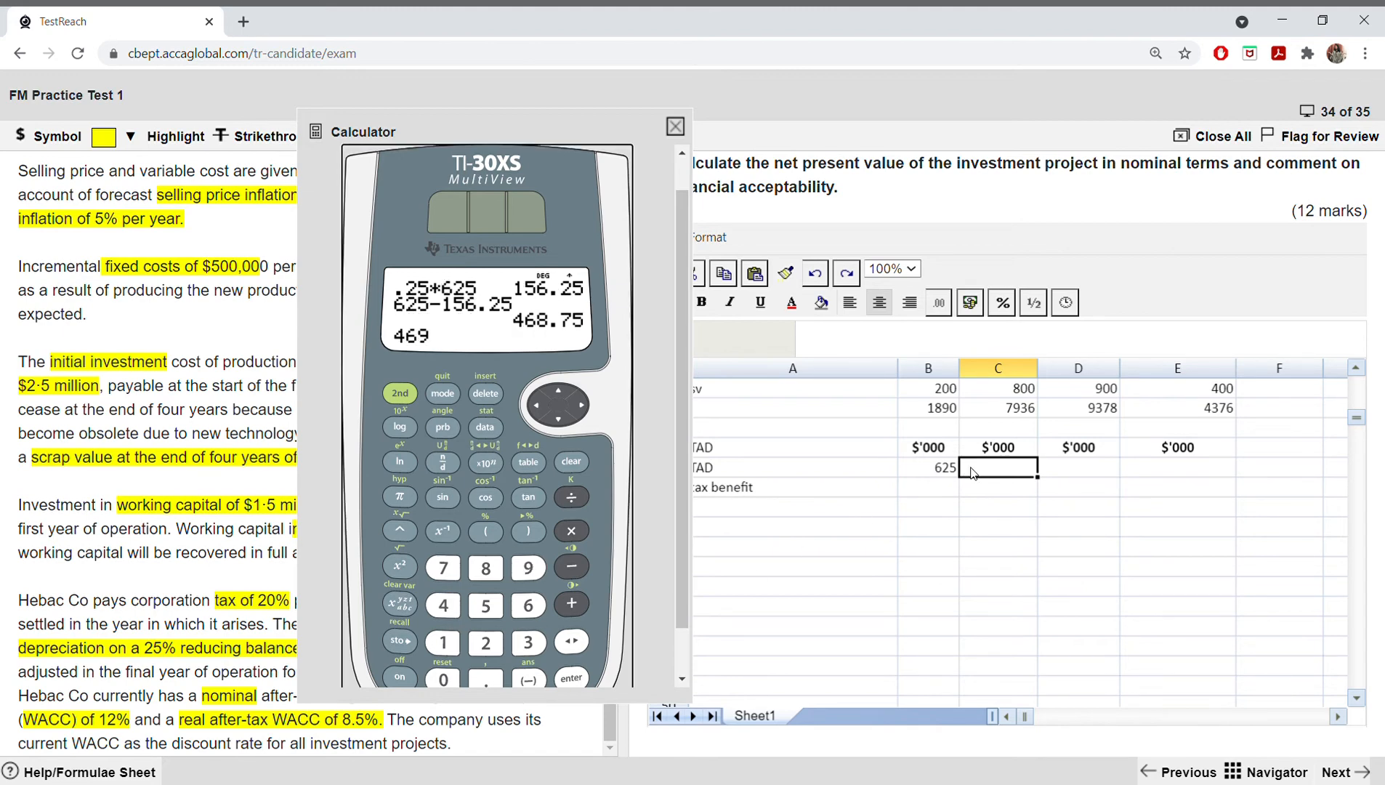
type("4")
left_click(973, 473)
type("4")
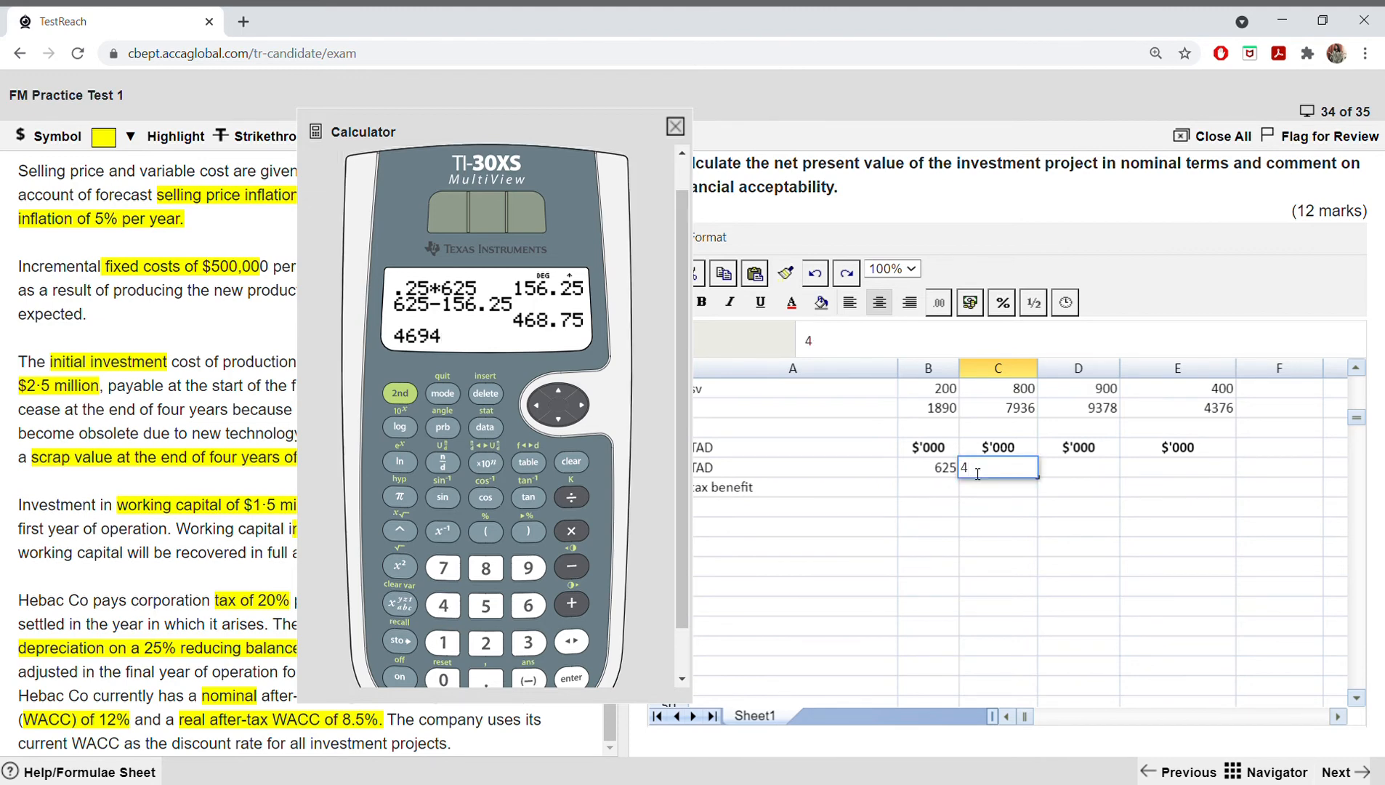
type("69")
left_click(482, 393)
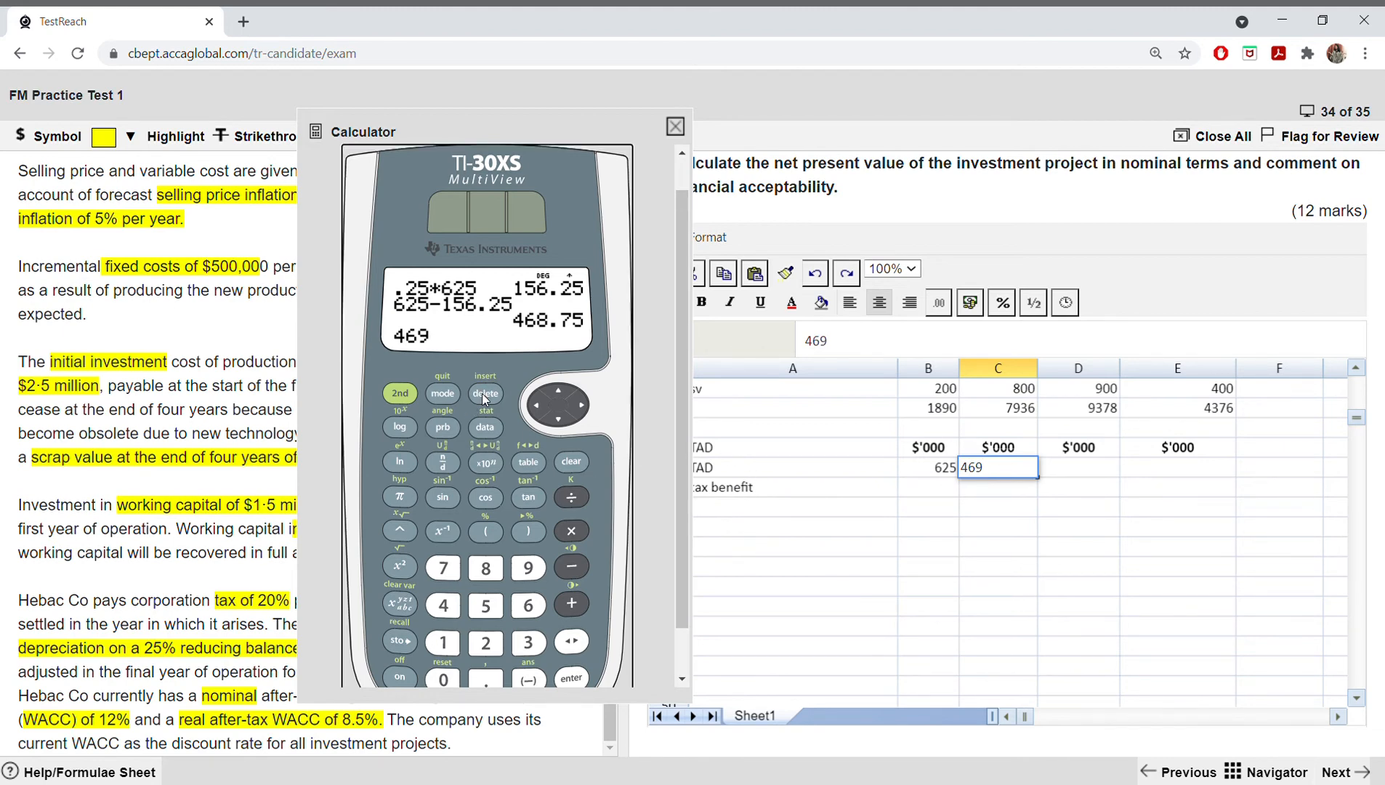
left_click(569, 462)
left_click(569, 462)
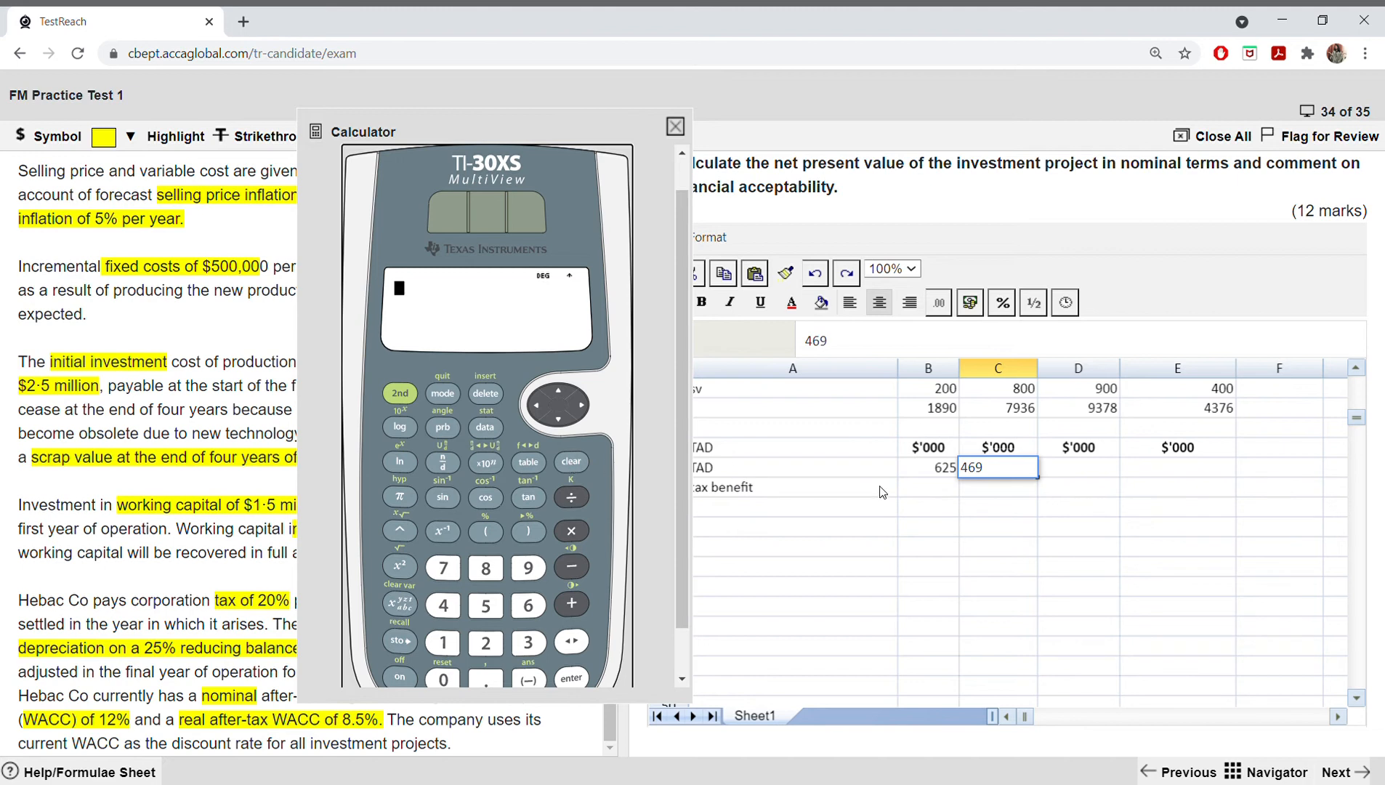
left_click(1066, 468)
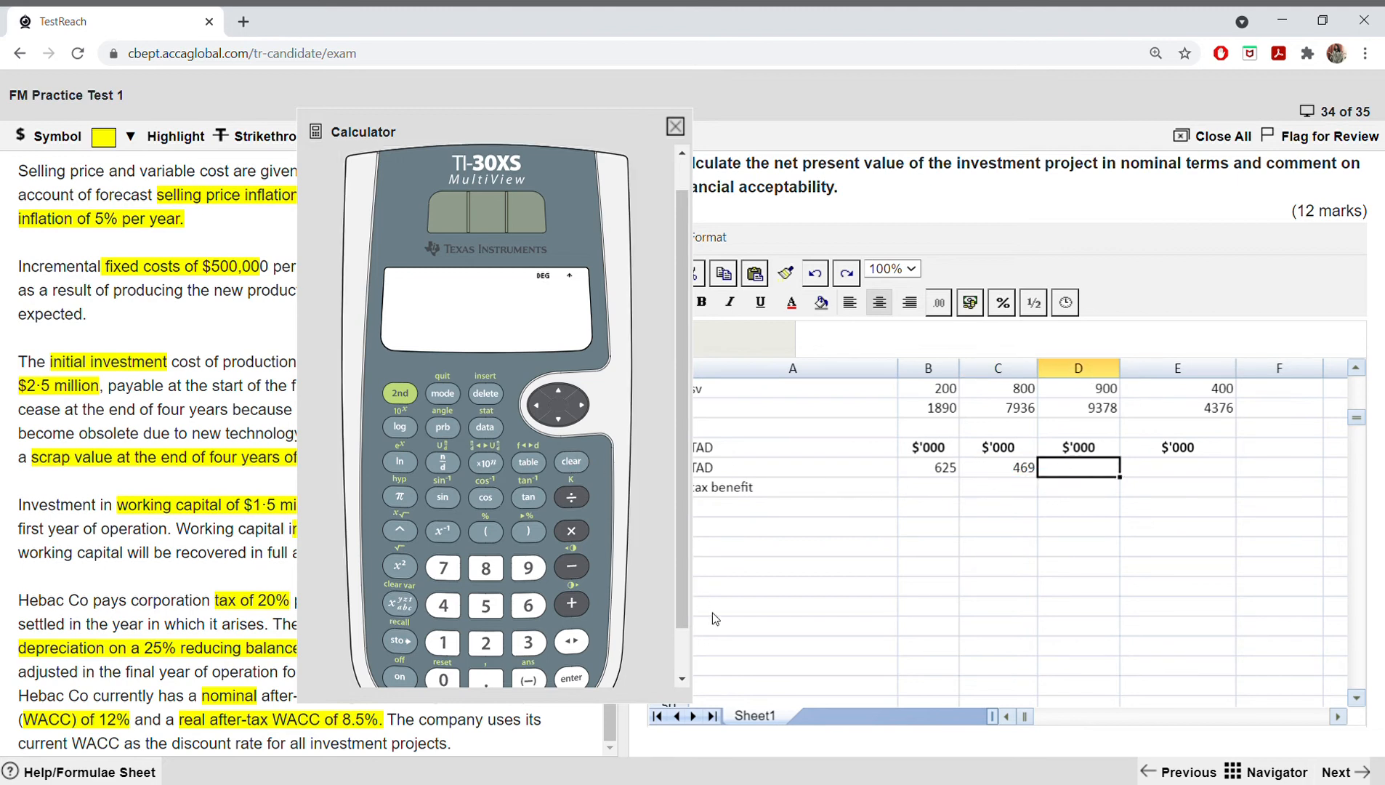
Step: Calculate 25% of the year 2 TAD as .25*469 on the calculator
left_click(486, 679)
left_click(487, 643)
left_click(486, 605)
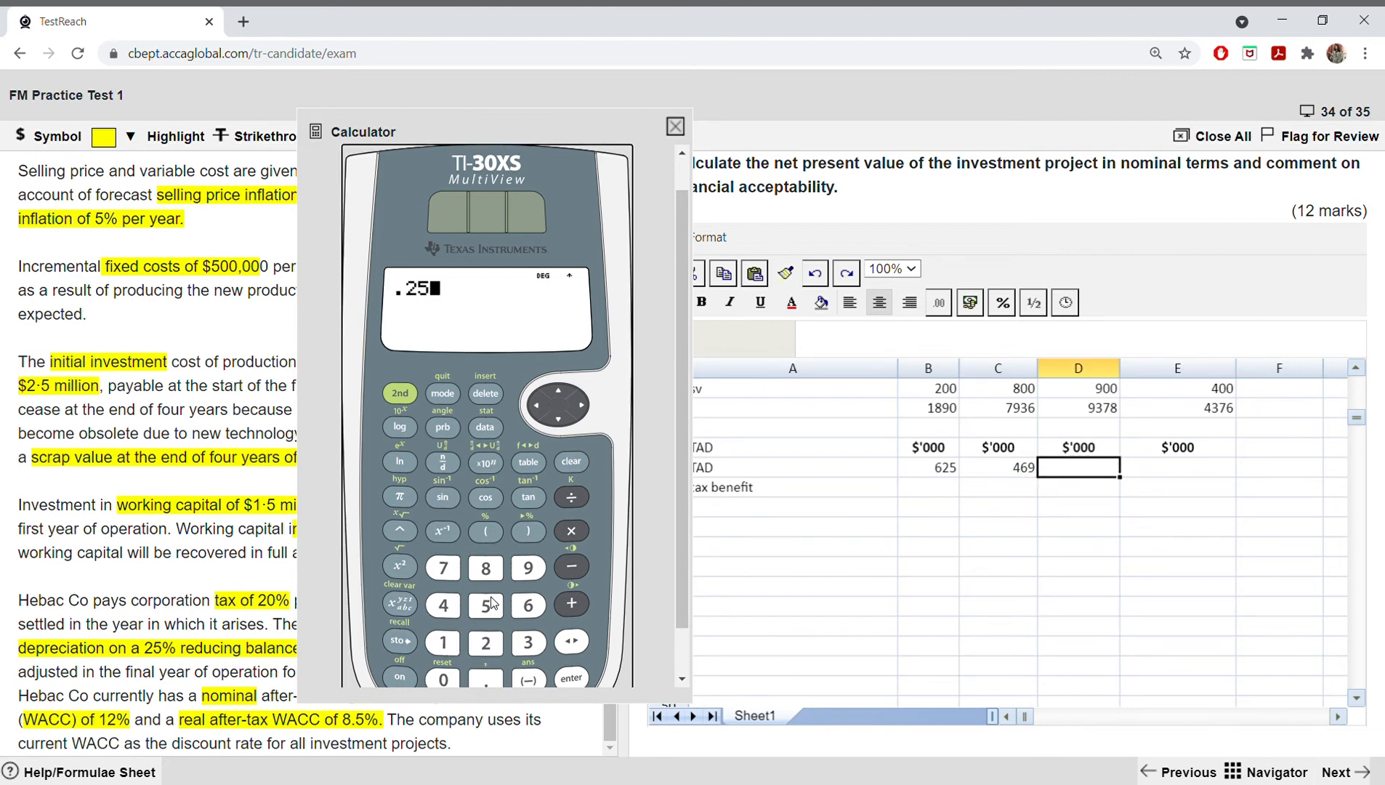
left_click(571, 531)
left_click(442, 605)
left_click(528, 606)
left_click(528, 567)
left_click(581, 678)
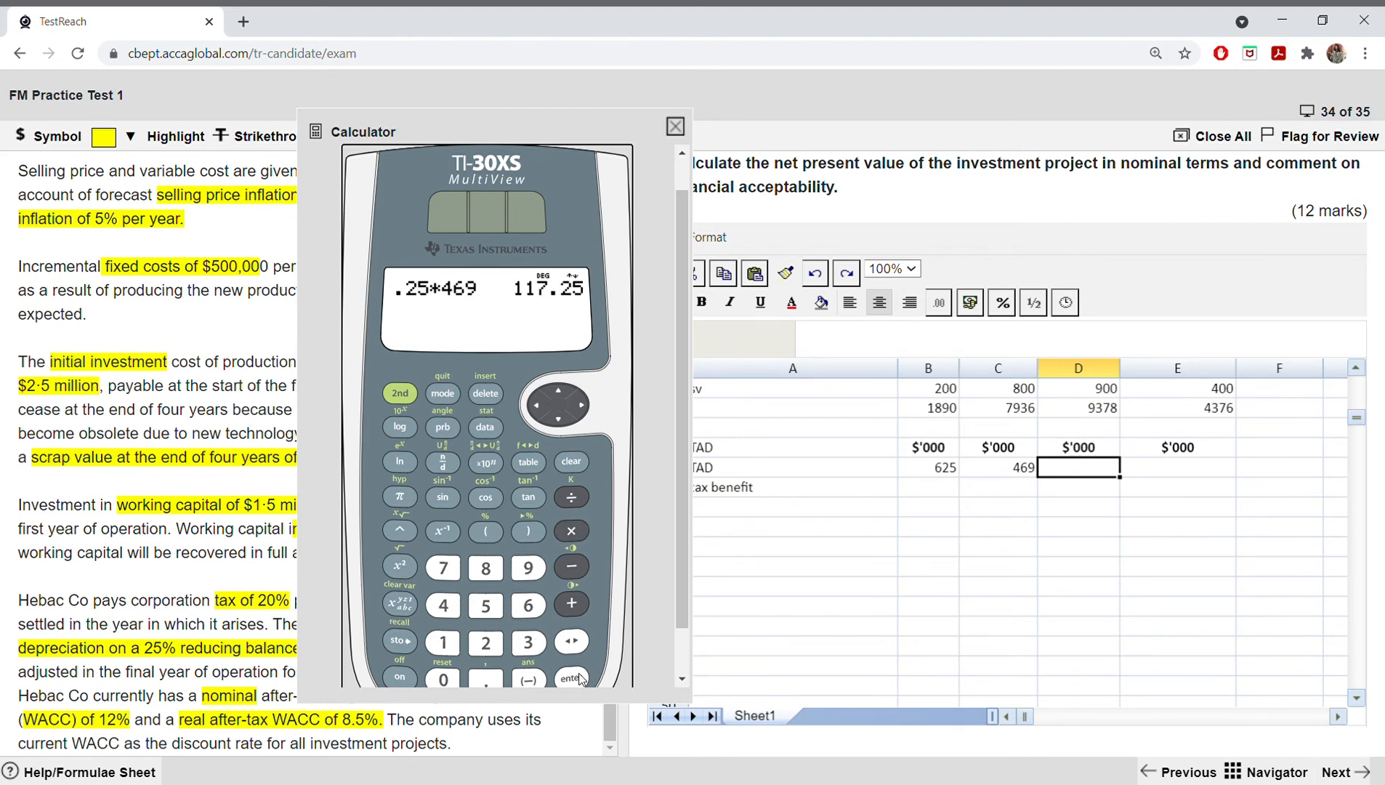
Step: Subtract the 25% reduction from the year 2 TAD by calculating 469-117.25, correcting the mistyped digits
left_click(445, 605)
left_click(528, 606)
left_click(528, 567)
left_click(571, 566)
left_click(441, 643)
left_click(441, 643)
left_click(448, 574)
left_click(486, 643)
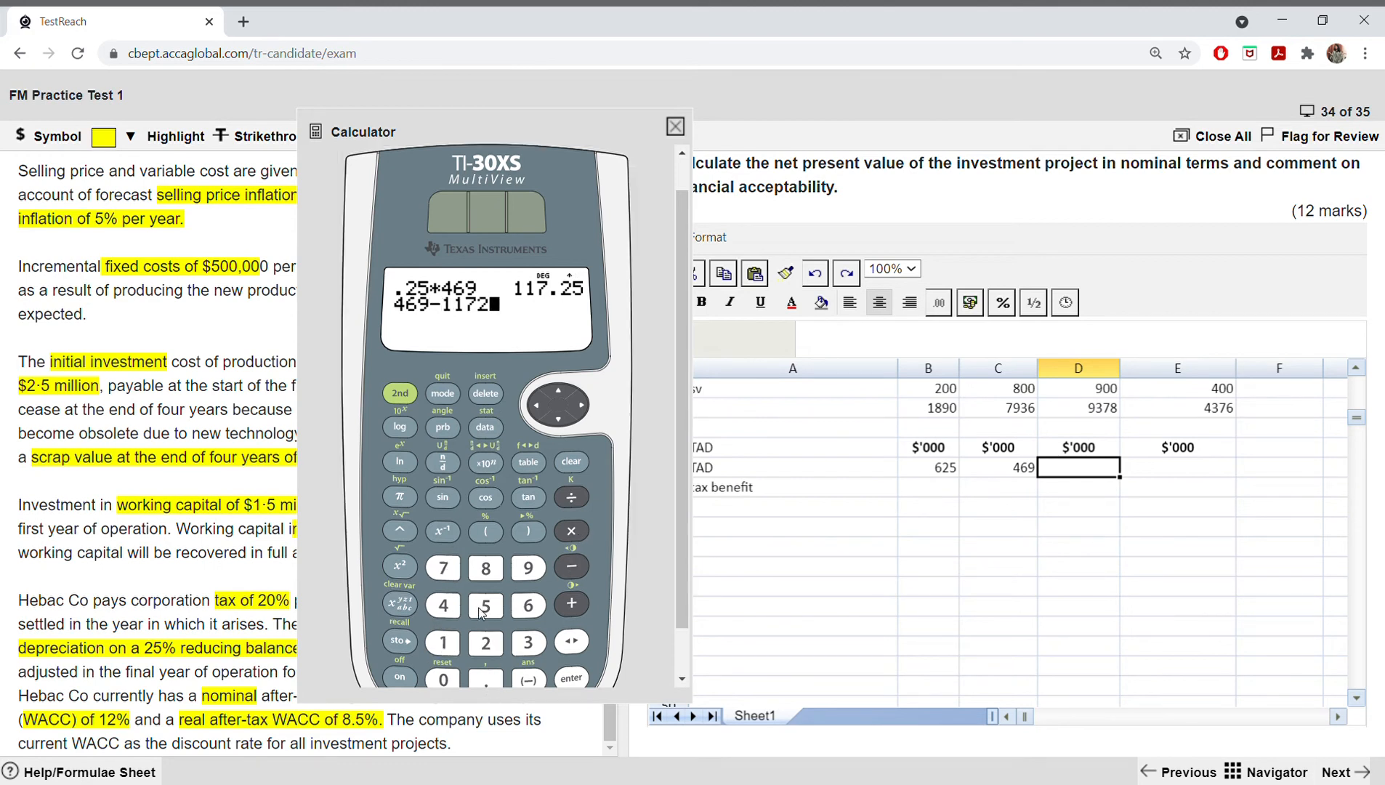
left_click(483, 609)
left_click(486, 393)
left_click(485, 393)
left_click(485, 679)
left_click(486, 642)
left_click(488, 607)
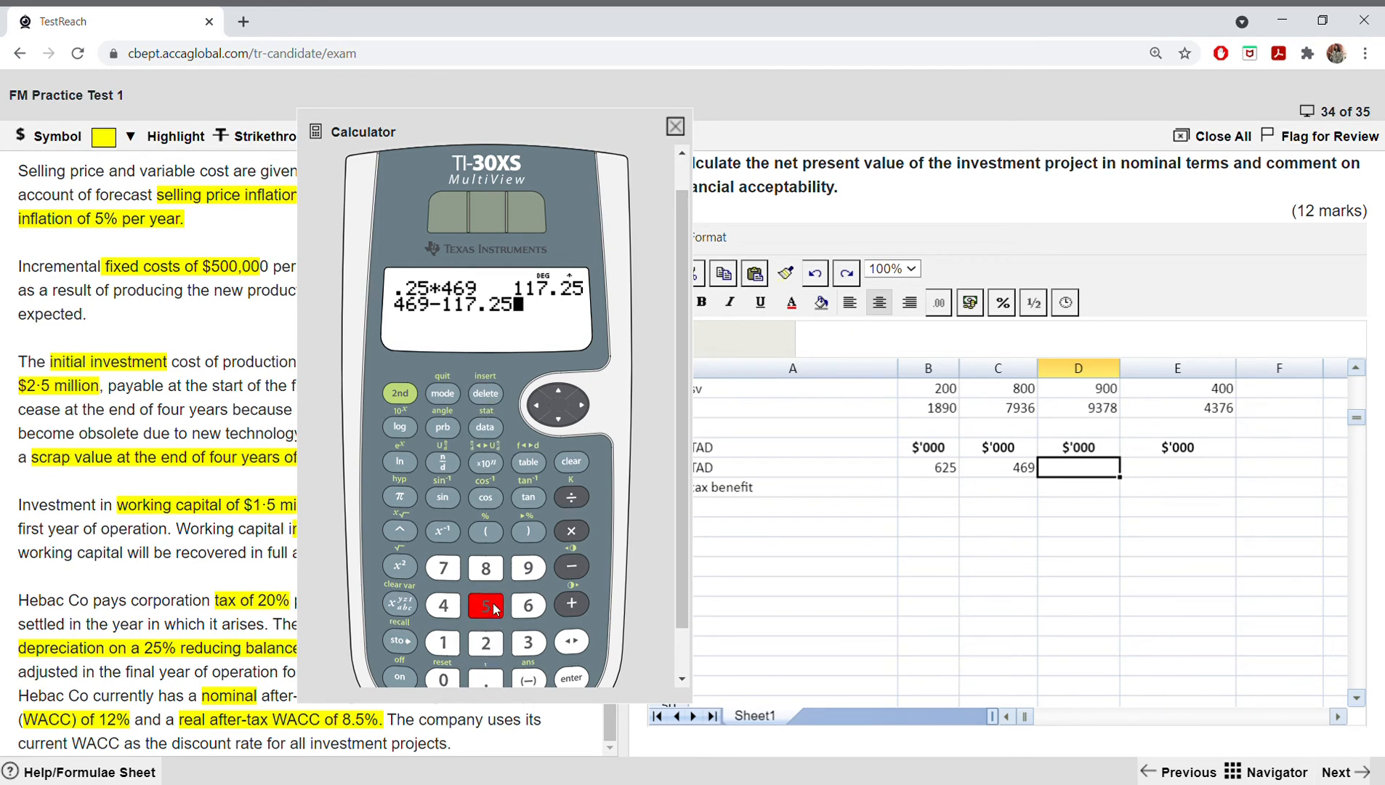
left_click(571, 677)
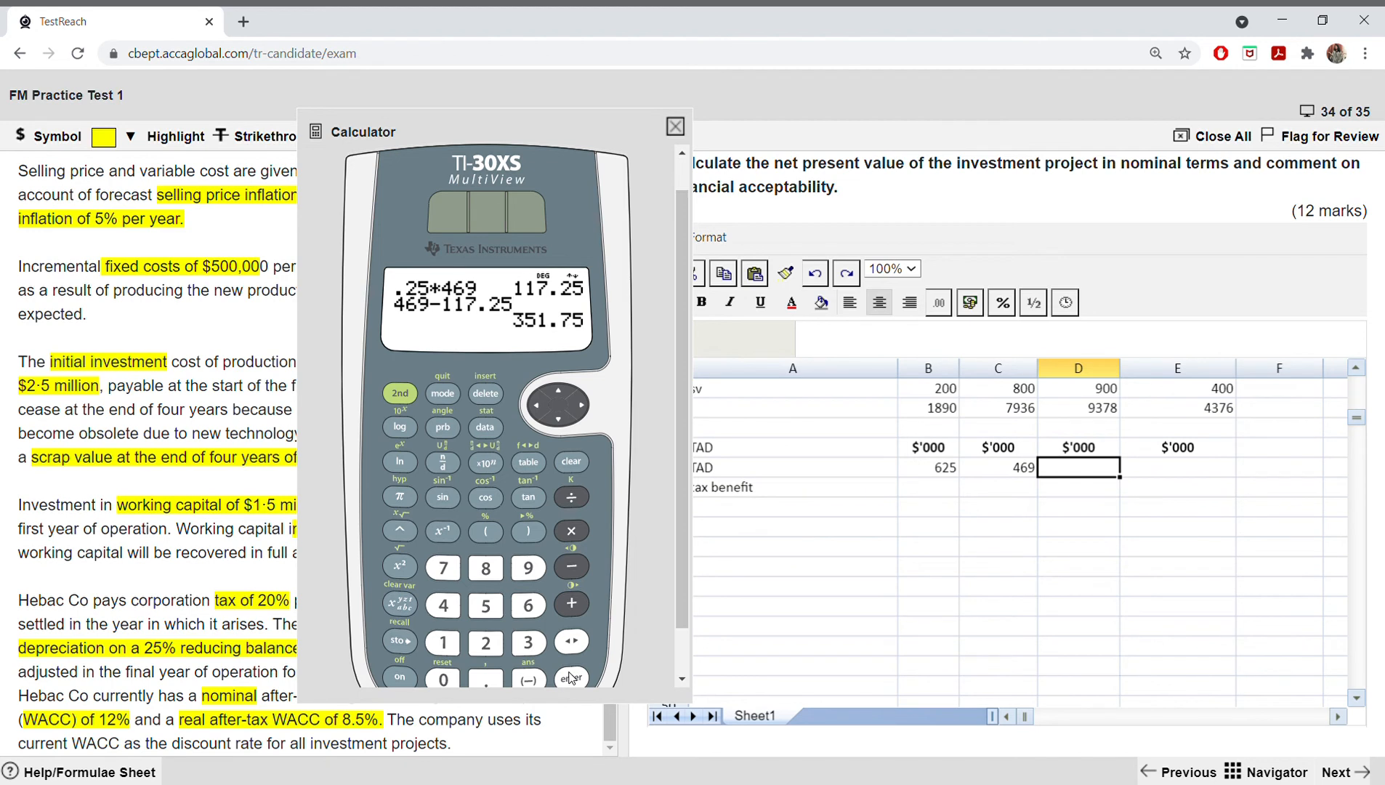
Step: Enter 352 as the year 3 TAD in D38
double_click(1070, 473)
type("352")
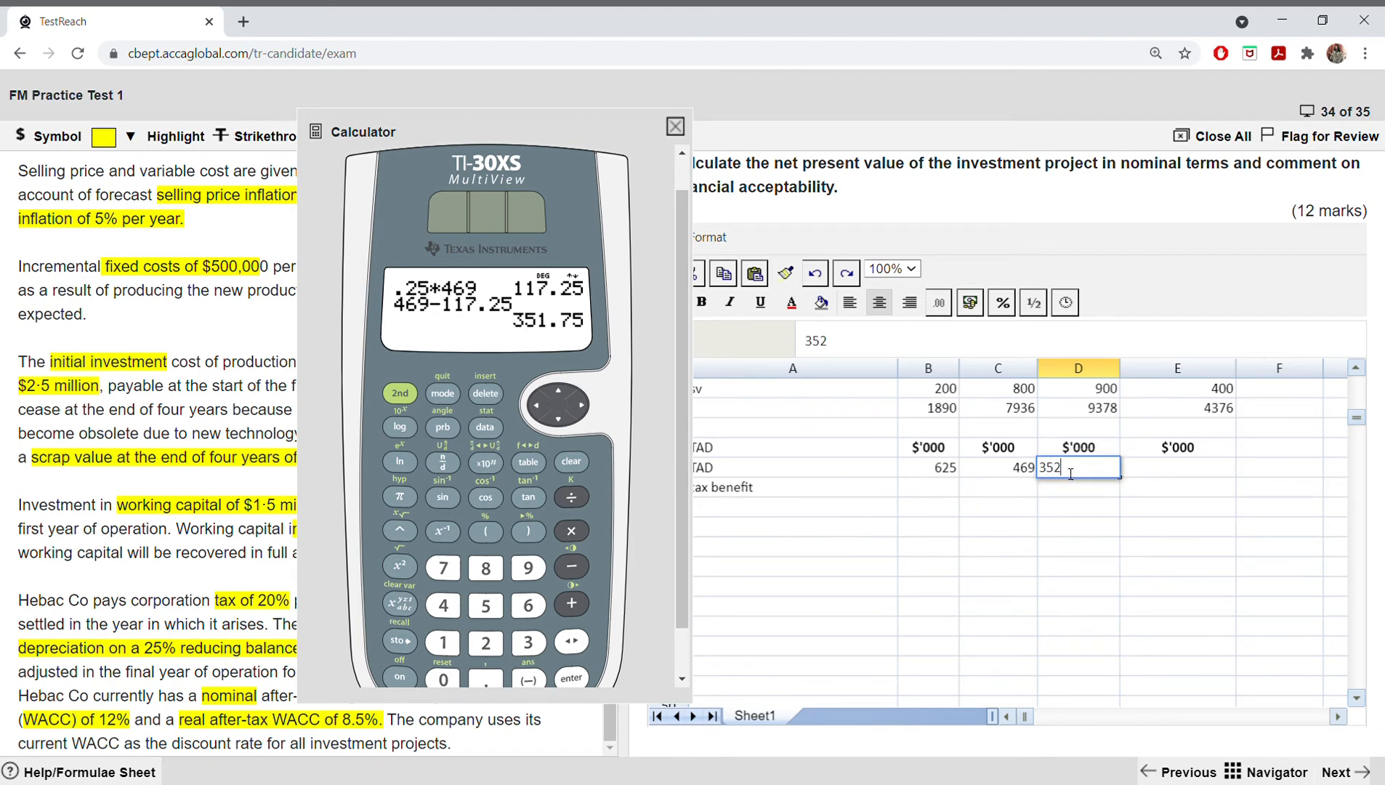
left_click(1167, 469)
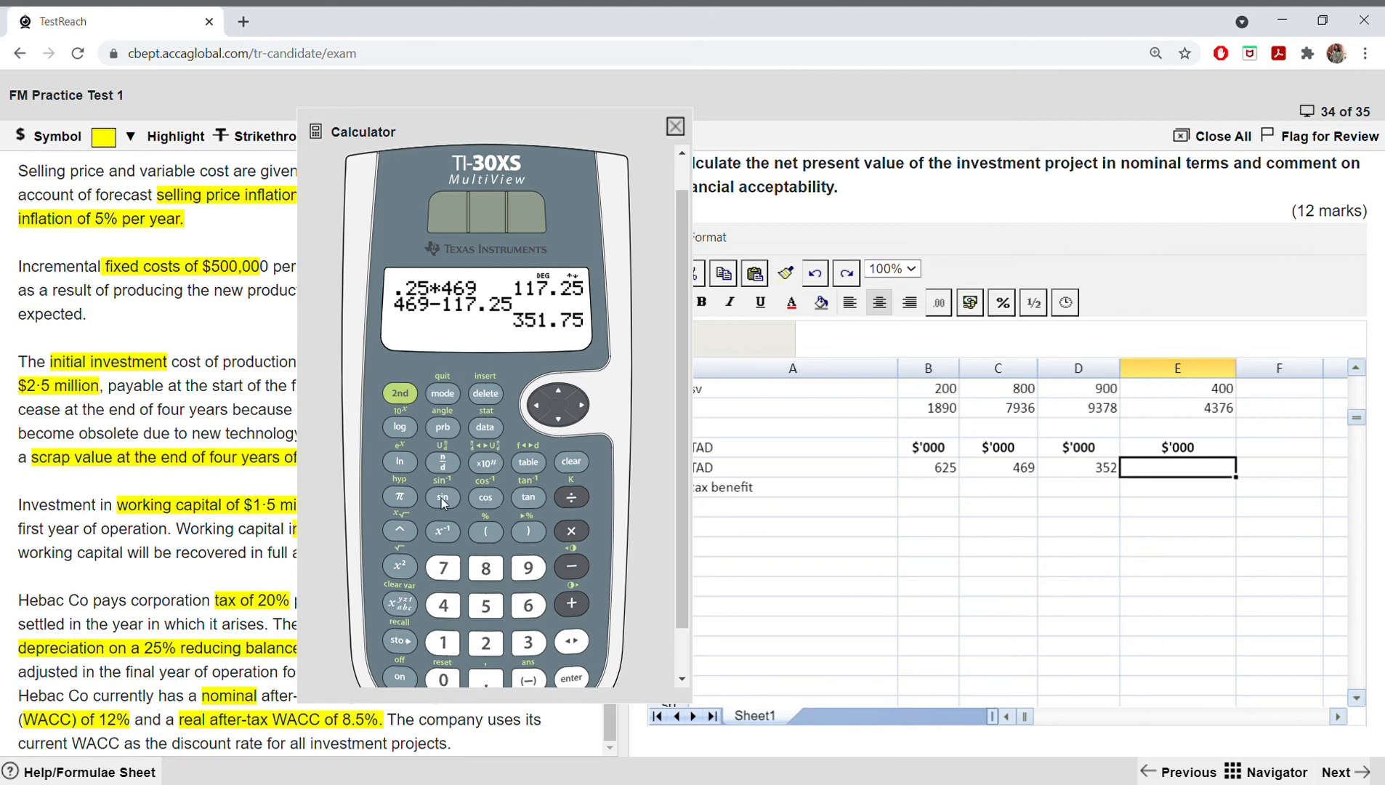
Step: Calculate 25% of the year 3 balance as .25*351.75 on the calculator
left_click(485, 681)
left_click(485, 642)
left_click(499, 605)
left_click(580, 531)
left_click(522, 644)
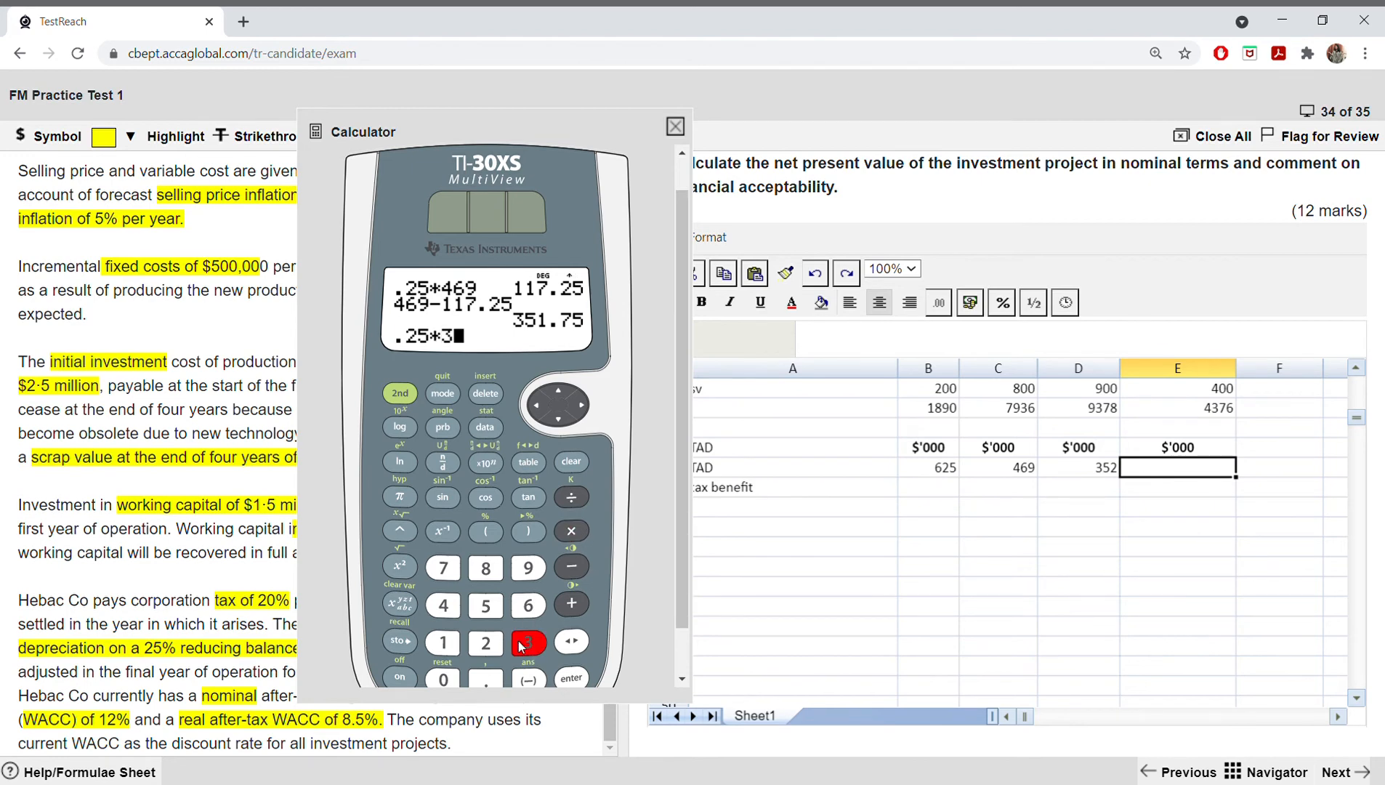
left_click(485, 605)
left_click(442, 643)
left_click(485, 680)
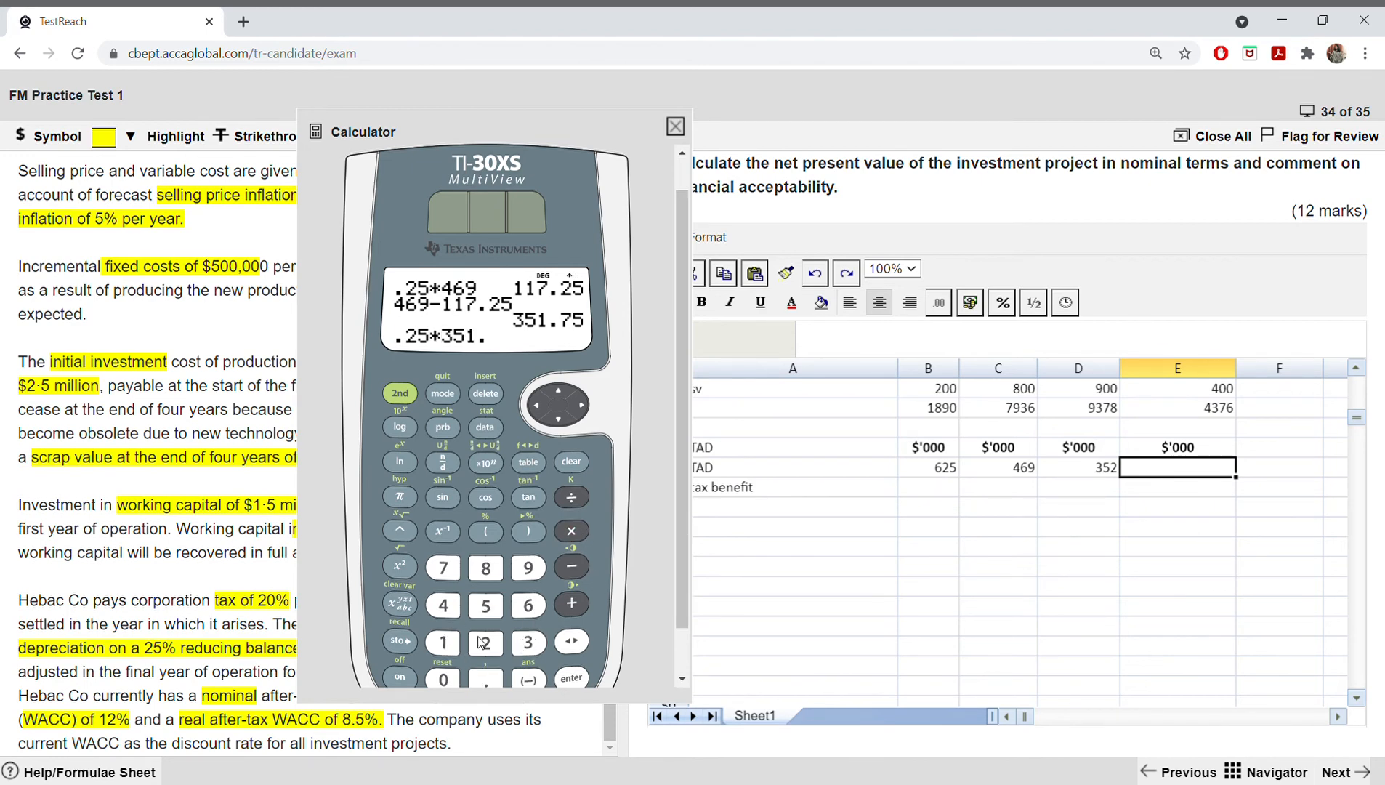
left_click(449, 576)
left_click(480, 600)
left_click(571, 678)
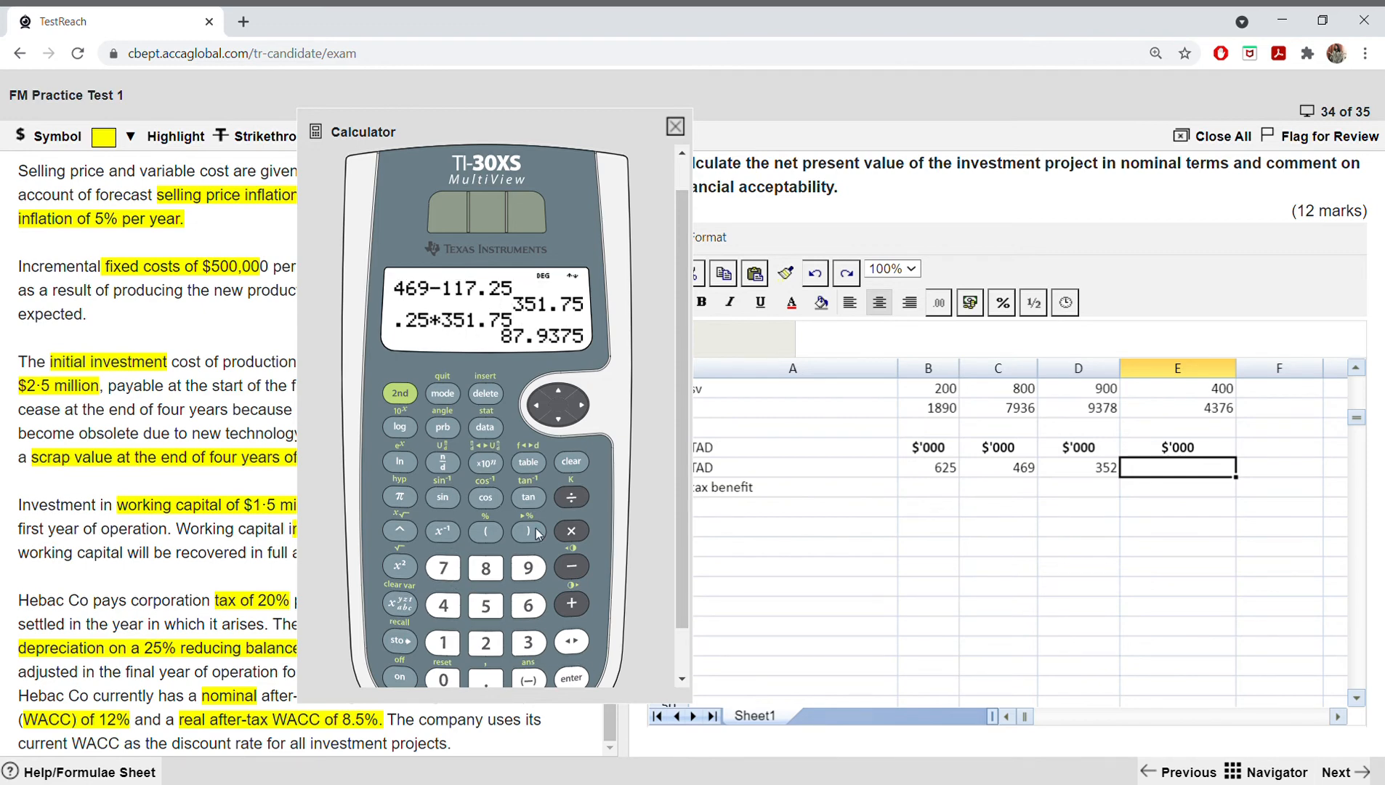
Step: Subtract the 25% reduction from the year 3 TAD by calculating 351.75-87.9375
left_click(535, 640)
left_click(488, 606)
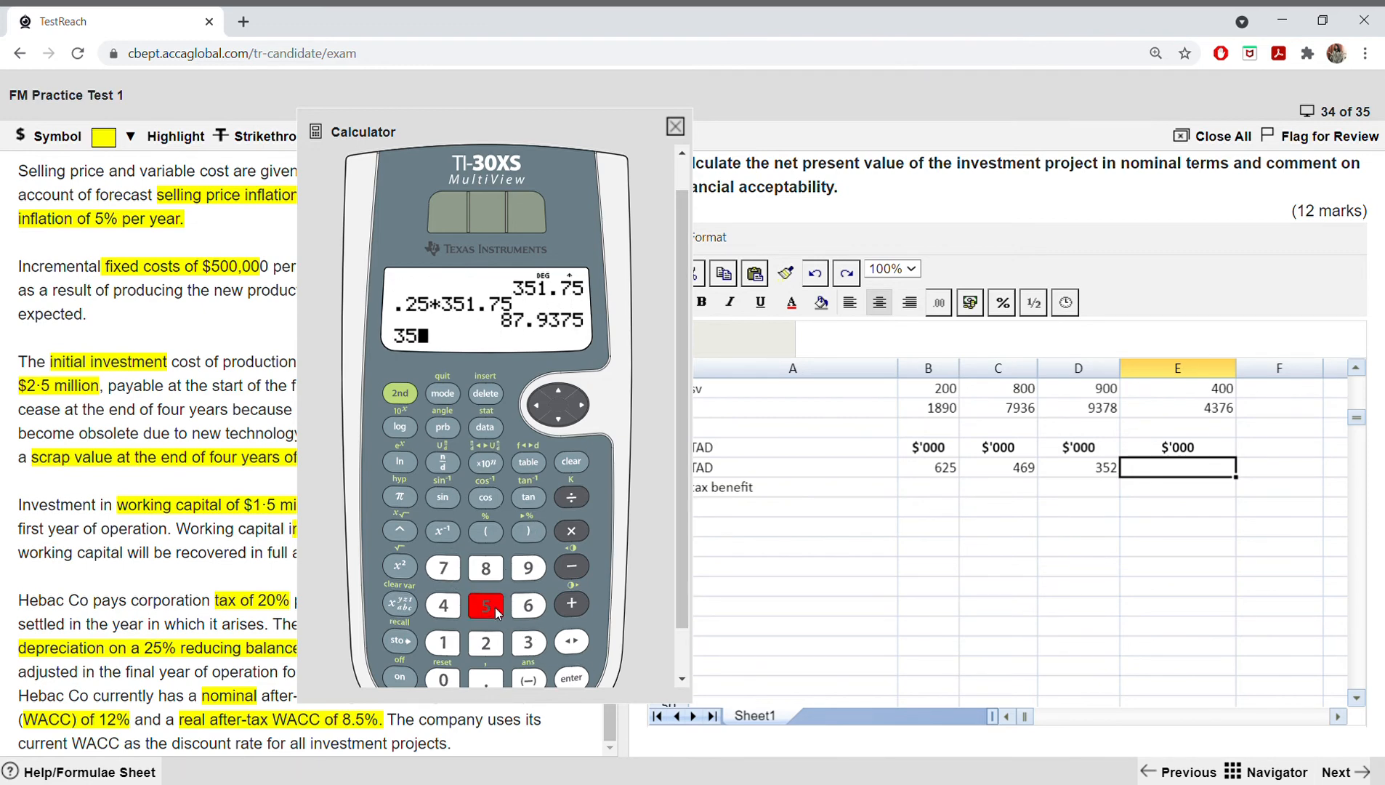
left_click(448, 645)
left_click(484, 678)
left_click(445, 571)
left_click(488, 608)
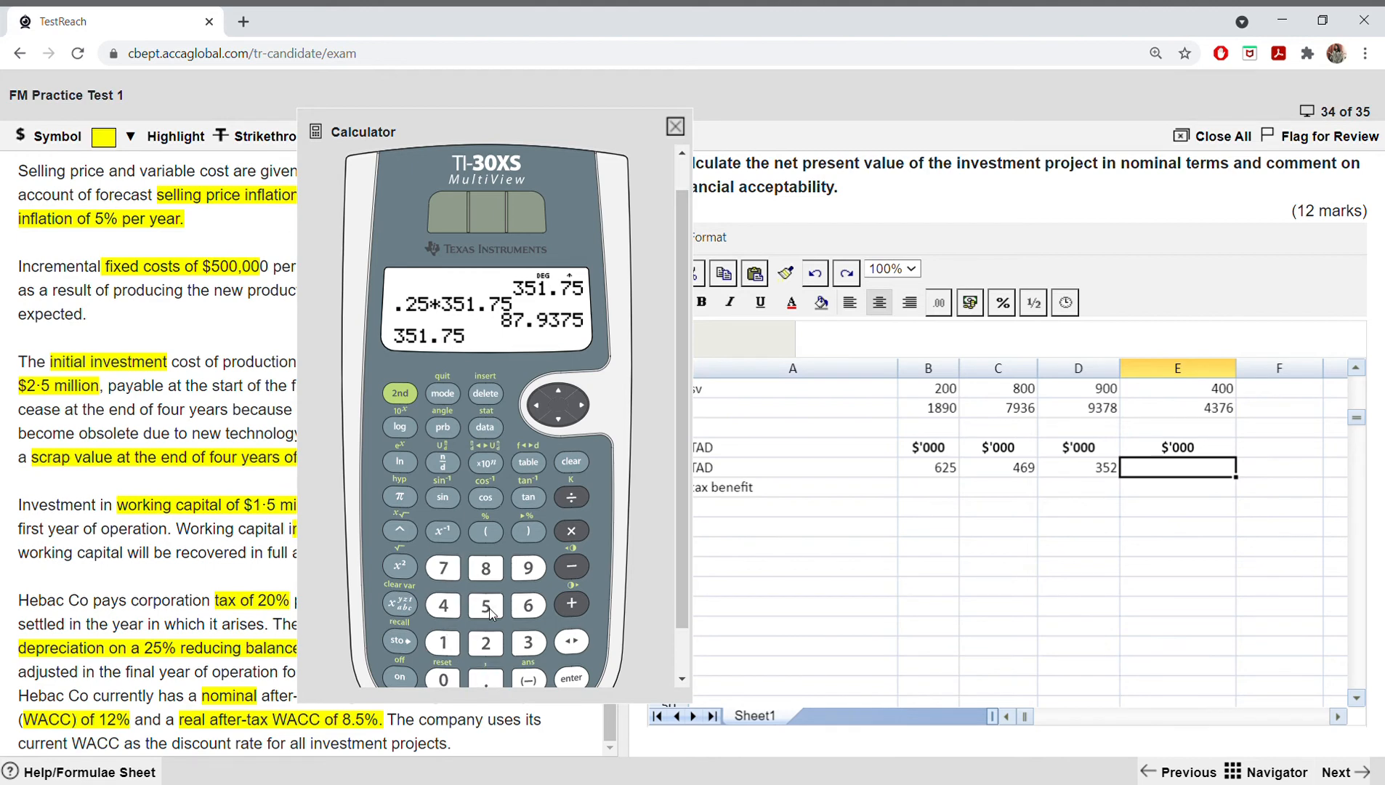
left_click(576, 566)
left_click(485, 567)
left_click(443, 567)
left_click(493, 684)
left_click(529, 568)
left_click(528, 642)
left_click(444, 567)
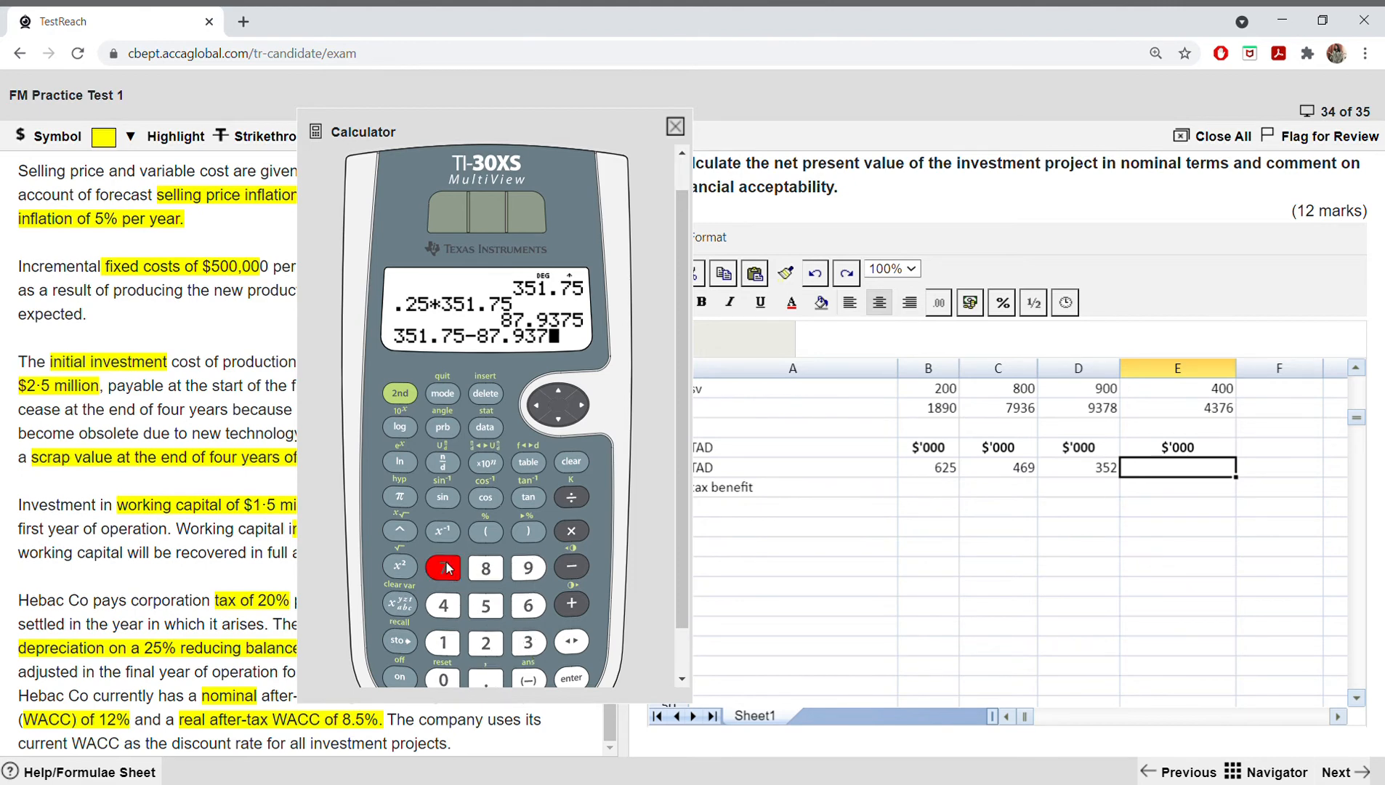
left_click(485, 605)
left_click(571, 677)
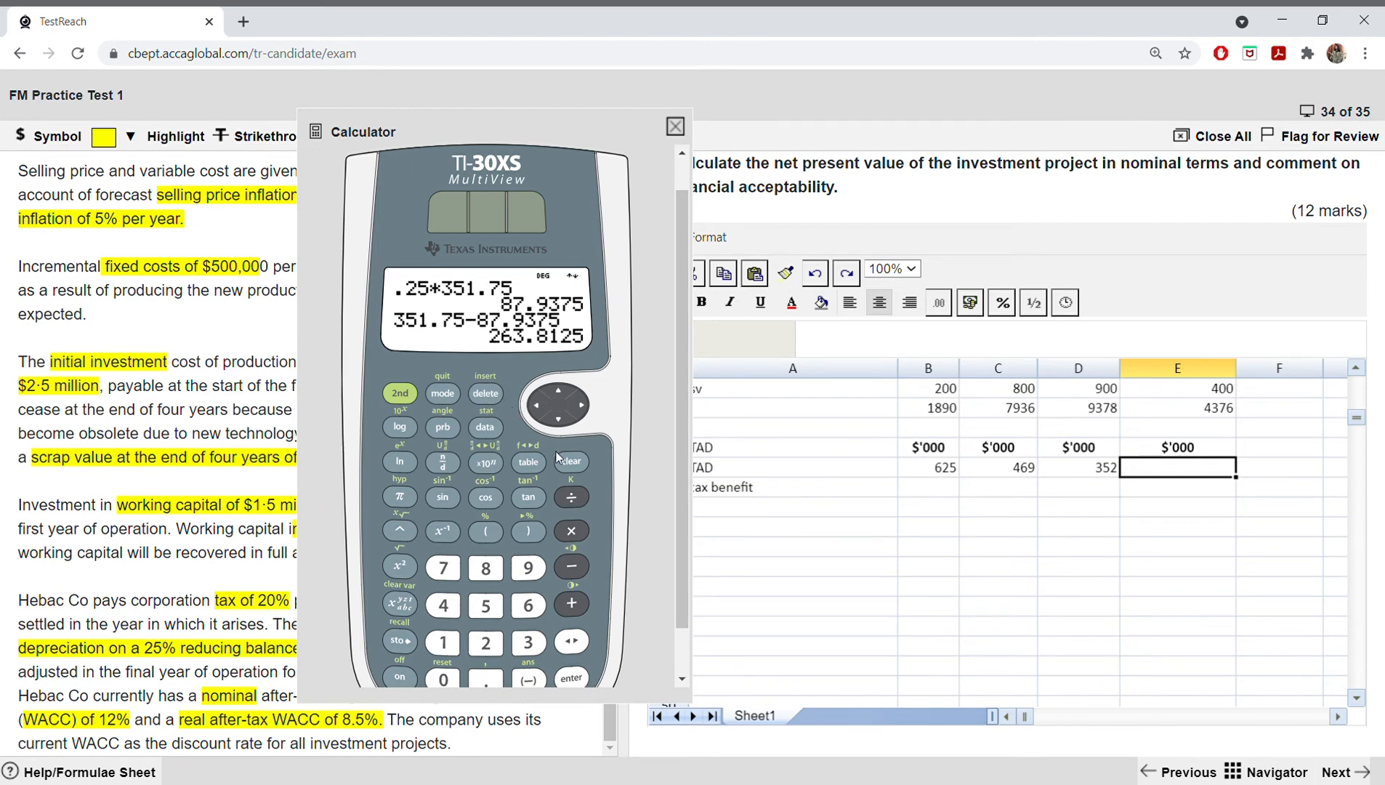
left_click(571, 461)
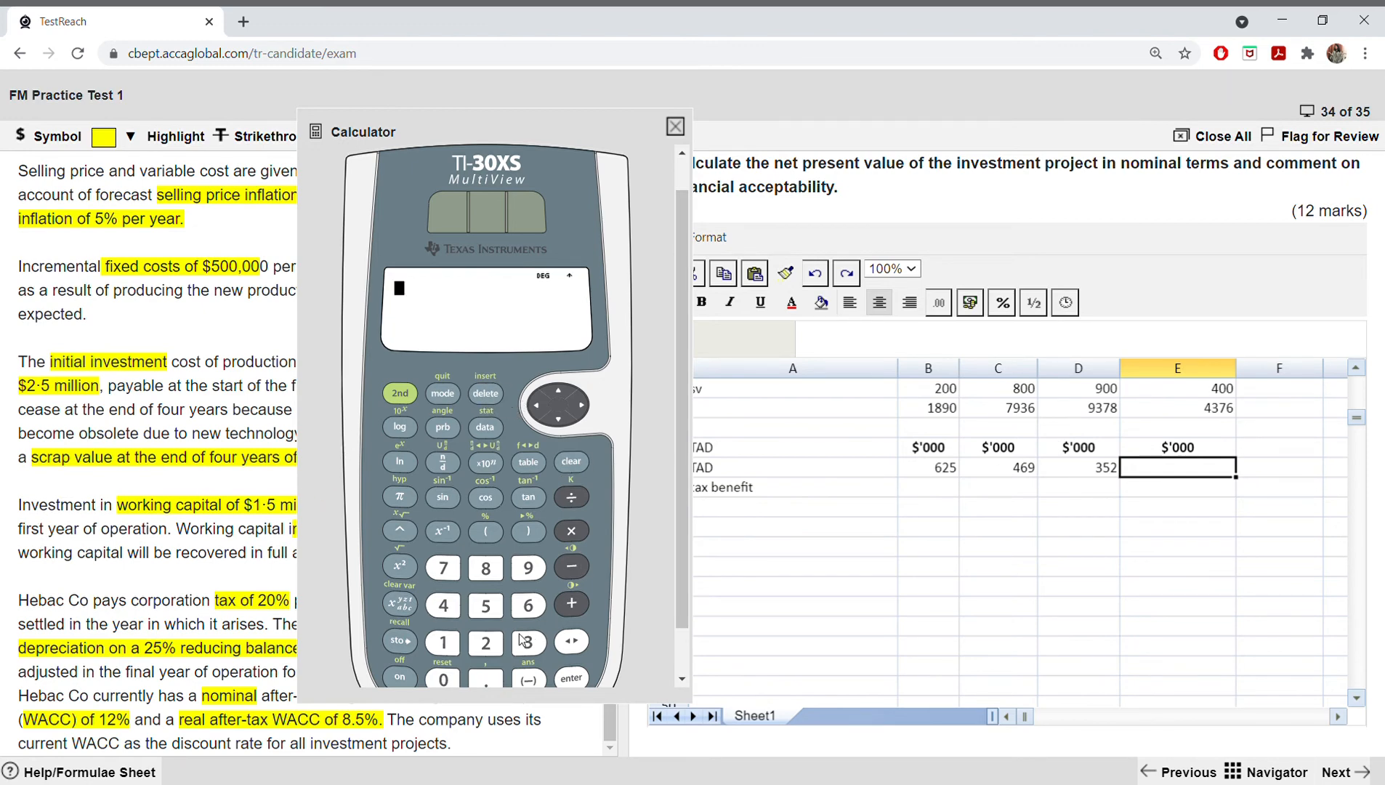
left_click(475, 649)
left_click(474, 622)
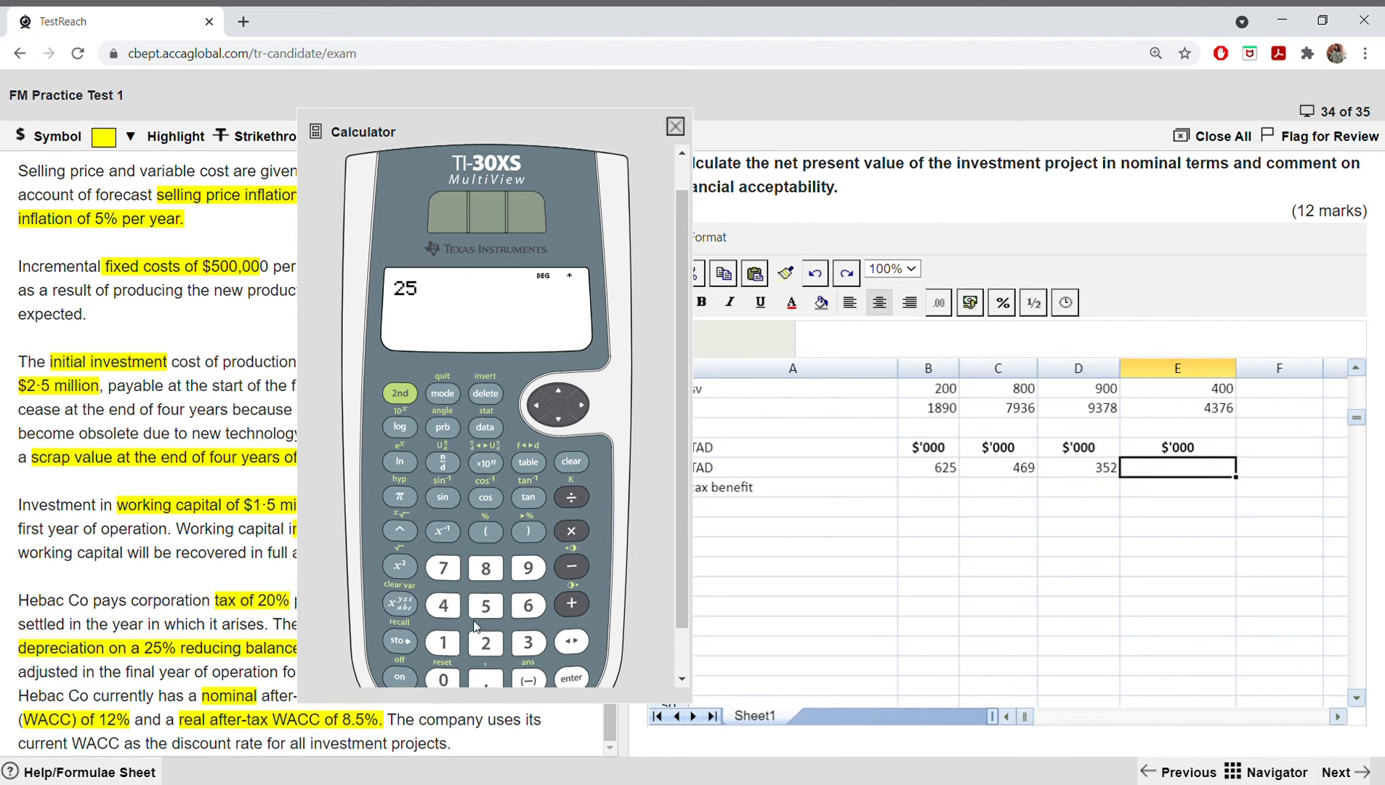
left_click(443, 679)
left_click(443, 679)
left_click(571, 573)
left_click(529, 604)
left_click(486, 616)
left_click(486, 609)
left_click(485, 393)
left_click(485, 393)
left_click(486, 642)
left_click(486, 605)
left_click(571, 567)
left_click(442, 605)
left_click(528, 605)
left_click(528, 567)
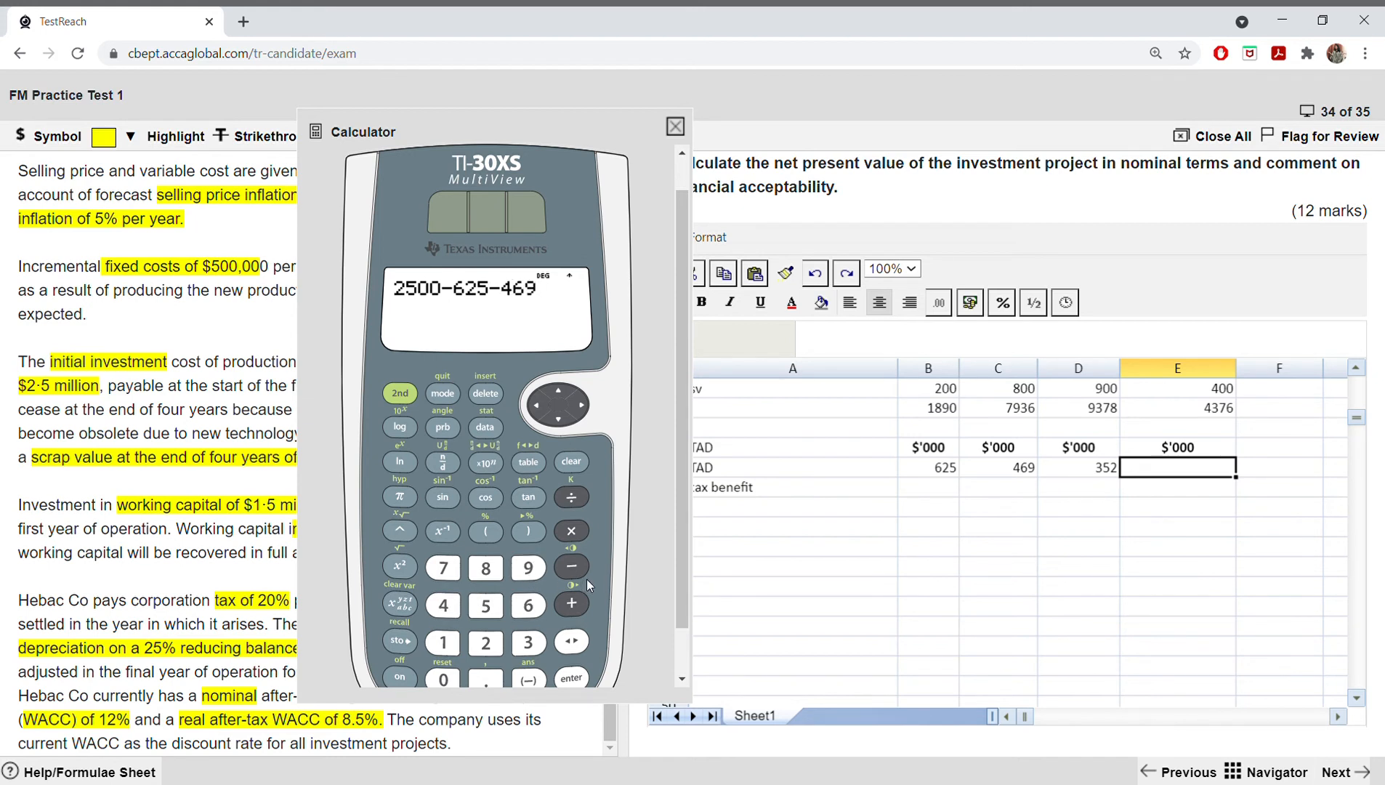
left_click(571, 566)
left_click(528, 642)
left_click(486, 605)
left_click(486, 642)
left_click(572, 677)
left_click(674, 126)
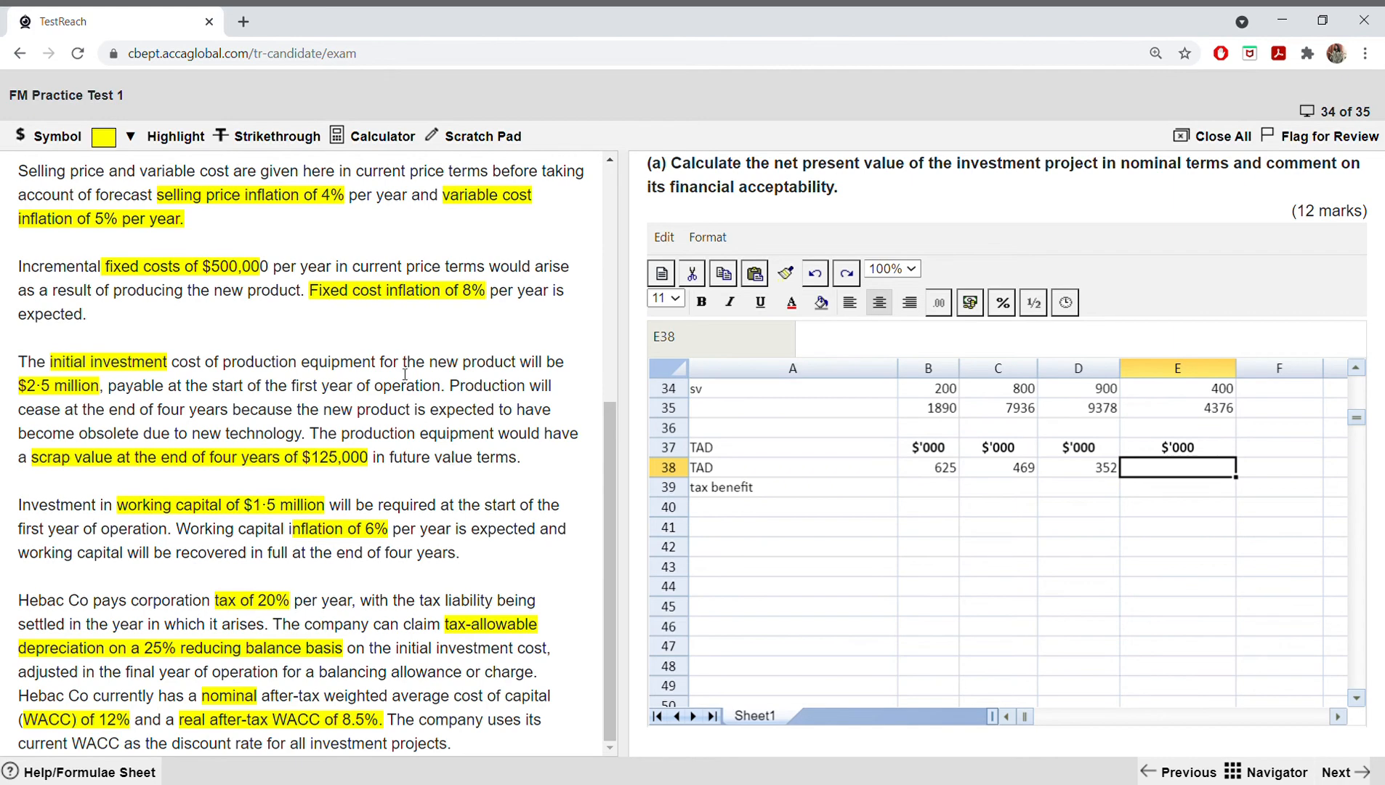
Step: Reopen the calculator, subtract the 125 scrap value from the previous answer, and close it
left_click(379, 135)
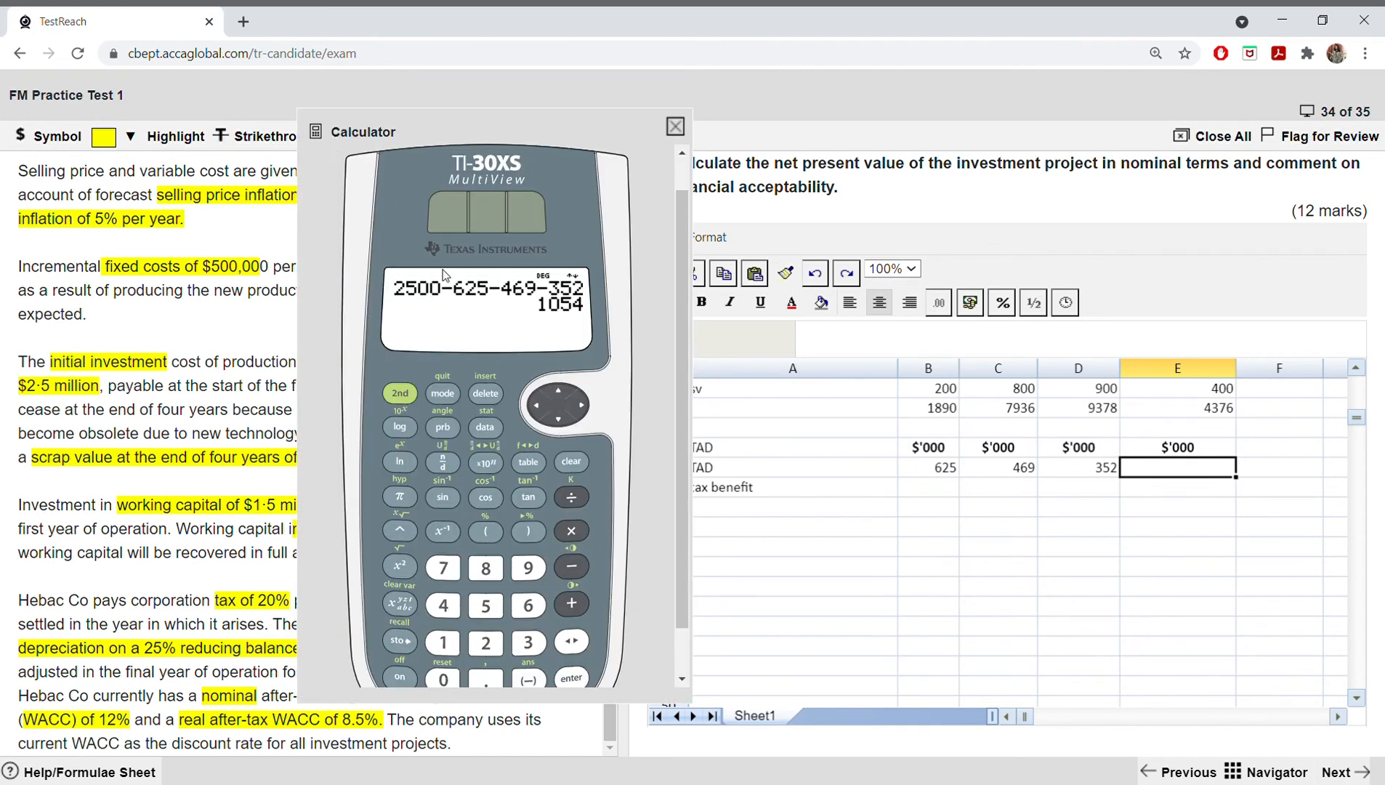
left_click(571, 566)
left_click_drag(526, 125, 716, 118)
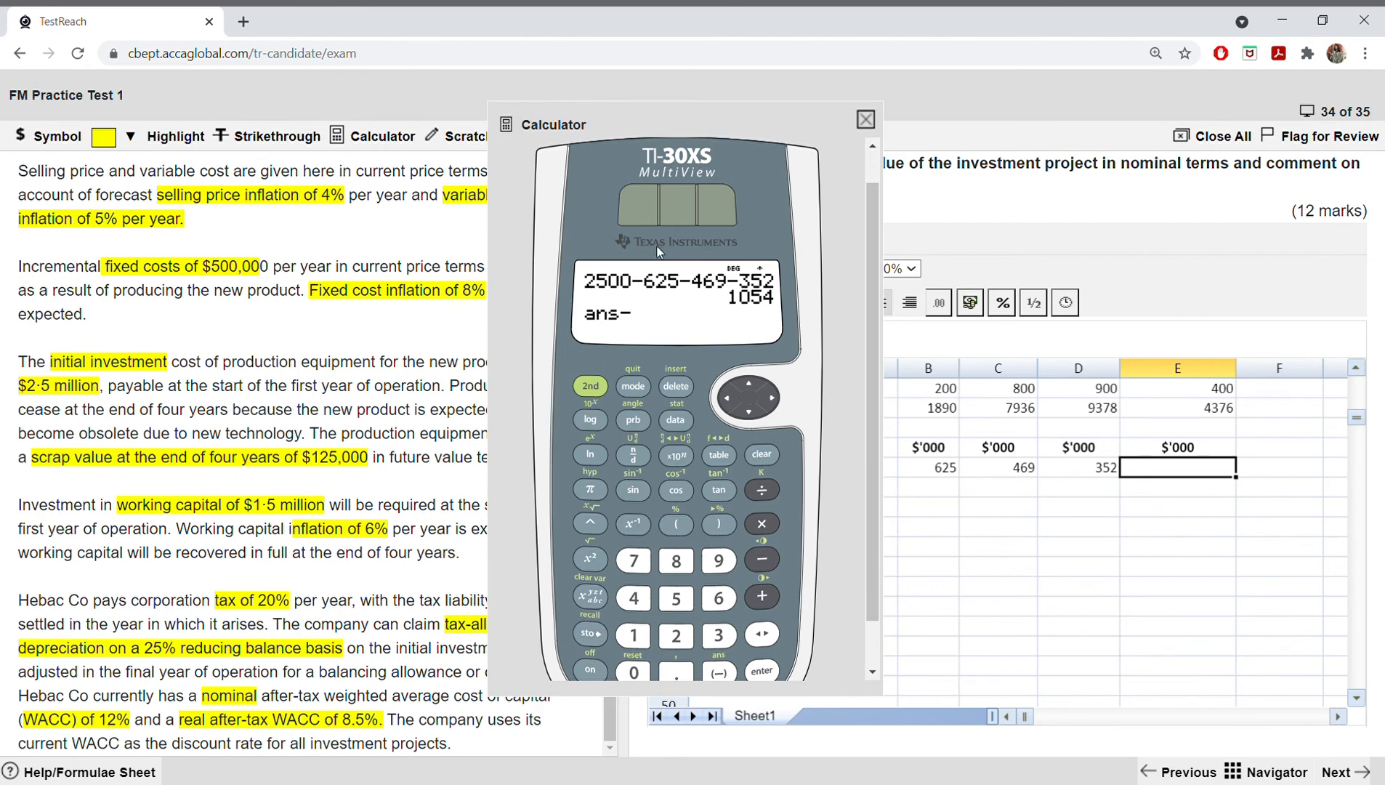
left_click(634, 627)
left_click(676, 635)
left_click(679, 602)
mouse_move(729, 133)
left_mouse_down()
mouse_move(885, 131)
mouse_move(738, 120)
left_mouse_up()
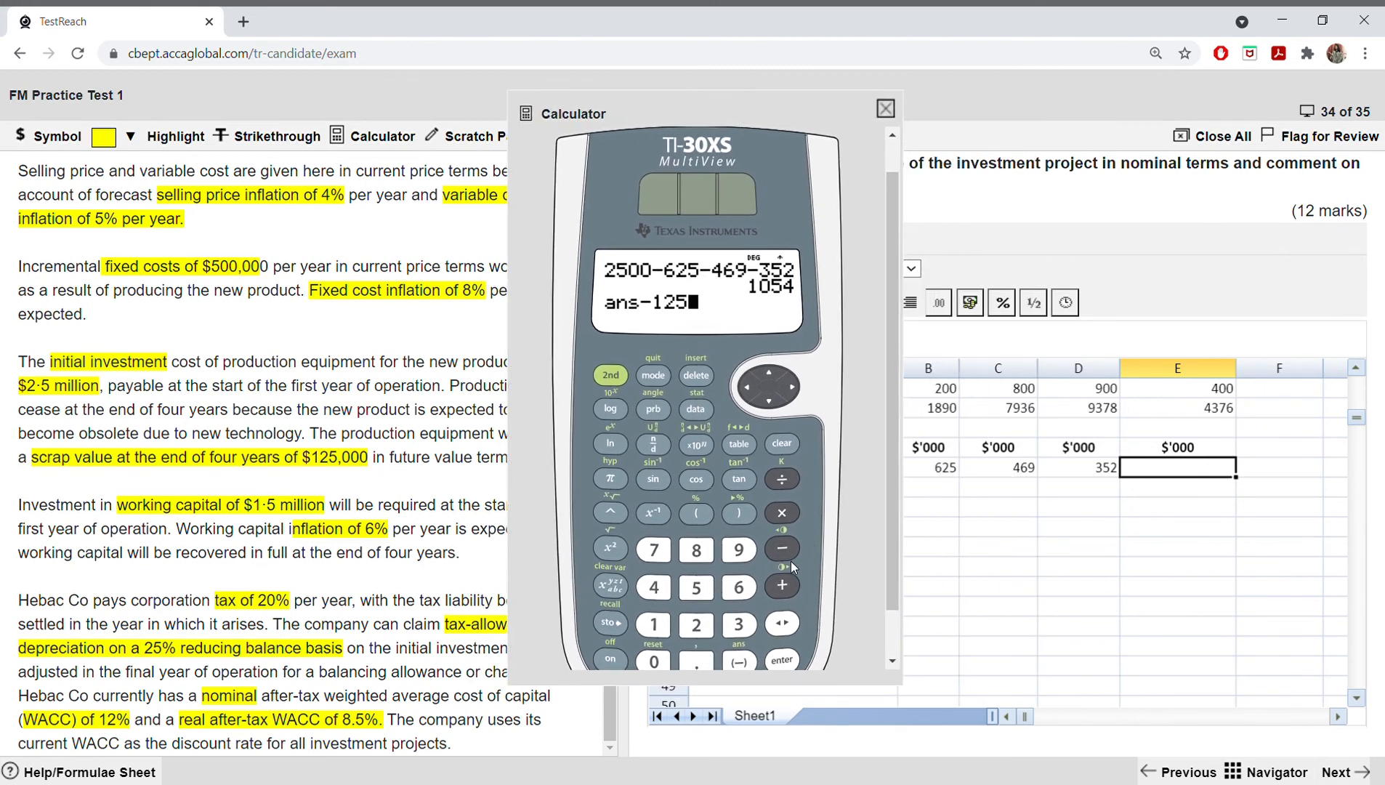
left_click(782, 661)
left_click(885, 108)
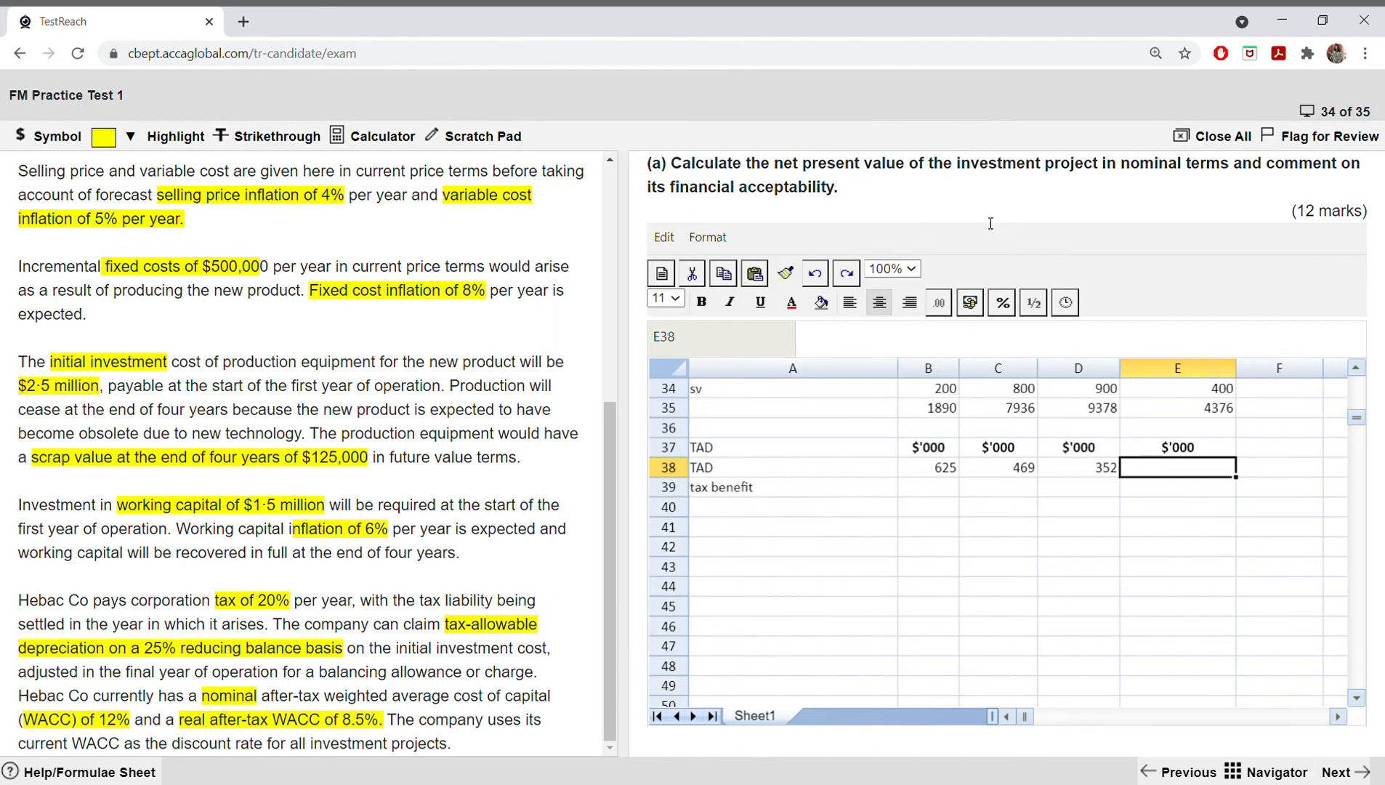
Step: Enter 929 as the year 4 TAD in E38
double_click(1173, 470)
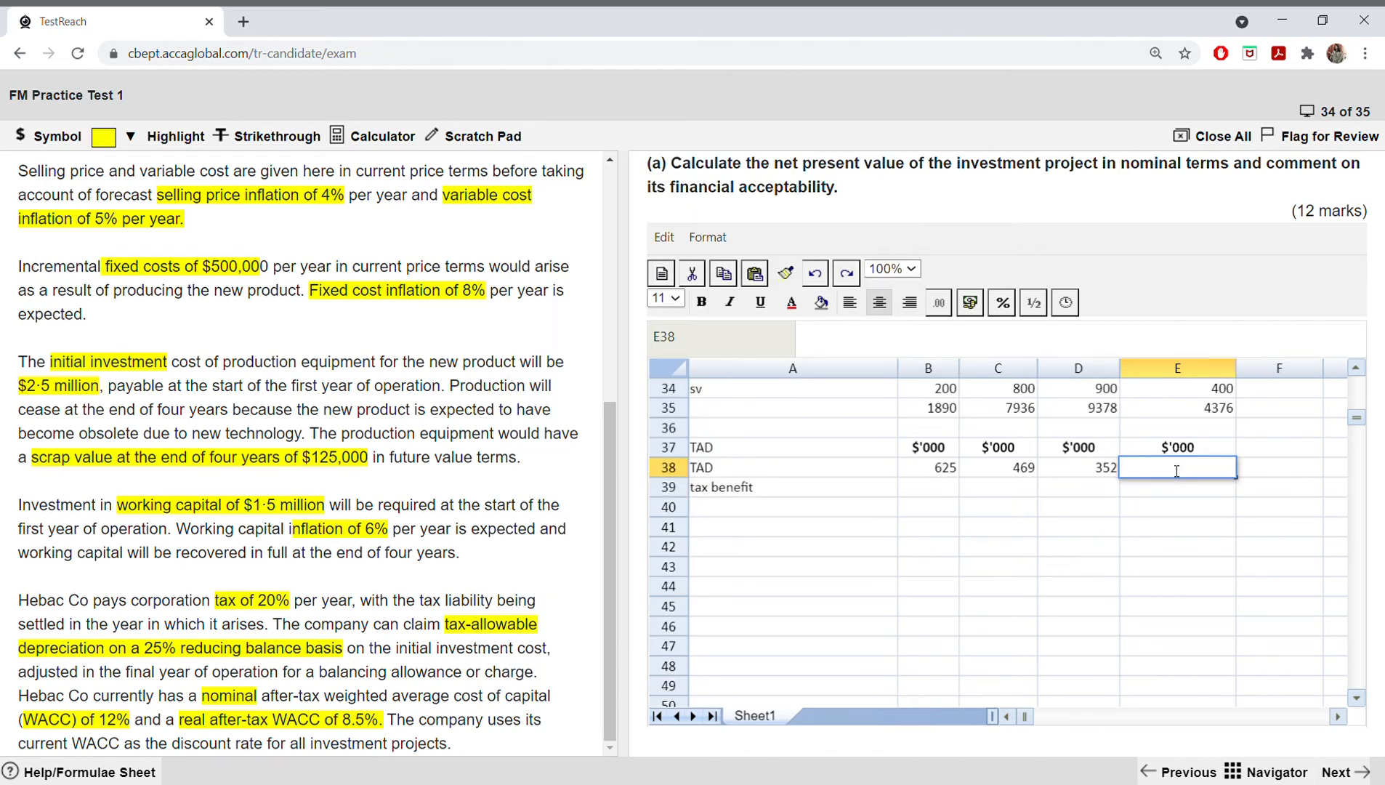
type("929")
left_click(1028, 505)
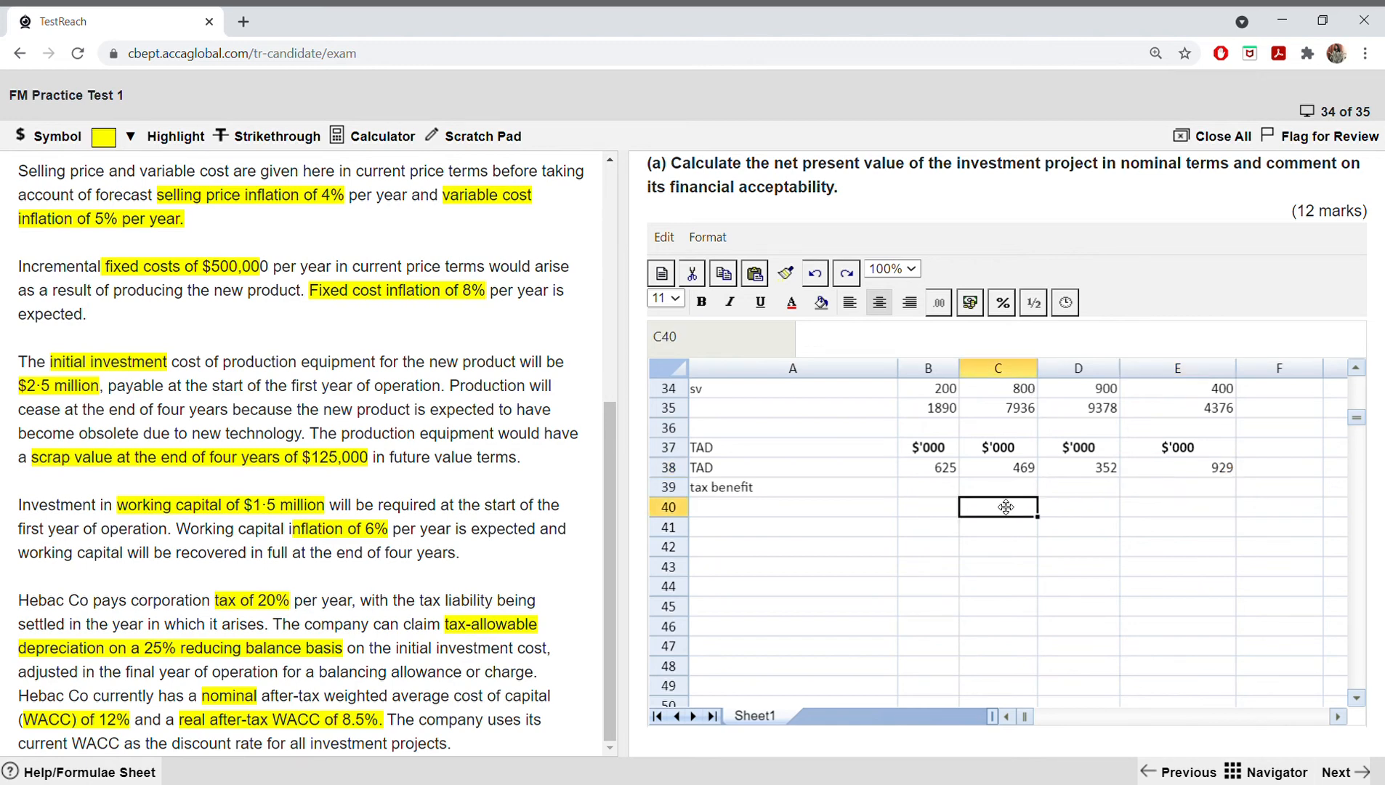
Step: Calculate the year 1 tax benefit in B39 with the formula =0.2*B38
left_click(926, 485)
type("=")
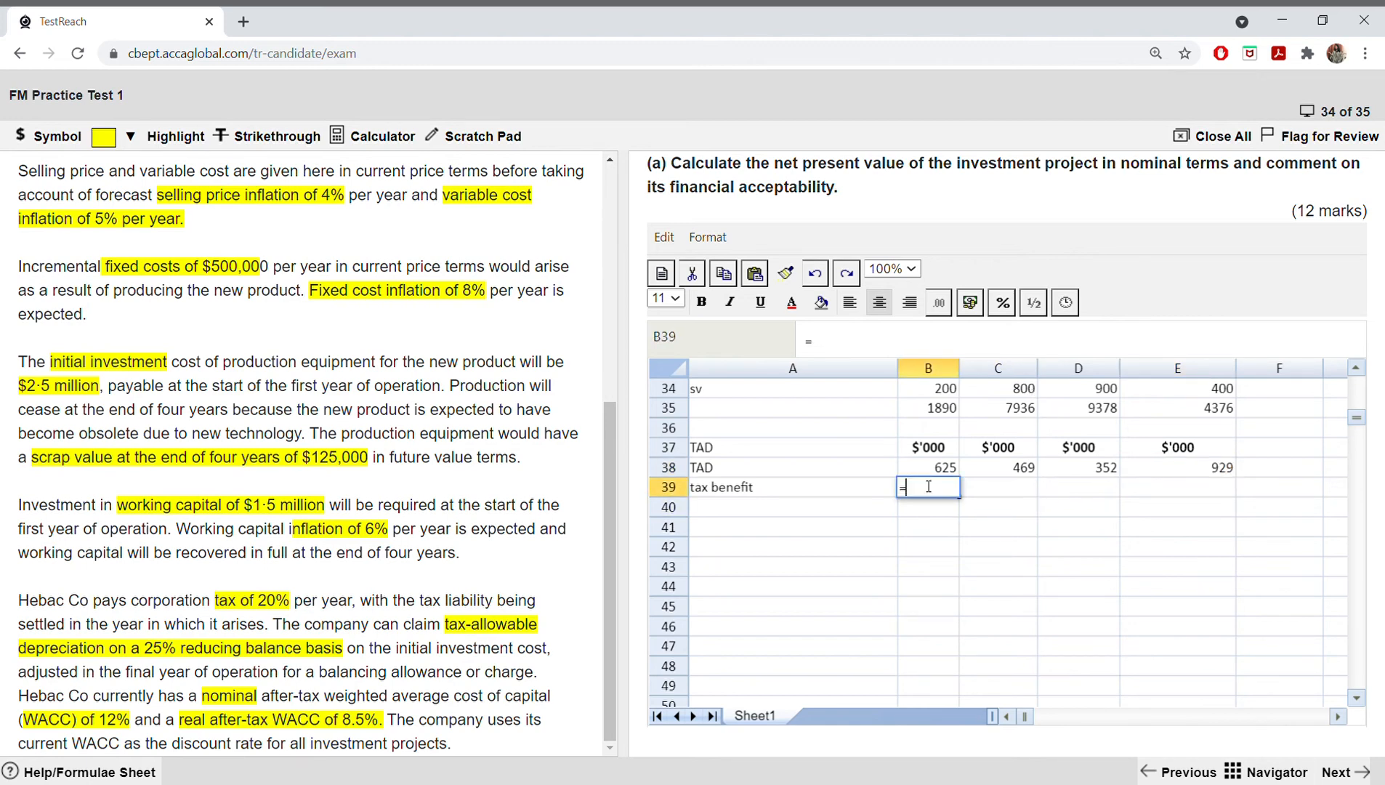
type("0.2*")
left_click(935, 468)
key("Return")
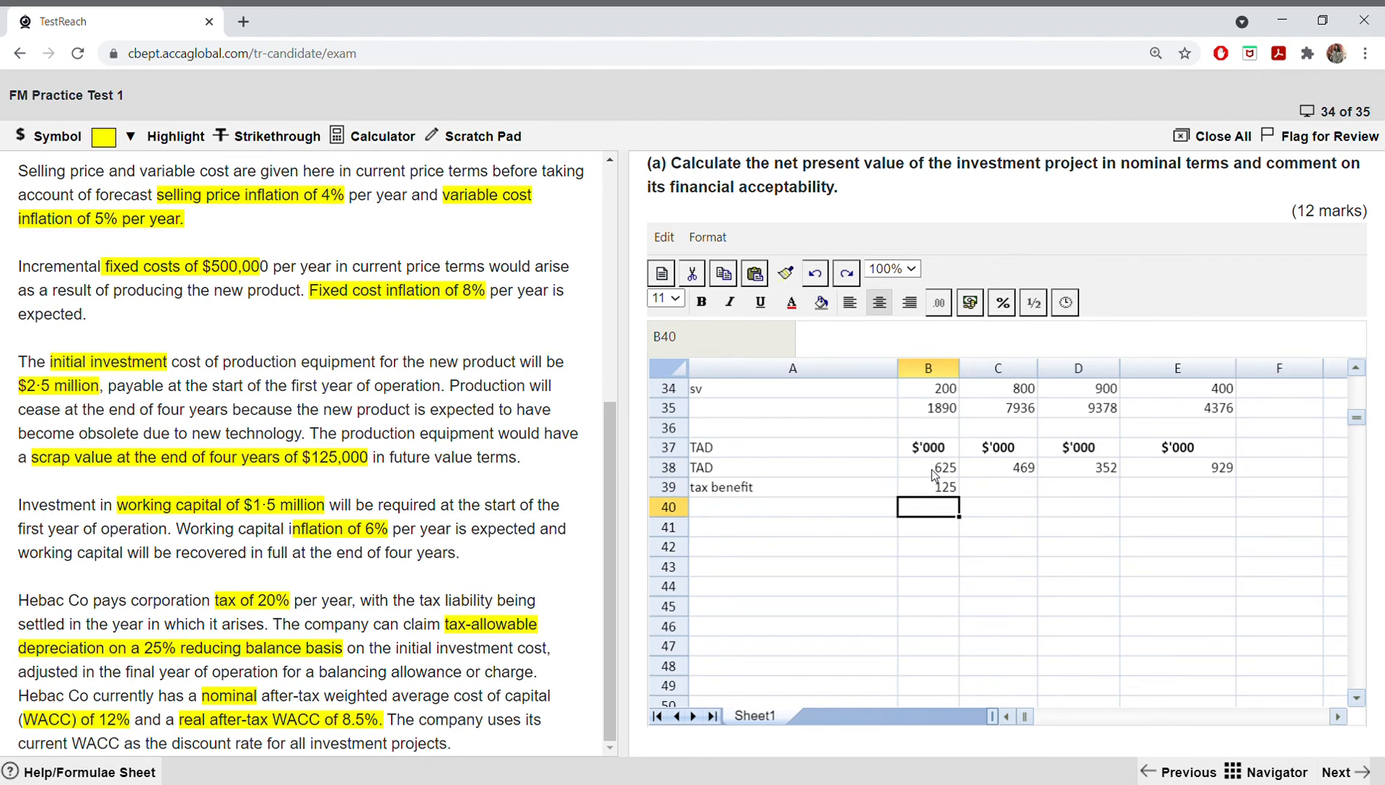
Step: Fill the tax benefit formula from B39 across to E39 for years 2 to 4
left_click(930, 475)
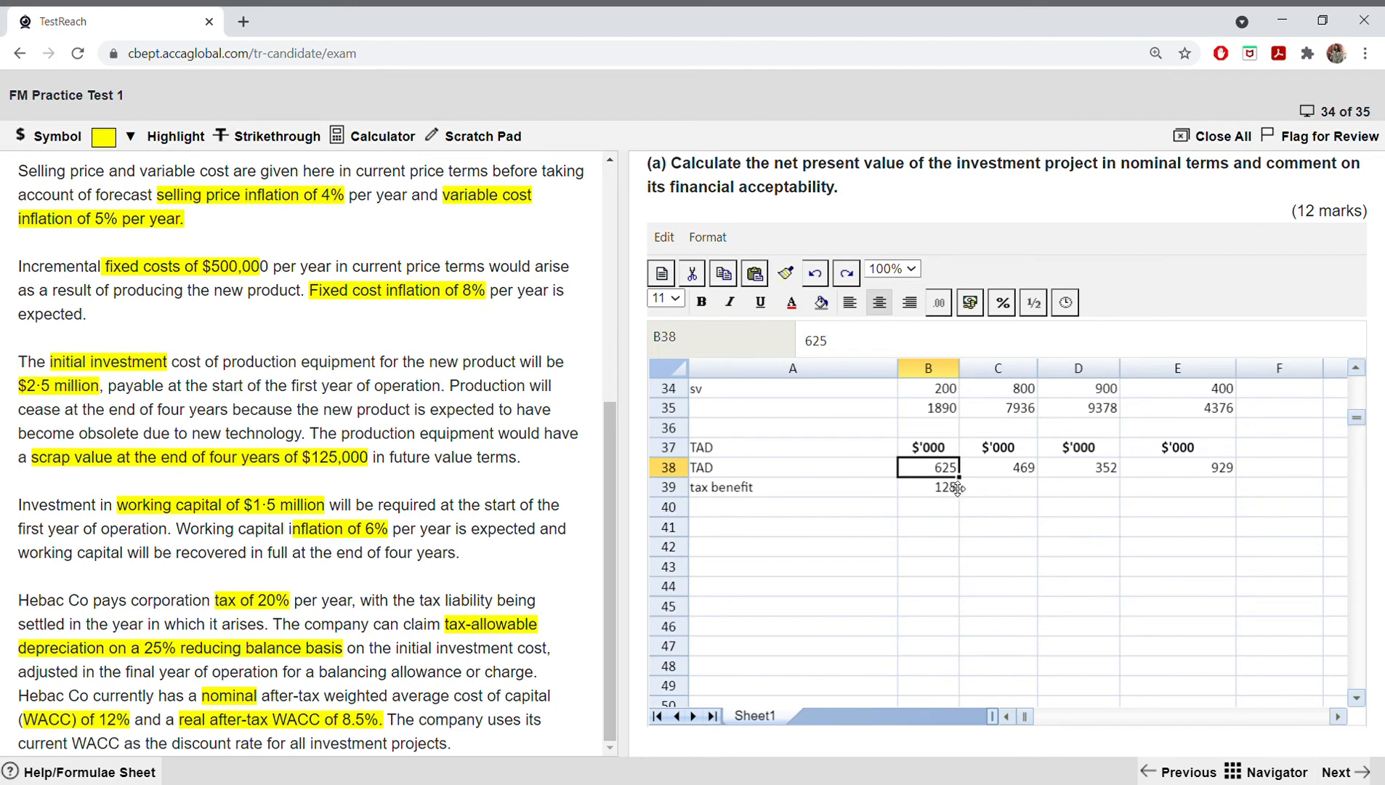
left_click(951, 489)
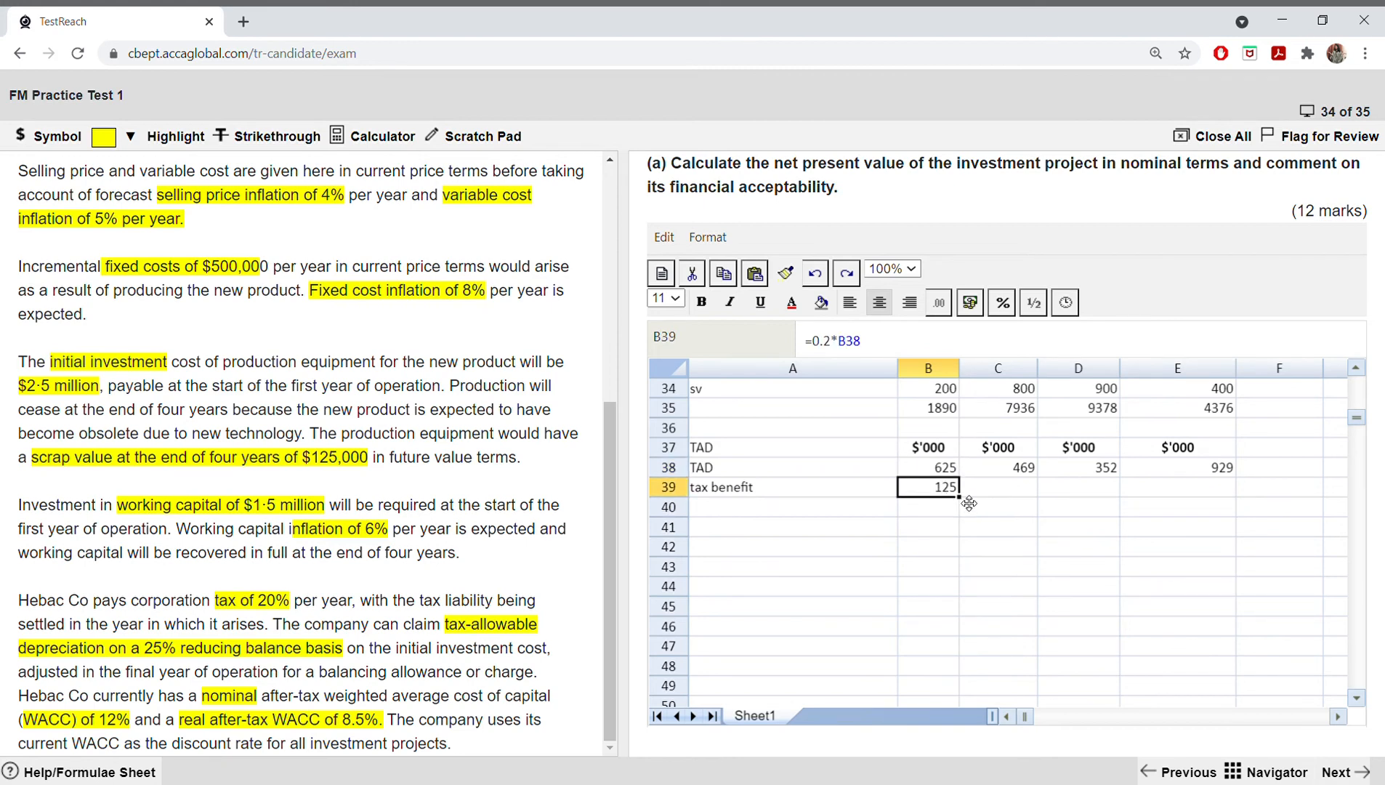
left_click_drag(968, 503, 1160, 509)
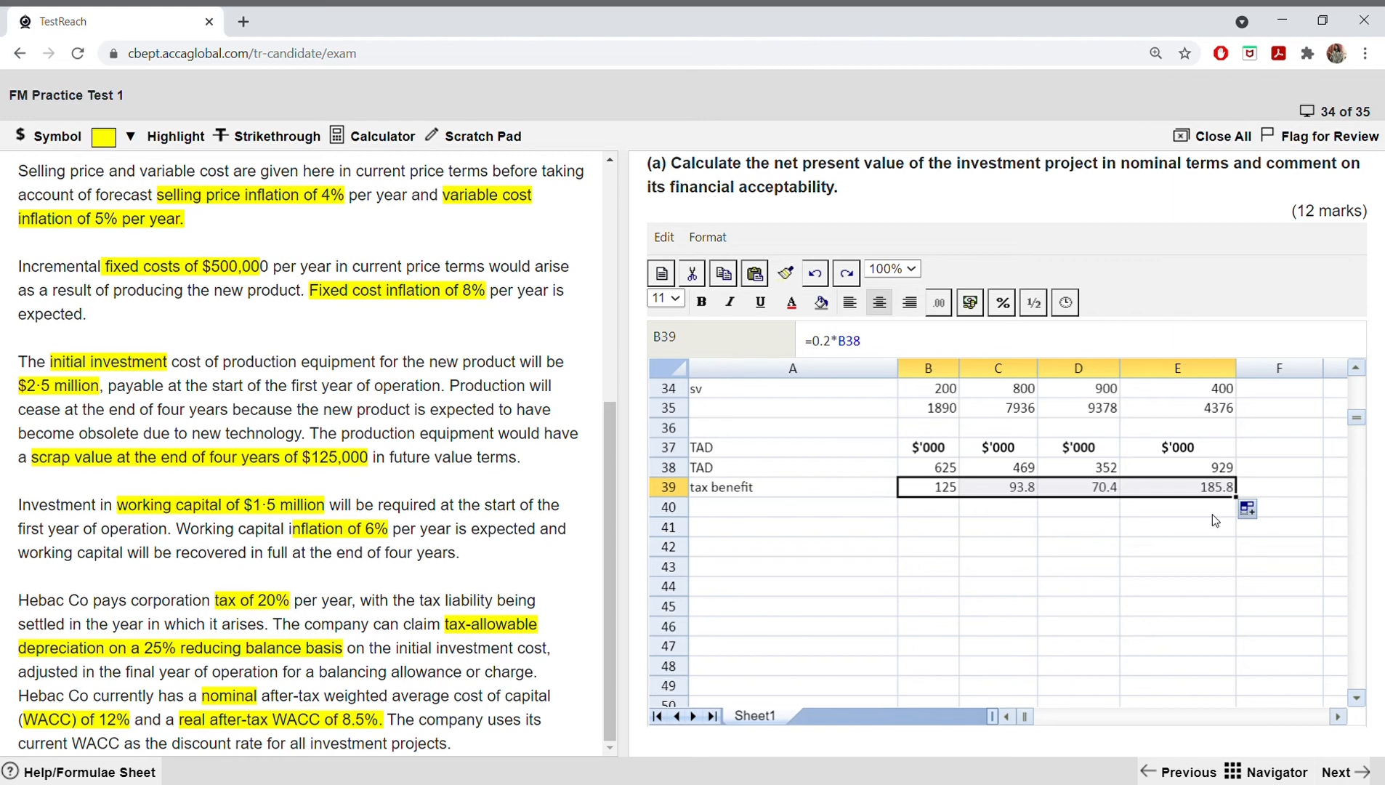
Step: Copy the tax benefits in B39:E39 and paste them as values only into the TAD tax benefits row, B9:E9
right_click(924, 493)
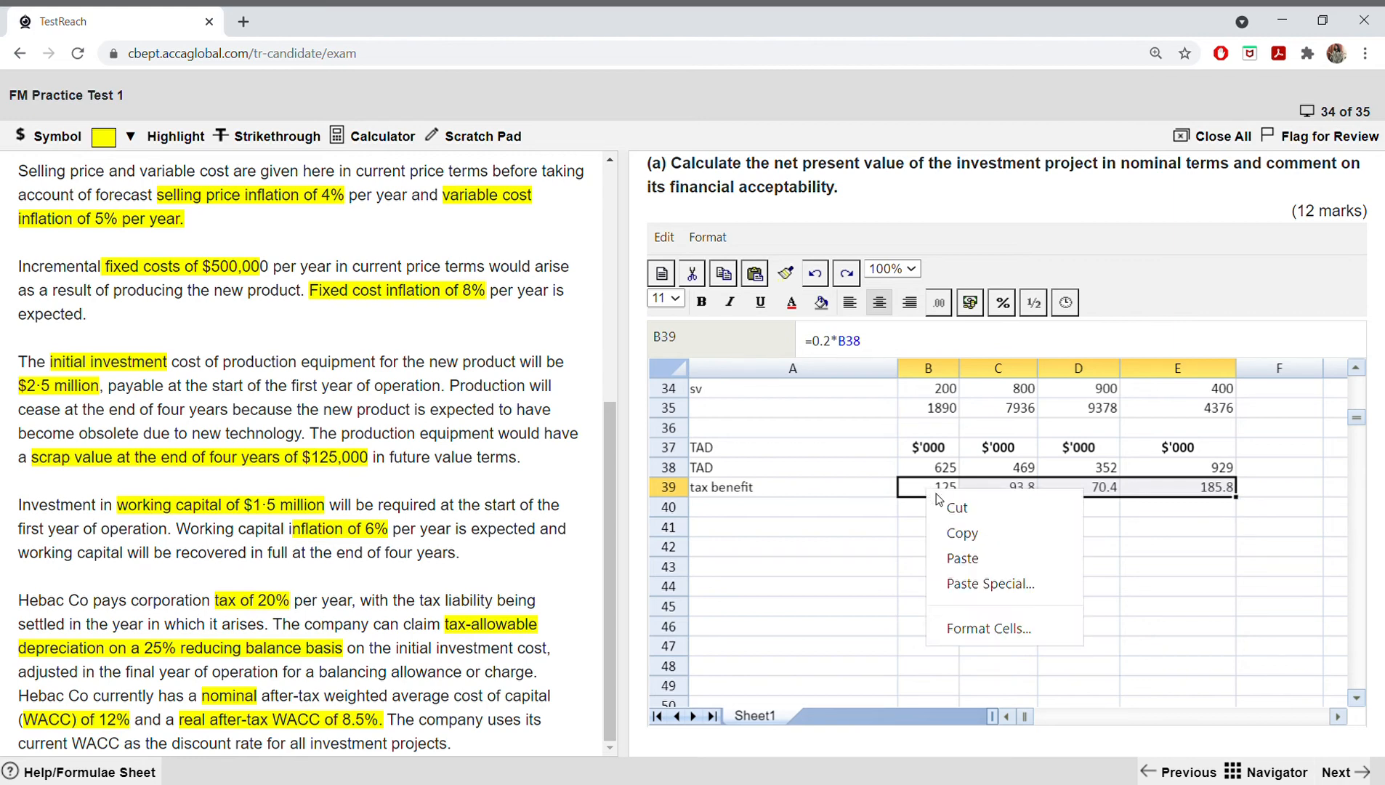
left_click(949, 535)
scroll(924, 509, "up", 10)
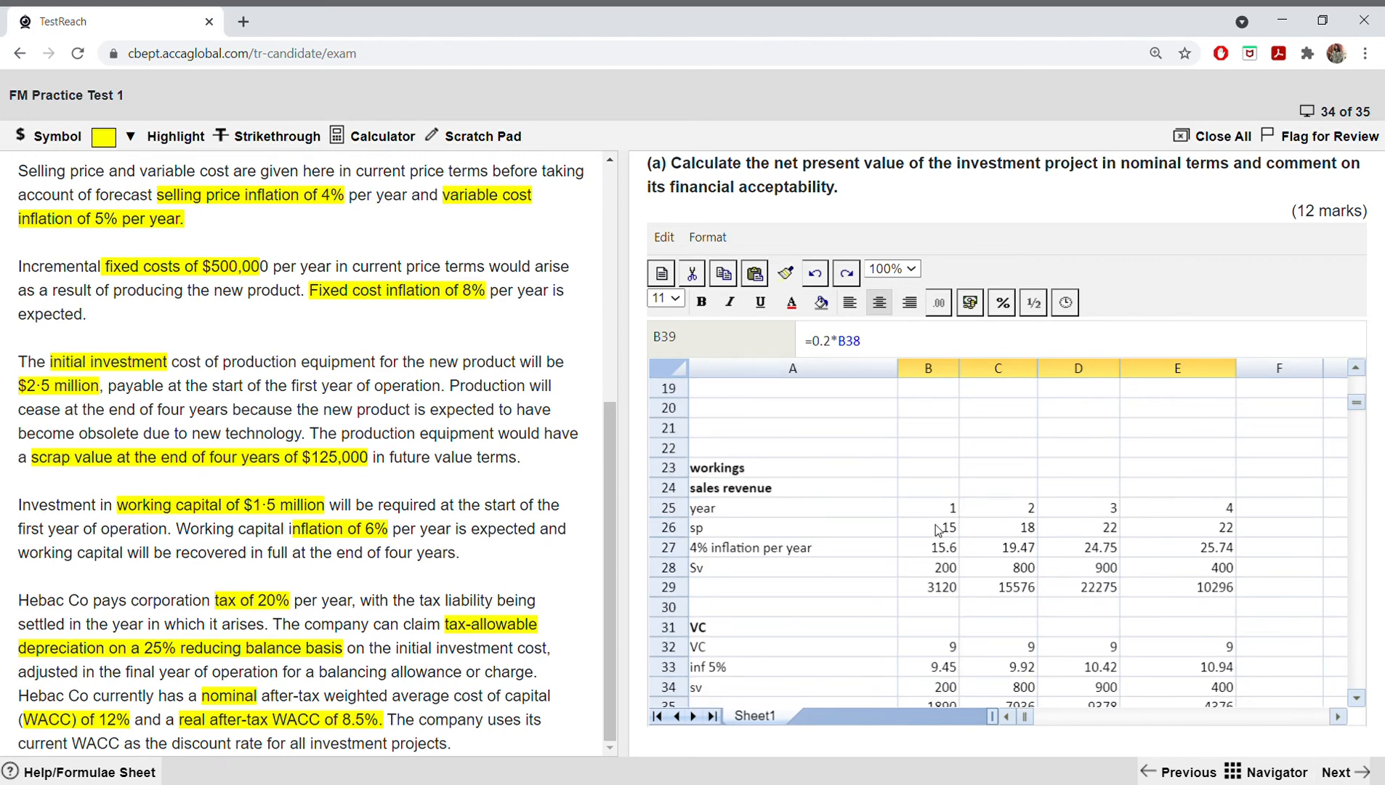
left_click(927, 521)
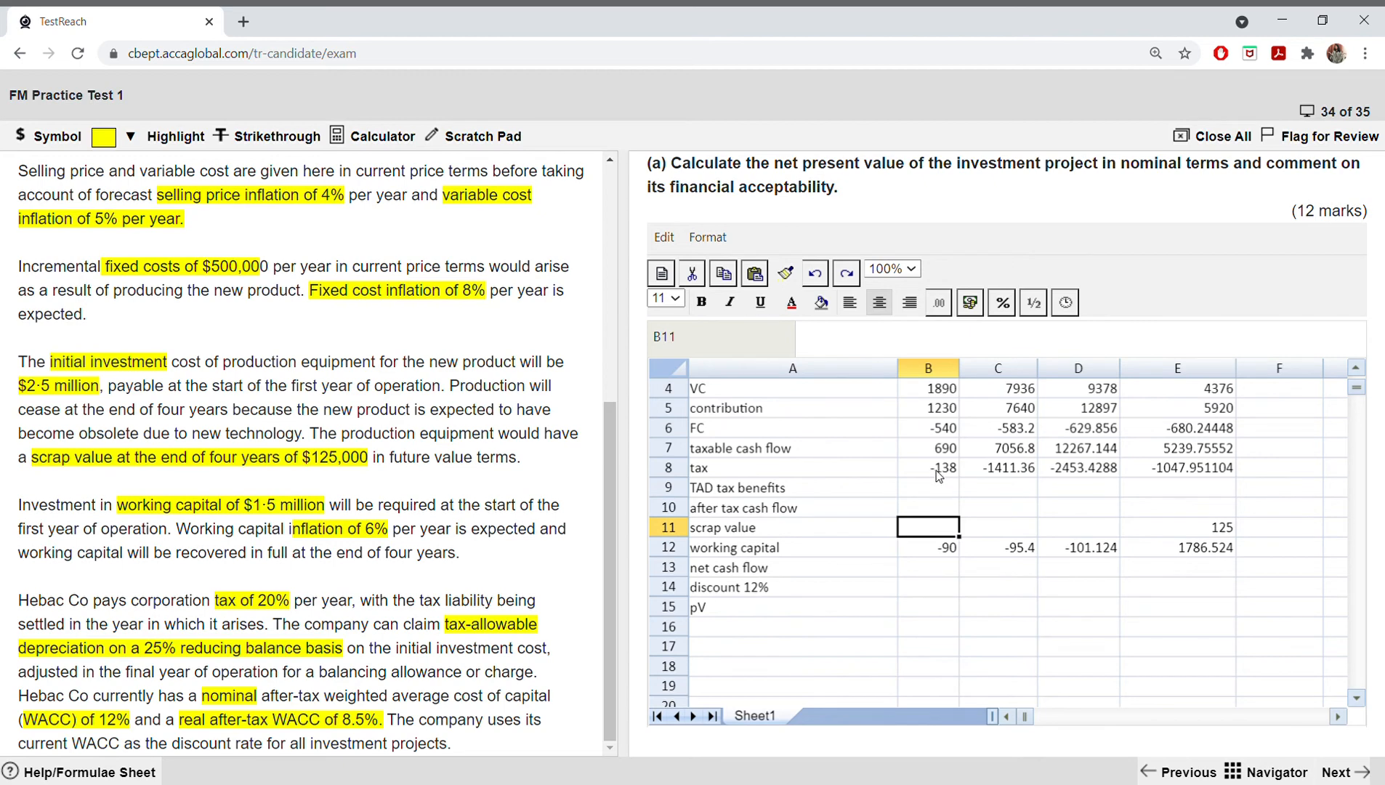
left_click_drag(933, 484, 1146, 487)
right_click(1146, 487)
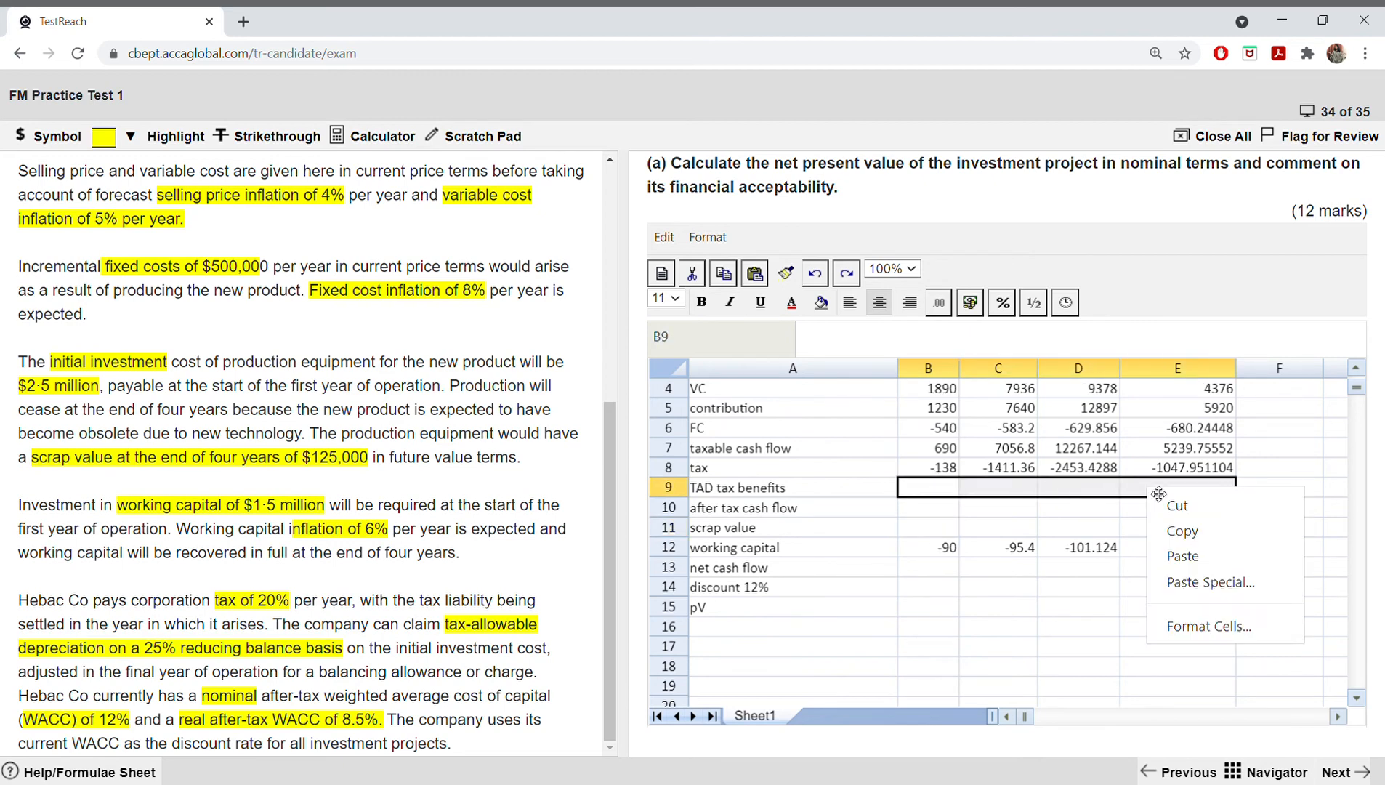
left_click(1187, 573)
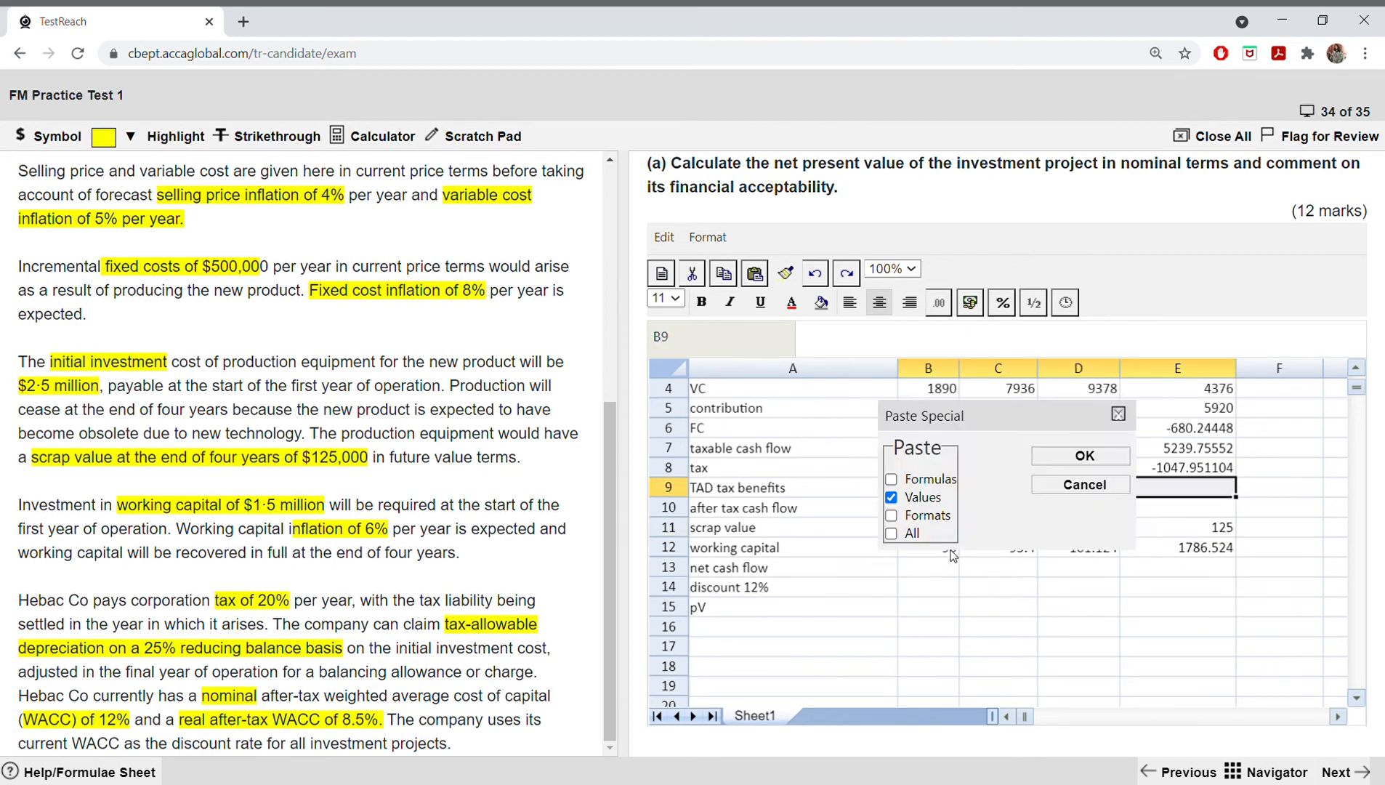
left_click(892, 498)
left_click(1079, 459)
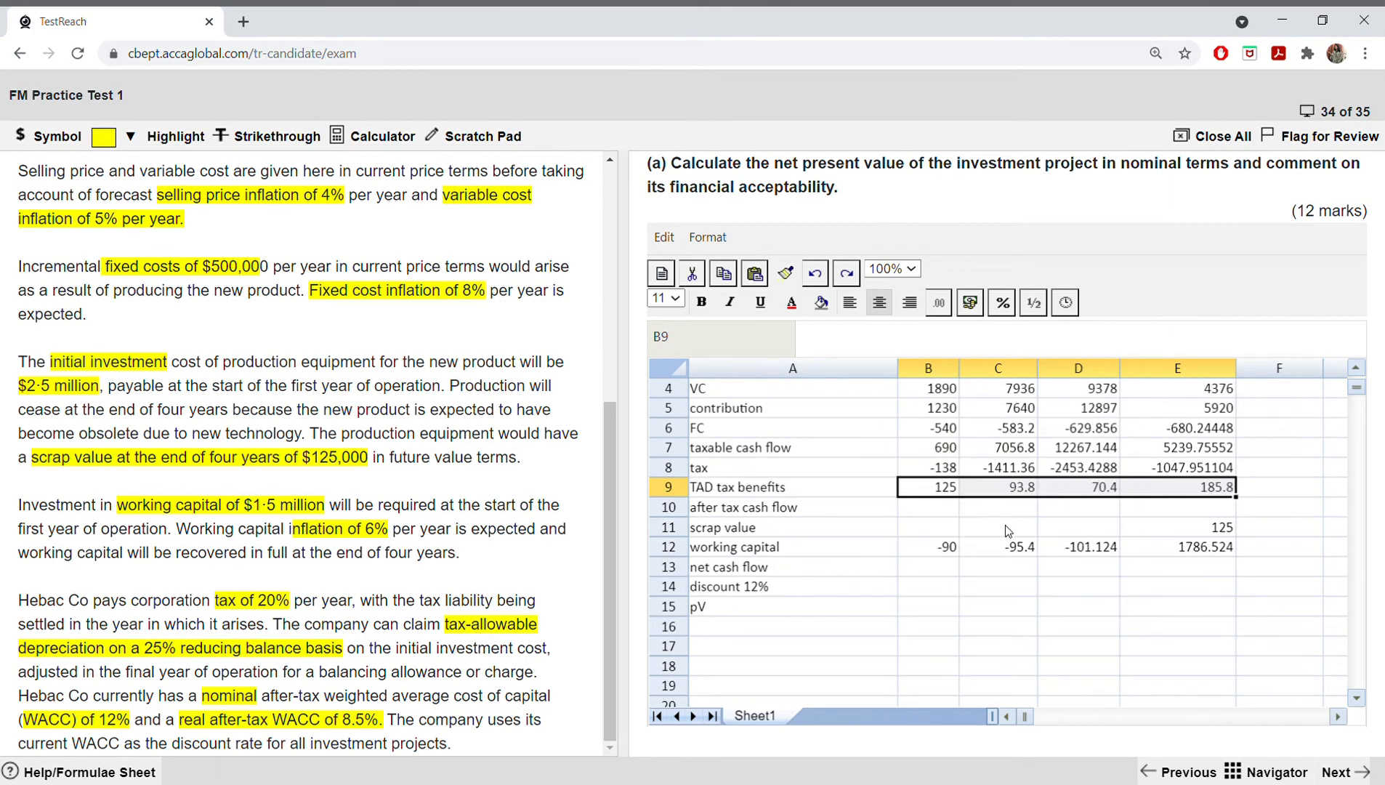
Step: Remove the minus sign from the year 1 fixed cost formula in B6 so it reads =500*1.08
scroll(996, 524, "up", 1)
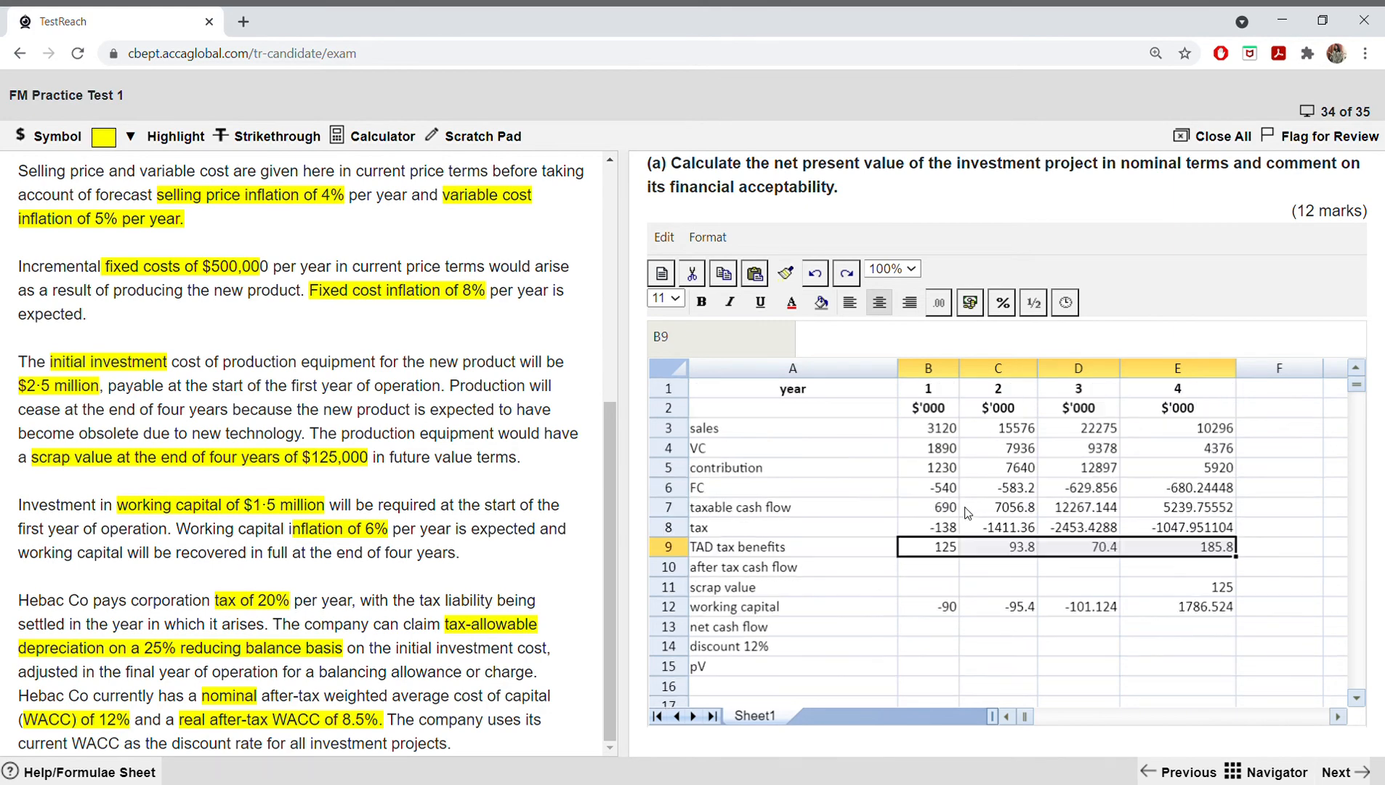
left_click(932, 493)
double_click(931, 494)
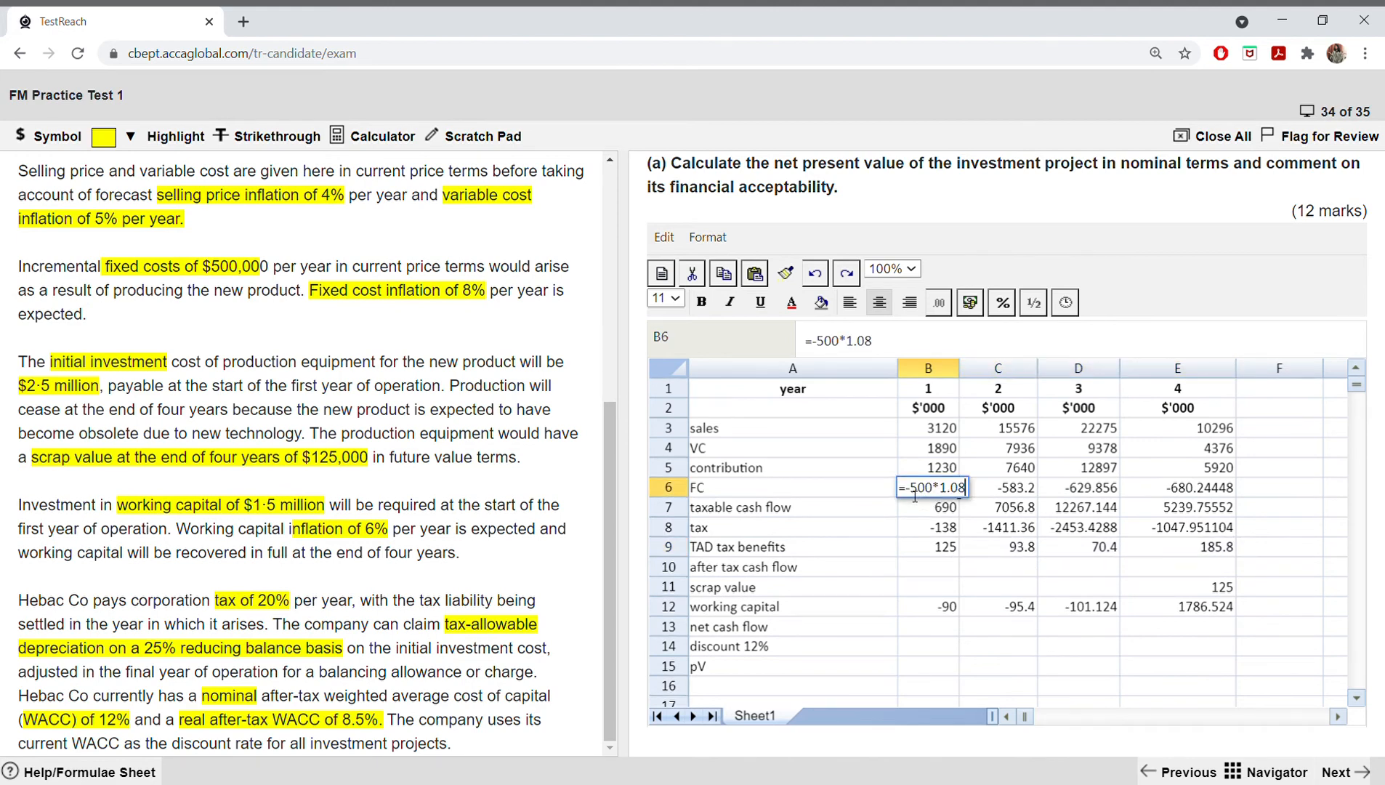
left_click(915, 495)
key("BackSpace")
key("Return")
Step: Remove the minus sign from the year 1 tax formula in B8 so it reads =(0.2*B7)
left_click(937, 536)
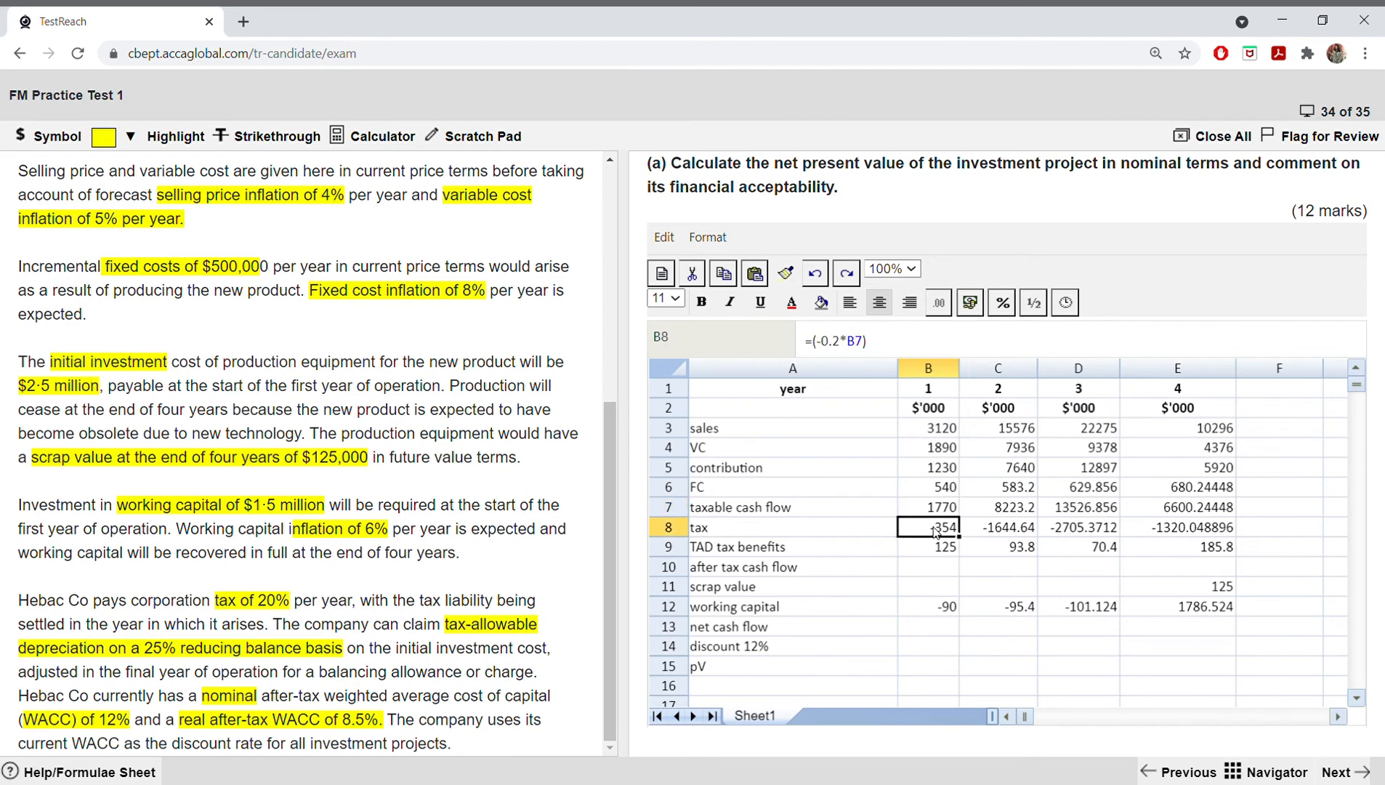
double_click(937, 536)
left_click(913, 526)
key("BackSpace")
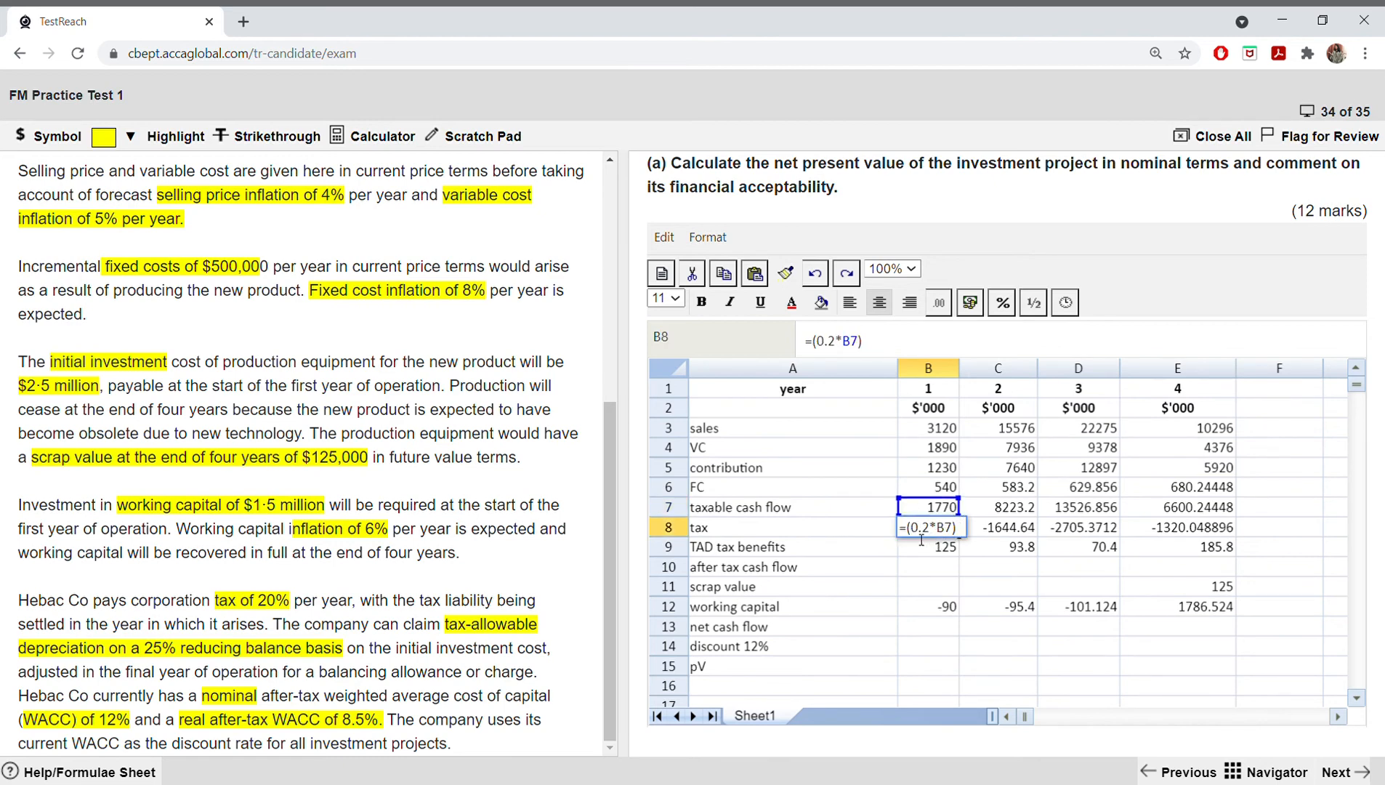
key("Return")
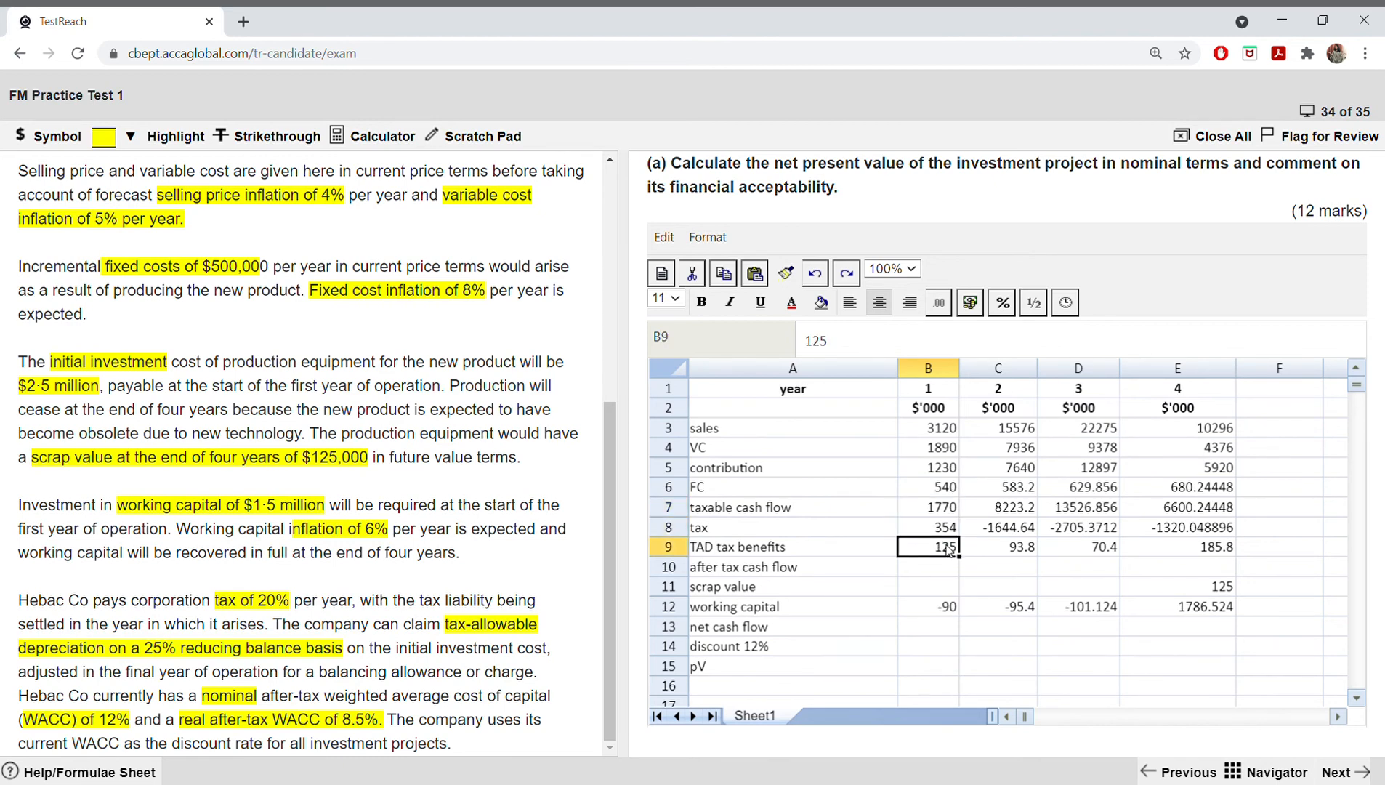
Step: Replace the year 1 taxable cash flow formula in B7 with =B5-B6 and fill it across to E7 for years 2 to 4
left_click(916, 504)
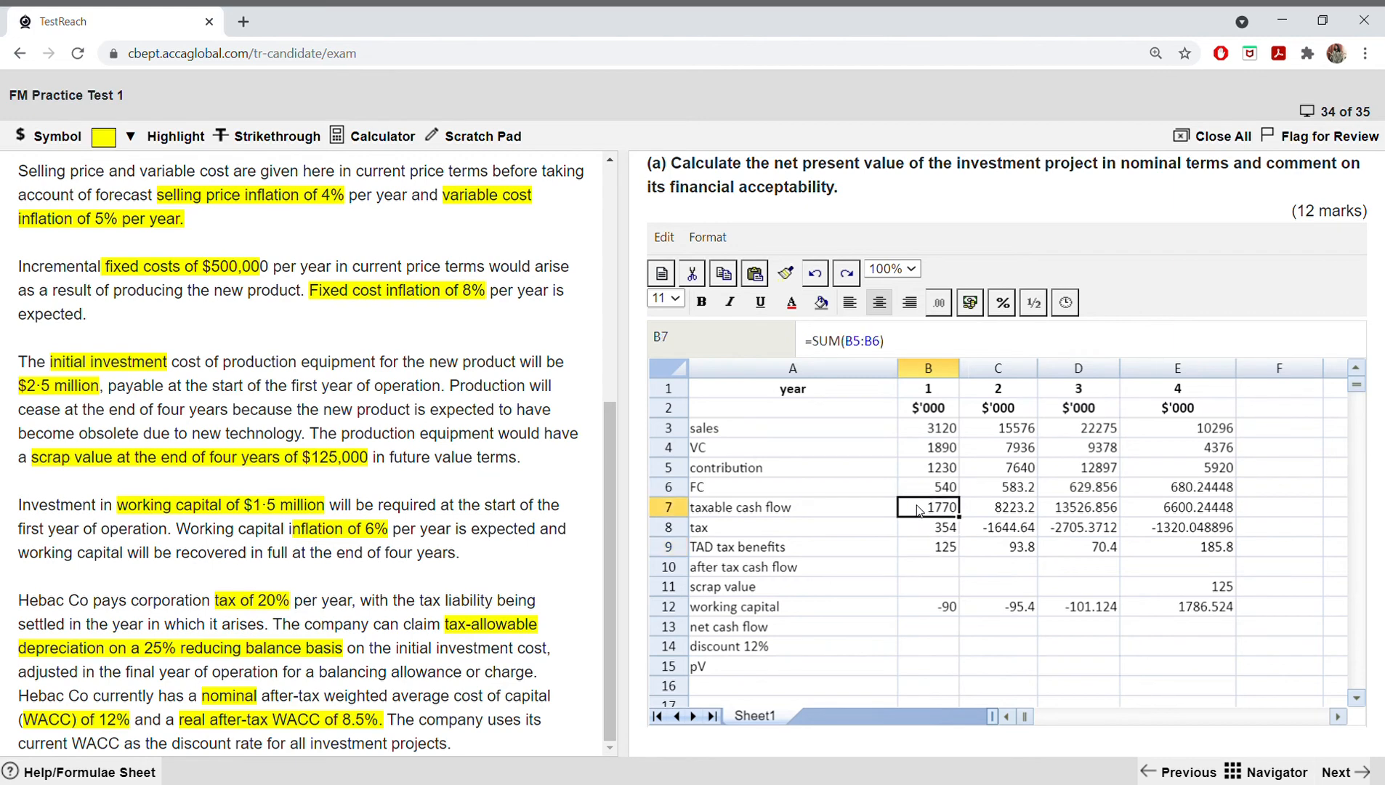
double_click(916, 504)
key("BackSpace")
key("BackSpace")
key("BackSpace")
key("BackSpace")
key("BackSpace")
key("BackSpace")
key("BackSpace")
key("BackSpace")
key("BackSpace")
key("BackSpace")
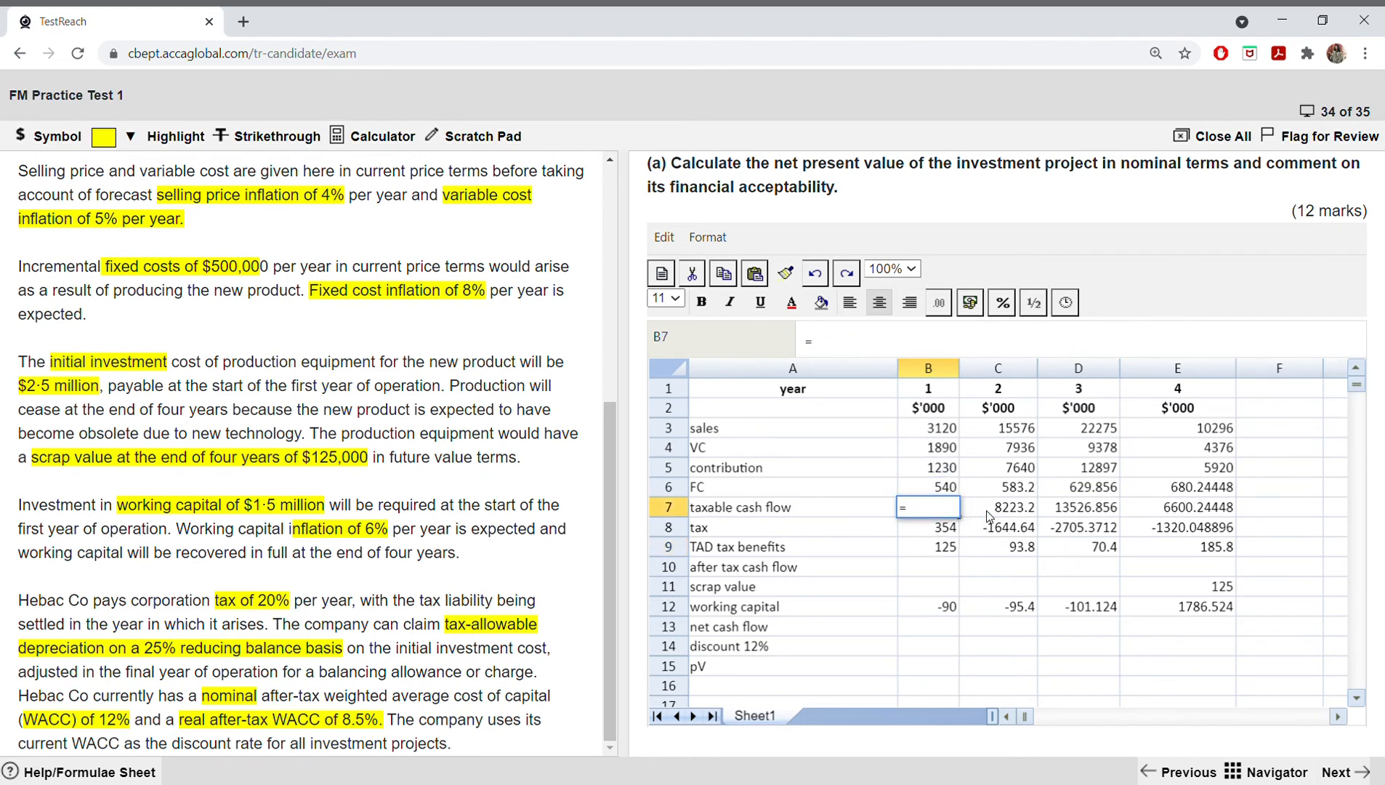
left_click(933, 470)
type("-")
left_click(936, 482)
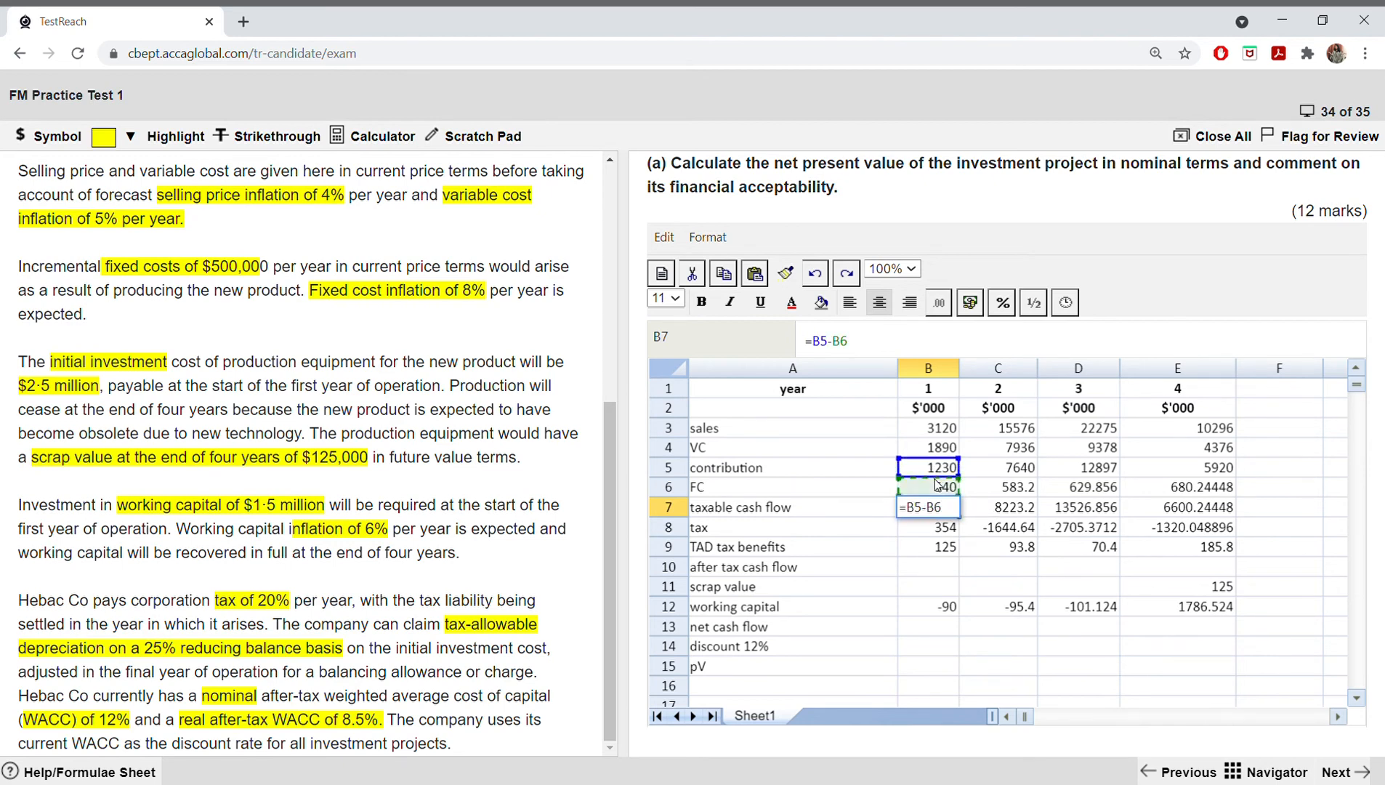
key("Return")
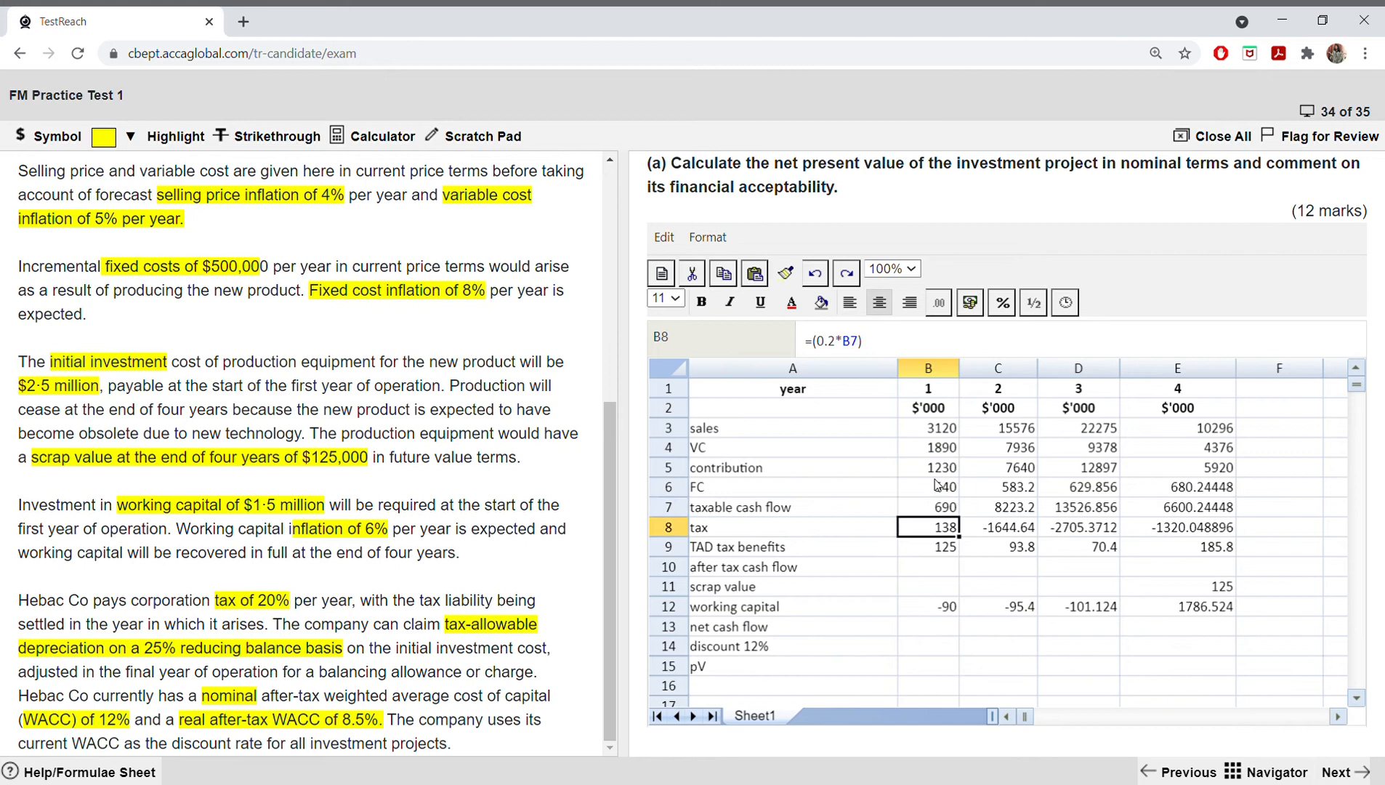
left_click(945, 515)
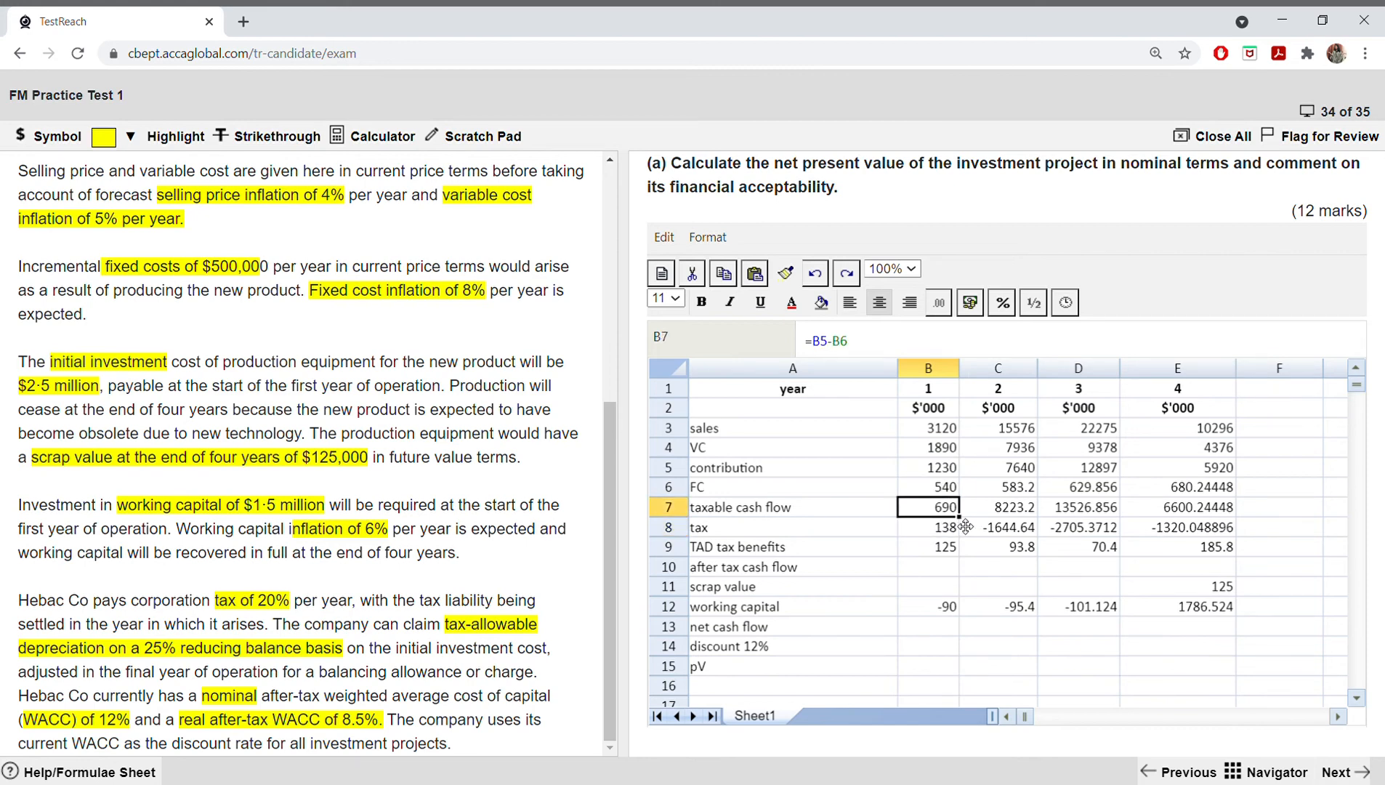
left_click_drag(965, 526, 1142, 517)
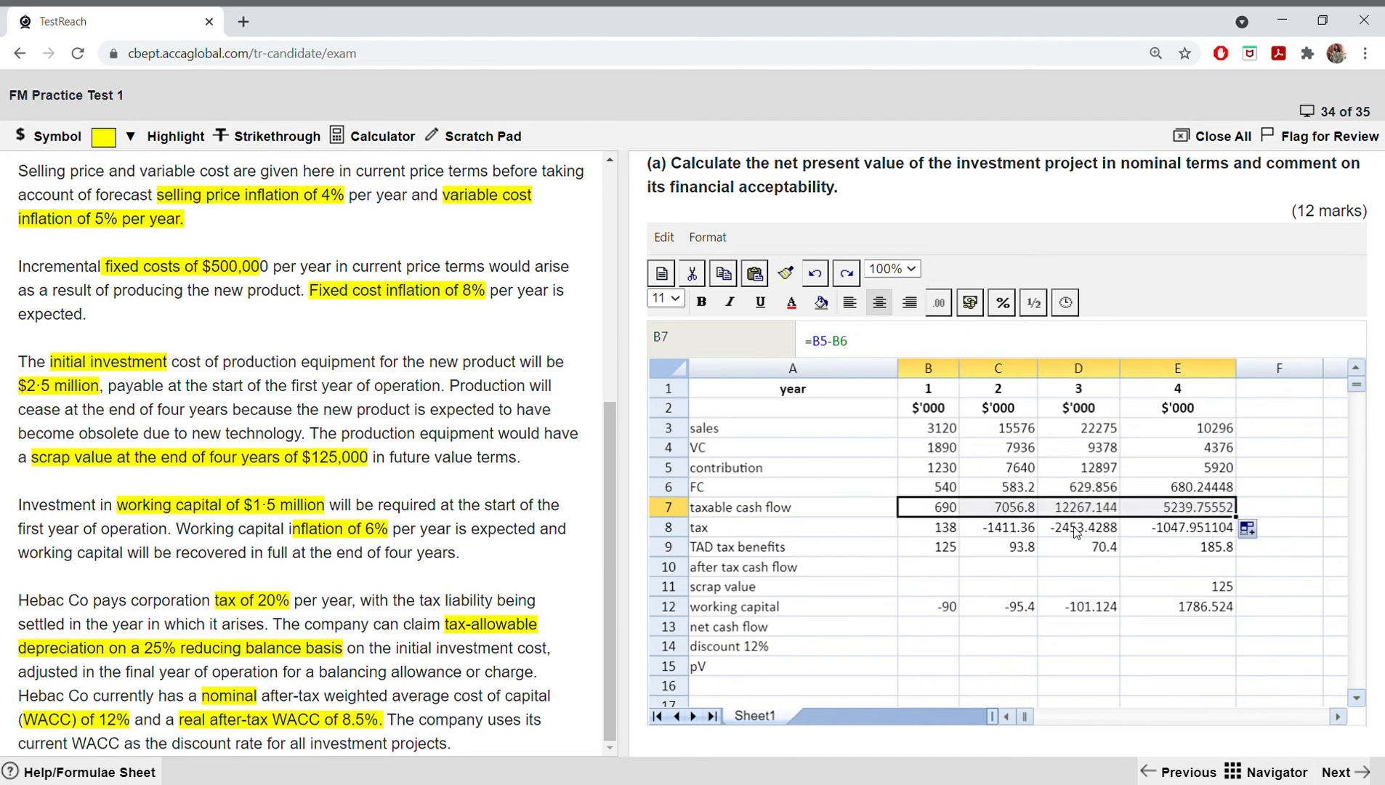
Step: Remove the minus sign from the tax formulas for years 2 to 4 in C8:E8, so each takes 0.2 times its taxable cash flow
double_click(985, 536)
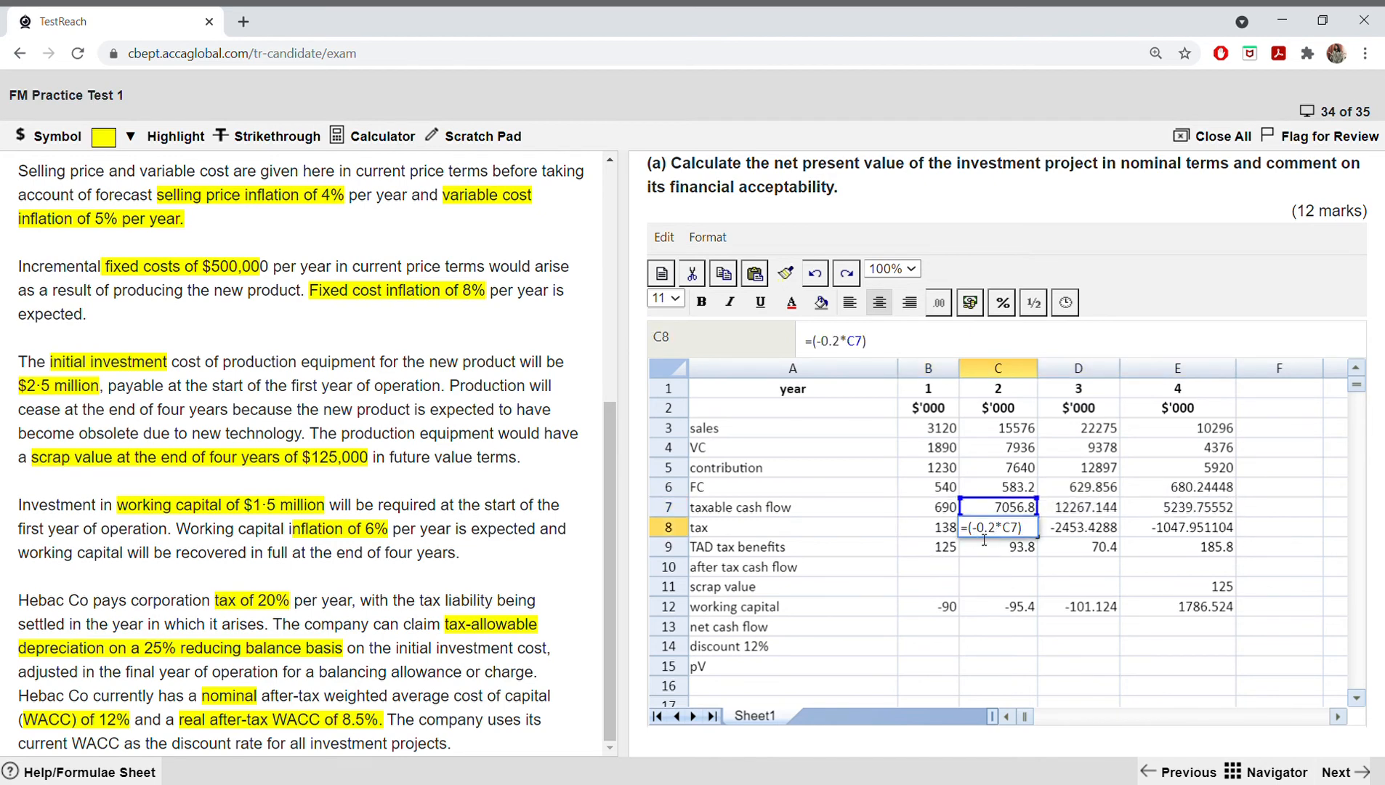
key("Escape")
double_click(1065, 535)
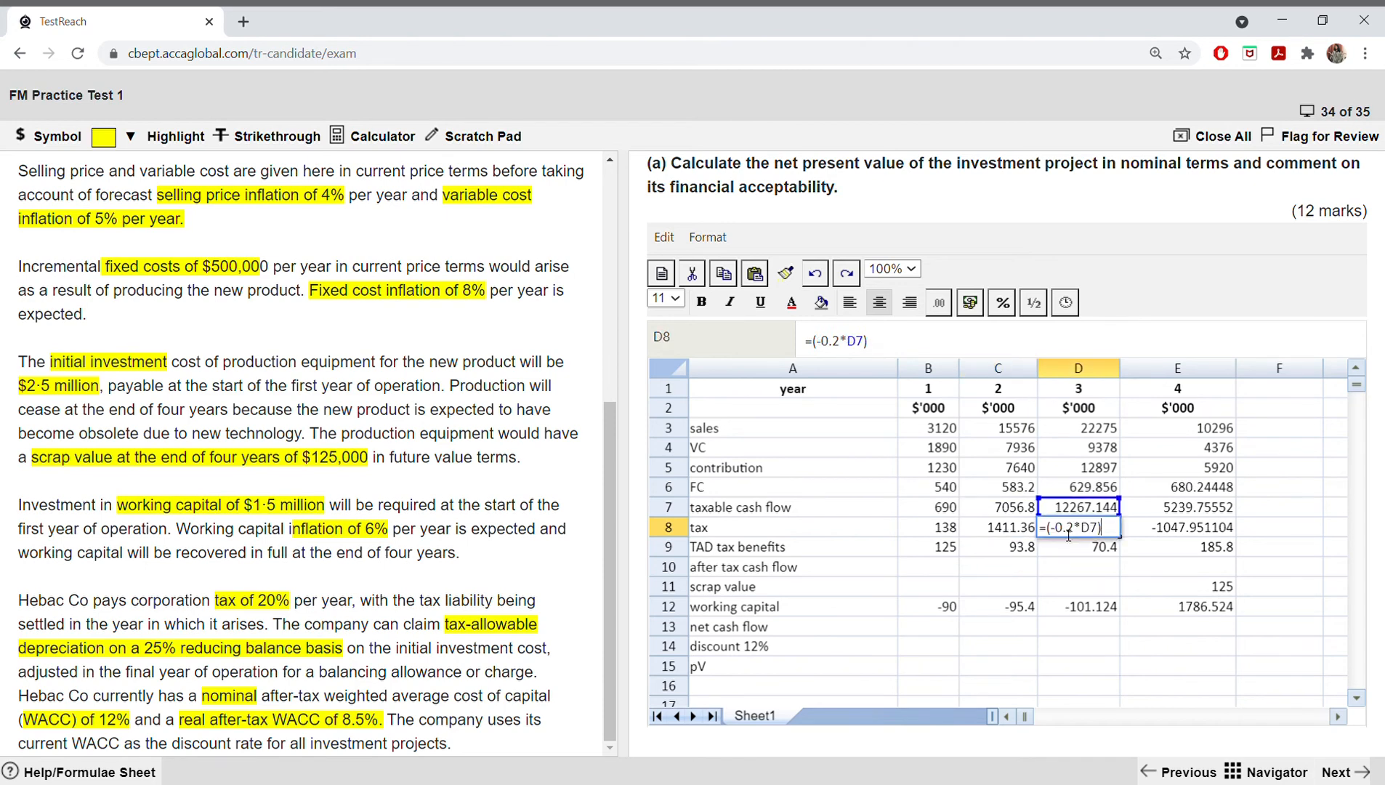
key("Left")
key("BackSpace")
key("Return")
double_click(1166, 532)
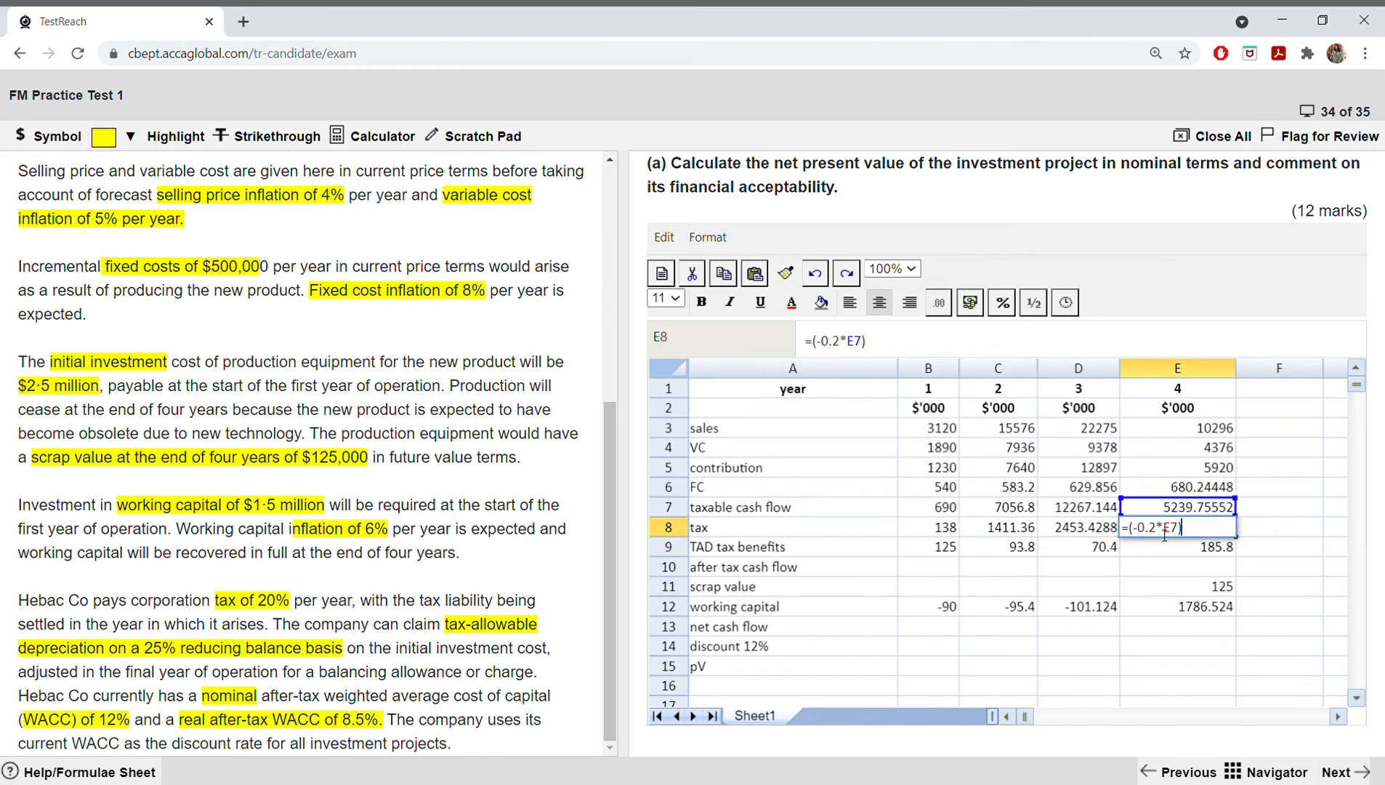
key("BackSpace")
key("Return")
left_click(940, 530)
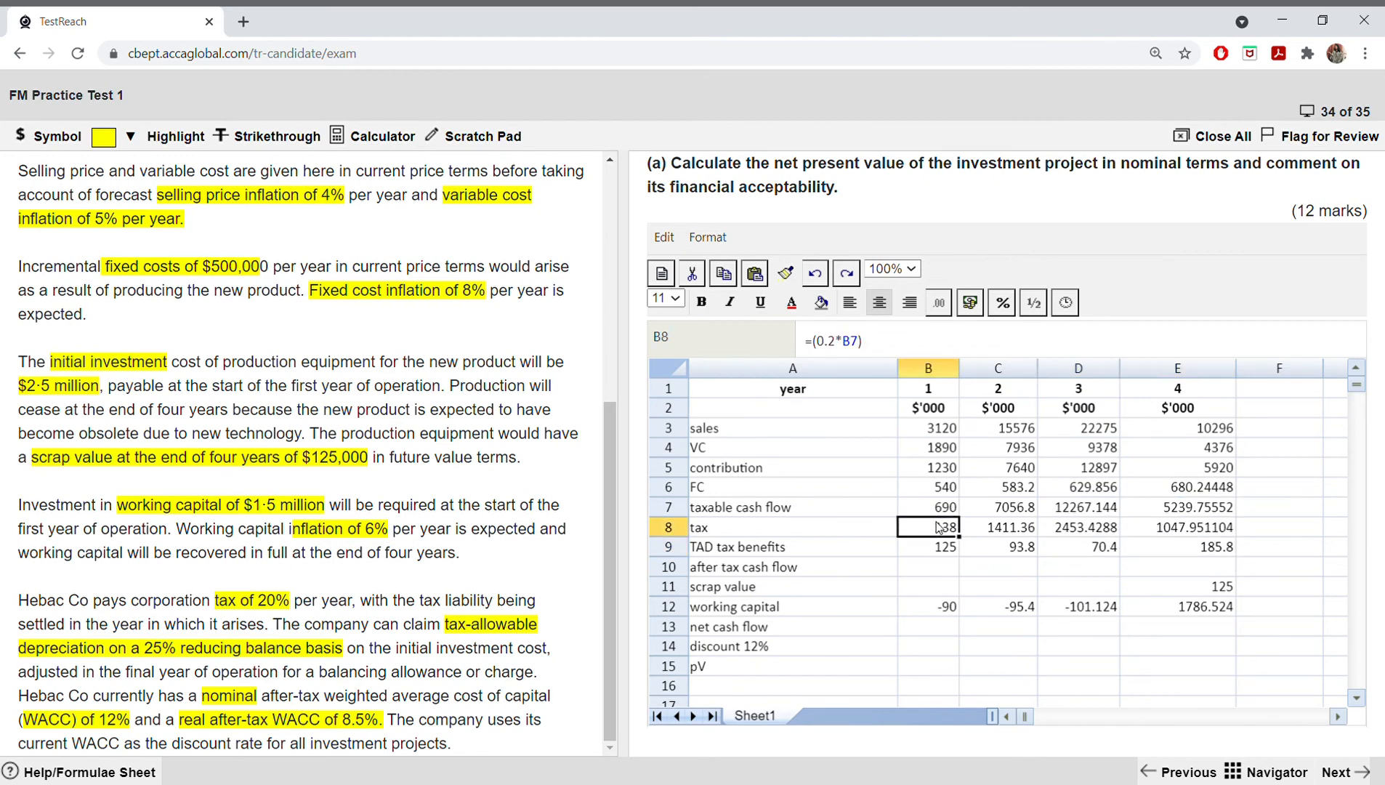
left_click(1002, 535)
left_click(1074, 536)
left_click(1176, 536)
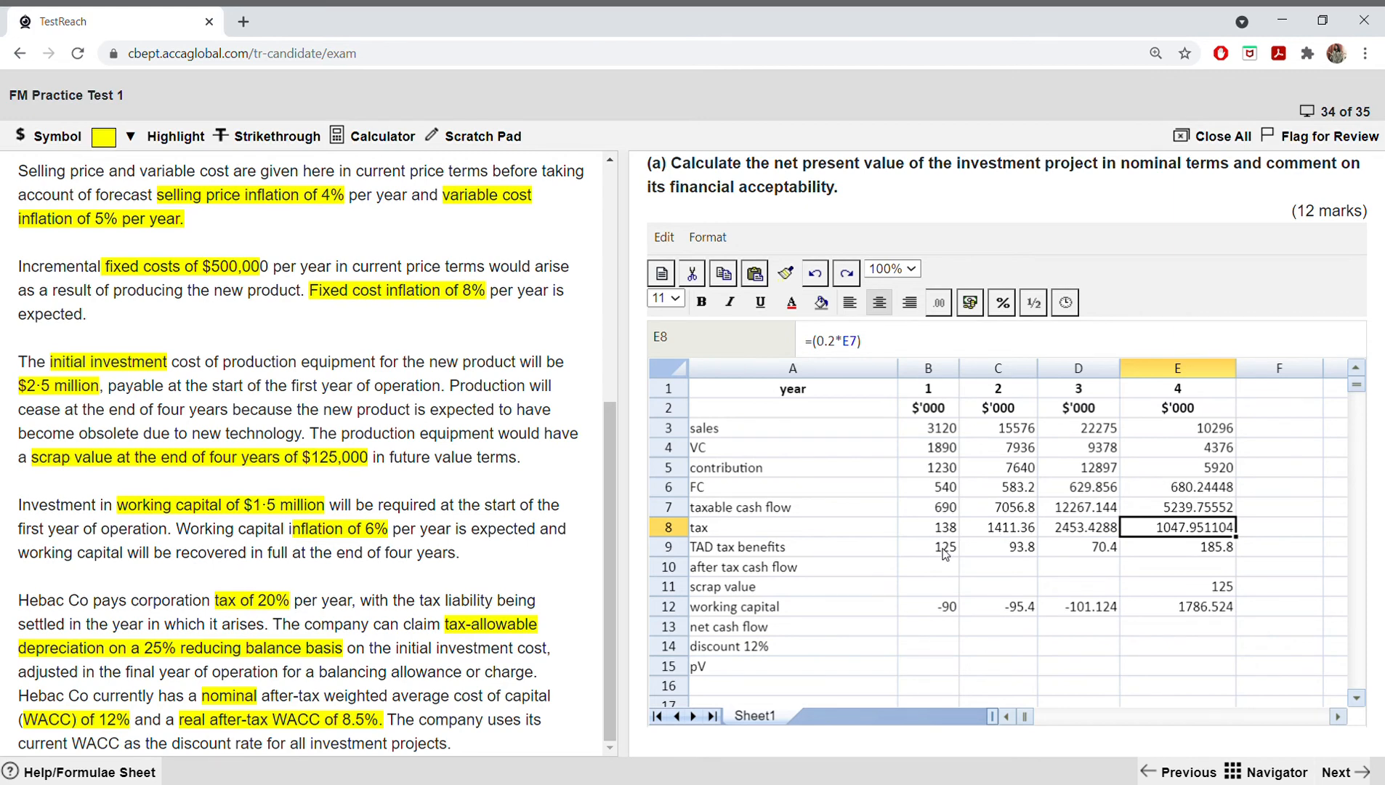
Step: Calculate the year 1 after tax cash flow in B10 as =(B7-B8+B9) and fill the formula across to E10
left_click(937, 572)
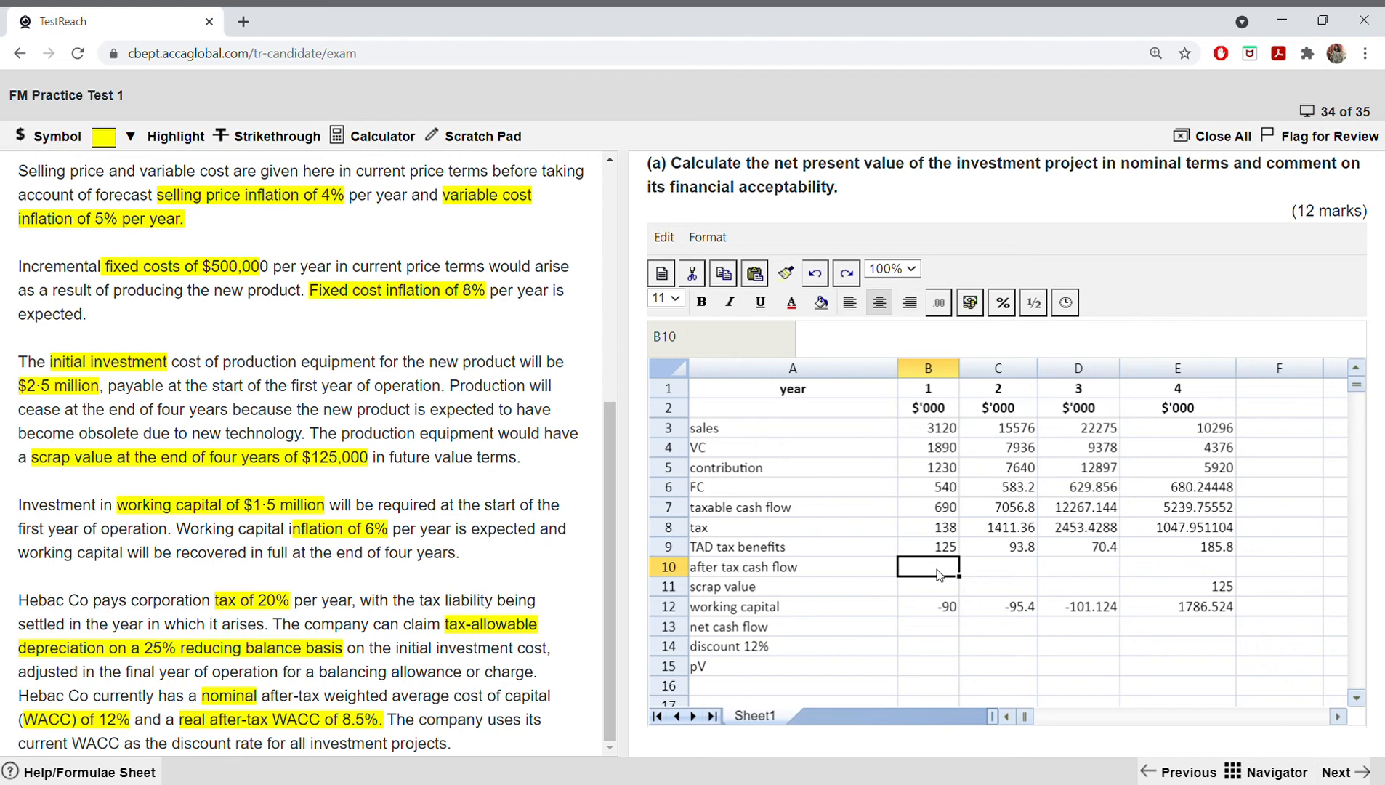
type("=(")
left_click(944, 511)
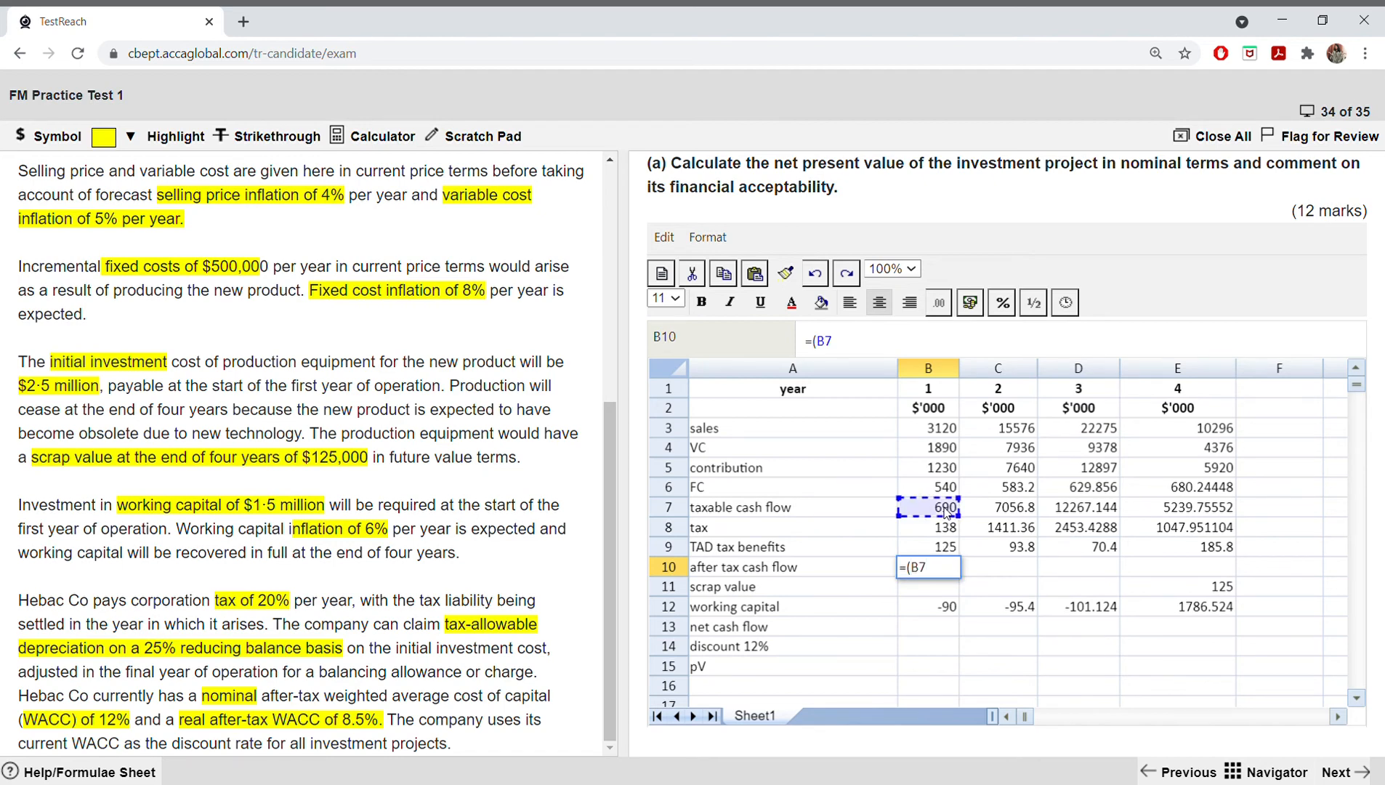
type("-")
left_click(947, 526)
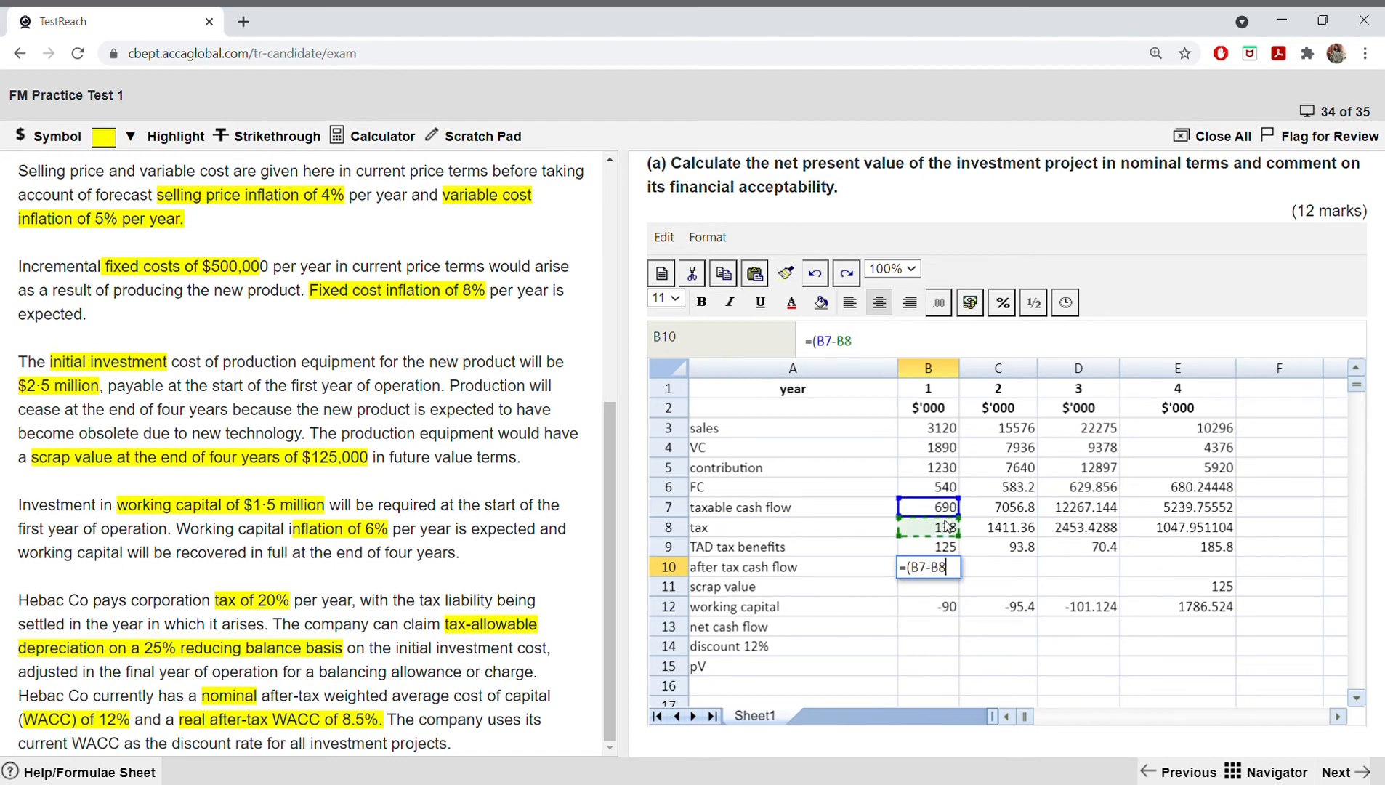
type("+")
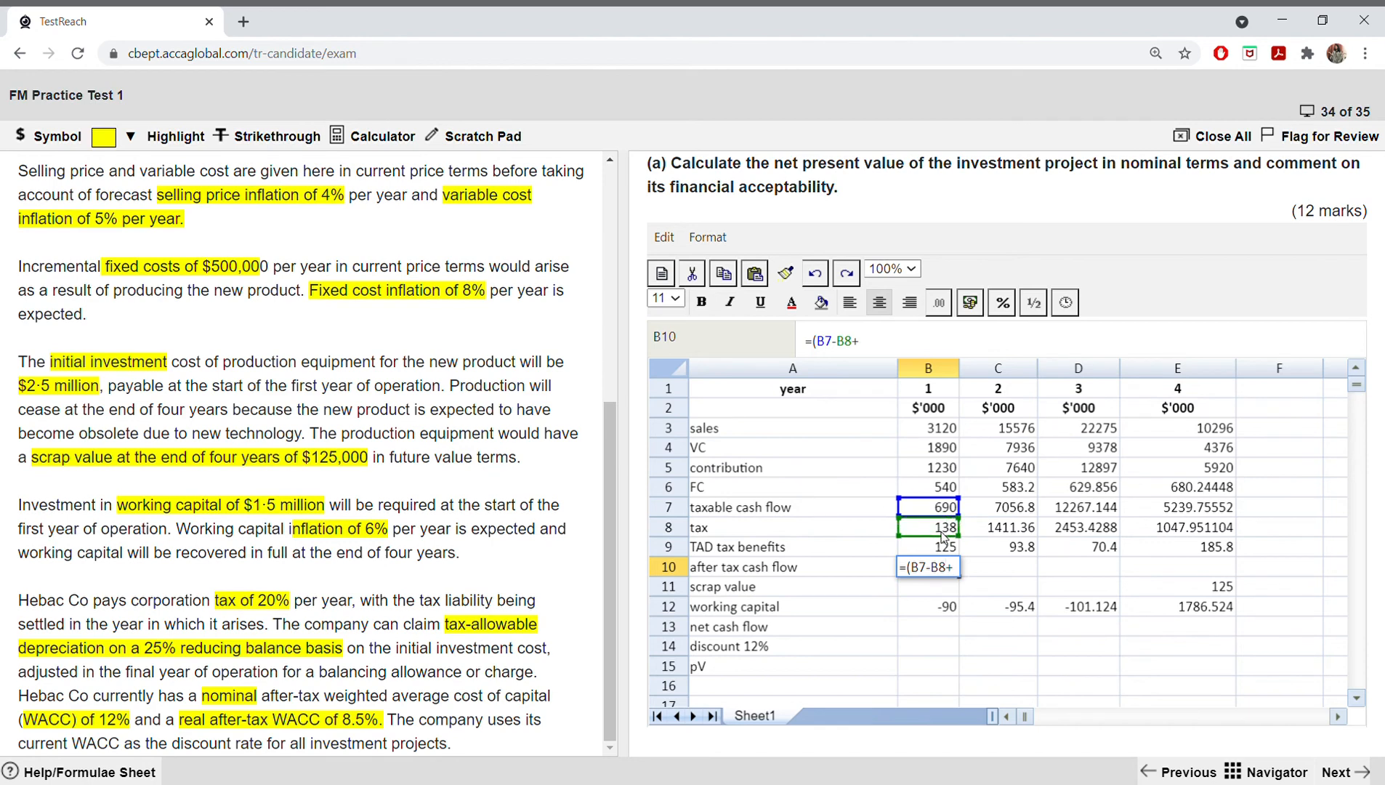
left_click(935, 549)
type(")")
key("Return")
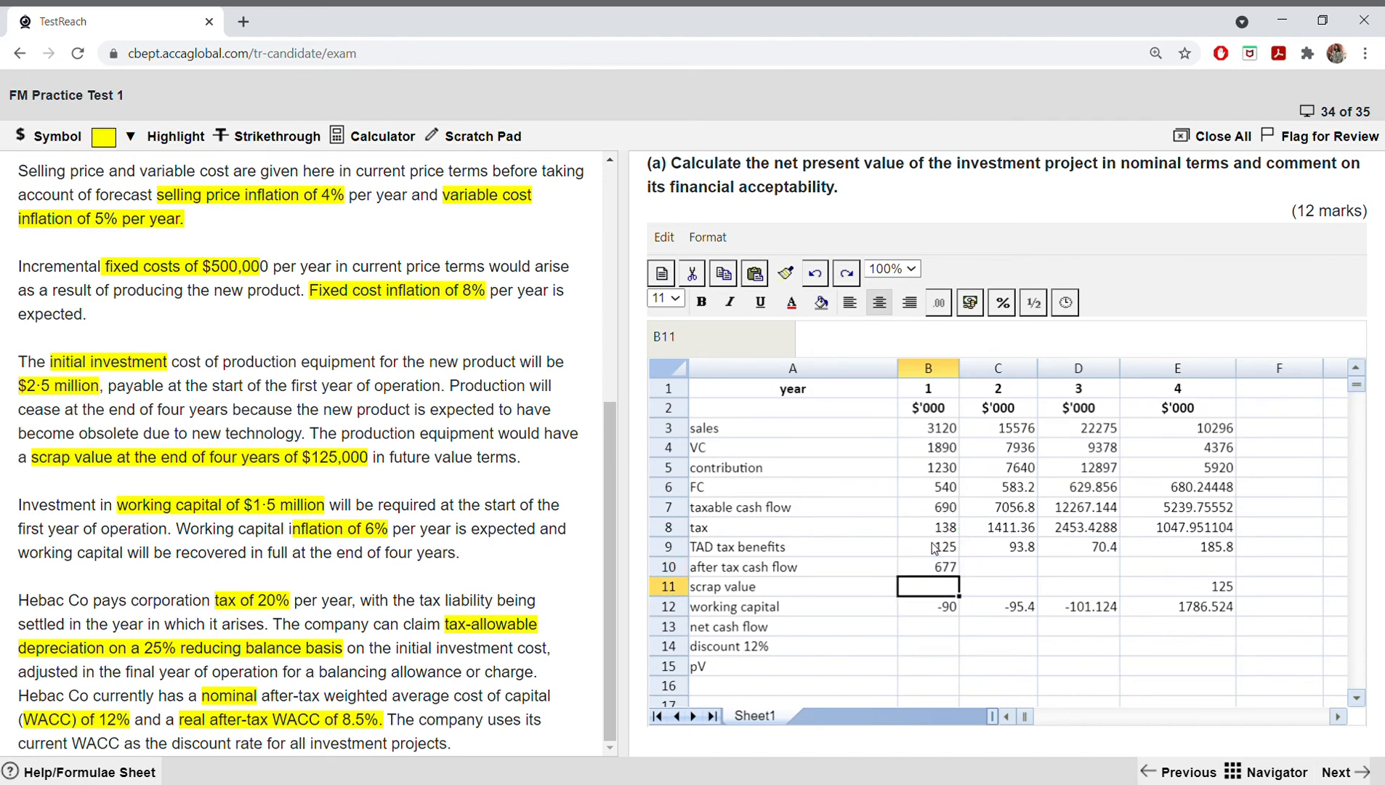
left_click(946, 566)
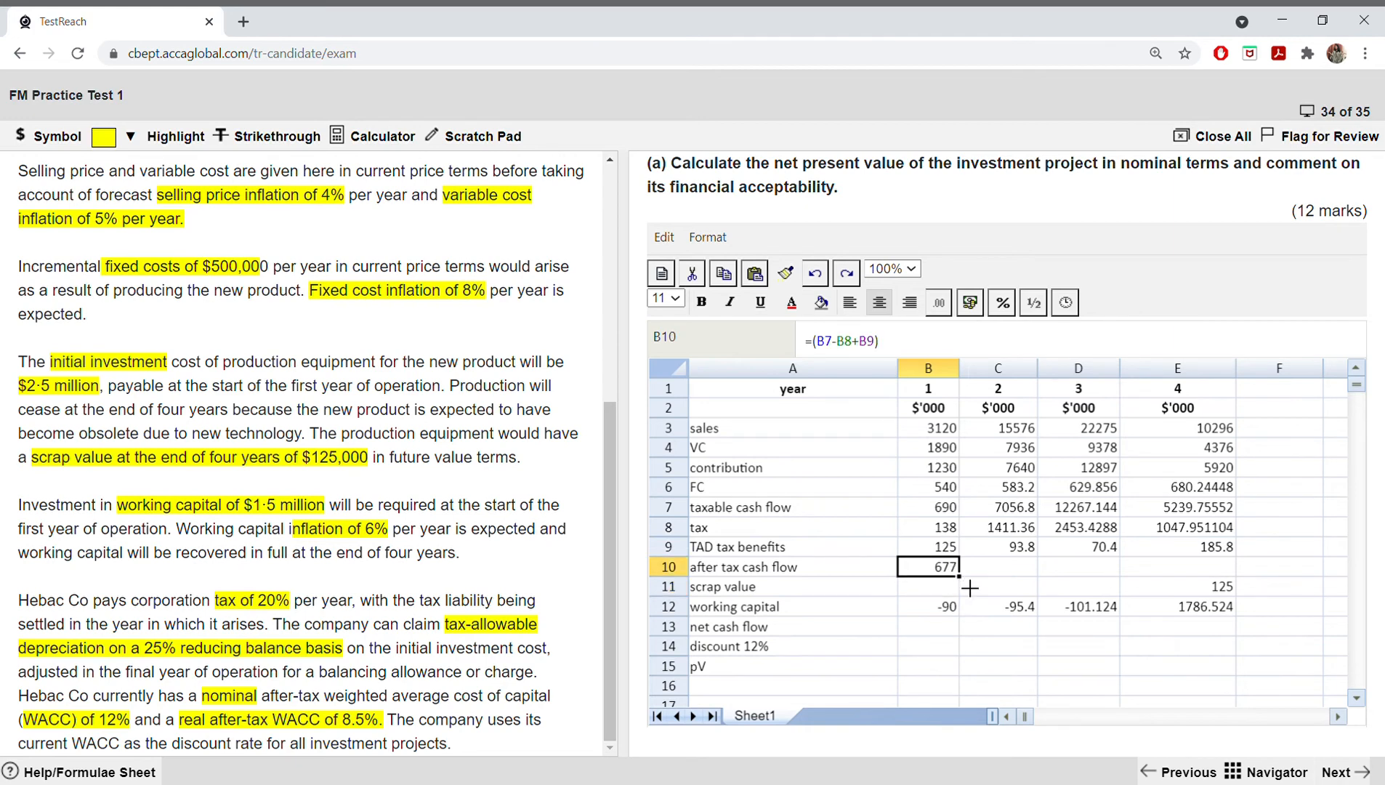
left_click_drag(970, 586, 1141, 581)
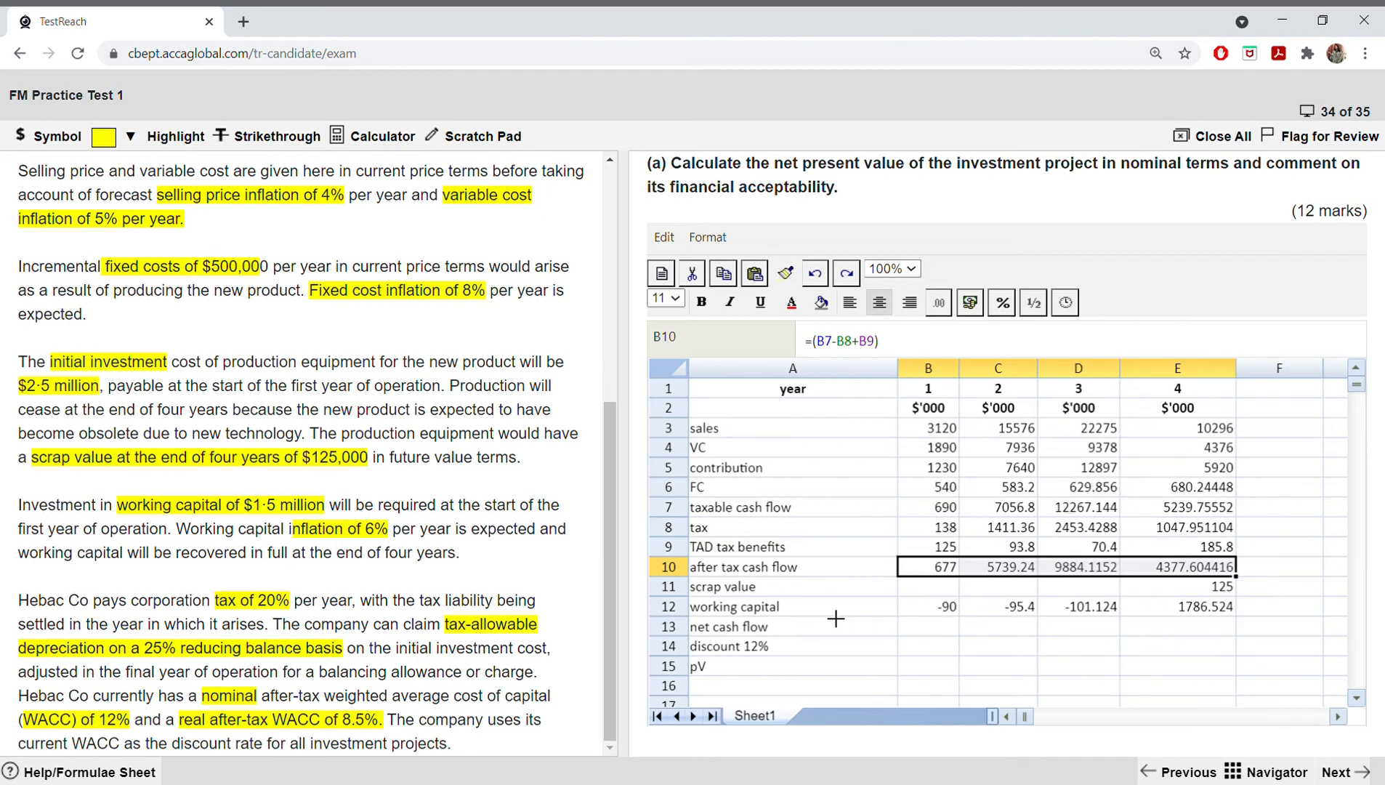
Step: Add a bold "working capital" heading in A41, below the tax benefit workings
scroll(836, 619, "down", 10)
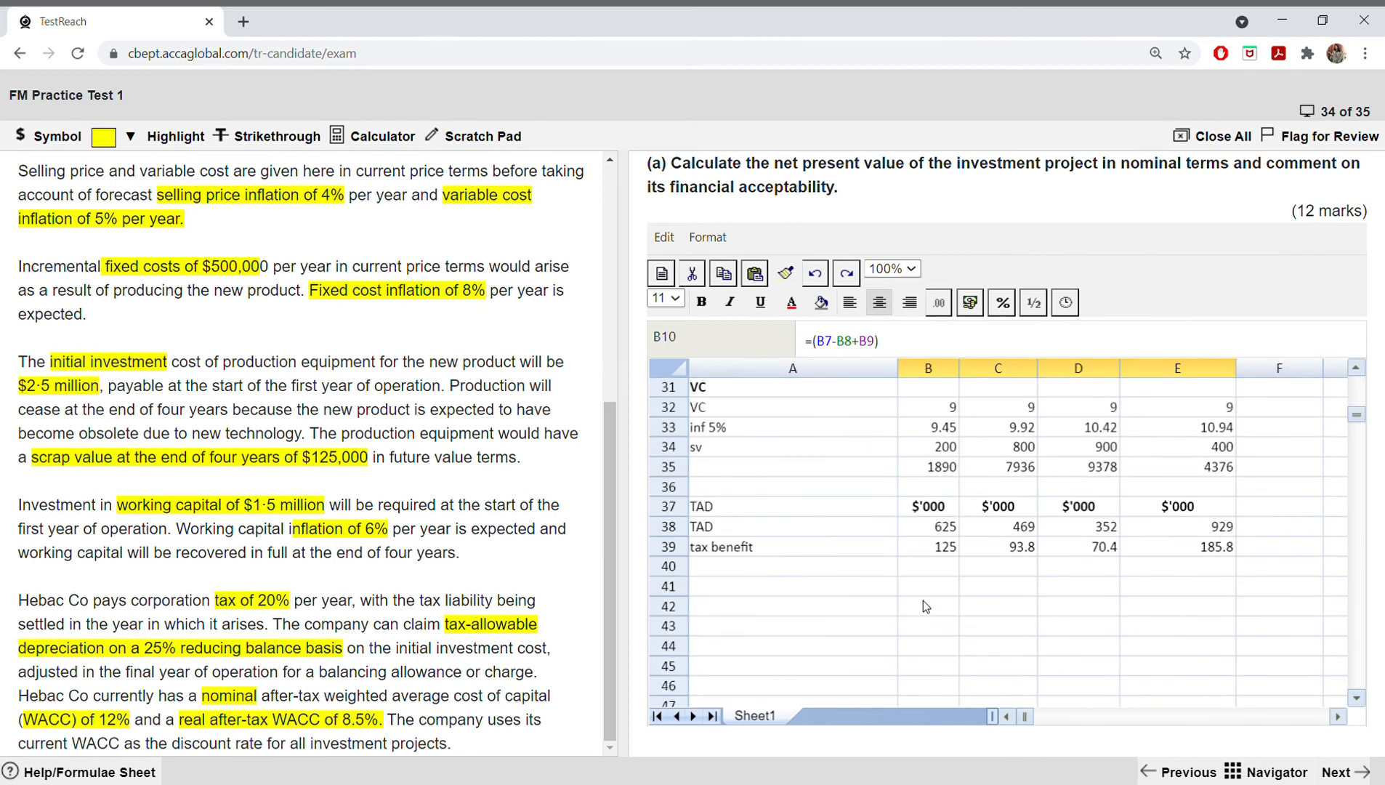
scroll(925, 606, "down", 2)
left_click(730, 462)
type("wo")
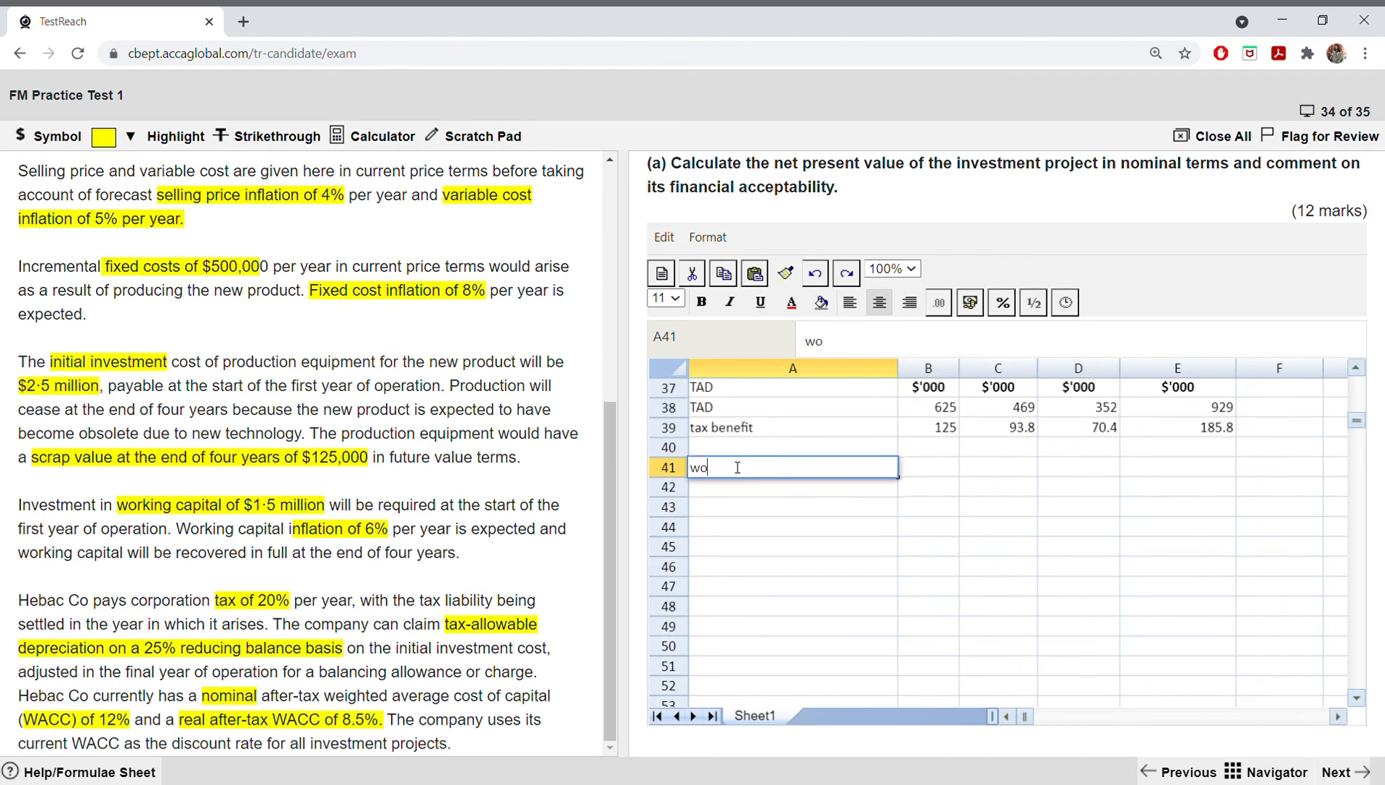
type("rking capital")
left_click(749, 506)
left_click(751, 470)
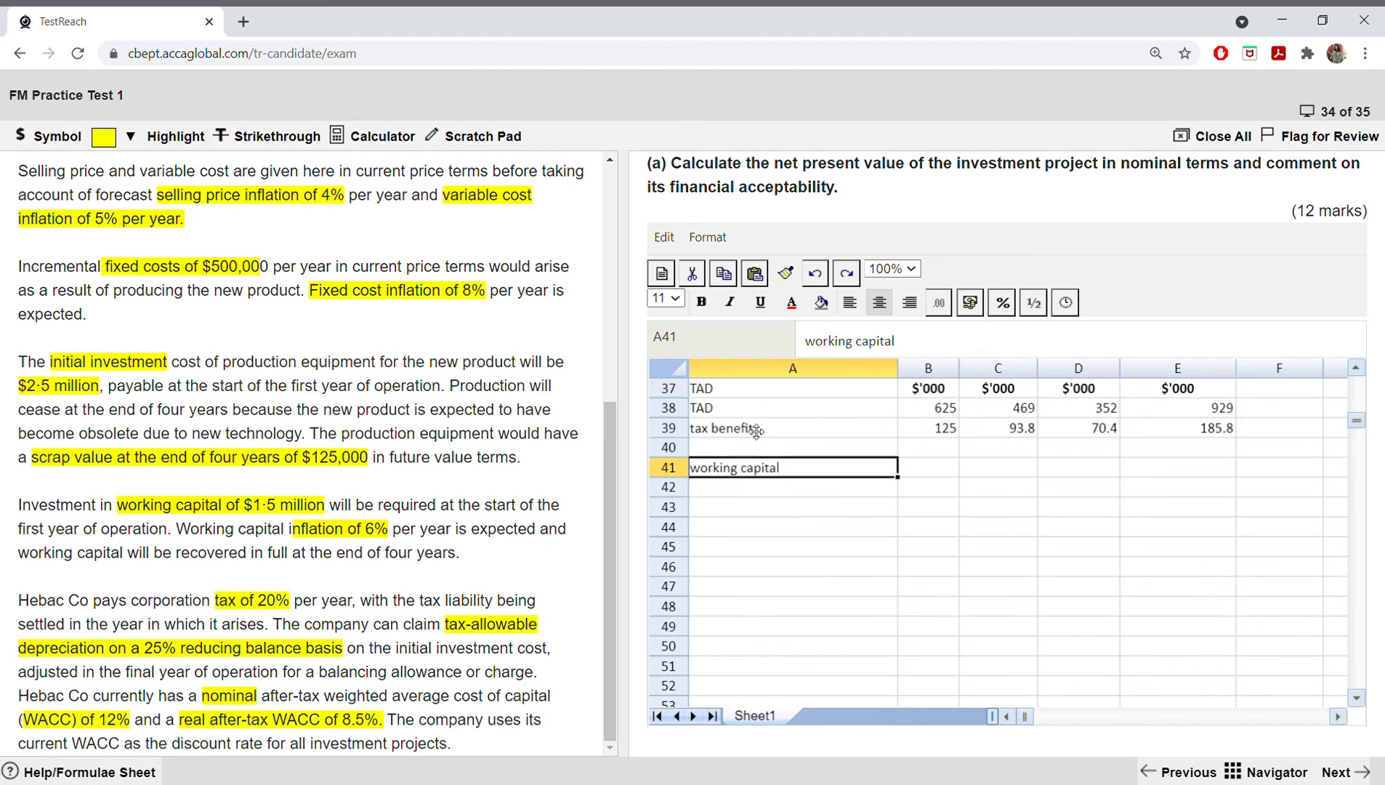
left_click(701, 303)
left_click(742, 490)
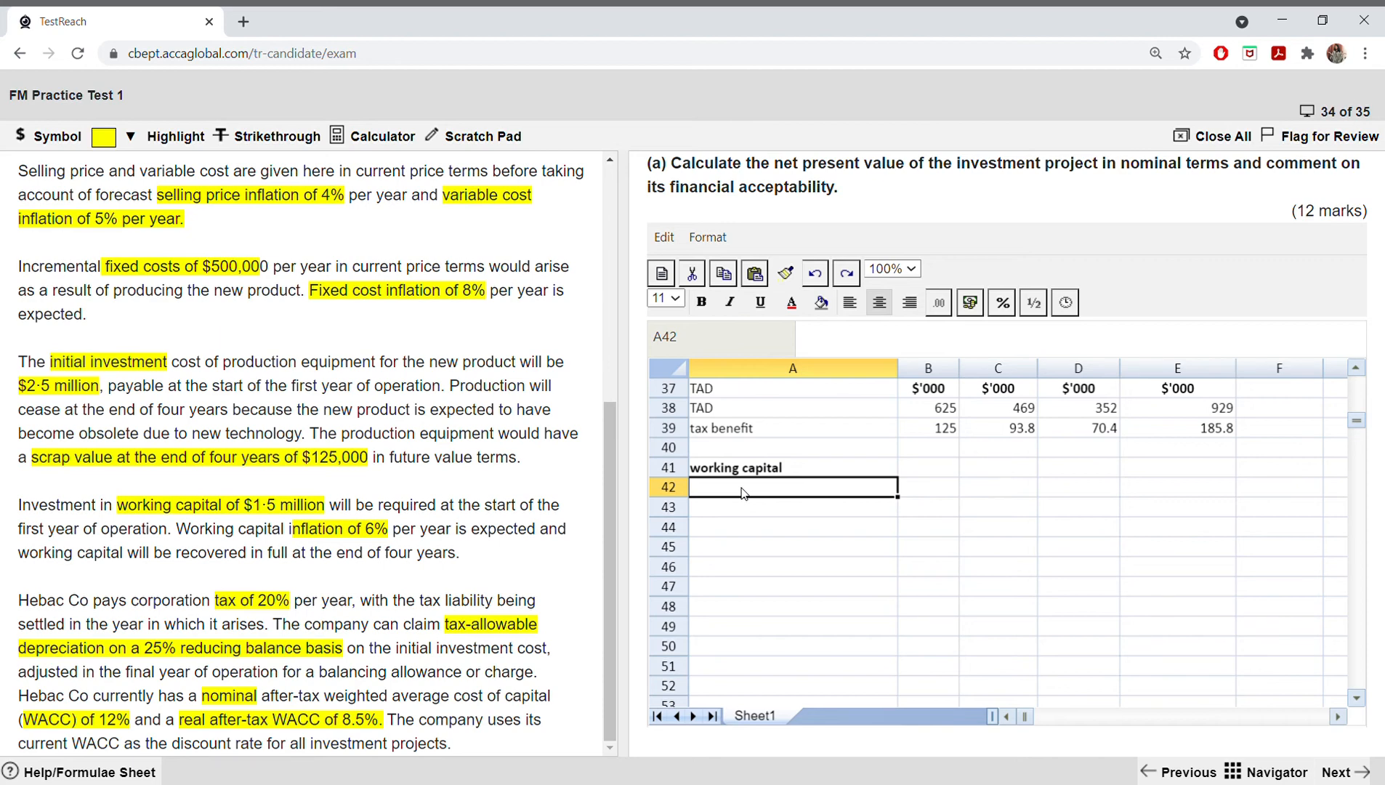
Step: Enter the year numbers 0, 1, 2, 3 and 4 across B41:F41 beside the working capital heading
left_click(930, 471)
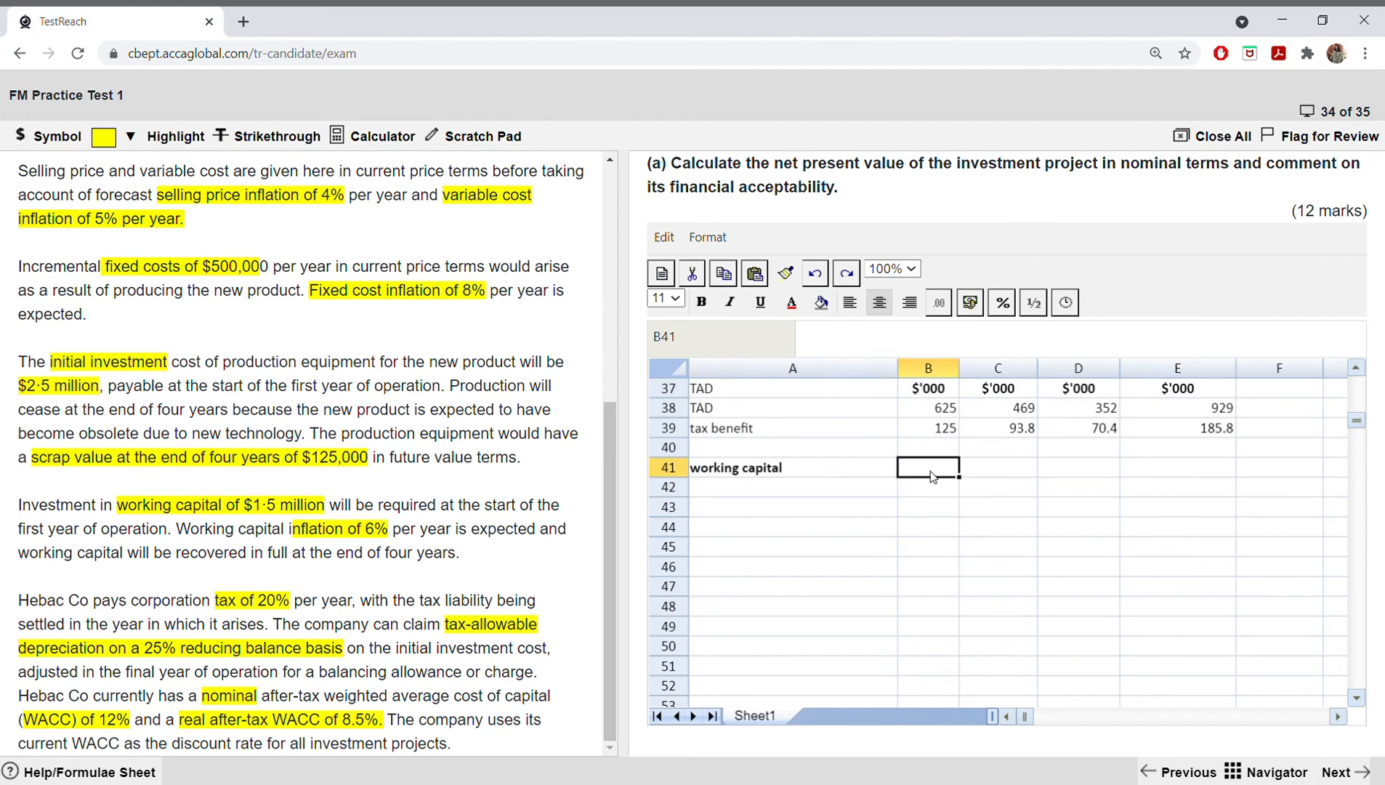
type("0")
key("Tab")
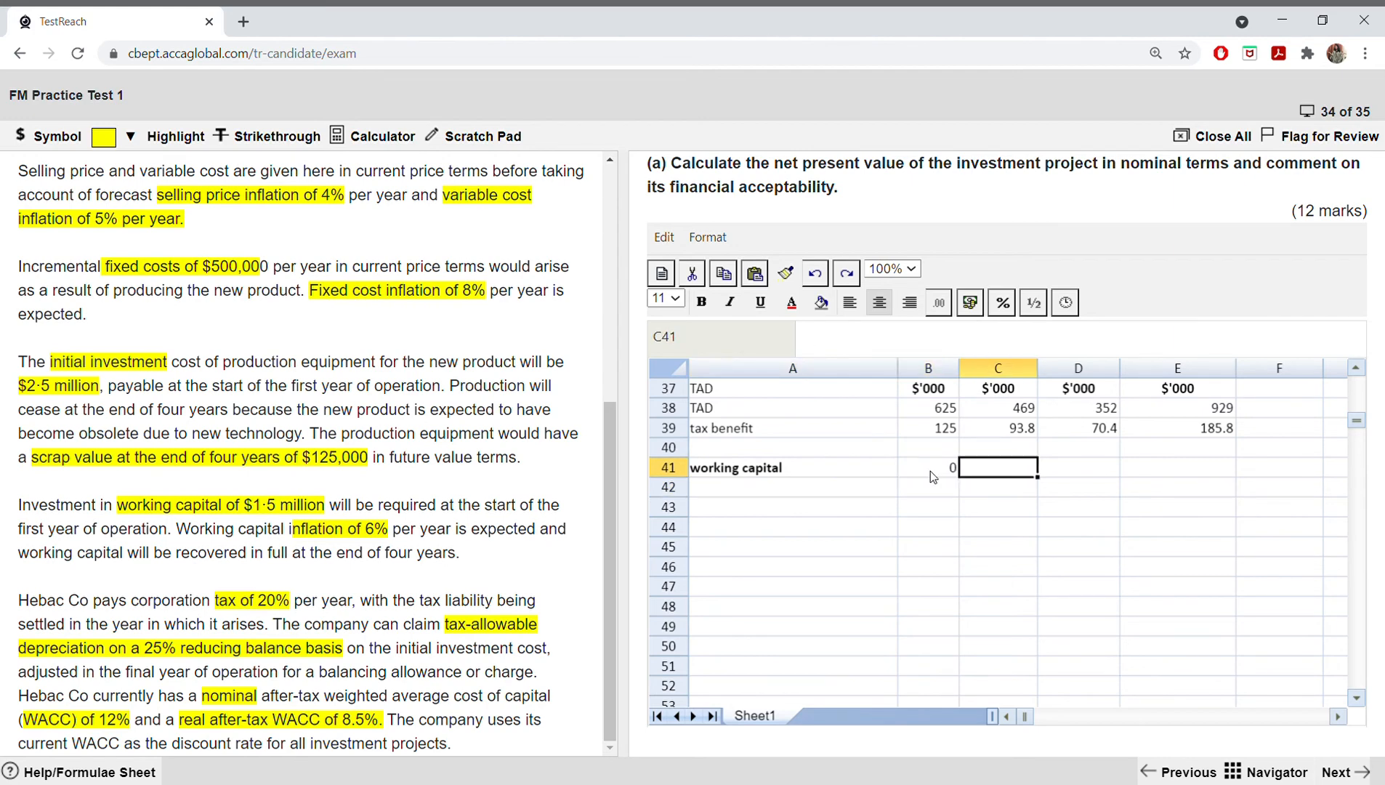
type("1")
key("Tab")
type("2")
key("Tab")
type("3")
key("Tab")
type("4")
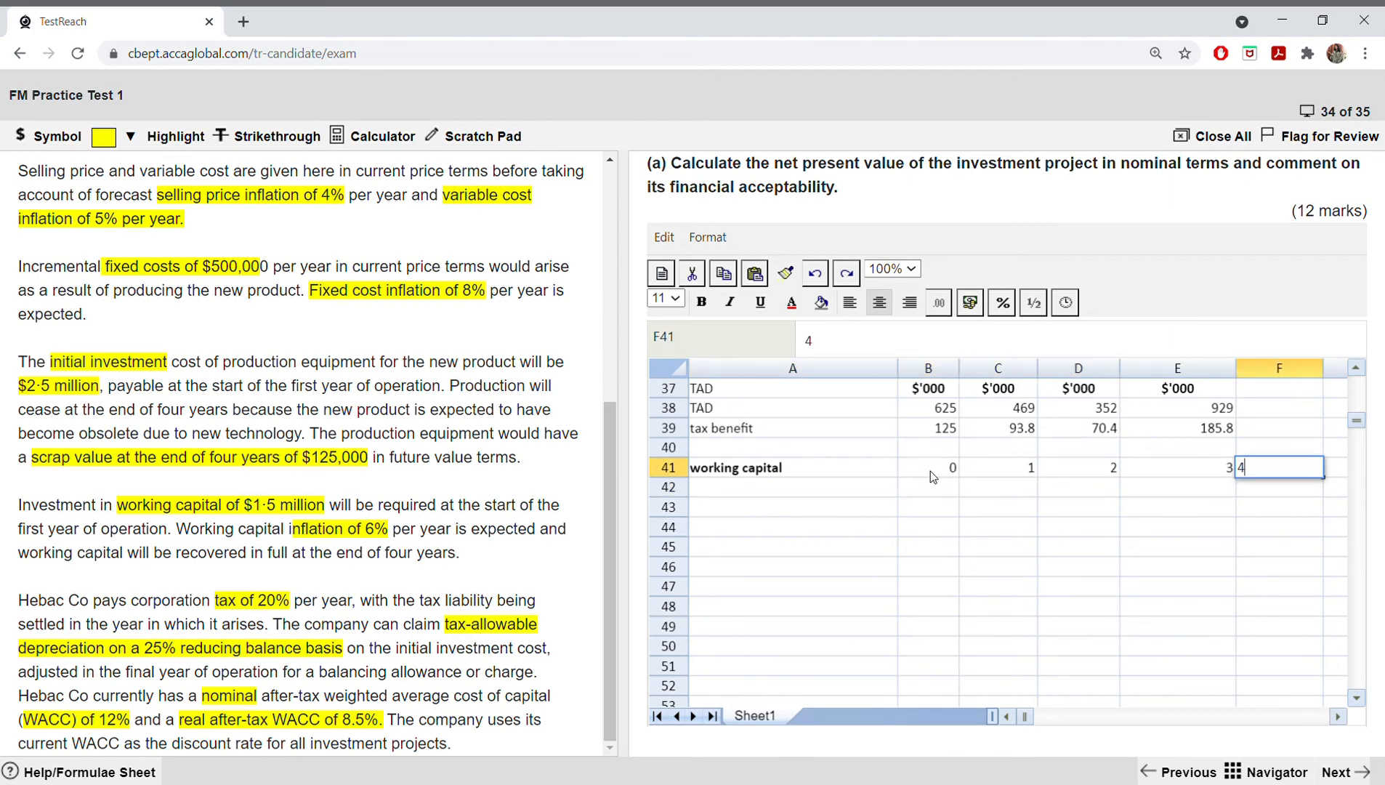
key("Return")
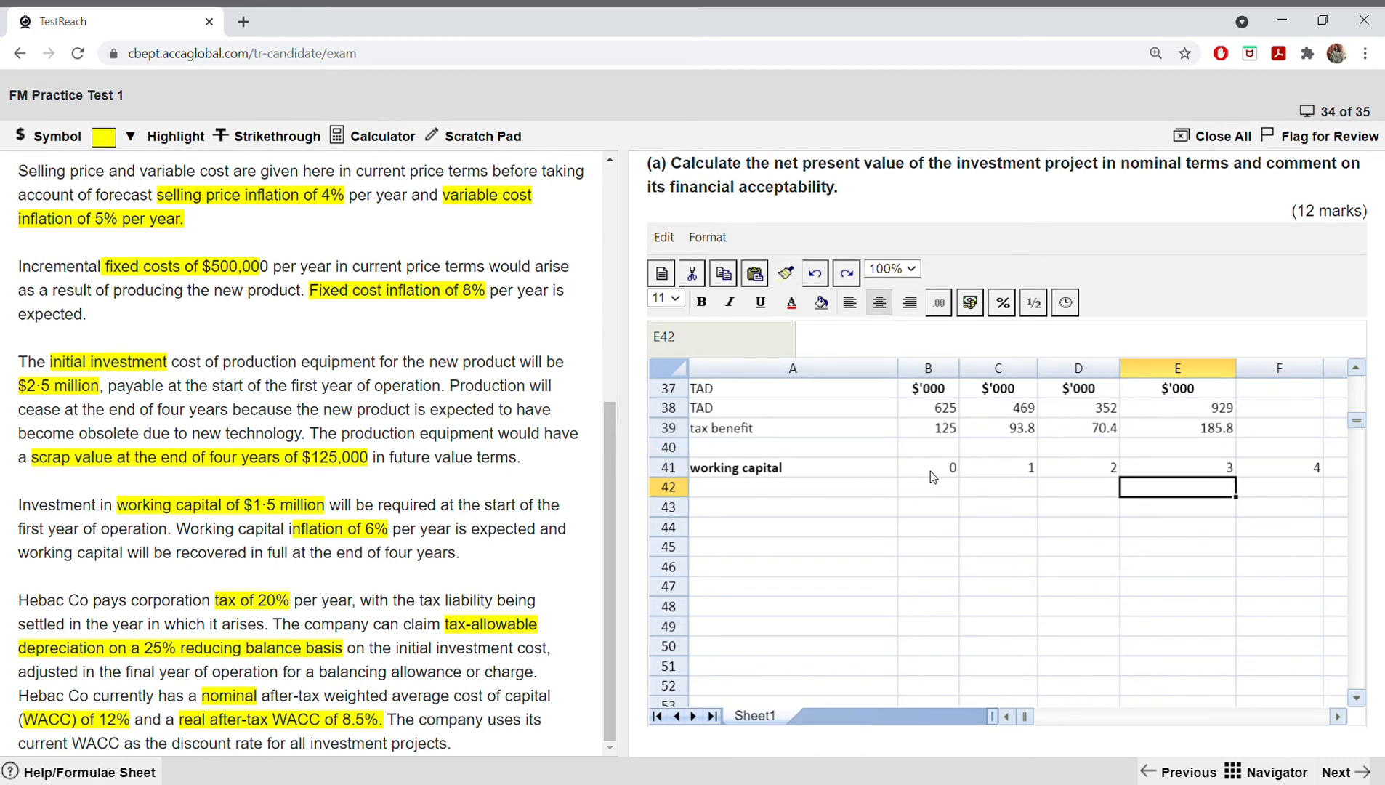
Step: Copy the $'000 unit headings from the TAD working in B37:E37 into B42:E42
left_click_drag(916, 394, 1148, 390)
right_click(1148, 390)
left_click(1177, 436)
left_click_drag(933, 489, 1220, 493)
right_click(1277, 497)
left_click(1300, 564)
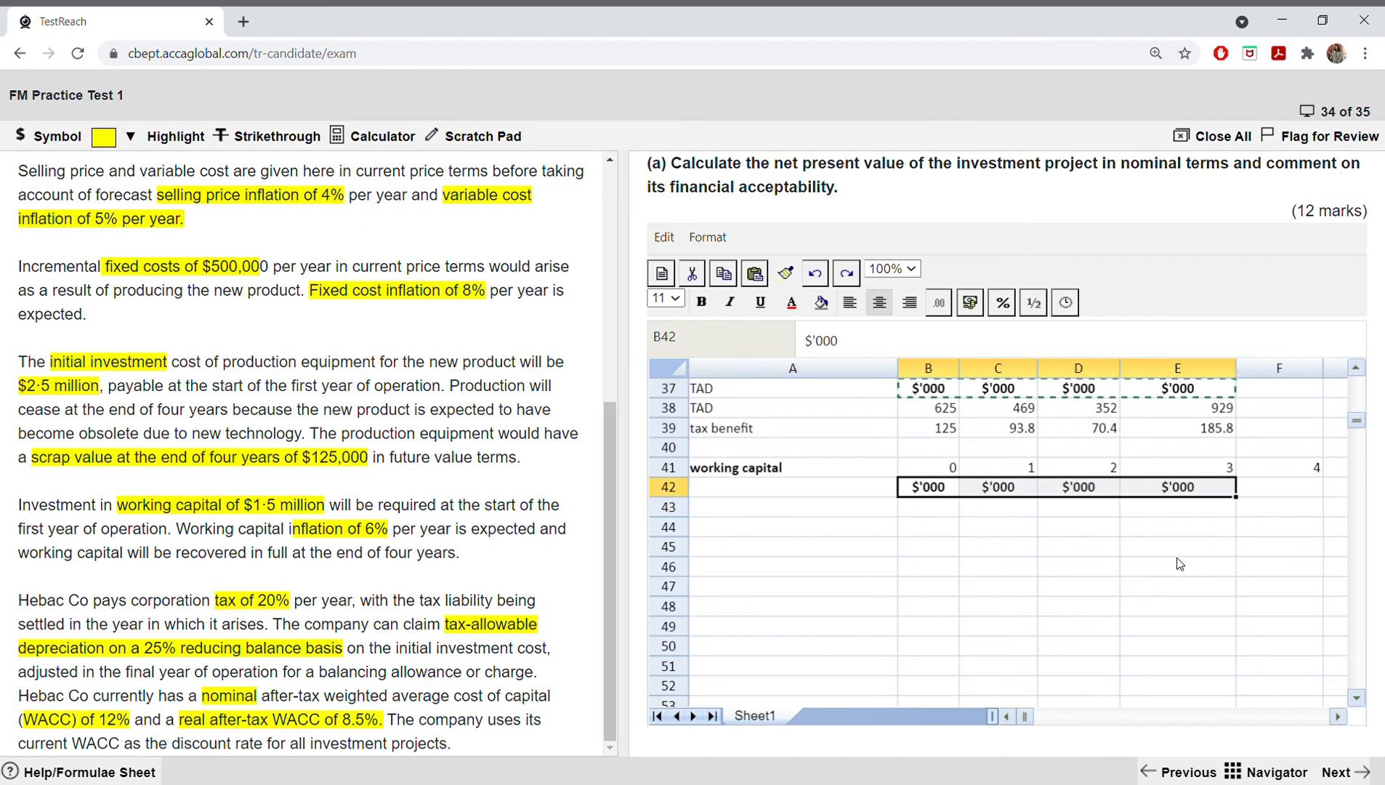
Step: Copy the $'000 heading from E42 into F42 to cover year 4
left_click(1209, 488)
right_click(1213, 483)
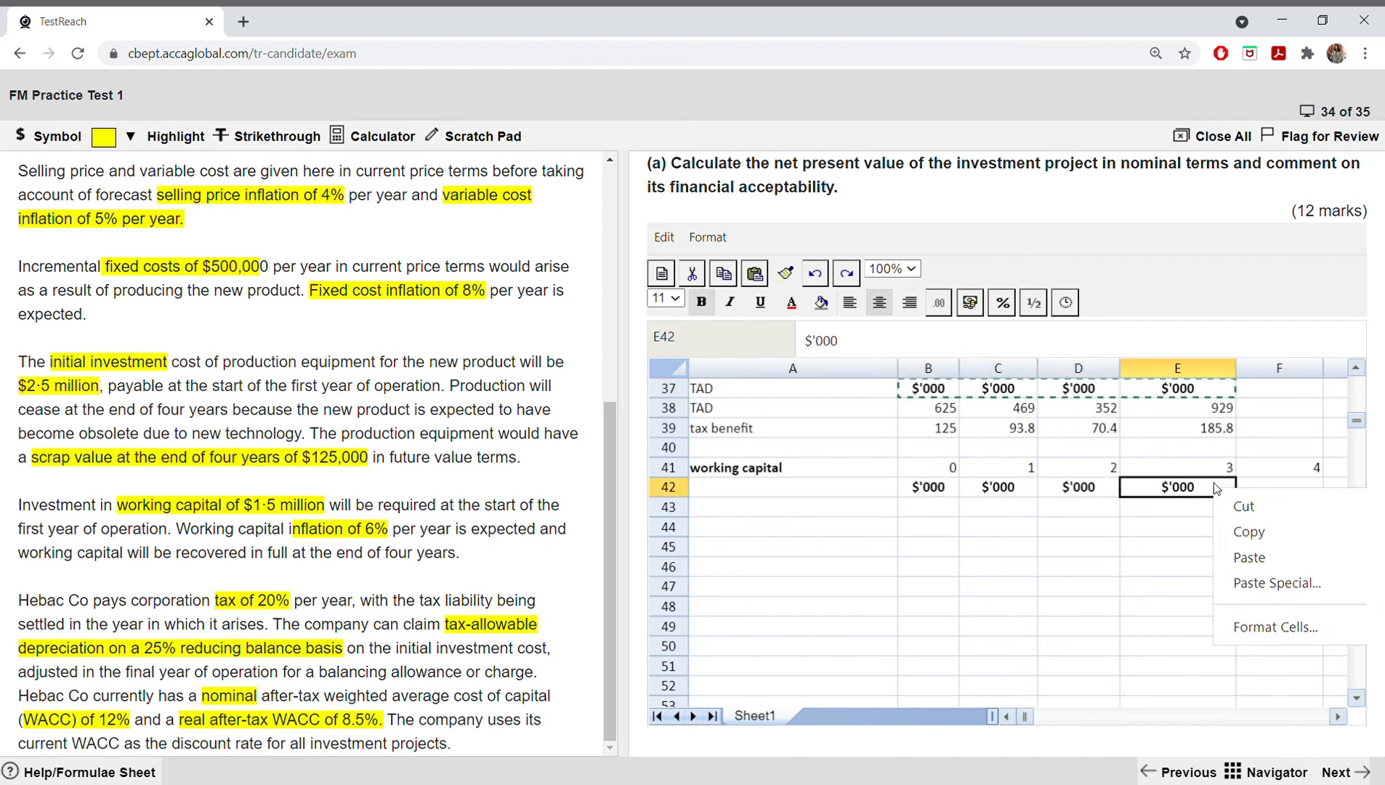
left_click(1235, 530)
left_click(1271, 487)
right_click(1267, 483)
left_click(1300, 557)
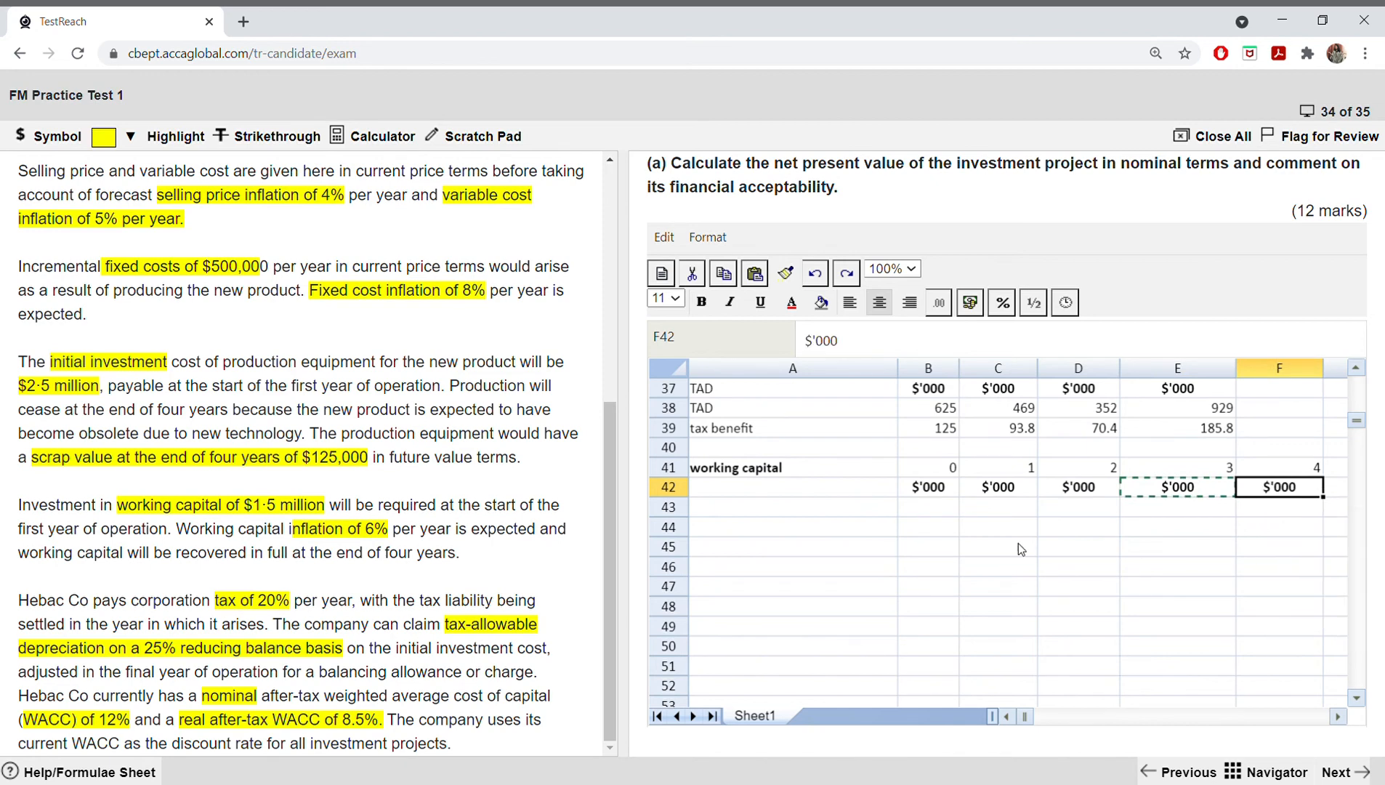
Step: Label the working capital rows "WC", "imf 6%" and "incremental" in A43:A45
left_click(778, 517)
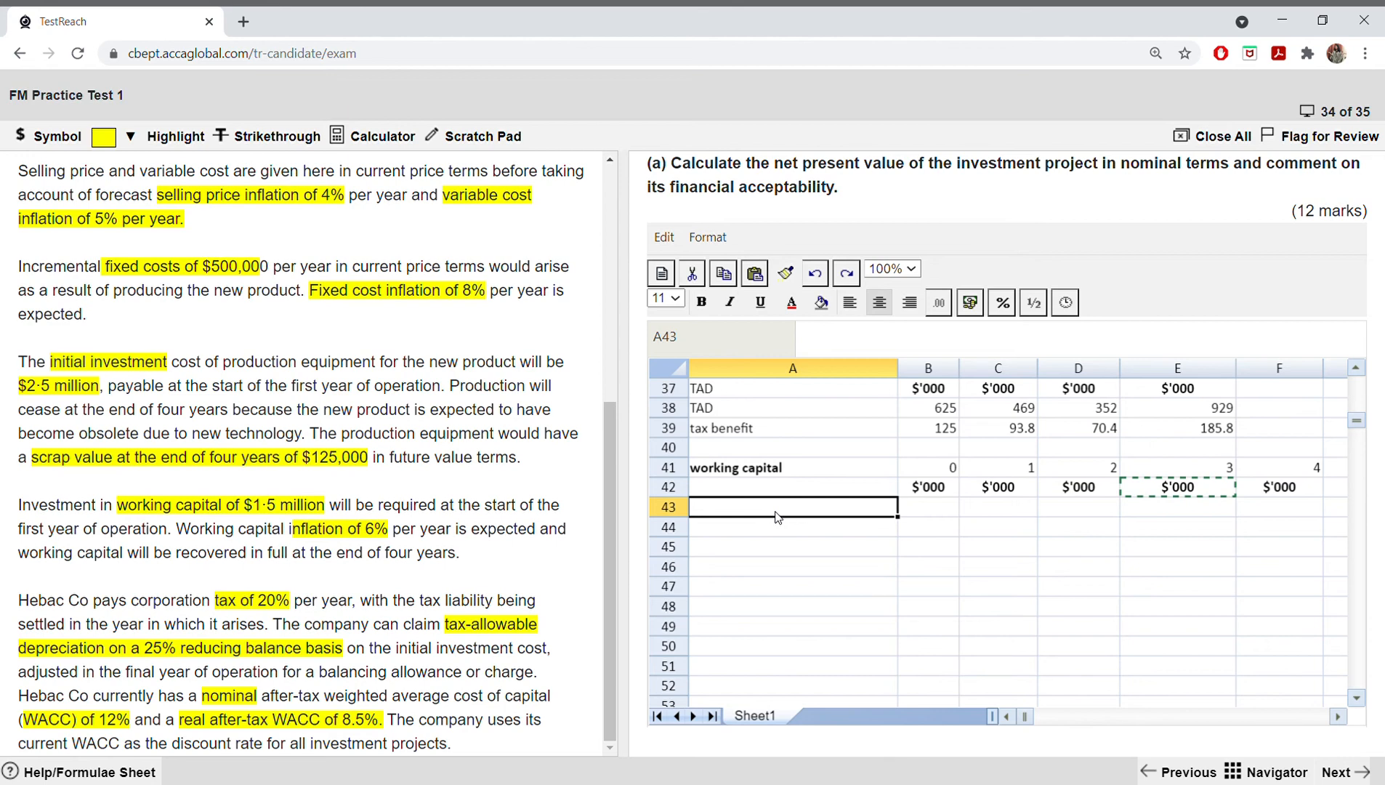
type("WC")
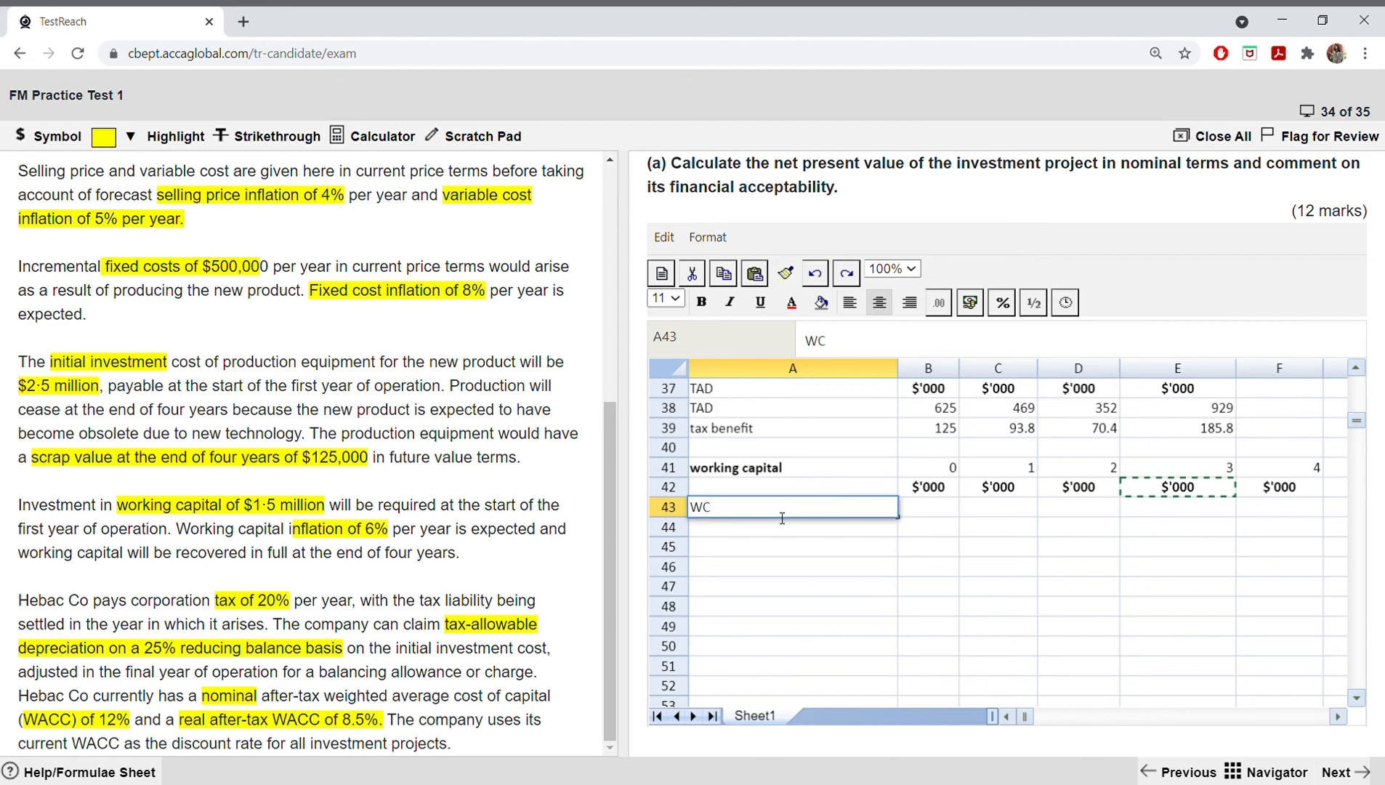
key("Return")
type("imf")
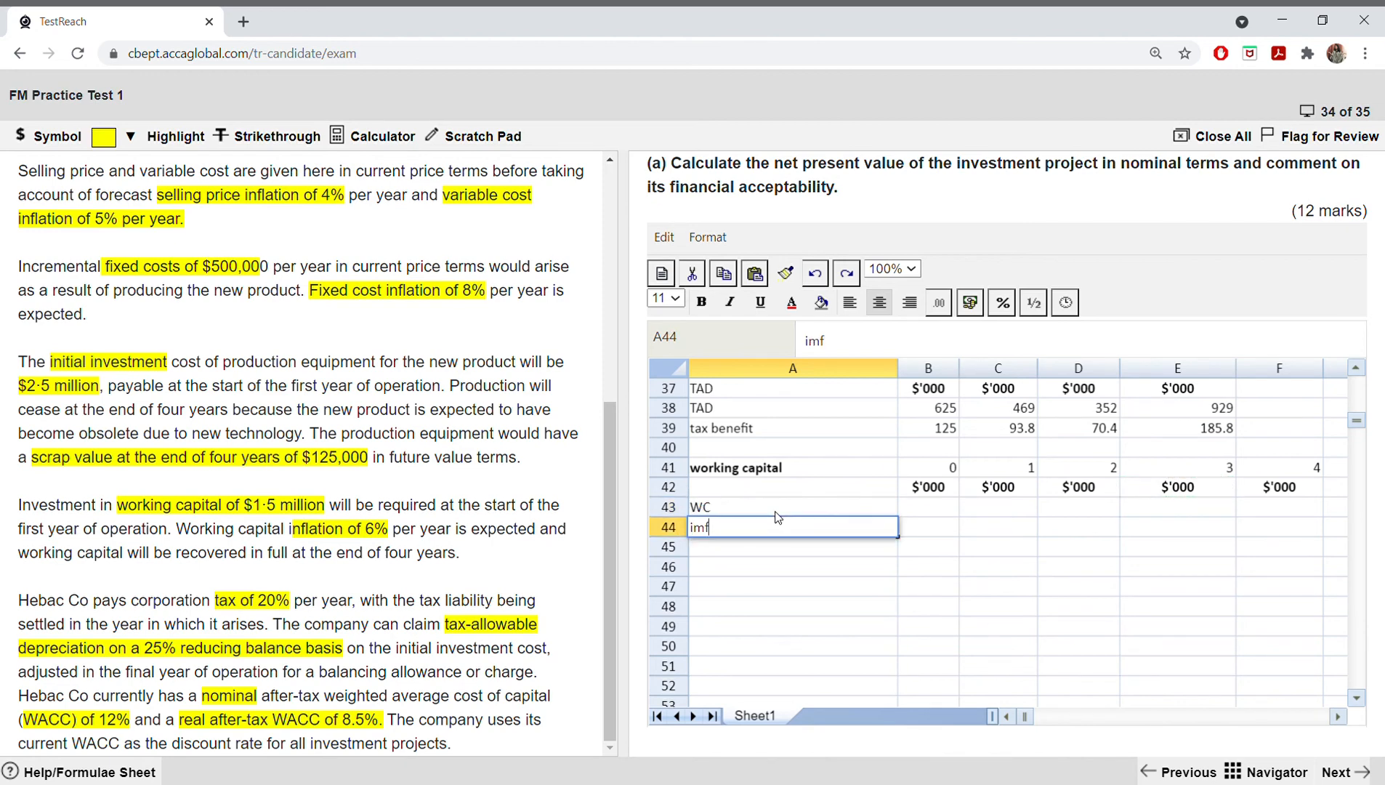
type(" 6%")
key("Return")
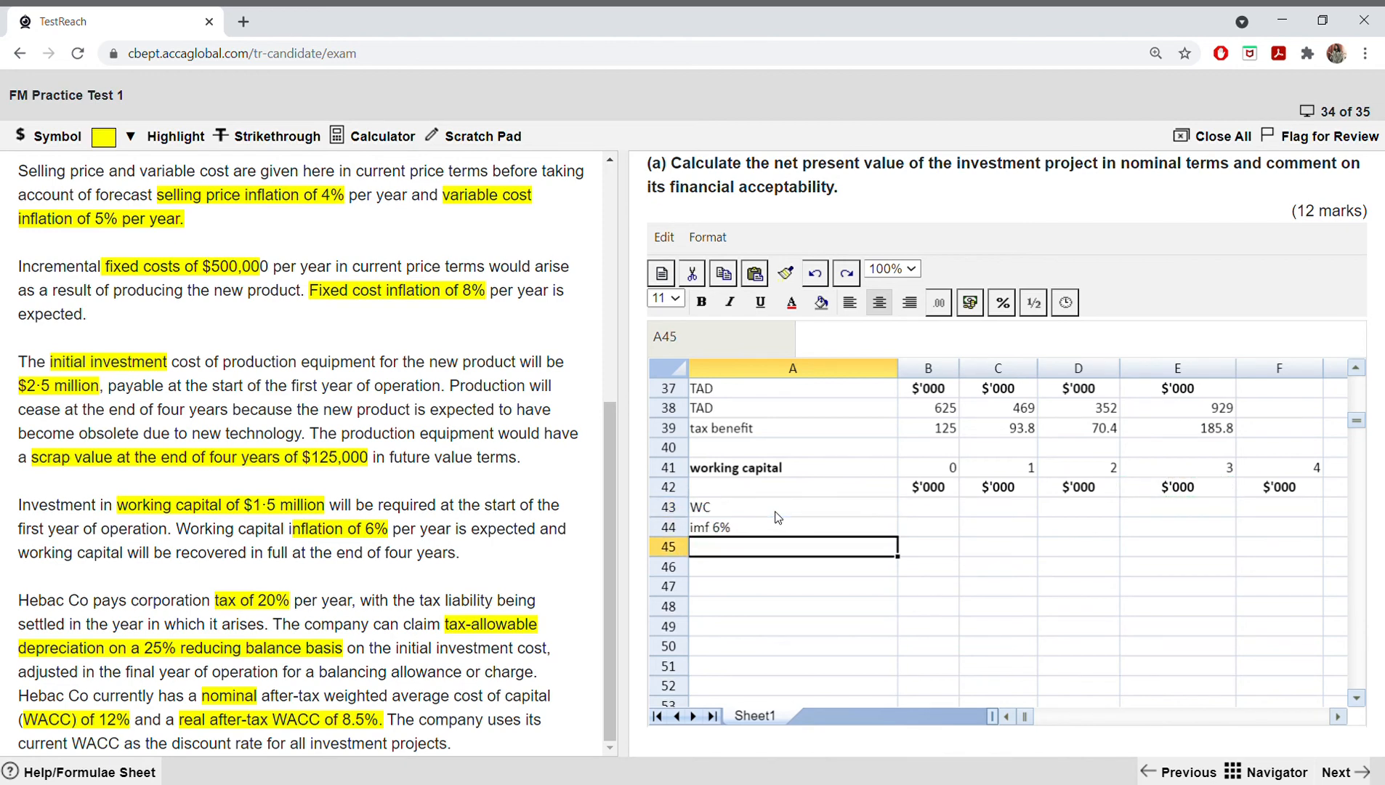
type("incre")
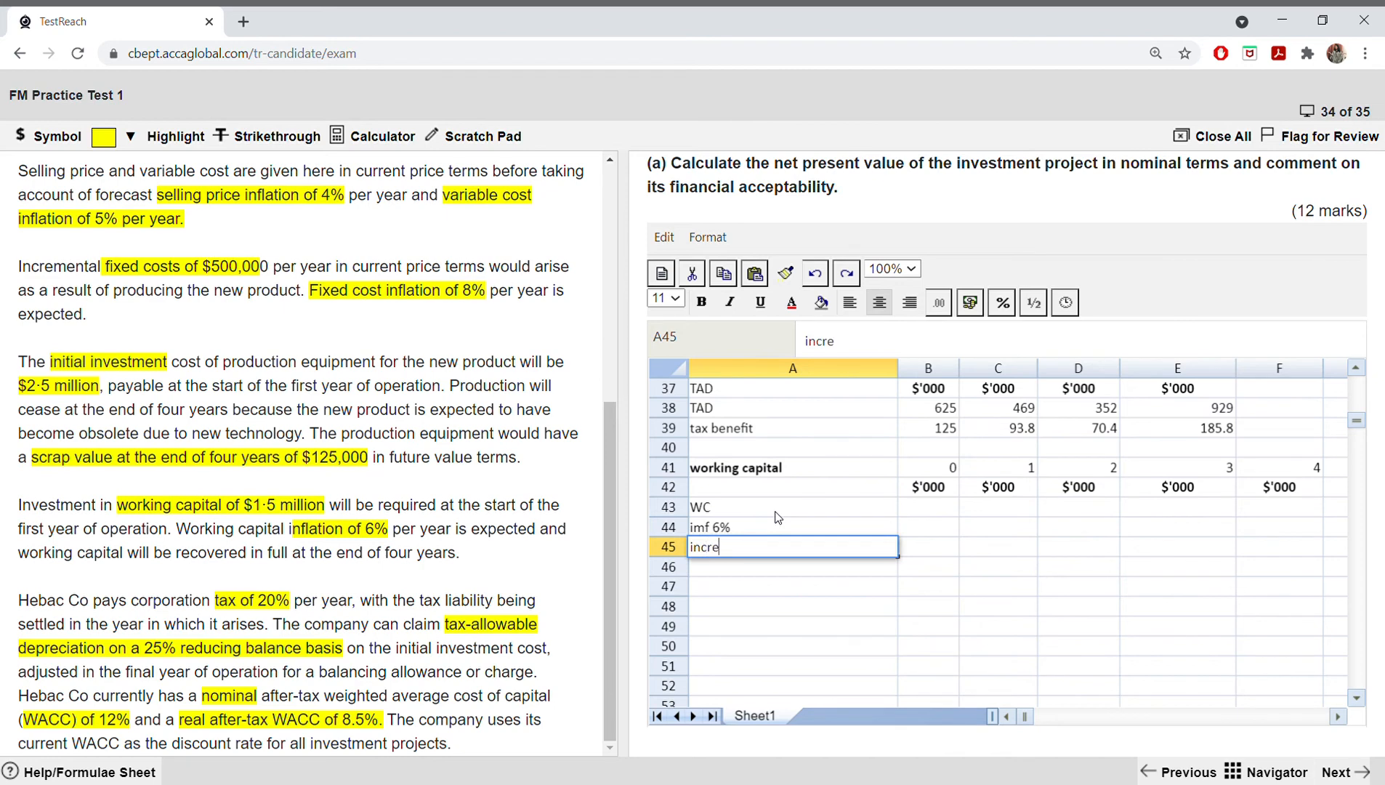
type("mental")
key("Tab")
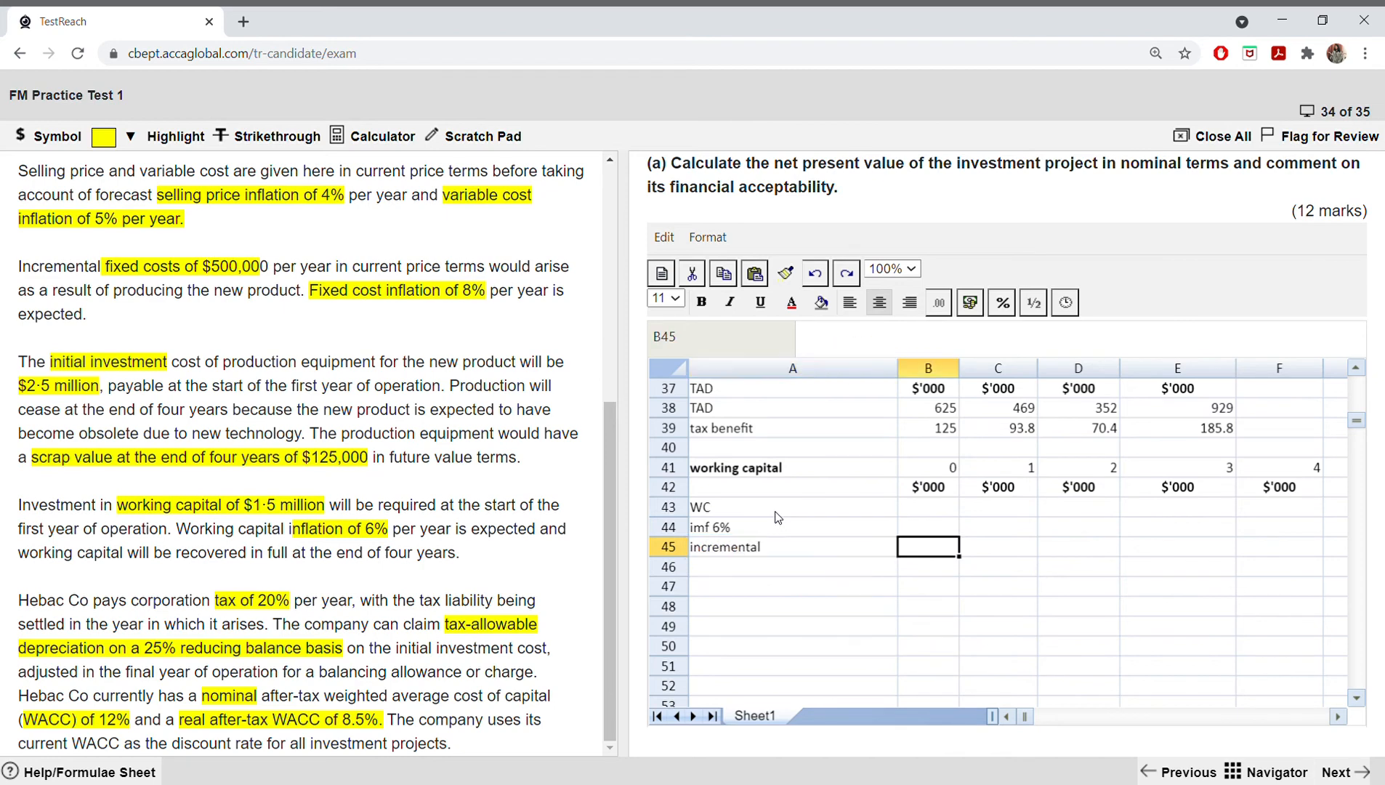
Step: Enter the initial working capital of 1500 for year 0 in B43 of the working capital working
key("Up")
key("Up")
type("1500")
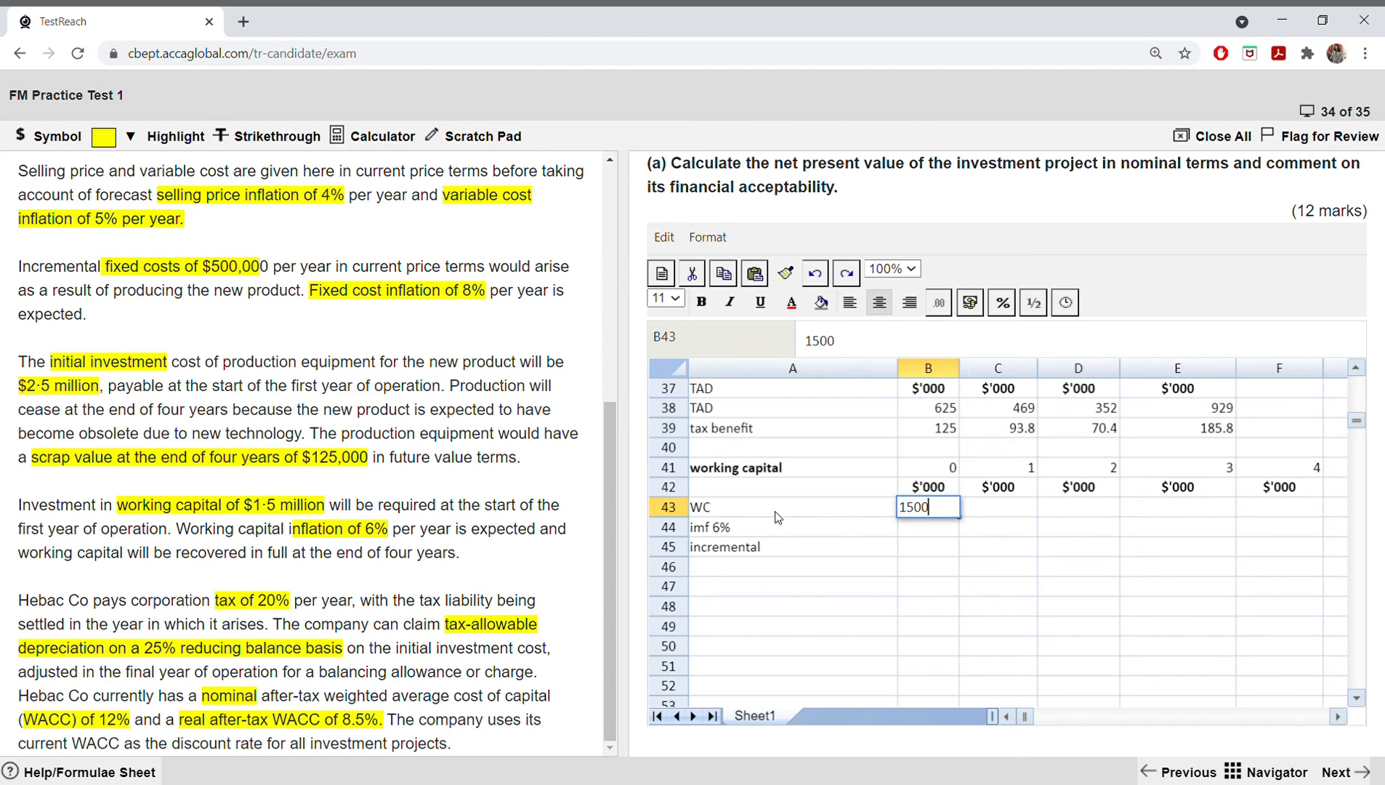
key("Return")
Step: Enter the year 1 inflated working capital of 1590 in C44 and the incremental amount of 90 in C45
key("Right")
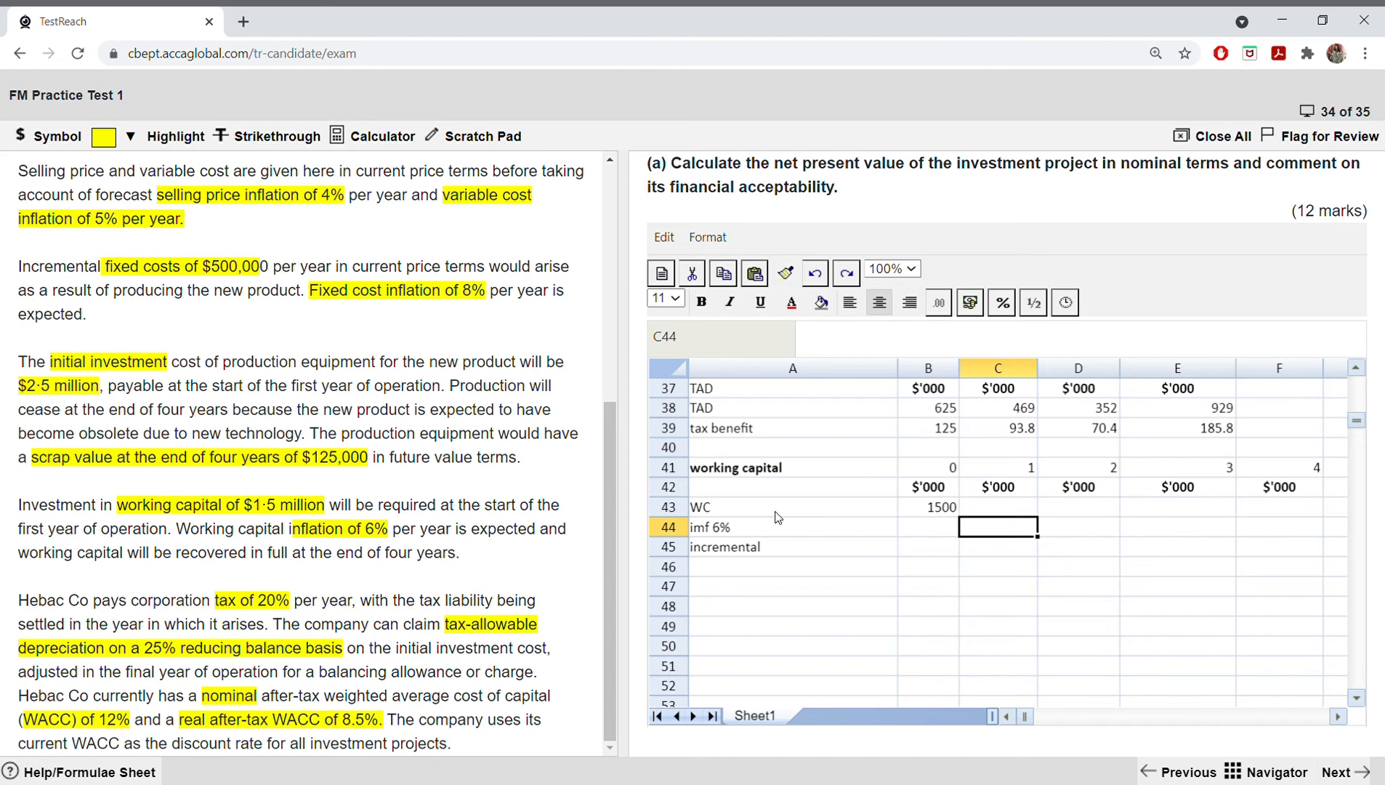
type("15")
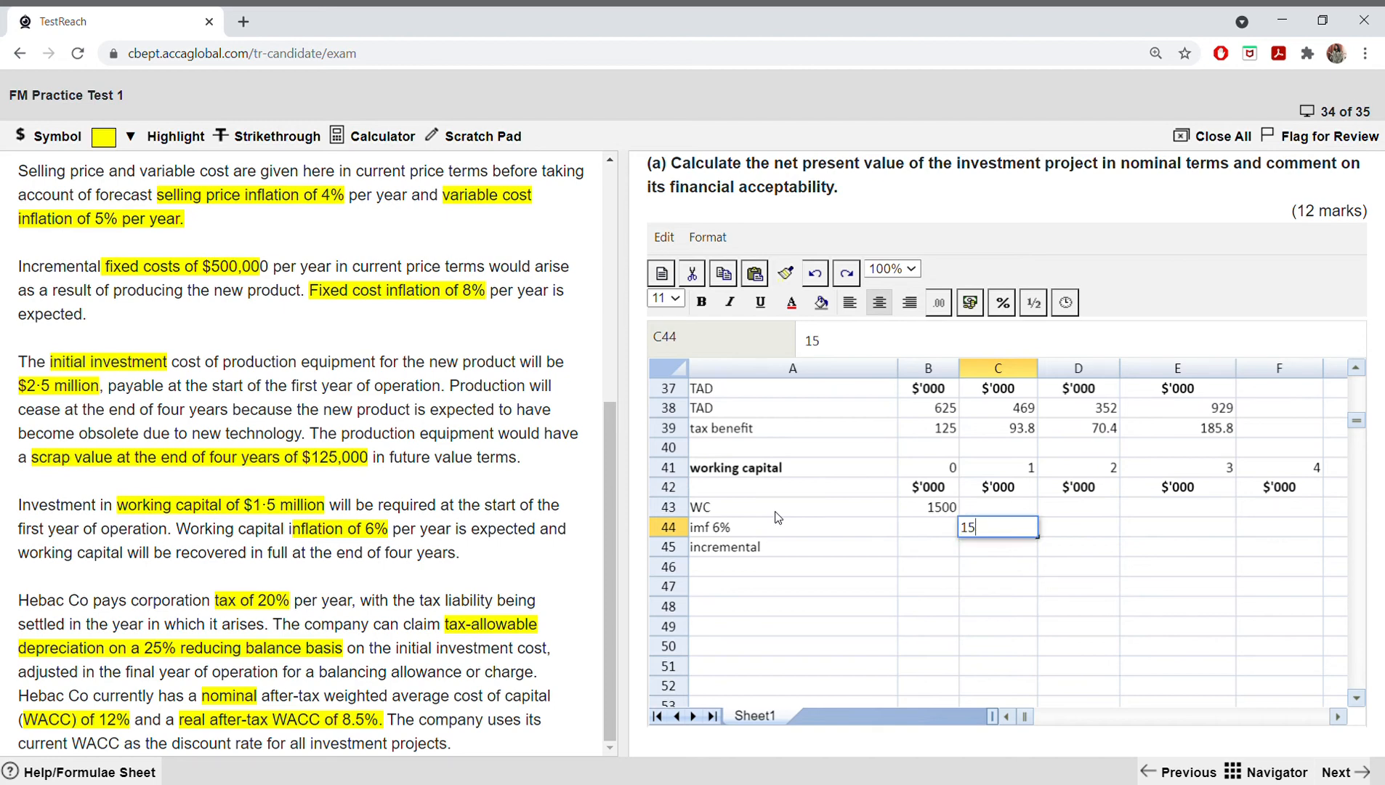
type("90")
key("Return")
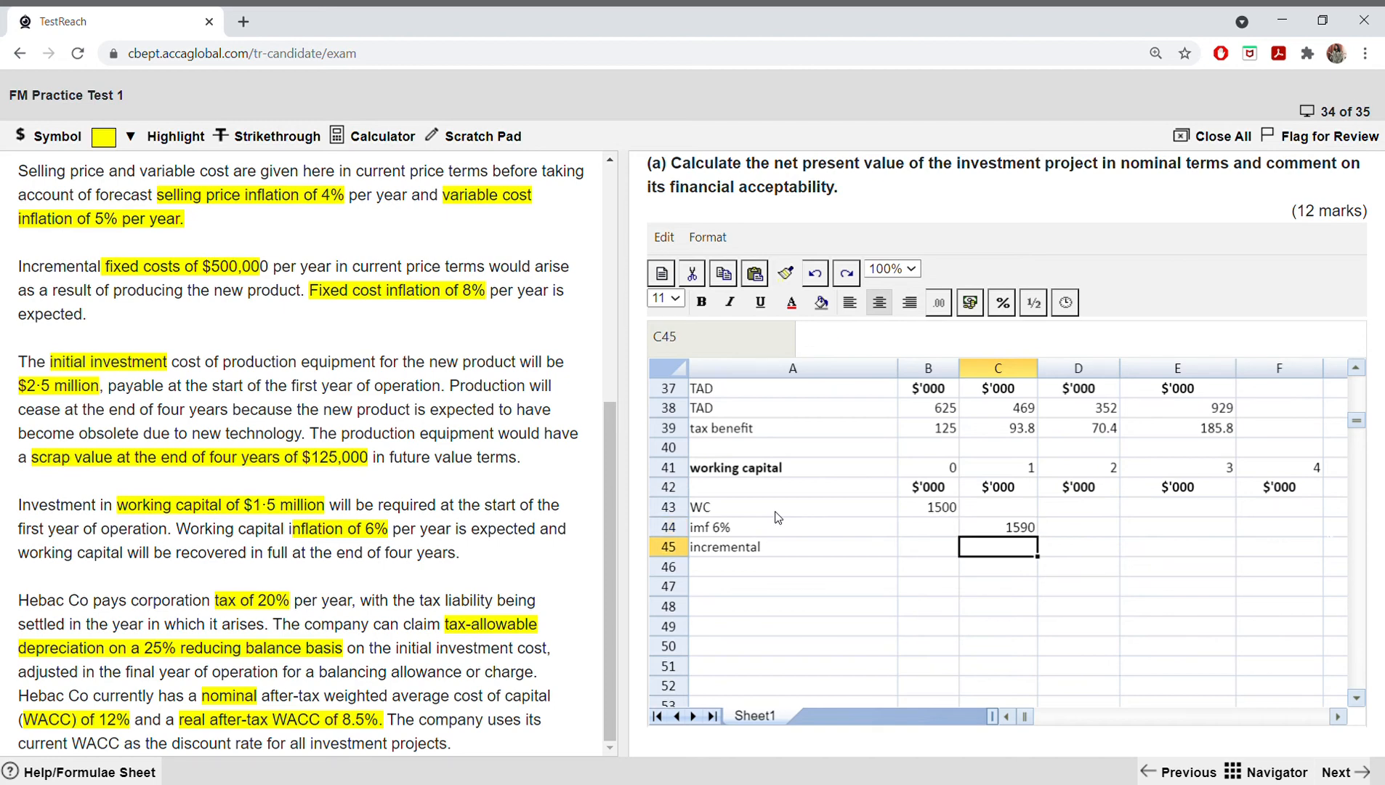
type("90")
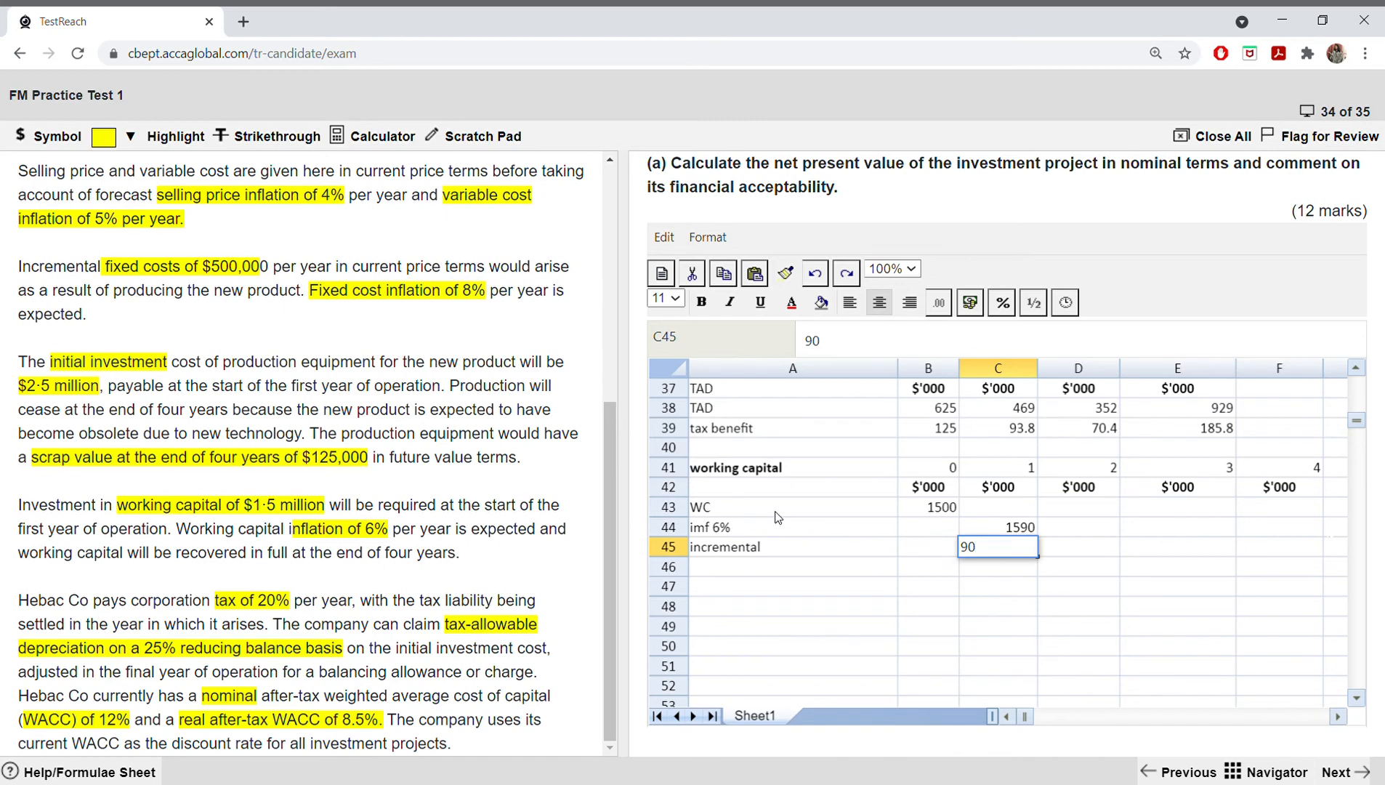
key("Tab")
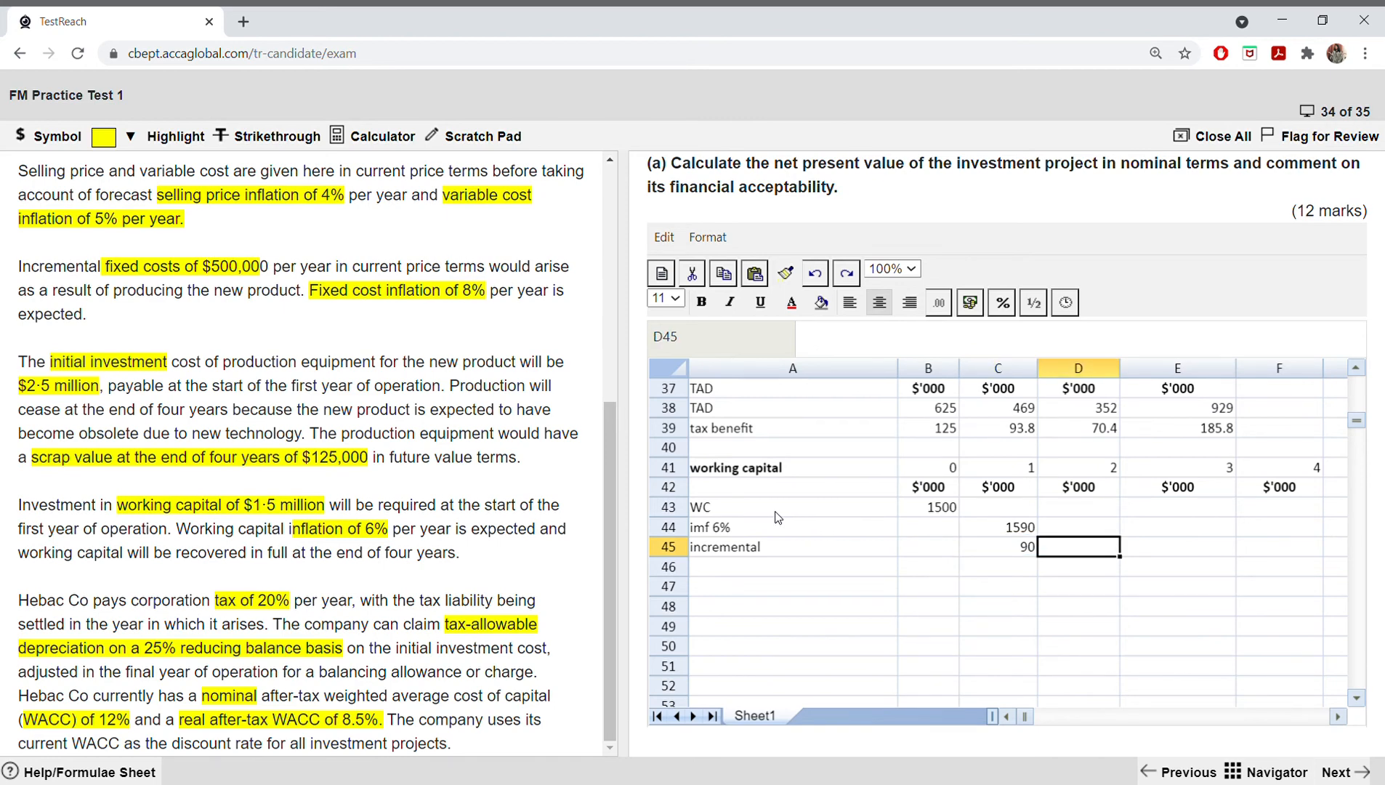
Step: Enter the year 2 inflated working capital of 1685 in D44 and the incremental amount of 95 in D45
key("Up")
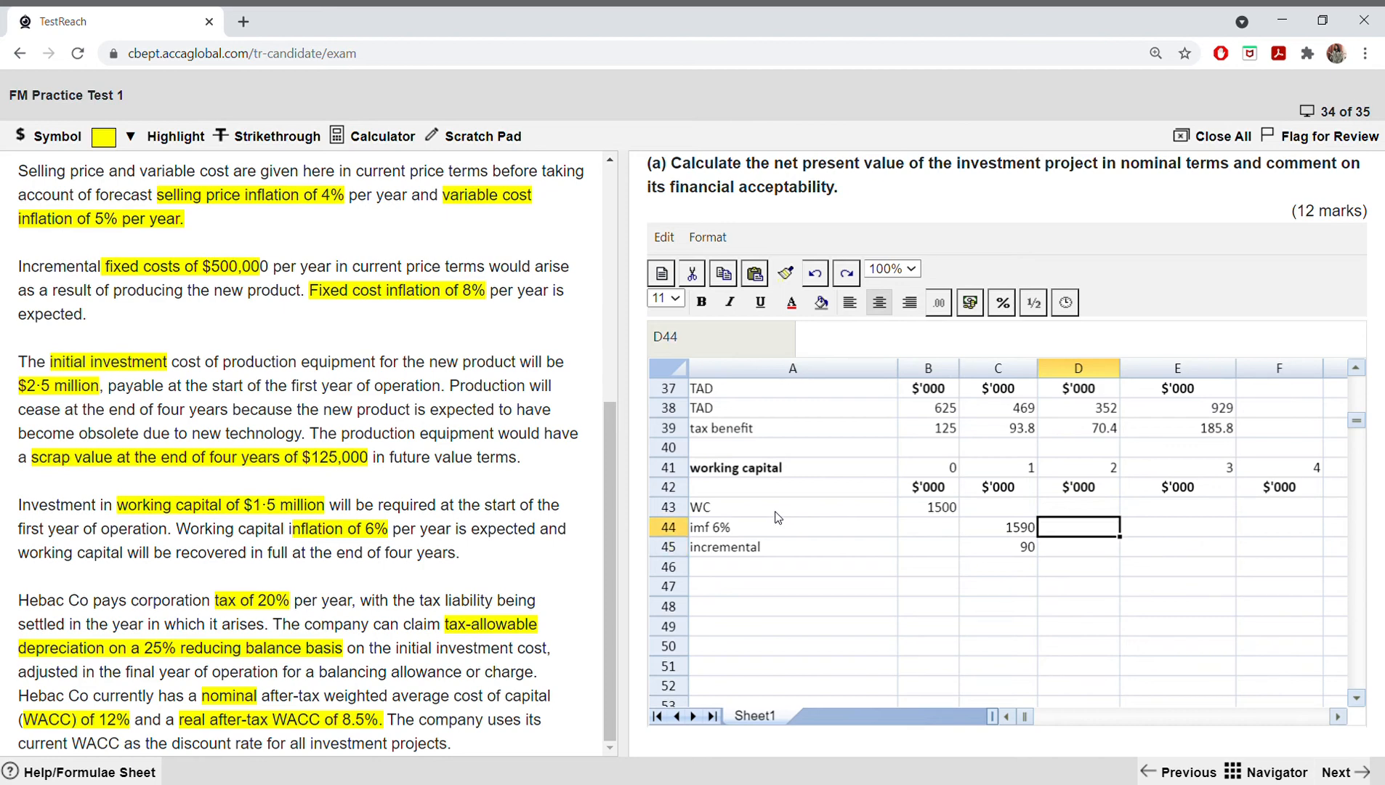
type("1685")
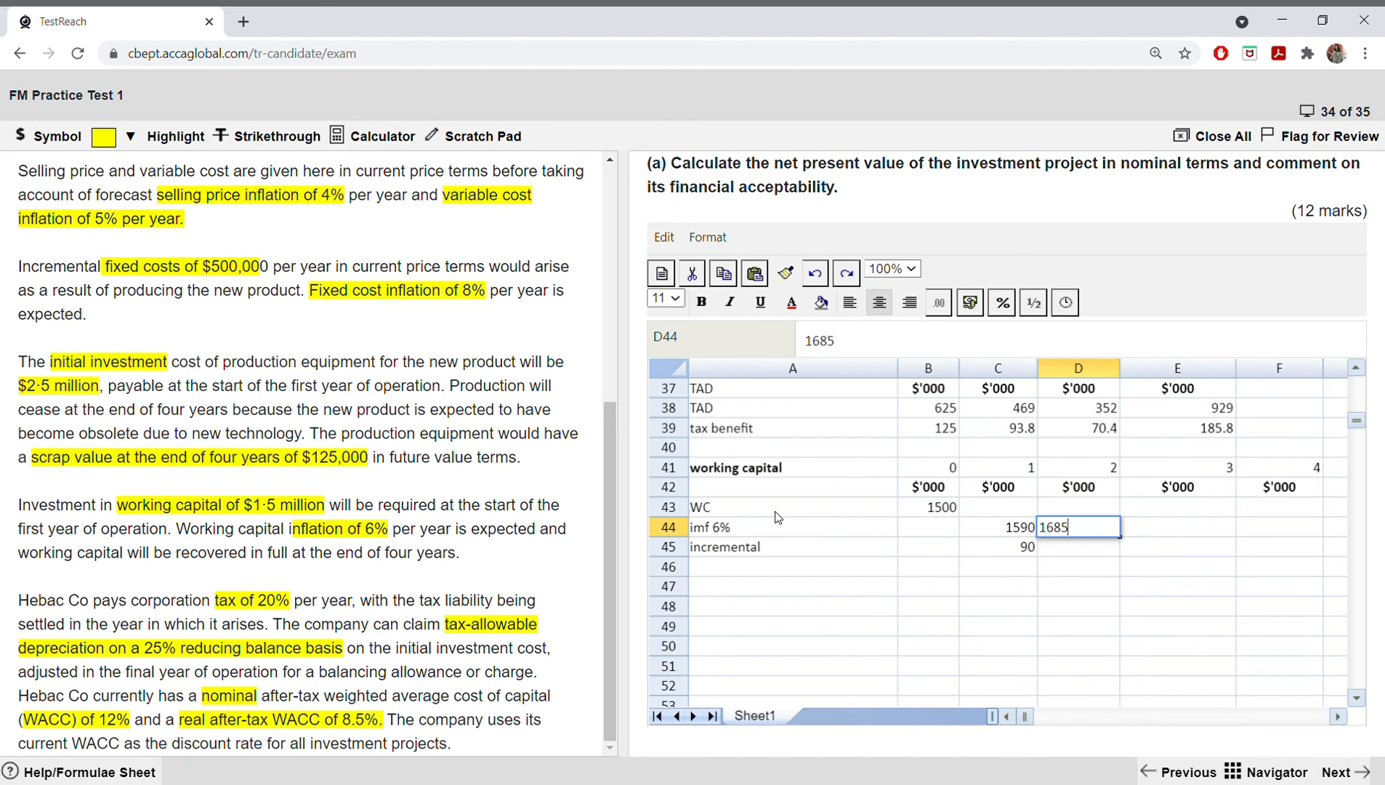
key("Return")
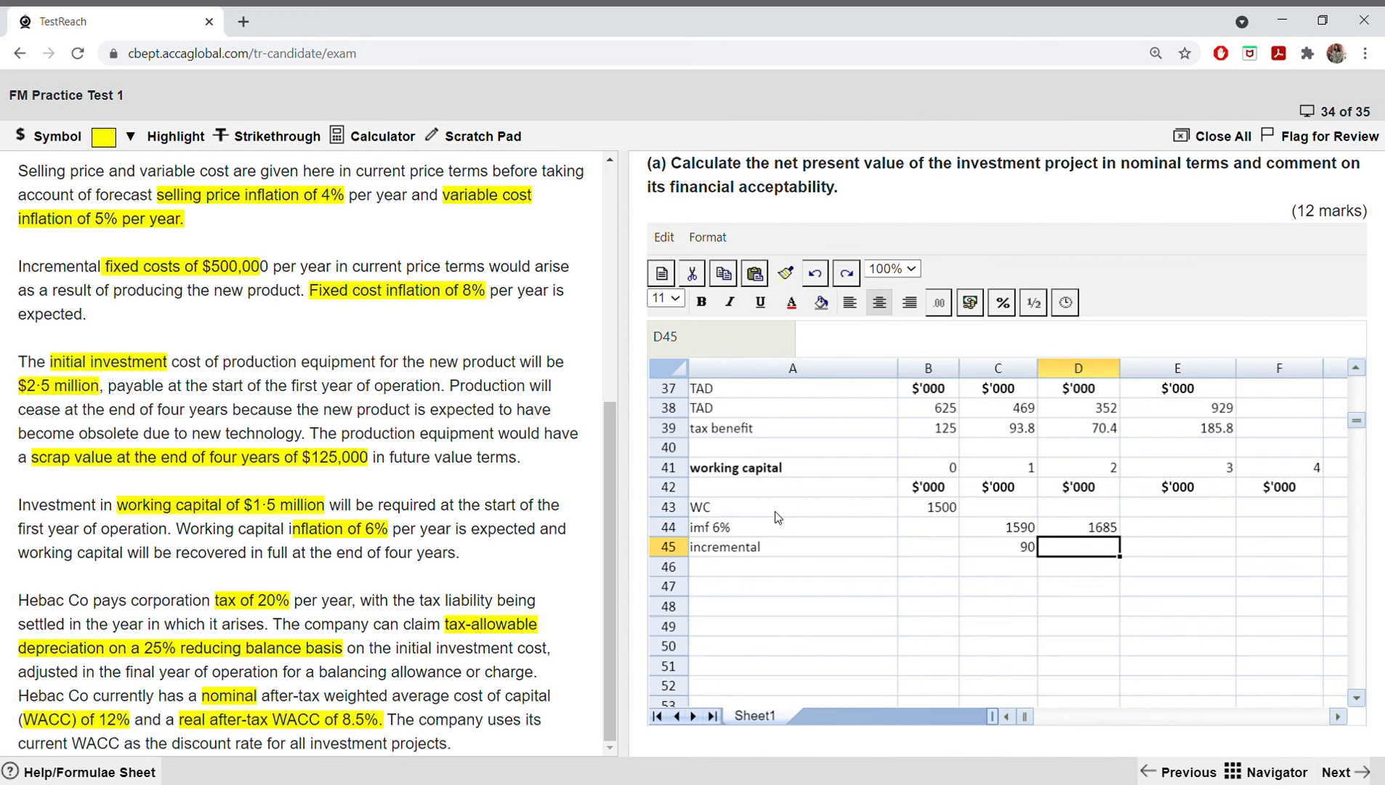
type("95")
key("Tab")
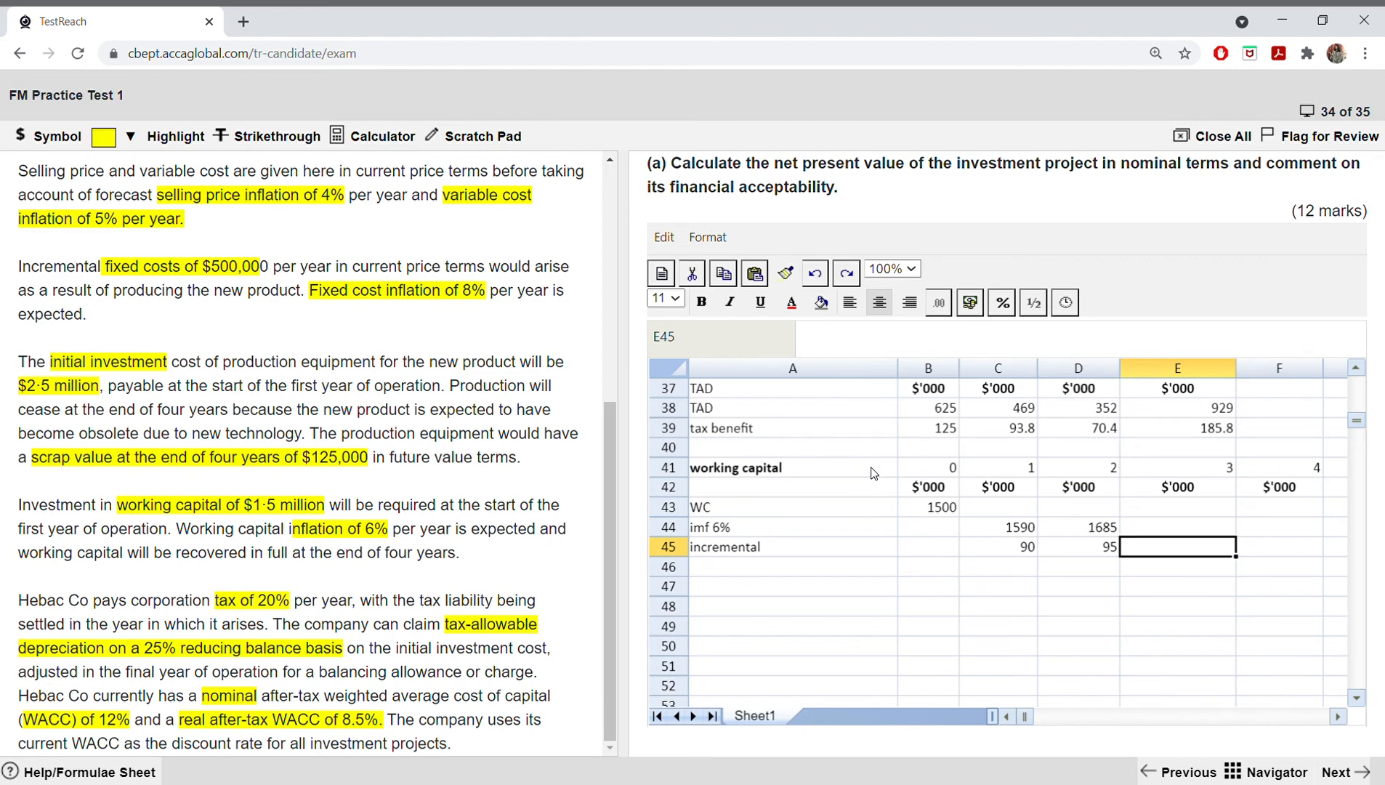
Step: Enter the year 3 inflated working capital of 1787 in E44 and the incremental amount of 102 in E45
left_click(1016, 527)
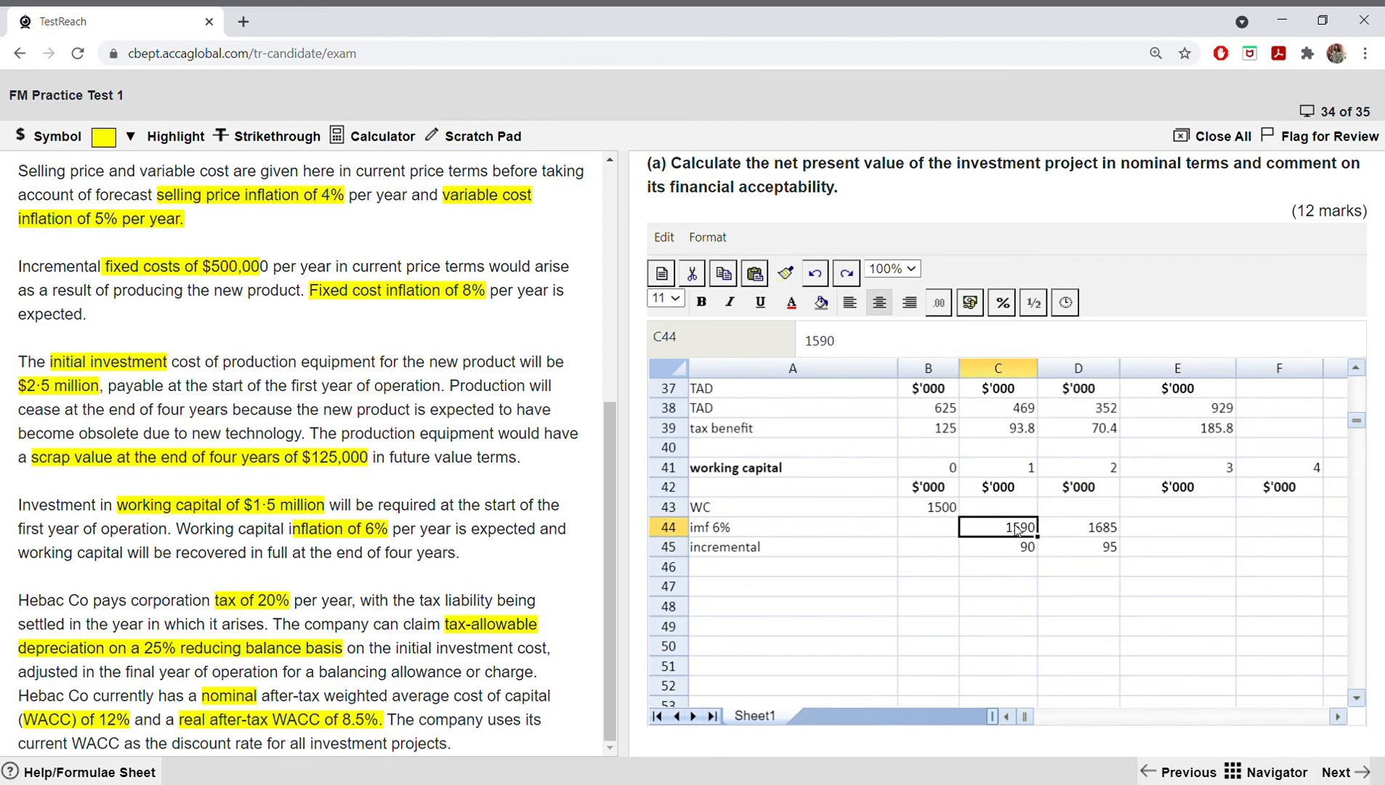
left_click(1079, 547)
left_click(1104, 525)
left_click(1160, 537)
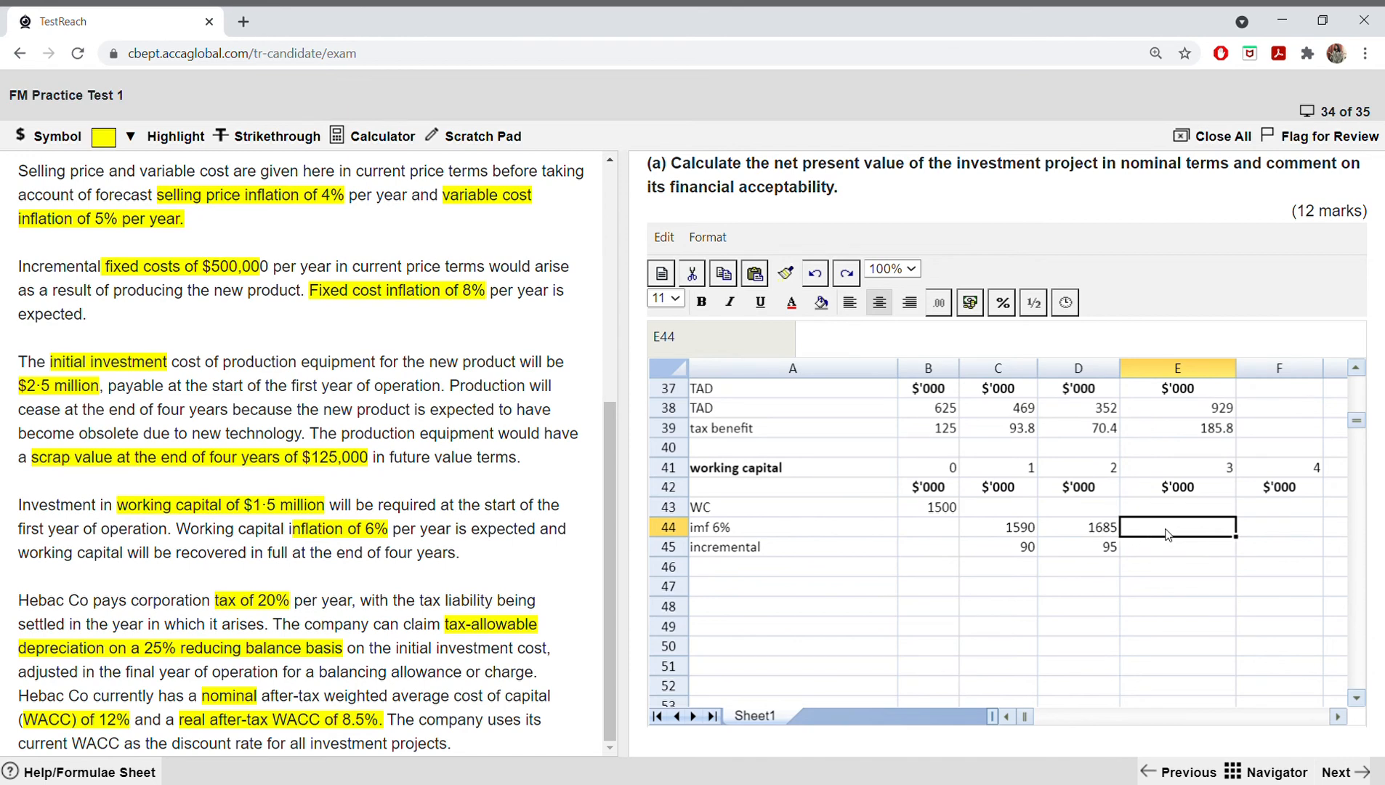
type("1787")
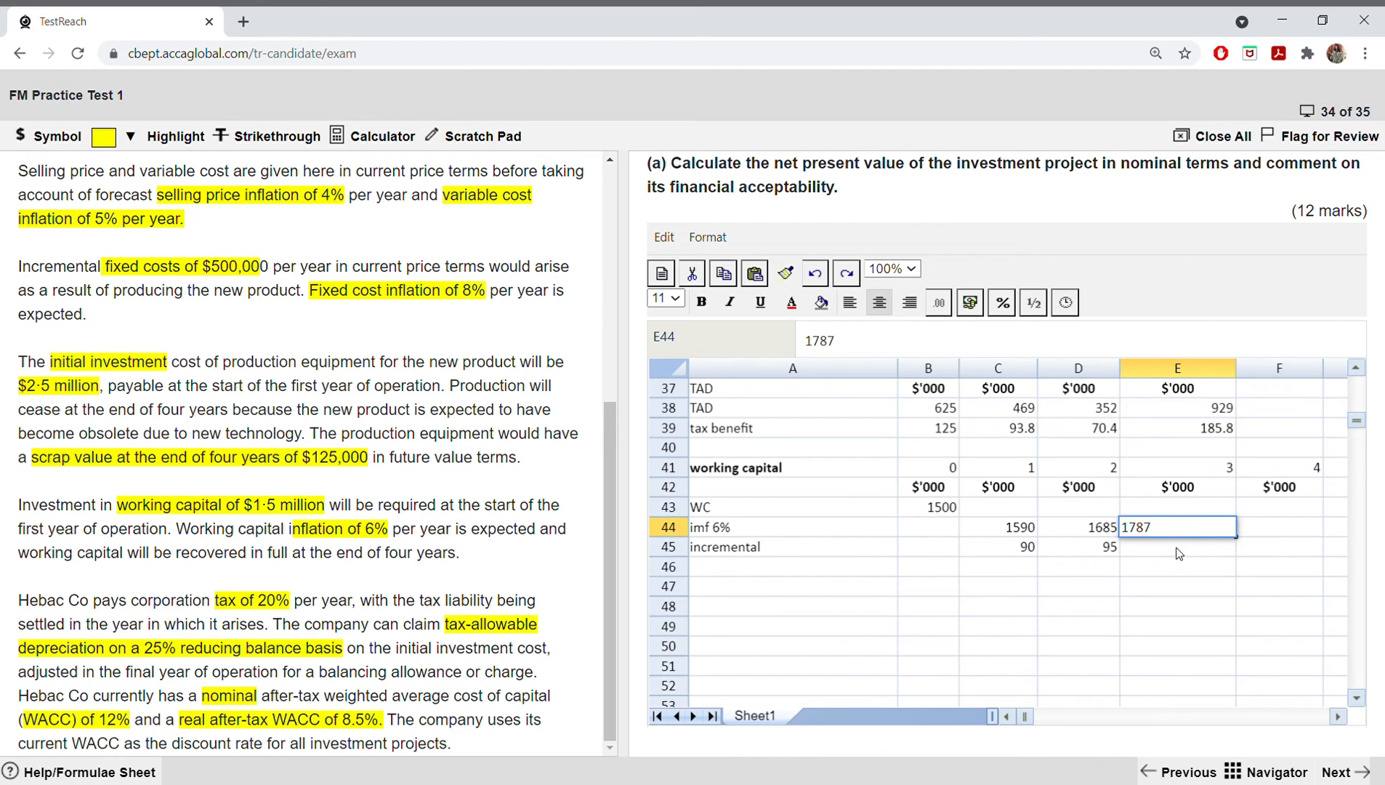
left_click(1178, 553)
type("102")
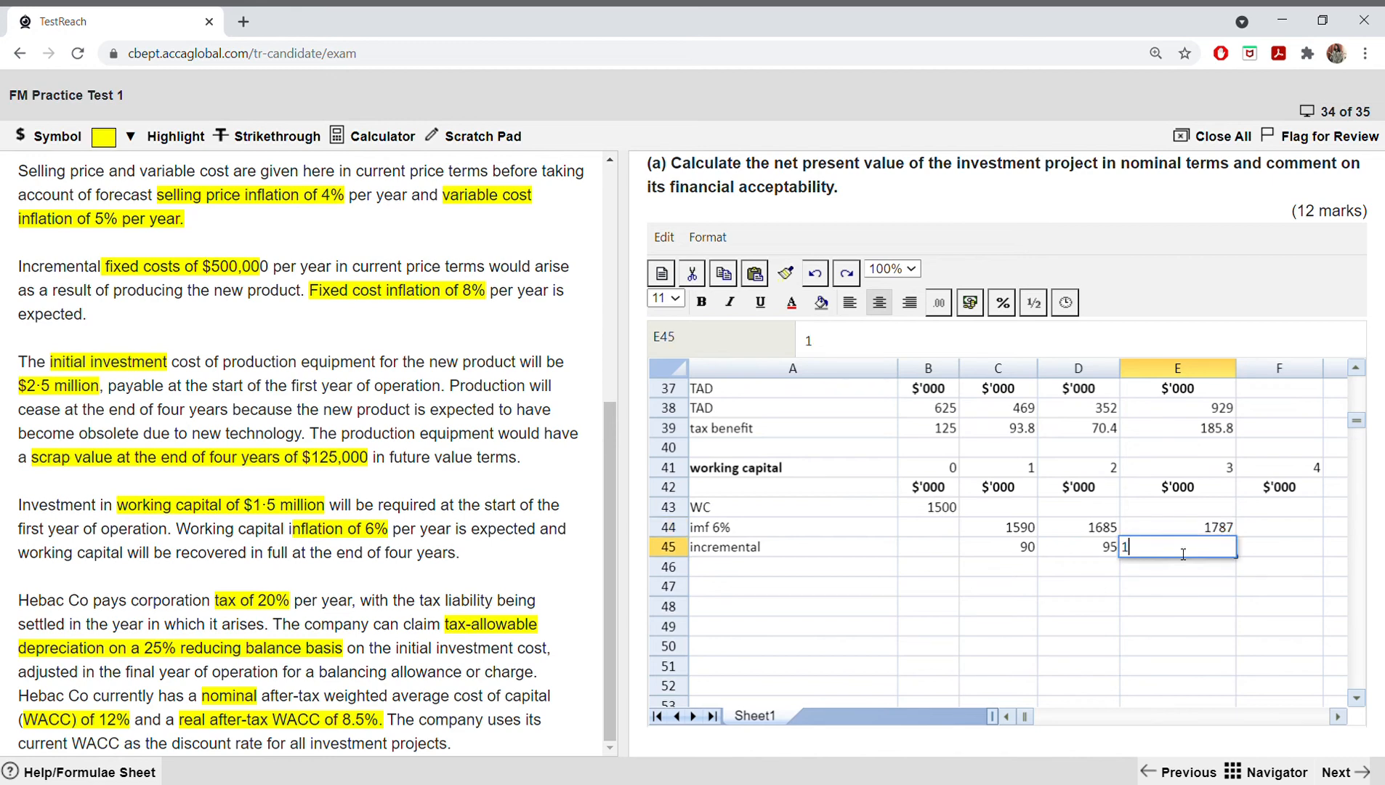
left_click(1252, 549)
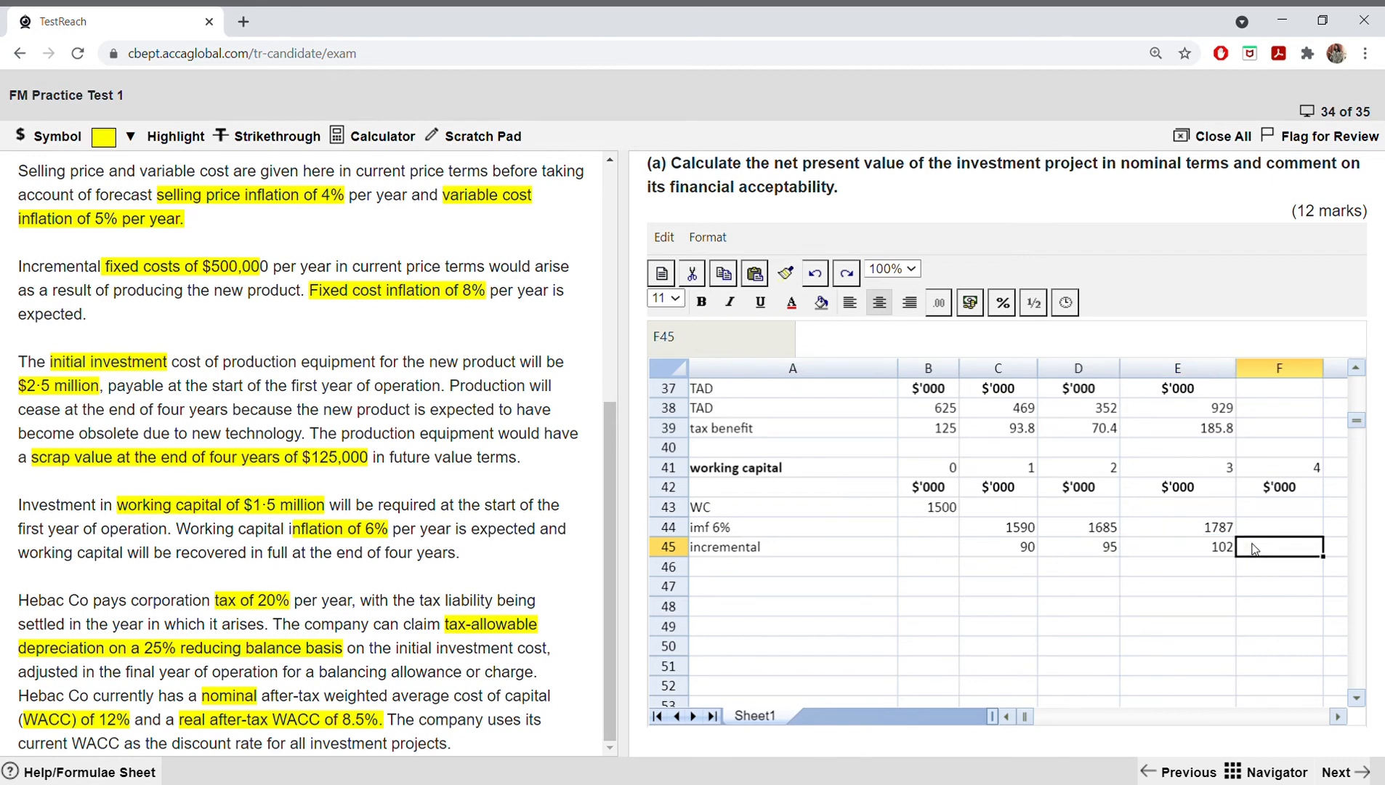
Step: Enter the year 4 working capital recovery of 1787 in F45 of the incremental row
left_click(1199, 529)
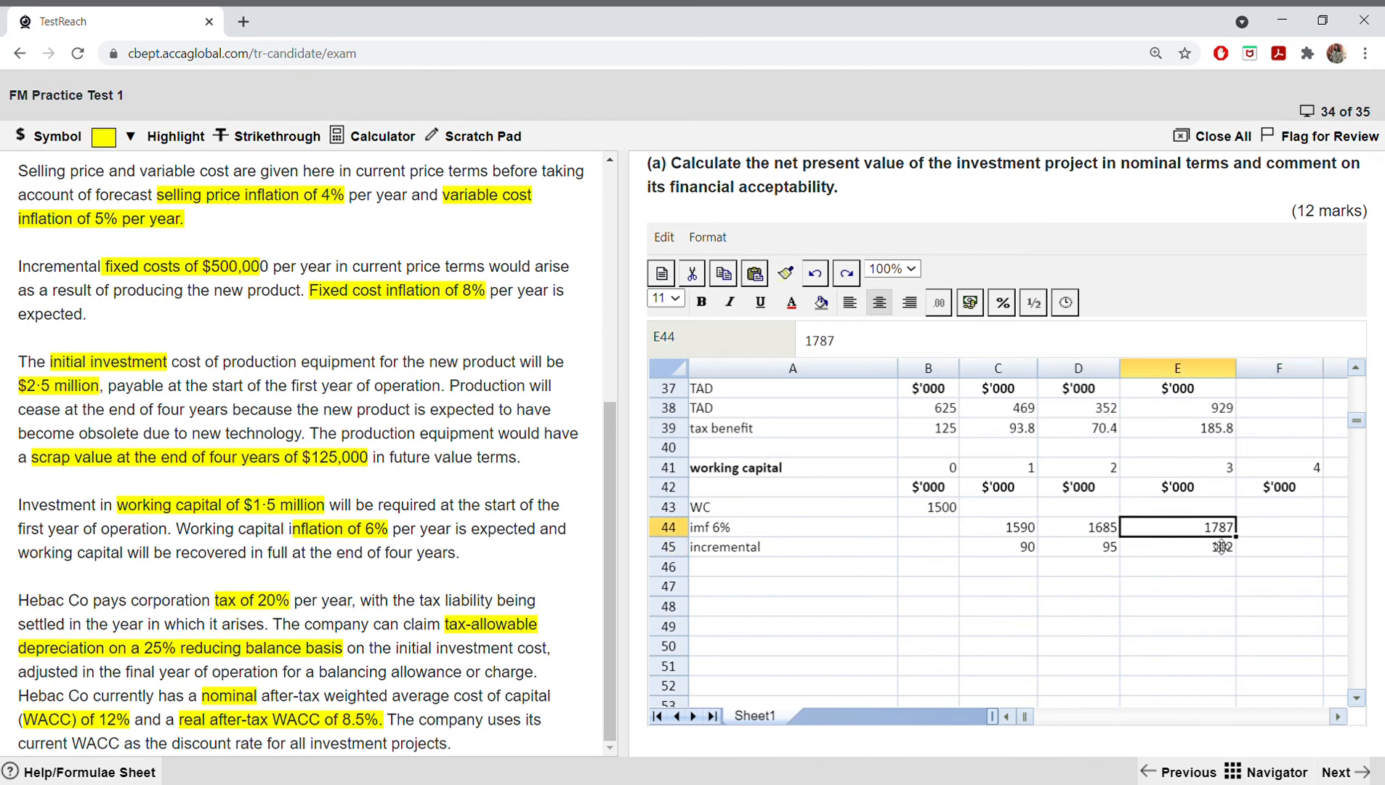
left_click(1215, 548)
left_click(1258, 550)
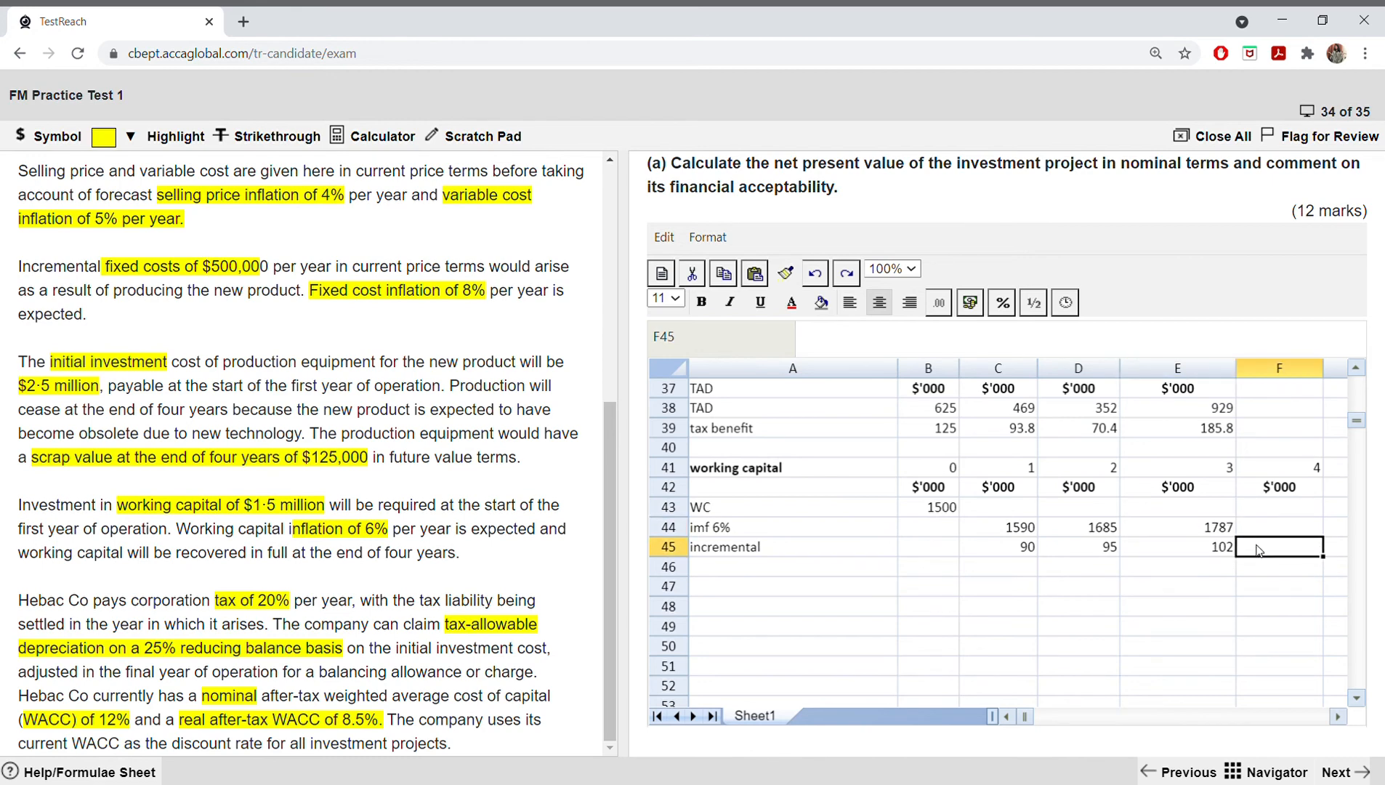
type("1787")
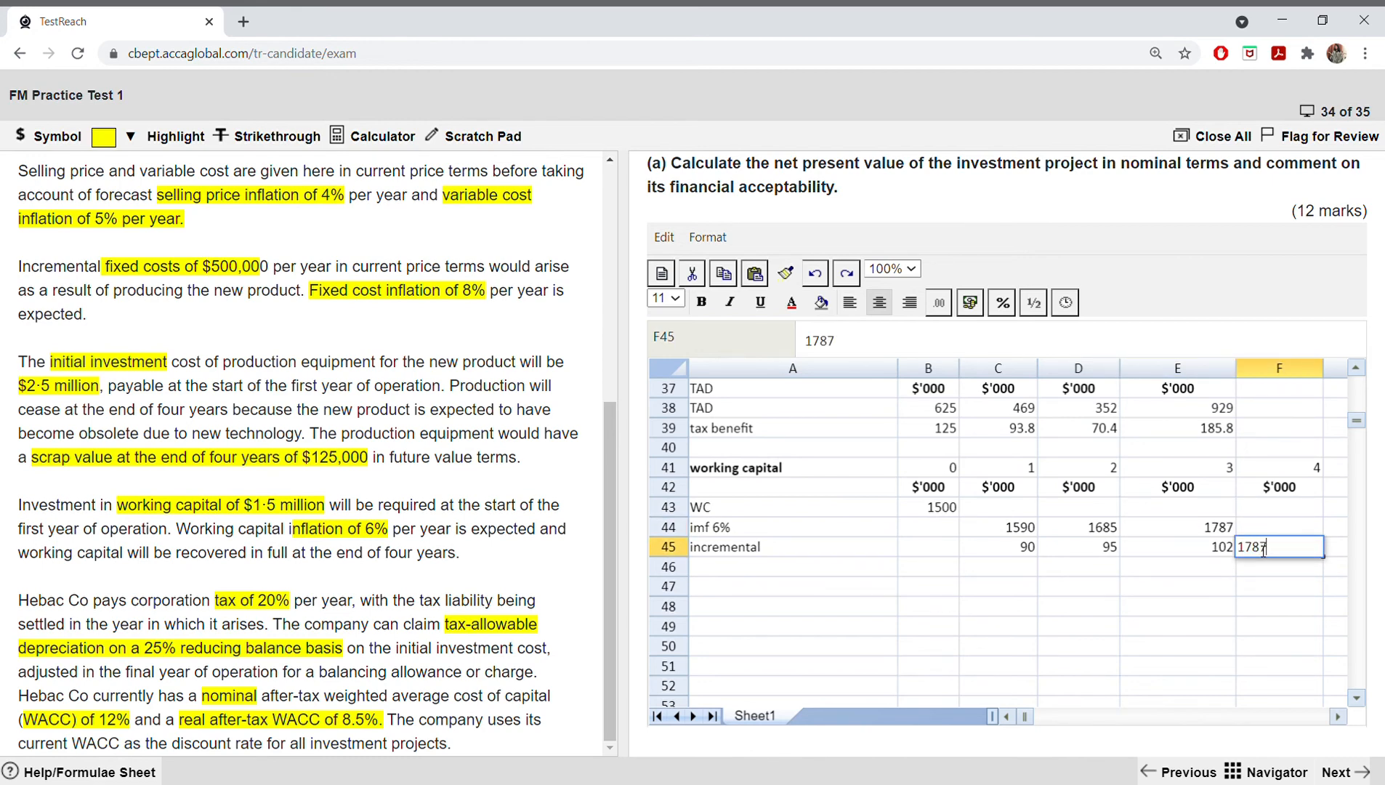
left_click(1082, 605)
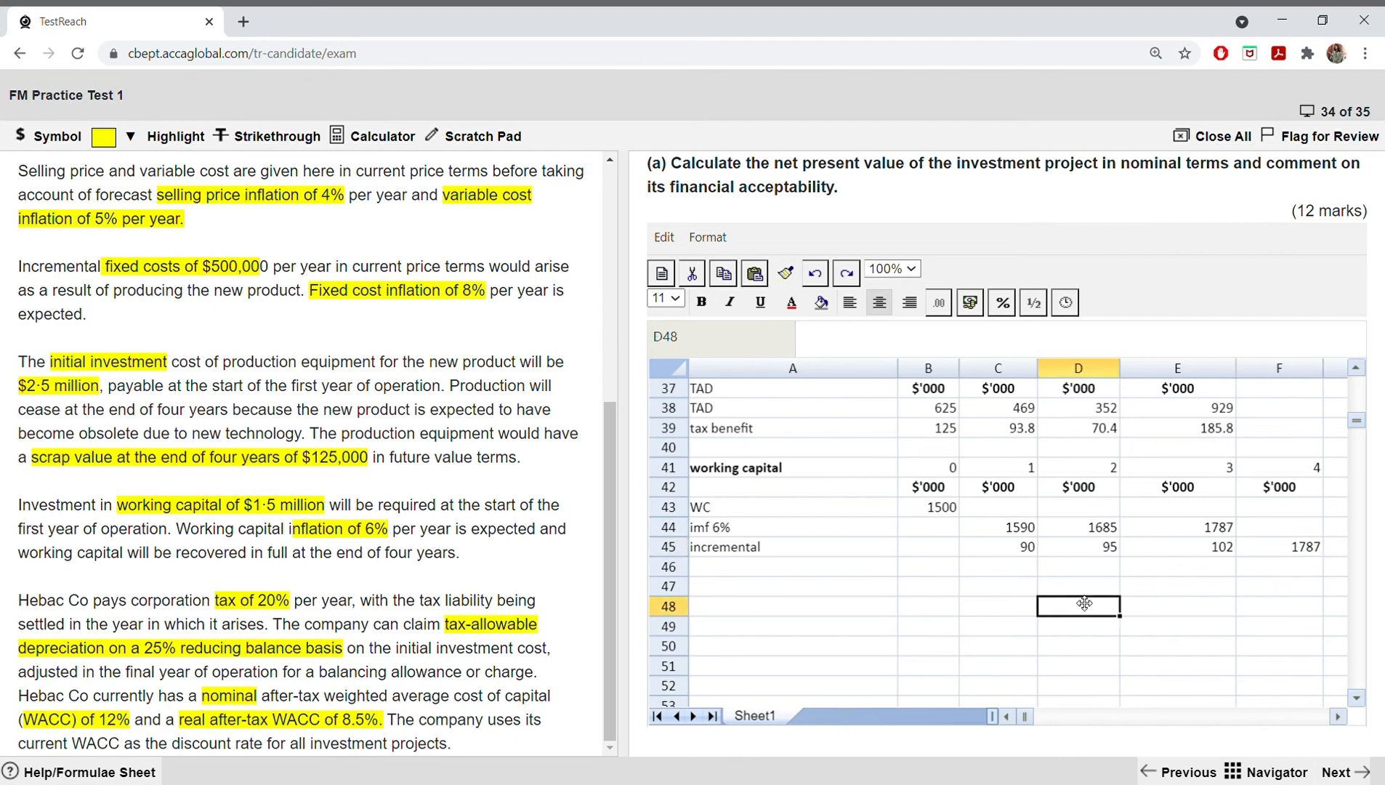
Step: Copy the incremental working capital figures for years 1 to 4 from C45:F45
left_click(1023, 549)
left_click(976, 565)
left_click_drag(1019, 548, 1276, 548)
right_click(1275, 548)
left_click(1304, 593)
Step: Clear the existing figures from the working capital row B12:E12 in the main NPV table
scroll(1093, 543, "up", 4)
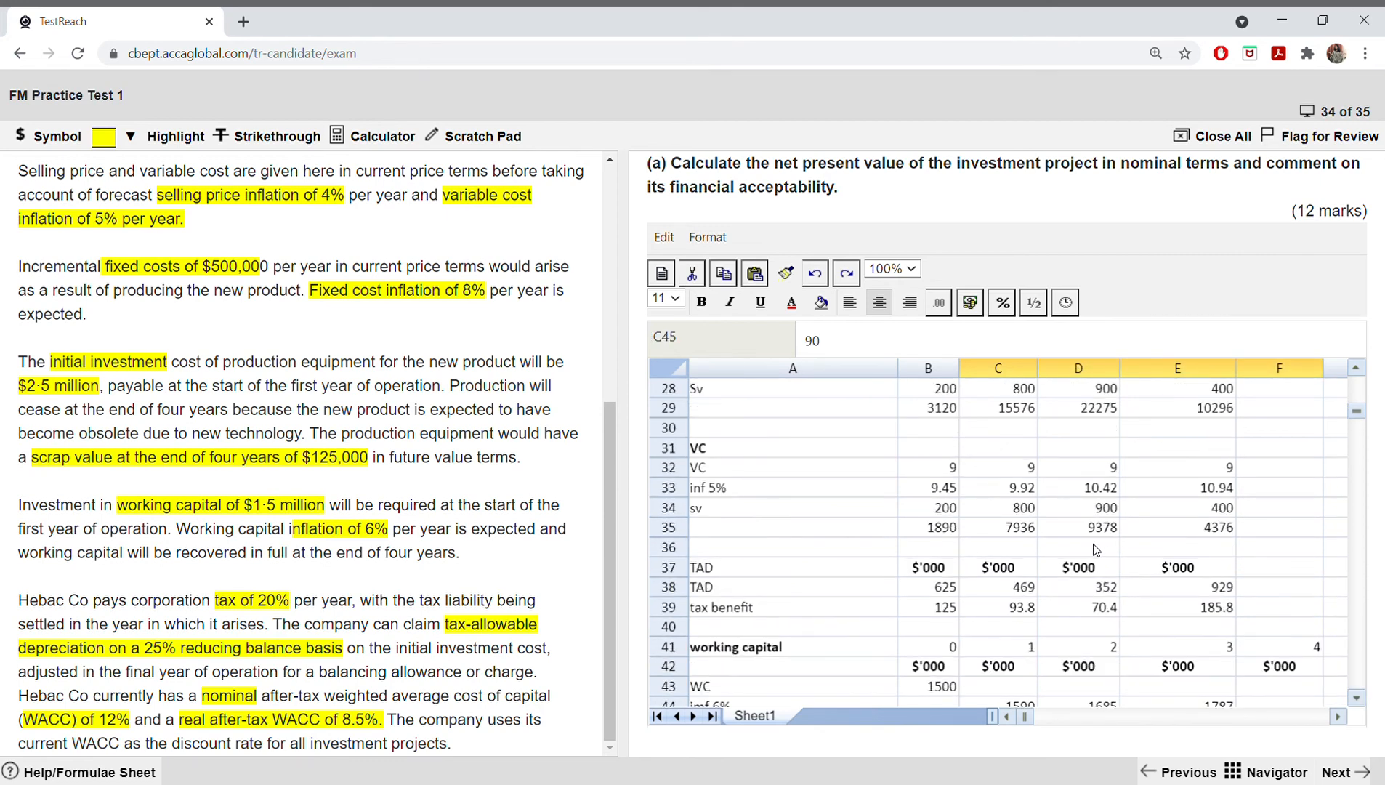
scroll(969, 544, "up", 6)
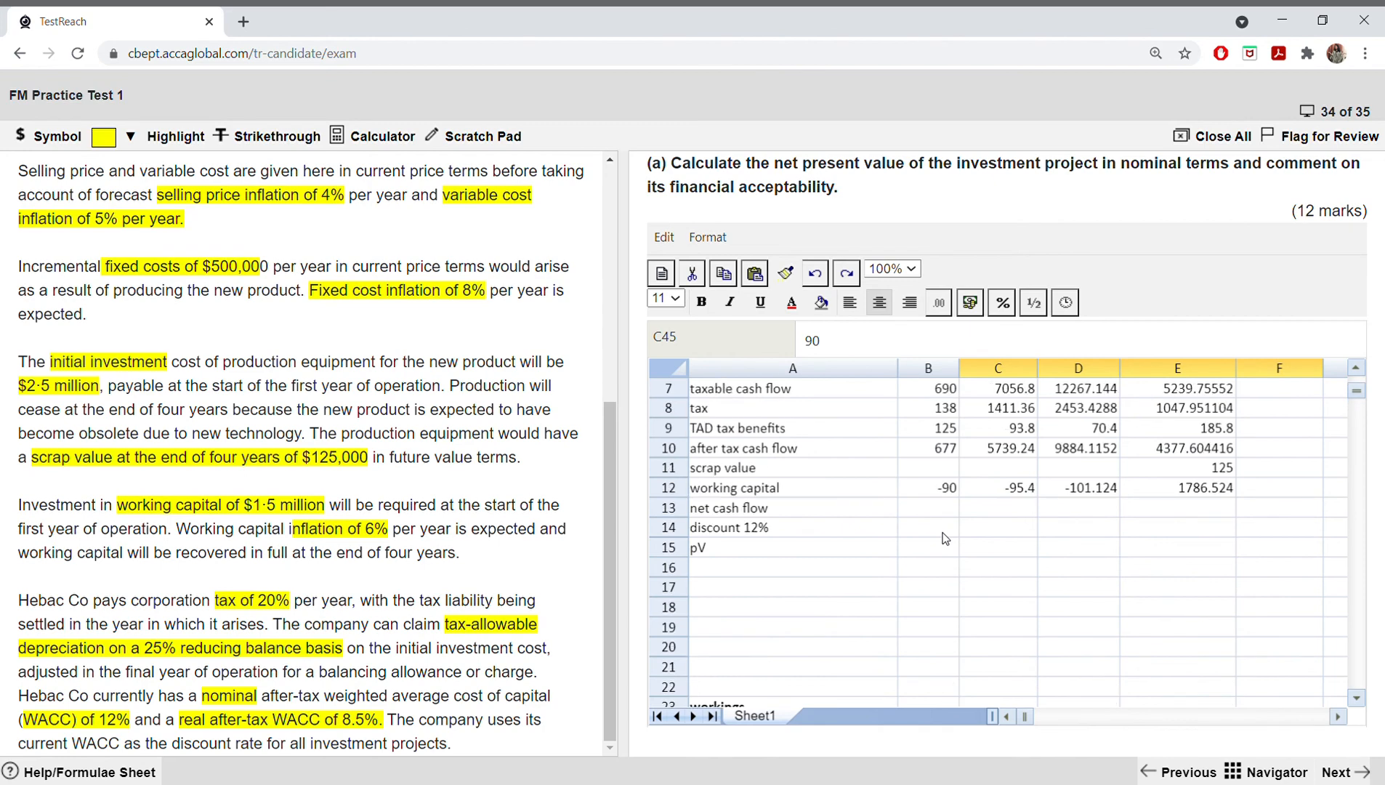
left_click_drag(934, 494, 1205, 487)
key("BackSpace")
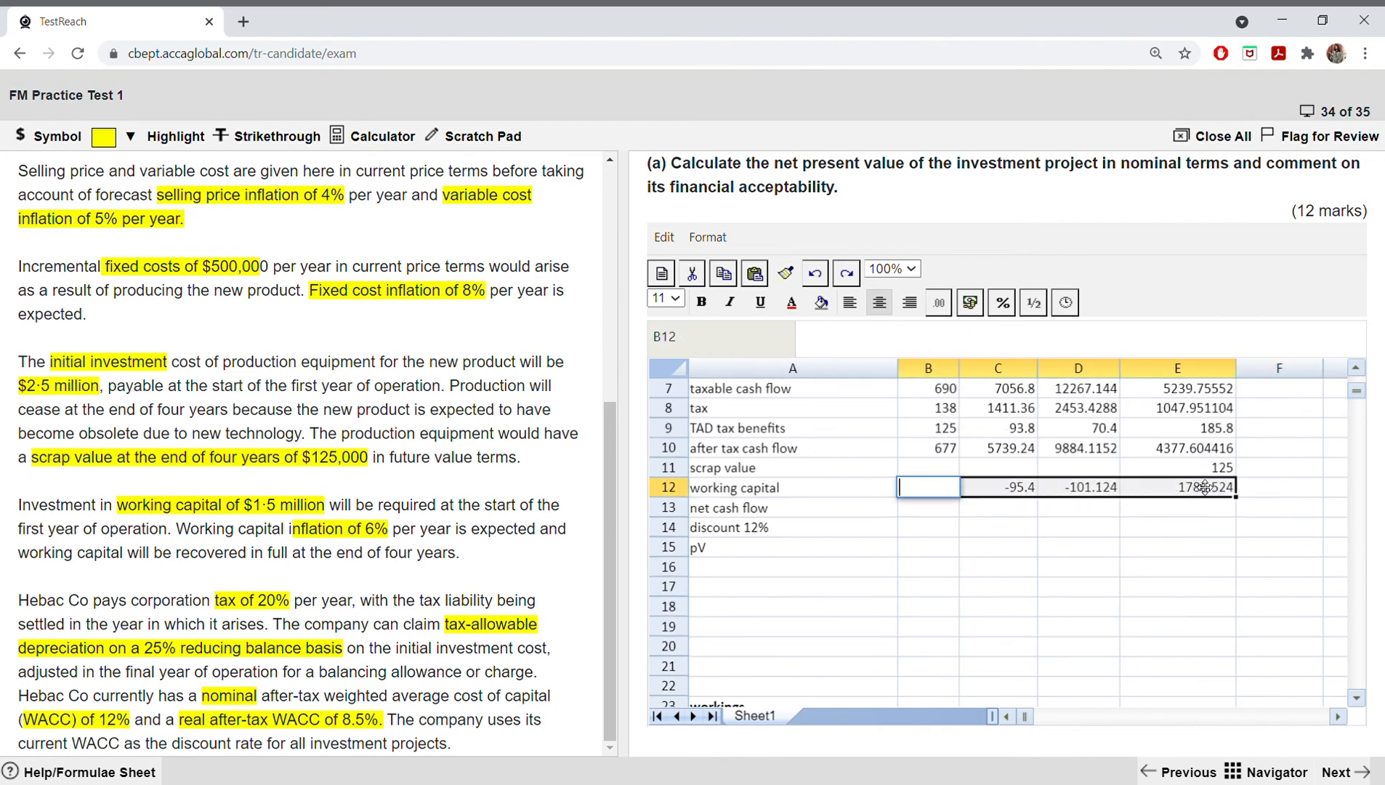
left_click(1128, 571)
left_click(1009, 492)
key("BackSpace")
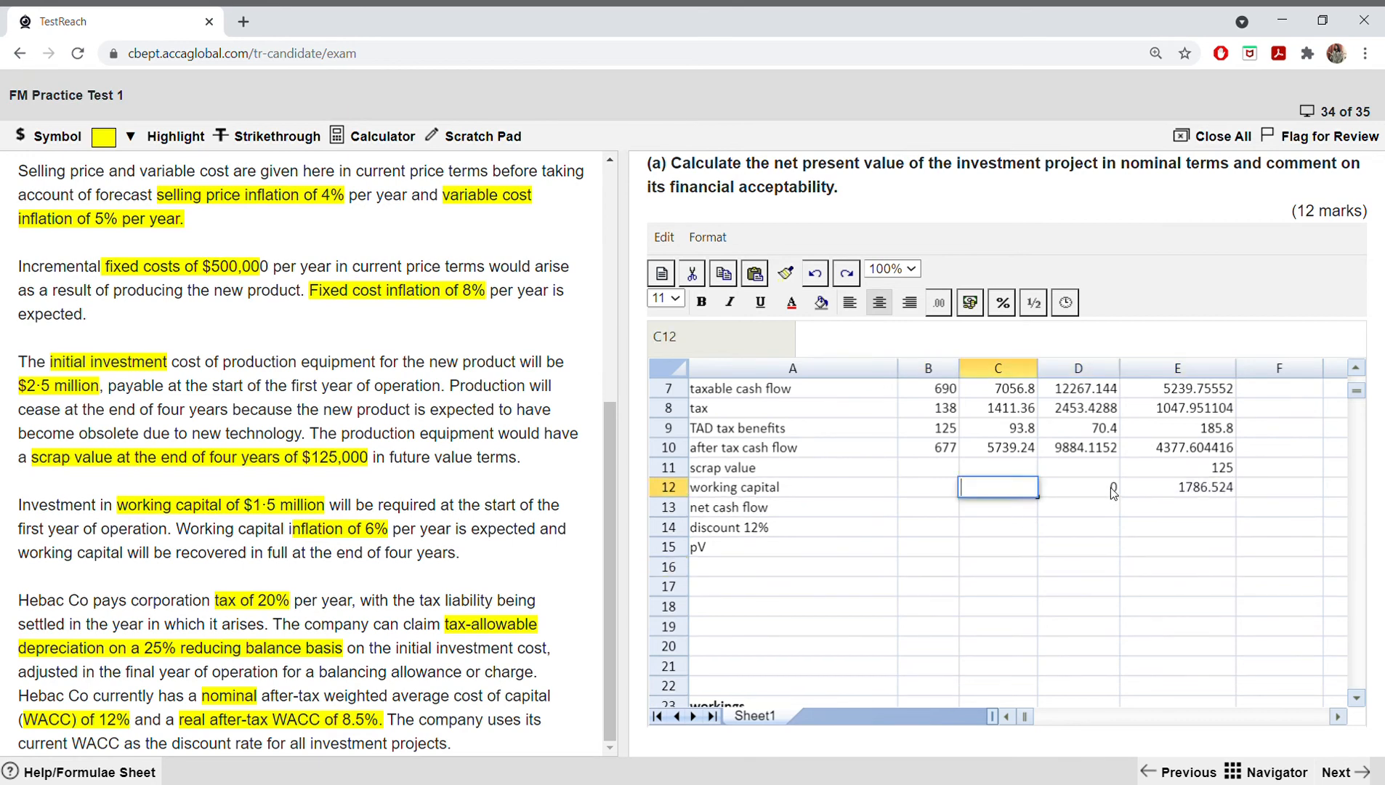
left_click(1112, 486)
key("BackSpace")
left_click(1181, 486)
key("BackSpace")
Step: Paste the copied incremental working capital figures into B12:E12 as values only
left_click_drag(934, 488, 1180, 490)
right_click(1180, 491)
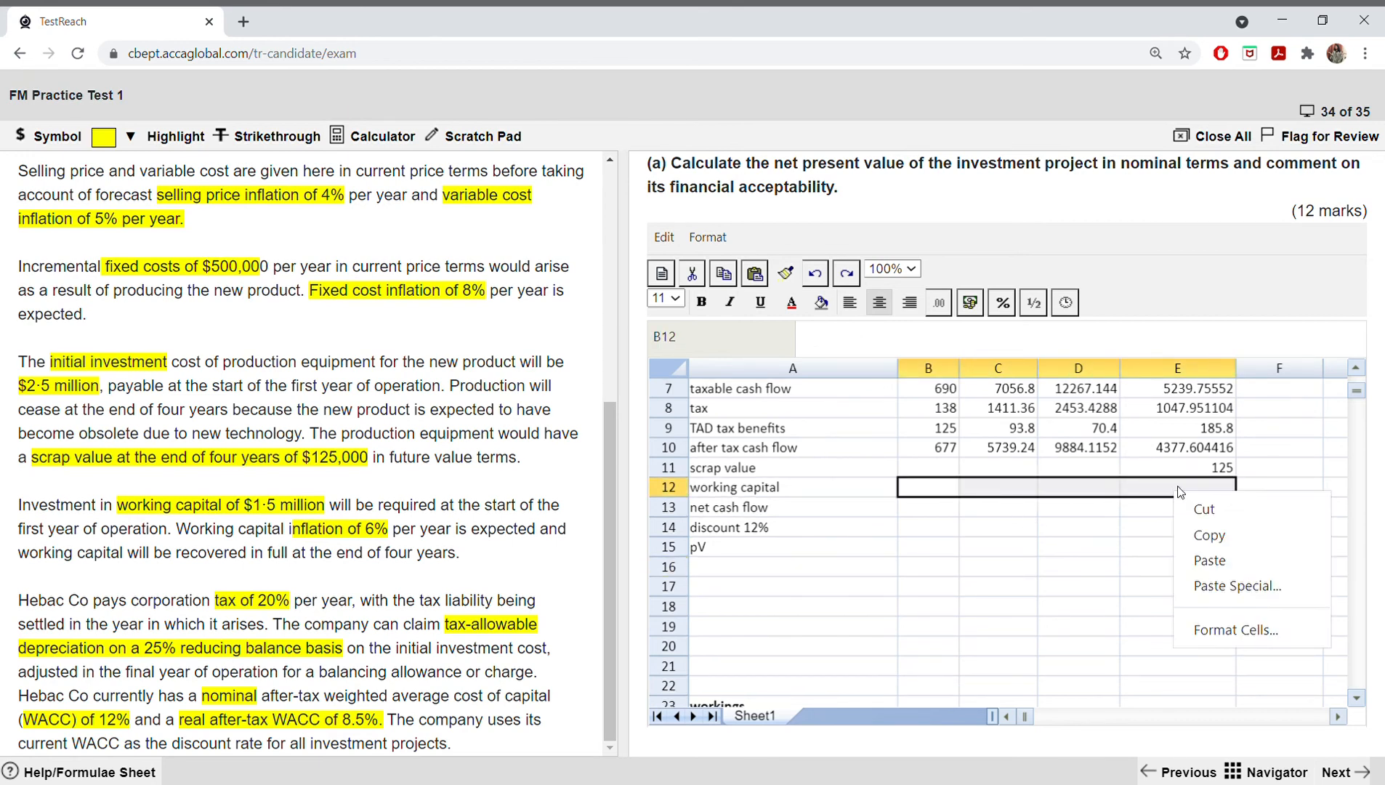
left_click(1234, 585)
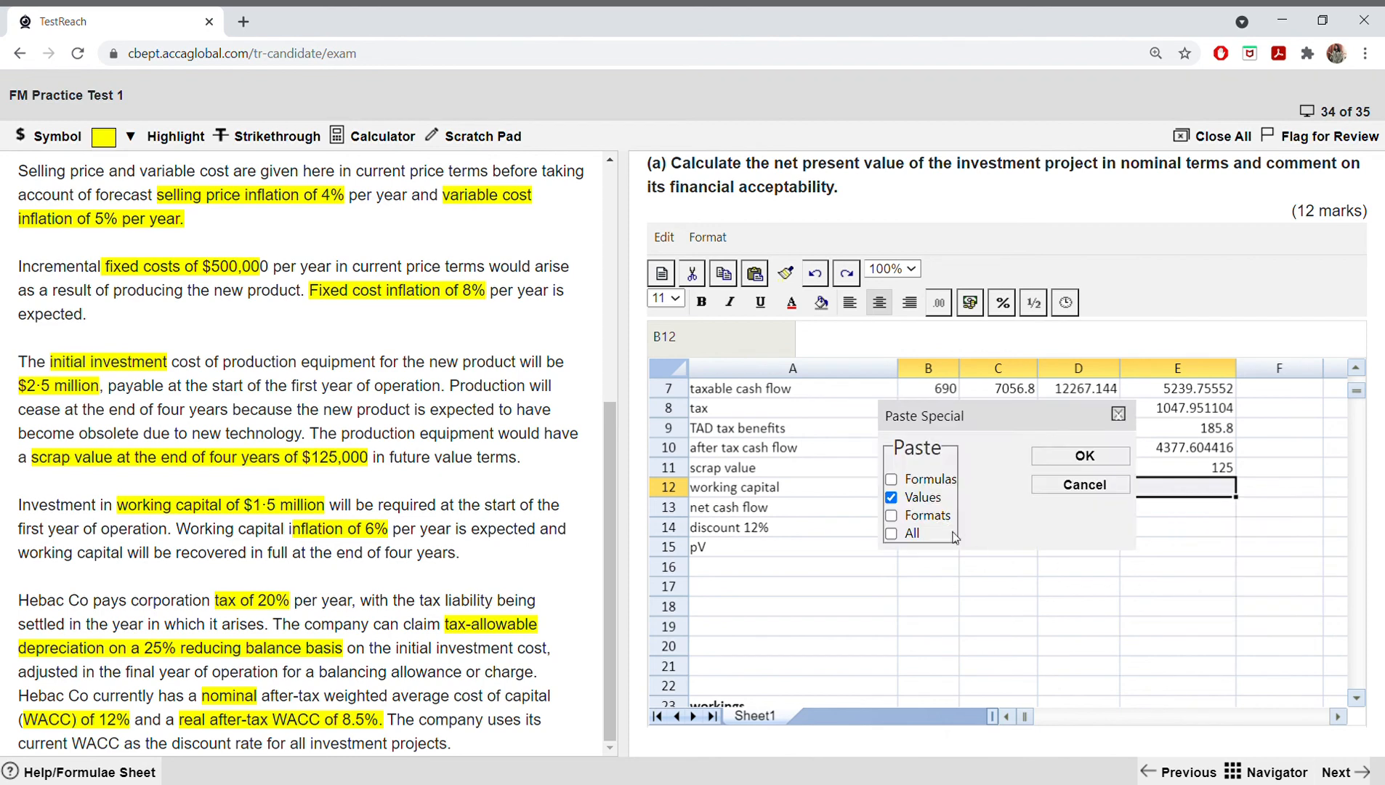
left_click(1084, 456)
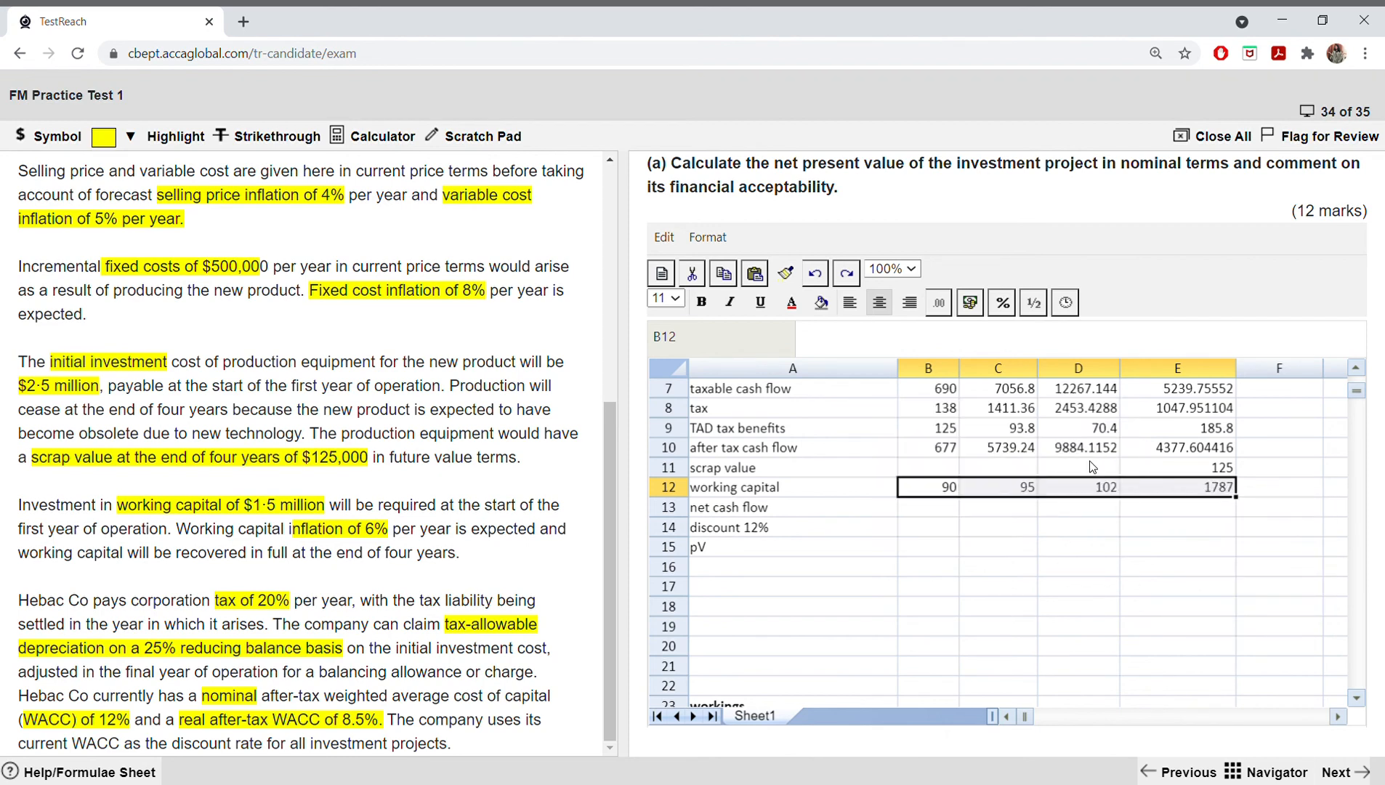
Step: Calculate the first year's net cash flow in B13 with the formula =B10-B12
left_click(937, 509)
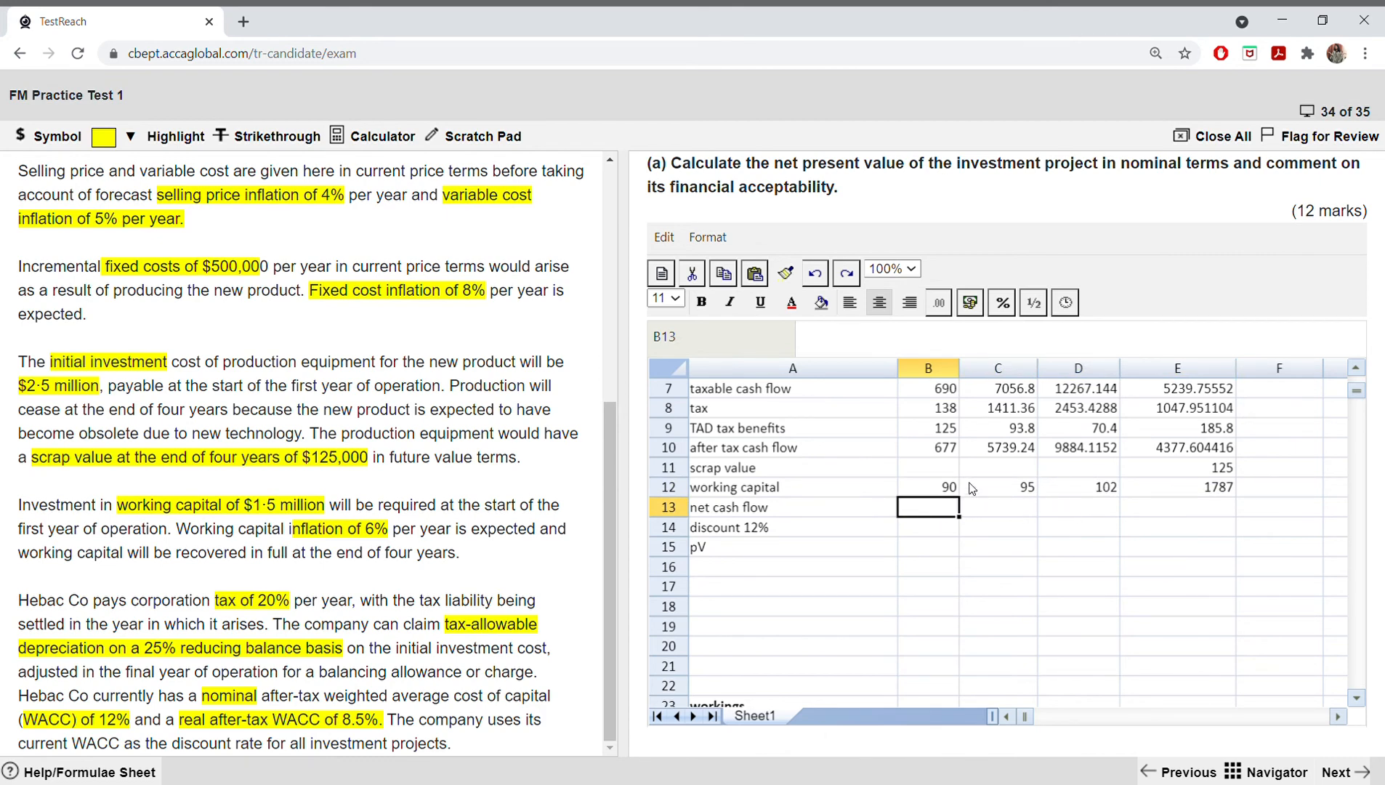
type("=")
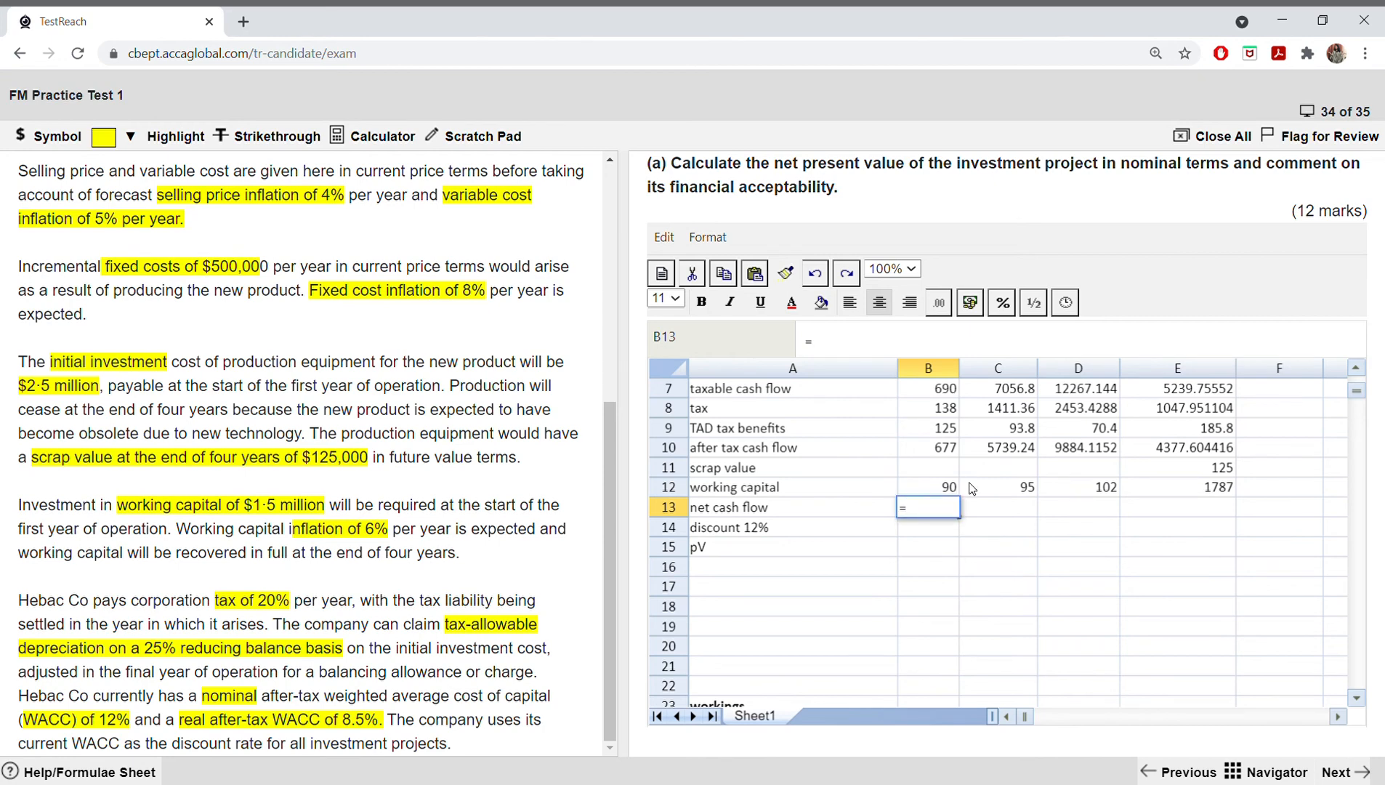
left_click(951, 450)
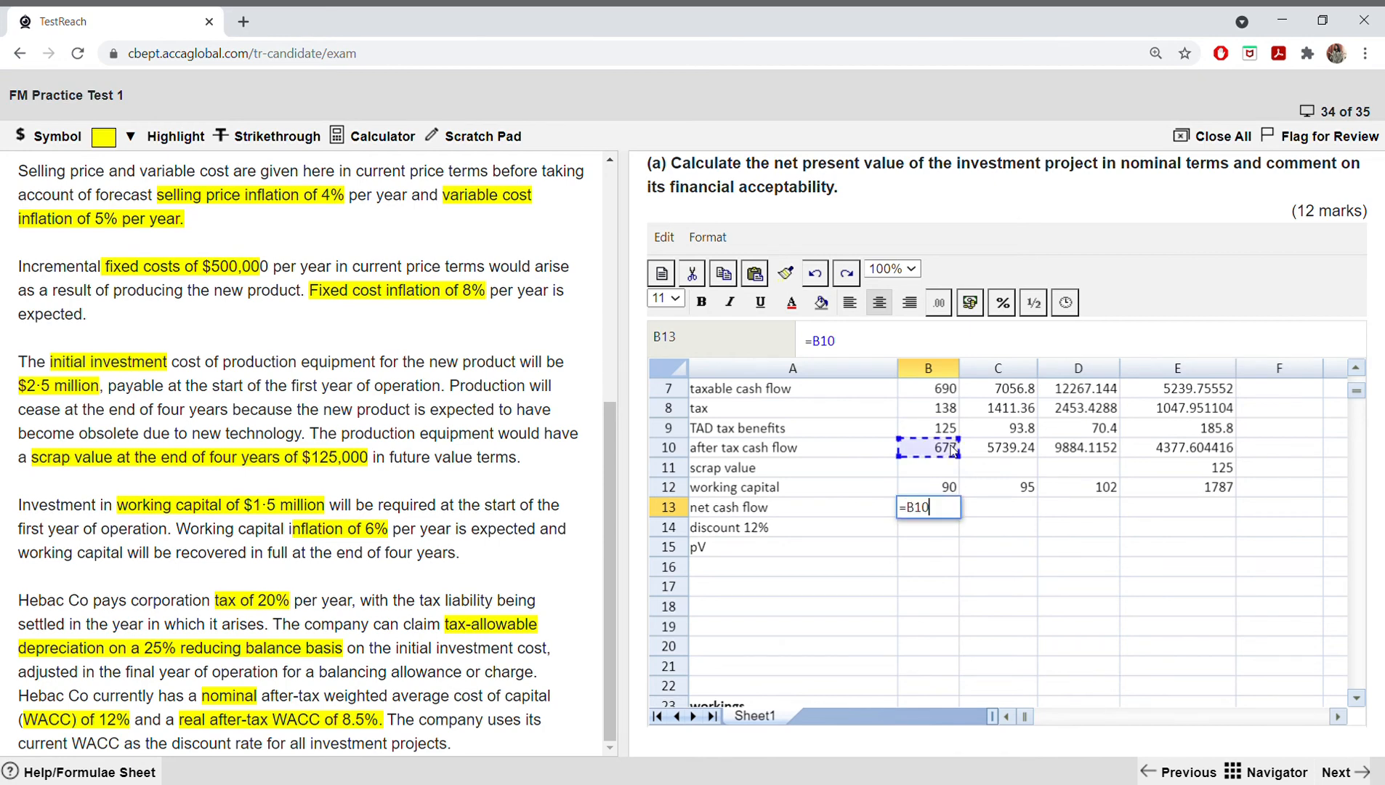
type("-")
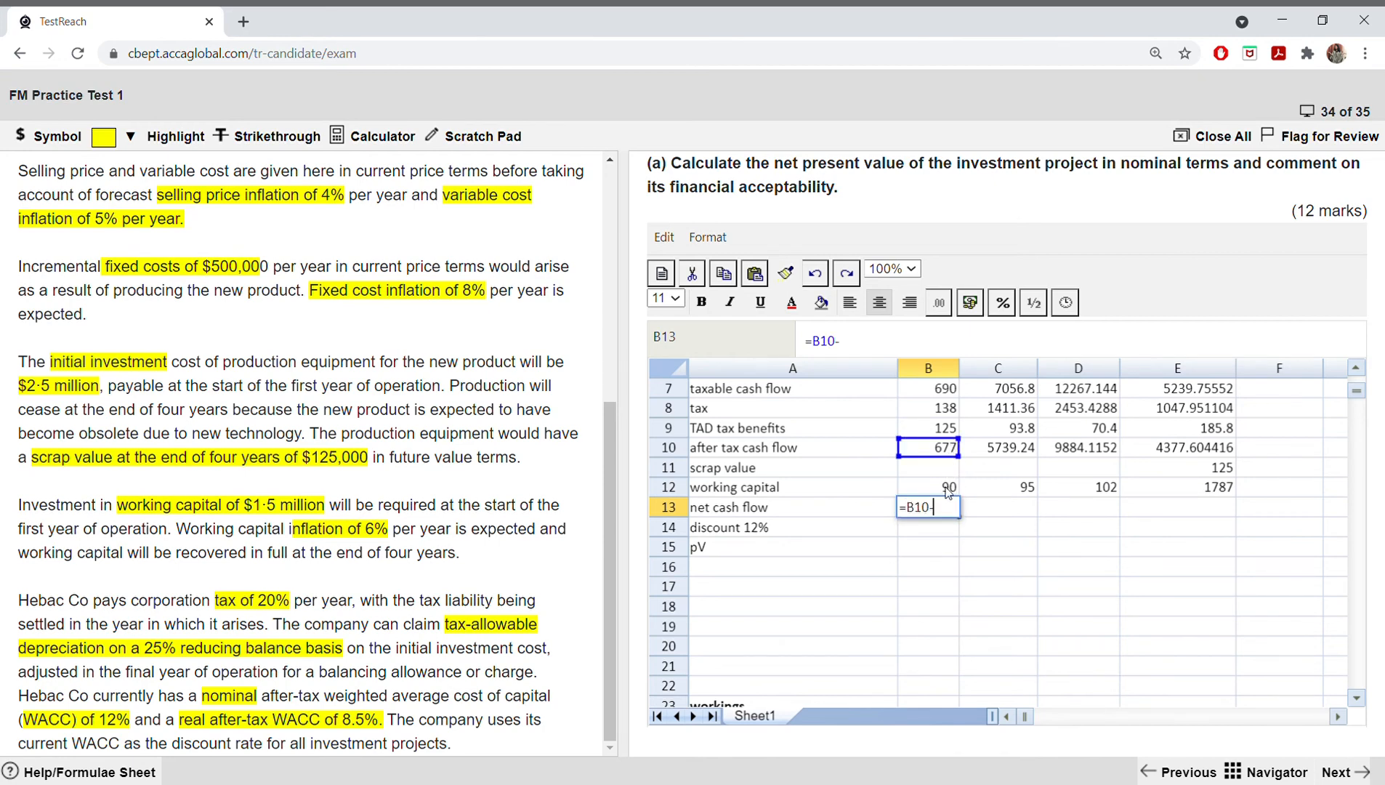
left_click(948, 489)
key("Return")
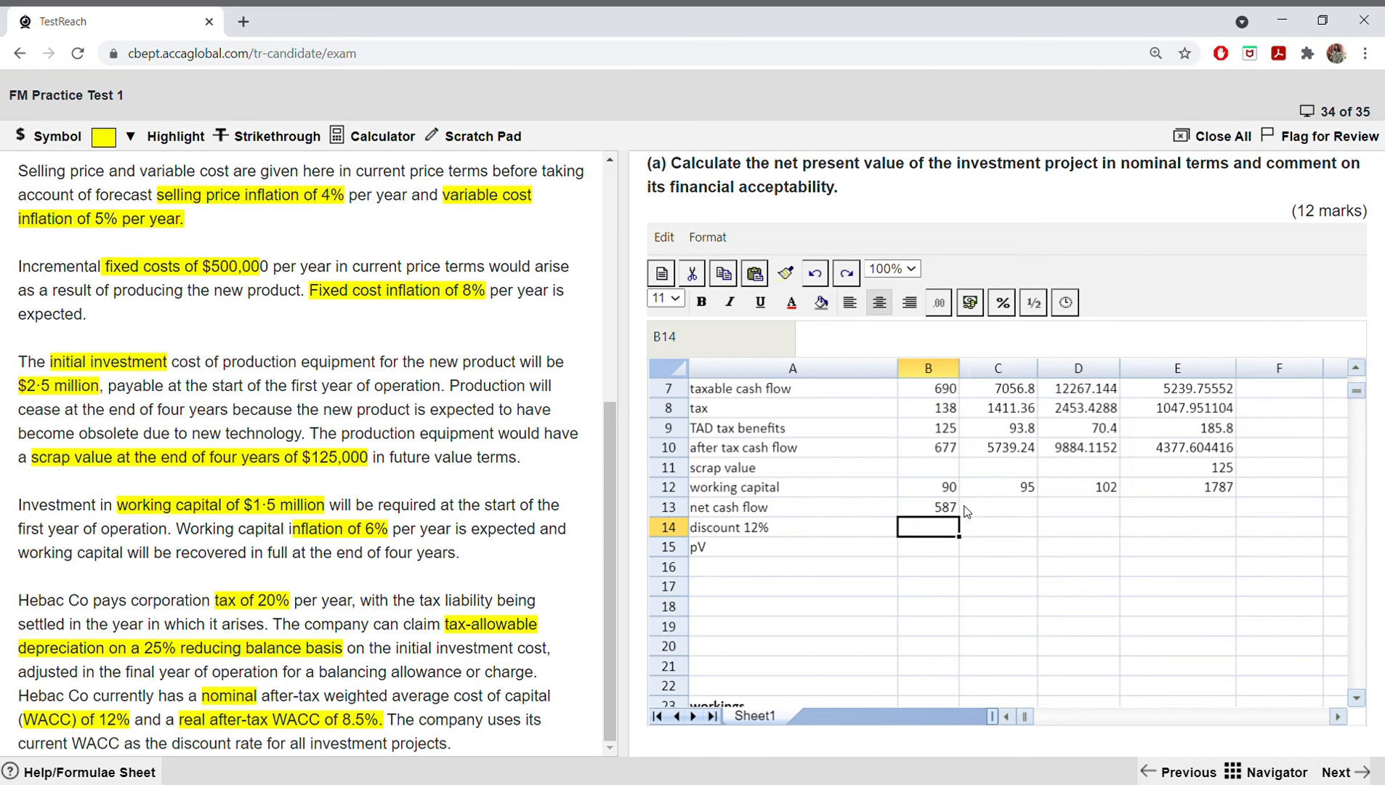
Step: Fill the net cash flow formula from B13 across to D13, undoing the stray clearing of B13
left_click(934, 509)
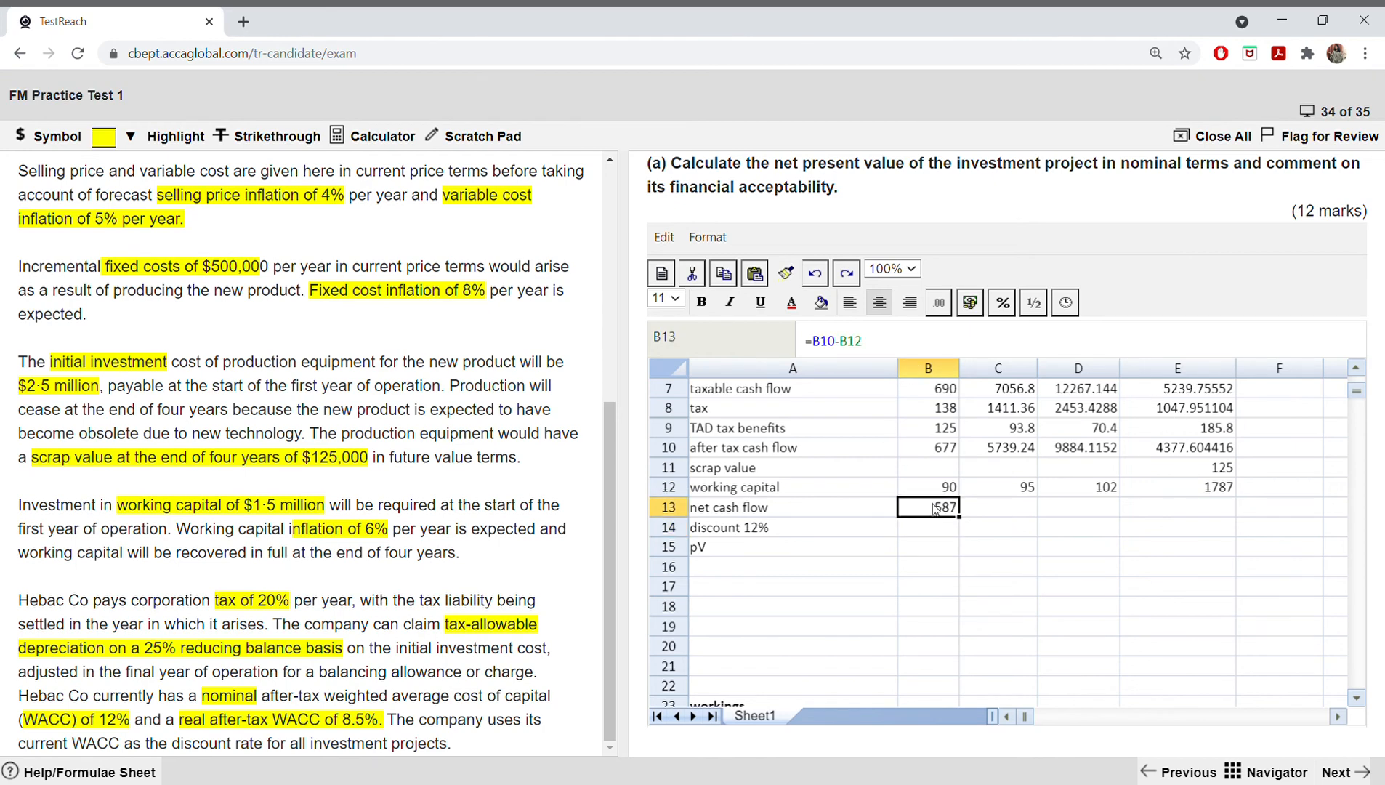
left_click_drag(960, 517, 1084, 528)
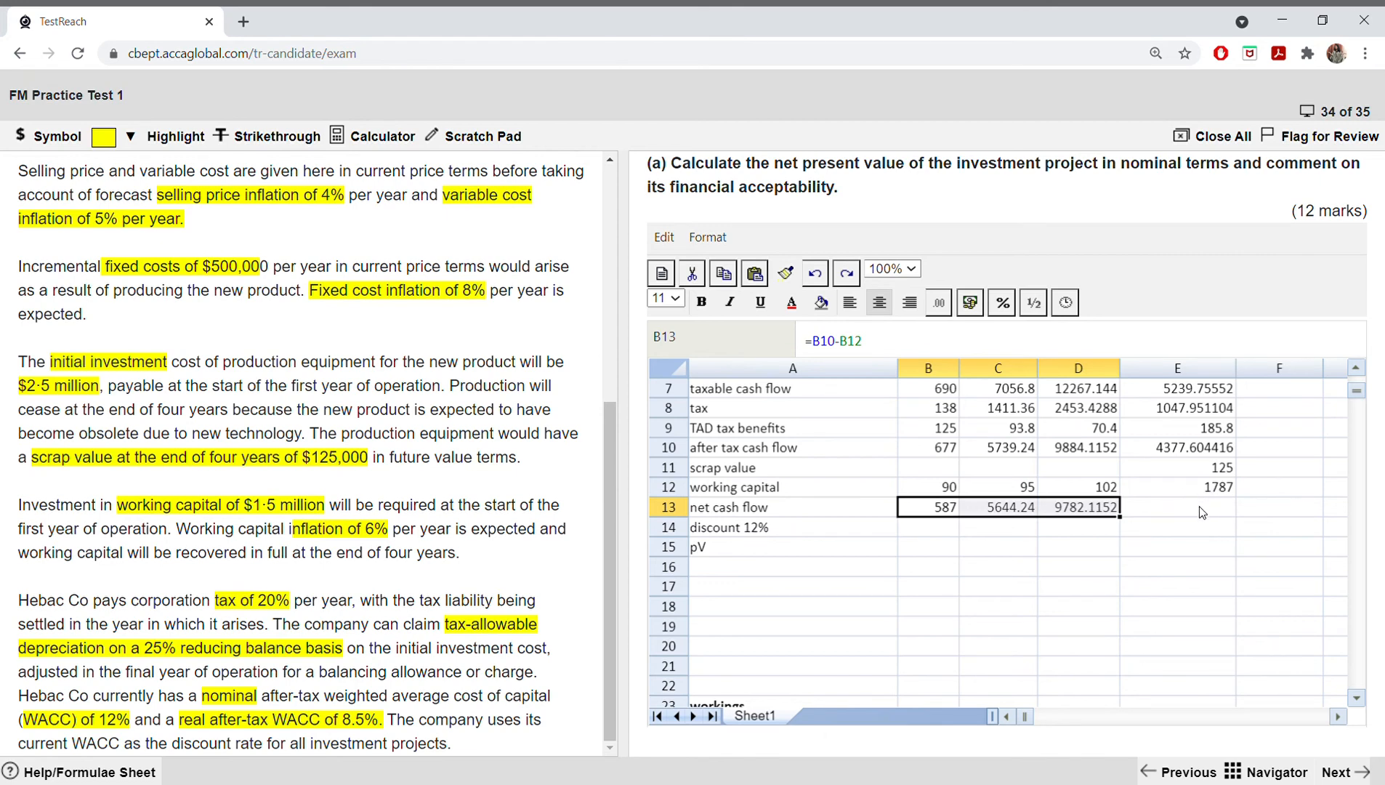
key("BackSpace")
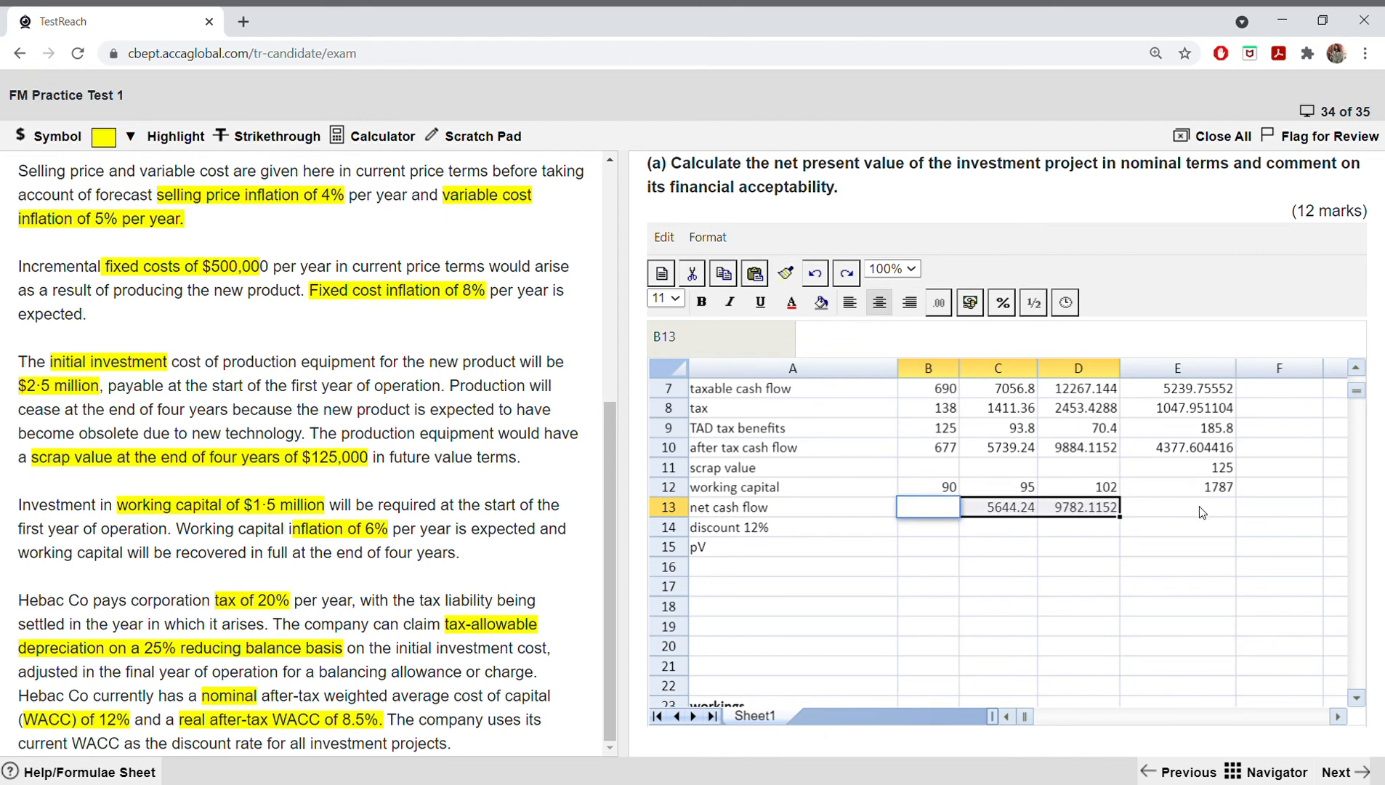
left_click(814, 274)
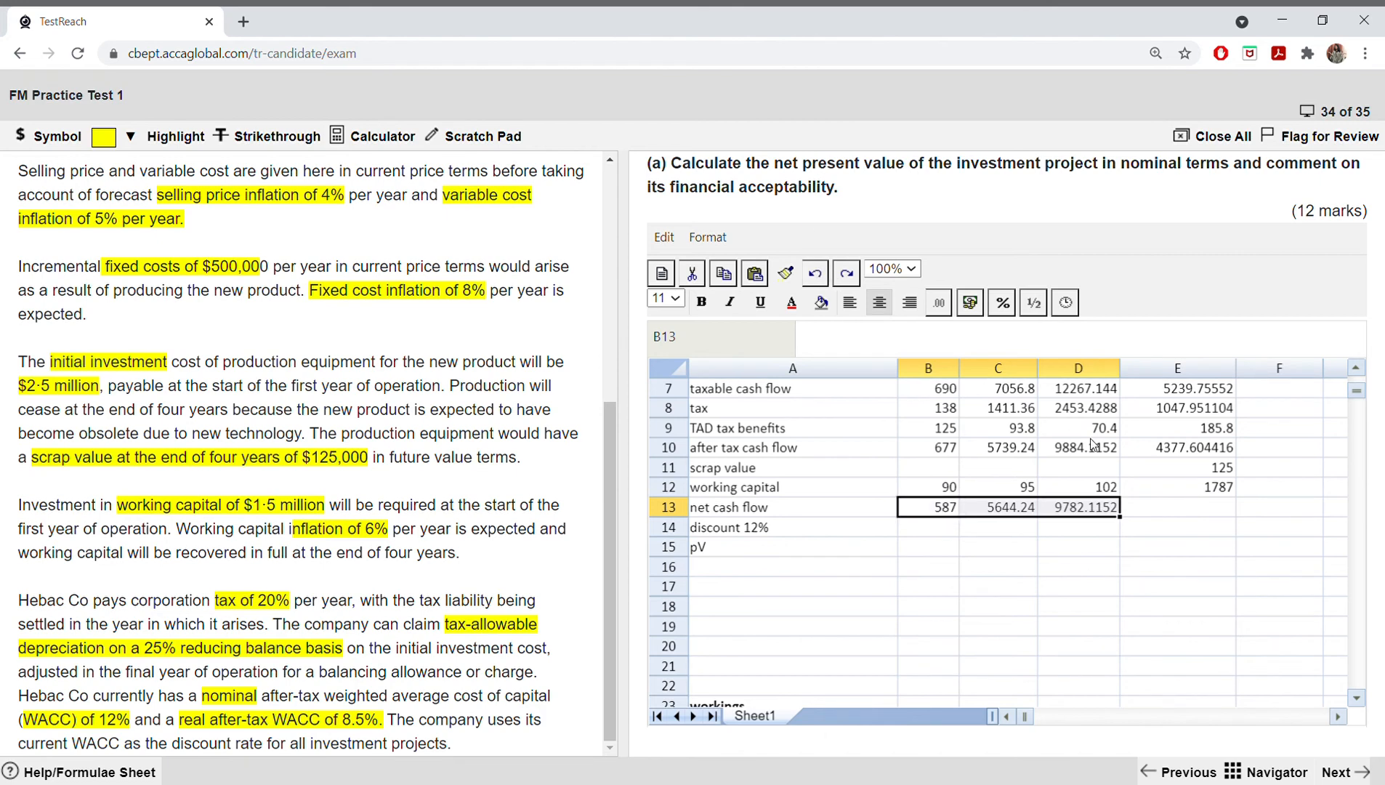
Step: Calculate the final year's net cash flow in E13 with the formula =E10+E11+E12
left_click(1186, 505)
type("=")
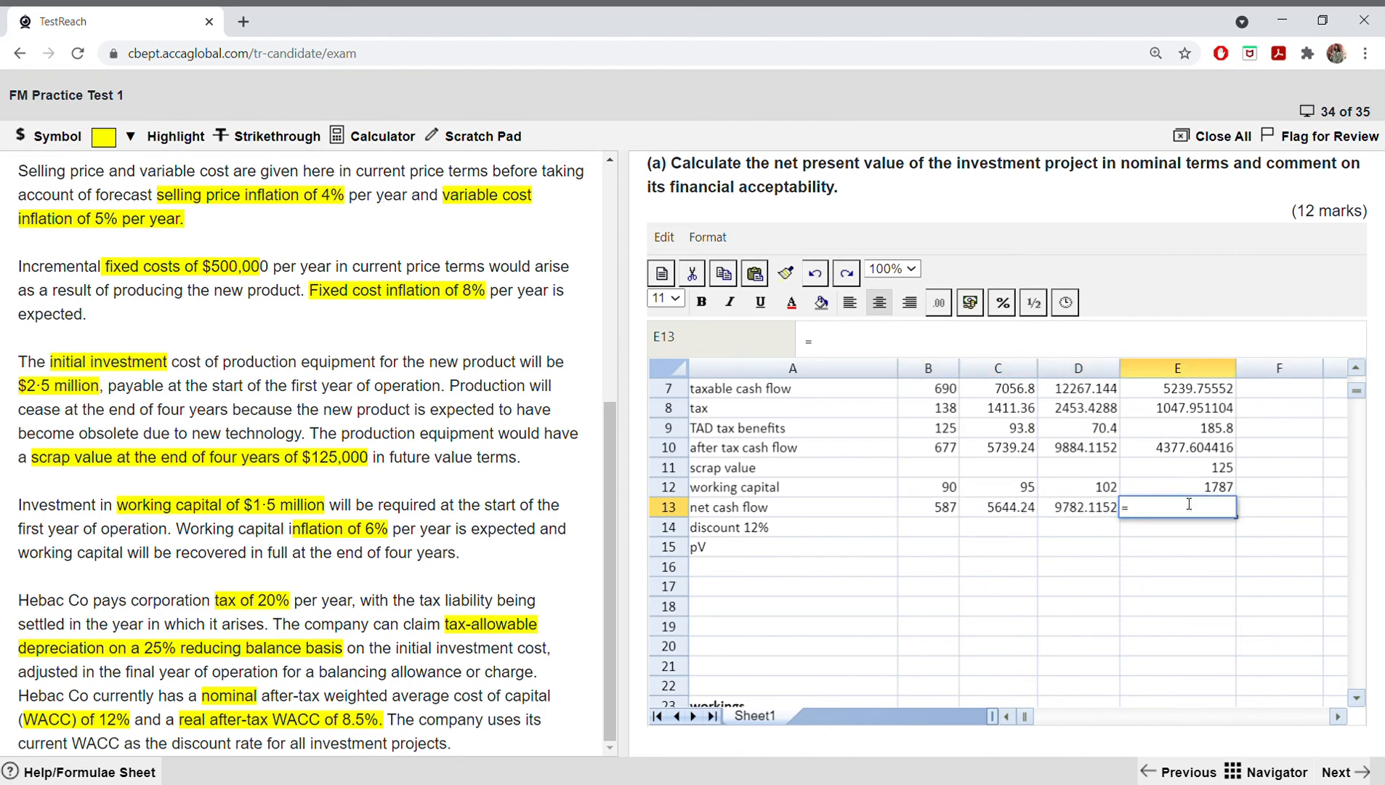
left_click(1195, 450)
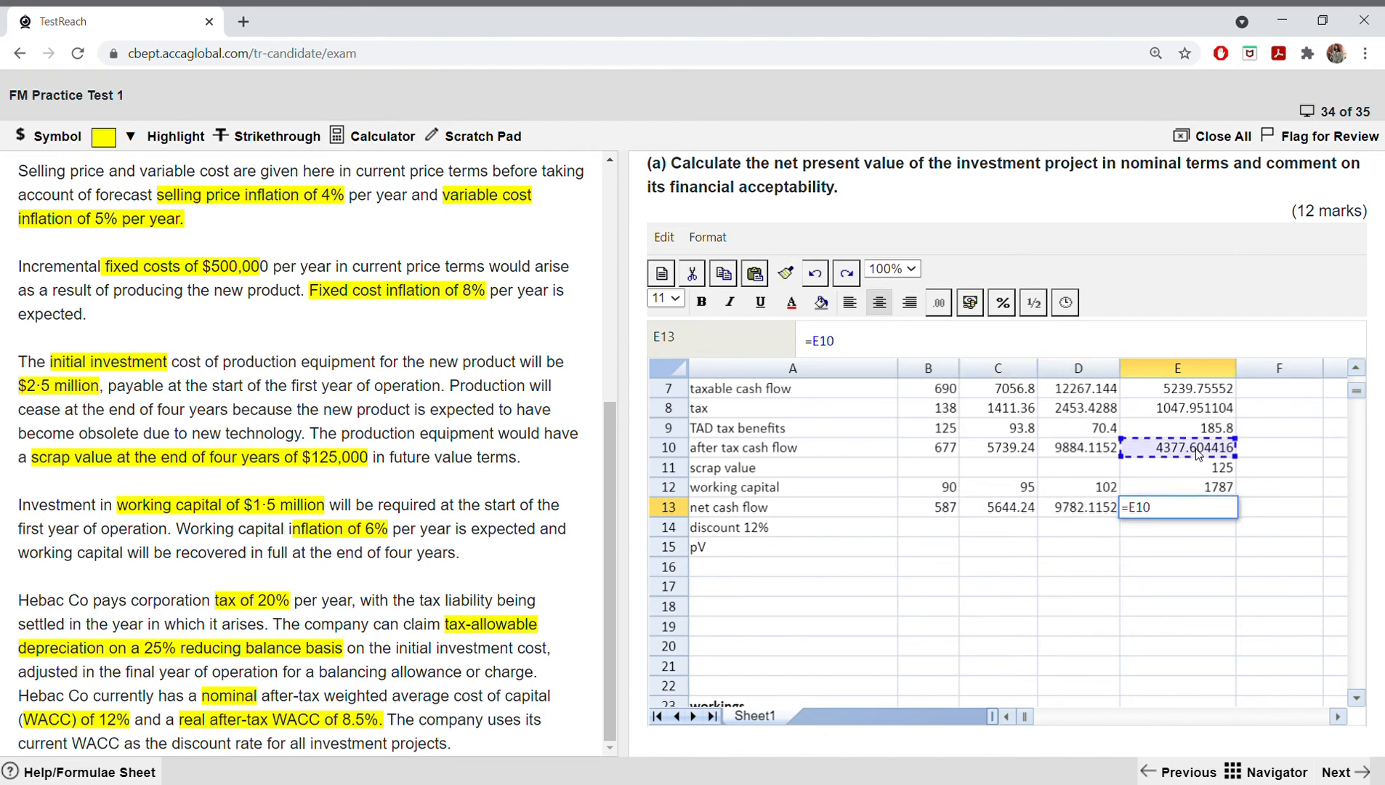
type("+")
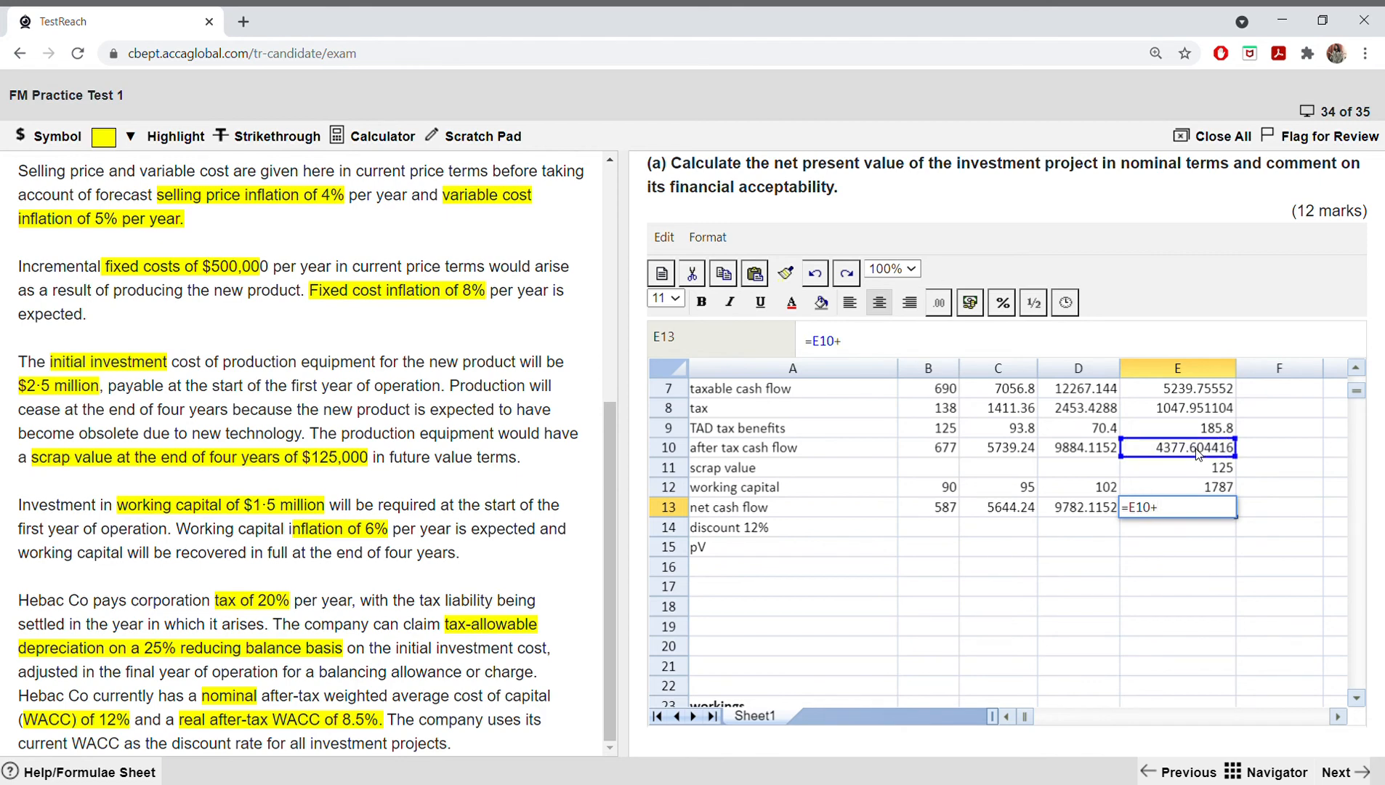
left_click(1199, 467)
type("+")
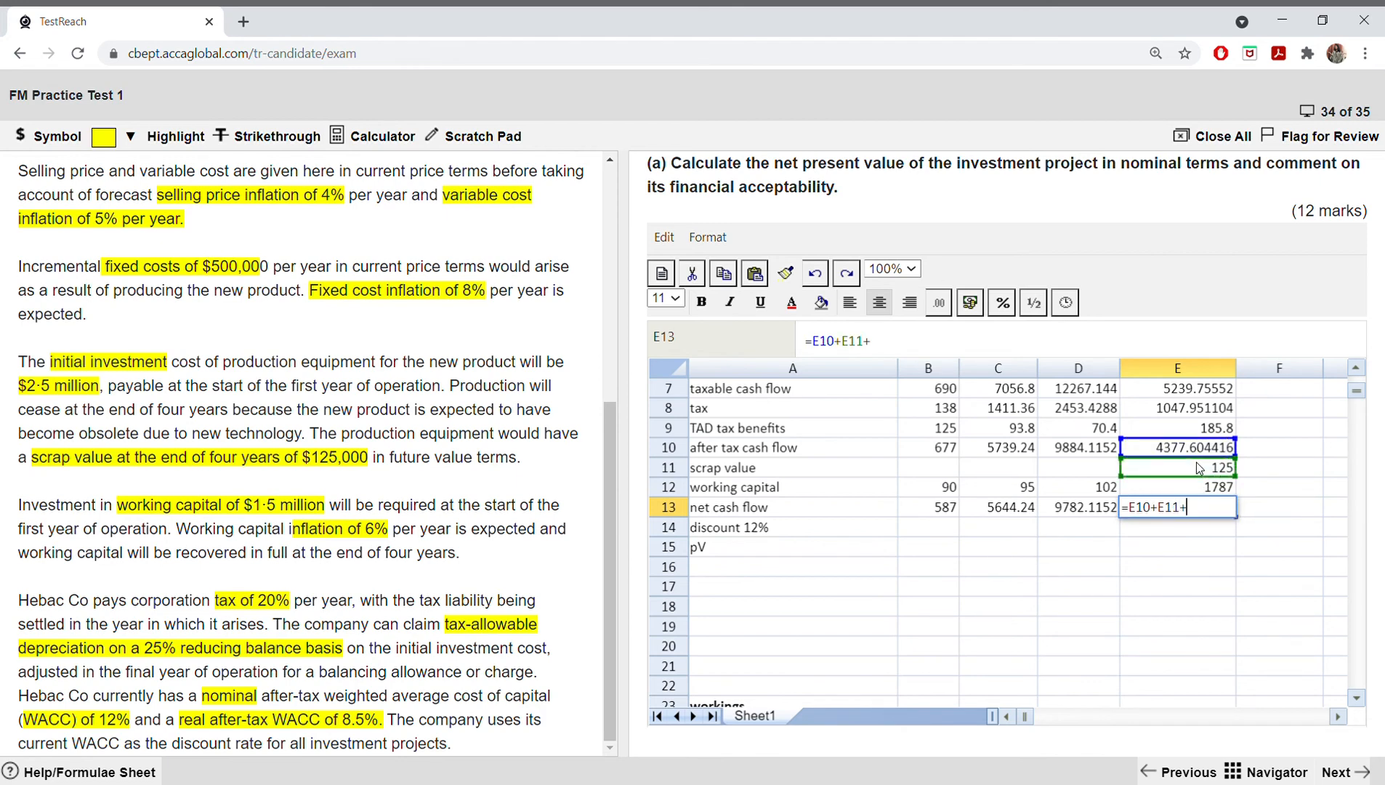
left_click(1190, 482)
key("Return")
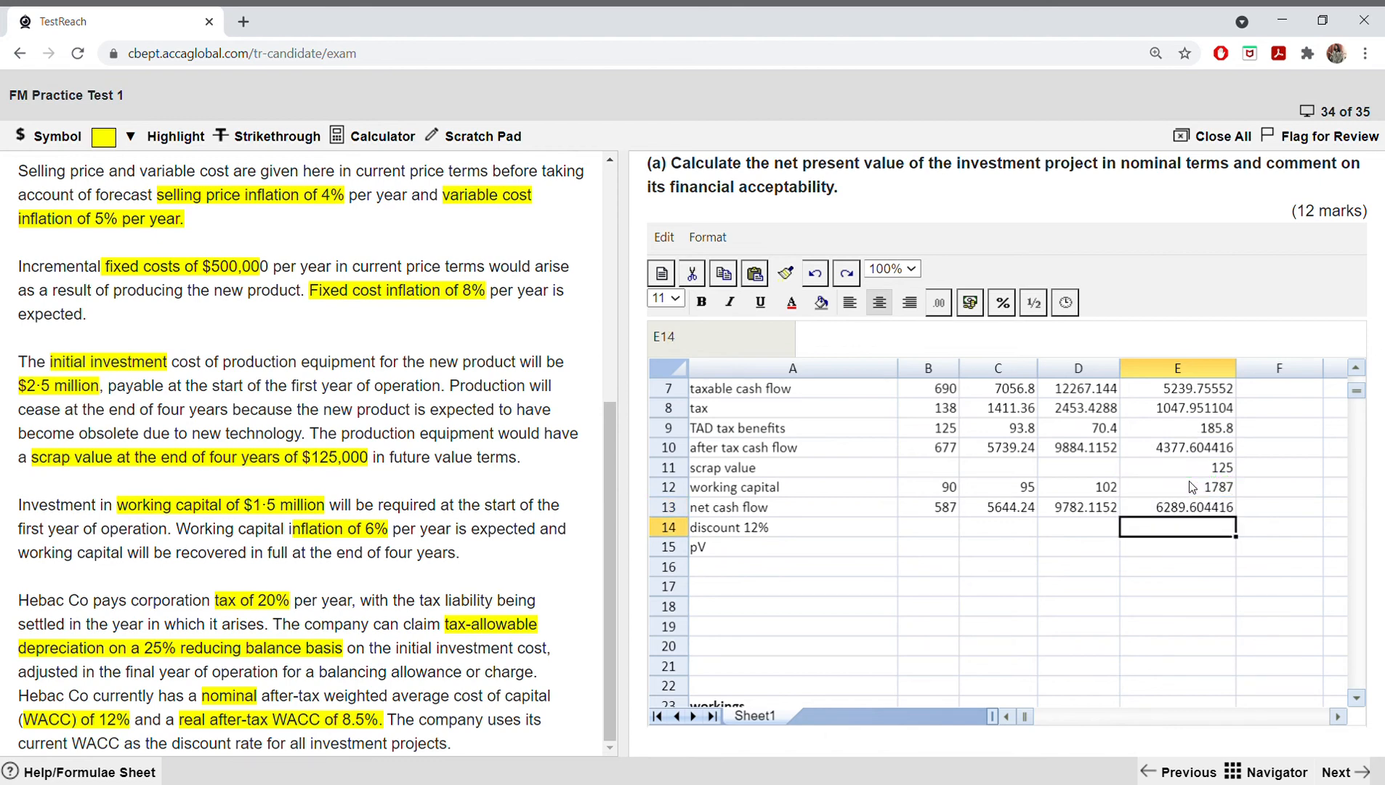
Step: Look up the 12% discount factors for years one to four in the formulae sheet's Present Value Table
left_click(943, 534)
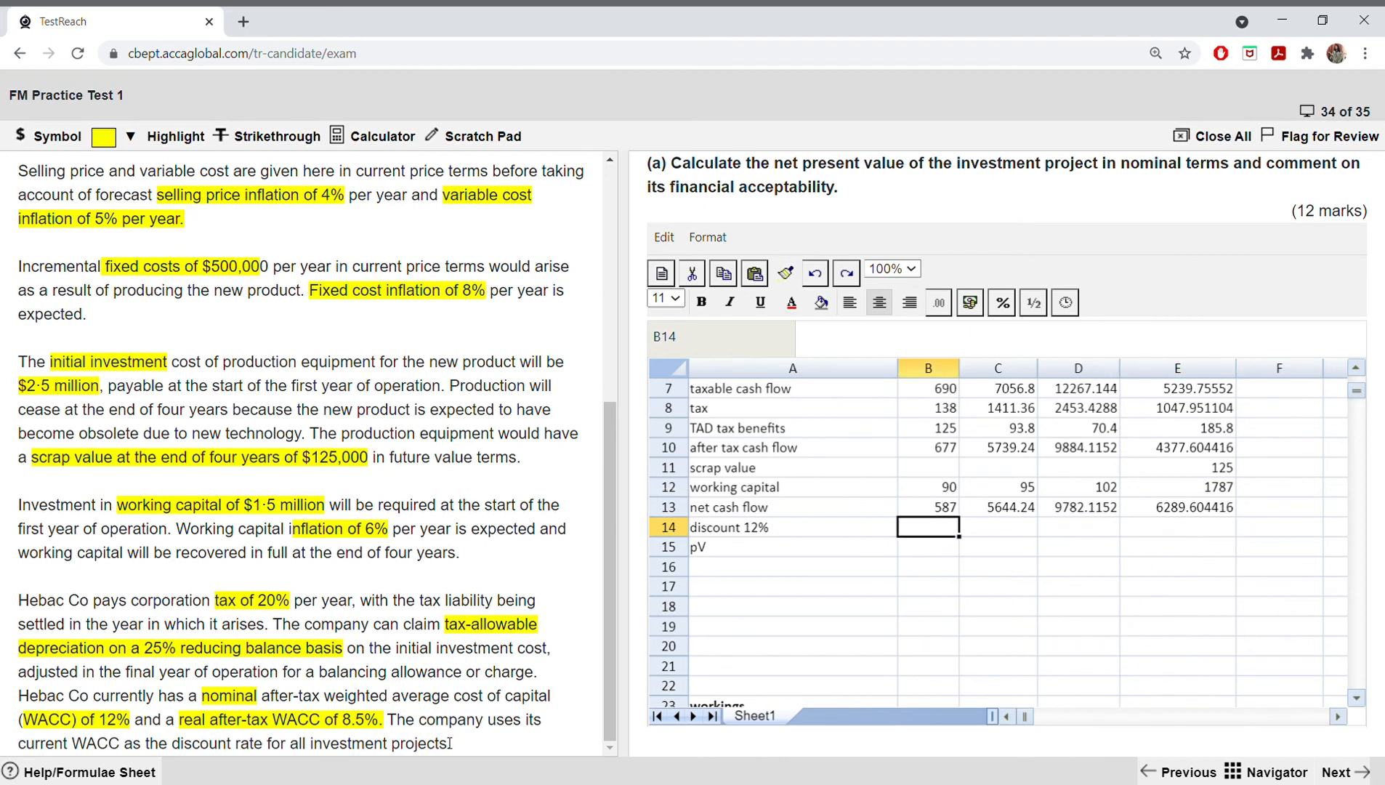
left_click(149, 773)
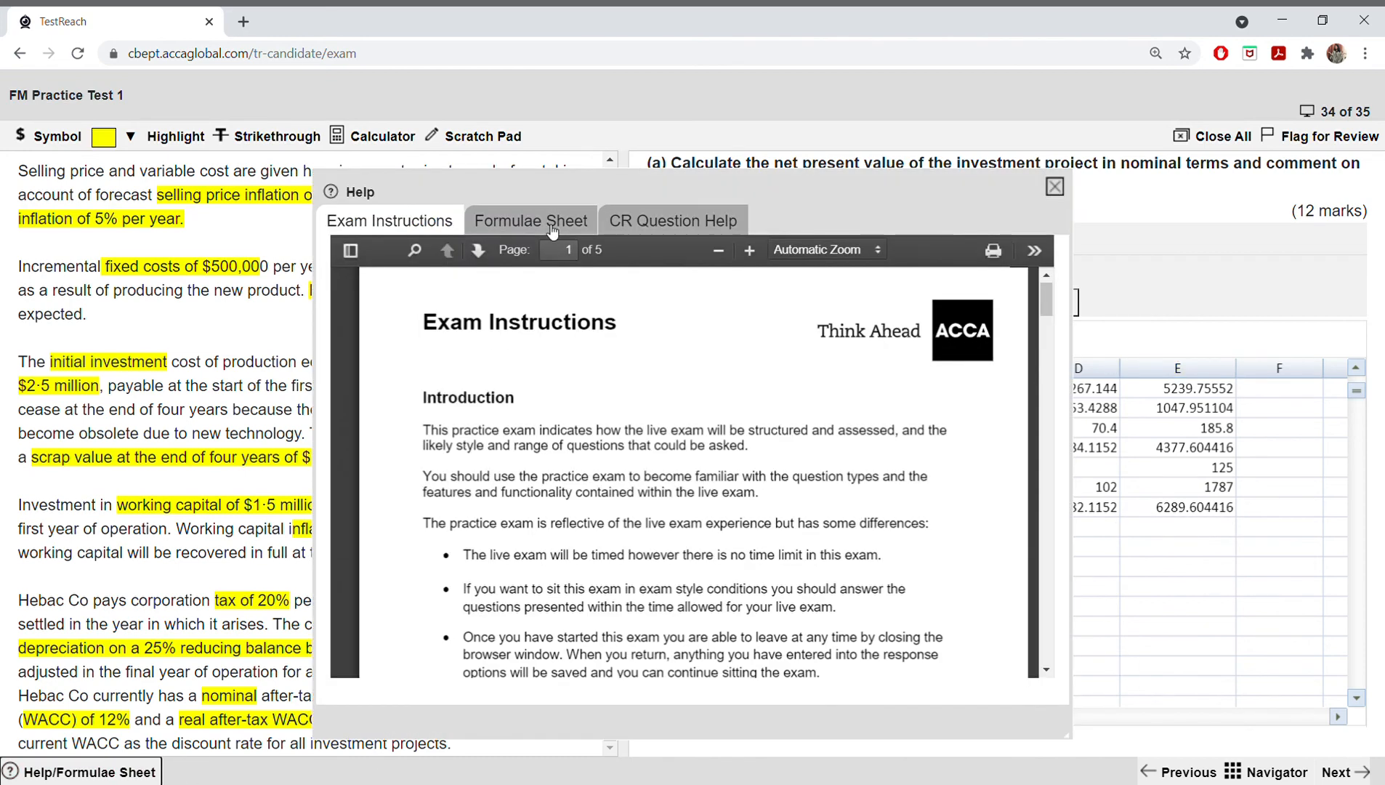
left_click(529, 221)
scroll(756, 407, "down", 15)
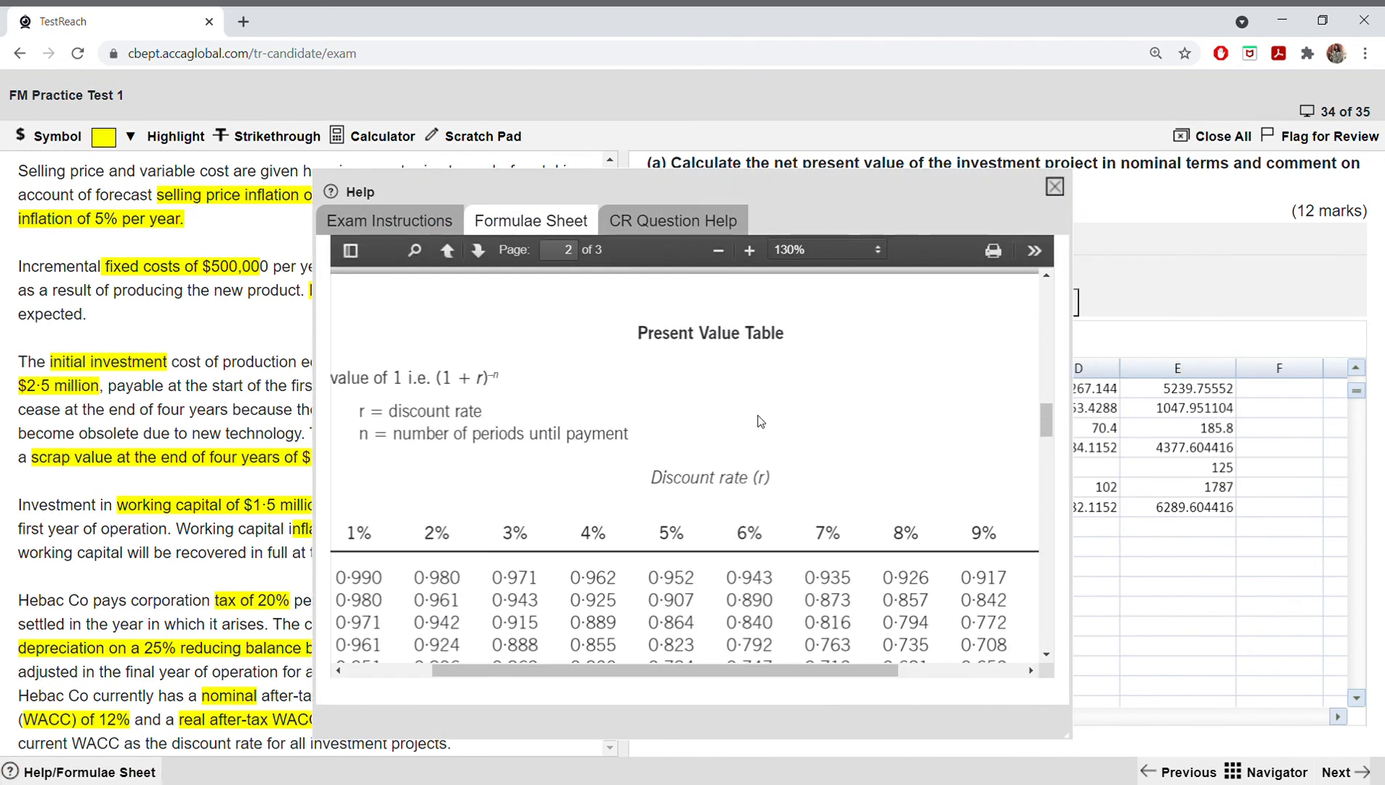
scroll(759, 421, "up", 6)
scroll(759, 420, "down", 1)
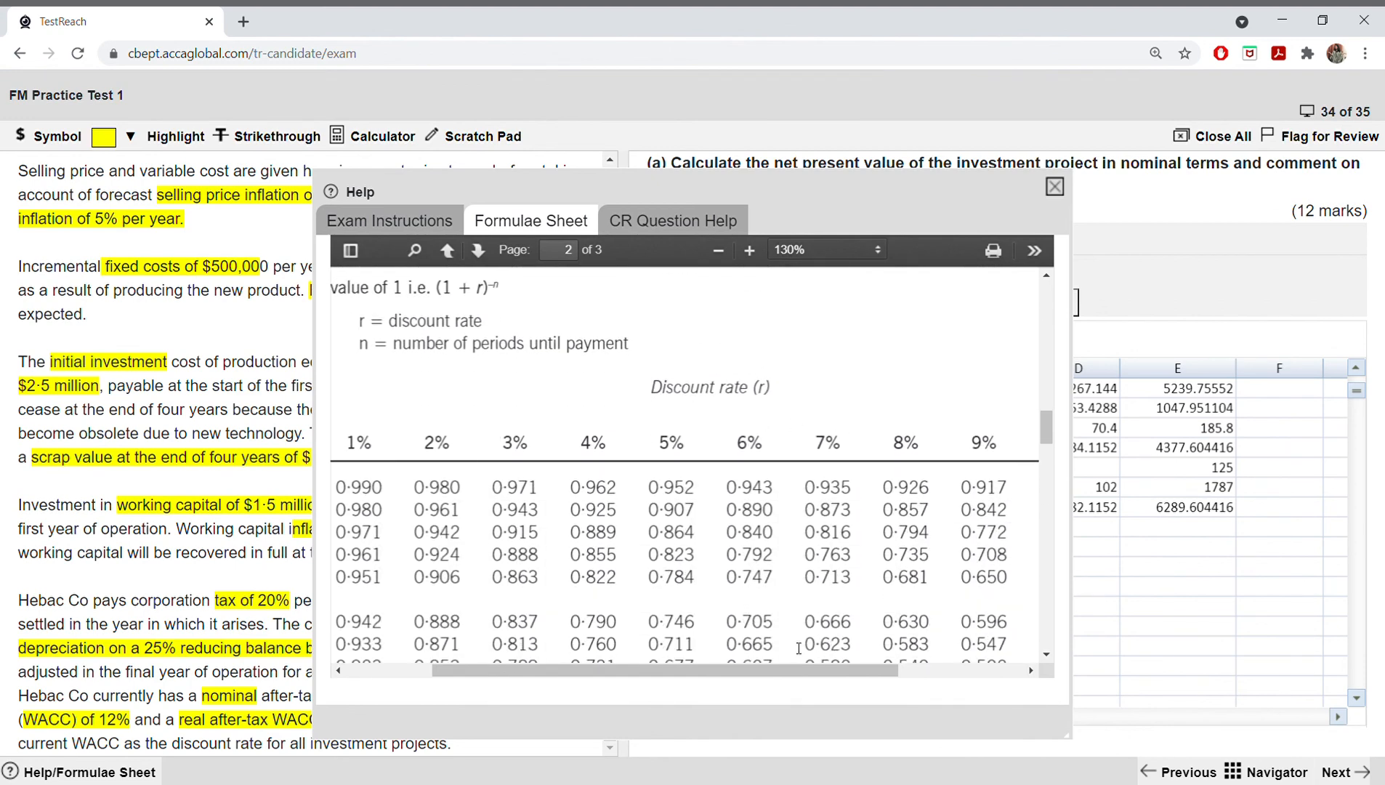
scroll(700, 500, "down", 8)
scroll(700, 500, "up", 1)
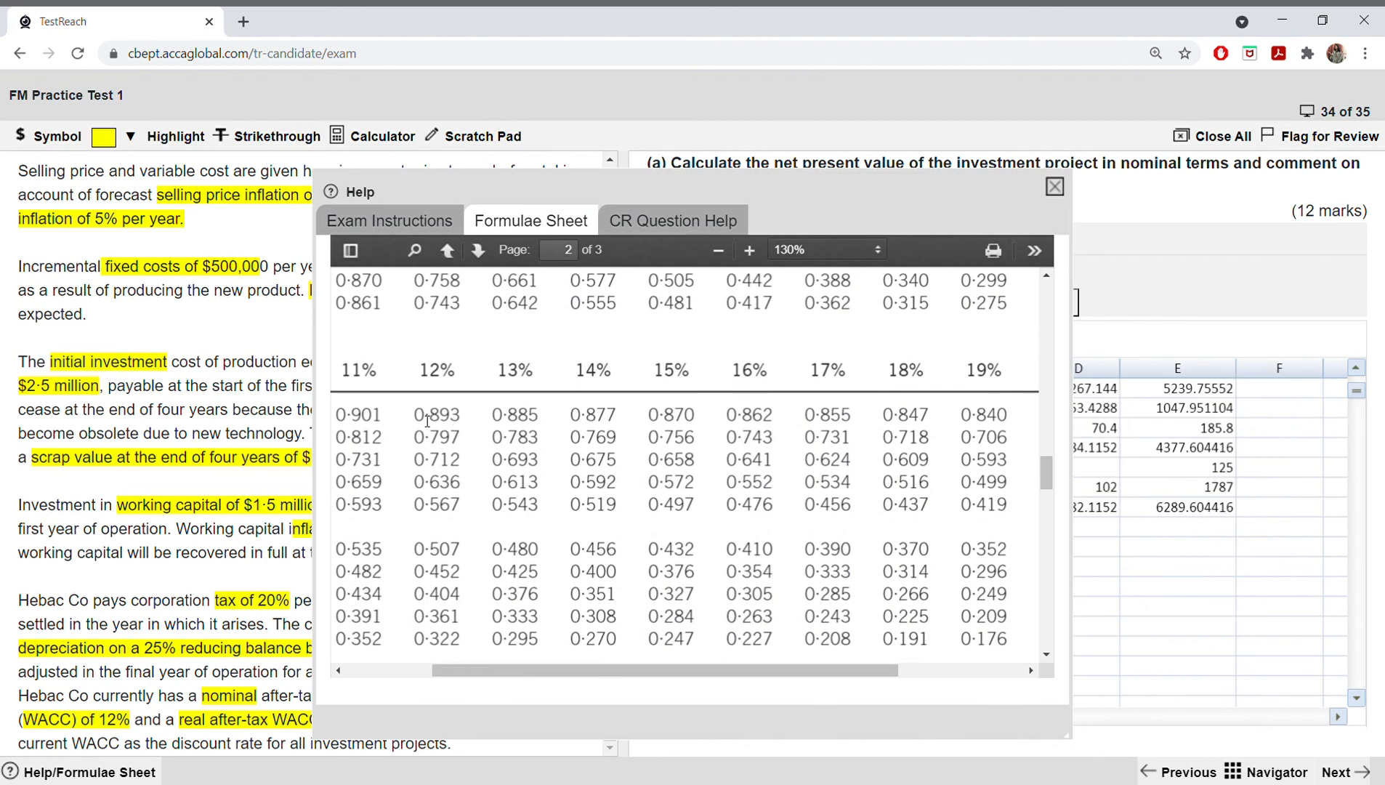
left_click_drag(416, 414, 465, 464)
left_click(448, 437)
left_click_drag(414, 414, 465, 486)
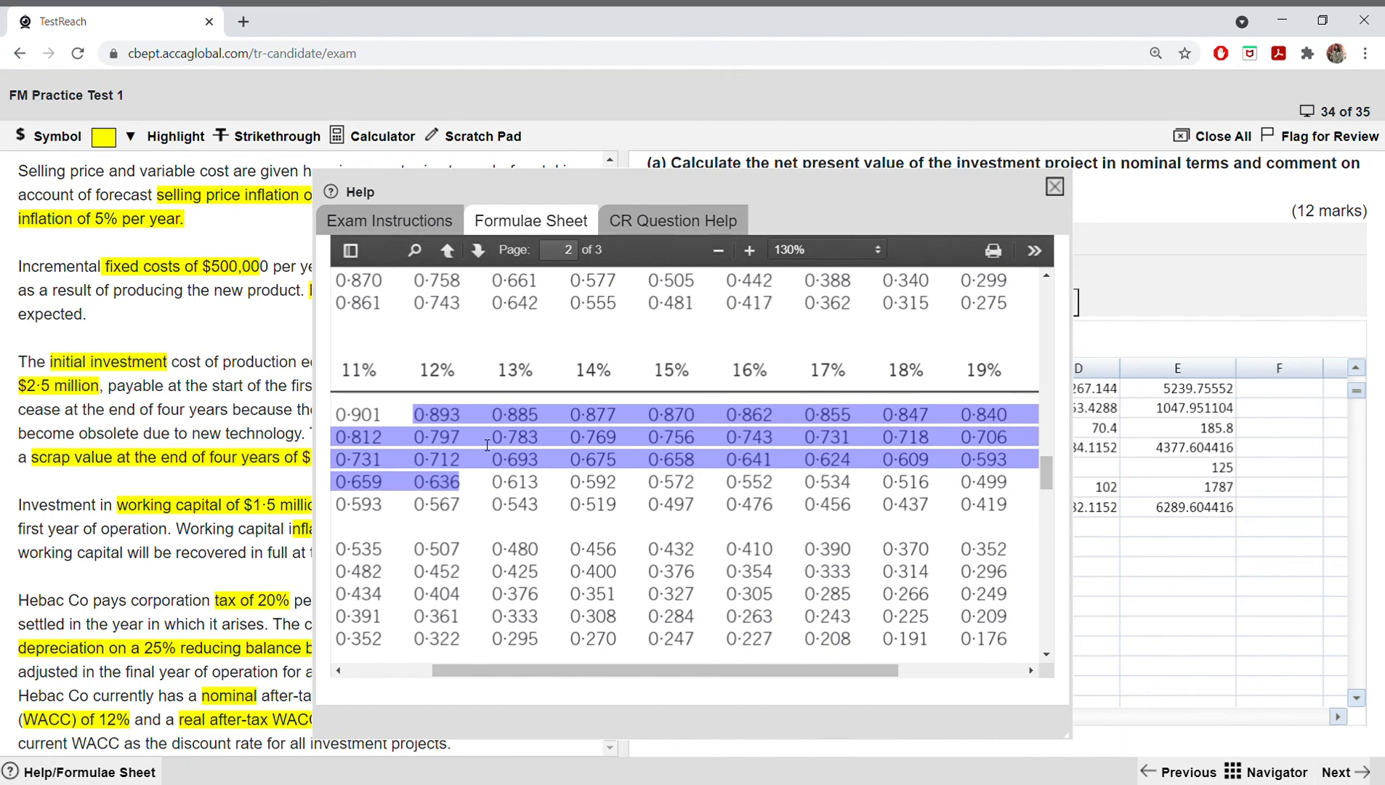
left_click(1054, 187)
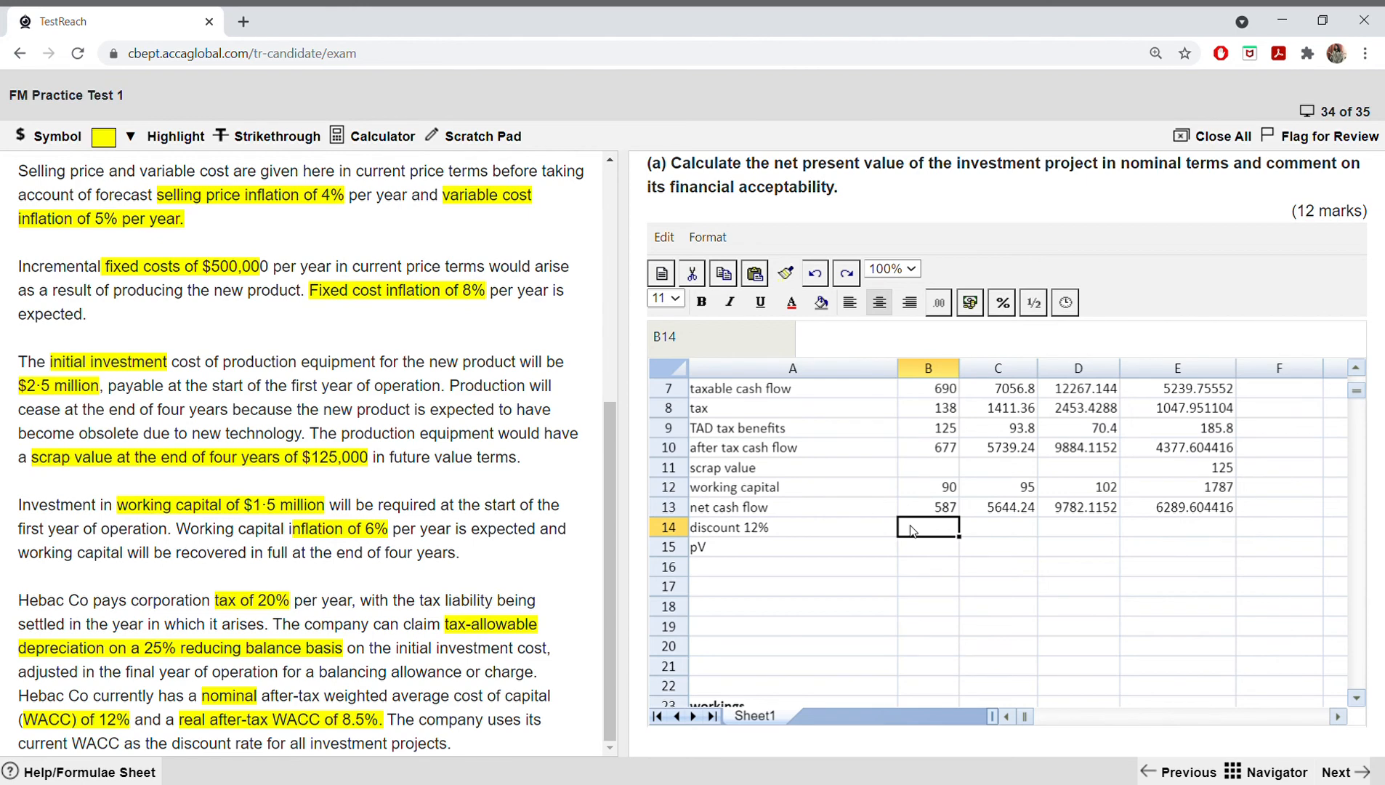
Step: Enter the 12% discount factors 0.893, 0.797, 0.712 and 0.636 in B14:E14
double_click(914, 530)
type("0.893")
key("Tab")
type("0.797")
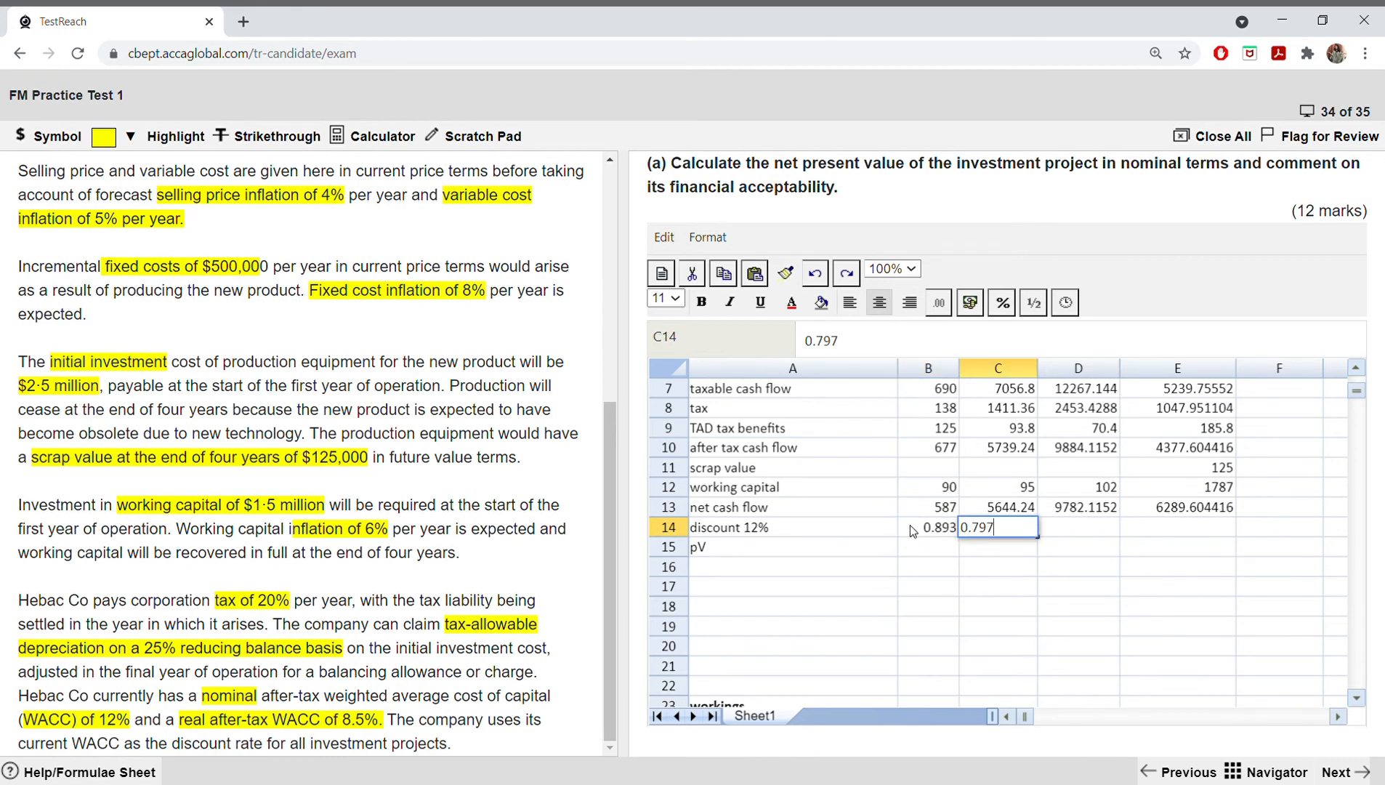
key("Tab")
type("0.")
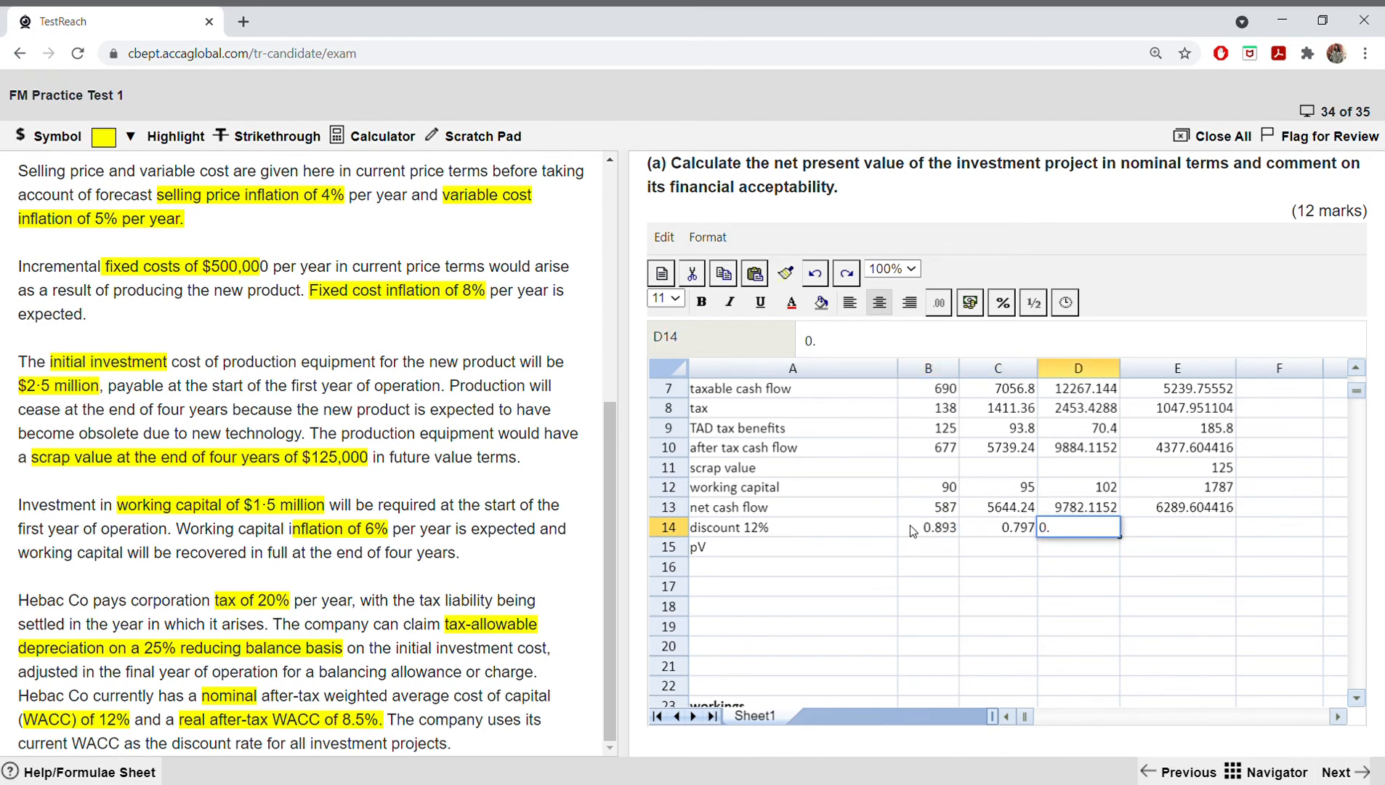
type("712")
key("Tab")
type("0.")
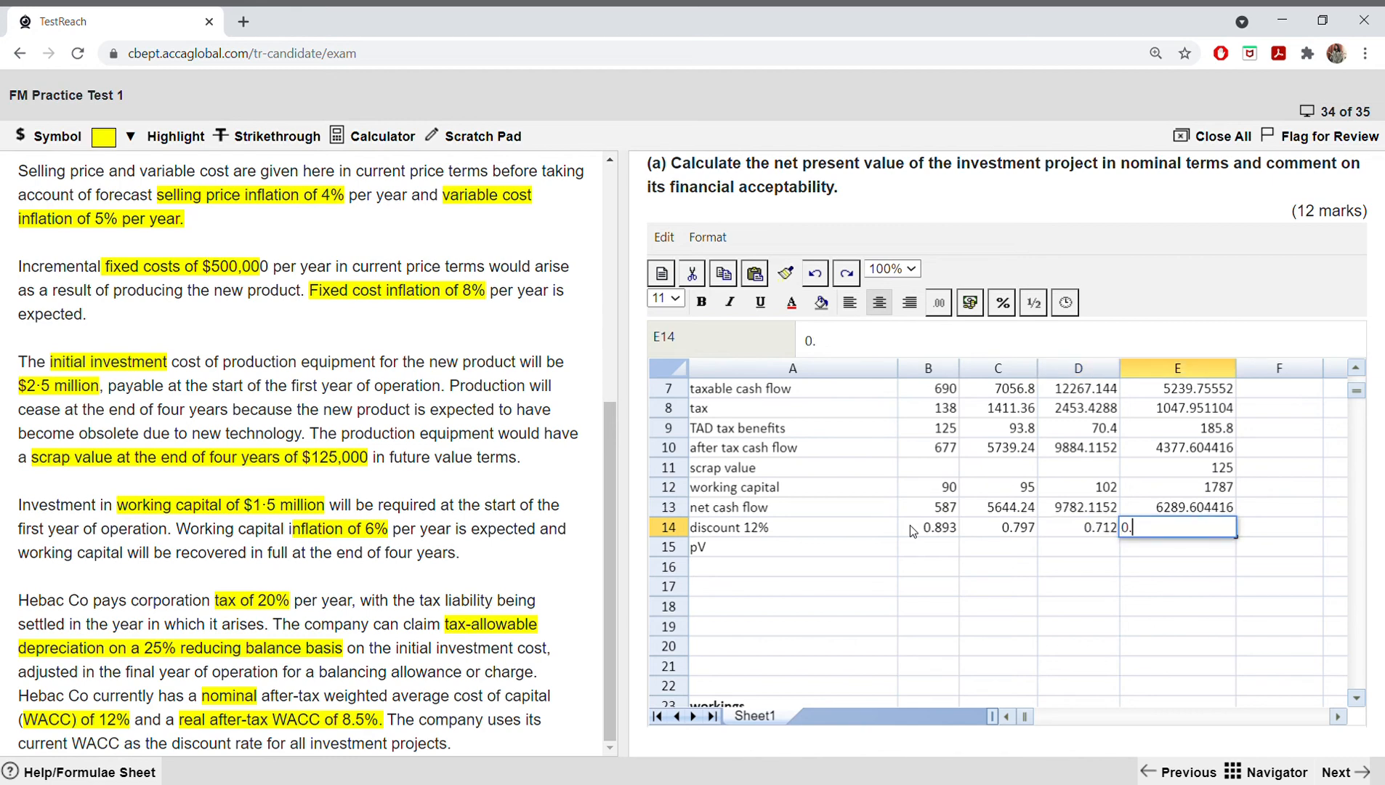
type("636")
Step: Calculate the first year's present value in B15 with =(B13*B14) and fill the formula across to E15
left_click(913, 549)
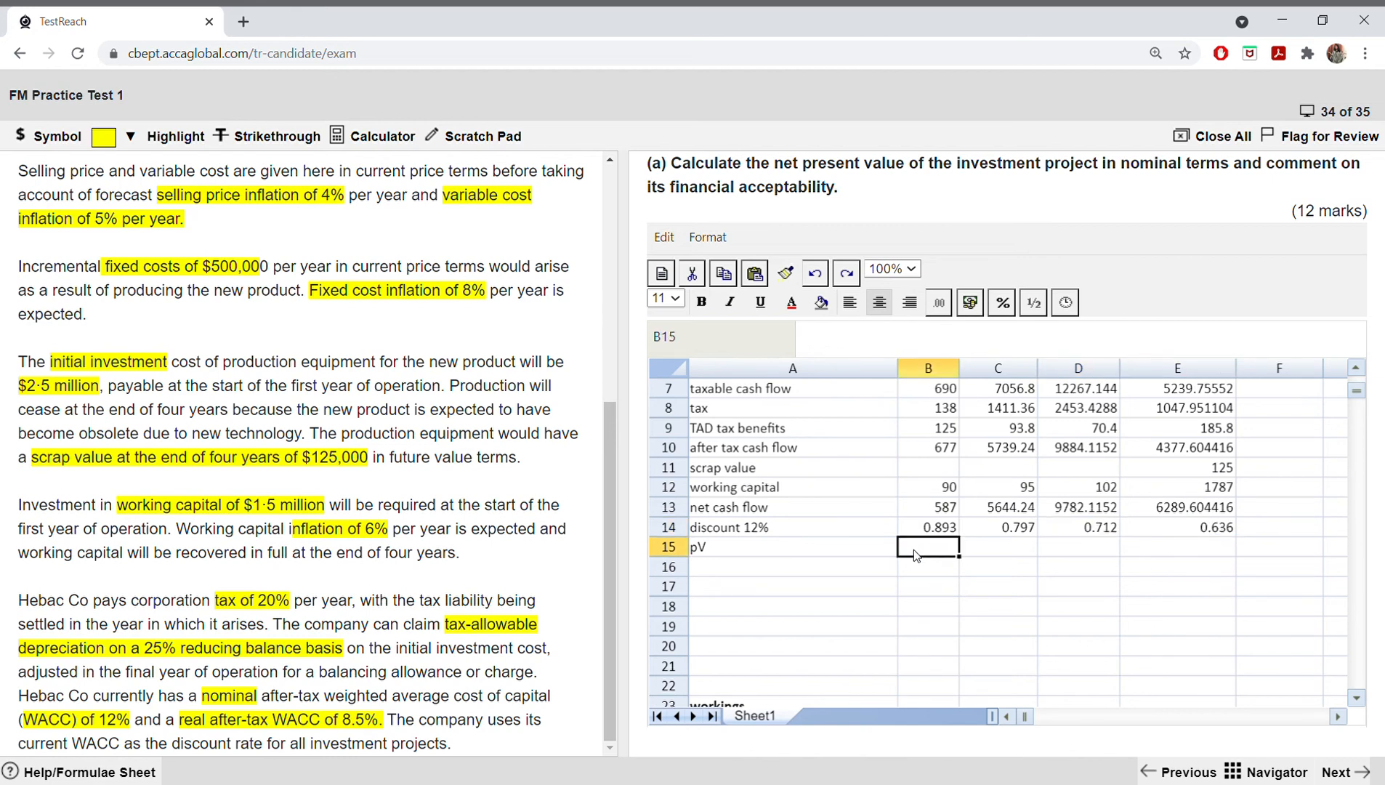
type("=(")
left_click(928, 511)
type("*")
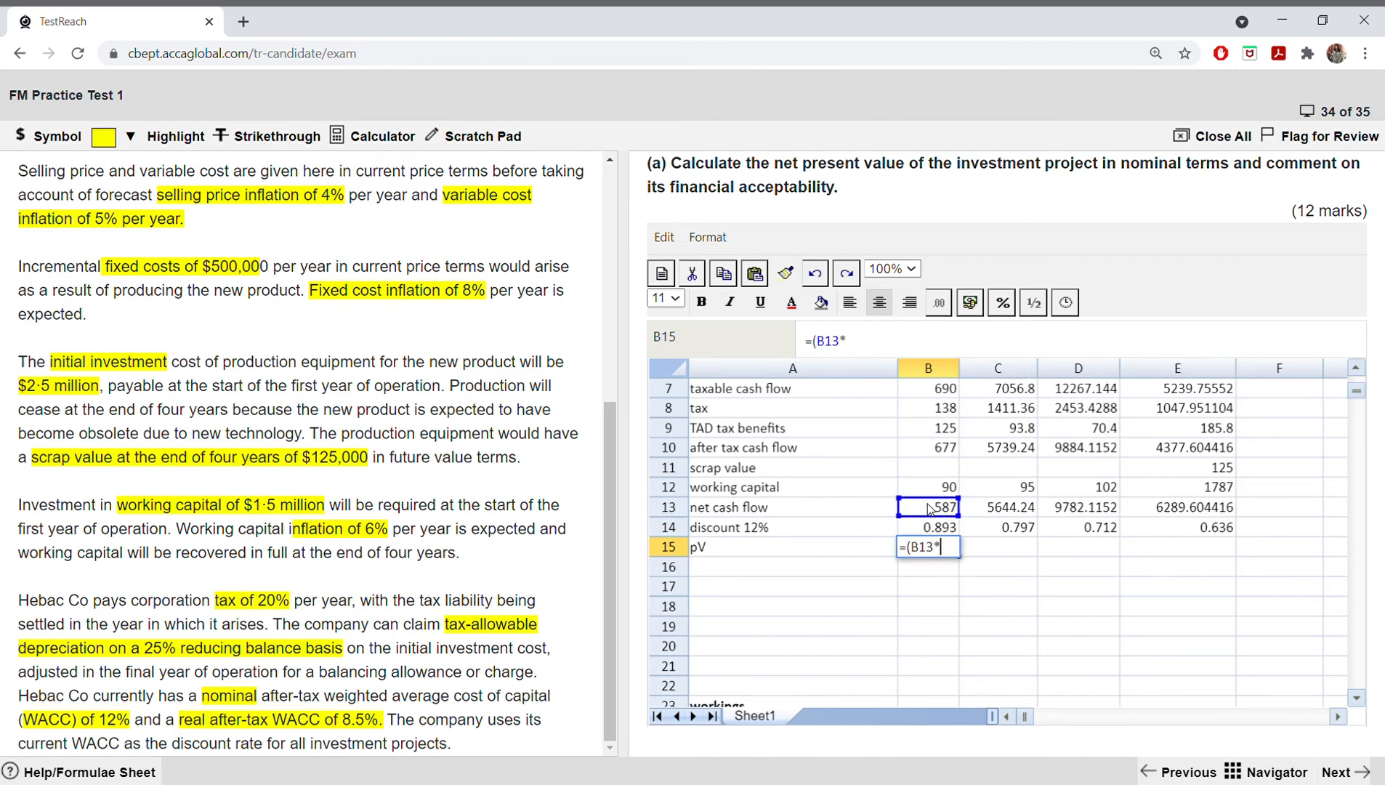
left_click(927, 524)
type(")")
key("Return")
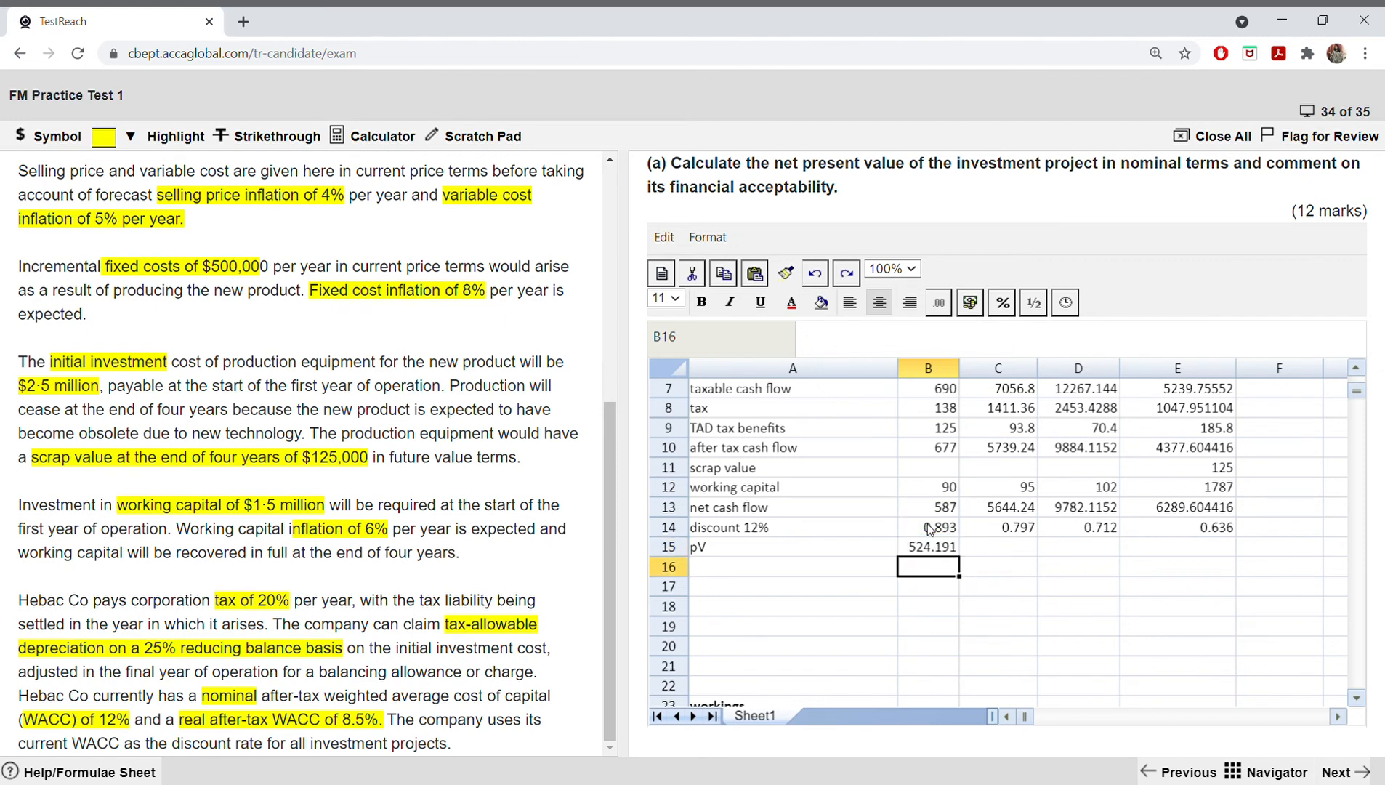
left_click(936, 545)
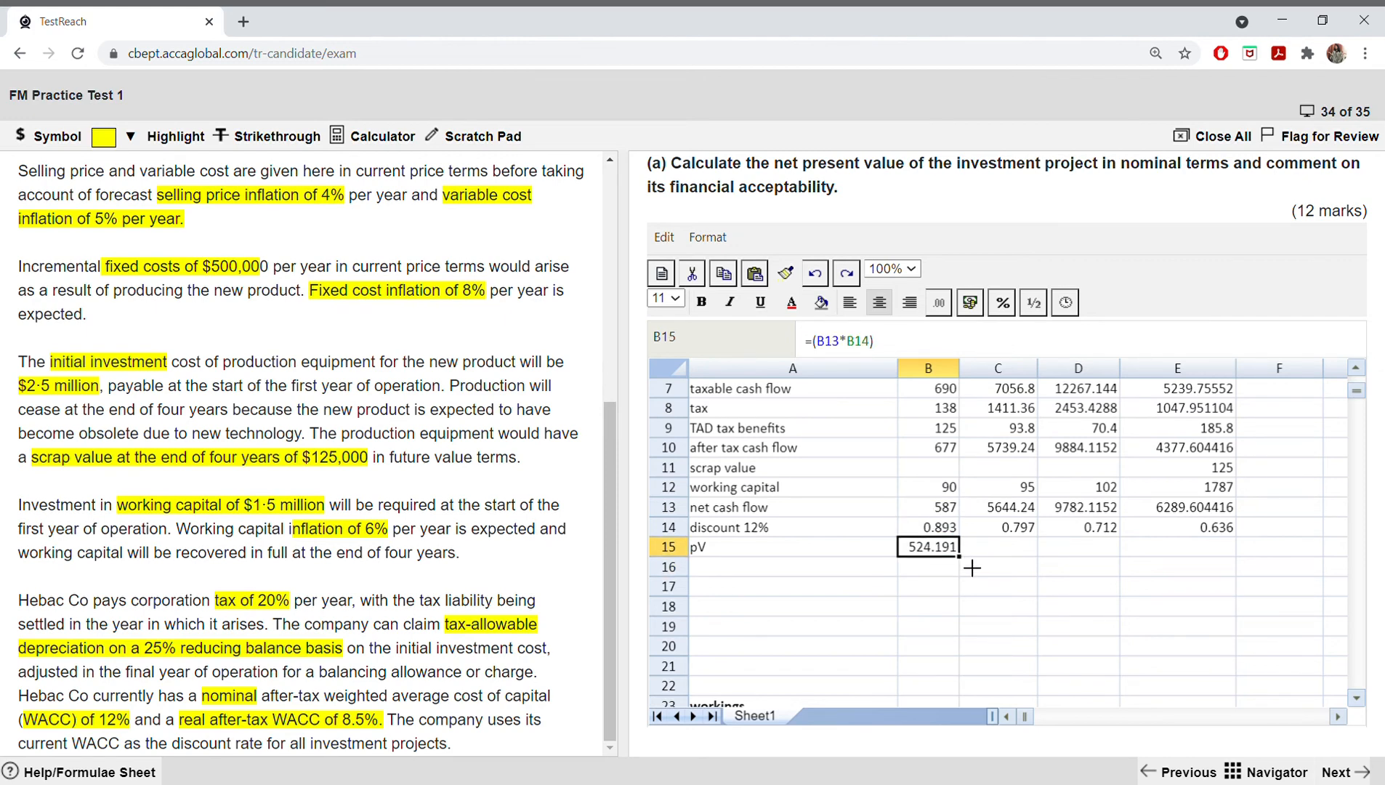
left_click_drag(960, 558, 1130, 565)
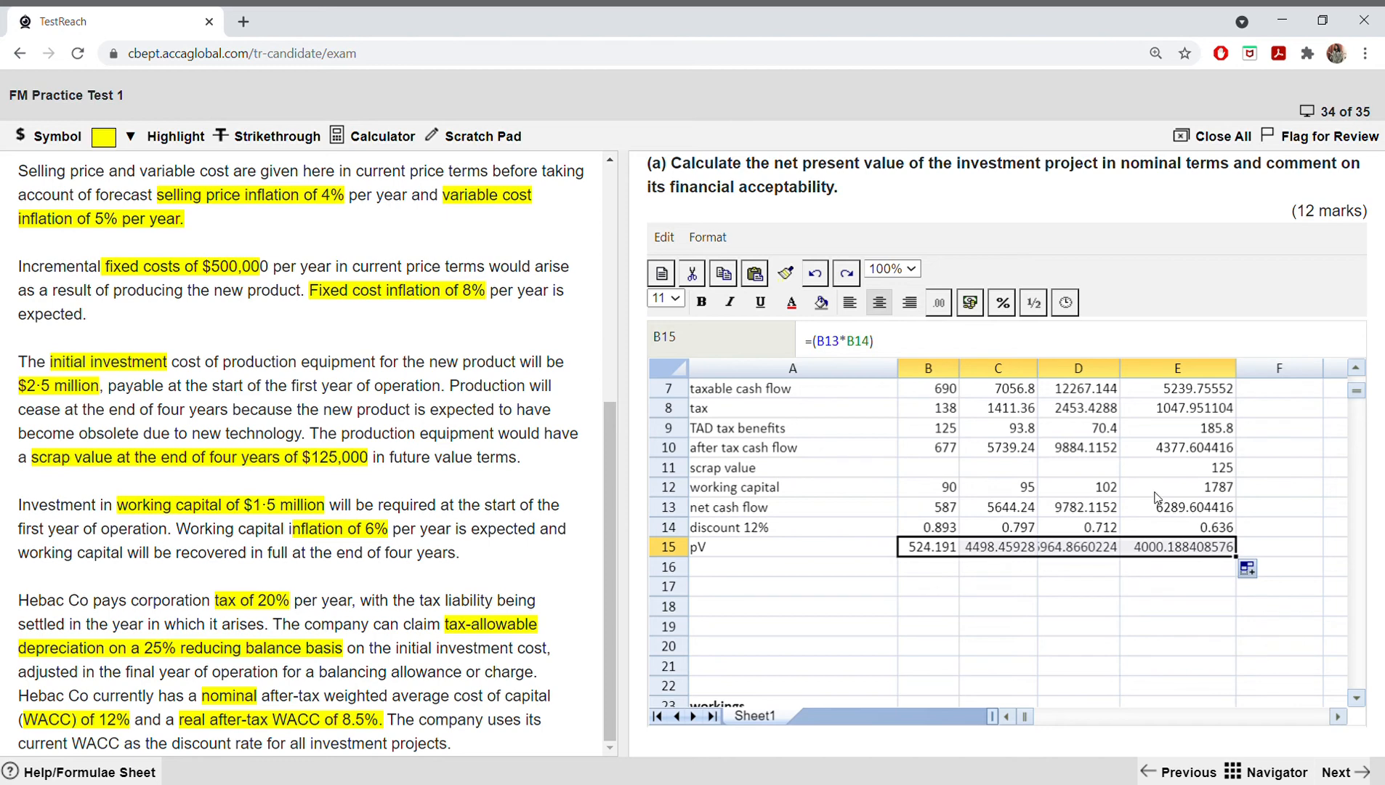
Step: Label A17 "PV", total the present values B15:E15 in B17 with SUM, and widen column B to fit
left_click(819, 592)
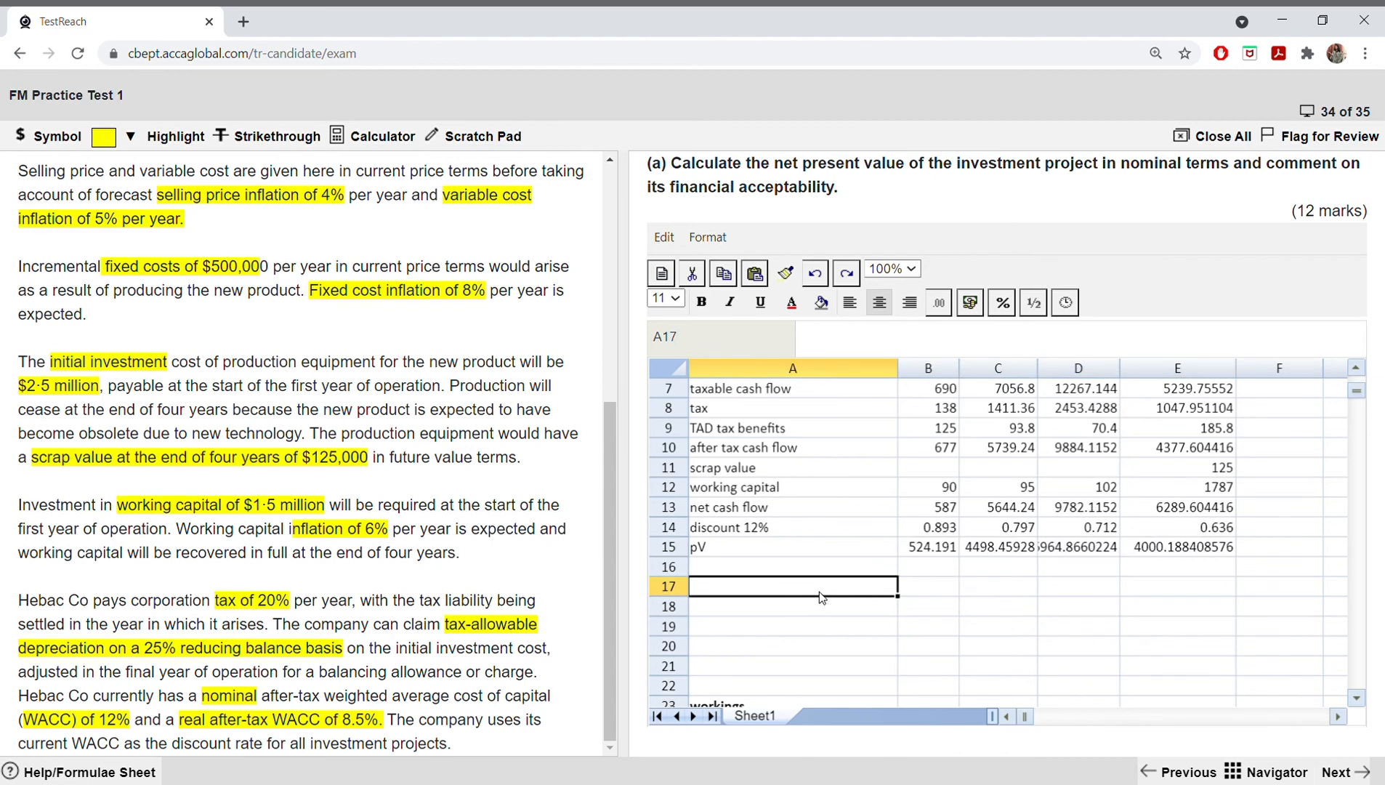
type("PV")
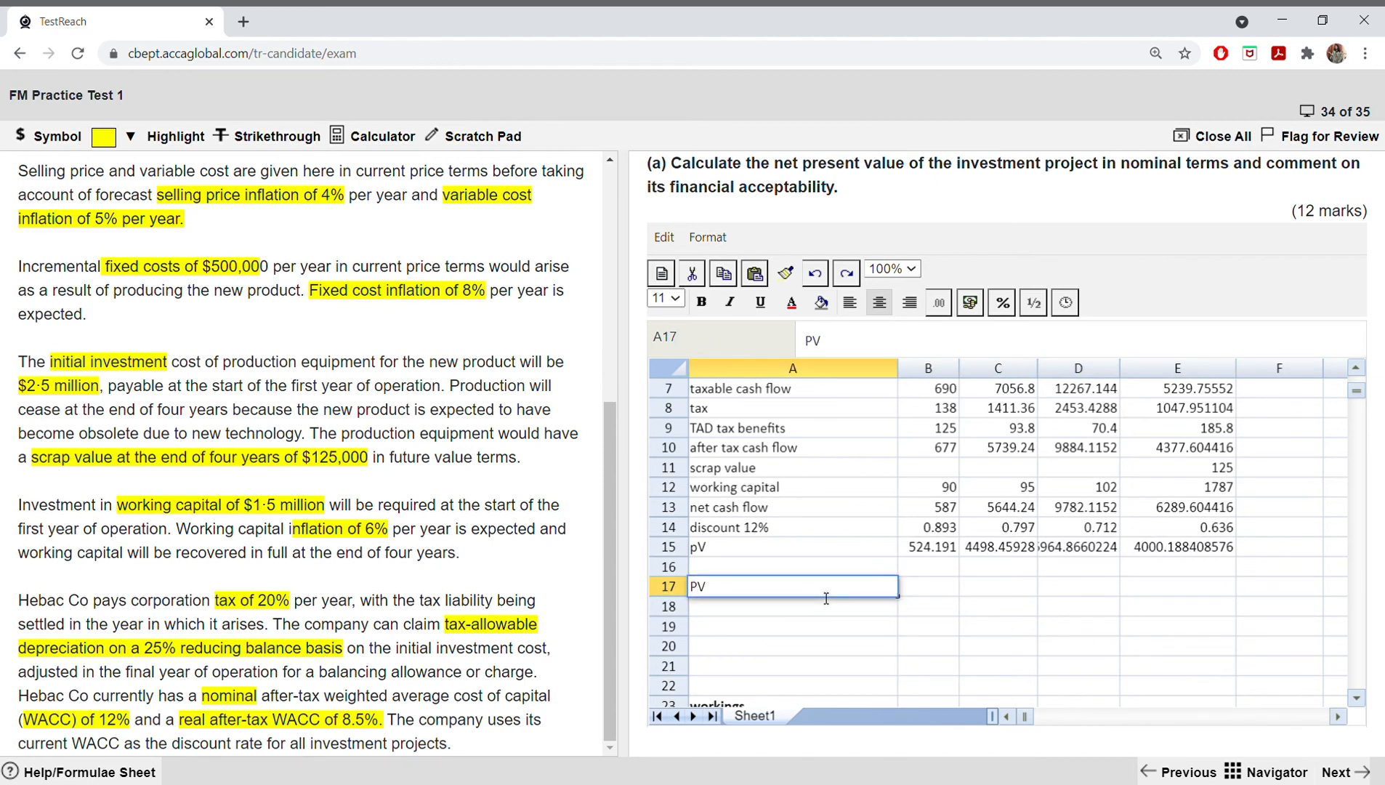
left_click(922, 589)
type("=sum(")
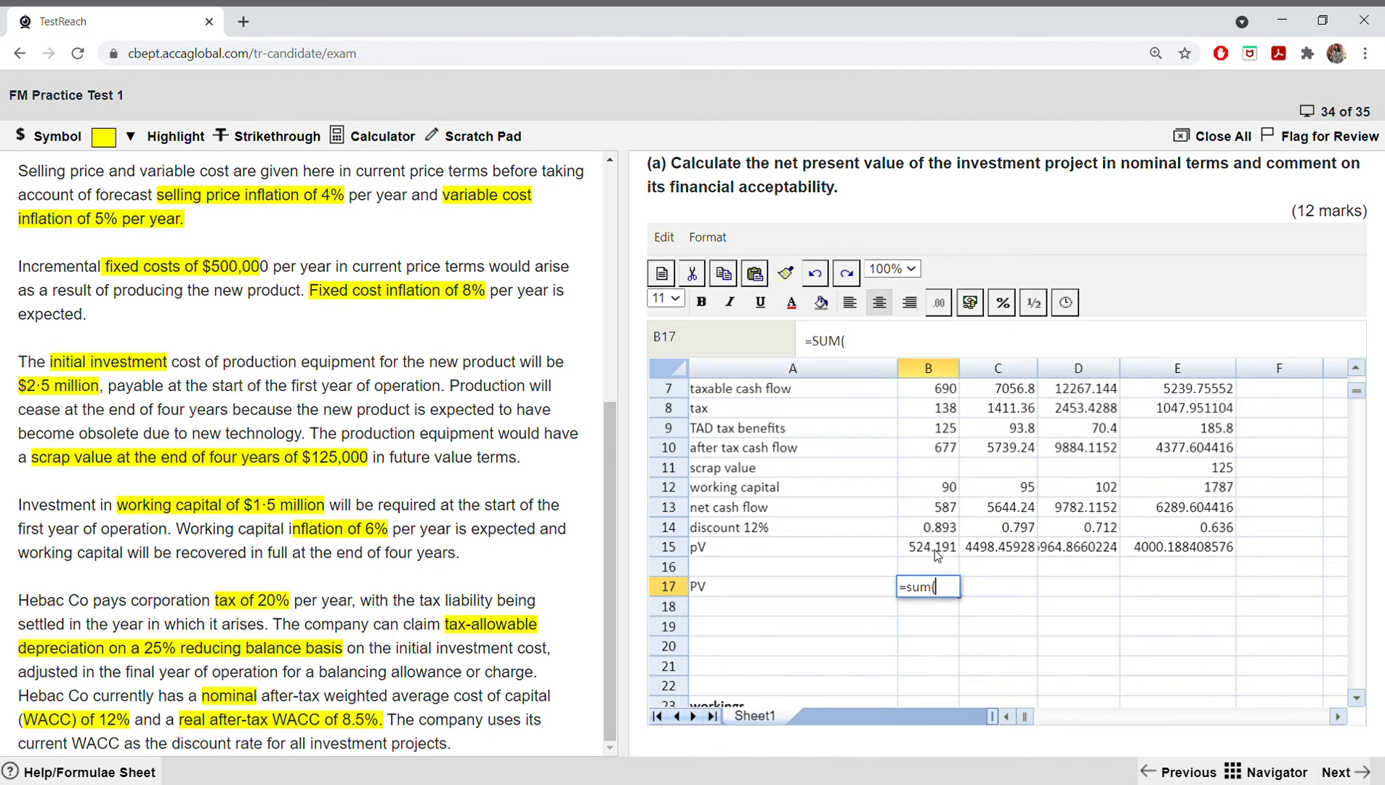
left_click_drag(932, 546, 1160, 549)
type(")")
key("Return")
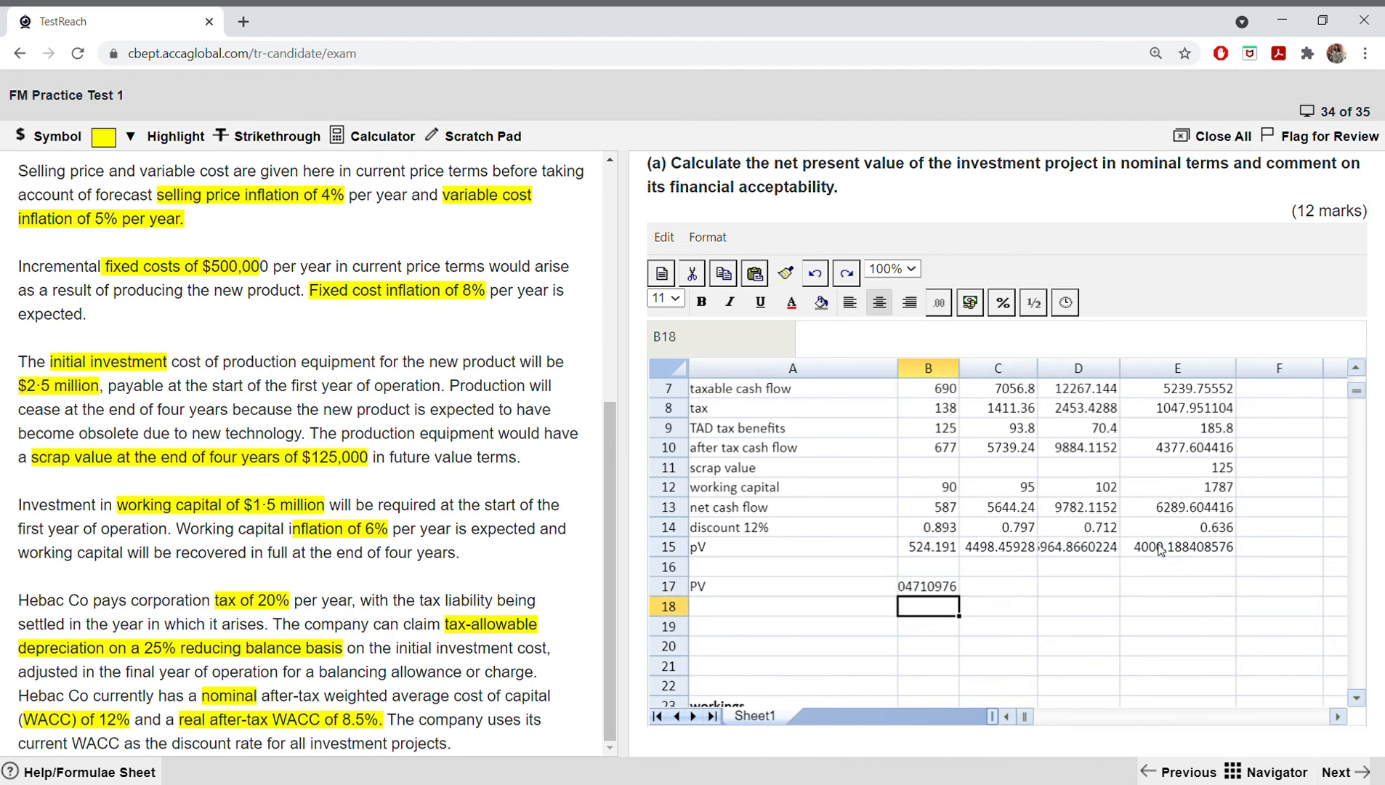
left_click_drag(966, 377, 1022, 365)
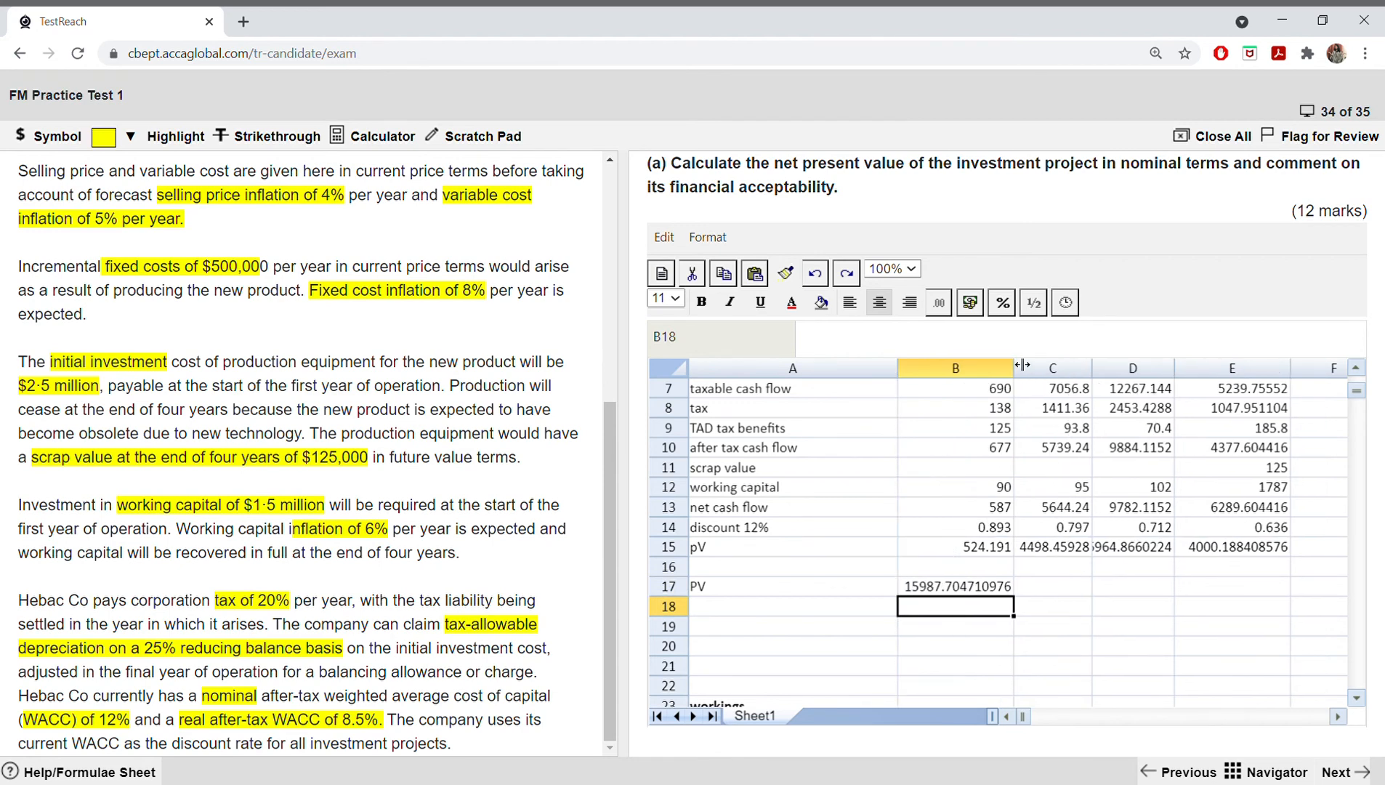
Step: Add an "invesment" row in A18 and enter 4000 in B18 for the equipment cost plus initial working capital
left_click(792, 610)
type("ii")
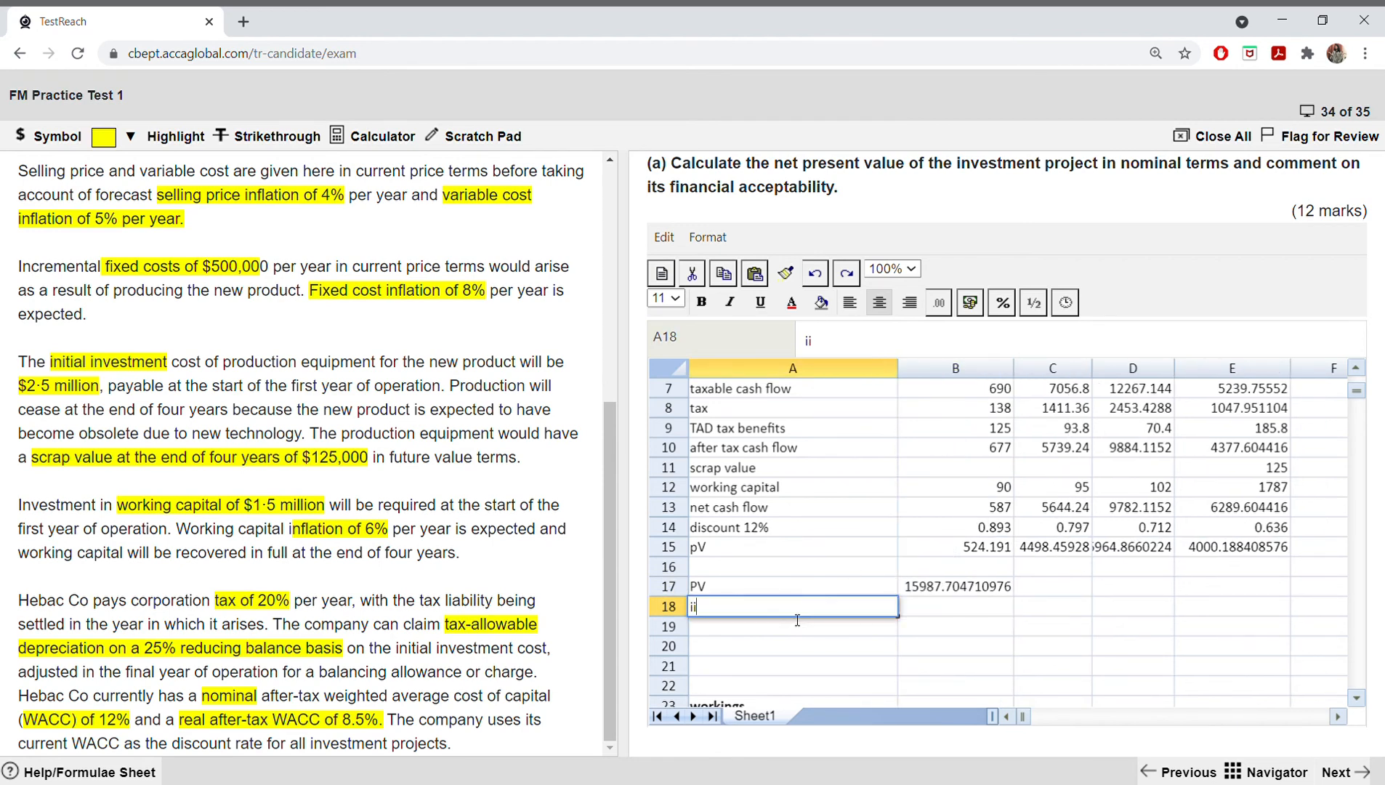
left_click(792, 614)
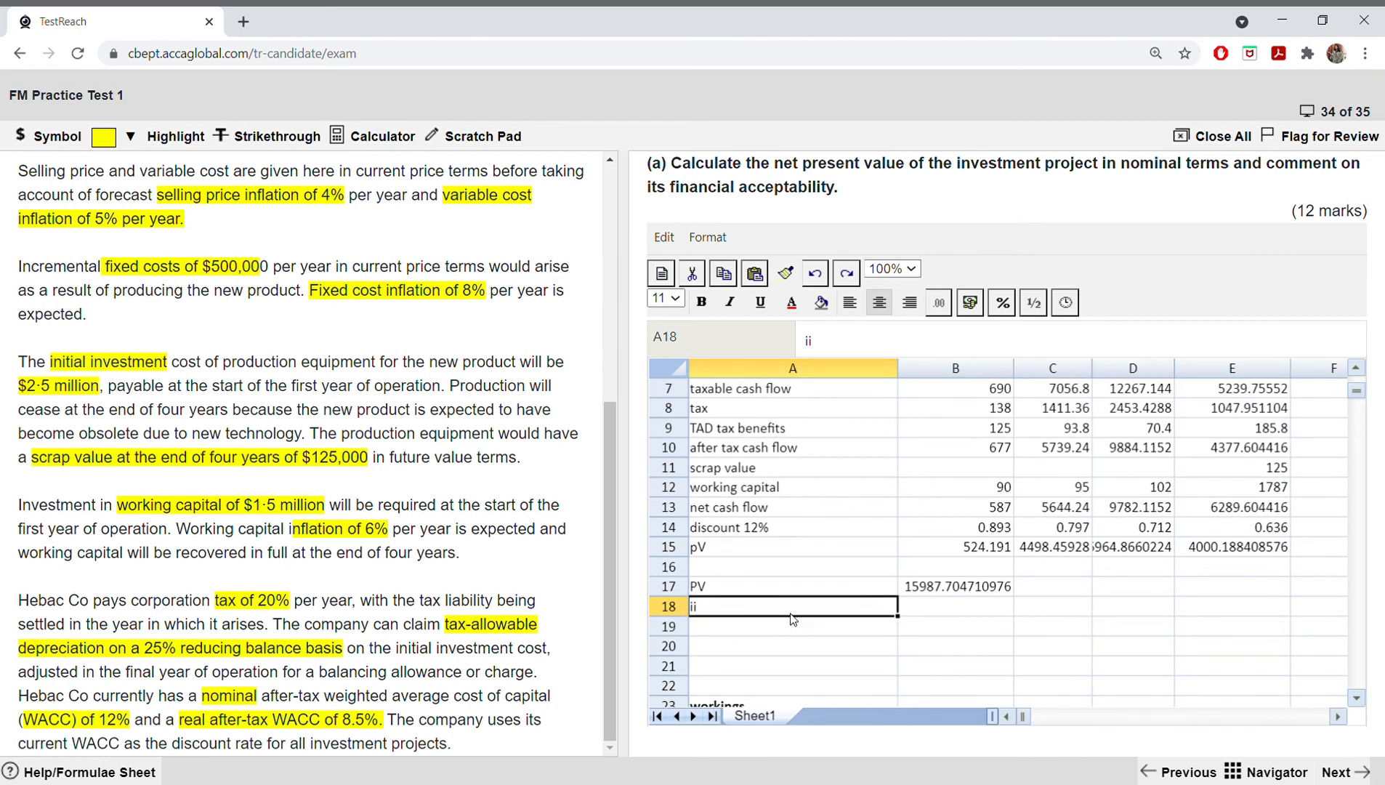
double_click(840, 614)
key("BackSpace")
type("n")
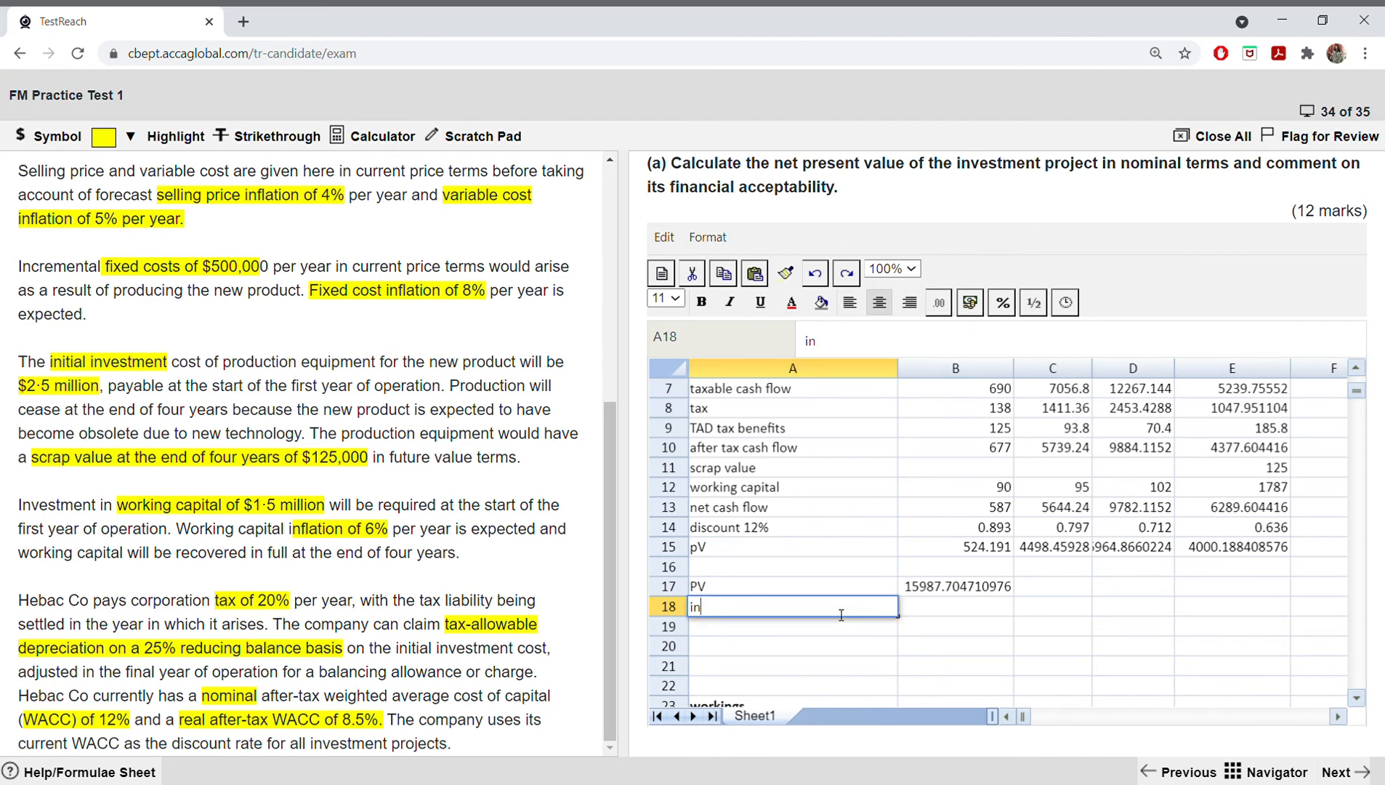
type("vesment")
left_click(927, 616)
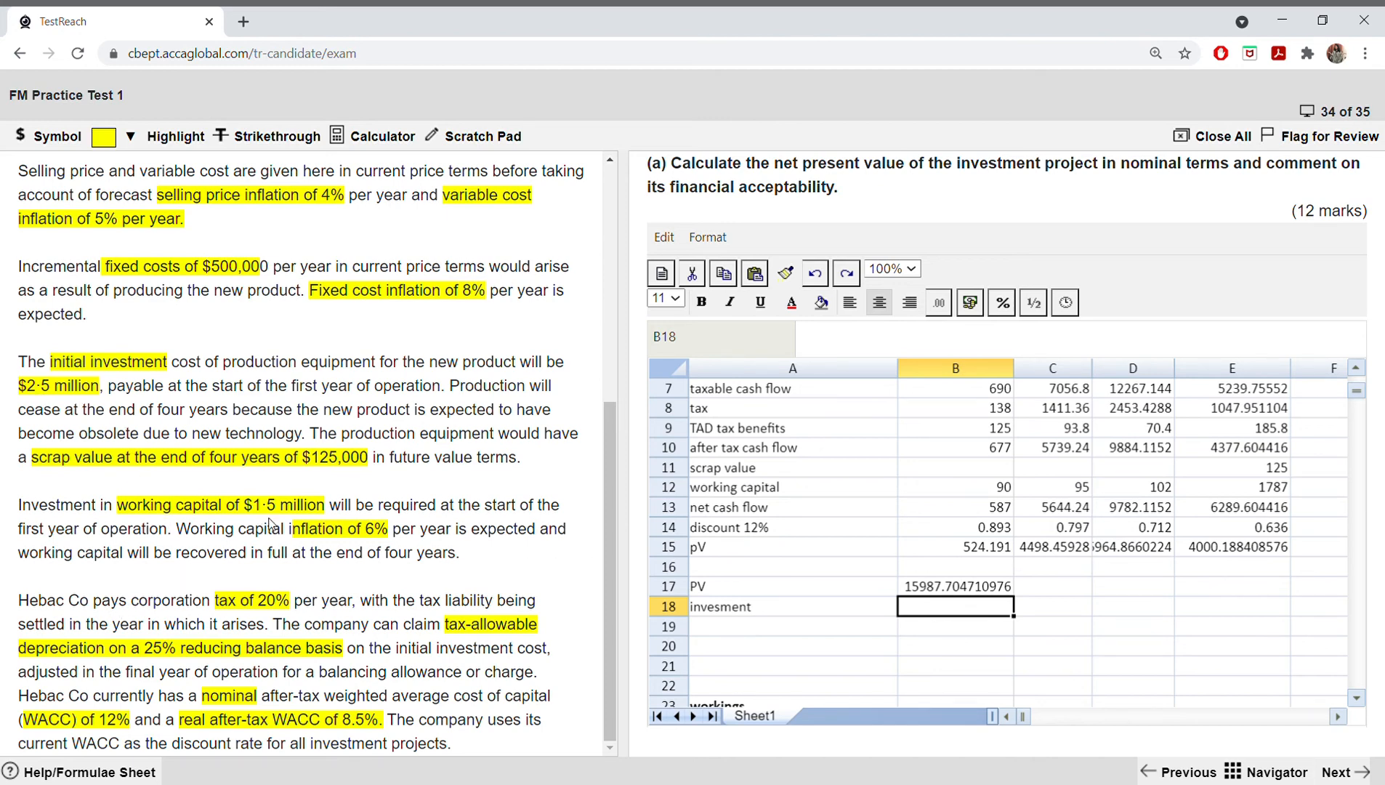
left_click_drag(282, 509, 202, 497)
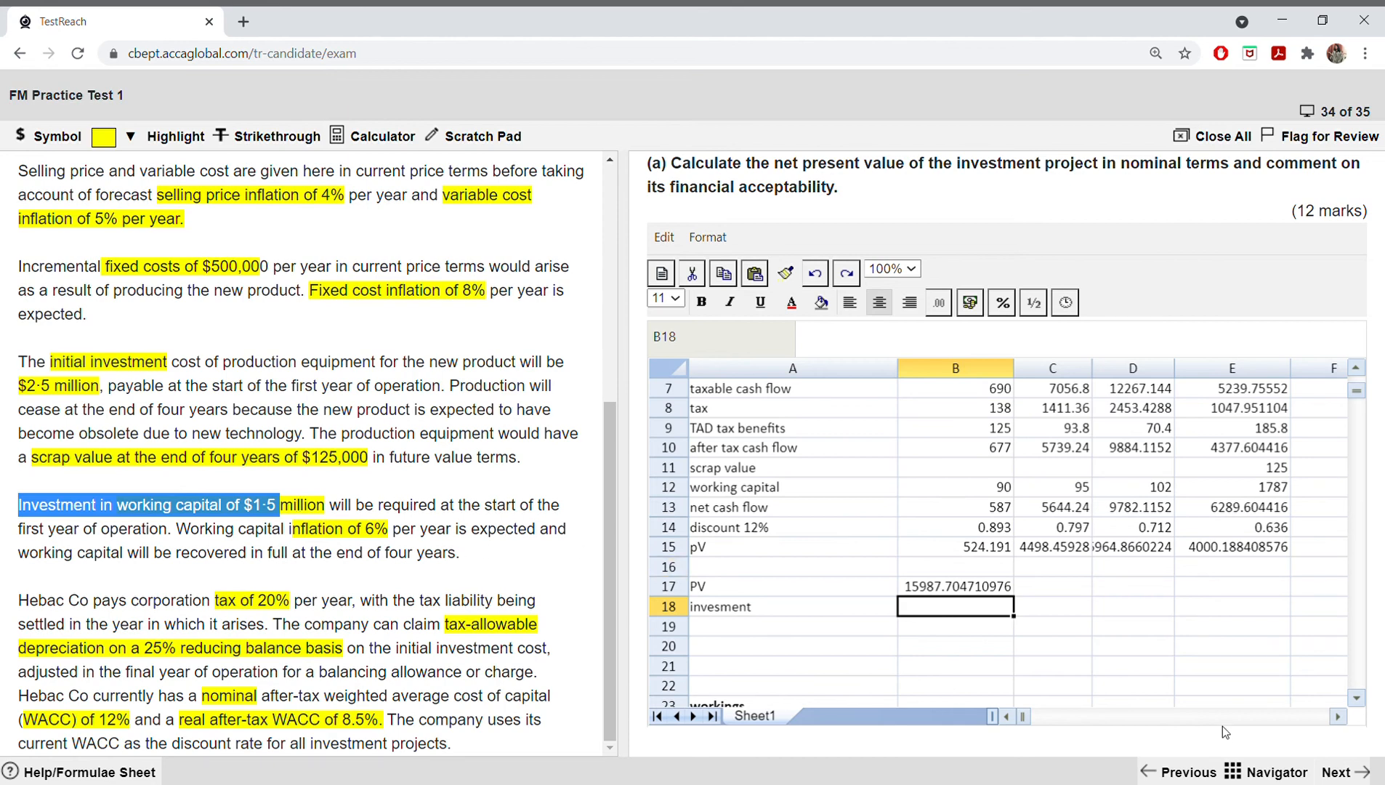
left_click(1003, 615)
type("4000")
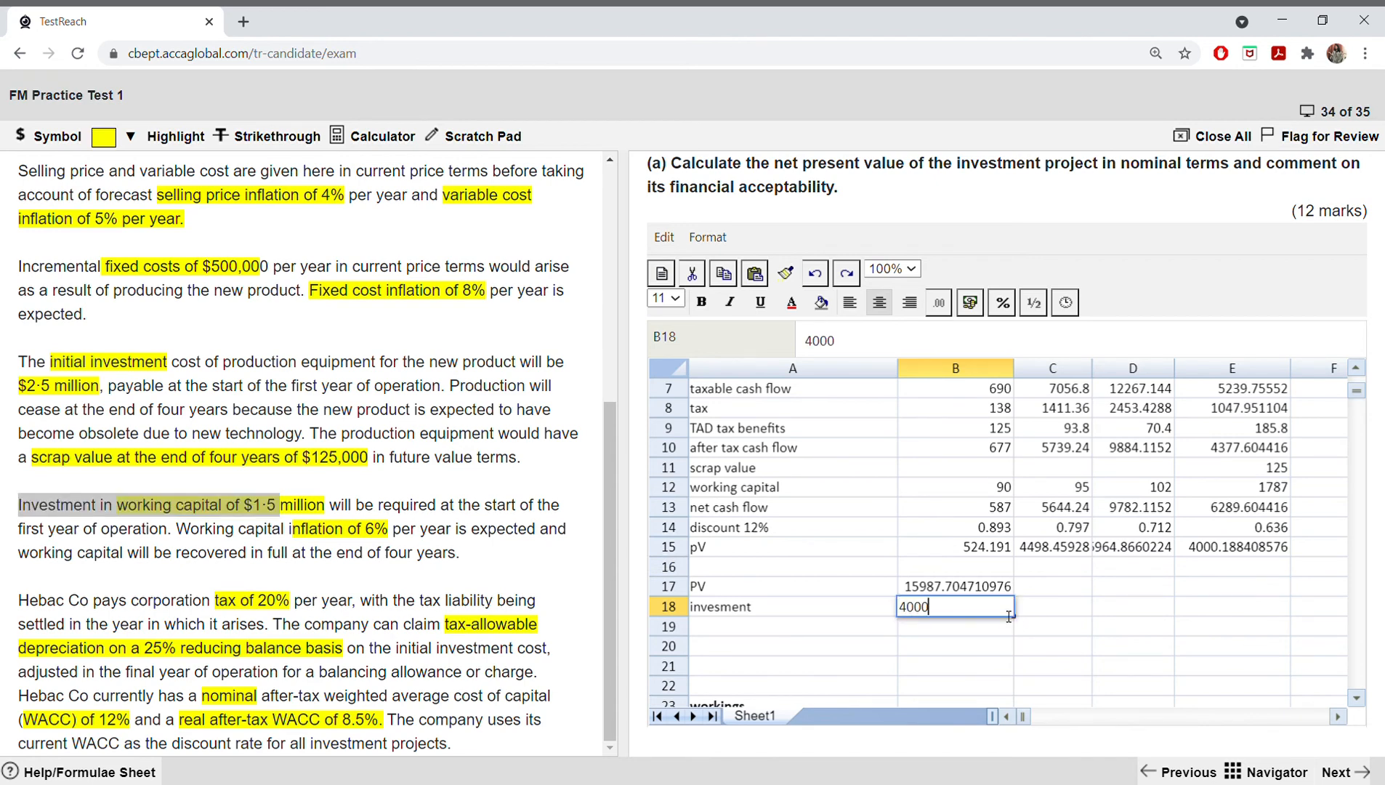
Step: Calculate the net present value in B19 with the formula =(B17-B18)
left_click(961, 629)
type("=(")
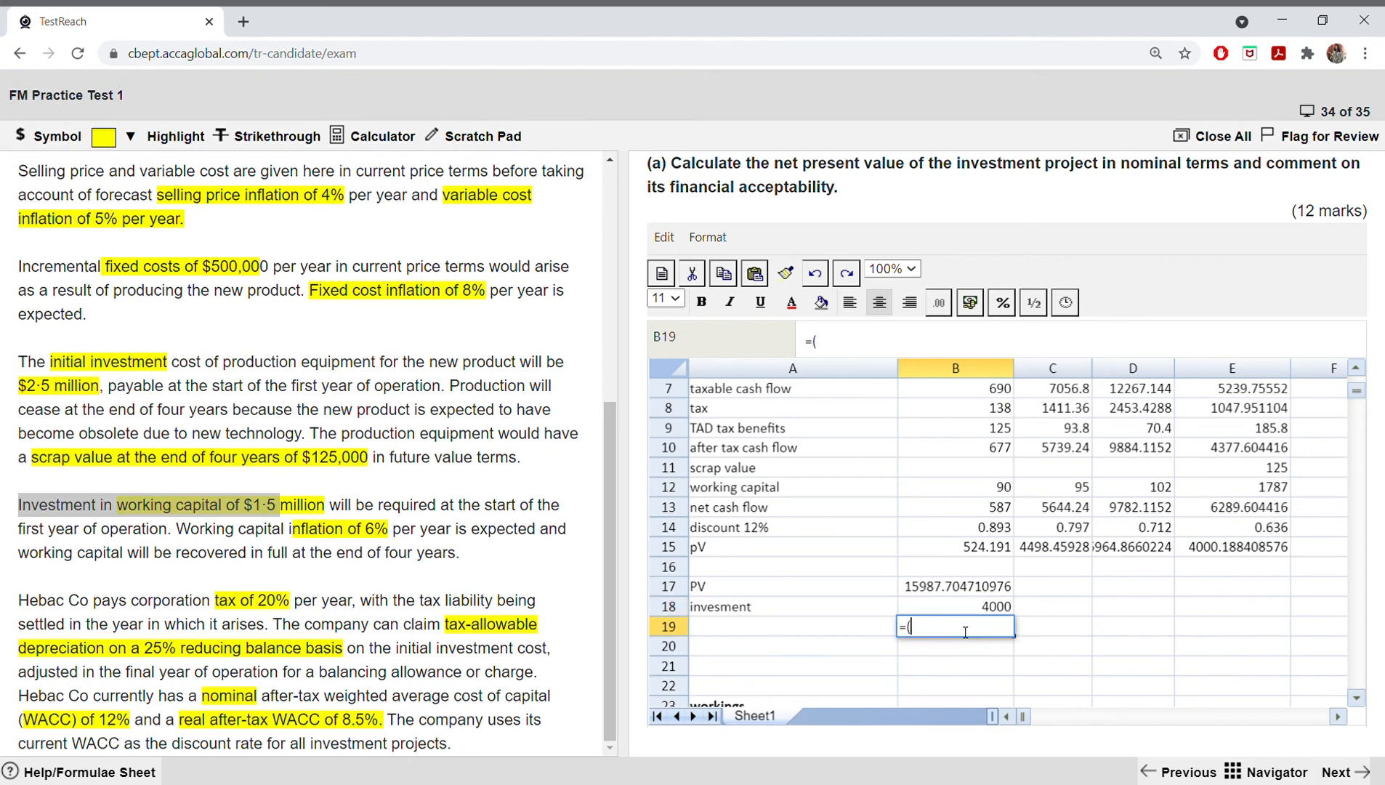
left_click(953, 592)
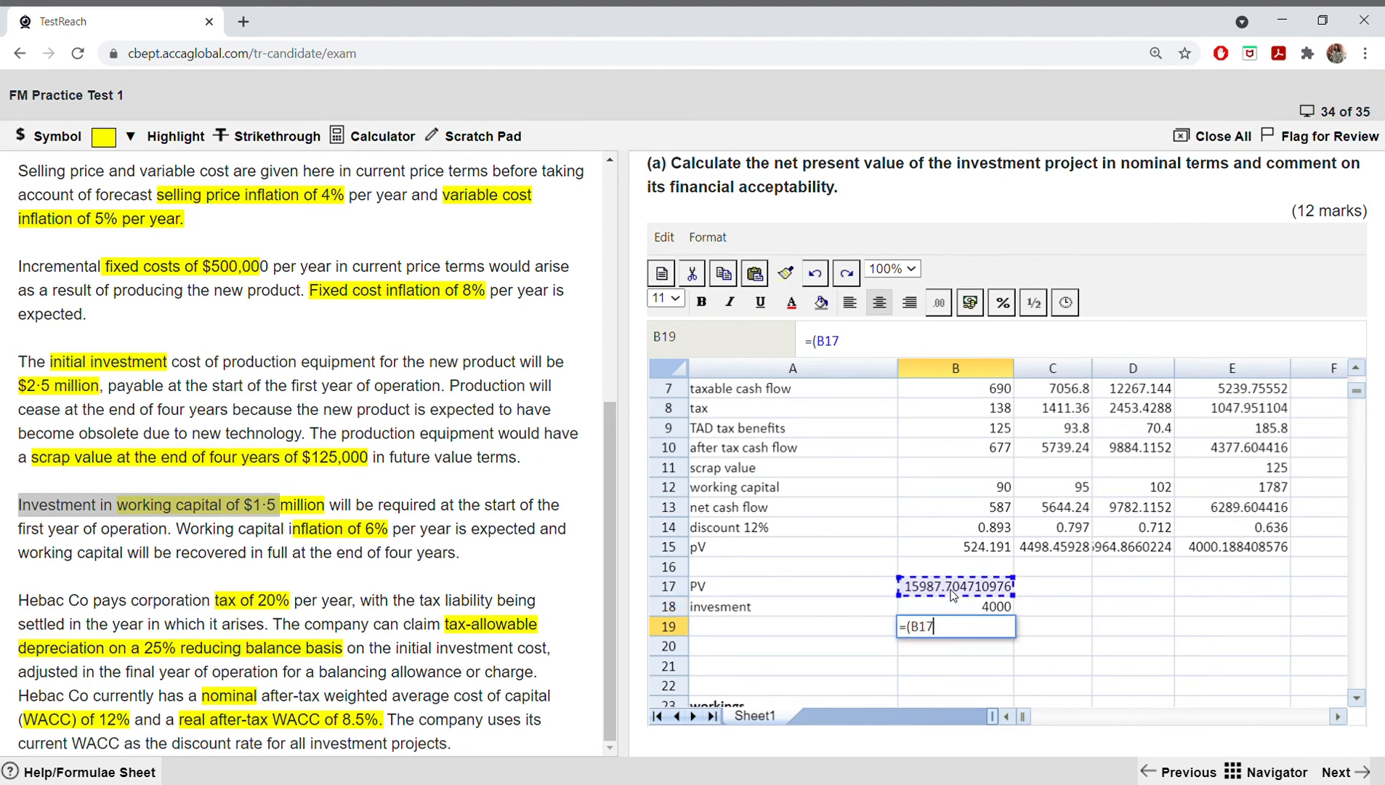
type("_")
key("BackSpace")
type("-")
left_click(975, 613)
type(")")
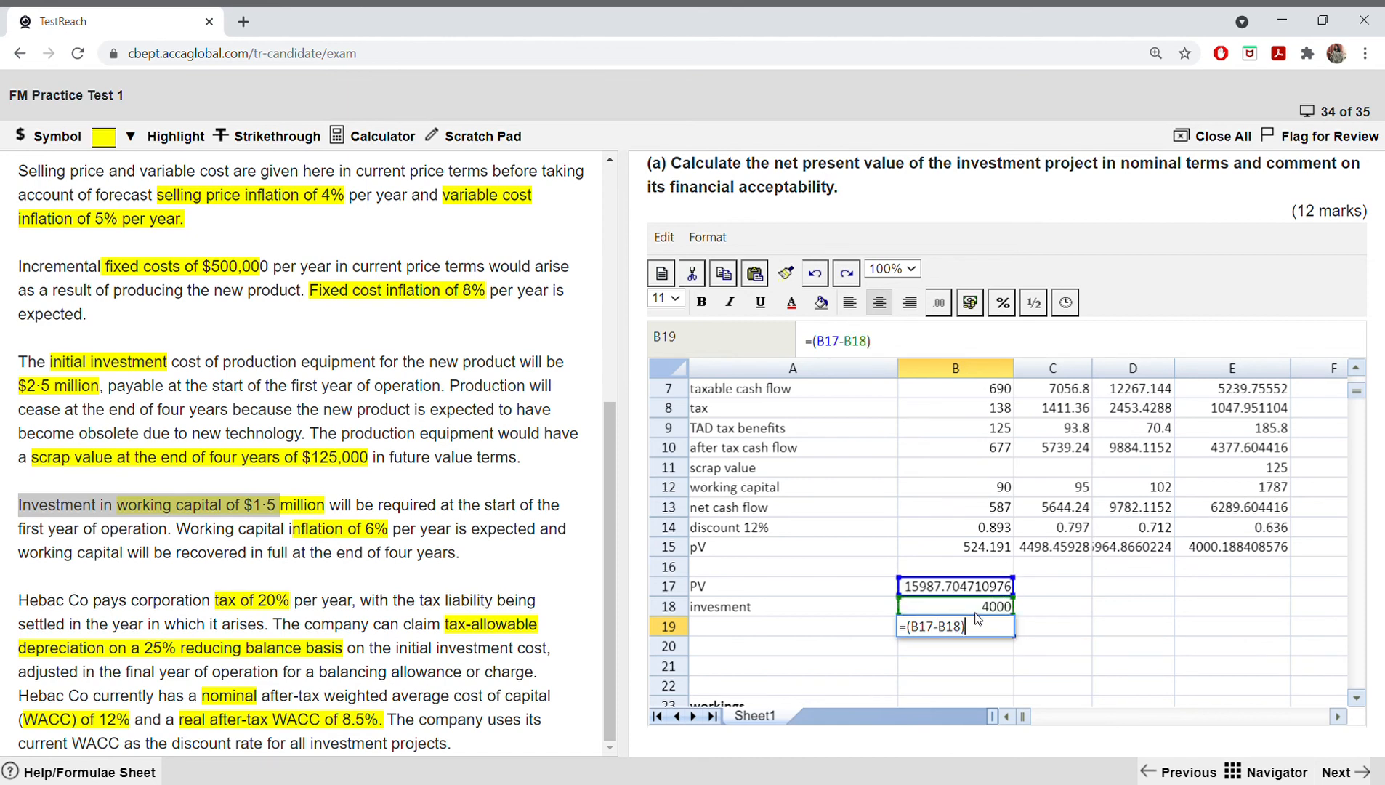
key("Return")
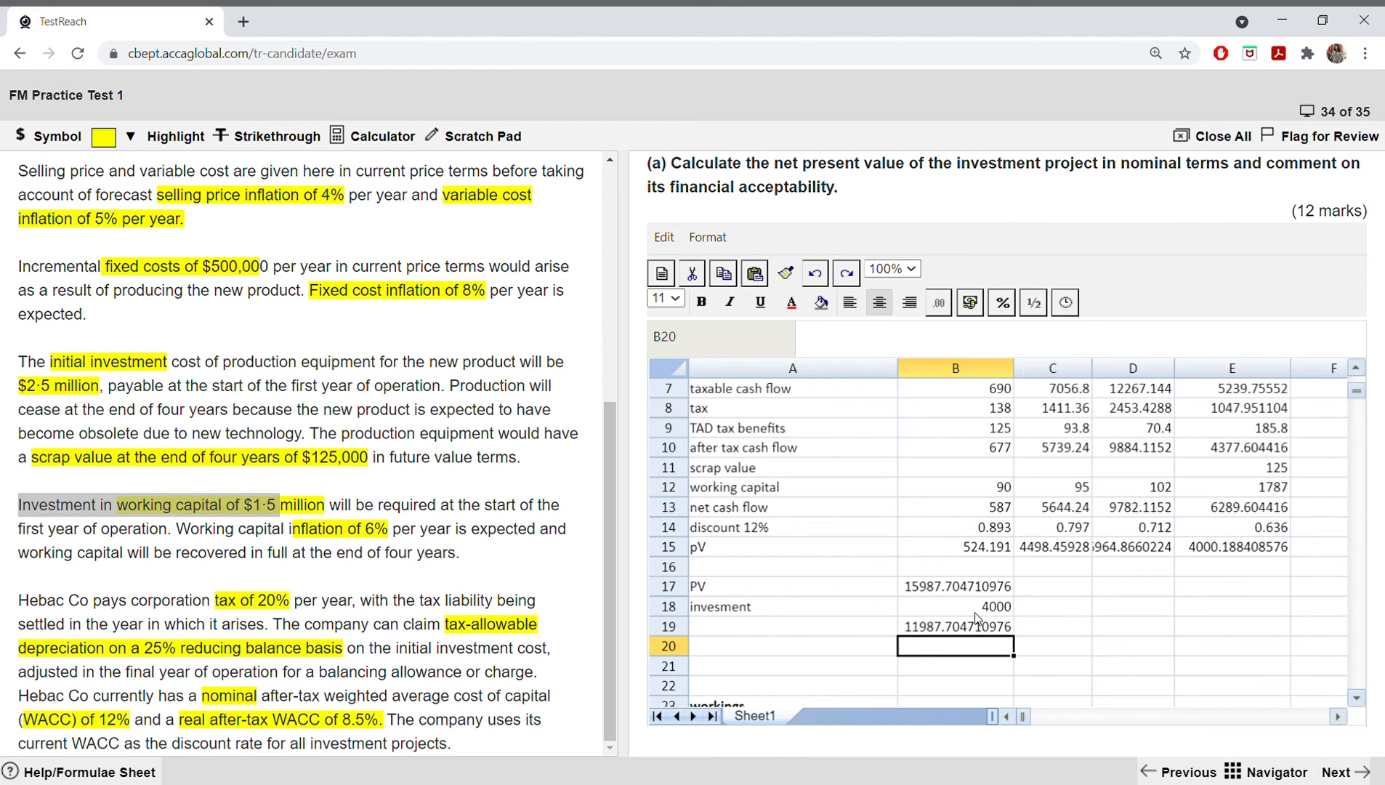
Step: Round the net present value to a whole number in C19 with the formula =ROUND(B19,0)
left_click(1035, 629)
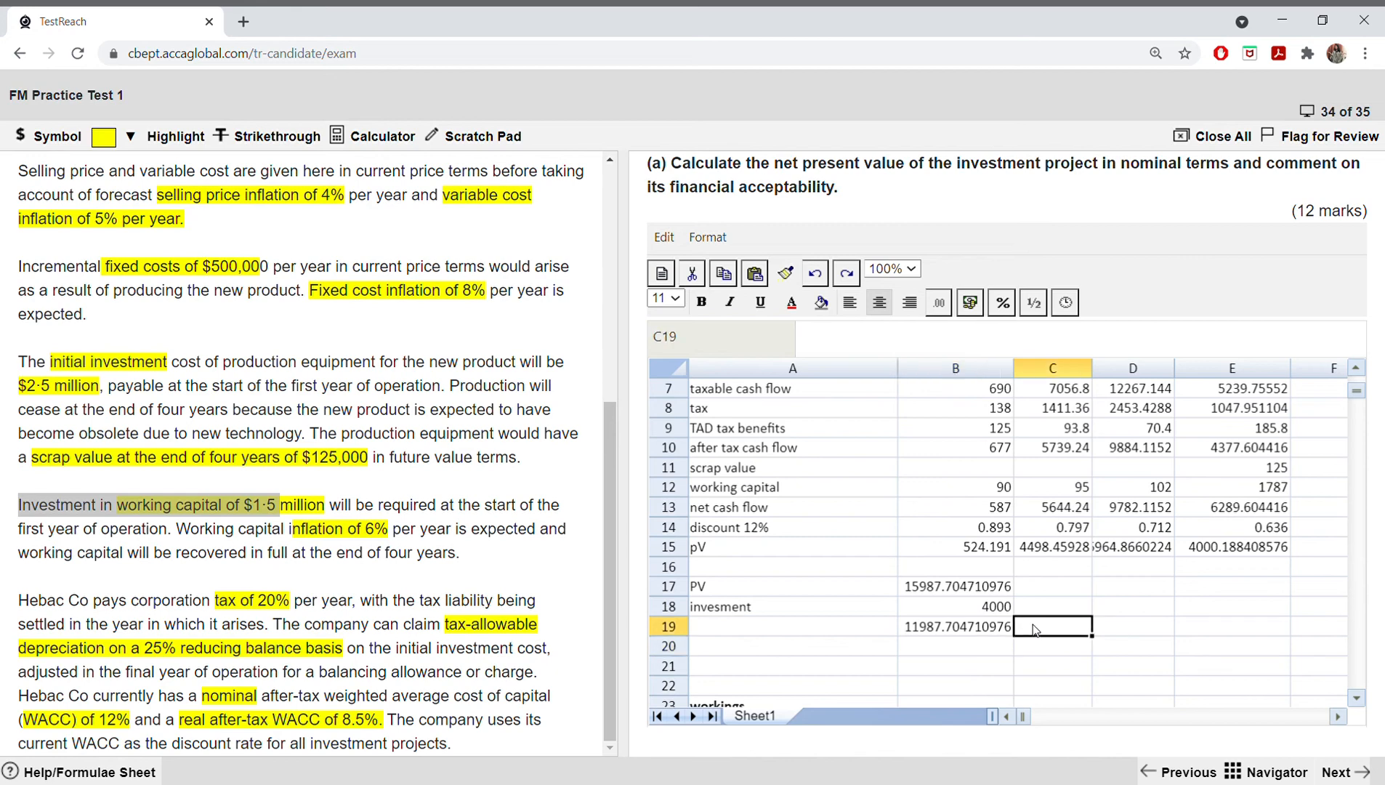
type("=roun")
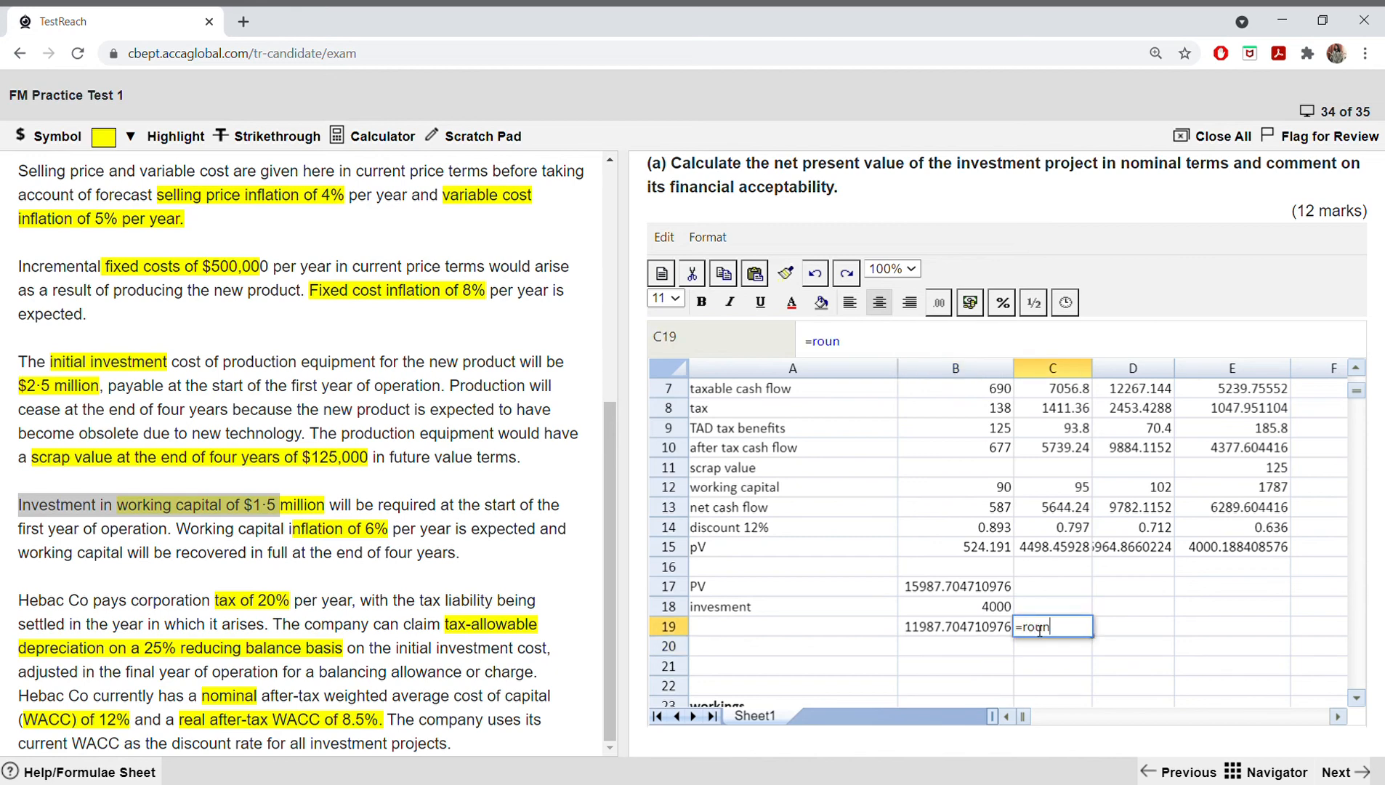
type("d(")
left_click(993, 629)
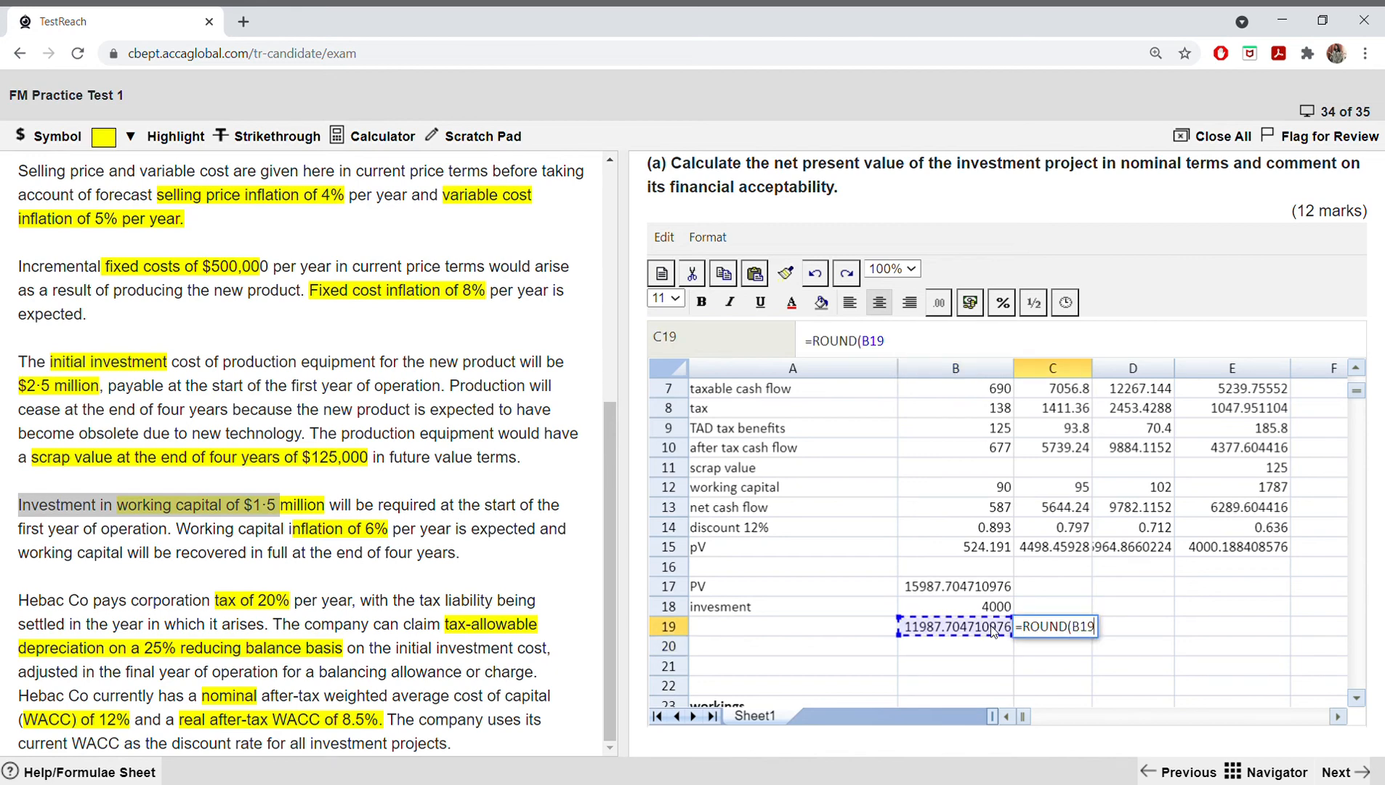
type(",0)")
key("Return")
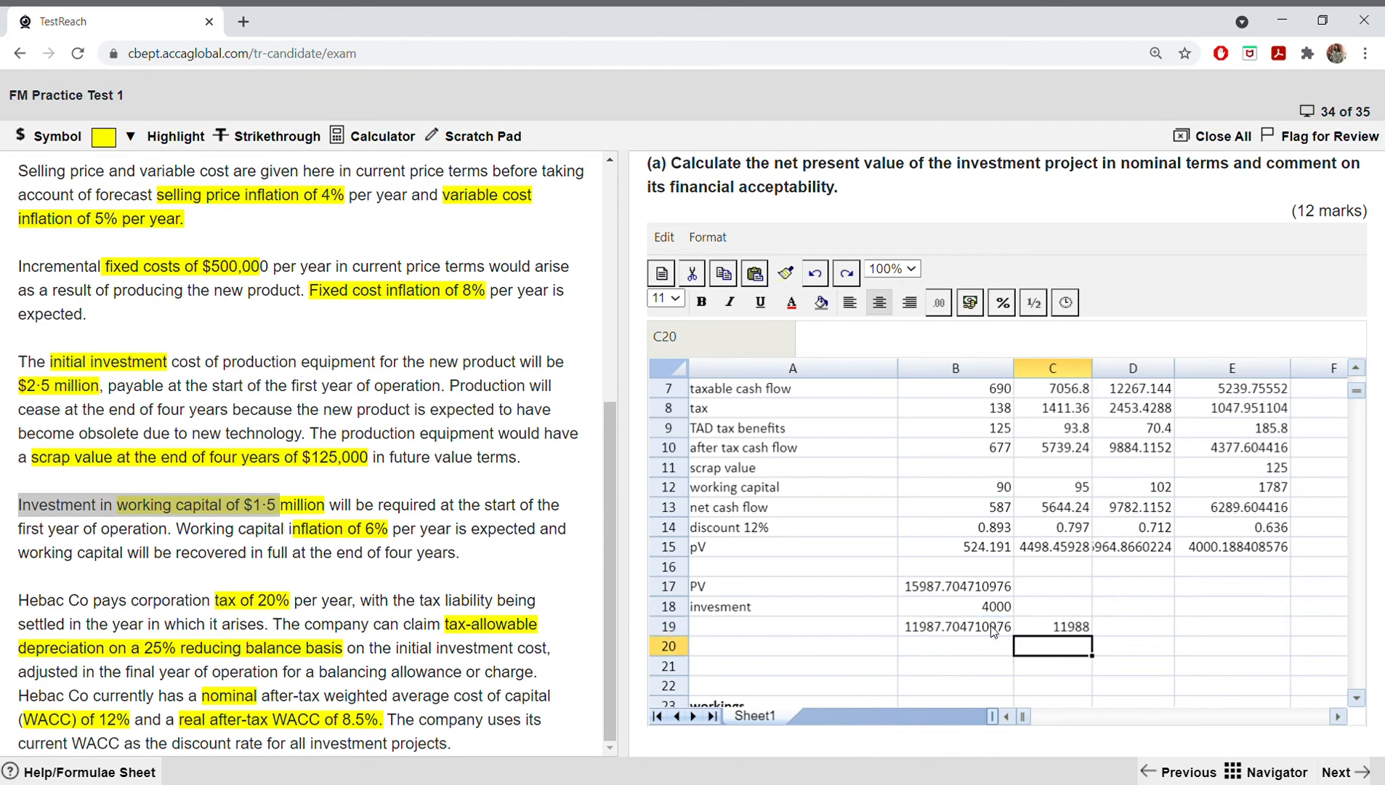
Step: Fill the rounded result cell C19 with orange and label it "npv" in D19
left_click(1083, 631)
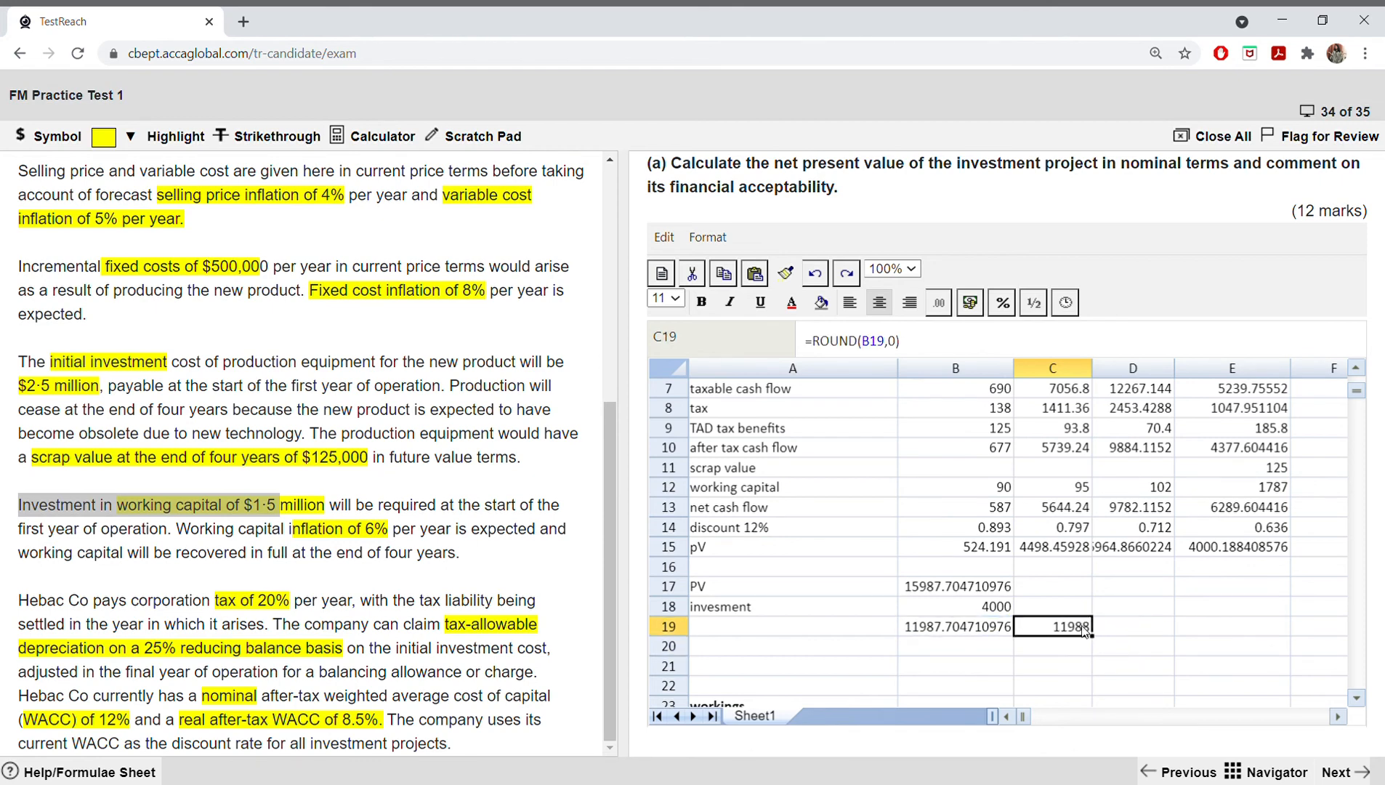
left_click(820, 302)
left_click(848, 351)
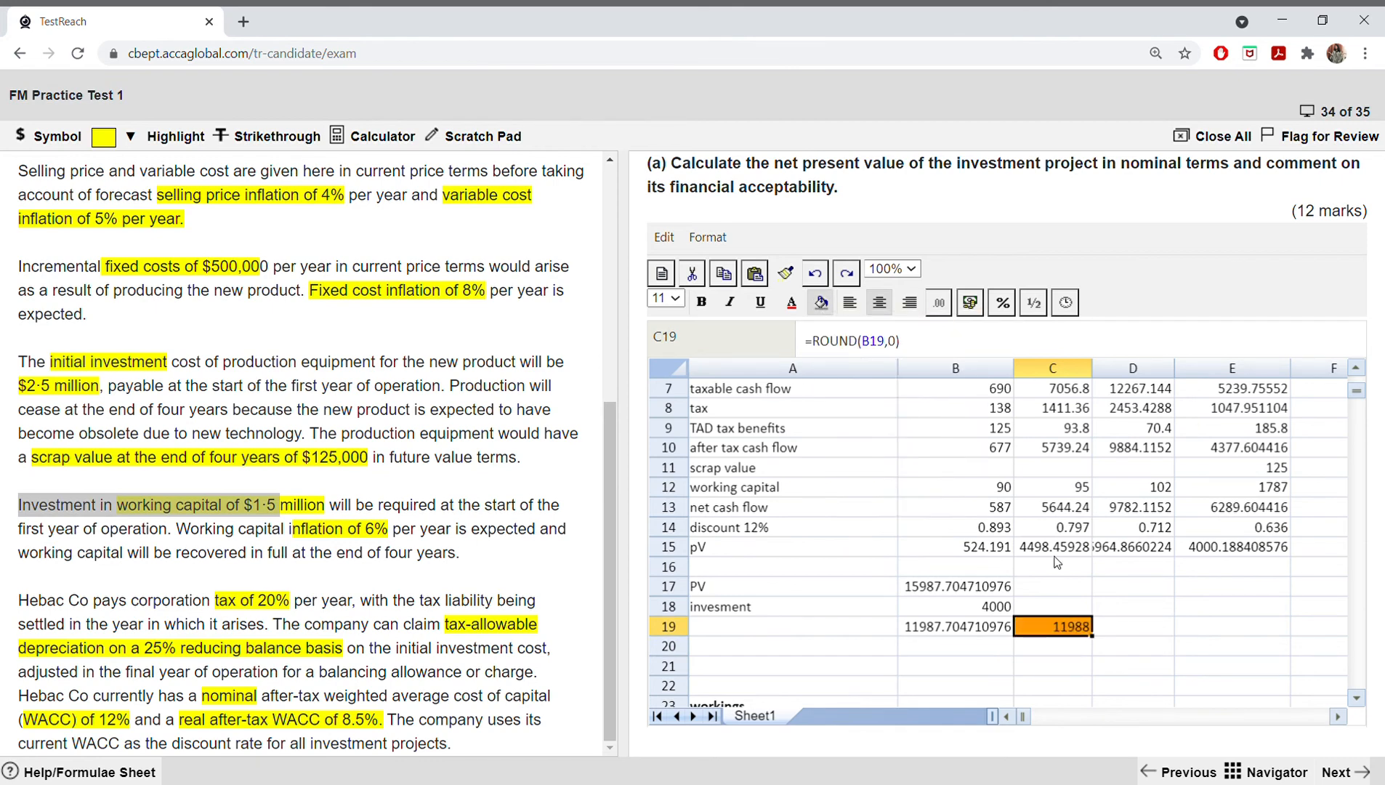
left_click(1106, 624)
type("npv")
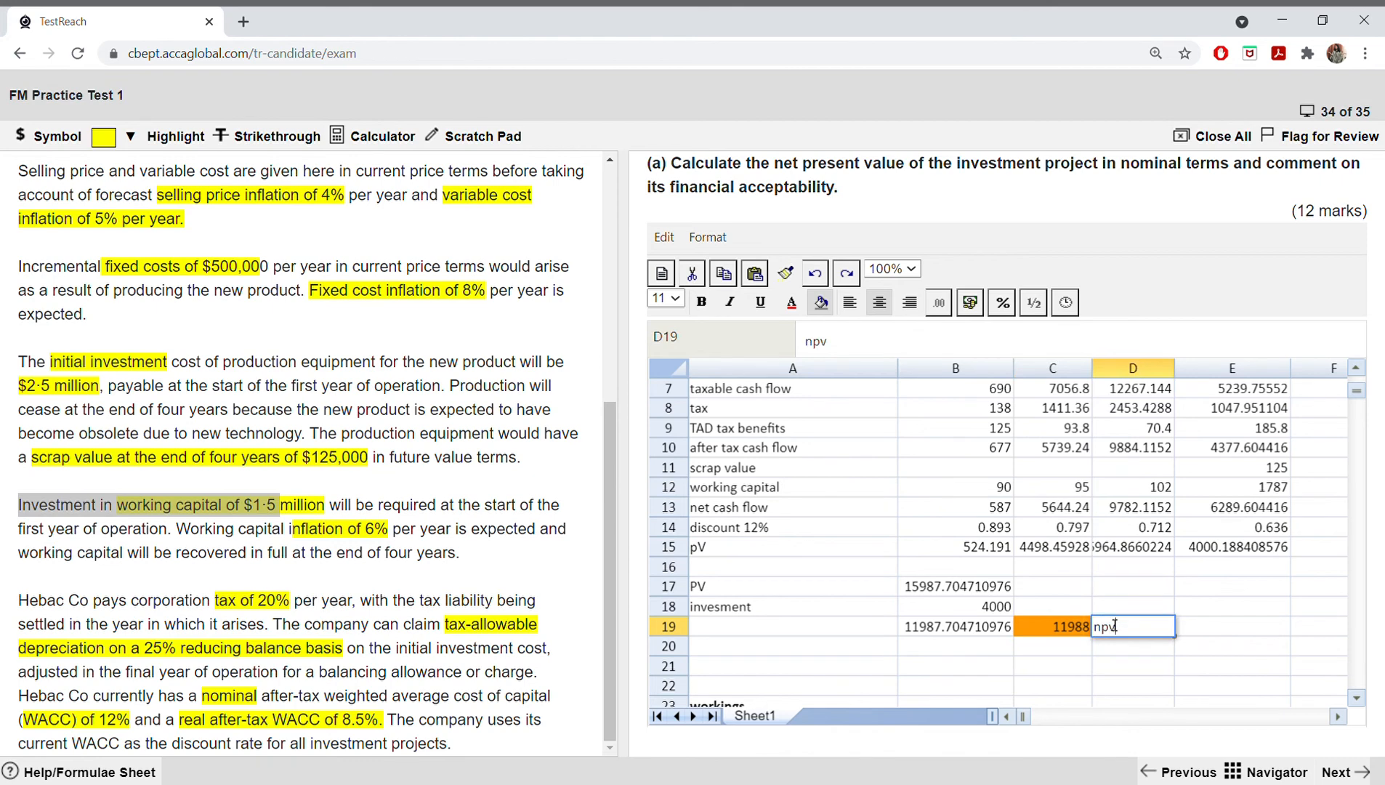
left_click(820, 666)
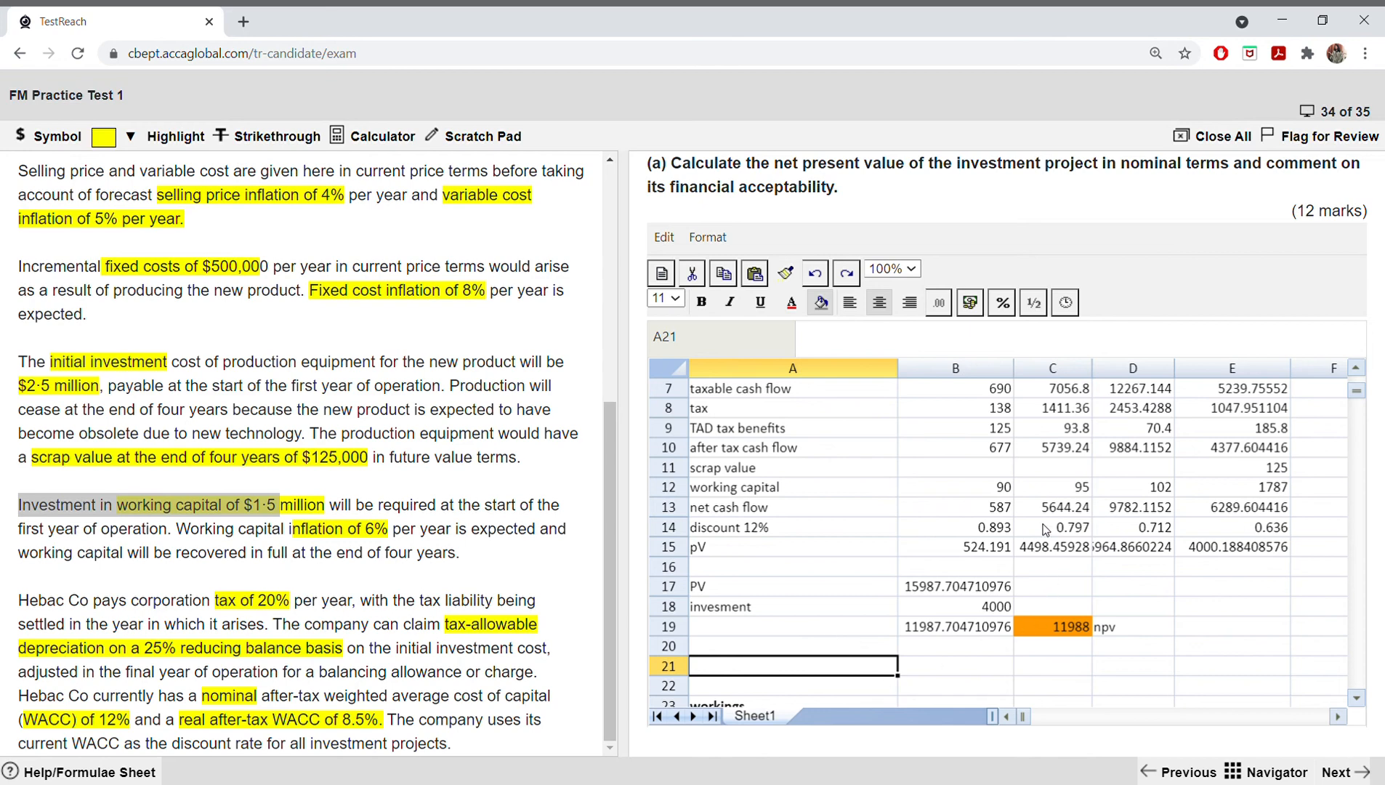
Step: Fill the after tax cash flow figures for years 1 to 4 (B10:E10) with the orange background colour
scroll(1044, 528, "up", 1)
left_click_drag(980, 507, 1184, 506)
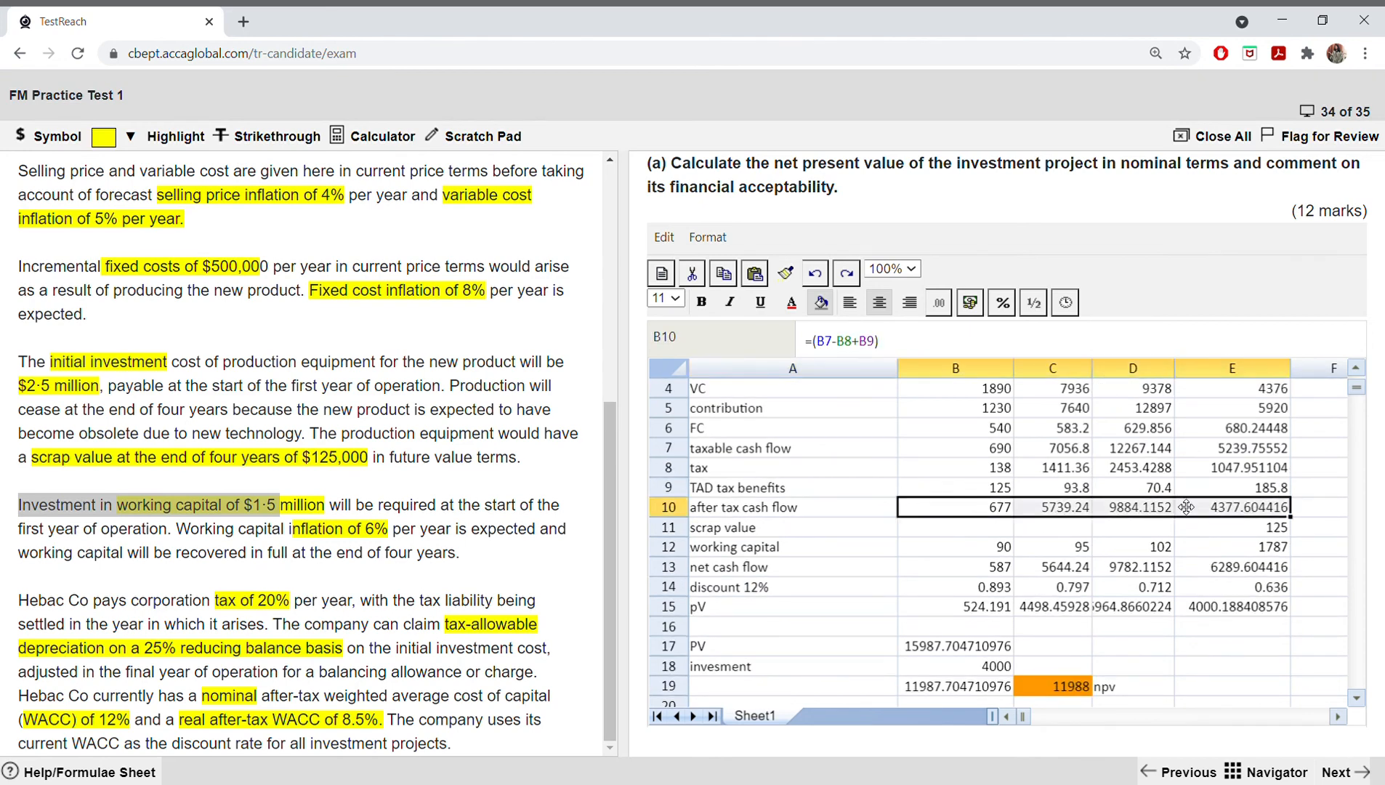
left_click(823, 309)
left_click(906, 590)
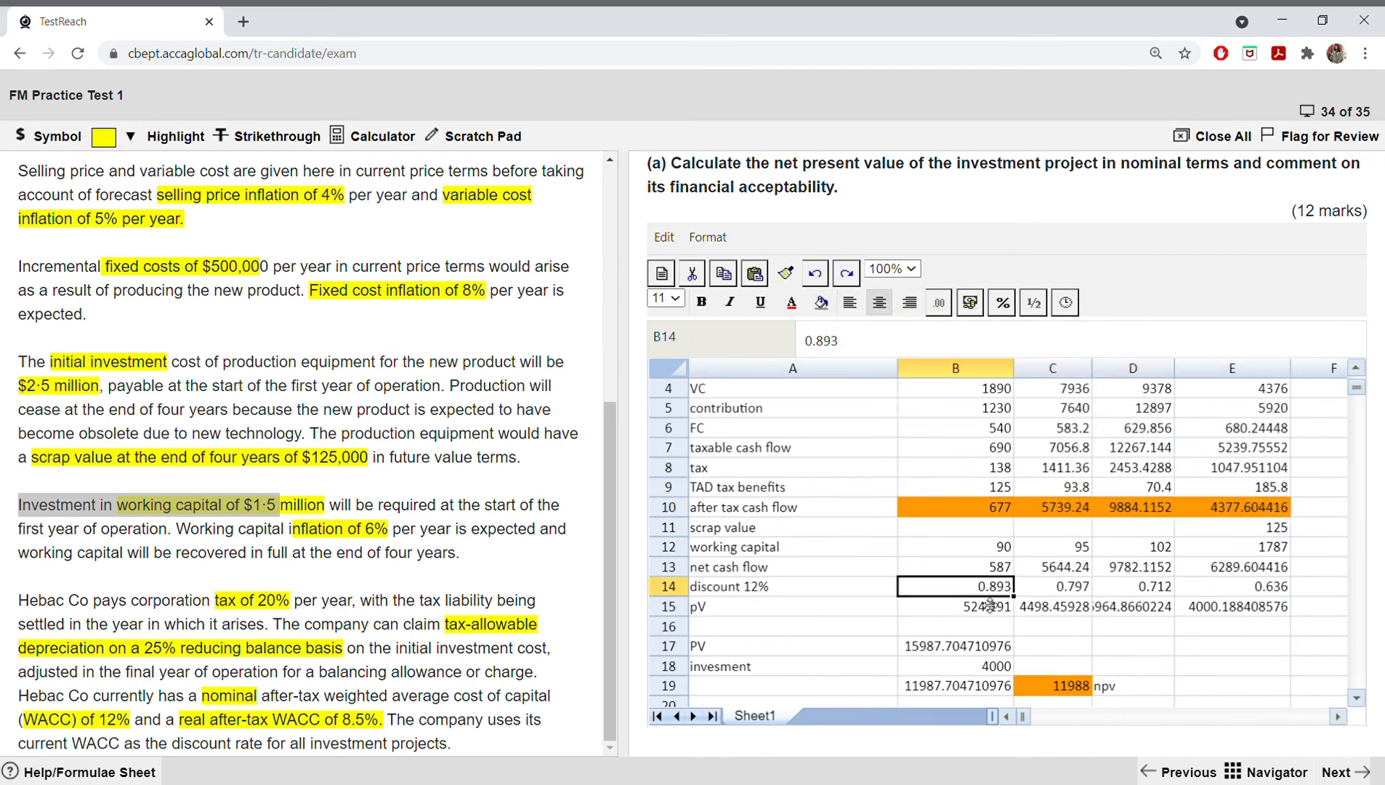
Step: Enter the heading "alternative" in cell A48, below the working capital workings
scroll(948, 544, "up", 1)
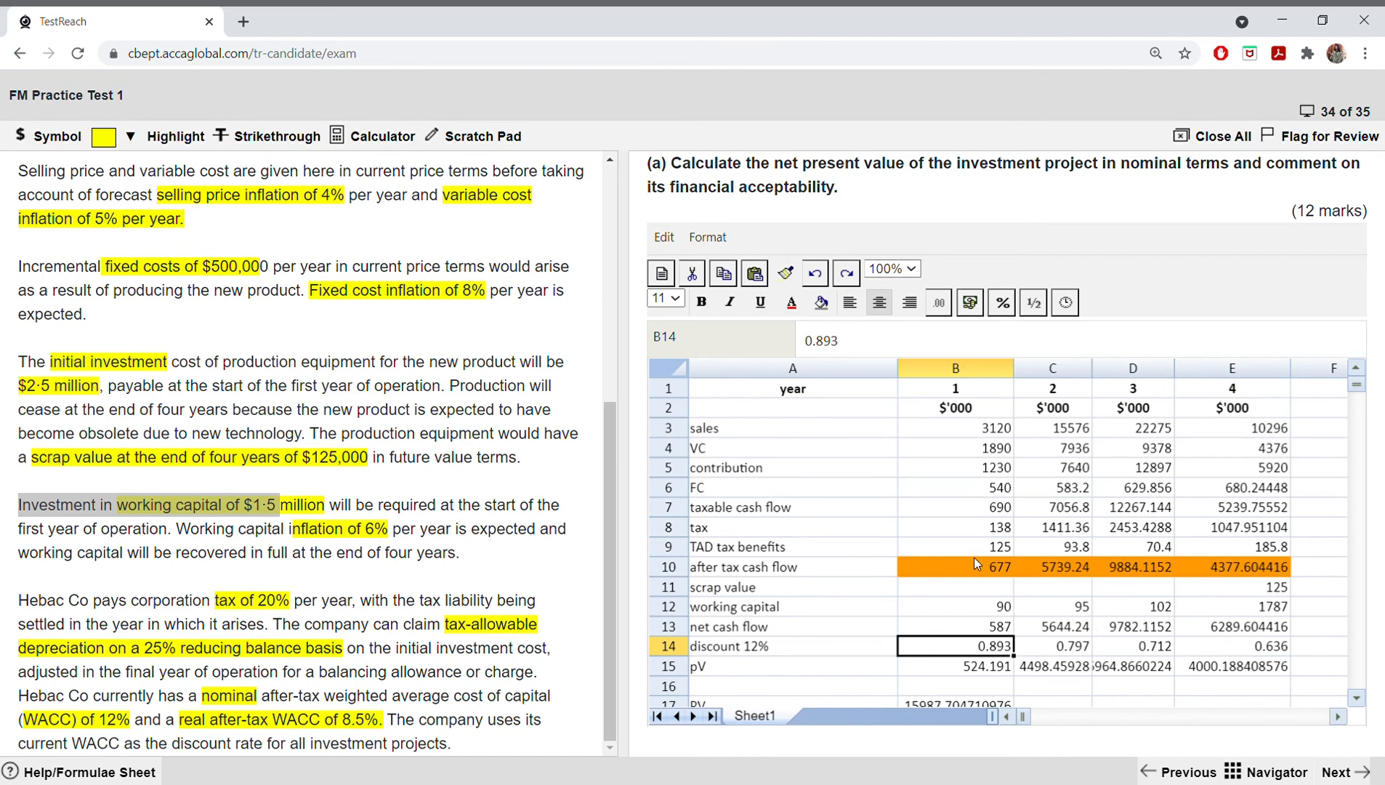
scroll(973, 557, "down", 10)
scroll(858, 563, "down", 7)
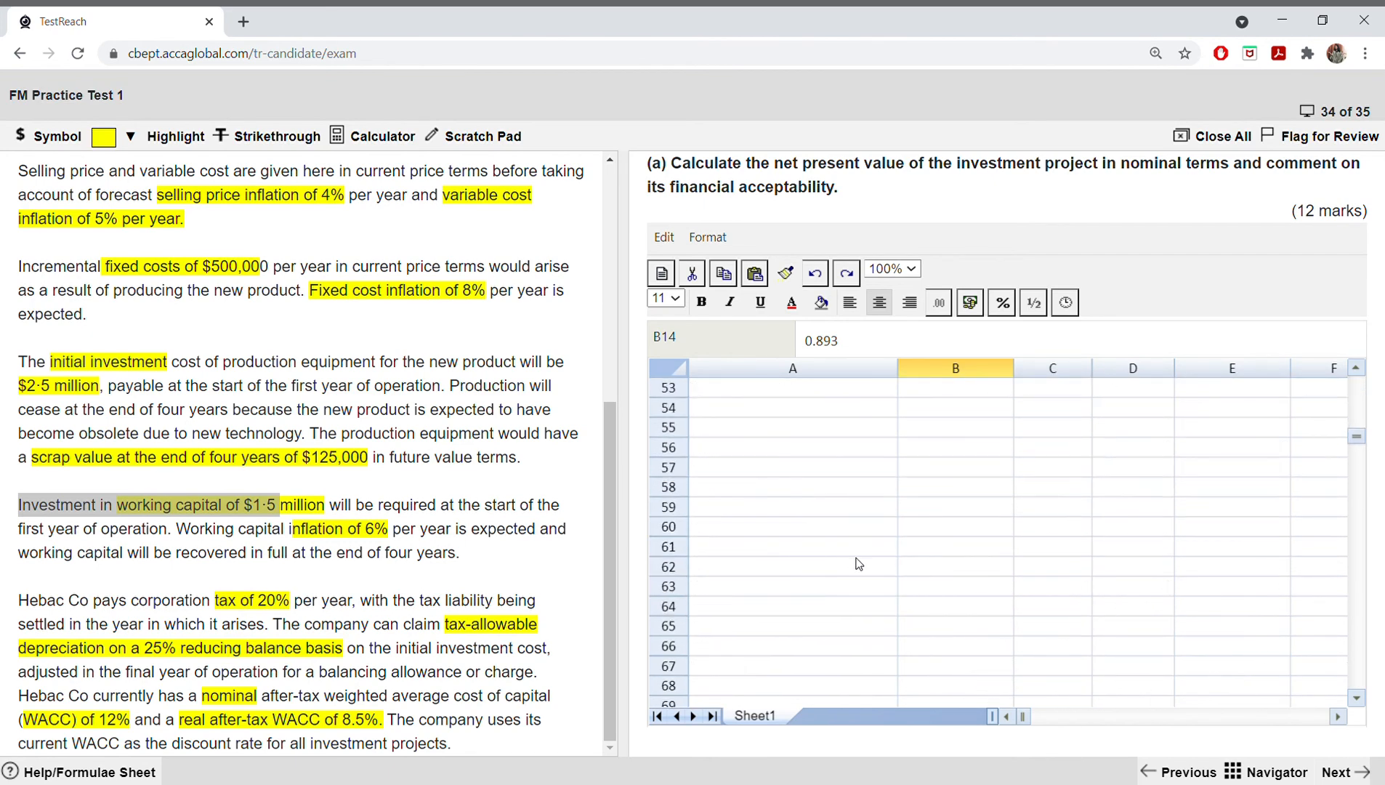
scroll(744, 509, "up", 4)
left_click(734, 522)
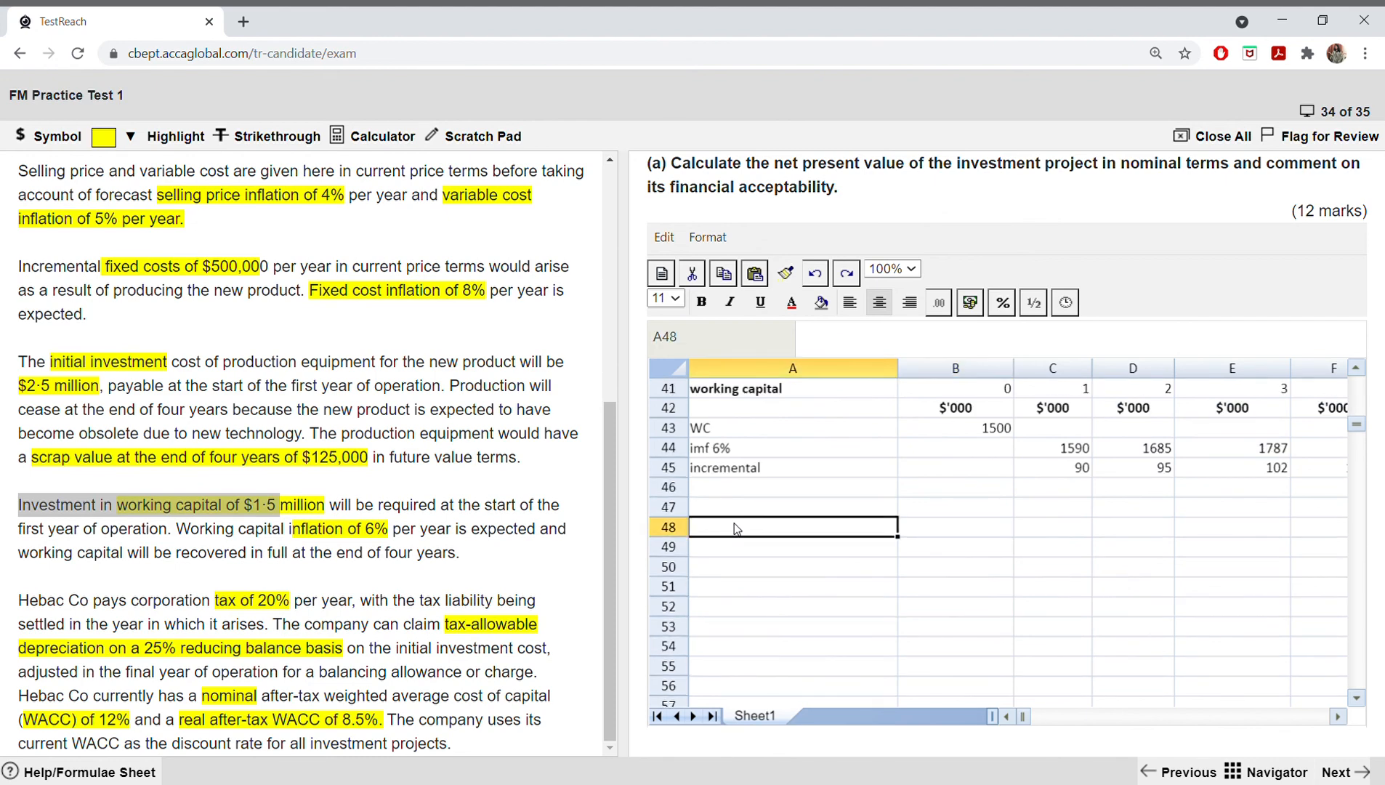
type("alternative")
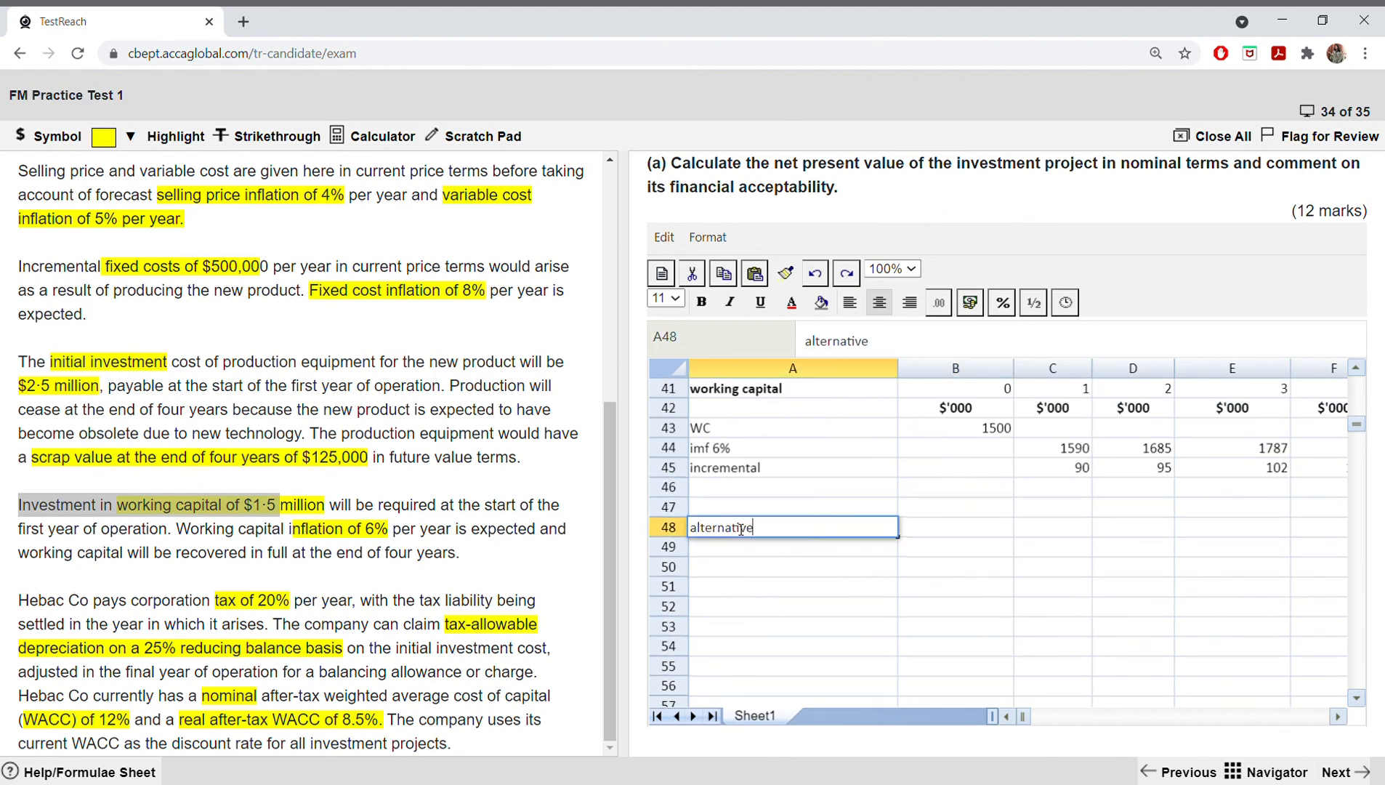
key("Tab")
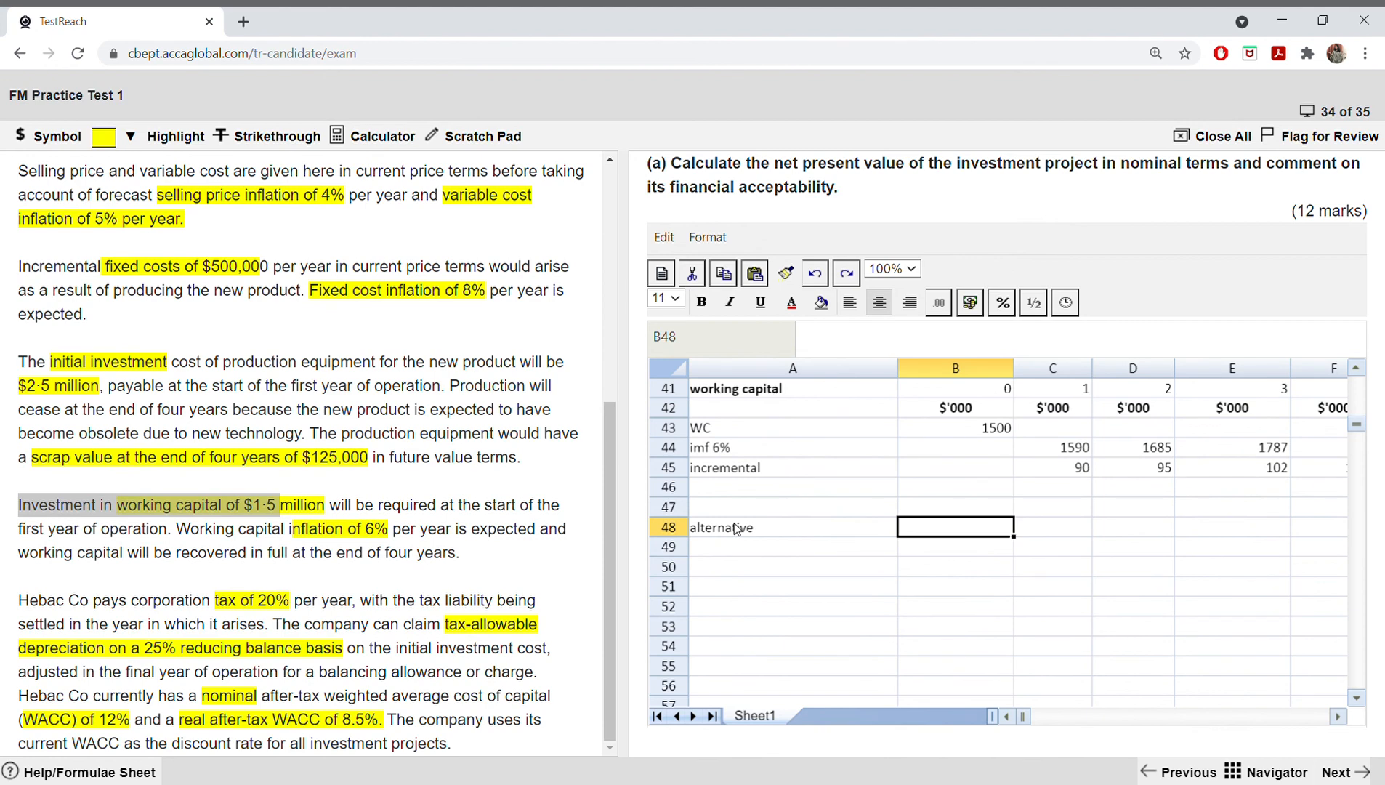
Step: Try to copy the taxable cash flow figures B7:E7 into B49:E49 with an ordinary paste
left_click(710, 539)
scroll(789, 544, "up", 8)
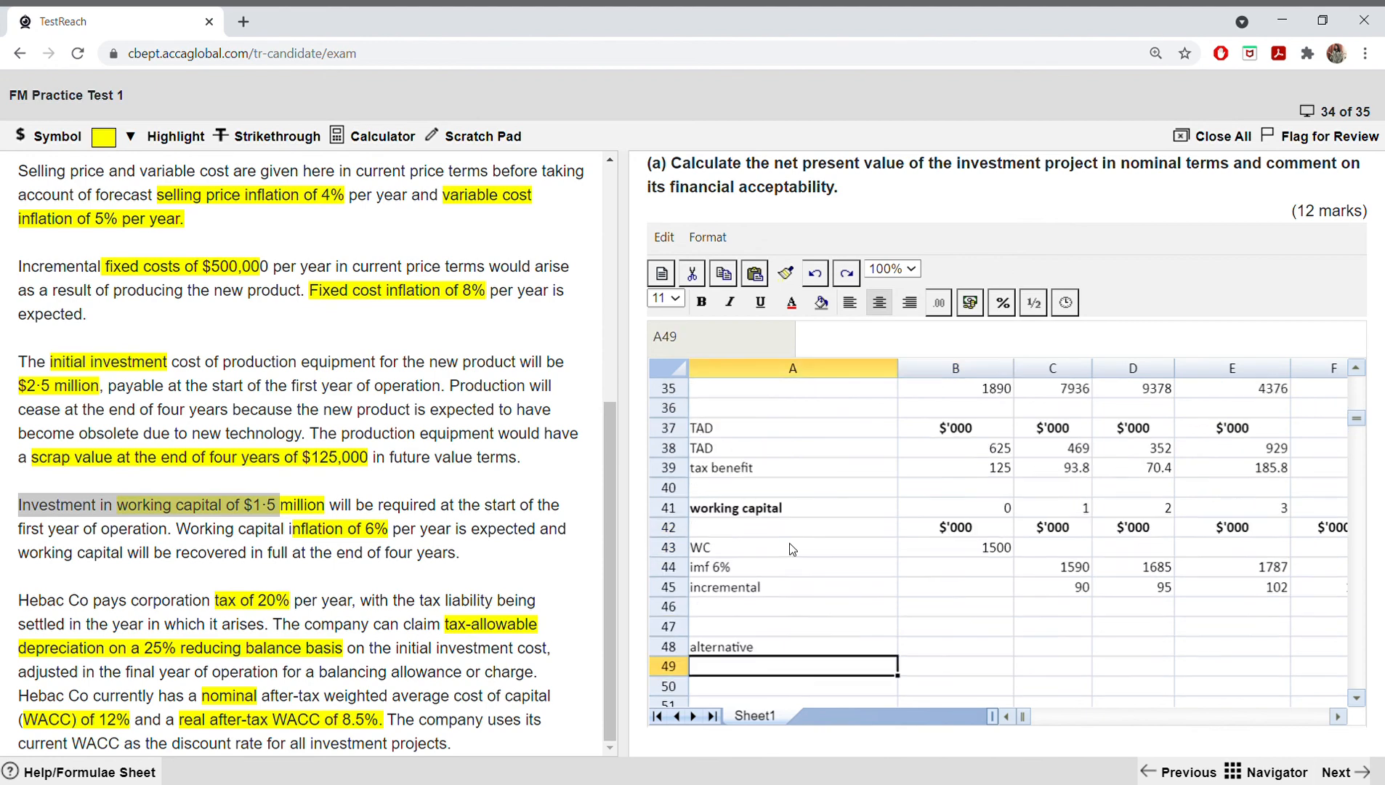
scroll(792, 549, "up", 4)
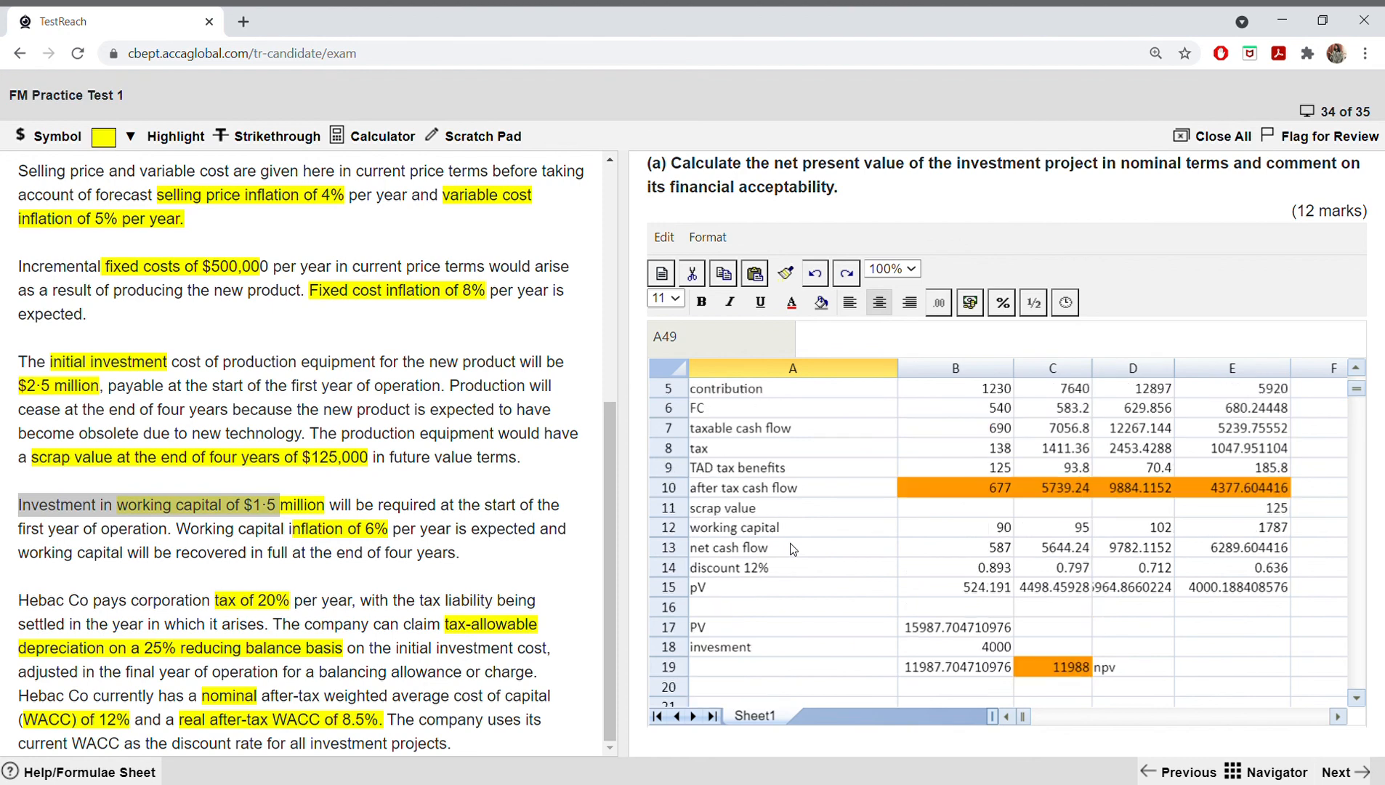
scroll(790, 548, "up", 1)
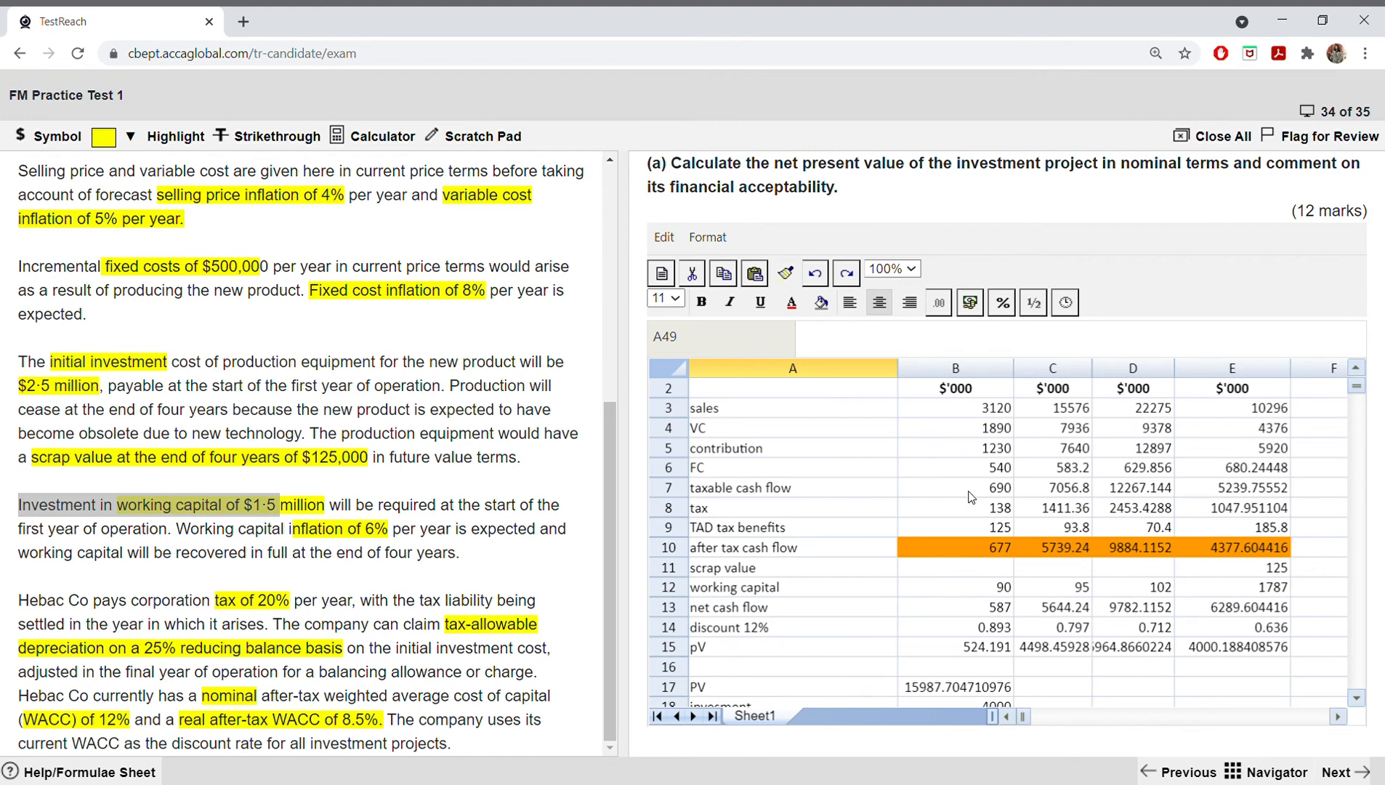
left_click_drag(969, 492, 1244, 485)
right_click(1245, 484)
left_click(1267, 531)
scroll(1169, 529, "down", 7)
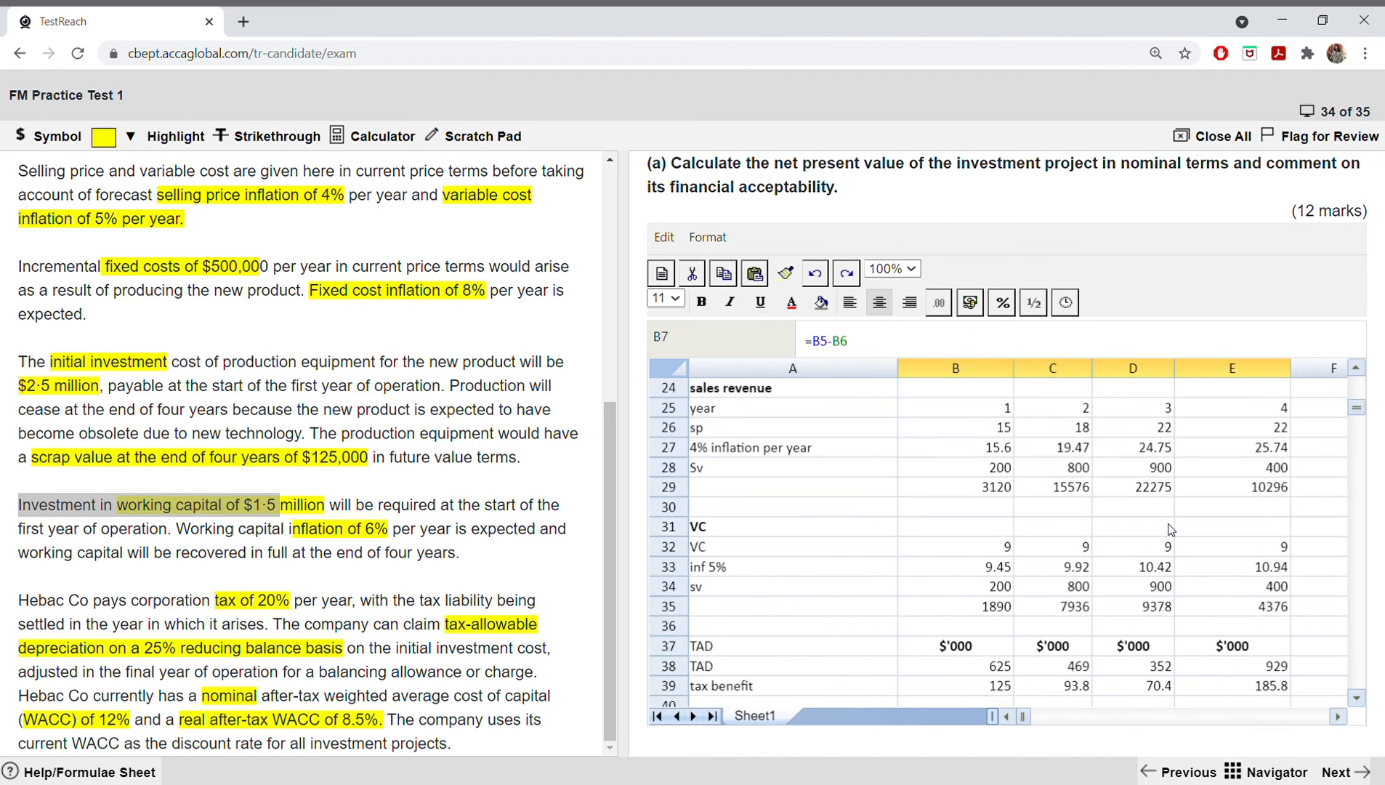
scroll(1169, 528, "down", 7)
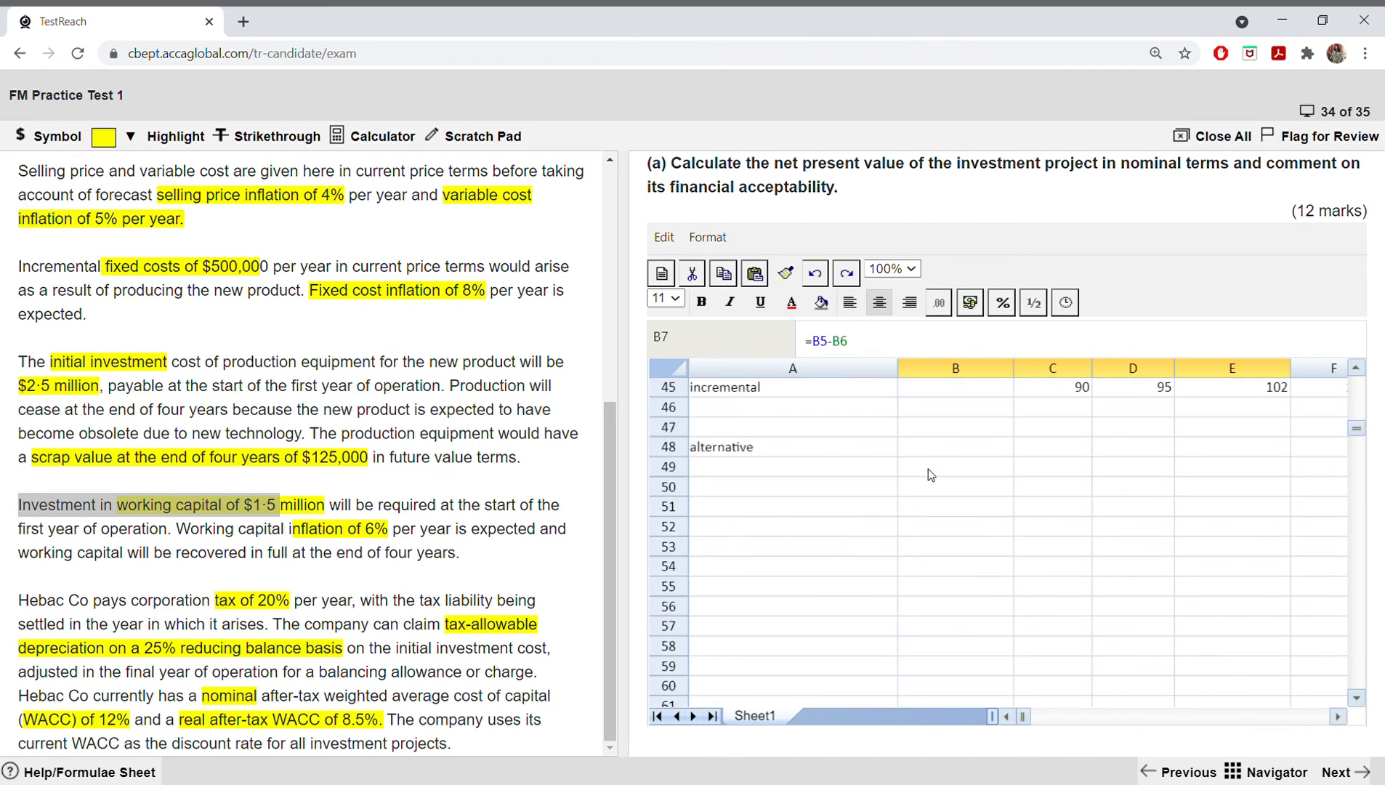
left_click_drag(929, 467, 1235, 469)
right_click(1184, 470)
left_click(1213, 544)
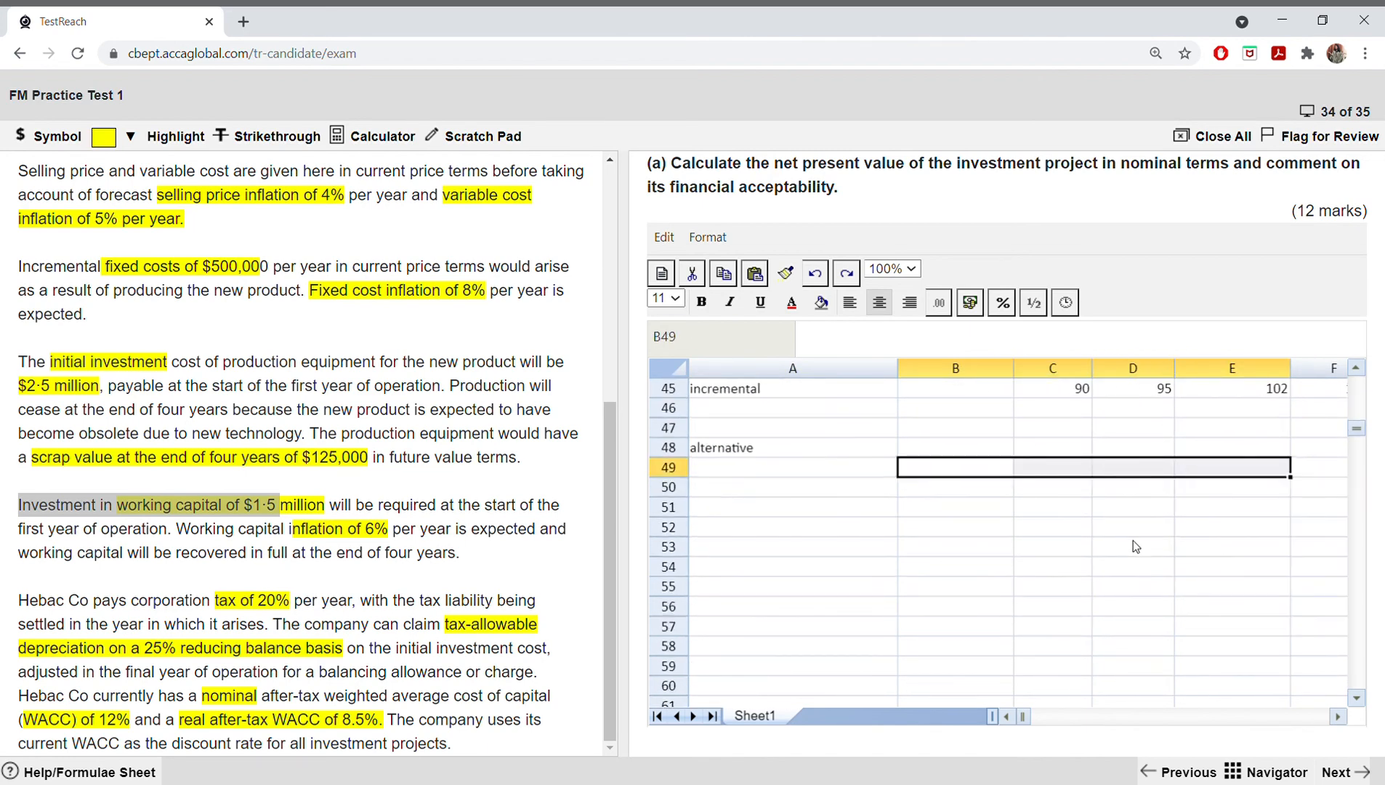
Step: Label the row below the alternative heading "taxable cash flow" in cell A49
left_click(833, 469)
double_click(835, 473)
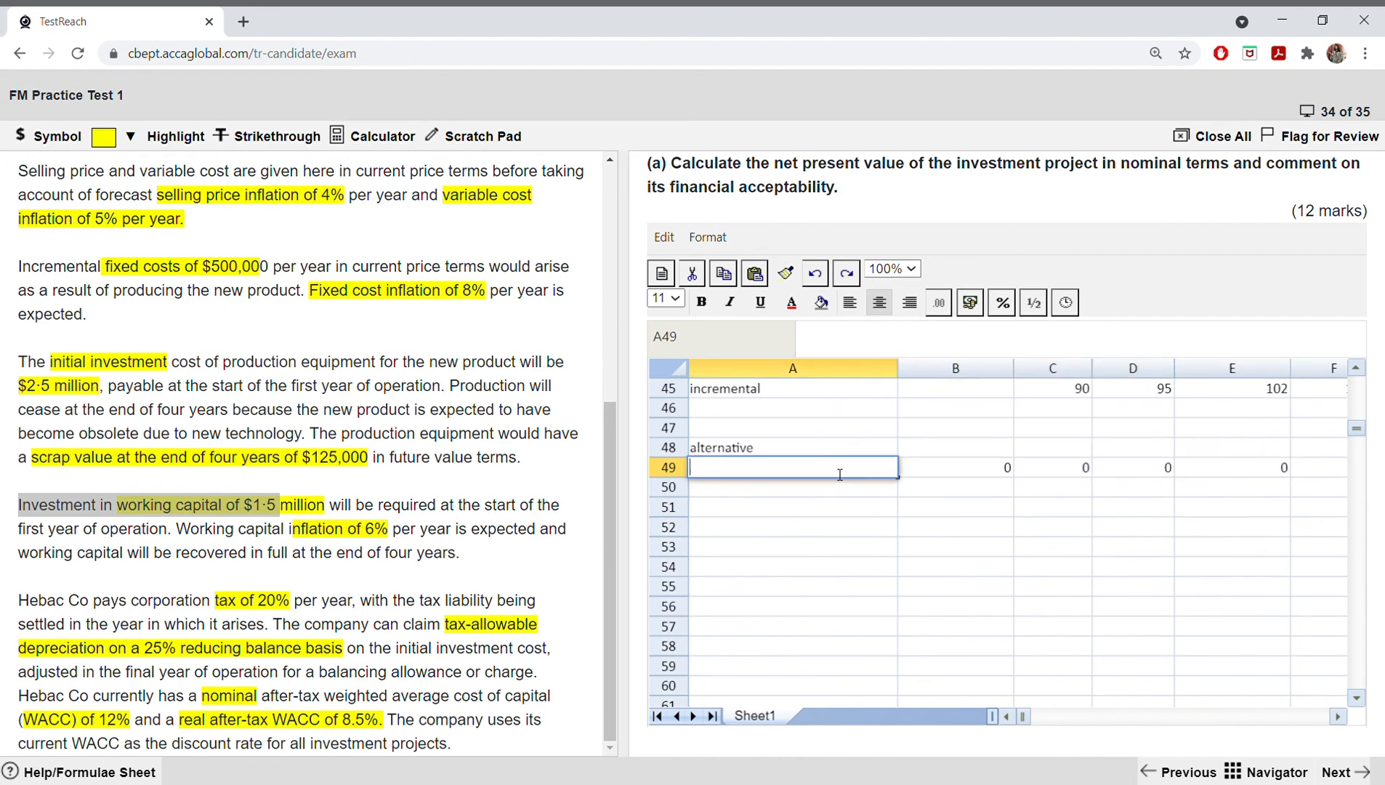
type("taxable cas flow")
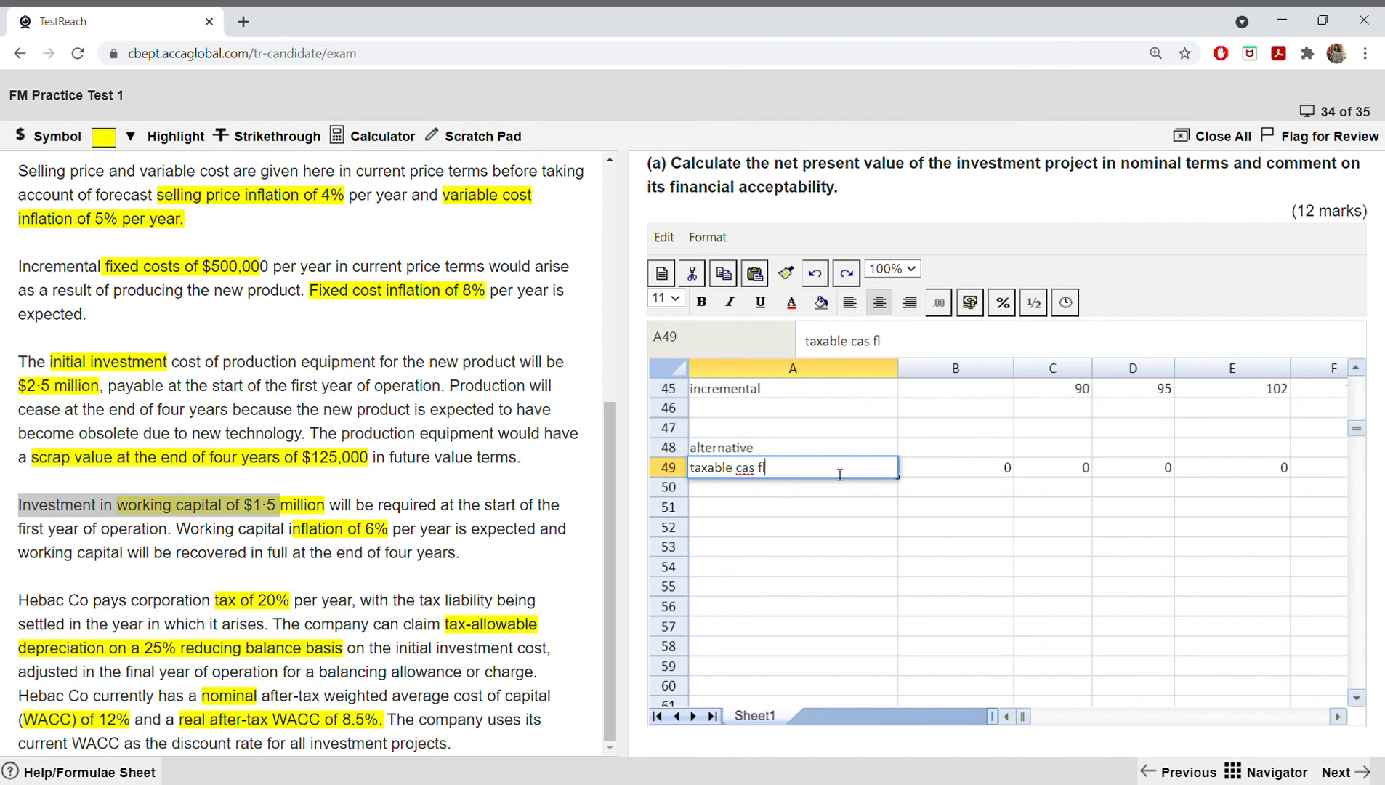
left_click(758, 473)
type("h")
left_click(1017, 467)
Step: Try to clear B49:E49 and paste only the values of the taxable cash flow figures B7:E7 there
left_click_drag(1015, 467, 1221, 467)
key("BackSpace")
scroll(1216, 462, "up", 6)
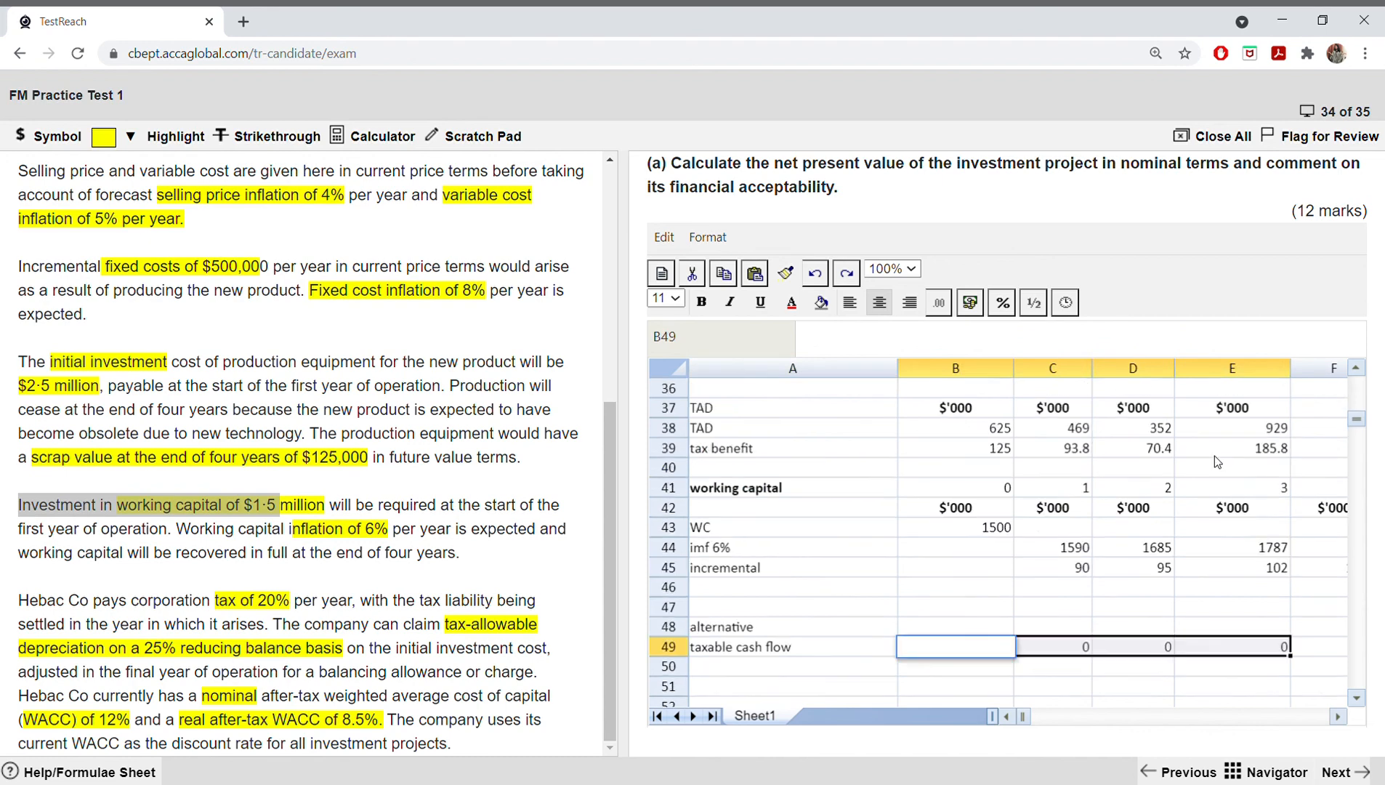
scroll(1278, 545, "up", 7)
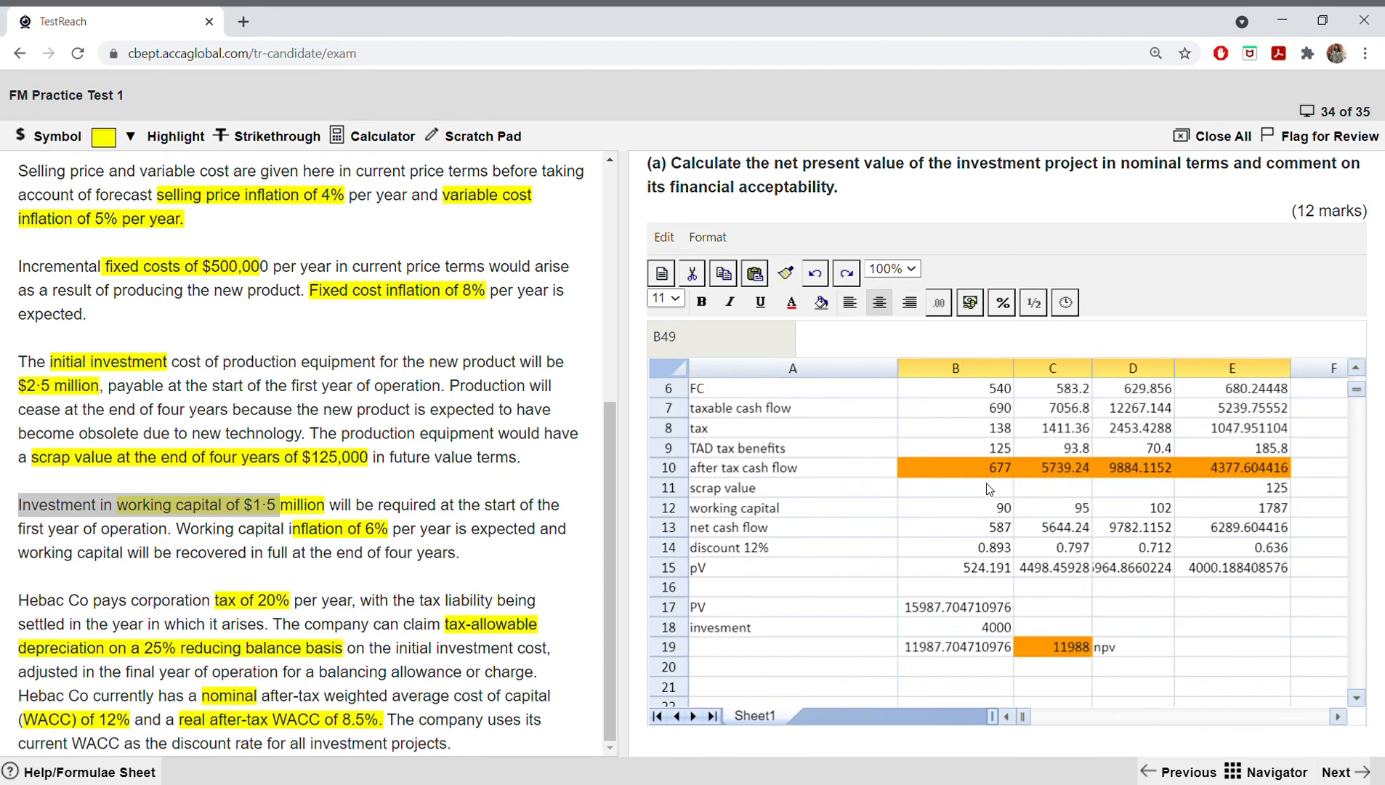
left_click_drag(948, 408, 1226, 414)
right_click(1226, 414)
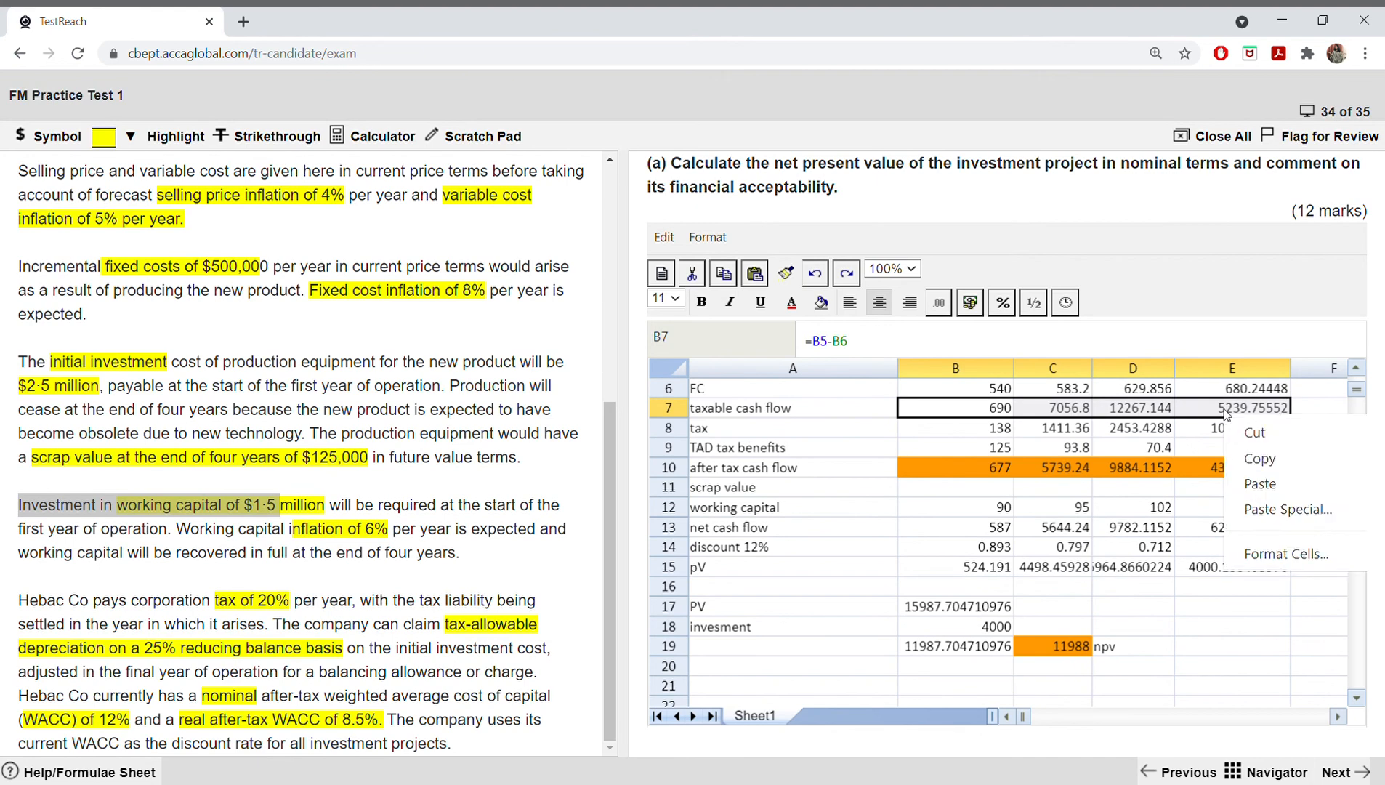
left_click(1239, 458)
scroll(1155, 487, "down", 13)
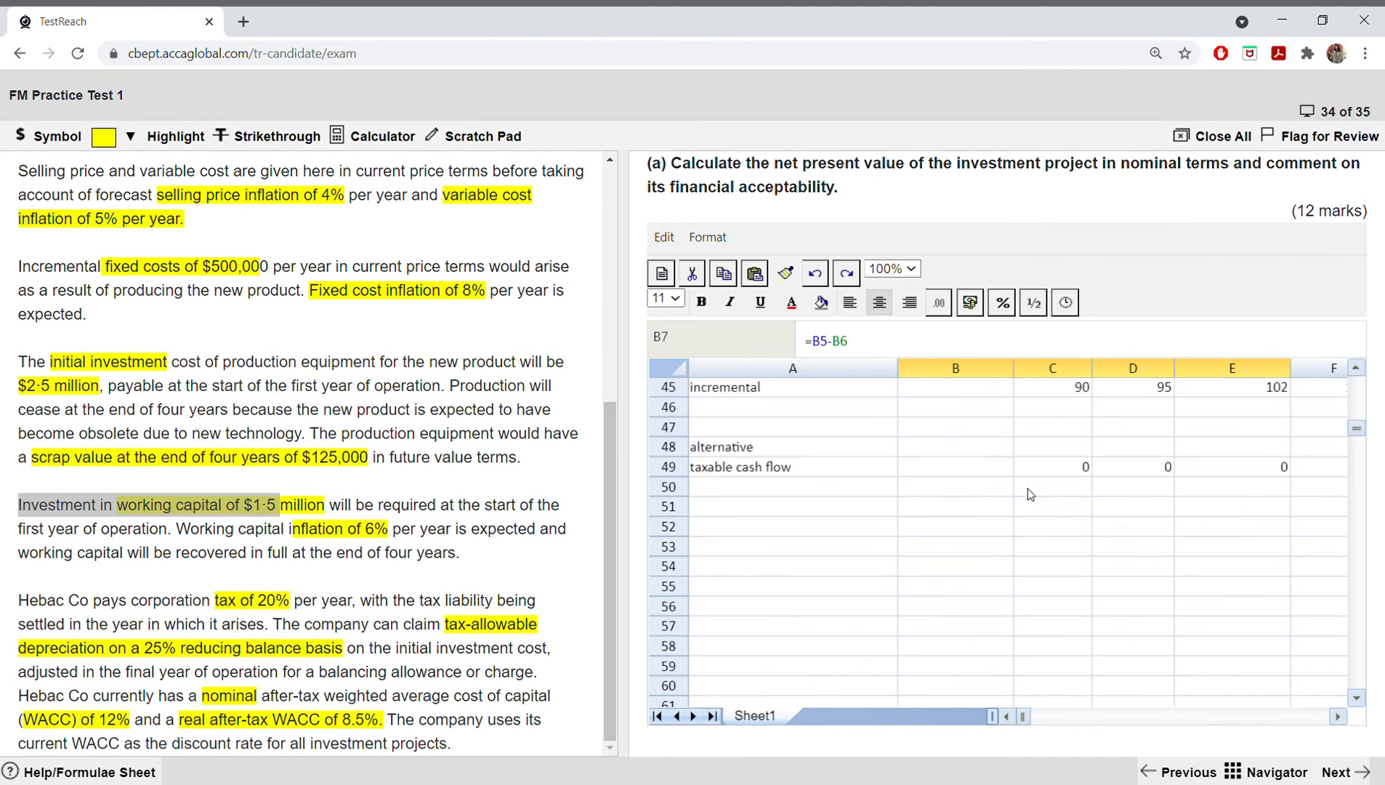
left_click_drag(995, 470, 1209, 473)
right_click(1209, 473)
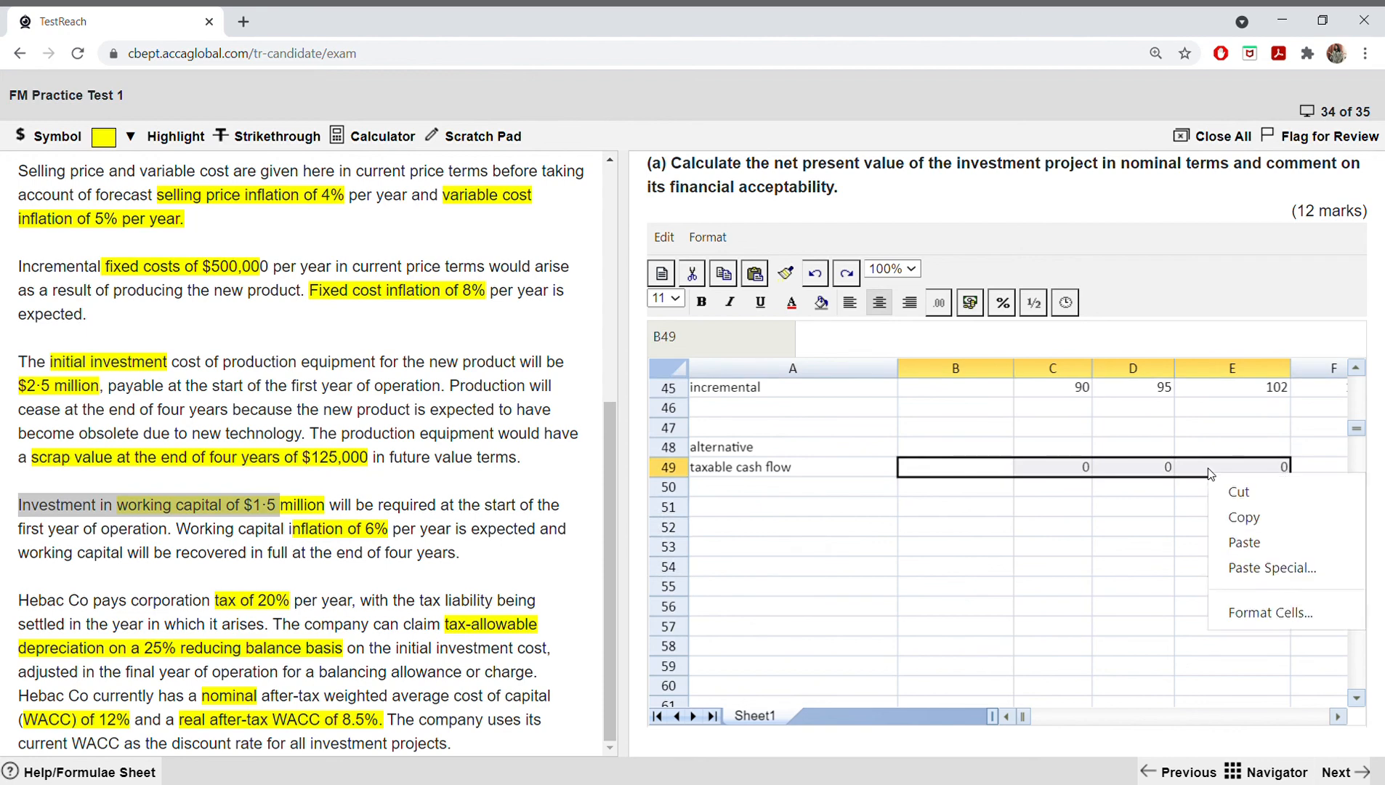
left_click(1272, 567)
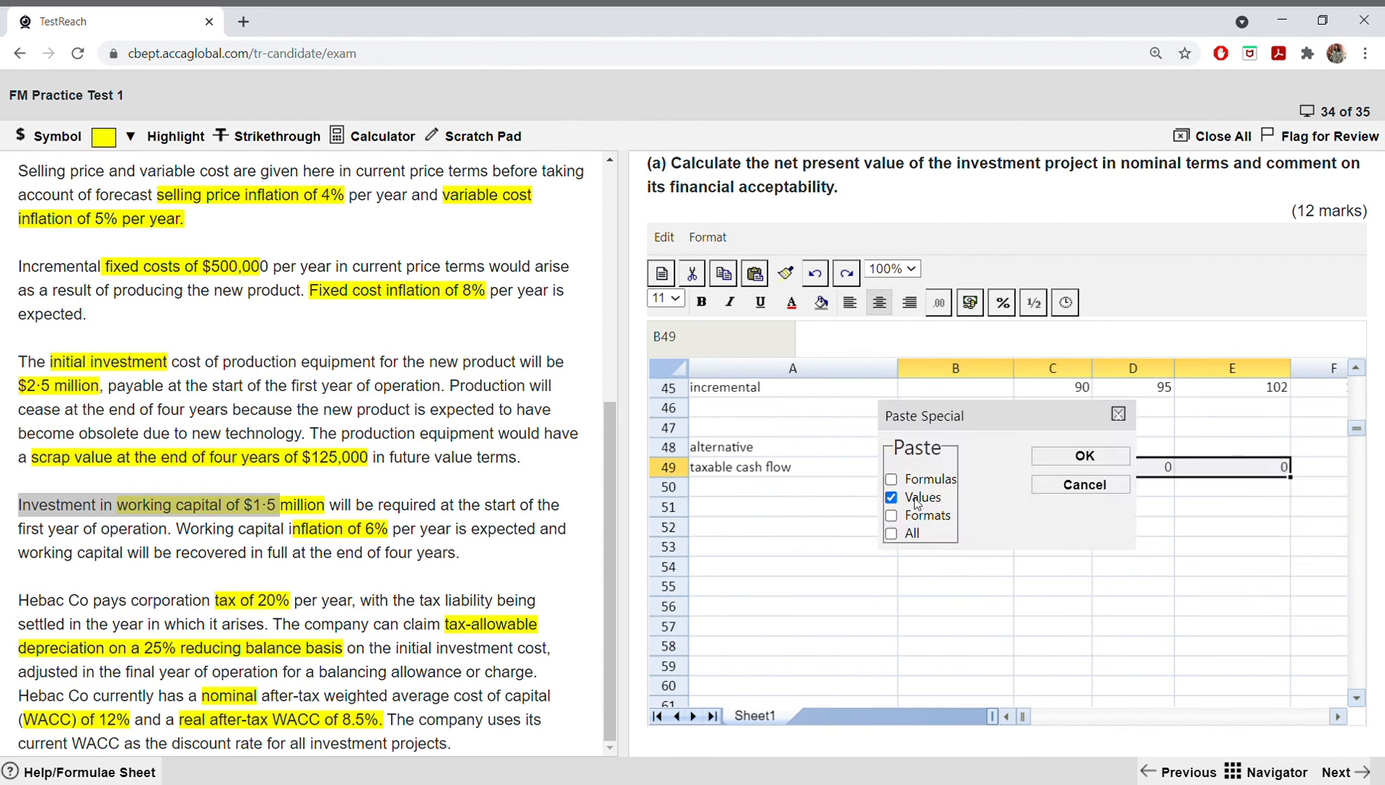
left_click(1053, 458)
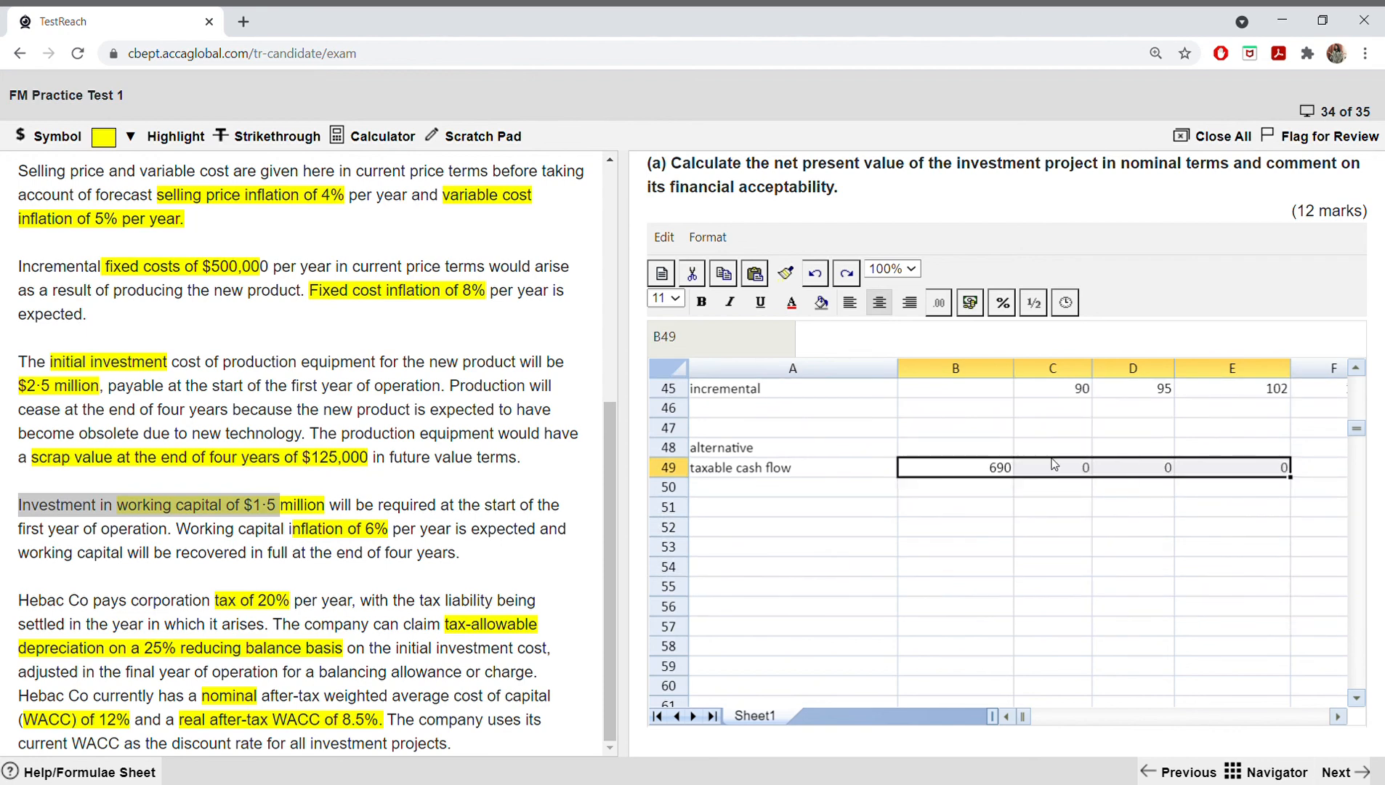
Step: Try filling the B49 figure across to D49, and clear cells B49 to E49 one by one
left_click(992, 468)
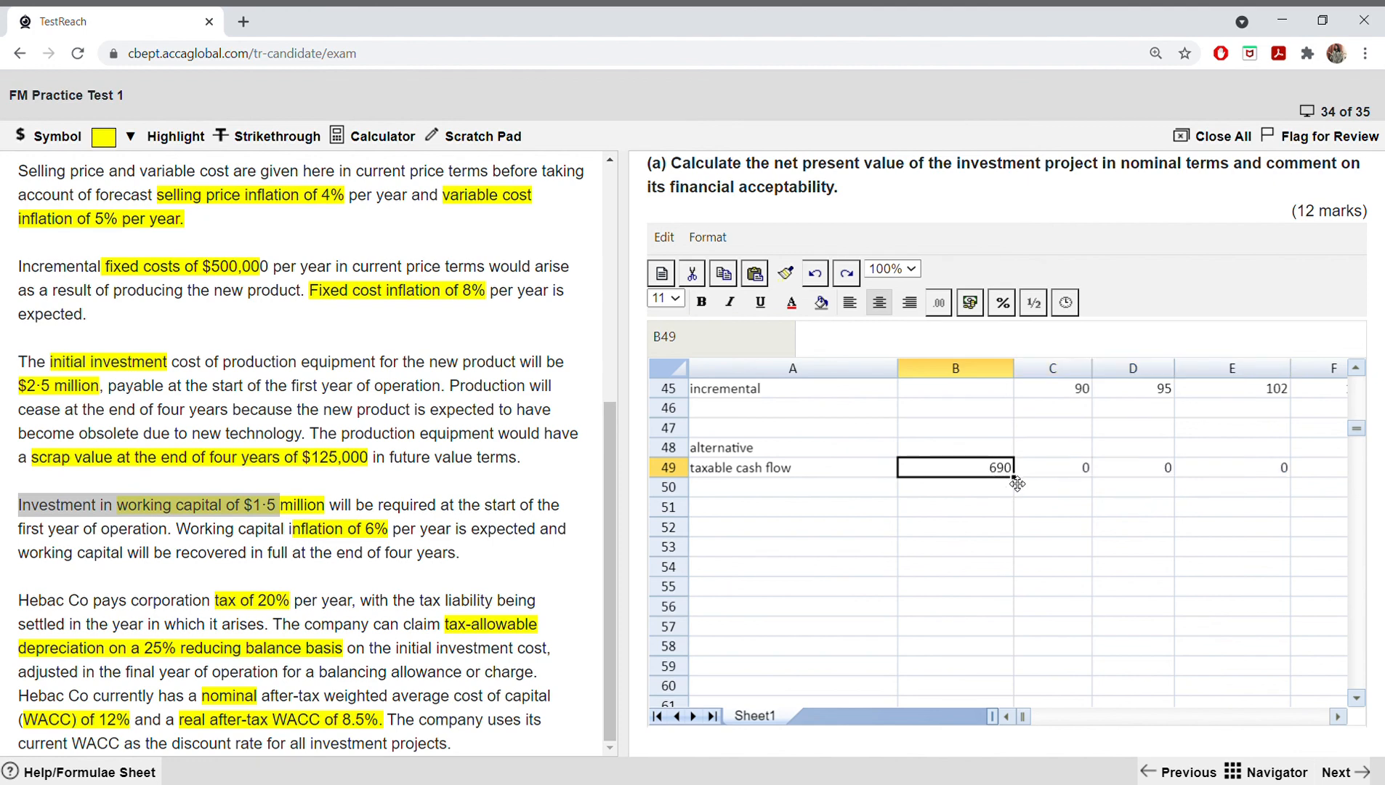
left_click_drag(1019, 486, 1175, 490)
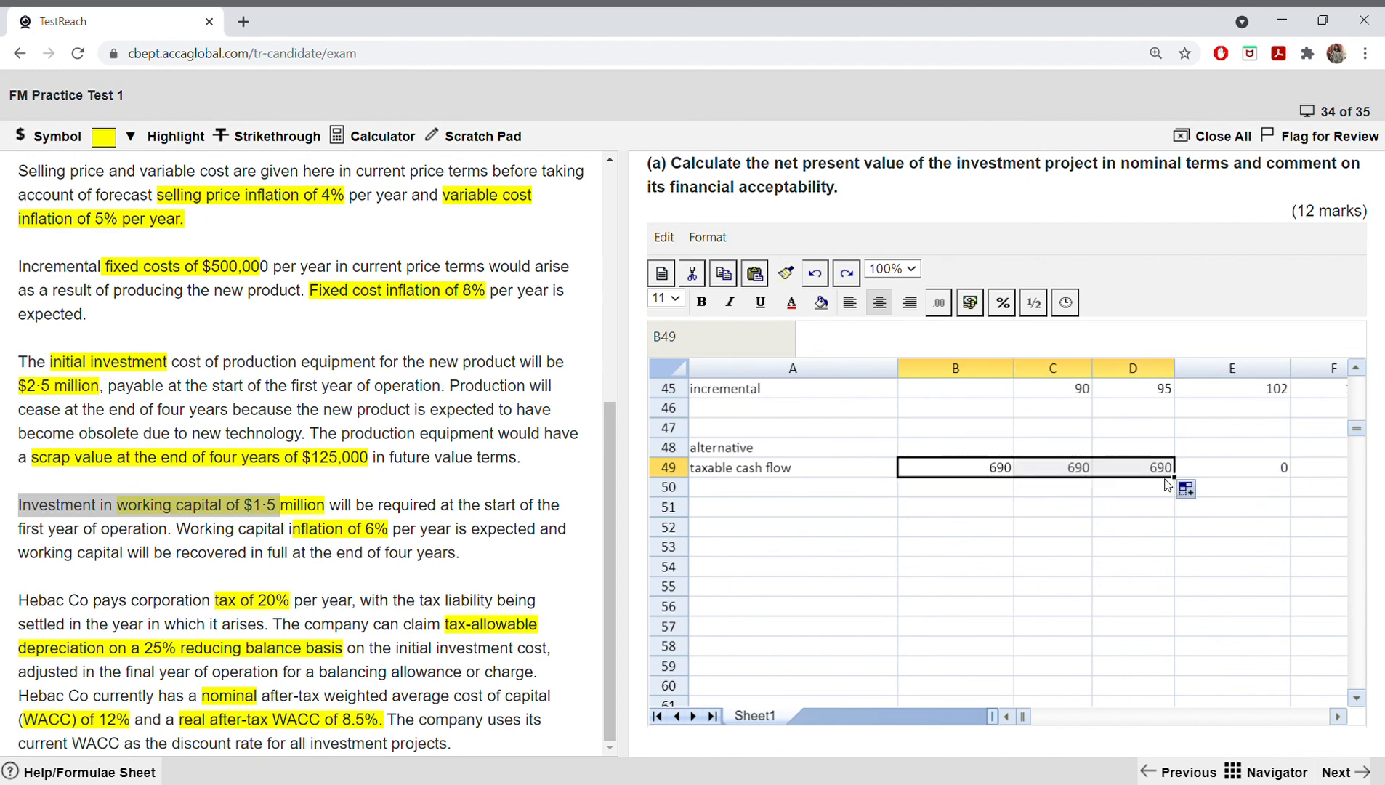
left_click(984, 479)
key("BackSpace")
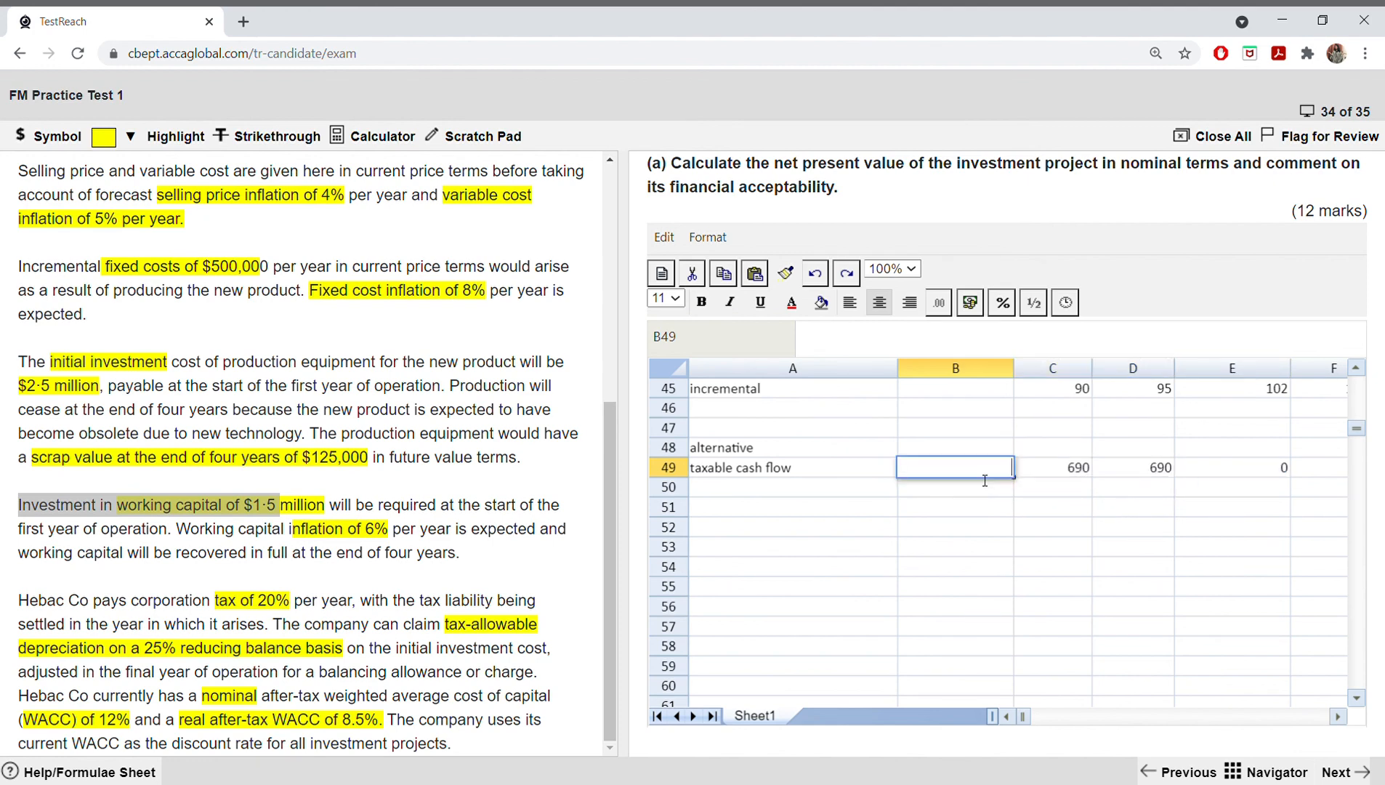
left_click(1025, 473)
key("BackSpace")
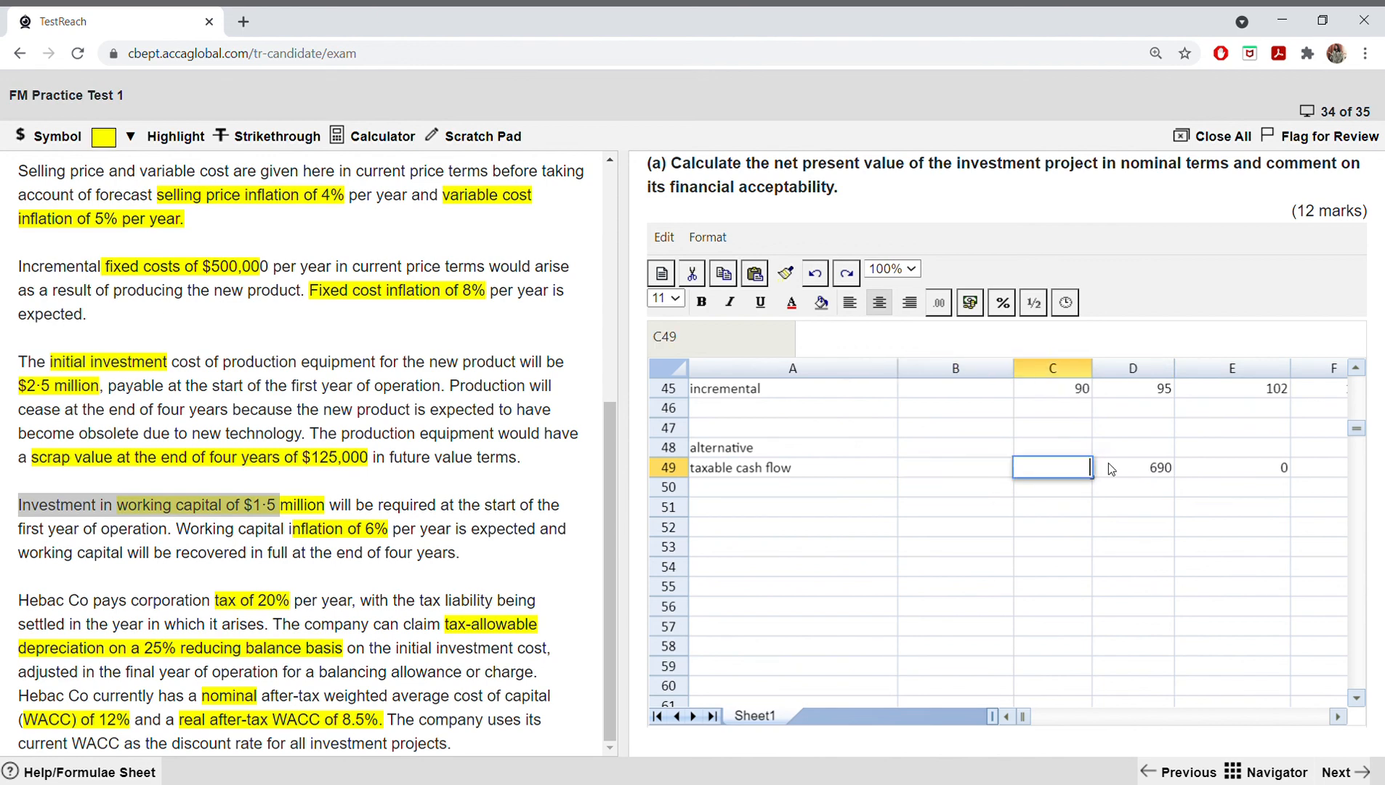
left_click(1104, 468)
key("BackSpace")
left_click(1218, 465)
key("BackSpace")
left_click(975, 472)
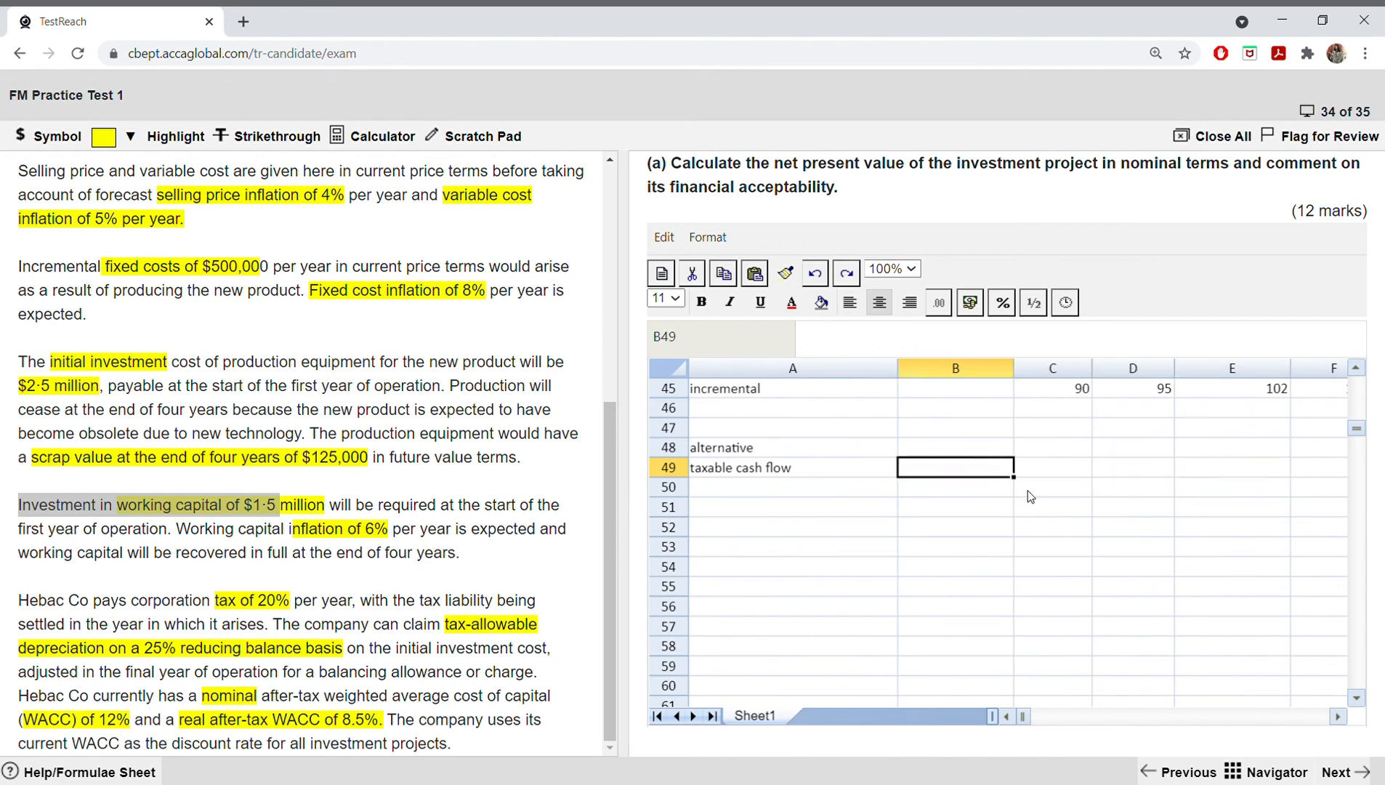
Step: Copy the taxable cash flow figures B7:E7 and select B49:E49 as the destination
scroll(1028, 492, "up", 10)
scroll(1029, 493, "up", 3)
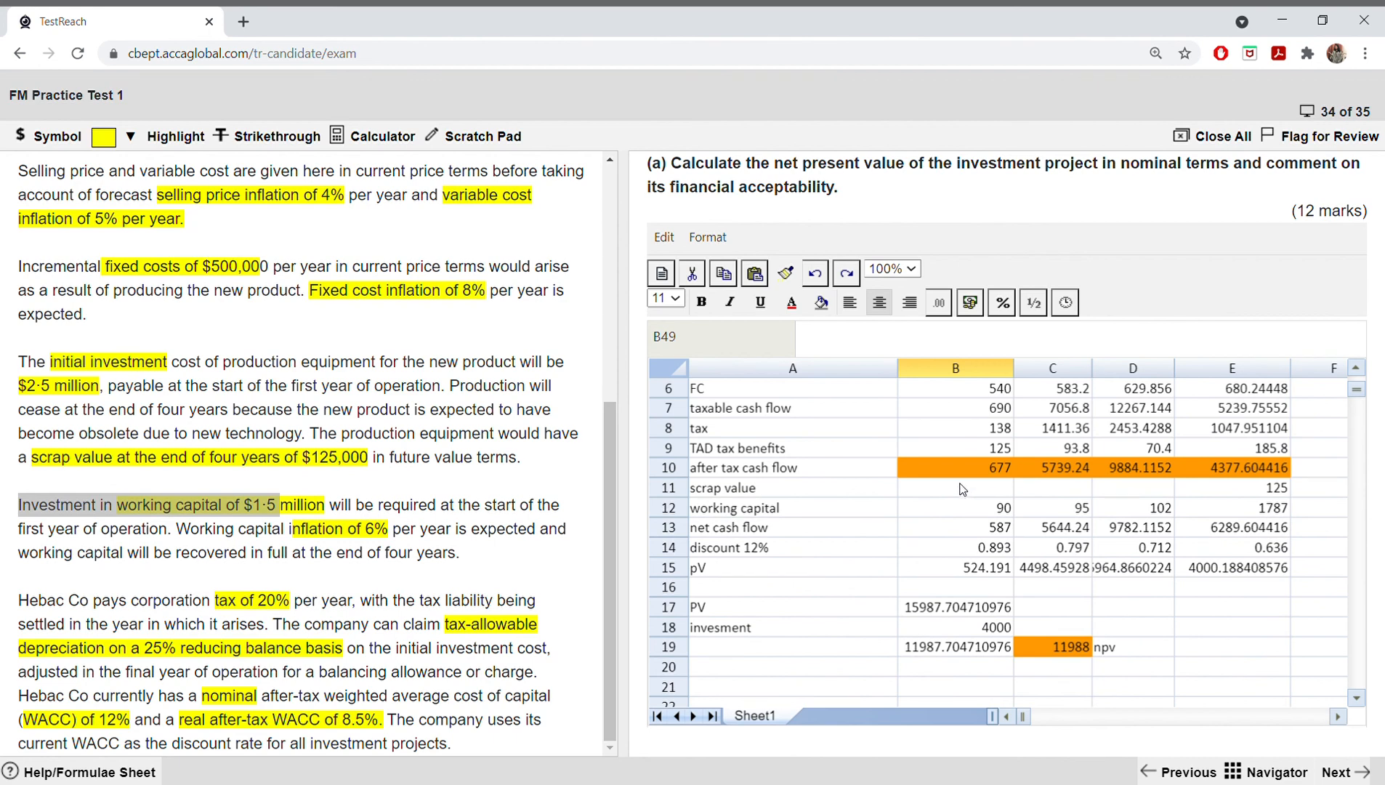
scroll(964, 489, "up", 2)
left_click_drag(980, 505, 1214, 509)
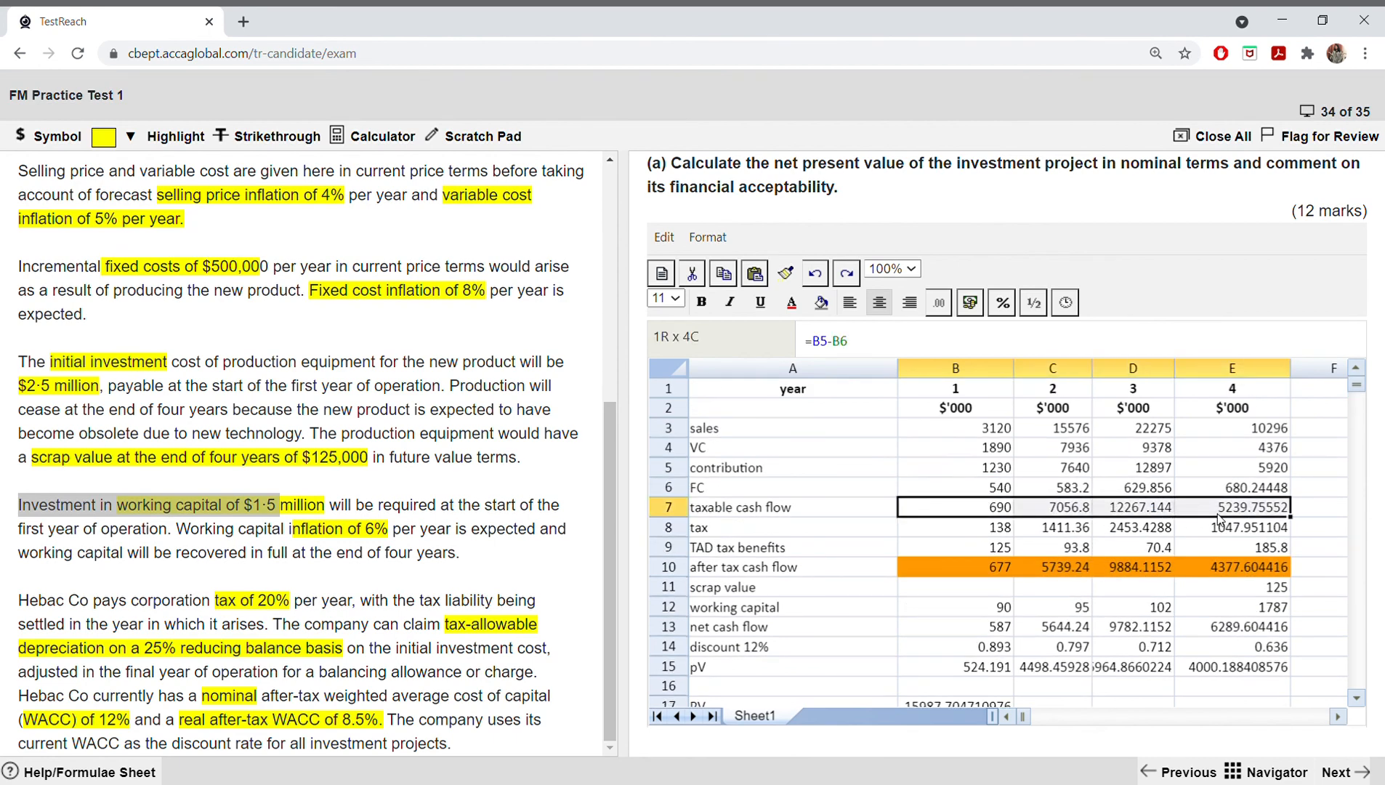
right_click(1213, 511)
left_click(1246, 559)
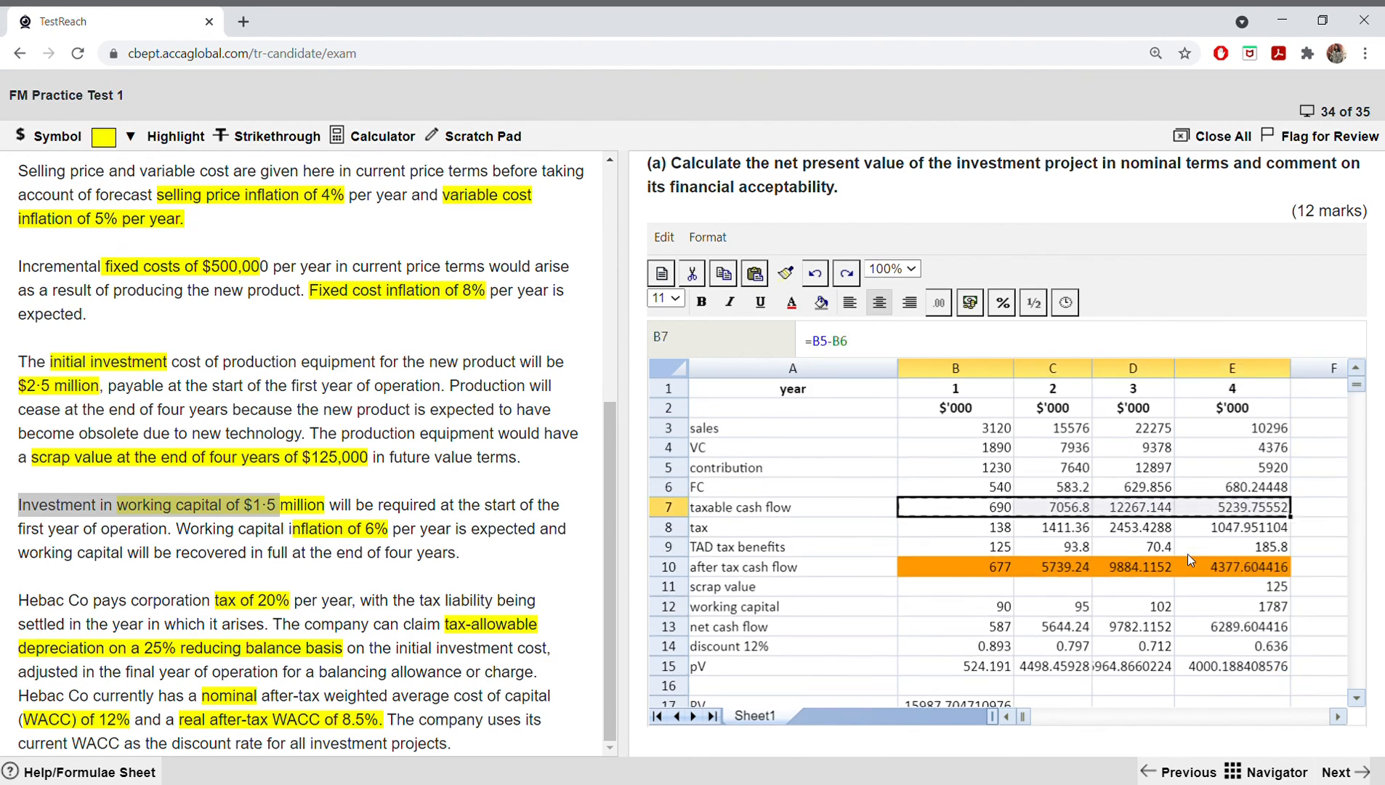
scroll(1030, 511, "down", 8)
scroll(1024, 504, "down", 8)
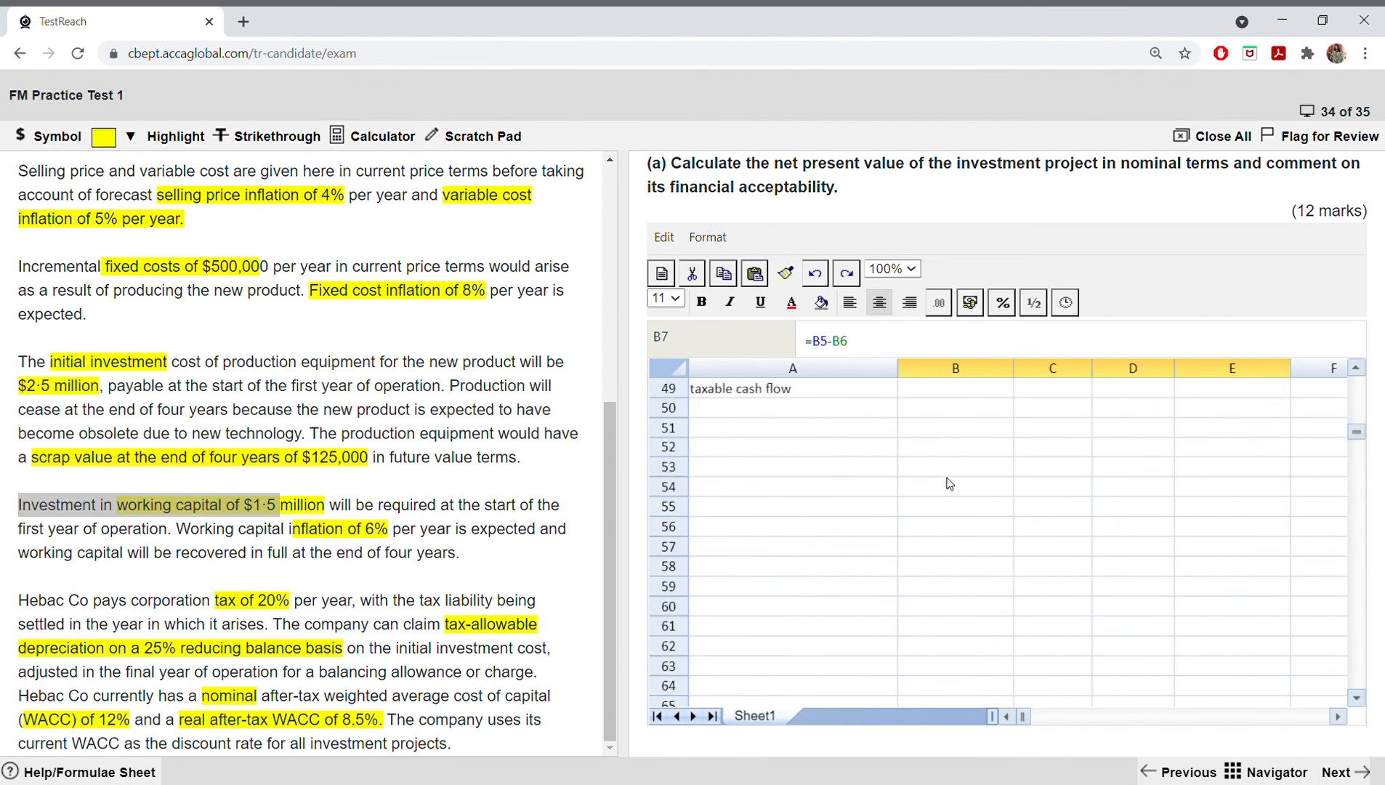
scroll(929, 482, "up", 1)
left_click_drag(938, 449, 1191, 444)
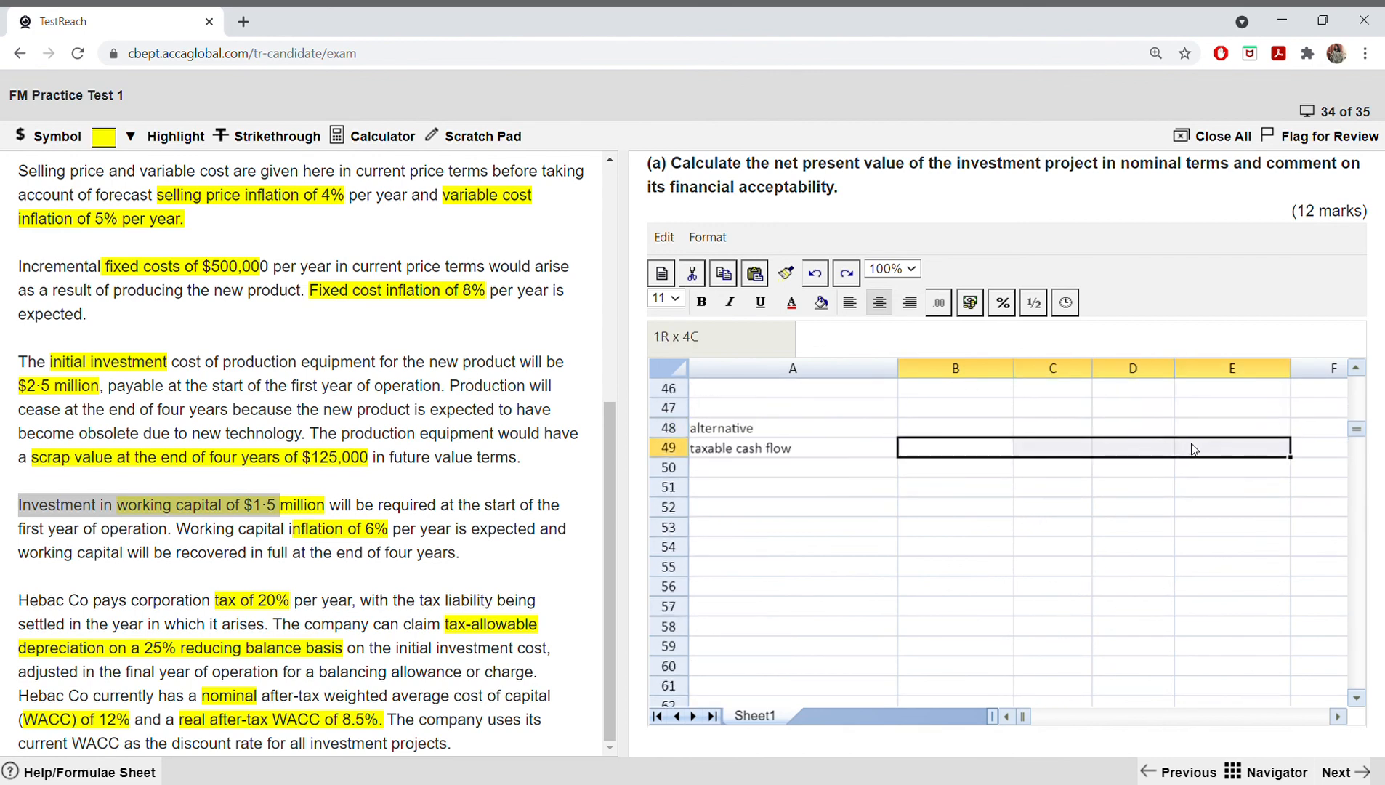
right_click(1192, 450)
left_click(1226, 521)
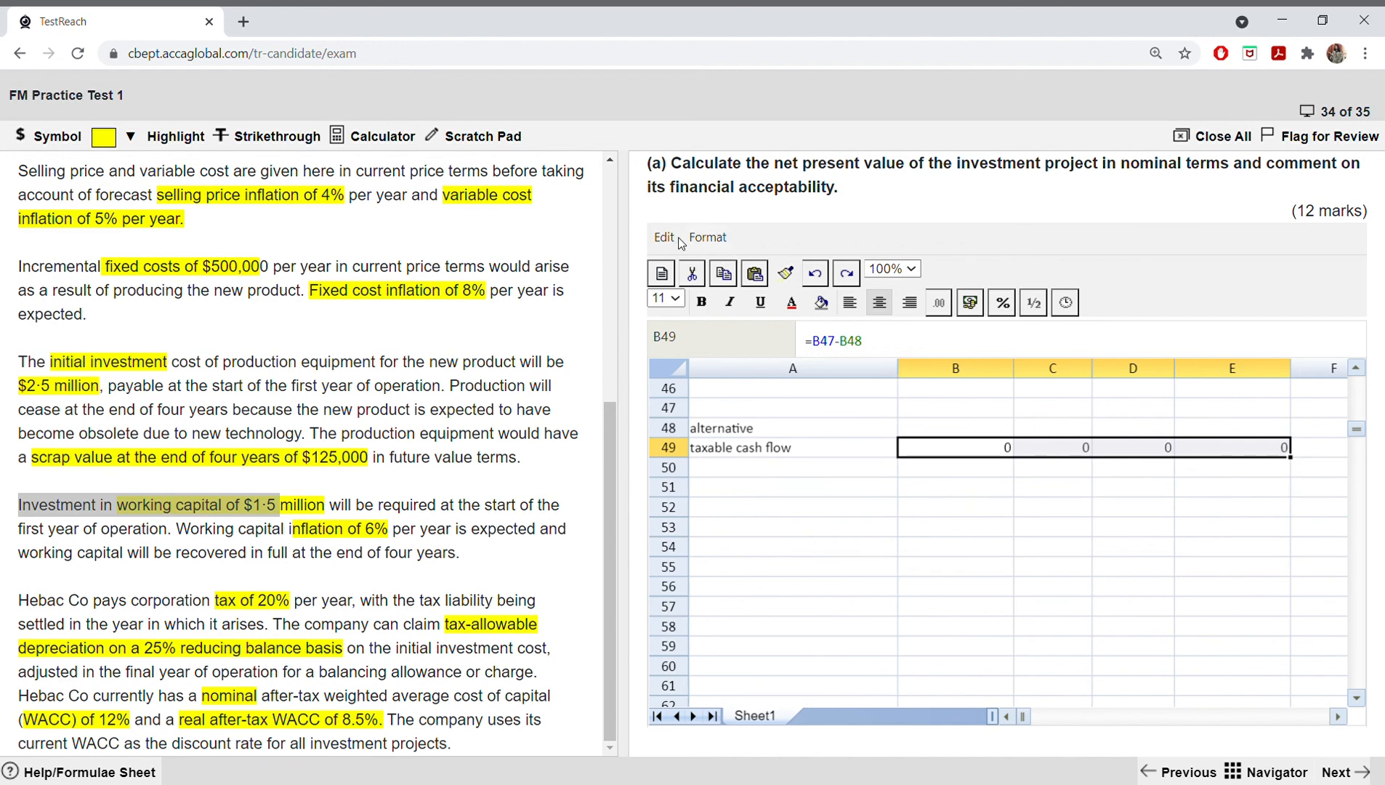
left_click(814, 273)
Step: Paste the copied taxable cash flow figures into B49:E49 as values only, without formulas or formats
right_click(969, 456)
left_click(1032, 552)
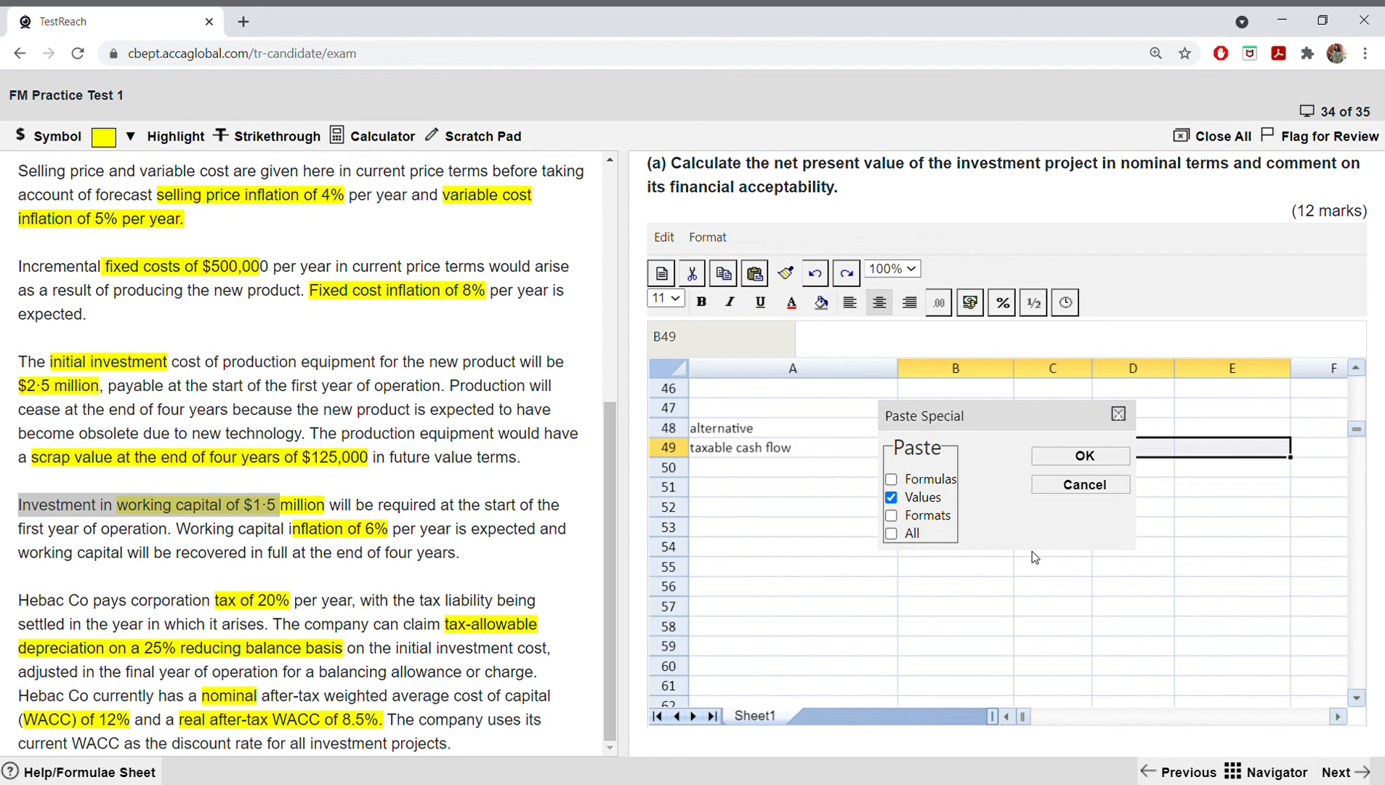
left_click(891, 497)
left_click(890, 515)
left_click(891, 498)
left_click(1057, 456)
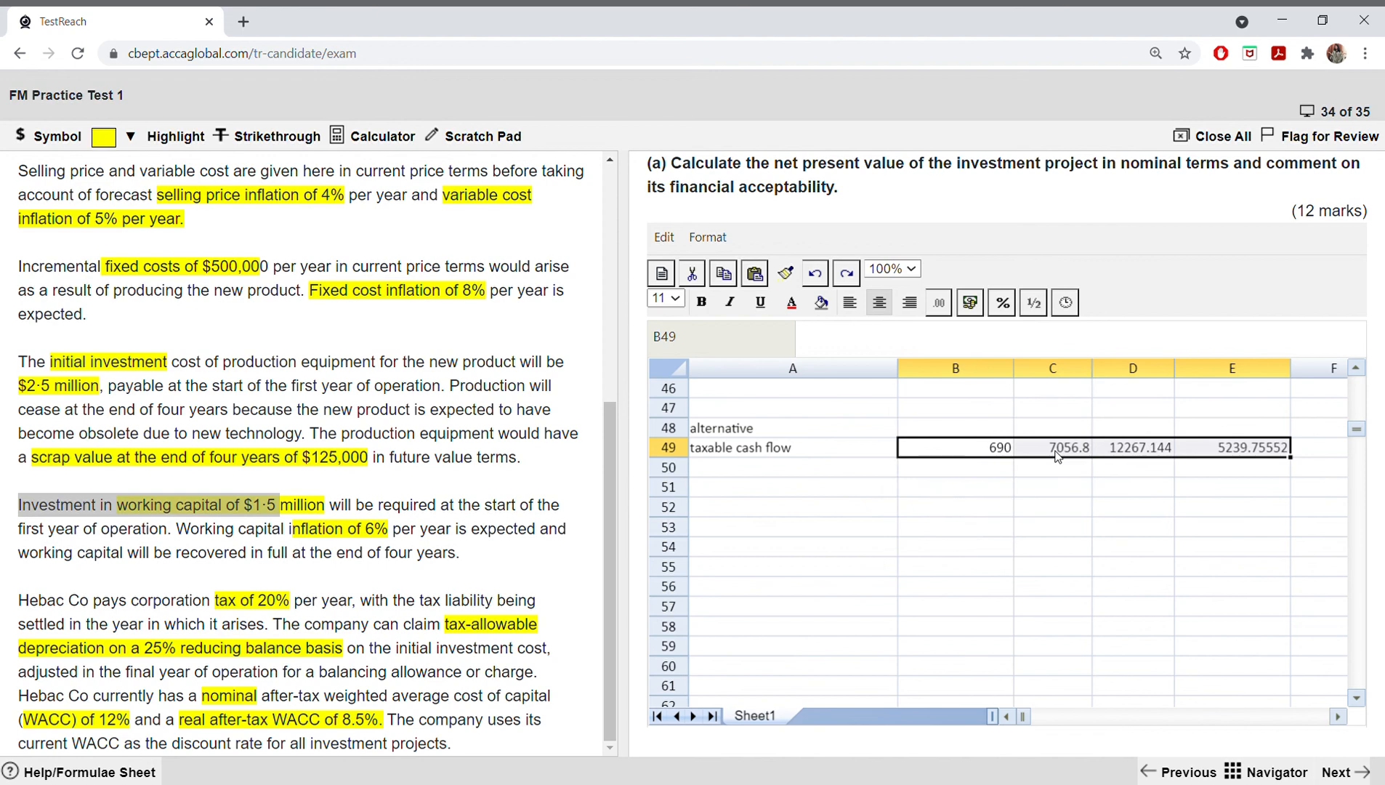
Step: Label A50 "TAD" and enter 625, 469, 352 and 929 in B50 to E50
left_click(792, 475)
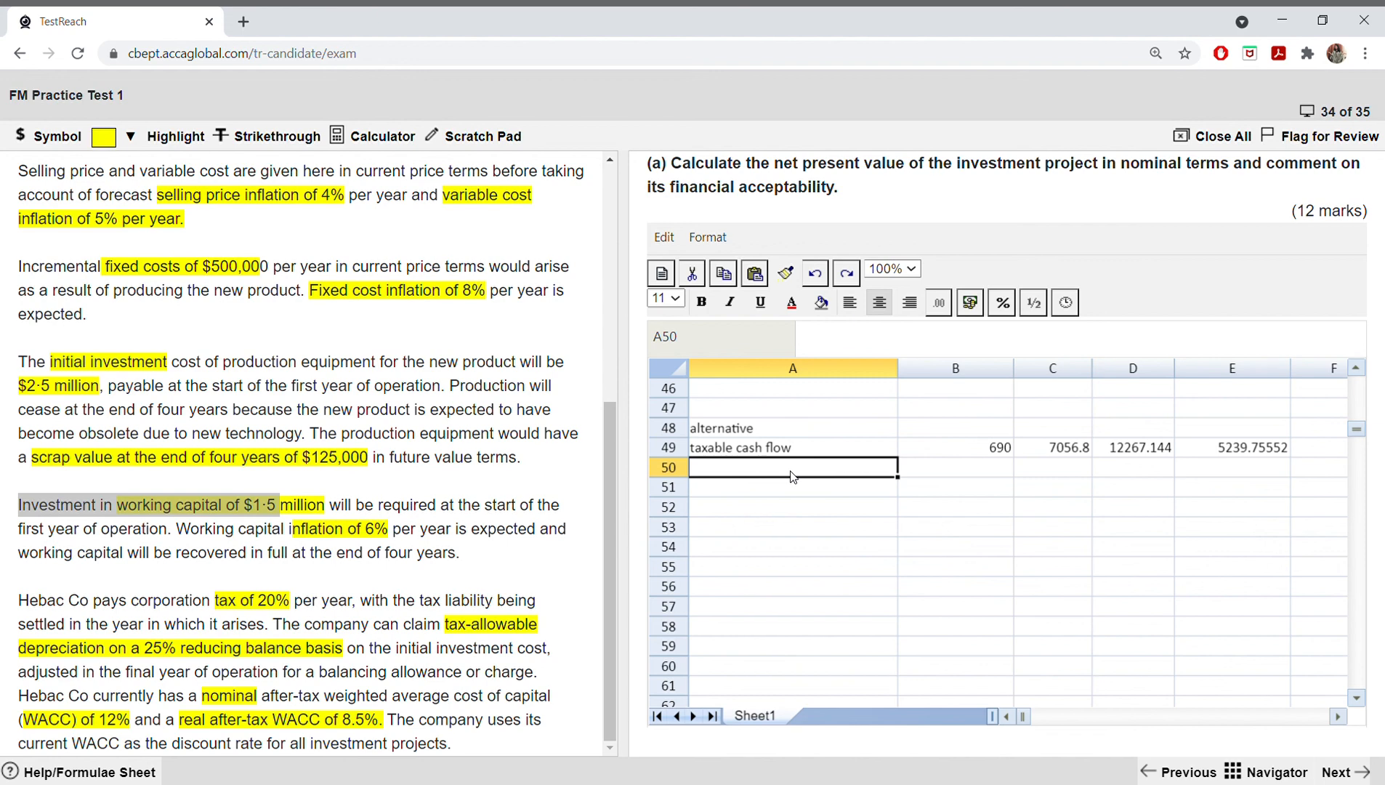
type("T")
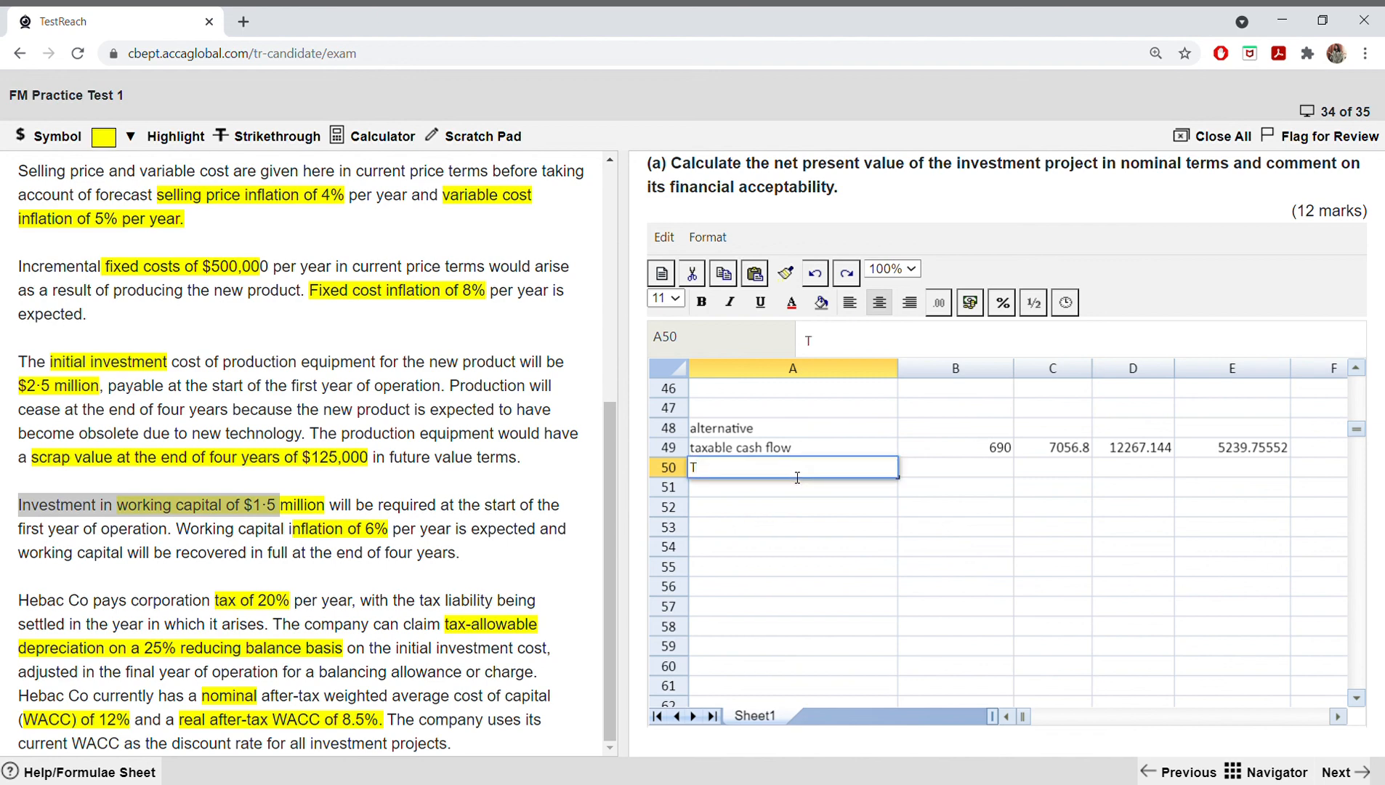
type("AD")
left_click(936, 480)
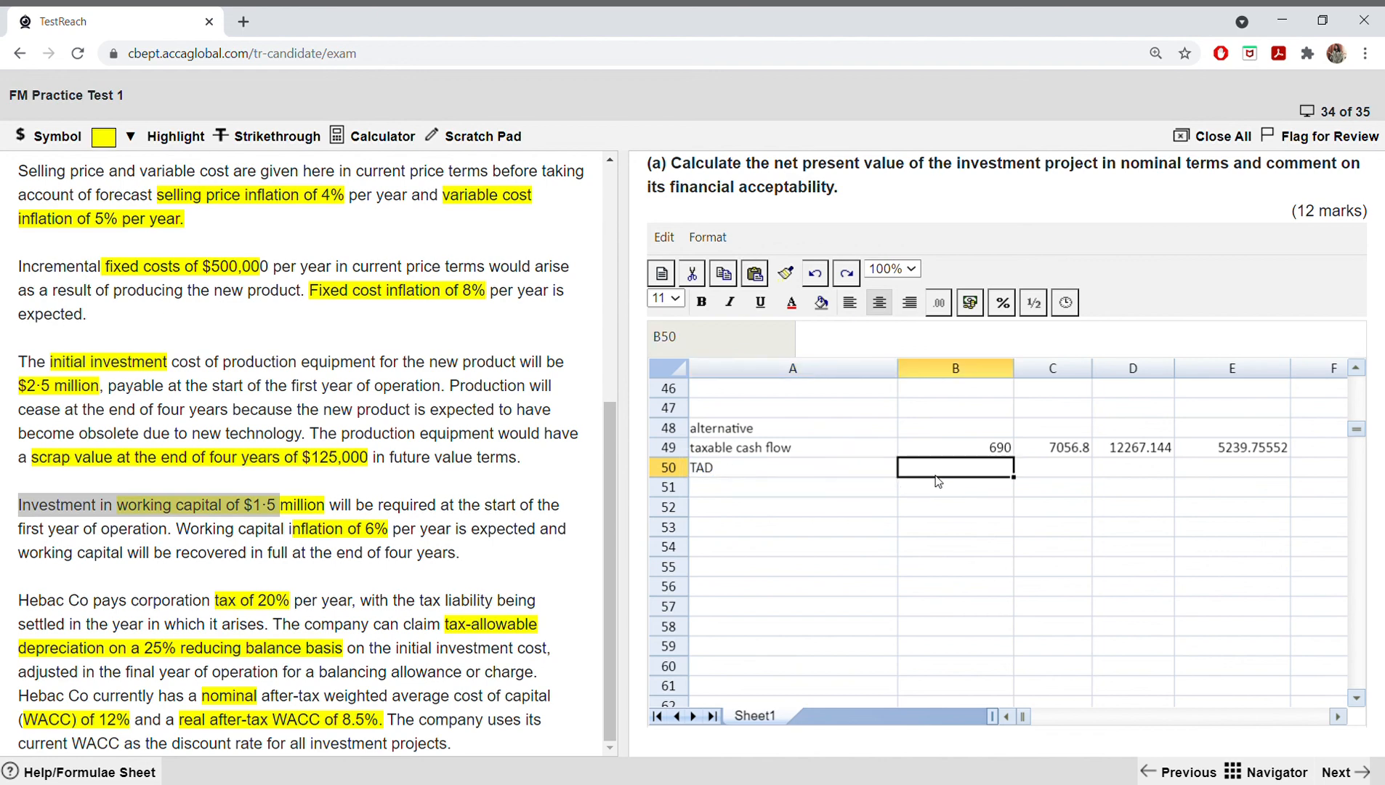
type("625")
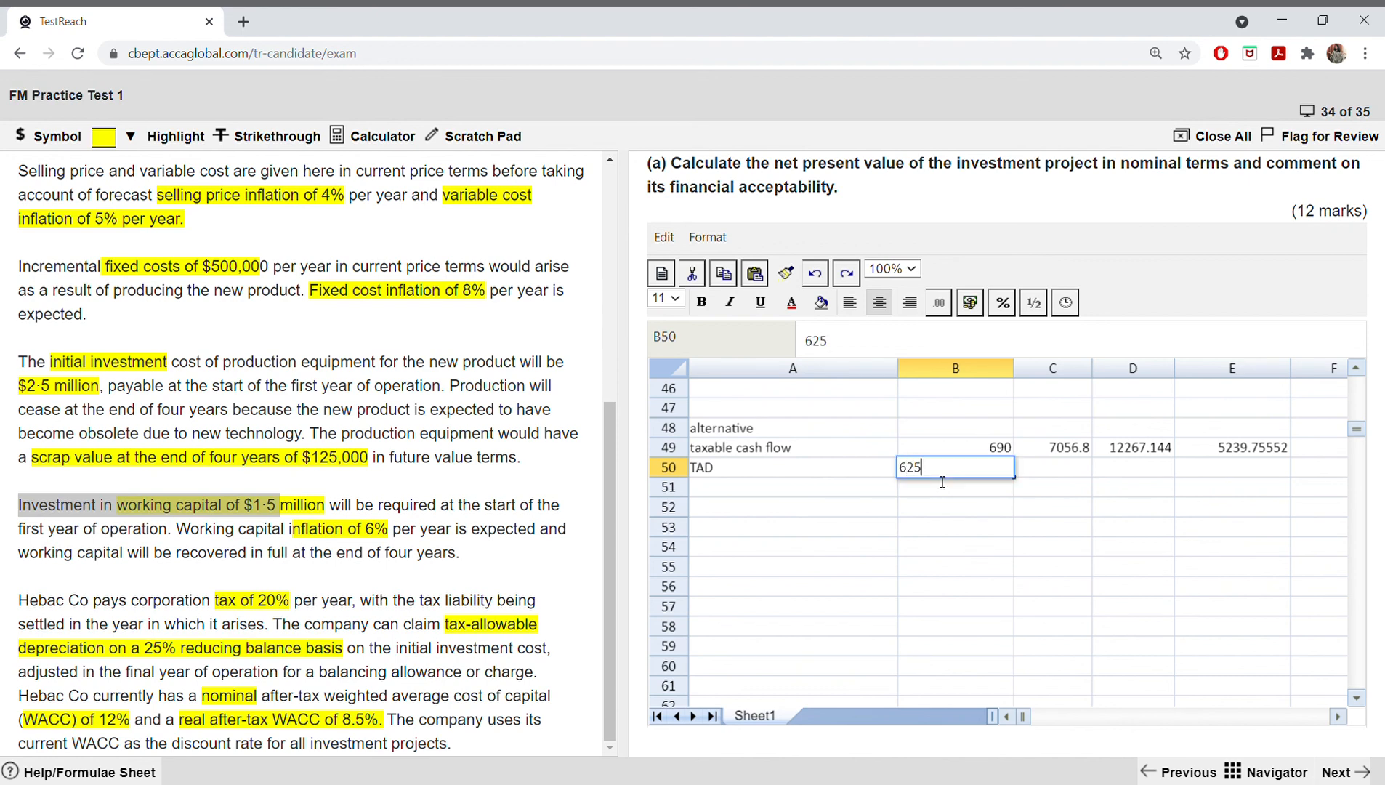
key("Tab")
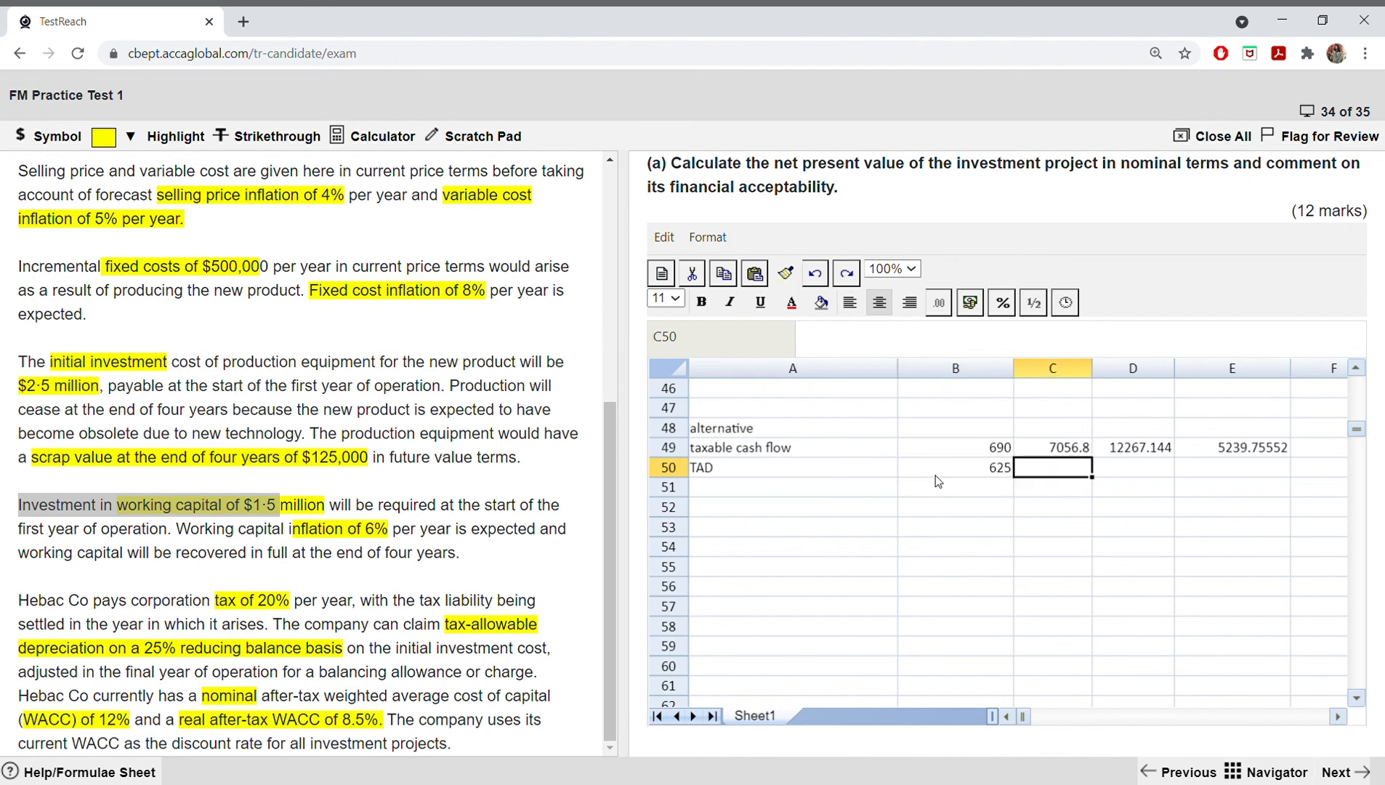
type("469")
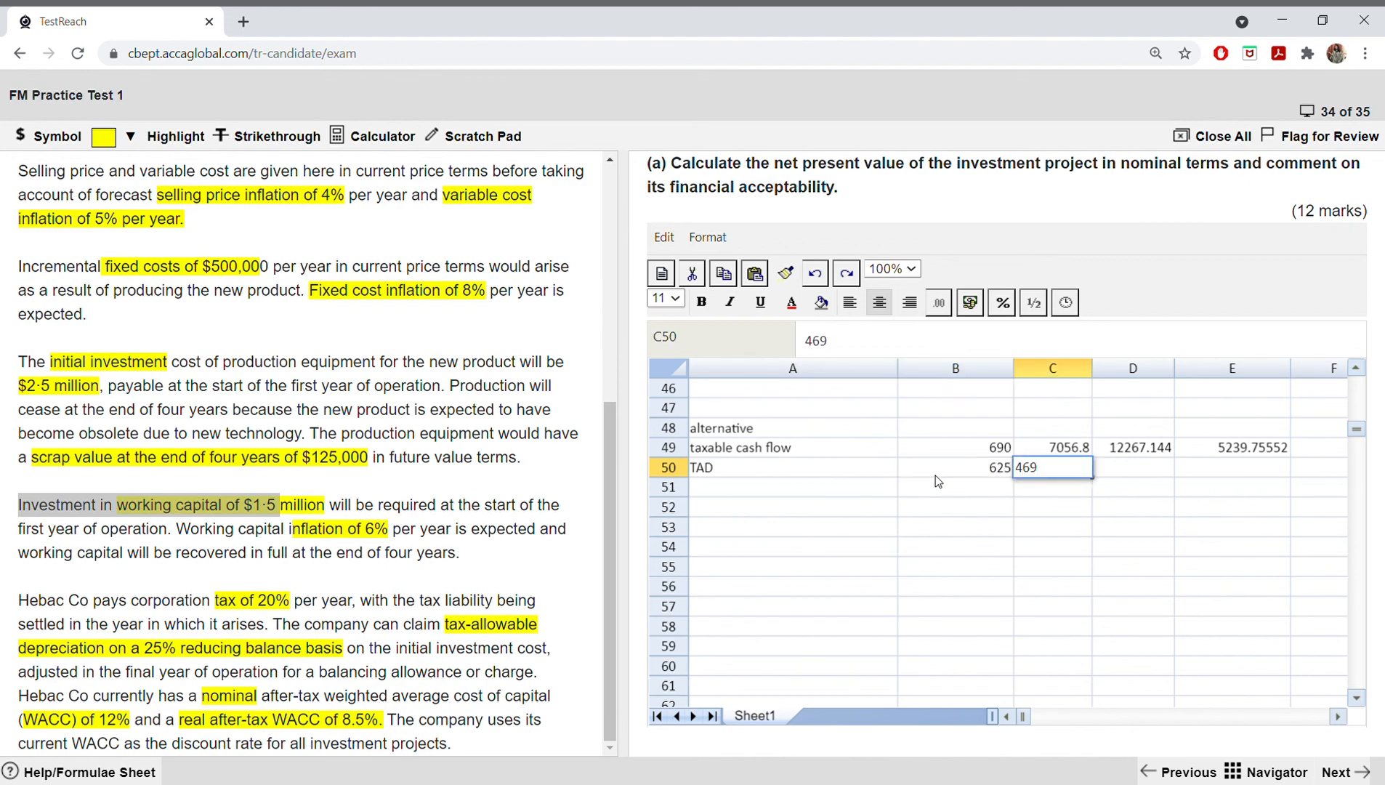
key("Tab")
type("352")
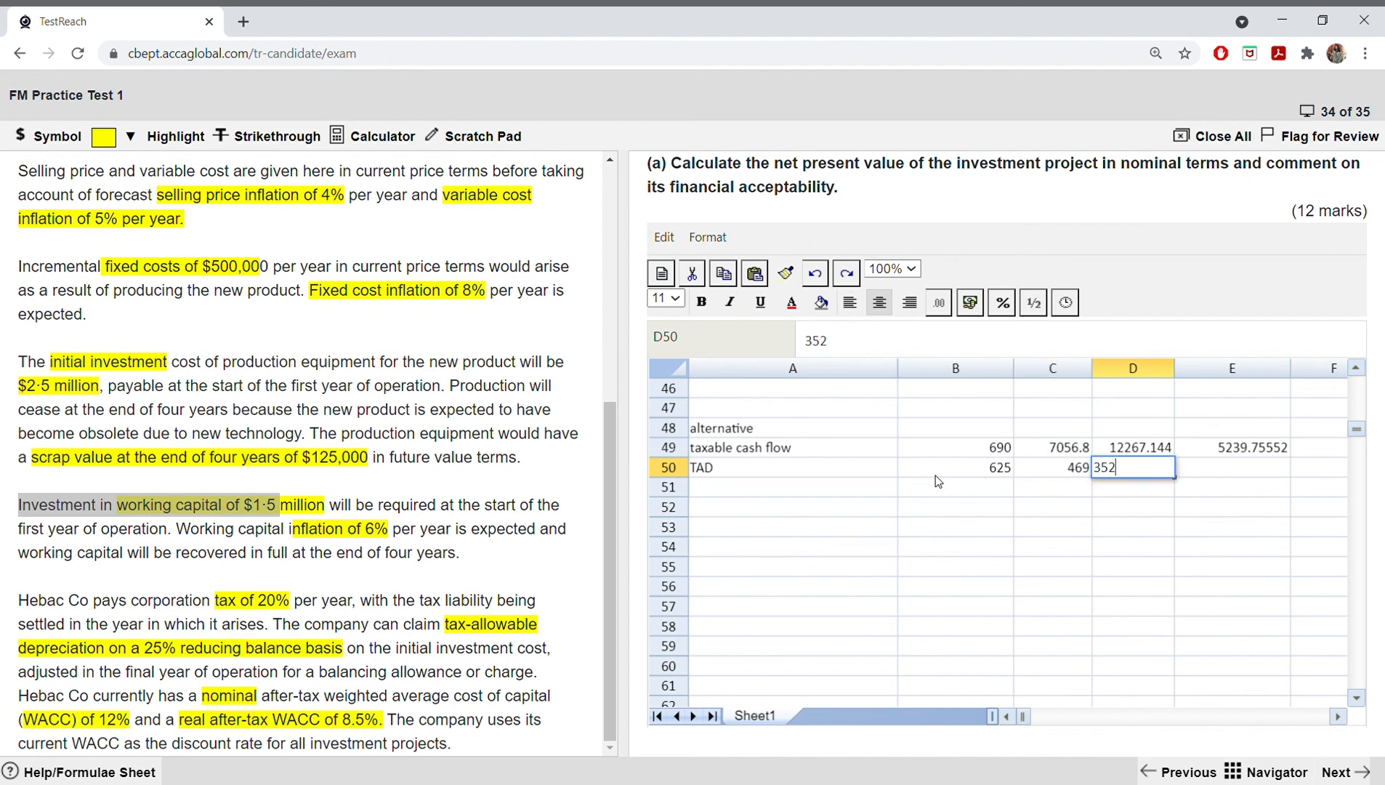
key("Tab")
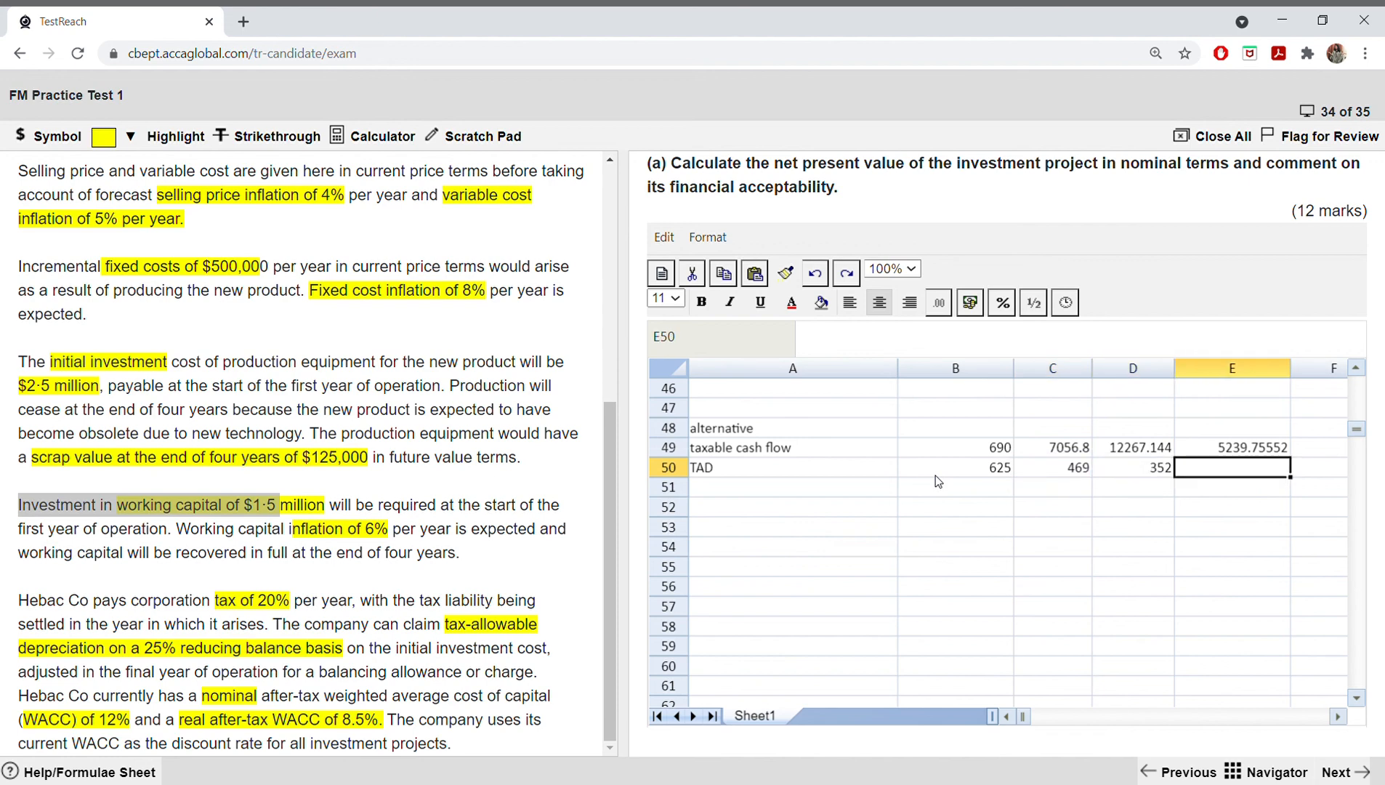
type("929")
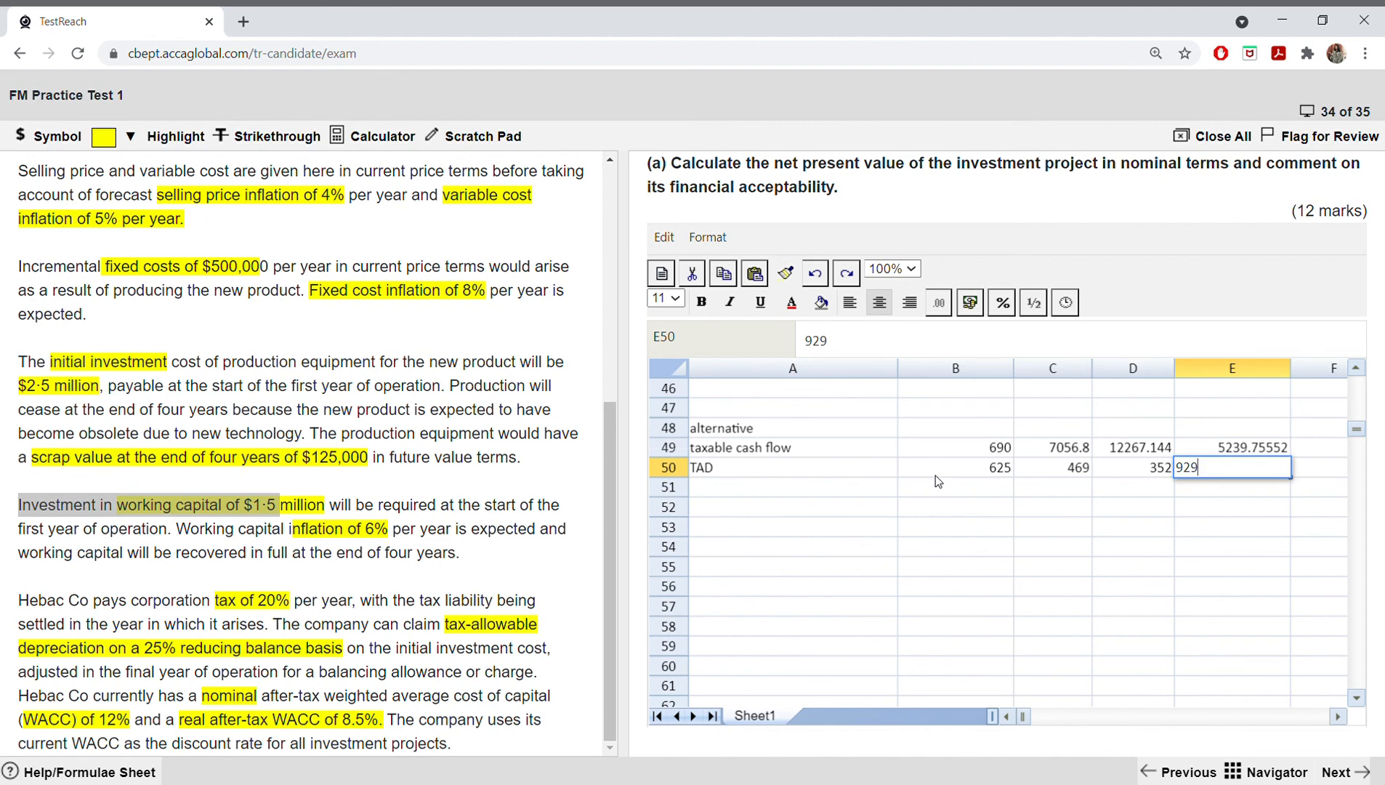
Step: Enter the row label "taxable peofit" in A51, below the TAD row
left_click(762, 513)
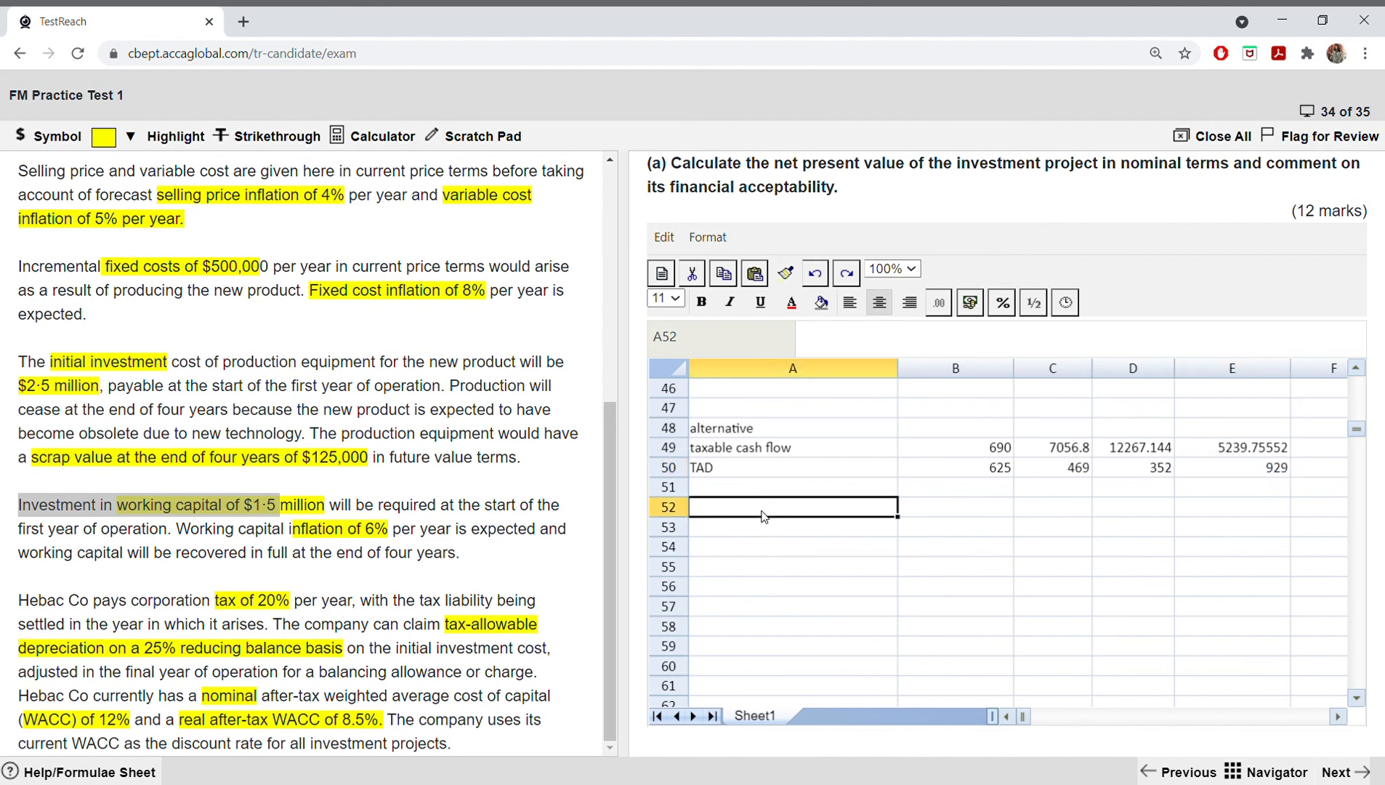
key("Up")
type("taxab")
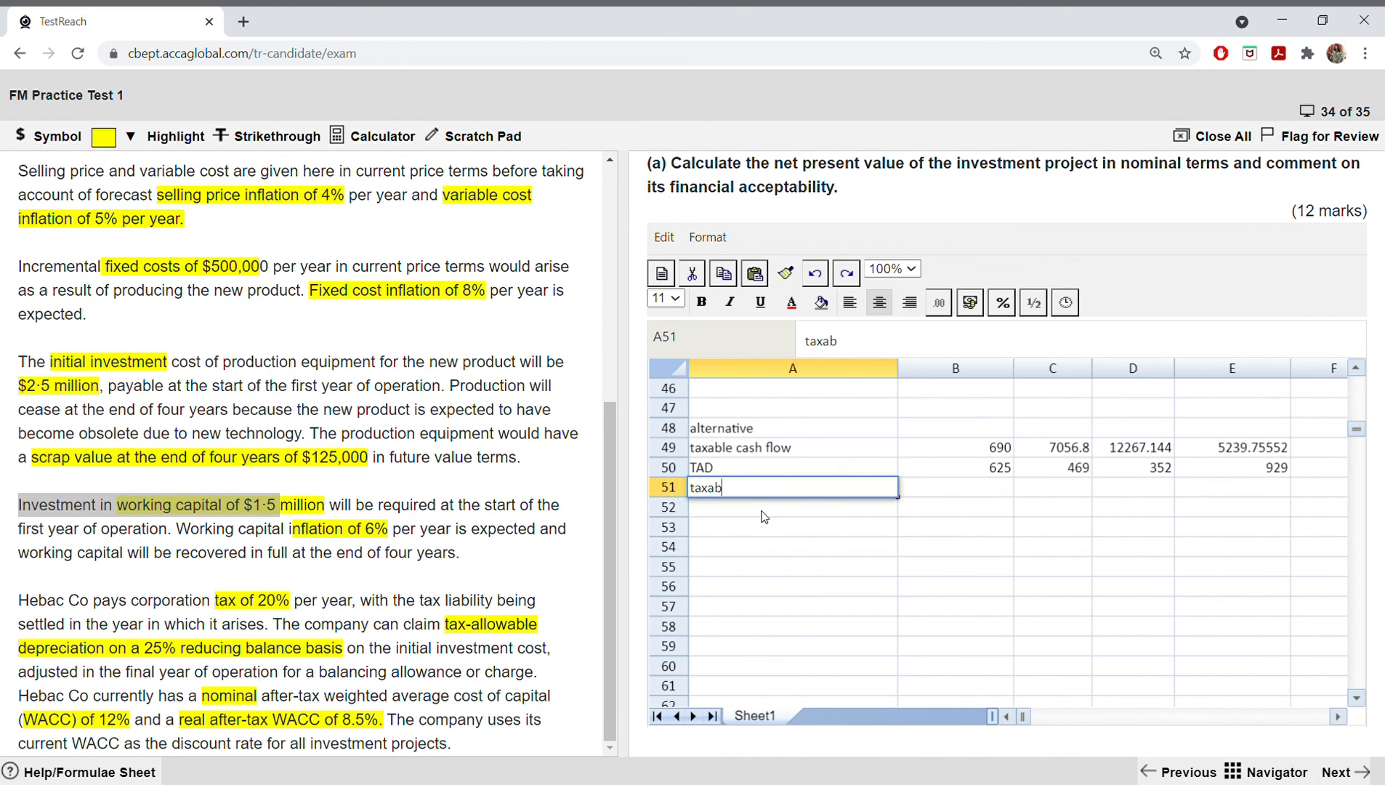
type("le peofit")
Step: Calculate taxable cash flow less TAD with =(B49-B50) in B51, and fill the formula across to E51
left_click(955, 492)
type("=")
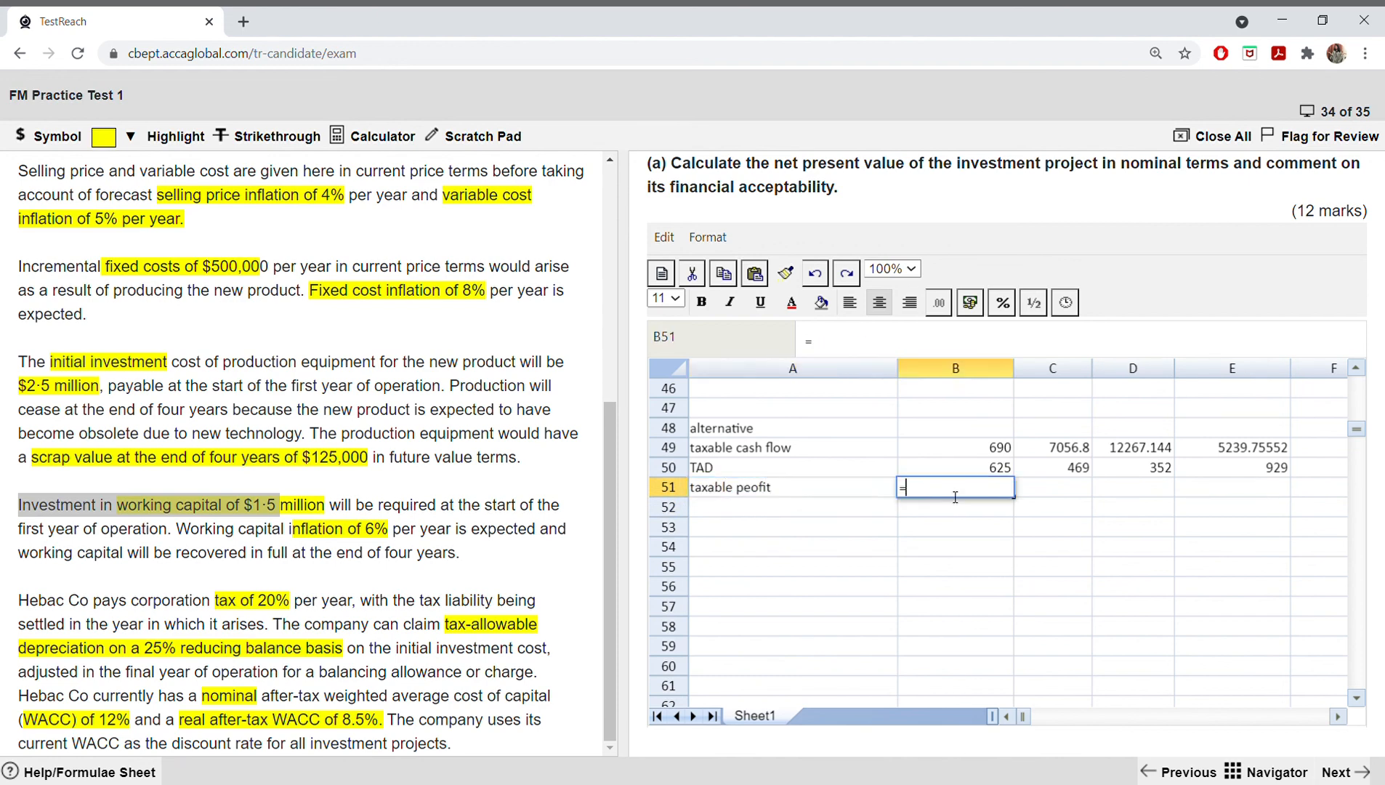
type("(")
left_click(957, 453)
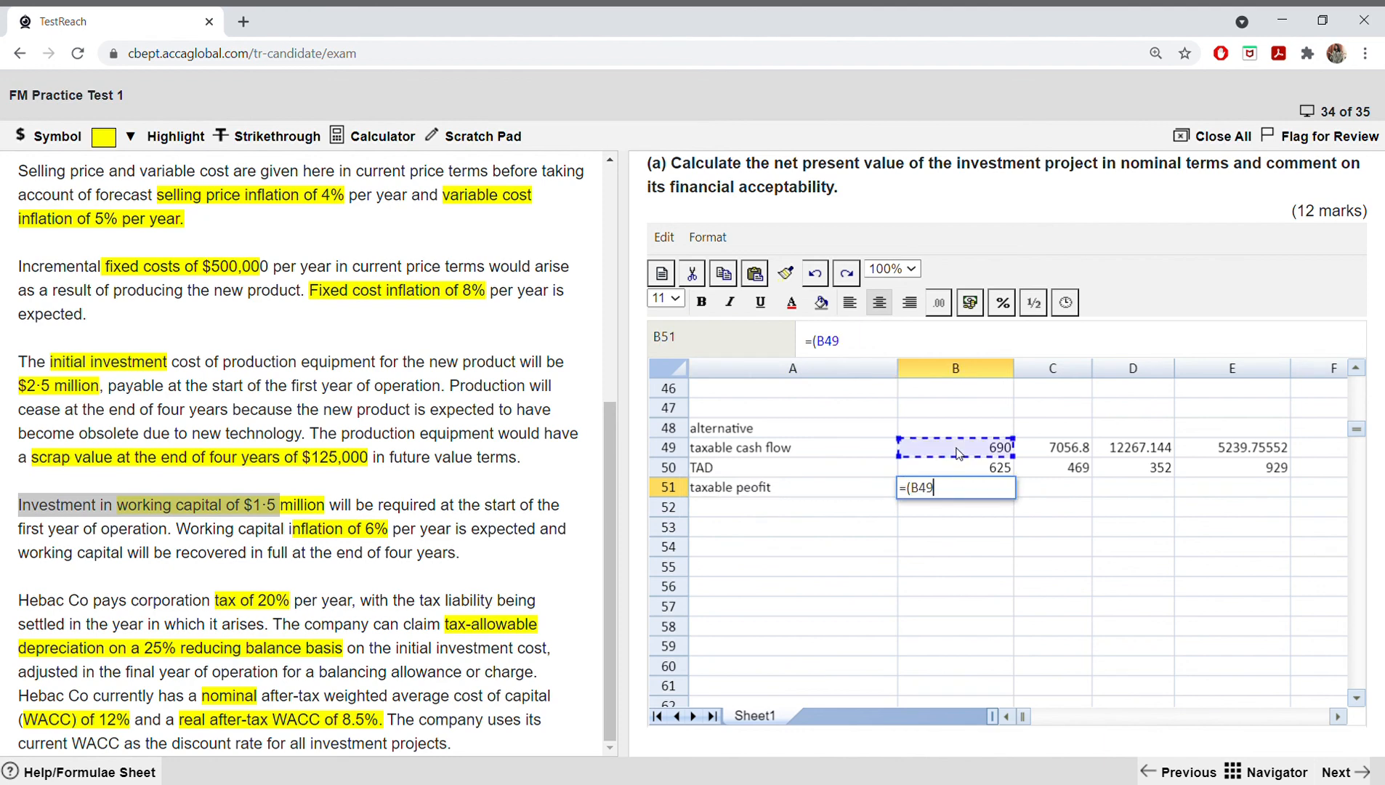
type("-")
left_click(964, 477)
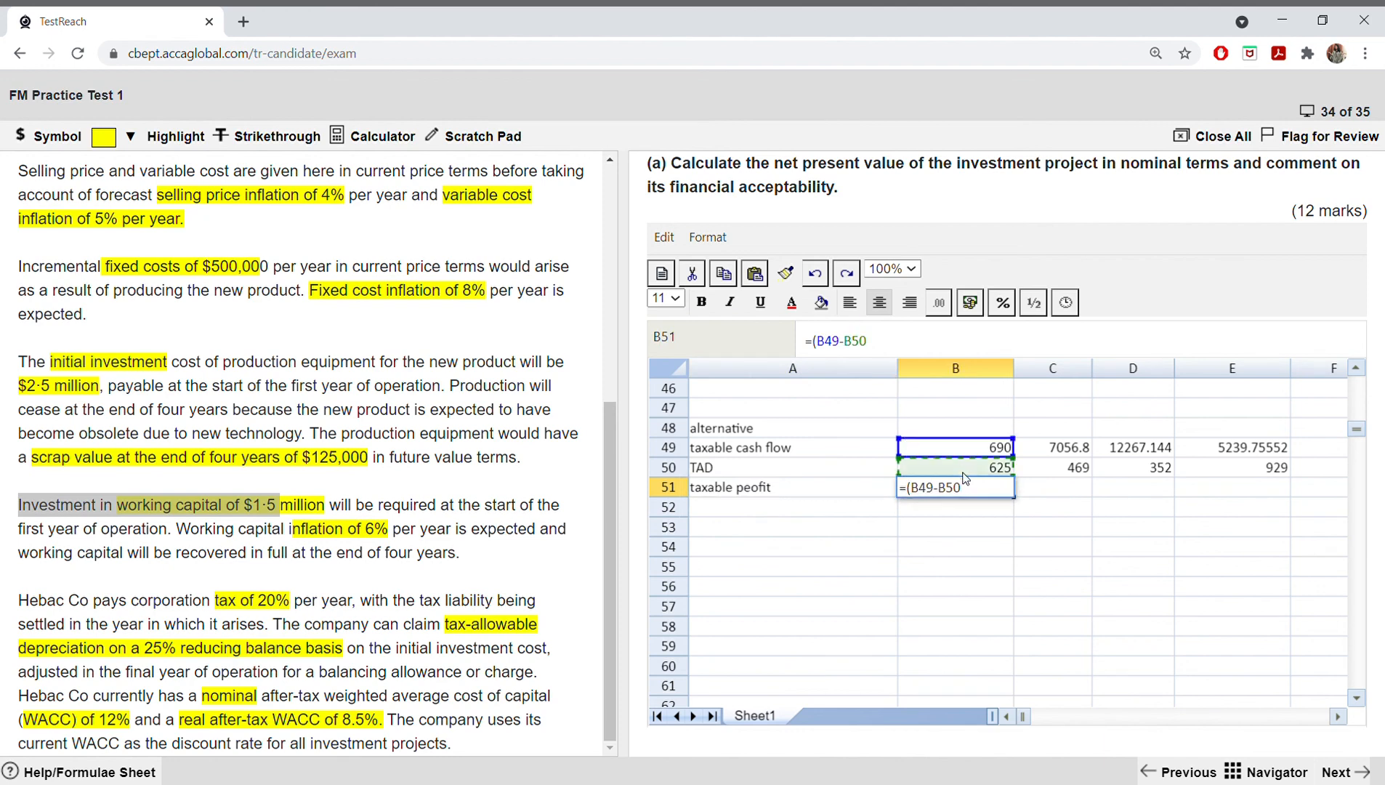
key("Return")
left_click(1005, 492)
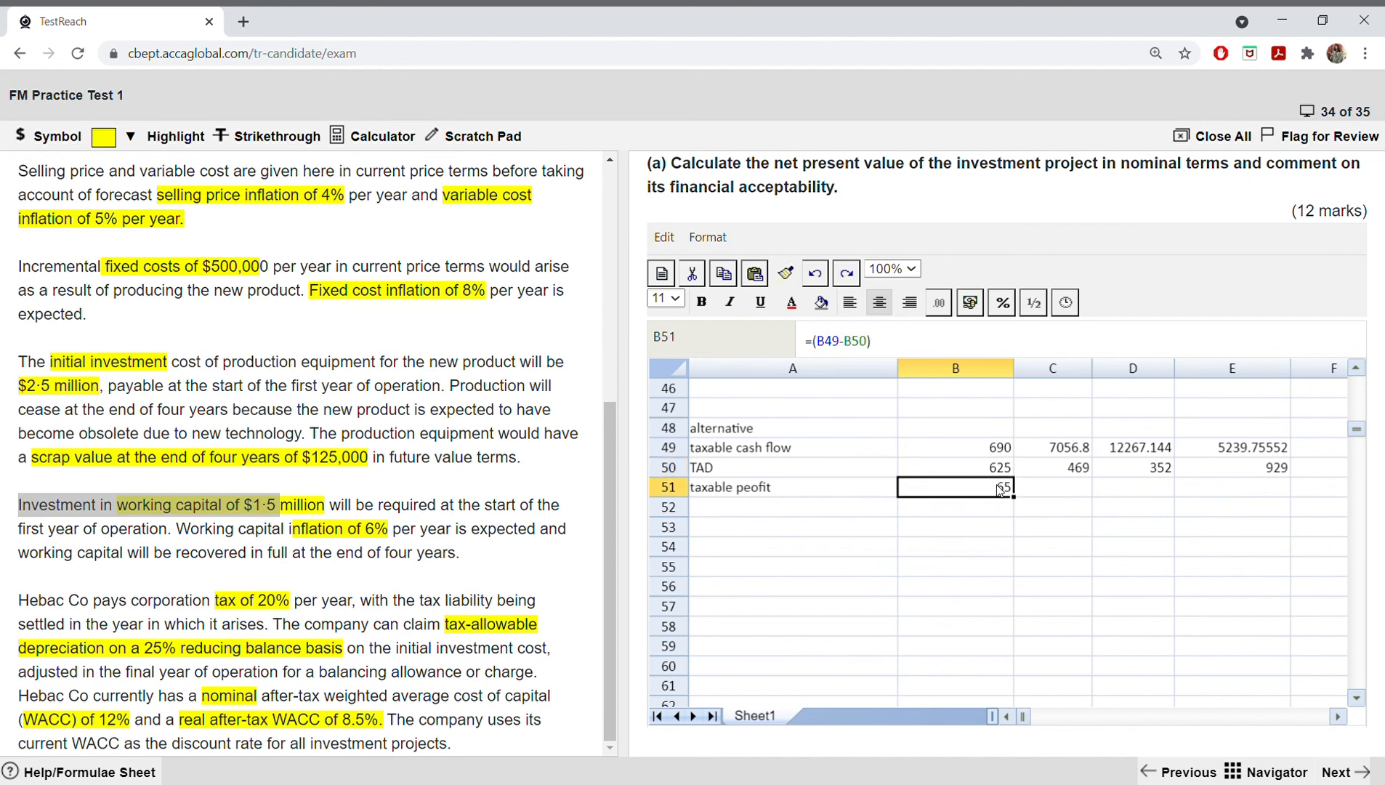
left_click_drag(1013, 497, 1264, 503)
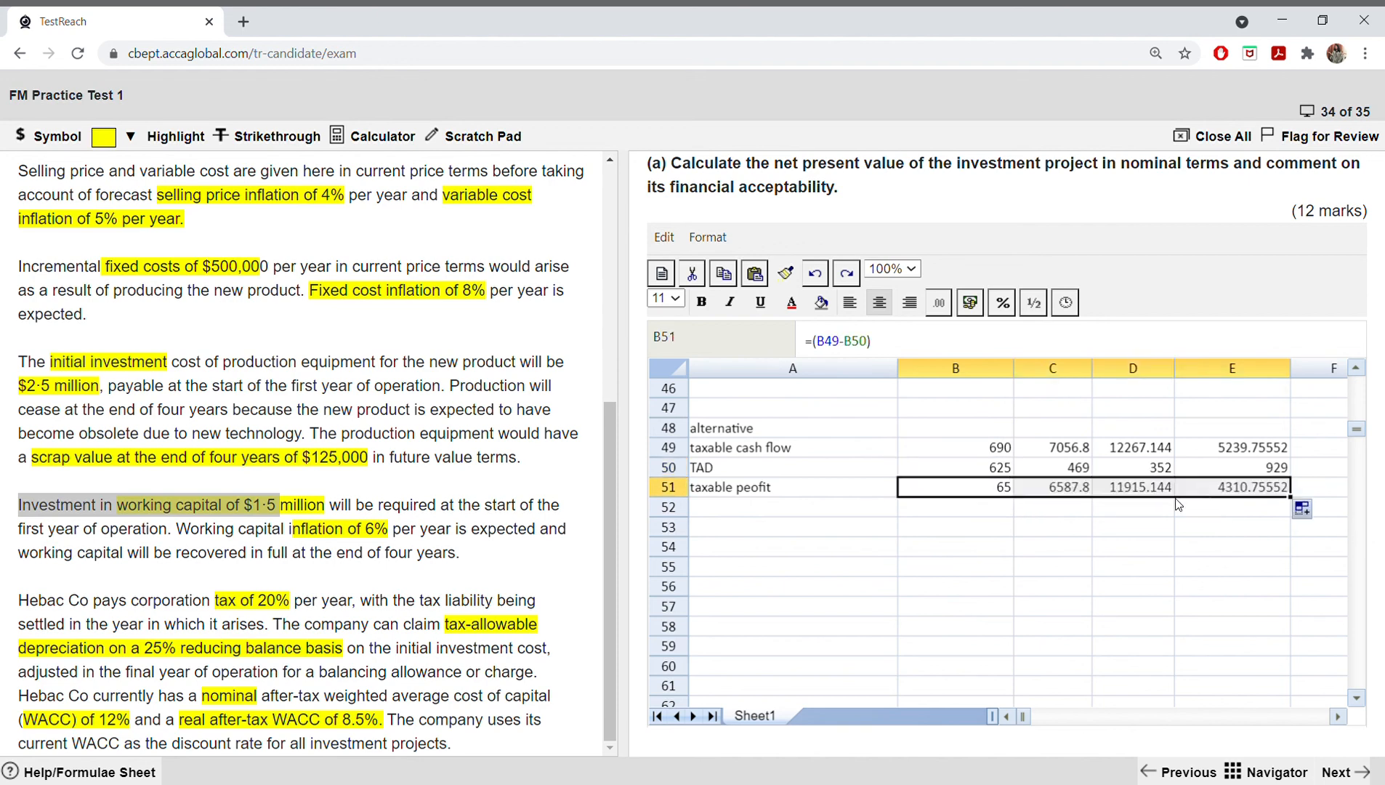
Step: Add a "tax" row in row 52 with =(0.2*B51) in B52, filled across to E52
left_click(825, 504)
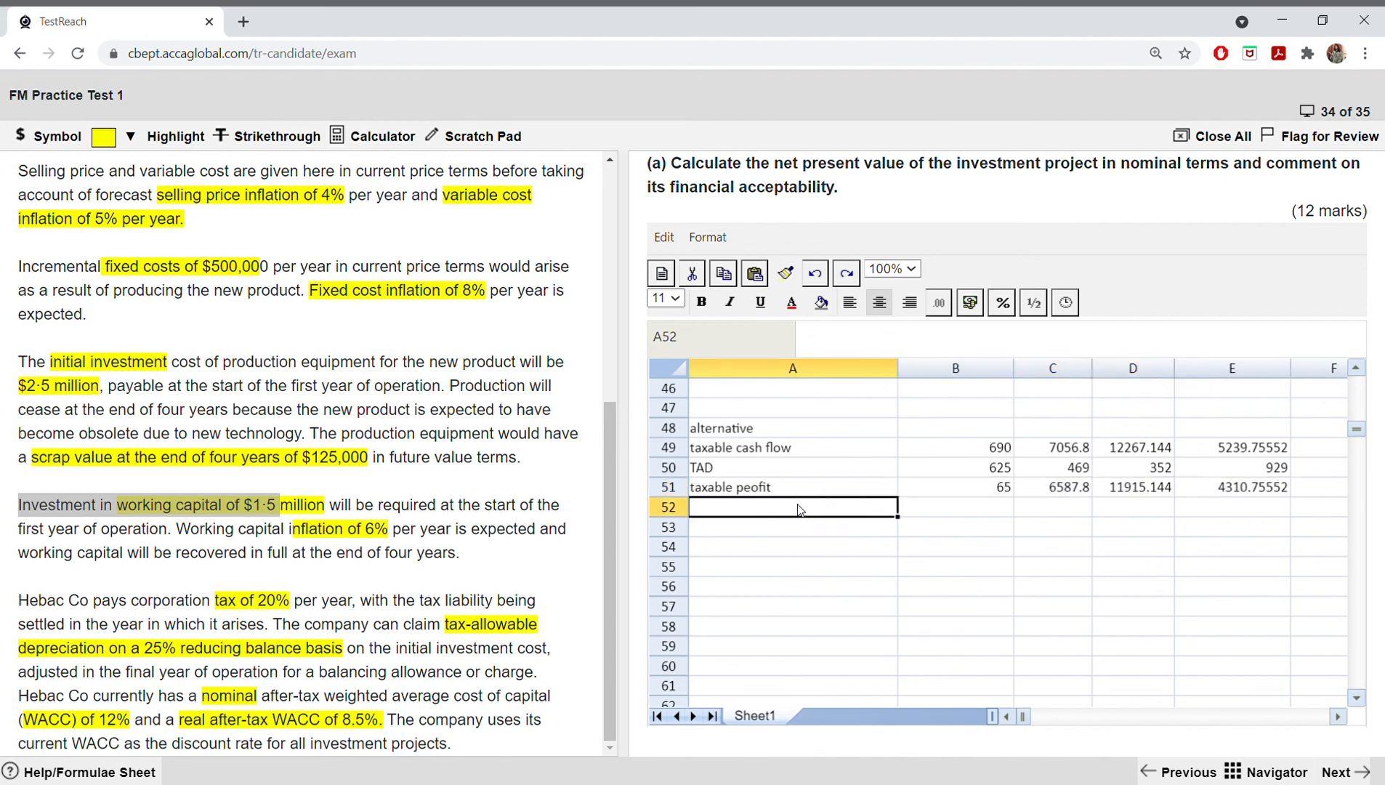
type("tax")
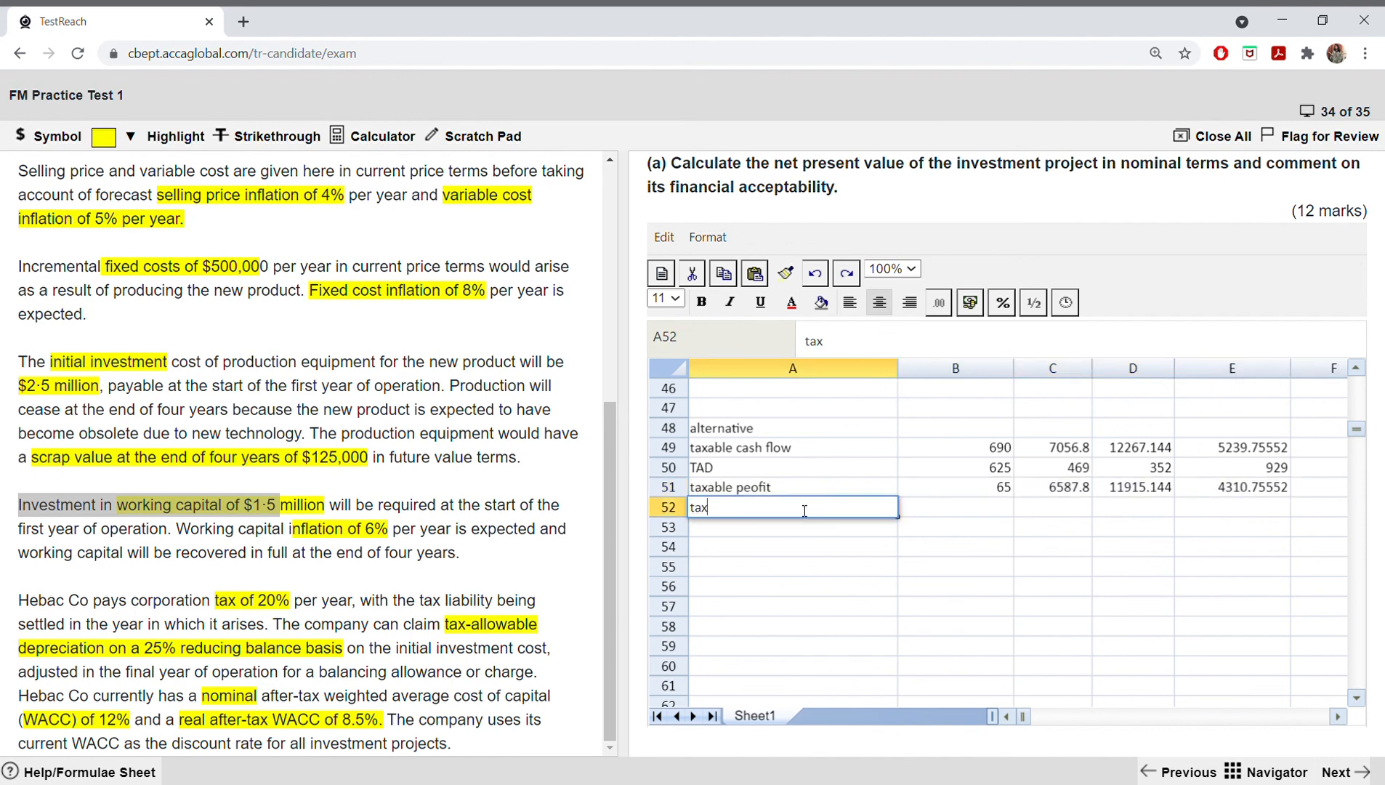
key("Tab")
type("=(")
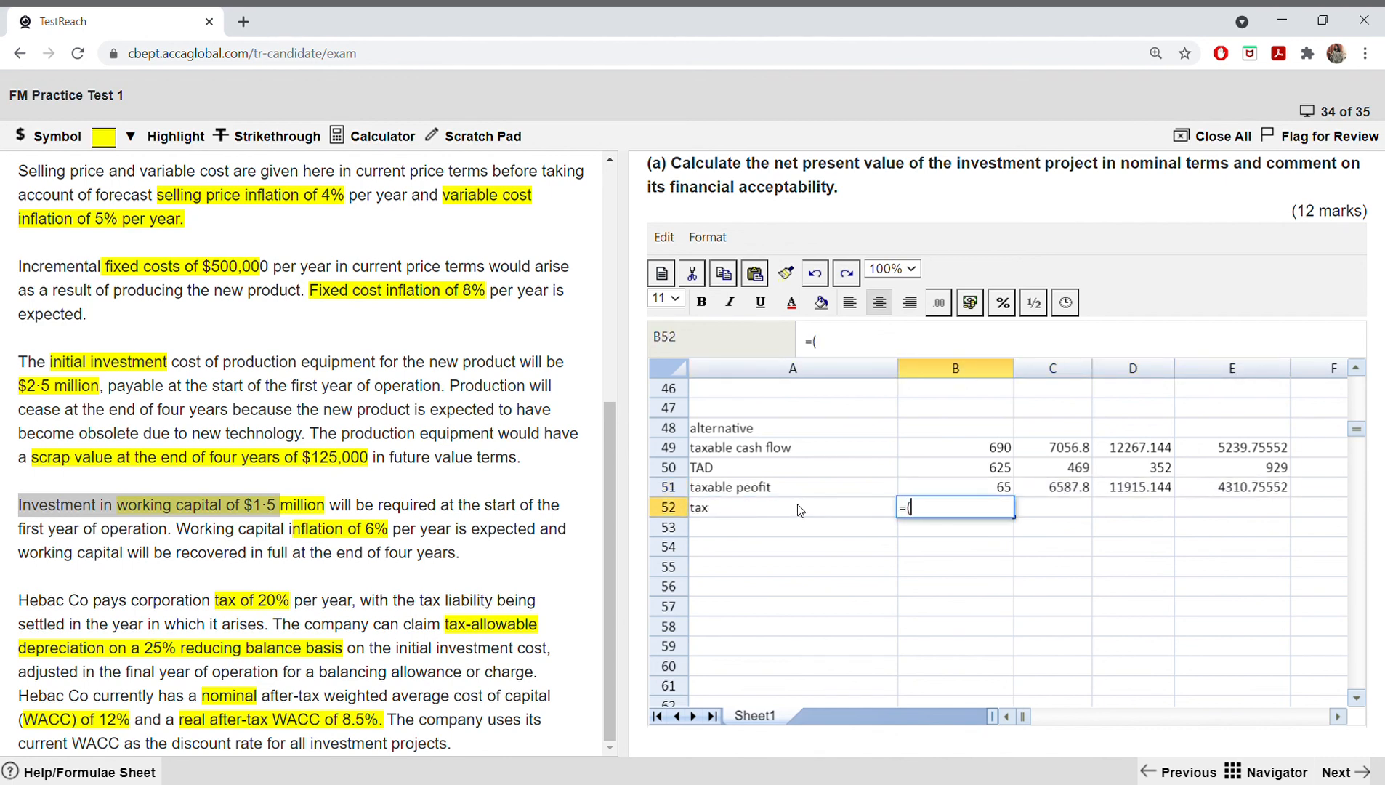
type("0.2*")
left_click(917, 490)
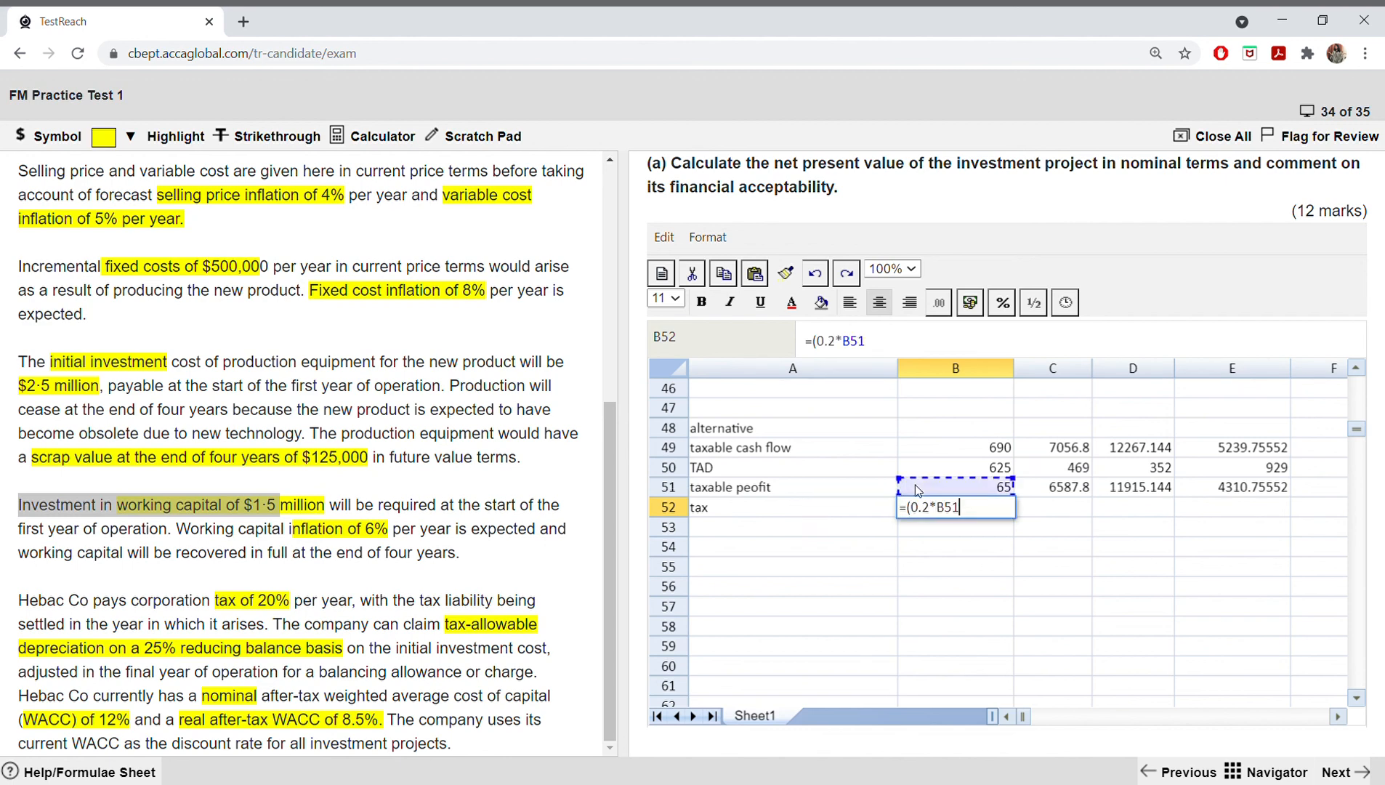
type(")")
key("Return")
left_click(954, 500)
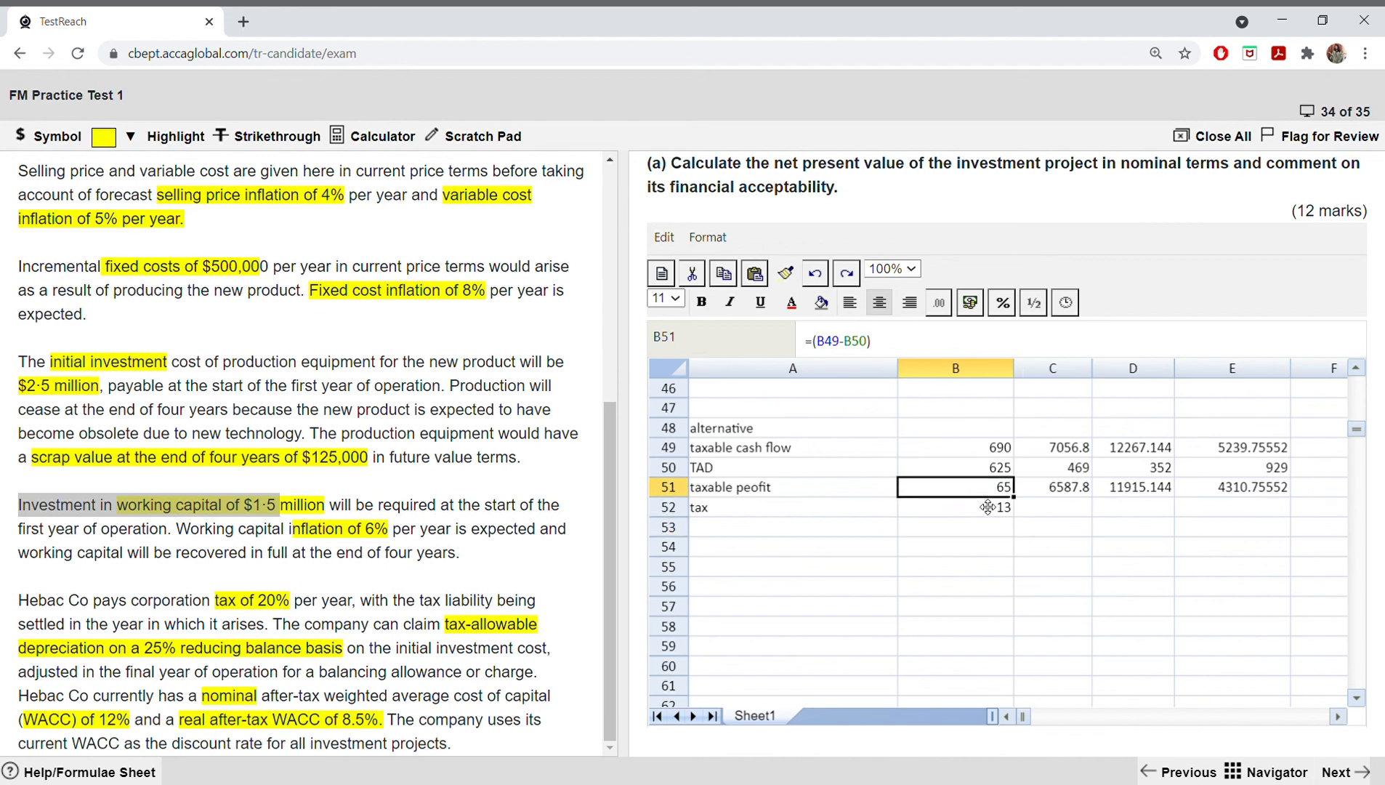
left_click_drag(1016, 518, 1235, 520)
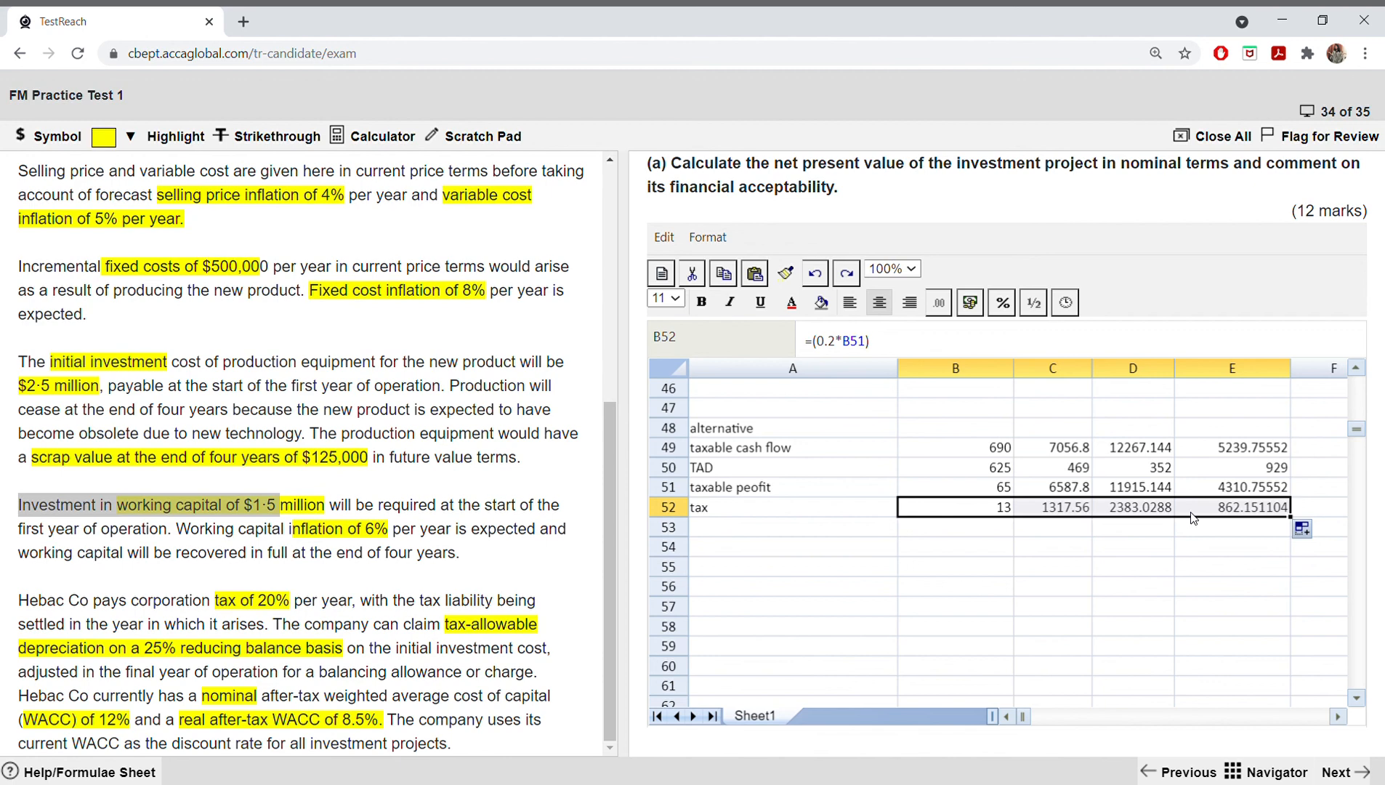
Step: Enter the row label "after tax profit" in A53
left_click(793, 536)
type("af")
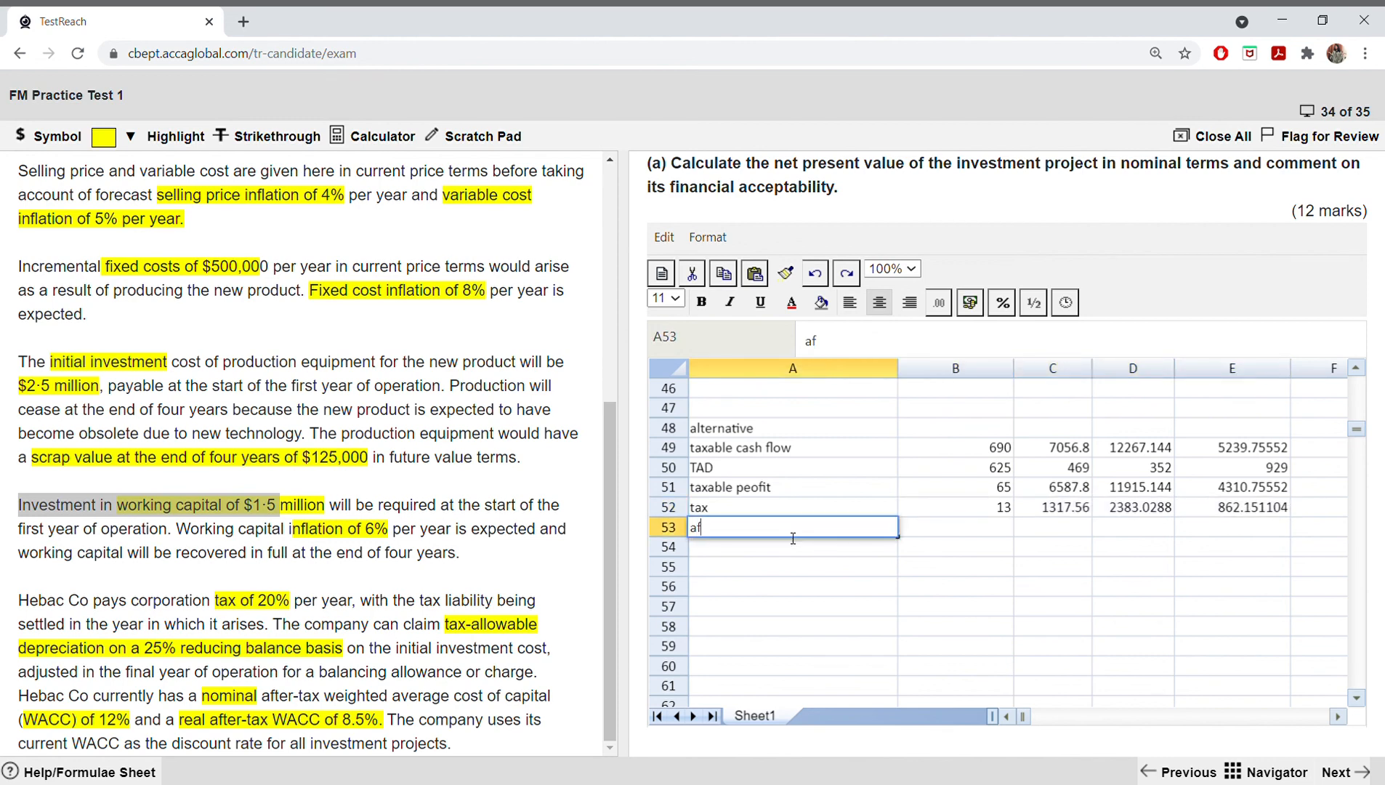
type("ter tax profit")
Step: Calculate the after-tax profit with =(B51-B52) in B53, and fill the formula across to E53
left_click(995, 533)
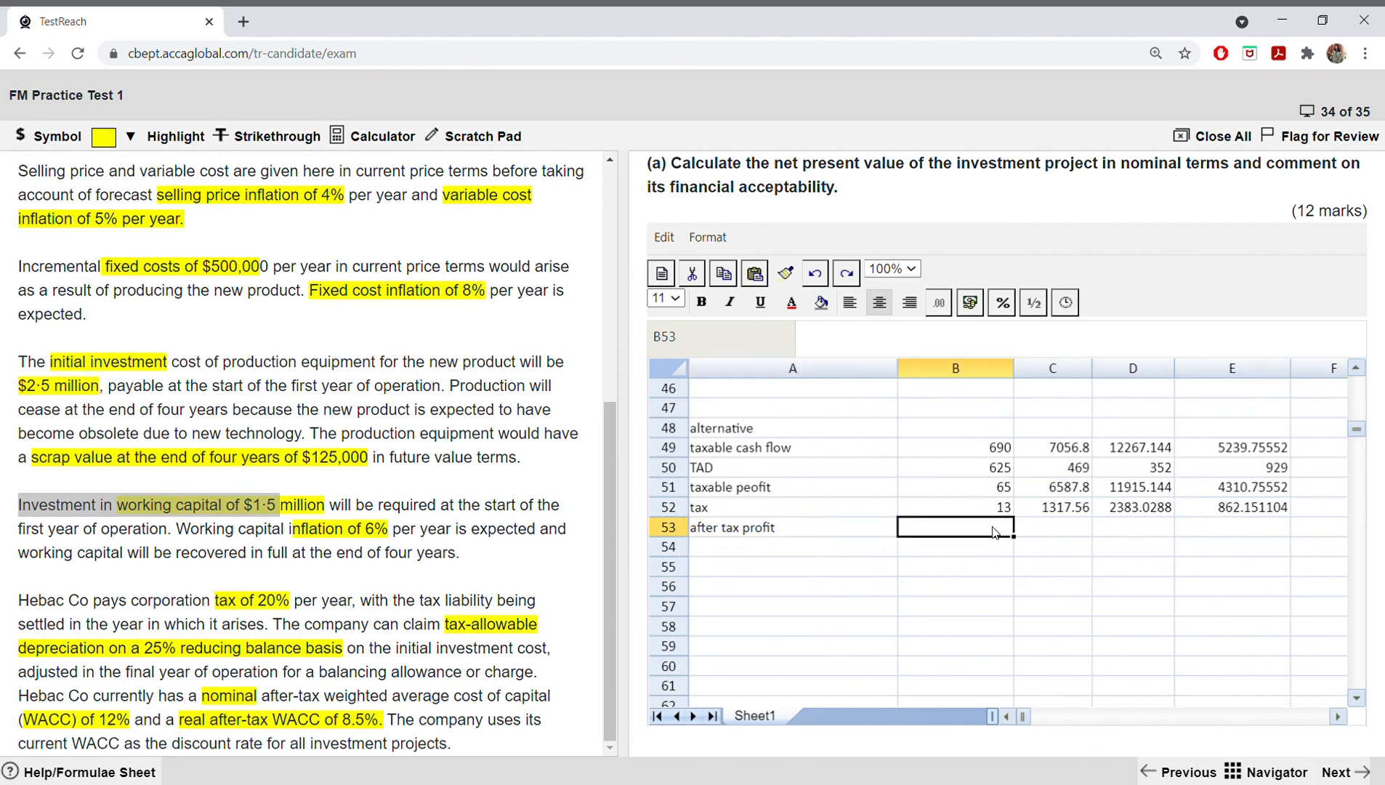
type("=(")
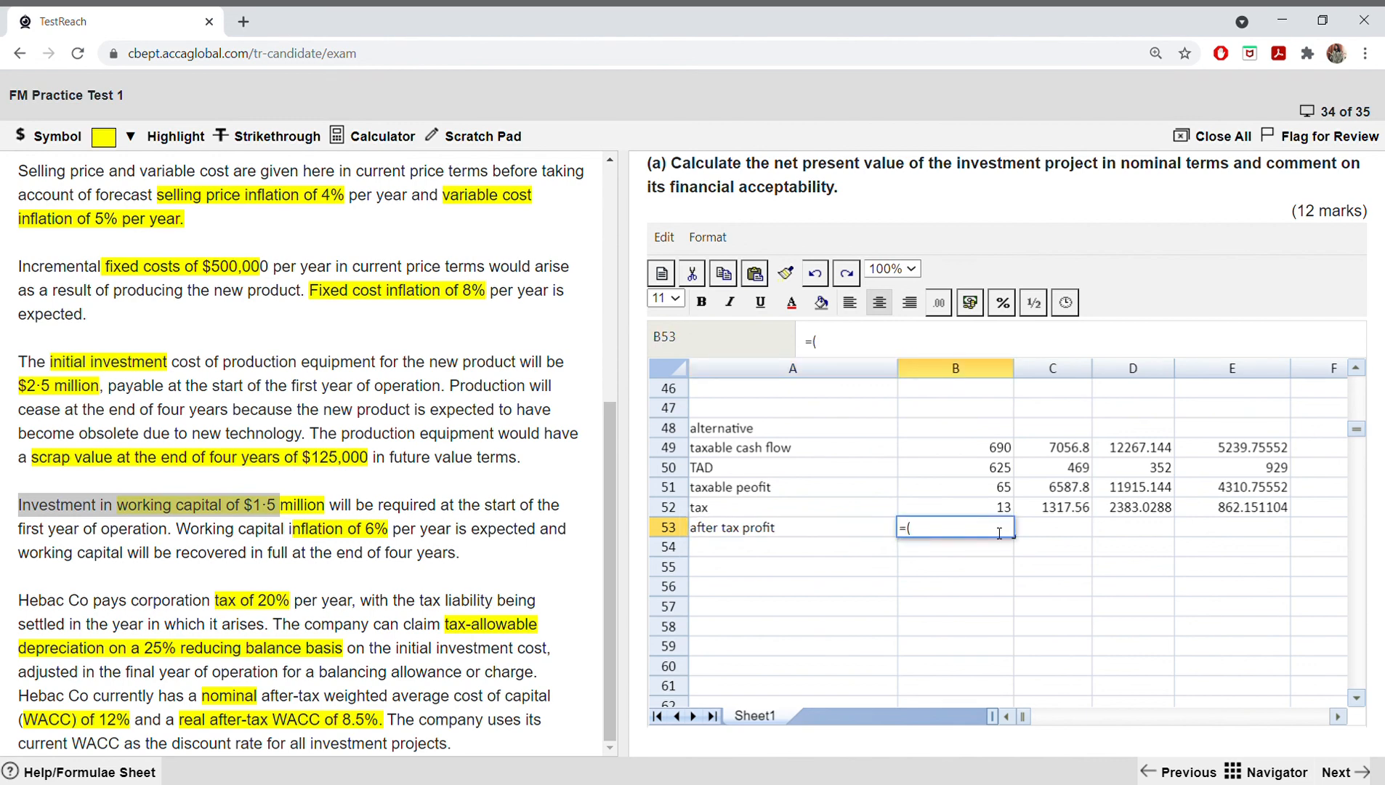
left_click(981, 486)
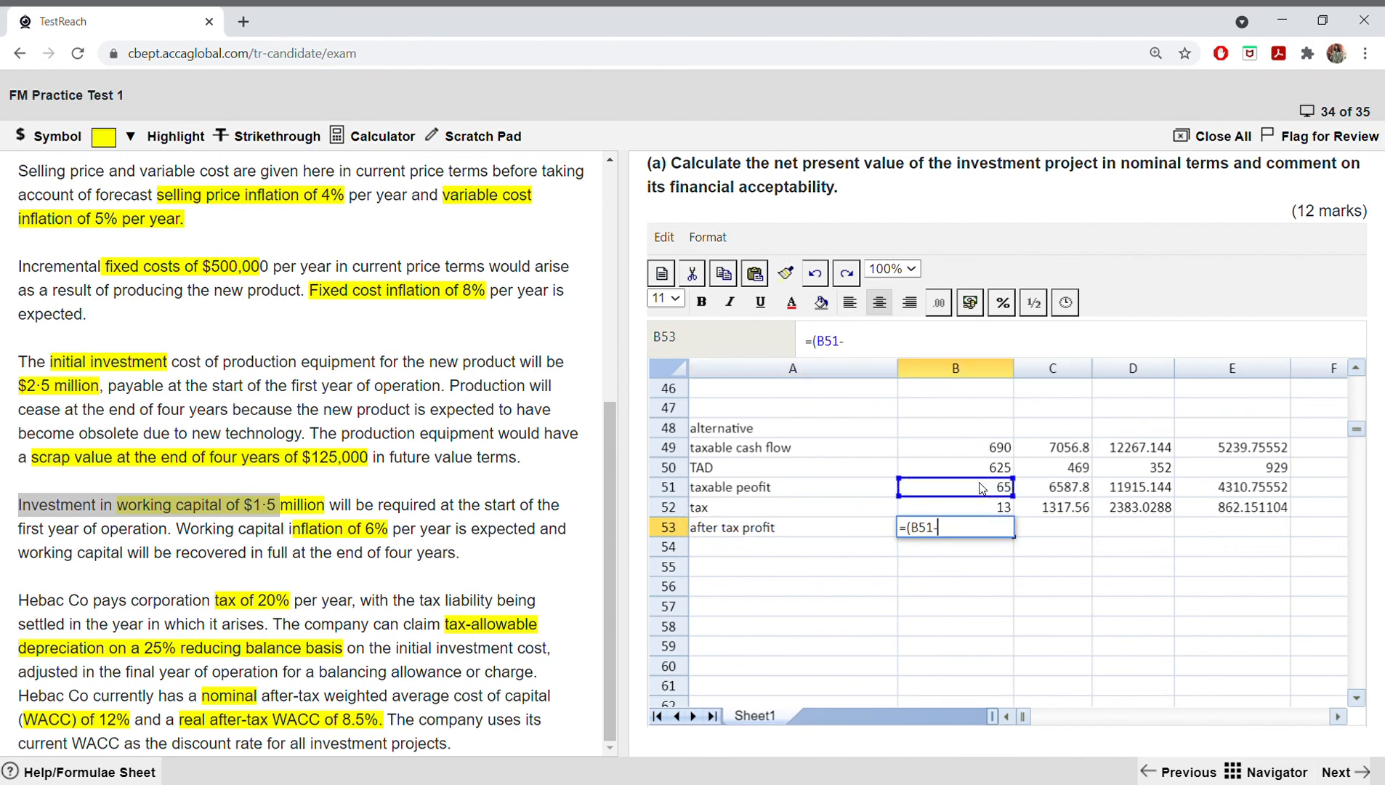
type("-")
left_click(980, 502)
type(")")
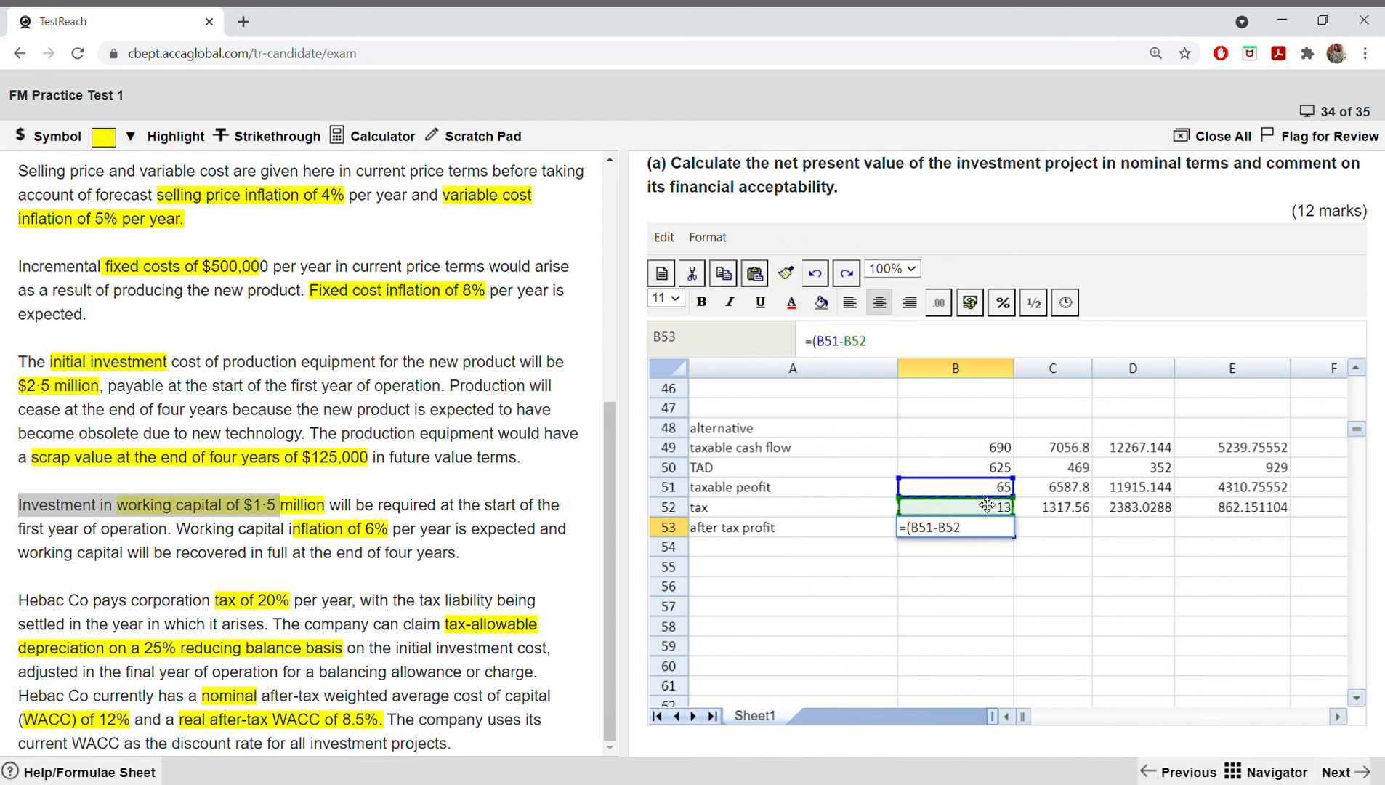
key("Return")
left_click(984, 525)
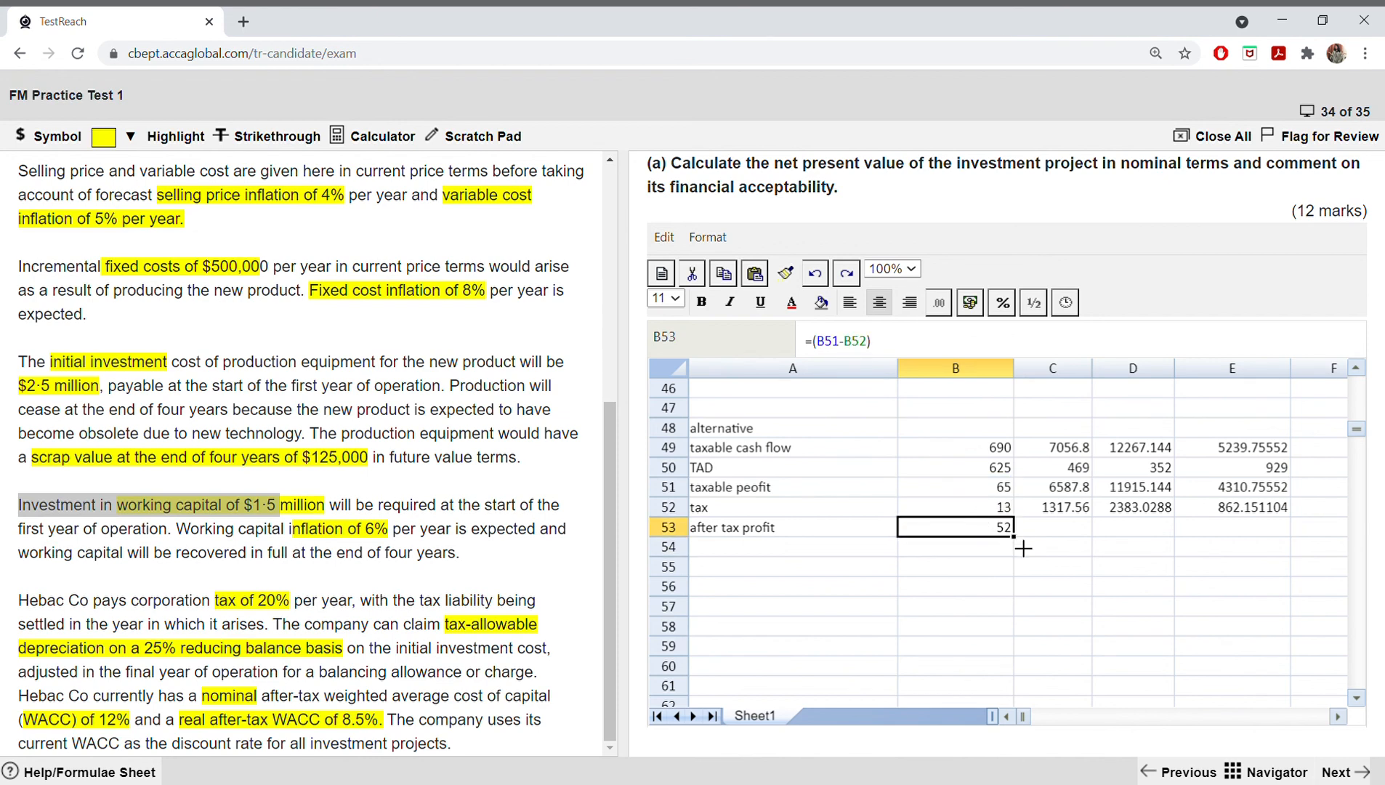
left_click_drag(1014, 538, 1213, 538)
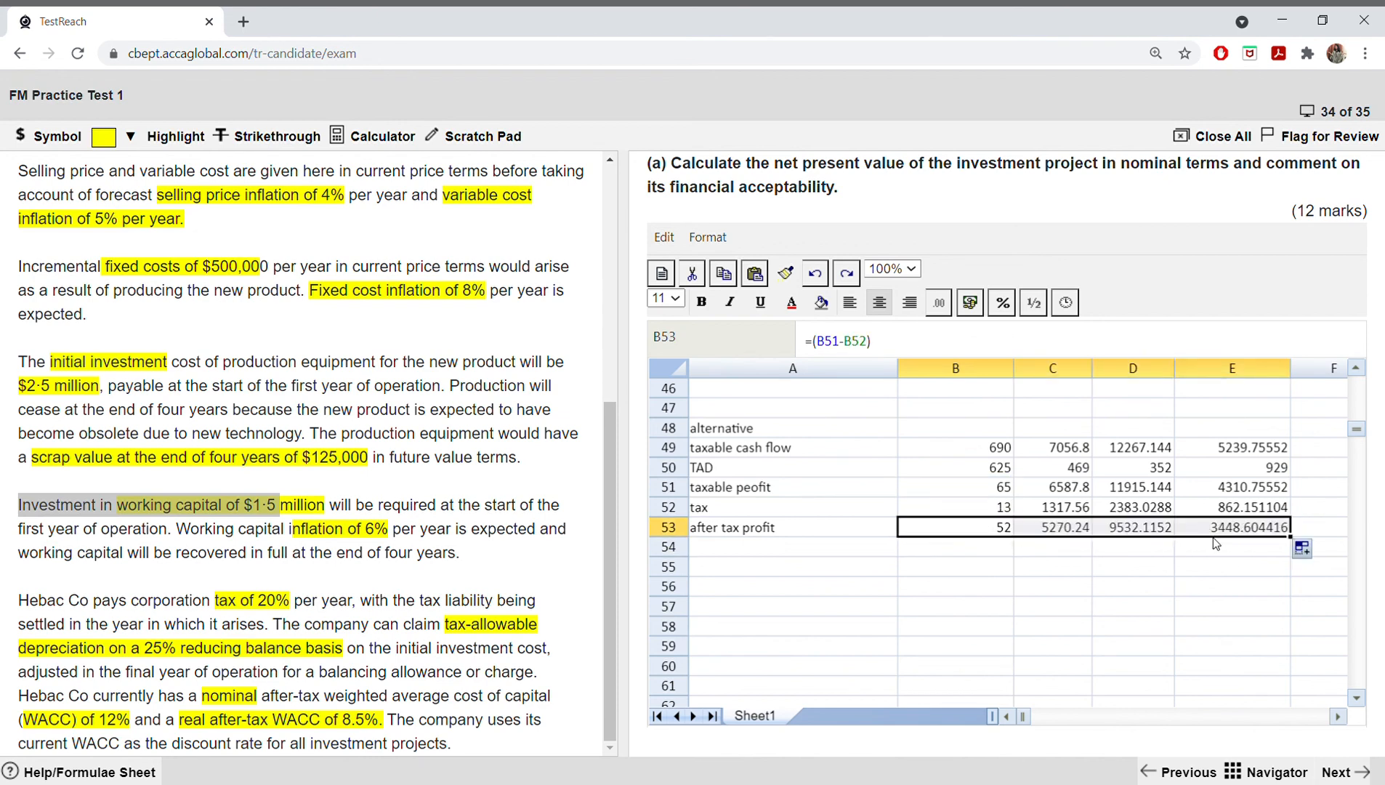
Step: Enter the row label "ADD TAD" in A54
left_click(797, 554)
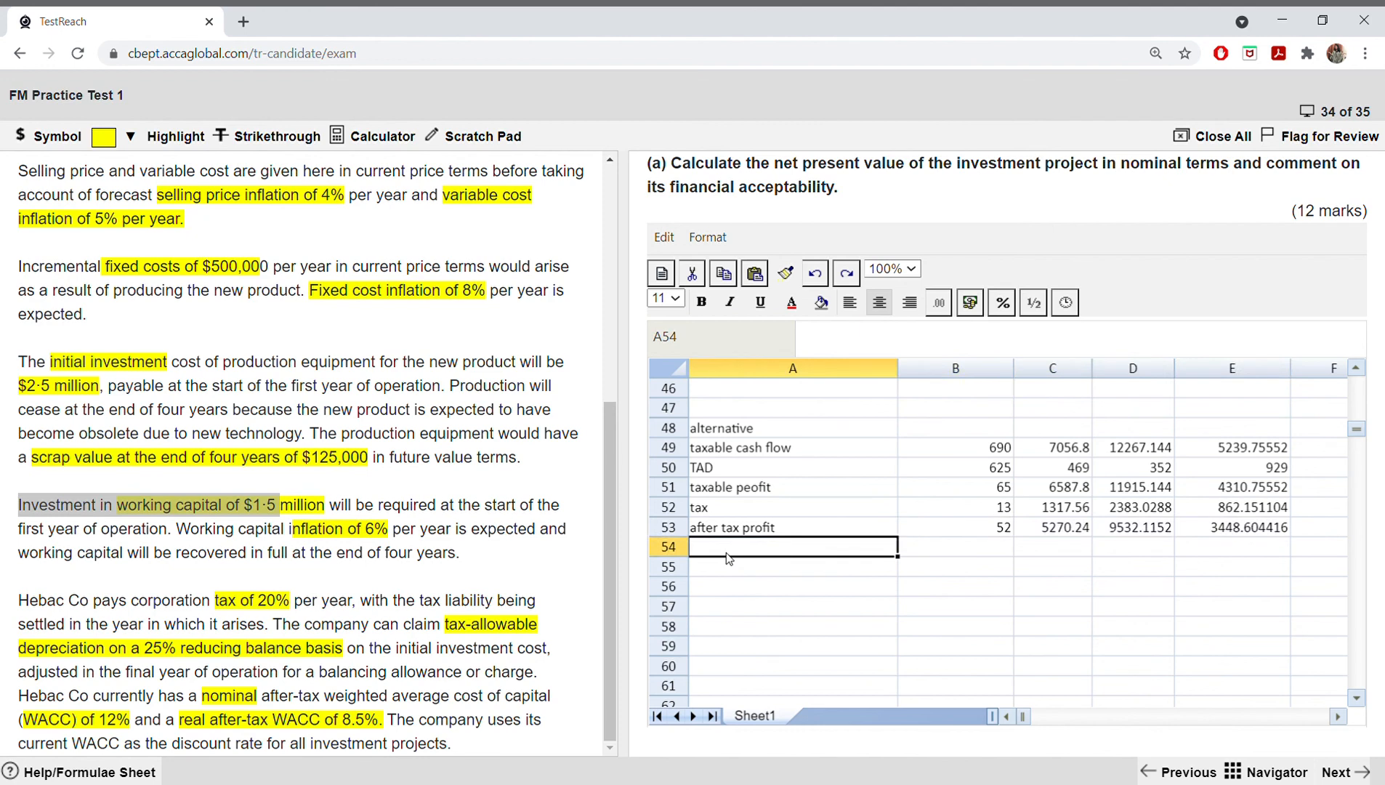
type("ADD ")
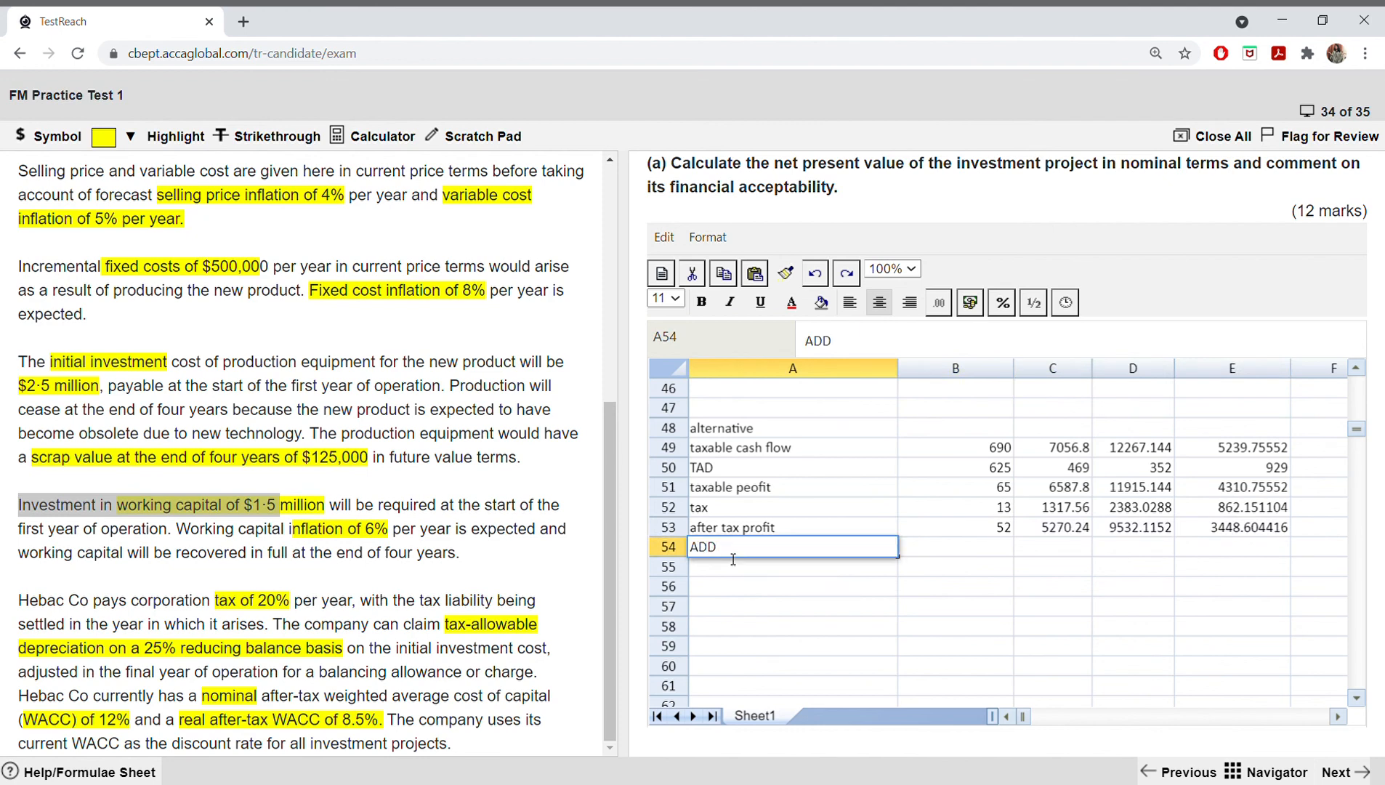
type("TAD")
Step: Copy the TAD figures from B50:E50 and paste them into B54:E54
left_click(985, 550)
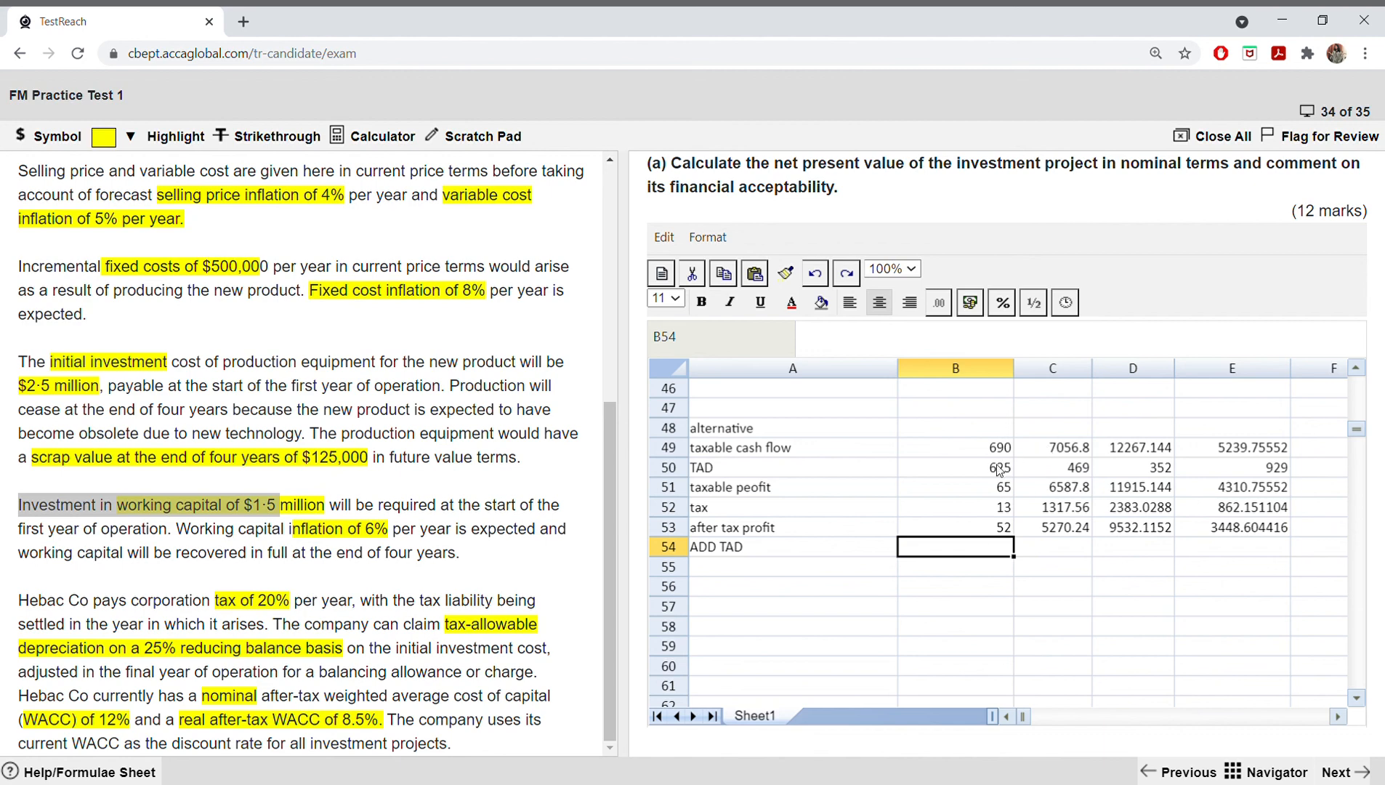
left_click_drag(999, 468, 1206, 469)
right_click(1205, 469)
left_click(1231, 520)
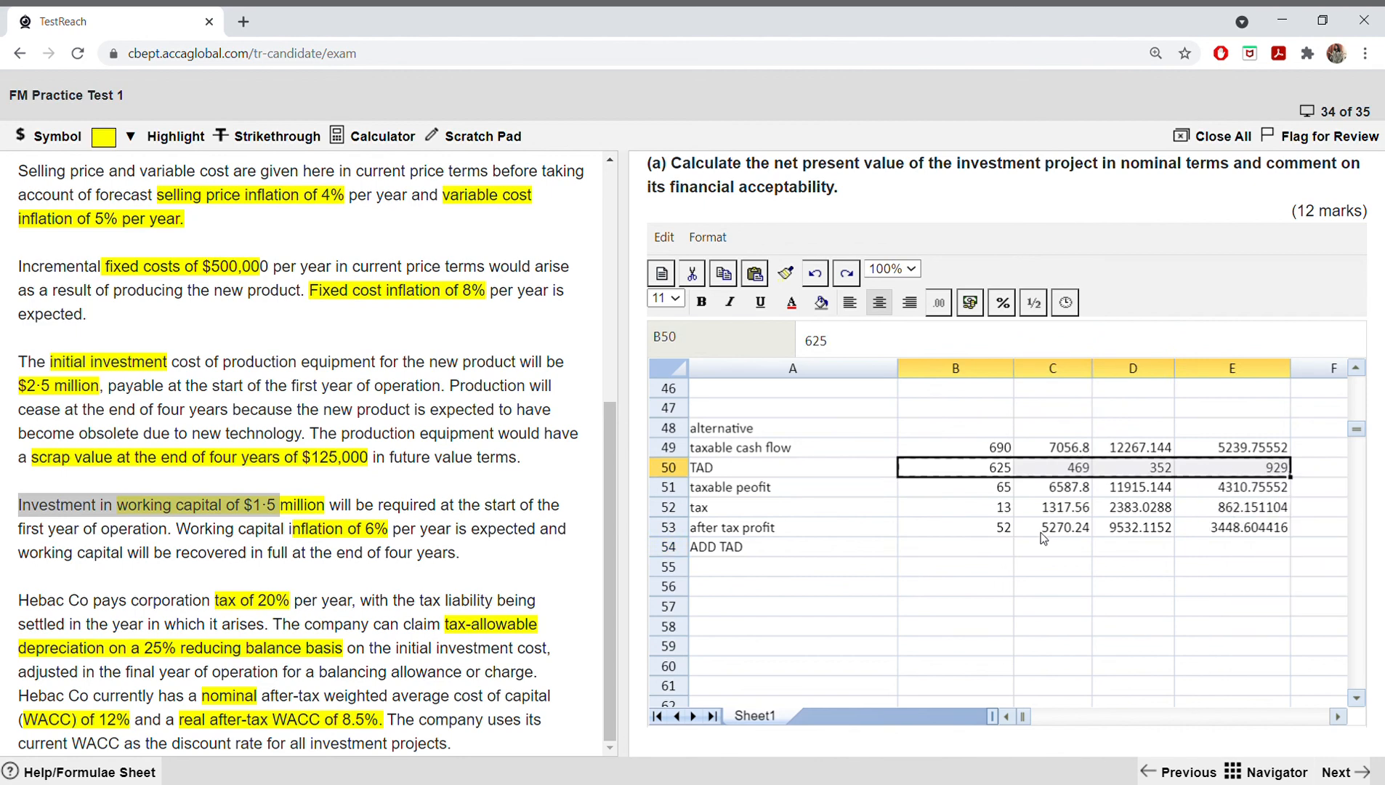
left_click_drag(956, 546, 1213, 552)
right_click(1218, 550)
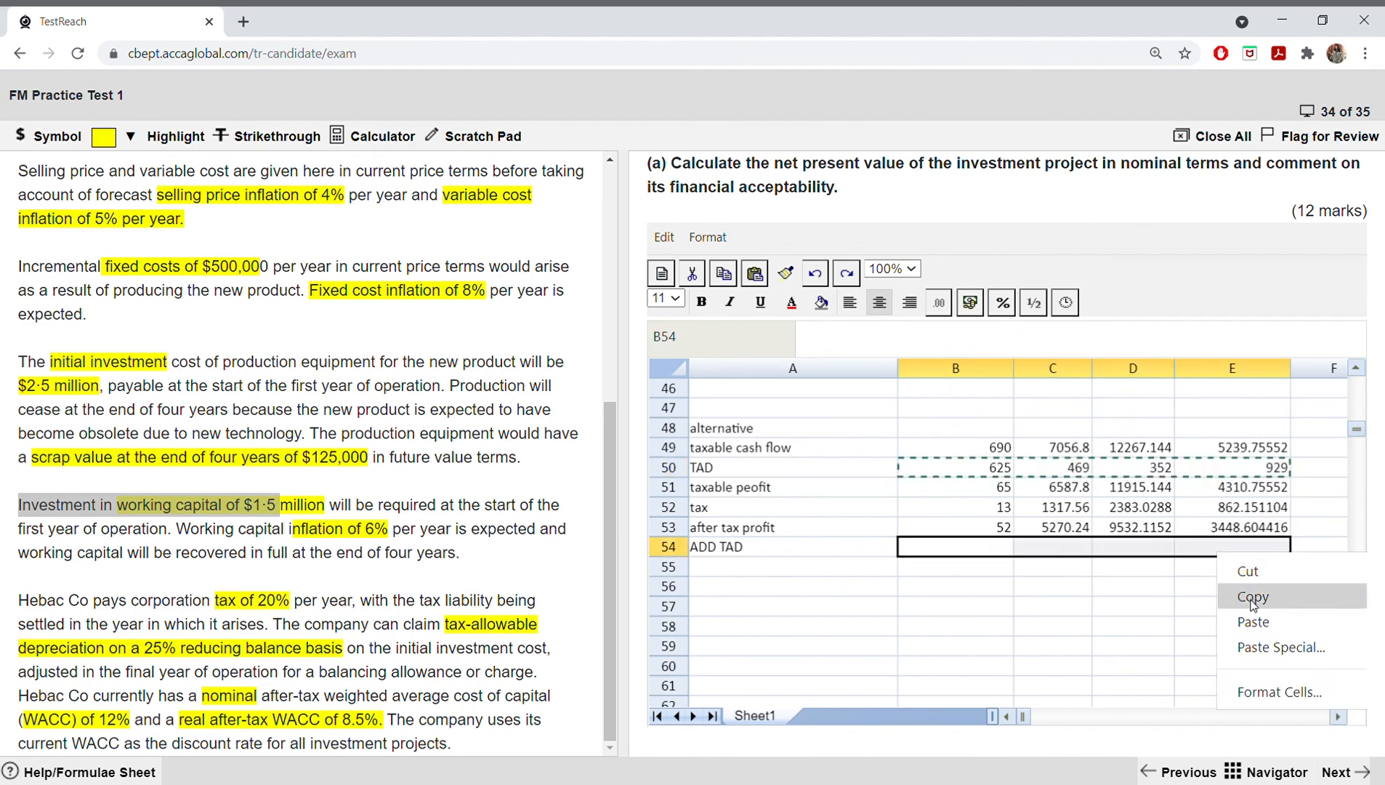
left_click(1253, 622)
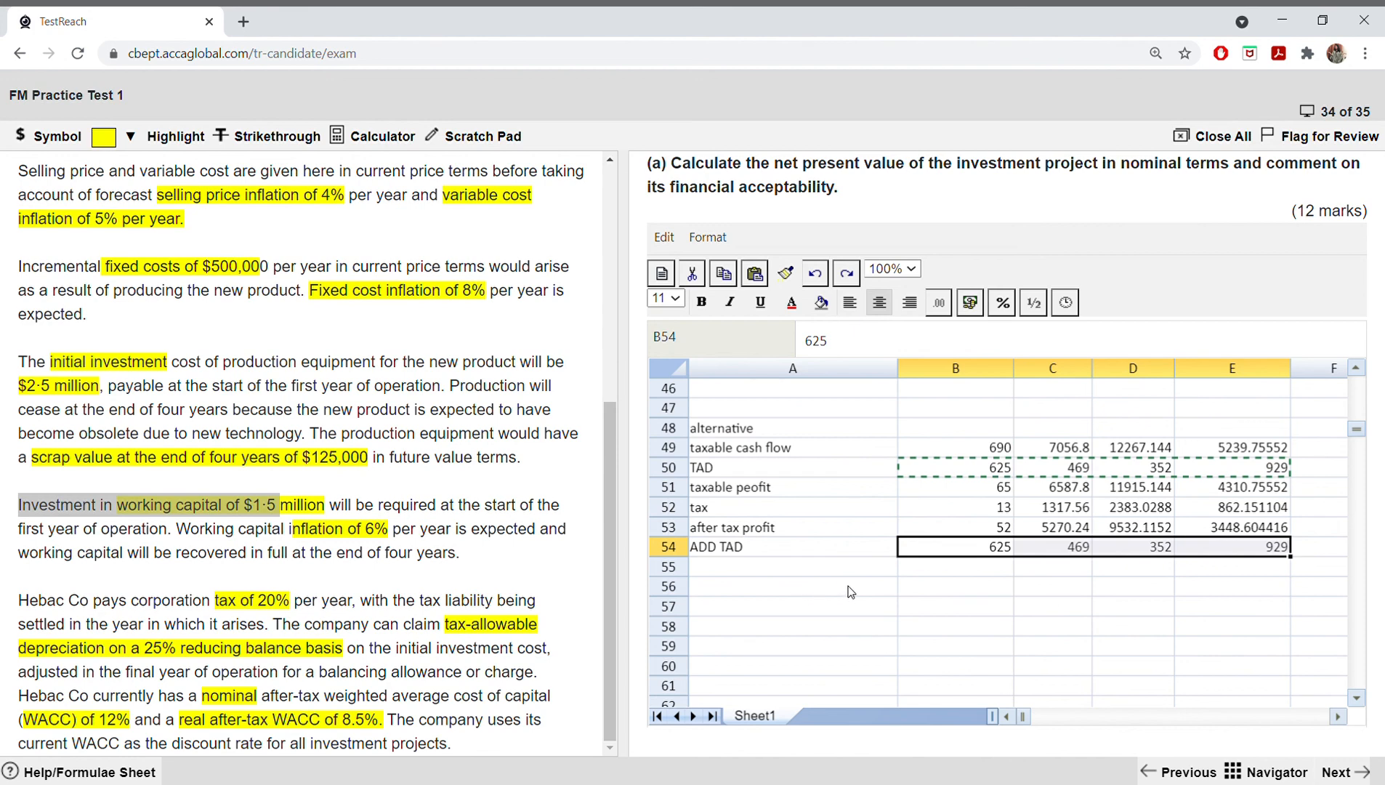
Step: Calculate the after-tax cash flow with =SUM(B53:B54) in B55, and fill the formula across to E55
left_click(914, 569)
type("=")
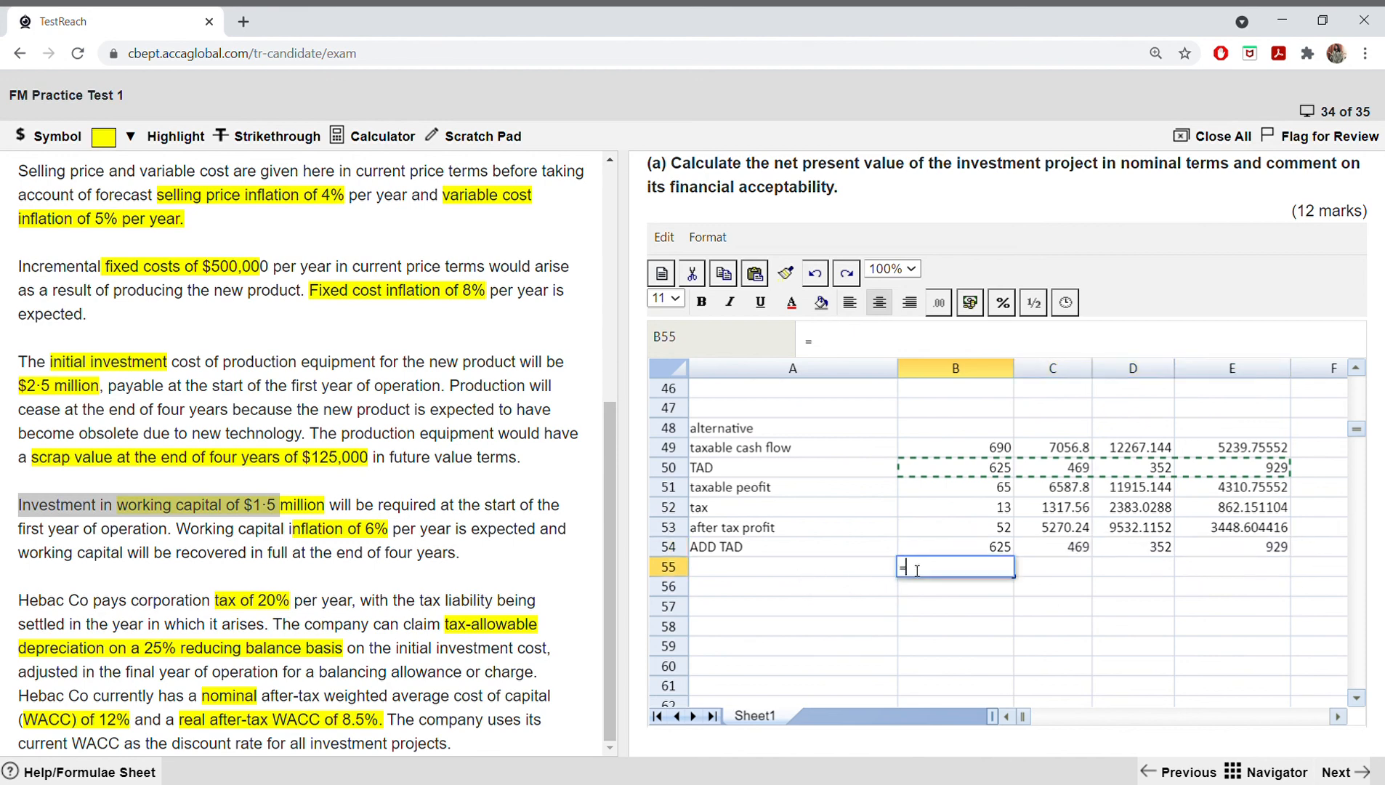
type("sum(")
left_click_drag(990, 527, 989, 537)
key("Return")
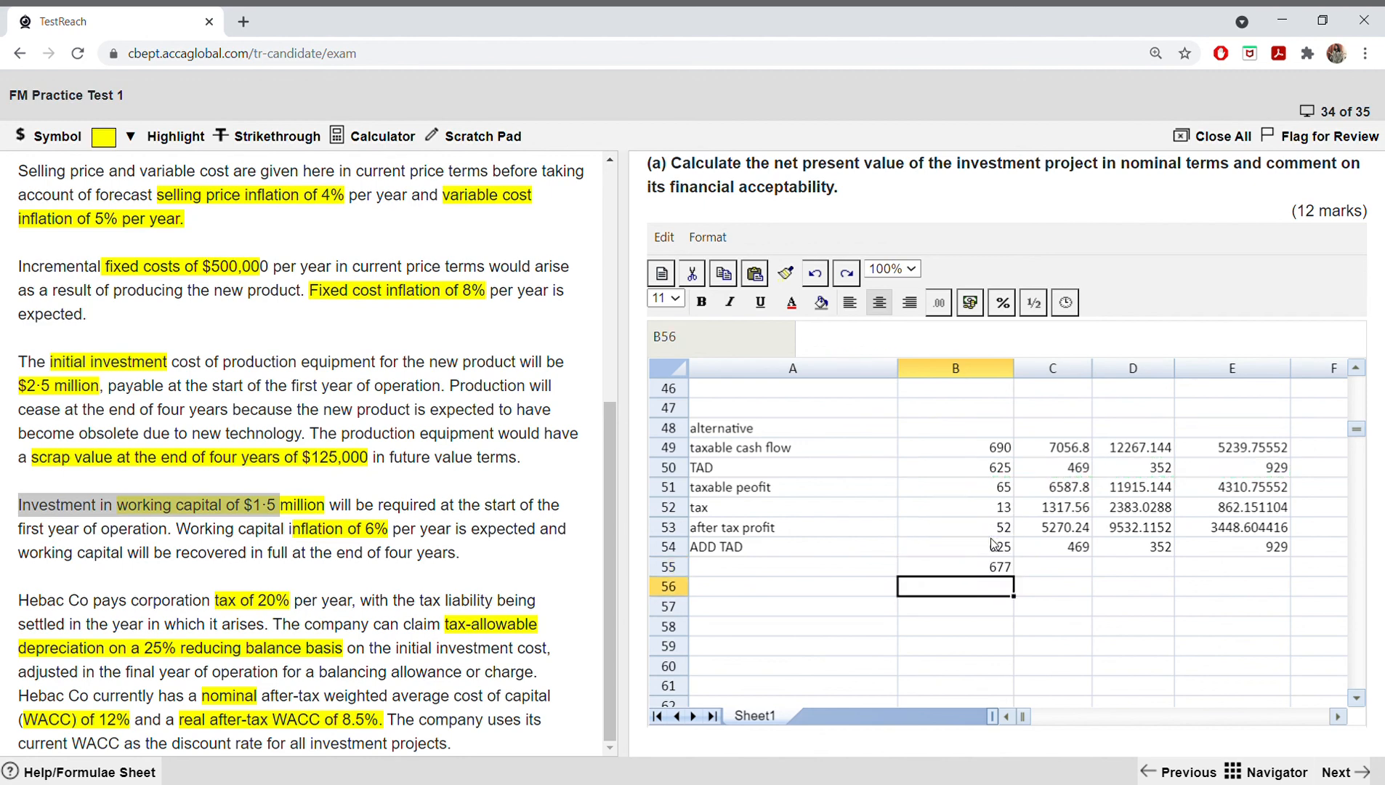
left_click(1001, 565)
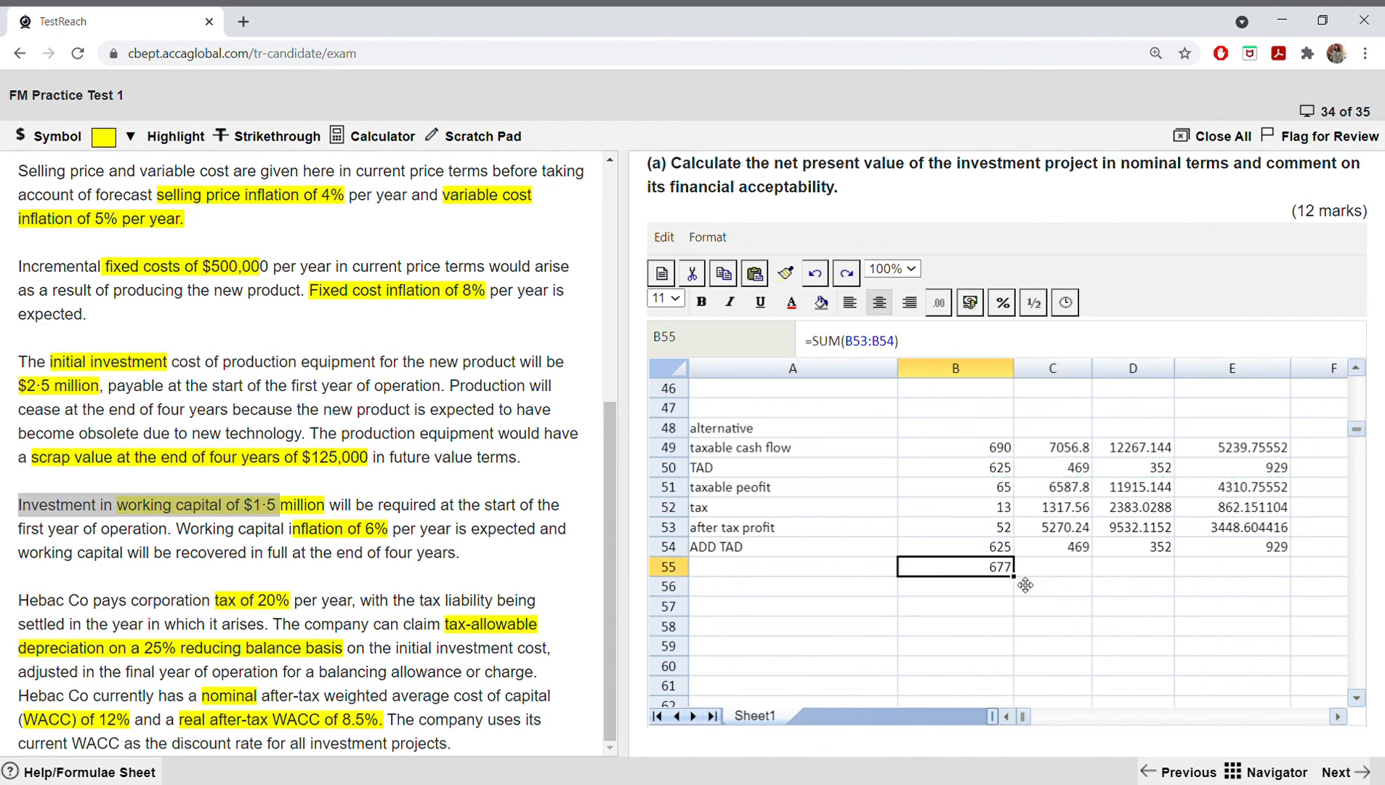
left_click_drag(1014, 576, 1271, 578)
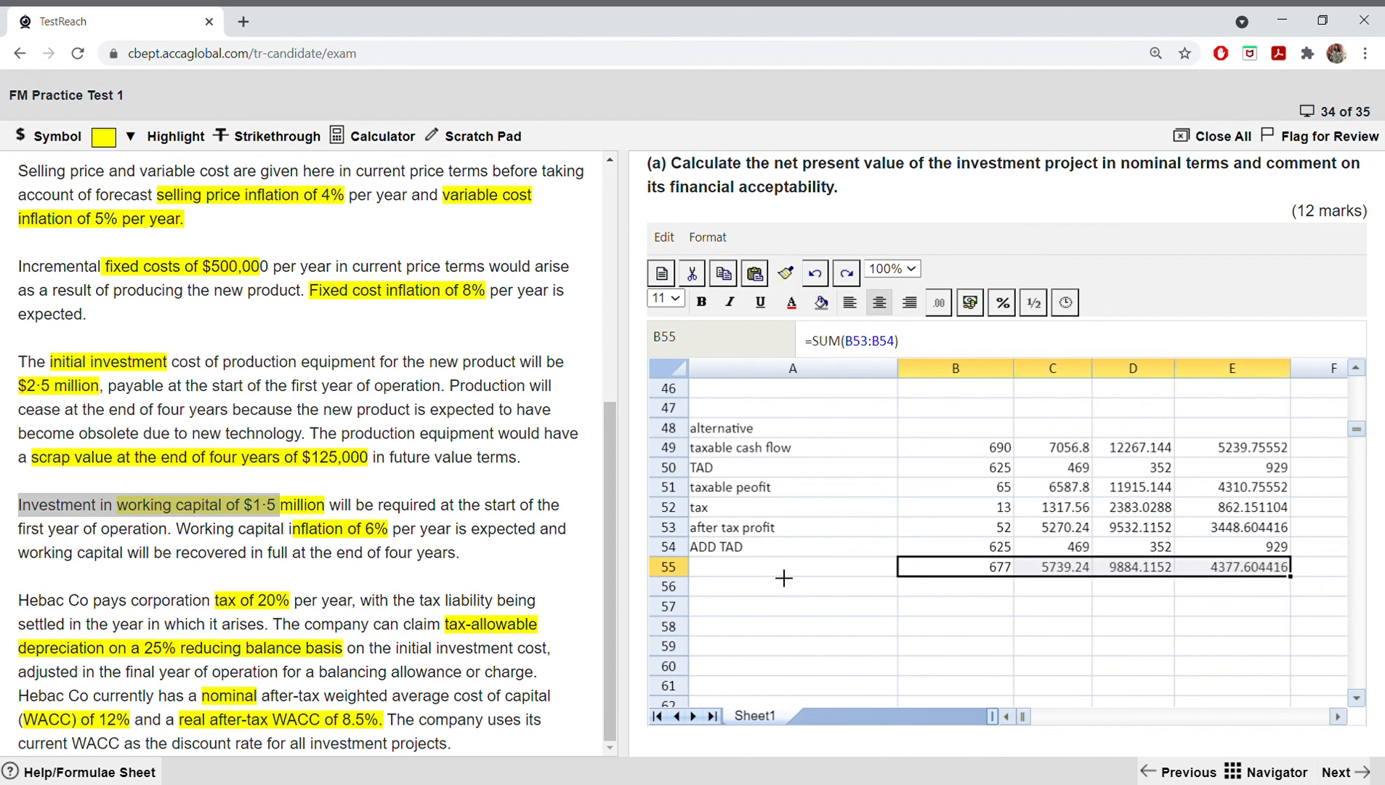
Step: Enter the row label "after tax cash flow" in A55
left_click(783, 577)
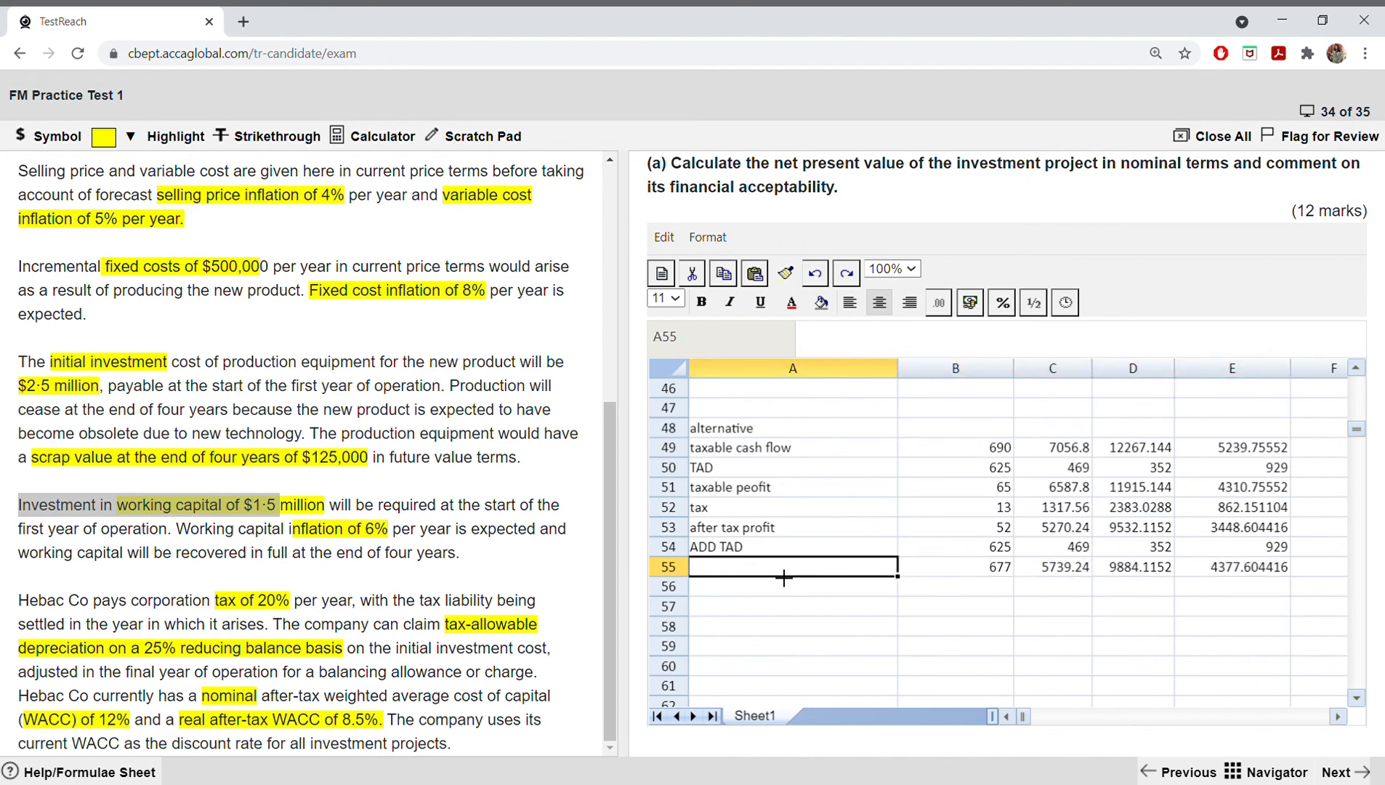
type("after tax")
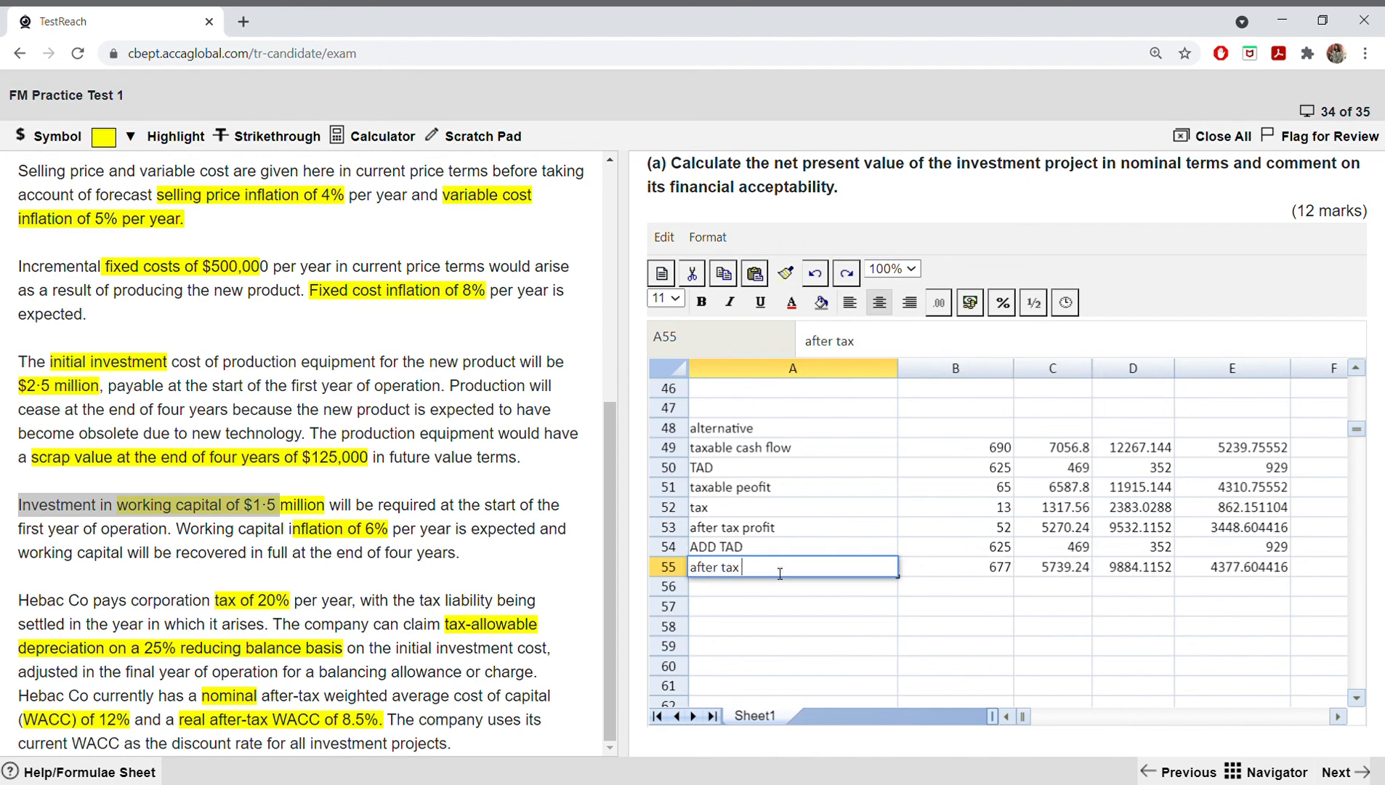
type(" cash flow")
left_click(835, 612)
Step: Compare the alternative after-tax cash flows in B55:E55 with the original after-tax cash flows in row 10
left_click_drag(1046, 570, 1195, 570)
left_click(1040, 614)
left_click_drag(988, 574, 1237, 561)
scroll(926, 557, "up", 13)
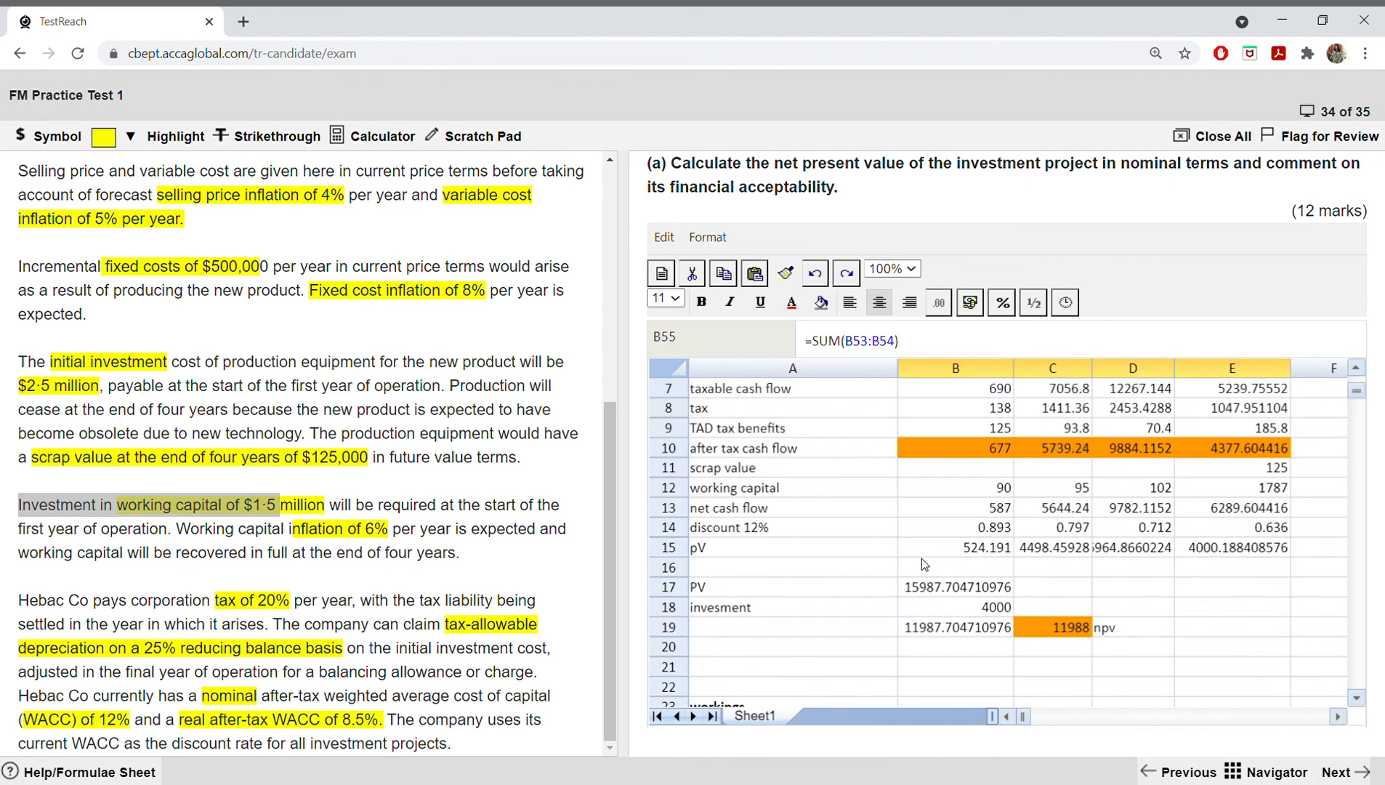
left_click(1006, 447)
left_click(1133, 447)
scroll(1194, 501, "down", 4)
scroll(1194, 500, "down", 10)
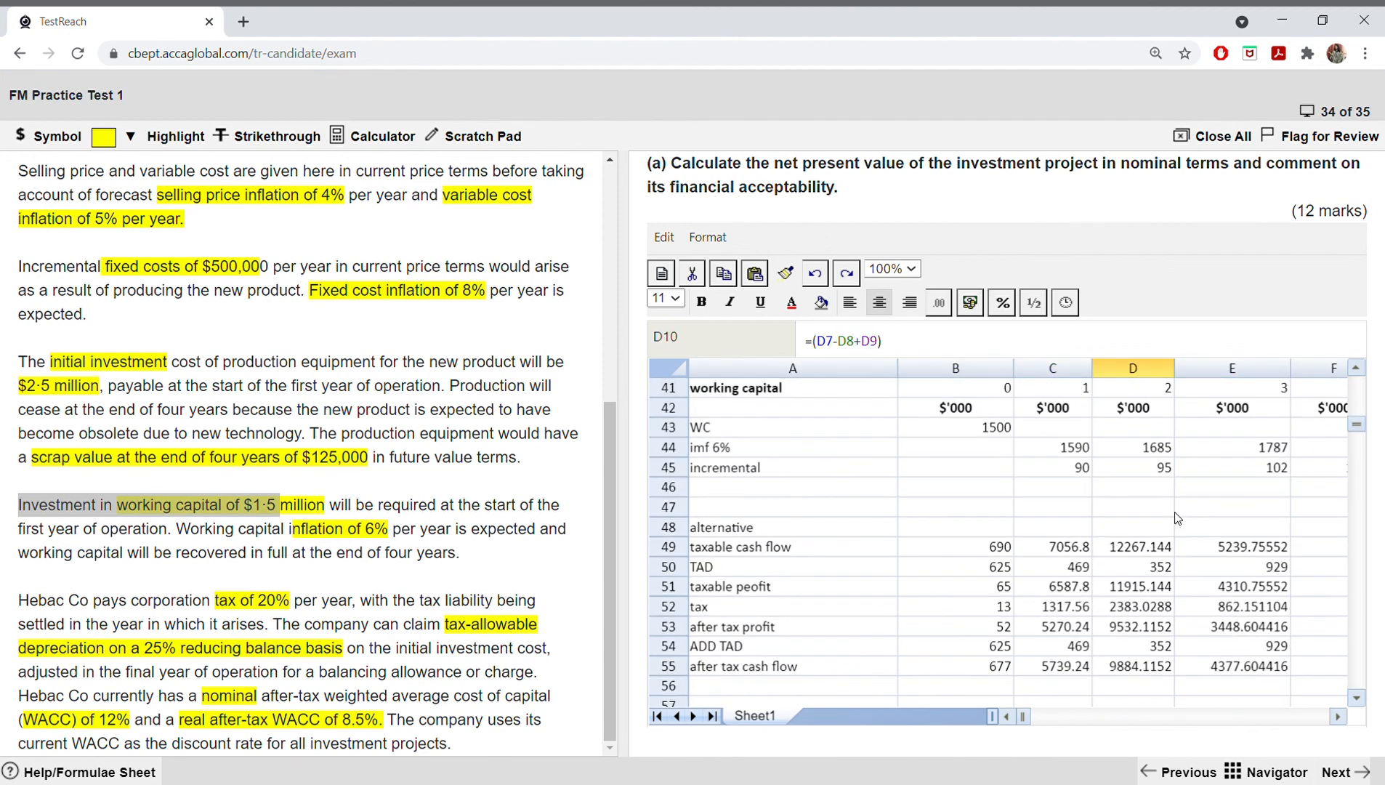
left_click_drag(981, 487, 1178, 479)
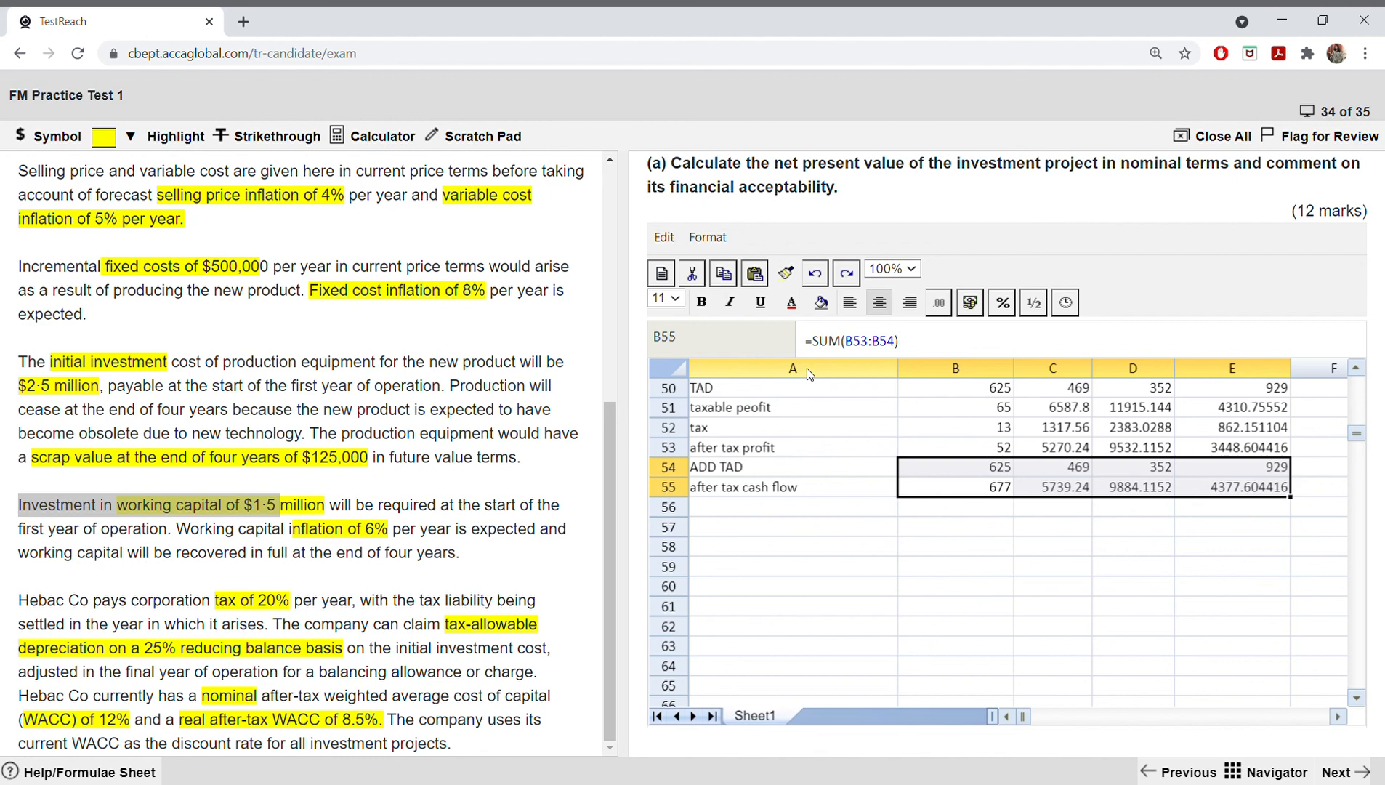
Step: Review the investment and NPV figures in rows 17 to 19 of the main NPV calculation
scroll(928, 495, "up", 15)
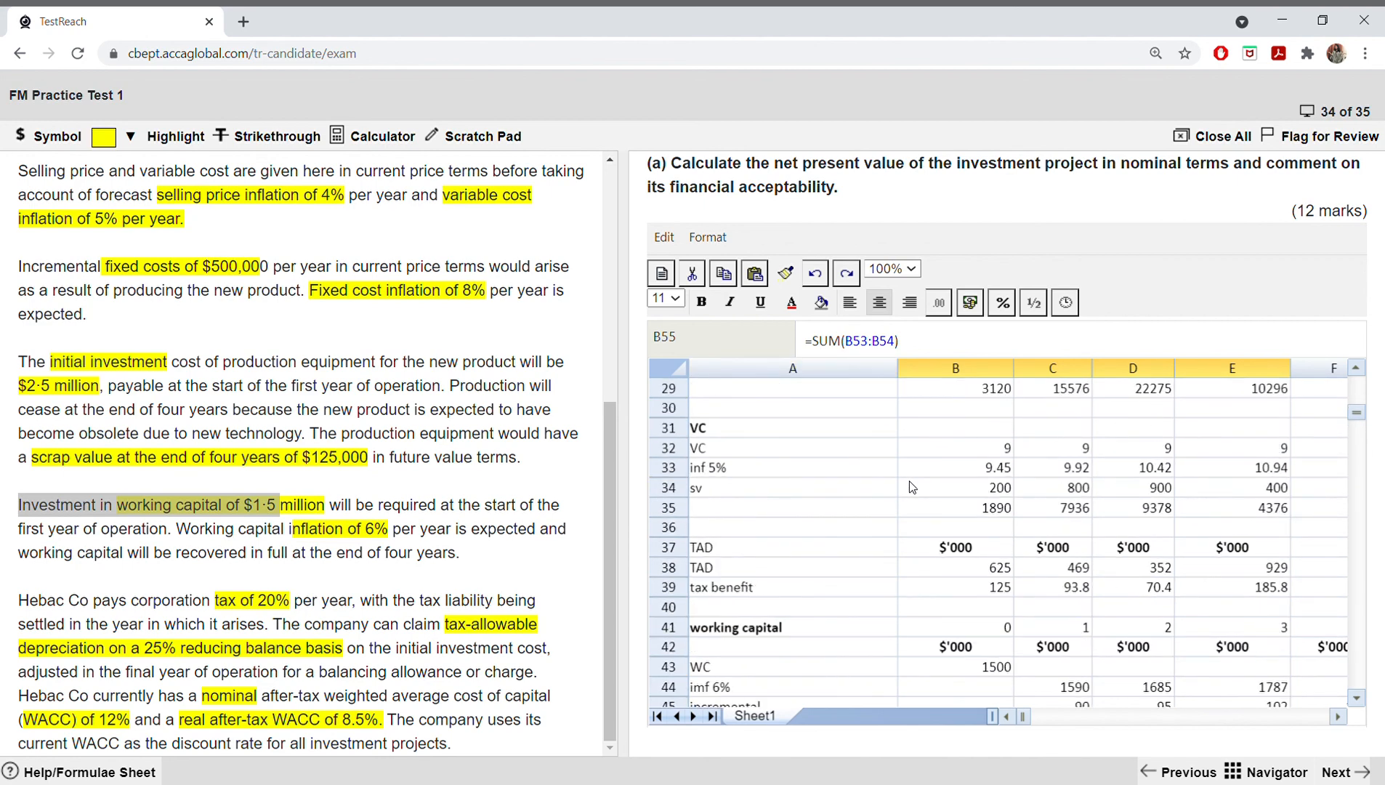
scroll(944, 509, "up", 2)
scroll(974, 537, "down", 4)
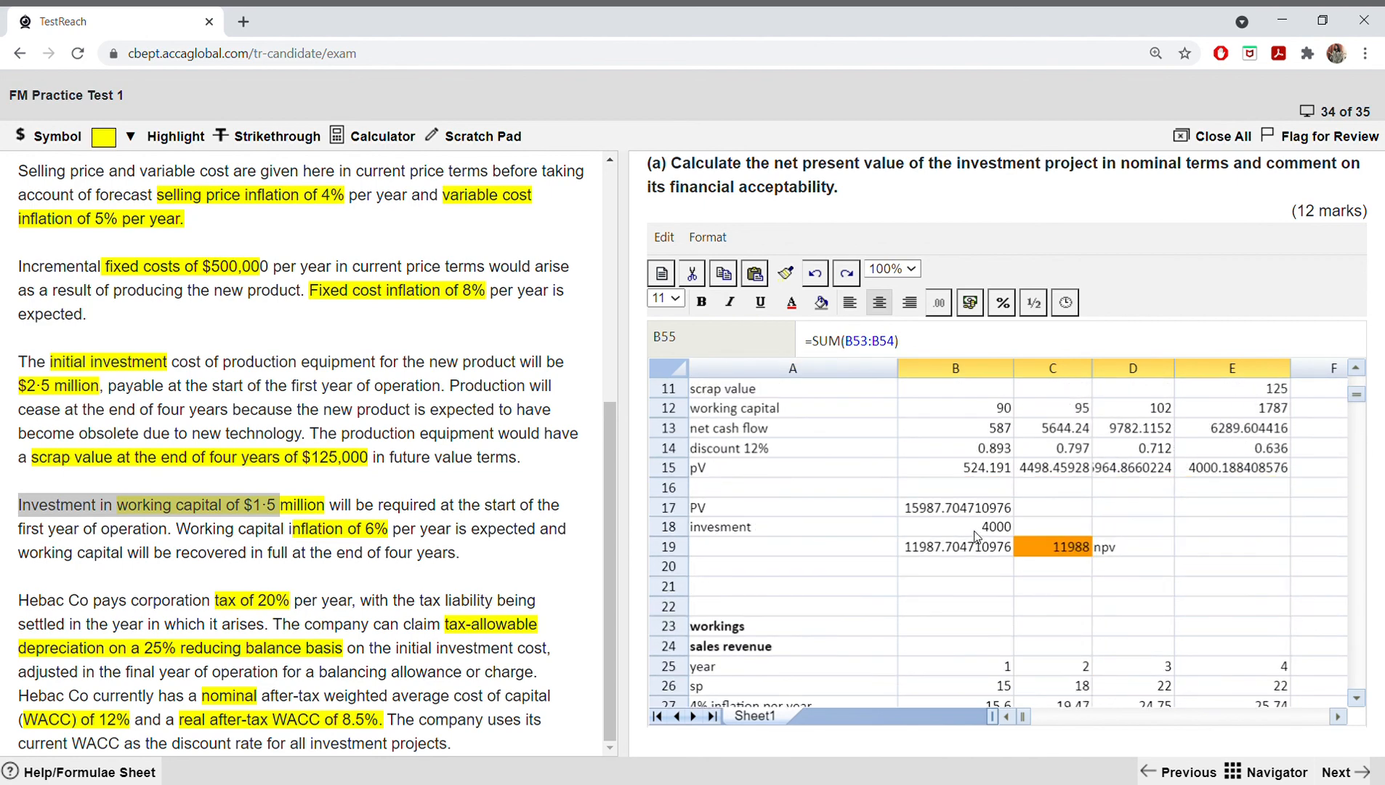
left_click(984, 533)
left_click(1081, 525)
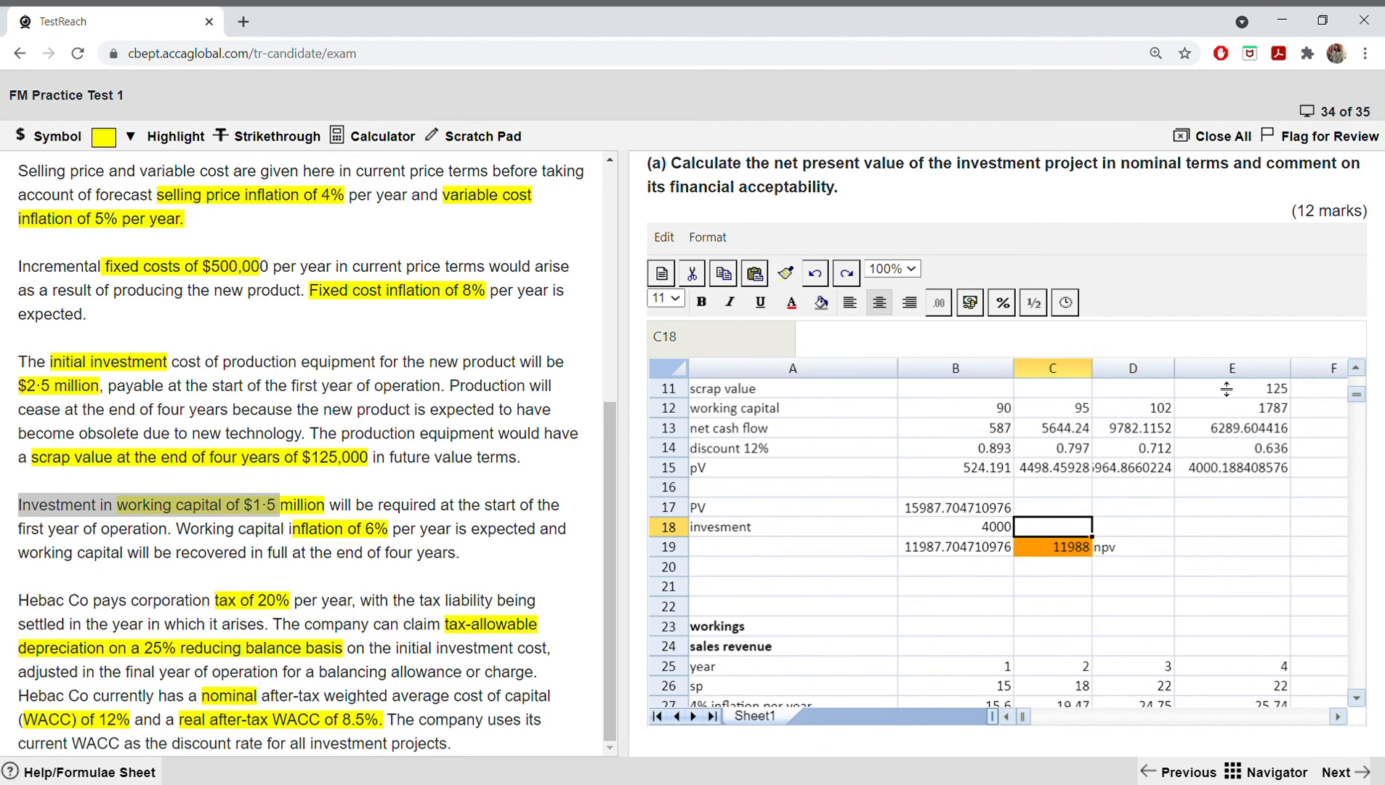
scroll(1226, 388, "down", 5)
Step: Go to requirement (b) and enter "business risk , financial risk and WACC - 2 marks" as the answer's first line
left_click(1340, 771)
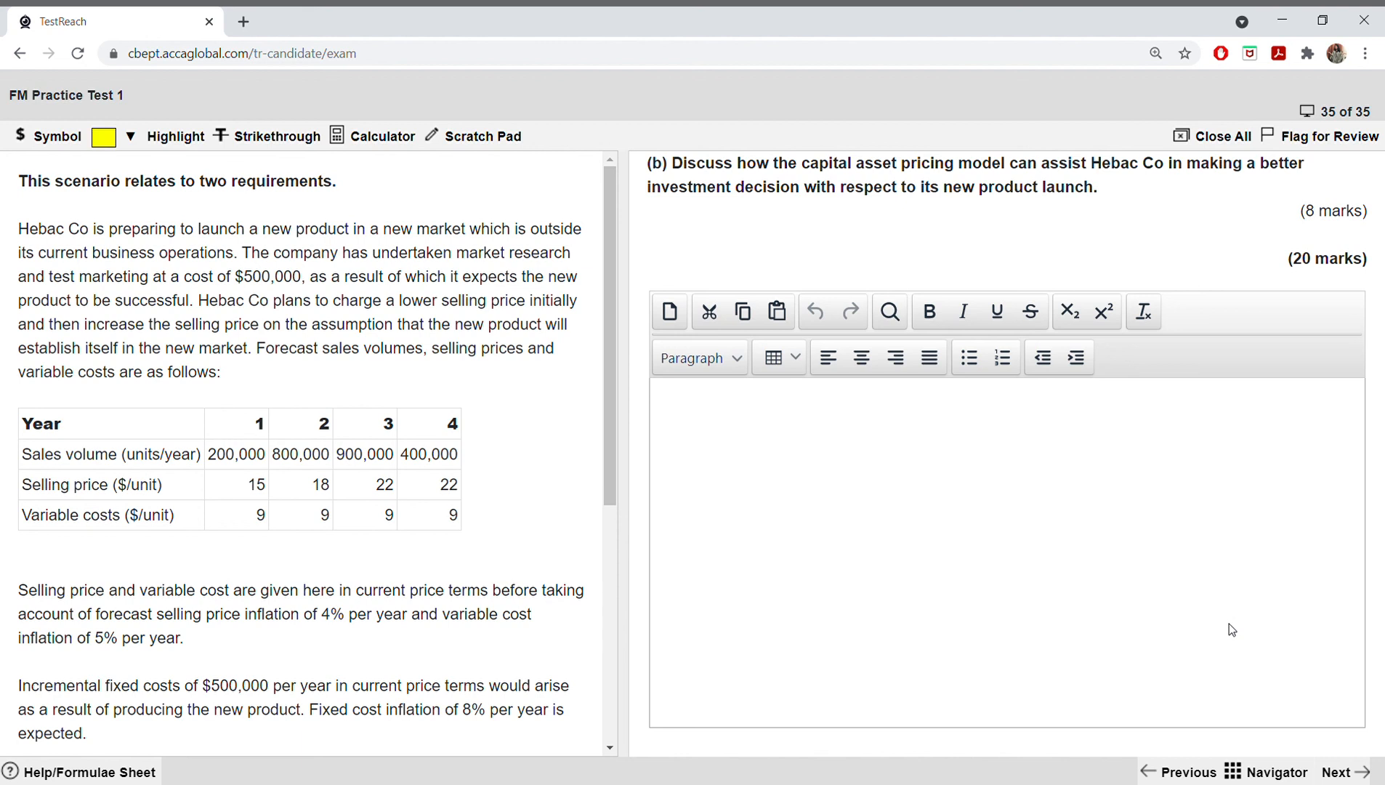
left_click(748, 442)
type("business r")
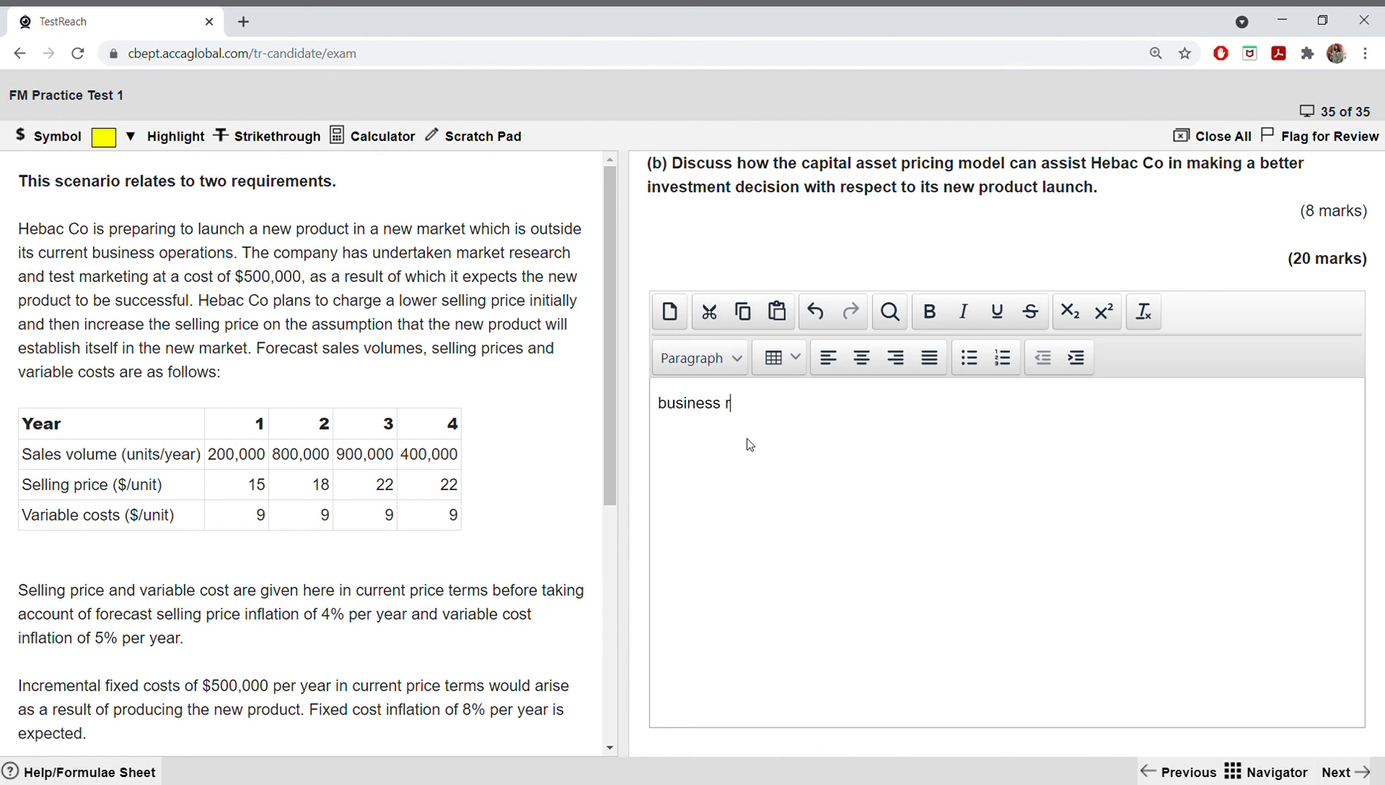
type("isk , financial risk")
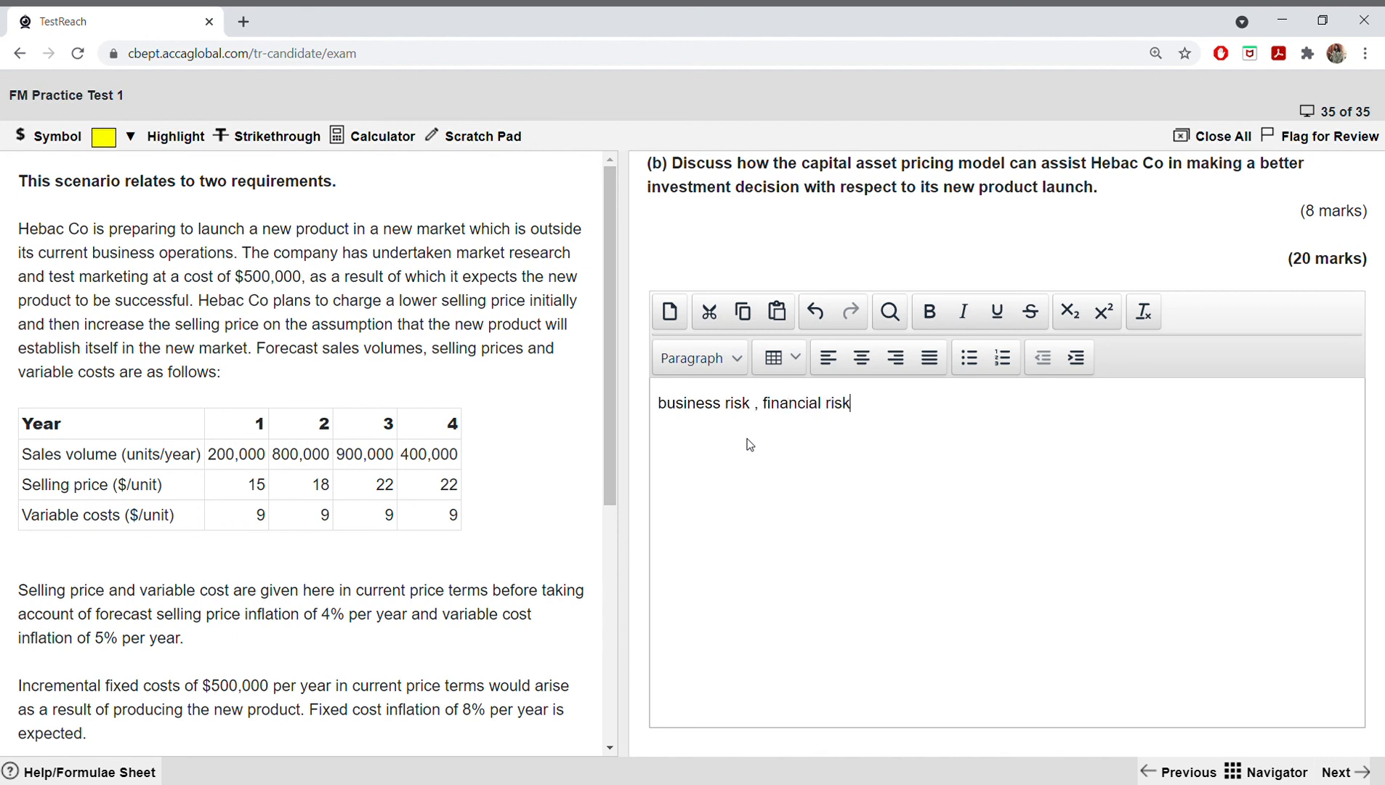
type(" and WACC  - 2 marks")
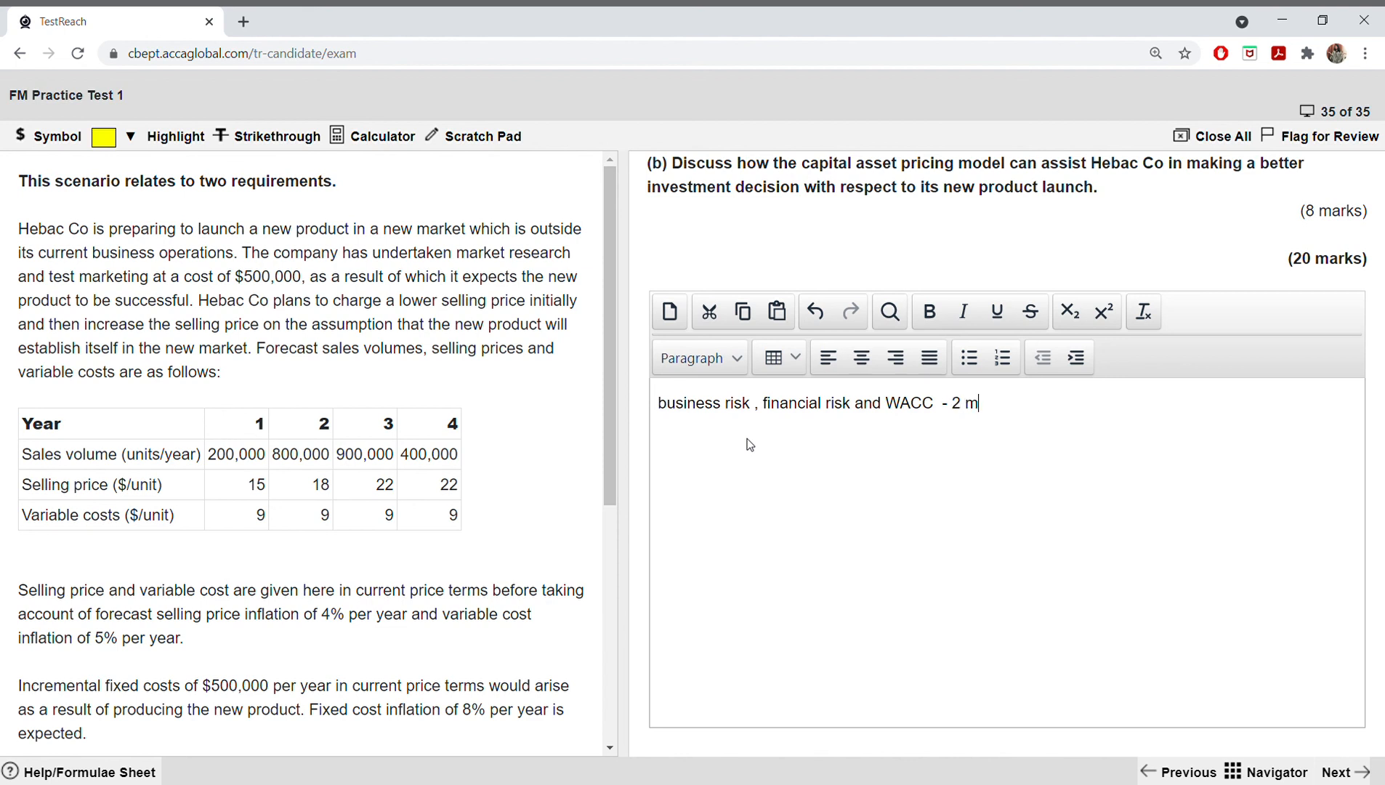
Step: Add a second line to the answer reading "using proxy company 1 mark"
key("Return")
type("using proxy company ")
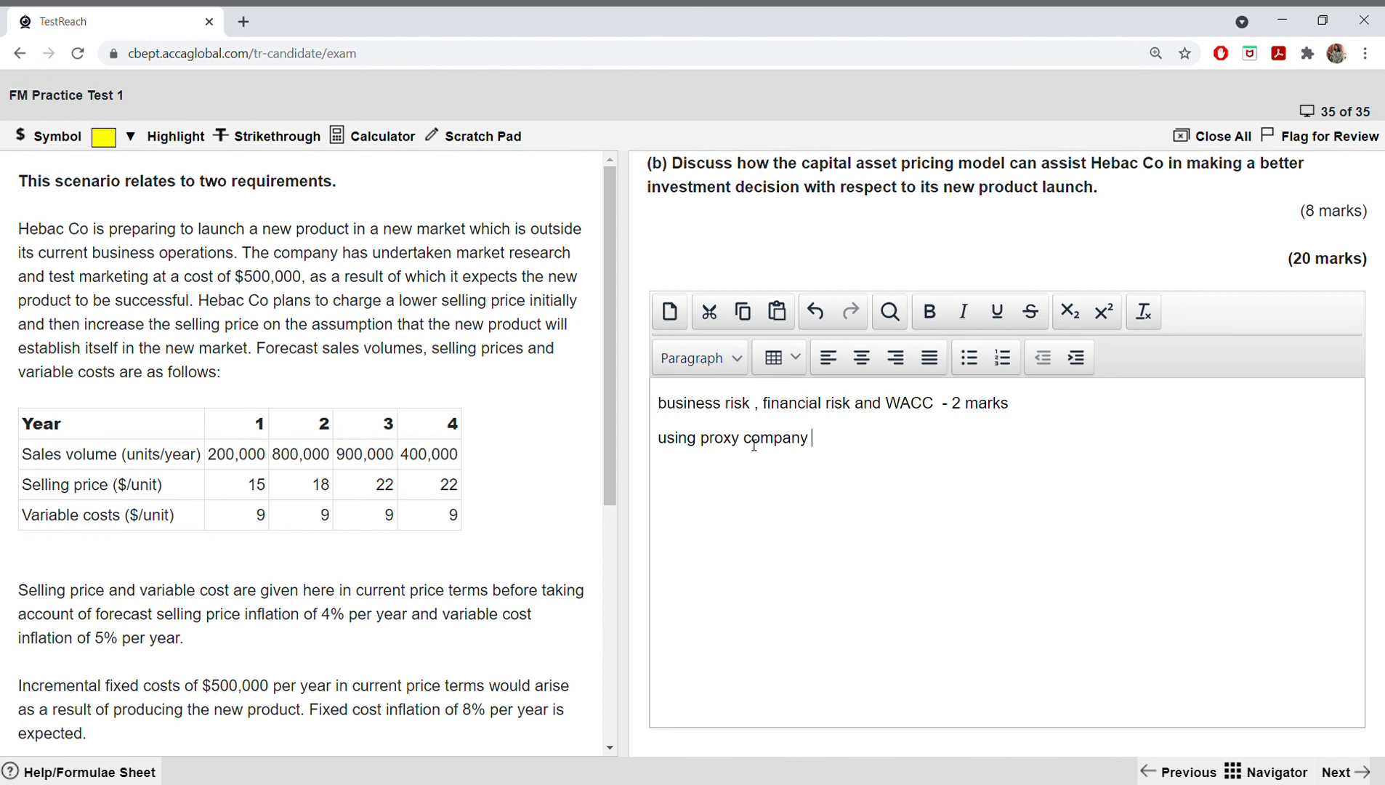
type("1 mark")
Step: Add a third line to the answer reading "systematic, business and financial risk 1 mark"
key("Return")
type("systema")
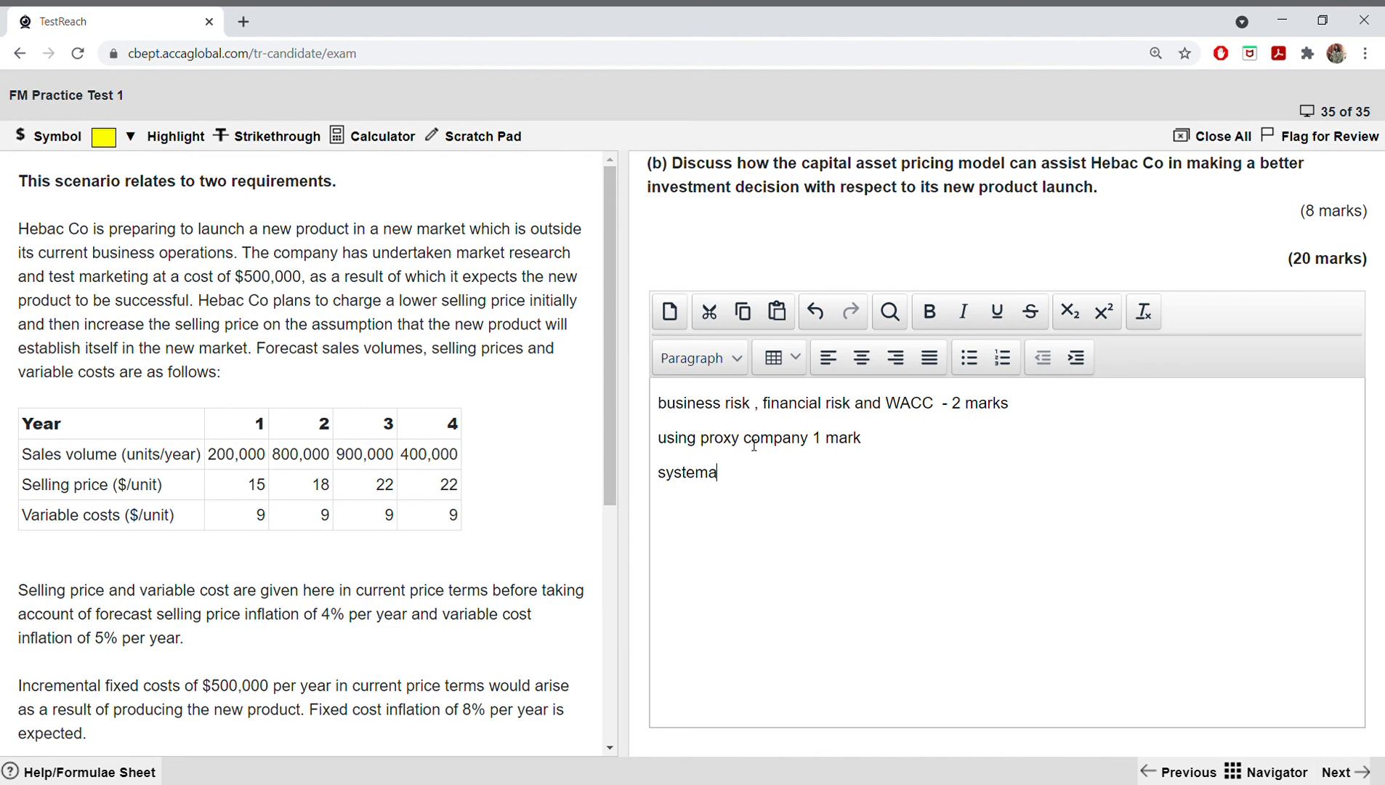
type("tic, business and f")
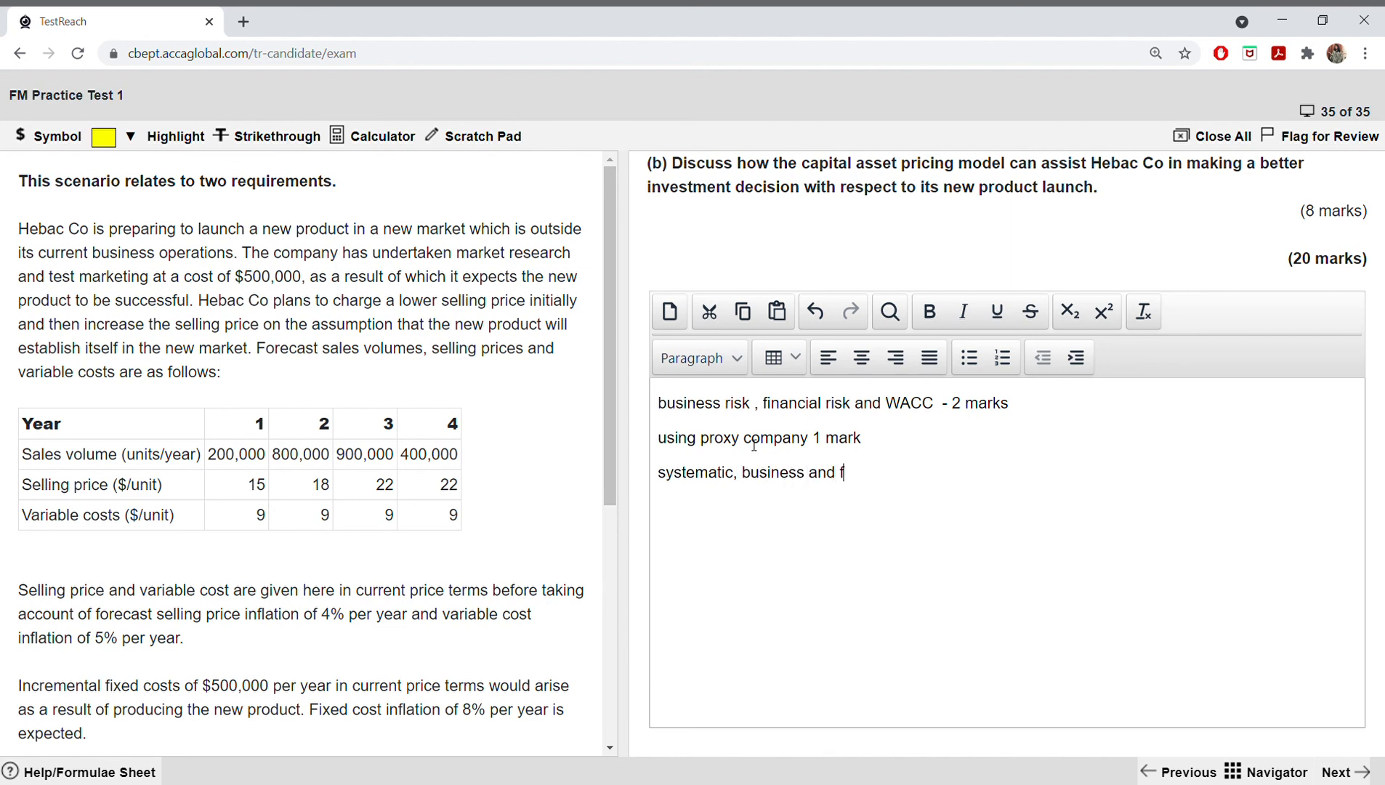
type("inancial risk 1 mar")
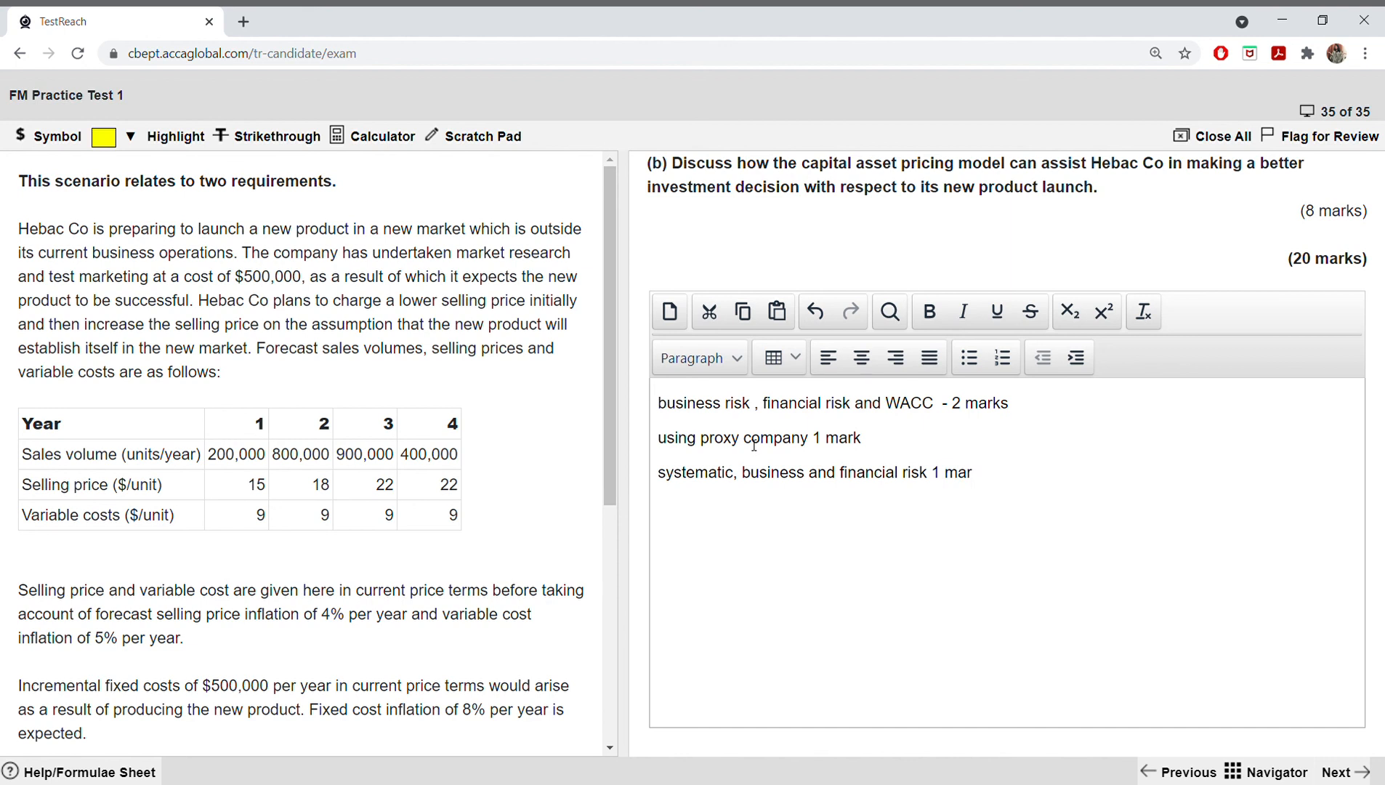
type("k")
Step: Add a fourth line to the answer reading "ungearing equity beta 1 mark"
key("Return")
type("ungearing equity beta")
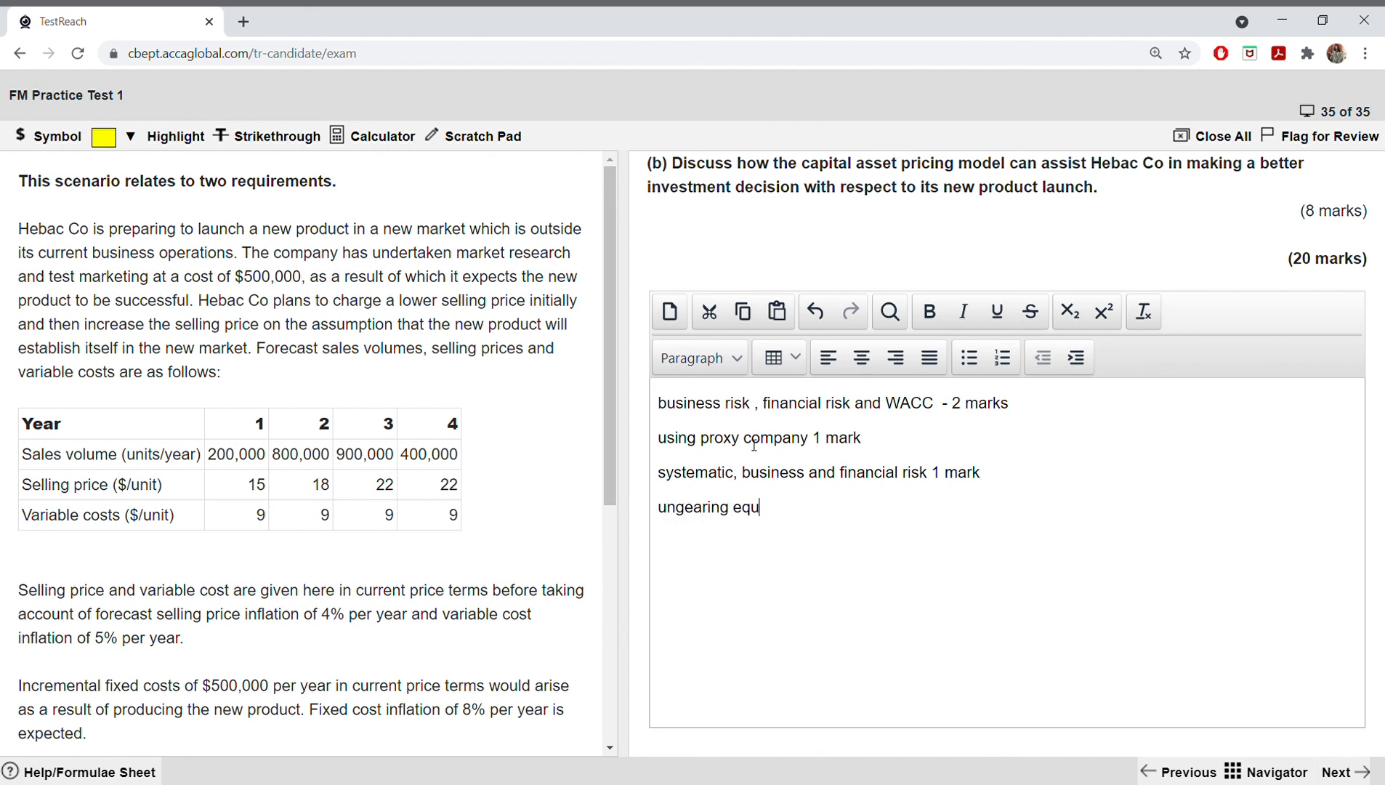
key("Return")
type("1")
key("BackSpace")
key("BackSpace")
key("BackSpace")
type("1 mark")
Step: Add a fifth line to the answer reading "regearing asset beta 1 mark"
key("Return")
type("regea")
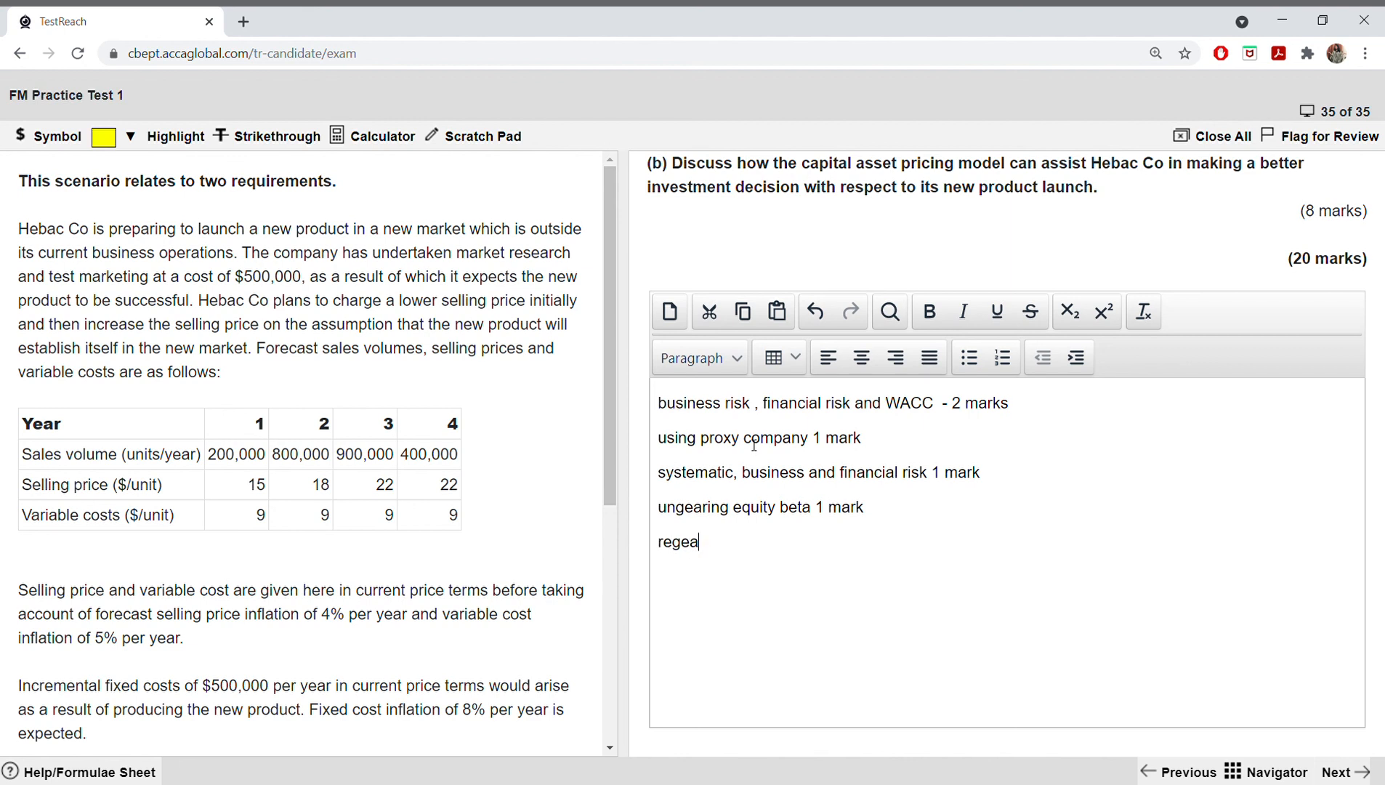
type("ring asset beta 1 m")
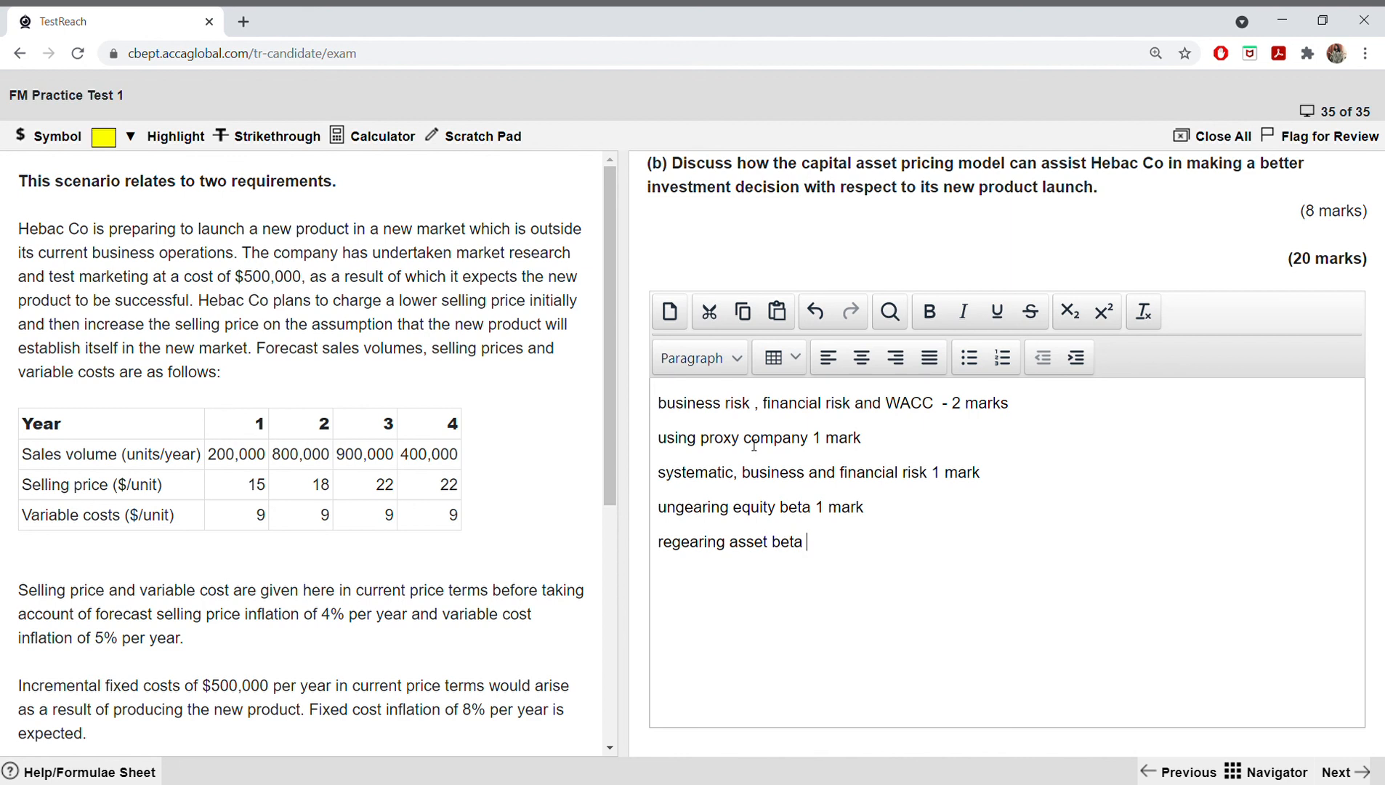
type("ark")
Step: Add a sixth line to the answer reading "project specific cost of equity and WACC 2 marks"
key("Return")
type("project specifi")
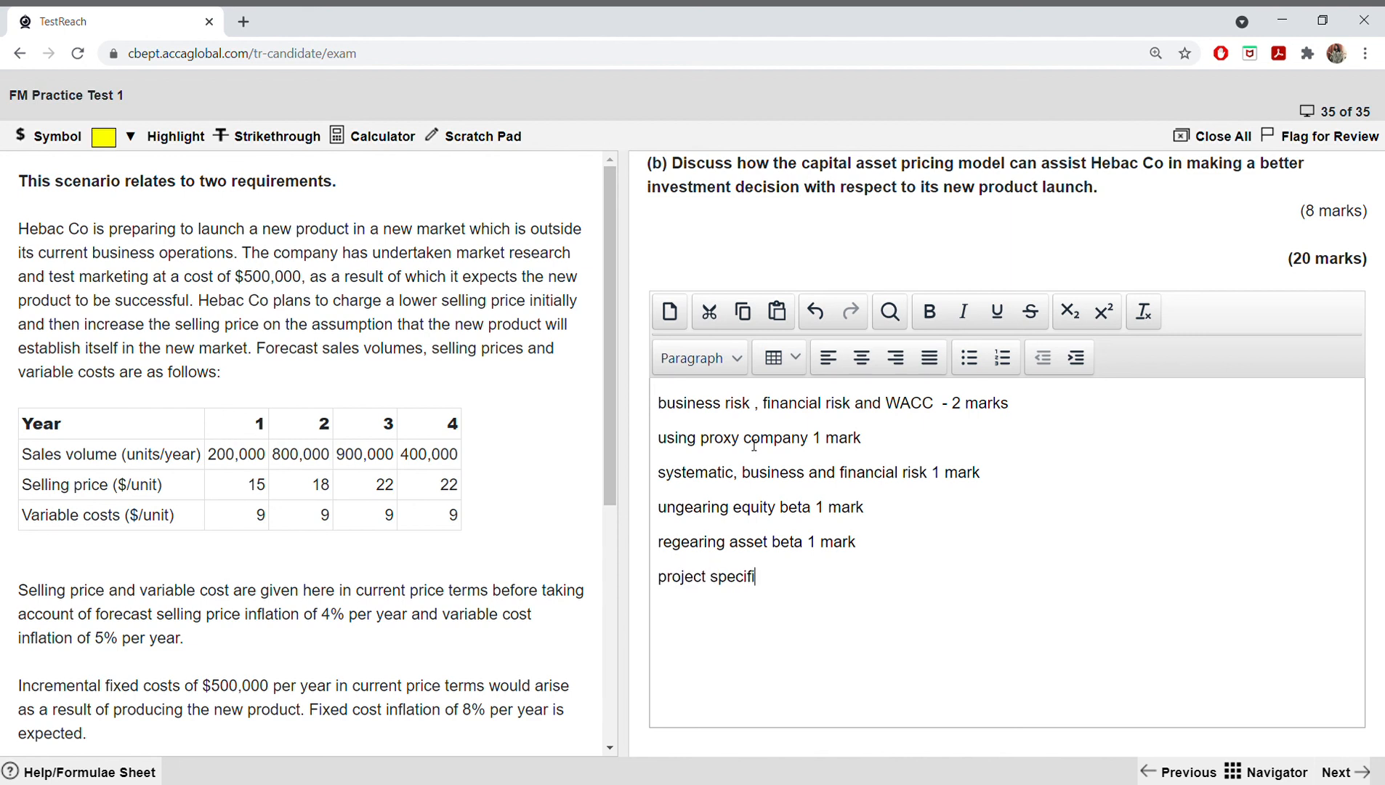
type("c cost")
key("BackSpace")
key("BackSpace")
key("BackSpace")
type("ost of equity an")
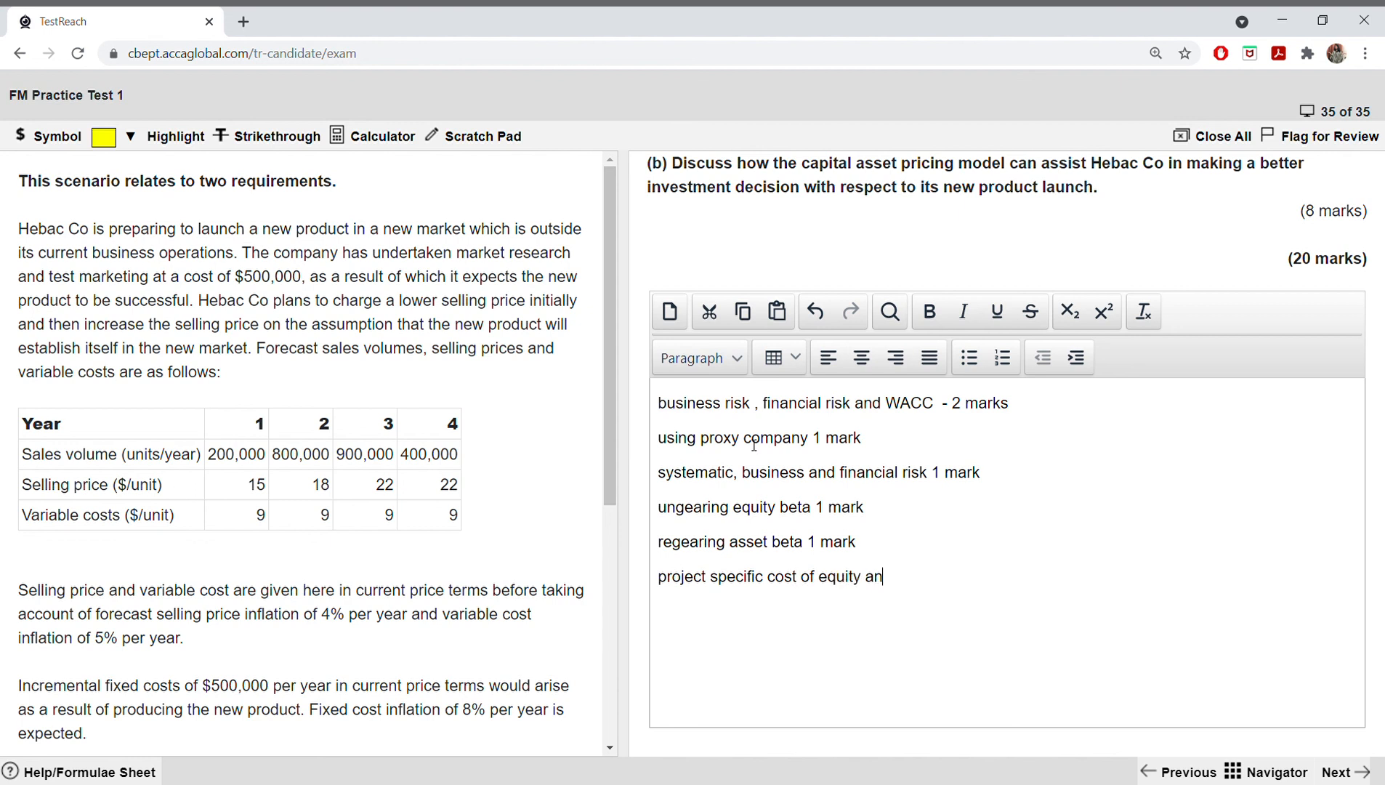
type("d WACC 2 marks")
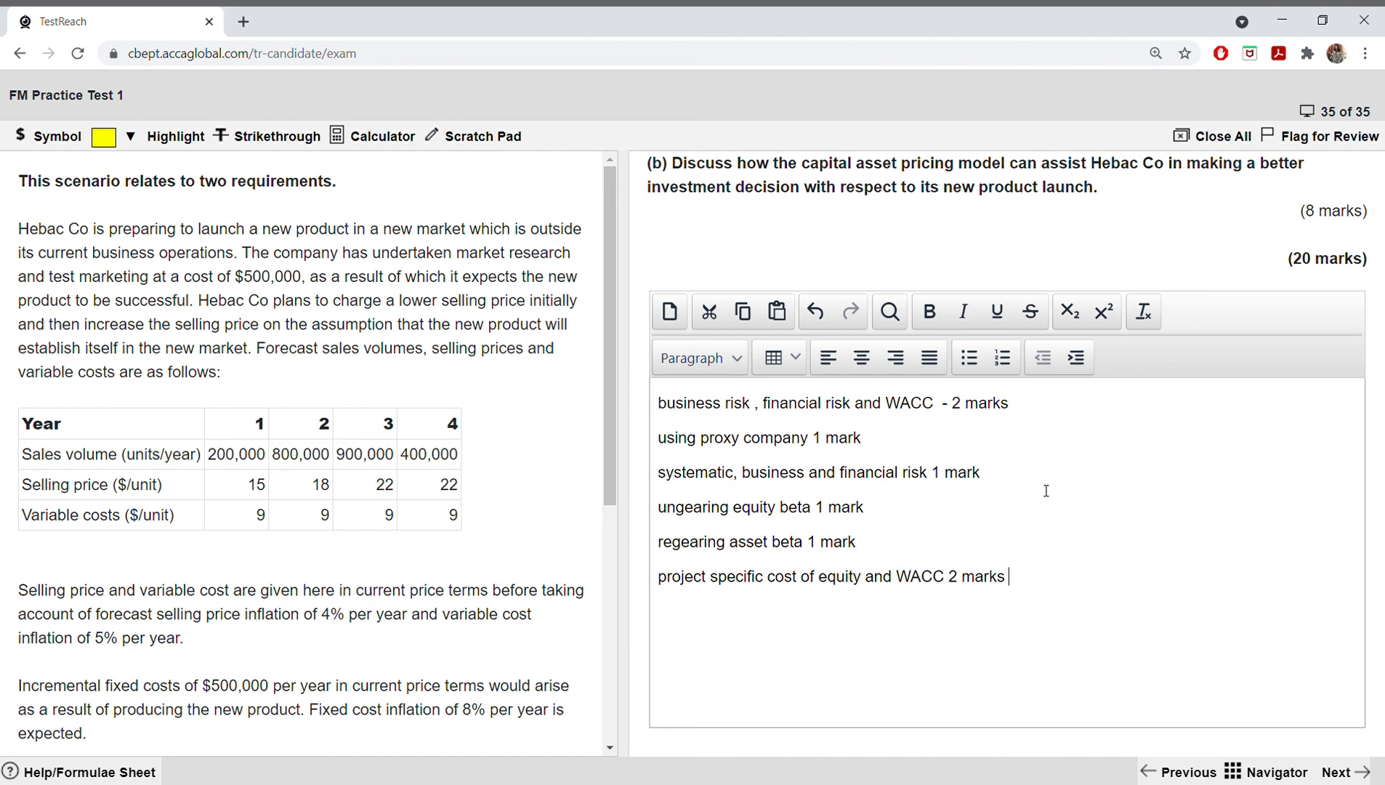
scroll(323, 385, "down", 3)
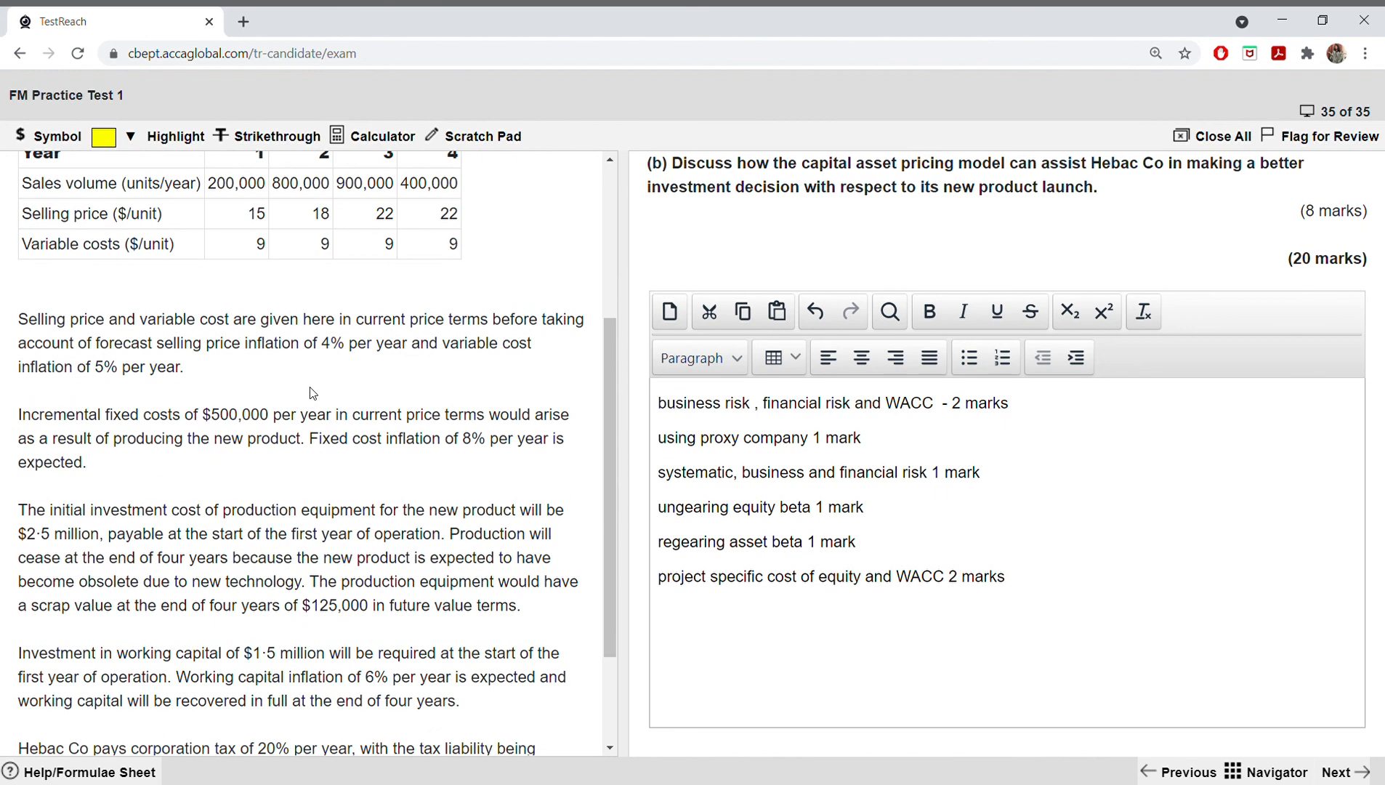
scroll(311, 394, "down", 2)
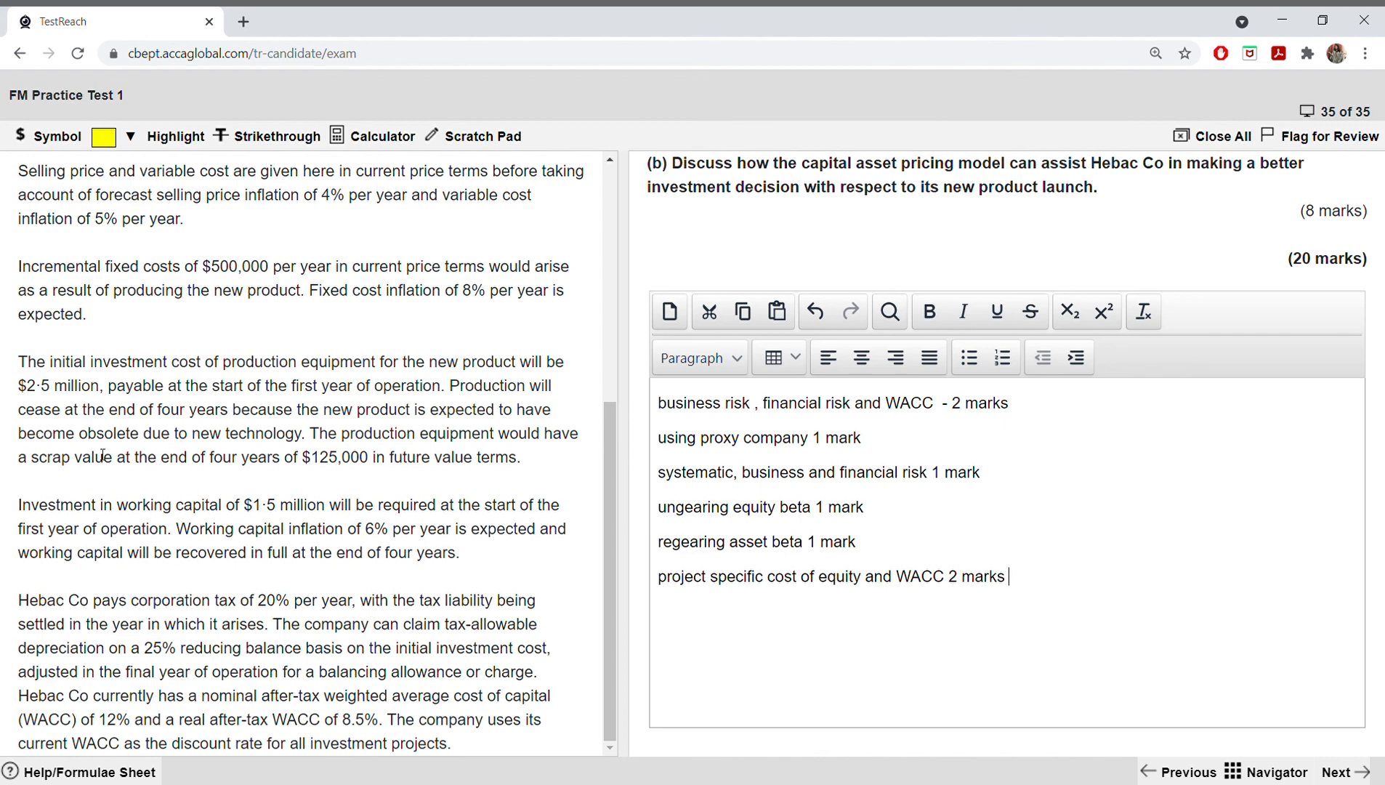
left_click_drag(95, 457, 201, 435)
left_click(304, 487)
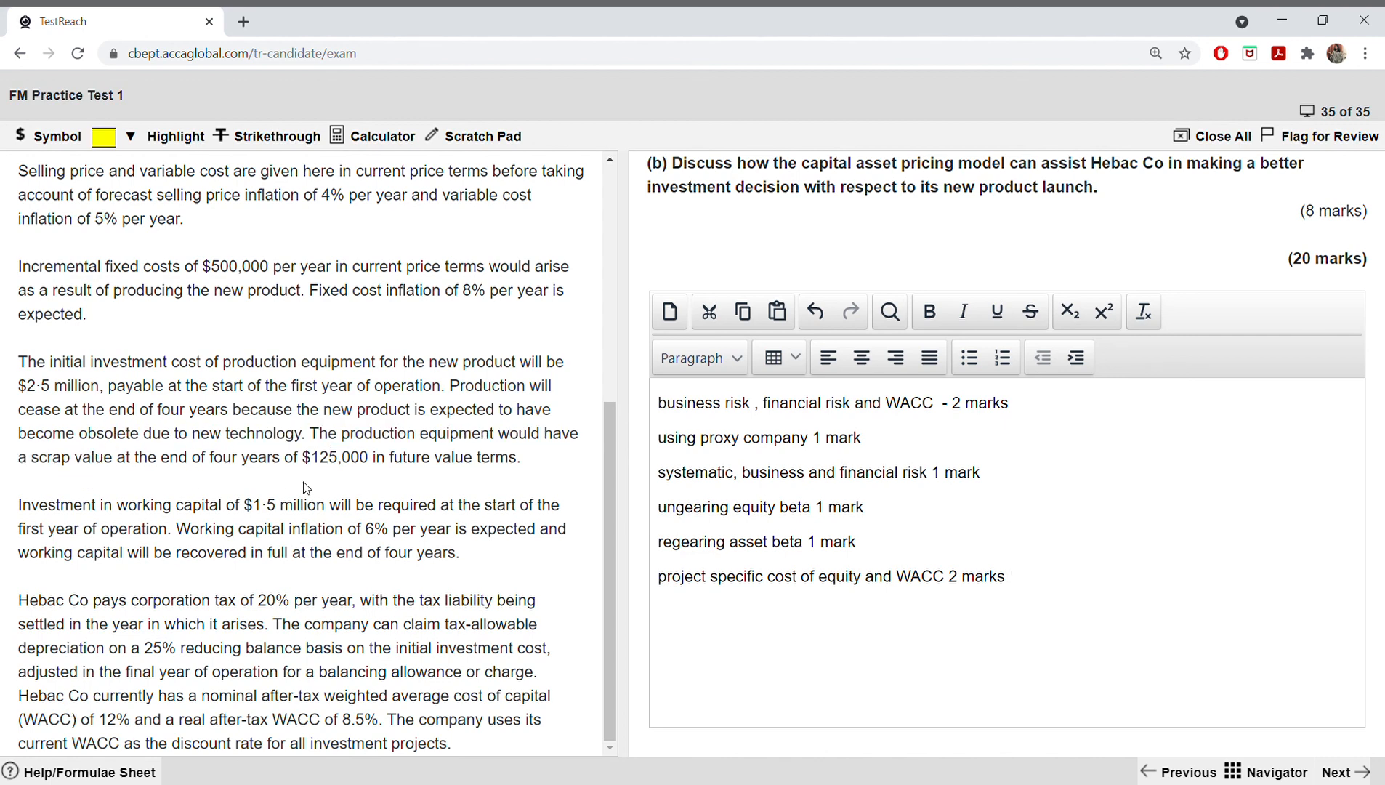